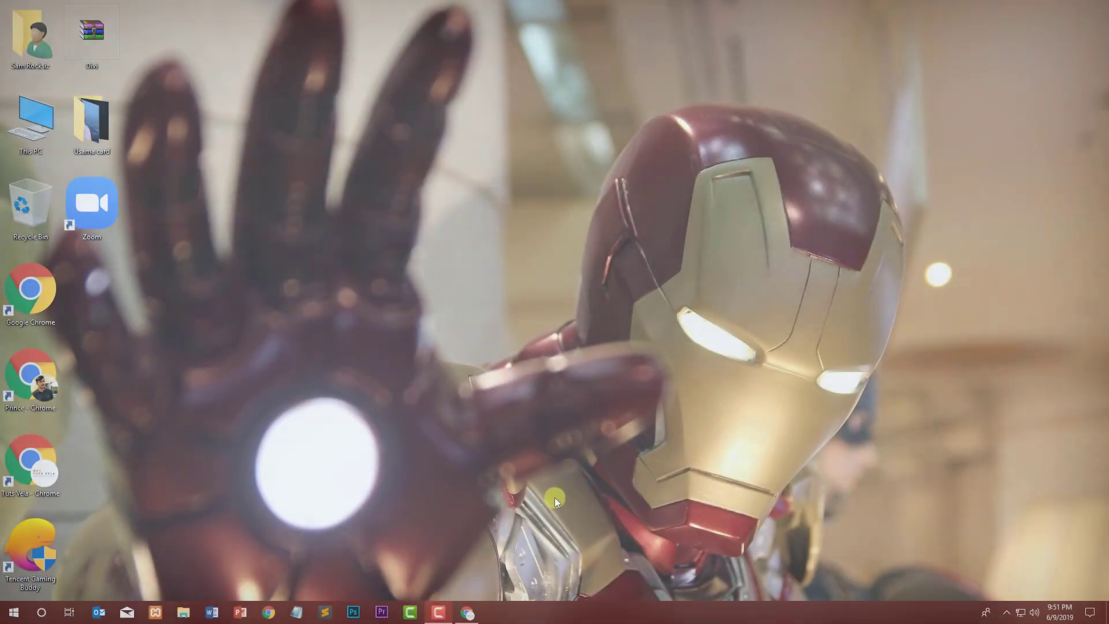
Step: Switch to the browser and open the installed Themes page of the WordPress dashboard
click(460, 615)
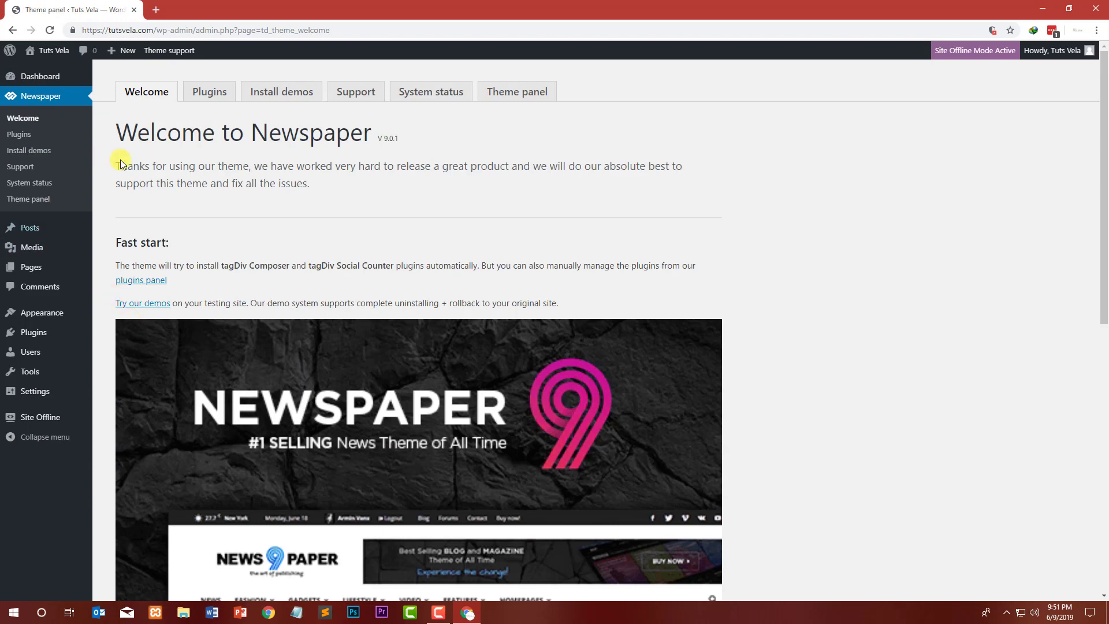
triple_click(222, 126)
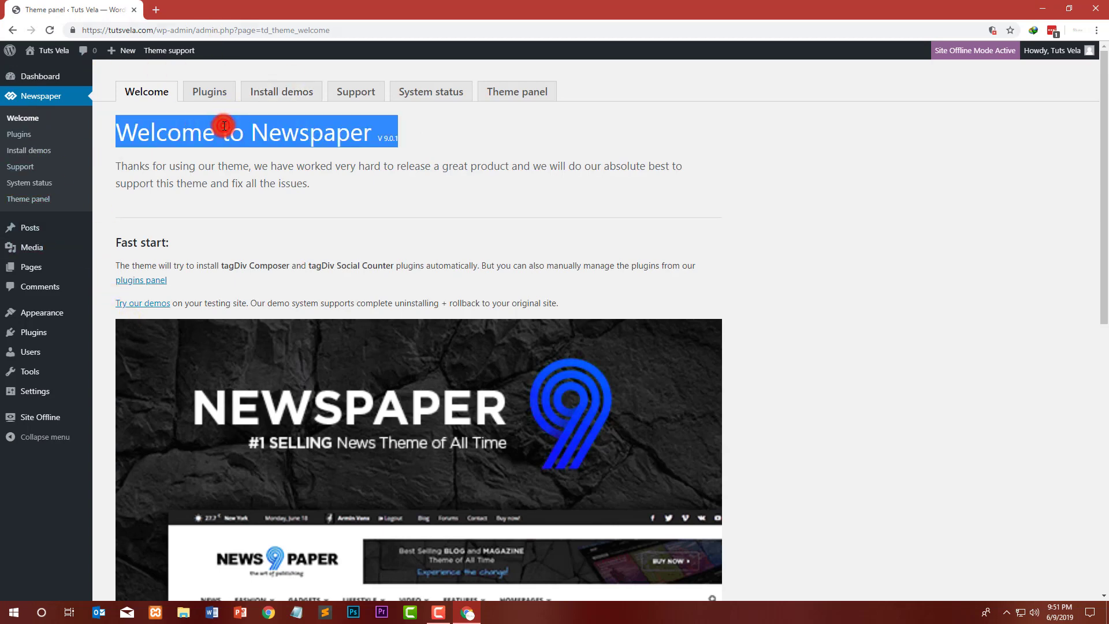
click(343, 158)
mouse_move(41, 313)
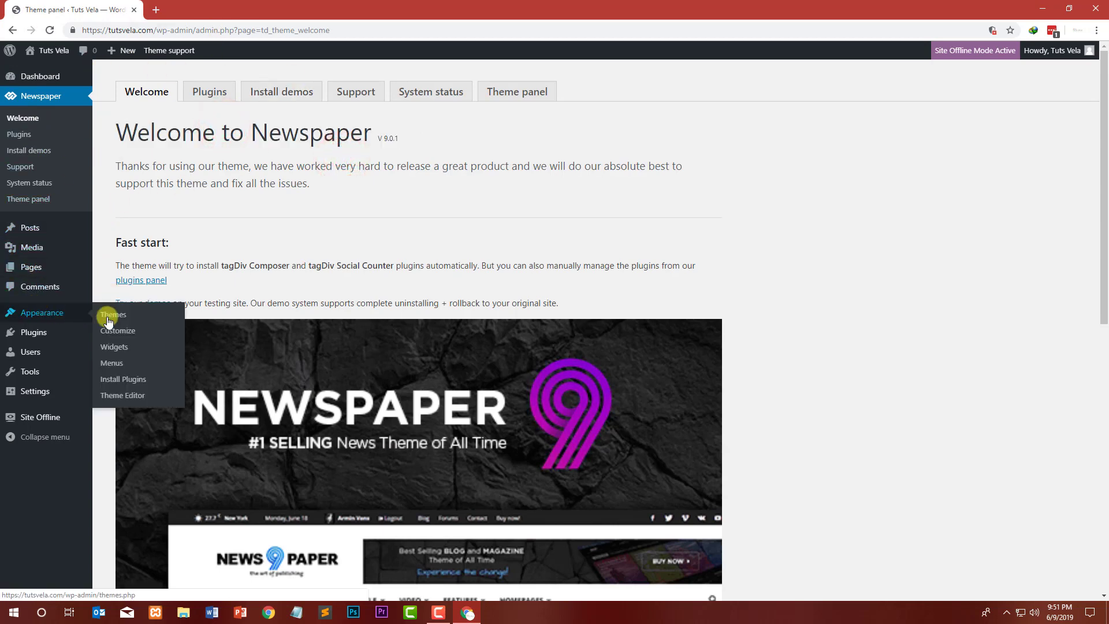
click(110, 317)
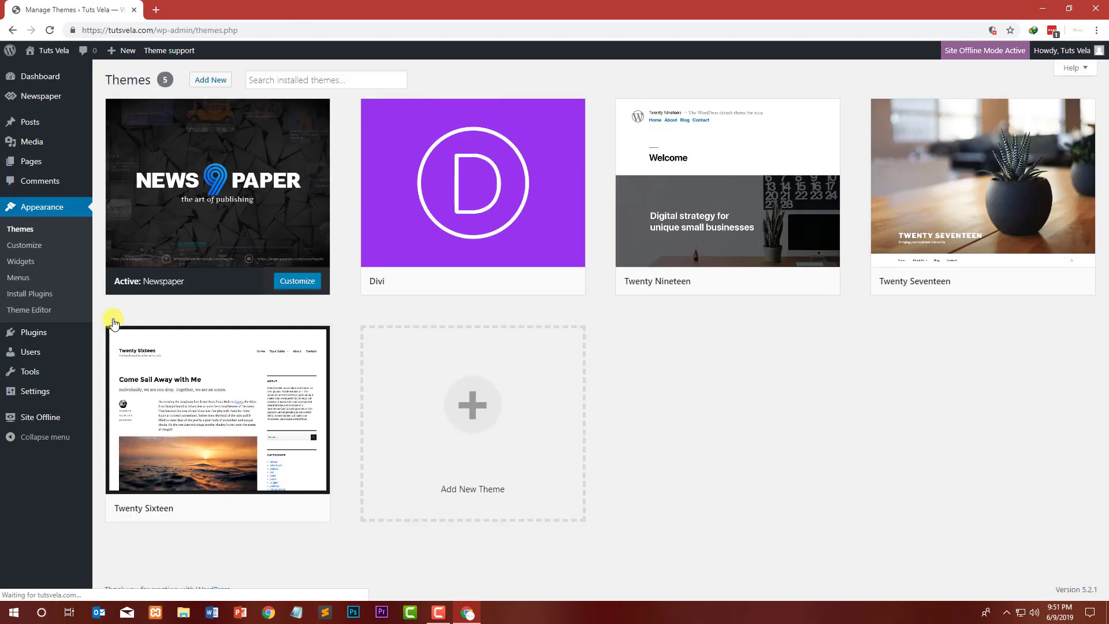
Step: Delete the Divi theme, confirming the deletion
click(451, 178)
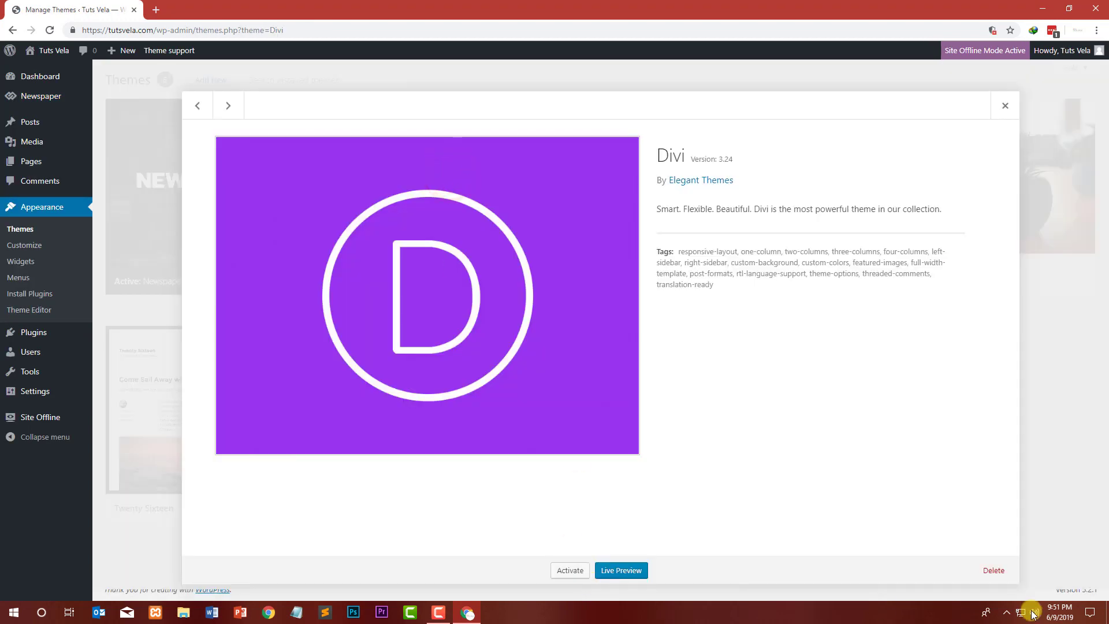
click(1008, 571)
click(612, 125)
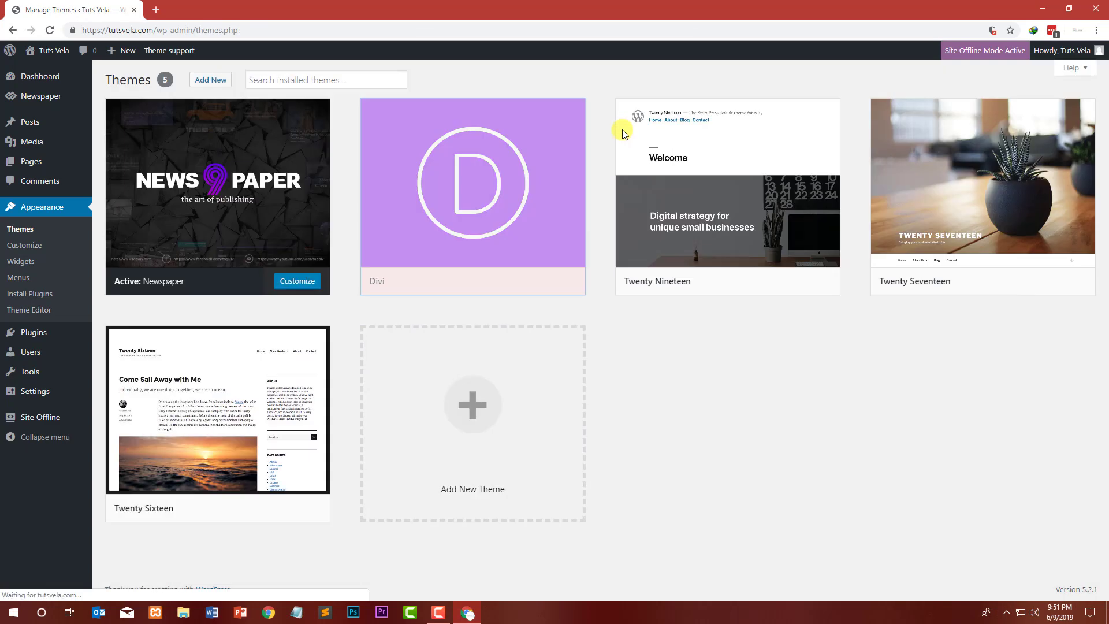
Step: Delete the Twenty Nineteen theme, confirming the deletion
click(477, 211)
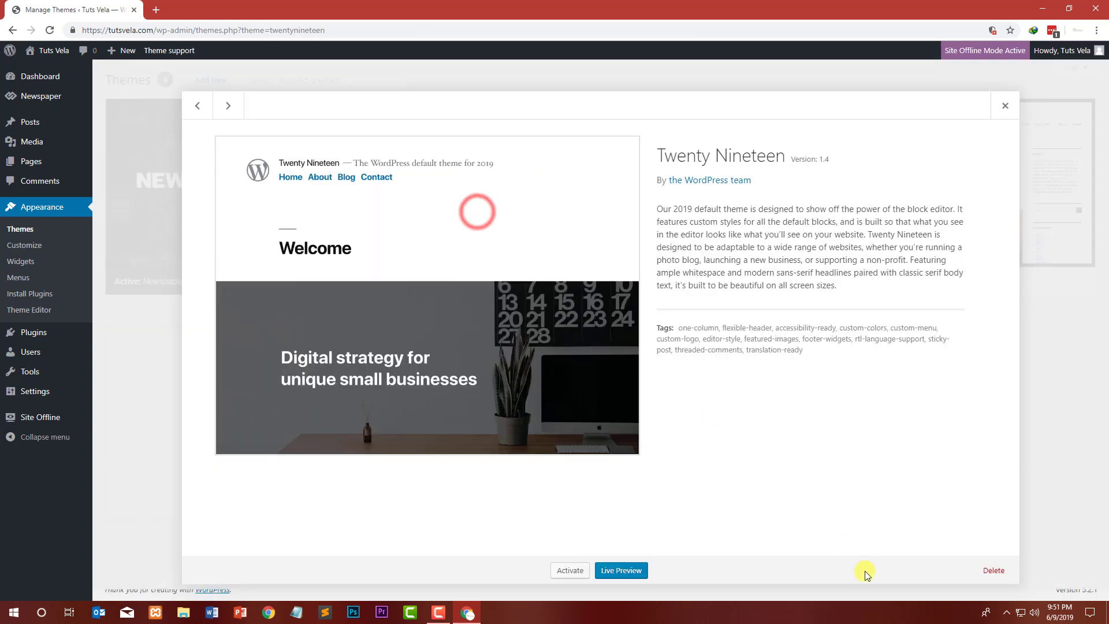
click(998, 571)
click(602, 116)
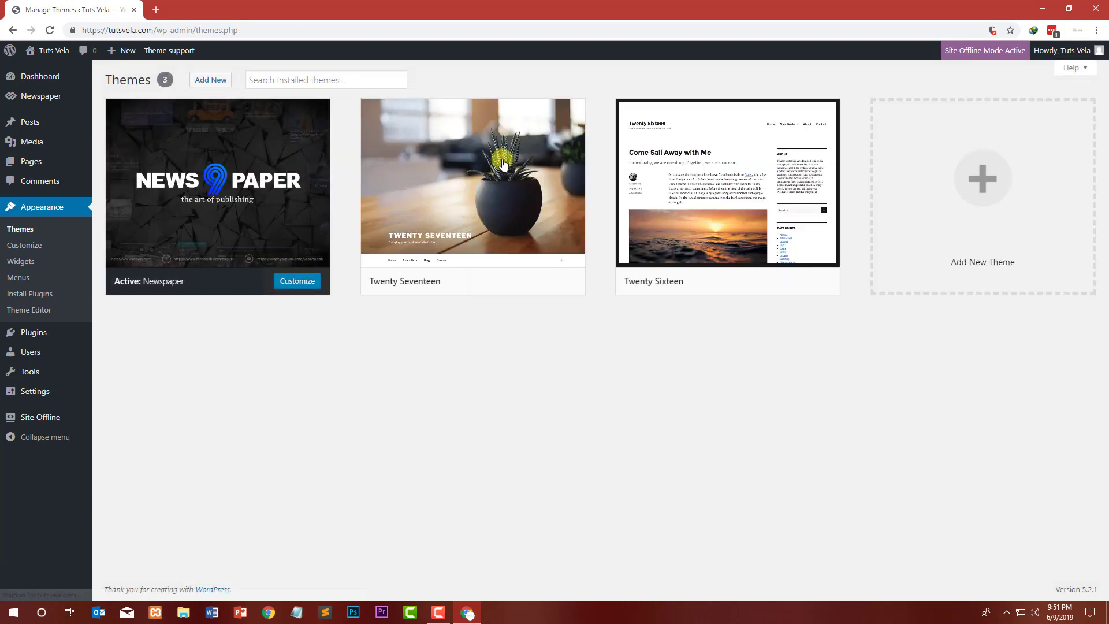
Step: Delete the Twenty Seventeen theme, confirming the deletion
click(501, 158)
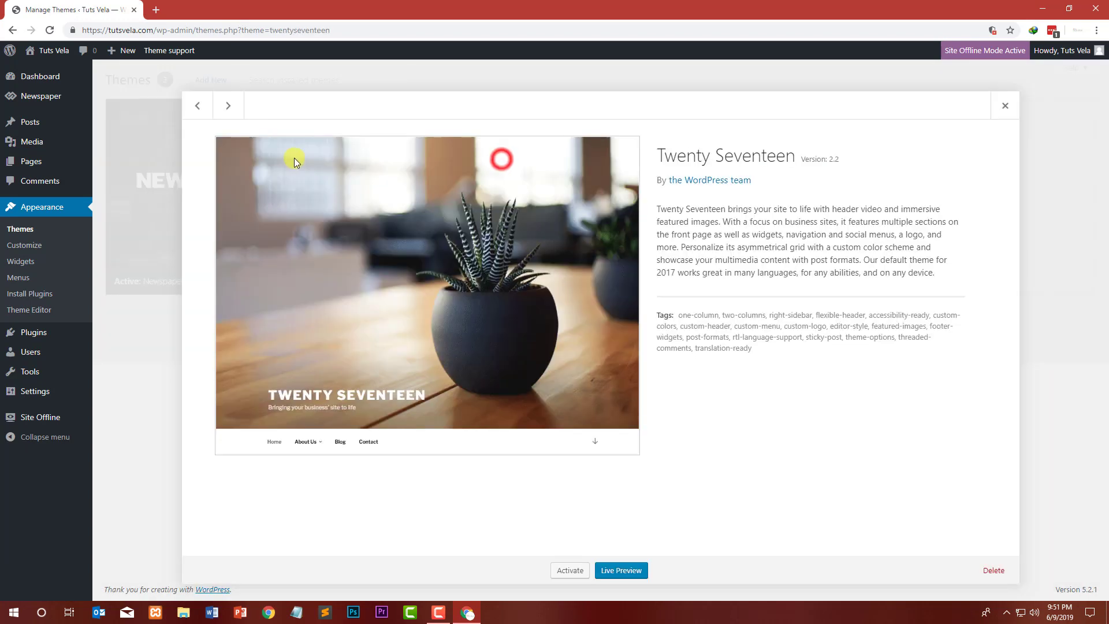
click(994, 571)
click(601, 116)
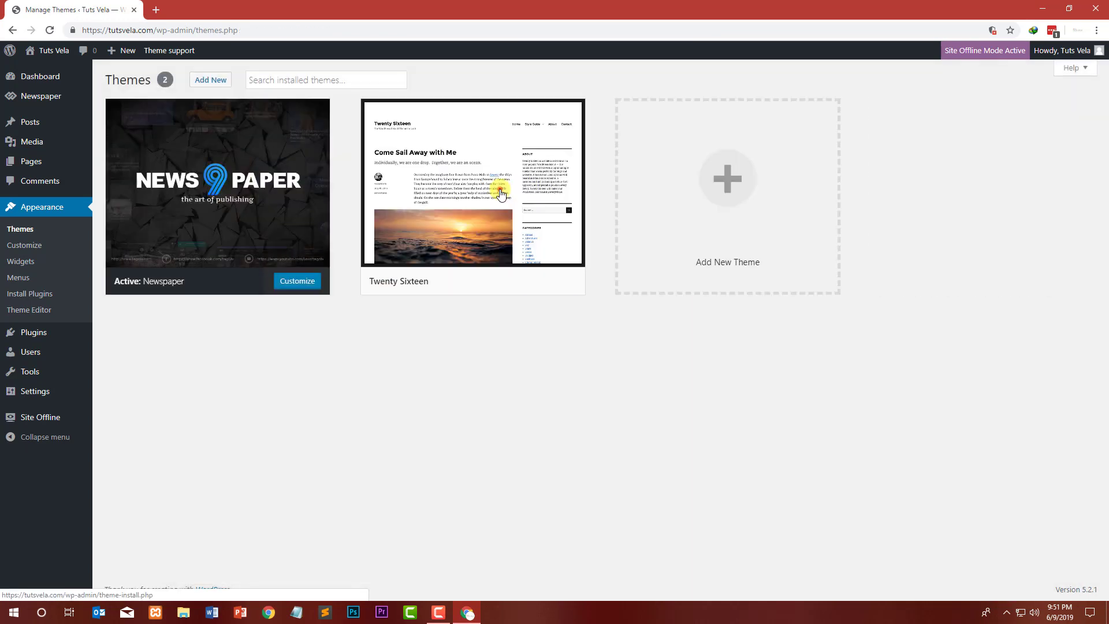
Step: Delete the Twenty Sixteen theme, confirming the deletion
click(504, 187)
click(993, 571)
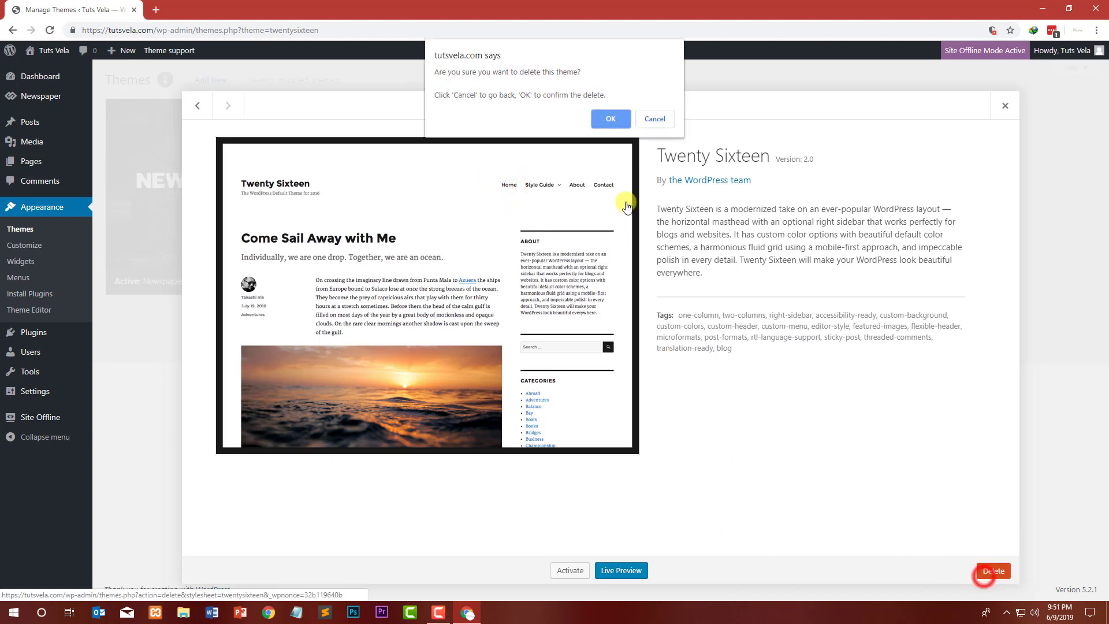
click(610, 117)
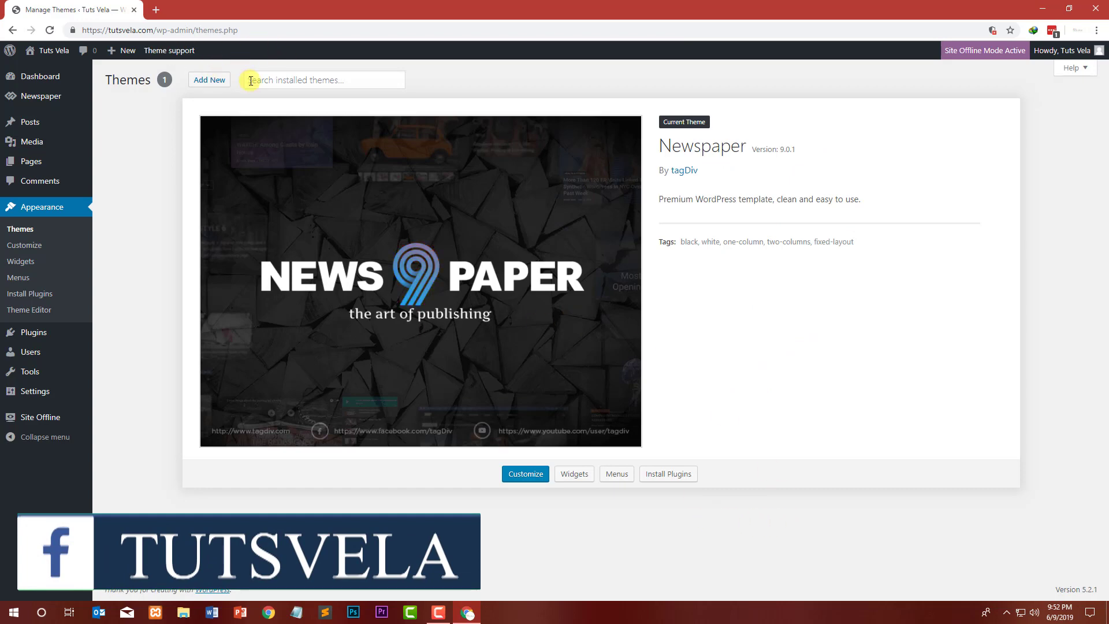
Step: Open the Install Plugins page for the active Newspaper theme
triple_click(113, 77)
click(148, 173)
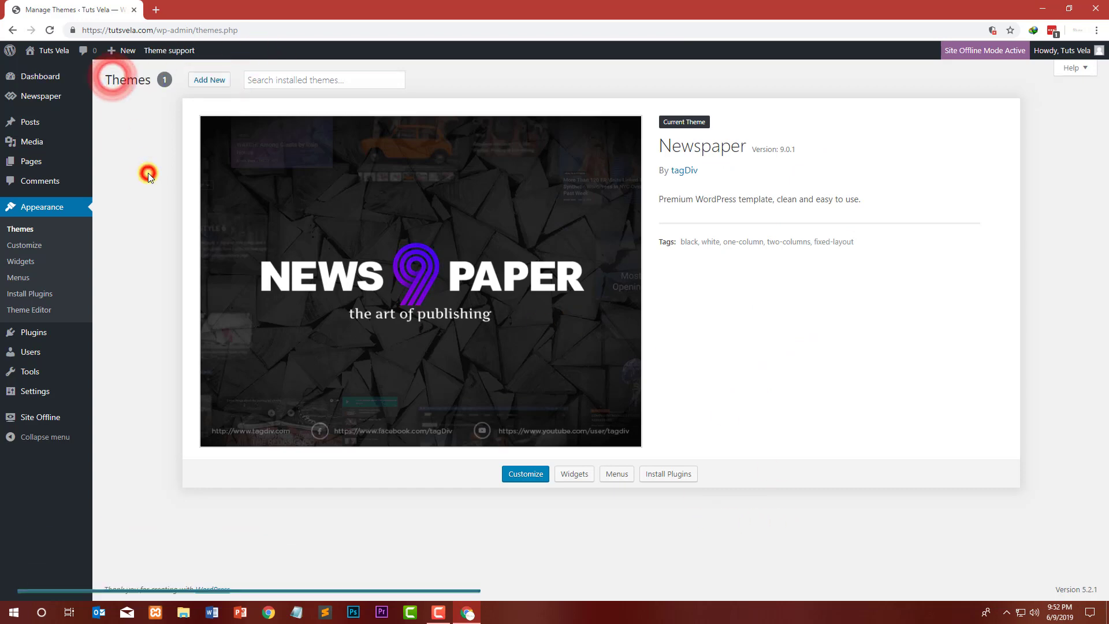
click(668, 474)
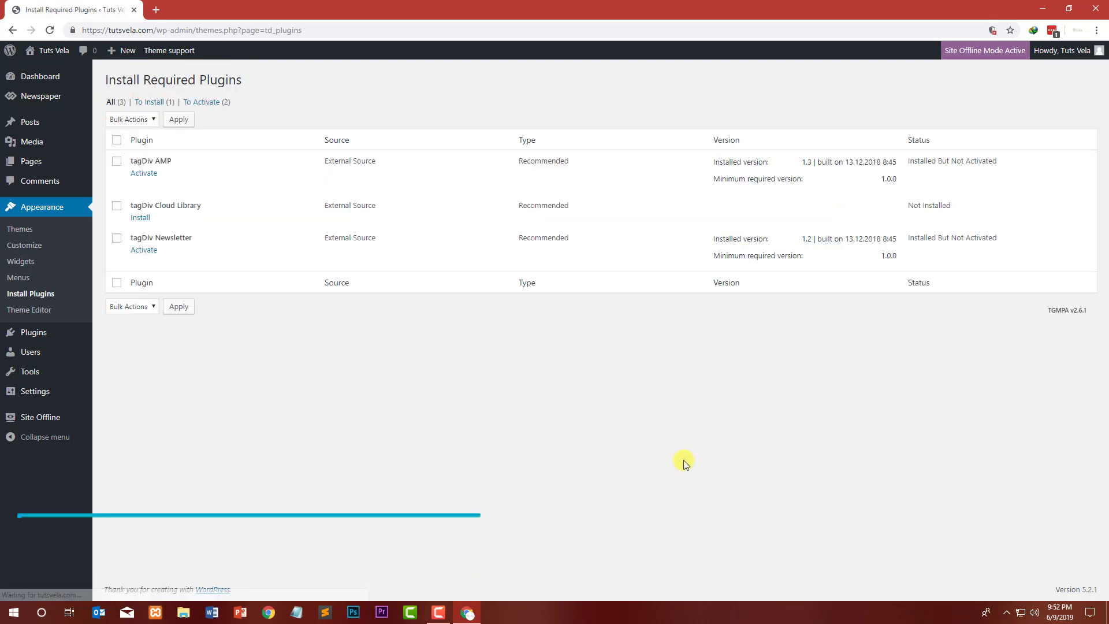
Step: Bulk install the tagDiv Cloud Library plugin and return to the tagDiv plugins panel
click(117, 140)
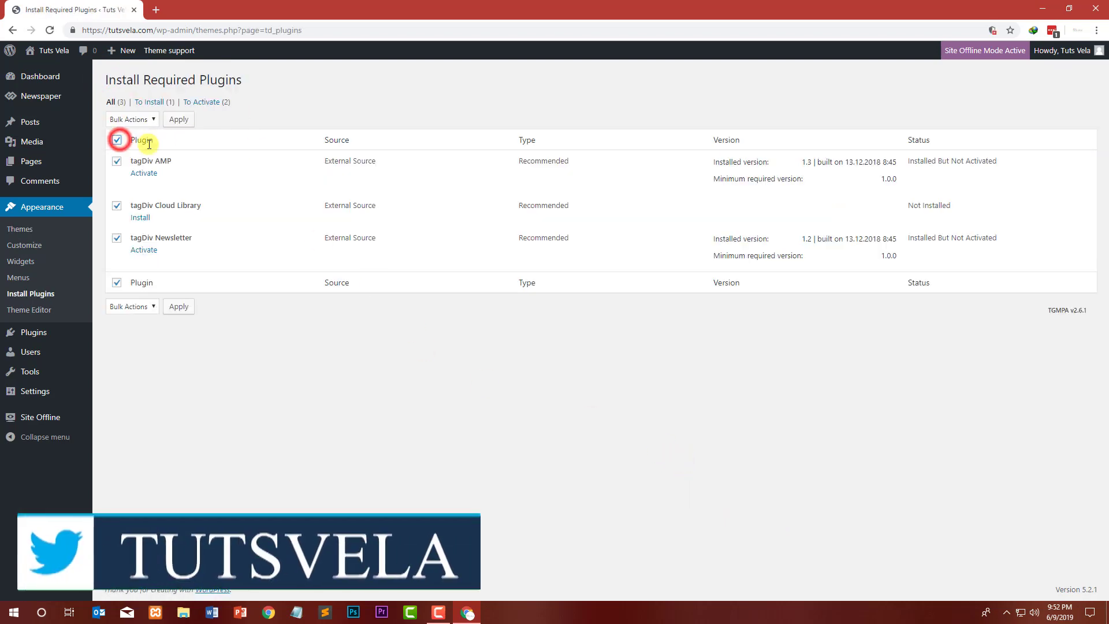
click(117, 139)
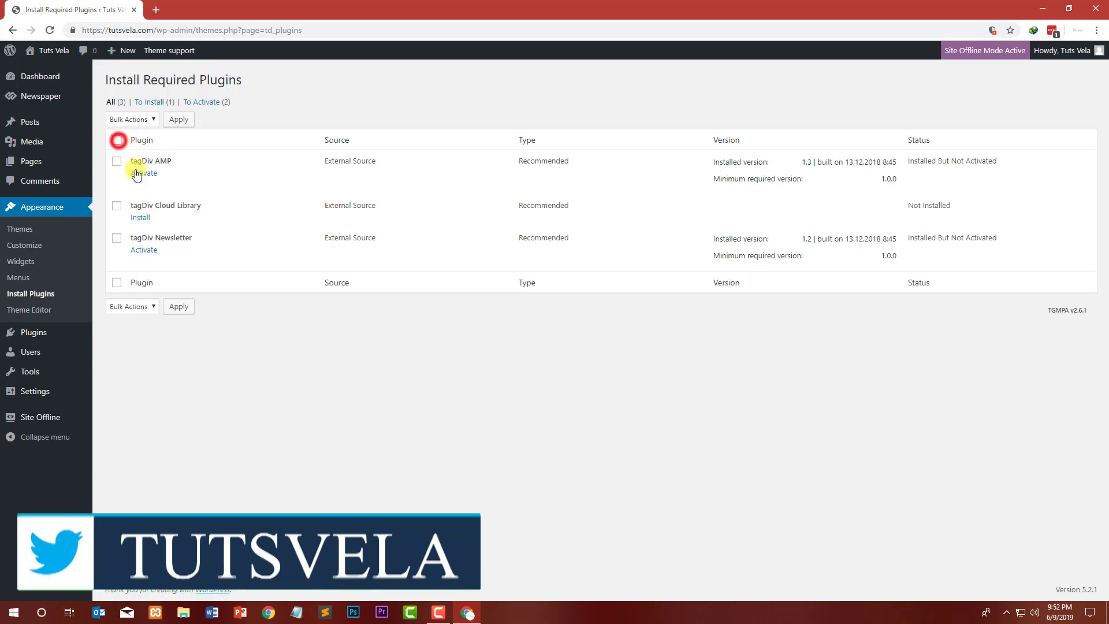
click(117, 206)
click(137, 120)
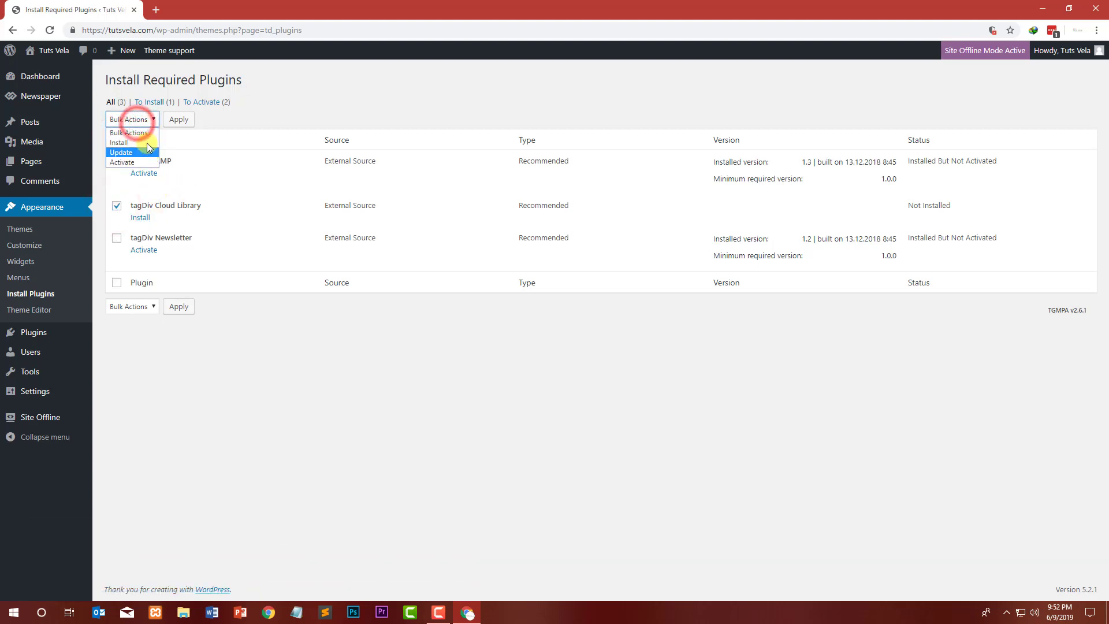
click(144, 143)
click(179, 118)
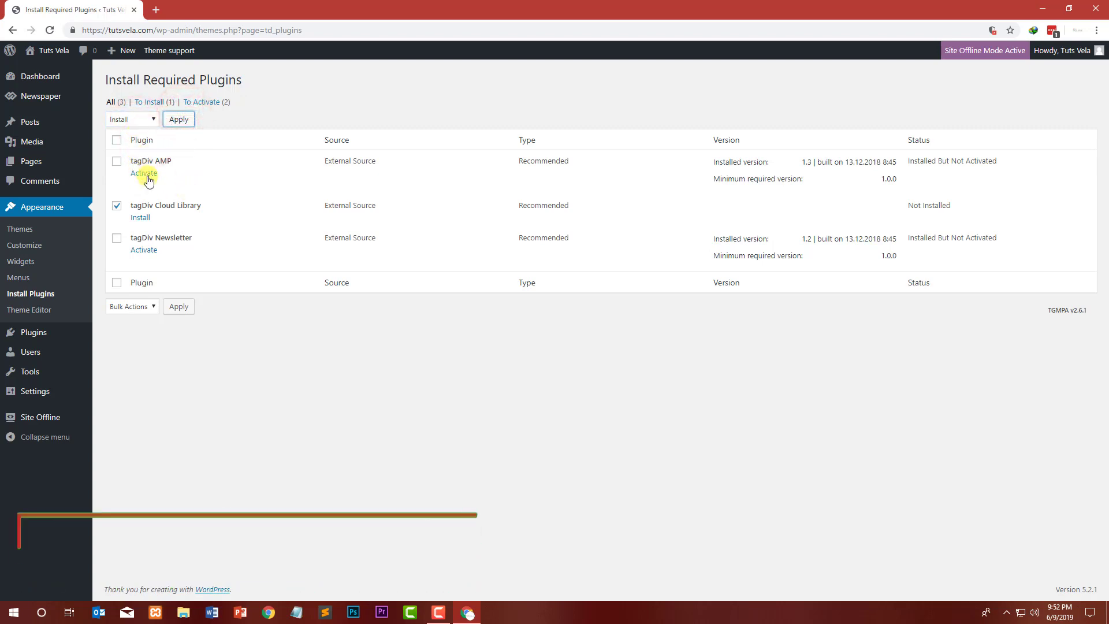
click(177, 119)
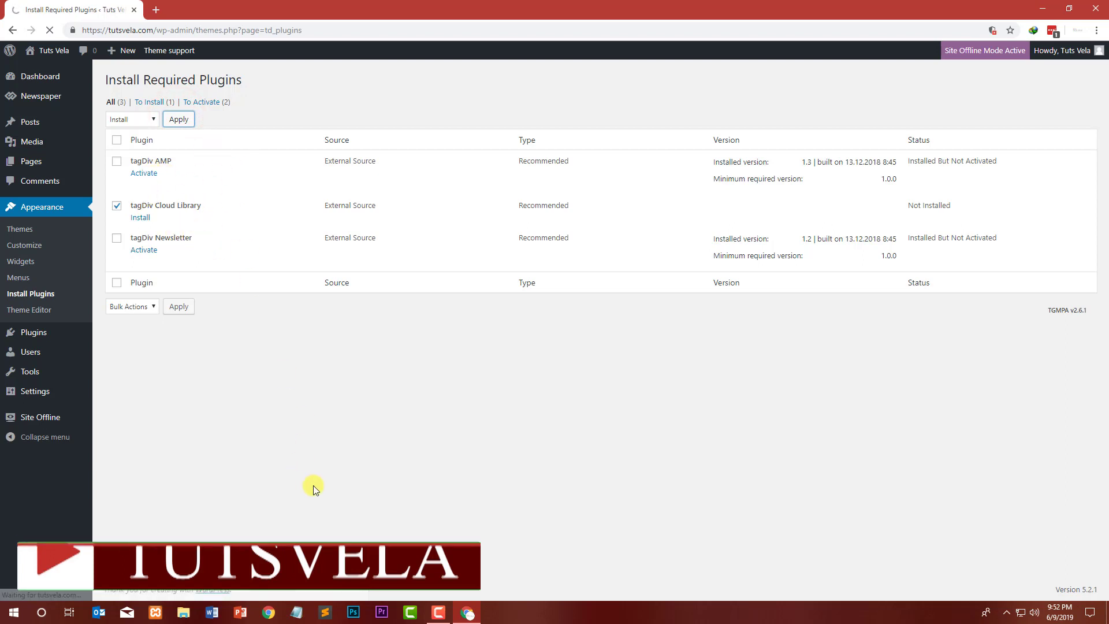
click(150, 189)
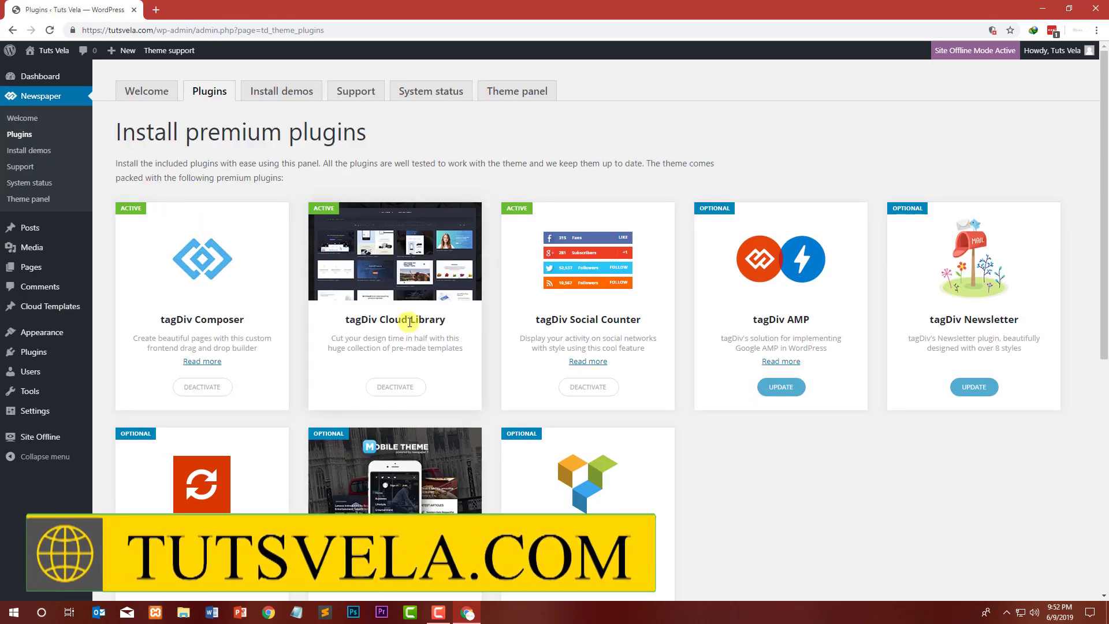
Step: Update the tagDiv AMP plugin and return to the tagDiv plugins panel
scroll(413, 317, down, 2)
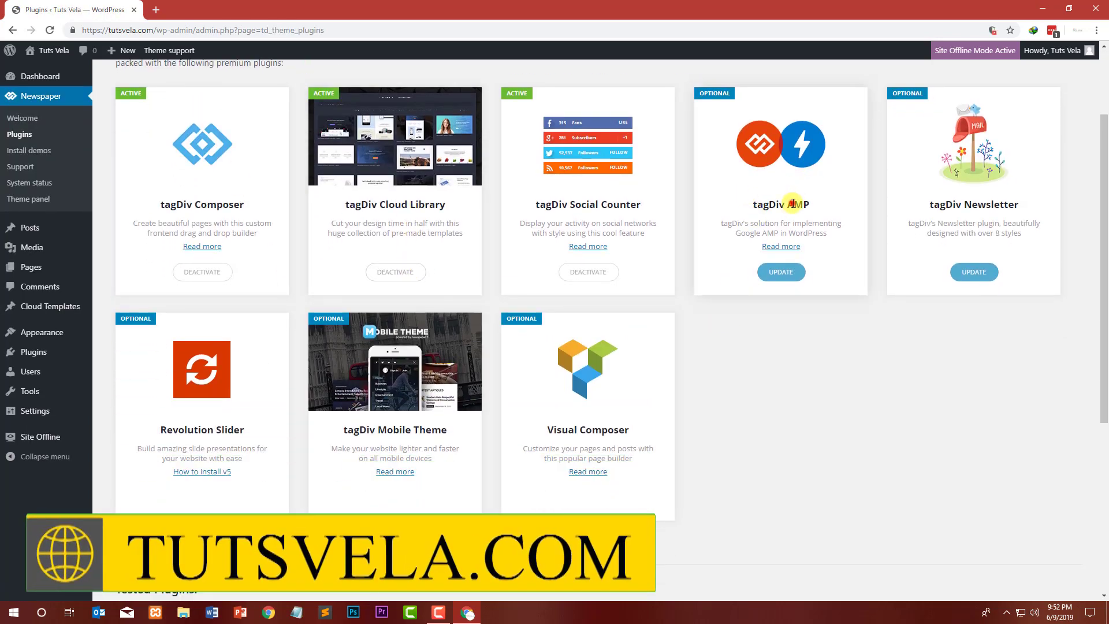
click(861, 346)
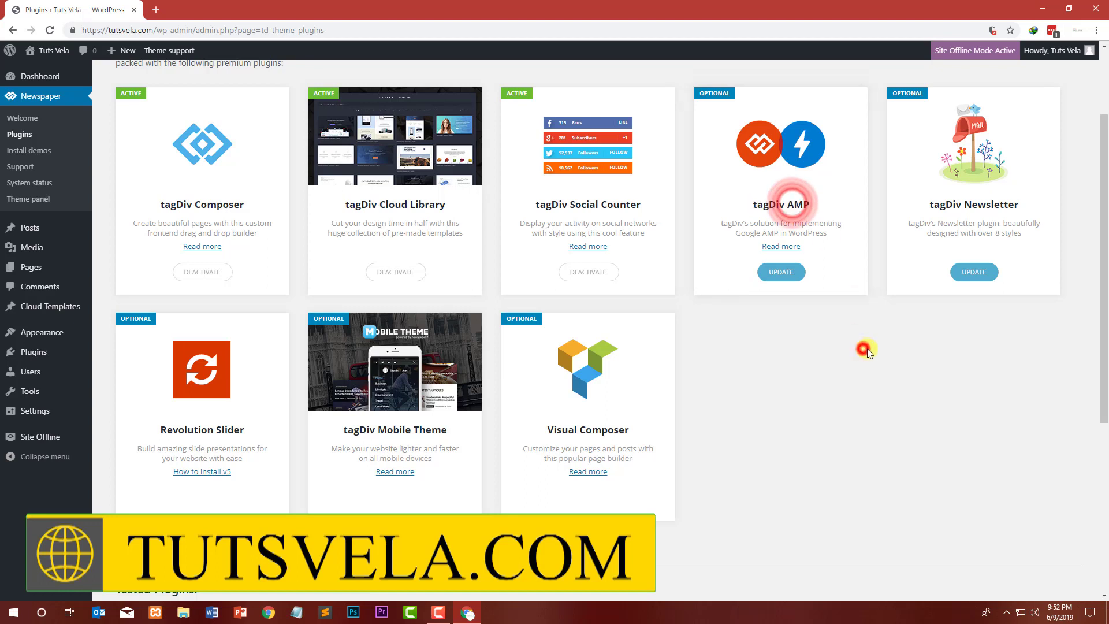
click(780, 269)
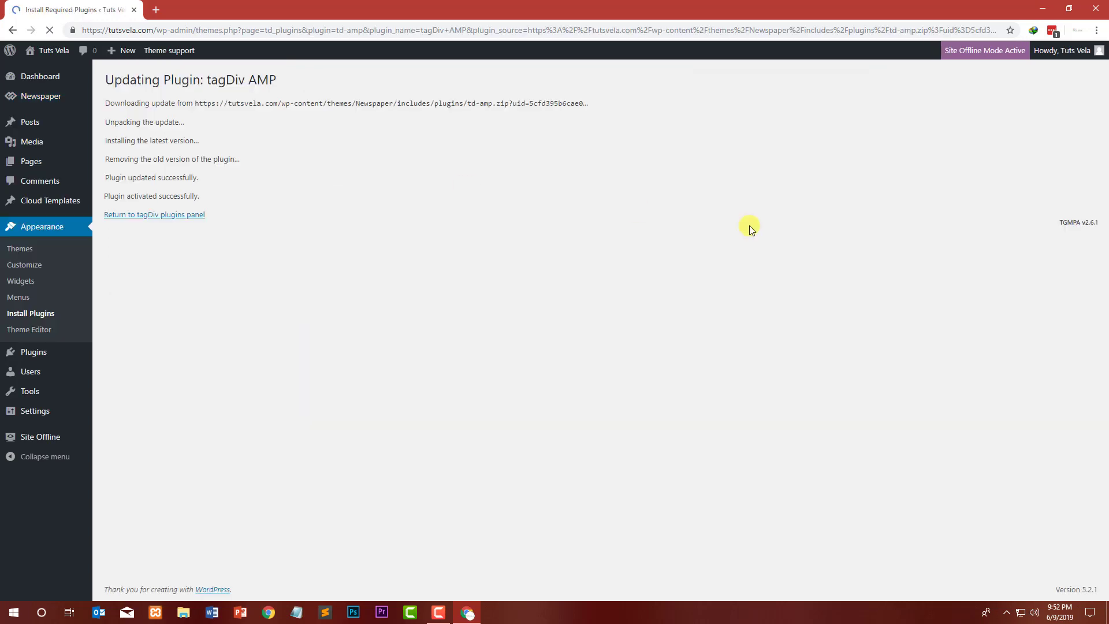
click(143, 217)
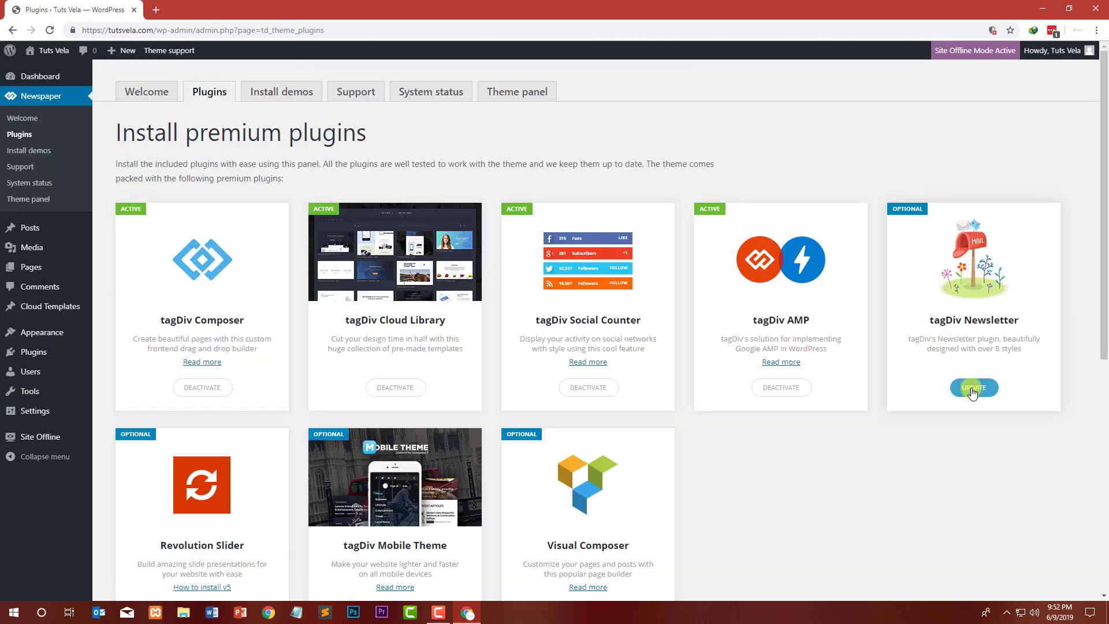
Step: Update the tagDiv Newsletter plugin and return to the tagDiv plugins panel
click(973, 390)
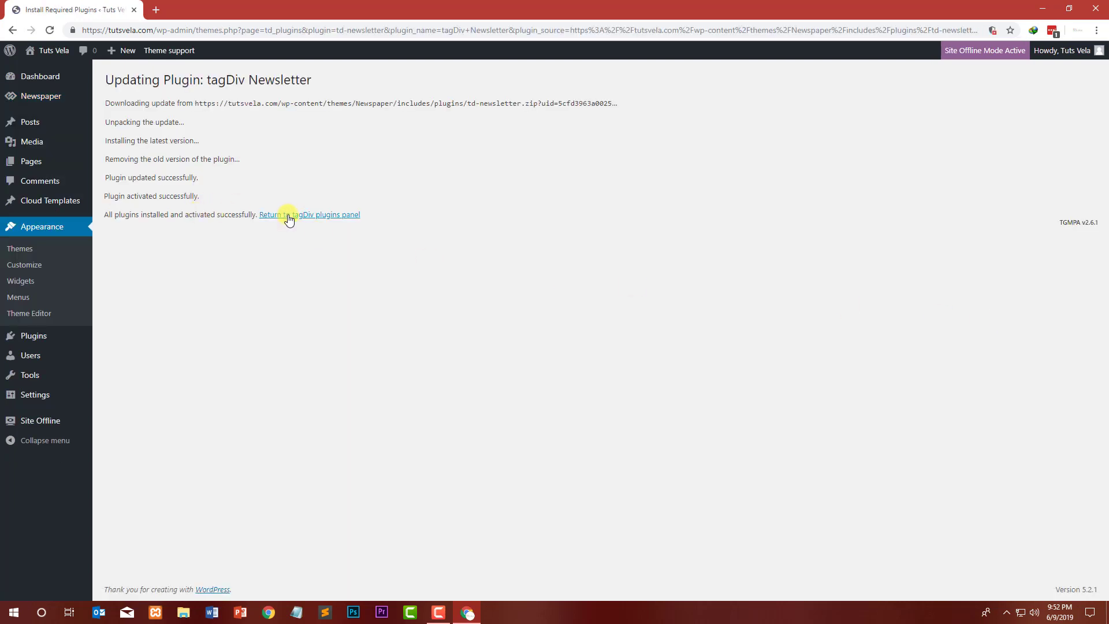
click(289, 215)
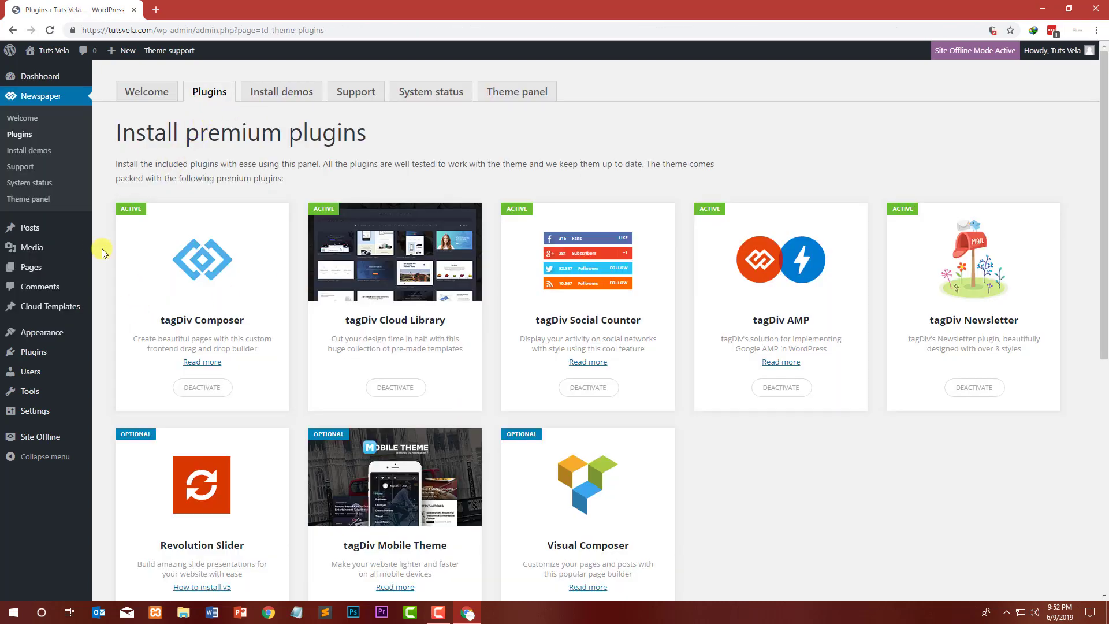
Step: Select all installed plugins and bulk activate them
mouse_move(35, 352)
click(124, 354)
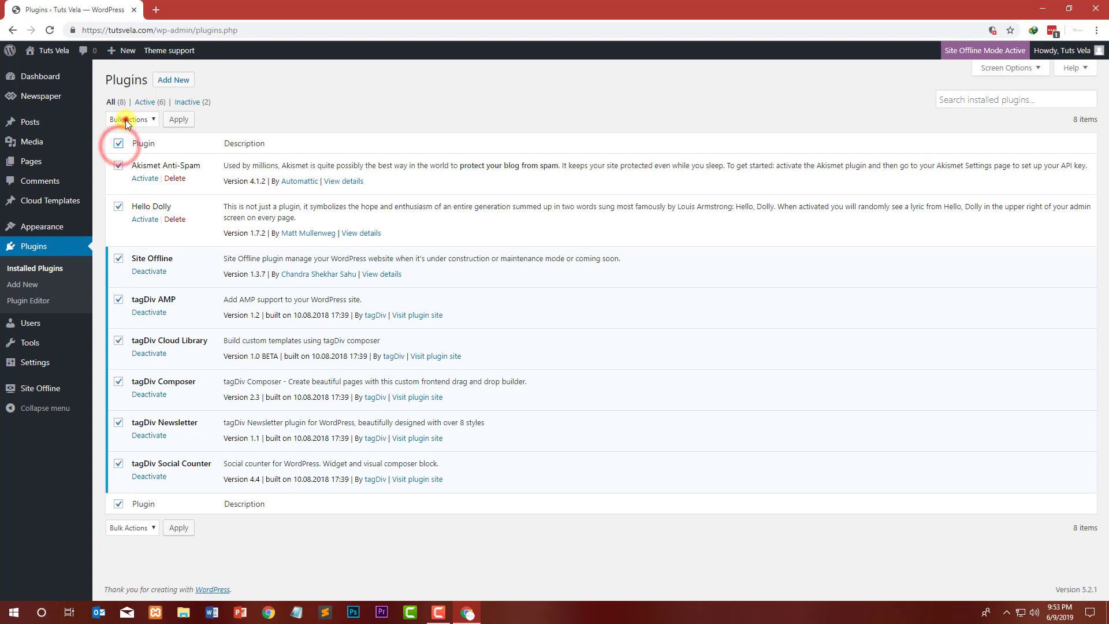
click(126, 120)
click(127, 138)
click(178, 119)
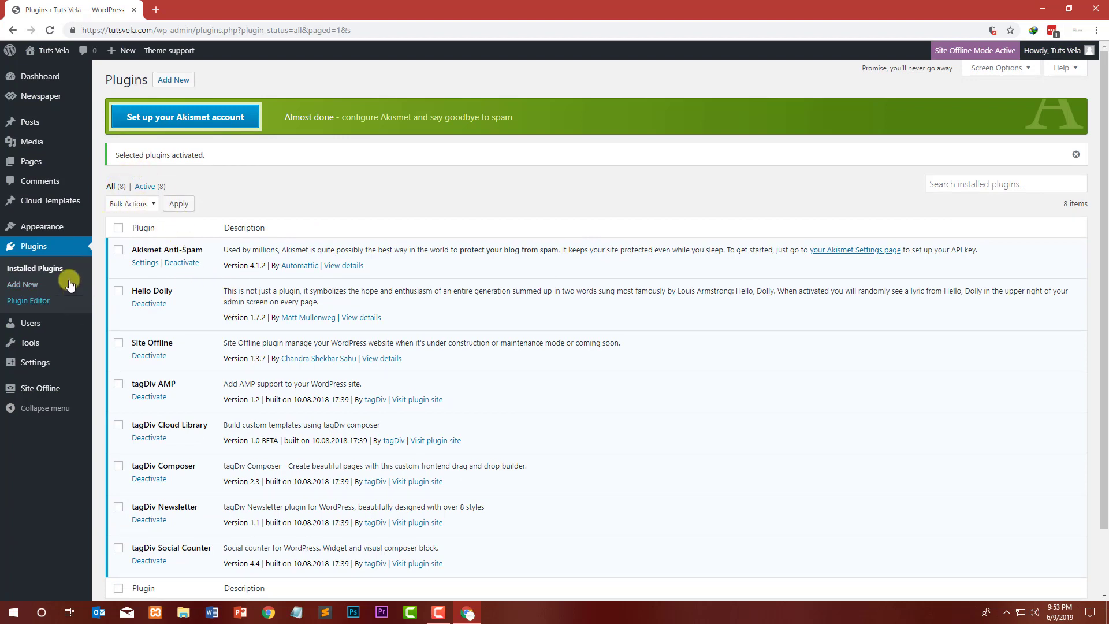
mouse_move(44, 200)
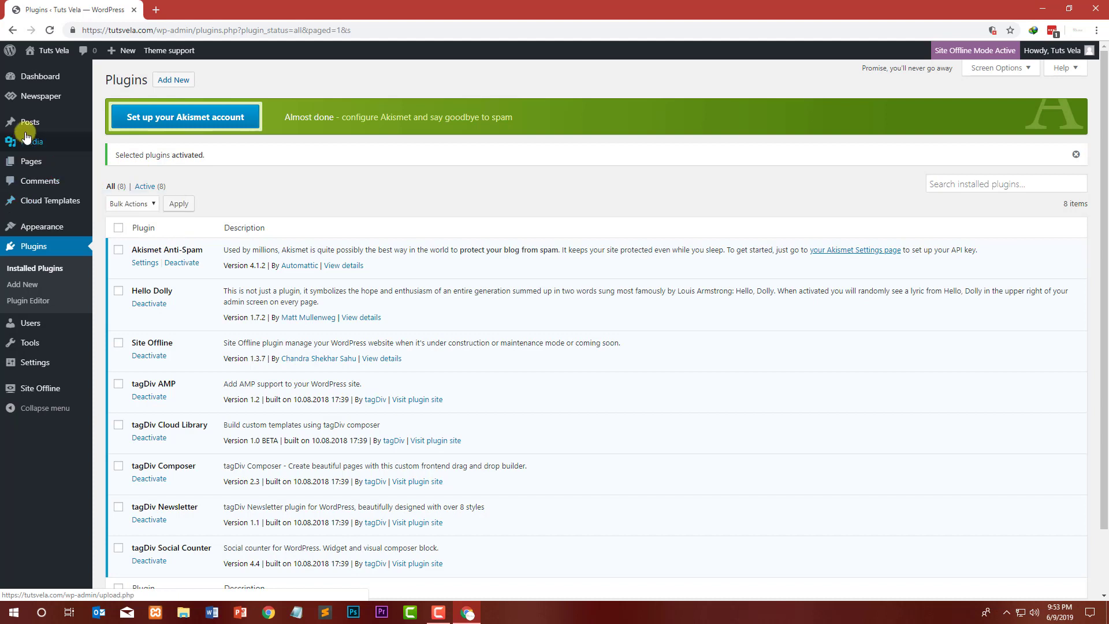
mouse_move(36, 161)
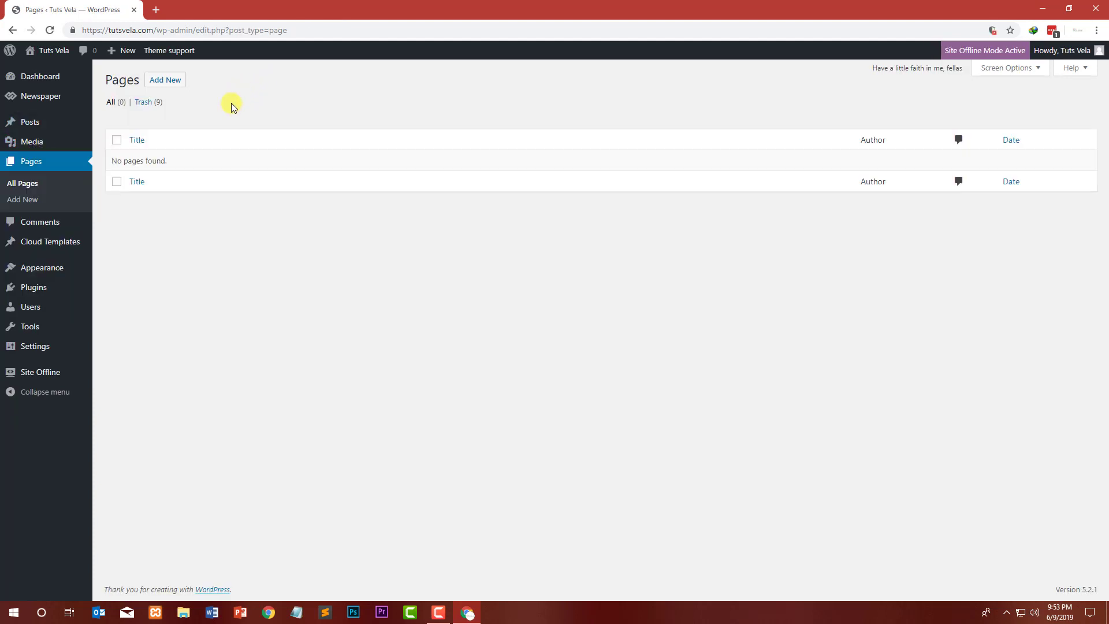
click(164, 81)
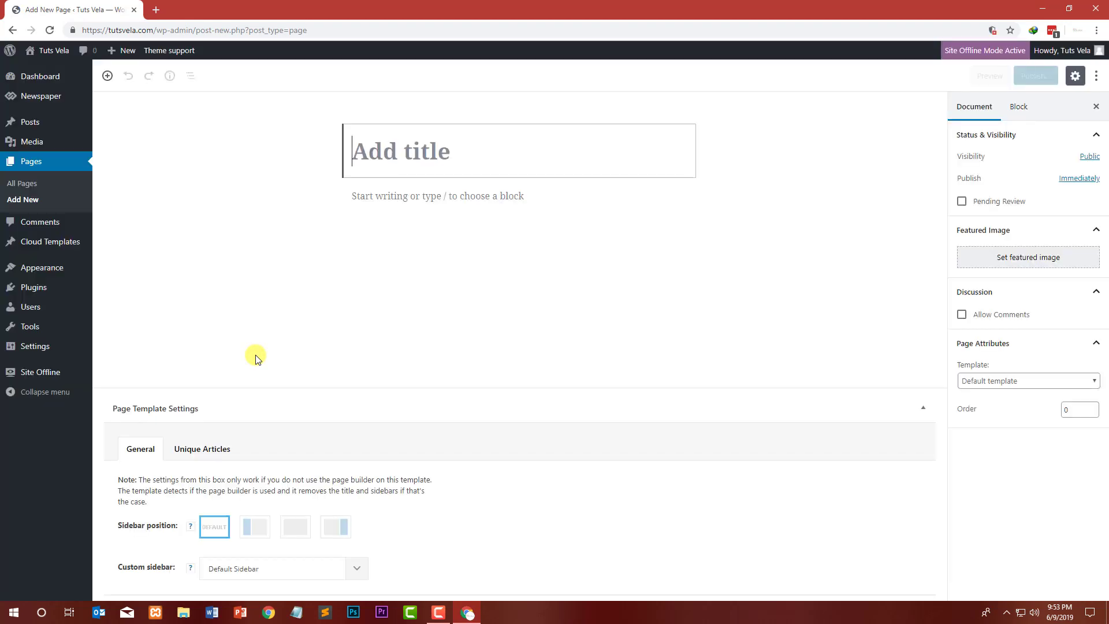
text(H)
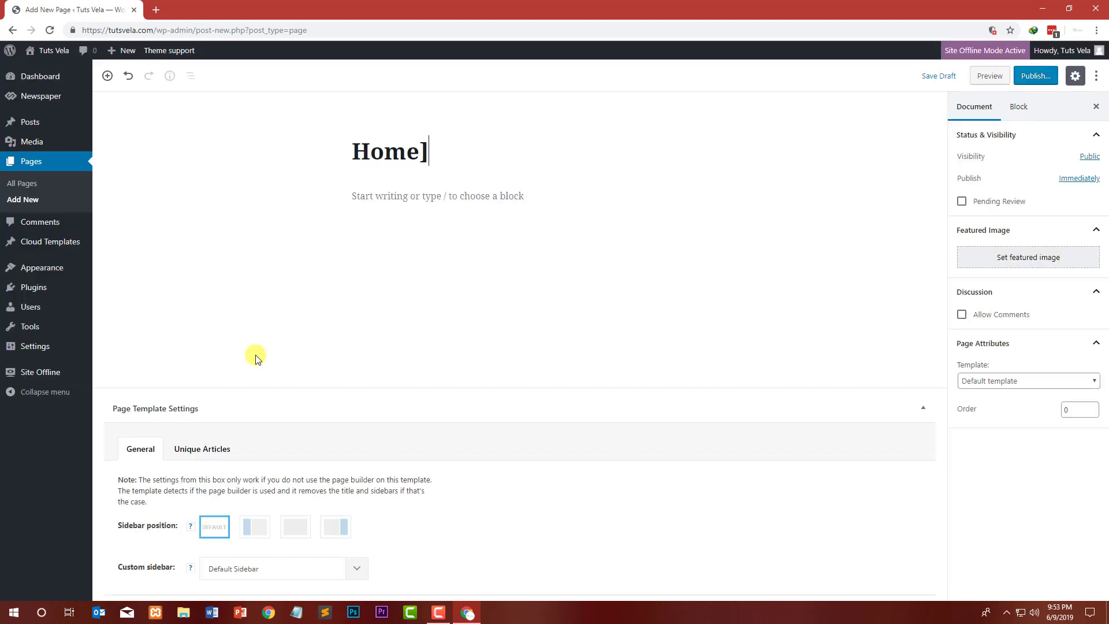
key(BackSpace)
key(BackSpace)
key(BackSpace)
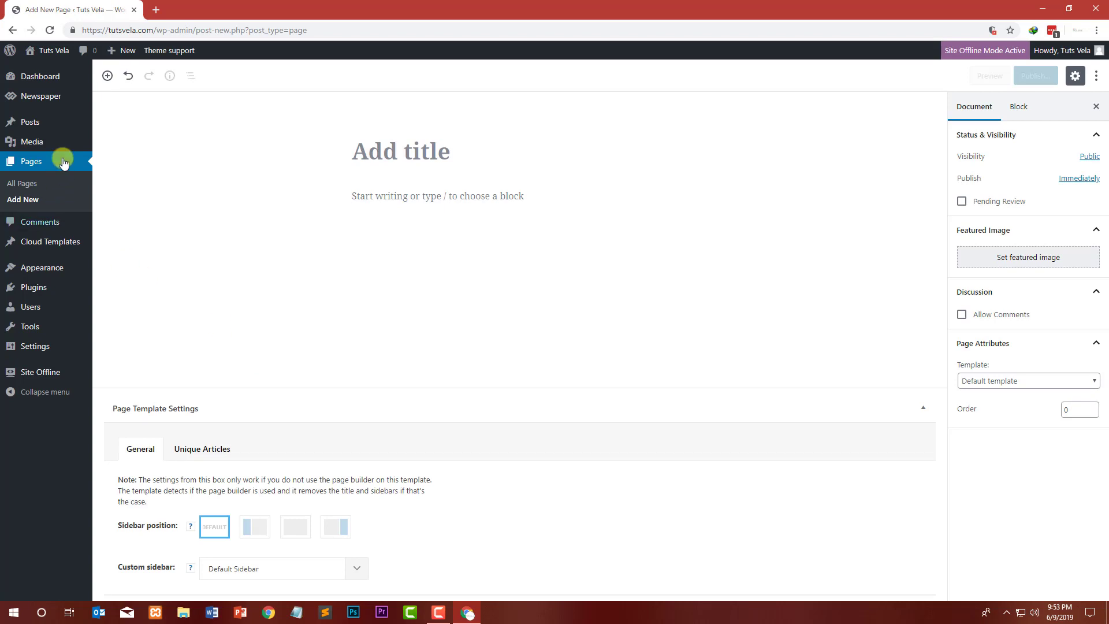
Step: Open the Newspaper theme's Welcome panel
click(54, 97)
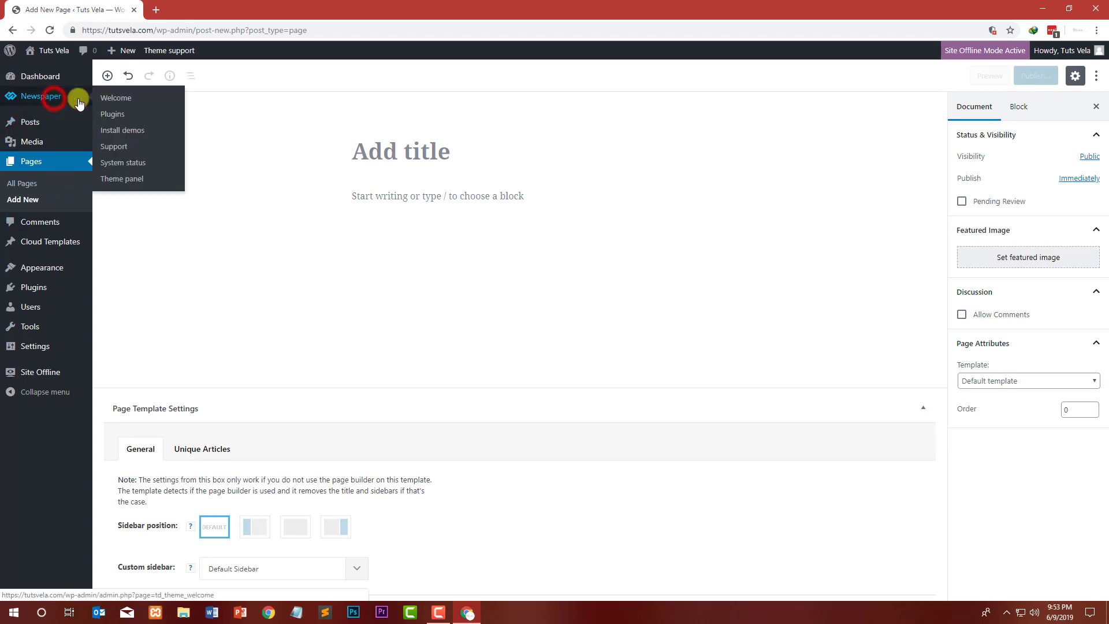
click(122, 99)
click(603, 93)
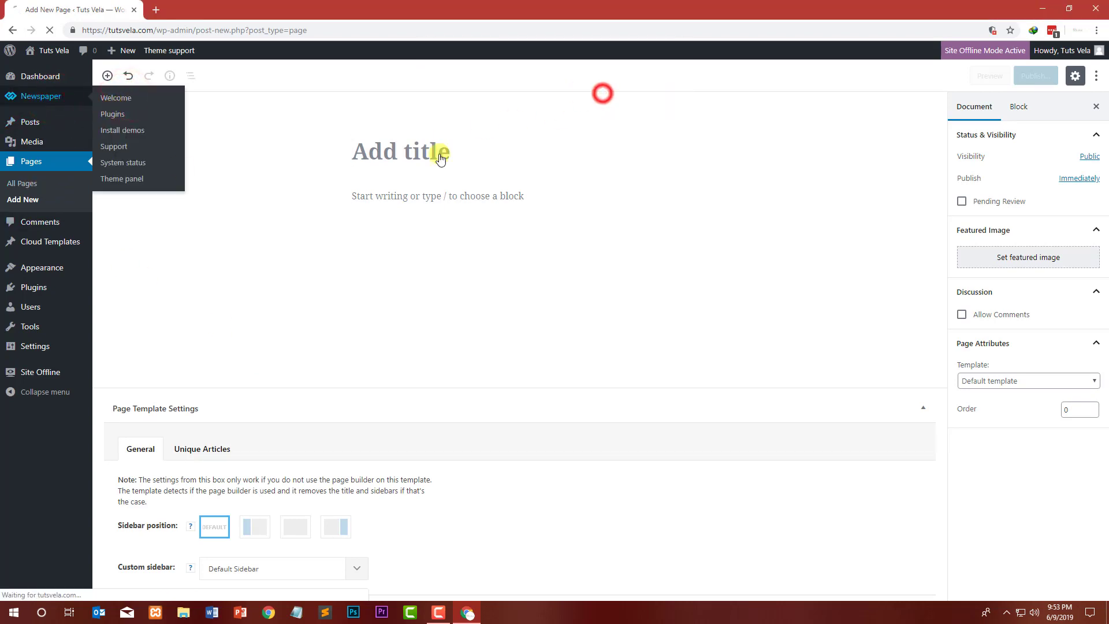
Step: Open the Newspaper theme's Install demos panel to view the available demo designs
click(611, 115)
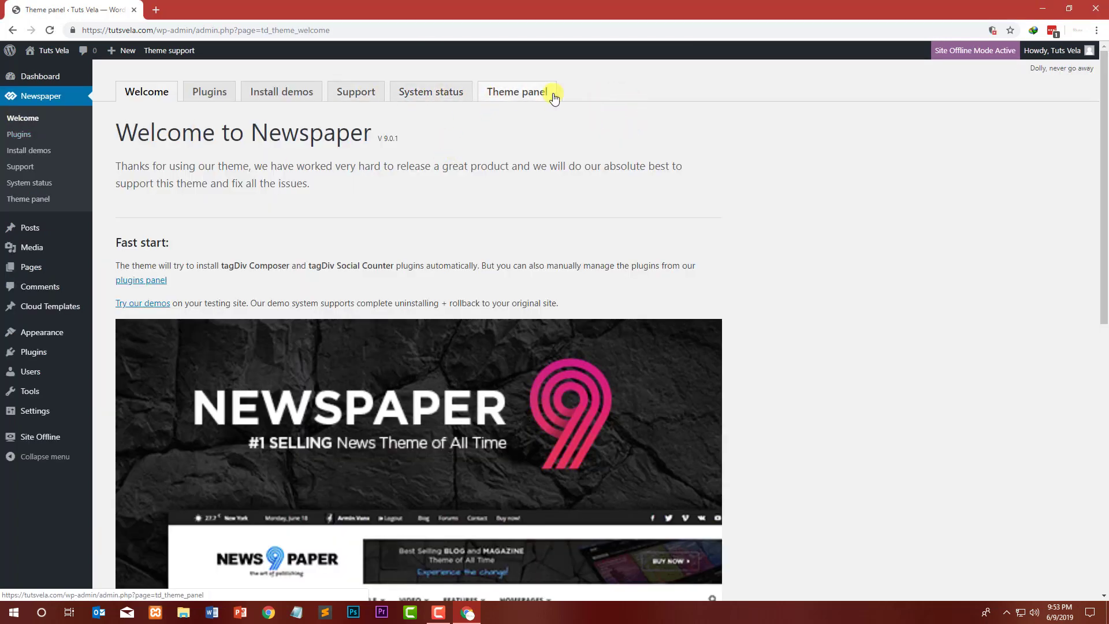
click(282, 99)
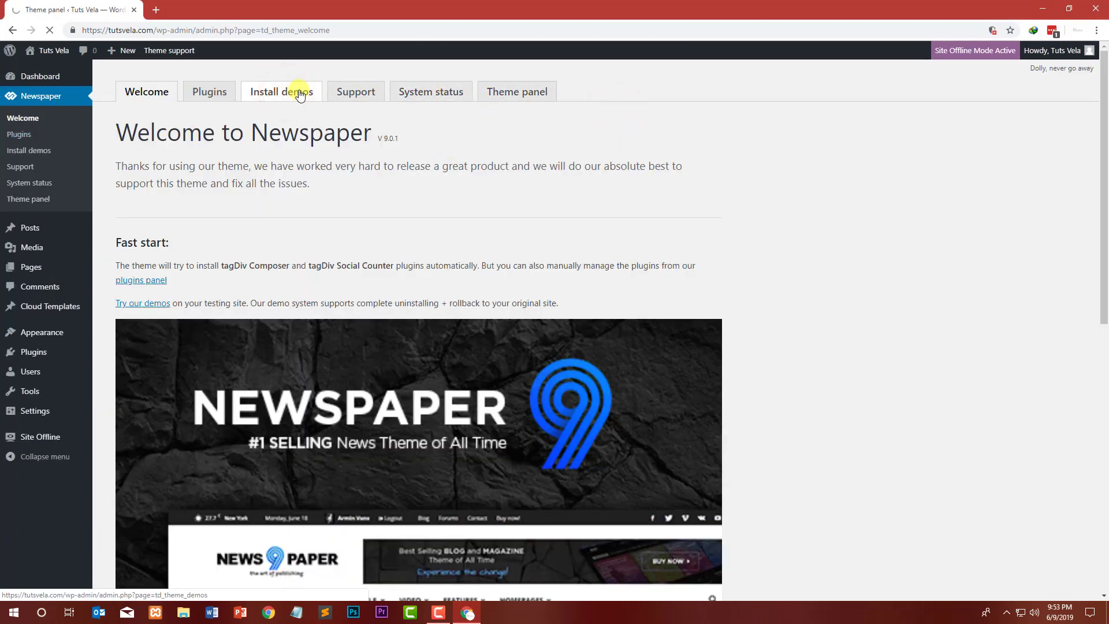
scroll(802, 182, down, 1)
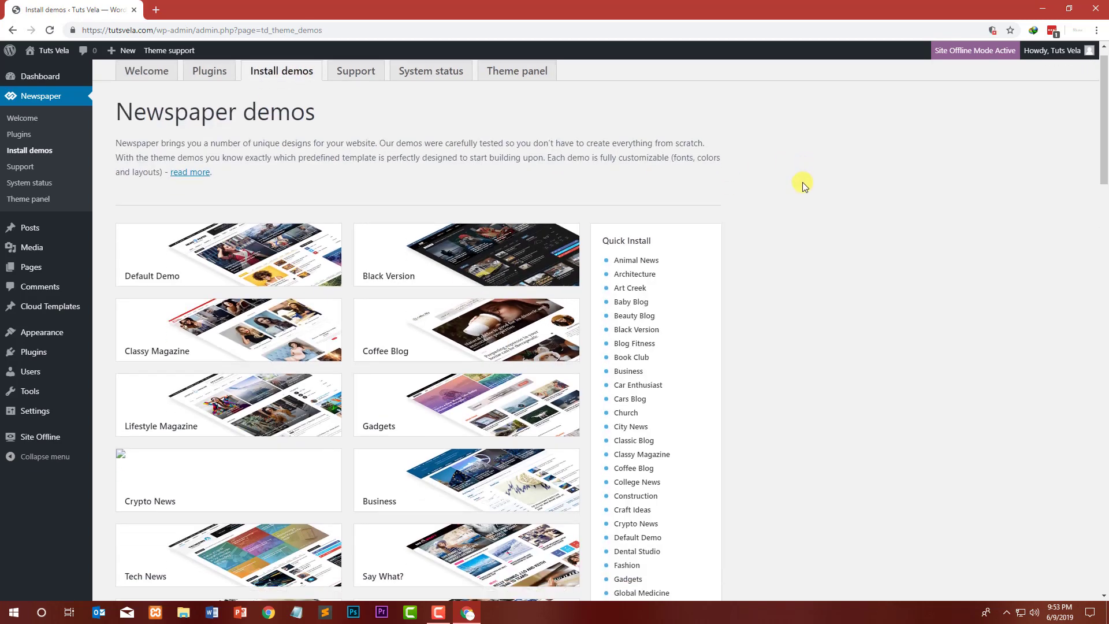
scroll(456, 328, down, 3)
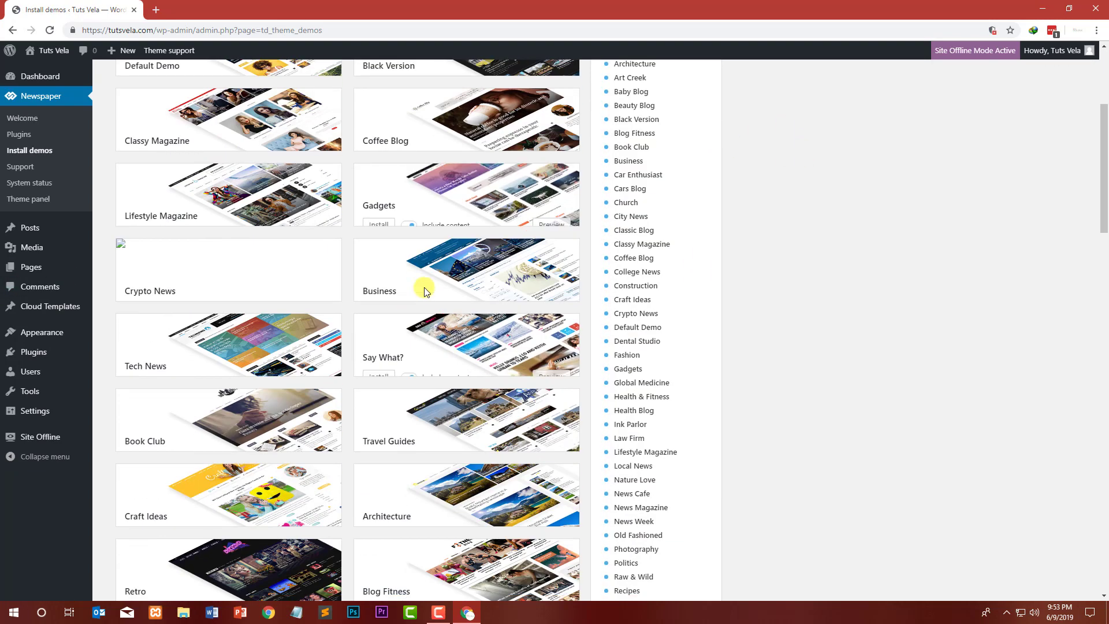
Step: Open the Lifestyle Magazine, Gadgets and Tech News demo previews in new browser tabs
mouse_move(206, 182)
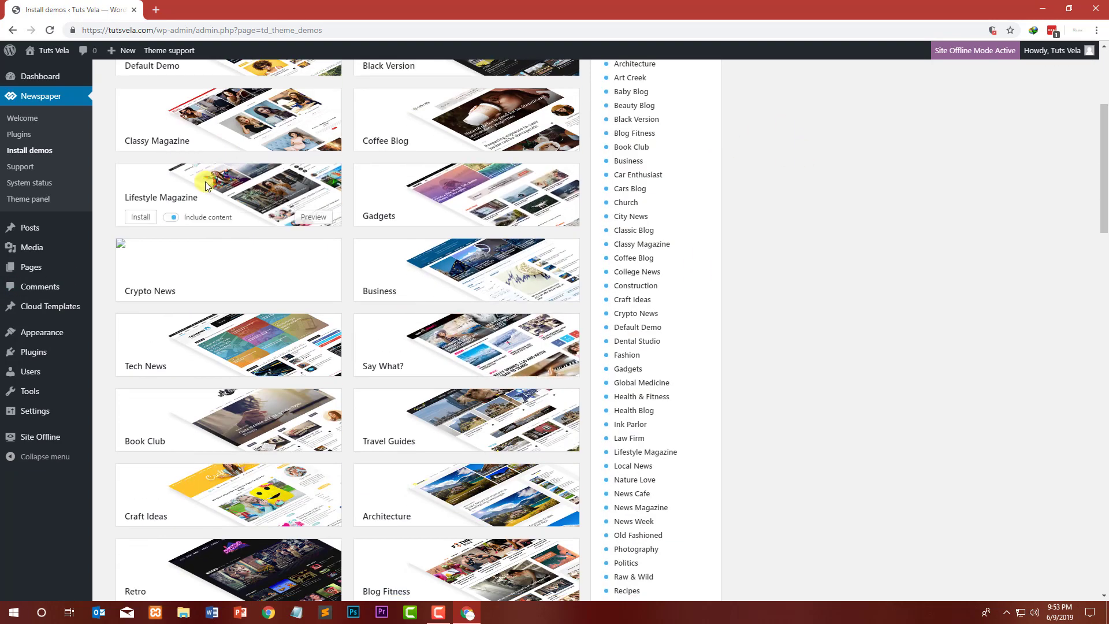
right_click(323, 214)
click(347, 220)
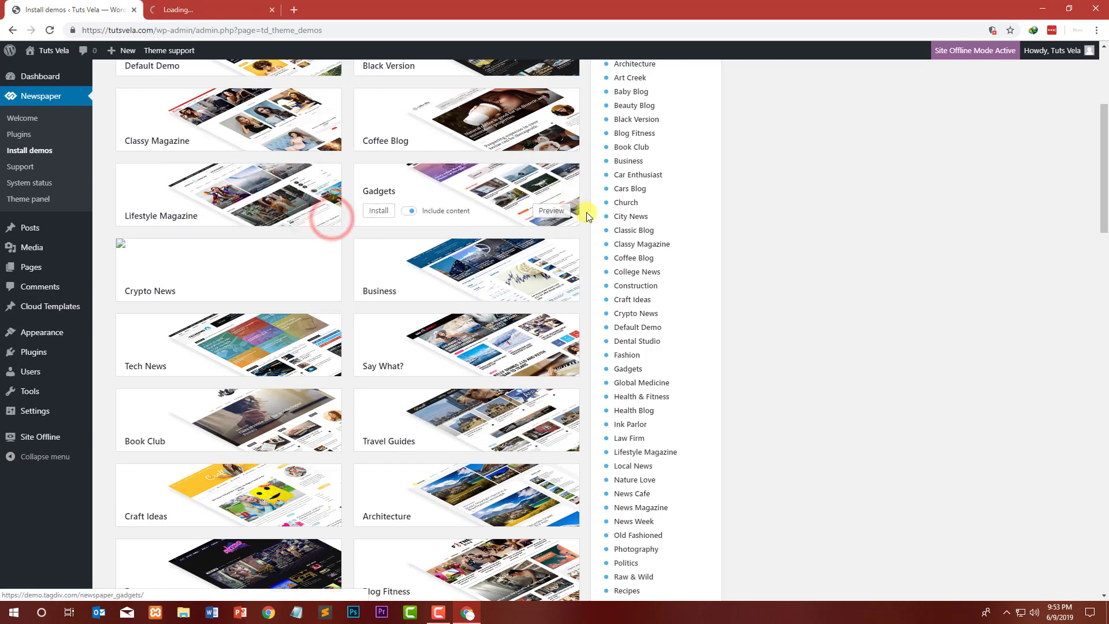
right_click(556, 212)
click(579, 221)
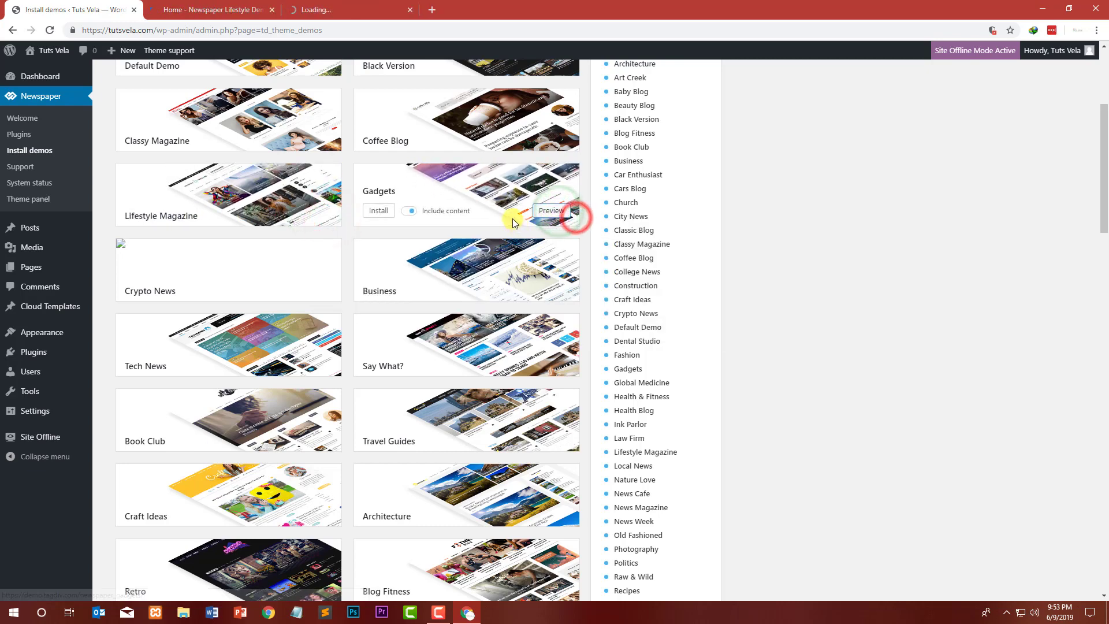
right_click(323, 365)
click(345, 373)
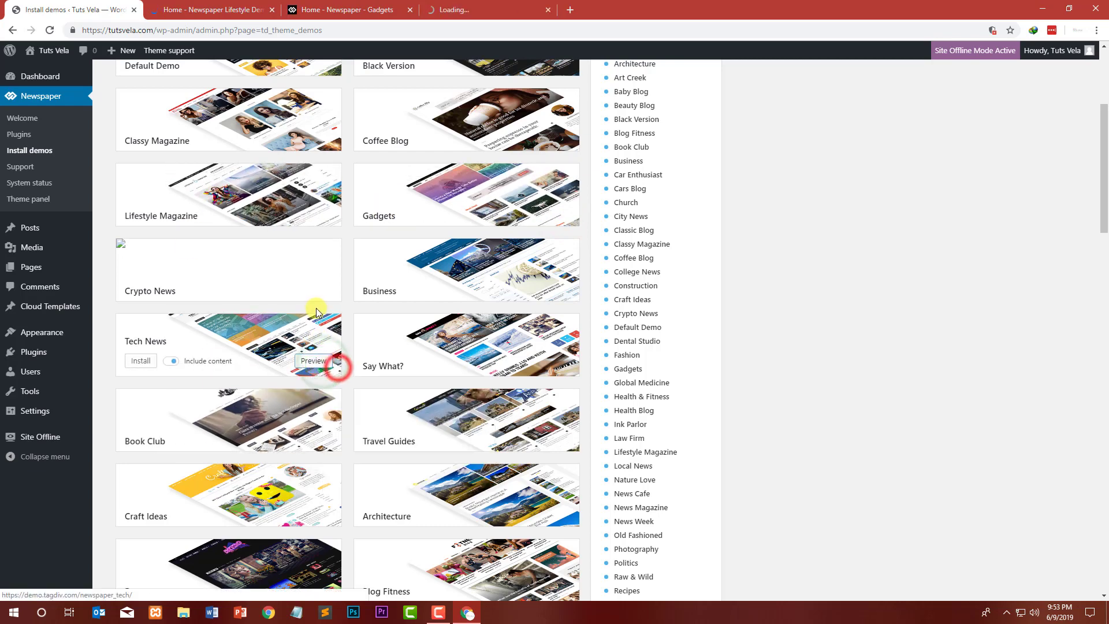
Step: Open the News Magazine demo preview in a new tab and scroll through the remaining demos
scroll(332, 340, down, 2)
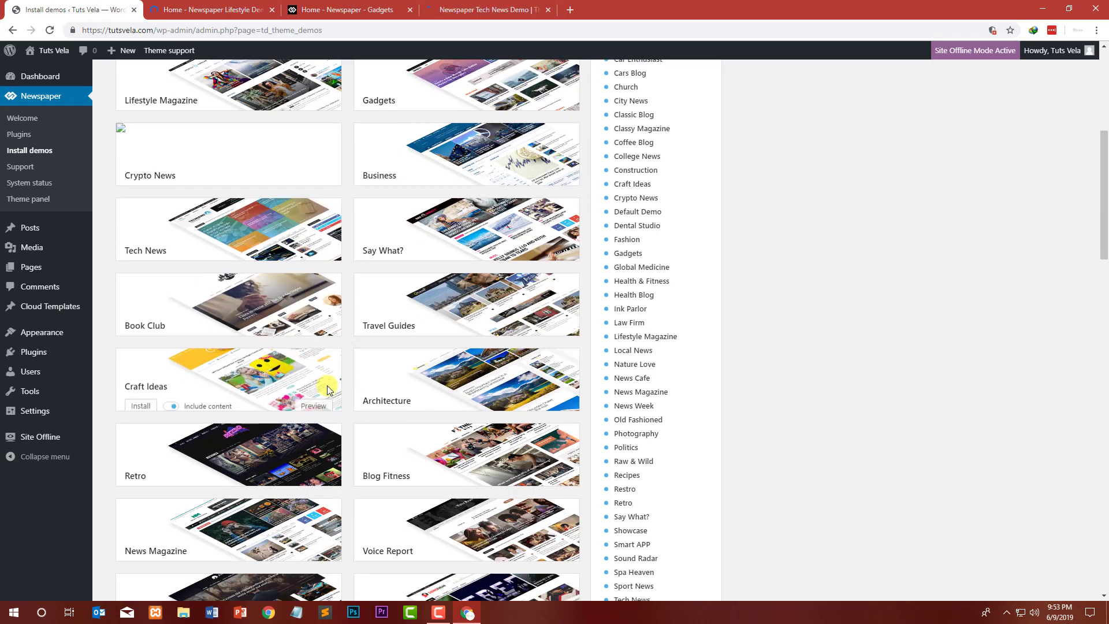
scroll(338, 328, down, 3)
scroll(342, 345, down, 4)
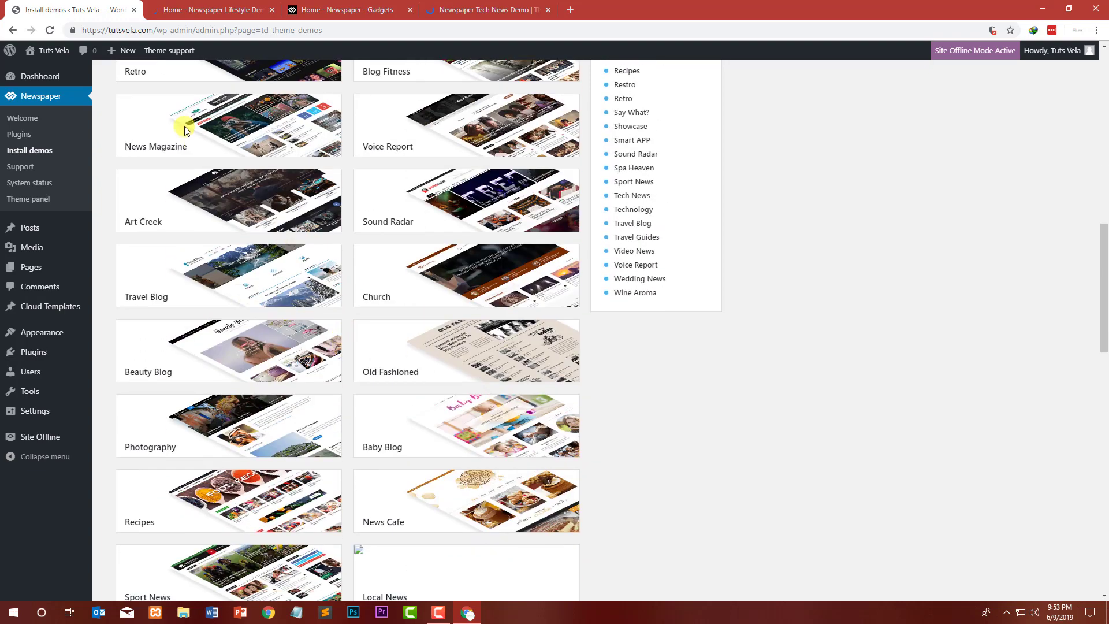
right_click(319, 143)
click(346, 151)
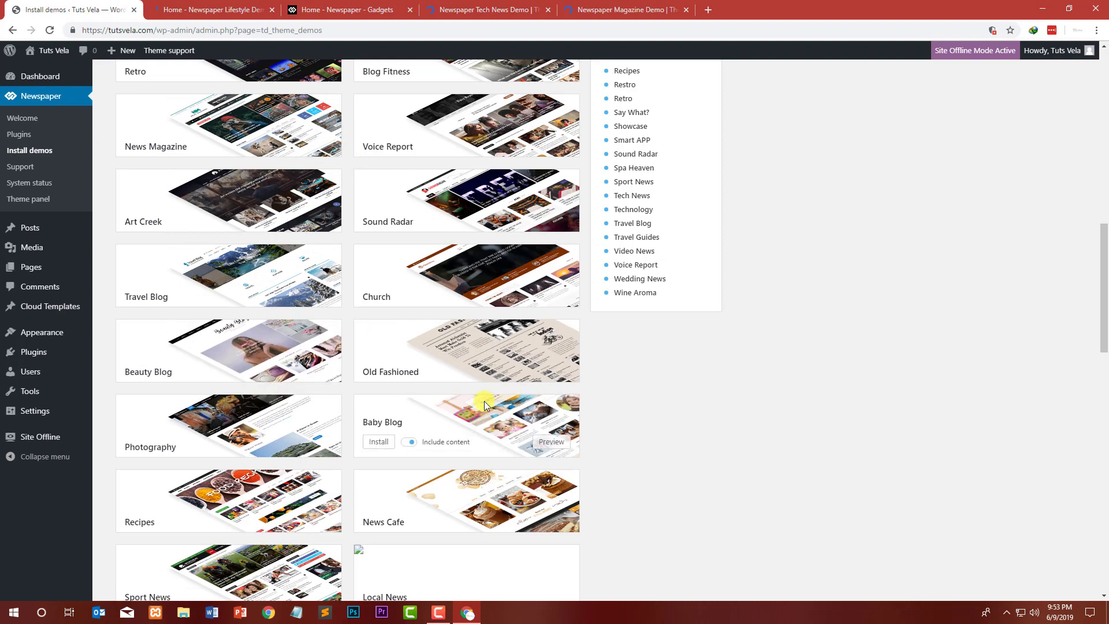
scroll(484, 401, down, 5)
scroll(535, 389, down, 2)
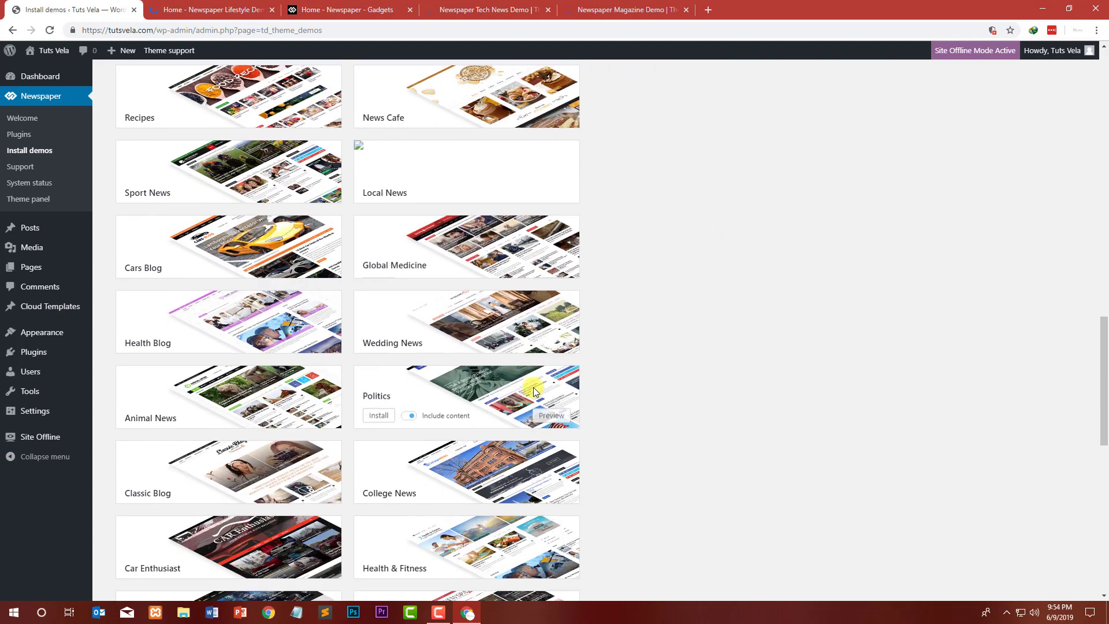
scroll(719, 316, down, 4)
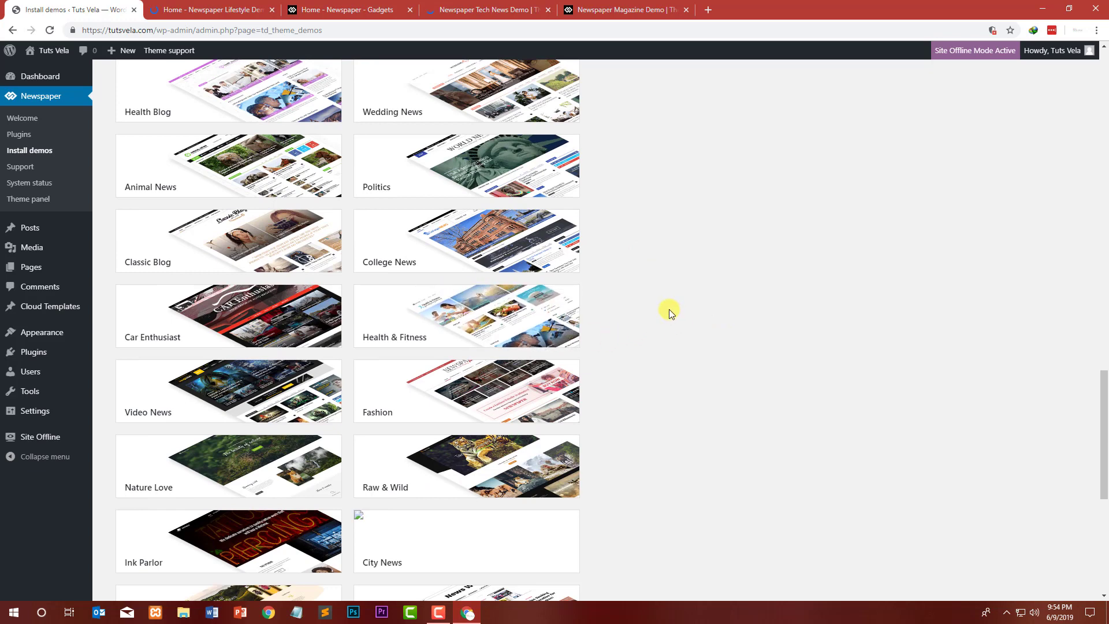
Step: Browse the Lifestyle Magazine demo preview page from top to bottom
click(241, 5)
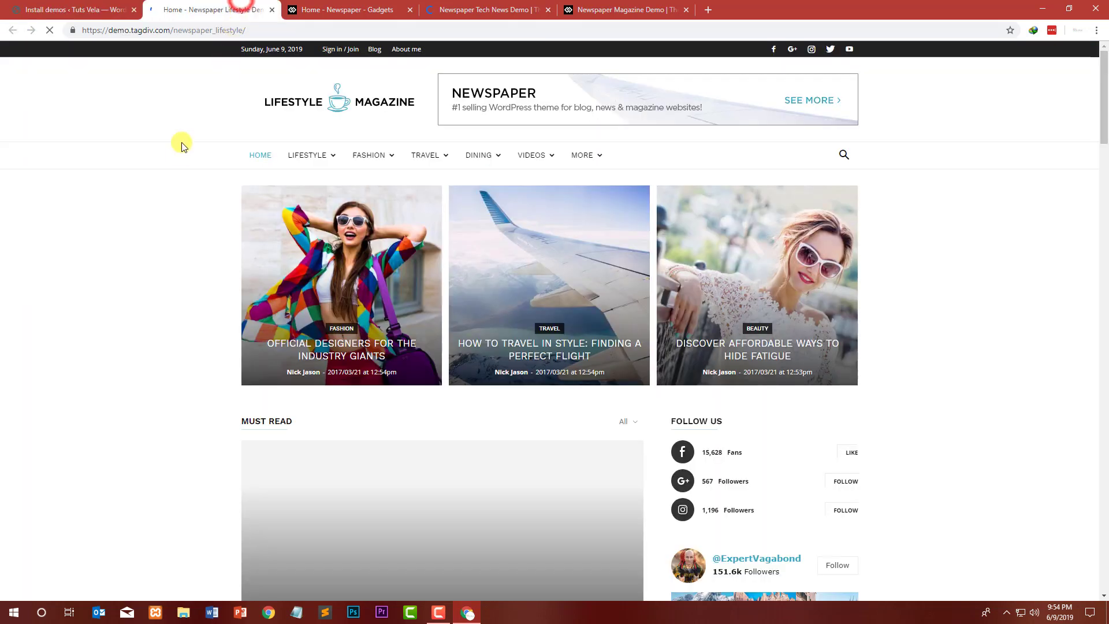
drag(263, 29, 198, 28)
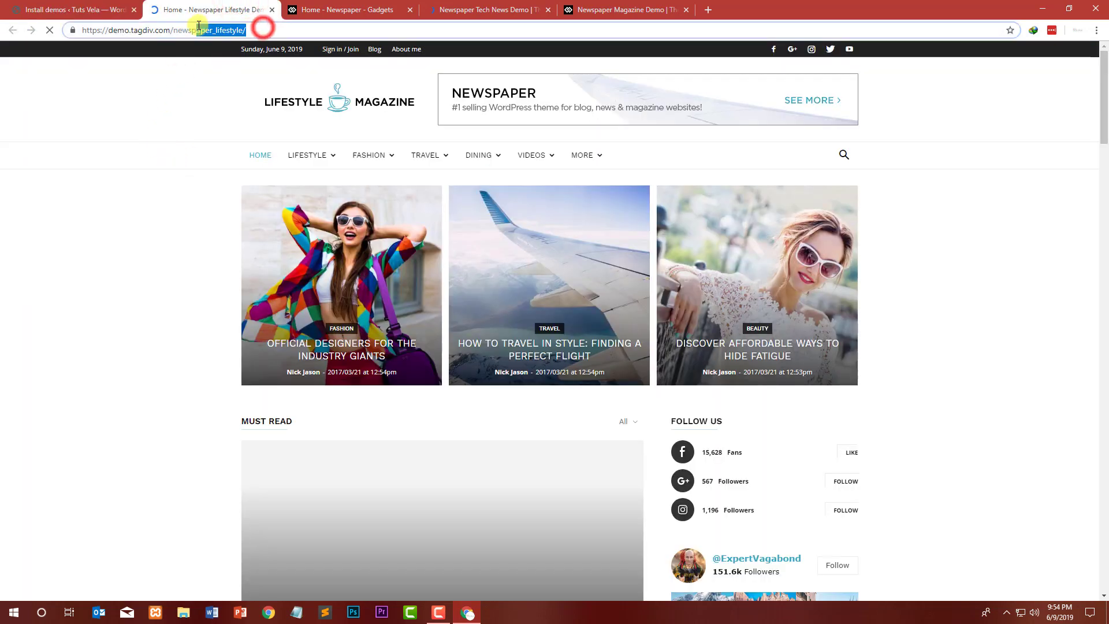
click(51, 254)
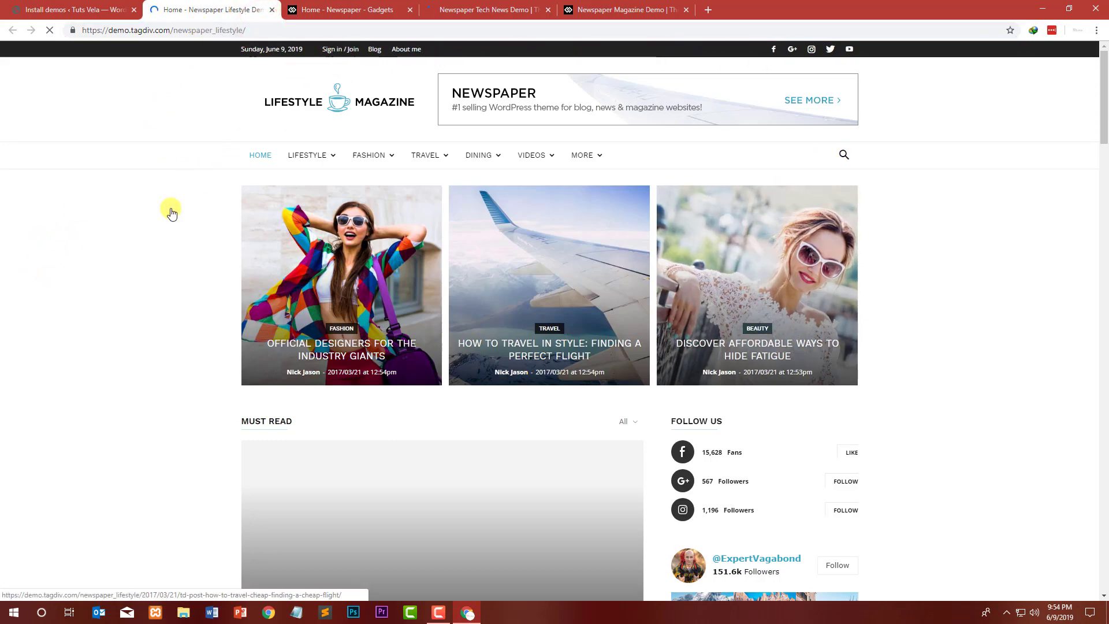
scroll(119, 212, down, 6)
scroll(122, 215, down, 20)
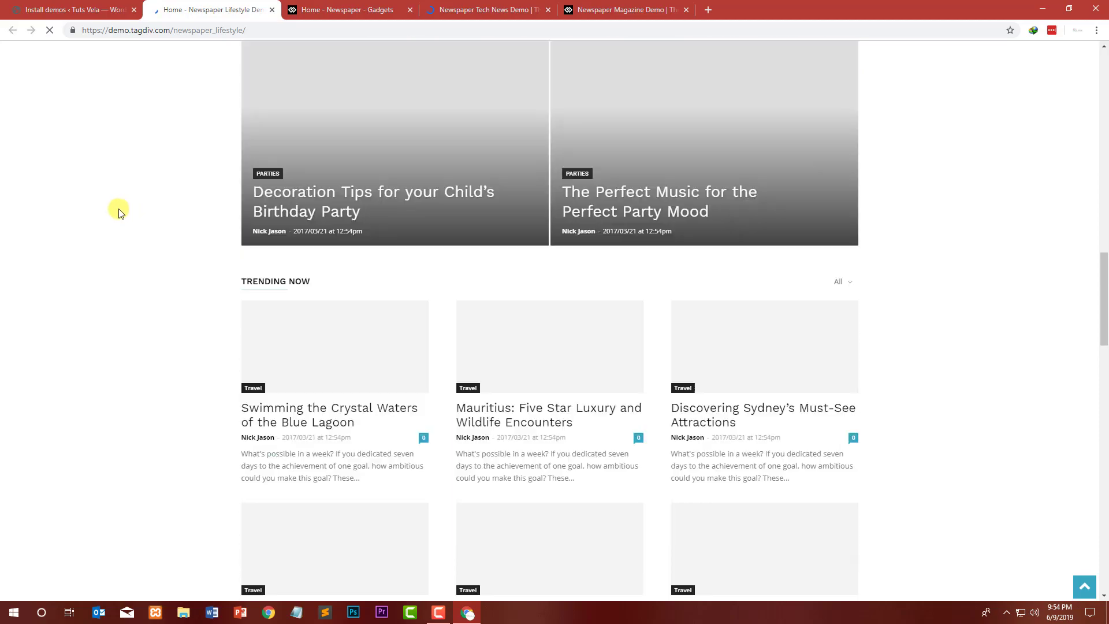
scroll(119, 213, down, 20)
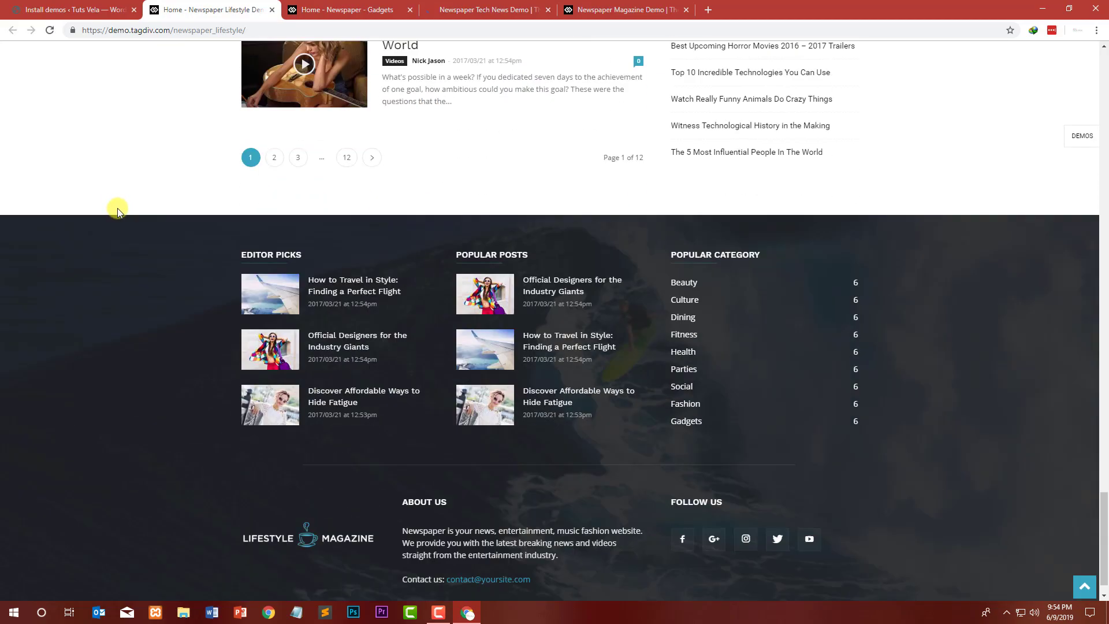
scroll(278, 301, up, 3)
scroll(670, 242, up, 20)
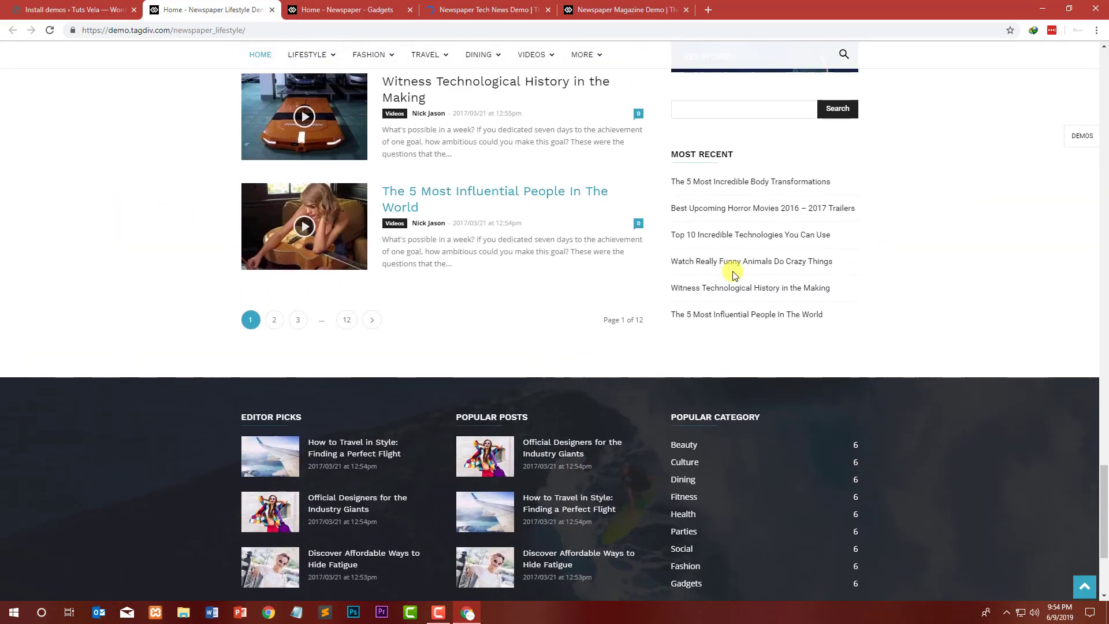
scroll(663, 223, up, 15)
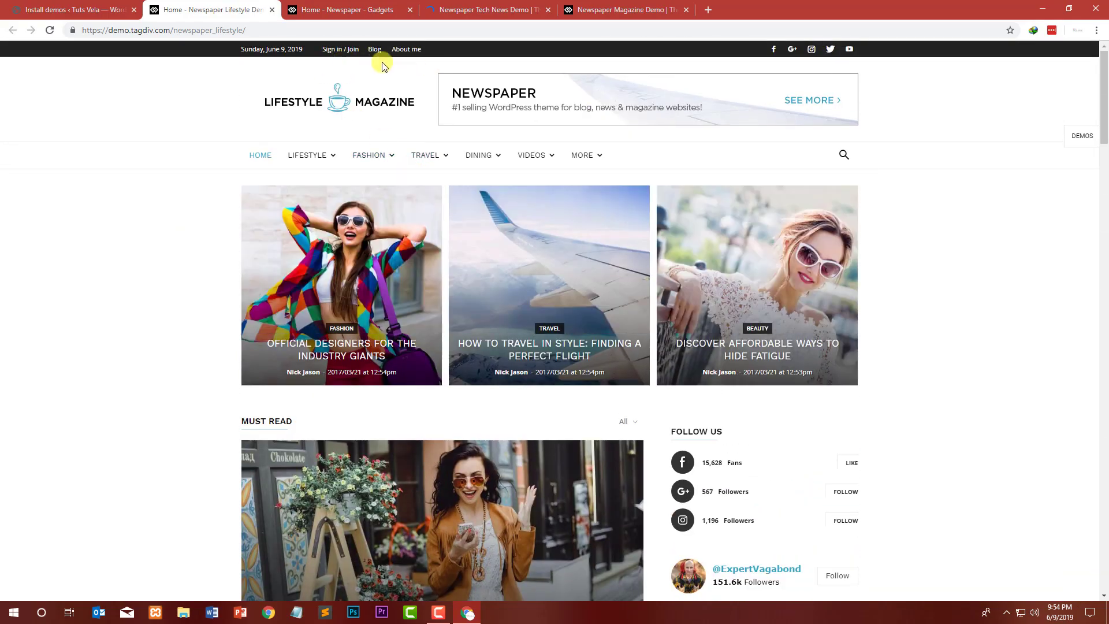
Step: Close the Lifestyle Magazine preview tab and browse the Gadgets demo page
click(271, 10)
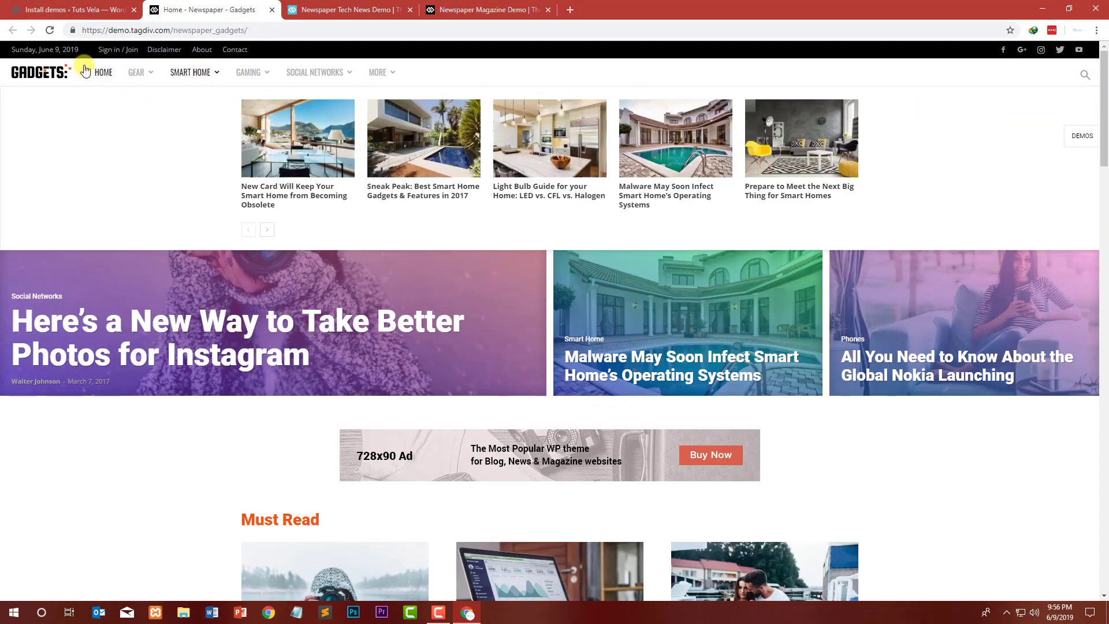
scroll(166, 262, down, 15)
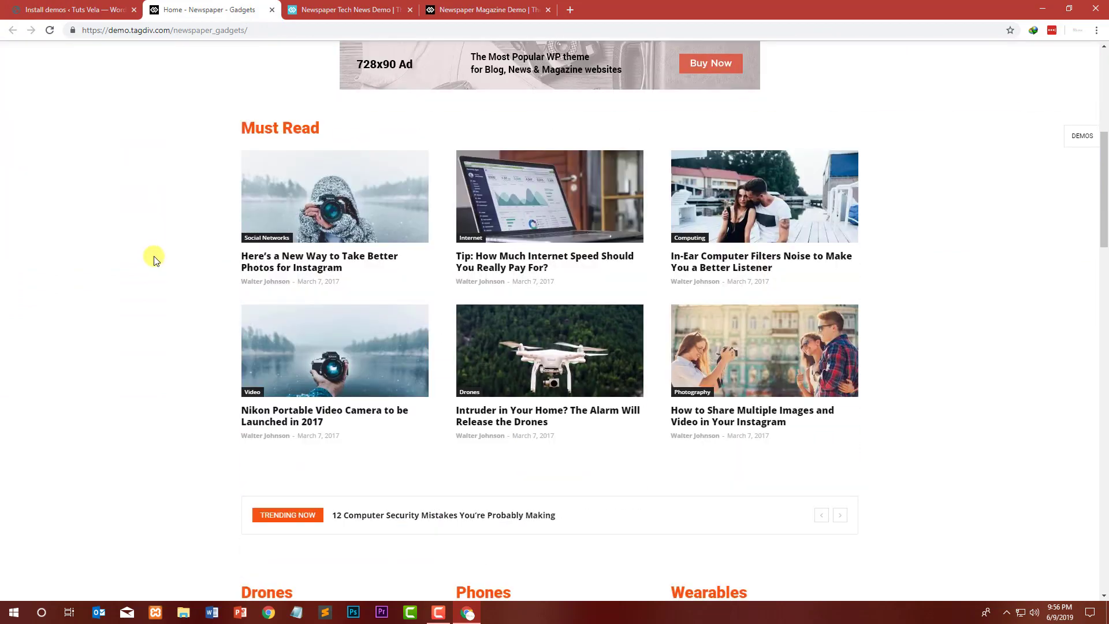
scroll(173, 255, down, 10)
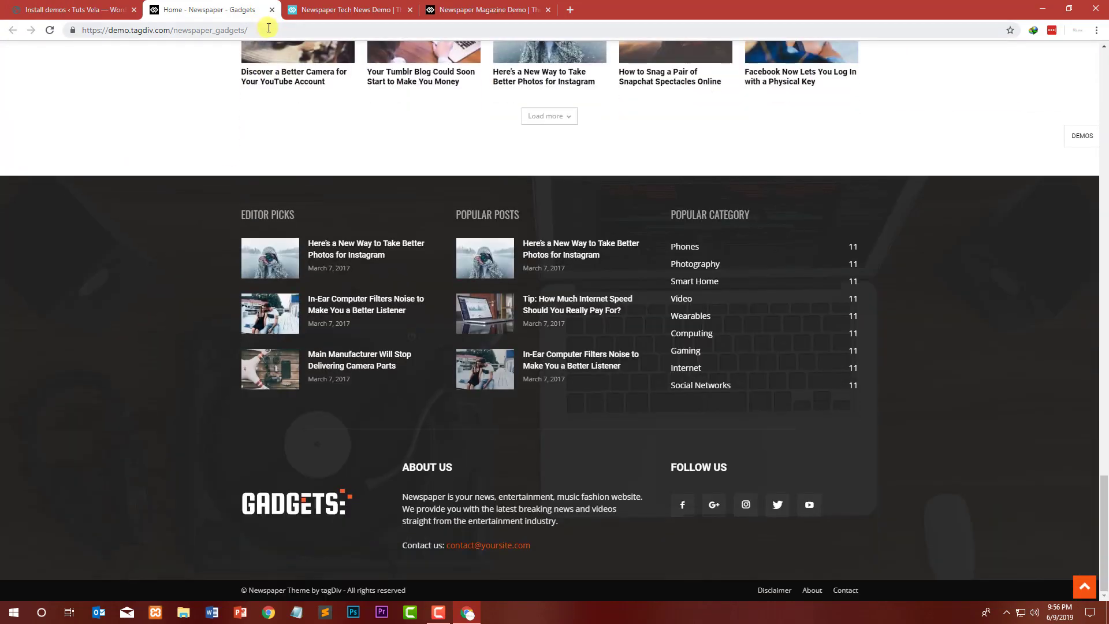
Step: Close the Gadgets preview tab and browse the Tech News demo page
click(273, 11)
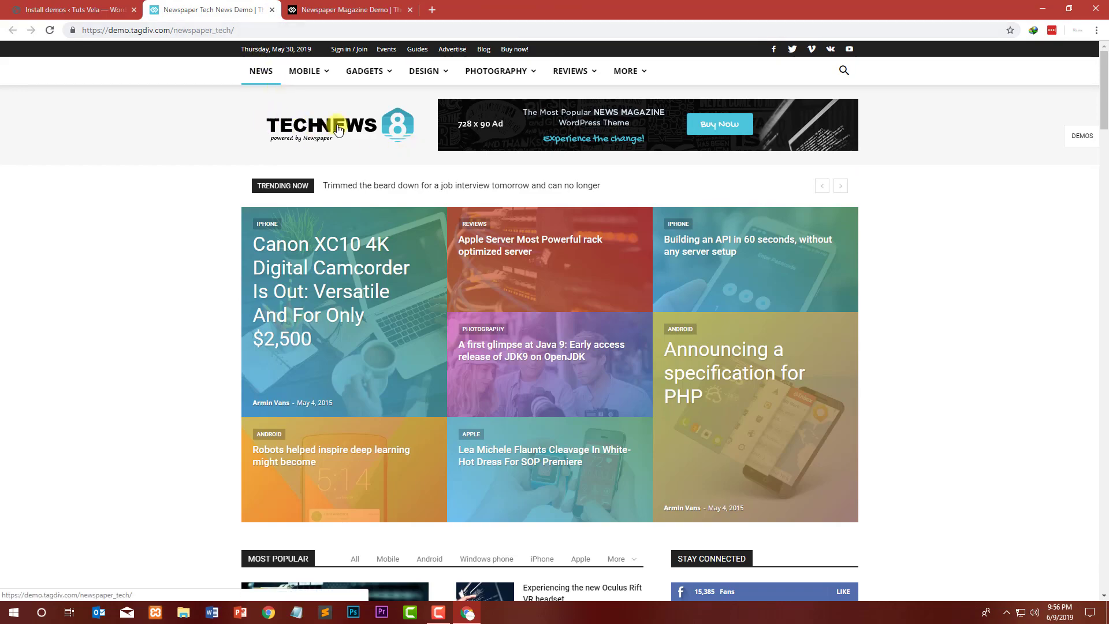
scroll(144, 150, down, 15)
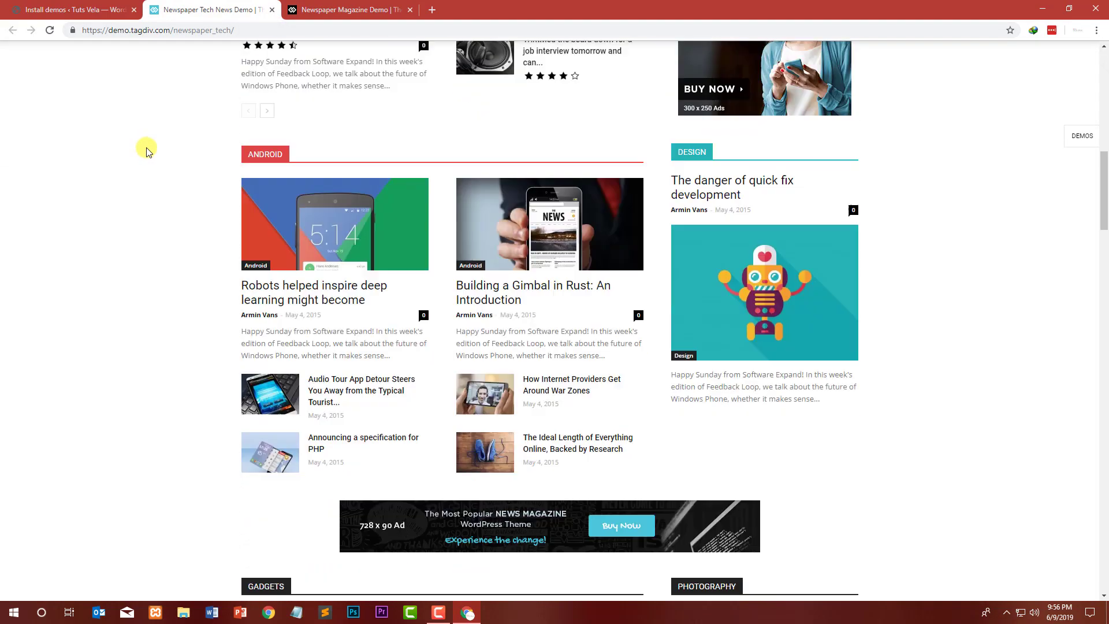
scroll(144, 151, down, 20)
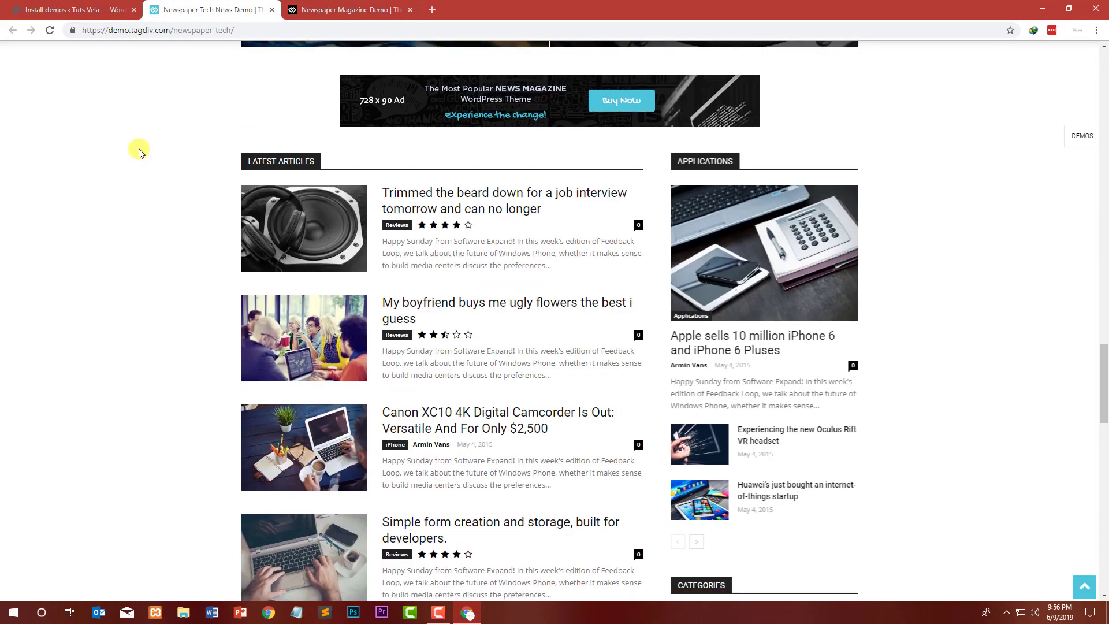
scroll(138, 151, down, 12)
scroll(137, 151, up, 7)
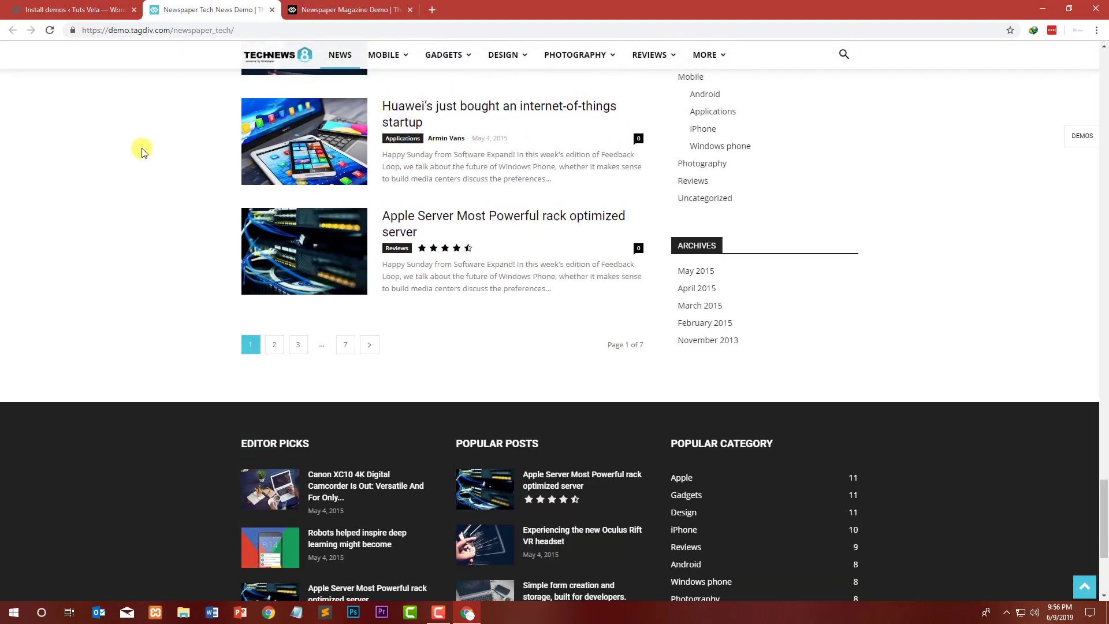
scroll(544, 168, up, 15)
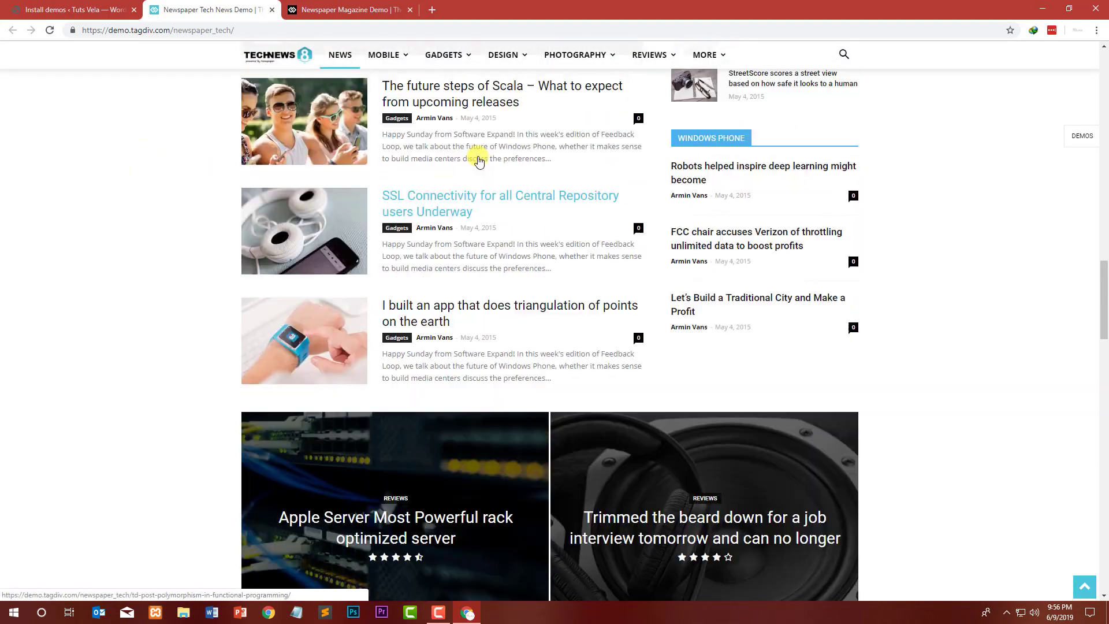
scroll(477, 157, up, 10)
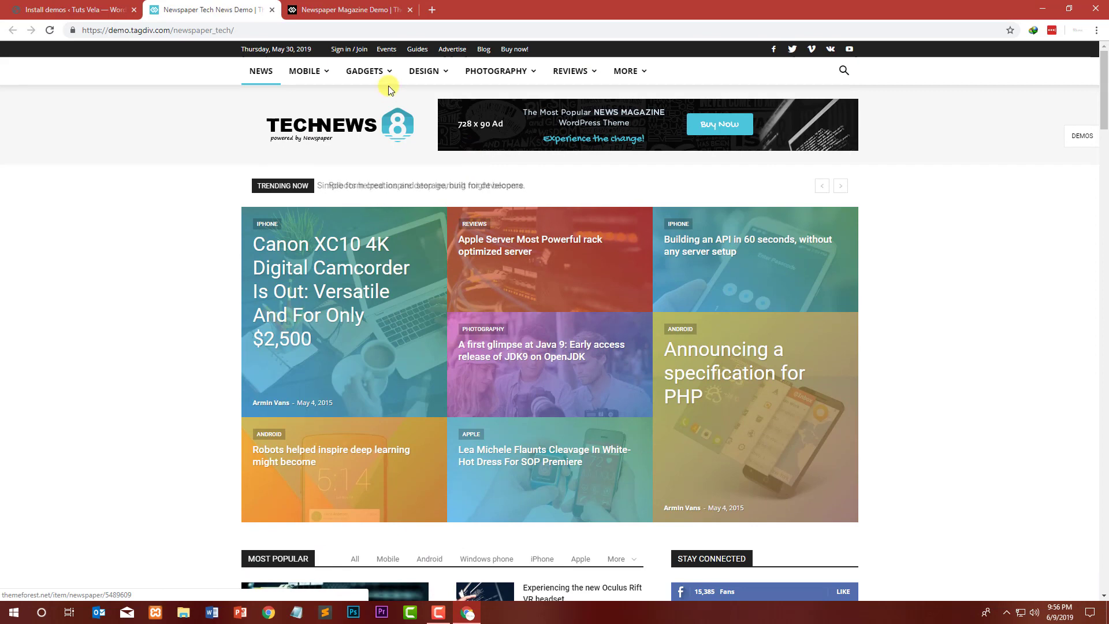
mouse_move(490, 71)
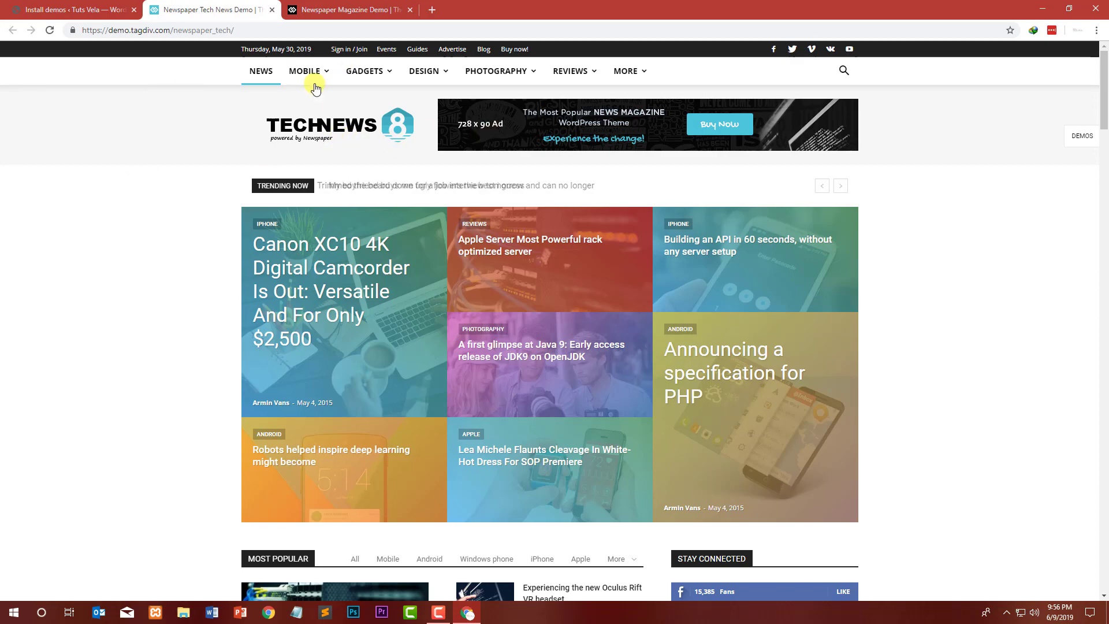
scroll(106, 178, down, 5)
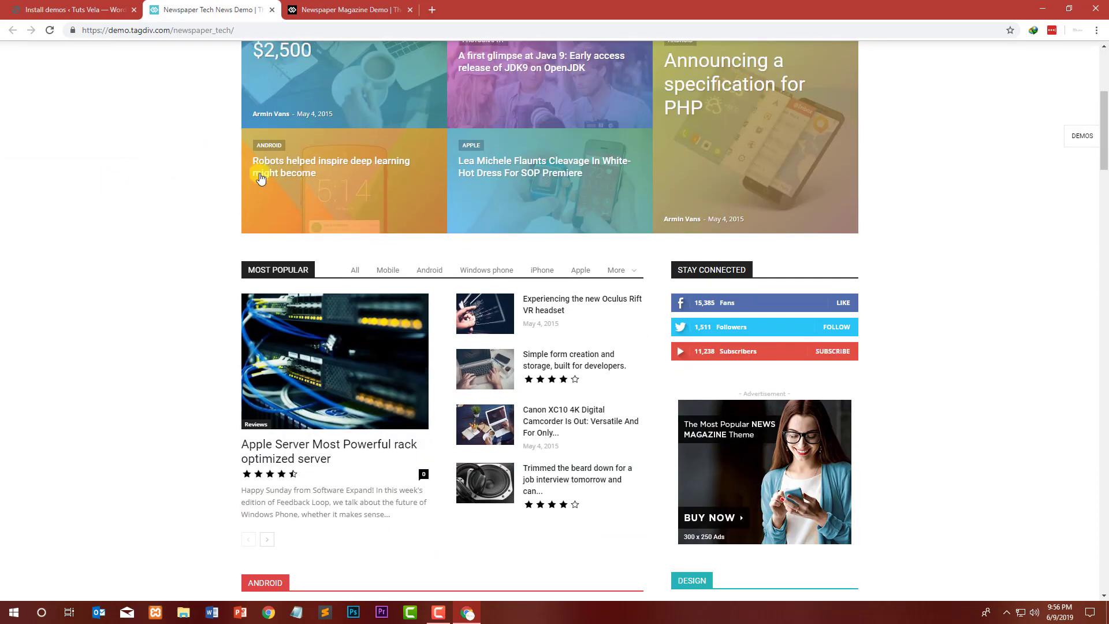
scroll(330, 204, down, 4)
scroll(245, 202, up, 9)
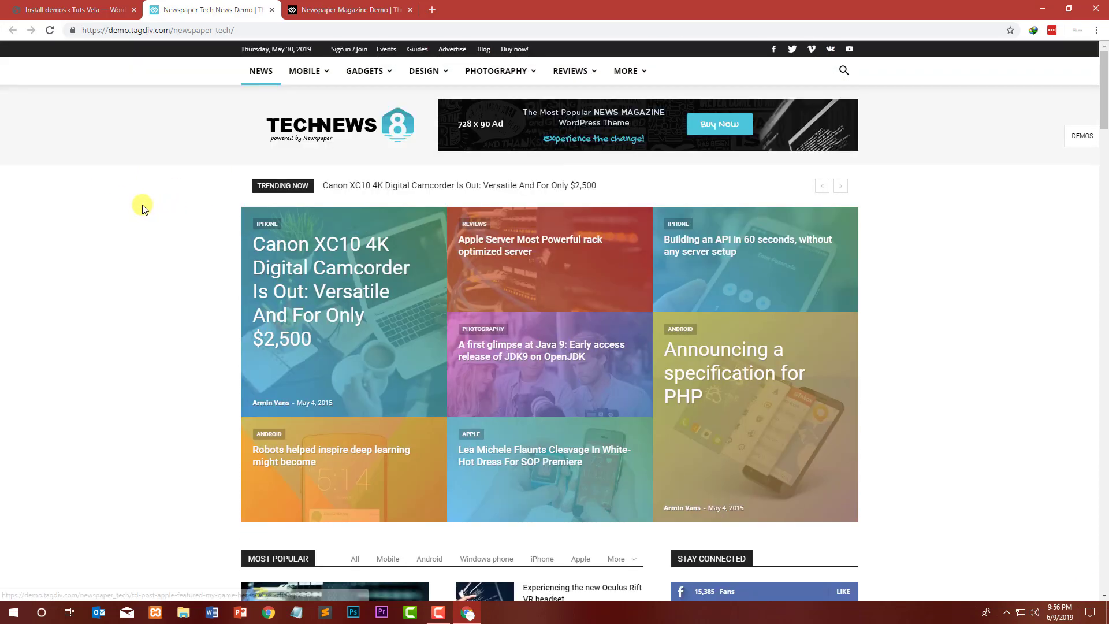
scroll(176, 199, down, 15)
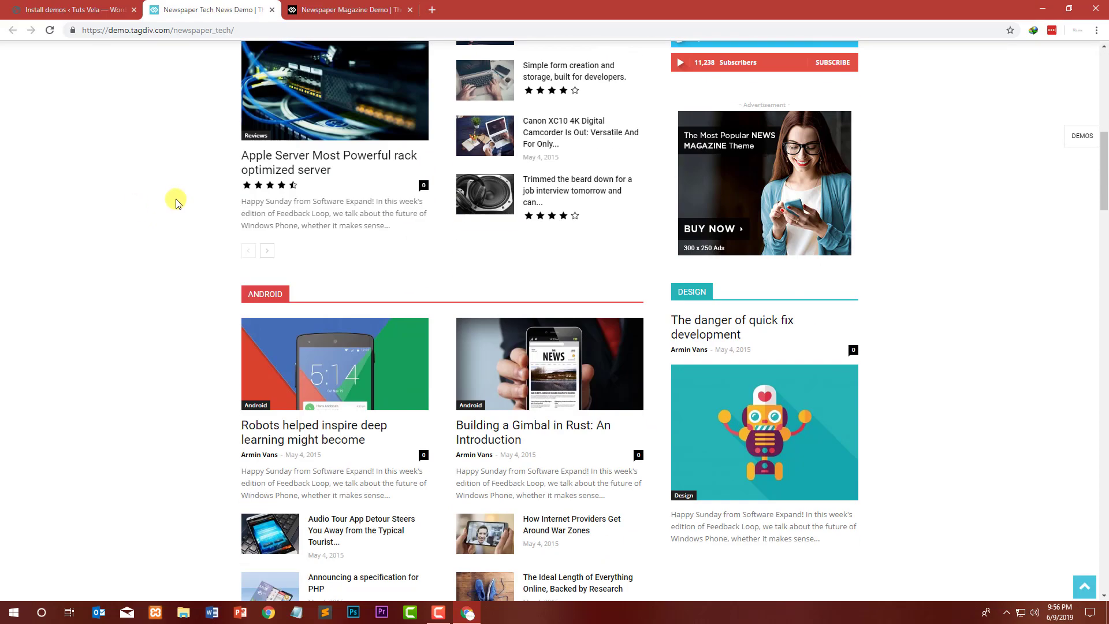
scroll(176, 199, down, 18)
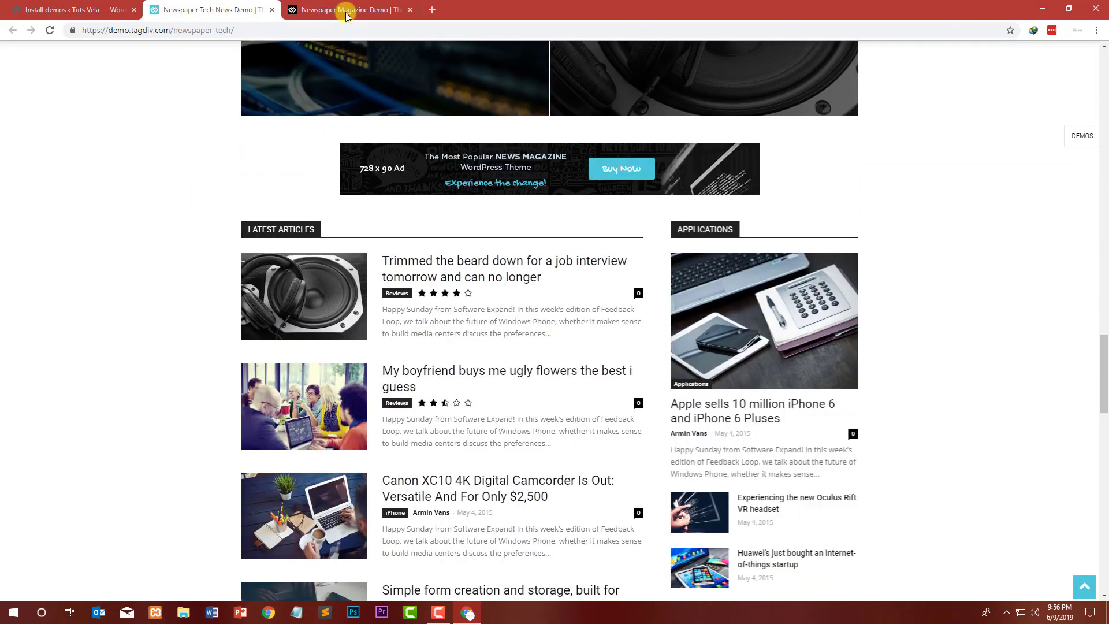
Step: Compare the News Magazine and Tech News demo previews, then close both preview tabs
click(347, 16)
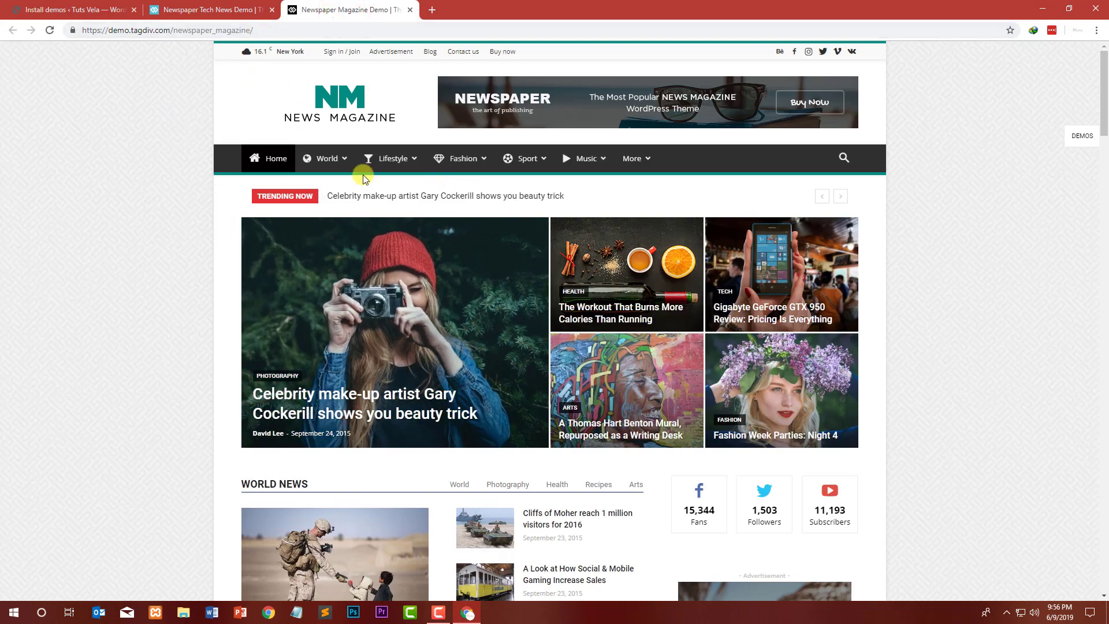
scroll(165, 139, down, 2)
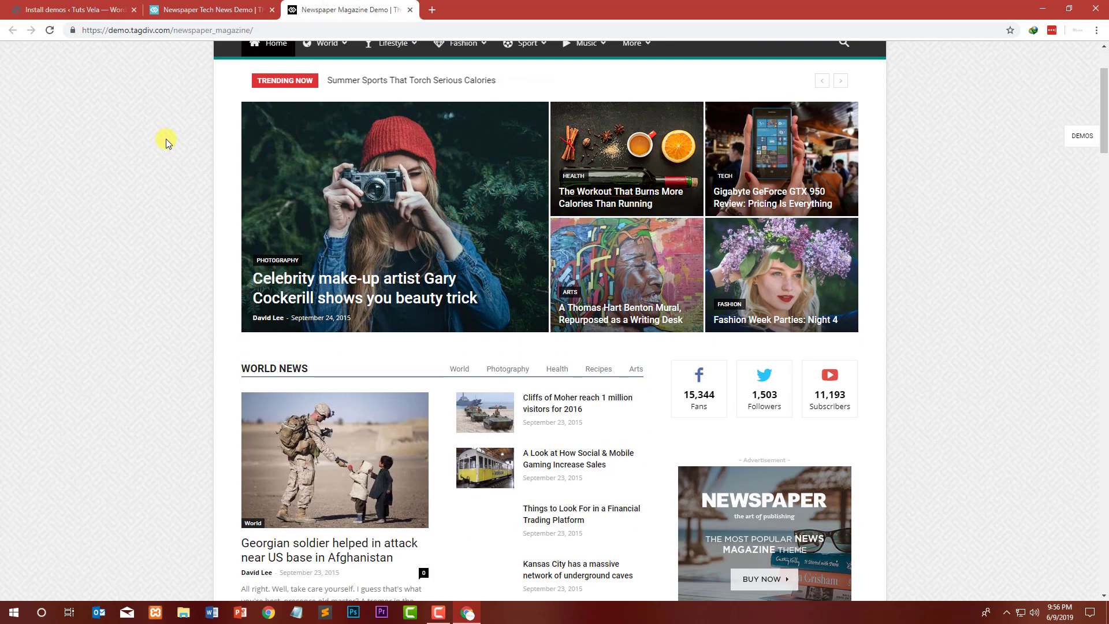
scroll(165, 138, up, 2)
click(194, 8)
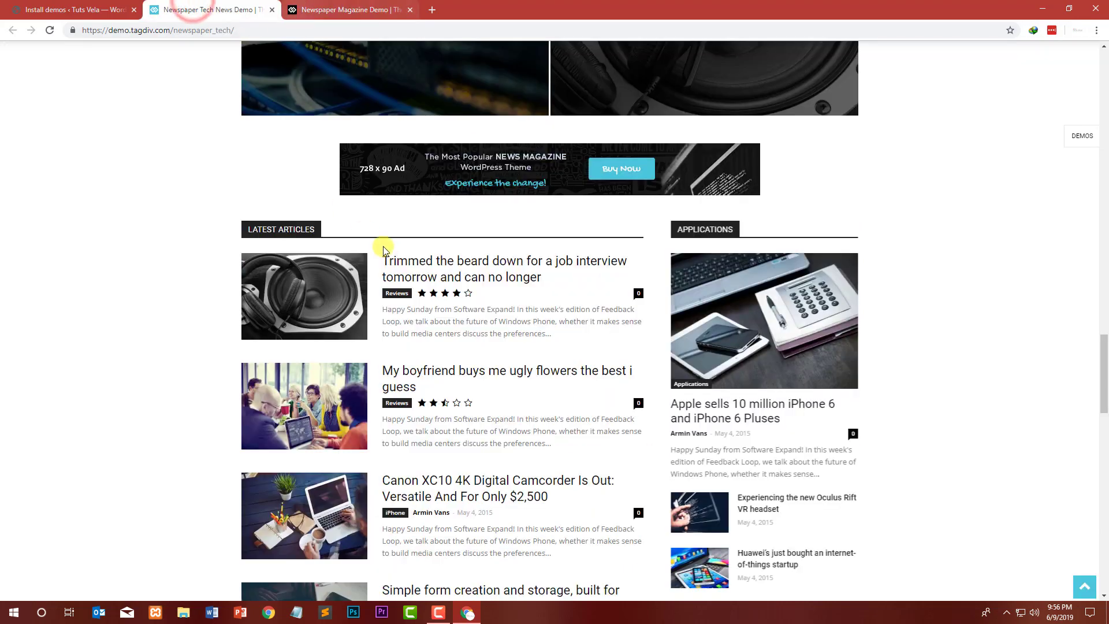
click(346, 8)
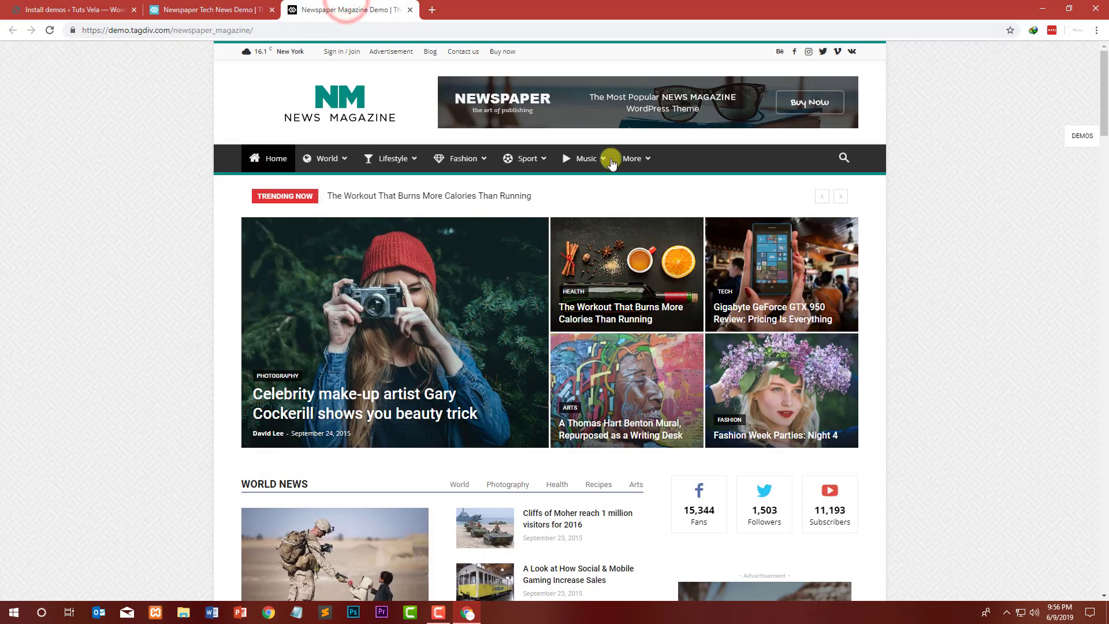
scroll(208, 210, down, 12)
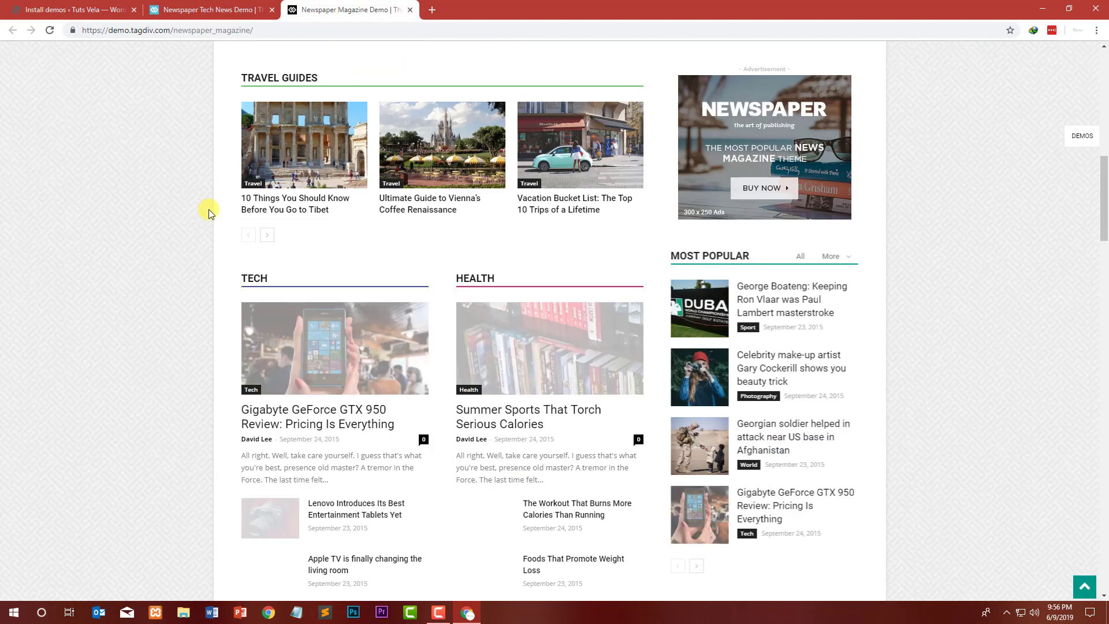
scroll(211, 210, down, 18)
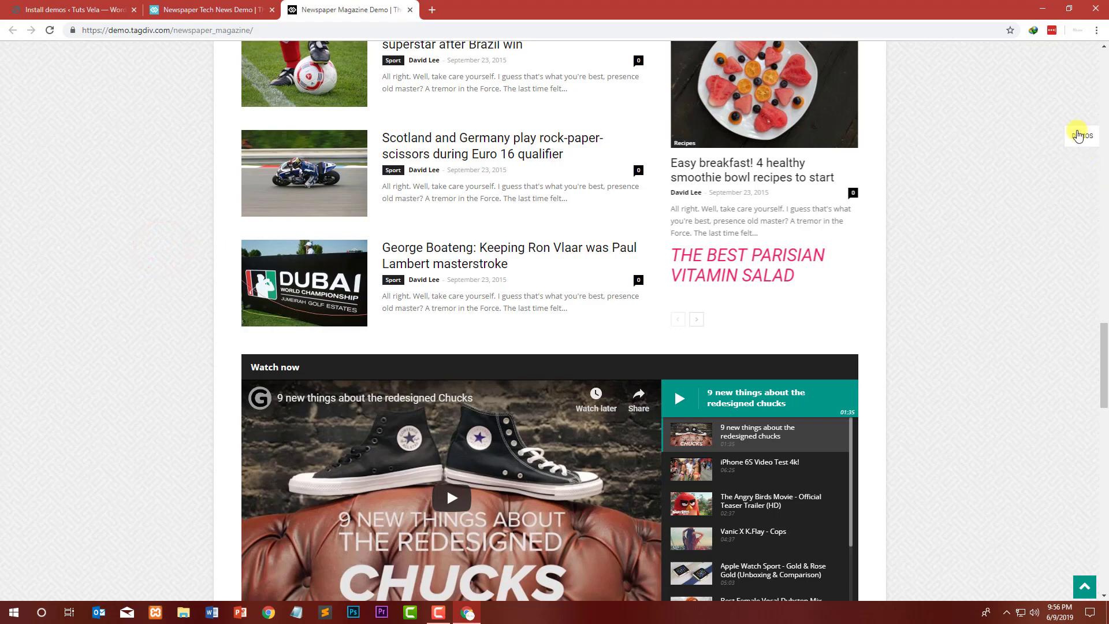
click(410, 10)
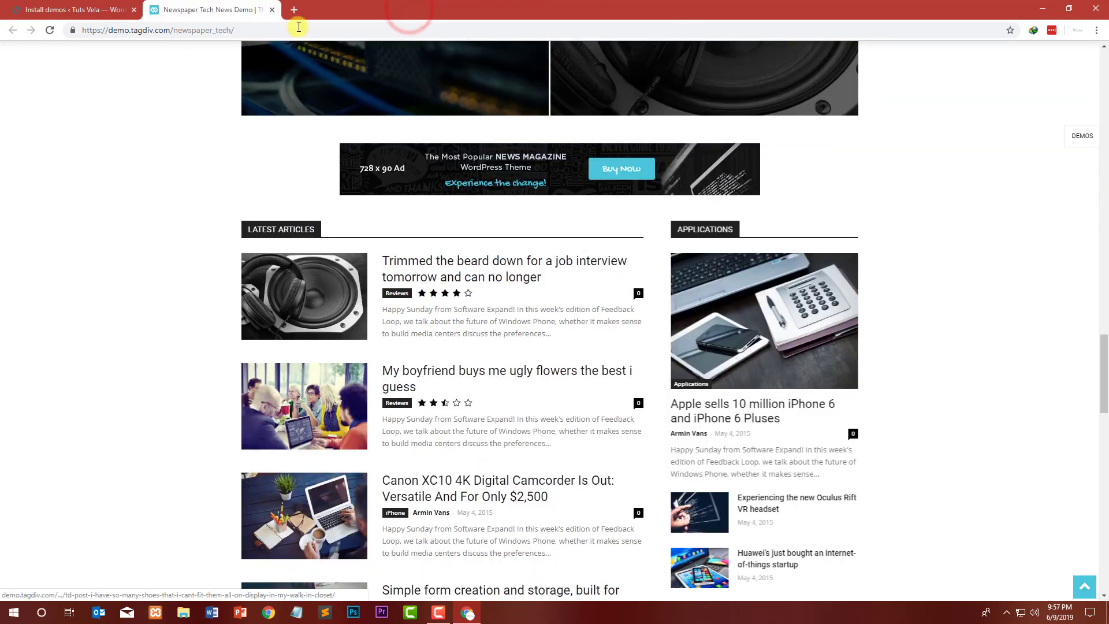
click(272, 10)
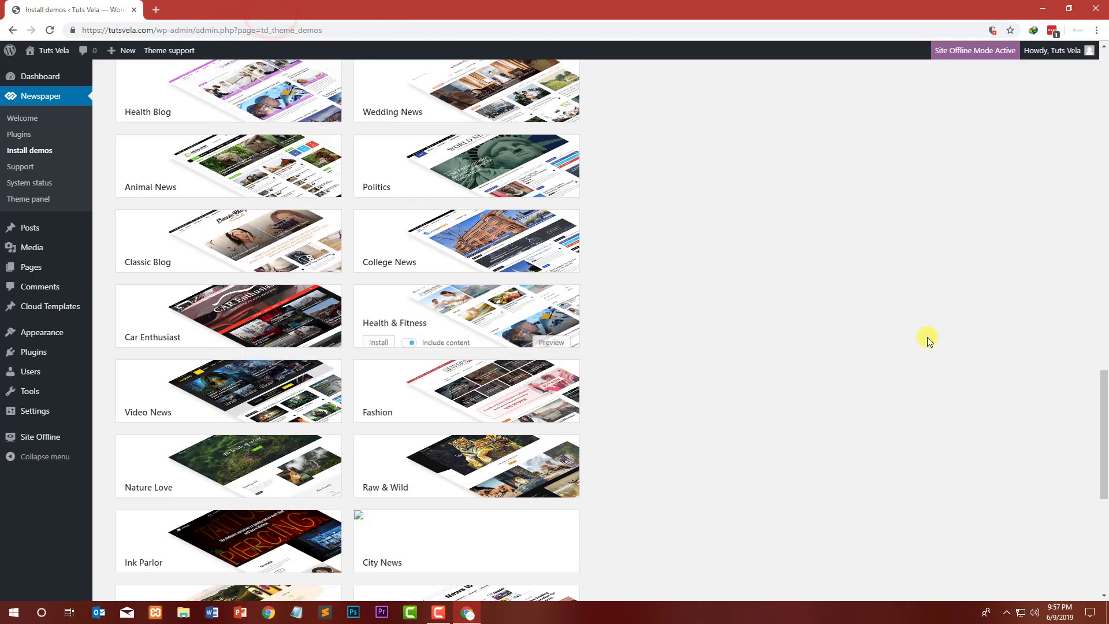
Step: Scroll the demo list back up to the Tech News demo and its install options
scroll(766, 278, up, 5)
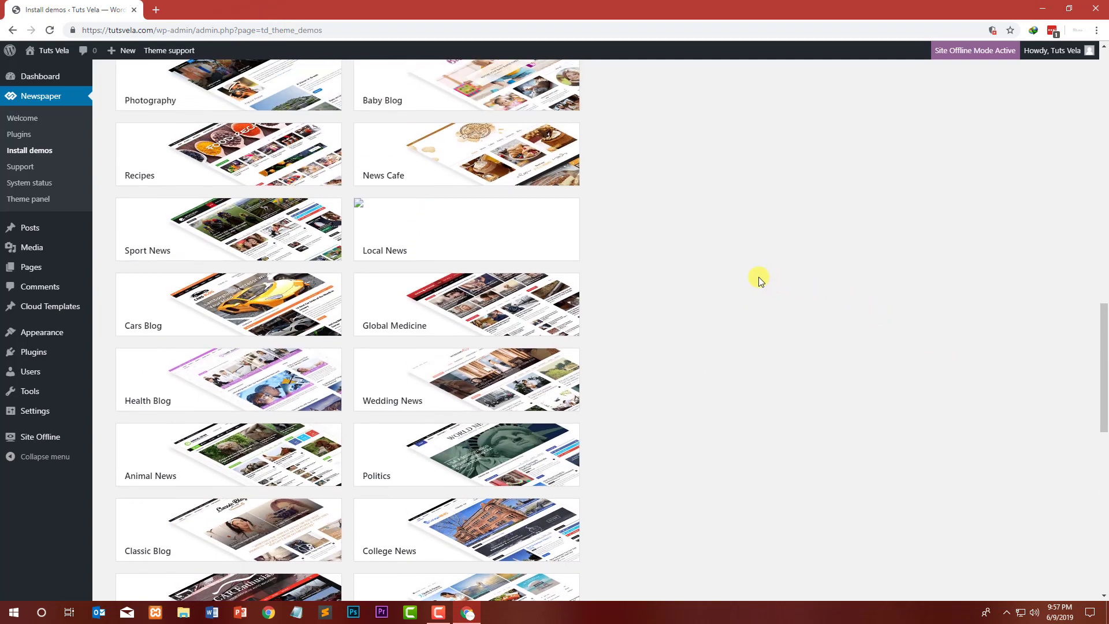
scroll(758, 276, up, 6)
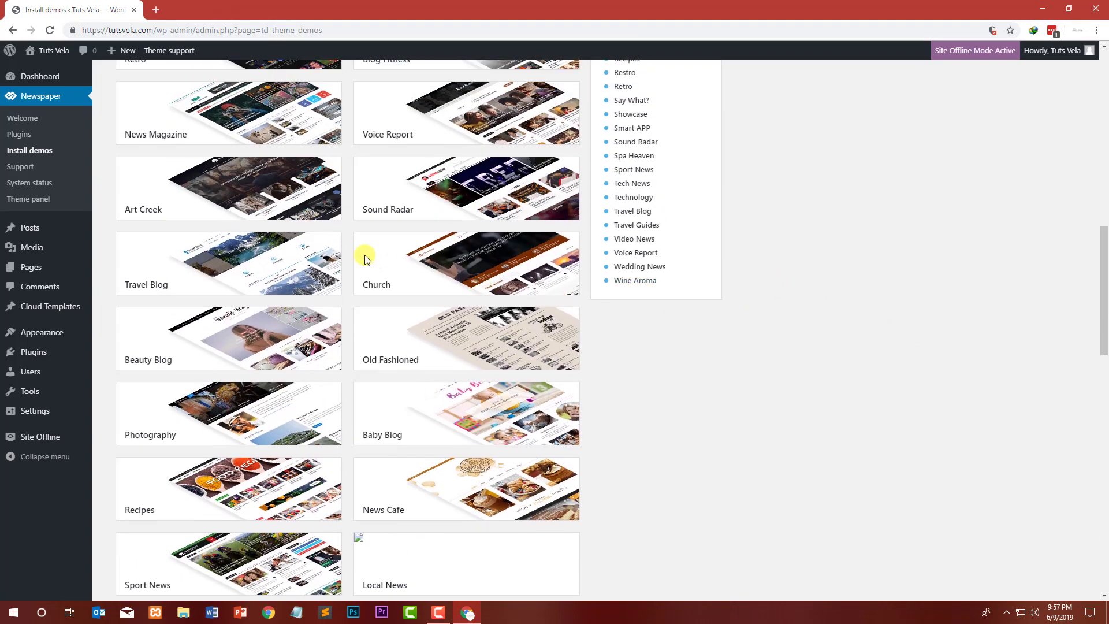
scroll(365, 259, up, 2)
scroll(321, 253, up, 1)
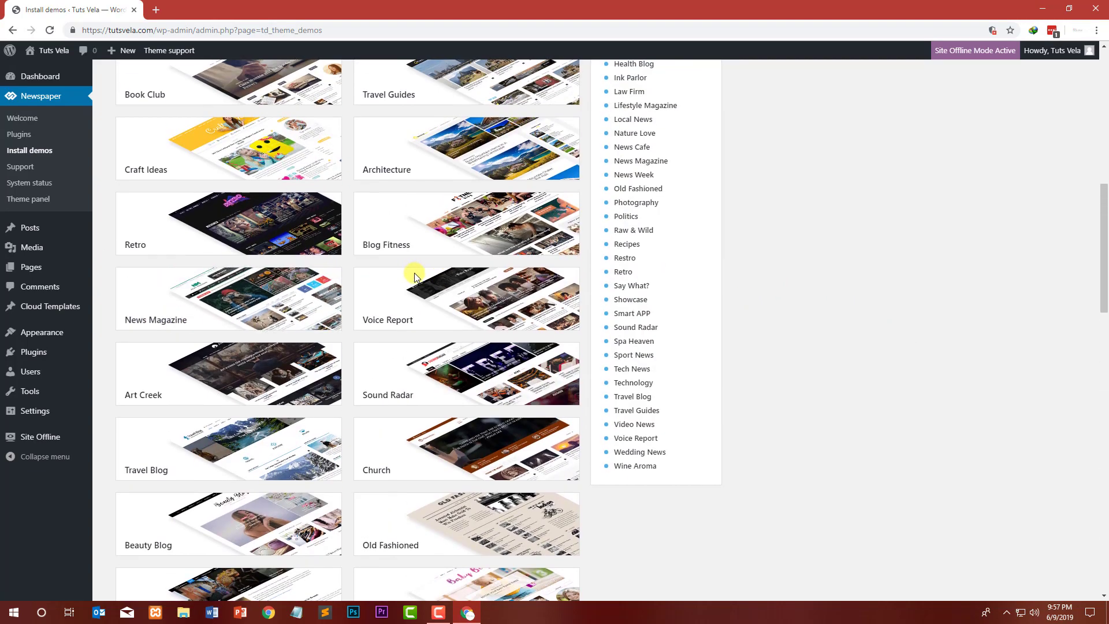
scroll(260, 277, up, 5)
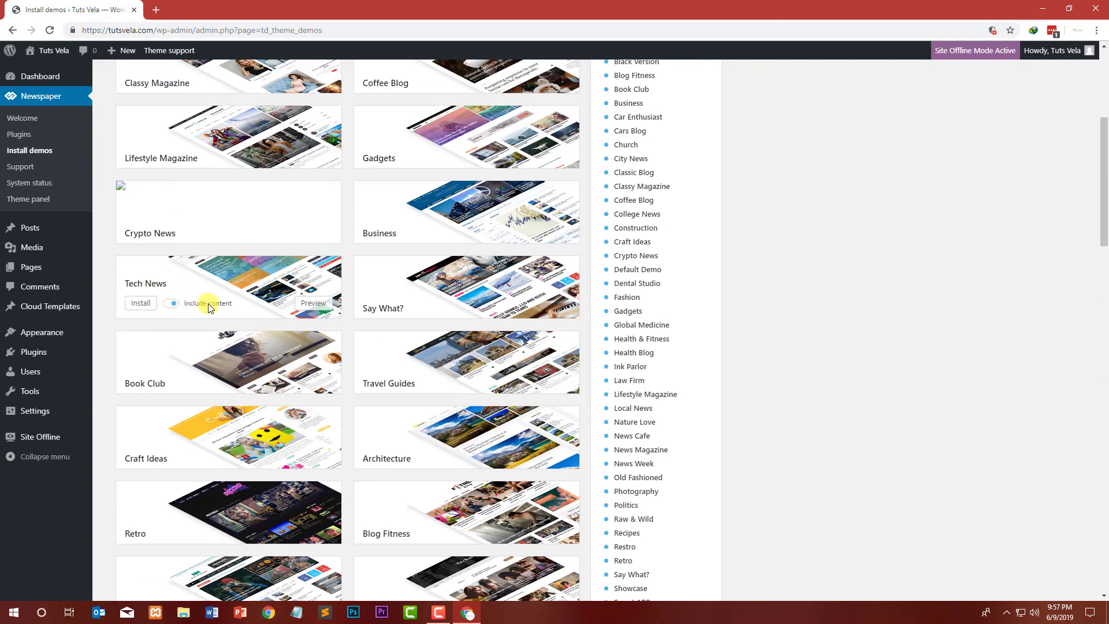
click(173, 306)
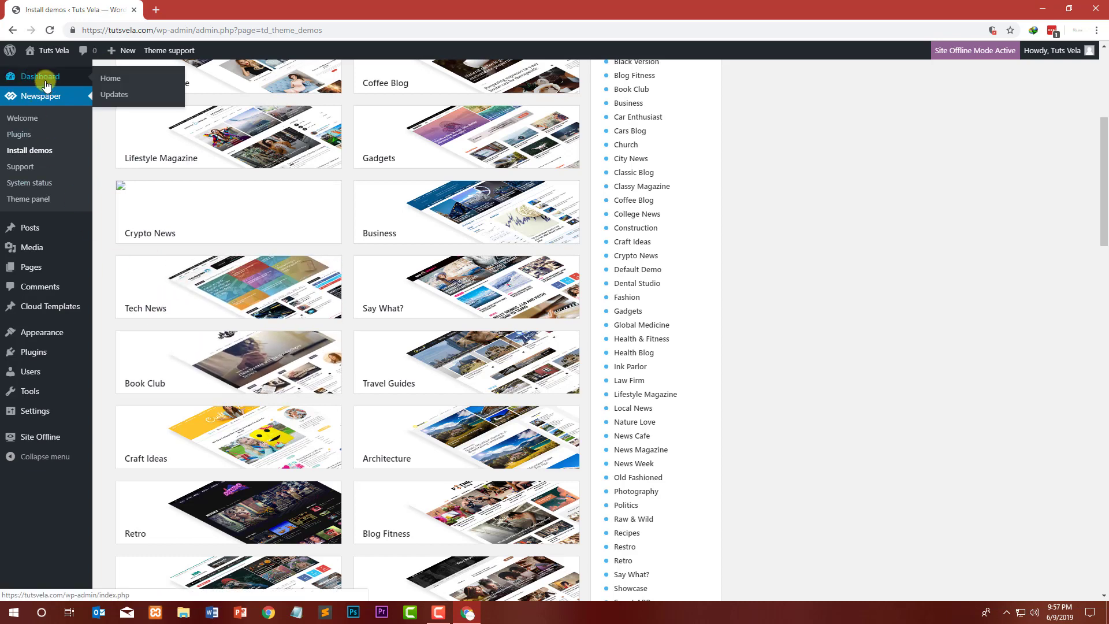
Step: Open All Posts in a new tab, move the existing Who am I? post to the Trash, and close that tab
right_click(54, 230)
click(123, 245)
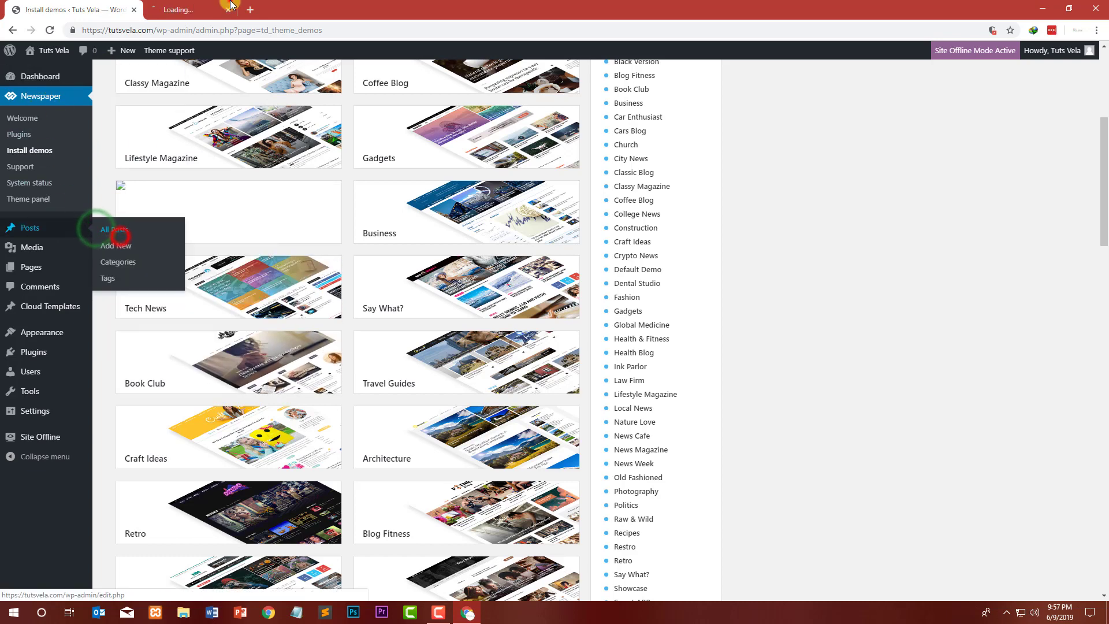
key(ctrl+Tab)
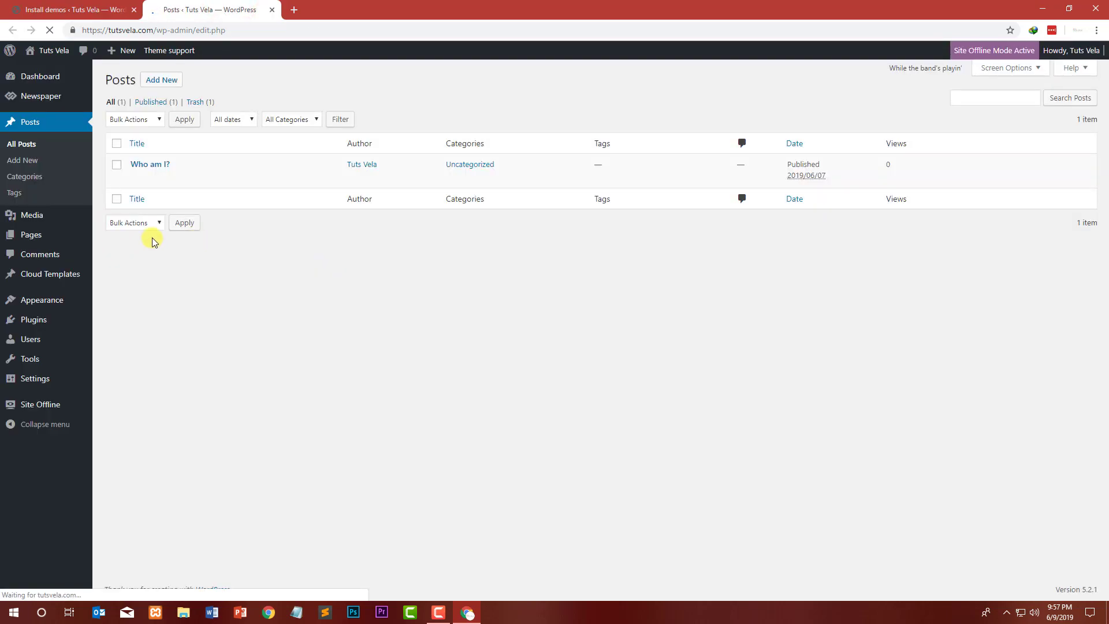
click(196, 179)
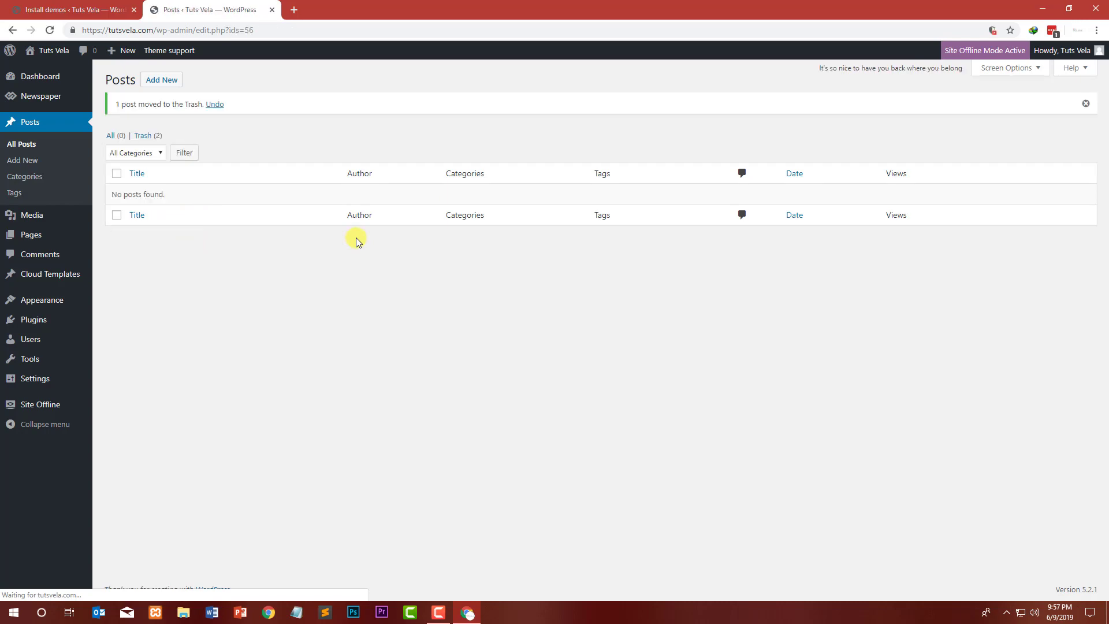
click(272, 11)
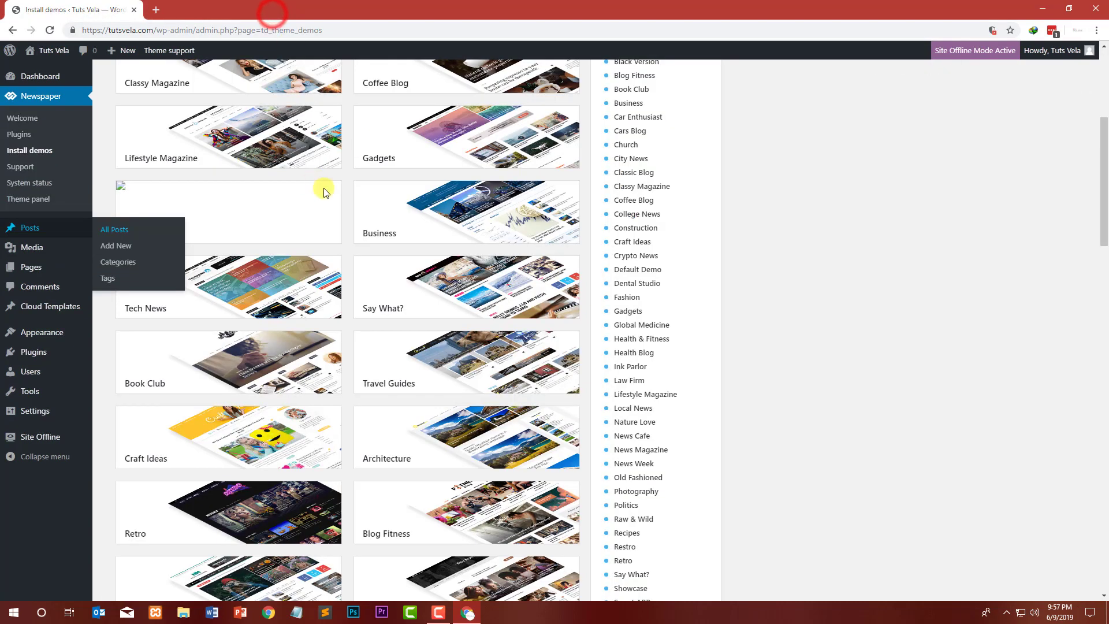
Step: Install the Tech News demo with its content, confirming the full demo installation
click(833, 211)
mouse_move(230, 296)
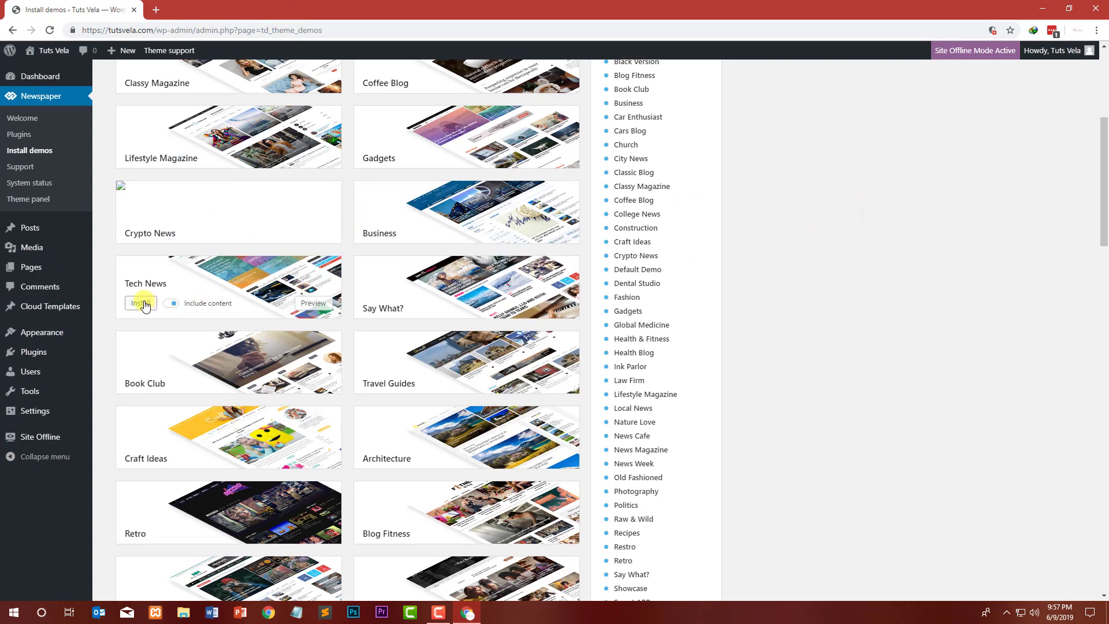
click(140, 303)
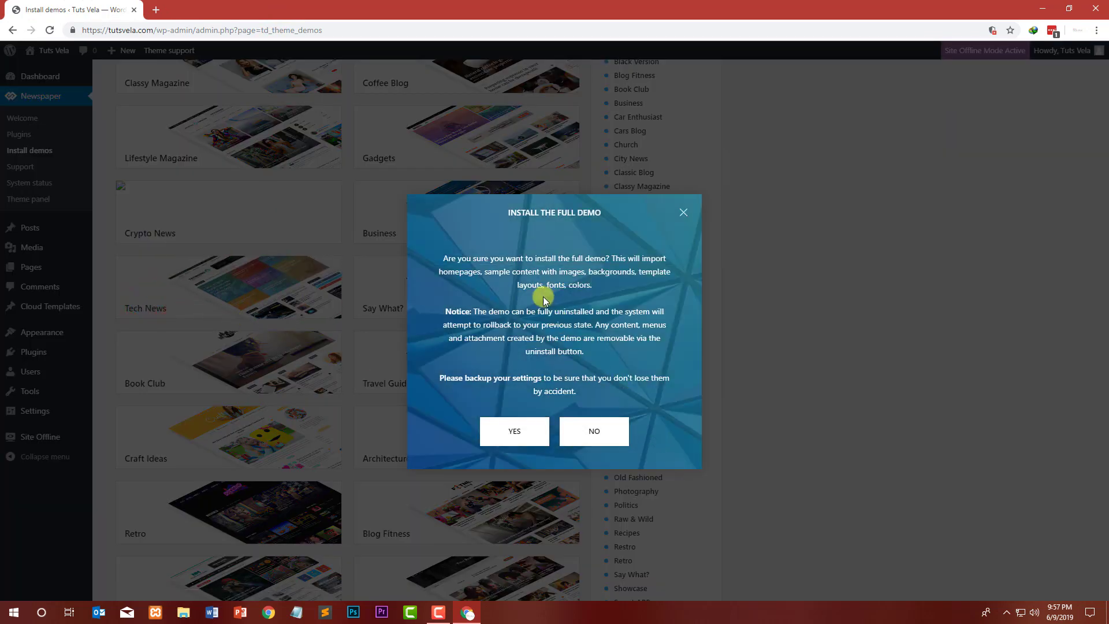
click(514, 428)
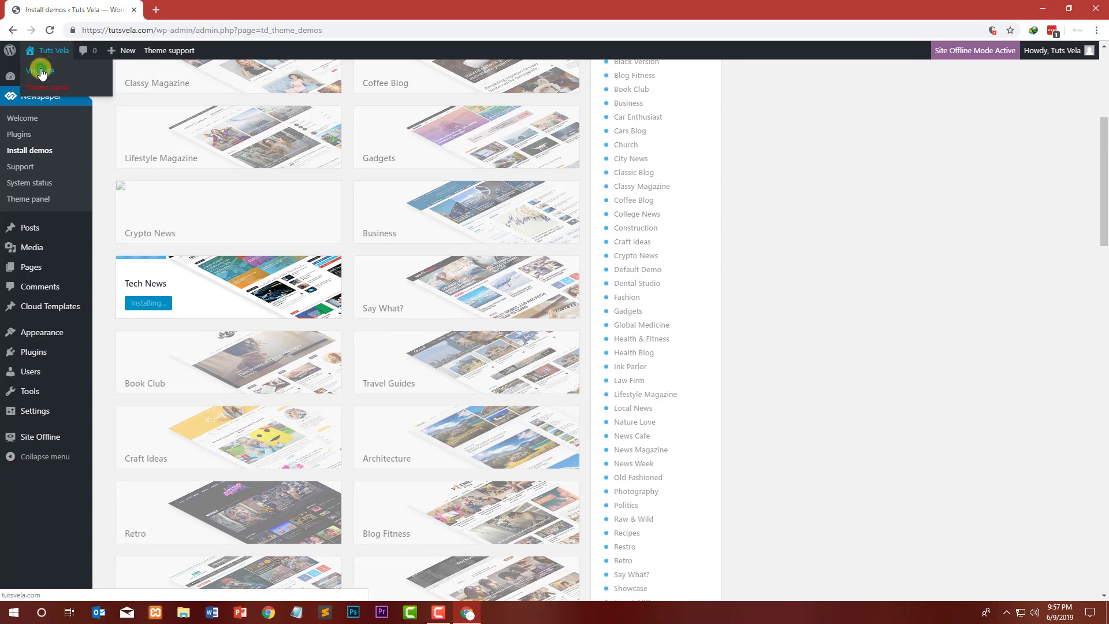
Step: View the site's front end in a new tab during the install, then close that tab
right_click(38, 70)
click(55, 75)
click(164, 9)
click(95, 9)
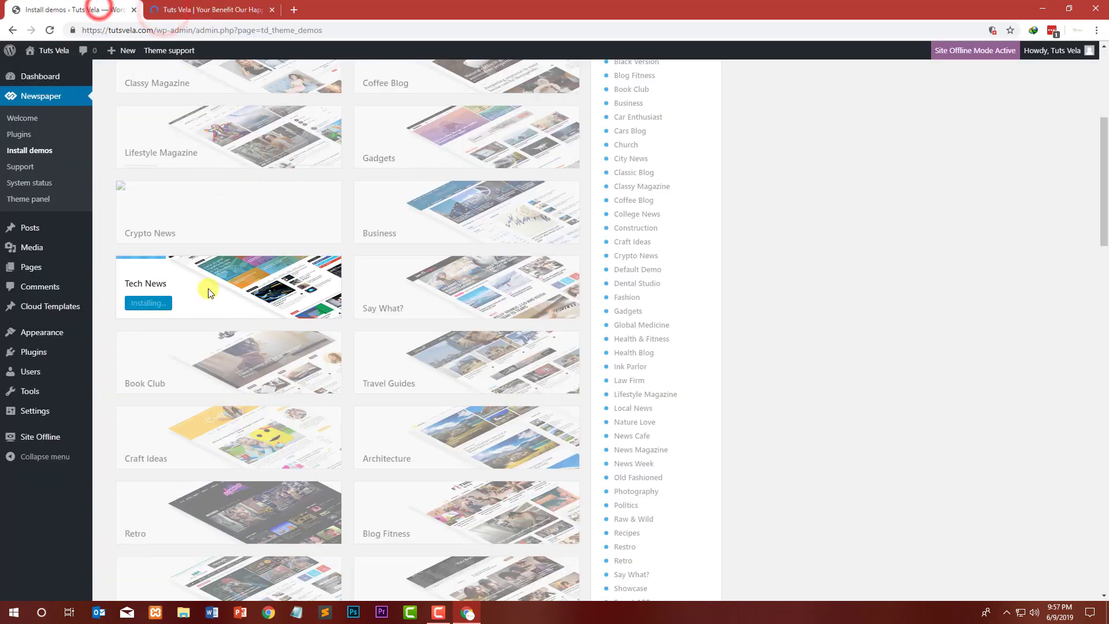
click(217, 5)
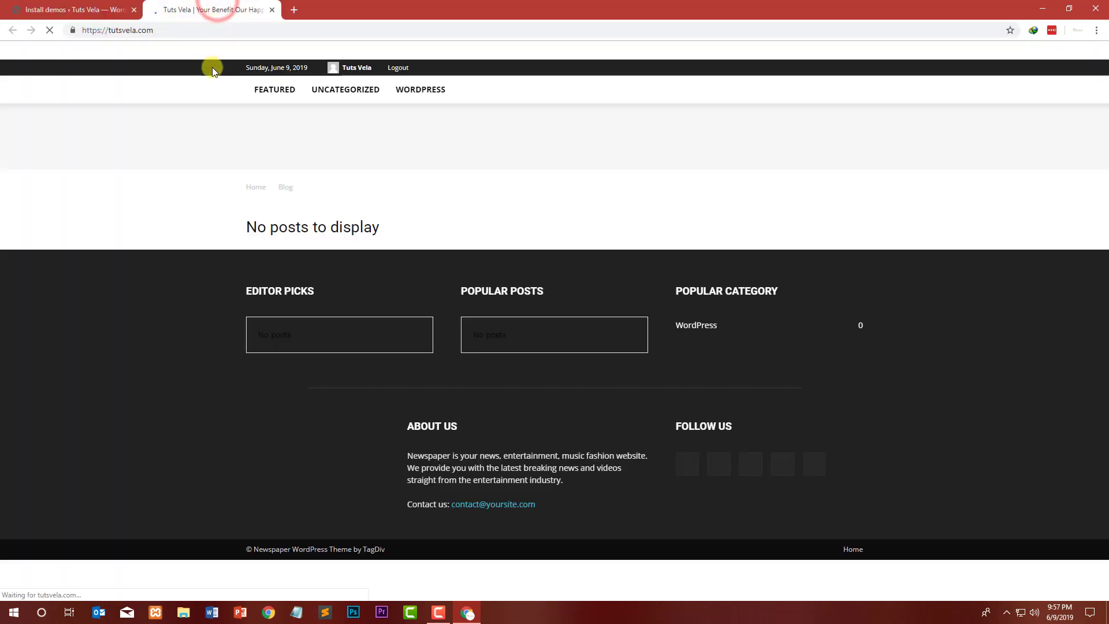
click(272, 10)
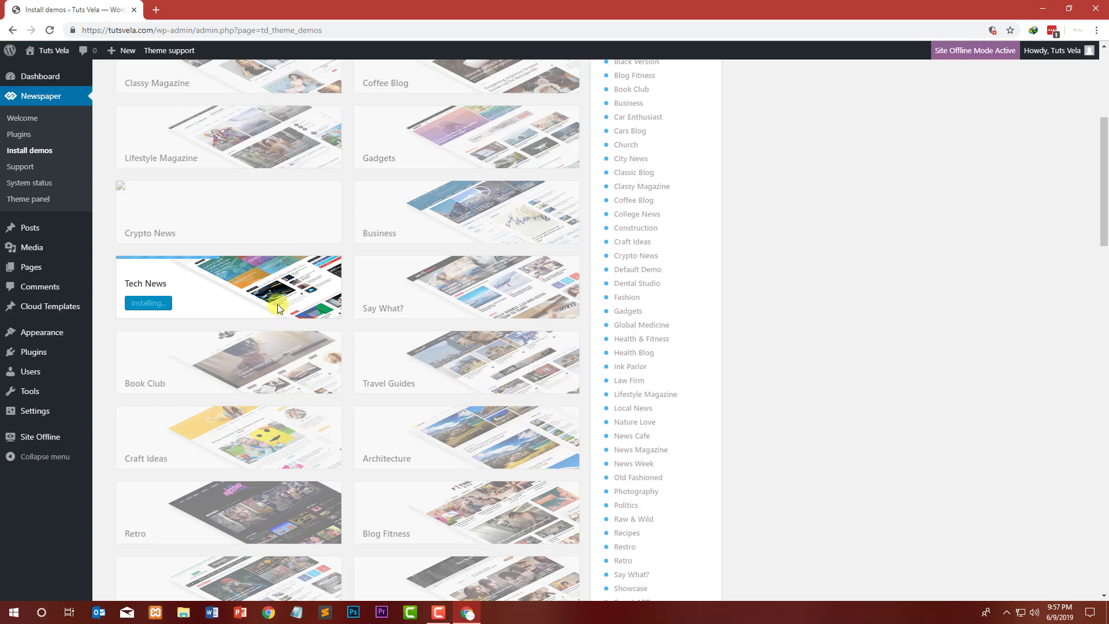
Step: Open All Posts in a new tab and return to the demo installer
mouse_move(87, 229)
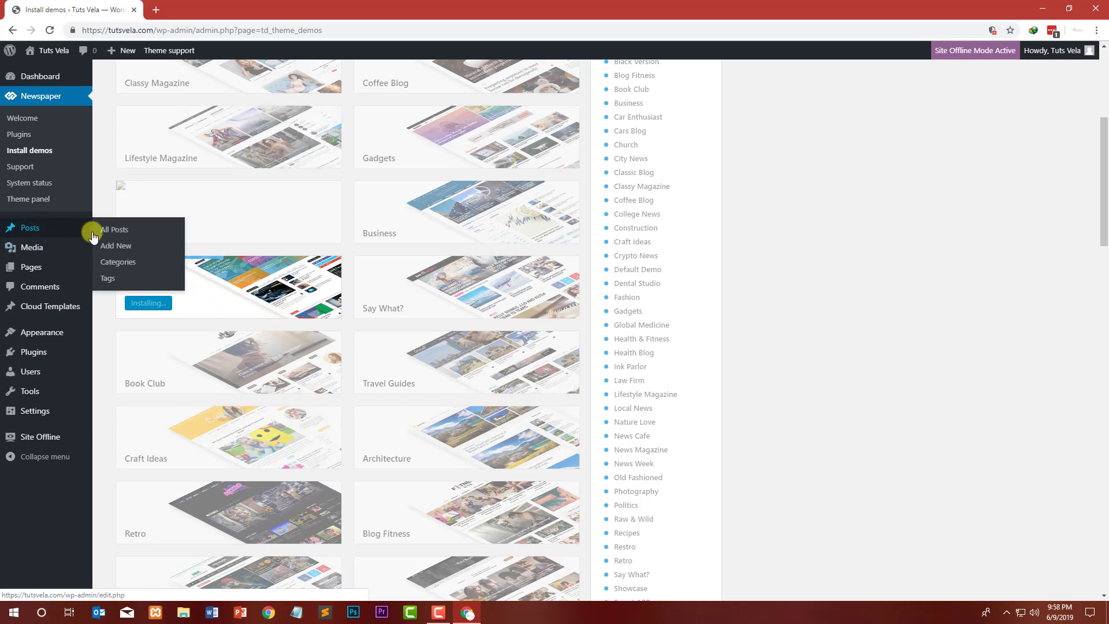
right_click(134, 242)
click(151, 250)
click(225, 6)
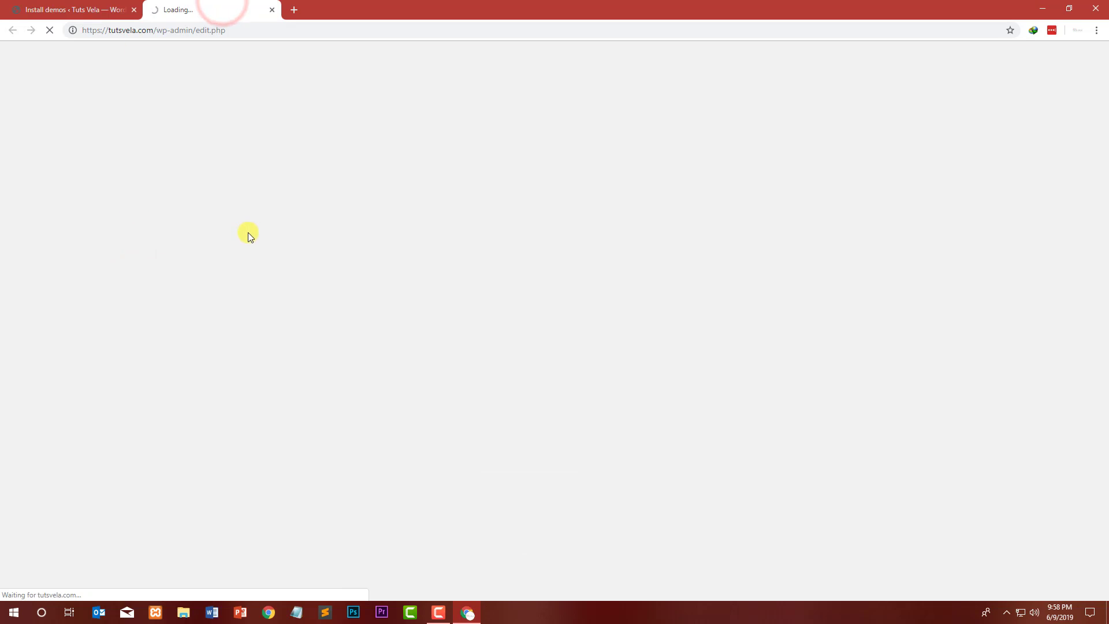
click(67, 10)
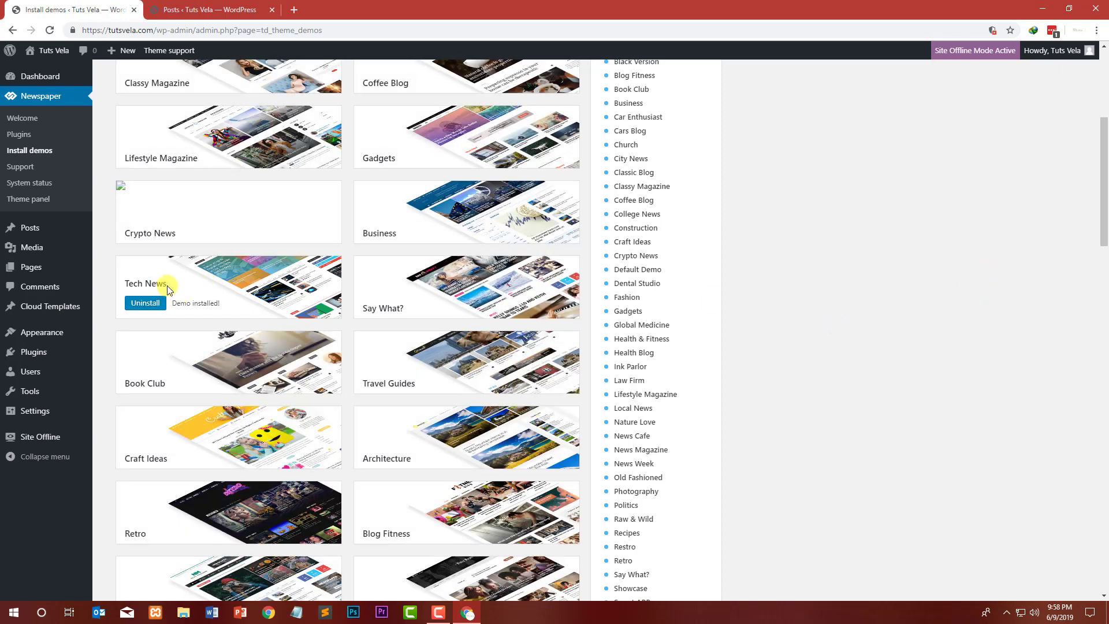
Step: Reload the All Posts list and look through the imported demo posts
click(227, 6)
click(49, 30)
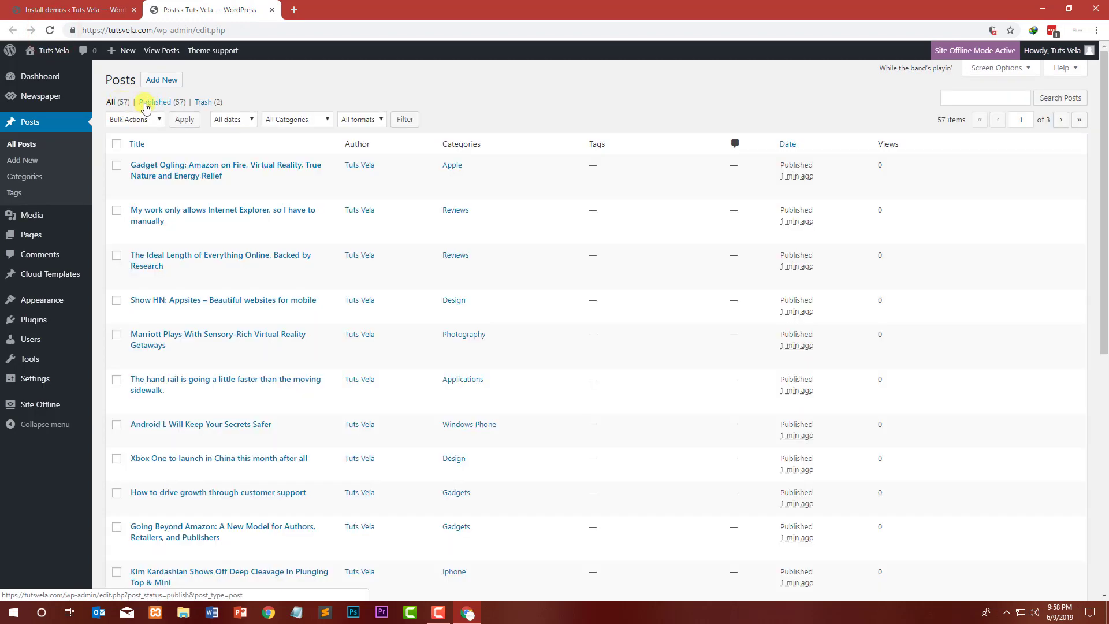
scroll(277, 219, down, 7)
scroll(272, 230, up, 6)
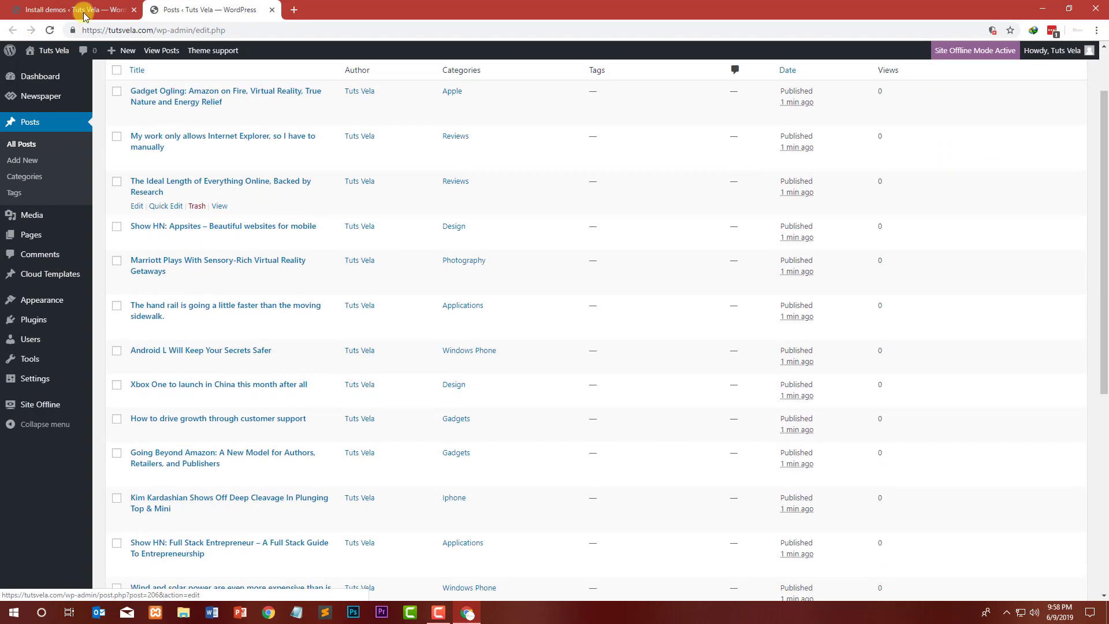
scroll(44, 64, up, 2)
Step: Open the site's front end in a new tab and scroll through the installed Tech News homepage
right_click(46, 72)
click(68, 81)
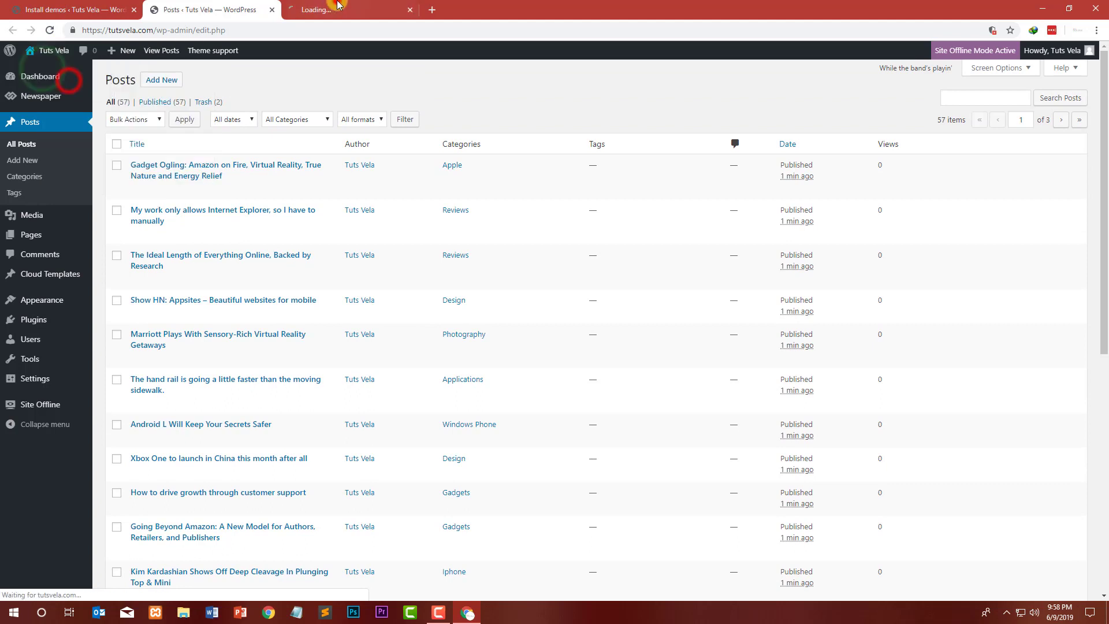
click(338, 7)
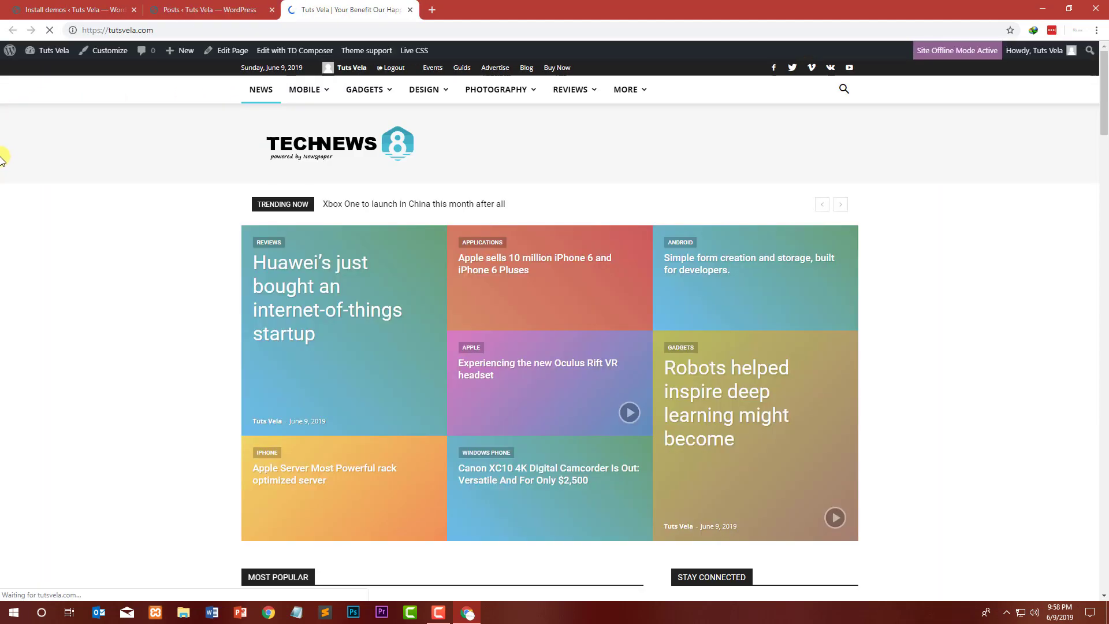
scroll(3, 154, down, 14)
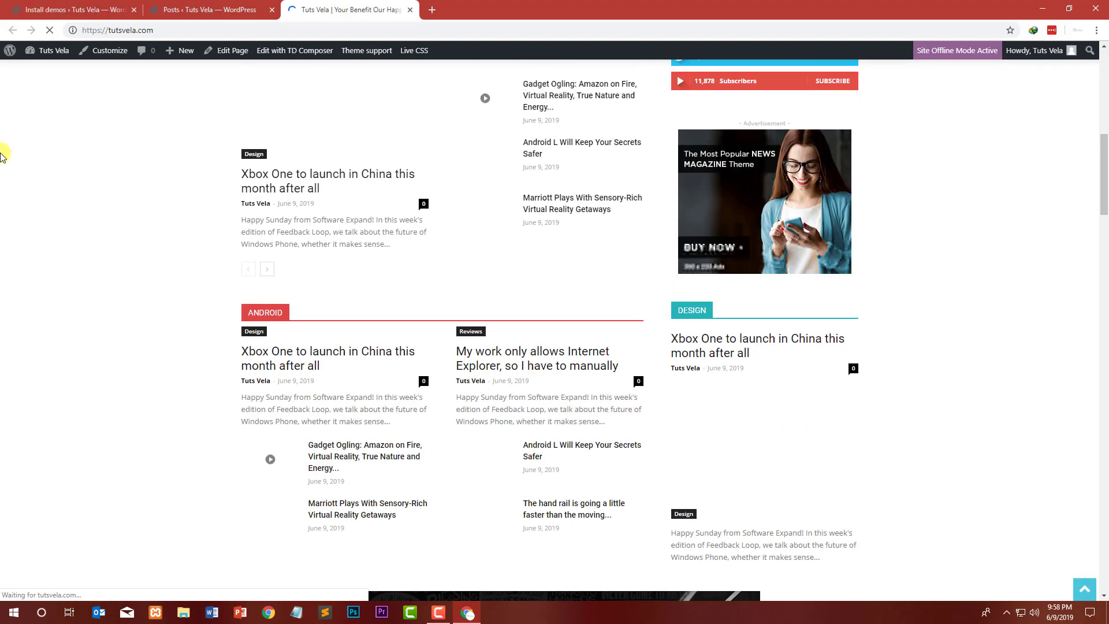
scroll(3, 154, down, 15)
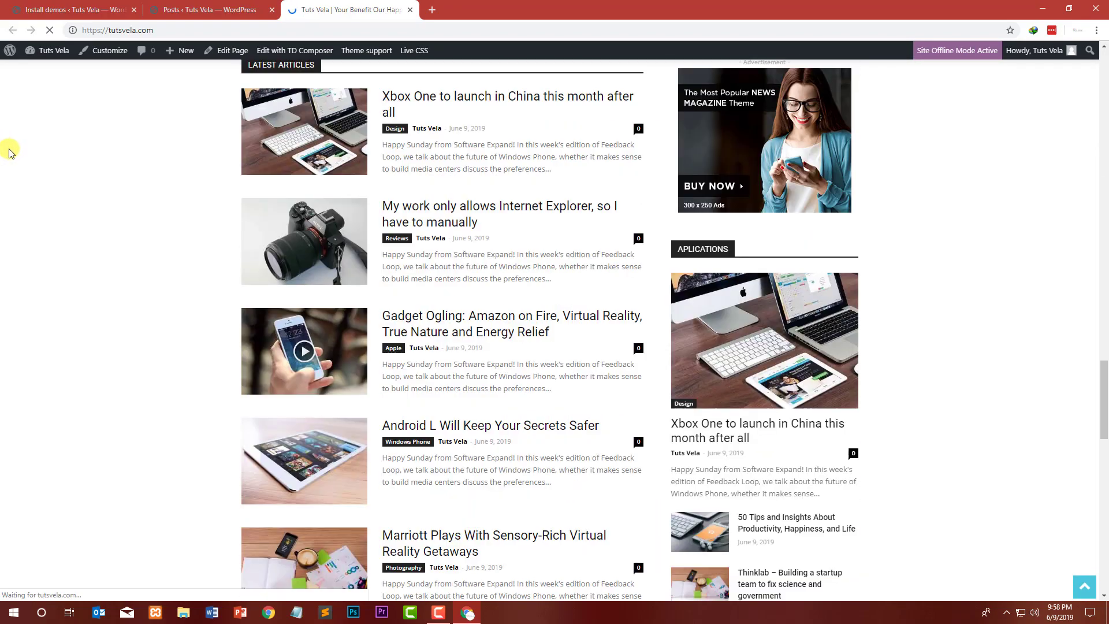
scroll(5, 154, down, 10)
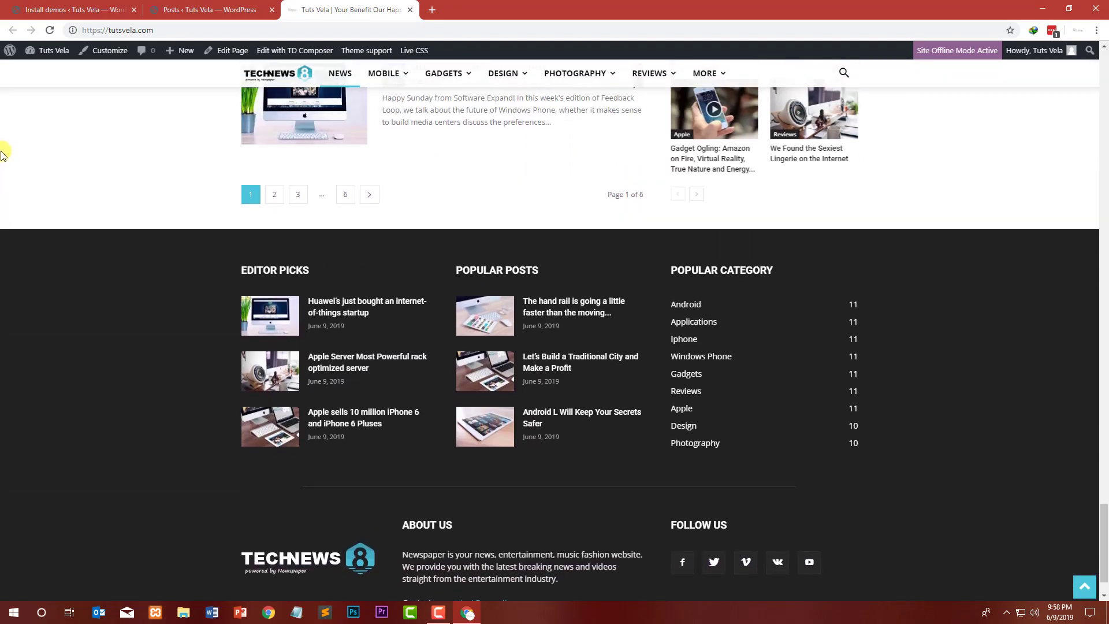
scroll(10, 165, down, 1)
scroll(26, 167, up, 16)
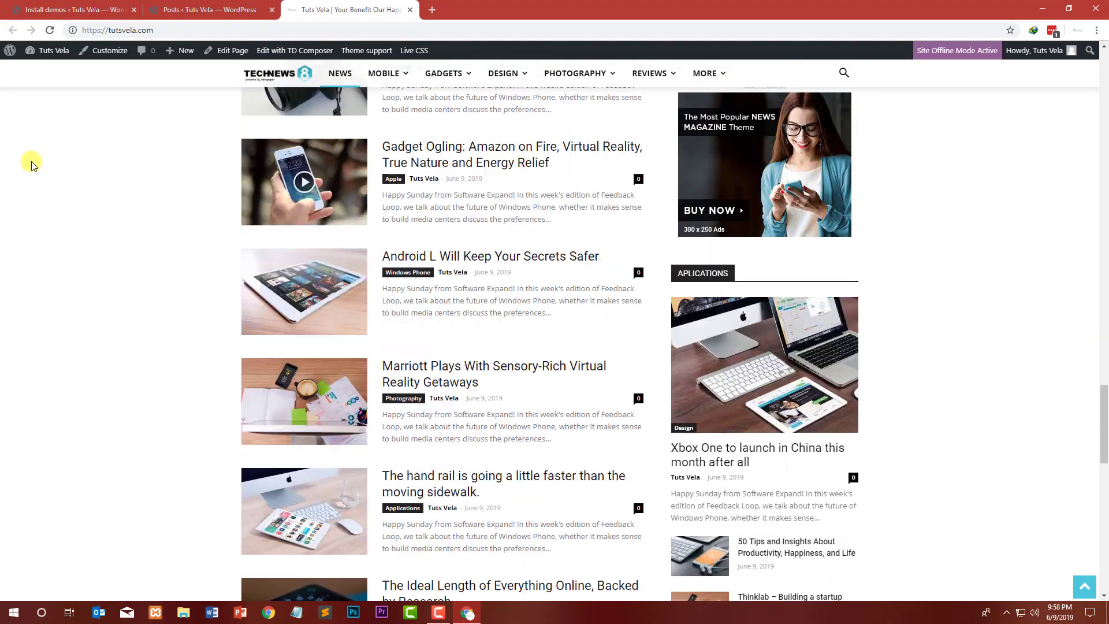
scroll(32, 163, up, 15)
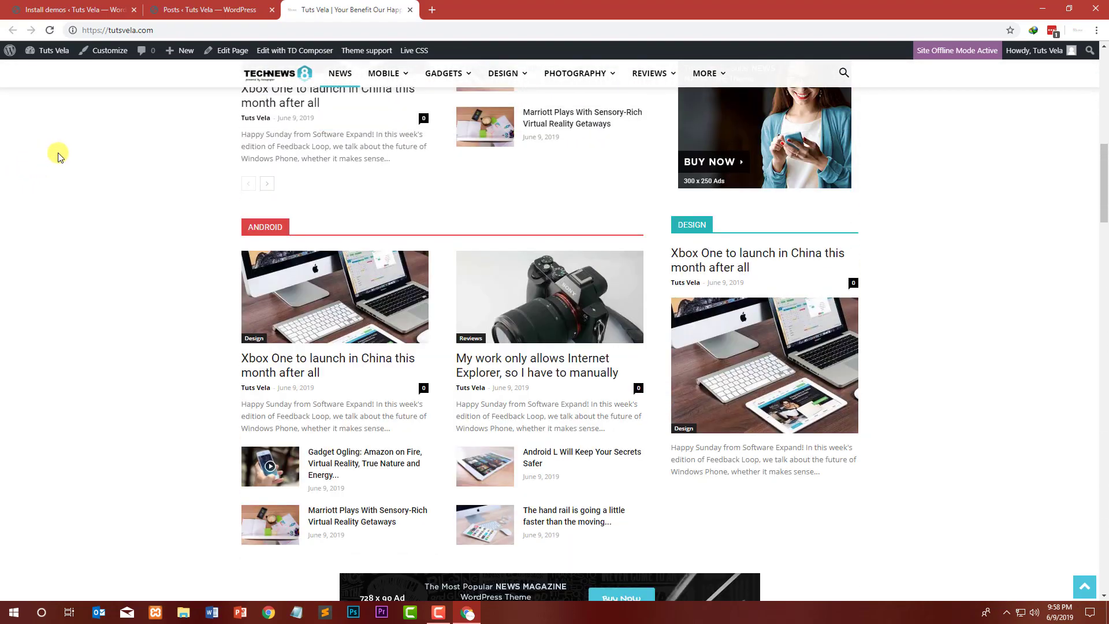
Step: Return to the demo installer tab and open the Pages list
scroll(99, 147, up, 4)
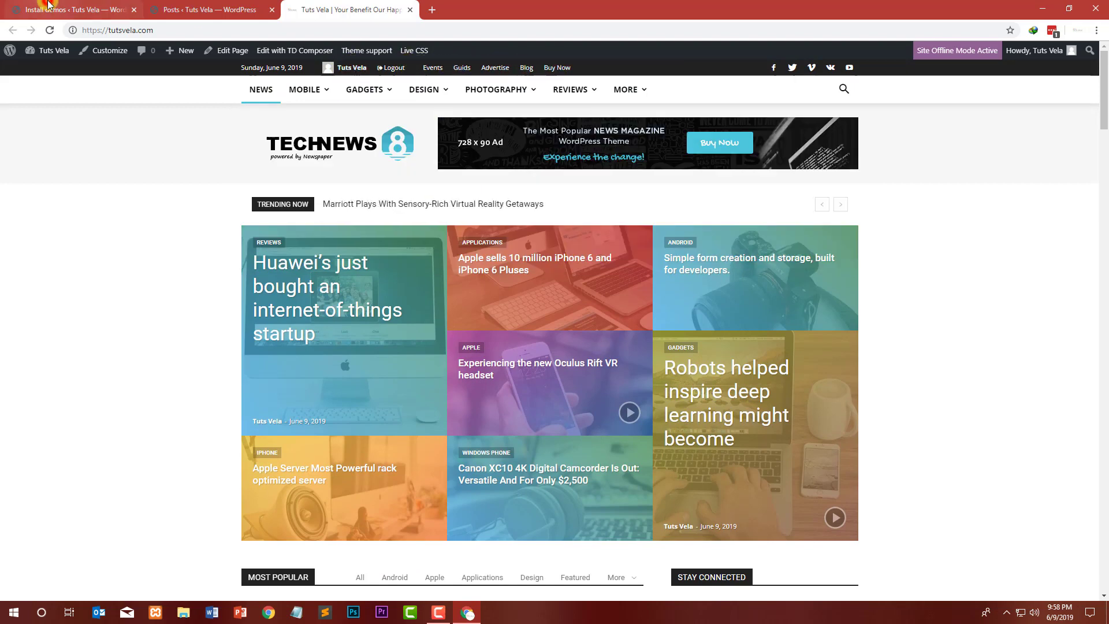
click(69, 10)
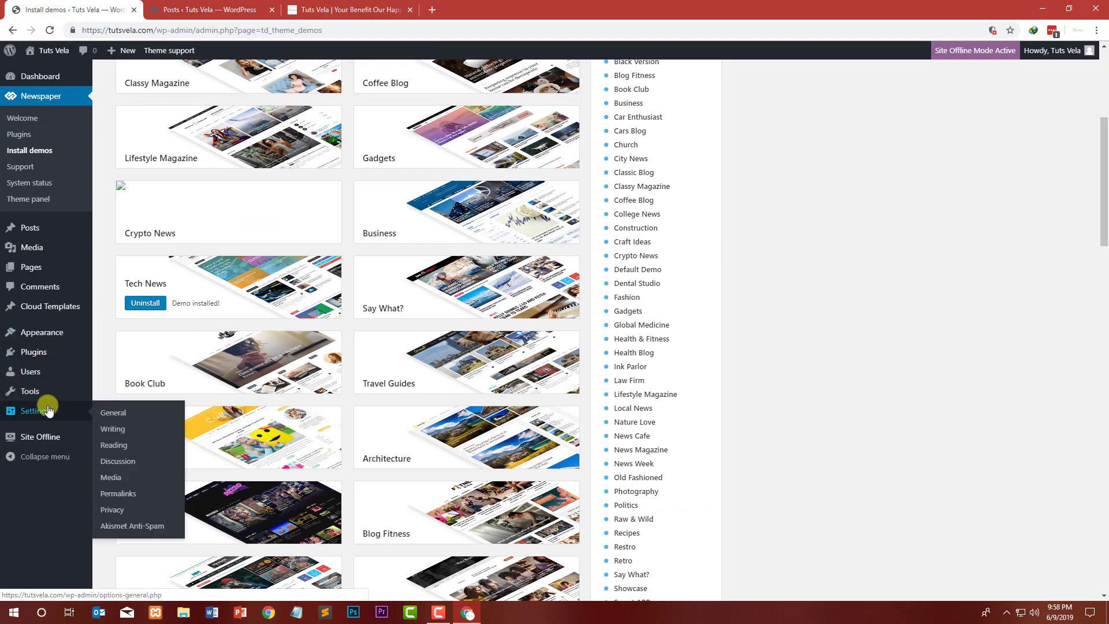
scroll(26, 183, up, 4)
mouse_move(32, 275)
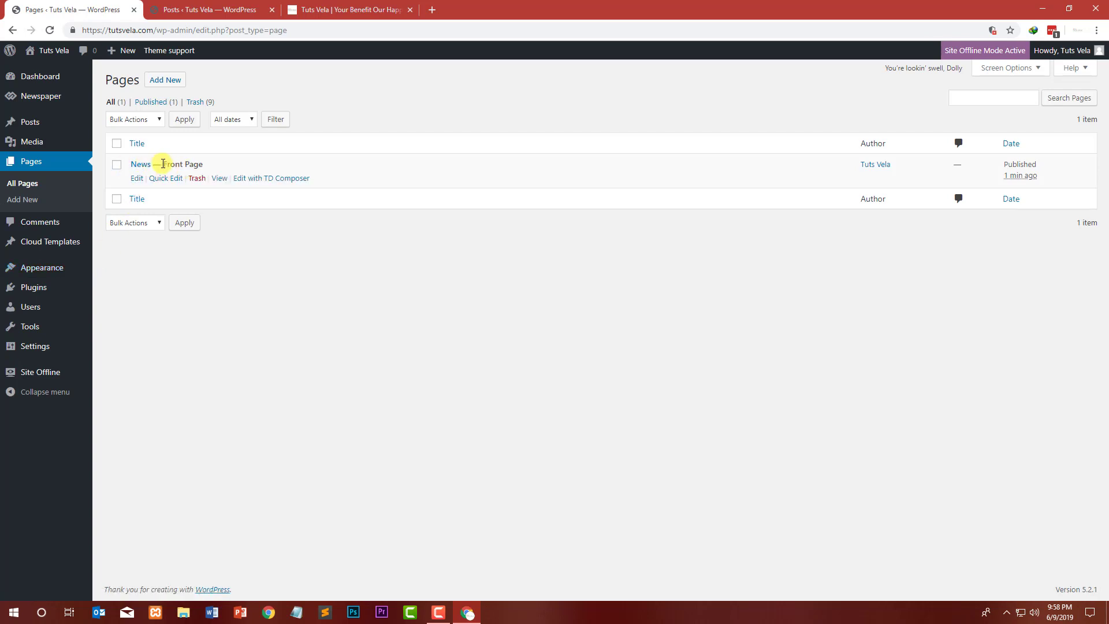
Step: View the News — Front Page on the site in a new tab, follow its Blog link, then close that tab
click(220, 179)
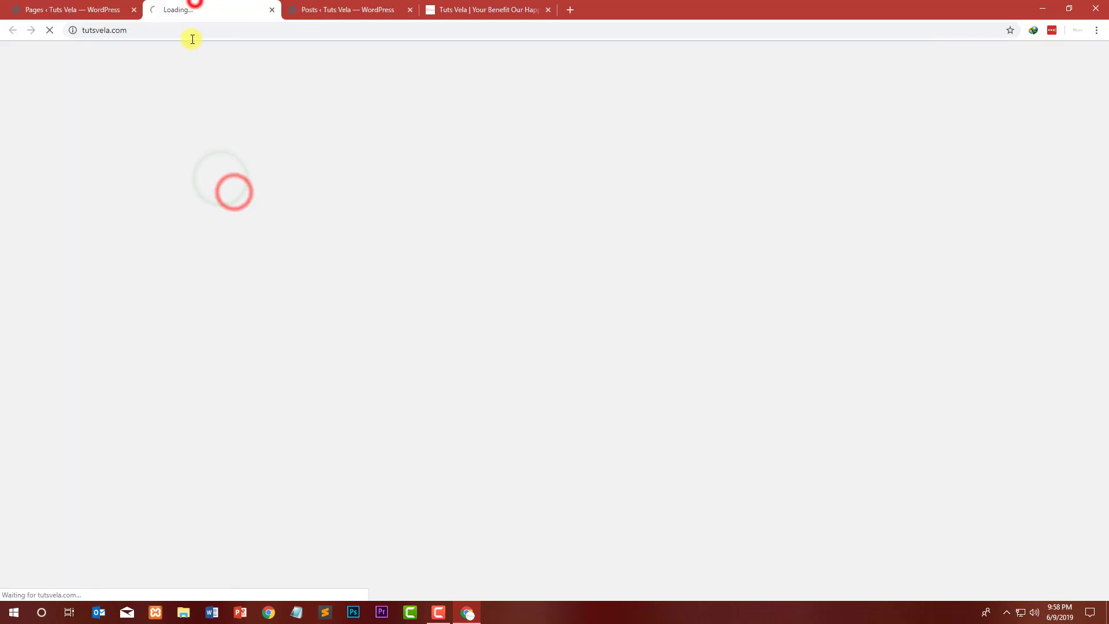
drag(153, 29, 117, 27)
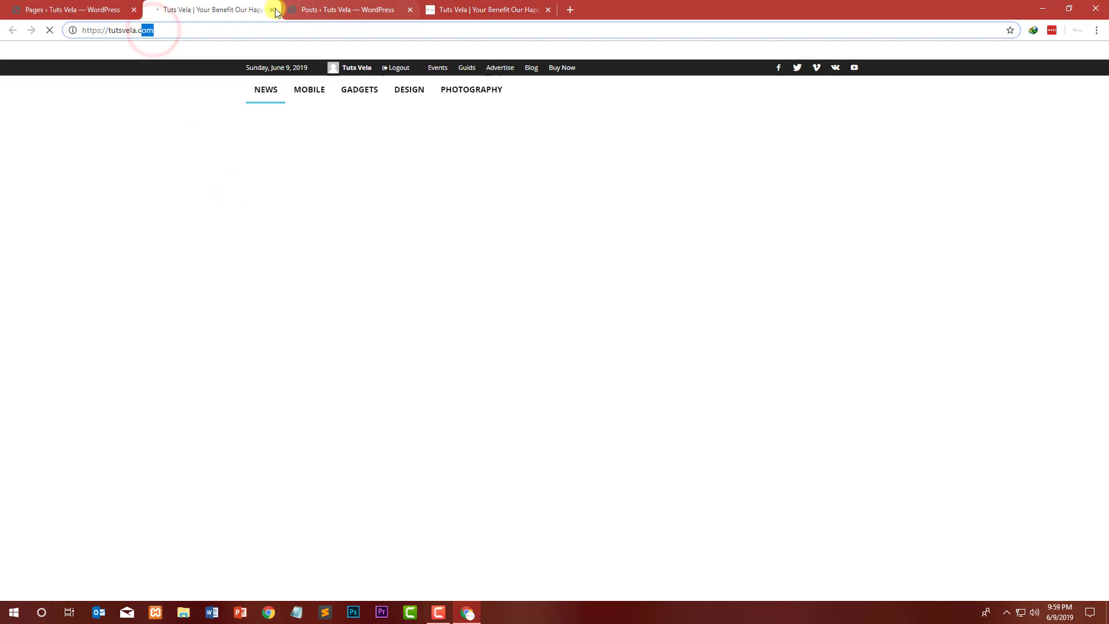
click(240, 6)
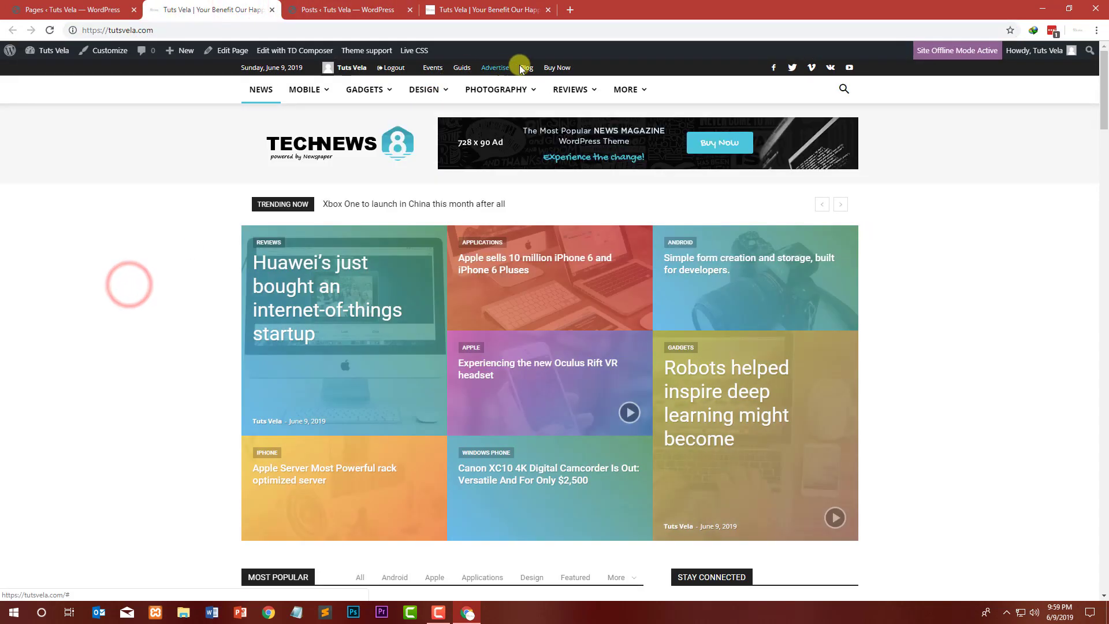
click(526, 68)
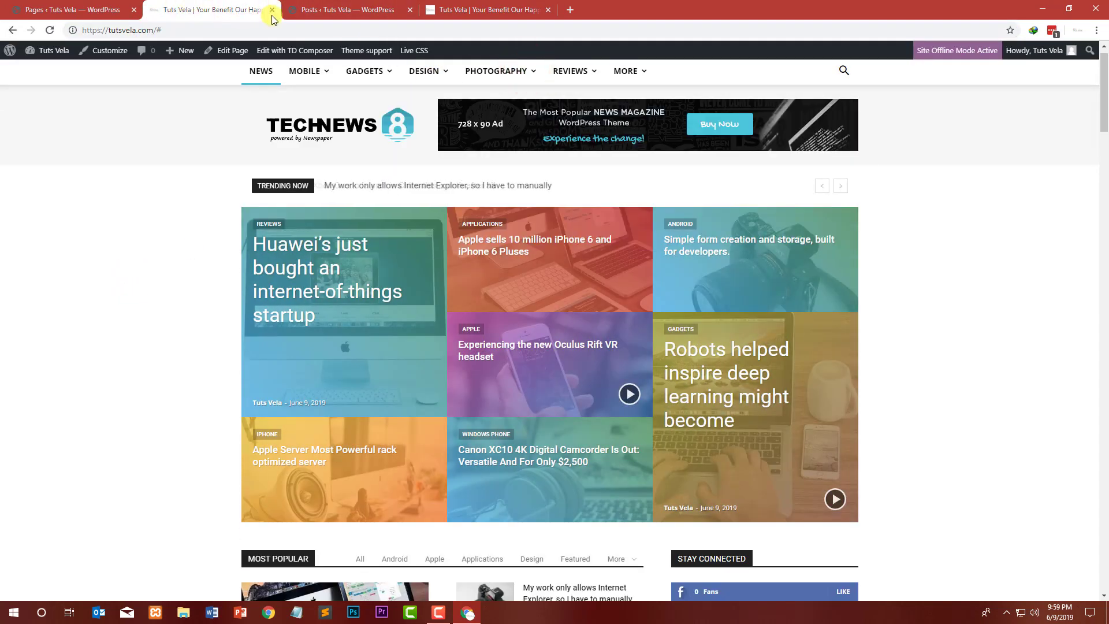
click(272, 10)
click(273, 11)
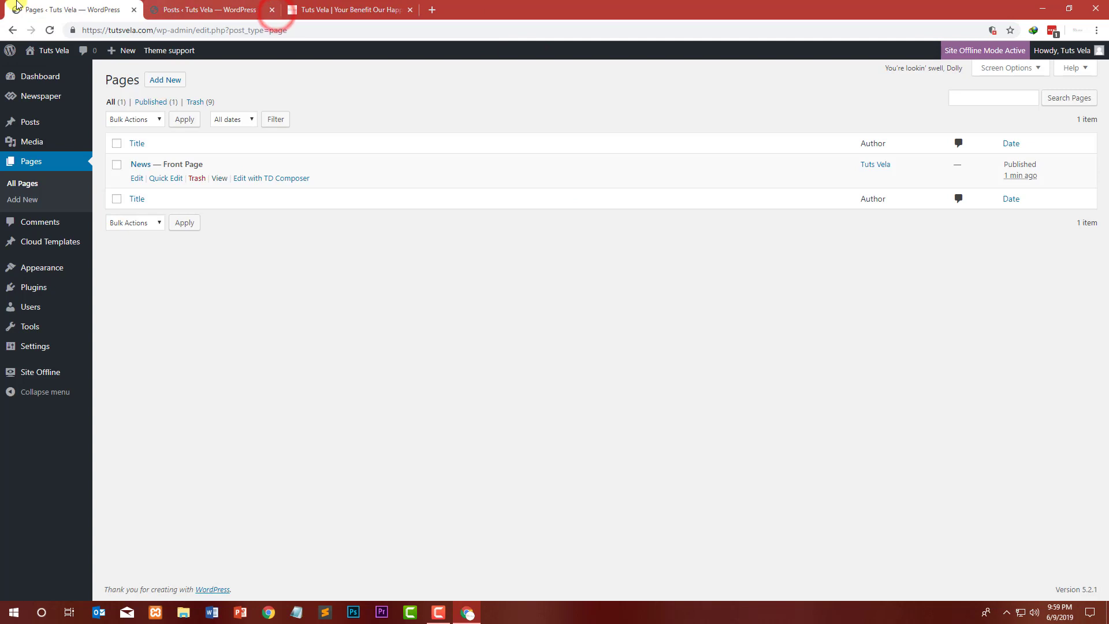
Step: Open the News — Front Page in the editor and check its page template options
click(137, 179)
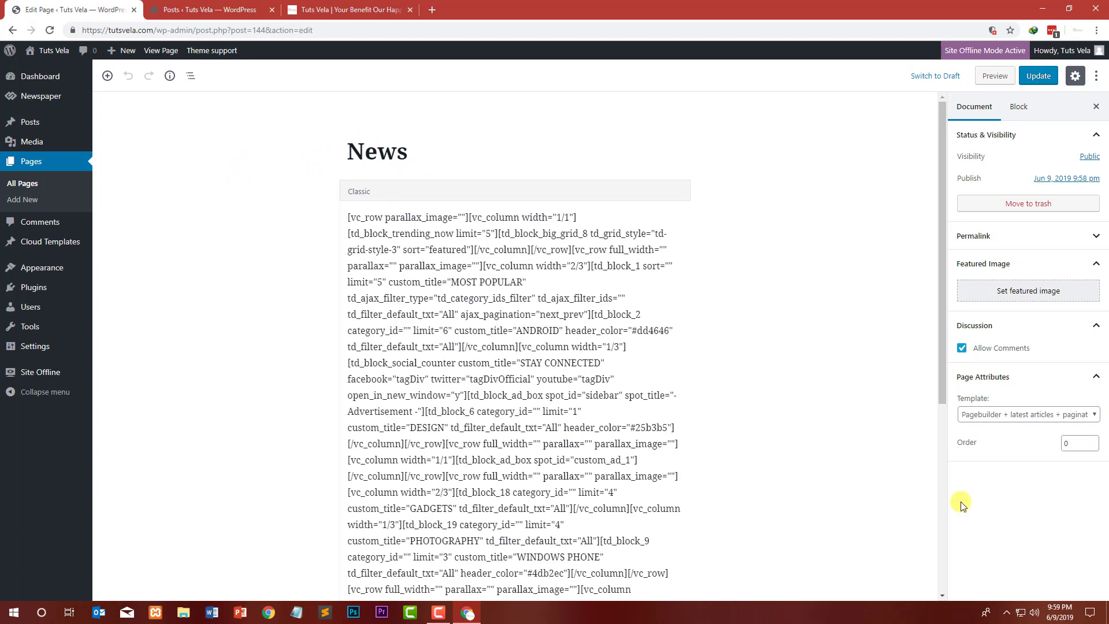
click(1020, 414)
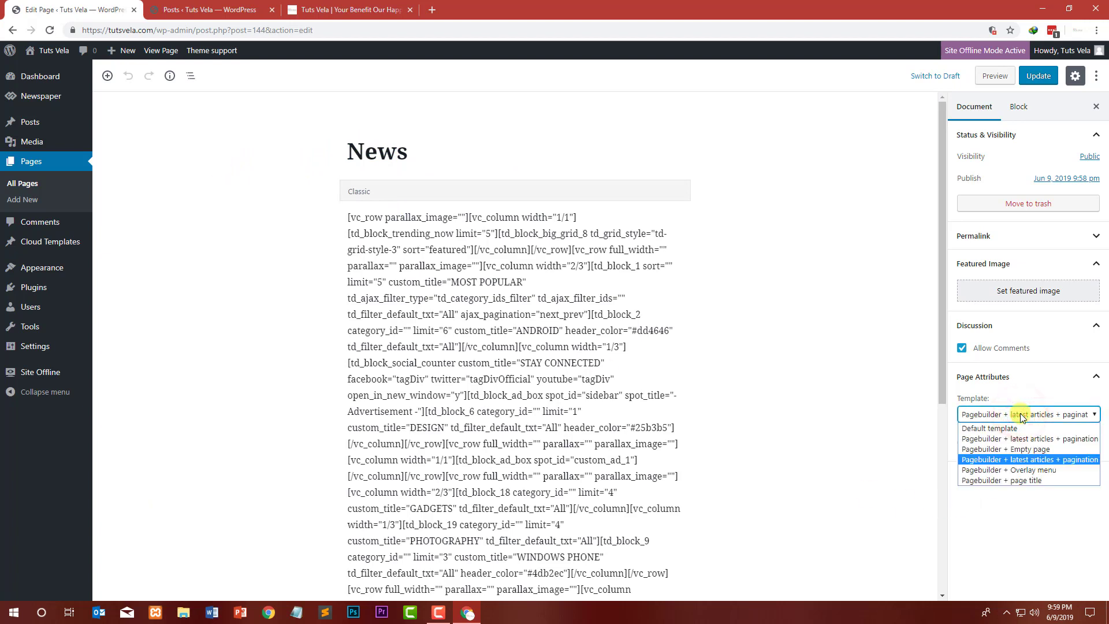
click(1021, 415)
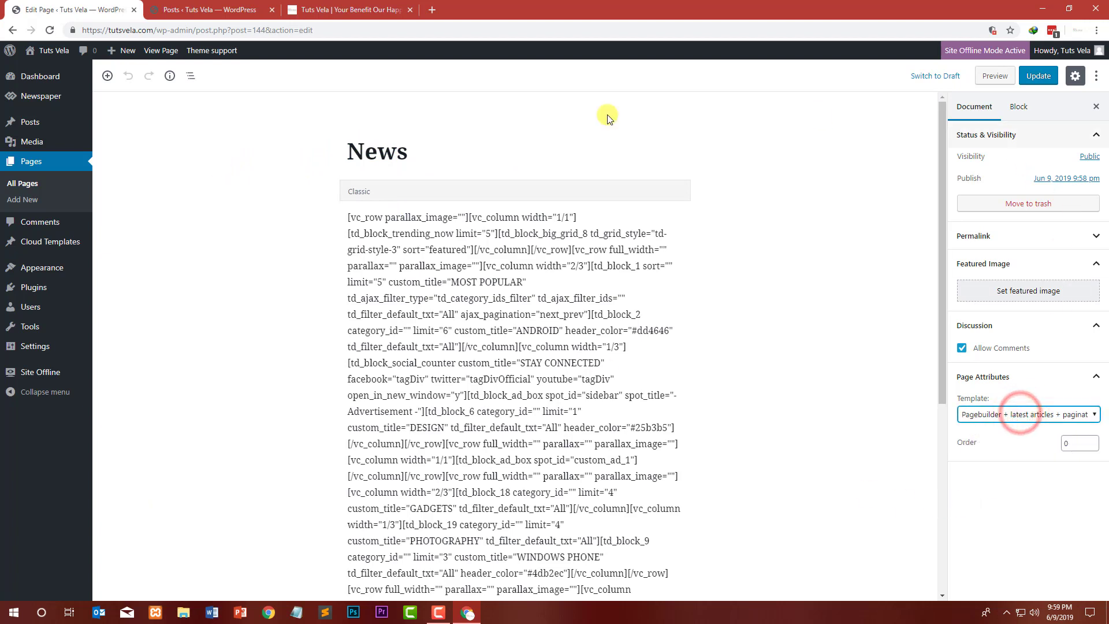
Step: Start adding a new page and close the extra Posts tab
click(26, 200)
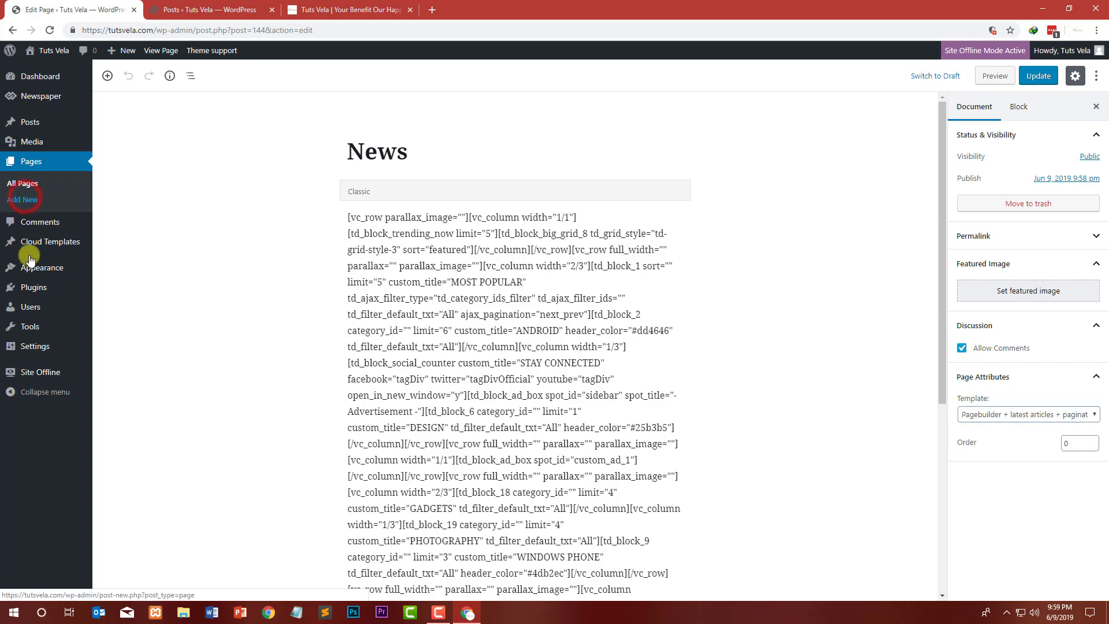
click(195, 6)
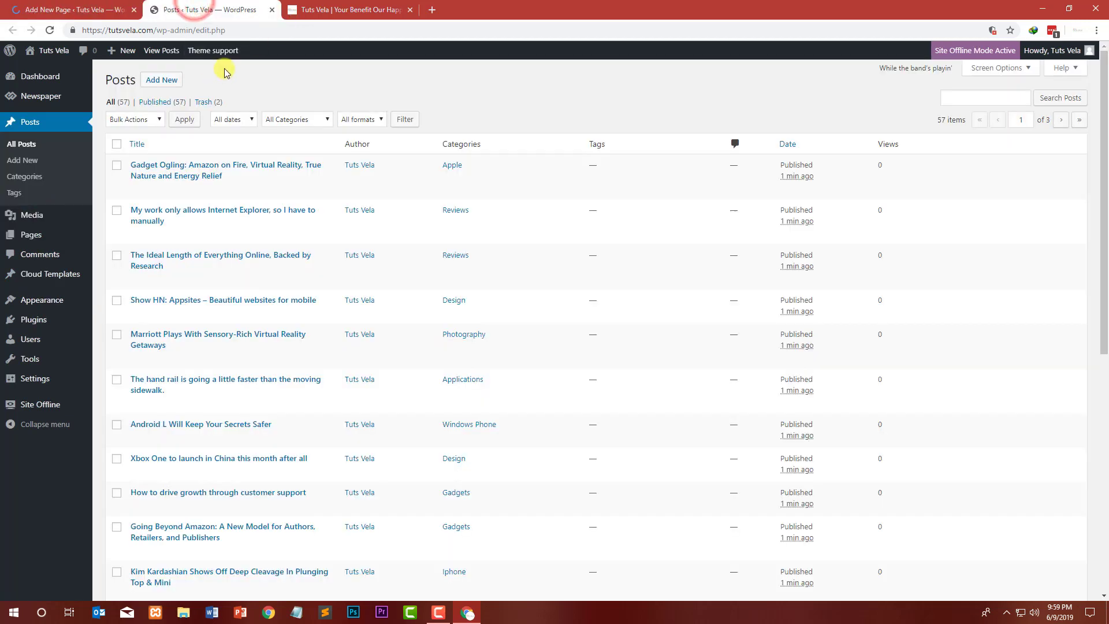
click(270, 9)
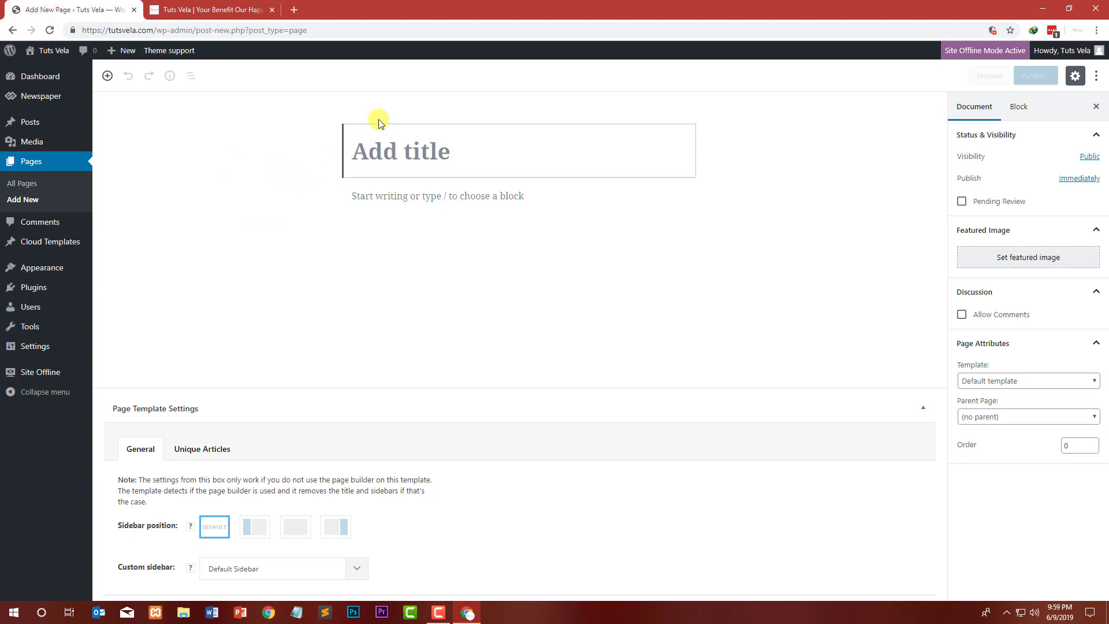
Step: Create a page titled Blog using the Pagebuilder + latest articles + pagination template and publish it
text(Blog)
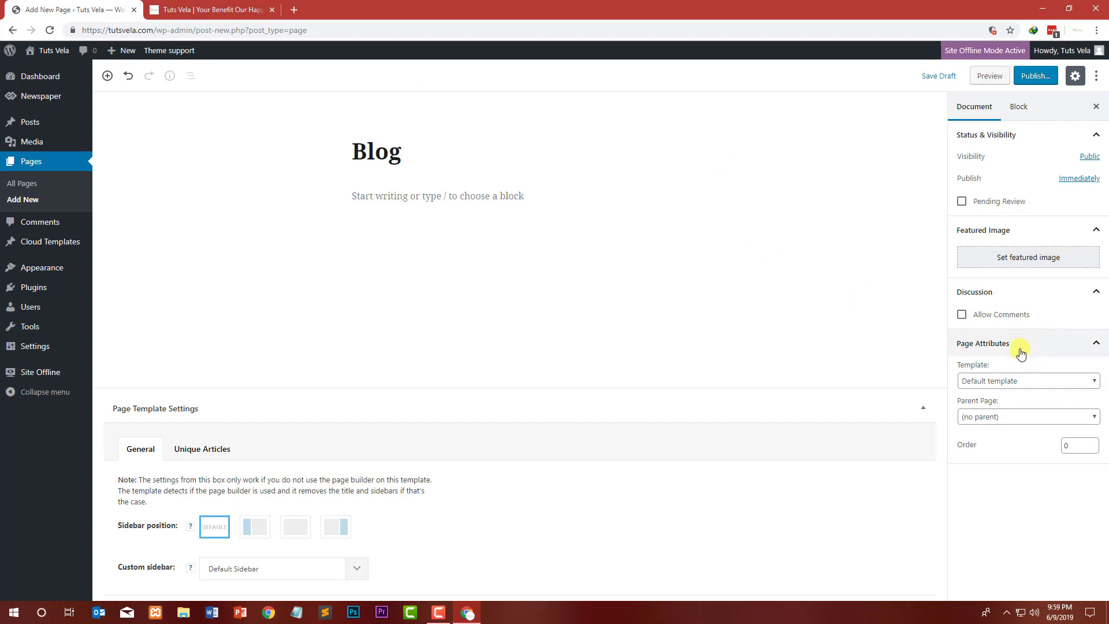
click(1019, 383)
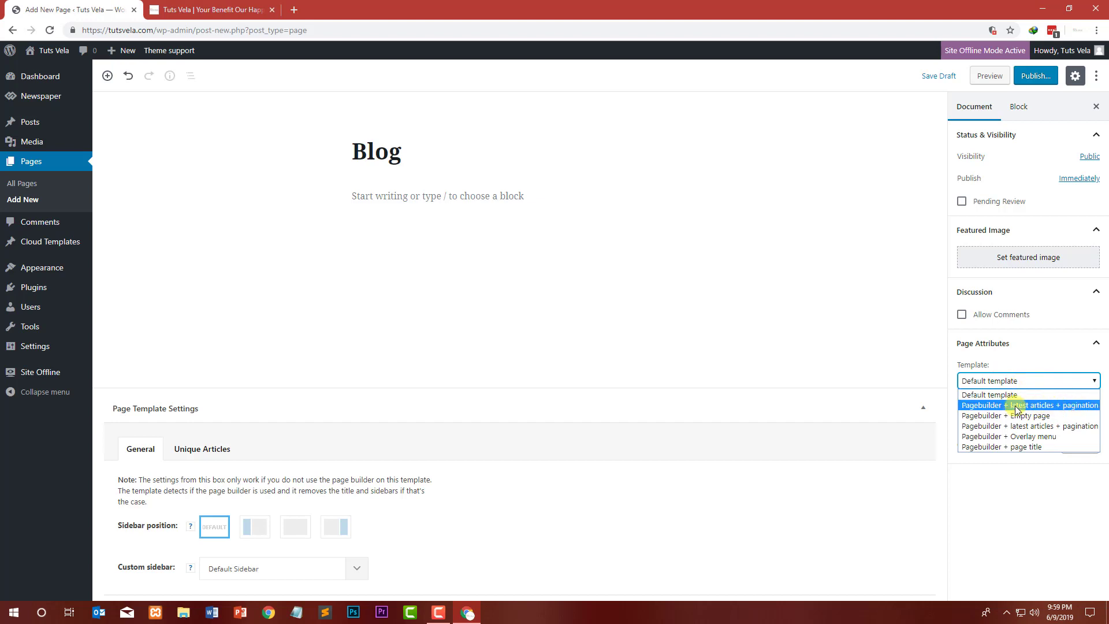
click(1067, 407)
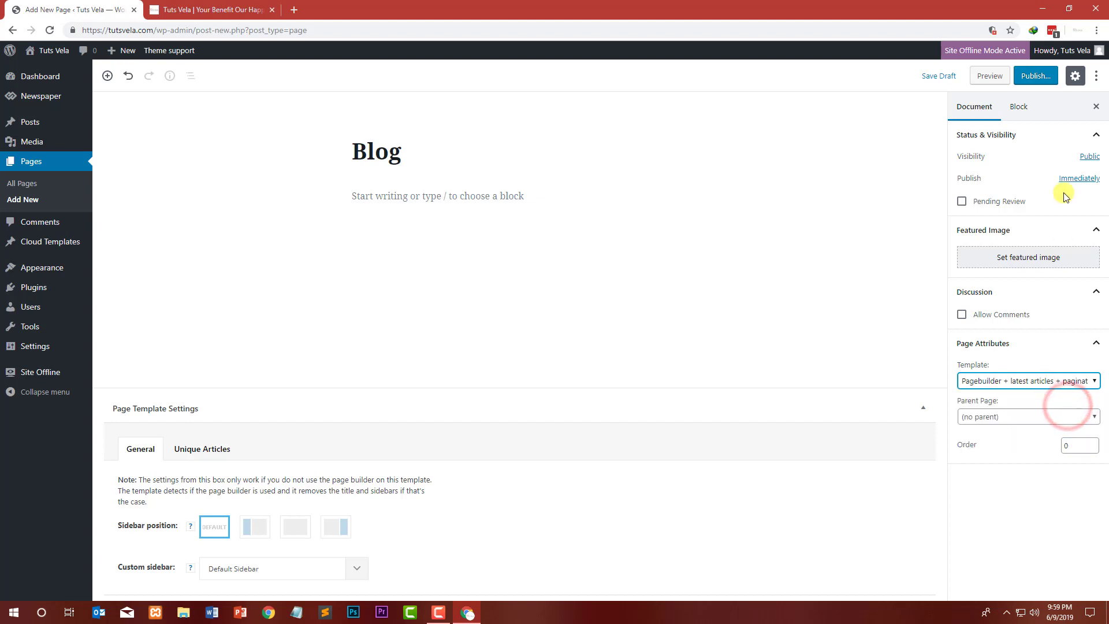
click(1029, 77)
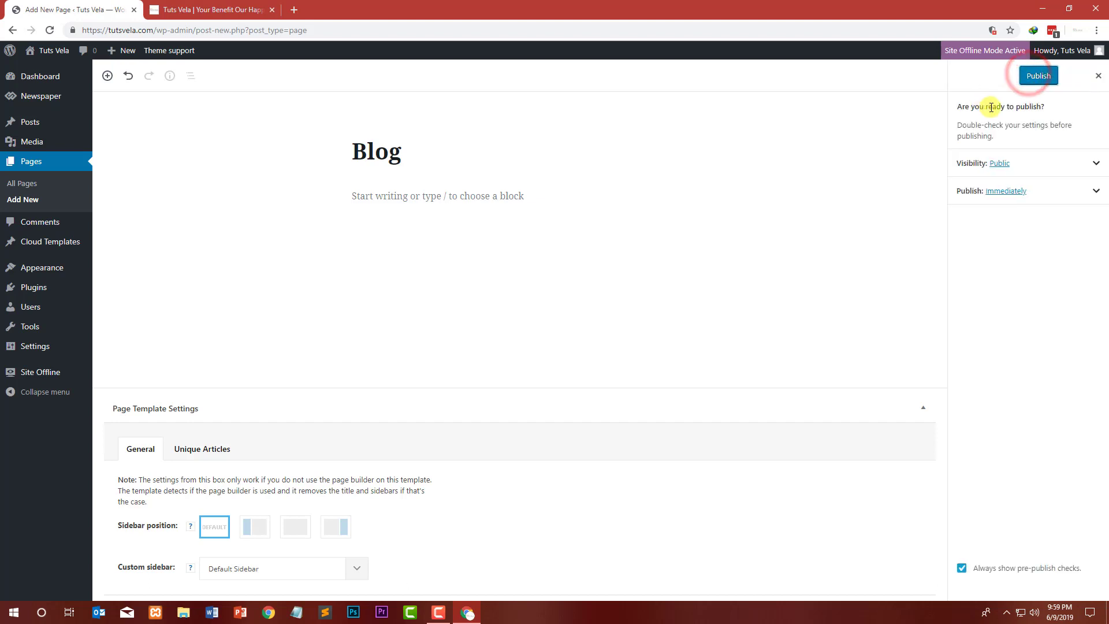
click(1043, 76)
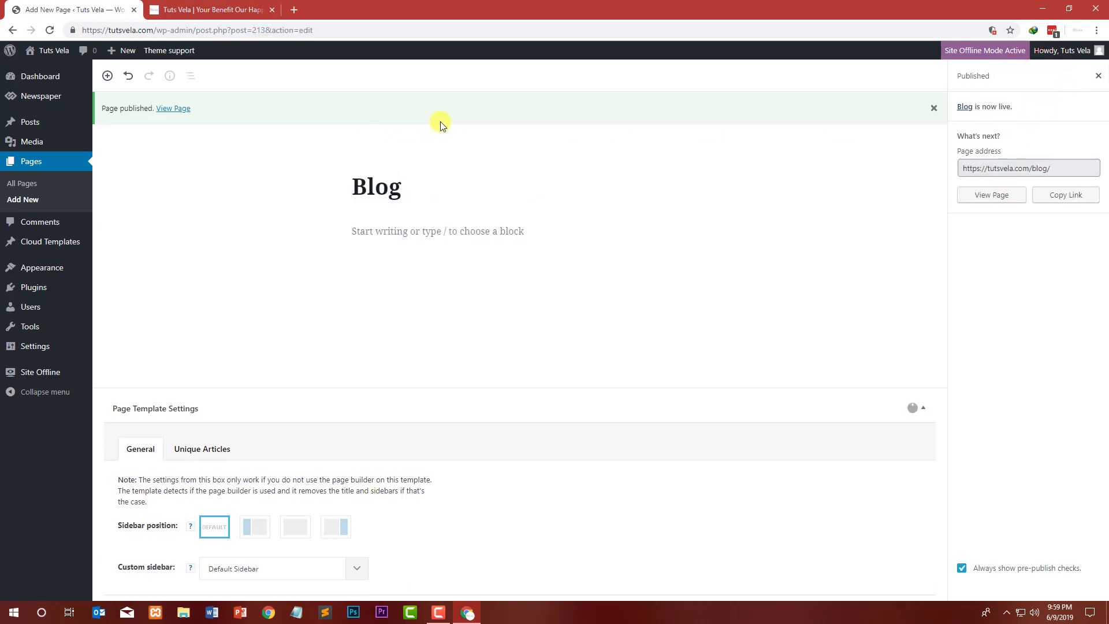
Step: Open the published Blog page in a new tab and examine its article list and the wp_booster error backtraces
right_click(173, 109)
click(193, 115)
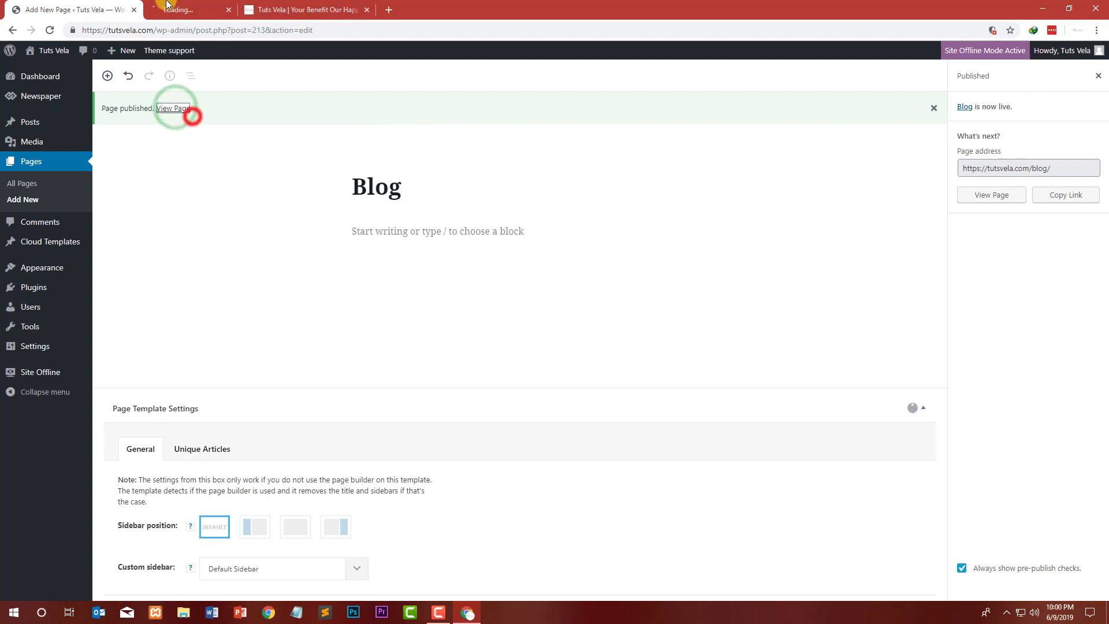
click(167, 7)
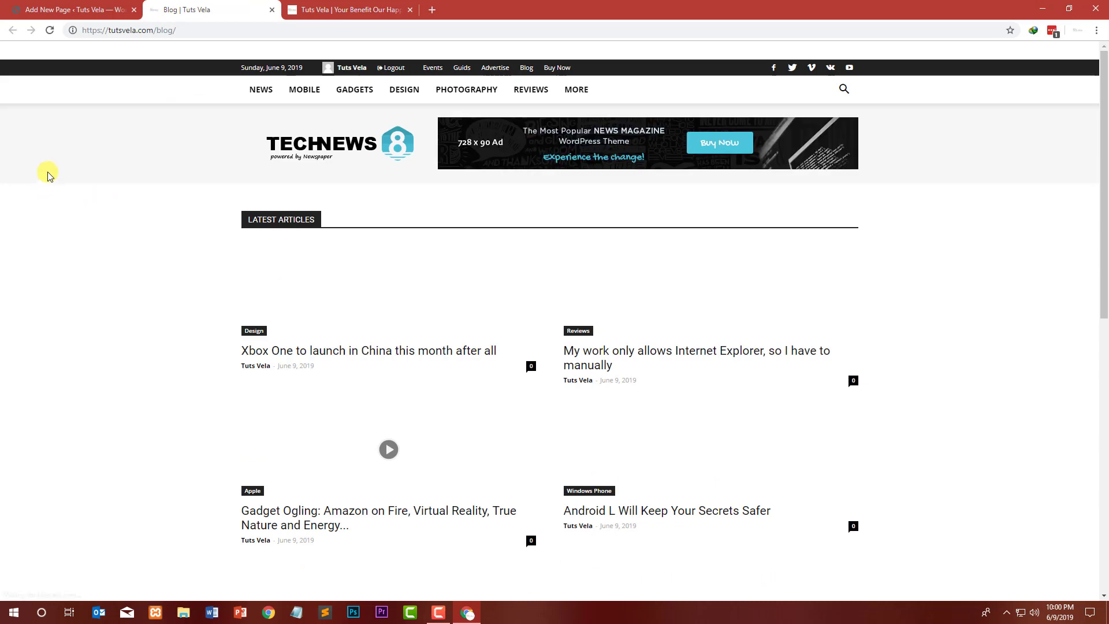
scroll(51, 174, down, 1)
click(243, 163)
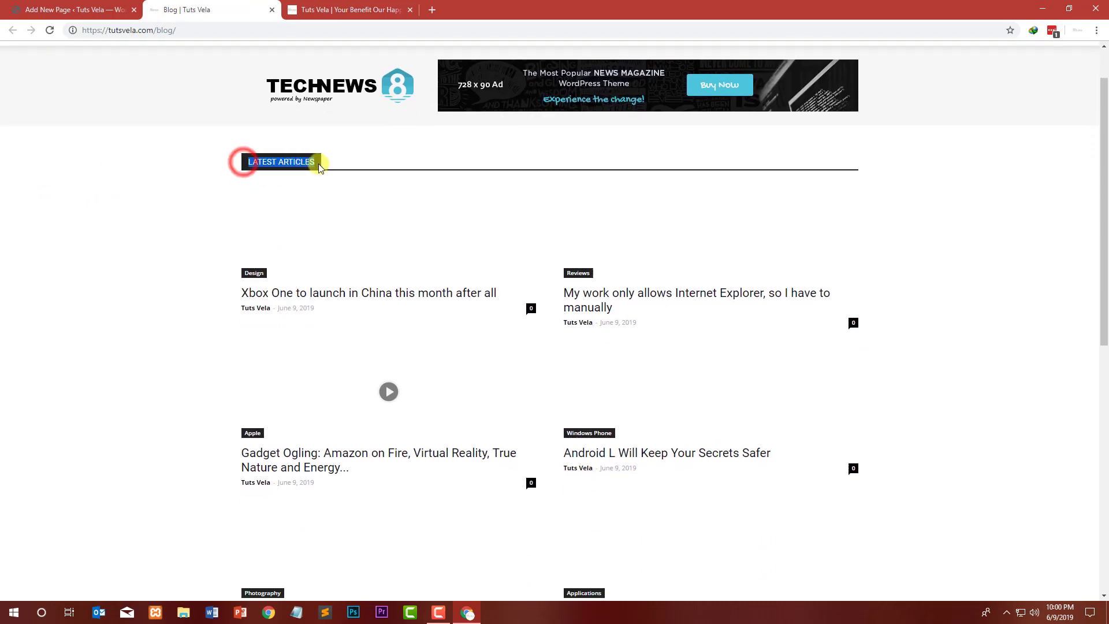
scroll(371, 161, down, 4)
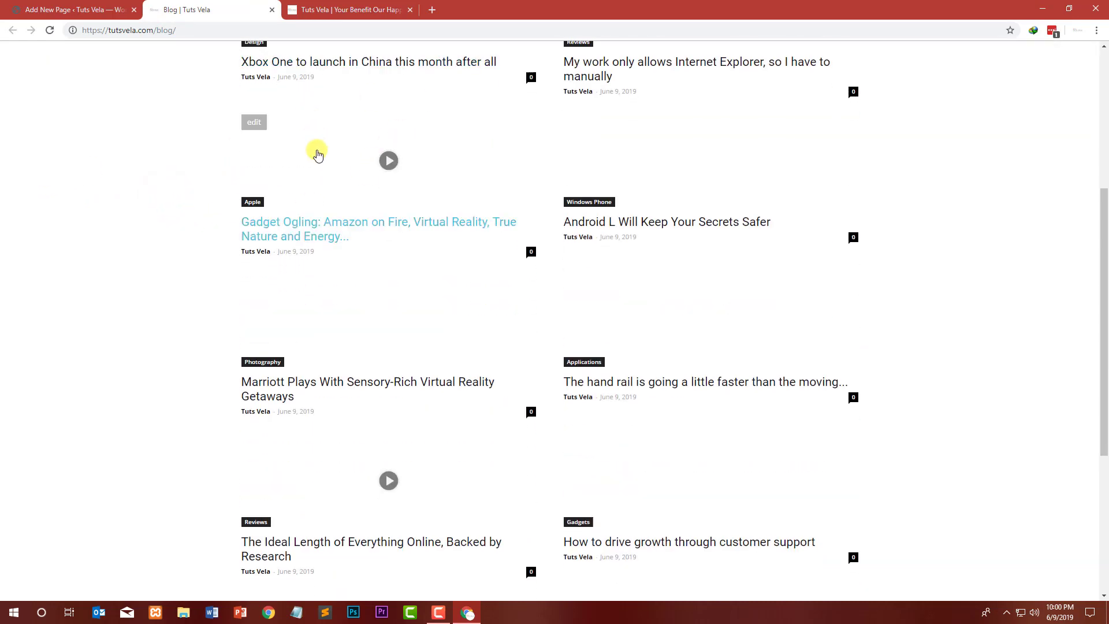
scroll(295, 188, up, 3)
scroll(537, 277, down, 8)
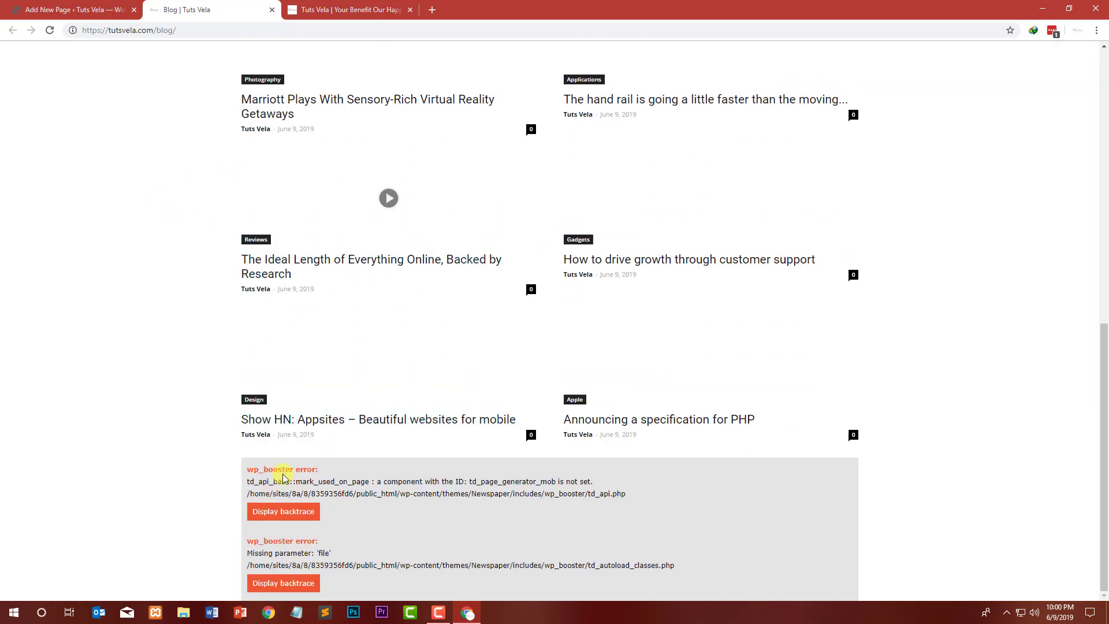
click(376, 480)
drag(328, 471, 240, 474)
click(238, 486)
click(332, 537)
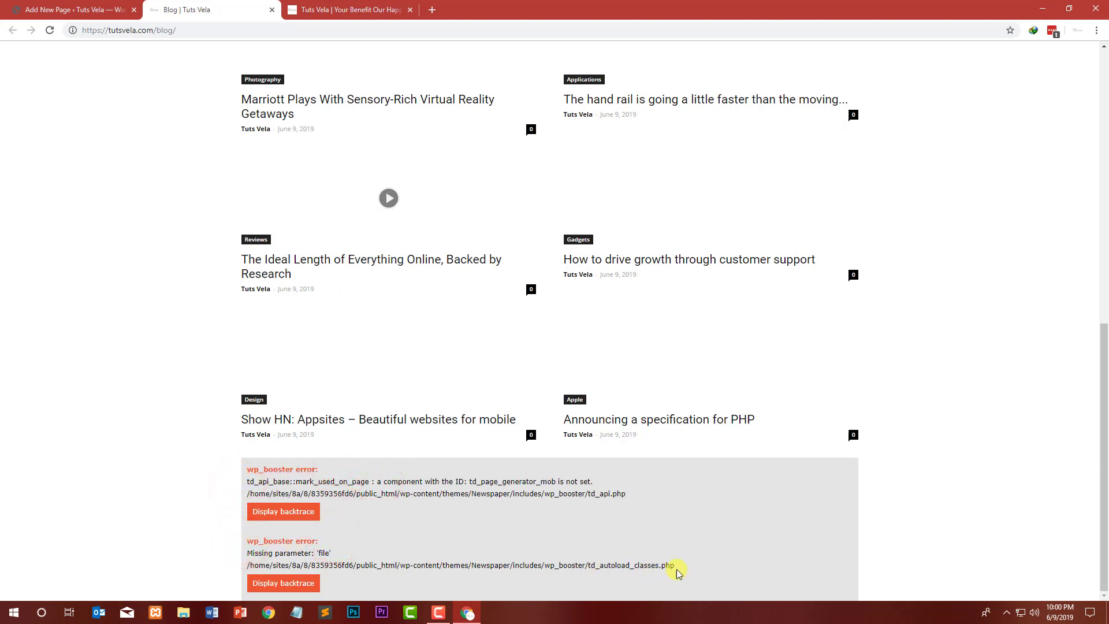
drag(688, 565, 226, 533)
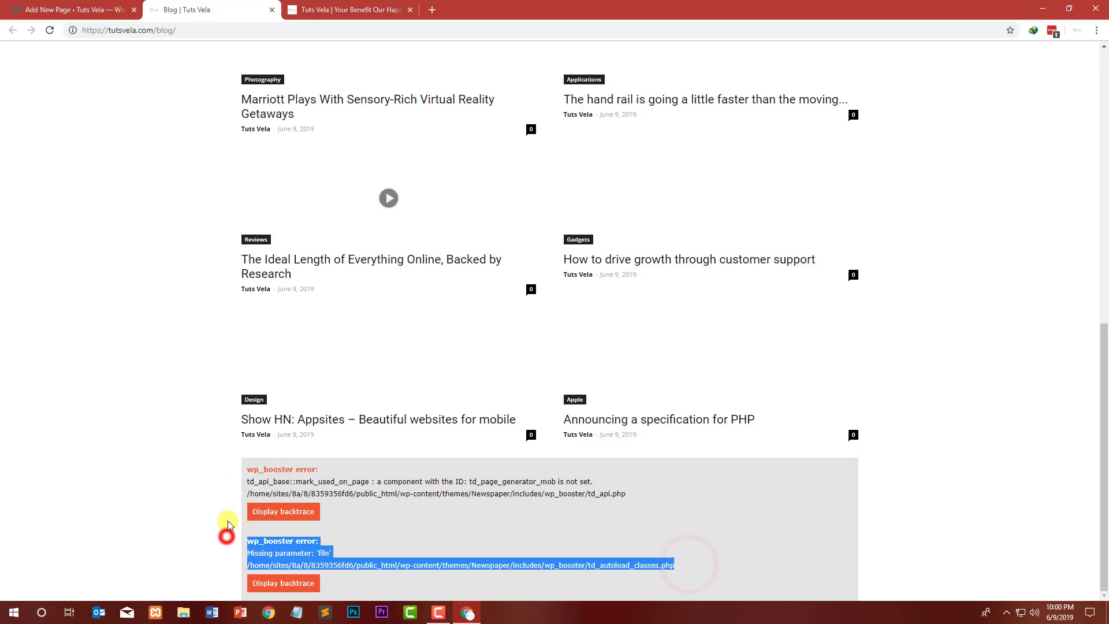
click(304, 520)
scroll(186, 364, down, 7)
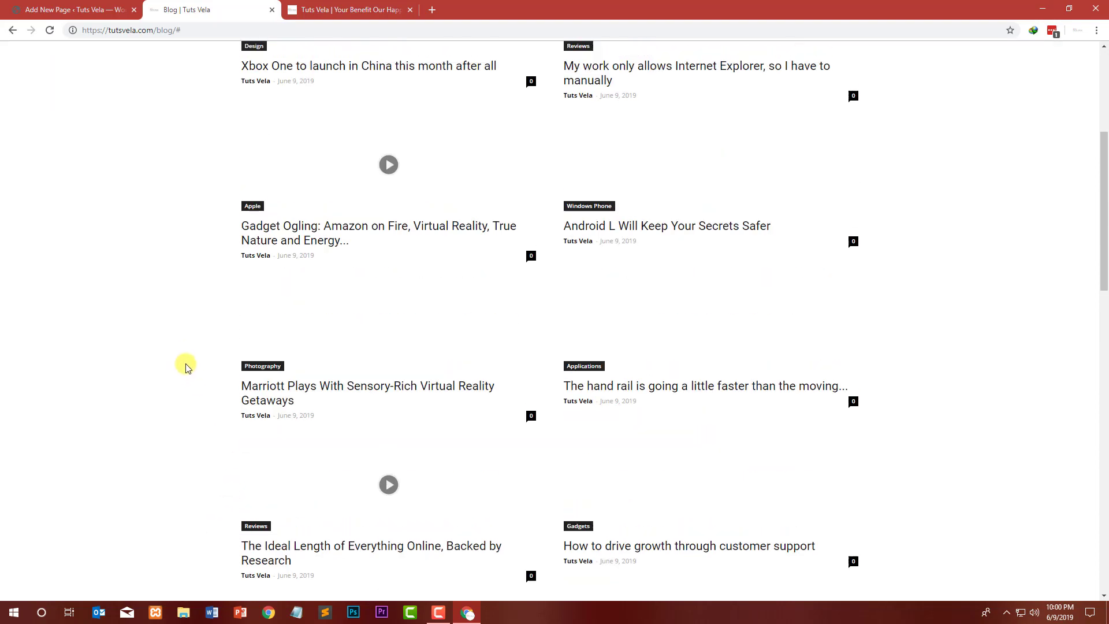
scroll(198, 344, down, 15)
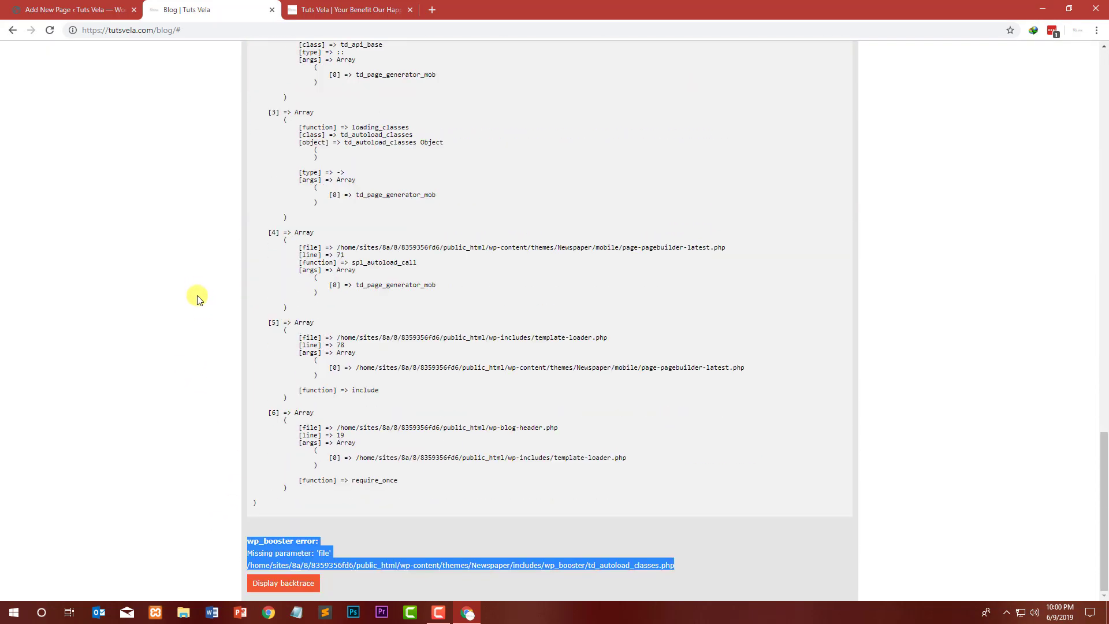
click(282, 388)
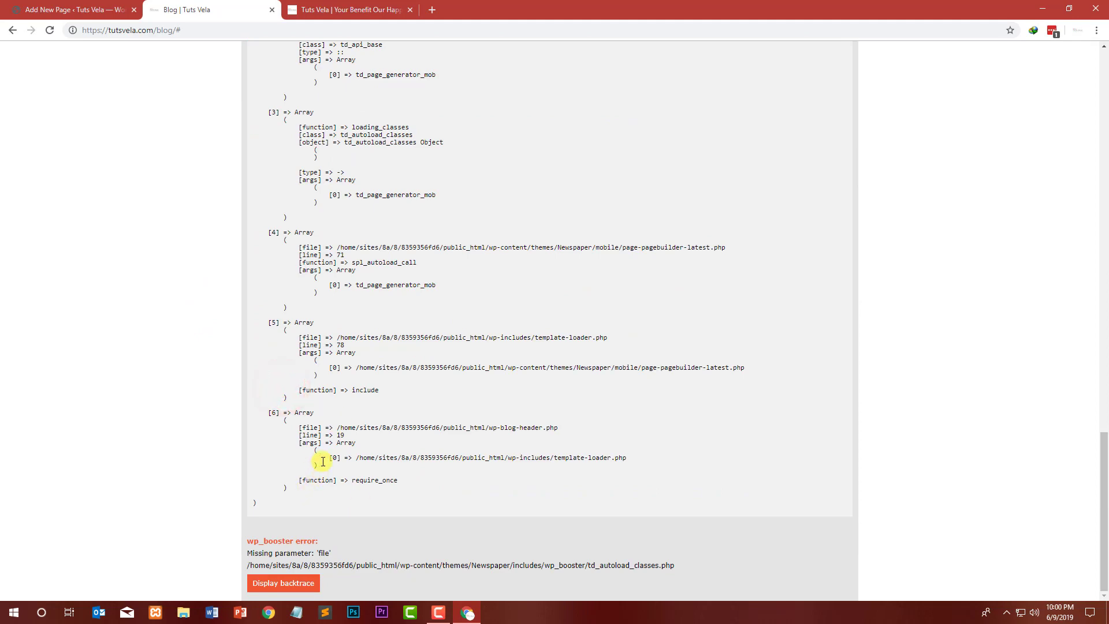
scroll(323, 346, up, 4)
scroll(327, 248, up, 15)
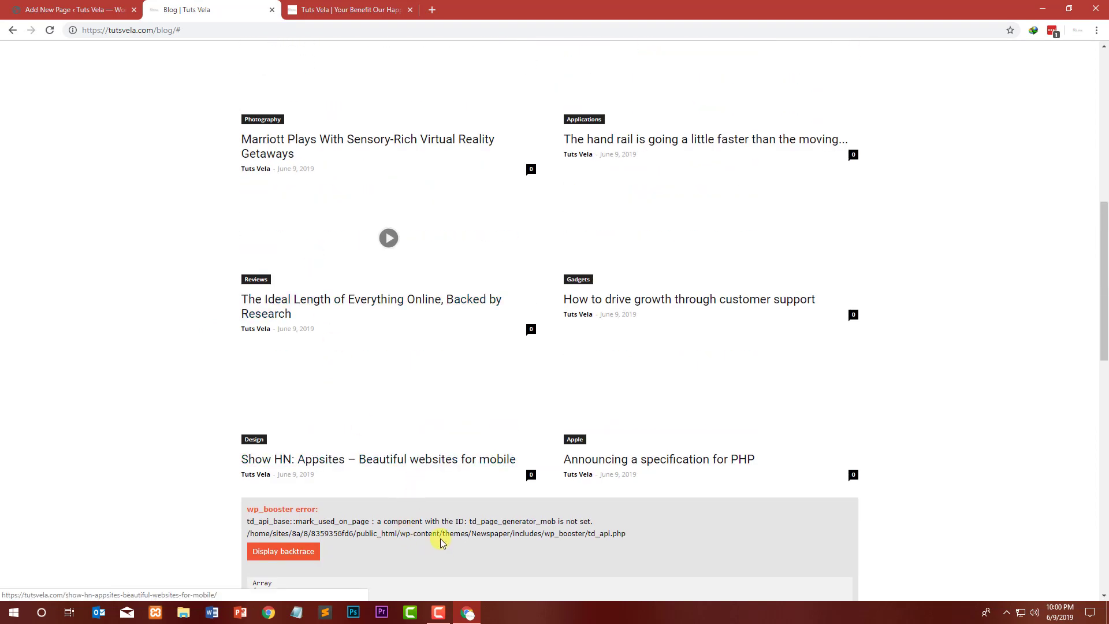
triple_click(607, 531)
click(514, 520)
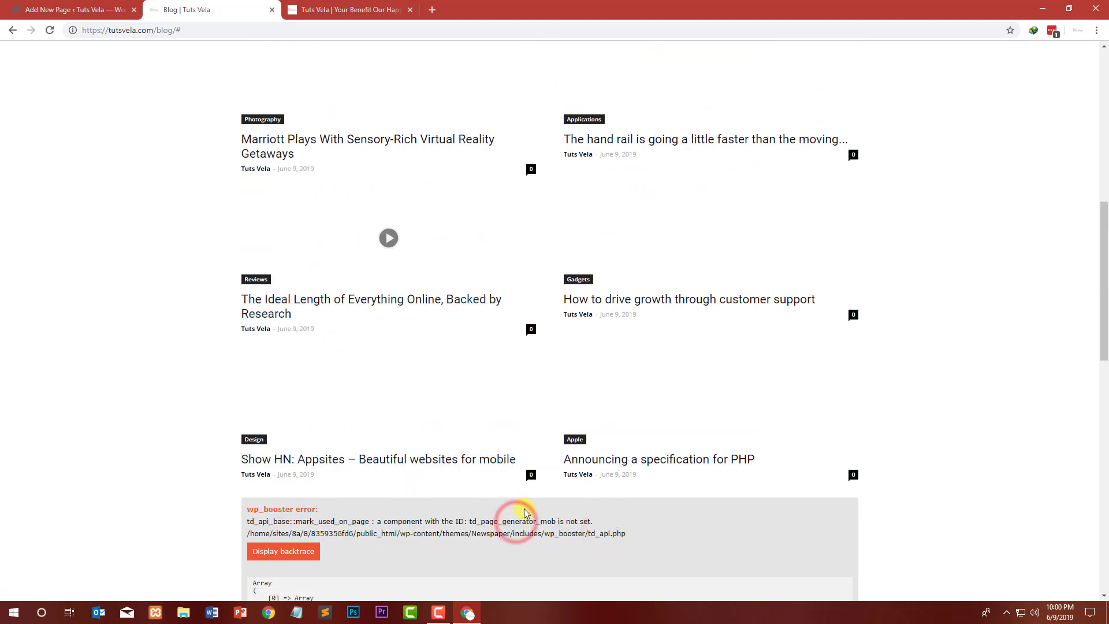
scroll(524, 512, up, 10)
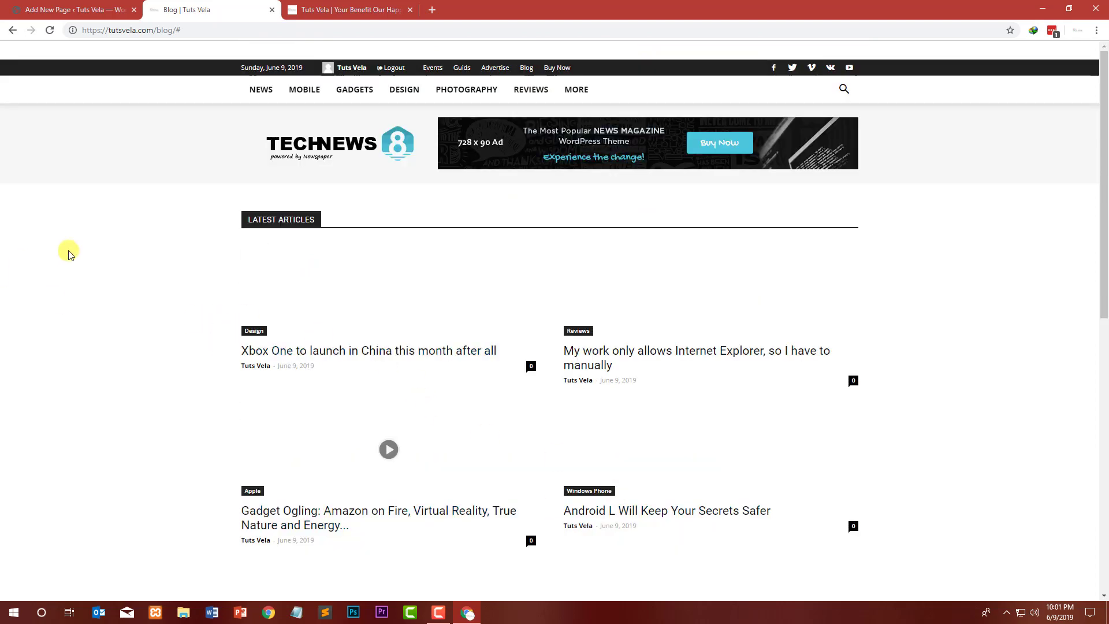
scroll(116, 252, down, 10)
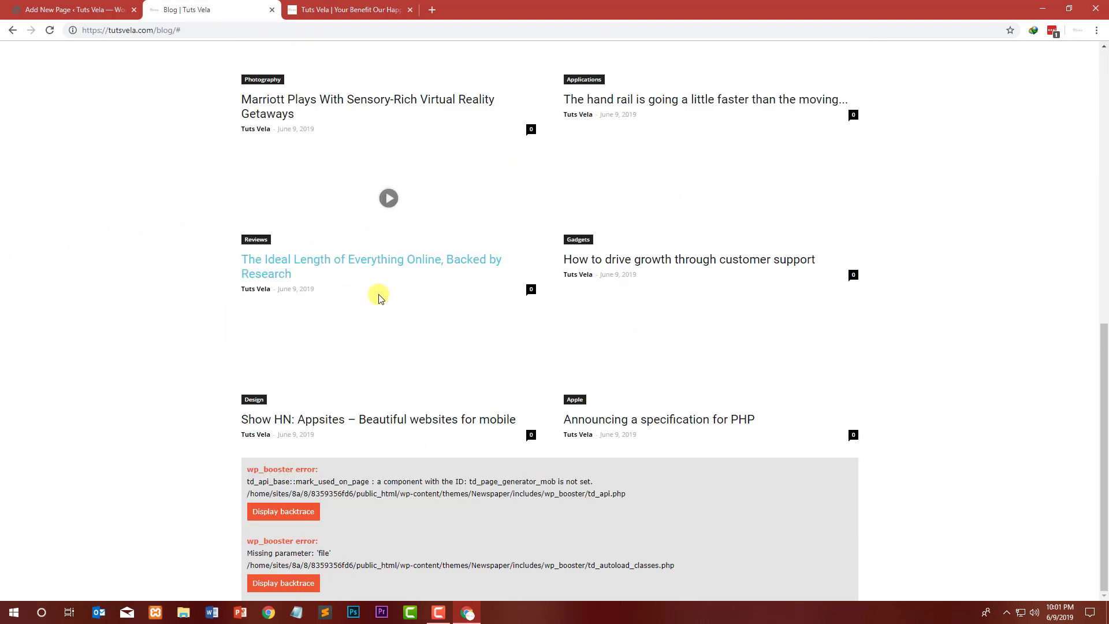
scroll(99, 142, up, 6)
scroll(381, 277, up, 4)
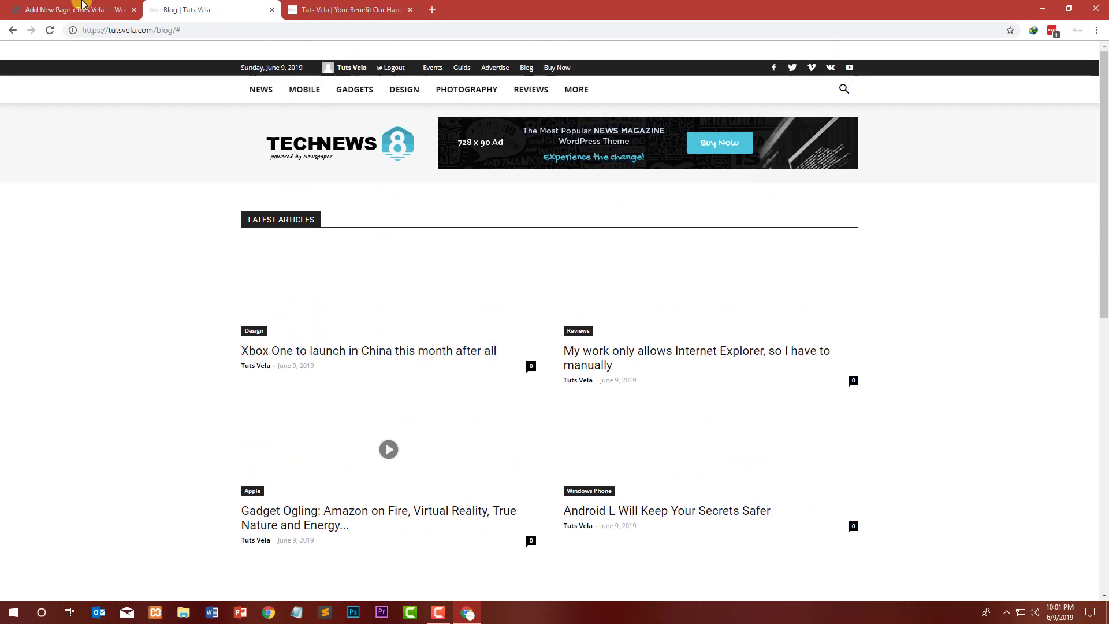
Step: Return to the Blog page editor, reselect the Pagebuilder + latest articles + pagination template and update the page
click(79, 10)
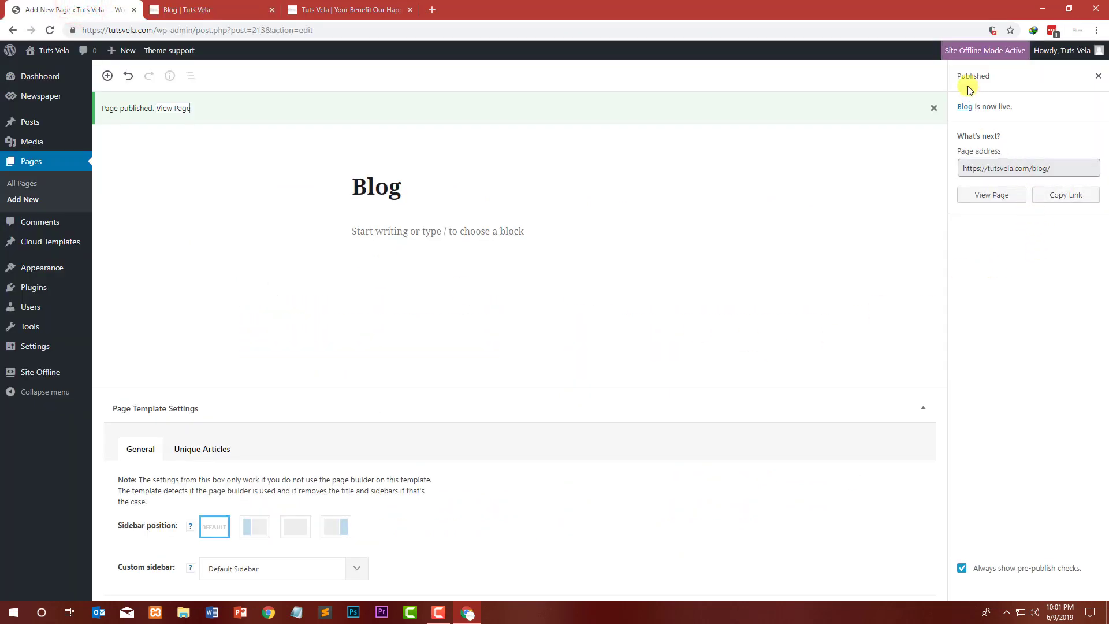
click(1097, 75)
click(1008, 414)
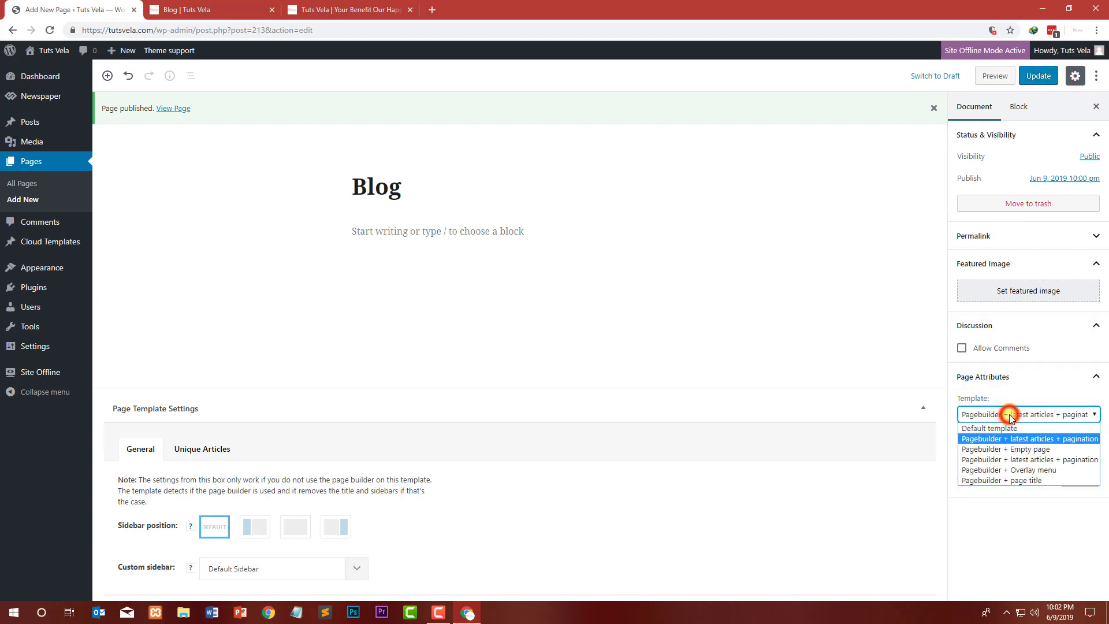
click(1023, 455)
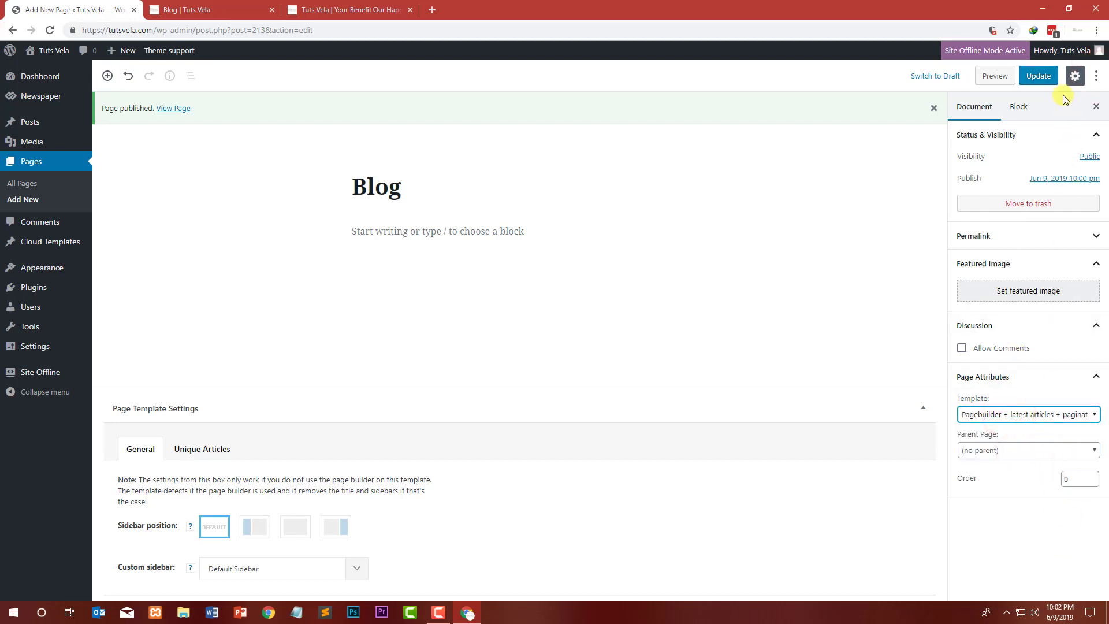
click(1050, 79)
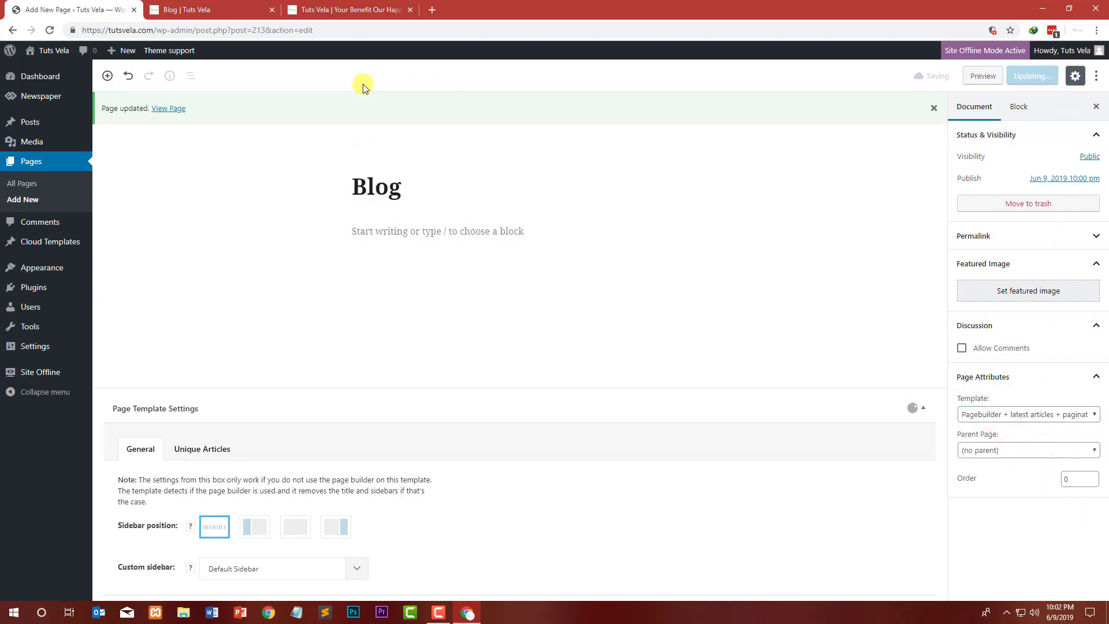
Step: Reload the live Blog page and scroll through its article grid, sidebar and pagination
click(208, 10)
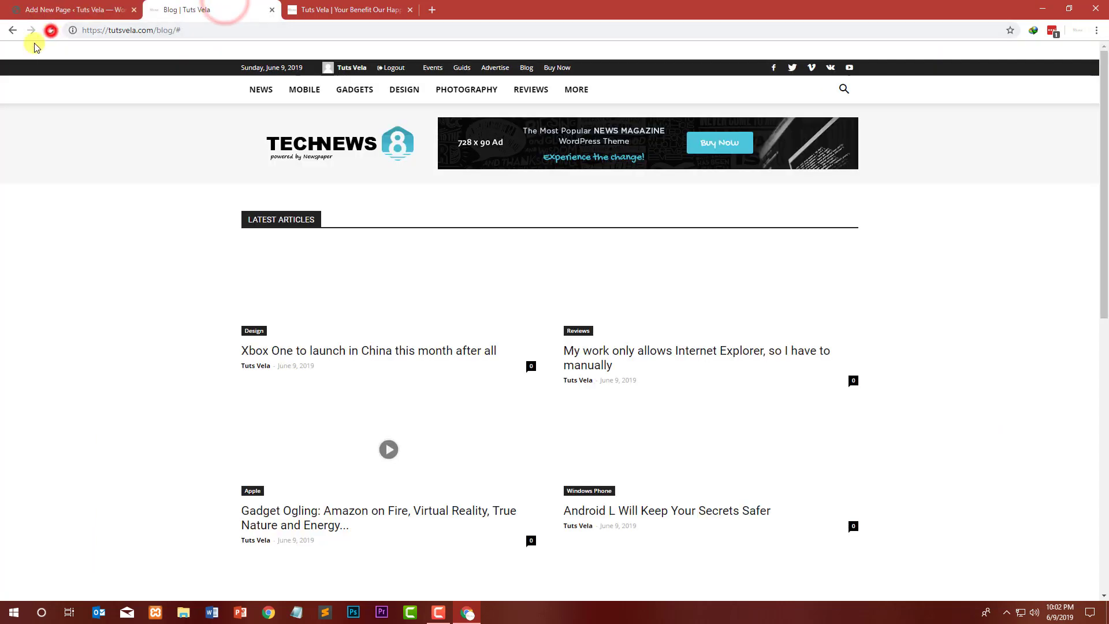
click(50, 30)
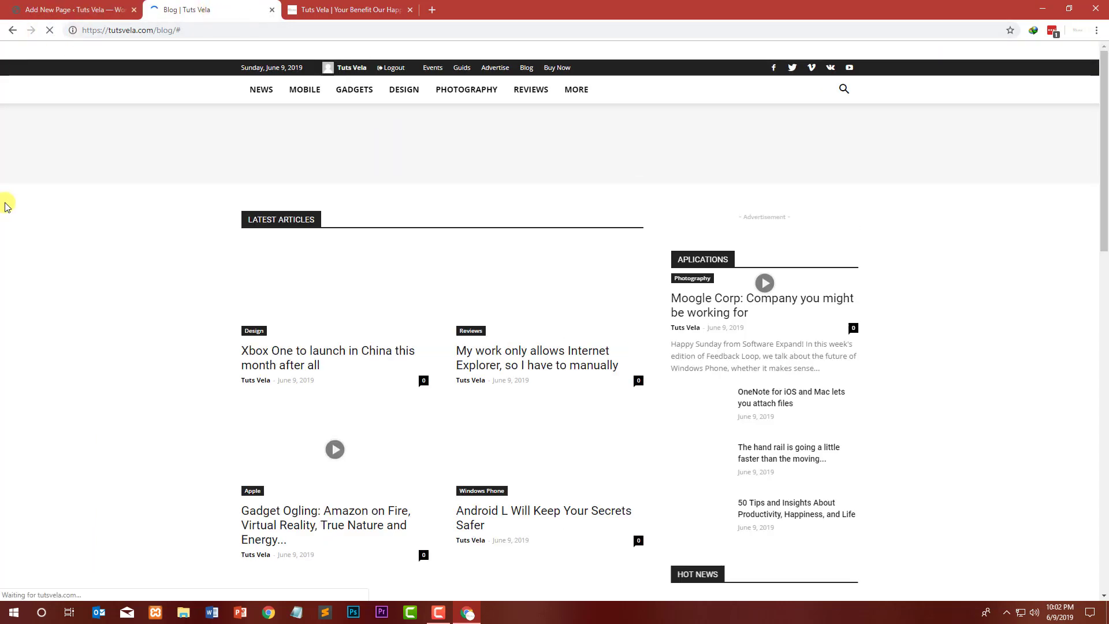
scroll(470, 208, down, 10)
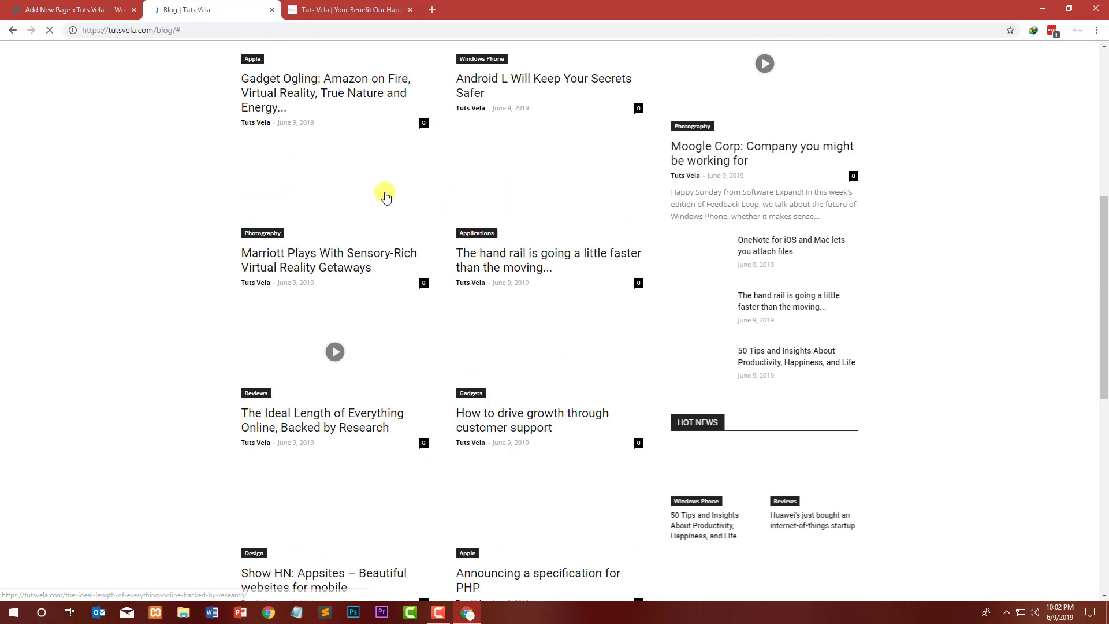
scroll(404, 297, down, 2)
scroll(413, 266, up, 14)
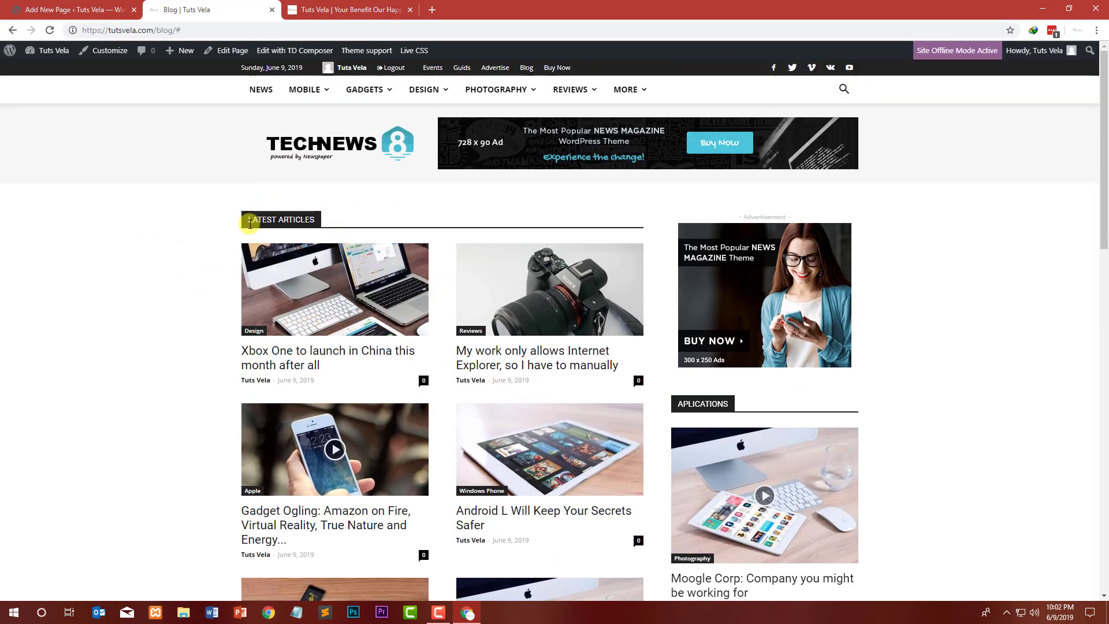
drag(250, 224, 225, 219)
click(181, 234)
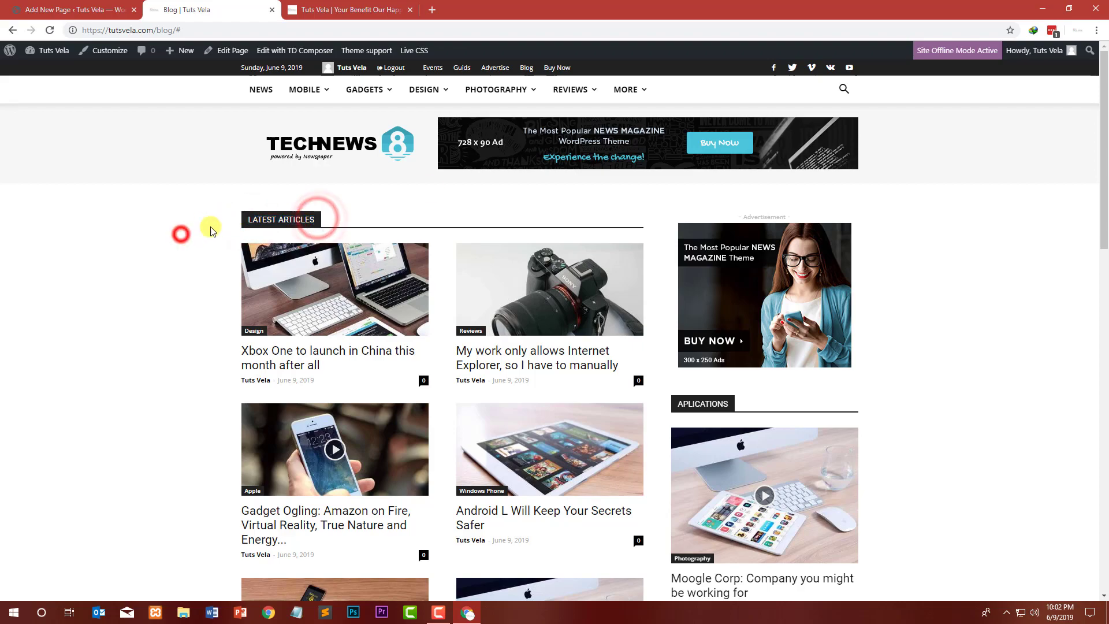
scroll(403, 289, down, 10)
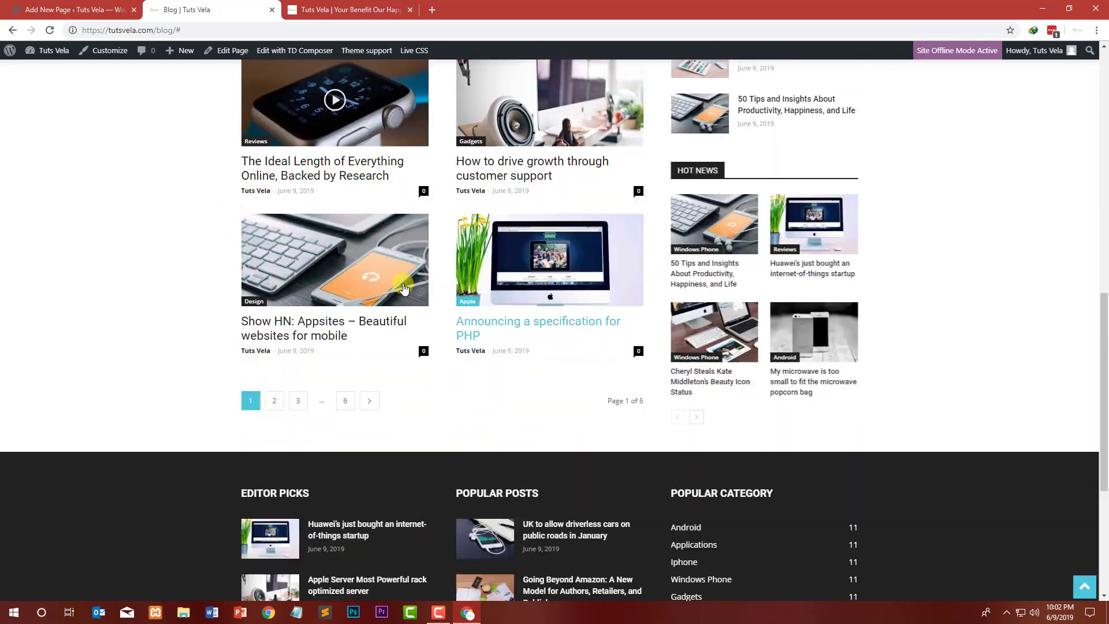
scroll(403, 289, up, 10)
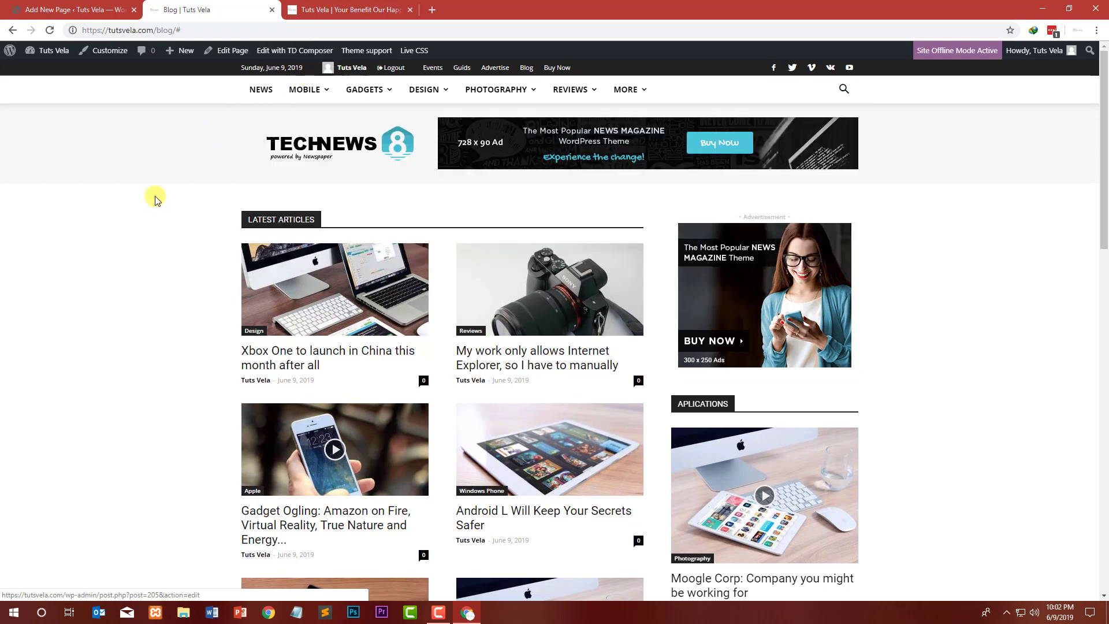
scroll(304, 188, down, 1)
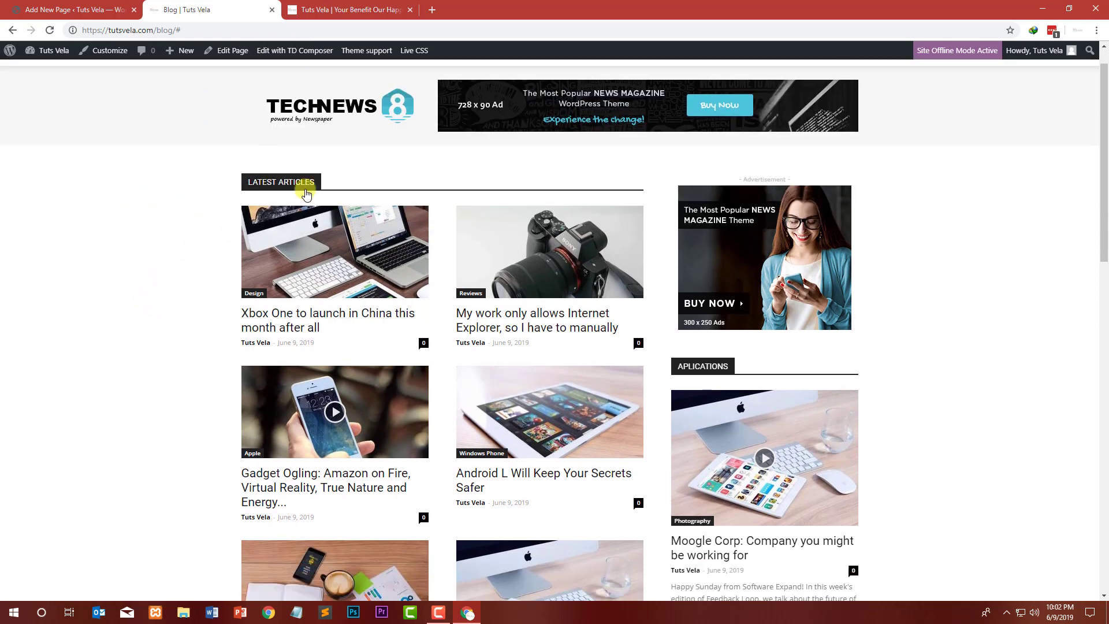
scroll(391, 181, up, 1)
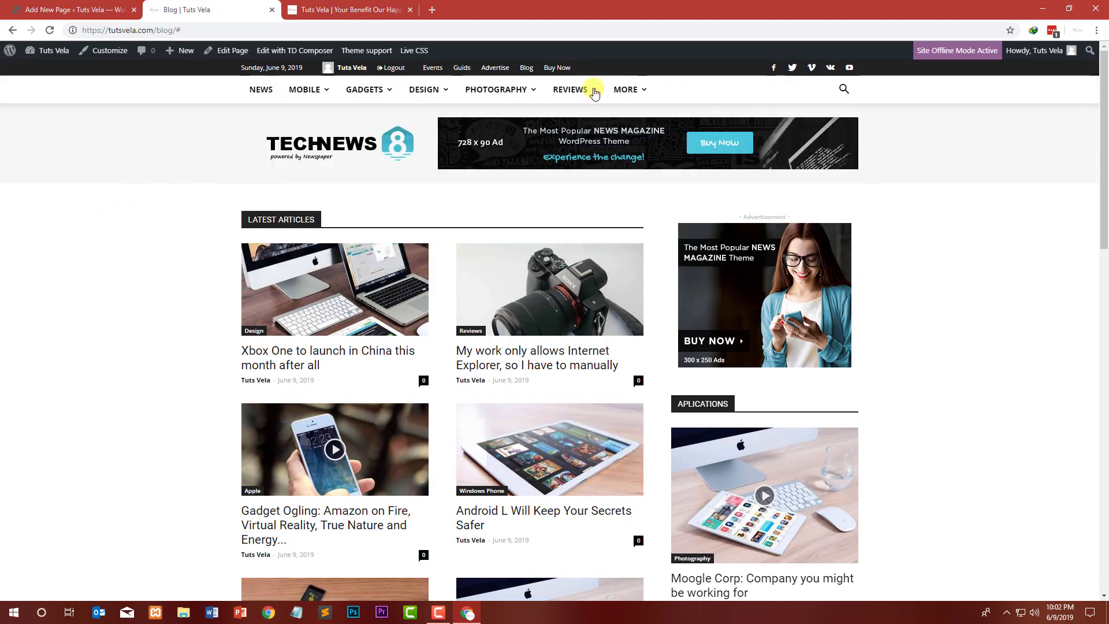
Step: Create a new page titled About, publish it, and check its template options, leaving Default template
click(84, 5)
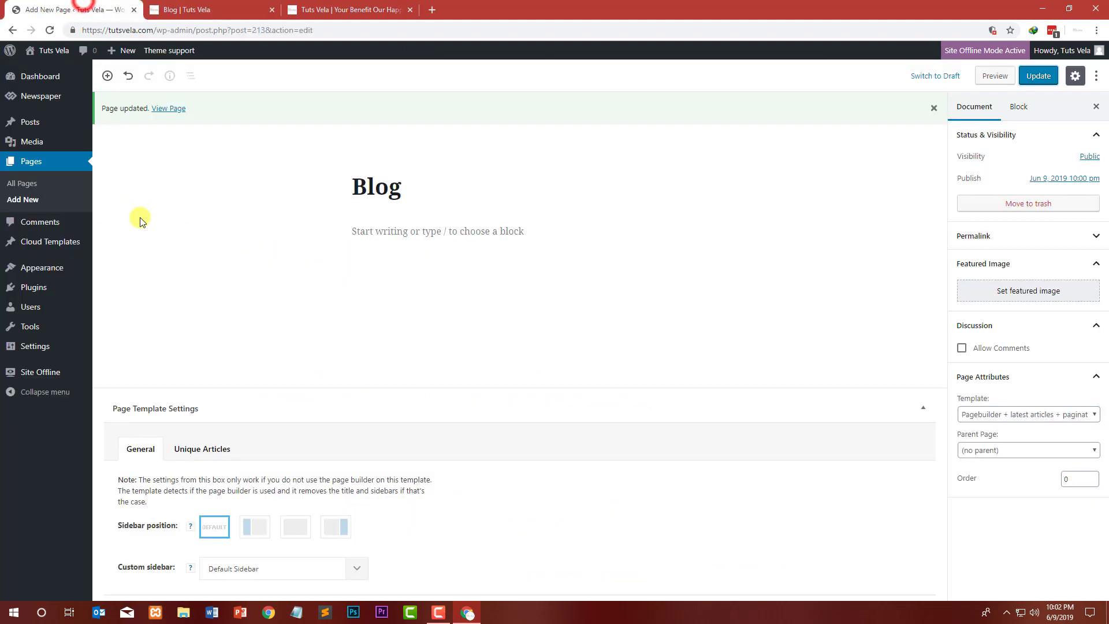
click(25, 200)
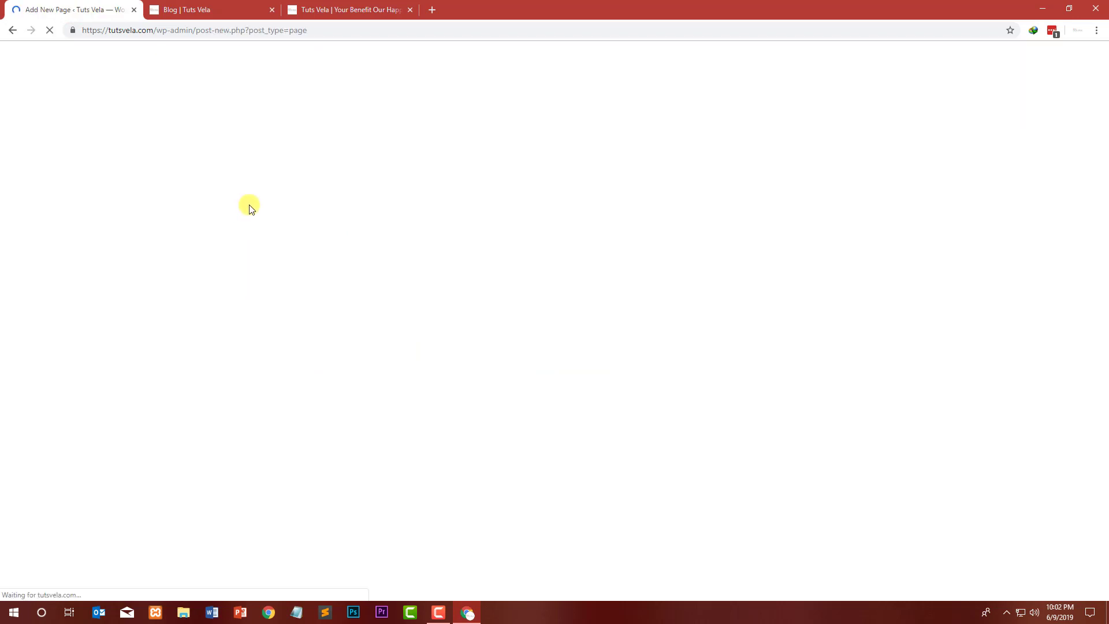
text(About)
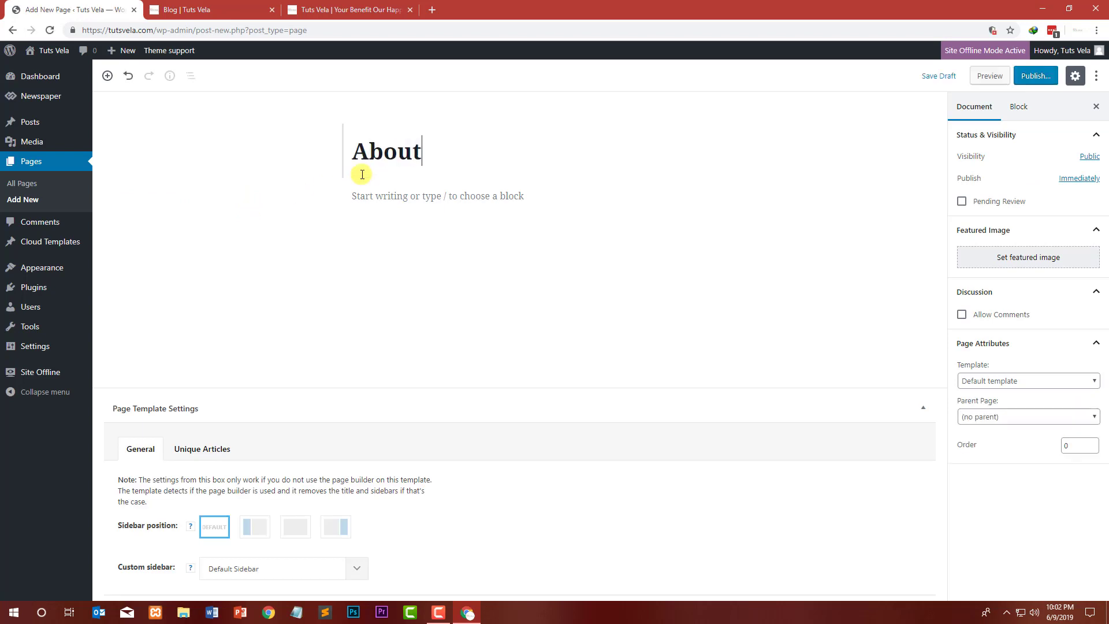
click(1037, 77)
click(1037, 77)
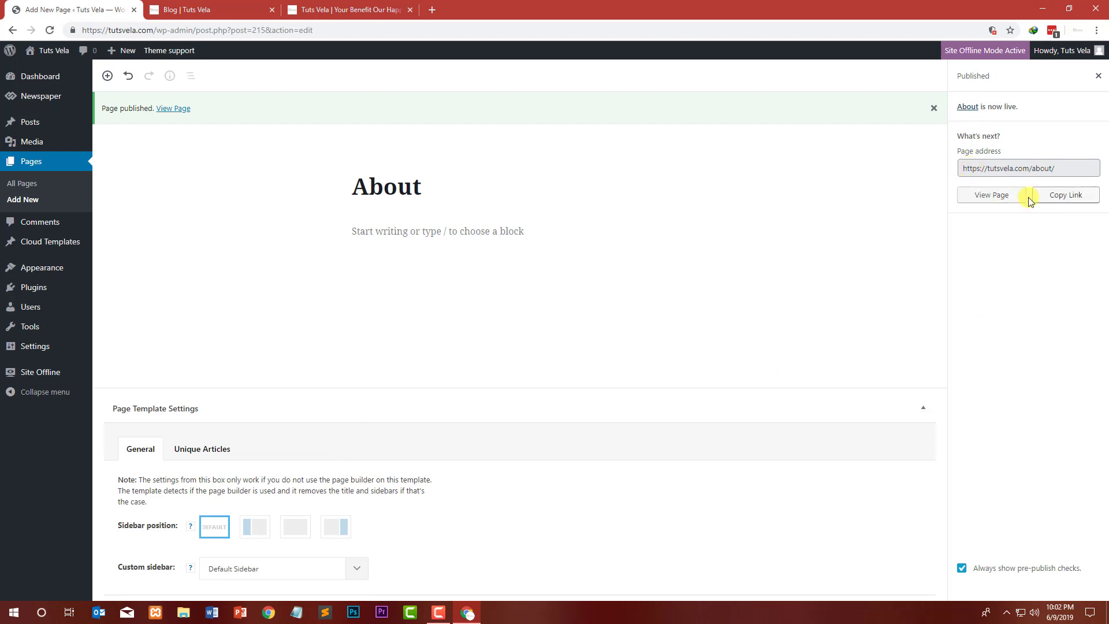
click(1099, 76)
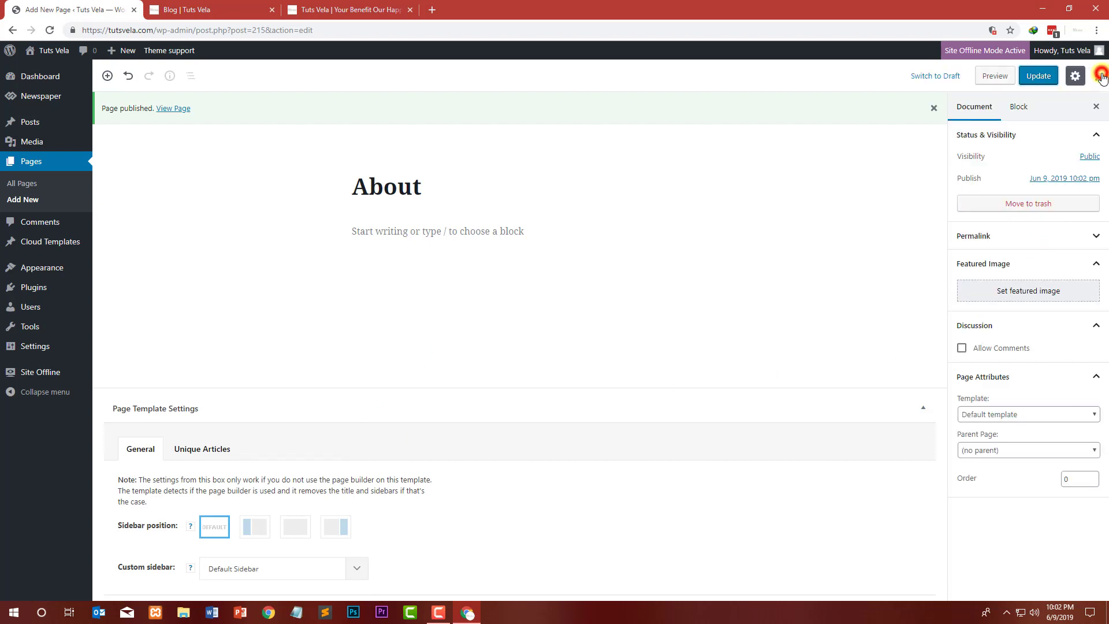
click(1045, 414)
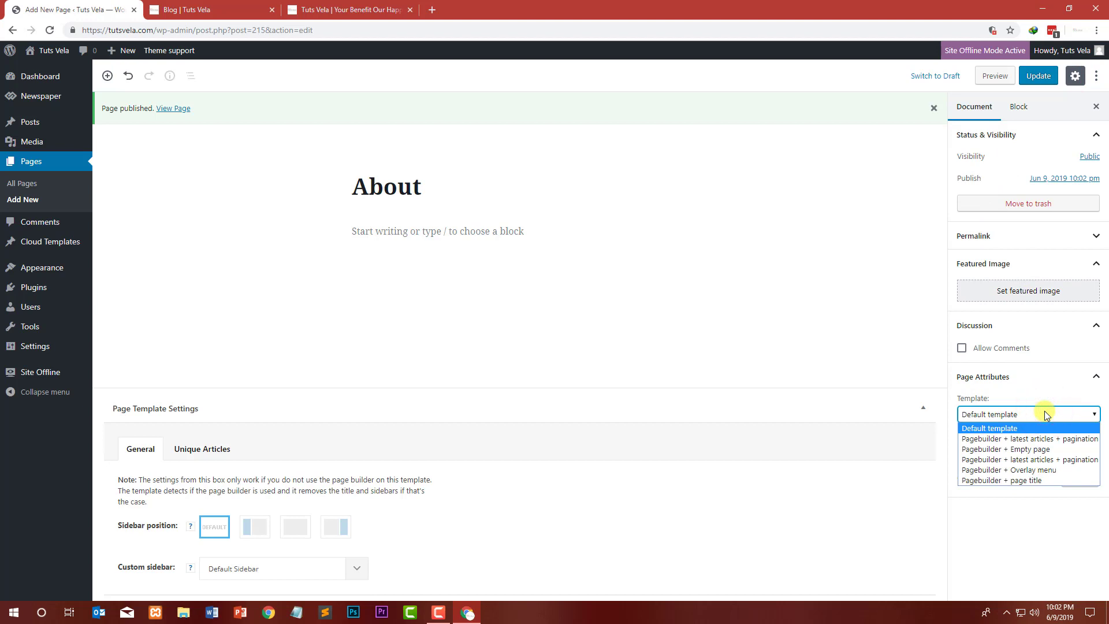
click(1044, 414)
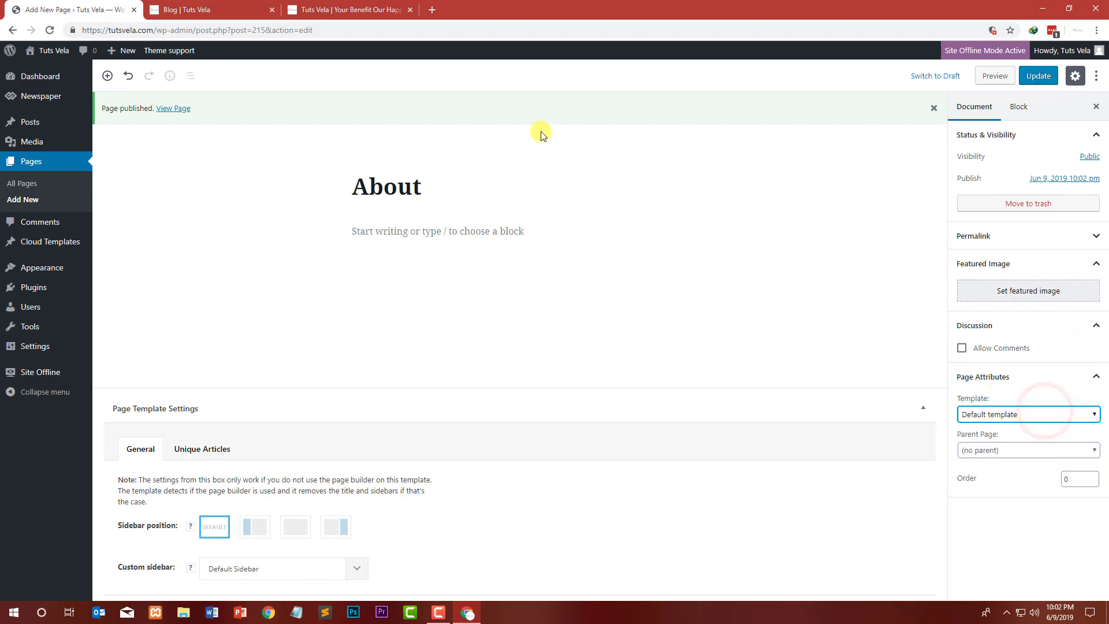
Step: Create a new page titled Contact and publish it
click(28, 204)
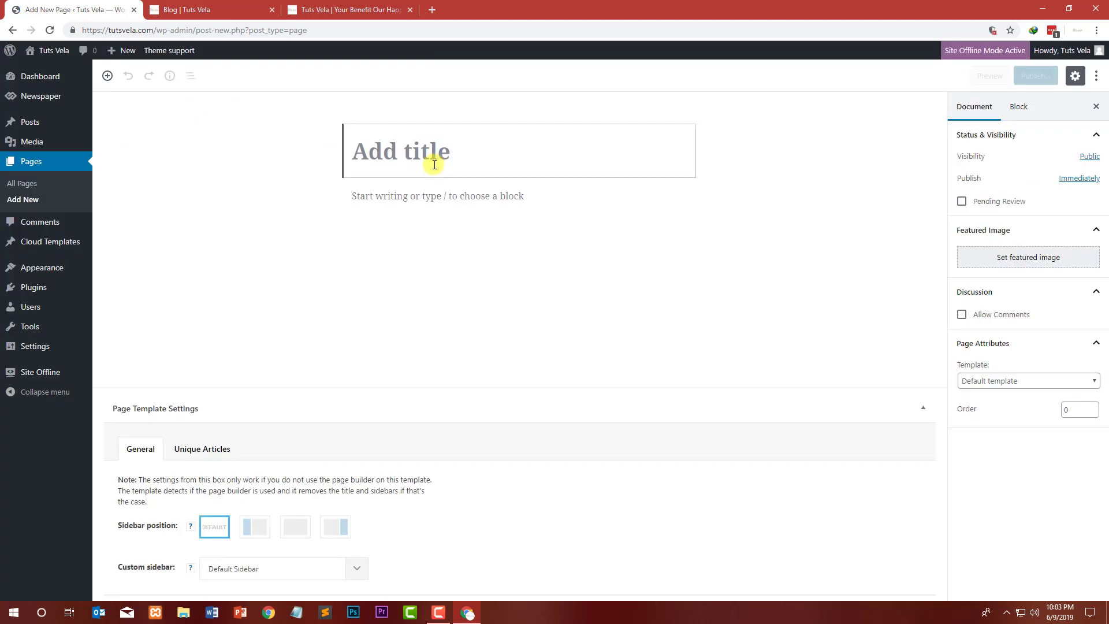
text(Contact)
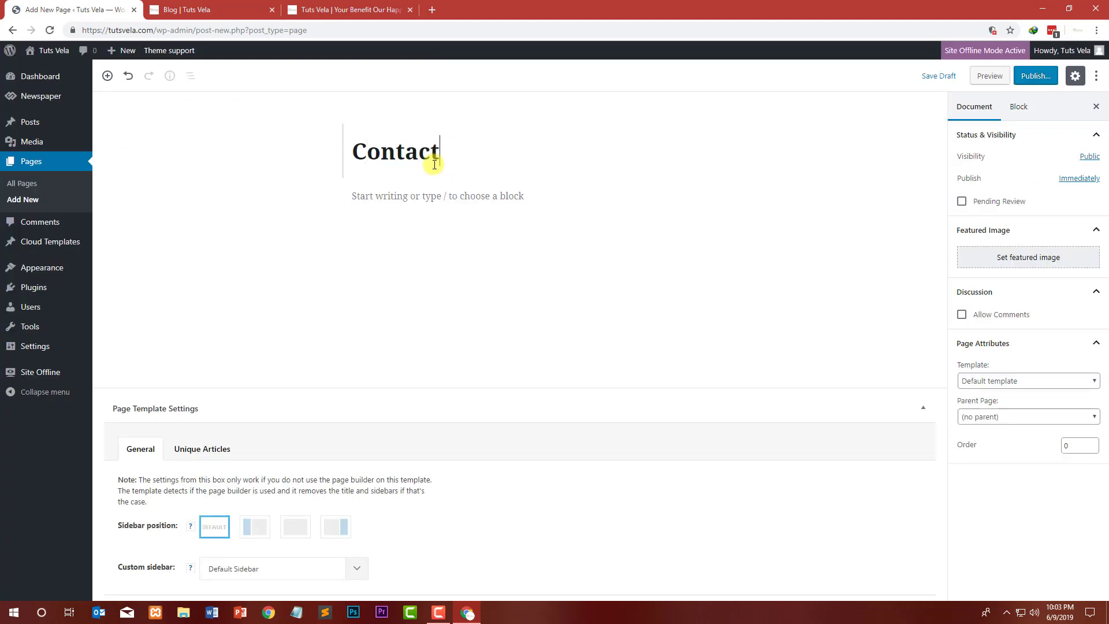
click(1035, 76)
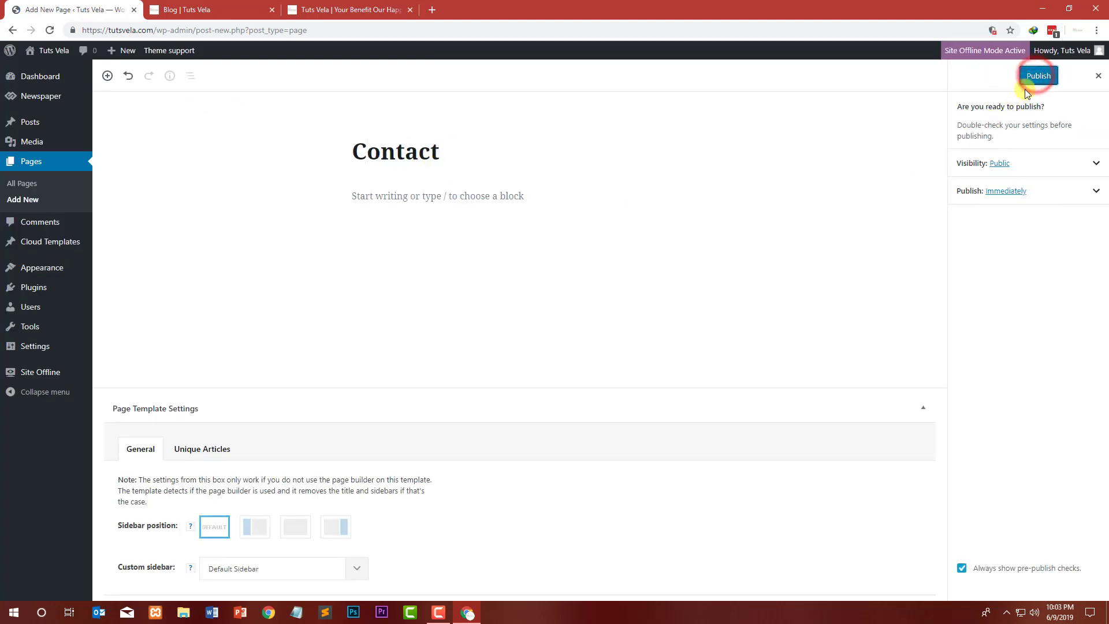
click(1020, 77)
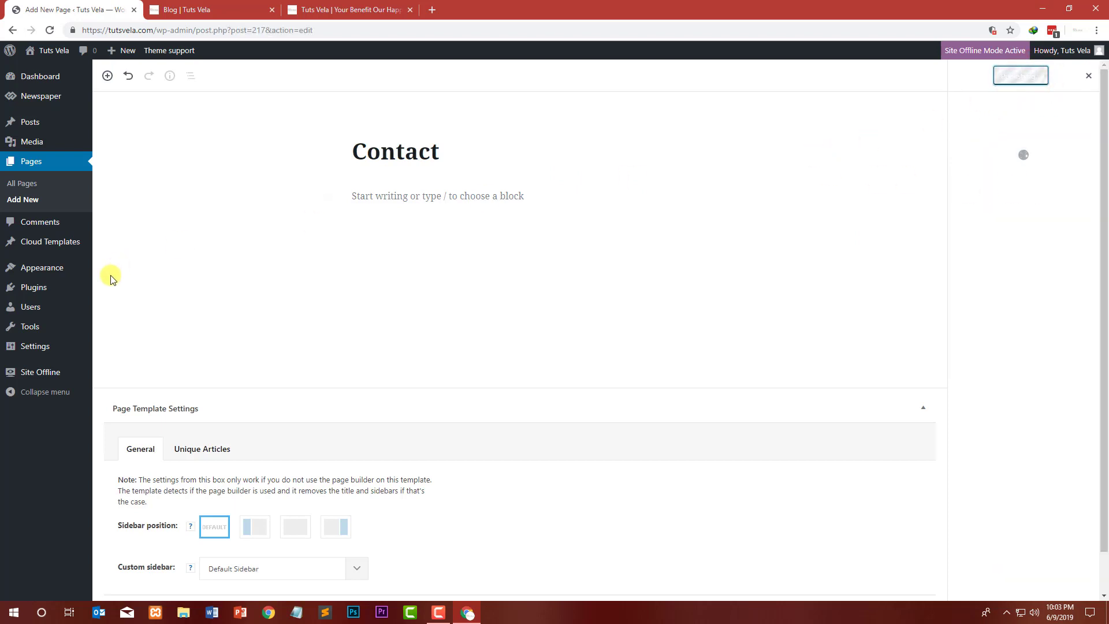
Step: Search the plugin directory for contact form, then install and activate Contact Form 7
mouse_move(23, 291)
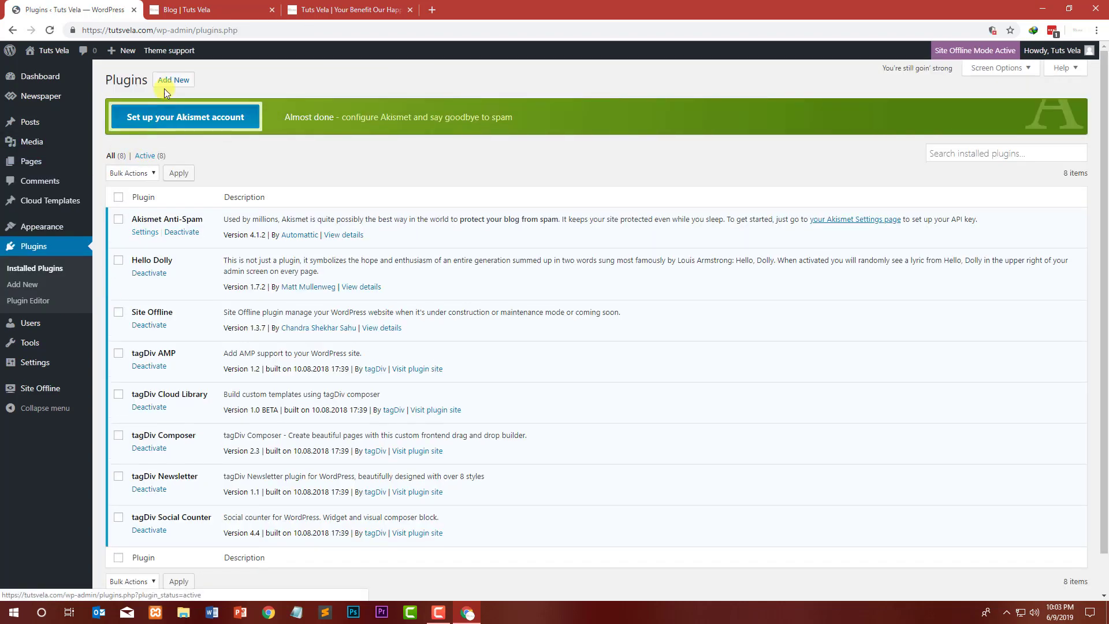
click(167, 82)
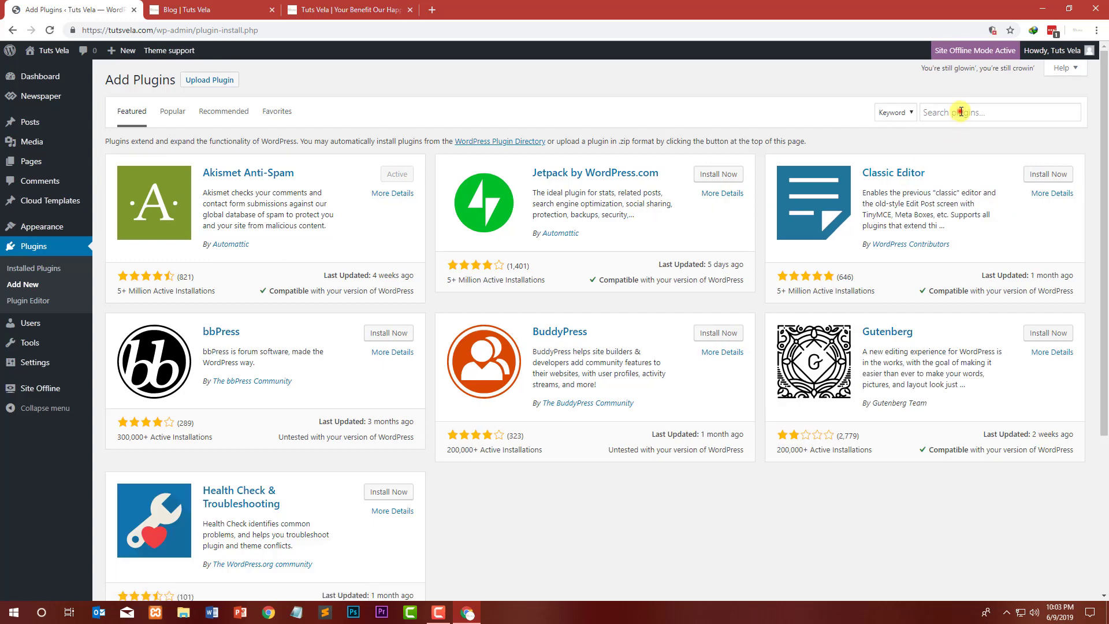
click(960, 112)
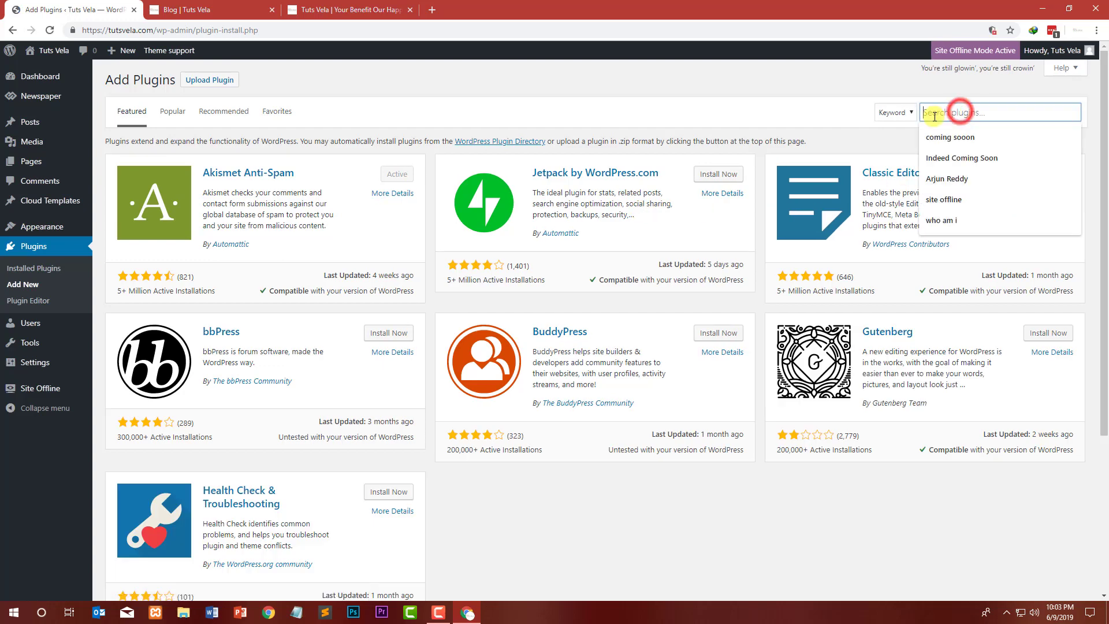
text(contact form)
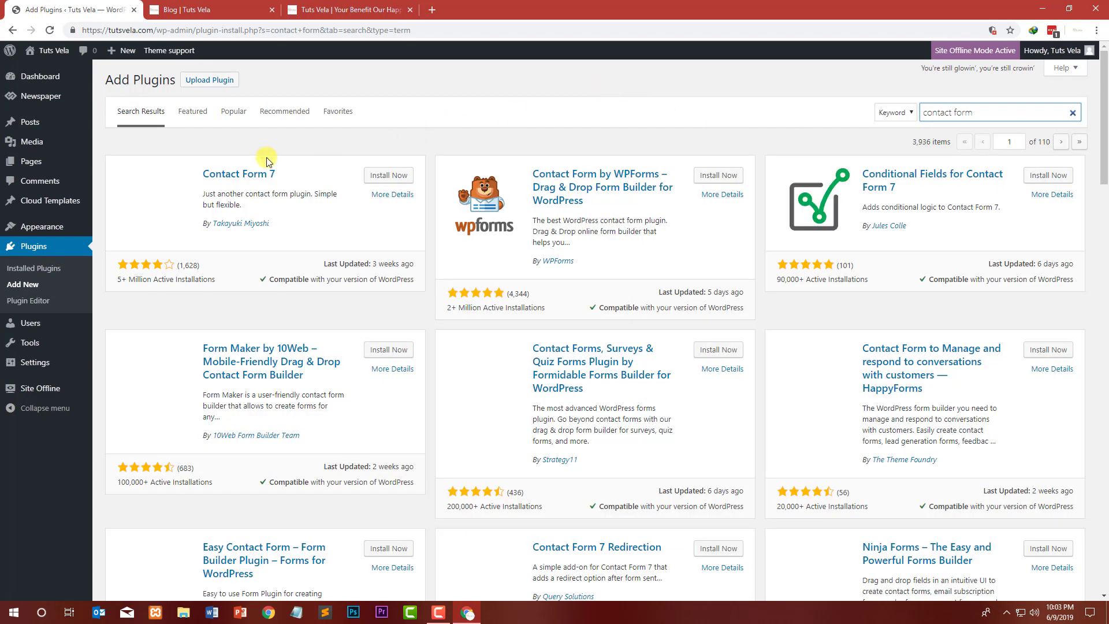
click(392, 180)
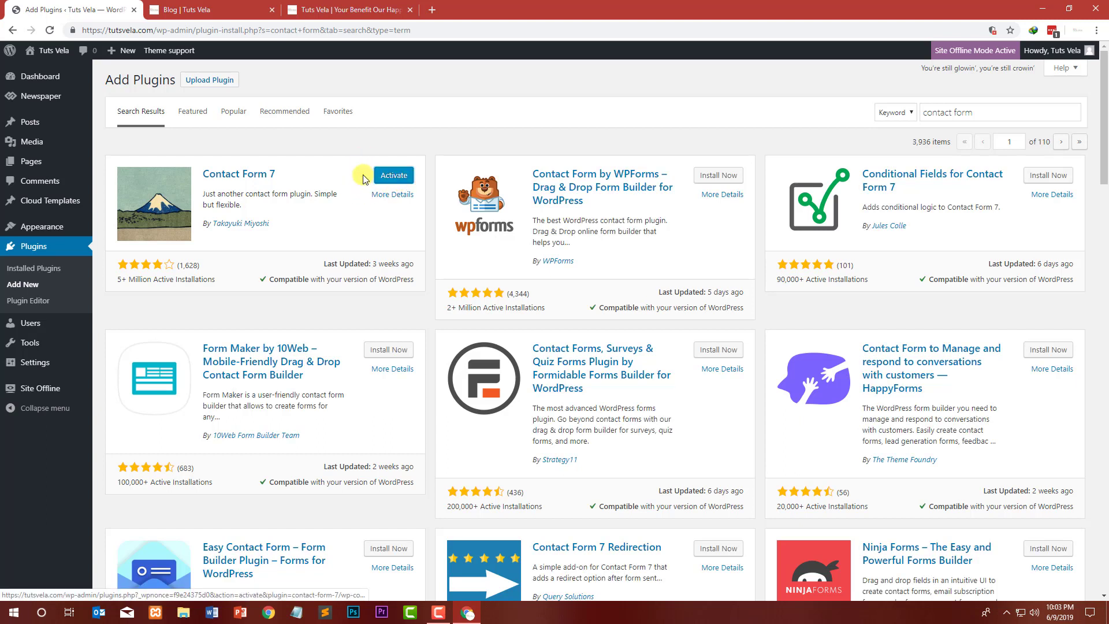
click(384, 175)
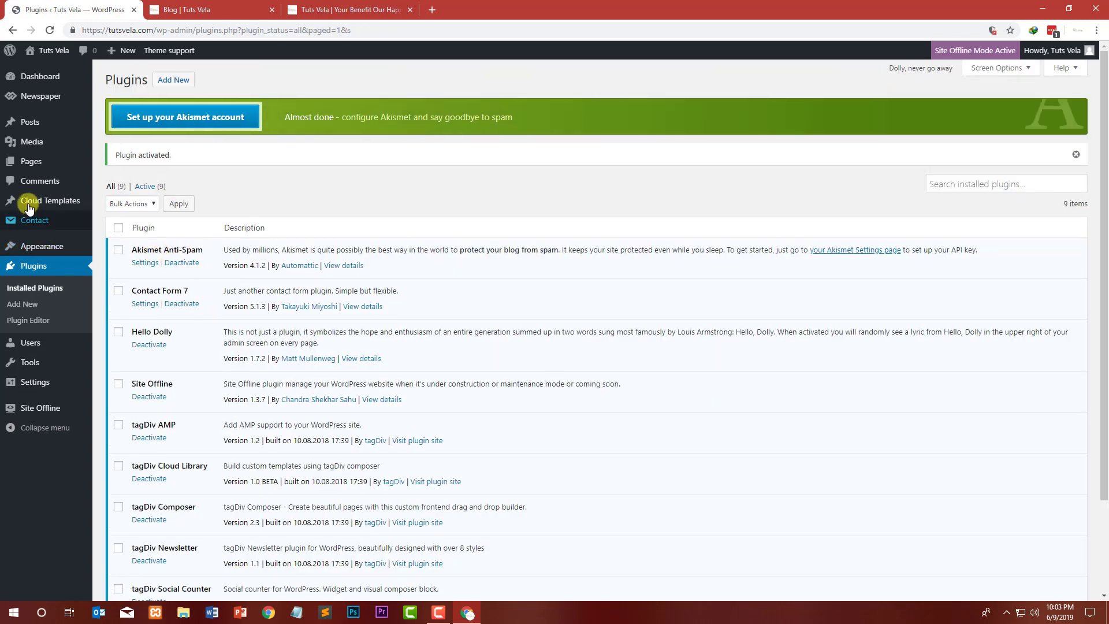
Step: Copy the shortcode of Contact form 1 from the Contact Forms list and open that form for editing
click(31, 218)
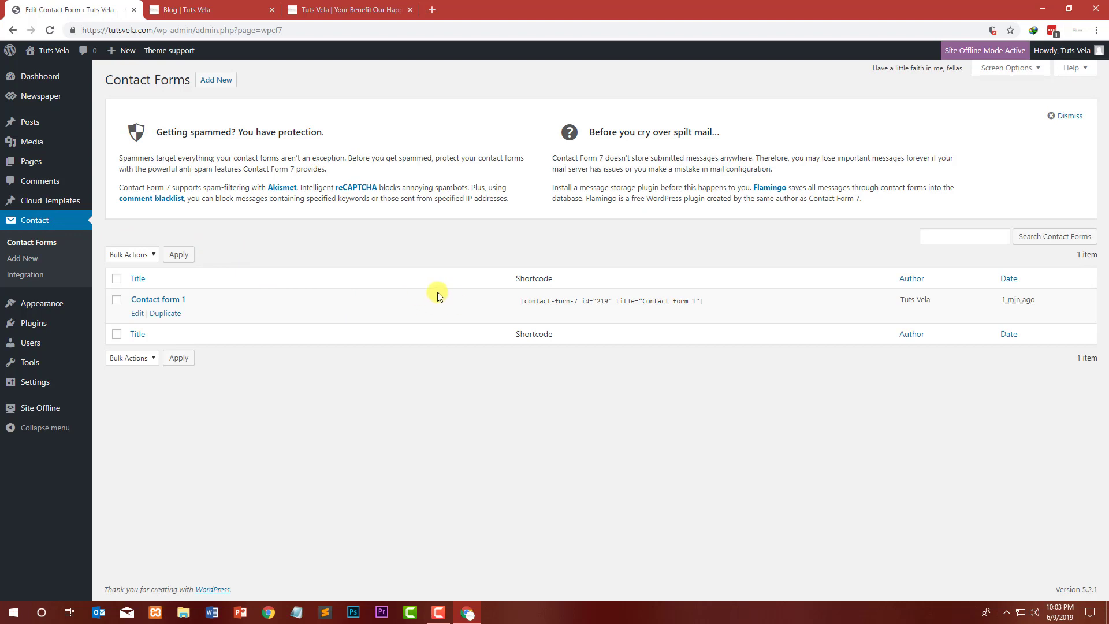
click(619, 303)
right_click(617, 304)
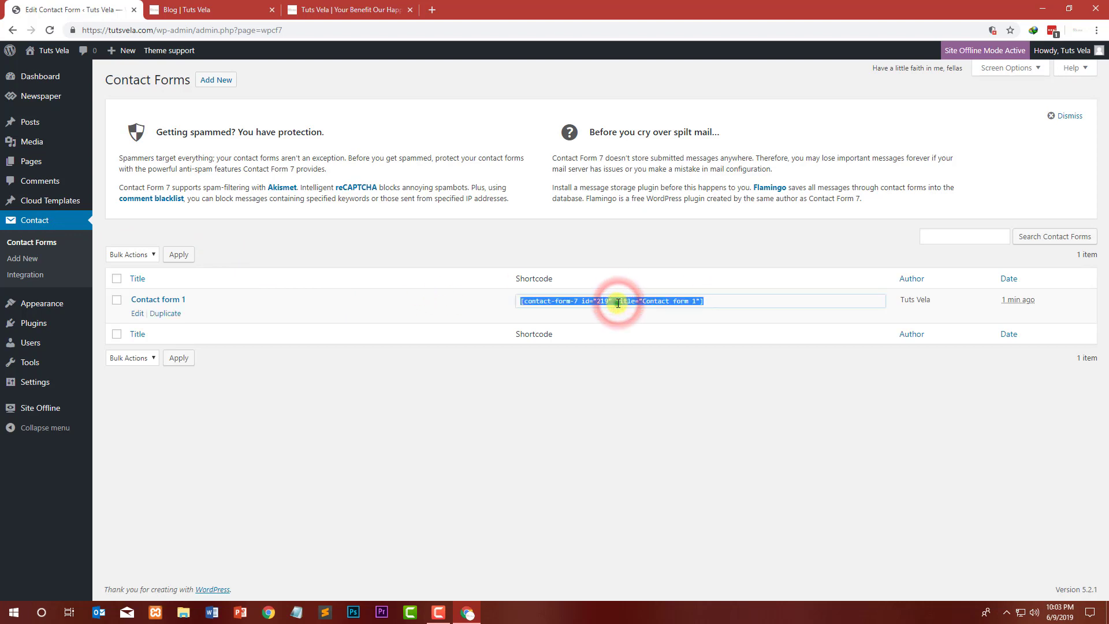
click(635, 313)
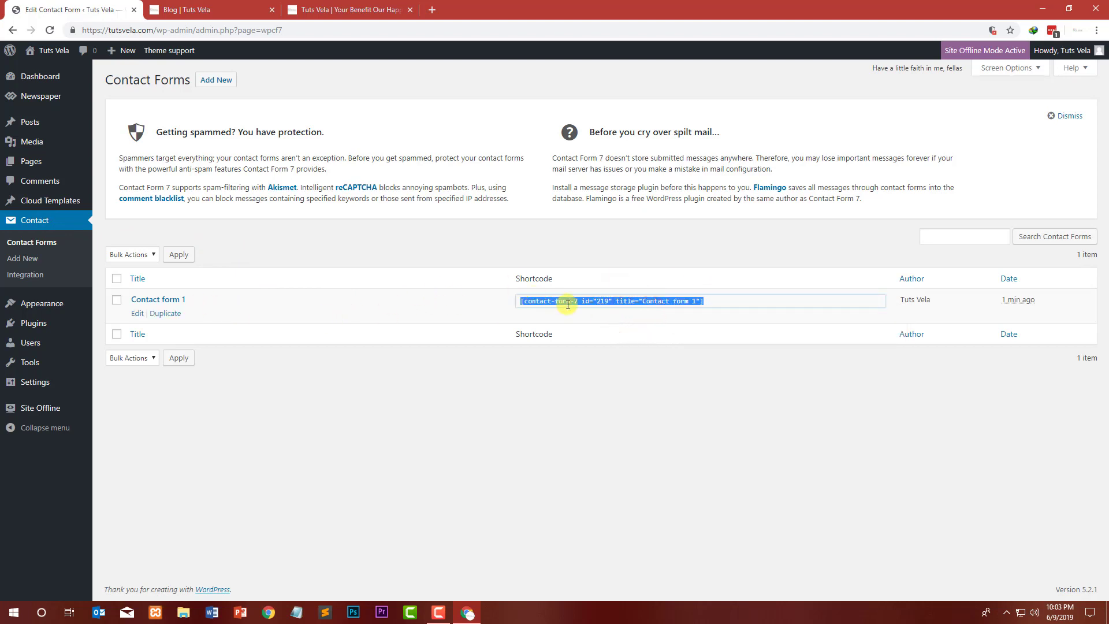
right_click(550, 303)
click(570, 306)
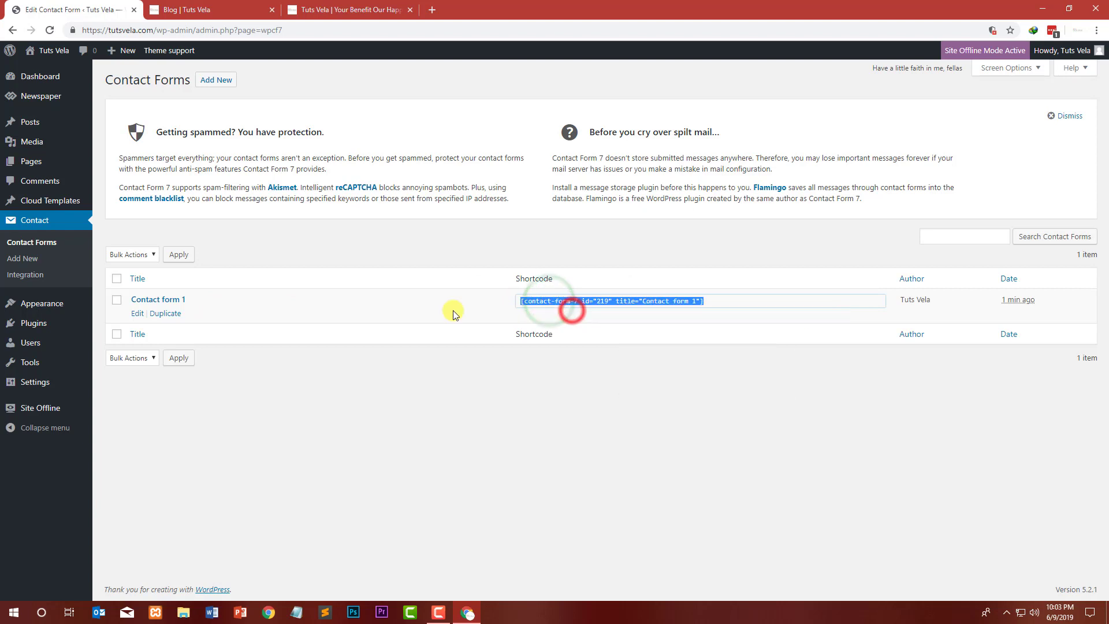
click(138, 314)
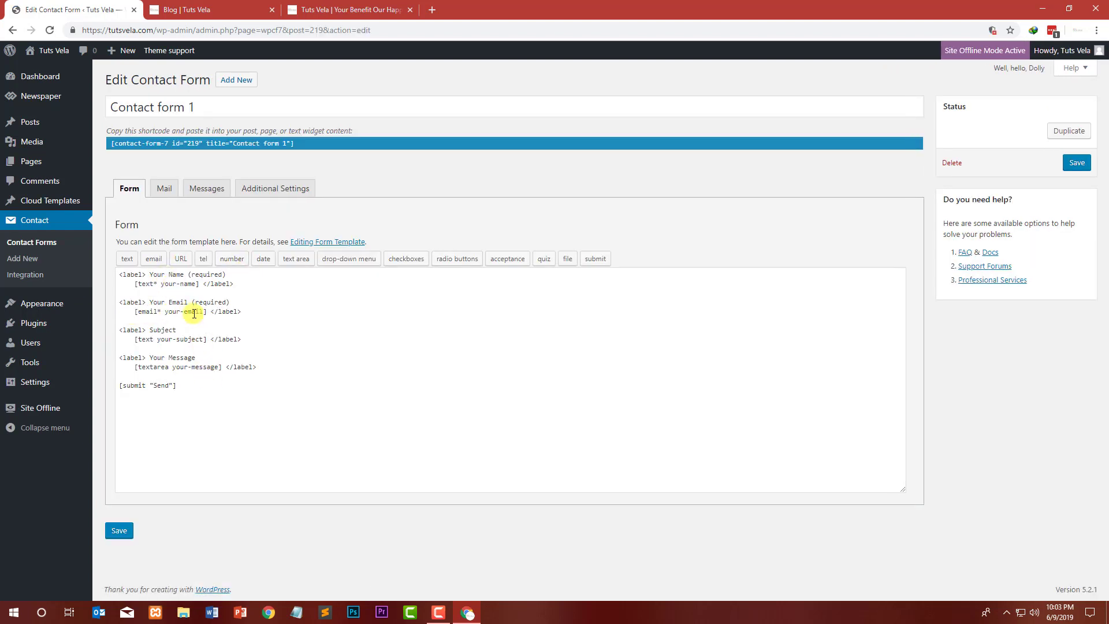
Step: Review the contact form's Messages, Additional Settings and Mail panels and their fields
click(212, 187)
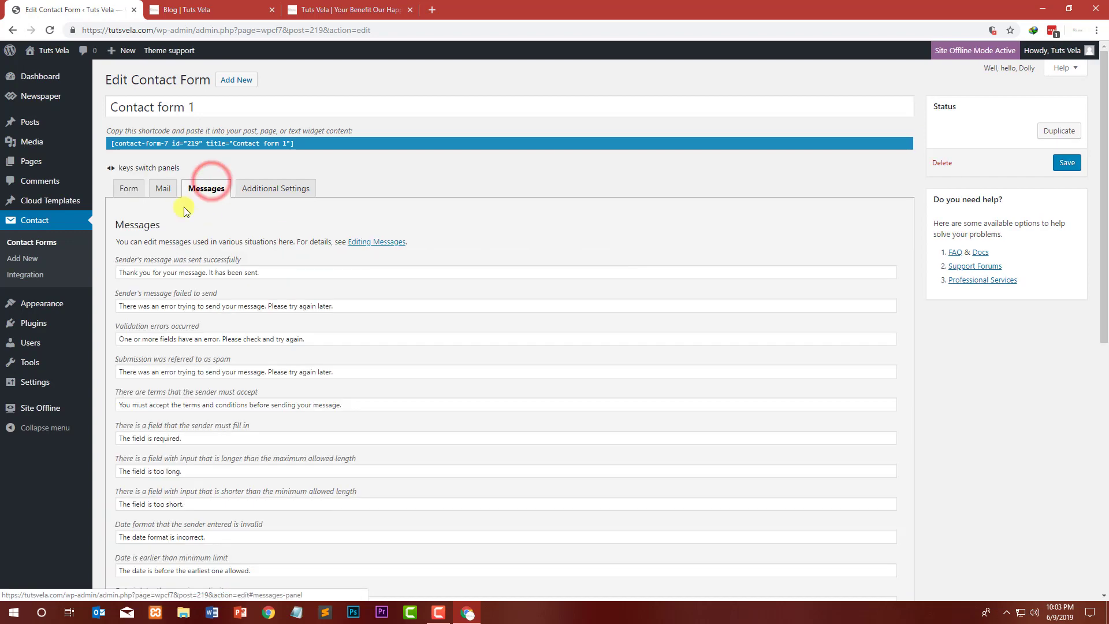
click(279, 200)
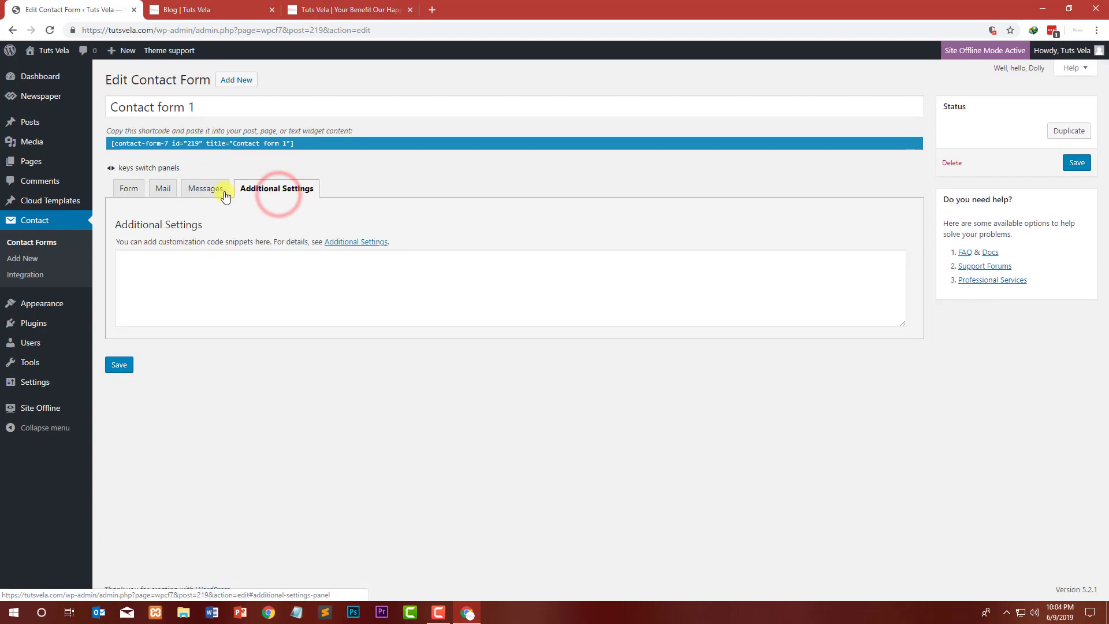
click(202, 189)
click(166, 190)
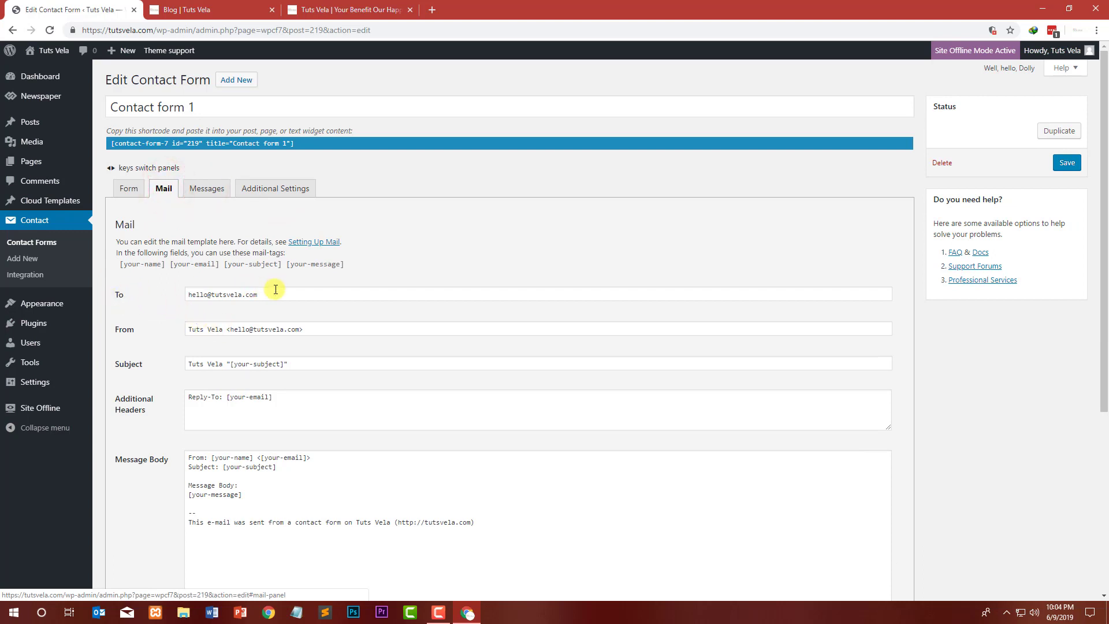
drag(275, 290, 185, 295)
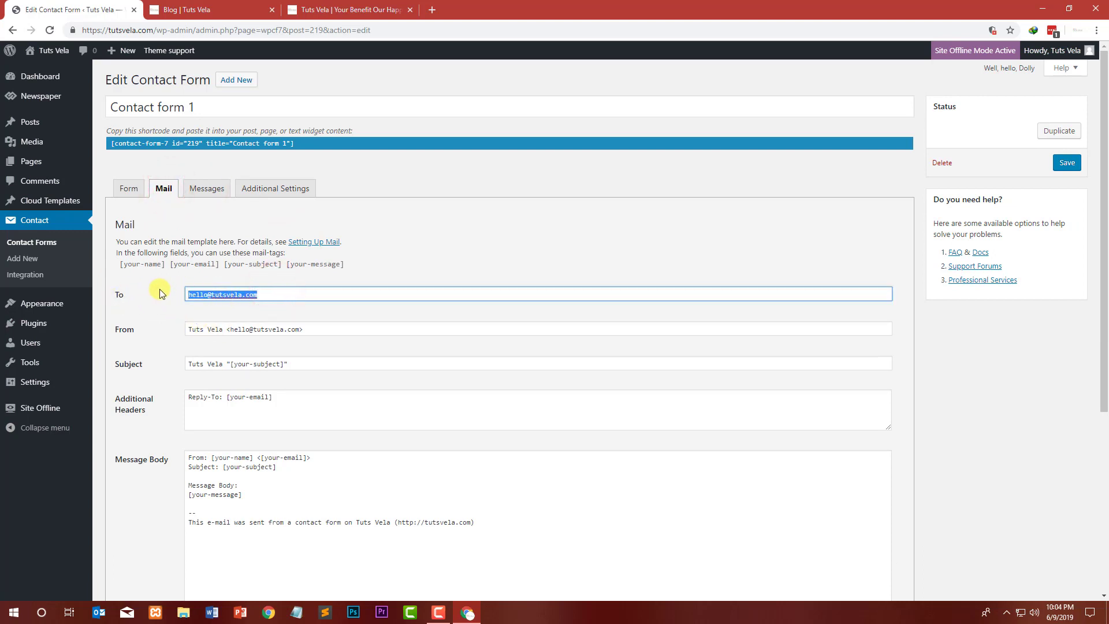
click(329, 321)
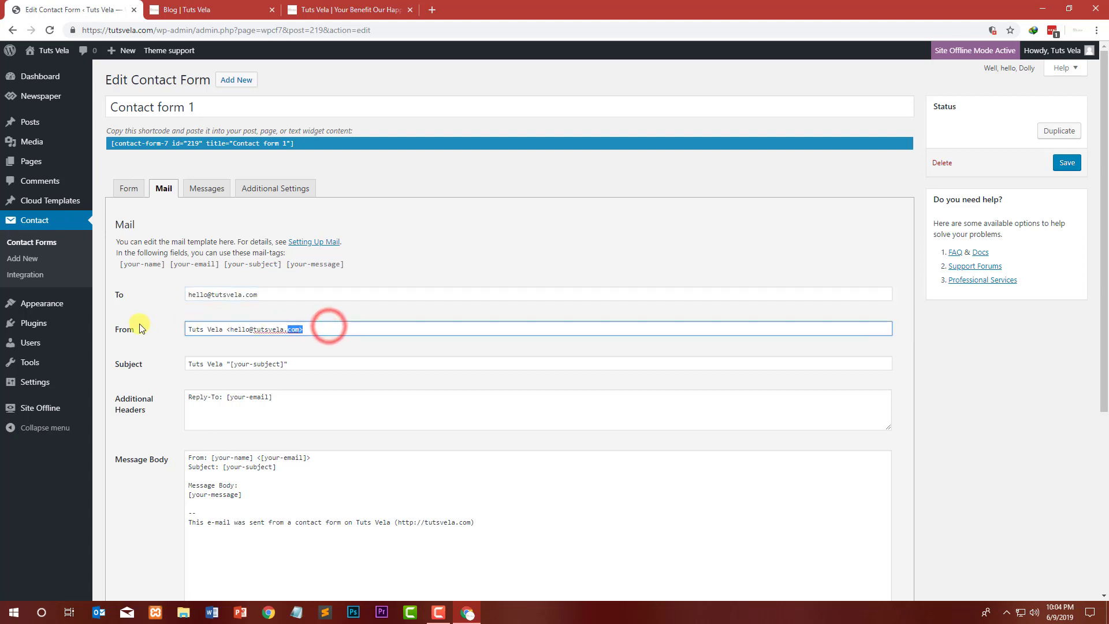
drag(329, 322, 165, 334)
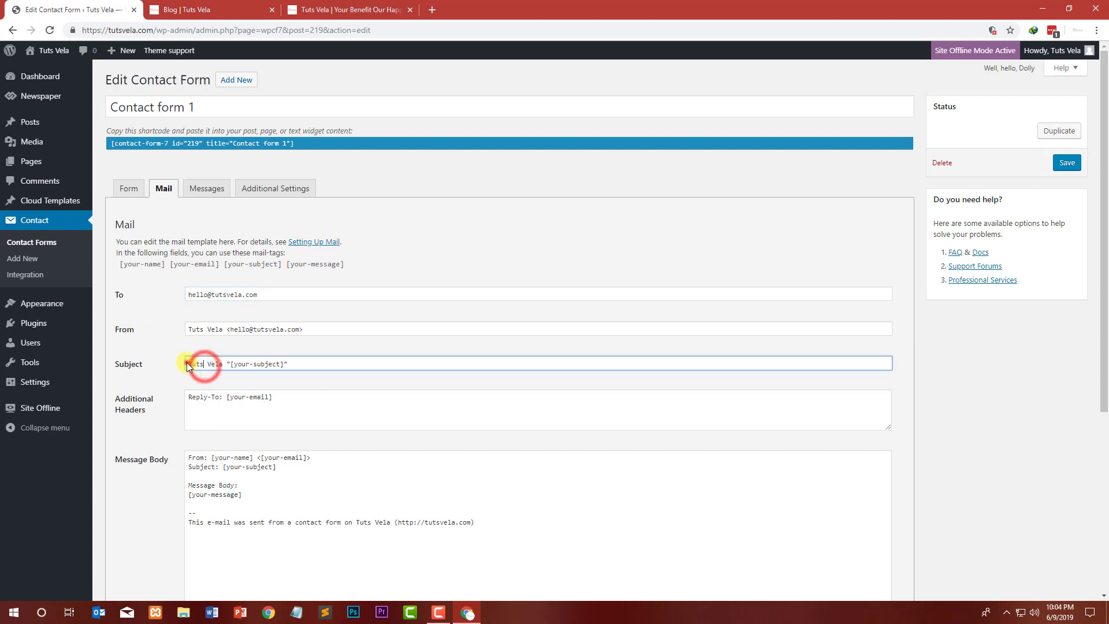
drag(281, 403, 181, 404)
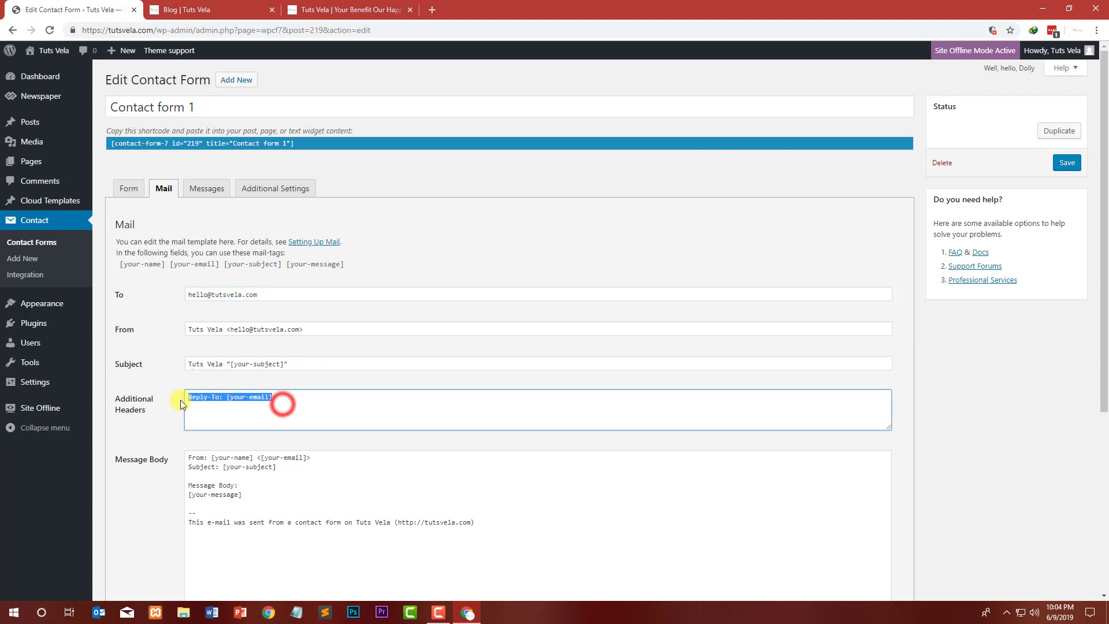
click(240, 399)
scroll(225, 359, down, 2)
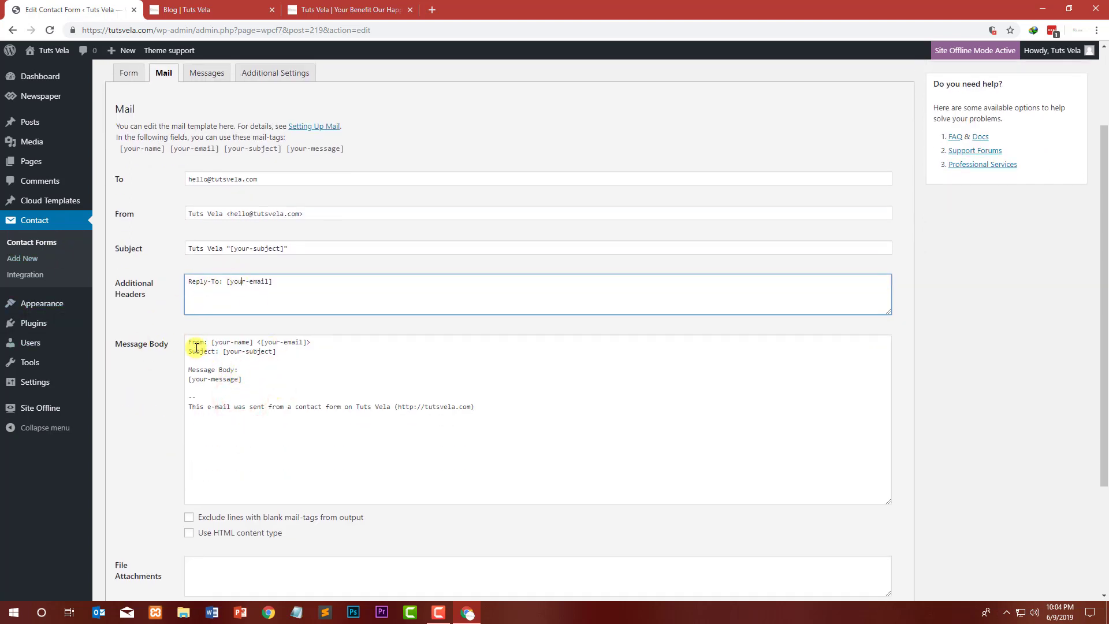
scroll(148, 412, down, 3)
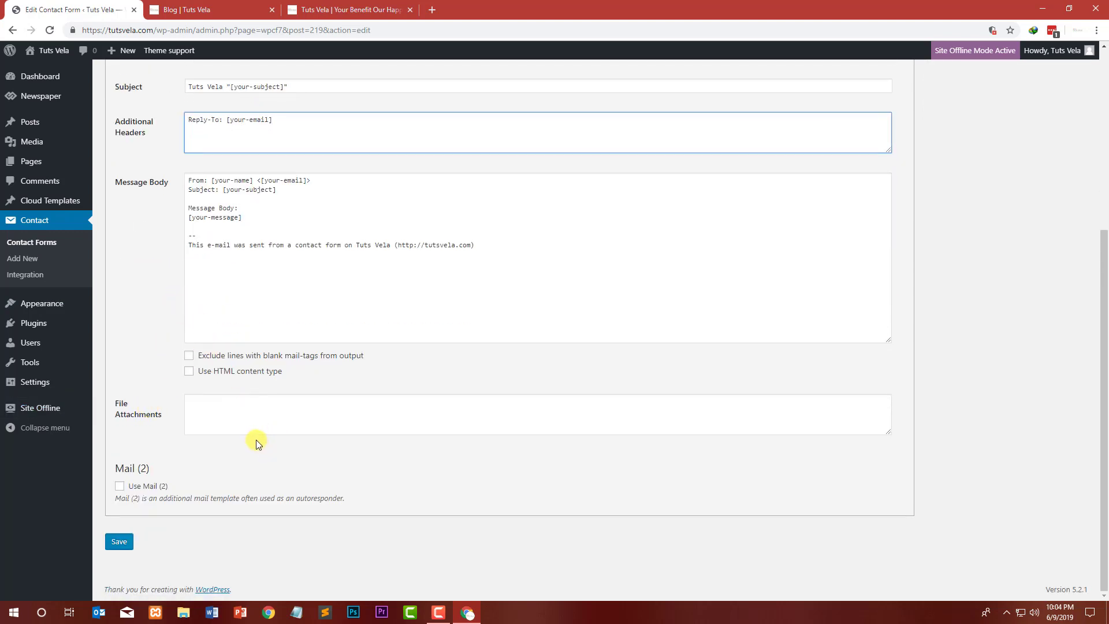
click(120, 486)
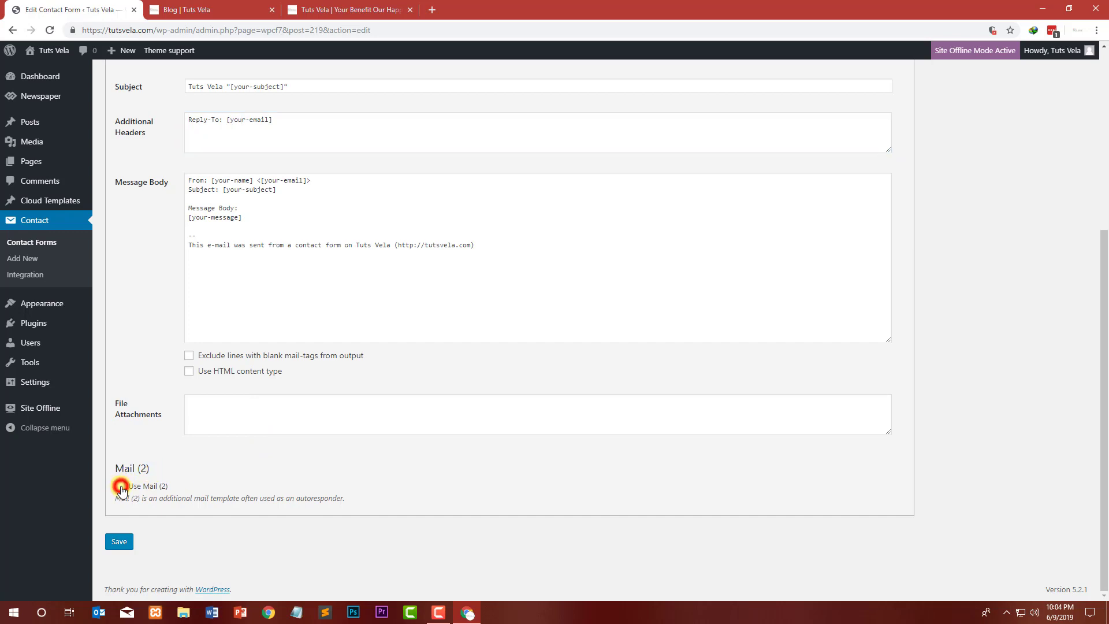
scroll(256, 459, down, 4)
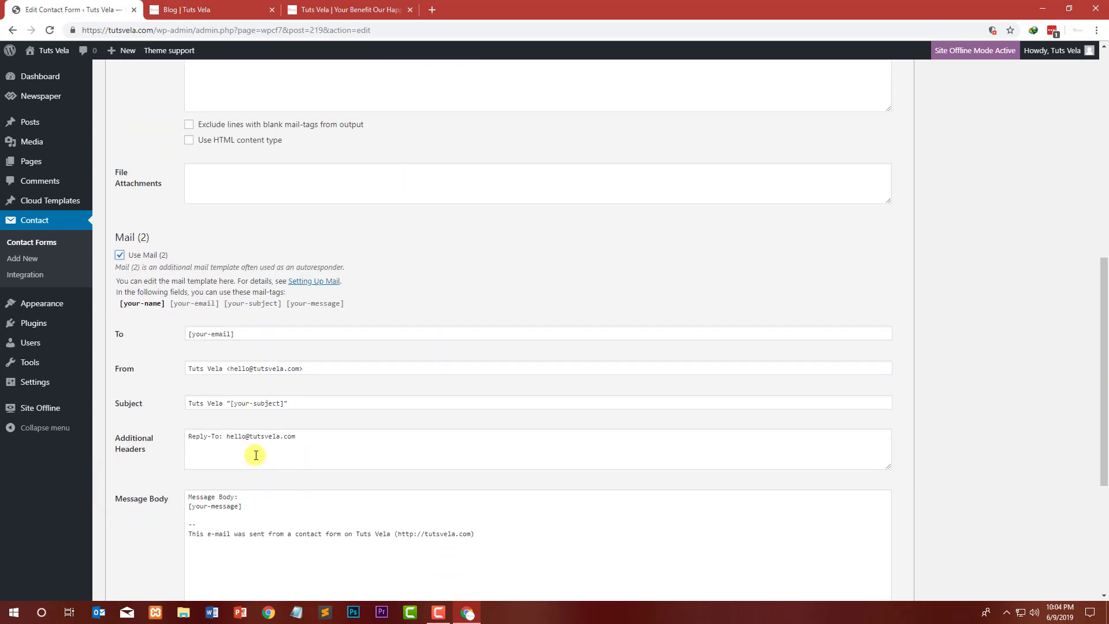
scroll(192, 421, down, 1)
drag(121, 180, 168, 186)
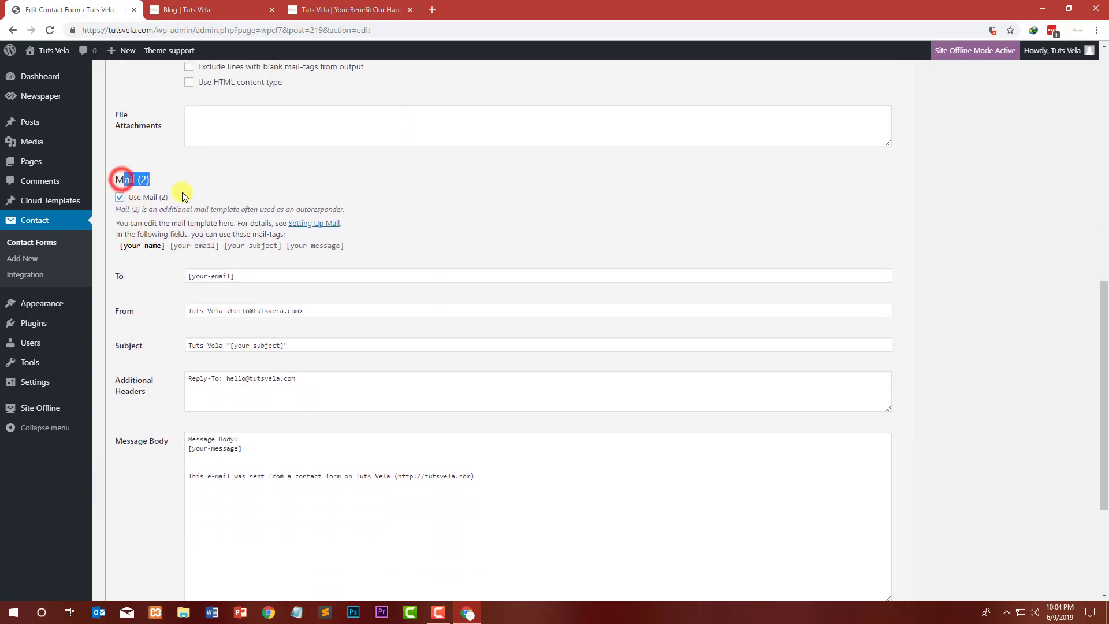
click(184, 193)
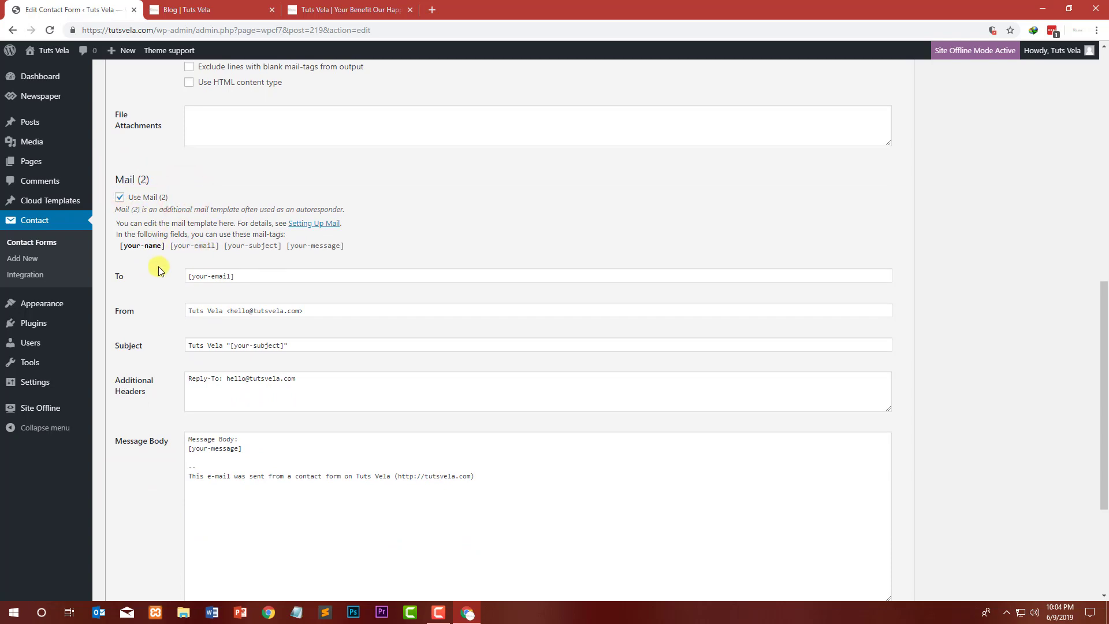
scroll(196, 398, down, 4)
scroll(184, 393, up, 1)
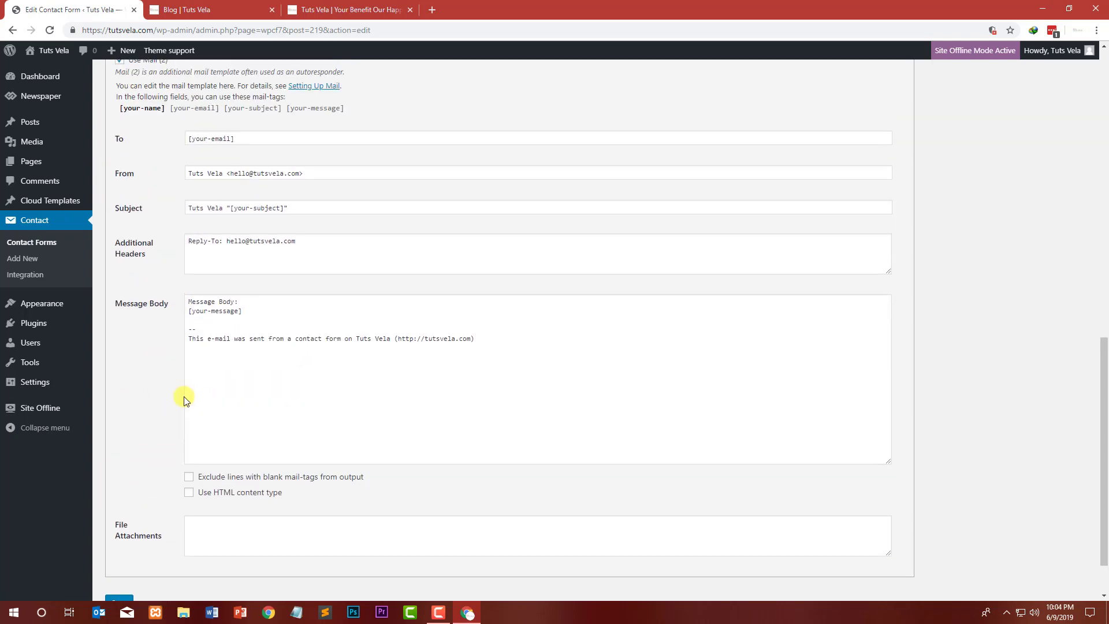
scroll(185, 397, down, 1)
scroll(296, 507, up, 1)
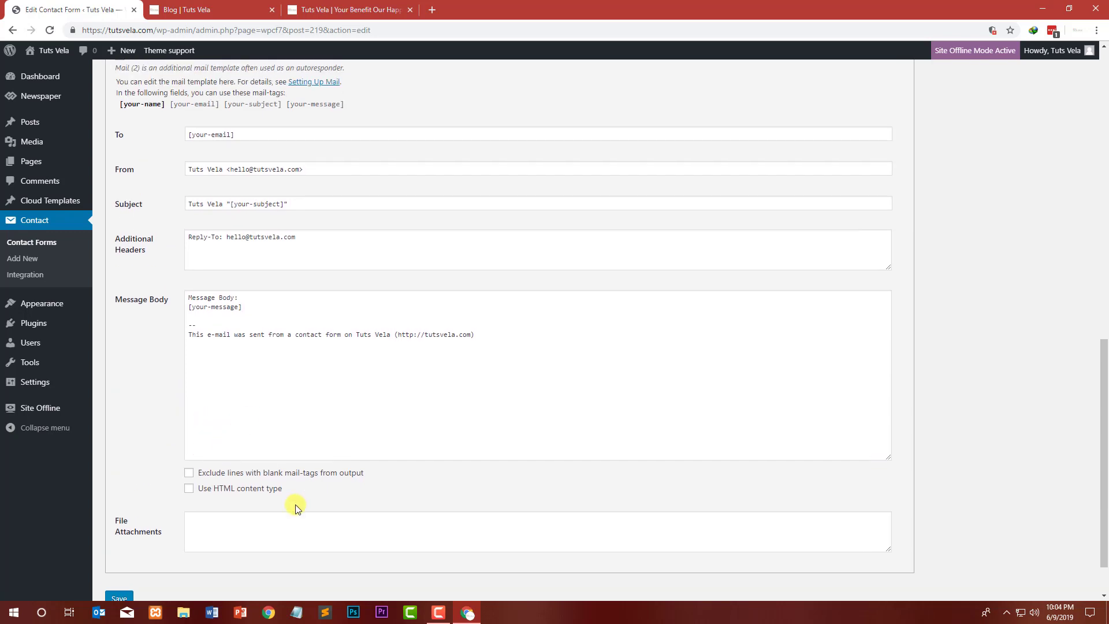
scroll(207, 343, up, 2)
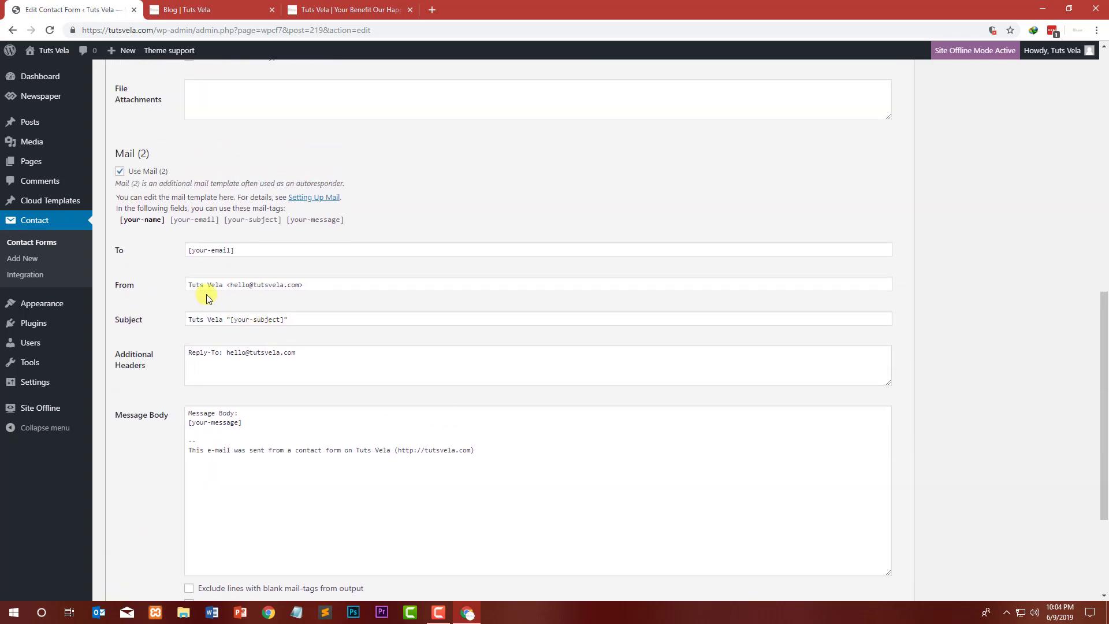
click(120, 171)
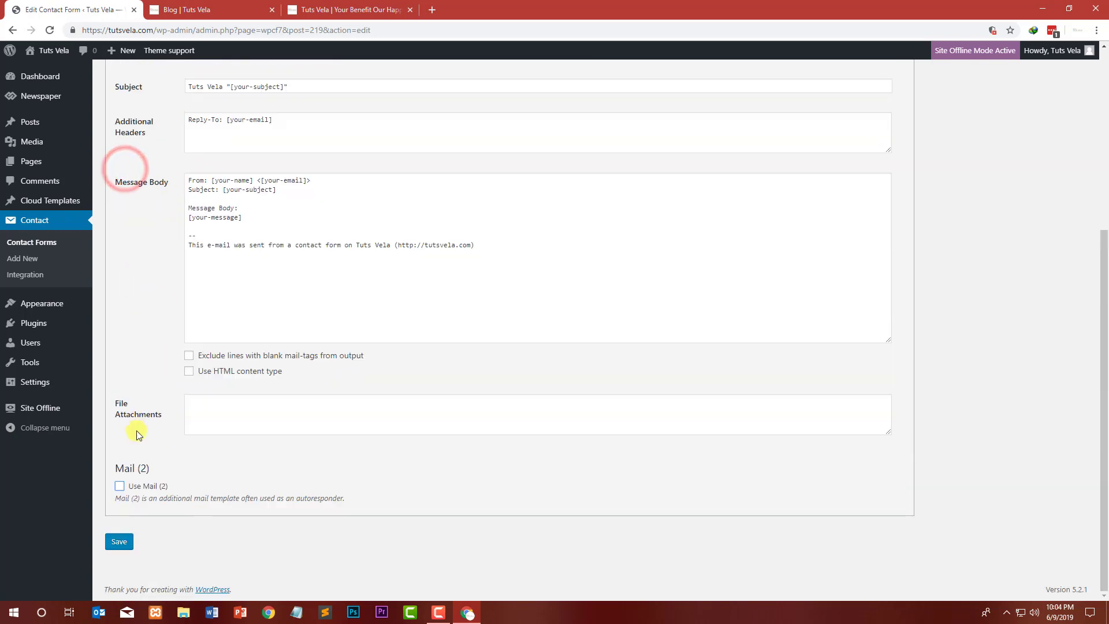
Step: Save the contact form
scroll(277, 371, up, 1)
scroll(127, 494, down, 1)
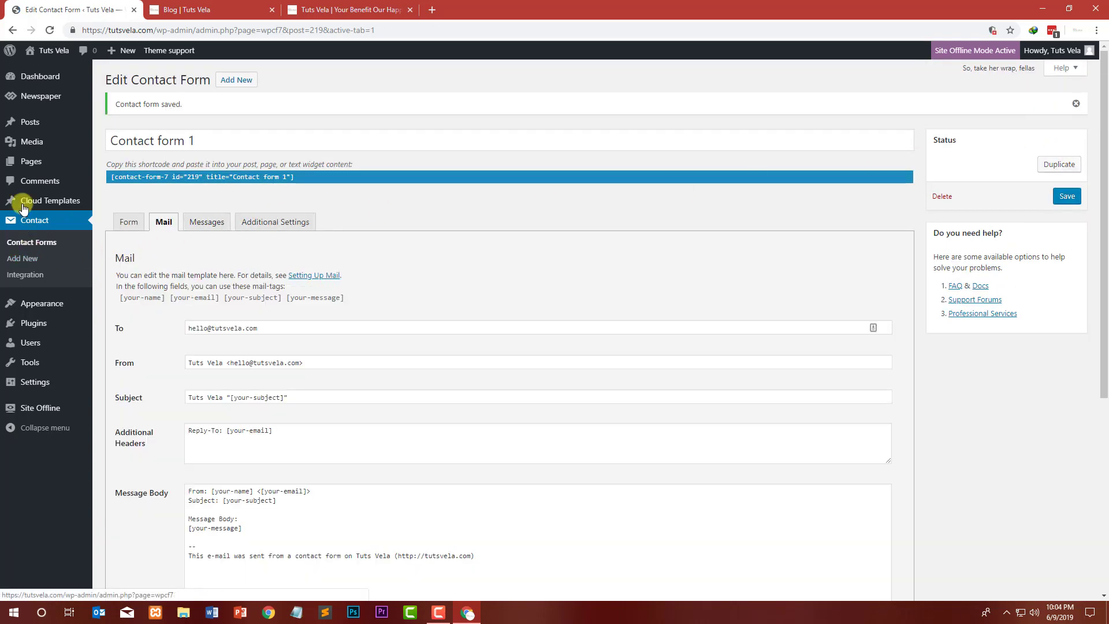
Step: Open the Contact page for editing and insert a Shortcode block containing the copied Contact form 1 shortcode
mouse_move(35, 161)
click(108, 164)
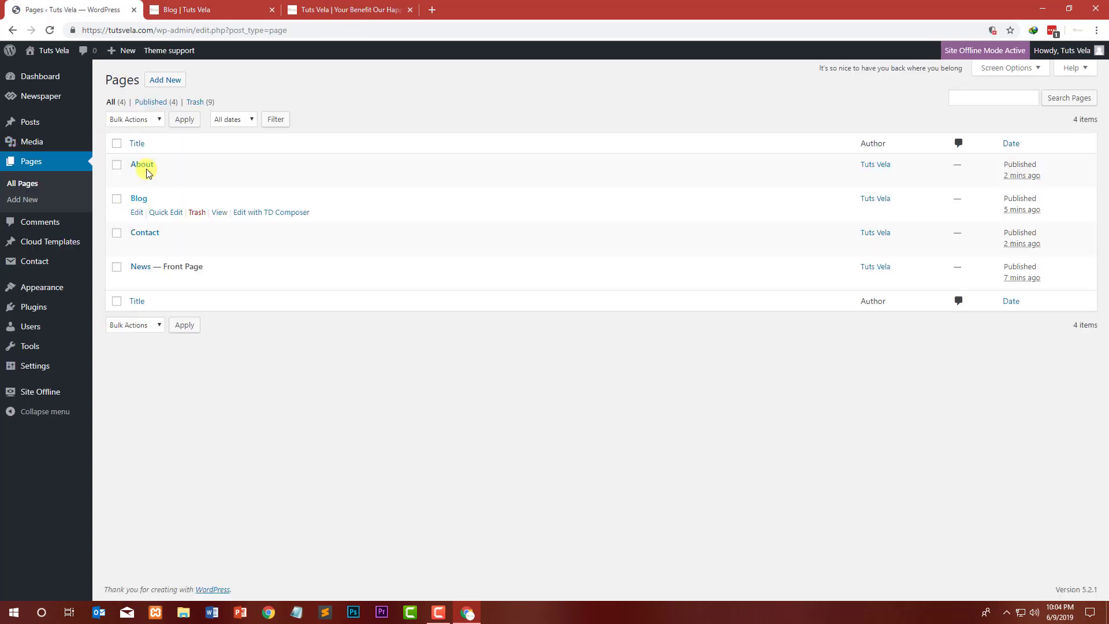
click(137, 247)
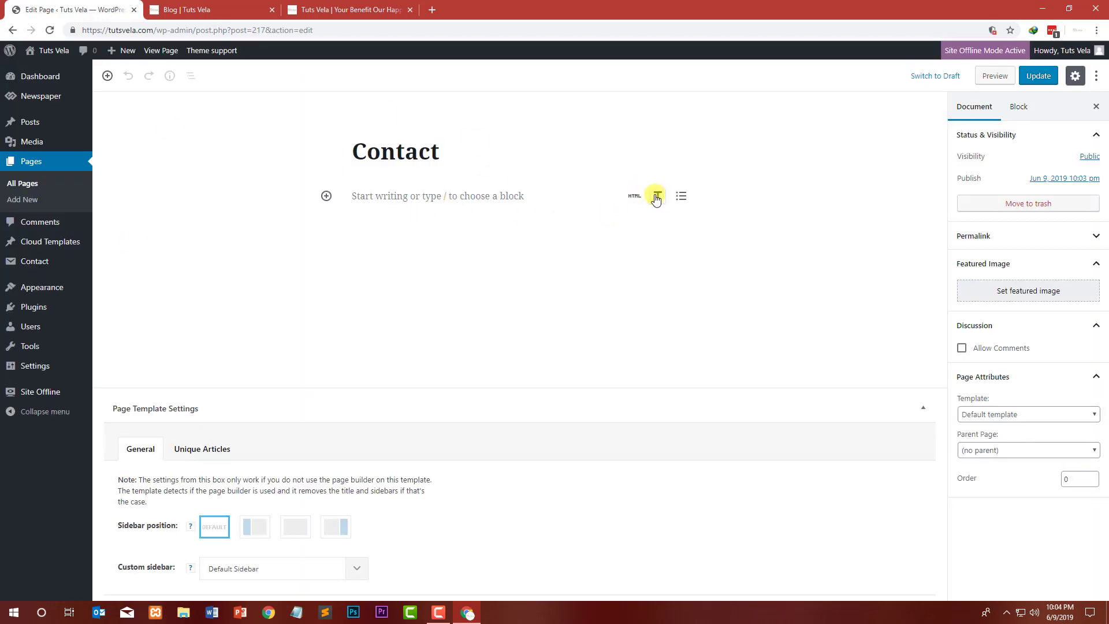
click(327, 196)
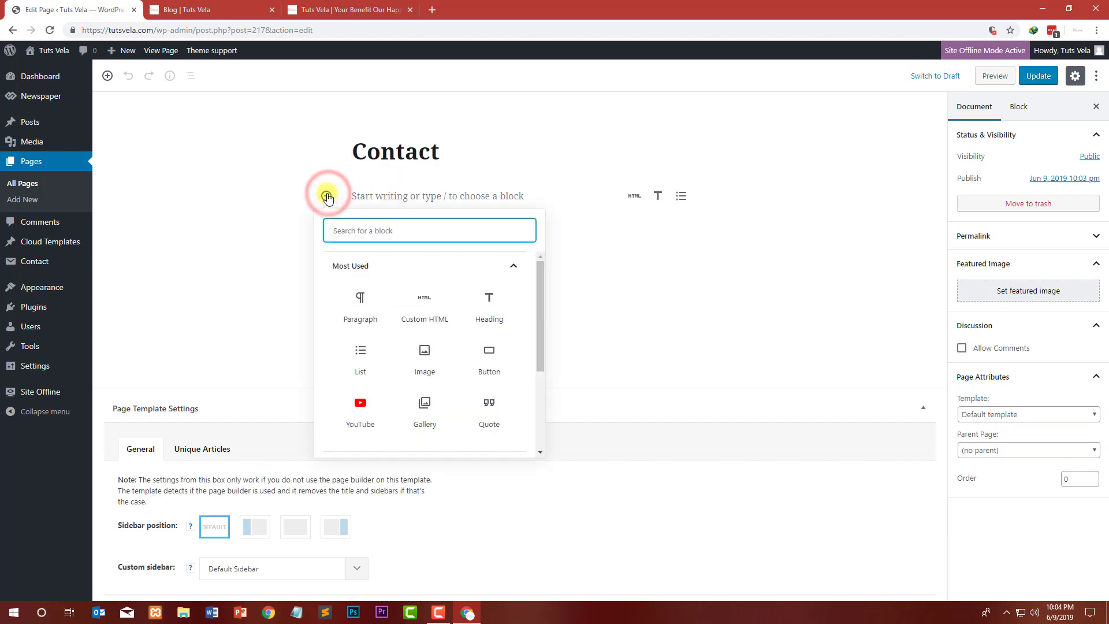
text(shor)
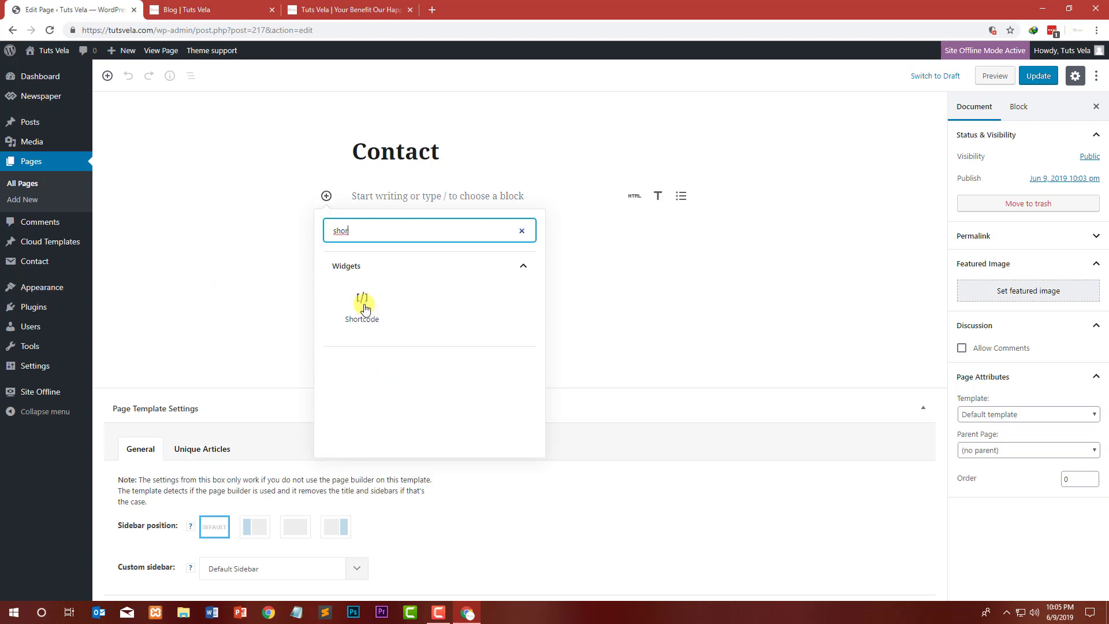
click(364, 308)
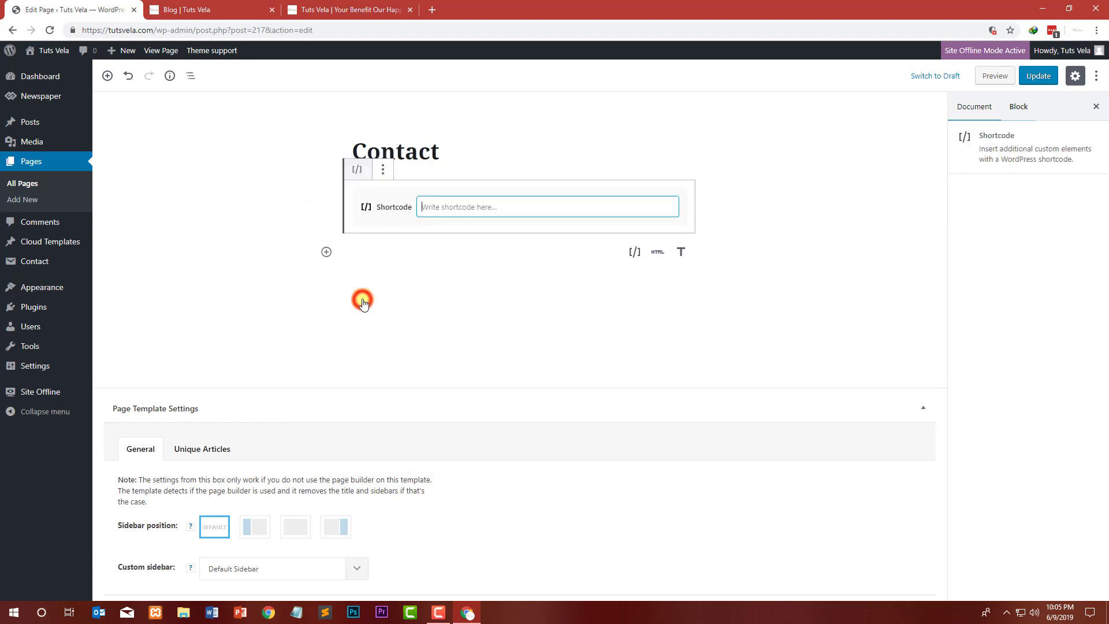
text([contact-form-7 id="219" title="Contact form 1"])
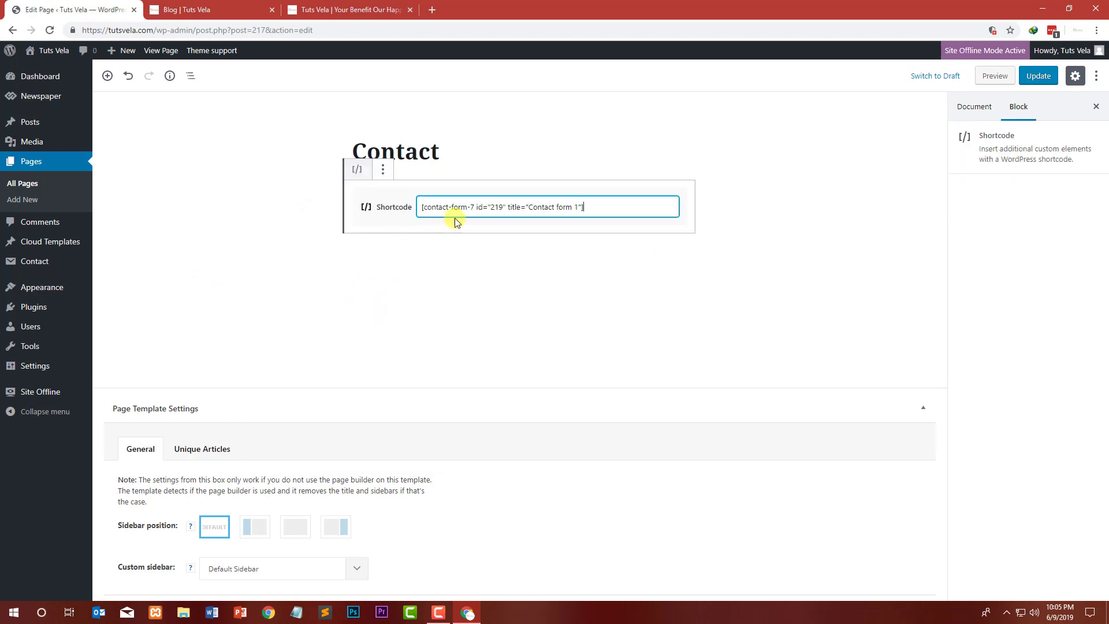
Step: Update the Contact page and open the published page in a new browser tab
click(629, 278)
click(1040, 75)
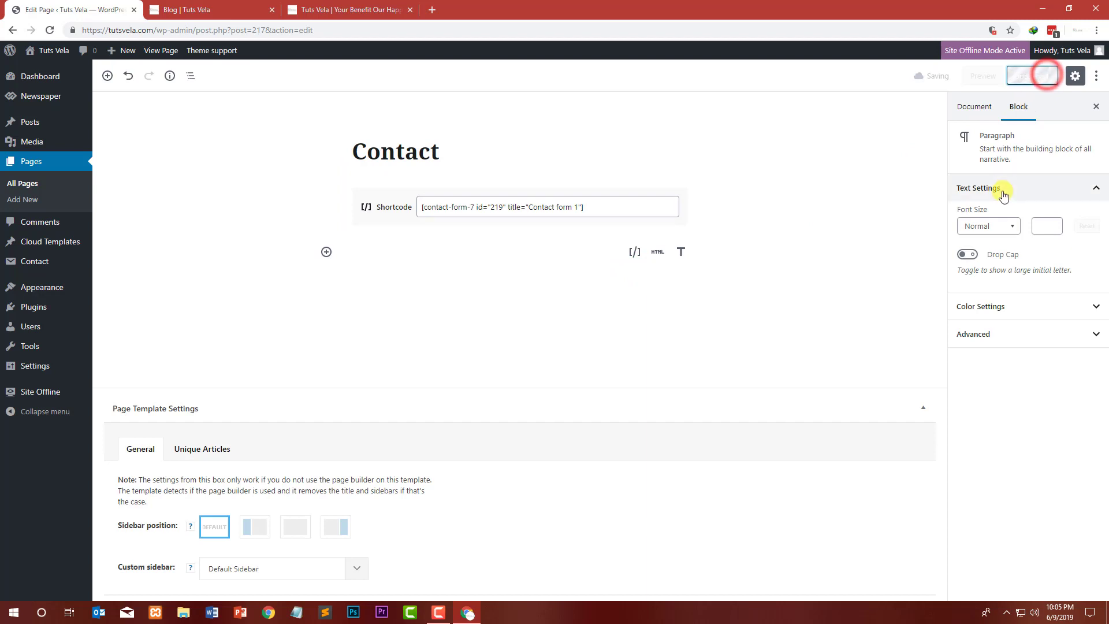
right_click(177, 111)
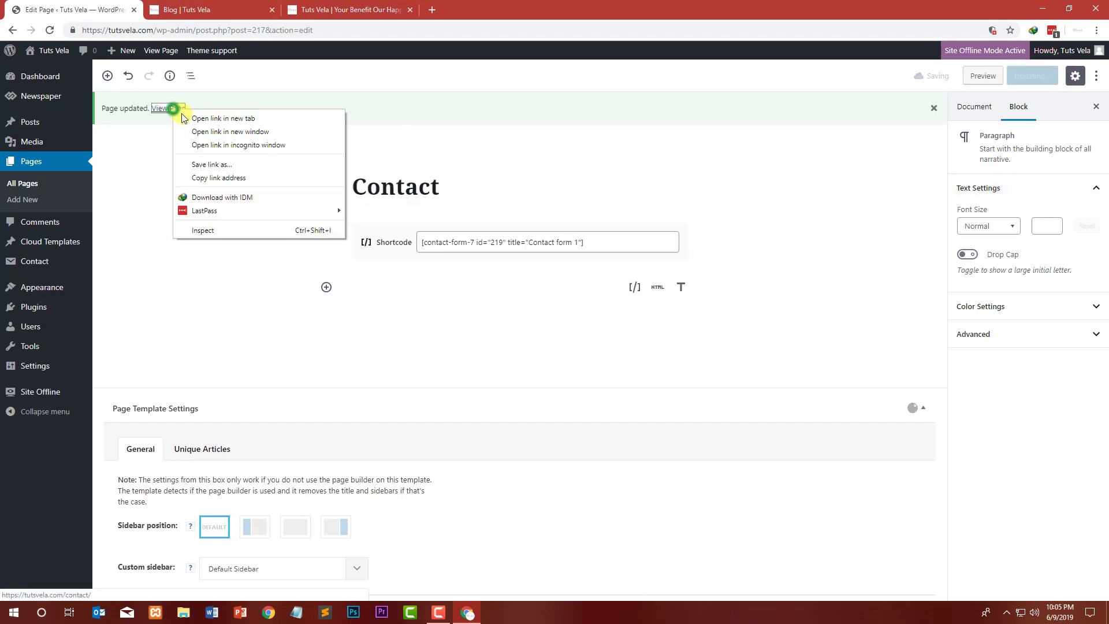
click(193, 117)
click(190, 9)
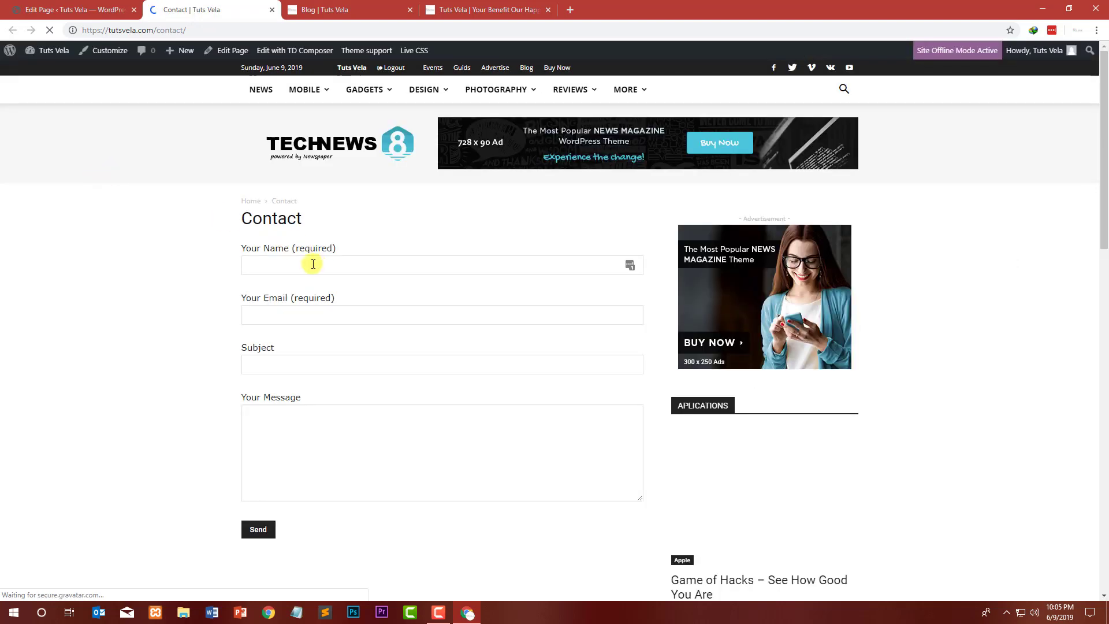
Step: Check the contact form fields on the live Contact page, then close that tab
drag(245, 245, 322, 248)
drag(322, 296, 241, 298)
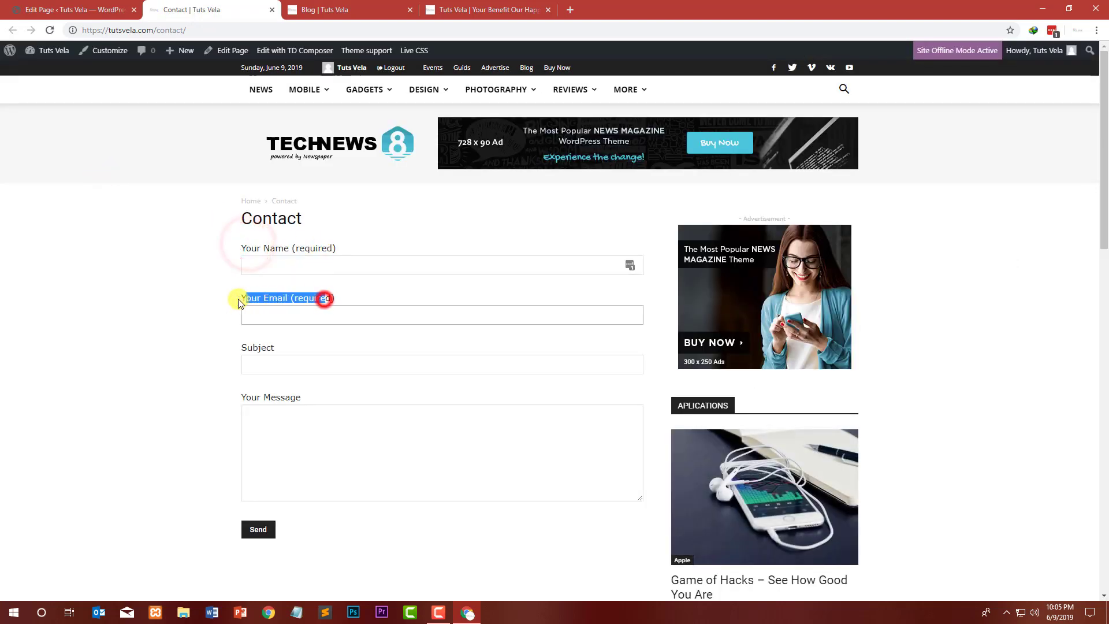
drag(269, 347, 240, 346)
click(275, 431)
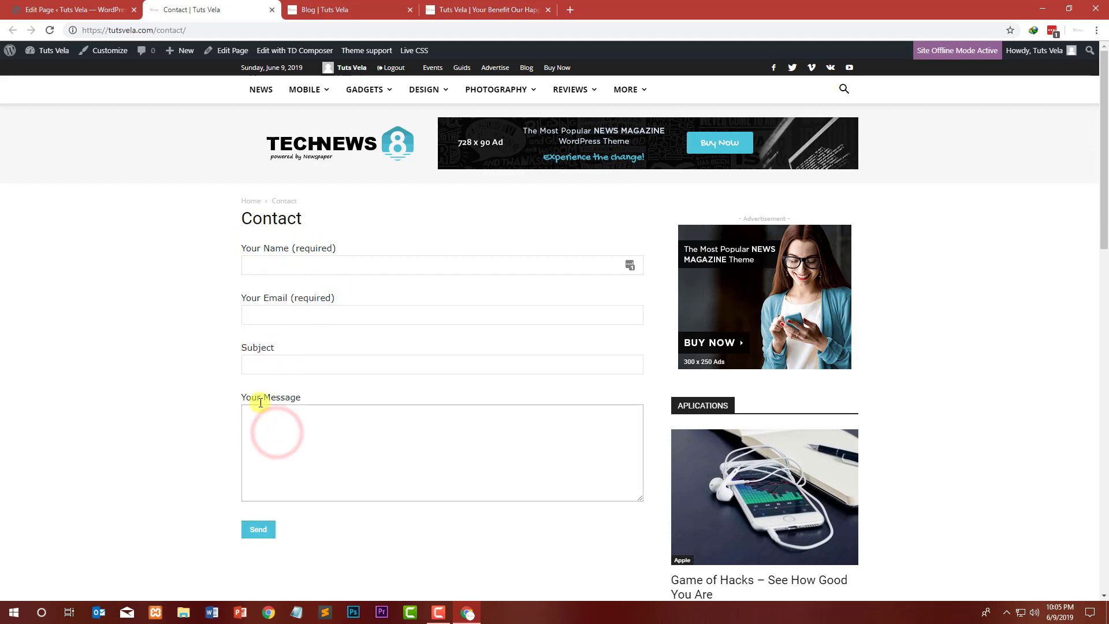
click(127, 612)
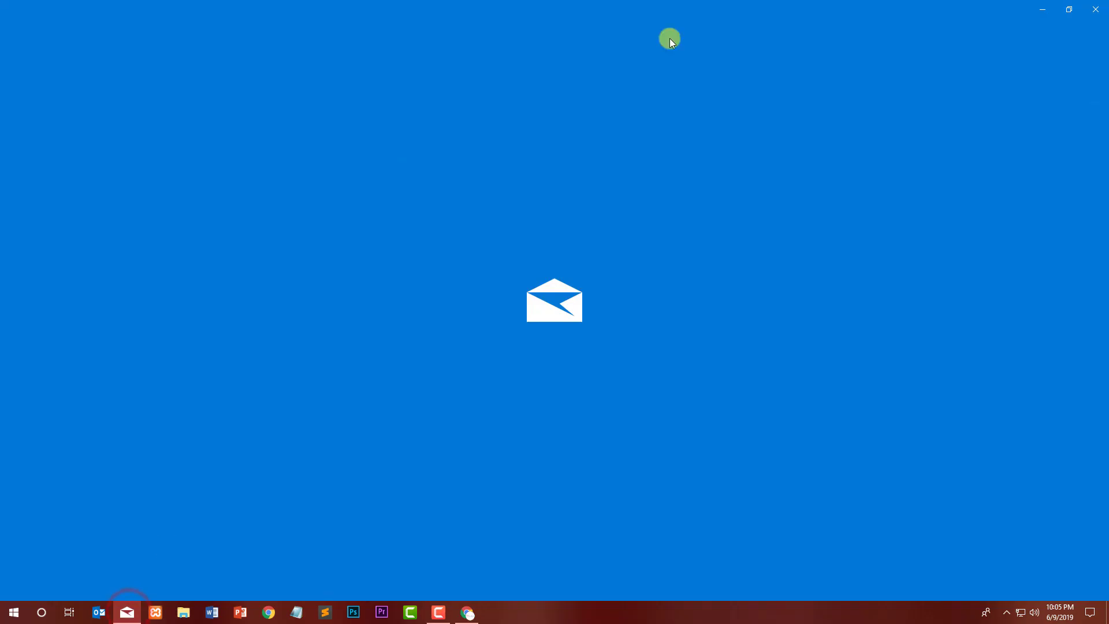
click(1102, 5)
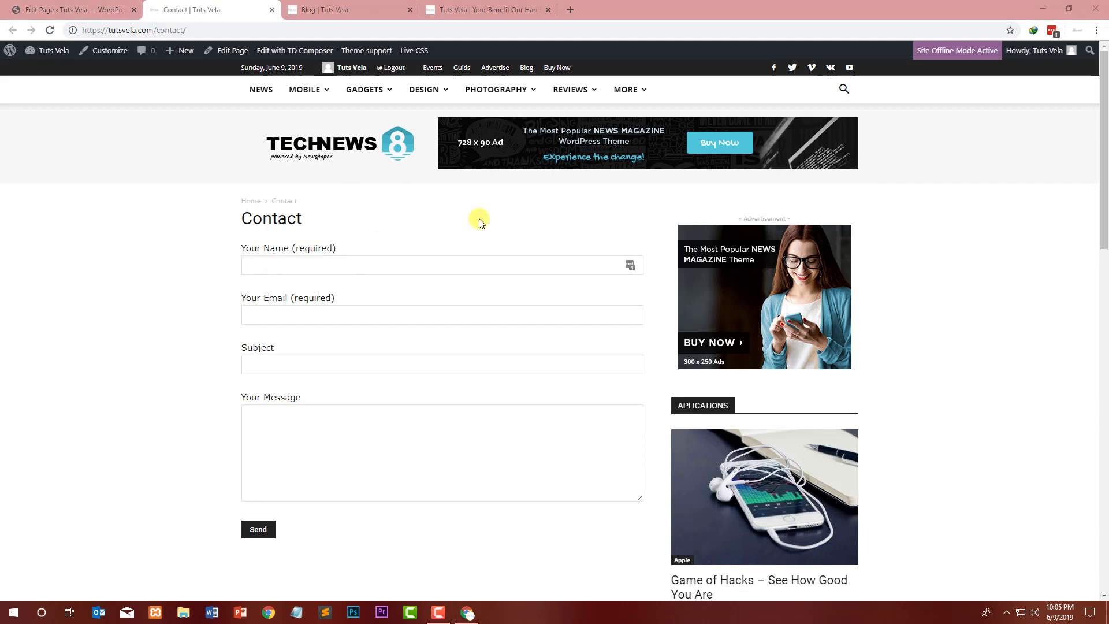
click(266, 11)
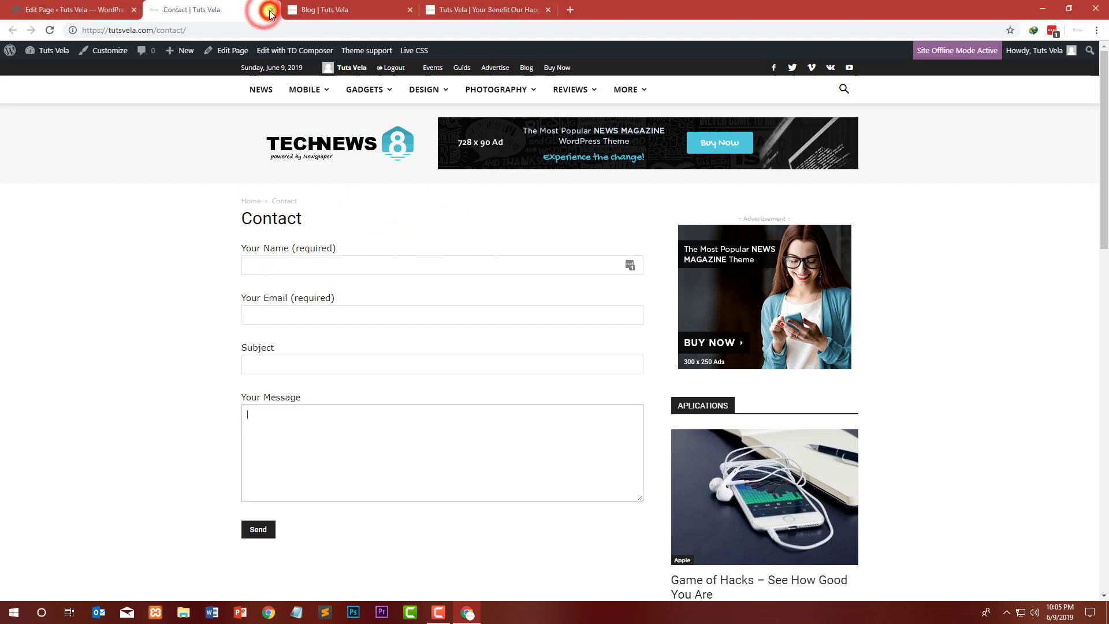
click(269, 10)
click(269, 9)
click(269, 10)
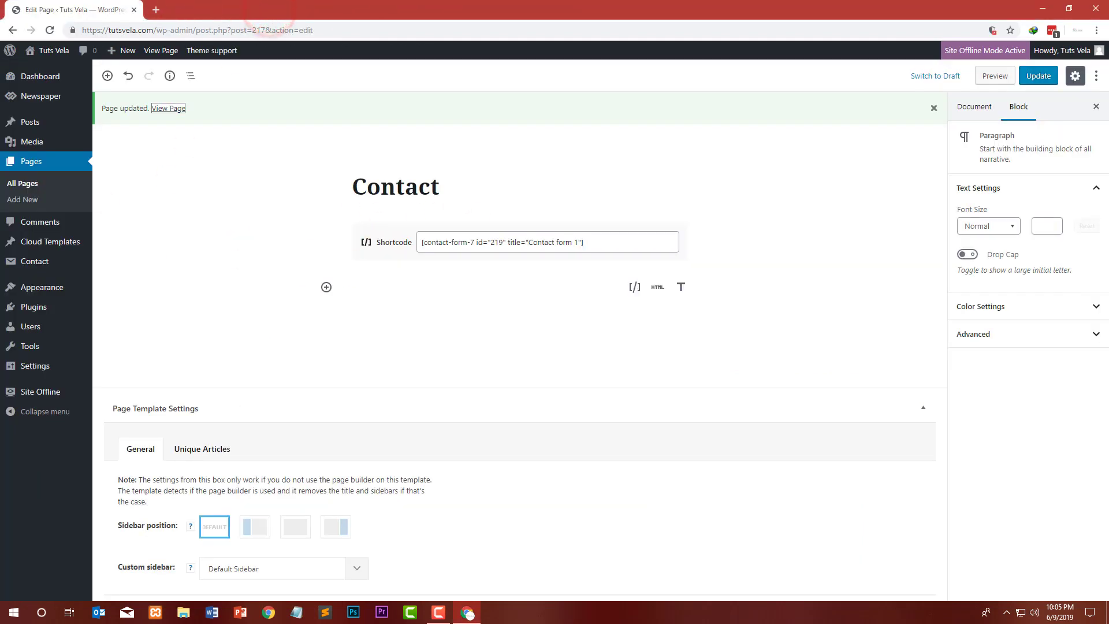
Step: Open the Newspaper Theme panel and open the site's front end in a new browser tab
mouse_move(57, 294)
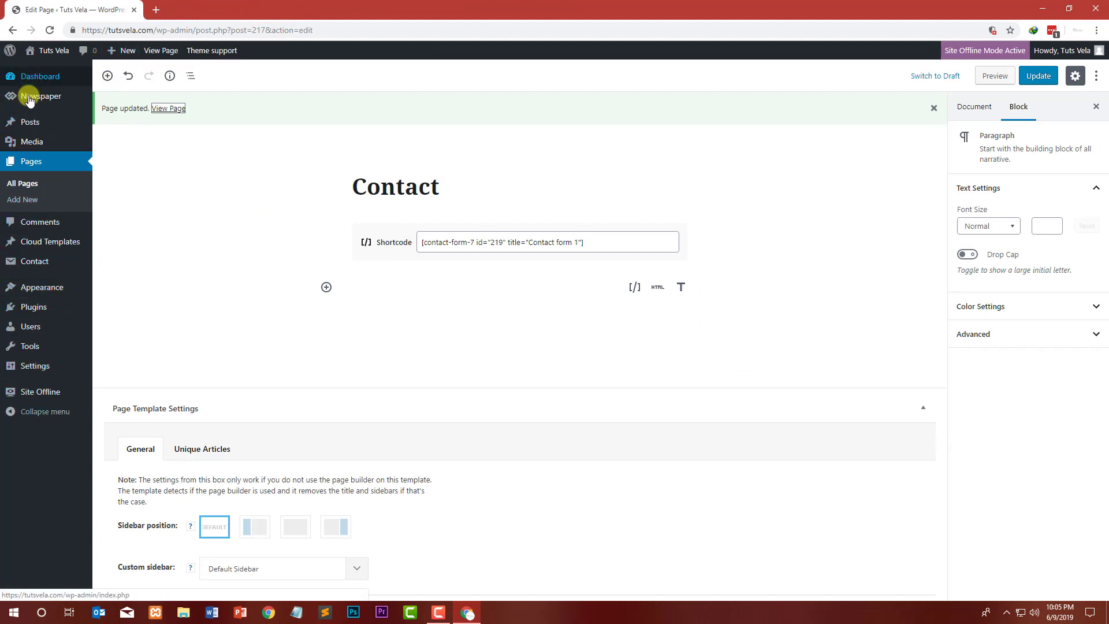
mouse_move(31, 102)
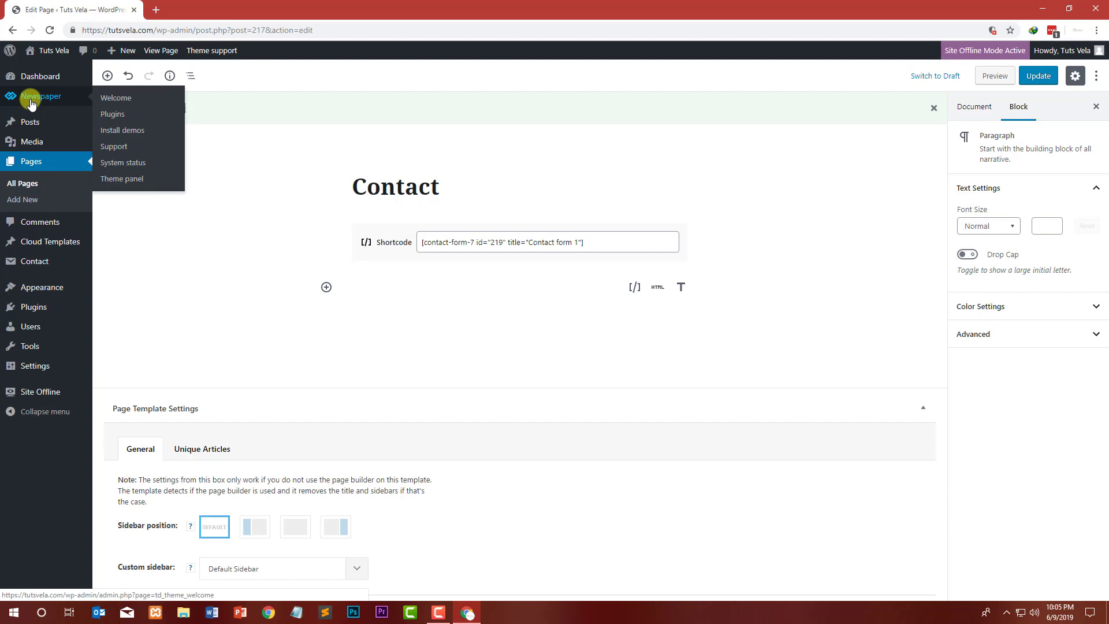
click(137, 180)
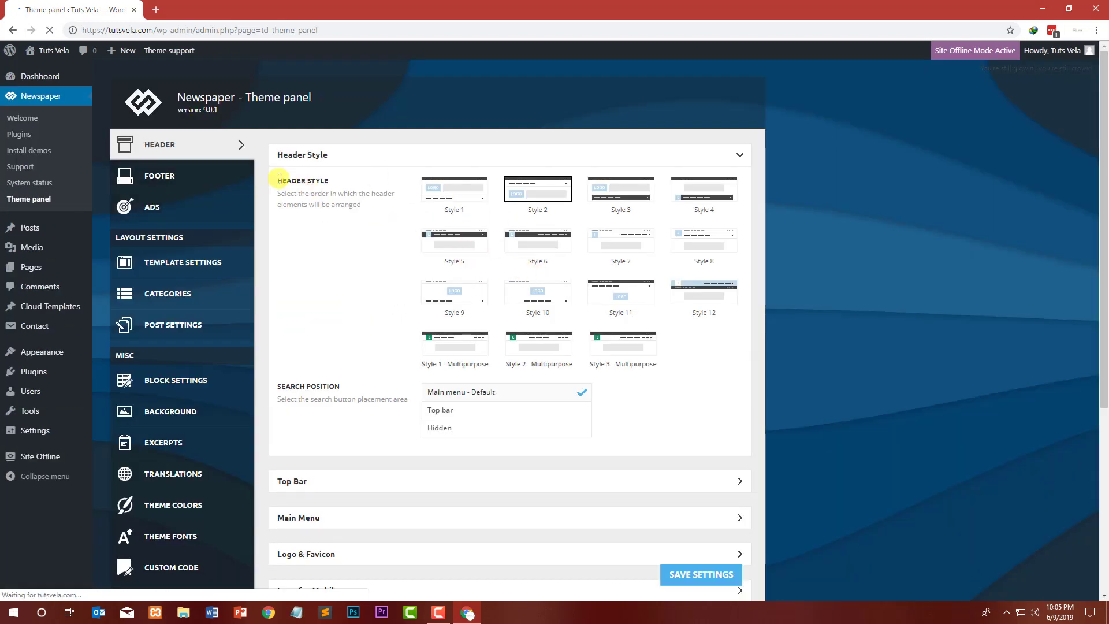
mouse_move(52, 52)
right_click(41, 71)
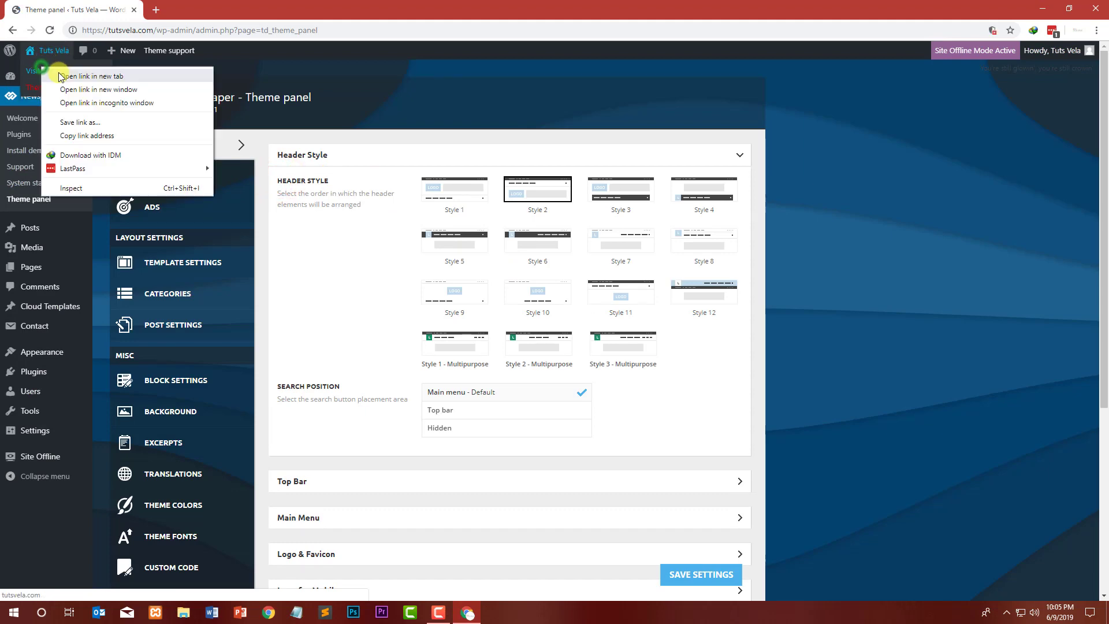
click(60, 74)
click(178, 6)
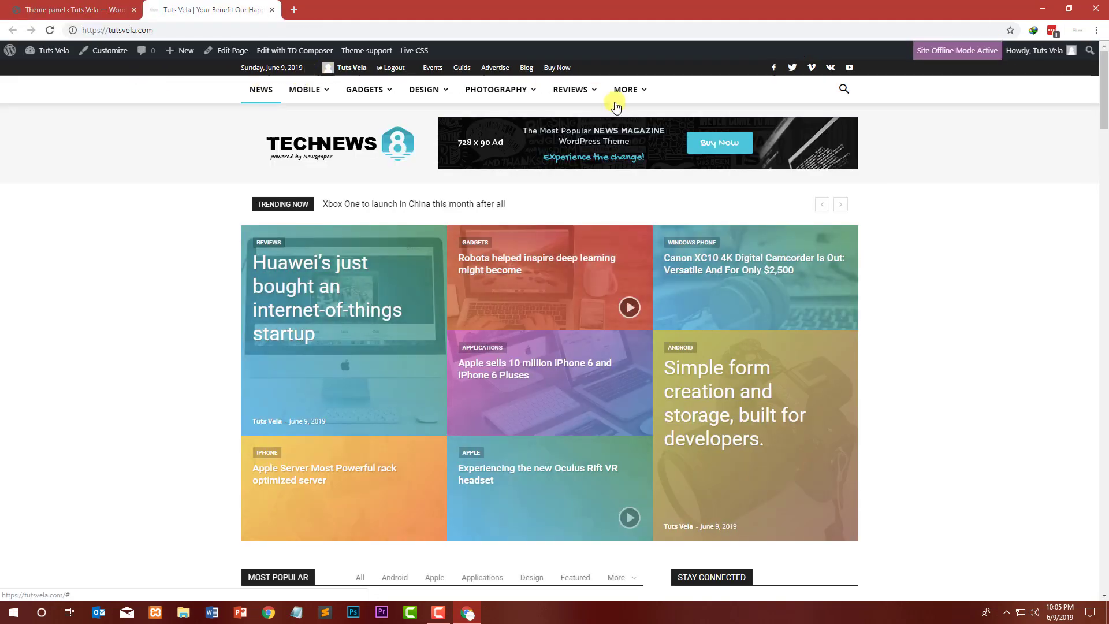
Step: Compare the theme panel's header settings with the header on the live site
mouse_move(364, 89)
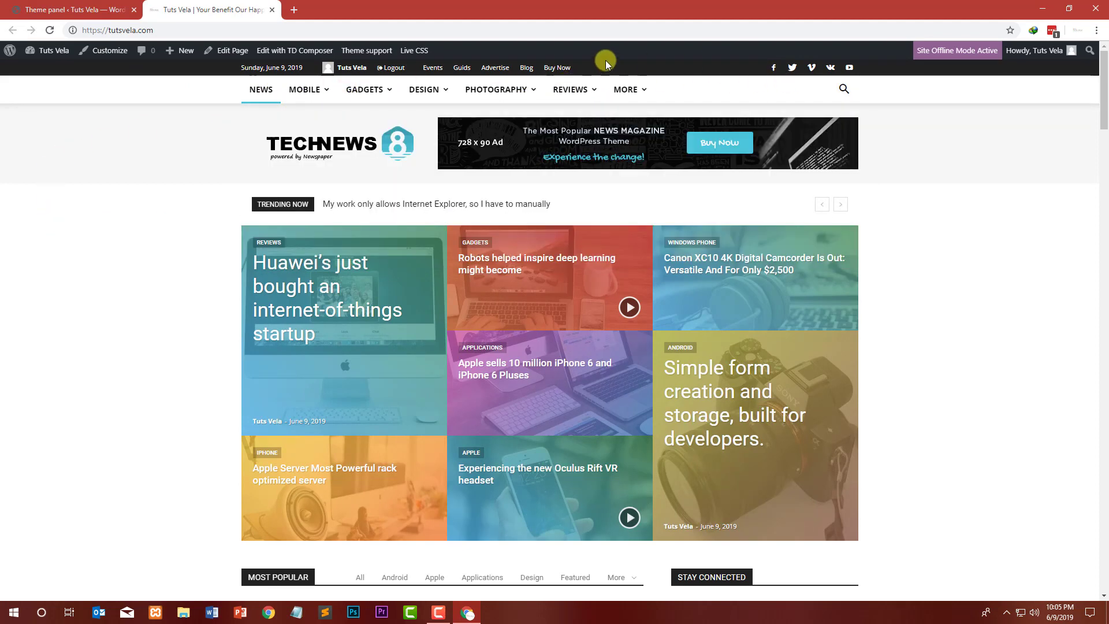
click(52, 9)
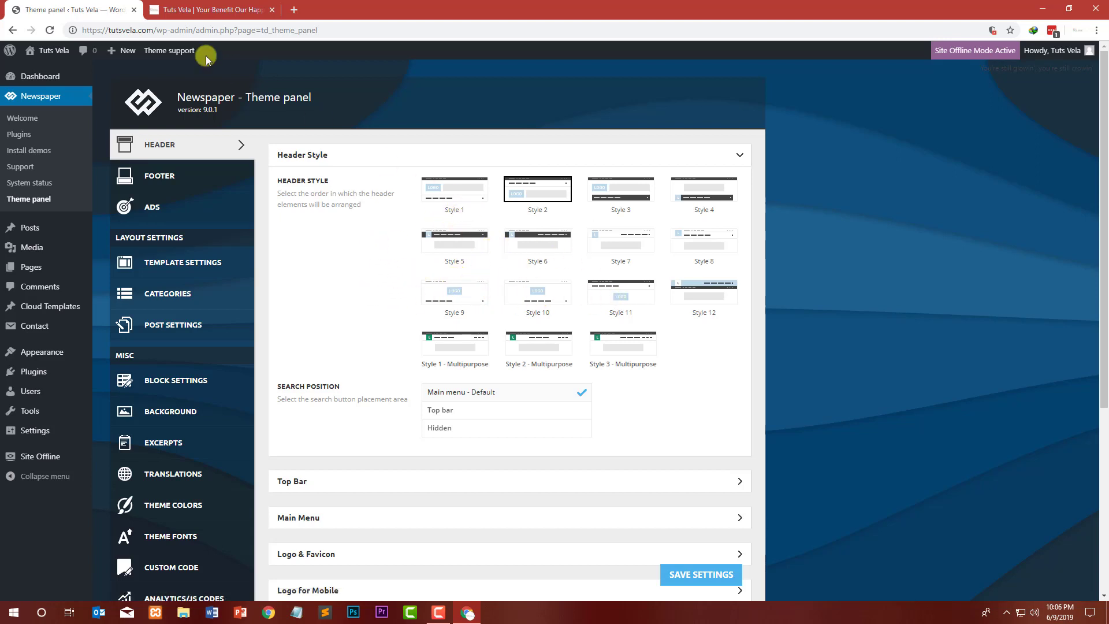
click(208, 10)
click(81, 8)
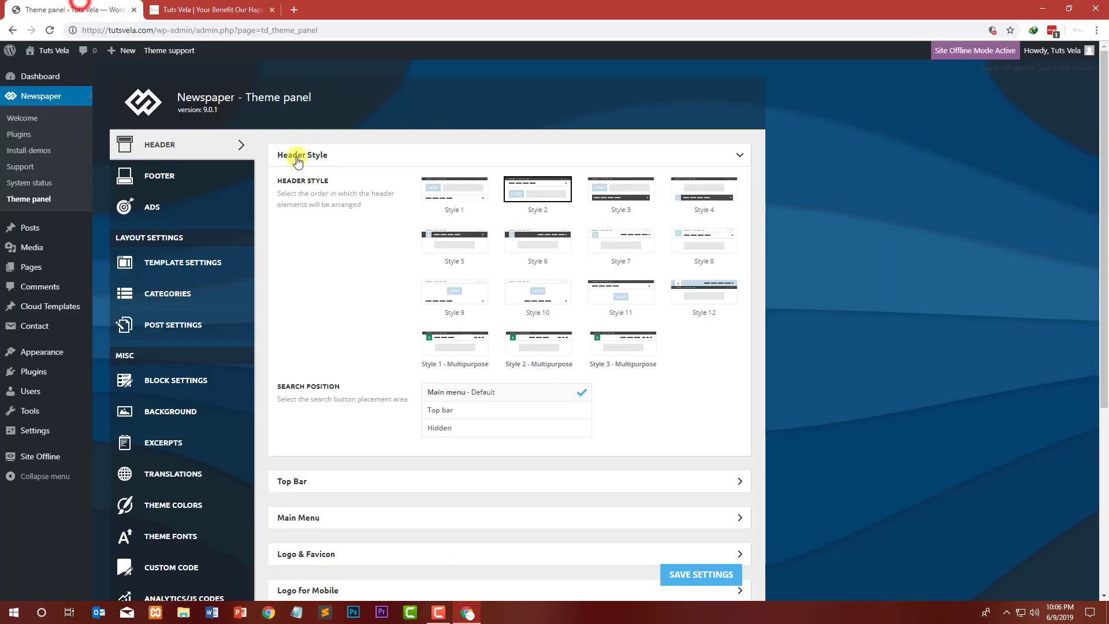
scroll(396, 330, down, 2)
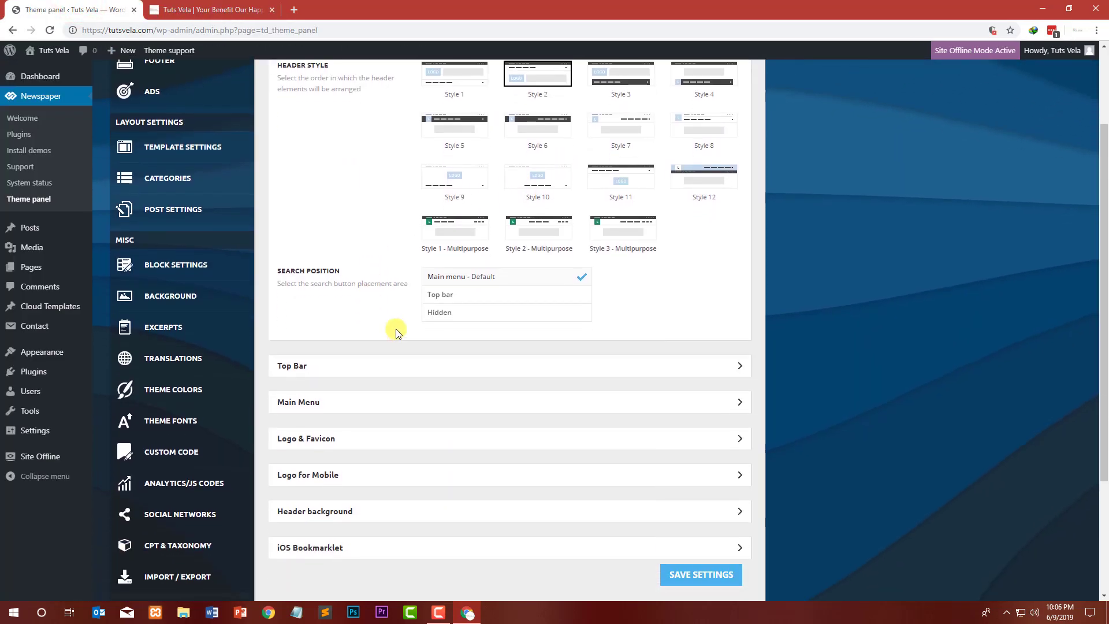
click(250, 11)
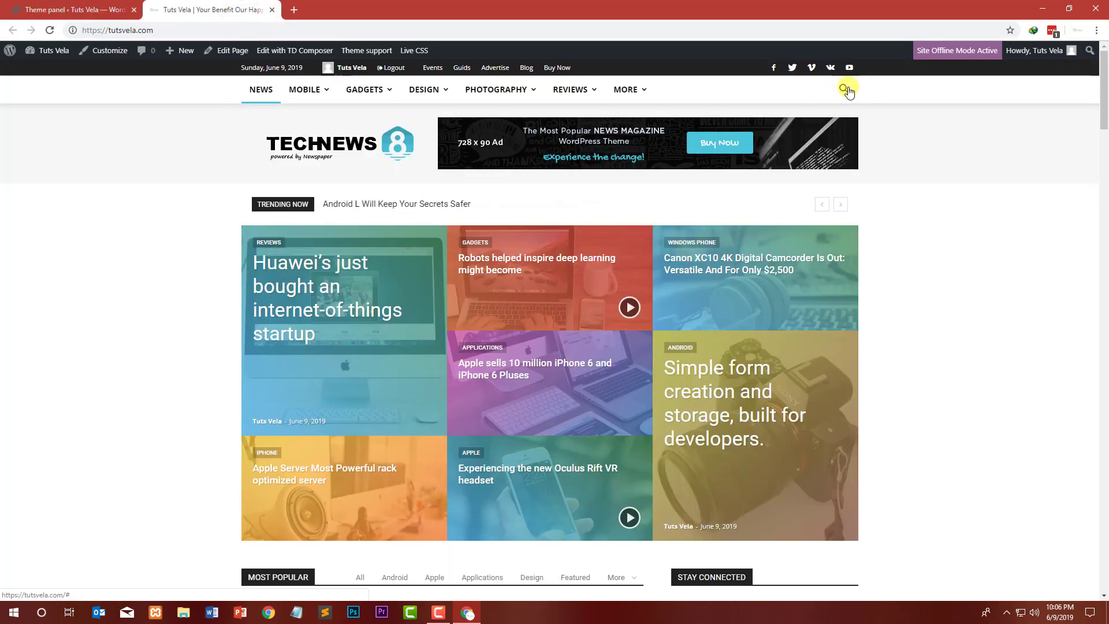
click(113, 9)
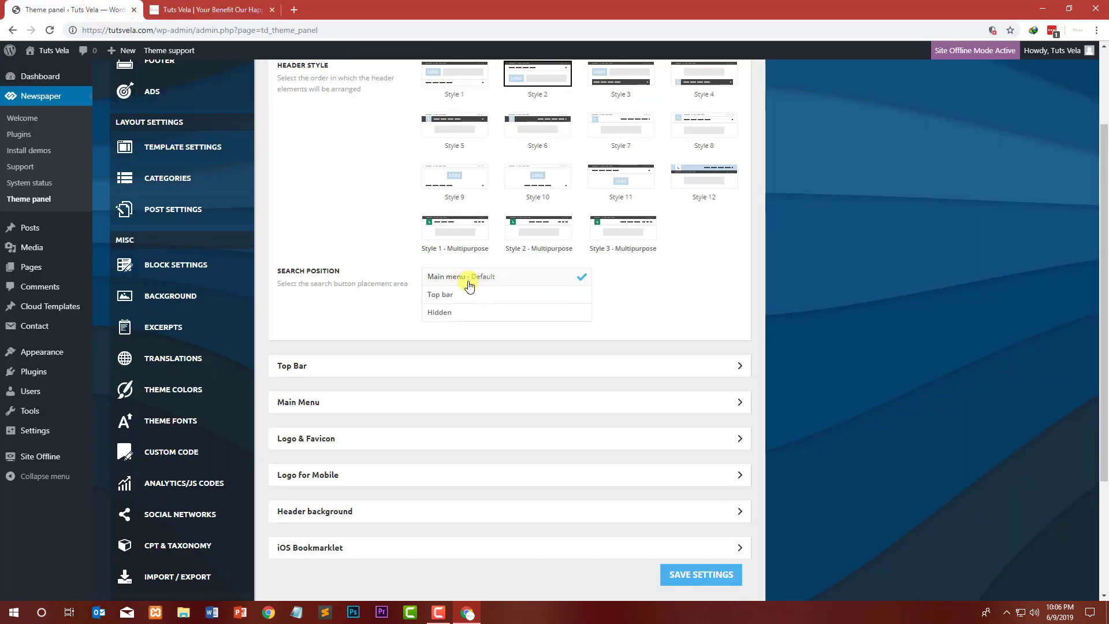
click(218, 12)
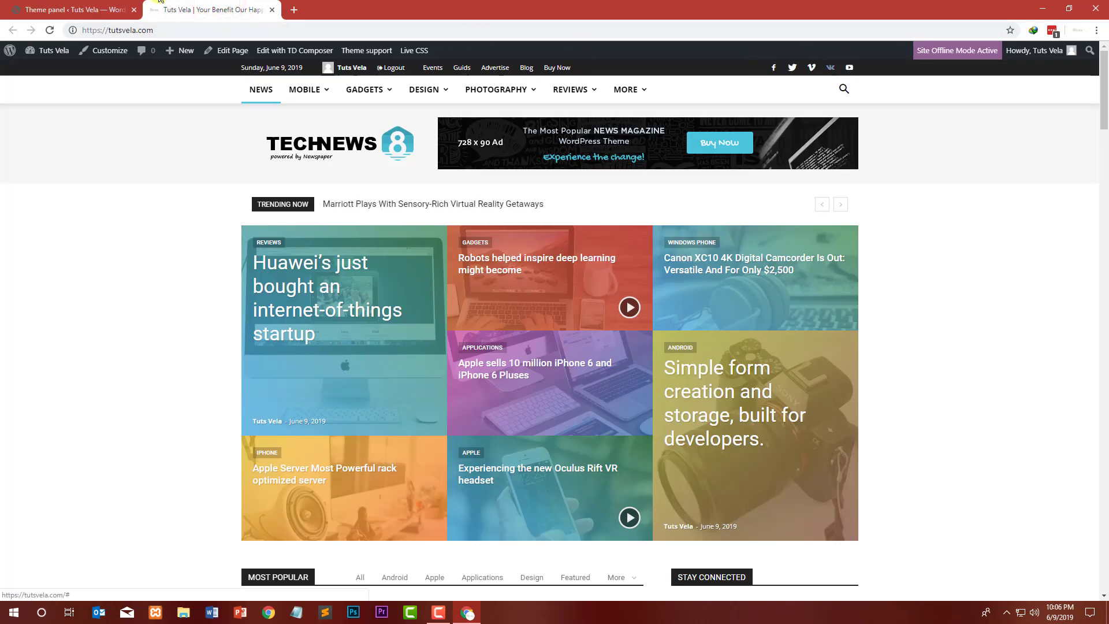
click(86, 11)
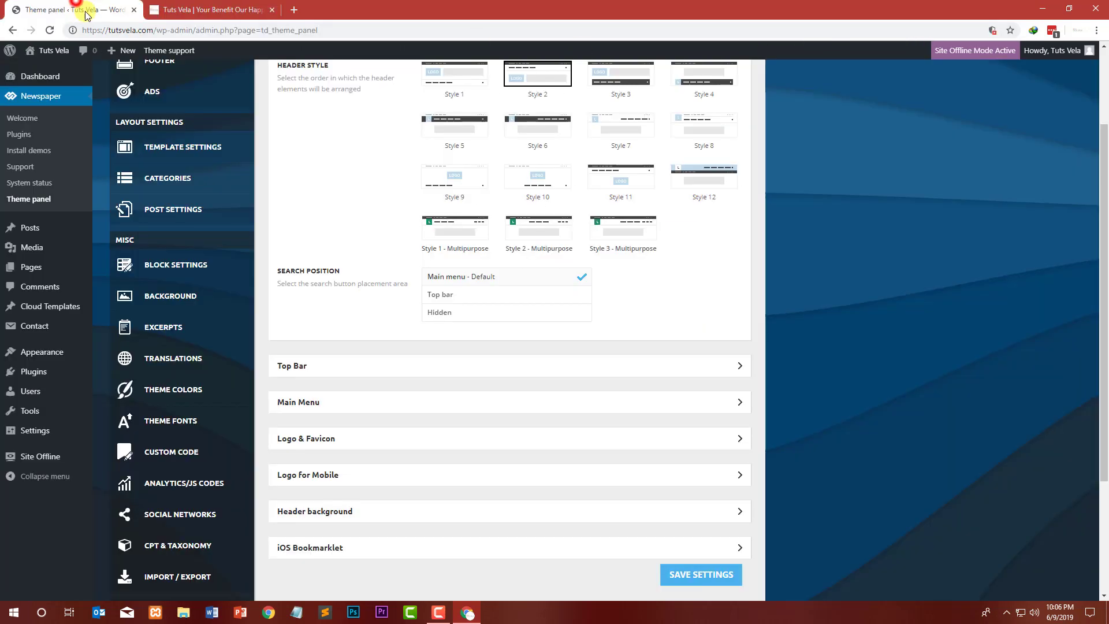
Step: Expand the Top Bar settings, select Top Menu as the top menu, and save the settings
click(330, 372)
scroll(354, 368, down, 1)
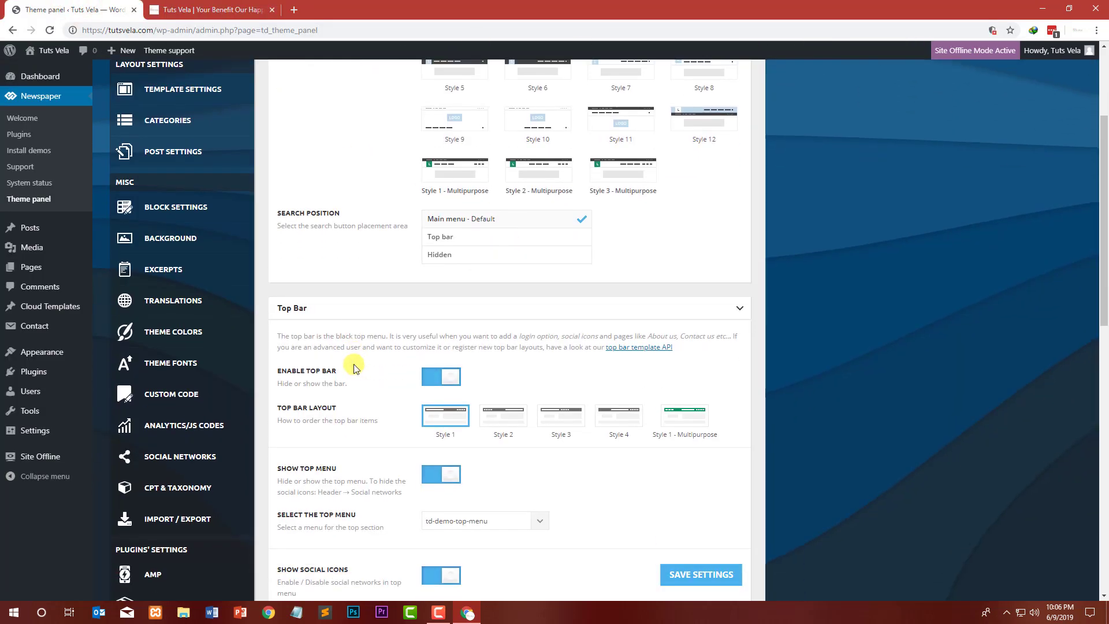
click(174, 6)
click(35, 10)
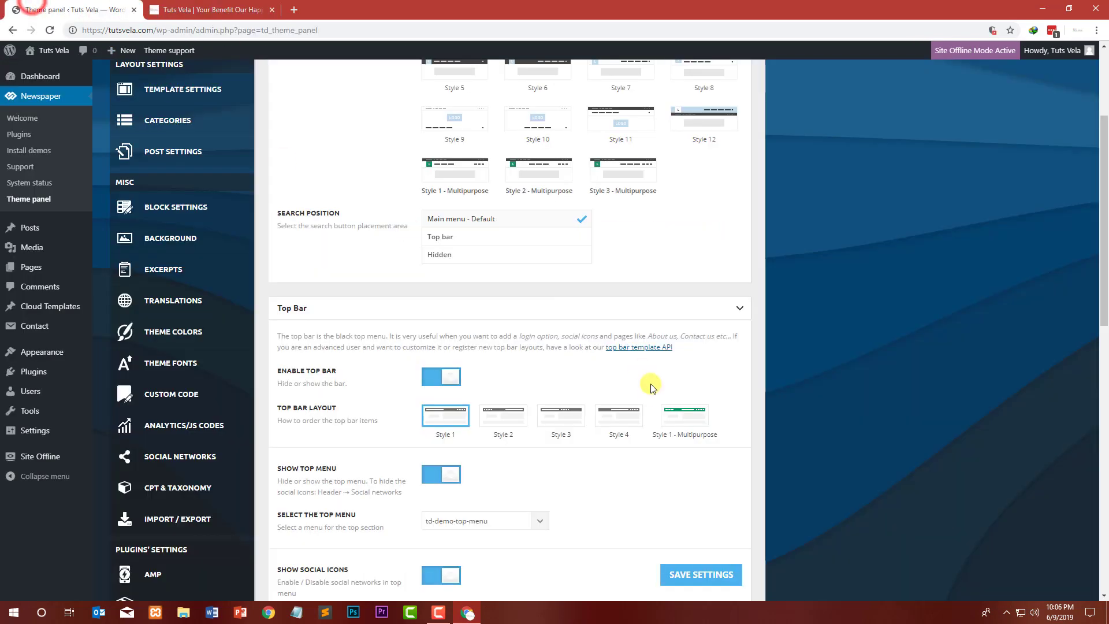
scroll(651, 387, down, 2)
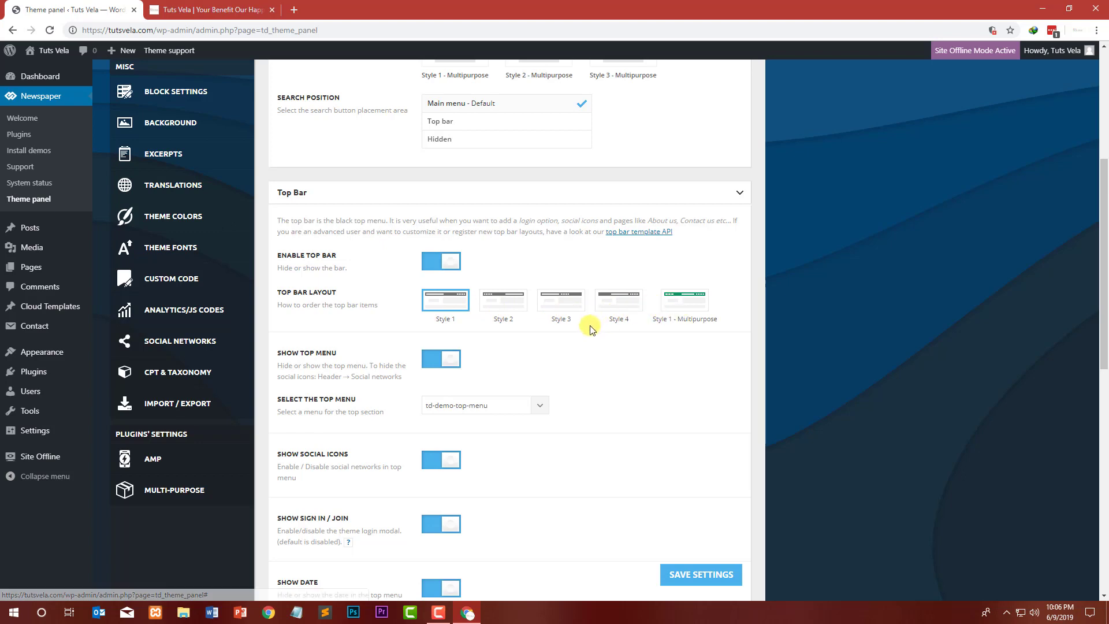
scroll(589, 323, down, 1)
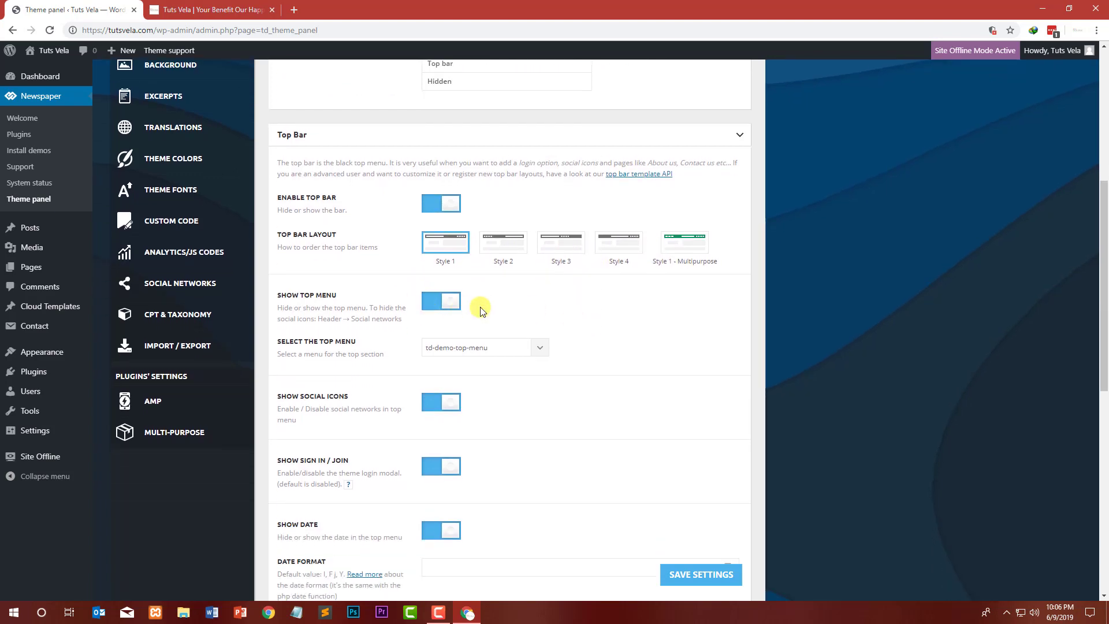
click(532, 345)
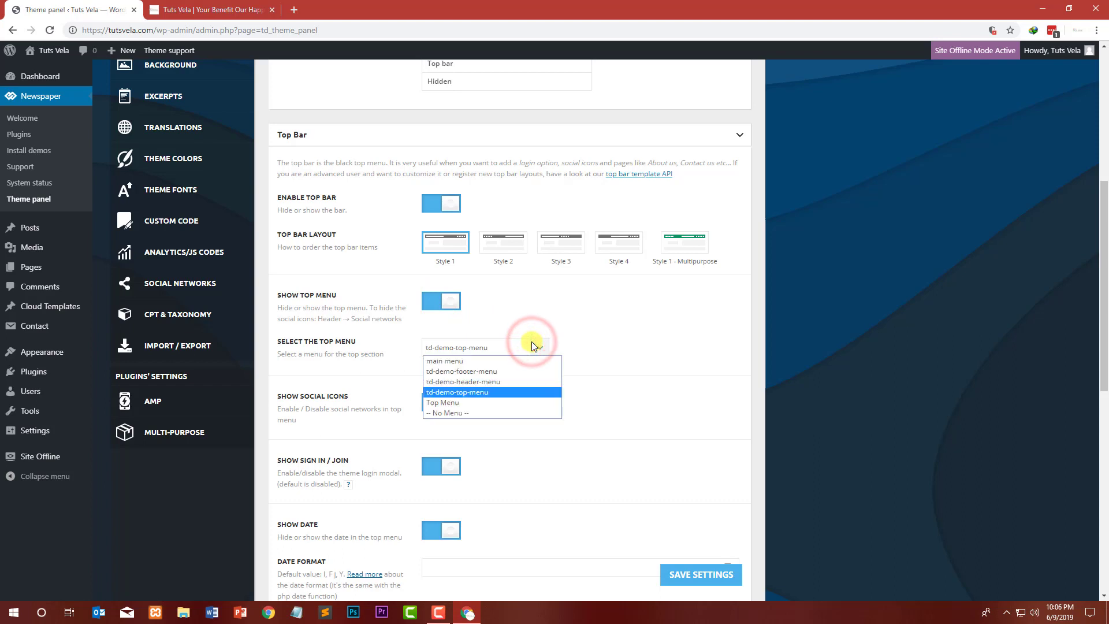
click(442, 403)
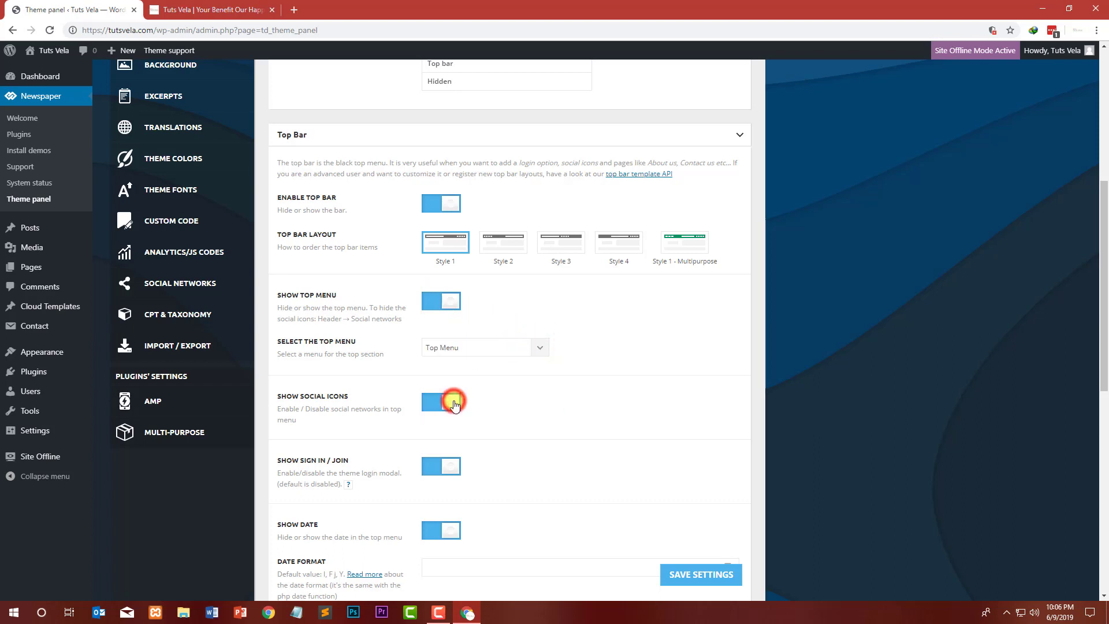
click(709, 574)
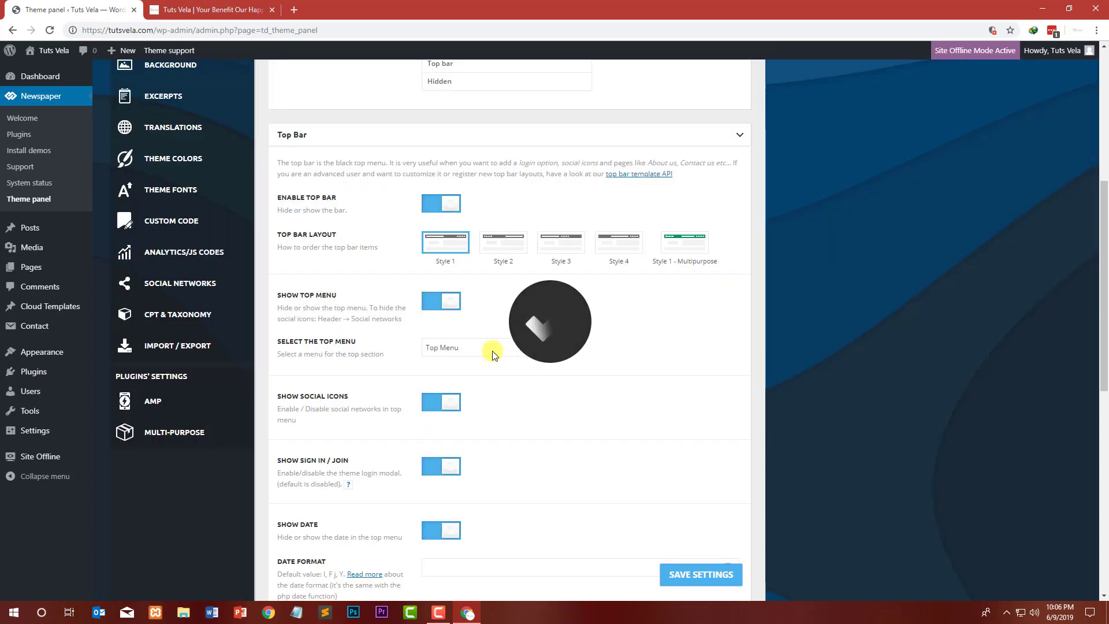
Step: Reload the live site to check the top bar menu
click(214, 9)
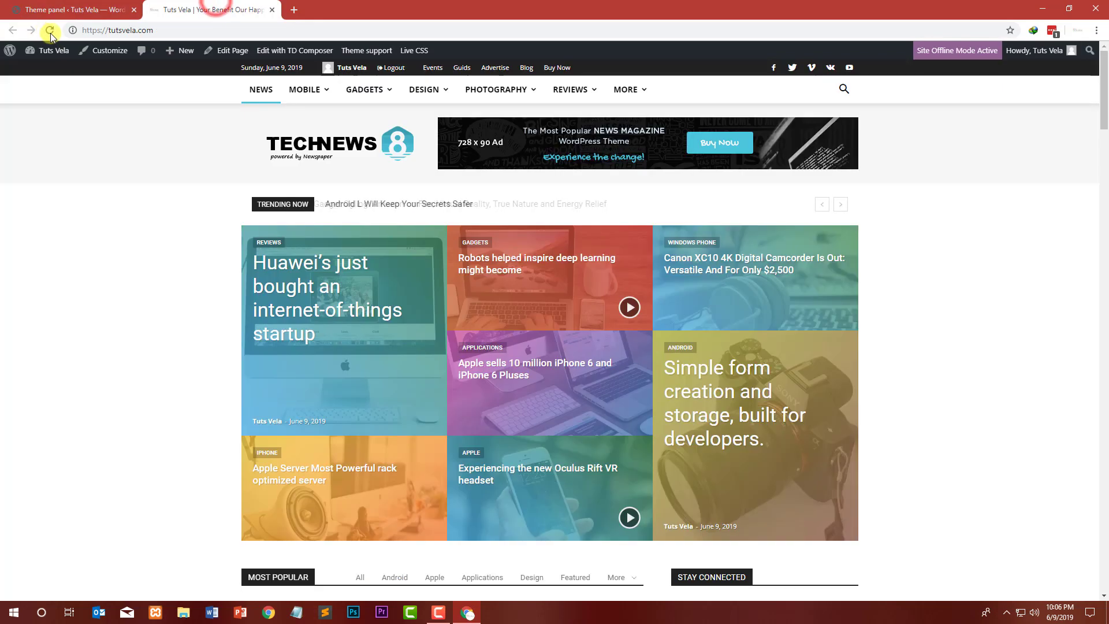
click(49, 30)
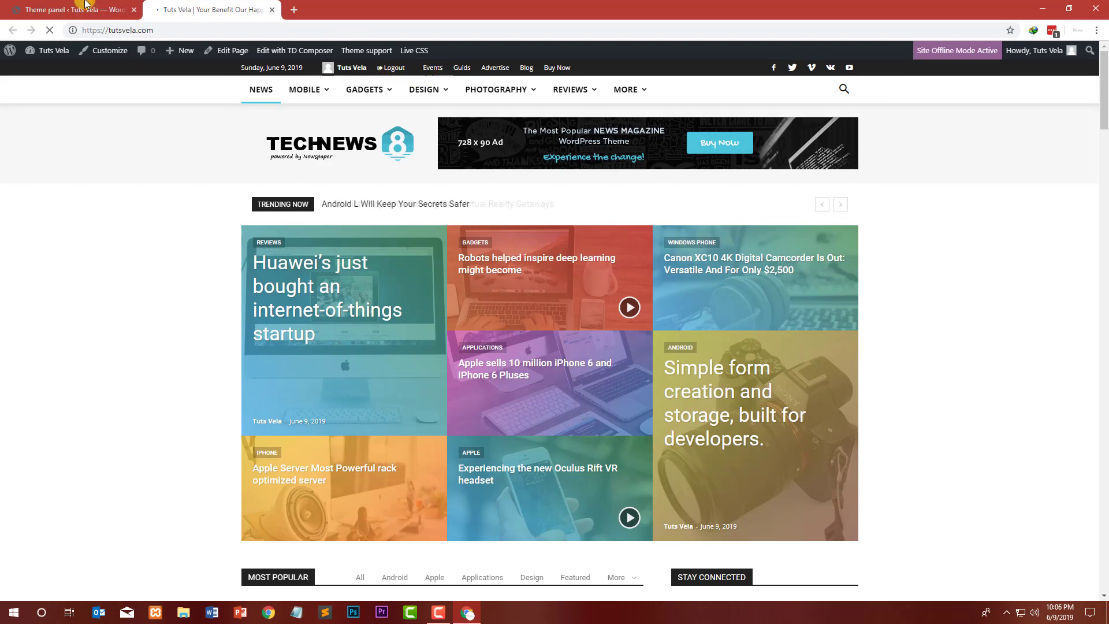
click(85, 4)
click(212, 9)
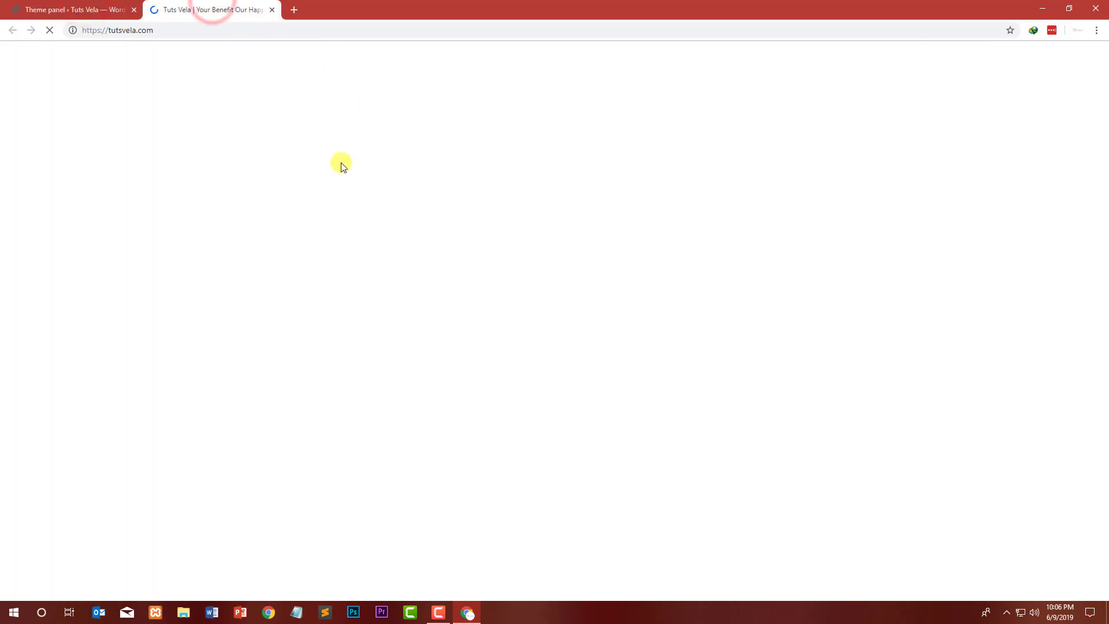
click(75, 8)
Step: Turn off Show Sign In / Join in the top bar settings
scroll(618, 312, down, 2)
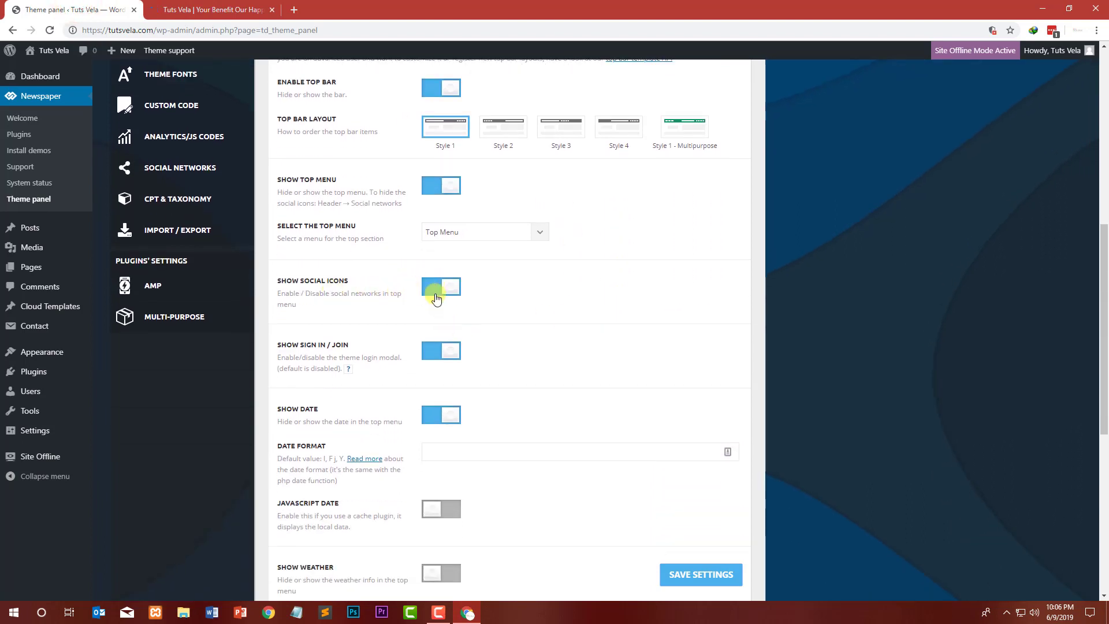
click(430, 354)
click(203, 6)
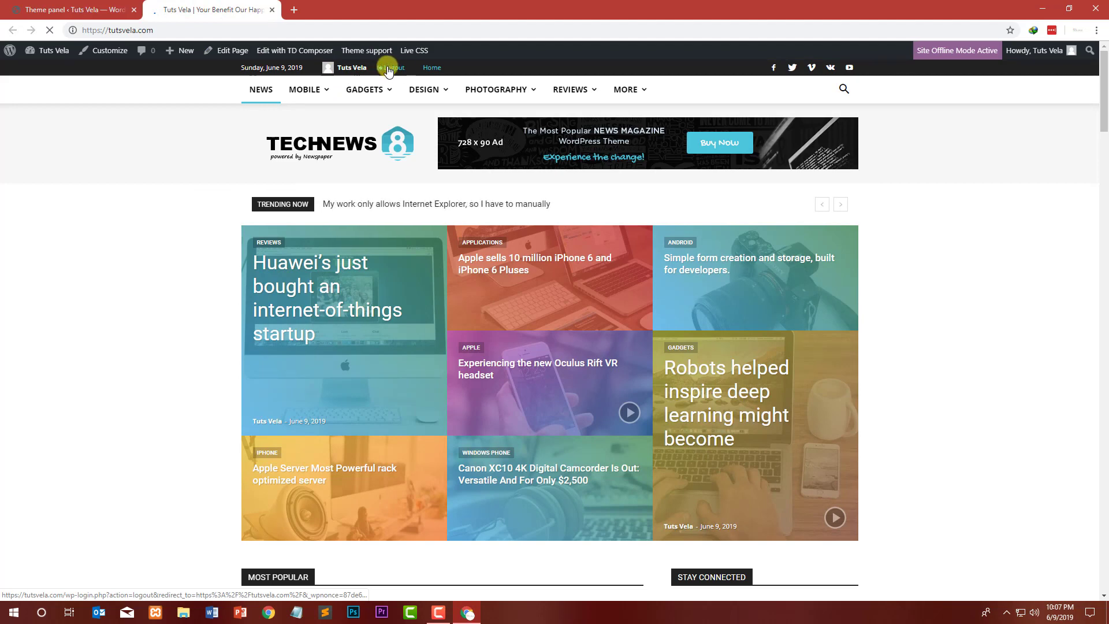
click(53, 12)
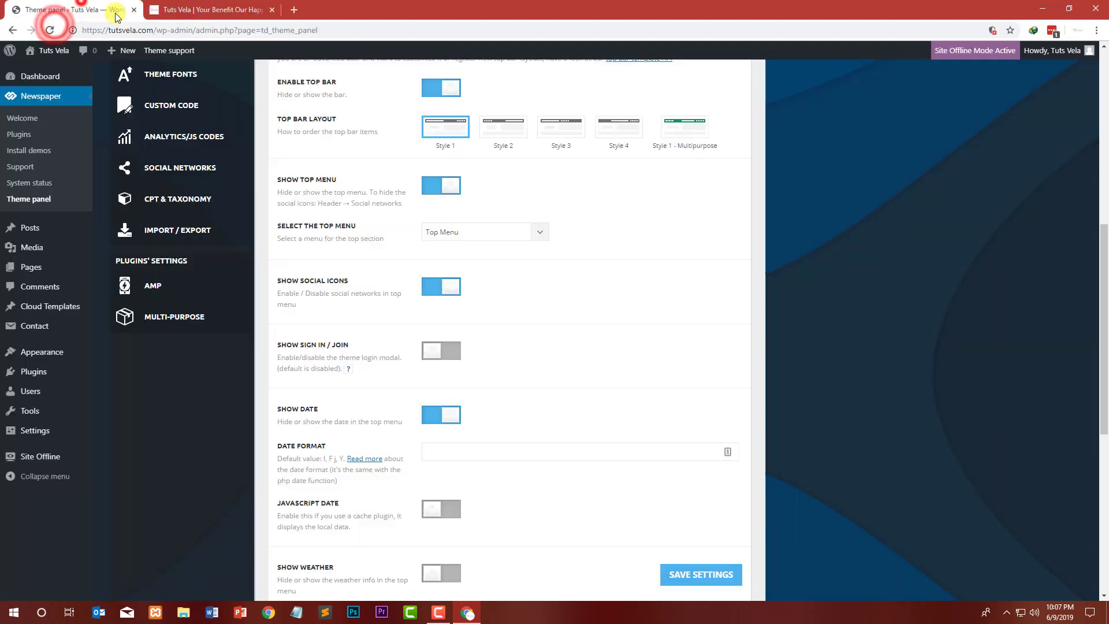
Step: Review the remaining top bar date and weather options against the live site header
scroll(372, 330, down, 2)
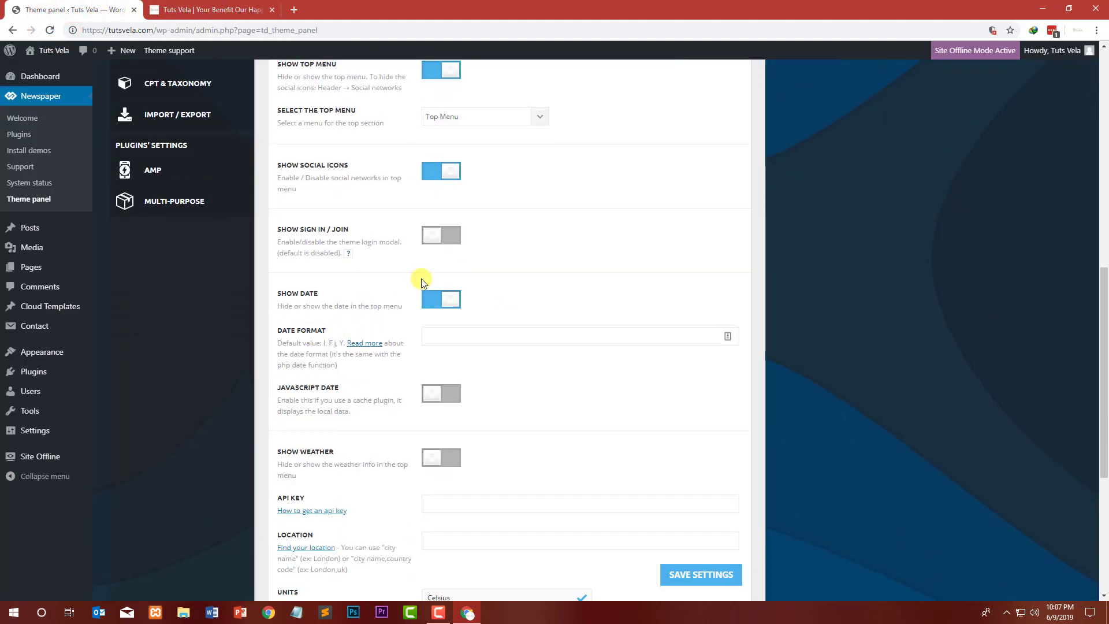
click(243, 9)
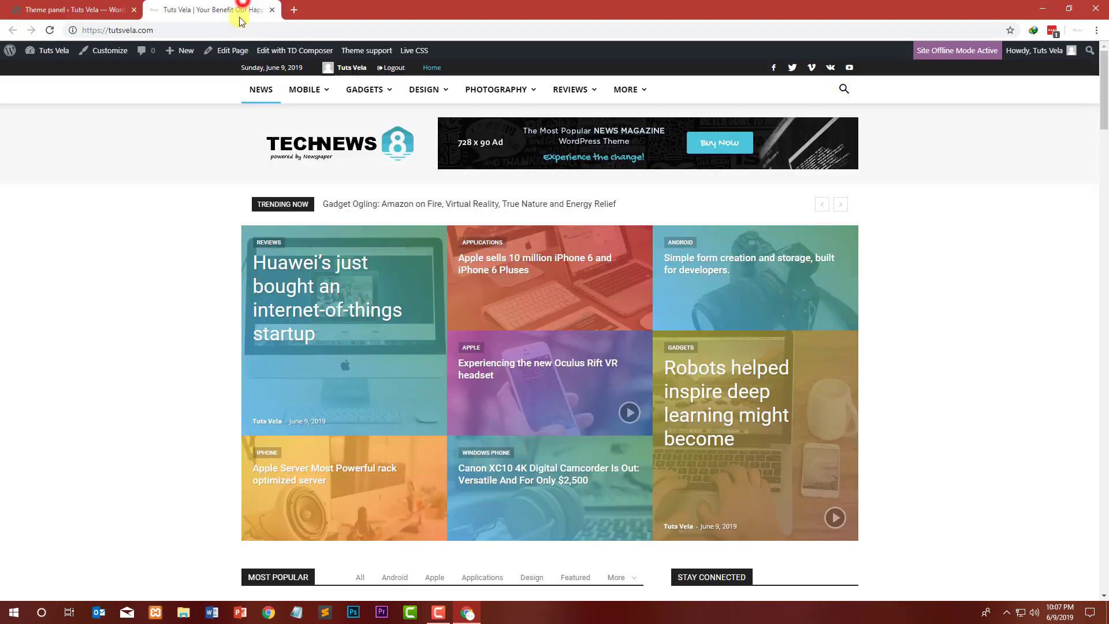
click(90, 5)
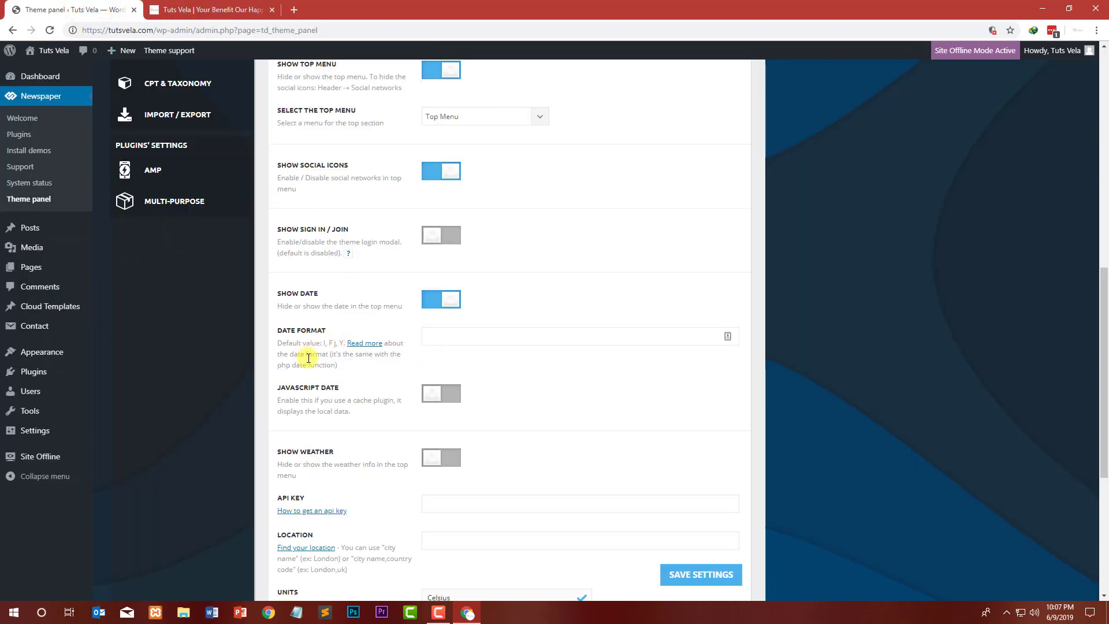
scroll(308, 358, down, 3)
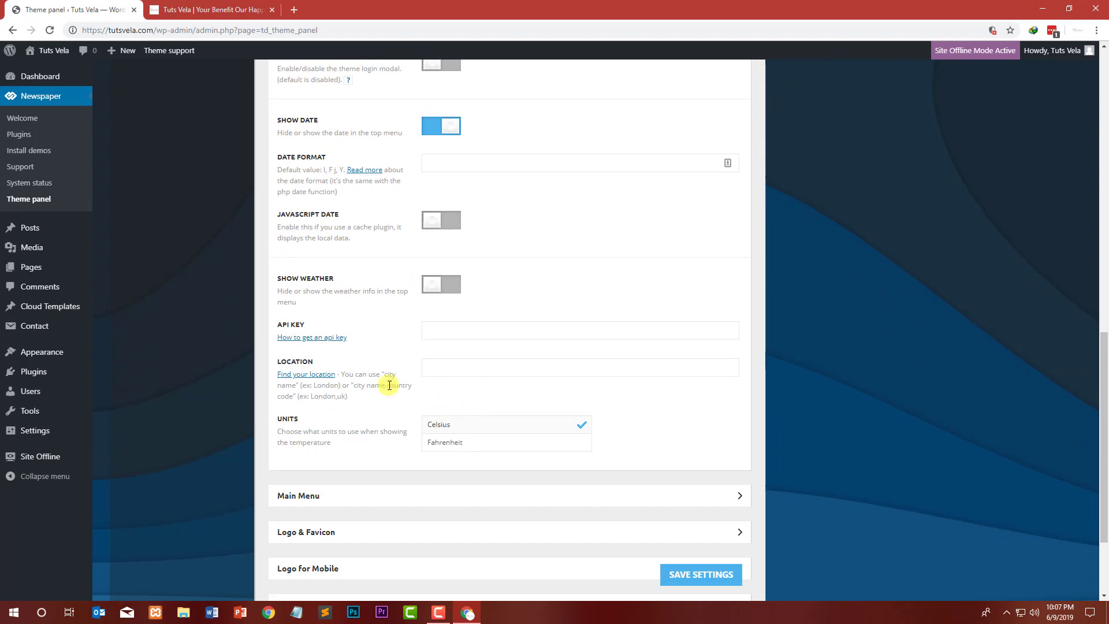
scroll(312, 404, down, 3)
Step: Expand the Main Menu settings and set the header menu to main menu
click(349, 371)
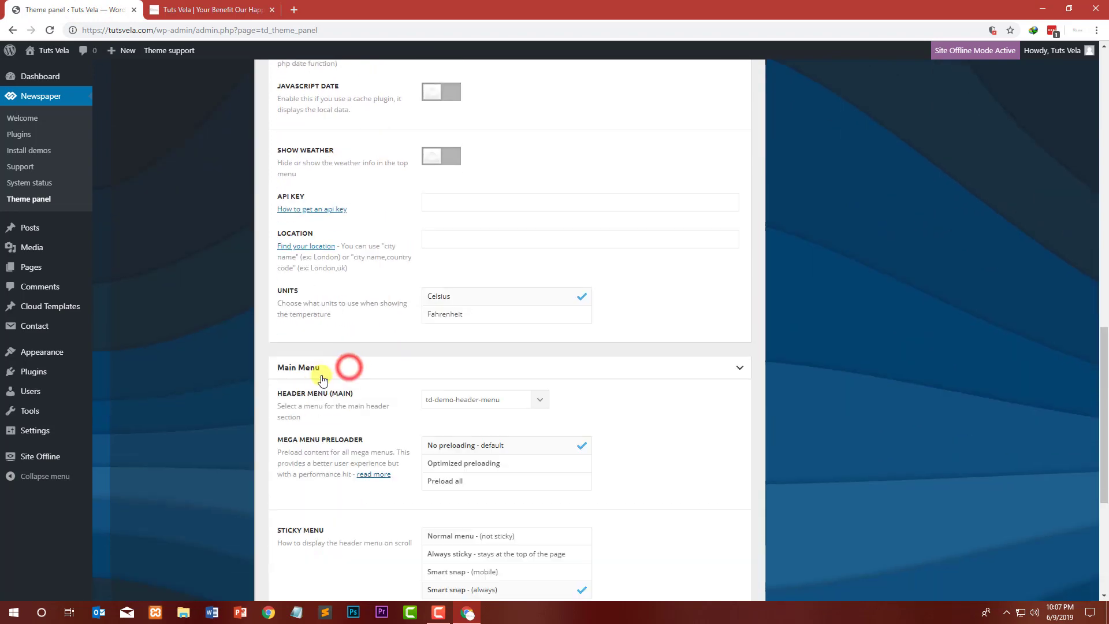
click(215, 9)
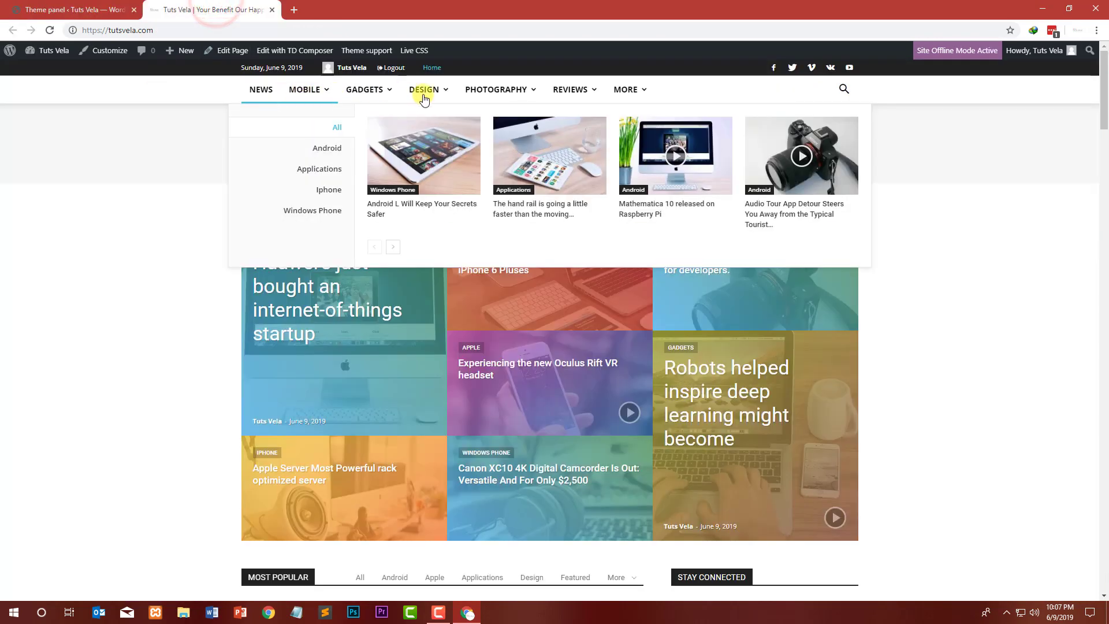
click(70, 9)
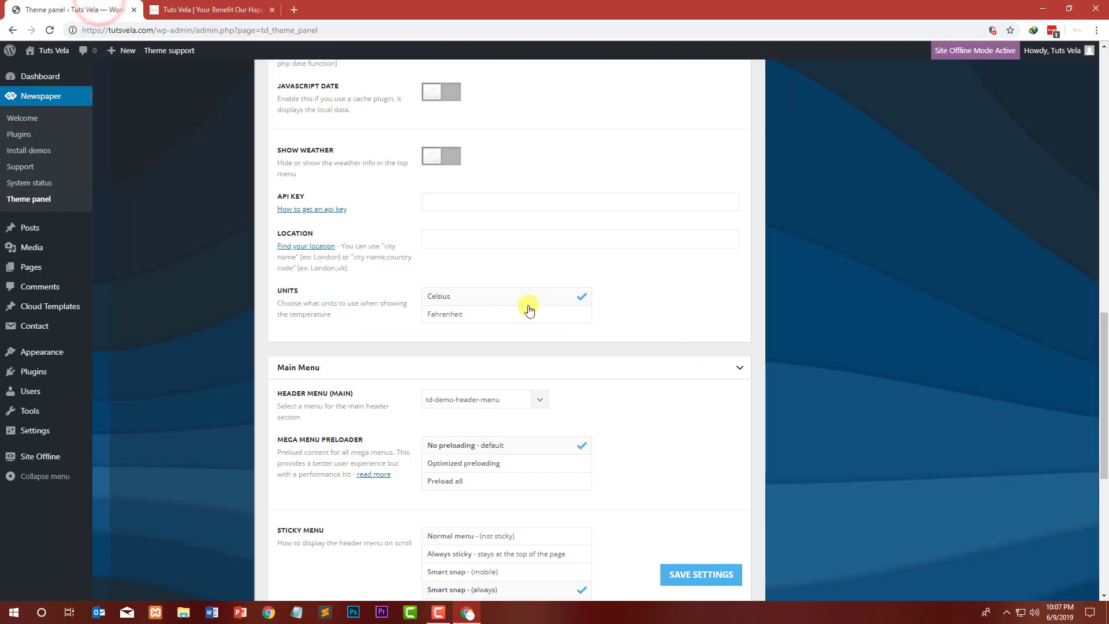
scroll(656, 375, down, 3)
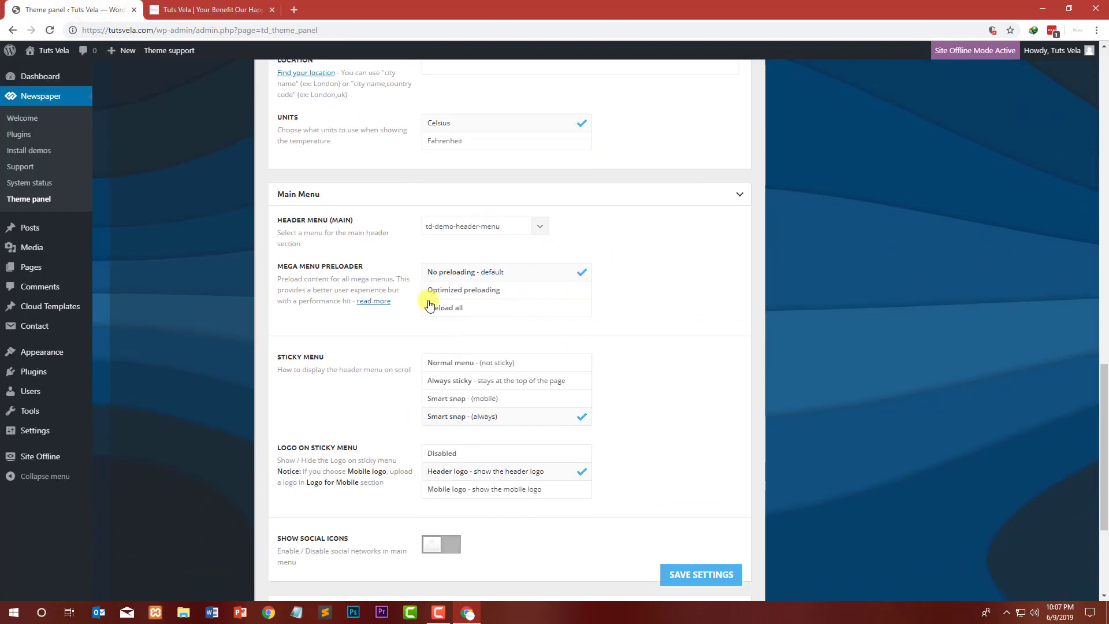
click(484, 231)
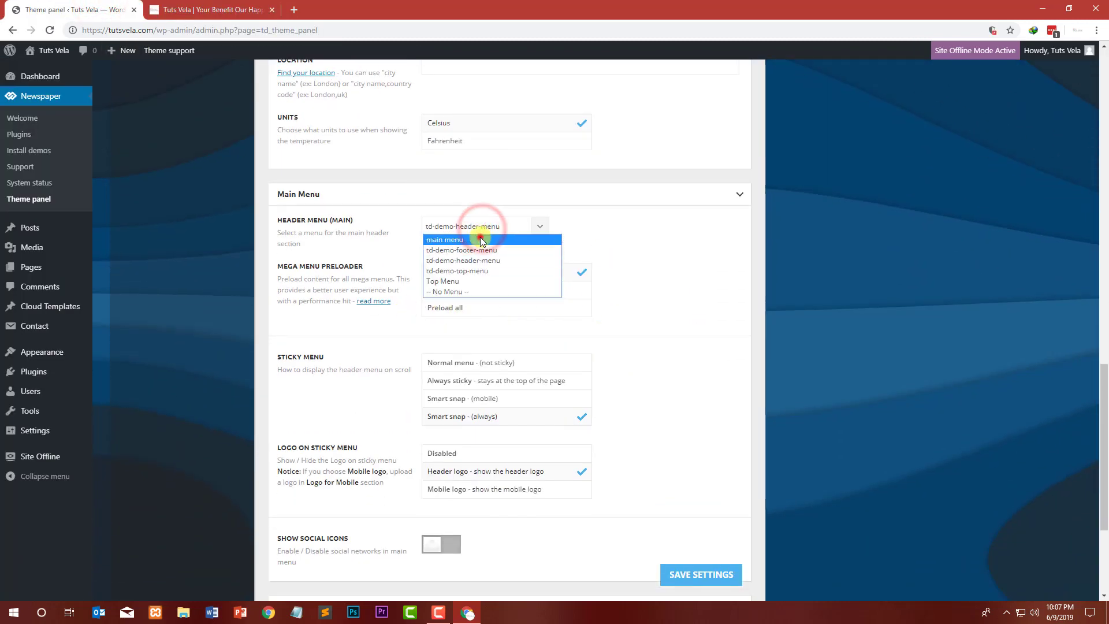
click(480, 238)
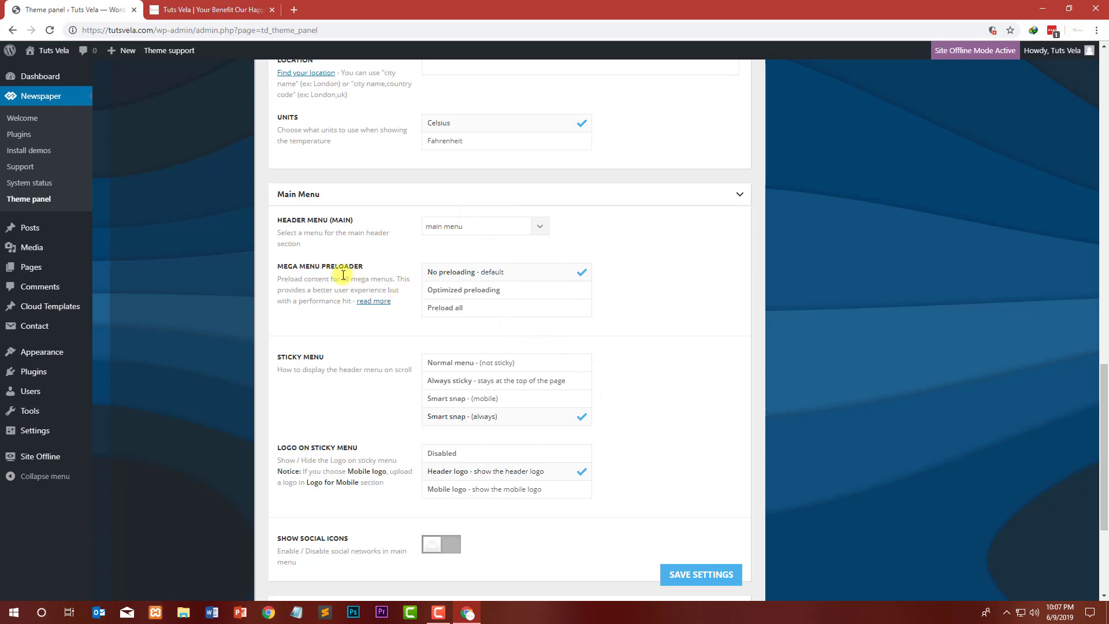
Step: Expand the Logo & Favicon settings and compare the current logo with the live site header
scroll(249, 311, down, 2)
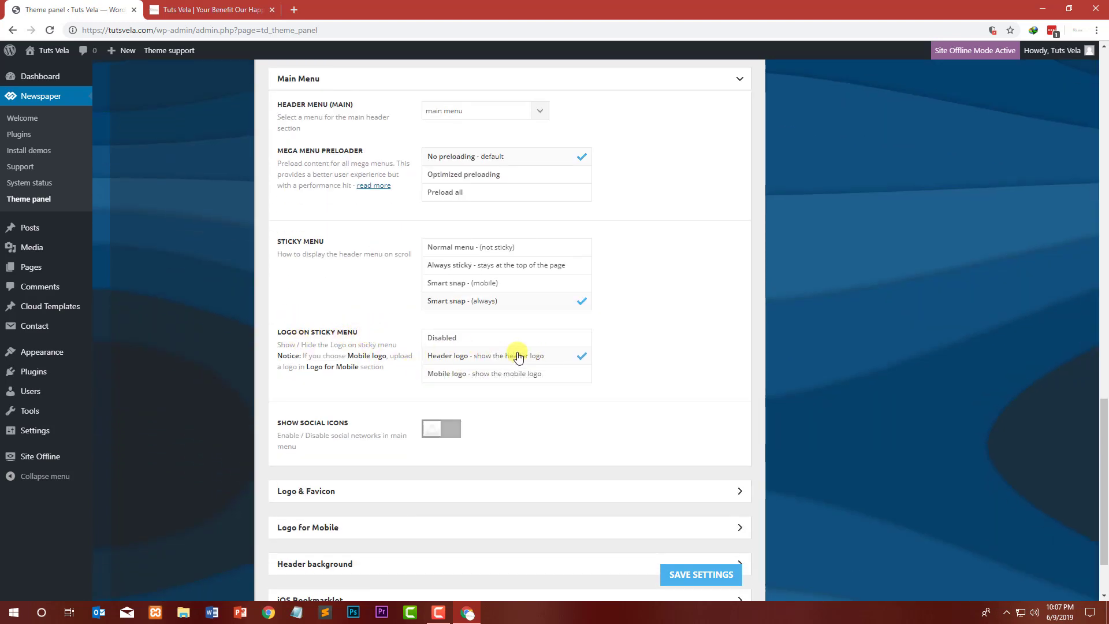
scroll(274, 361, down, 2)
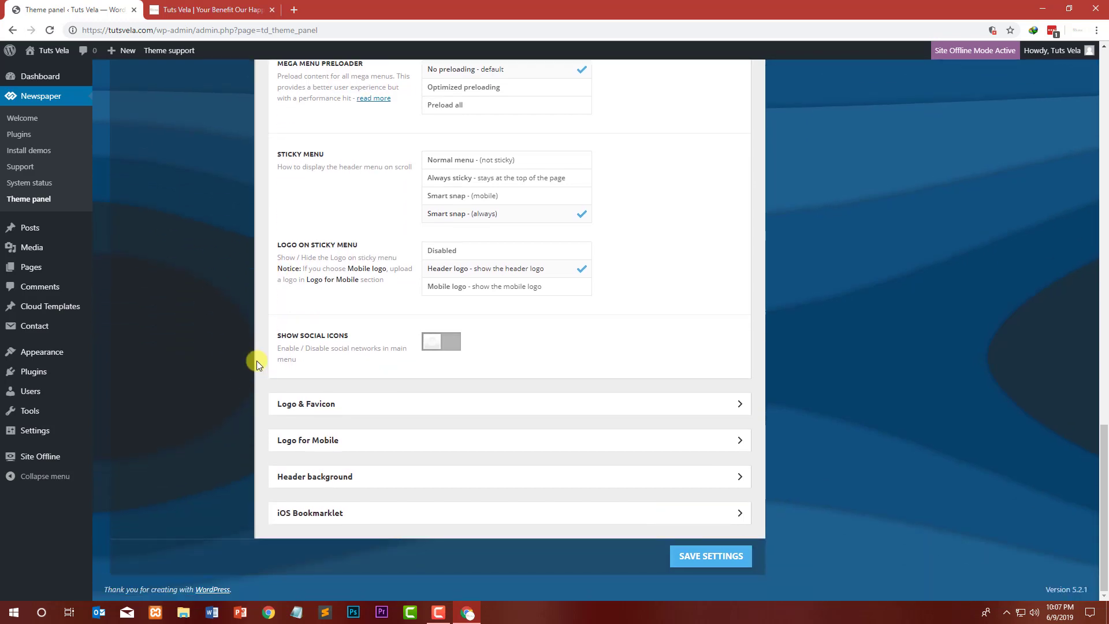
click(346, 406)
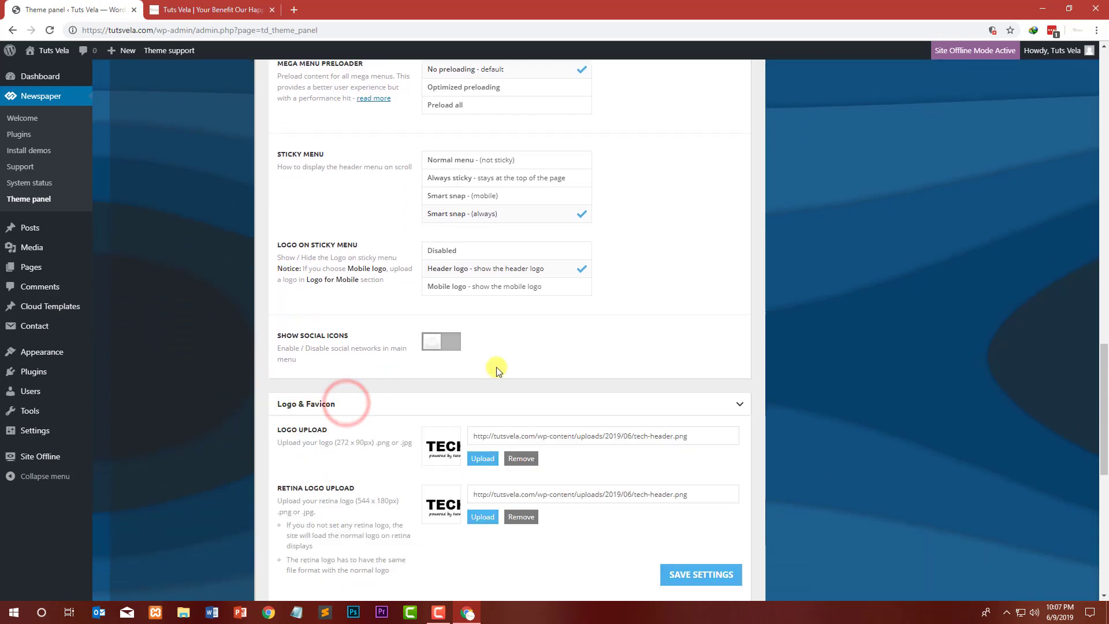
scroll(495, 366, down, 3)
click(211, 10)
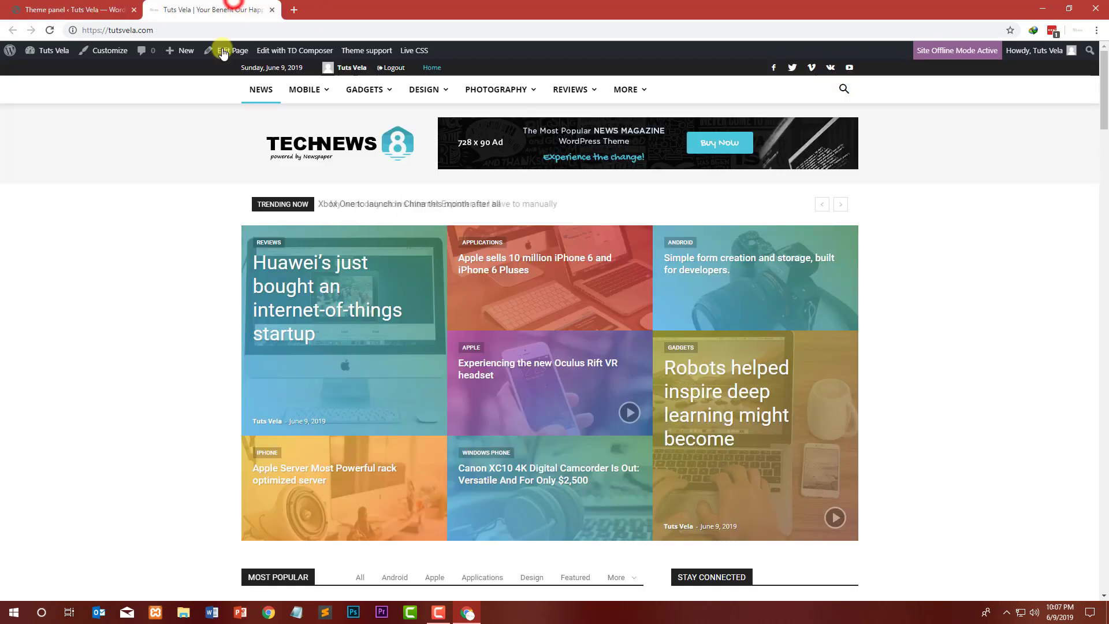
click(72, 9)
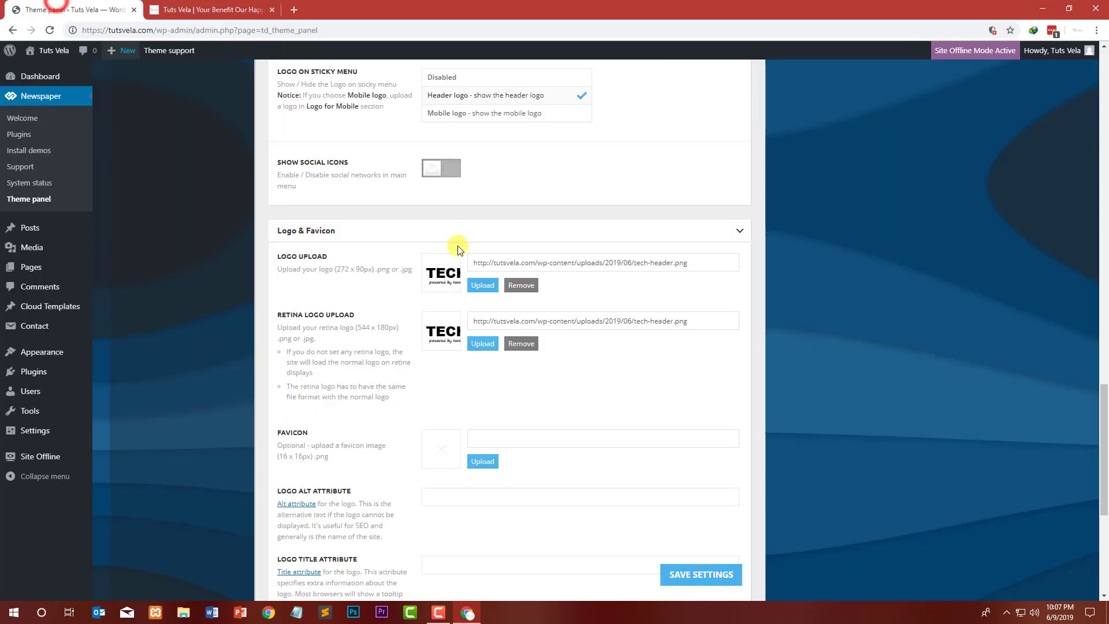
Step: Set the logo upload to the Tutsveladotcom-1 image, copying its title Tutsveladotcom into the description
click(492, 288)
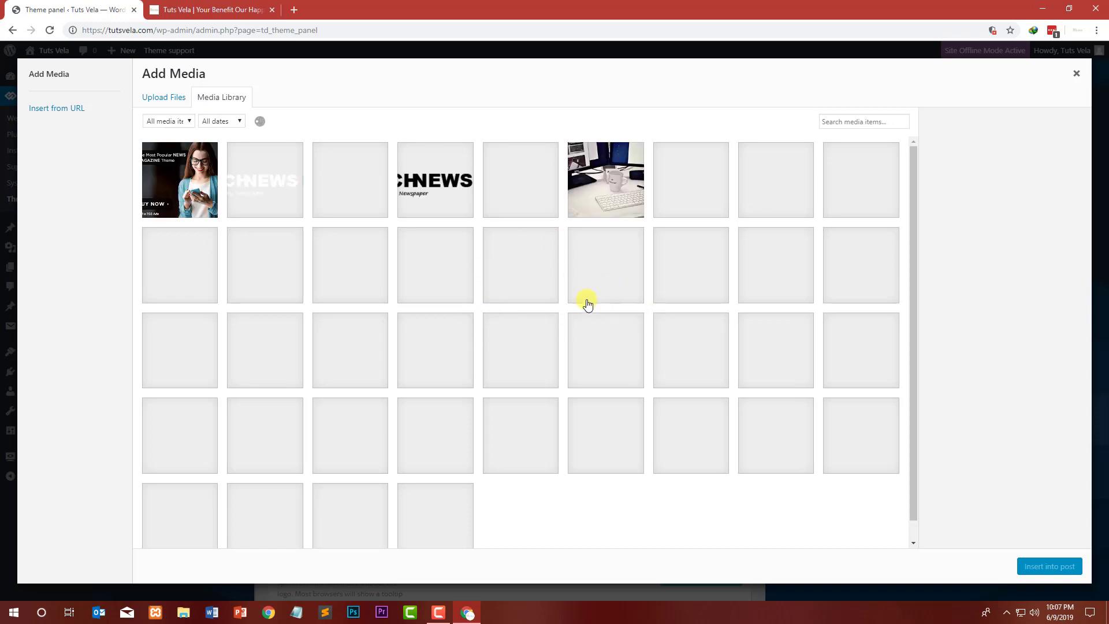
scroll(520, 296, down, 3)
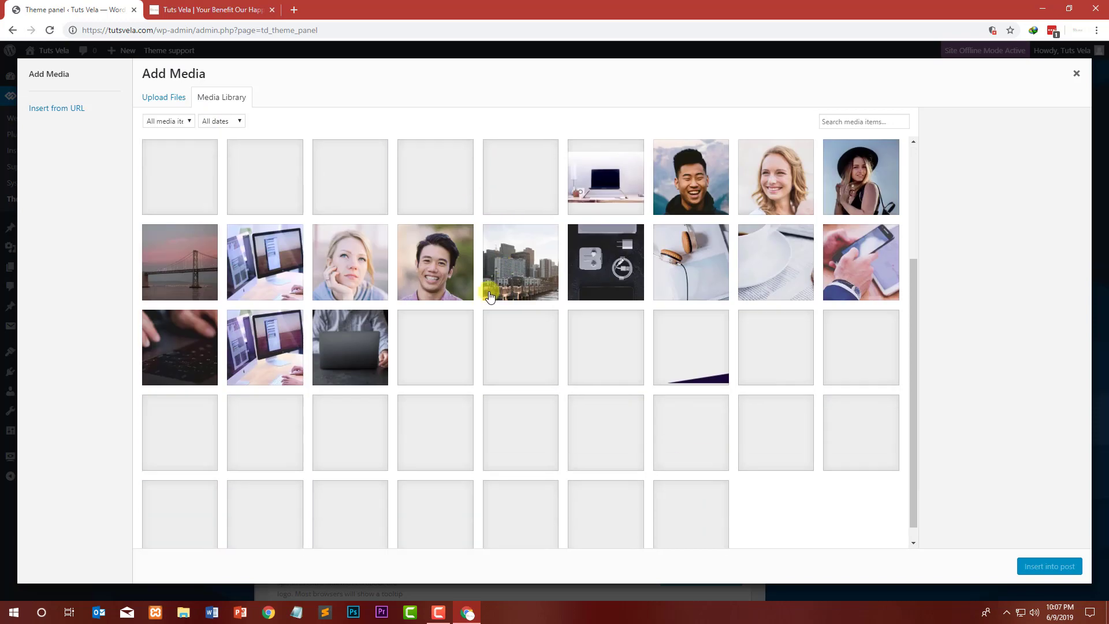
scroll(674, 277, up, 2)
scroll(630, 300, down, 3)
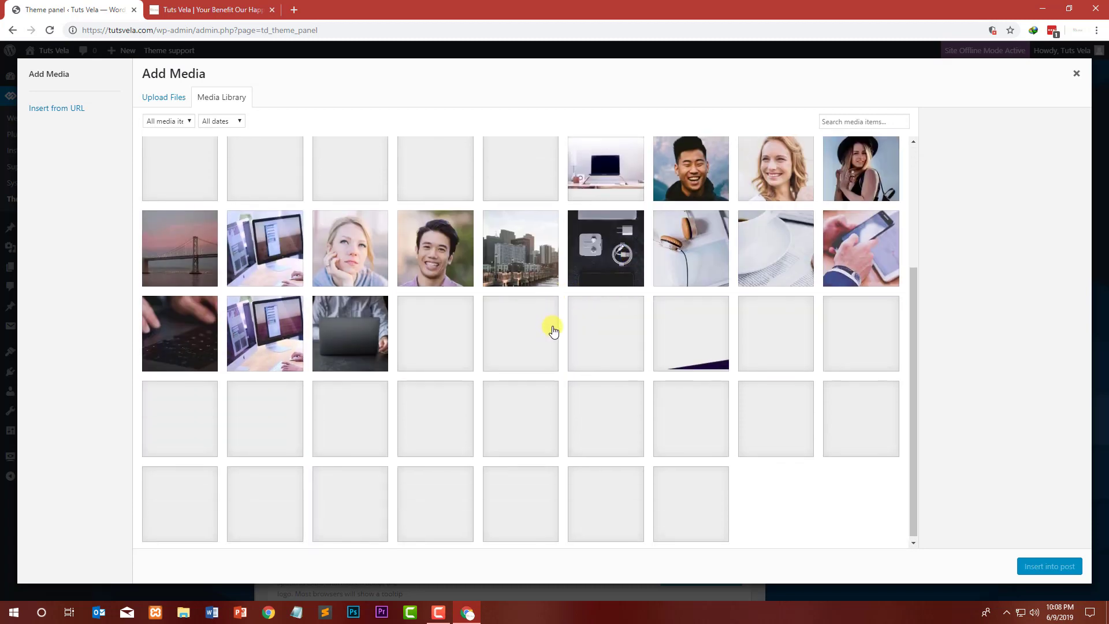
scroll(555, 329, up, 3)
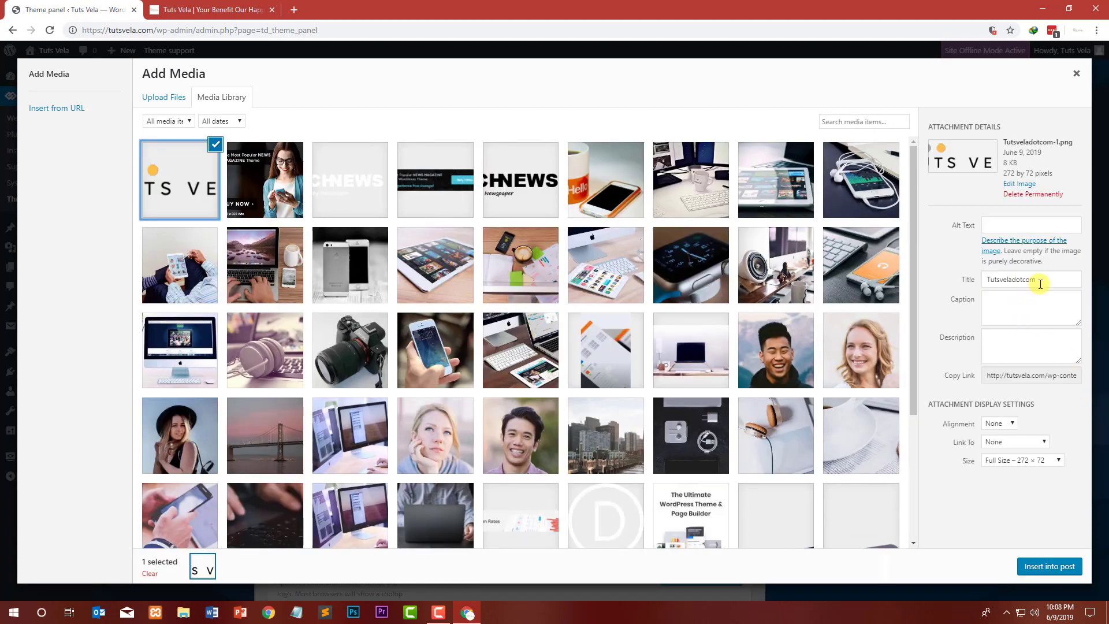
double_click(1040, 284)
key(ctrl+c)
click(1008, 342)
key(ctrl+v)
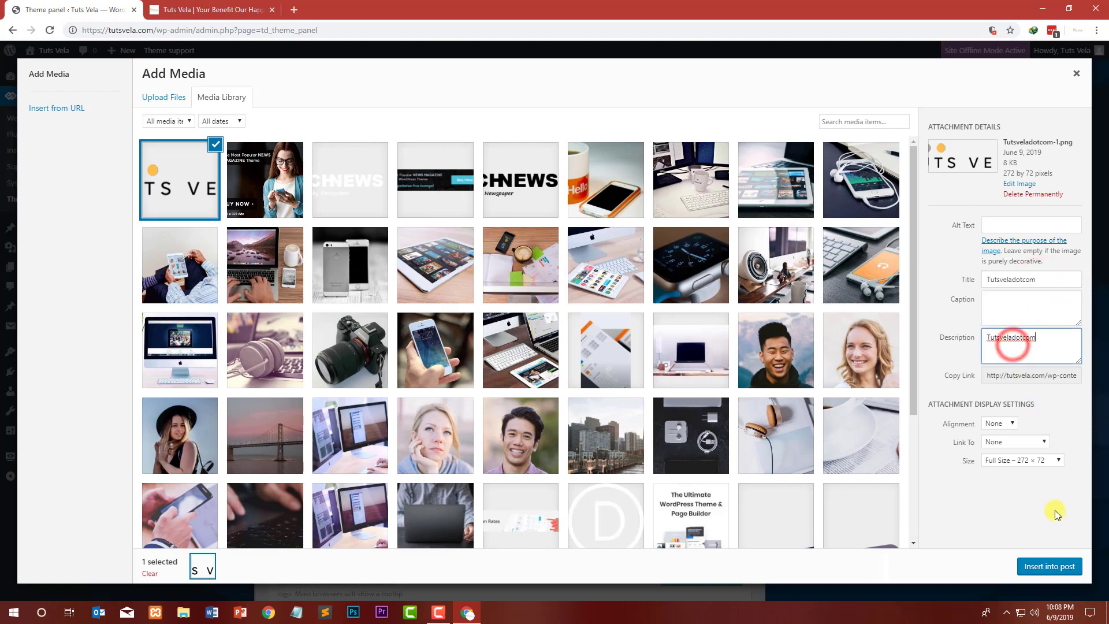
click(1050, 565)
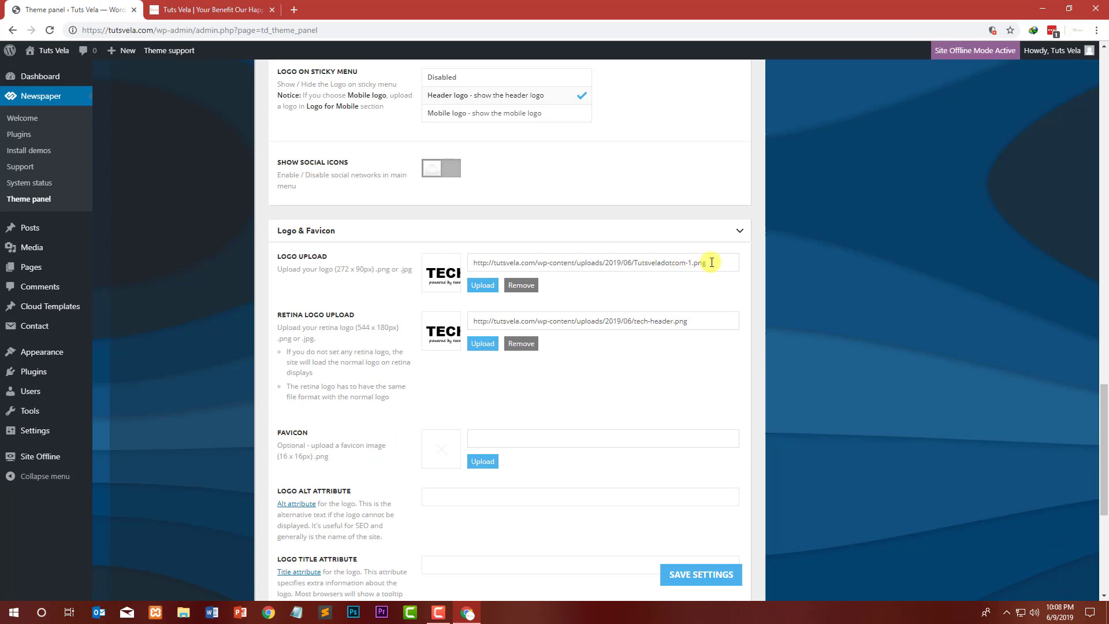
Step: For the retina logo, upload the siteidentity image from the Logo folder into the media library
drag(712, 262, 445, 248)
key(ctrl+c)
click(631, 292)
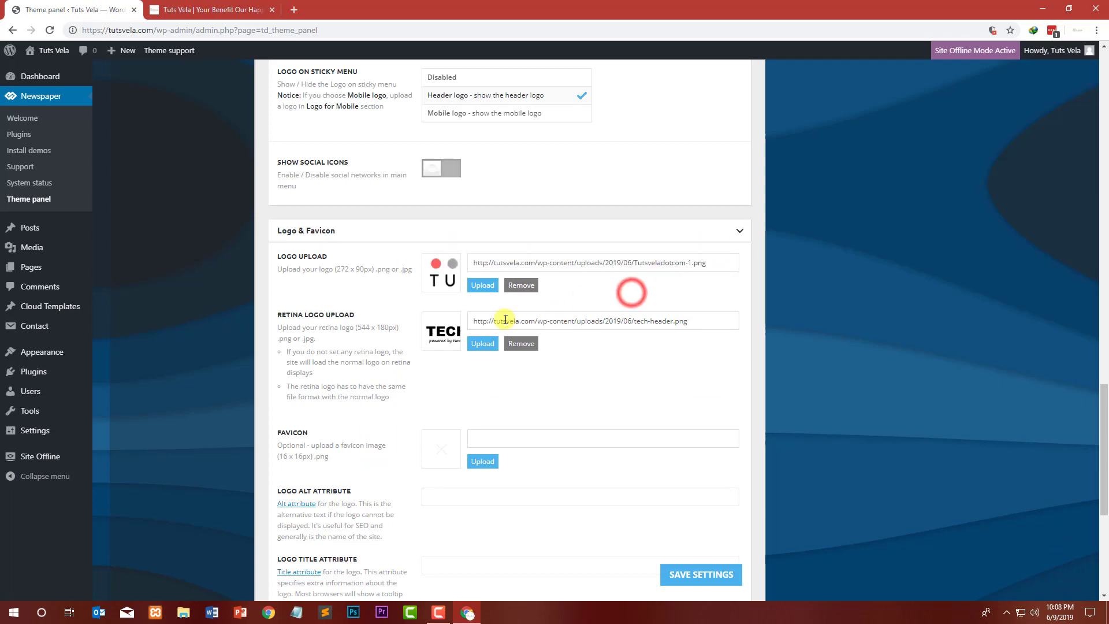
click(483, 343)
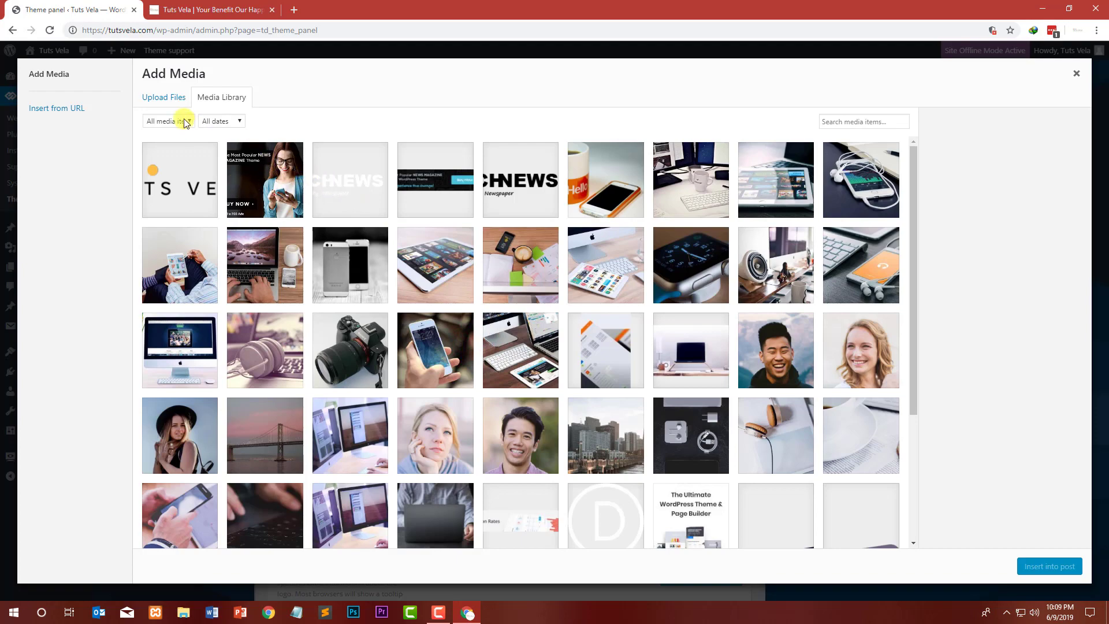
click(159, 98)
click(600, 288)
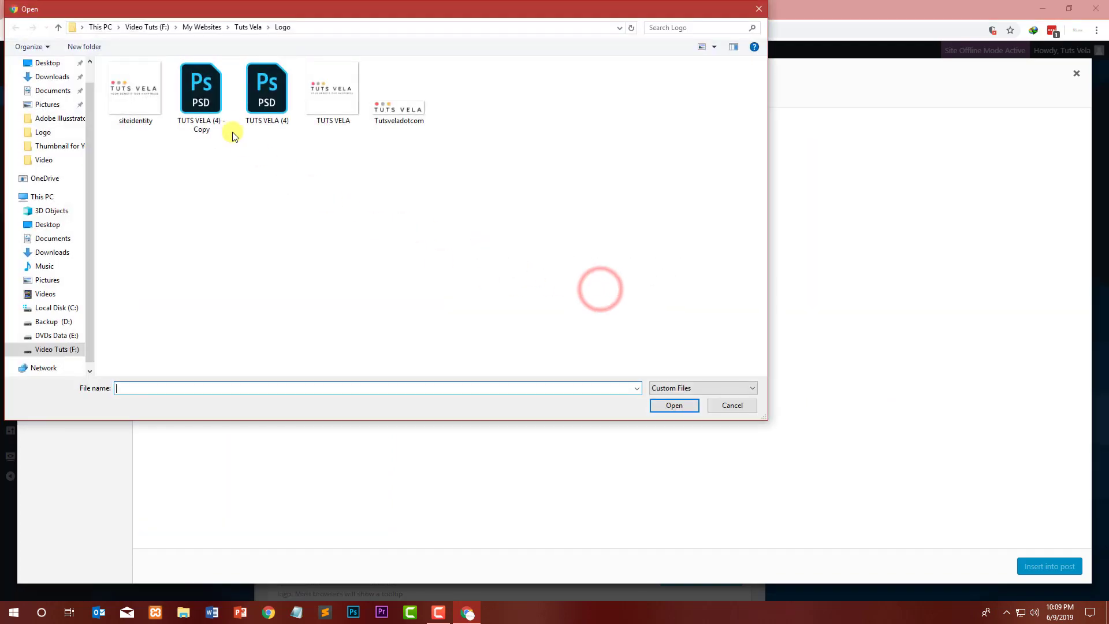
double_click(151, 107)
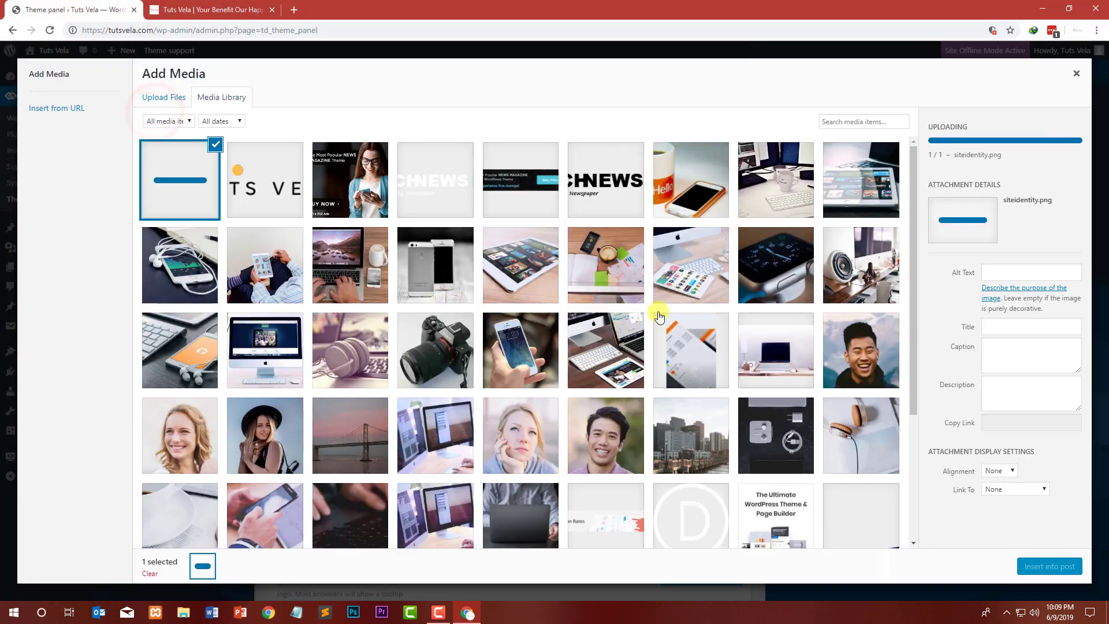
Step: Set the uploaded image's title and description to Tutsveladotcom and insert it as the retina logo
click(1025, 329)
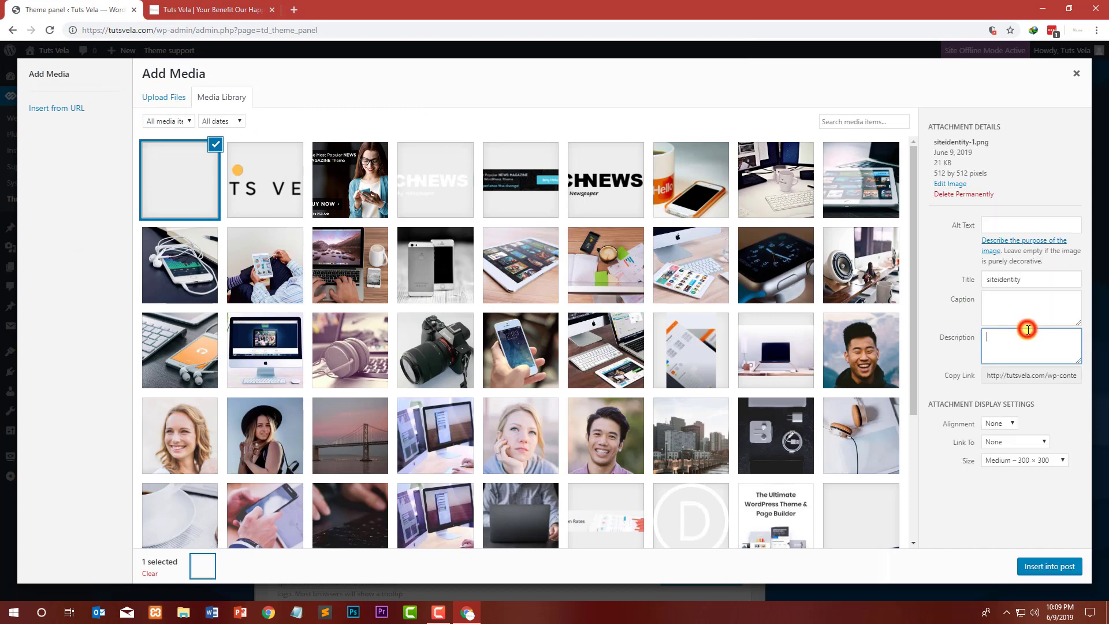
double_click(1027, 274)
key(ctrl+v)
click(1015, 347)
key(ctrl+v)
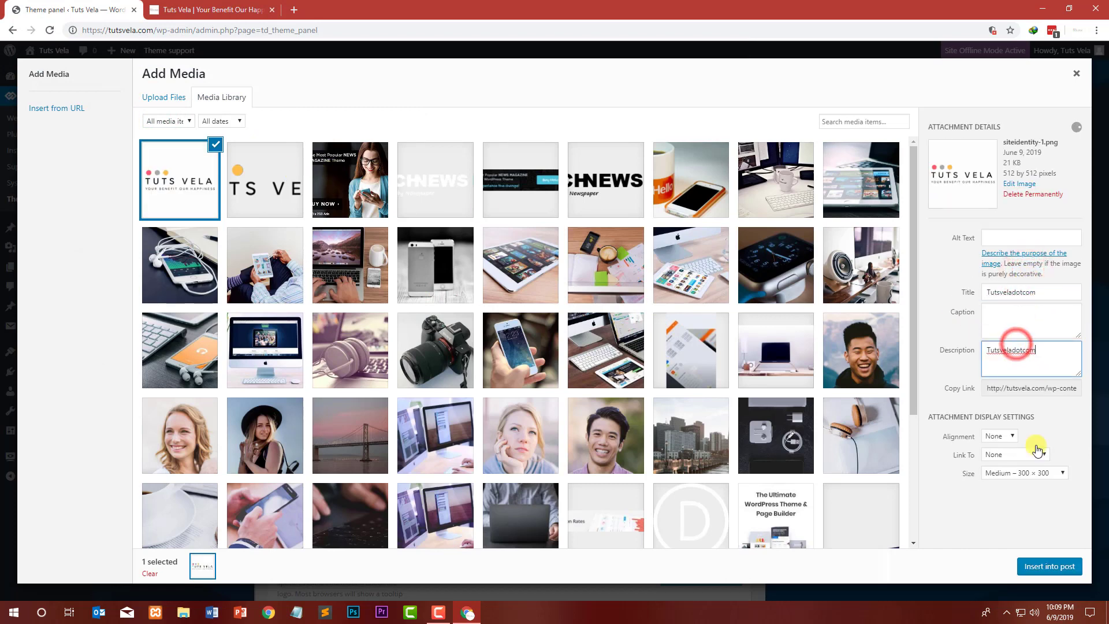
click(1042, 563)
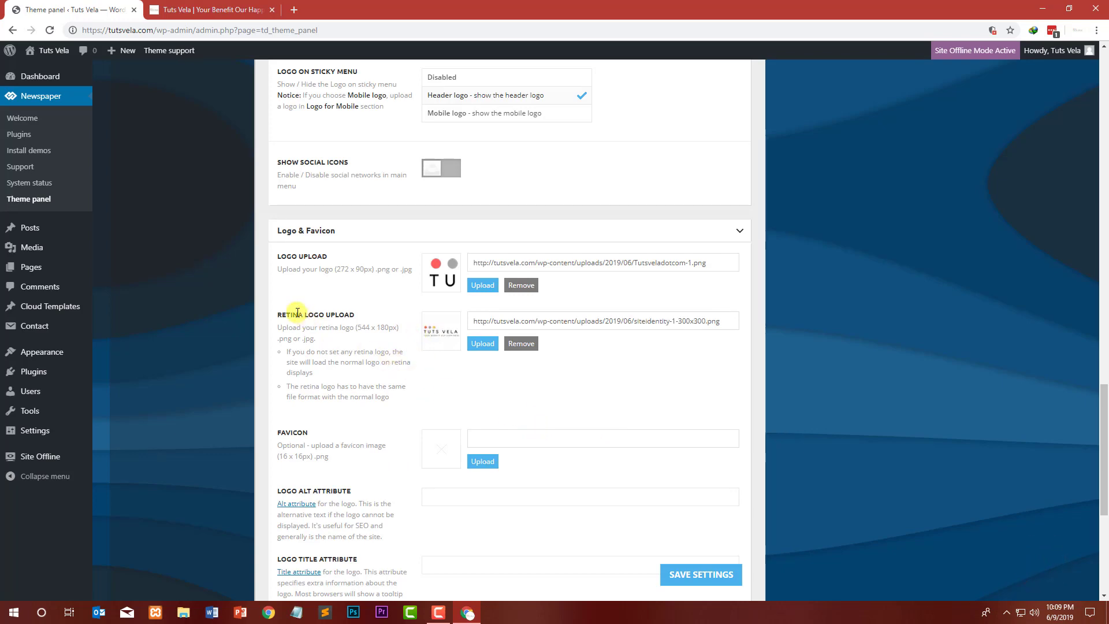
Step: Set the favicon to the Tutsveladotcom-1 image
drag(298, 313, 372, 320)
scroll(471, 198, down, 3)
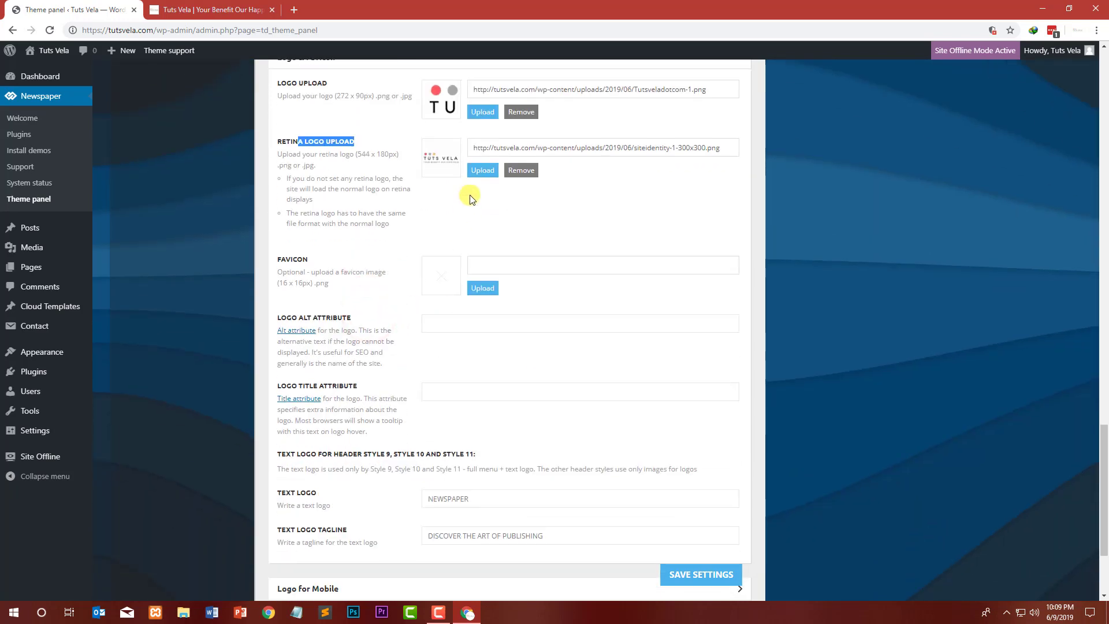
click(486, 170)
click(253, 186)
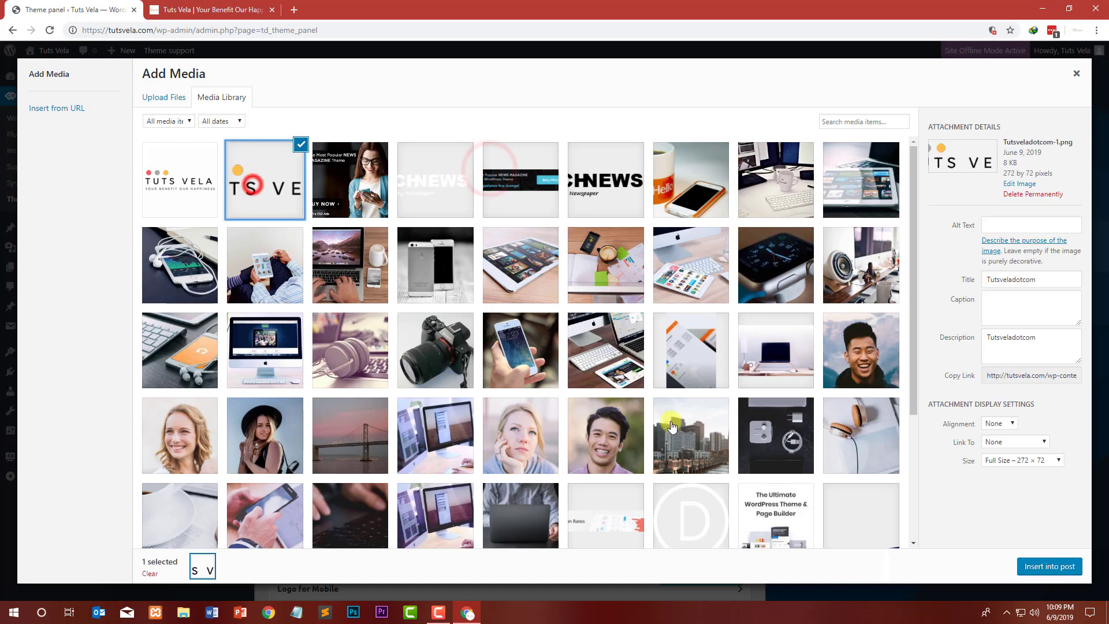
click(1066, 563)
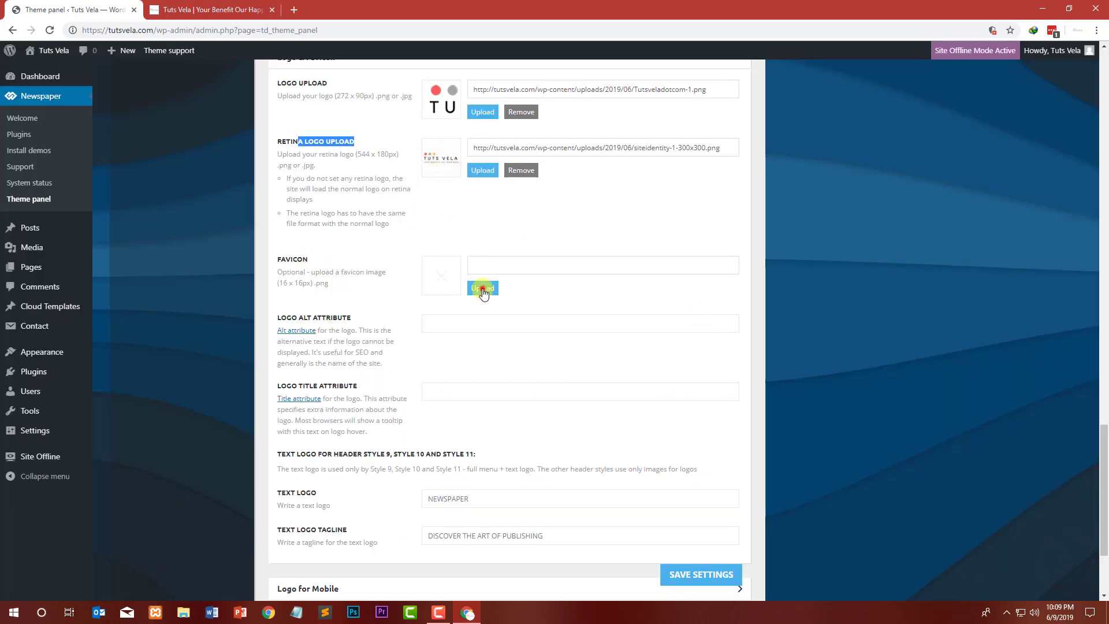
click(484, 289)
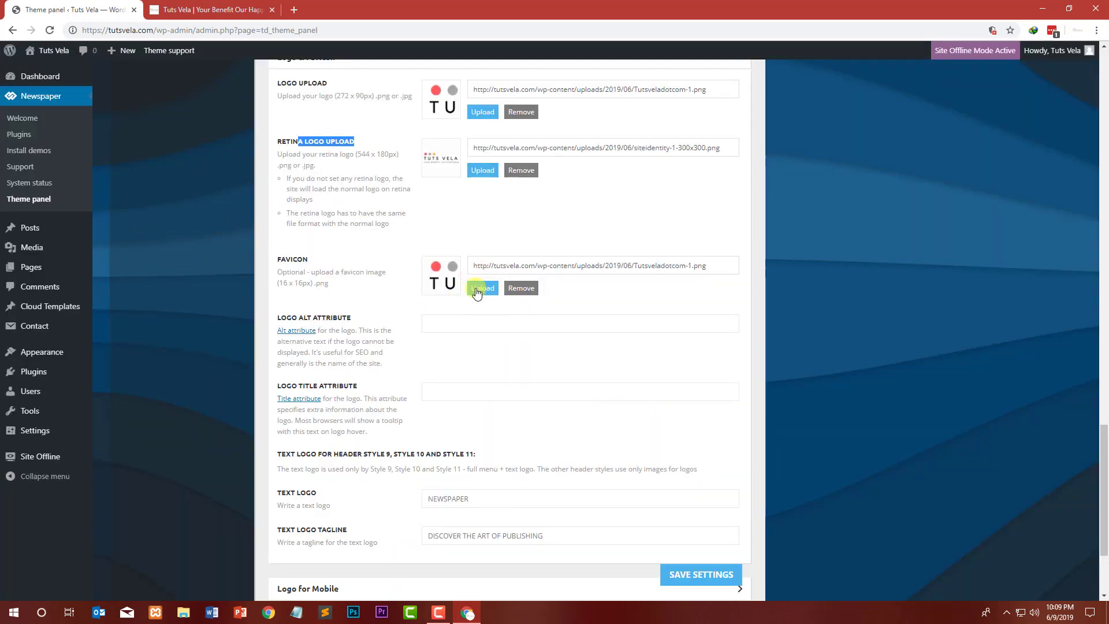
Step: Replace the favicon with the siteidentity image
click(472, 291)
click(182, 179)
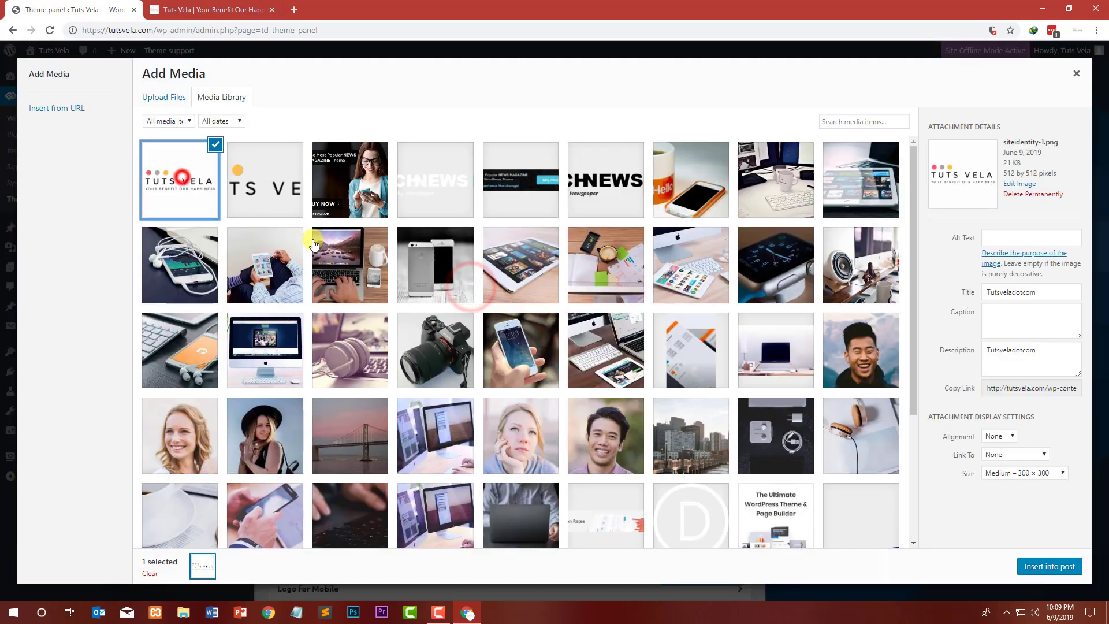
click(1041, 569)
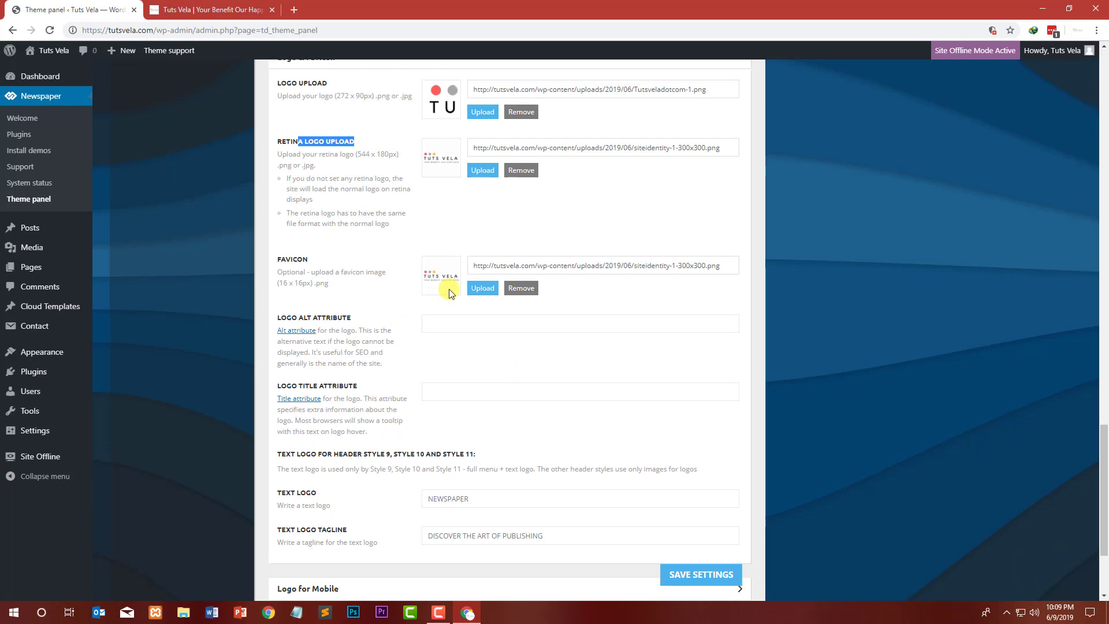
Step: Replace the retina logo with the Tutsveladotcom-1 image
click(483, 171)
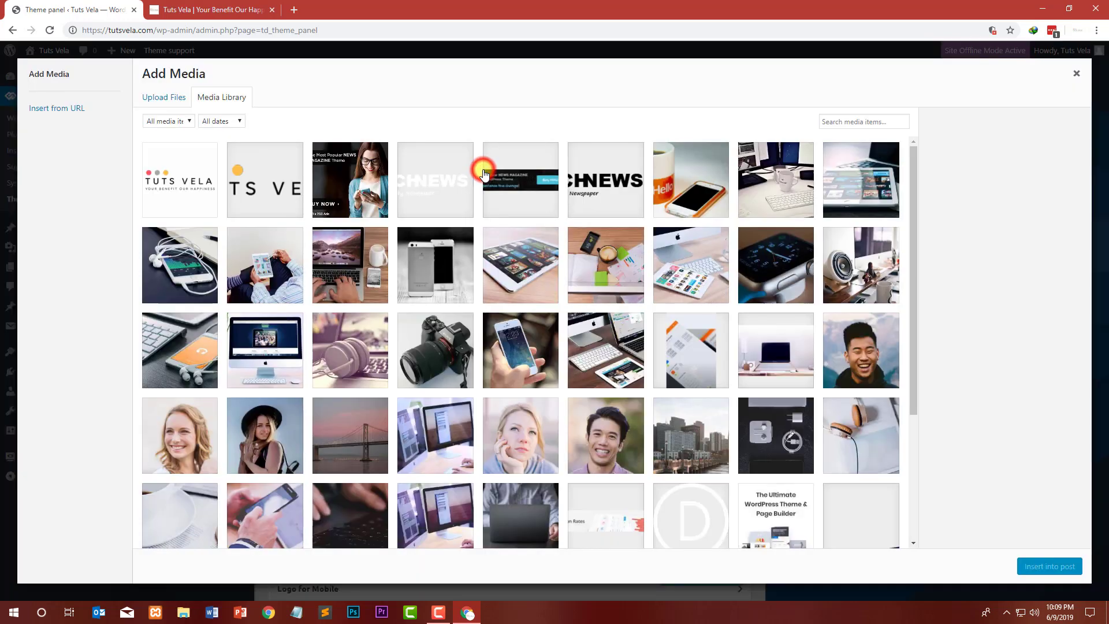
click(249, 185)
click(1041, 561)
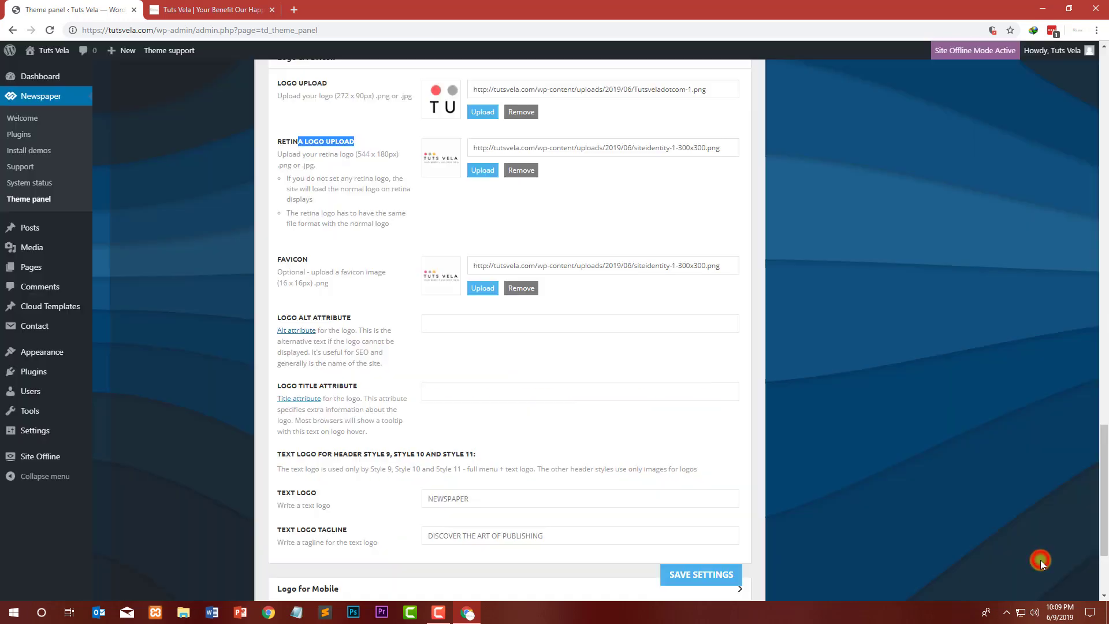
Step: Enter Tuts Vela as the logo alt attribute and begin entering Tuts as the logo title attribute
scroll(768, 348, up, 3)
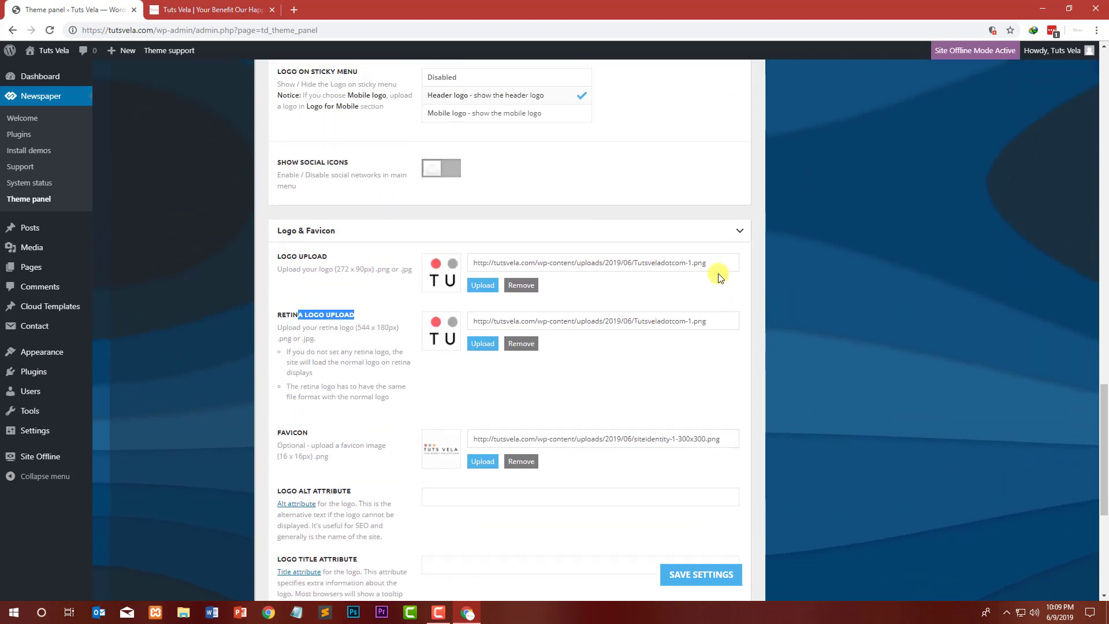
scroll(439, 381, down, 2)
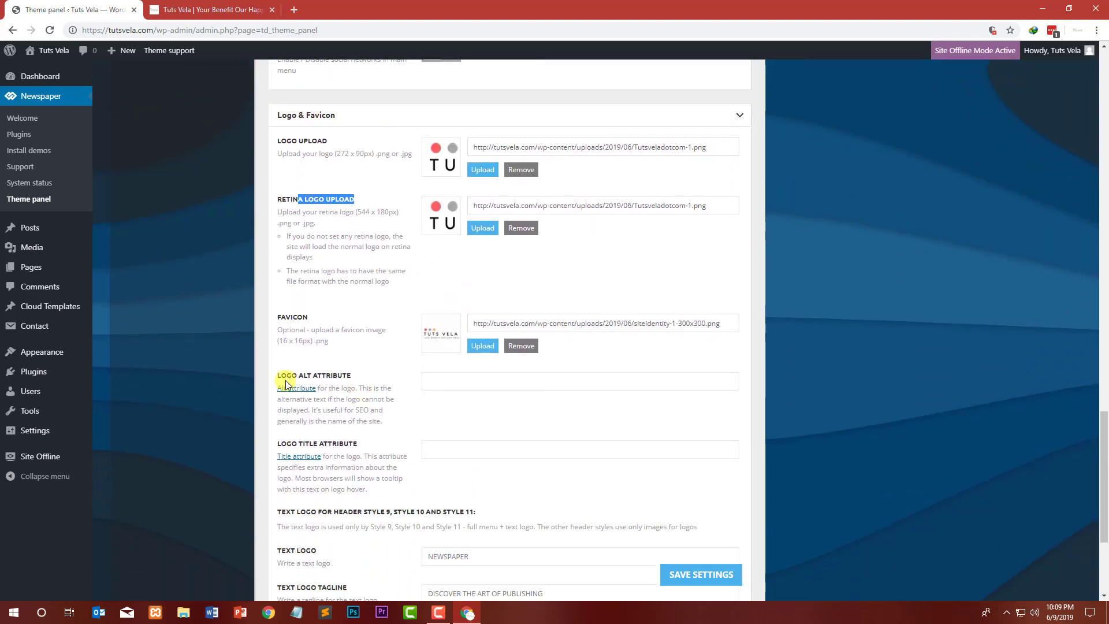
scroll(346, 378, down, 1)
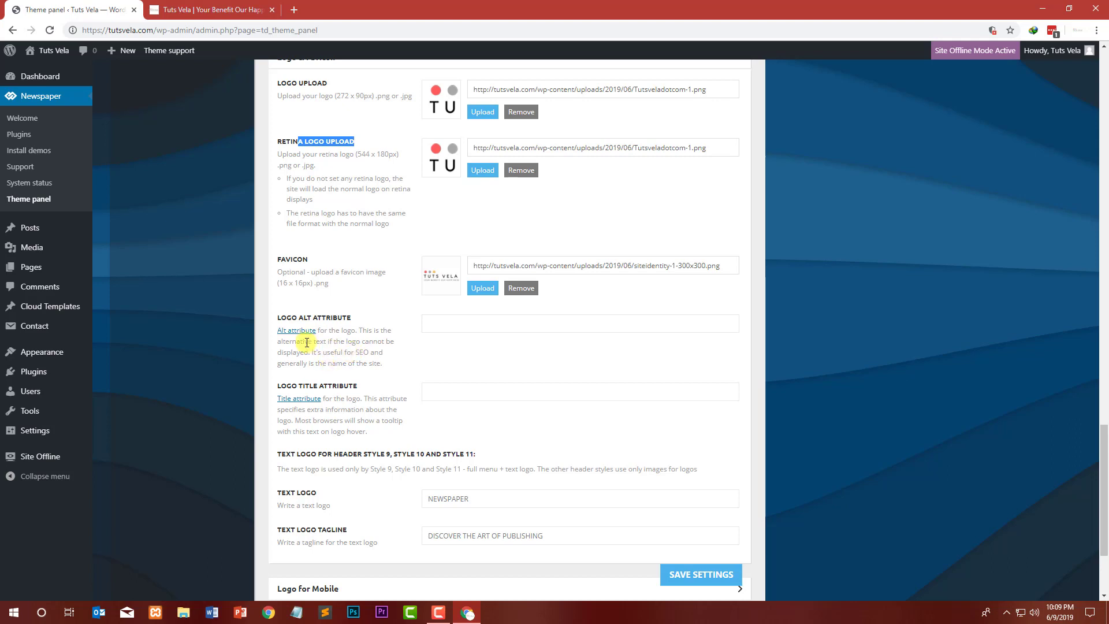
drag(307, 342, 281, 342)
click(422, 359)
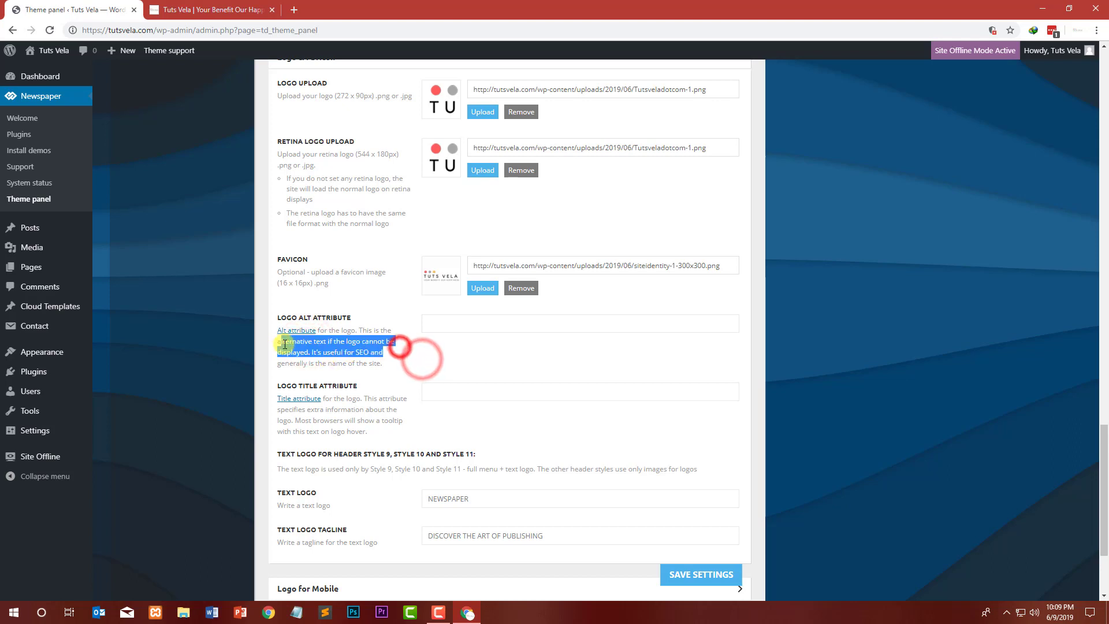
click(461, 317)
text(Tuts Vela)
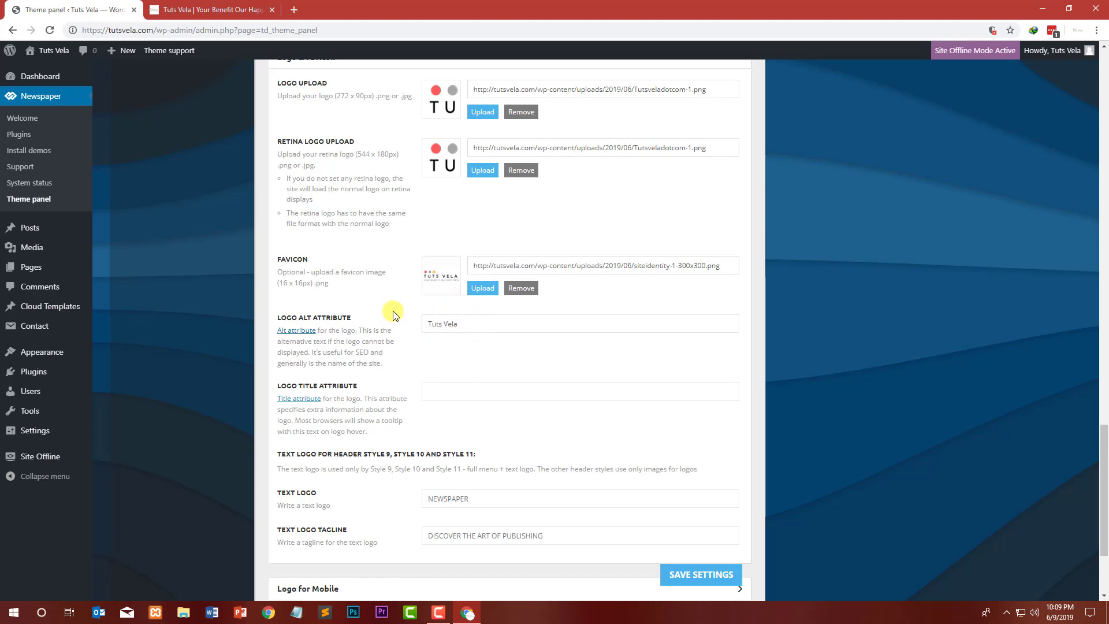
text(Tuts  Vela  |  Your Benefit our happiness)
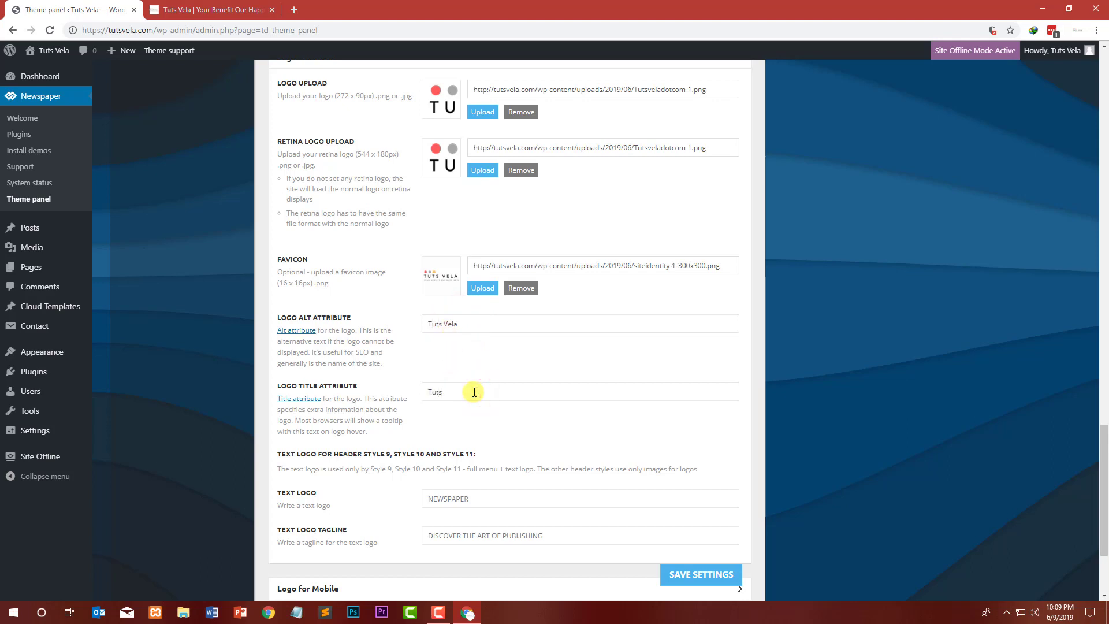
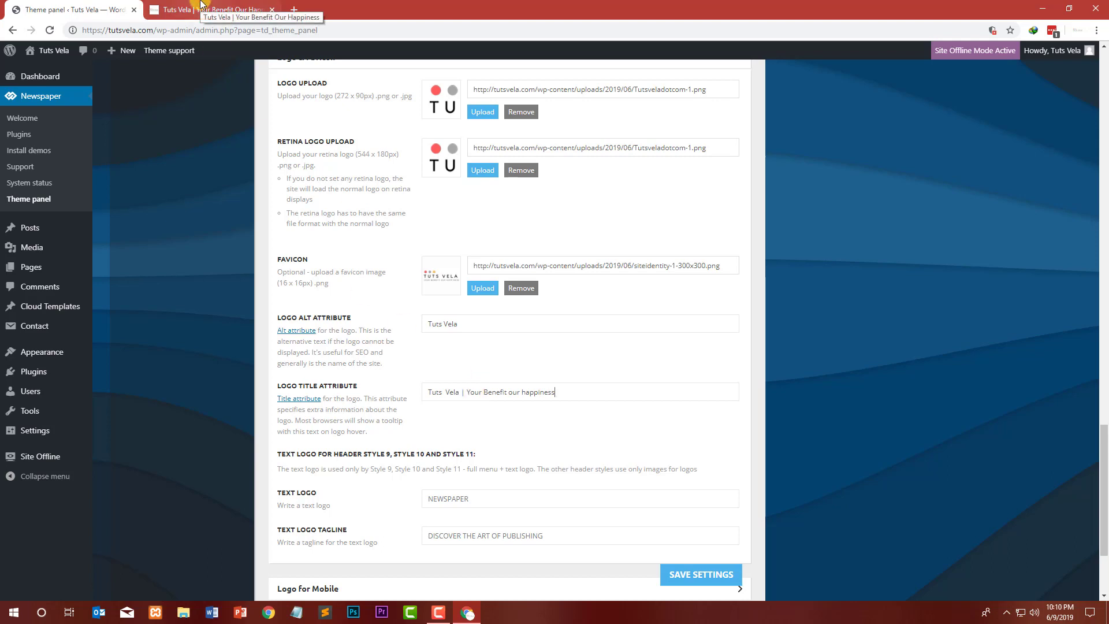
Step: Set the text logo to Tuts Vela and the text logo tagline to Your Benefit Our Happiness
scroll(231, 351, down, 1)
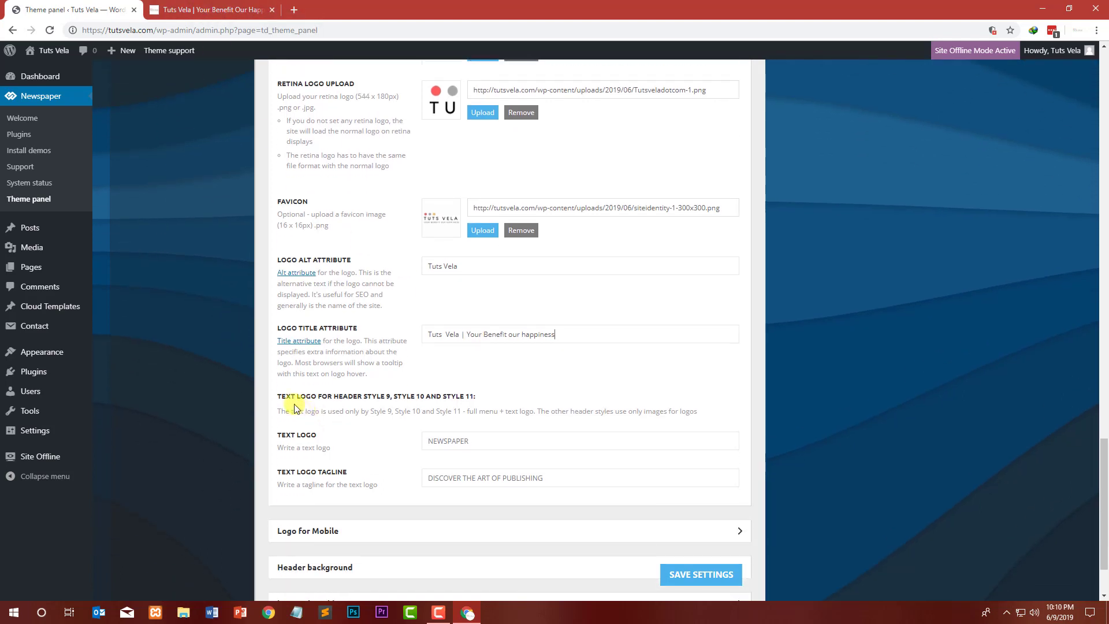
click(480, 446)
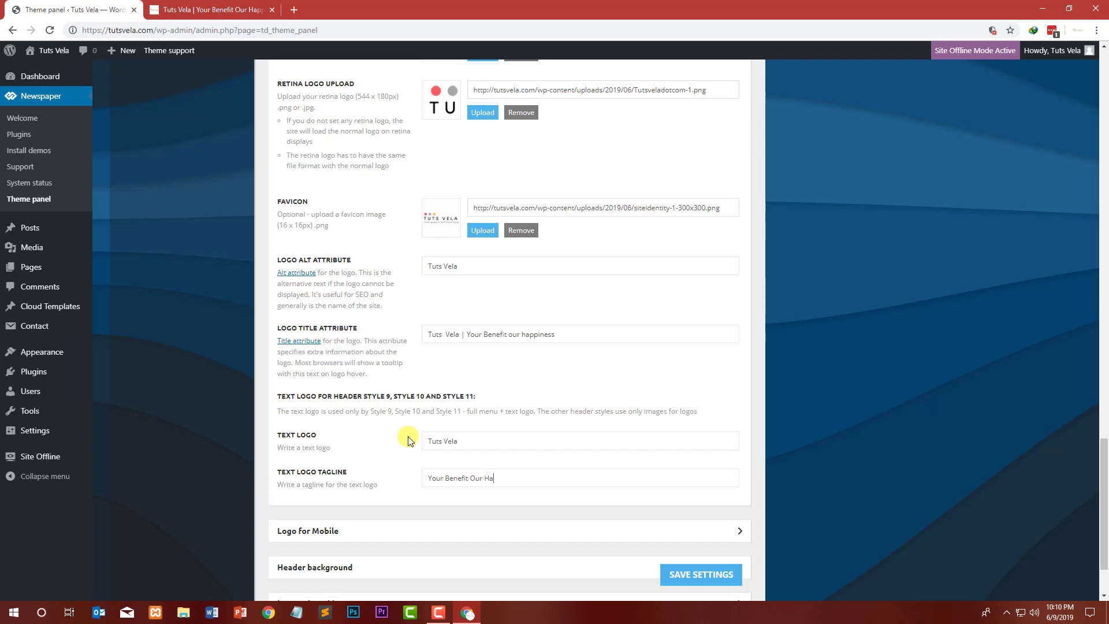
Step: Open the Logo for Mobile section and set the mobile logo to the Tutsveladotcom-1 image
click(523, 538)
scroll(497, 436, down, 5)
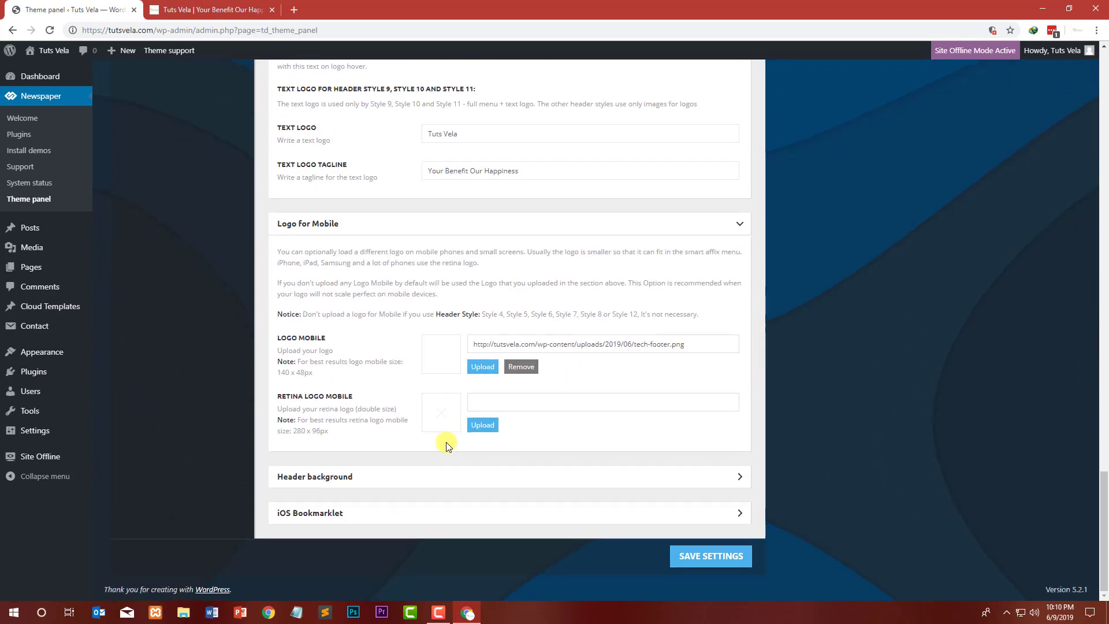
click(483, 366)
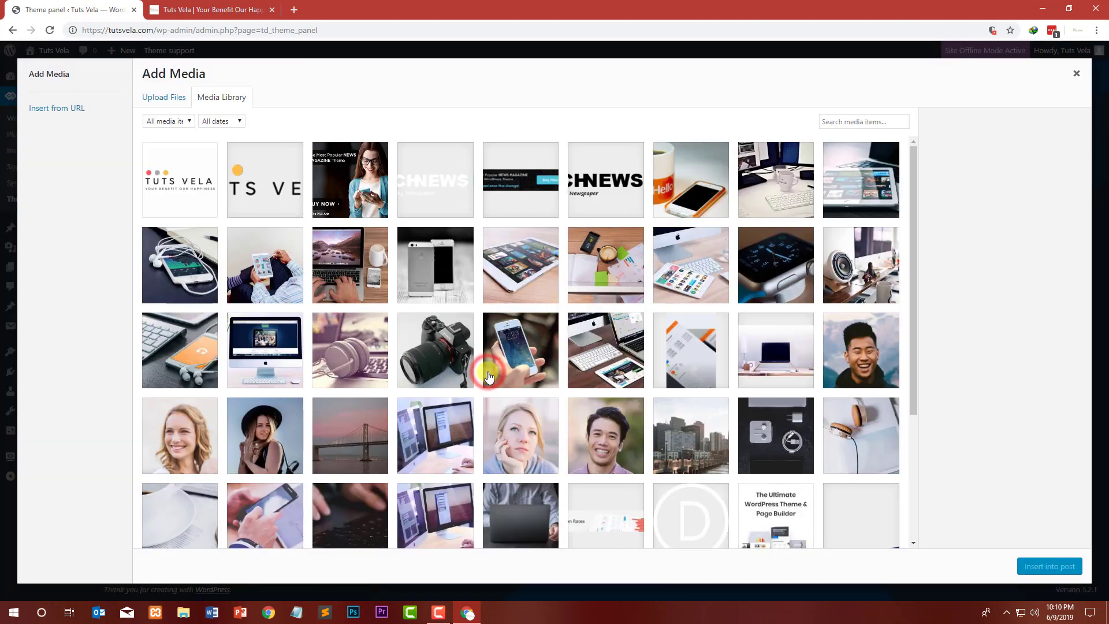
click(276, 193)
click(1046, 564)
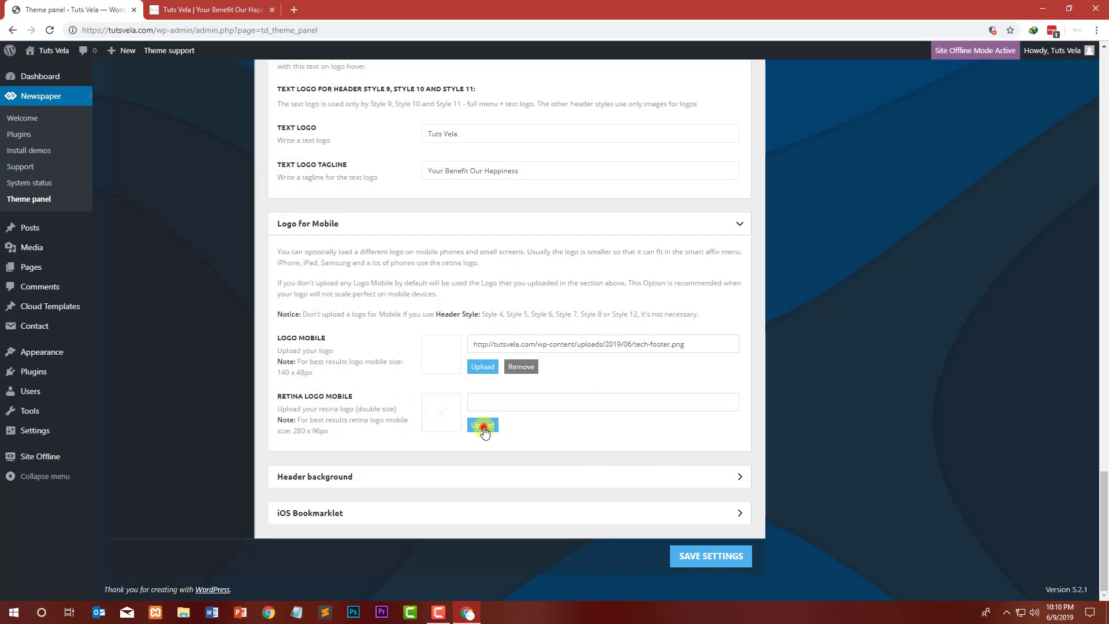
Step: Set the retina mobile logo to the Tutsveladotcom-1 image as well
click(483, 428)
click(277, 185)
click(1054, 566)
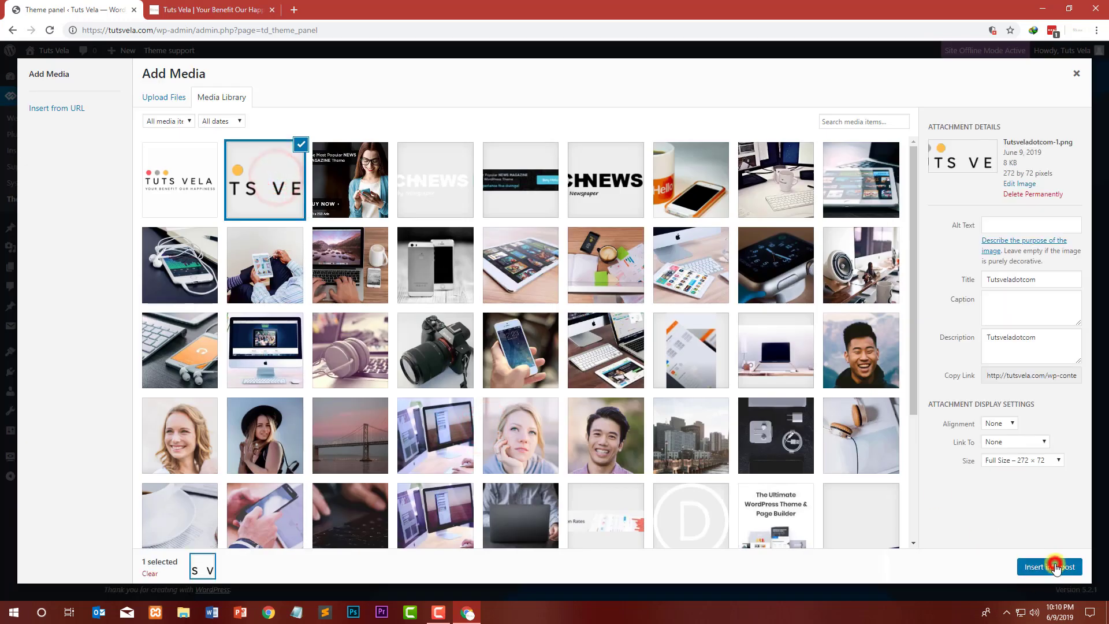
Step: Save the theme panel's logo settings
click(359, 464)
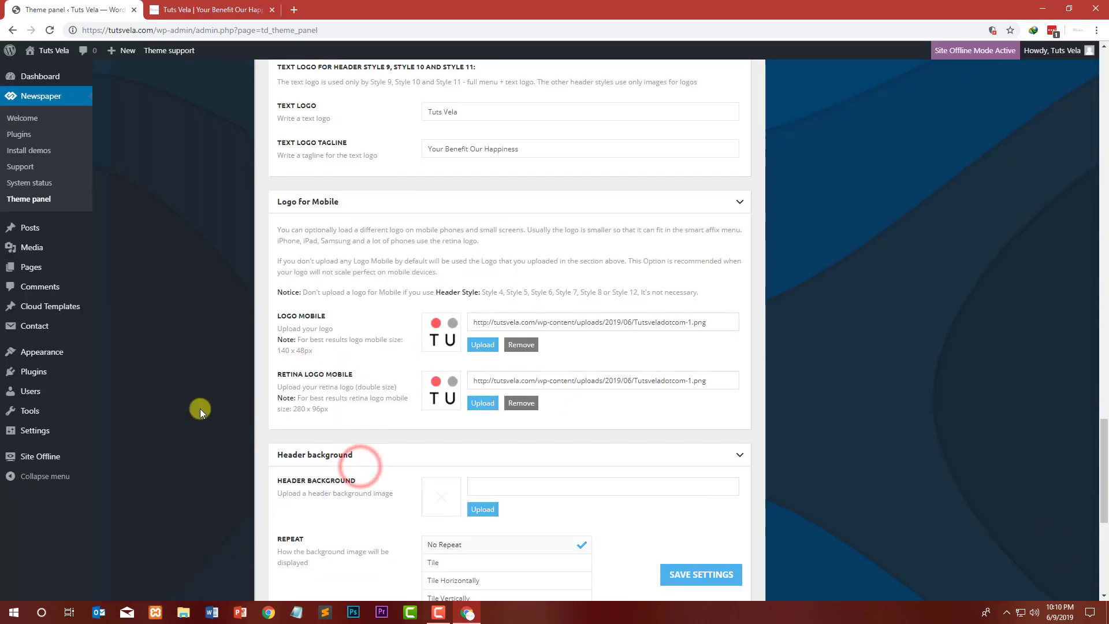
scroll(200, 407, down, 3)
click(173, 9)
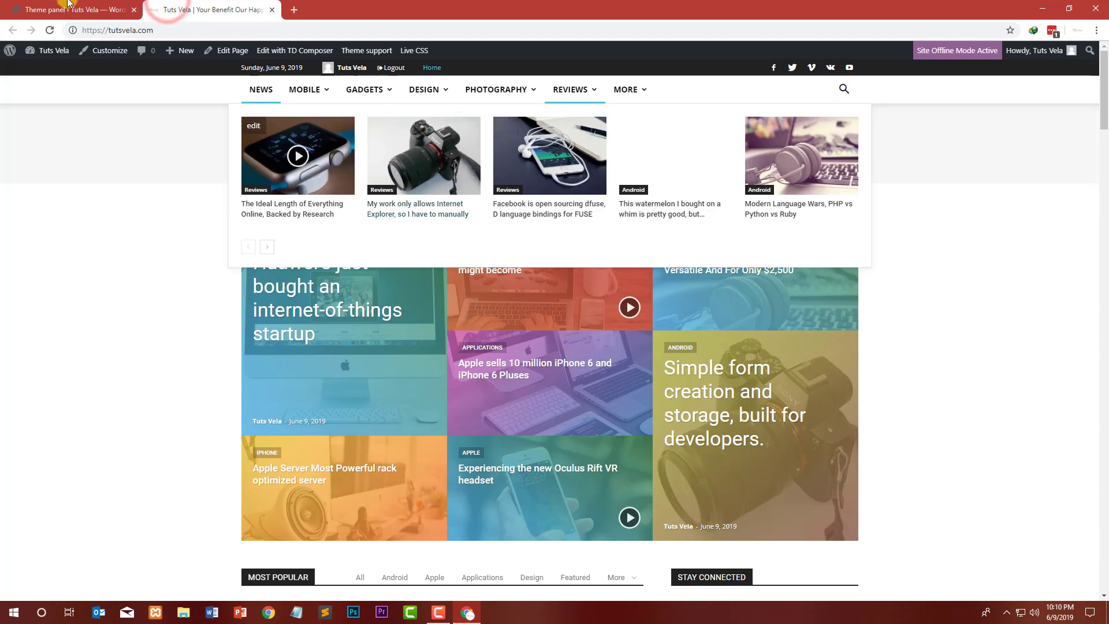
click(68, 3)
scroll(251, 317, down, 3)
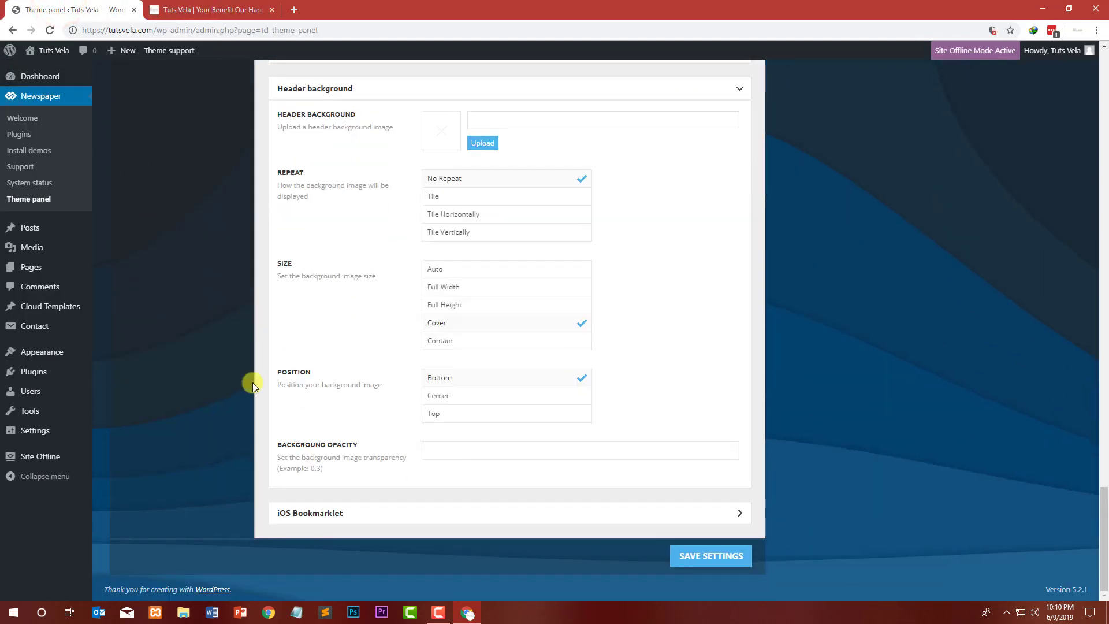
click(737, 562)
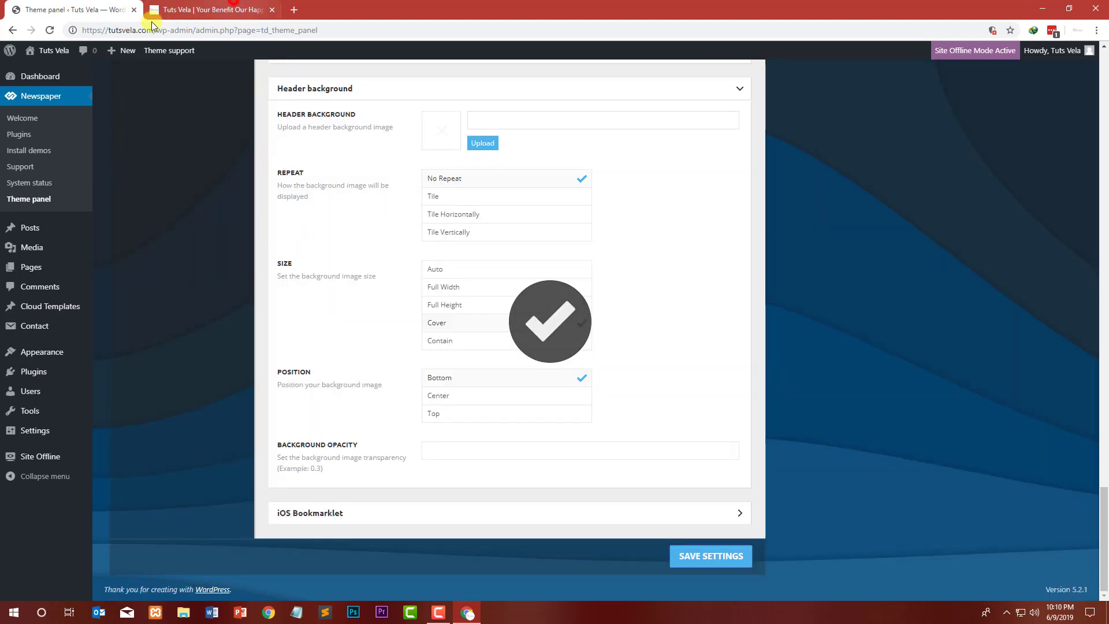
Step: Reload the site's front page in the other tab to check the header logo
click(213, 10)
click(50, 30)
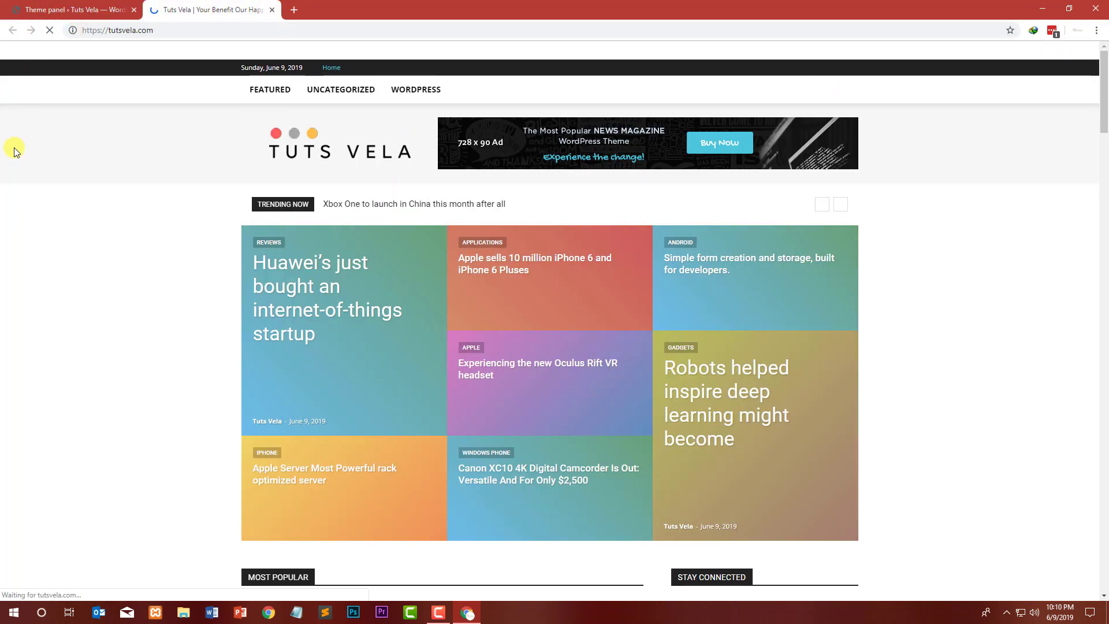
click(331, 69)
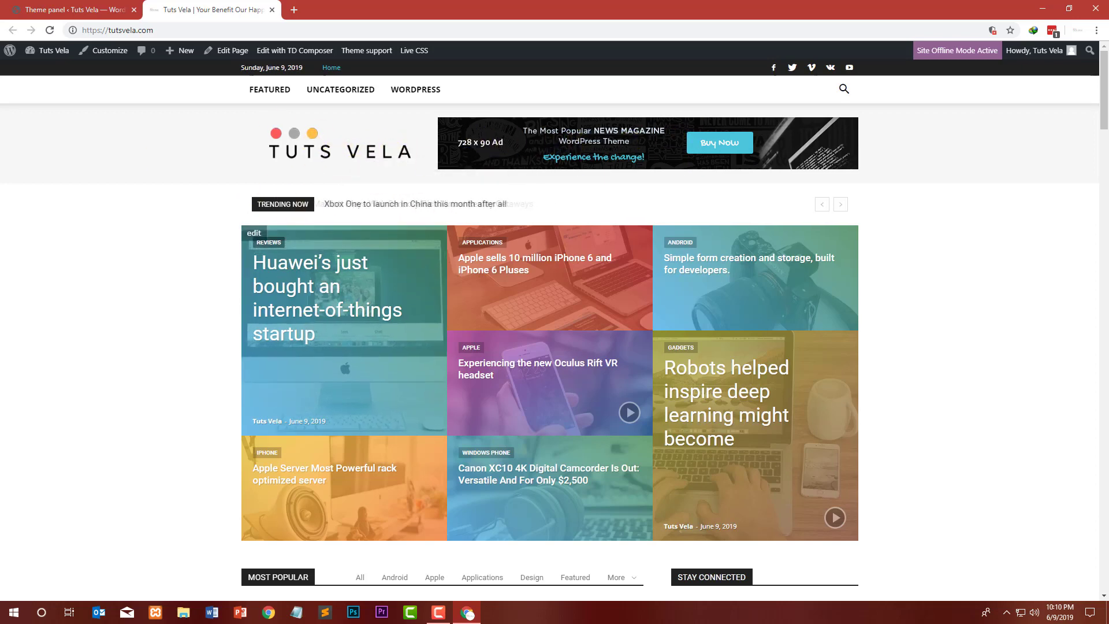
Step: Return to the theme panel and open the Footer settings
key(ctrl+Page_Up)
scroll(267, 258, up, 10)
scroll(267, 257, up, 20)
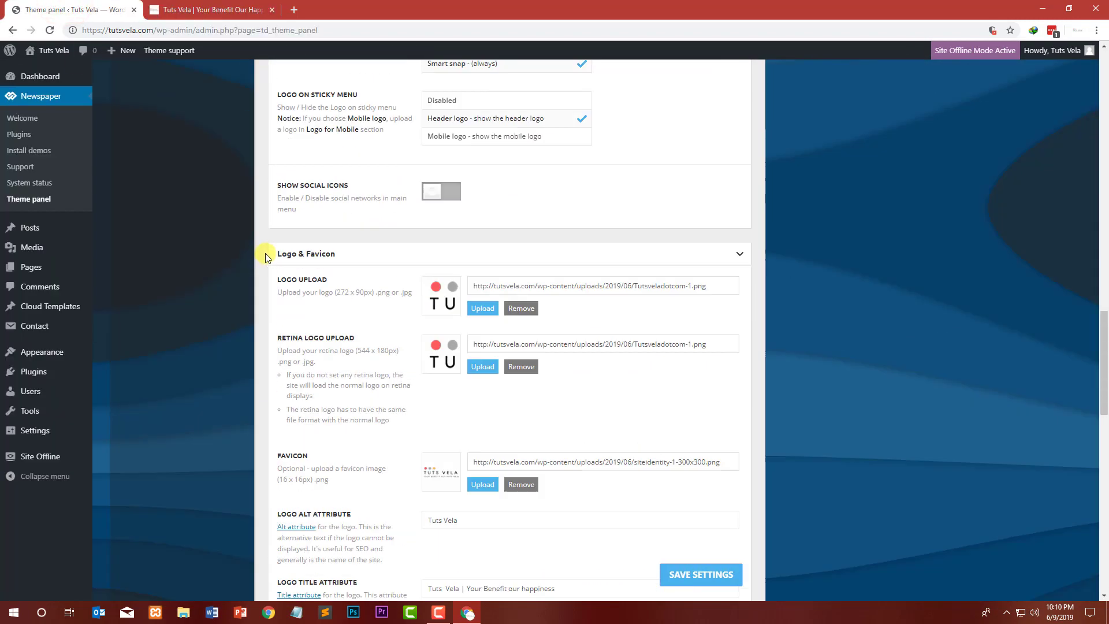
scroll(162, 173, up, 5)
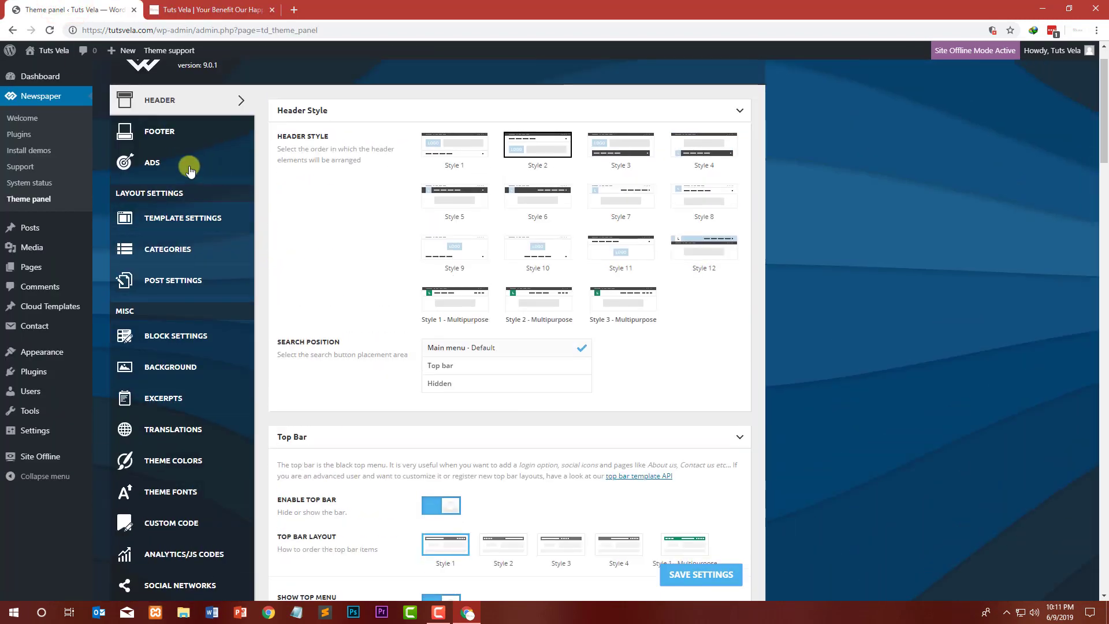
click(172, 184)
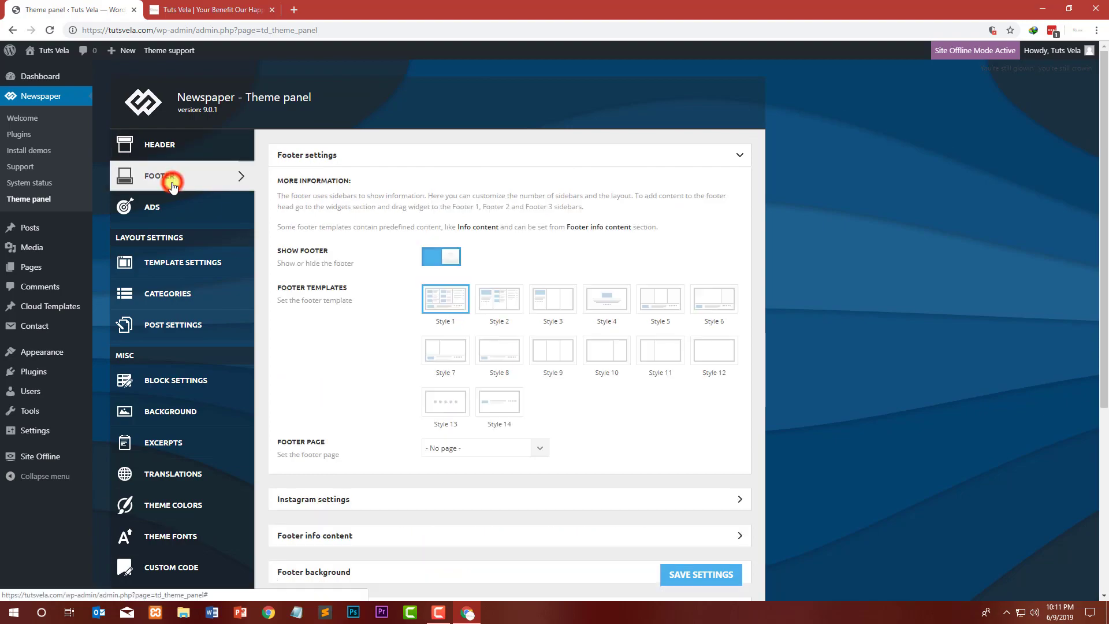
Step: Examine the current footer on the site's front page, then return to the theme panel
click(191, 10)
scroll(168, 278, down, 10)
scroll(168, 278, down, 15)
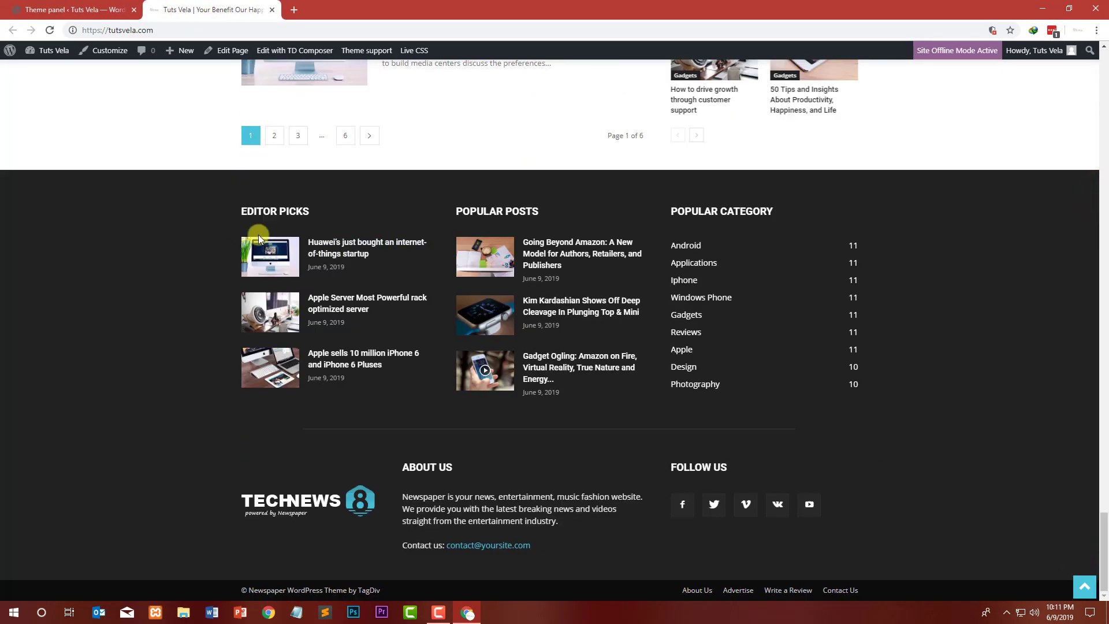
click(118, 6)
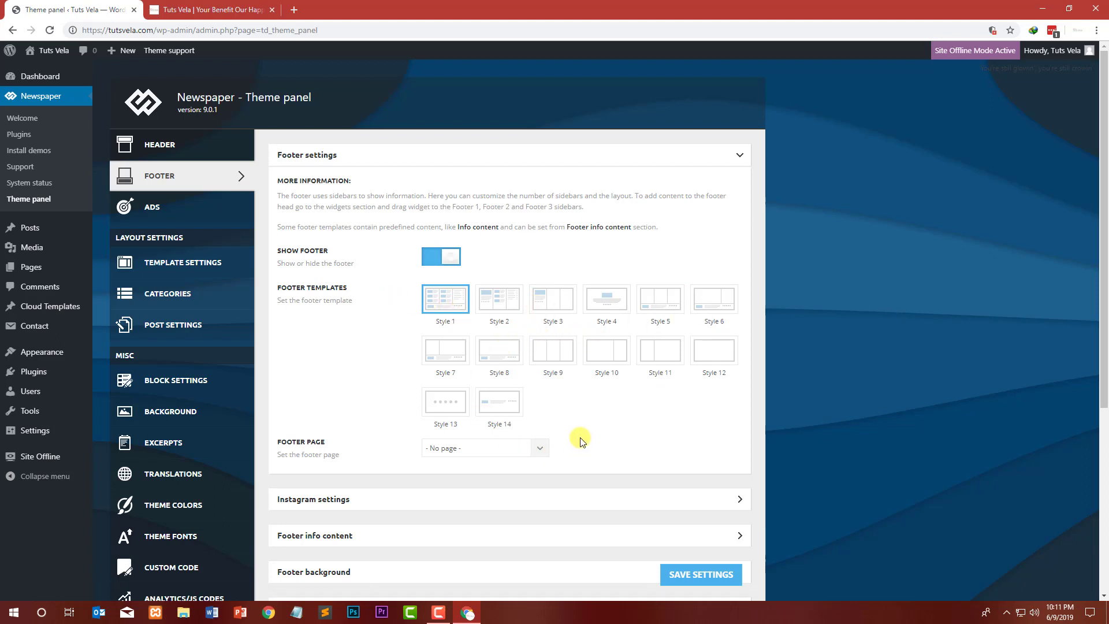
Step: Choose the Style 14 footer template
click(503, 412)
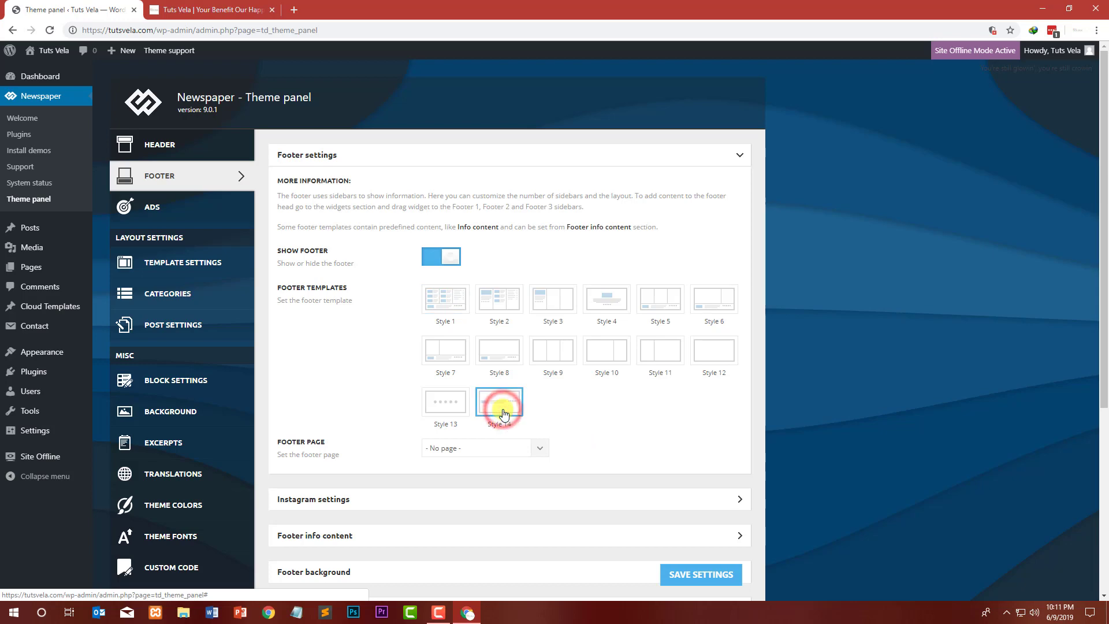
click(530, 443)
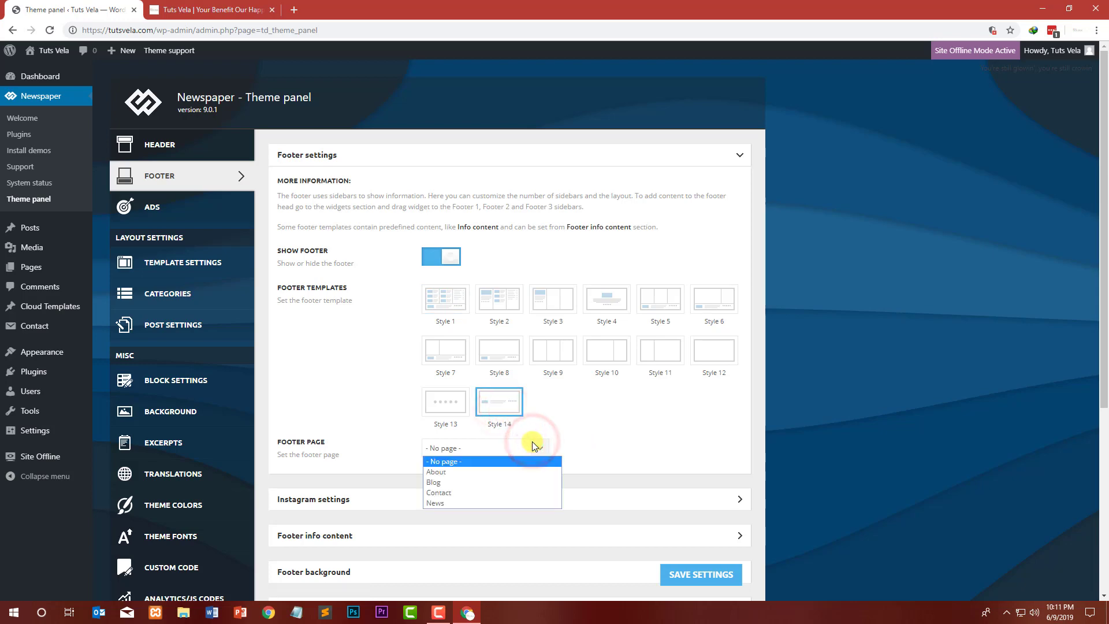
click(527, 441)
click(252, 10)
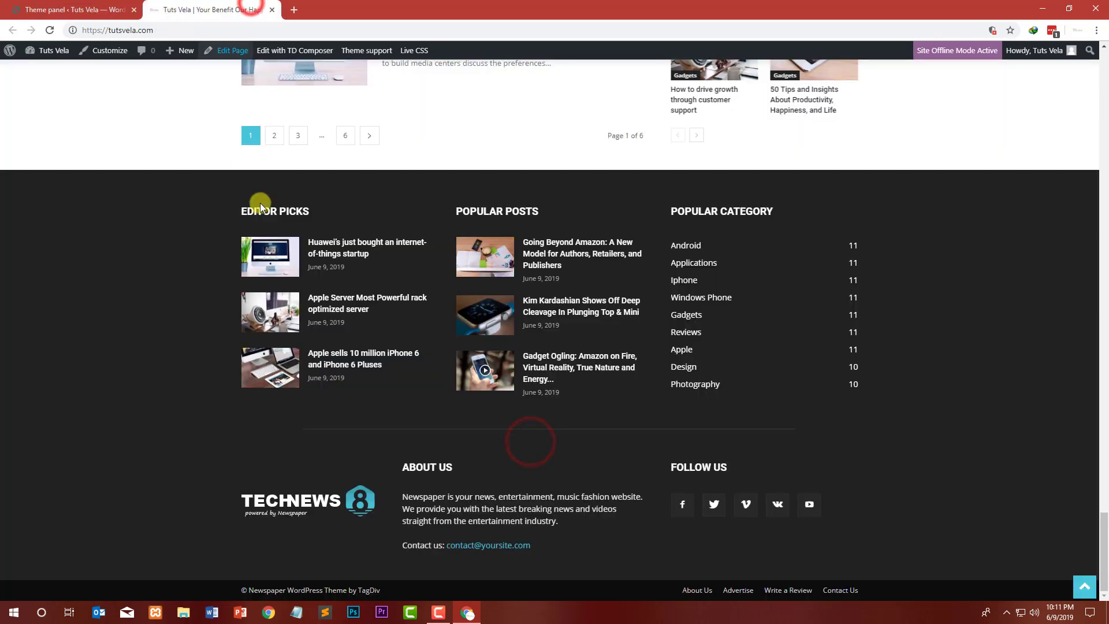
click(112, 8)
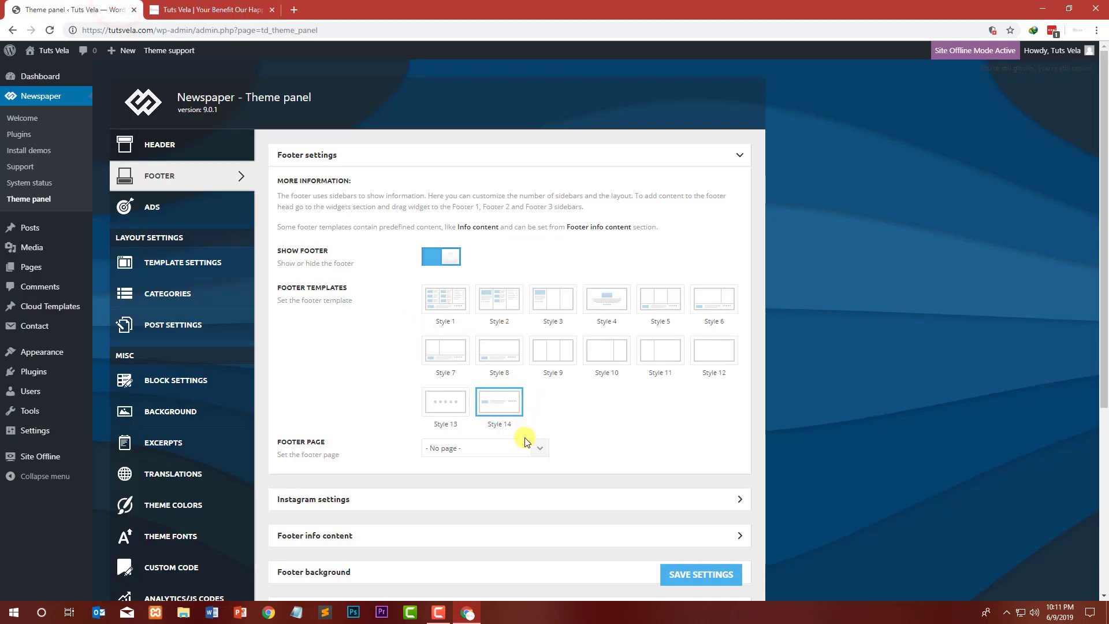
Step: Set the footer page to Contact and save the settings
click(529, 449)
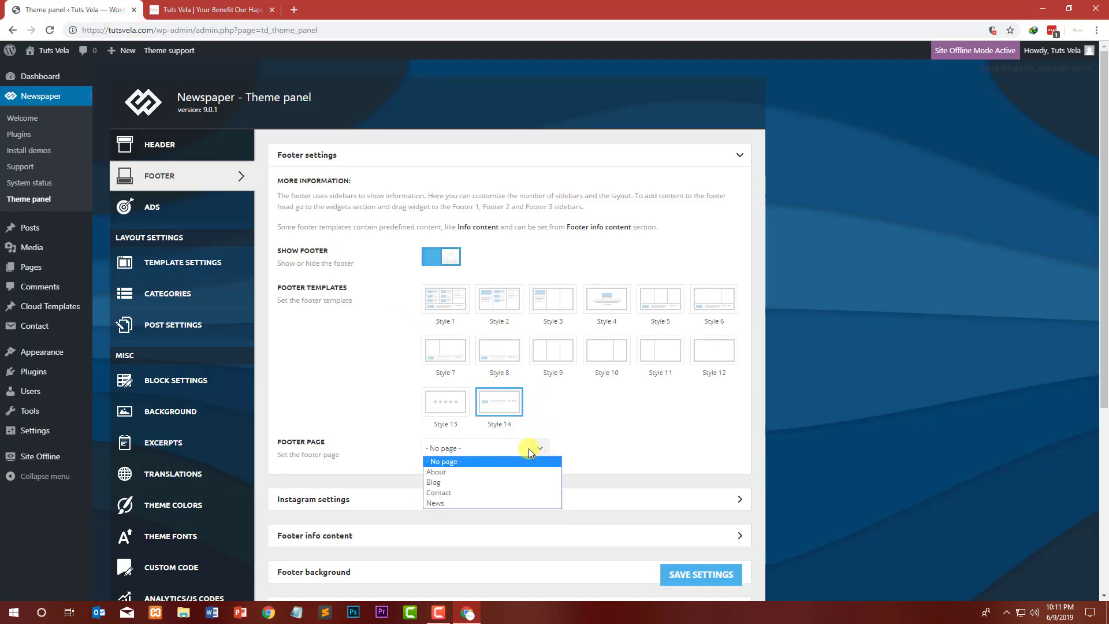
click(523, 494)
scroll(682, 450, down, 3)
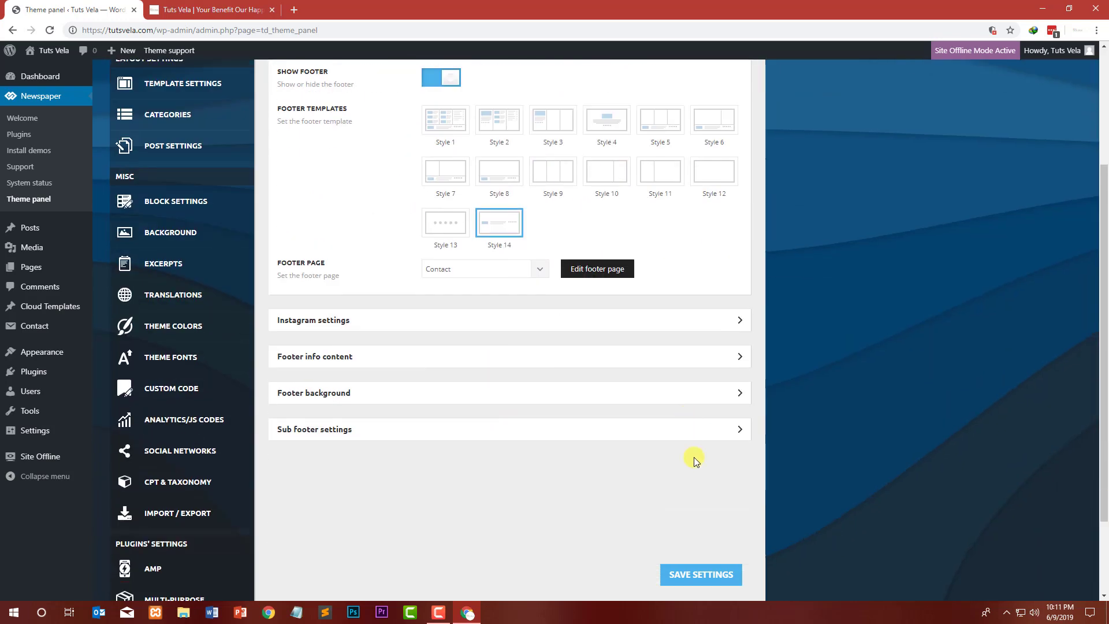
click(704, 576)
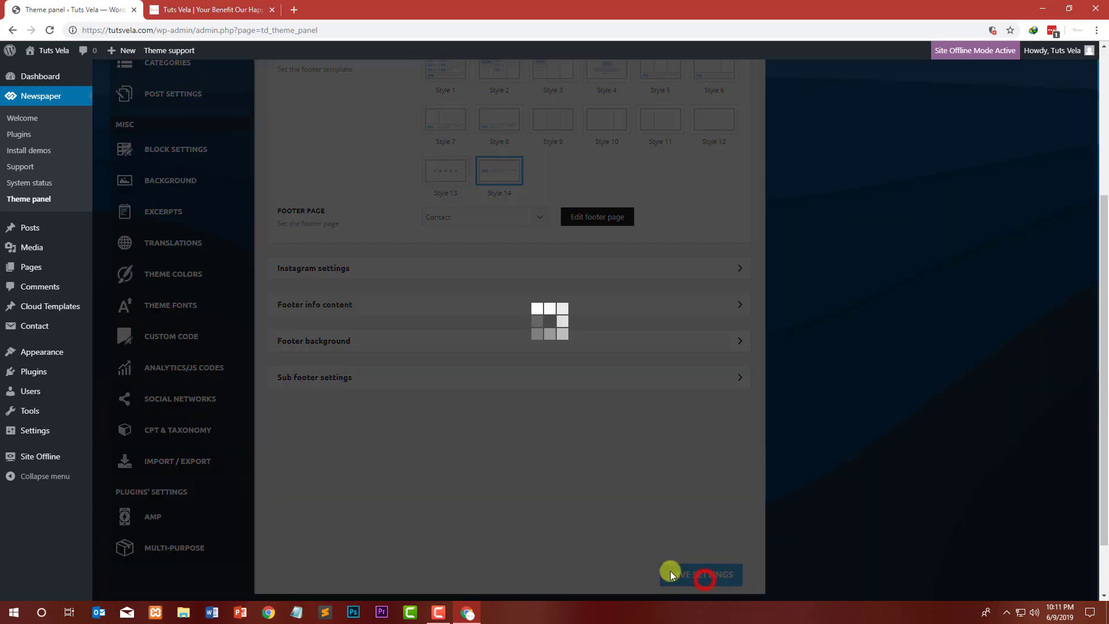
Step: Reload the front page and examine the footer area at the bottom of the page
click(230, 7)
click(61, 8)
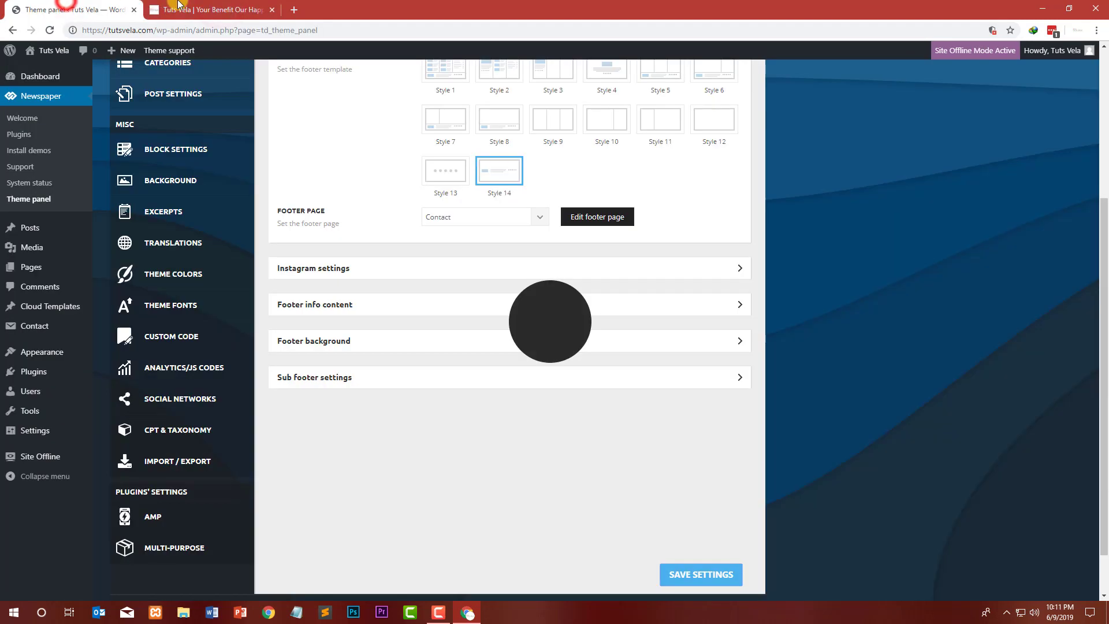
click(178, 7)
click(49, 30)
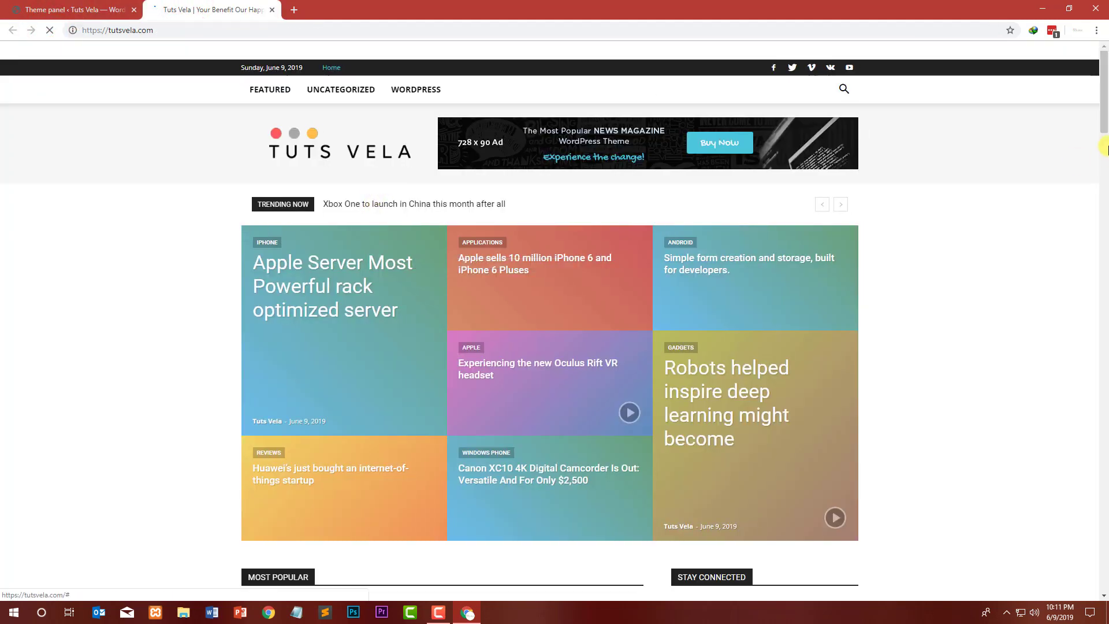
drag(1103, 149, 1098, 589)
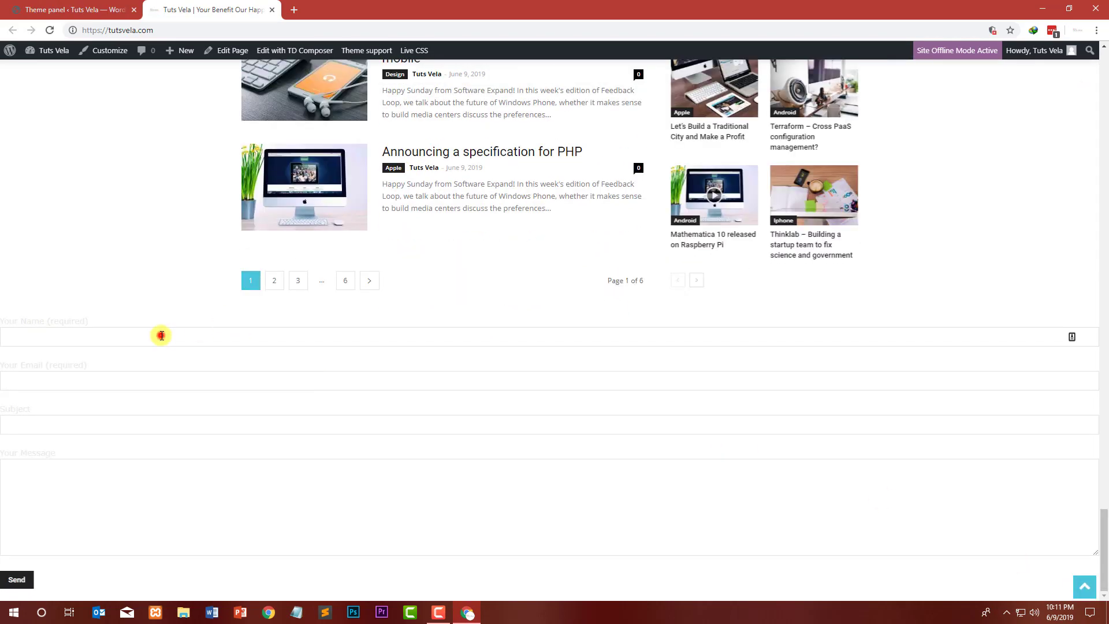
click(165, 398)
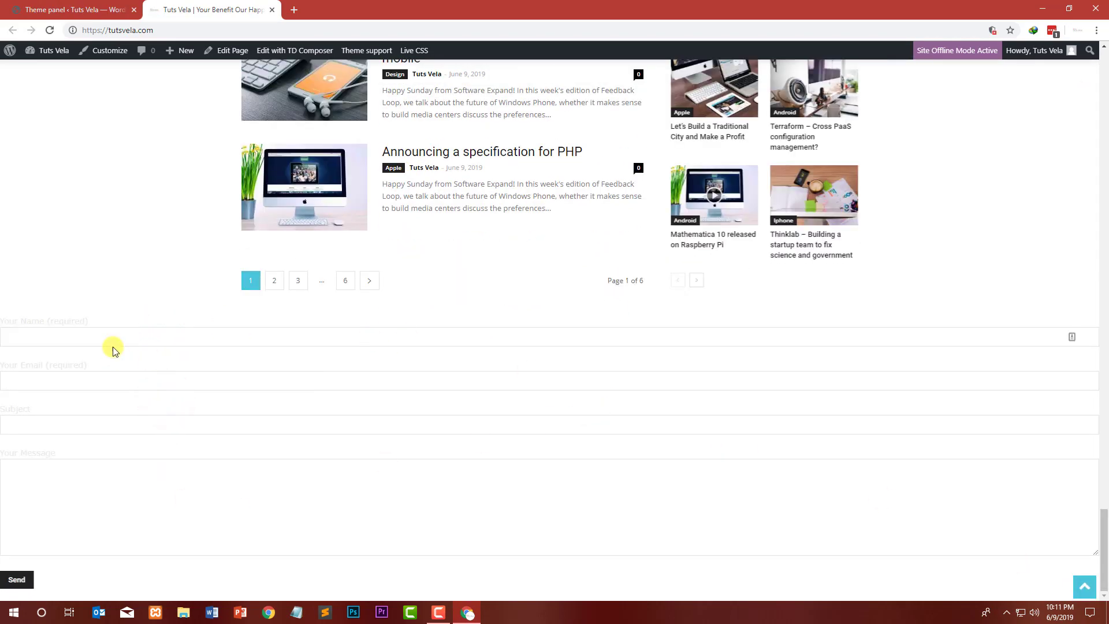
click(83, 7)
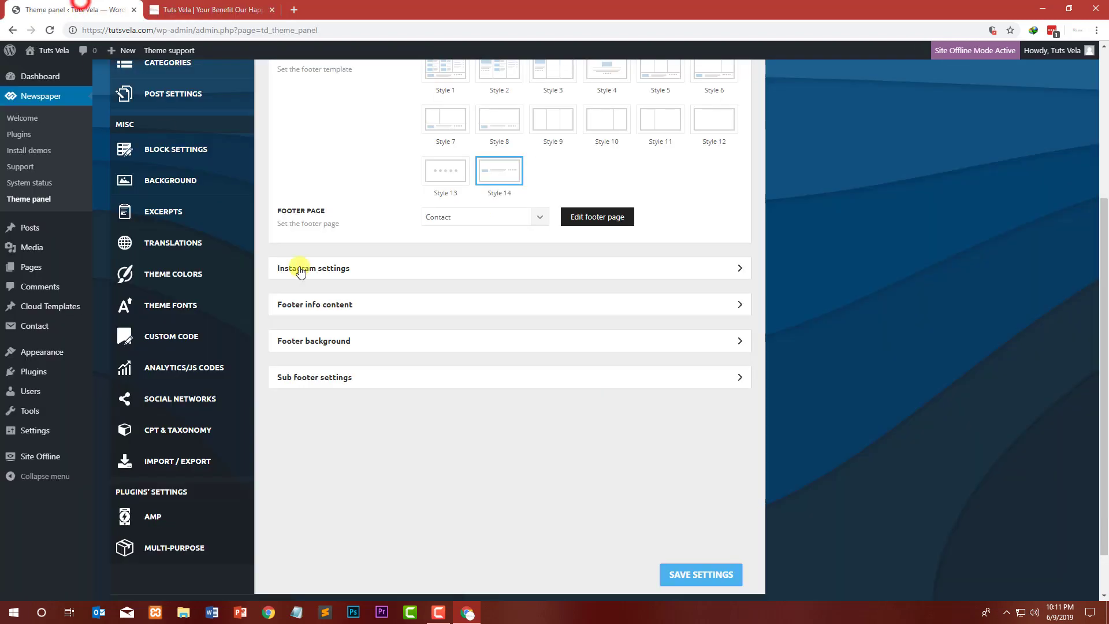
Step: Set the footer page back to No page and save the settings
click(498, 217)
click(487, 230)
scroll(491, 228, up, 4)
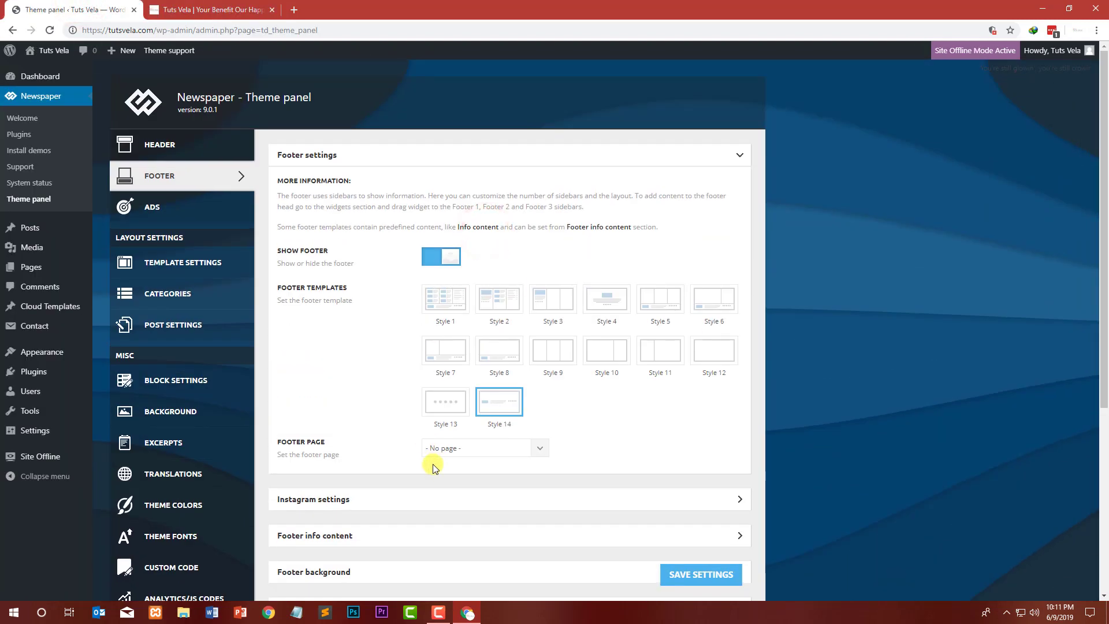
click(725, 574)
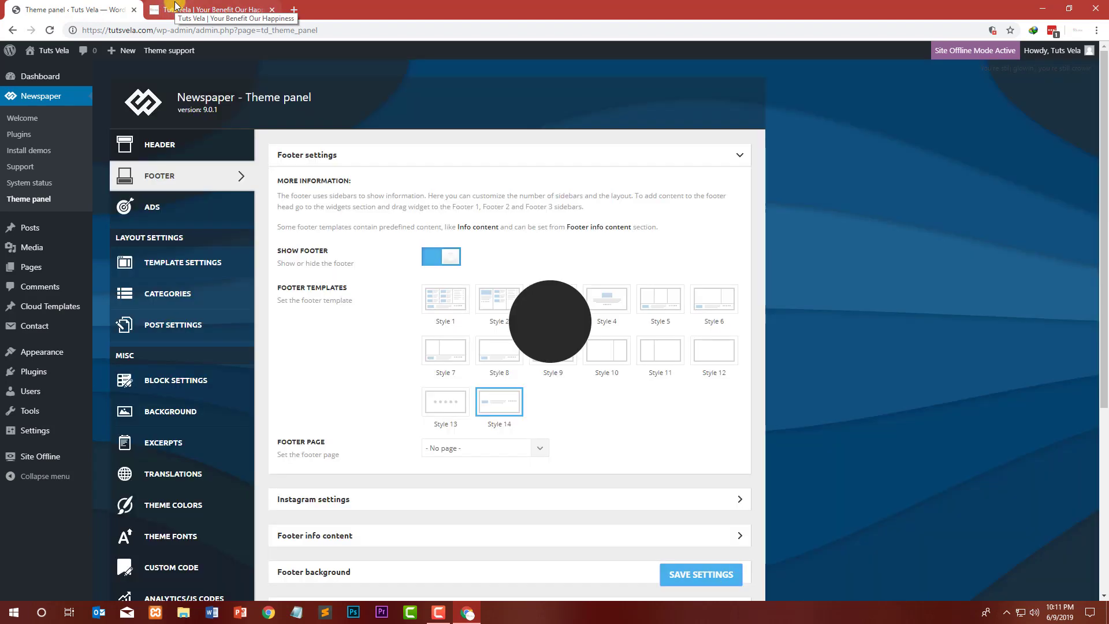
Step: Reload the front page and scroll down to review the footer again
click(175, 7)
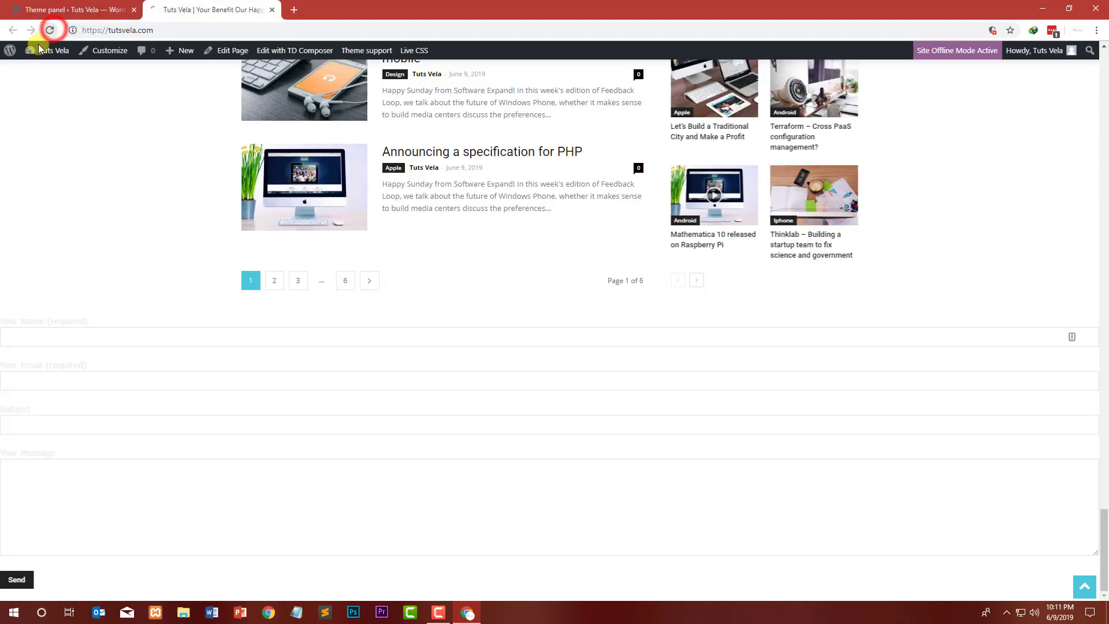
click(50, 30)
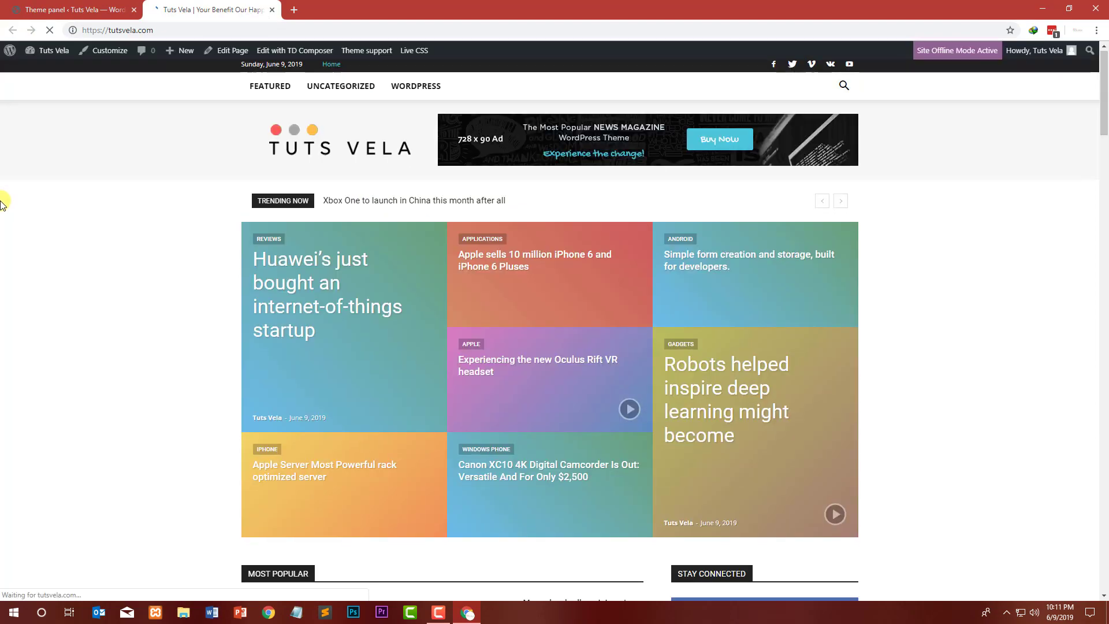
scroll(12, 197, down, 15)
scroll(23, 199, down, 20)
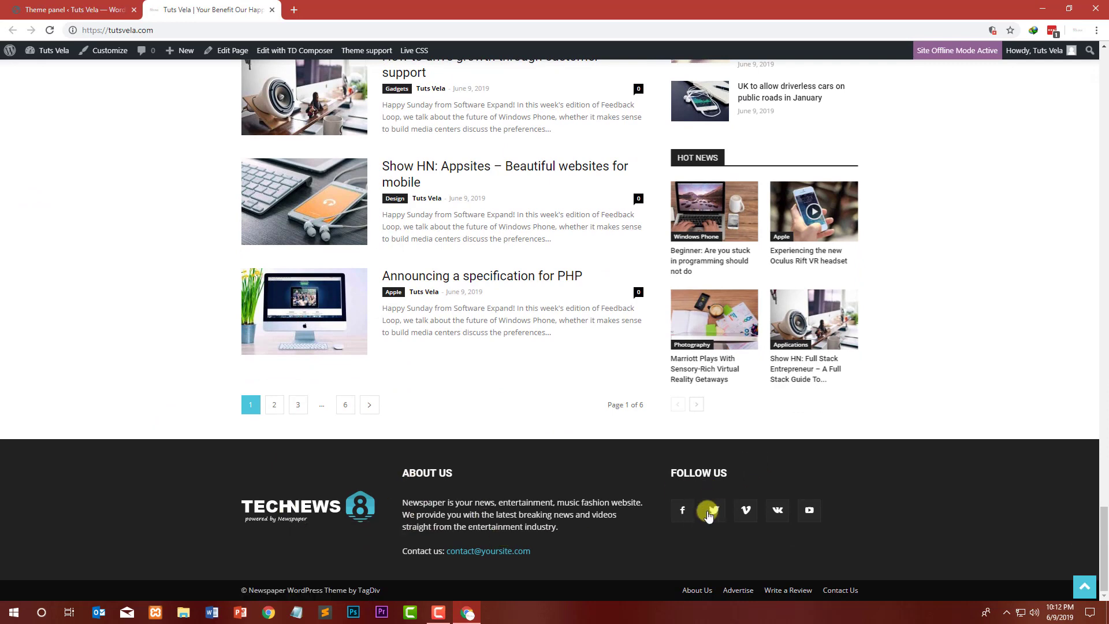
click(99, 9)
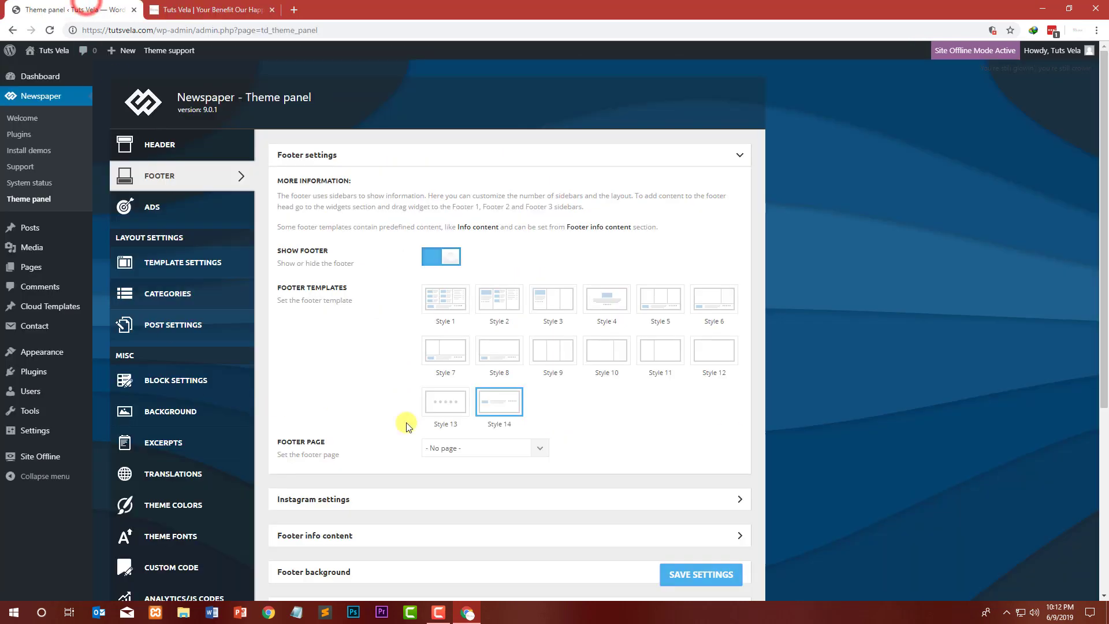
Step: Expand the Instagram settings and turn on the footer Instagram section
scroll(347, 433, down, 2)
click(339, 384)
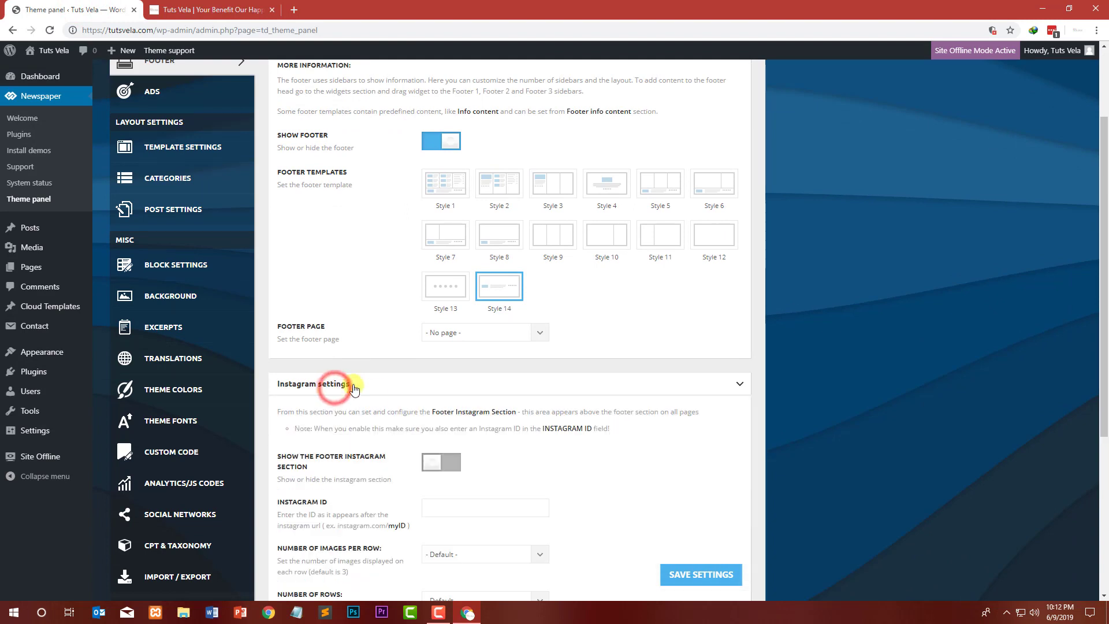
scroll(301, 359, down, 2)
drag(278, 340, 334, 354)
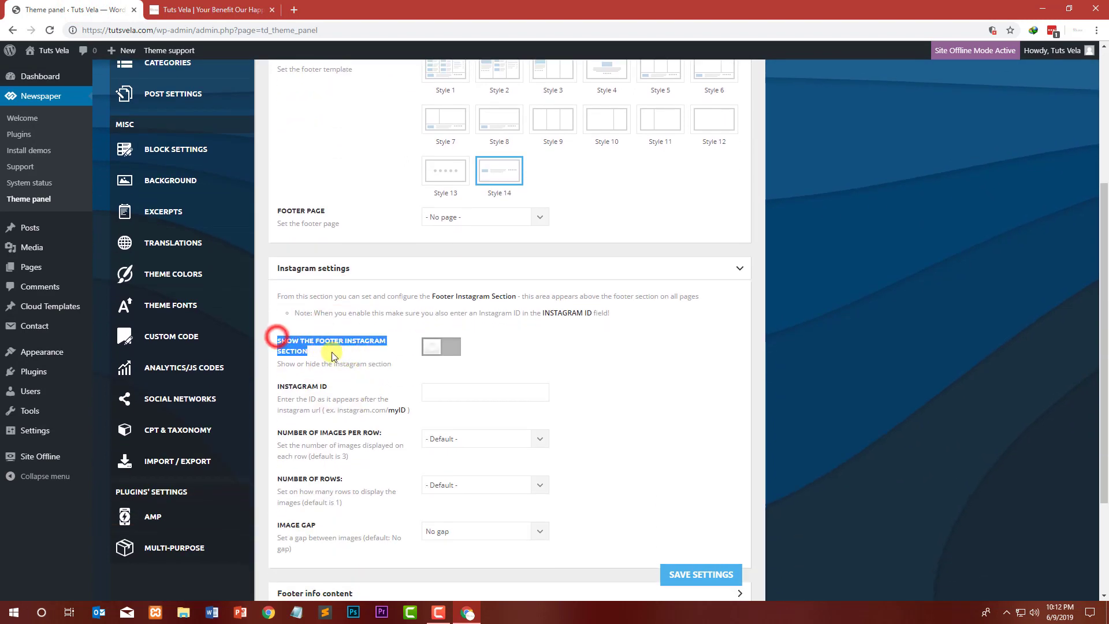
click(453, 358)
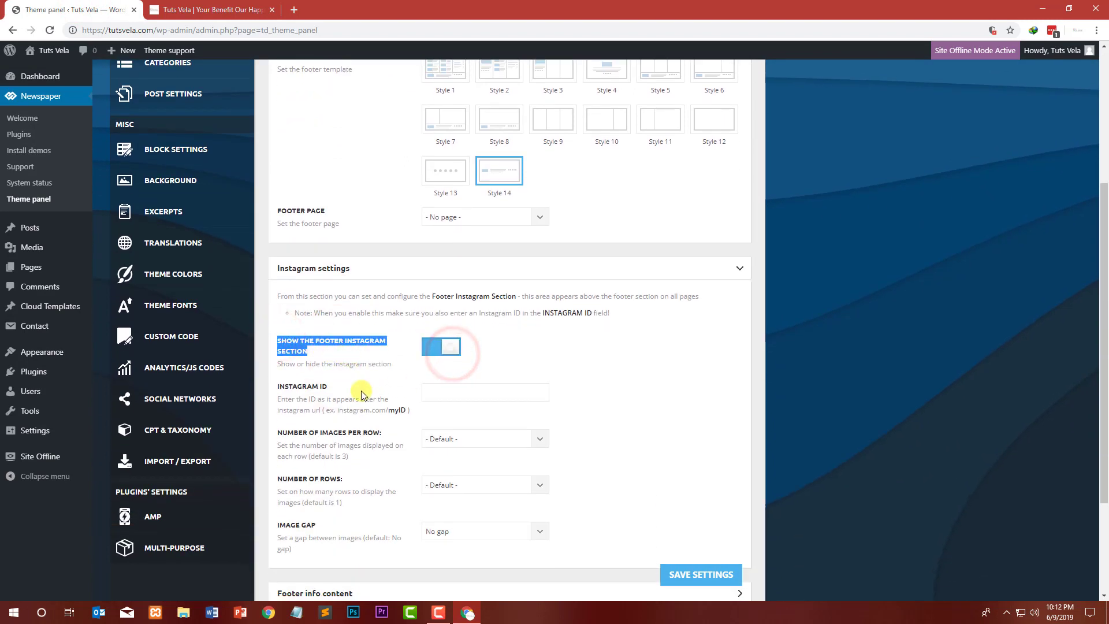
Step: Open the instagram.com/tuts_vela profile in a new browser tab and copy its full URL
click(469, 395)
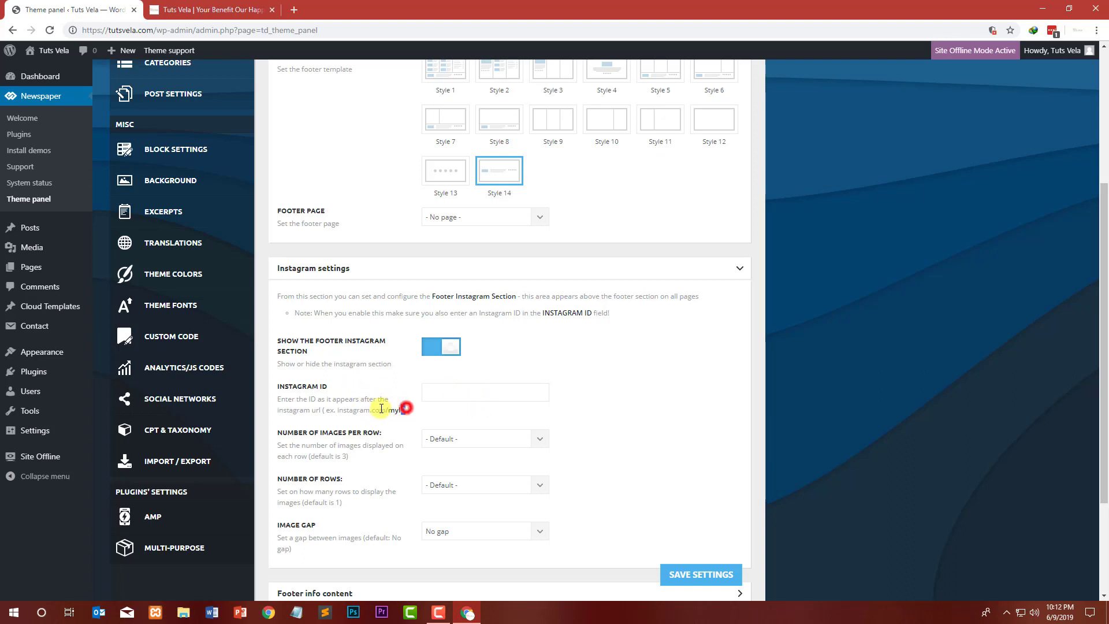
drag(380, 409, 338, 410)
key(ctrl+c)
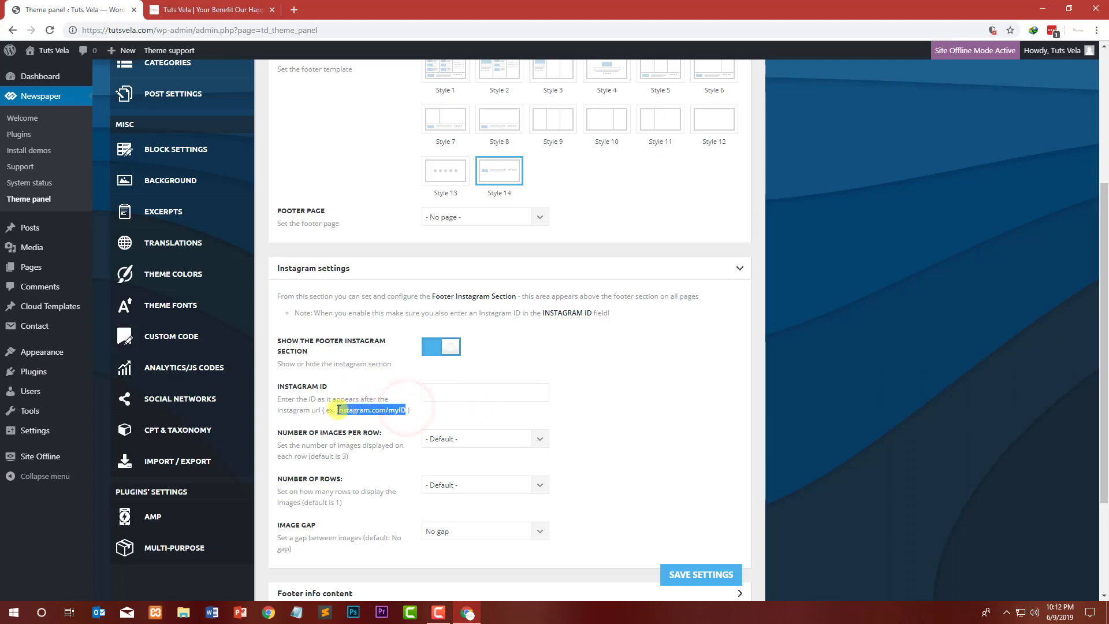
click(295, 9)
key(ctrl+v)
drag(249, 27, 147, 30)
text(tuts)
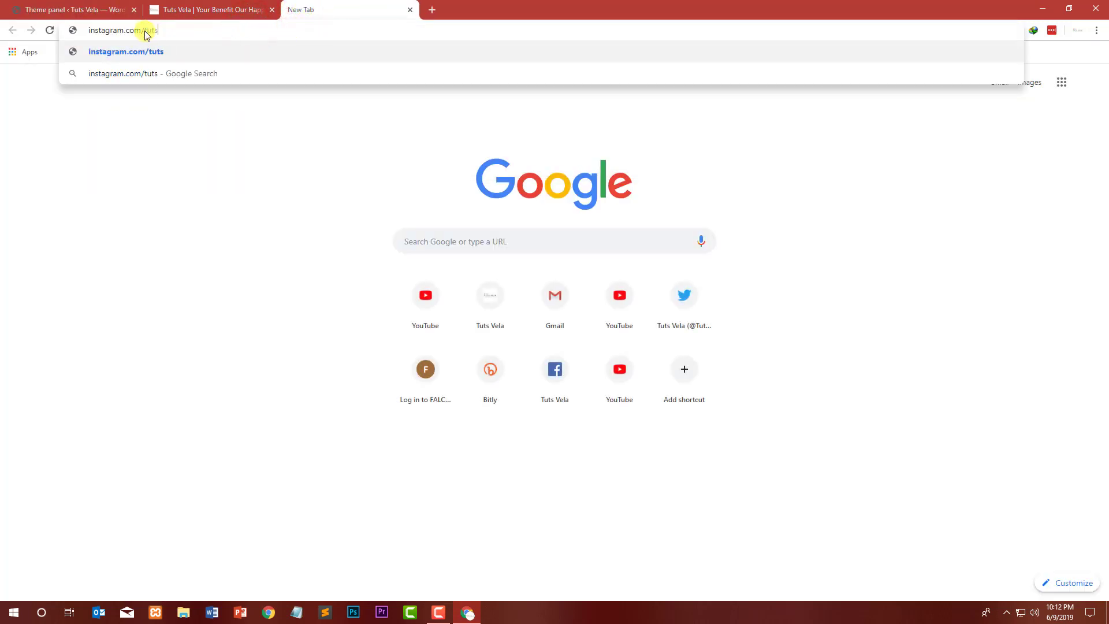
text(_vela)
key(Return)
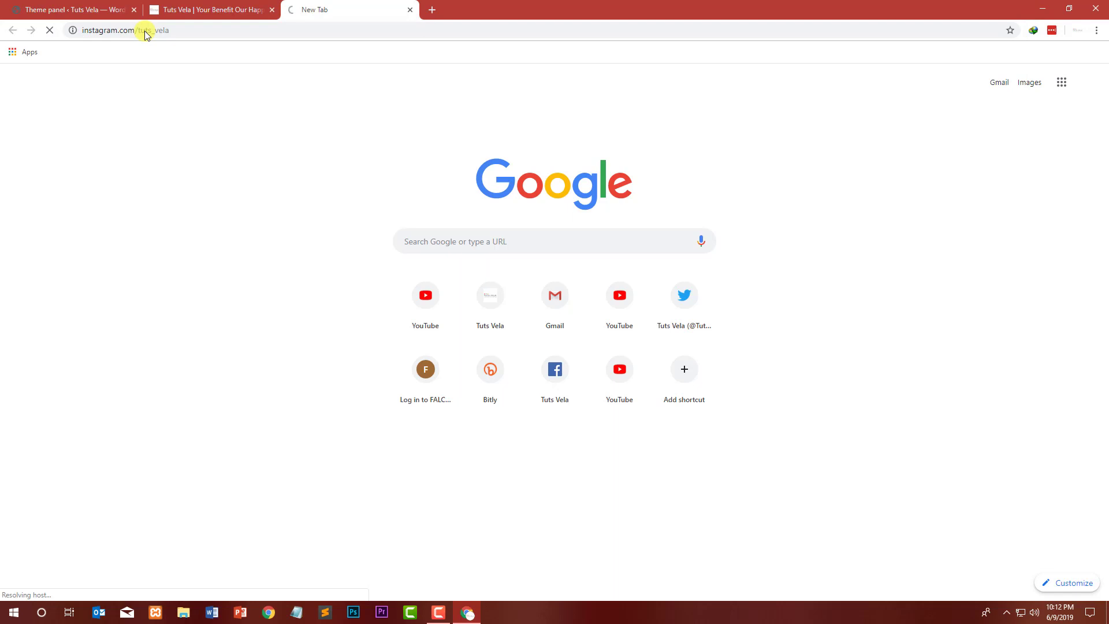
click(155, 29)
key(ctrl+c)
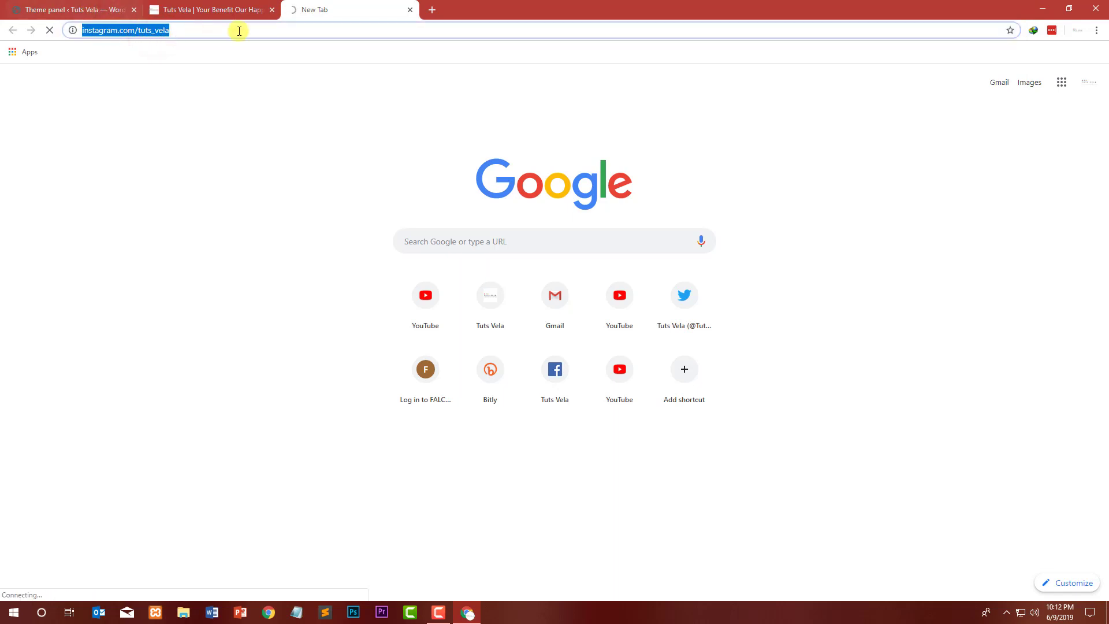
Step: Paste the Instagram profile URL into the Instagram ID field of the theme panel
click(88, 5)
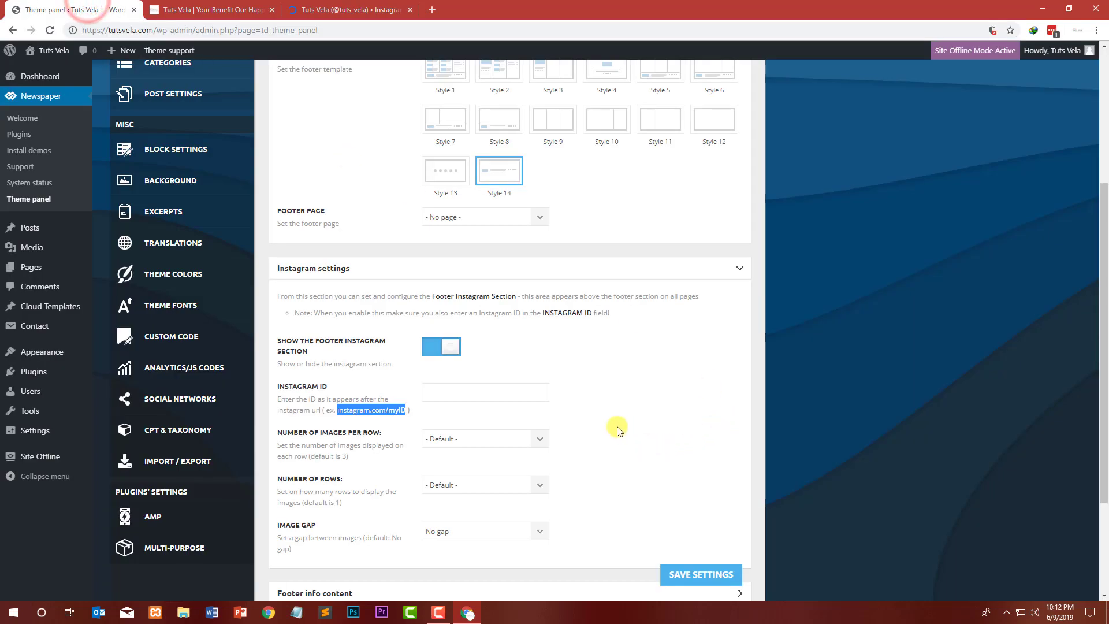
click(500, 391)
key(ctrl+v)
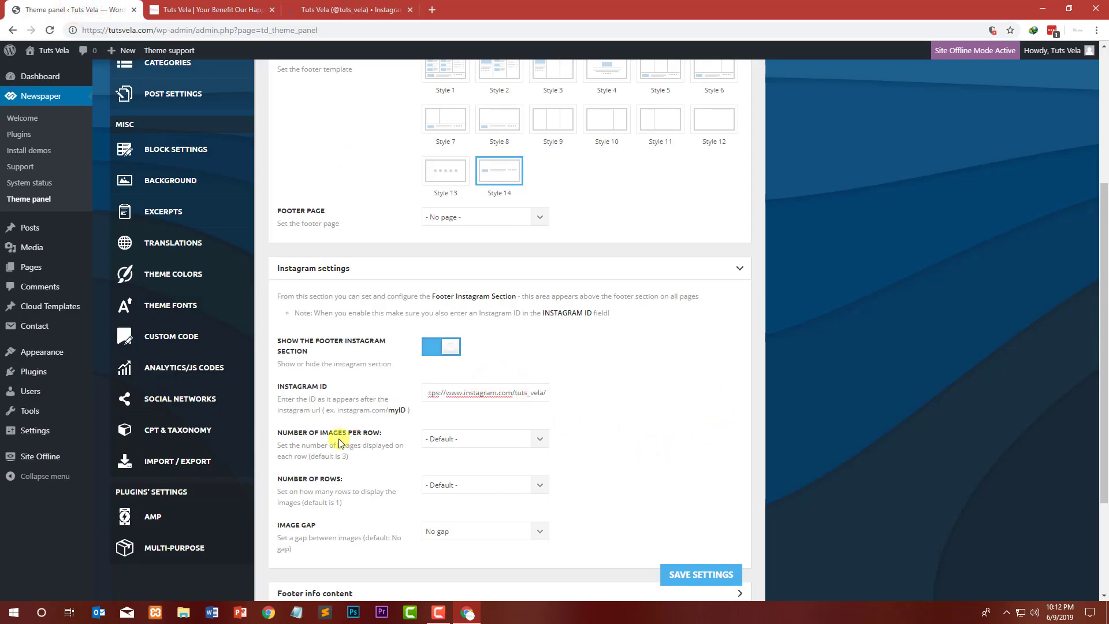
Step: Expand Footer info content and set both the footer logo and footer retina logo to the Tutsveladotcom-1 image
scroll(401, 446, down, 2)
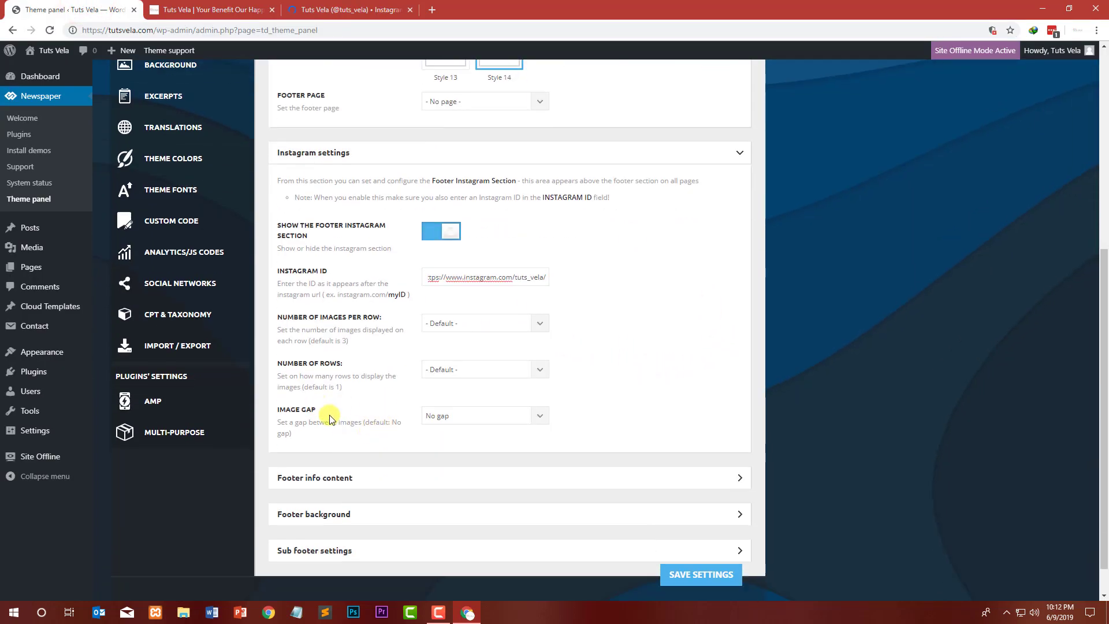
scroll(331, 419, down, 1)
click(334, 444)
scroll(540, 417, down, 2)
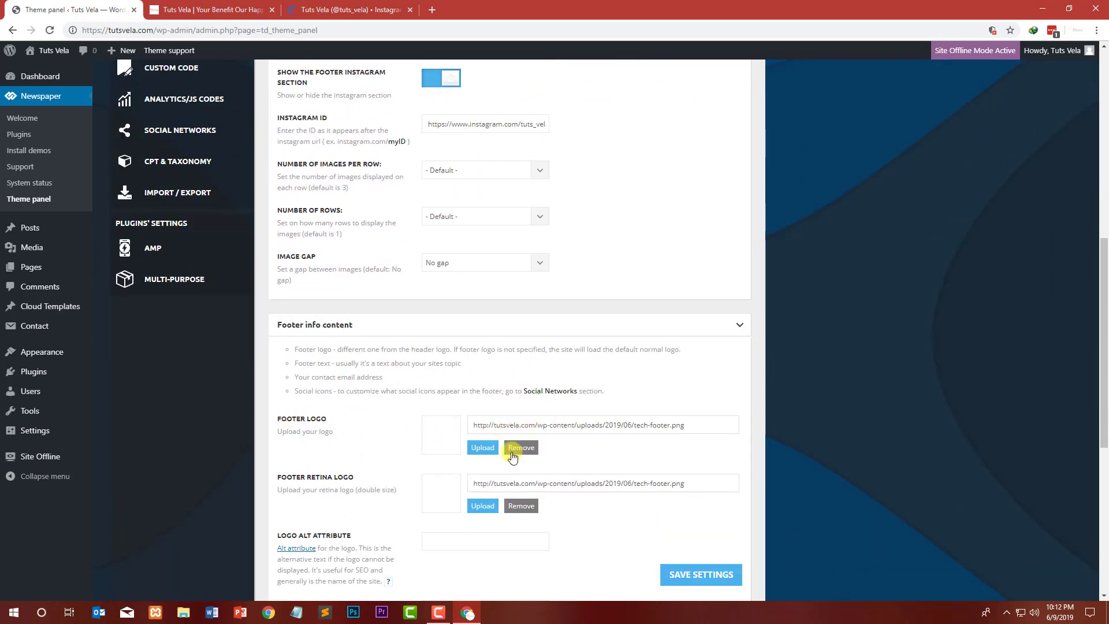
click(498, 452)
click(240, 171)
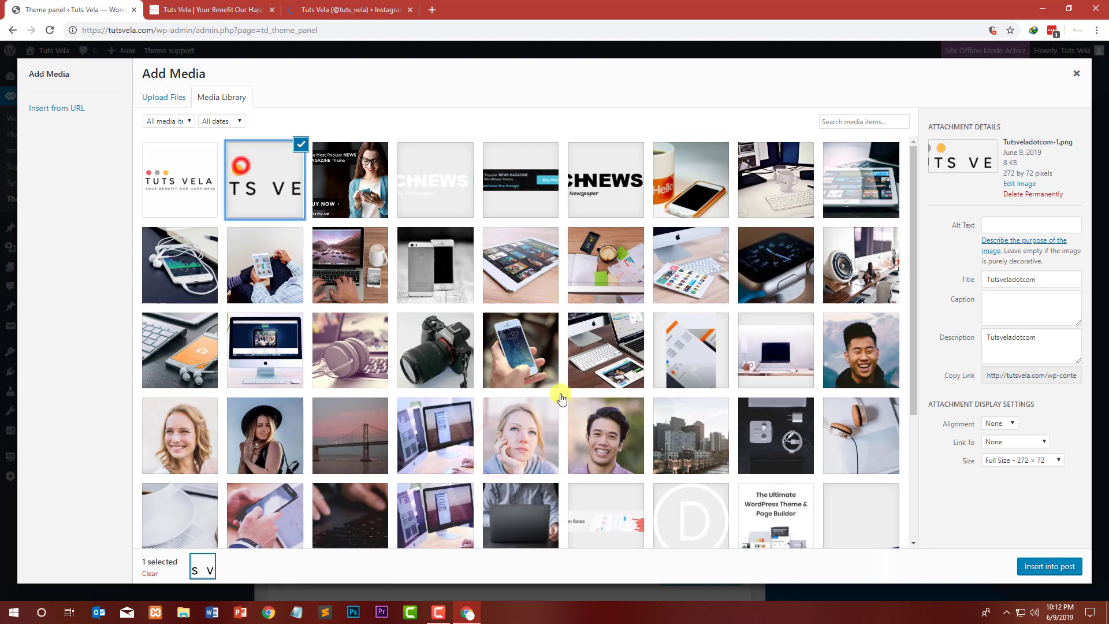
click(1050, 567)
click(482, 505)
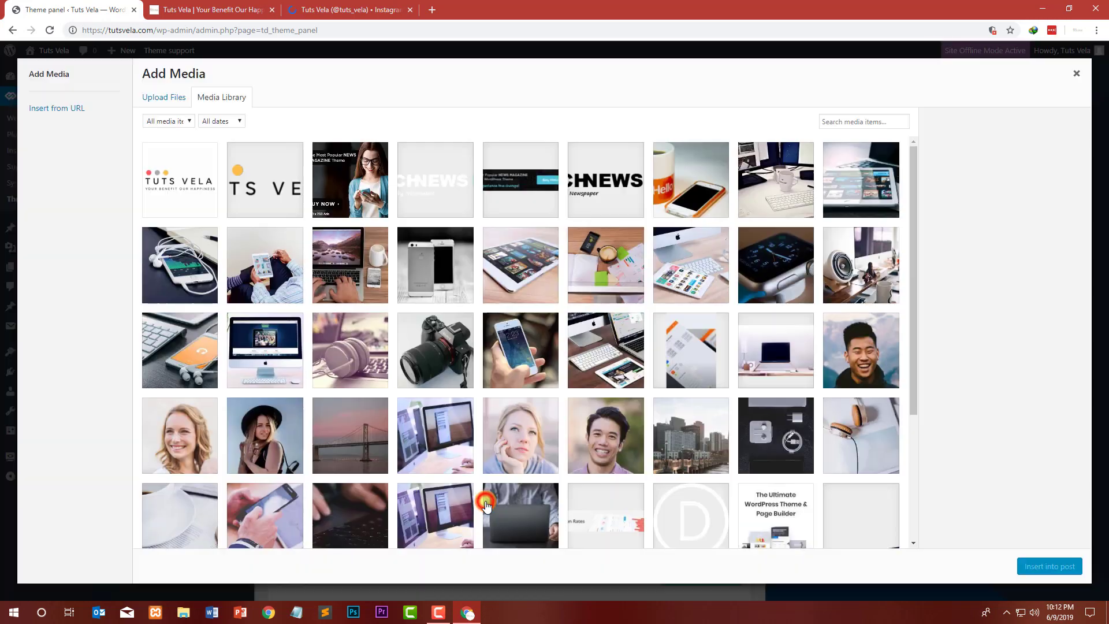
click(264, 180)
click(1058, 568)
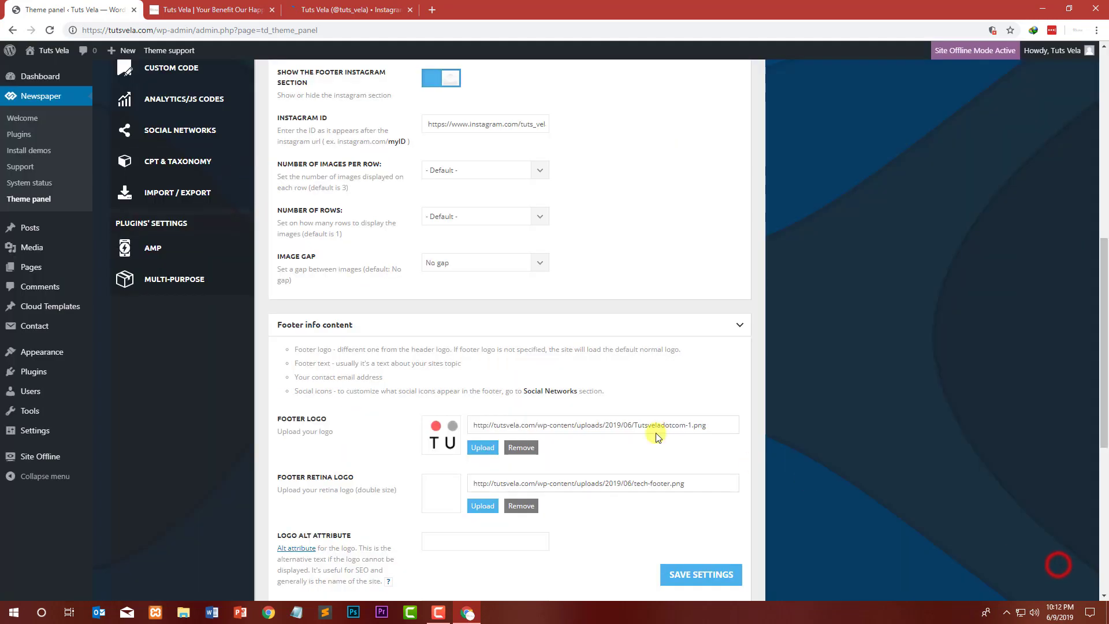
Step: Set the footer logo alt attribute and logo title attribute to Tuts Vela
scroll(432, 412, down, 4)
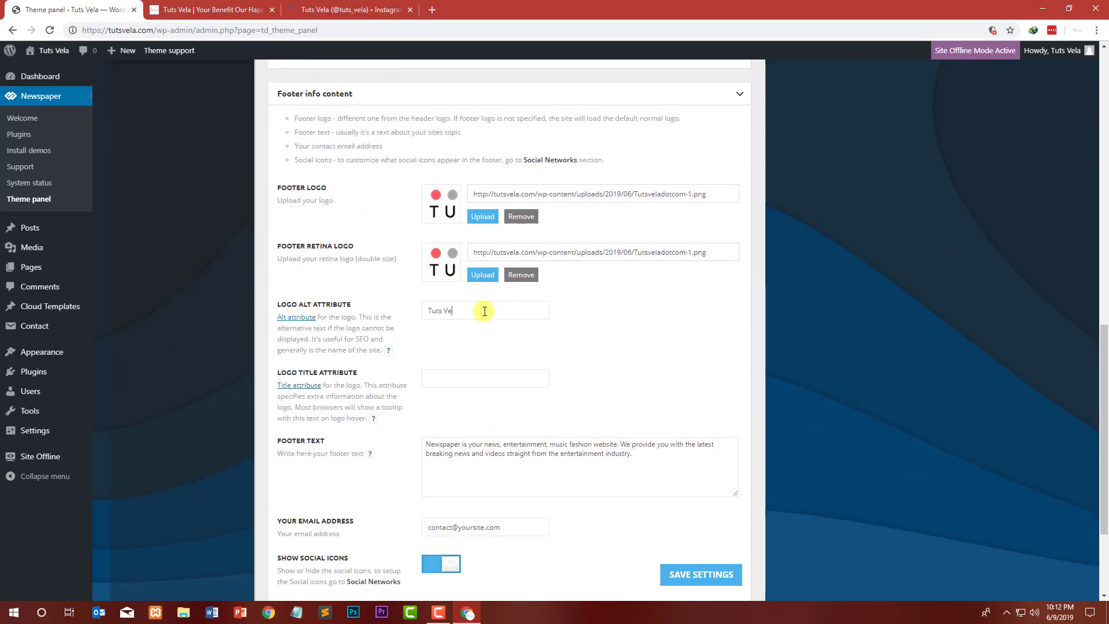
key(Tab)
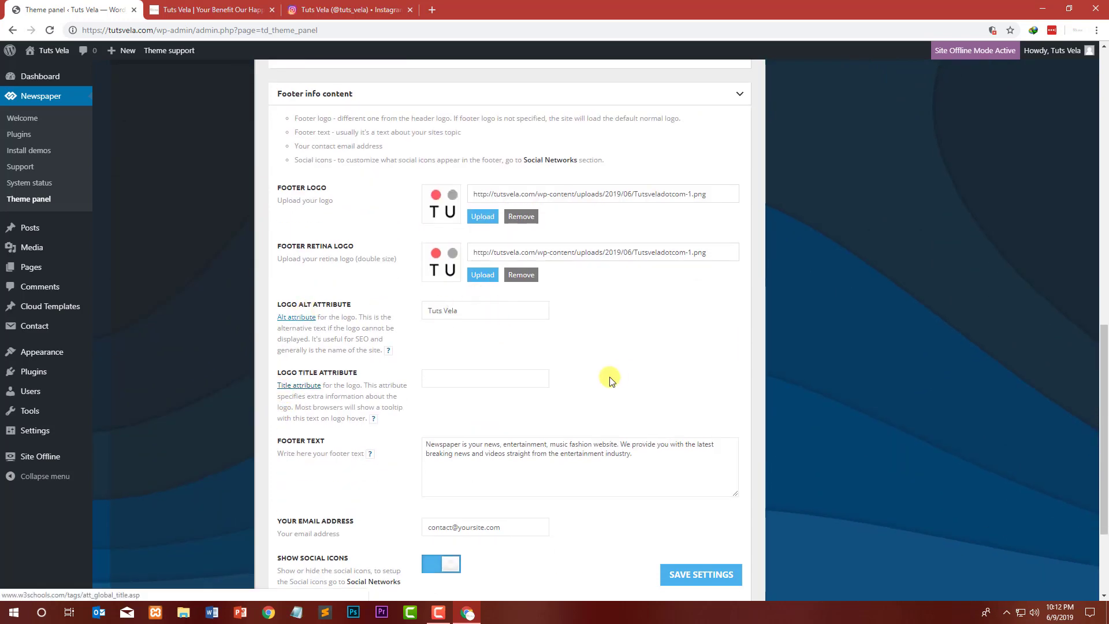
click(506, 386)
text(Tuts Vela)
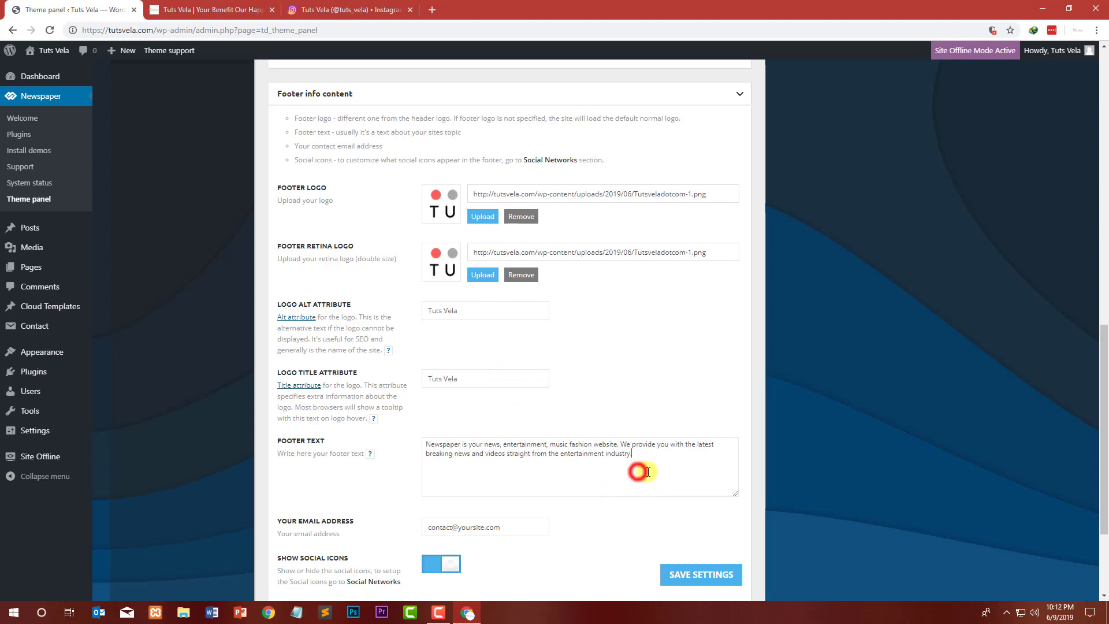
Step: Replace the footer text with the Tuts Vela description copied from the text editor file
key(ctrl+a)
click(327, 617)
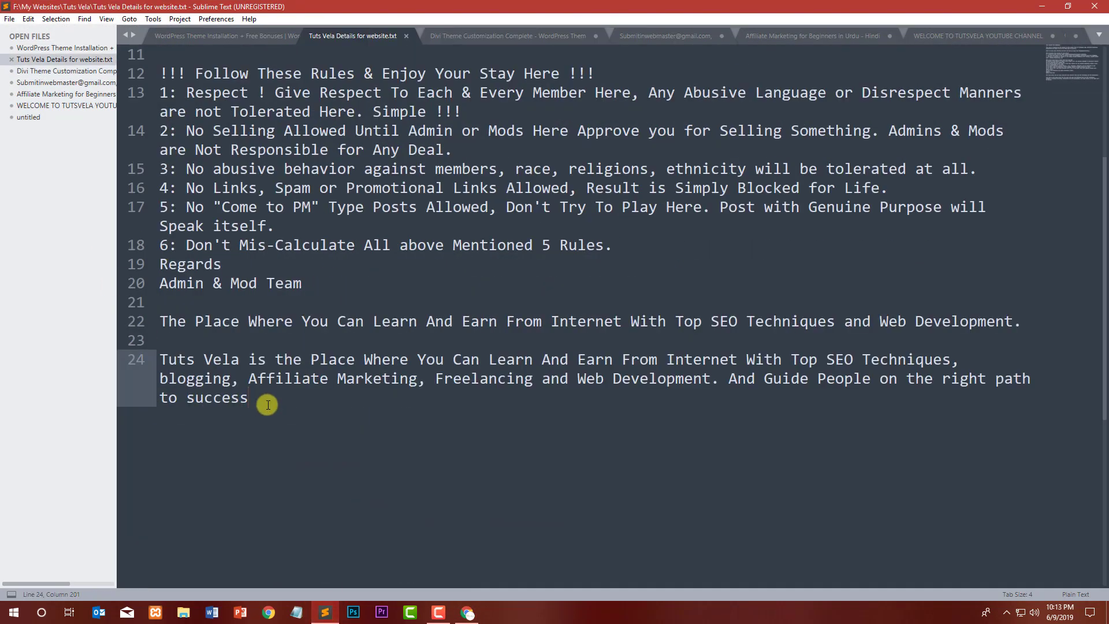
drag(268, 405, 168, 362)
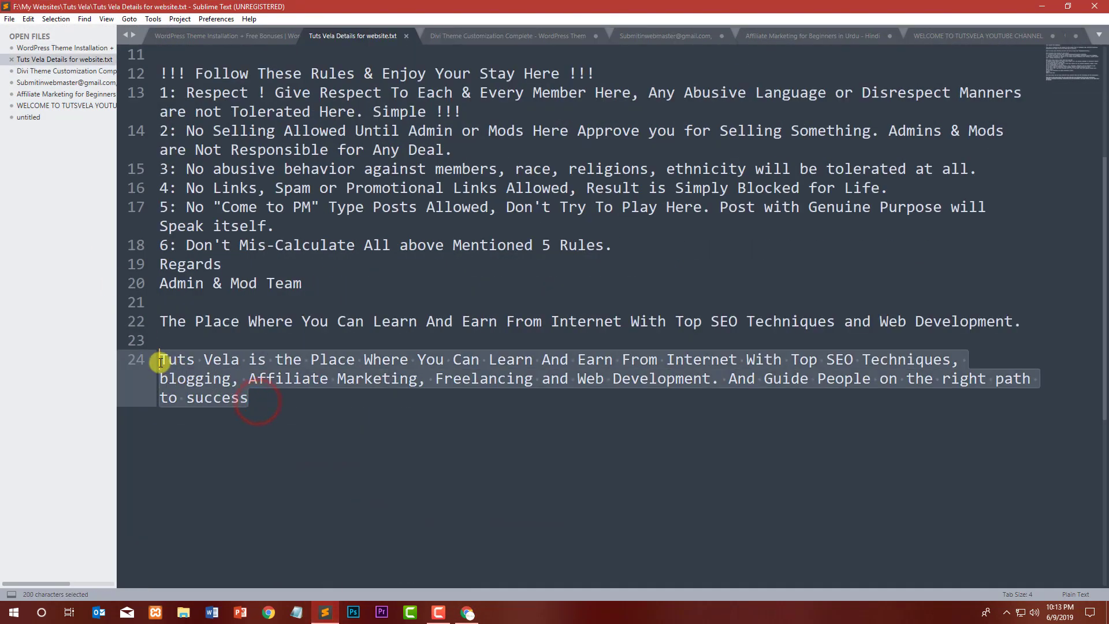
click(467, 612)
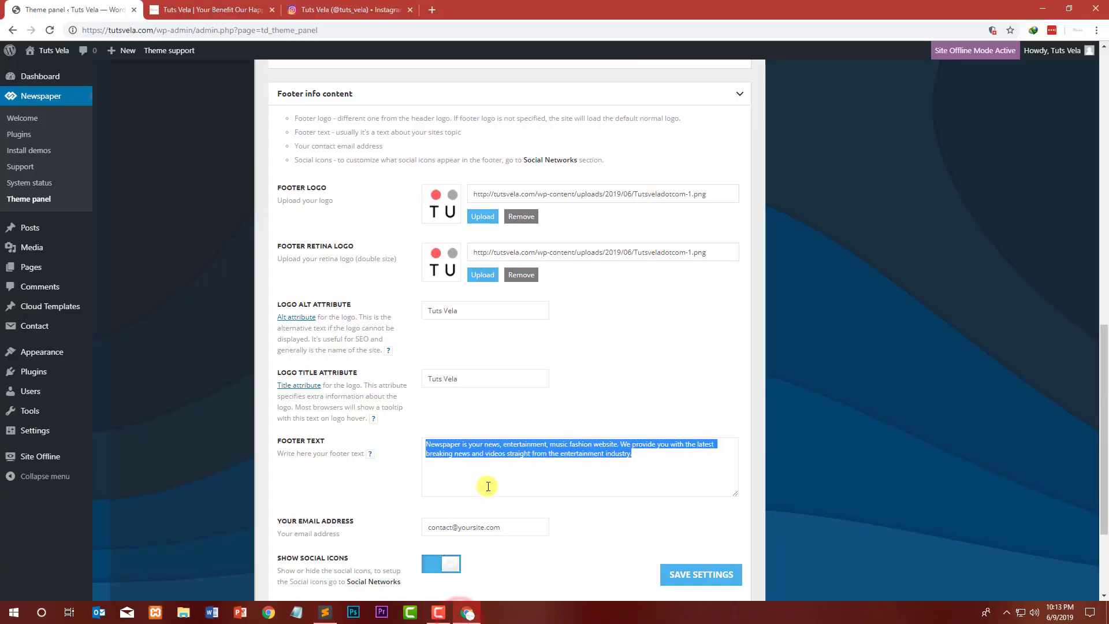
text(Tuts Vela is the Place Where You Can Learn And Earn From Internet With Top SEO Techniques, blogging, Affiliate Marketing, Freelancing and Web Development. And Guide People on the right path to success)
Step: Replace the footer email address with the site's contact e-mail address
drag(513, 526, 391, 527)
text(hel)
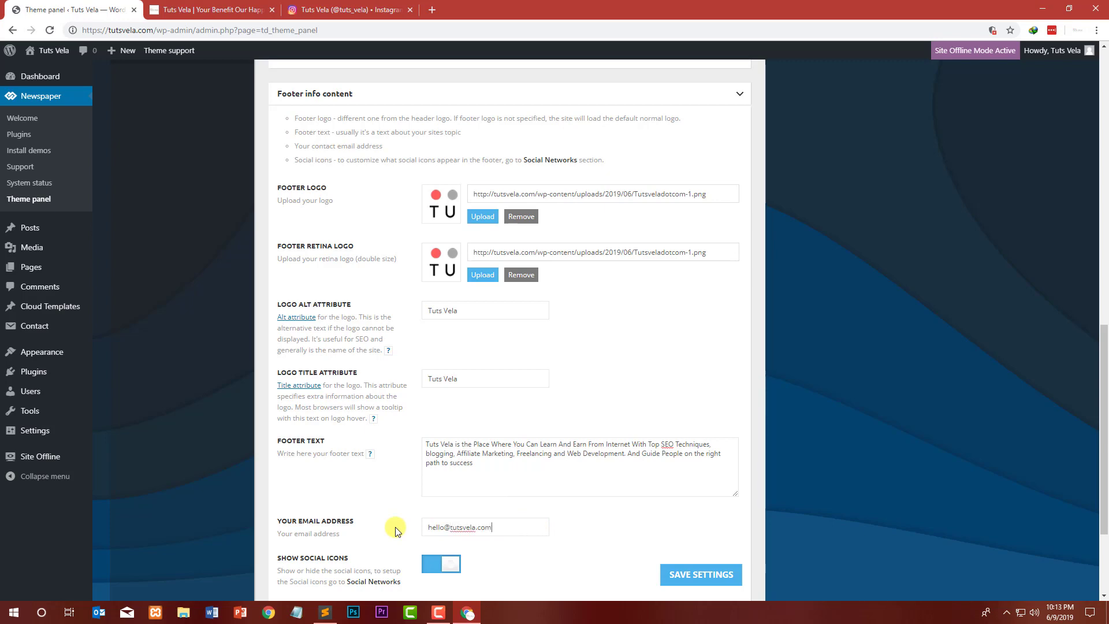
scroll(346, 479, down, 2)
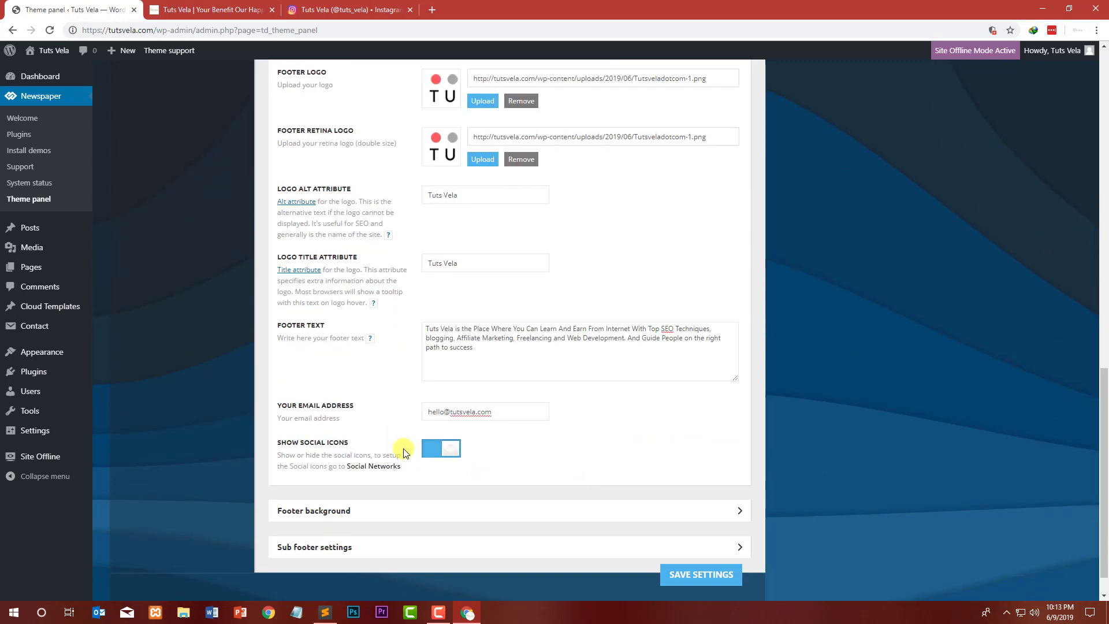
Step: Open the Footer background and Sub footer settings sections and review their options against the front page
click(267, 10)
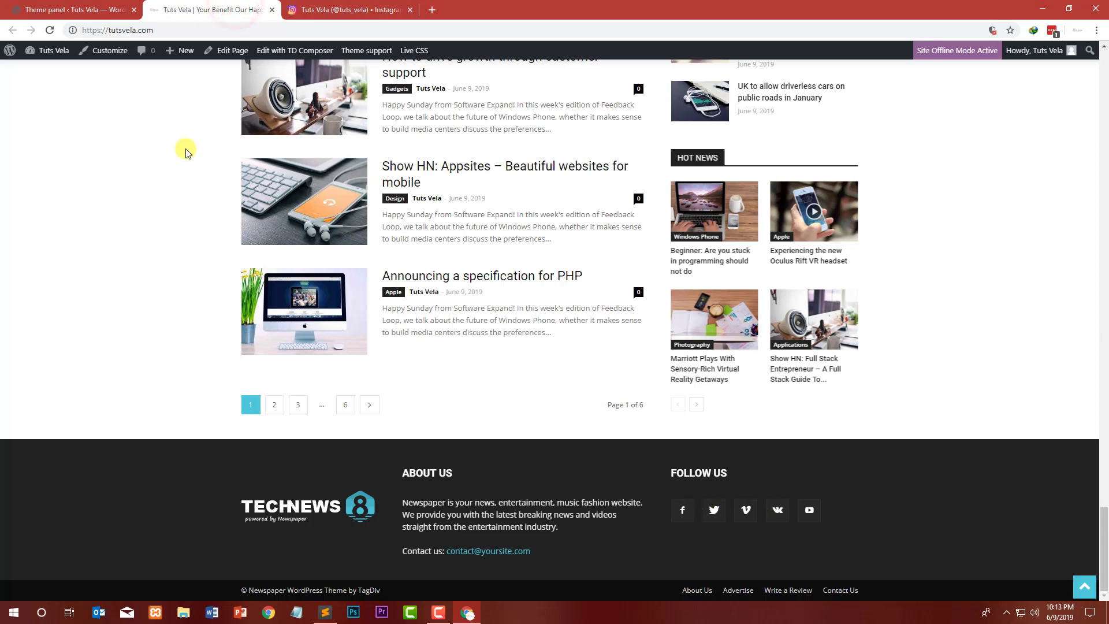
click(127, 4)
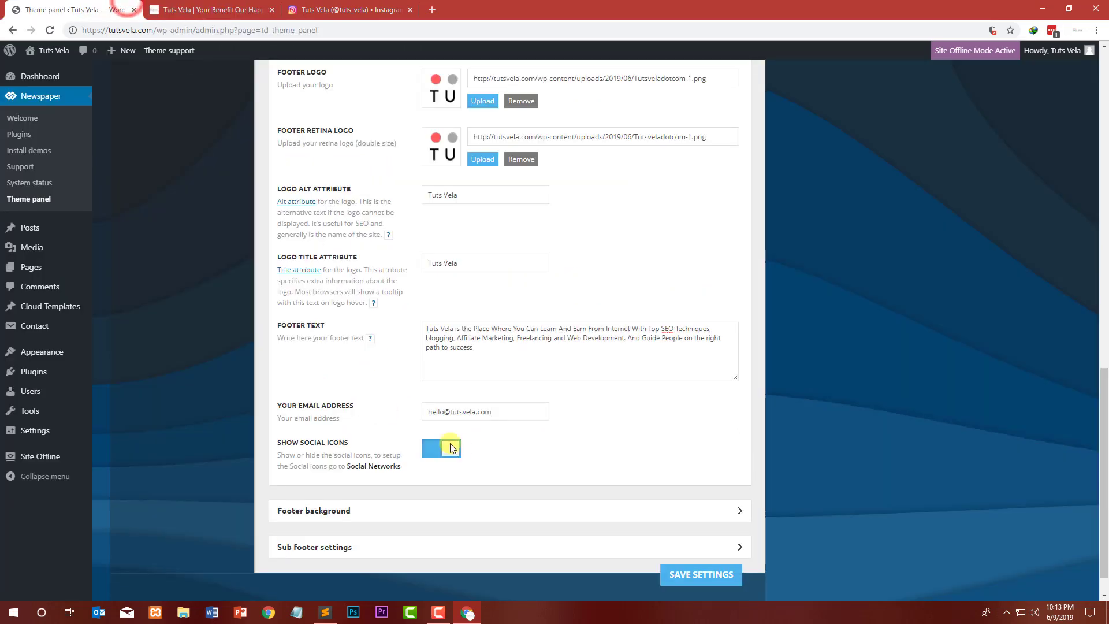
click(409, 512)
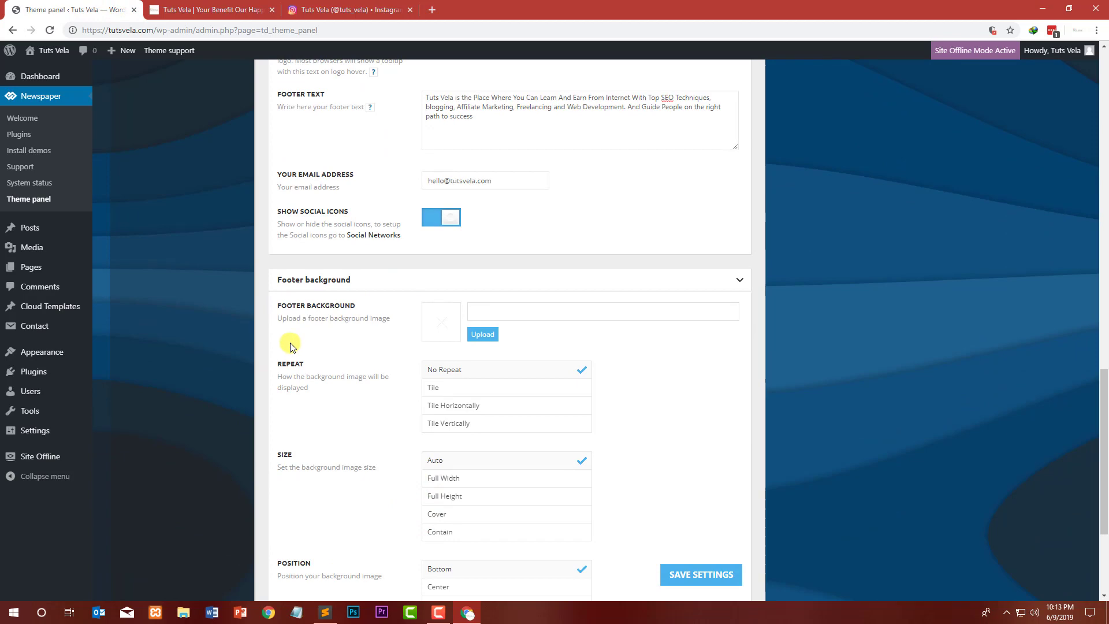
click(237, 10)
click(63, 8)
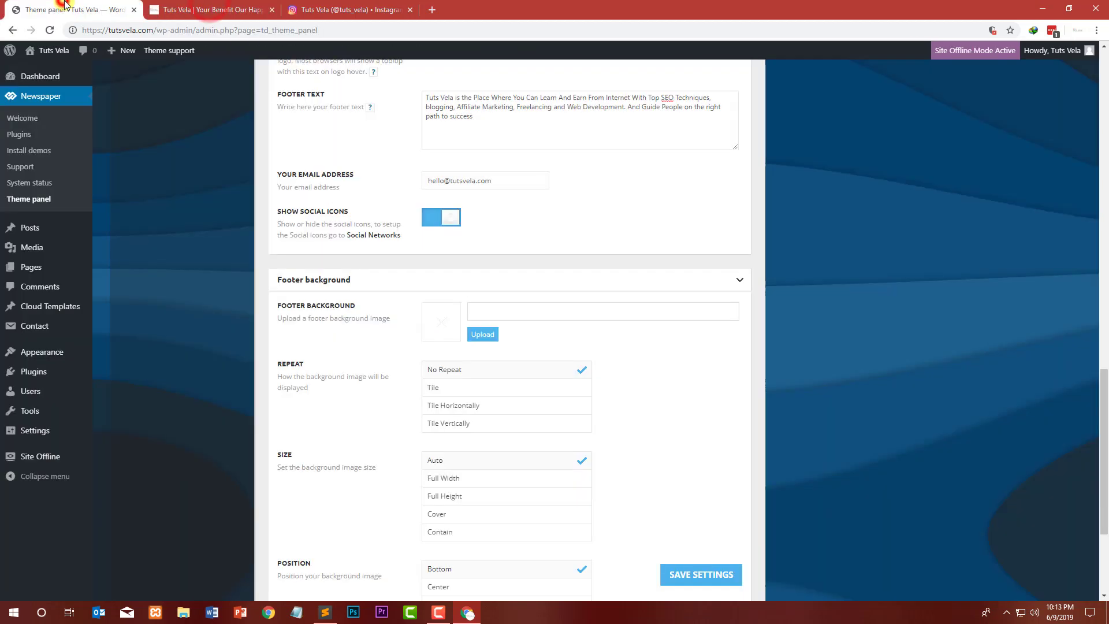
scroll(308, 355, down, 3)
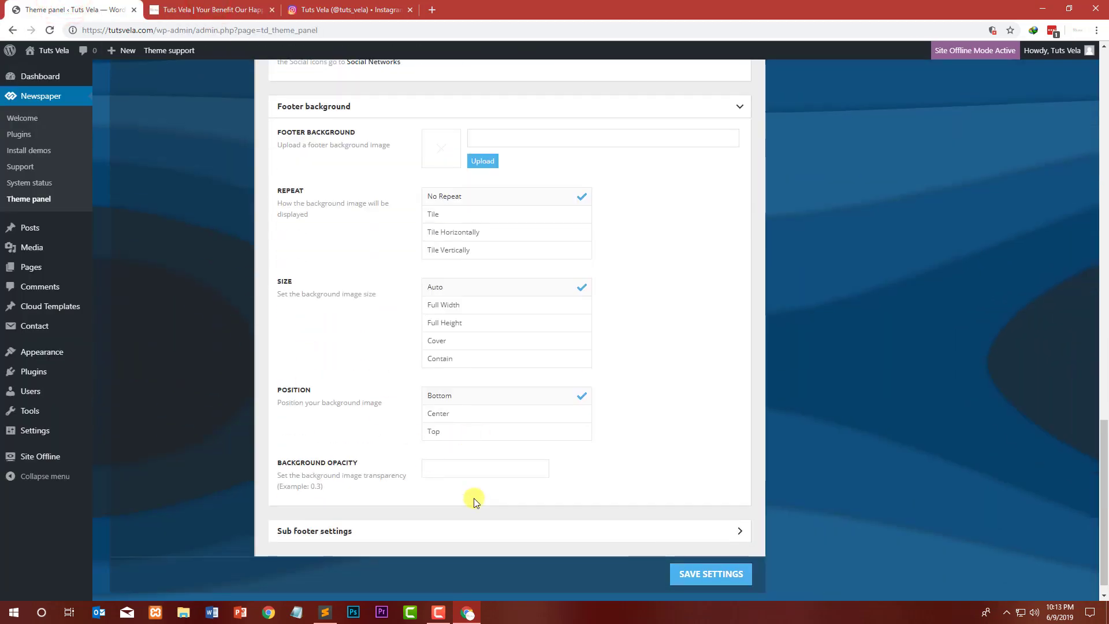
click(405, 533)
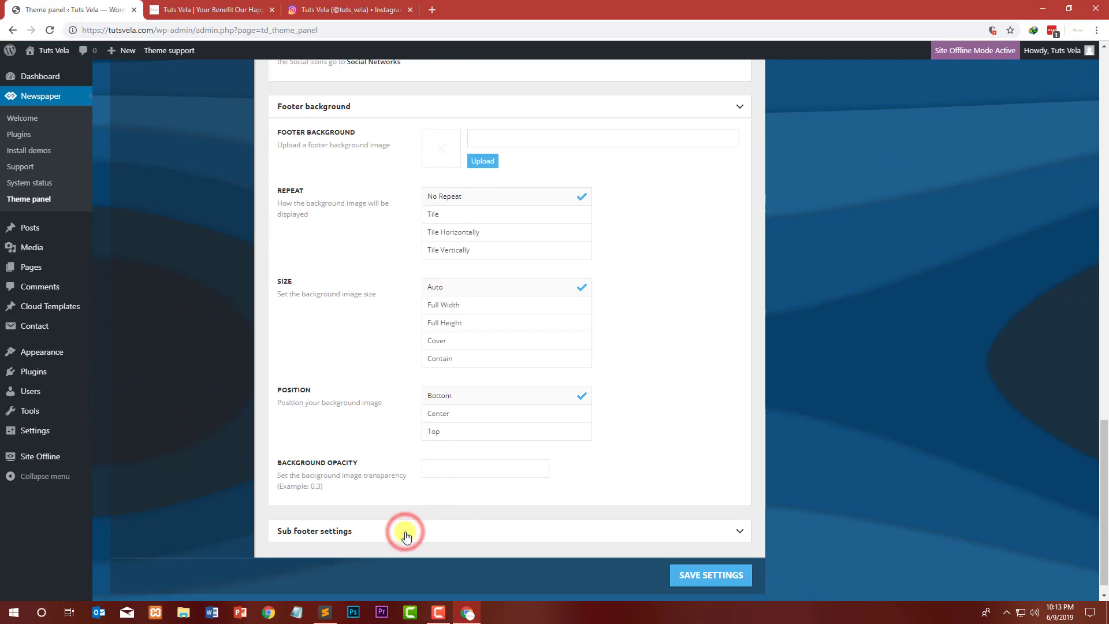
scroll(226, 498, down, 5)
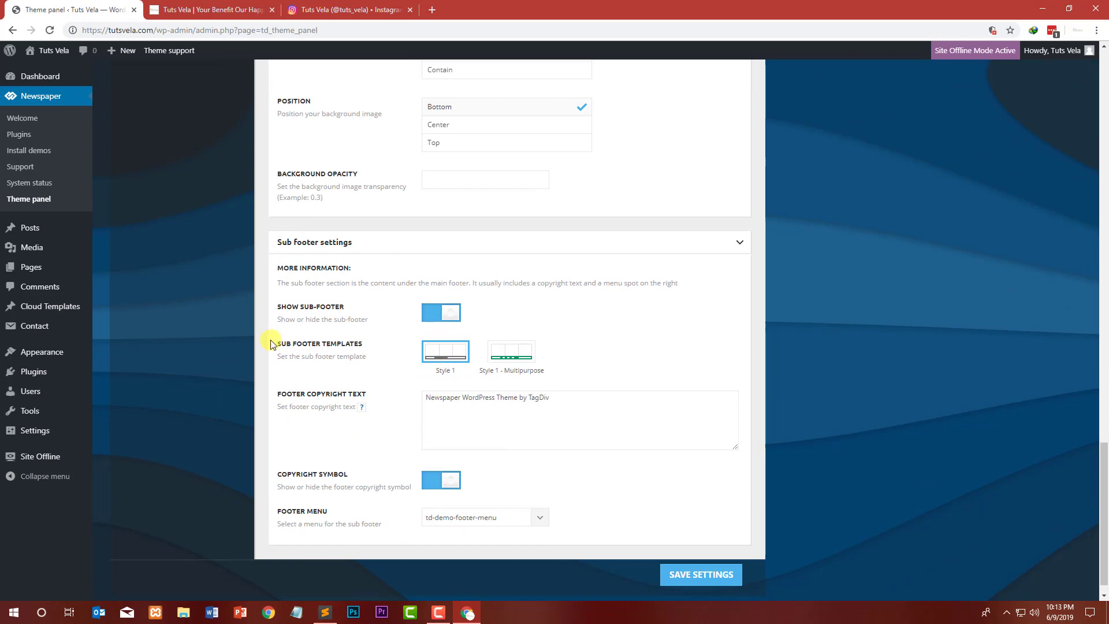
Step: Set the sub footer menu to Top Menu
click(172, 7)
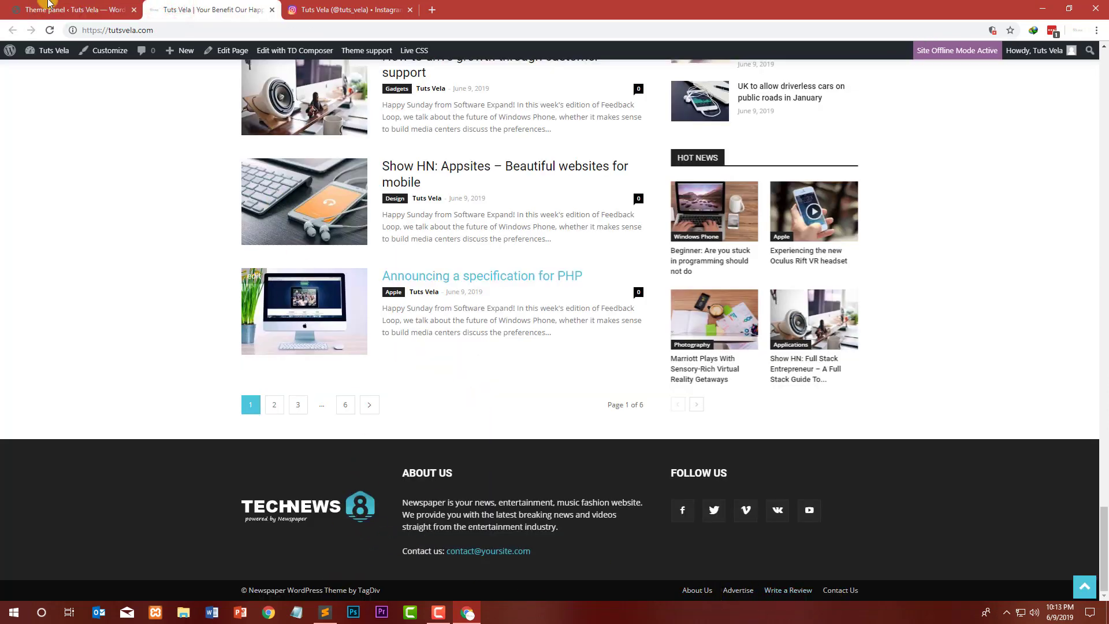
click(63, 10)
click(573, 428)
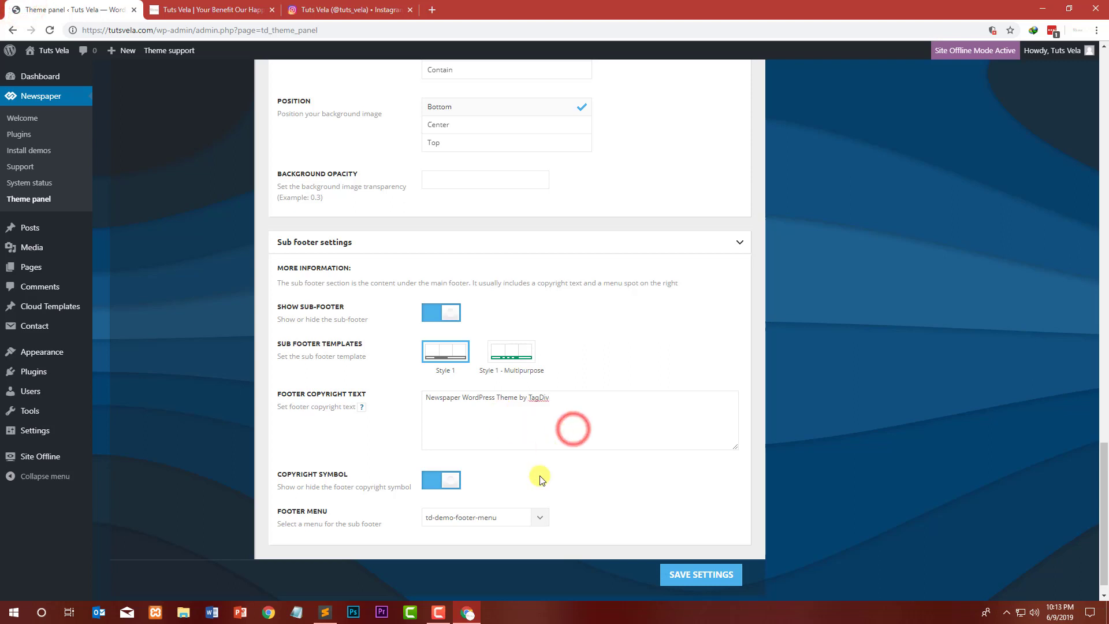
click(542, 519)
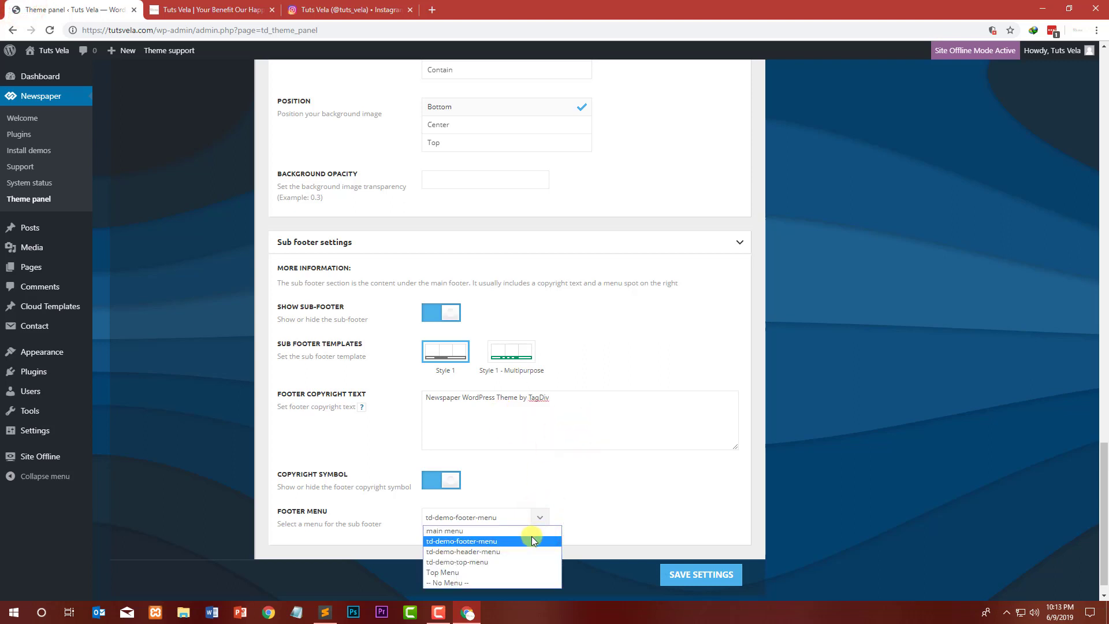
click(518, 574)
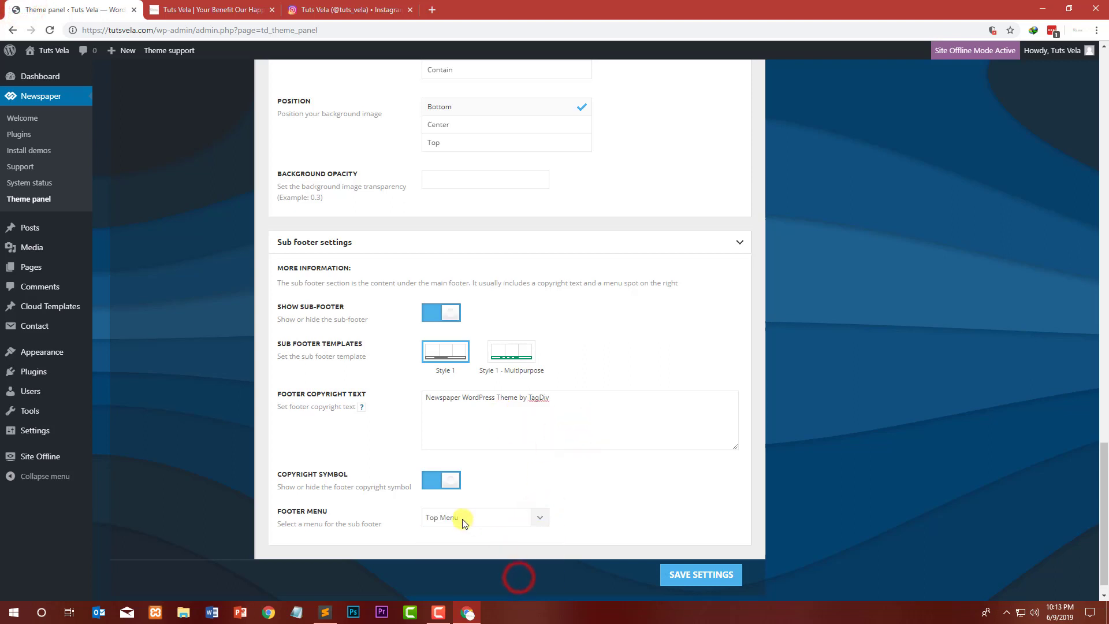
Step: Compare the front page's sub footer with the footer copyright text field in the theme panel
click(190, 10)
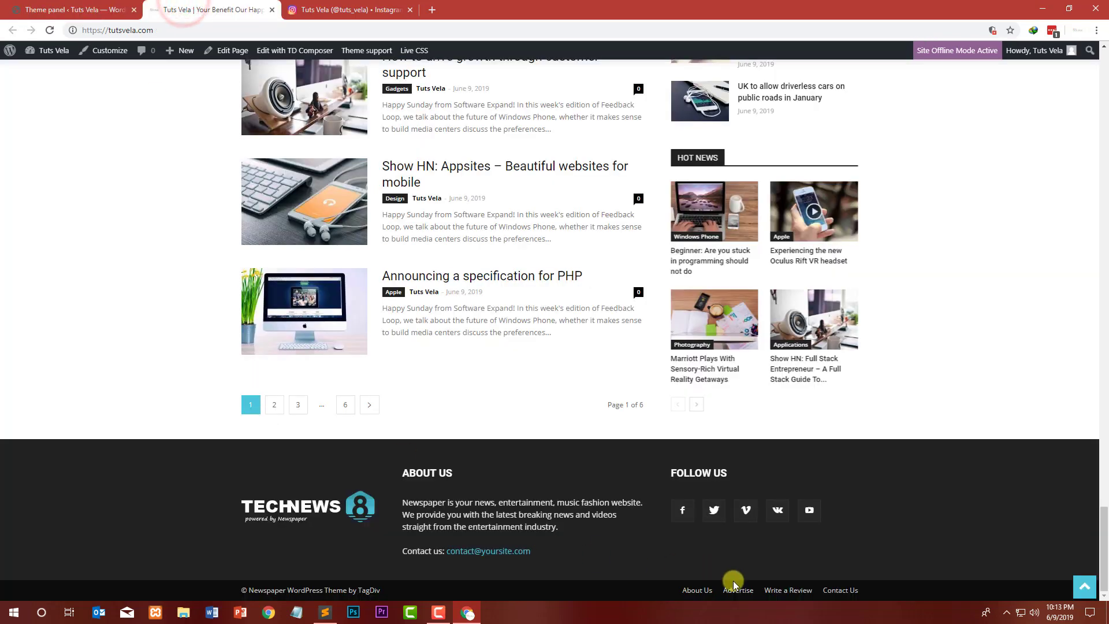
click(72, 6)
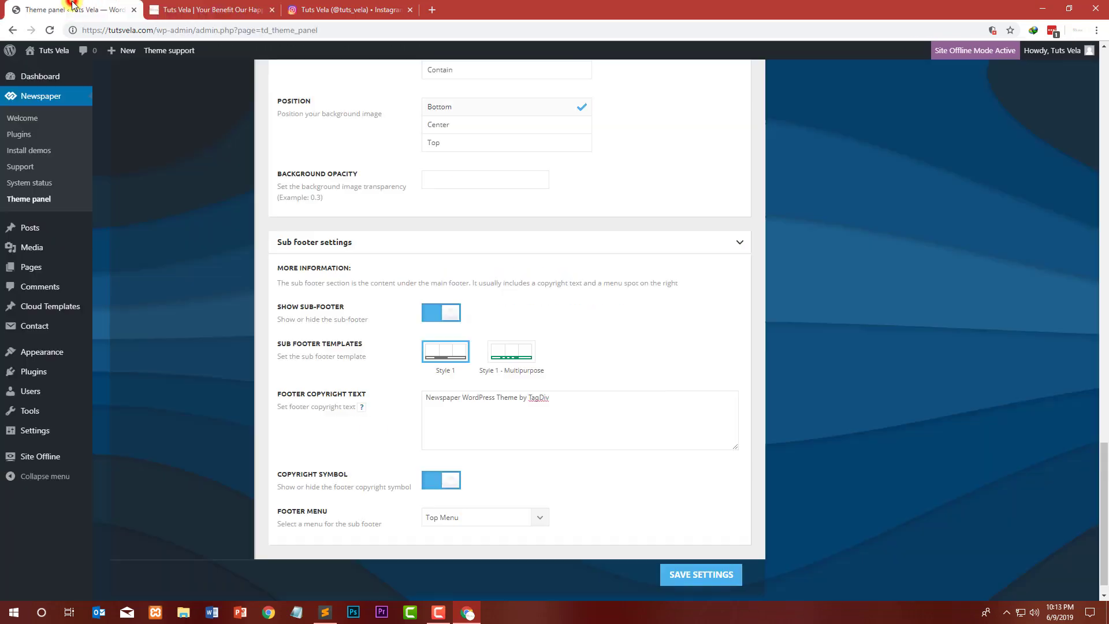
drag(607, 410, 301, 380)
click(576, 425)
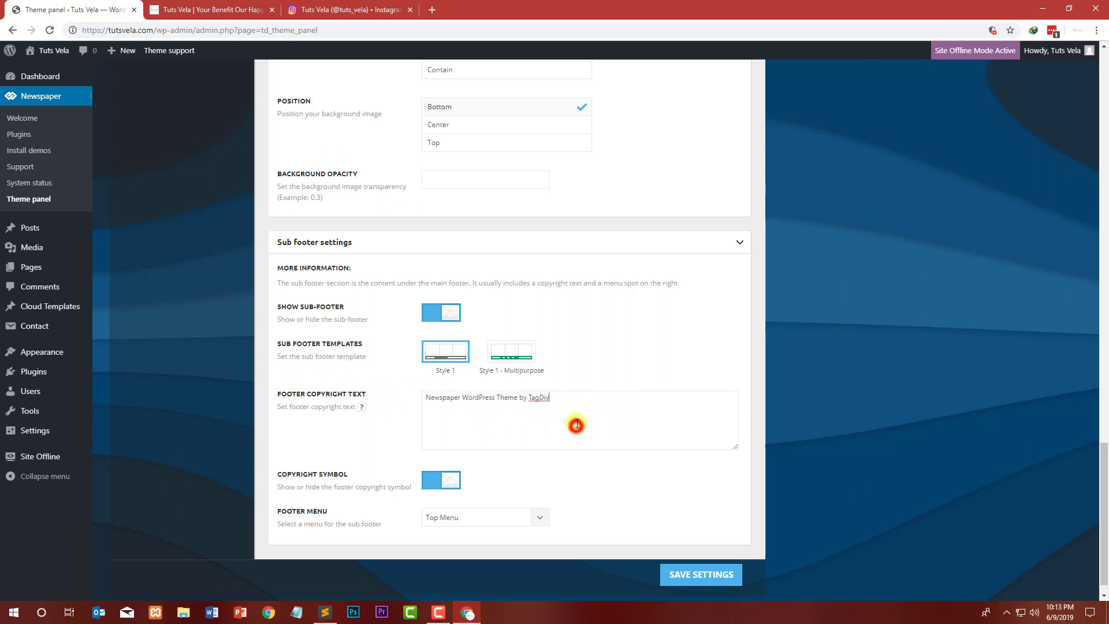
drag(579, 404, 340, 381)
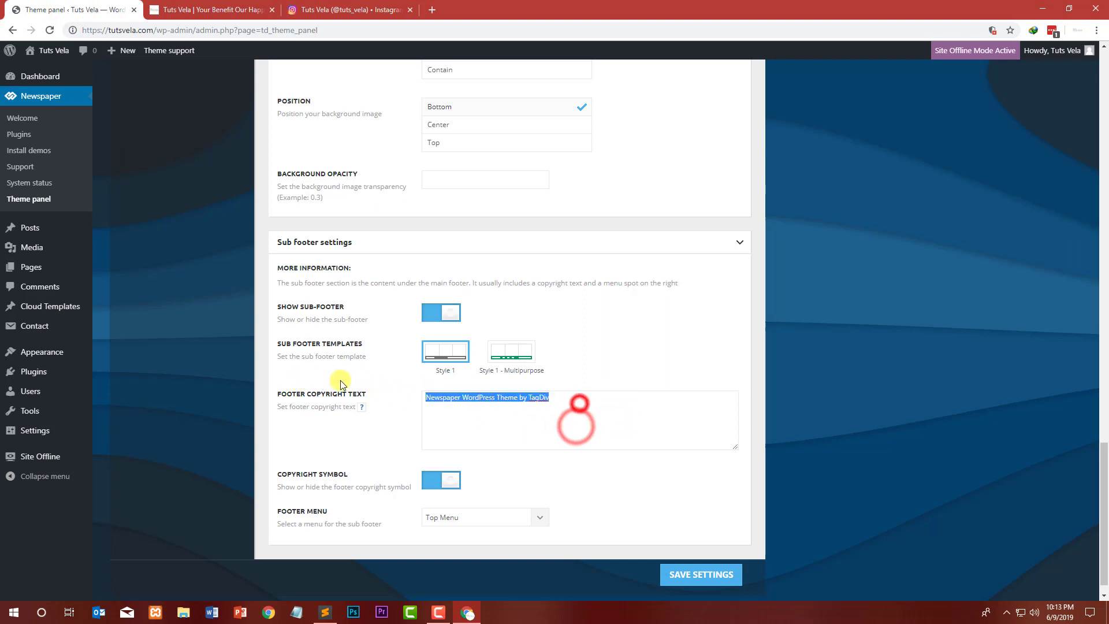
Step: Search Google for "Copyright sign in wordpress" and open the Website Creation Workshop article on inserting the symbol
click(432, 10)
text(Copyright design)
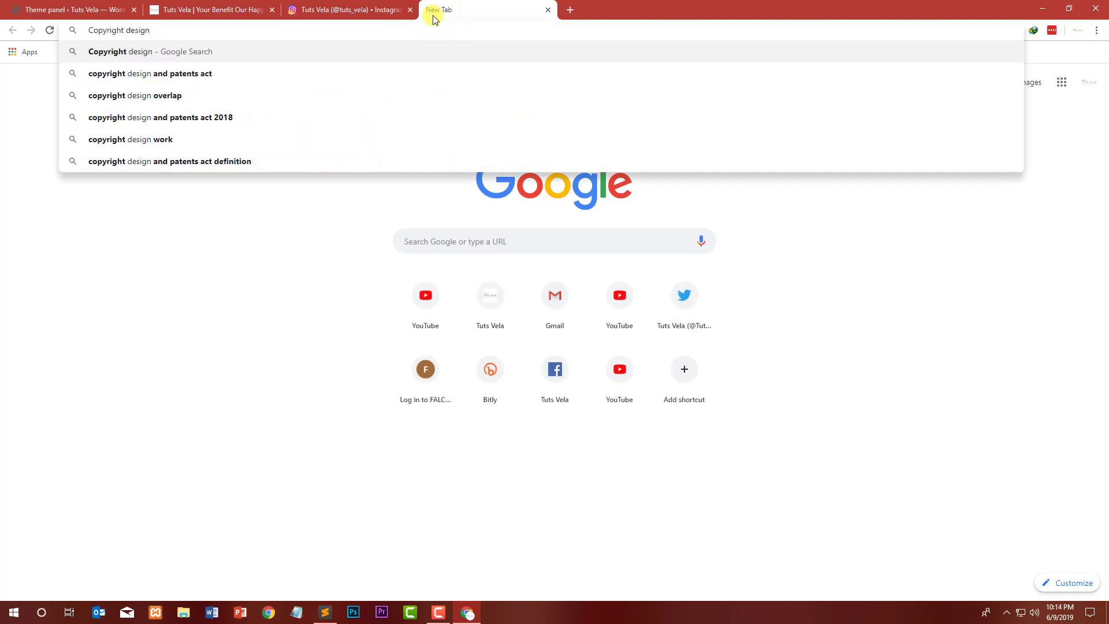
key(BackSpace)
key(BackSpace)
key(BackSpace)
key(BackSpace)
key(BackSpace)
key(BackSpace)
text(si)
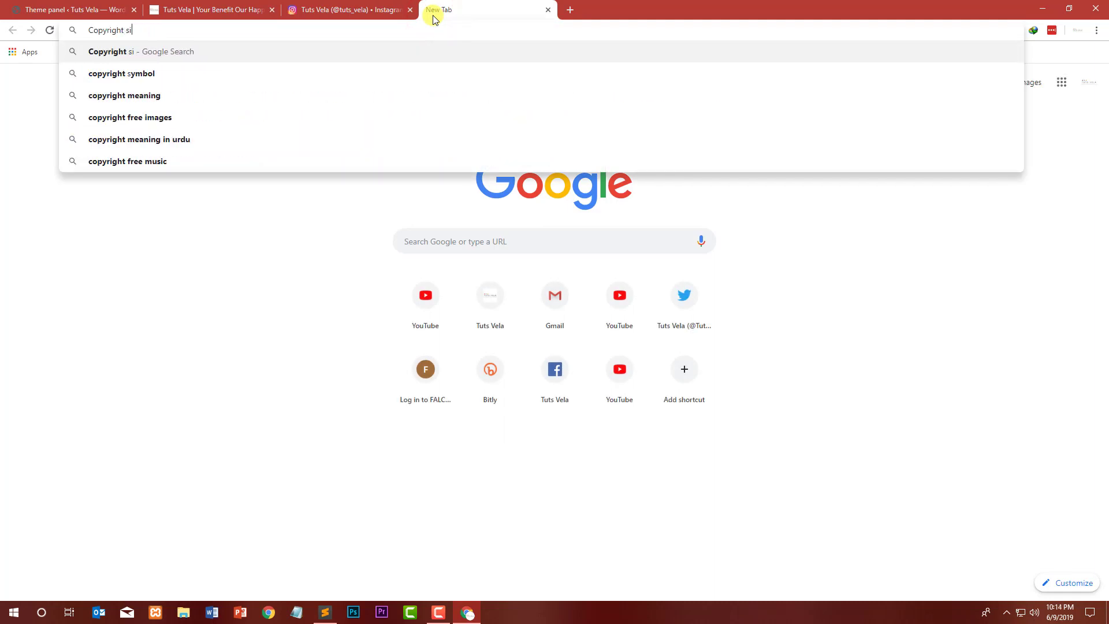
text(gn)
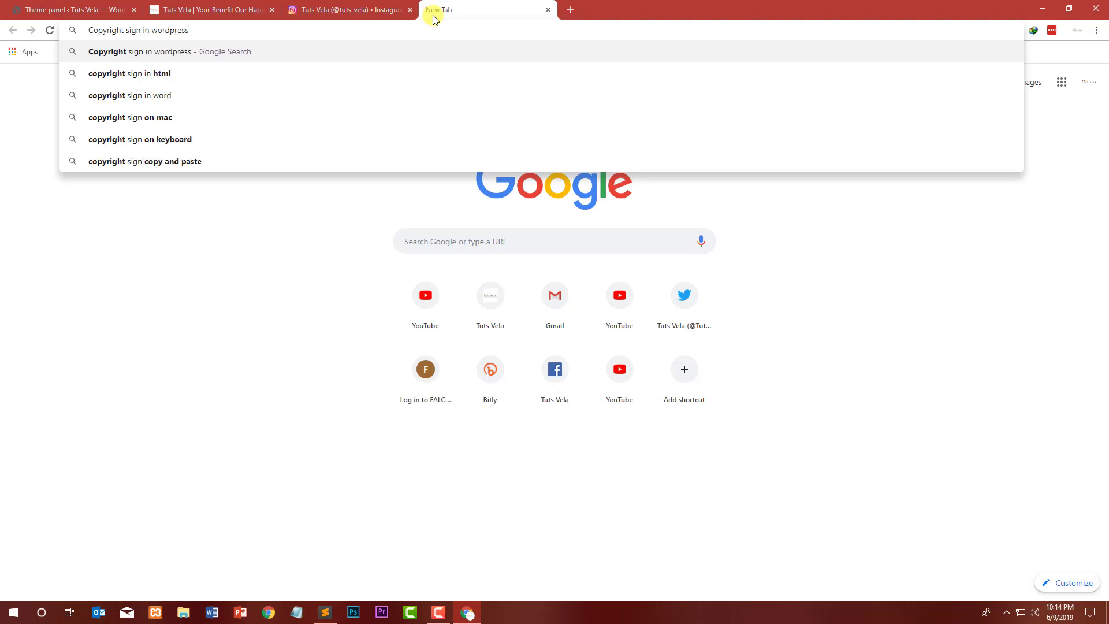
text( in wordpress)
key(Return)
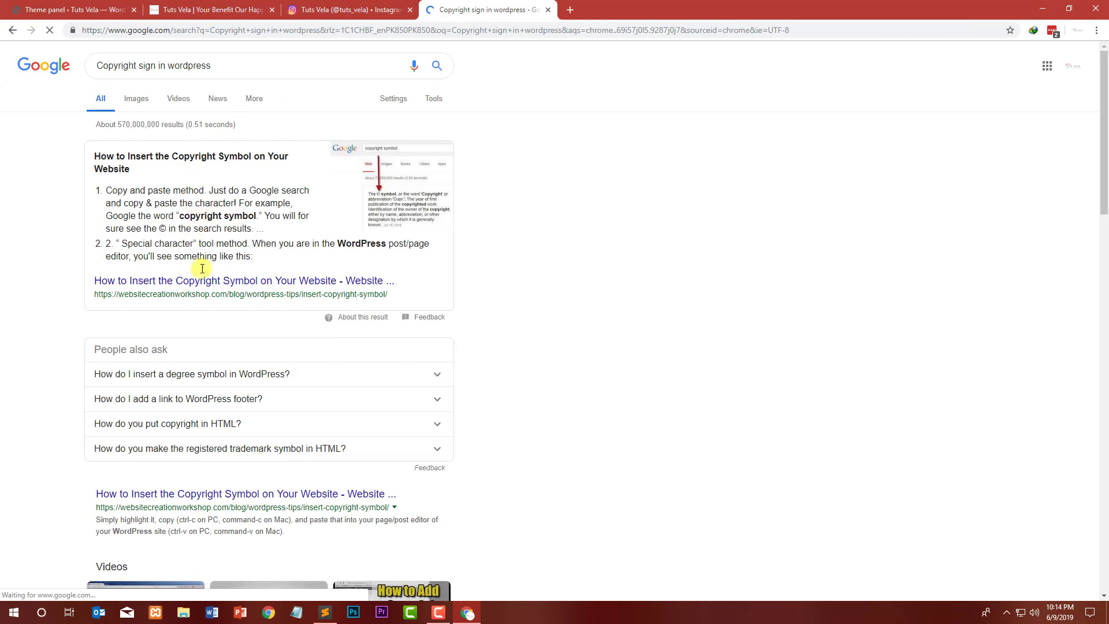
click(201, 281)
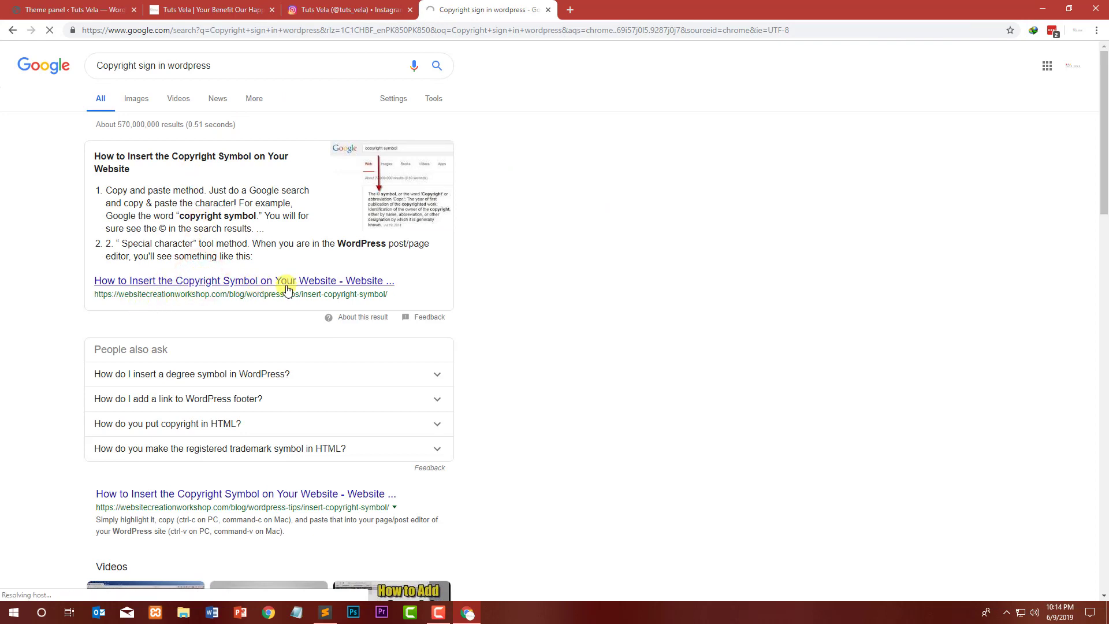
Step: Replace the footer copyright text with "All right Reserved 2019 by TUTS VELA"
click(92, 10)
click(467, 427)
key(ctrl+a)
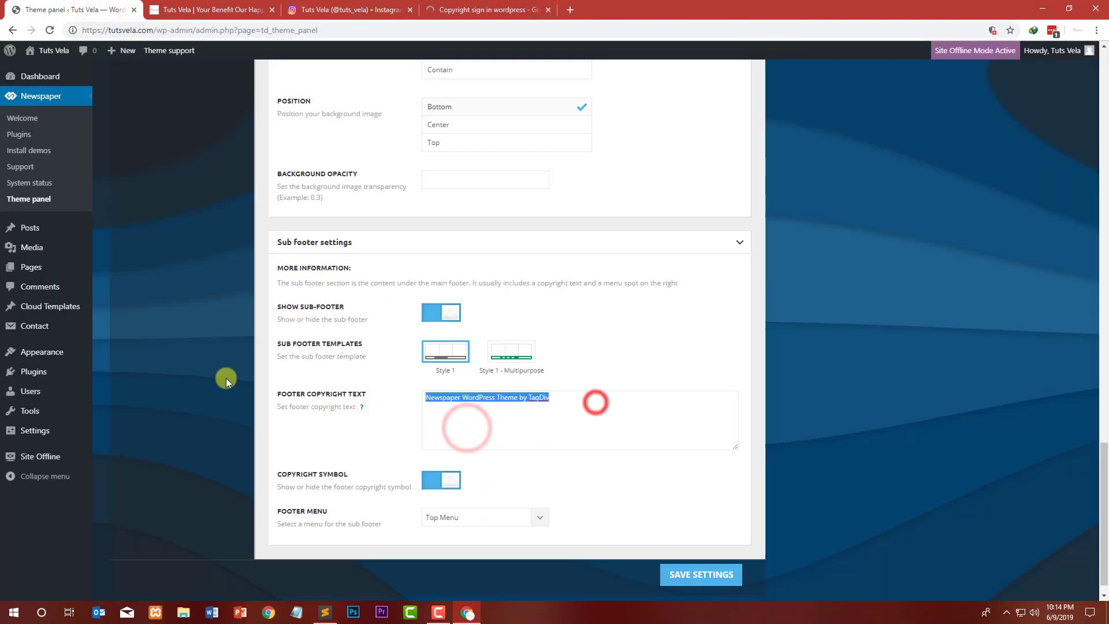
key(BackSpace)
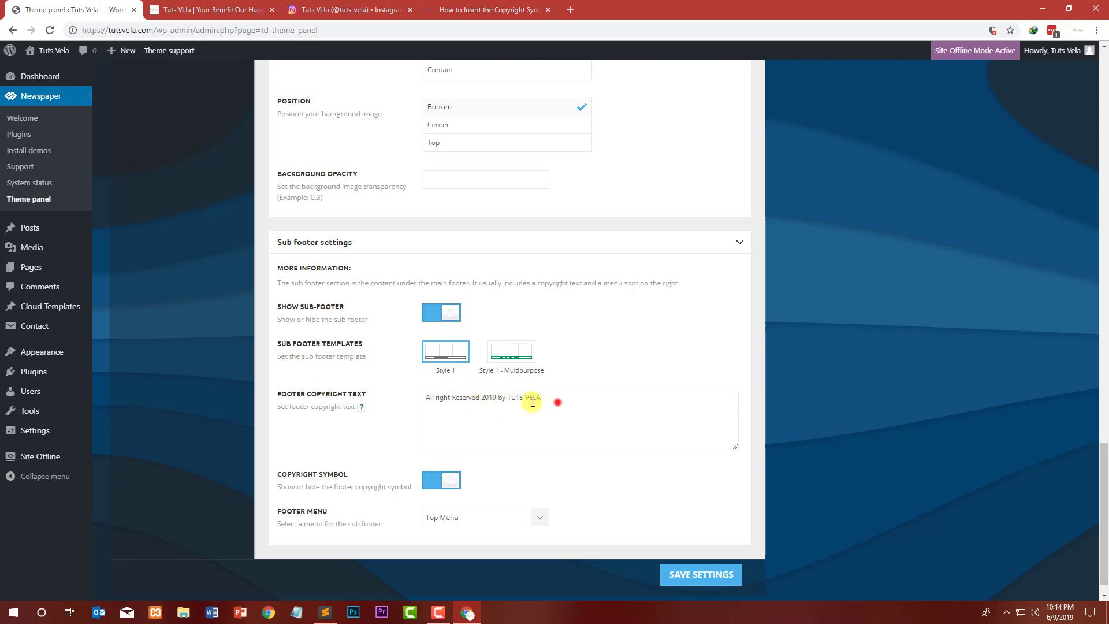
drag(557, 402, 507, 401)
Step: Read the article's methods for inserting a copyright symbol
click(458, 4)
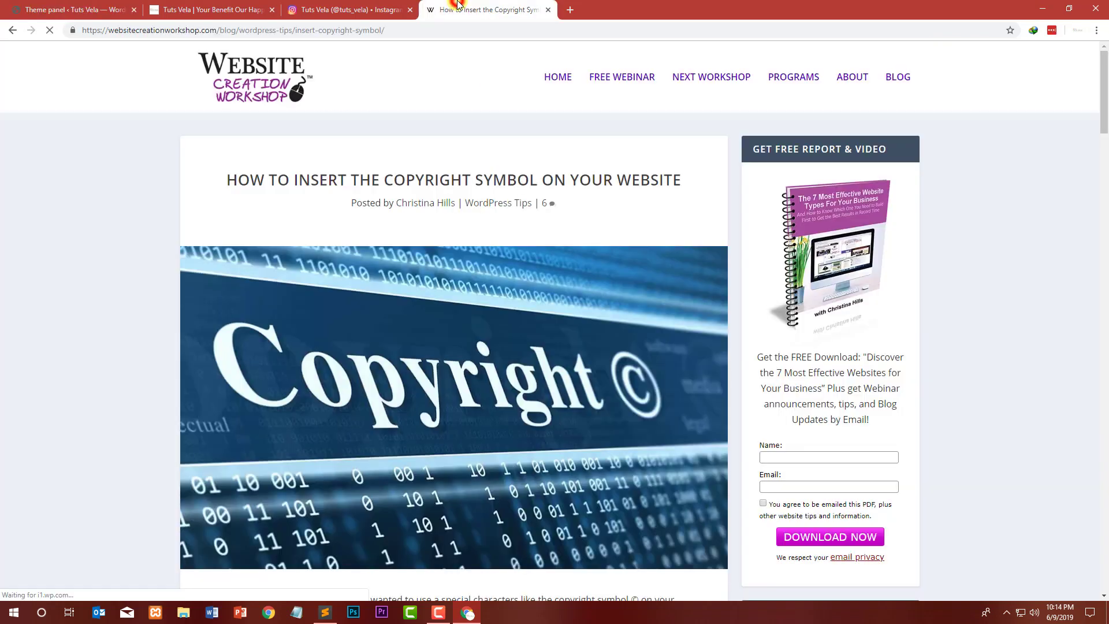
scroll(155, 213, down, 4)
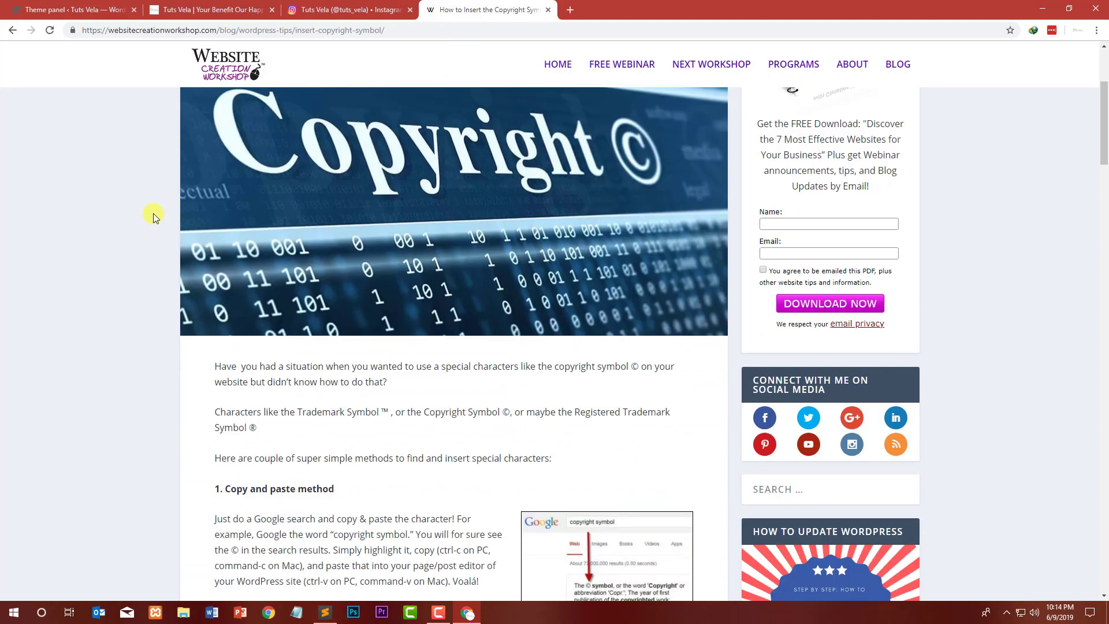
scroll(154, 213, down, 5)
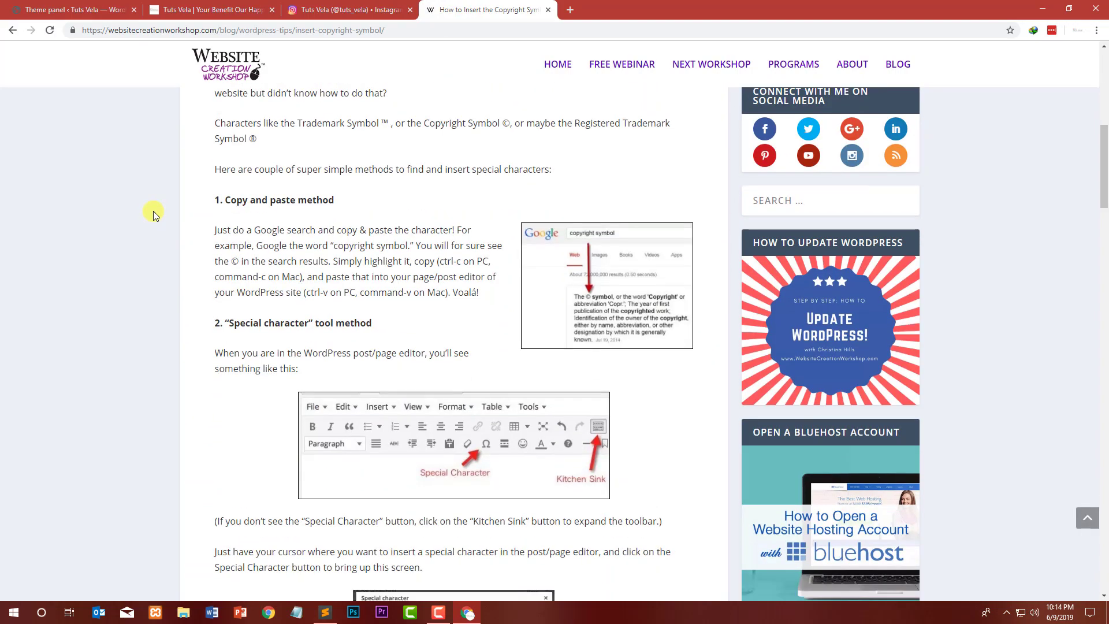
Step: Search Google for "copyright symbol" and copy the ® symbol from the result snippet
click(566, 9)
text(copyrigh)
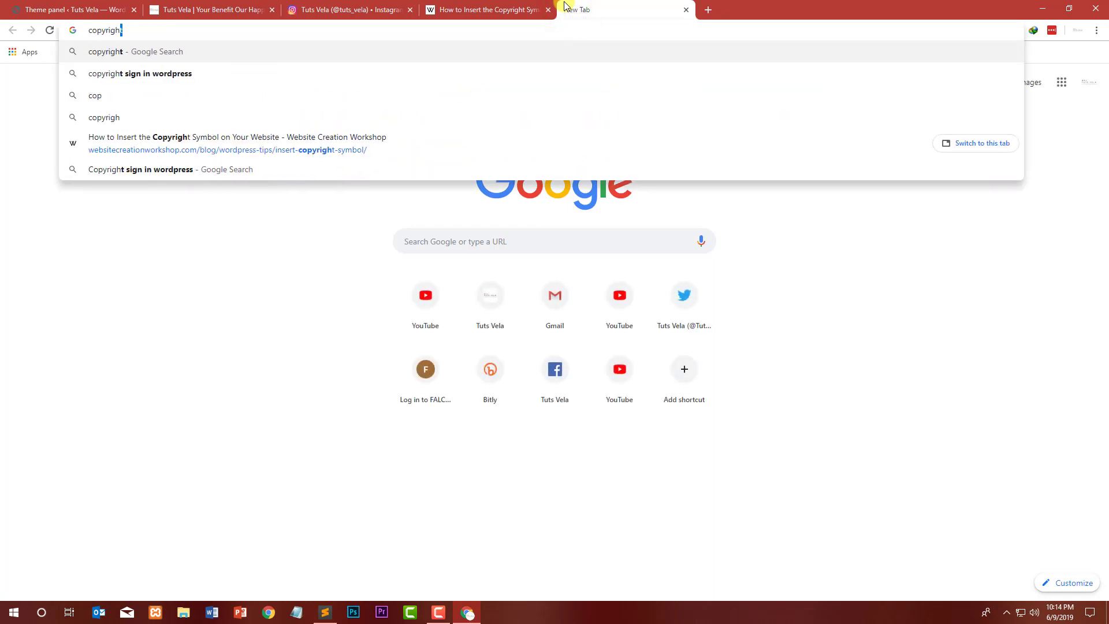
text(t sym)
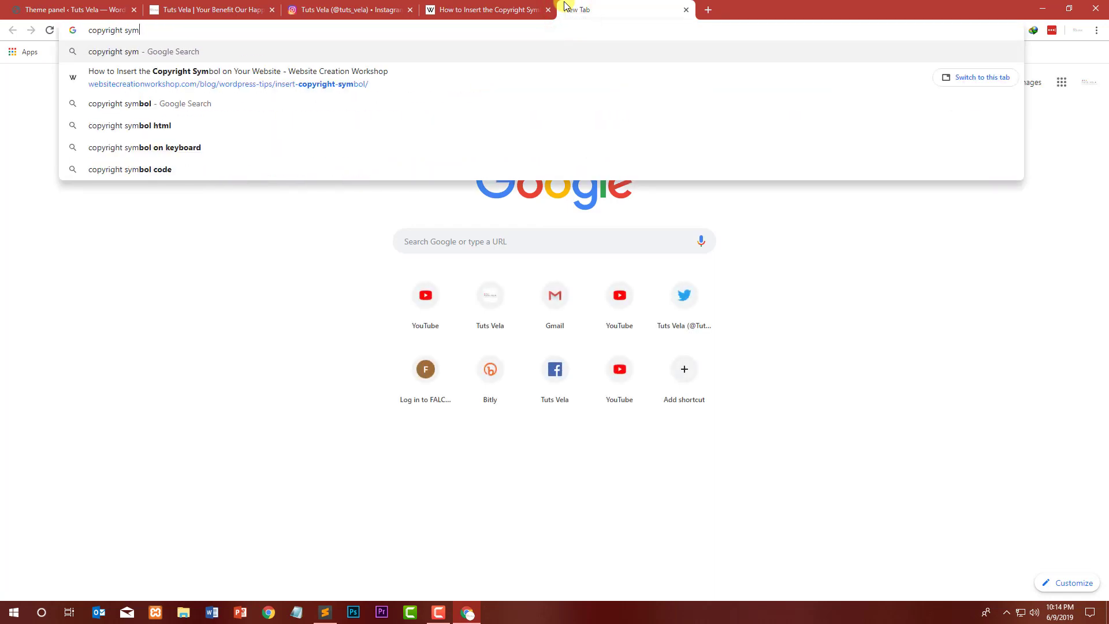
text(b)
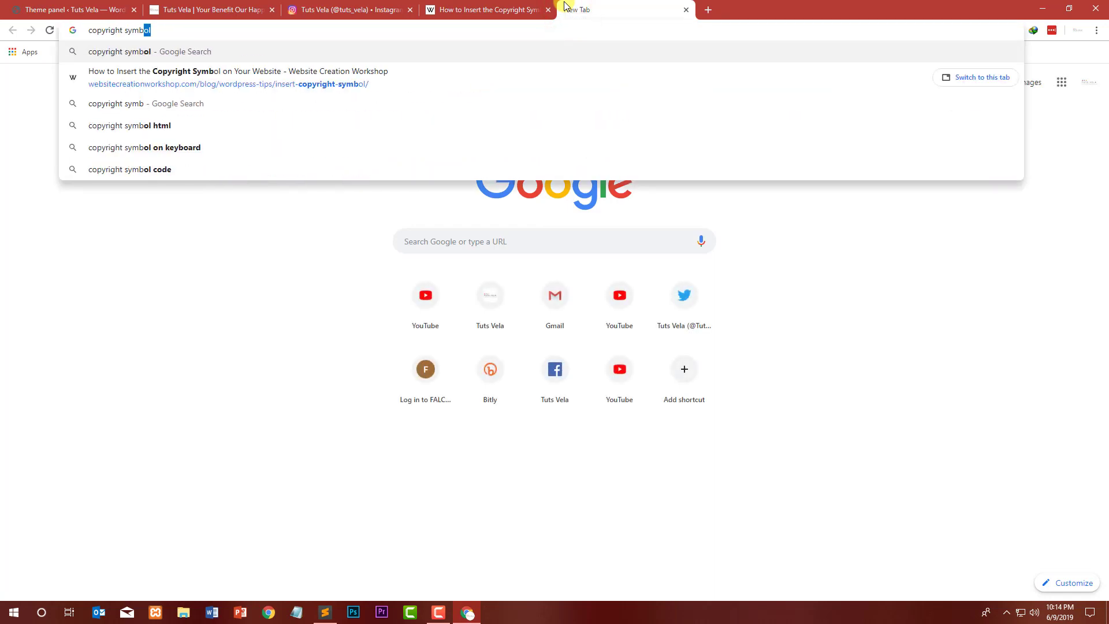
text(ol)
key(Return)
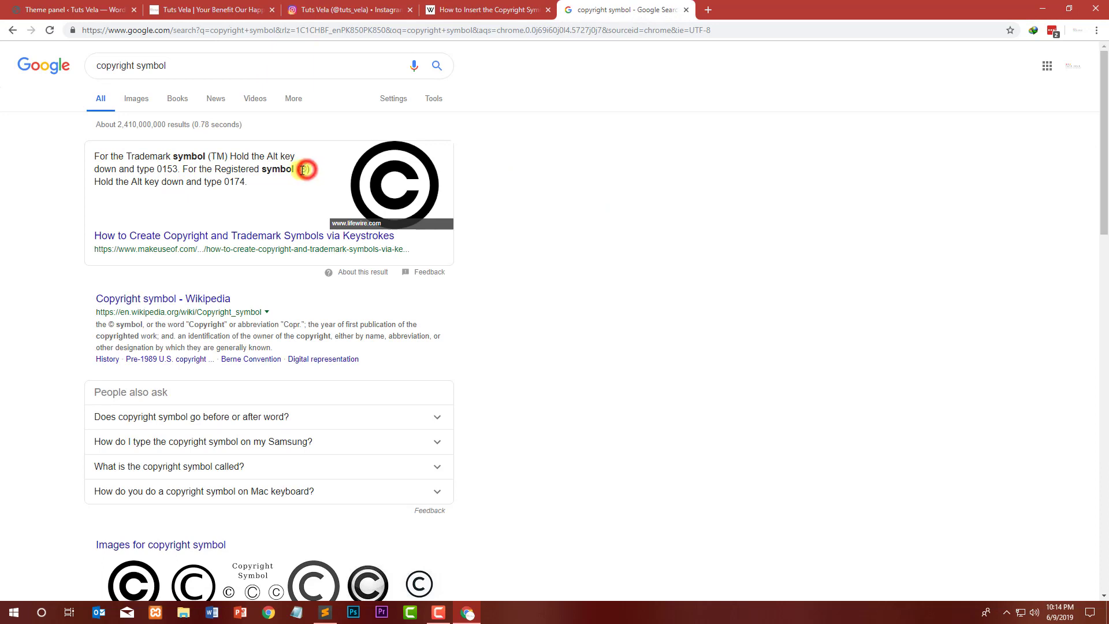
double_click(303, 170)
key(ctrl+c)
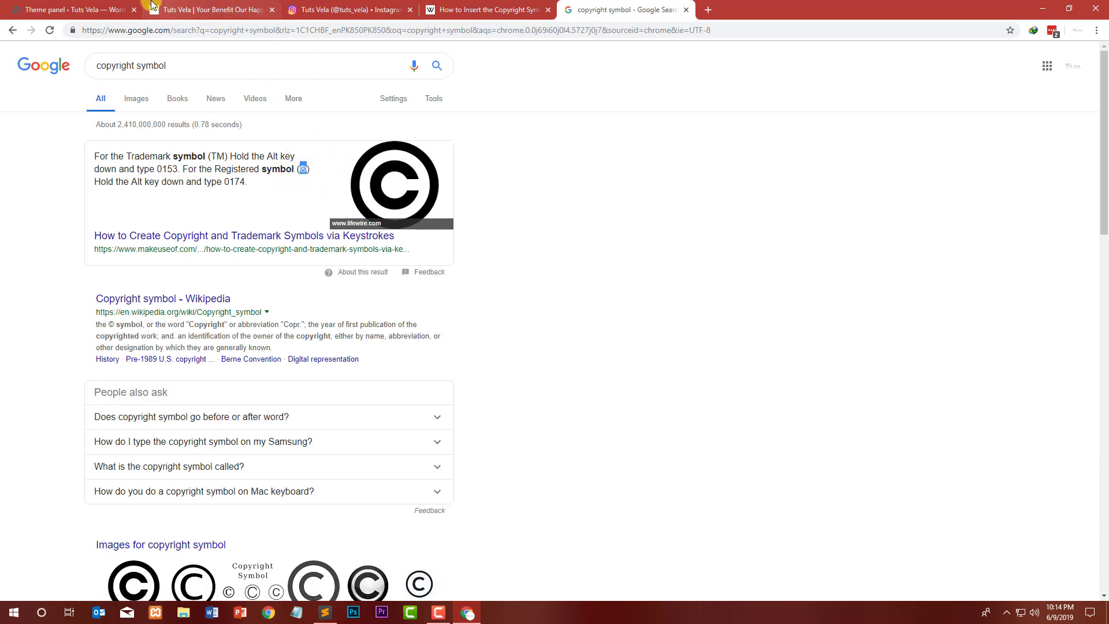
Step: Paste the ® symbol after "Reserved" in the footer copyright text and save the settings
click(110, 9)
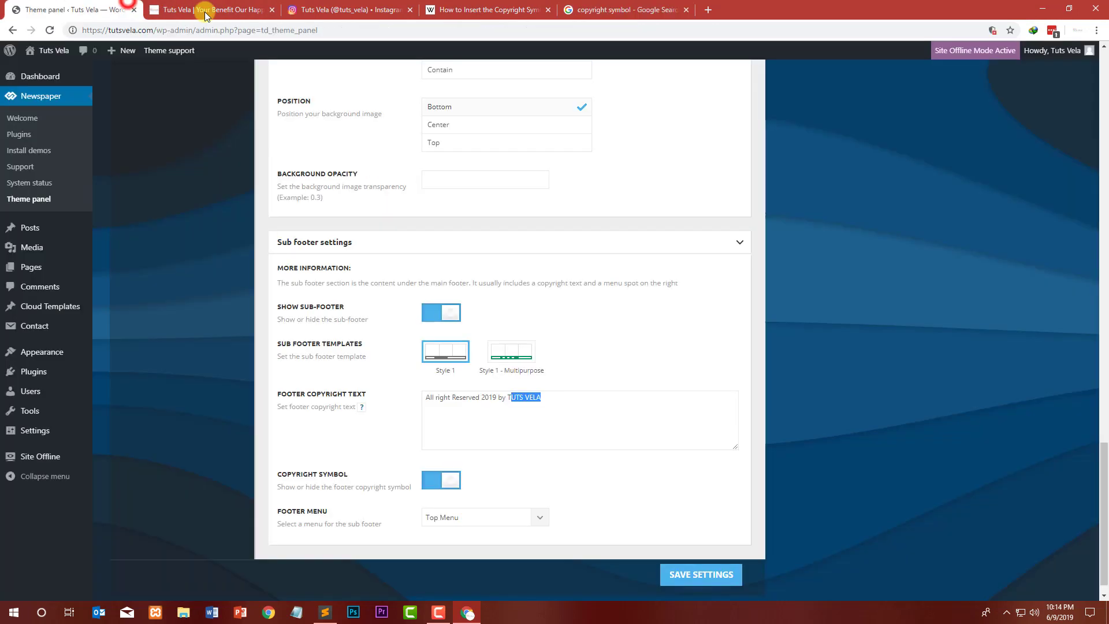
click(481, 398)
key(ctrl+v)
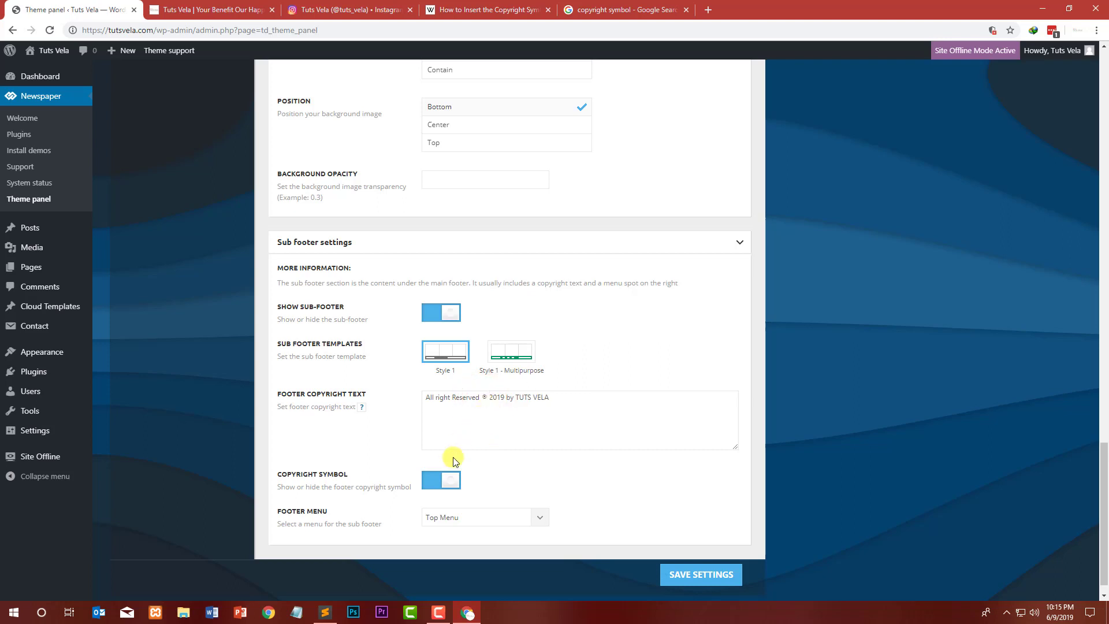
click(722, 587)
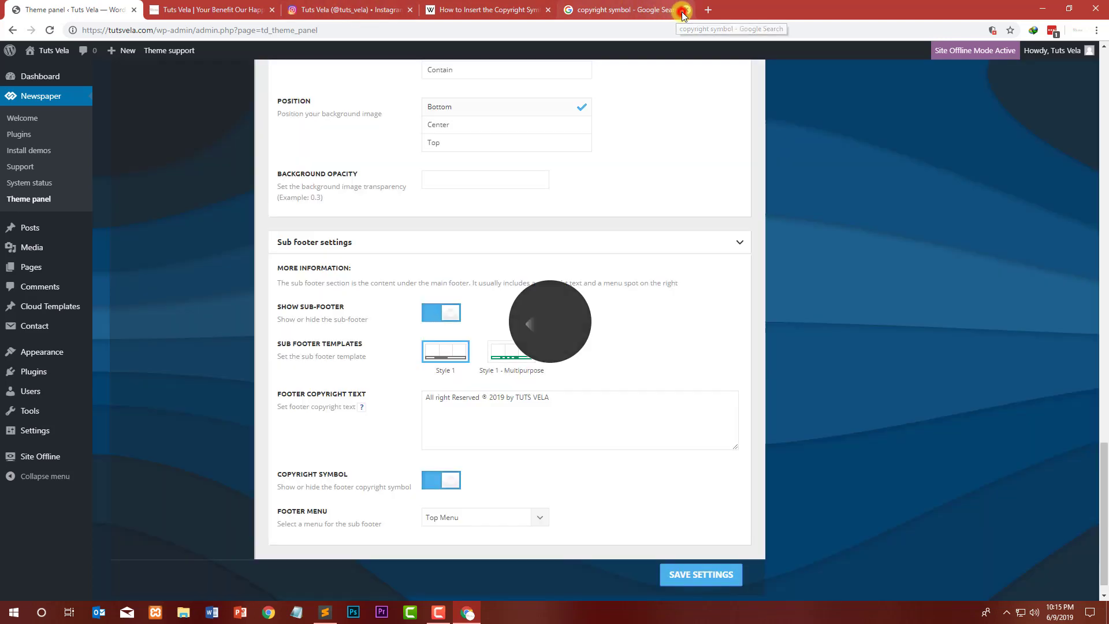
Step: Close the search, article and Instagram browser tabs
click(685, 10)
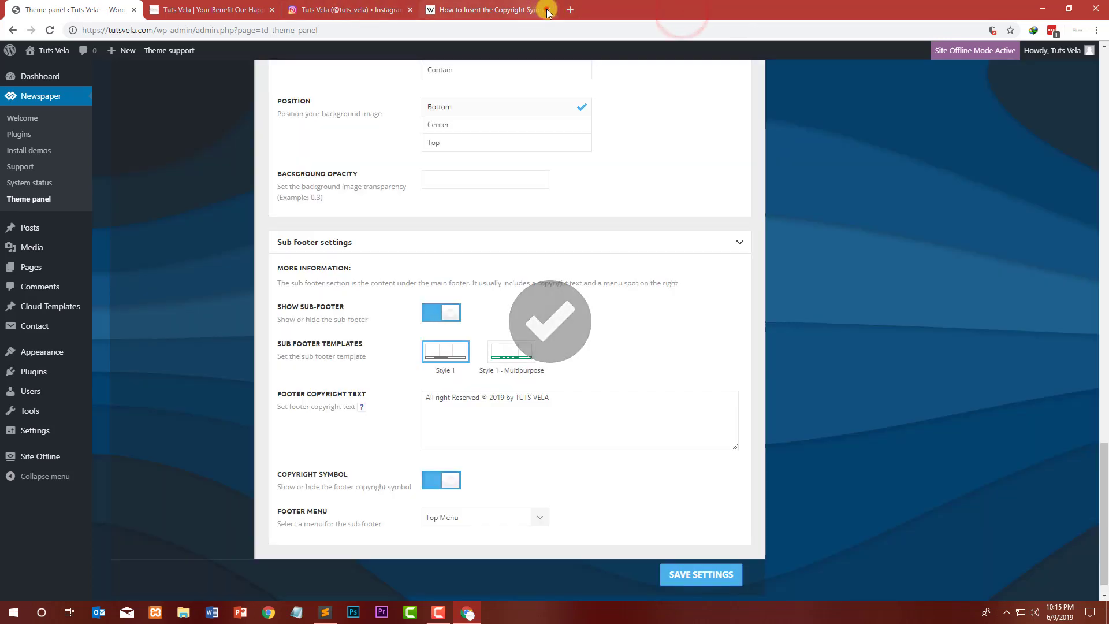
click(548, 10)
click(392, 9)
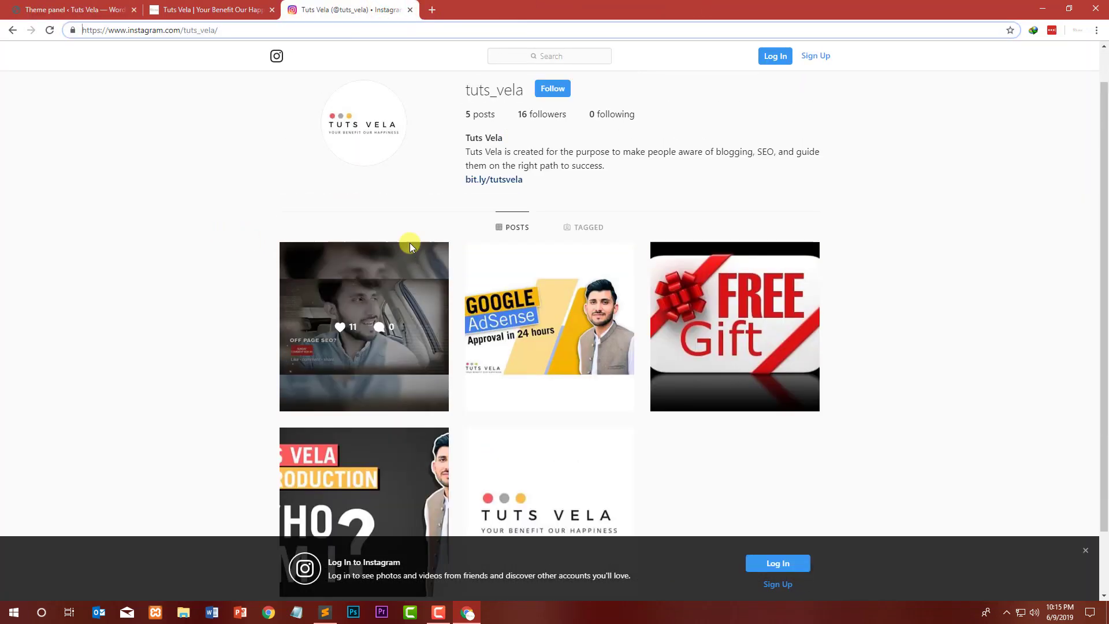
click(409, 10)
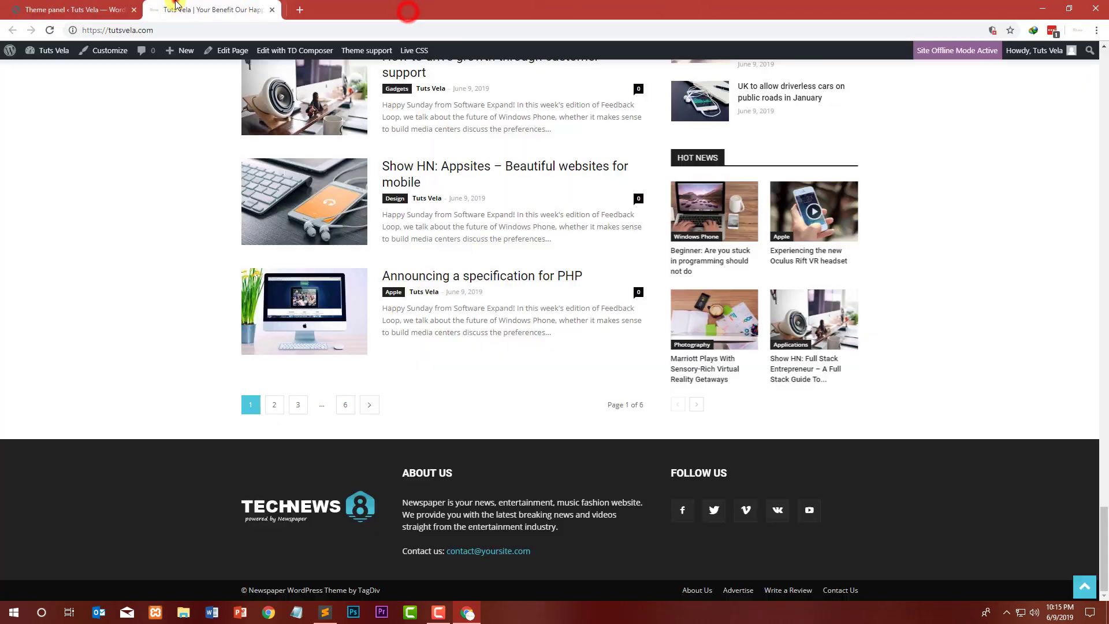
Step: Reload the front page and inspect the new footer and sub footer copyright line
click(50, 30)
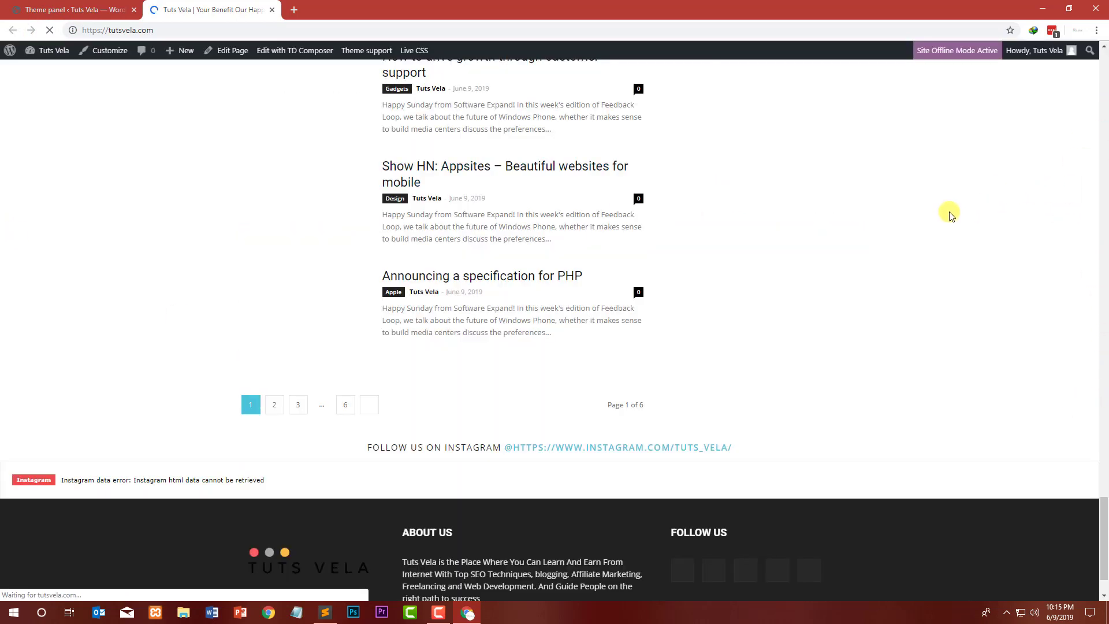
scroll(950, 216, down, 2)
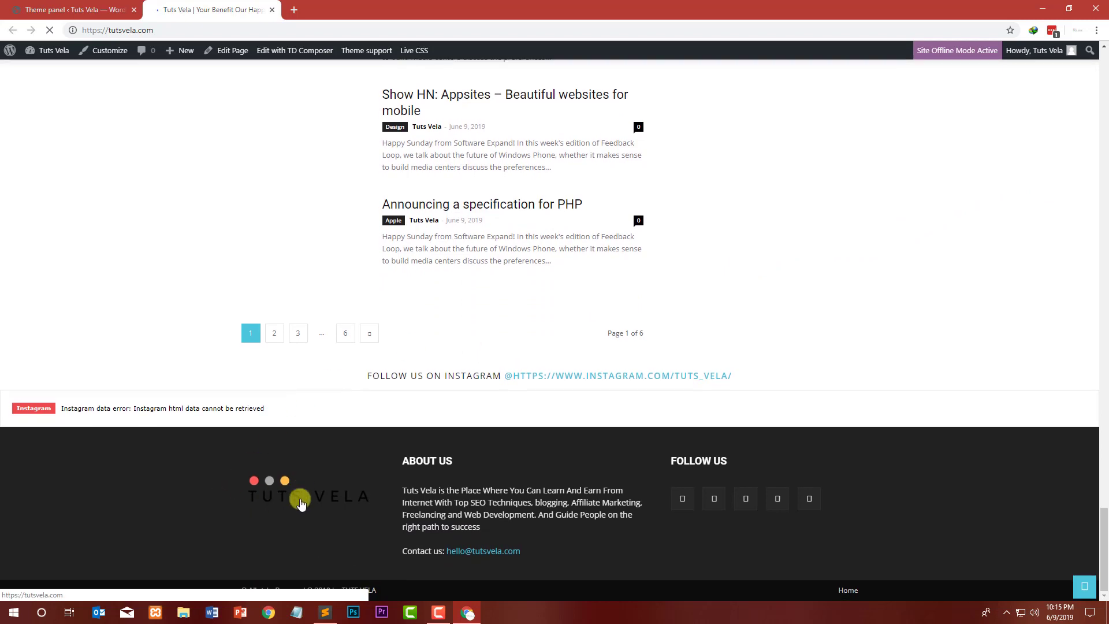
drag(414, 492, 669, 525)
click(669, 524)
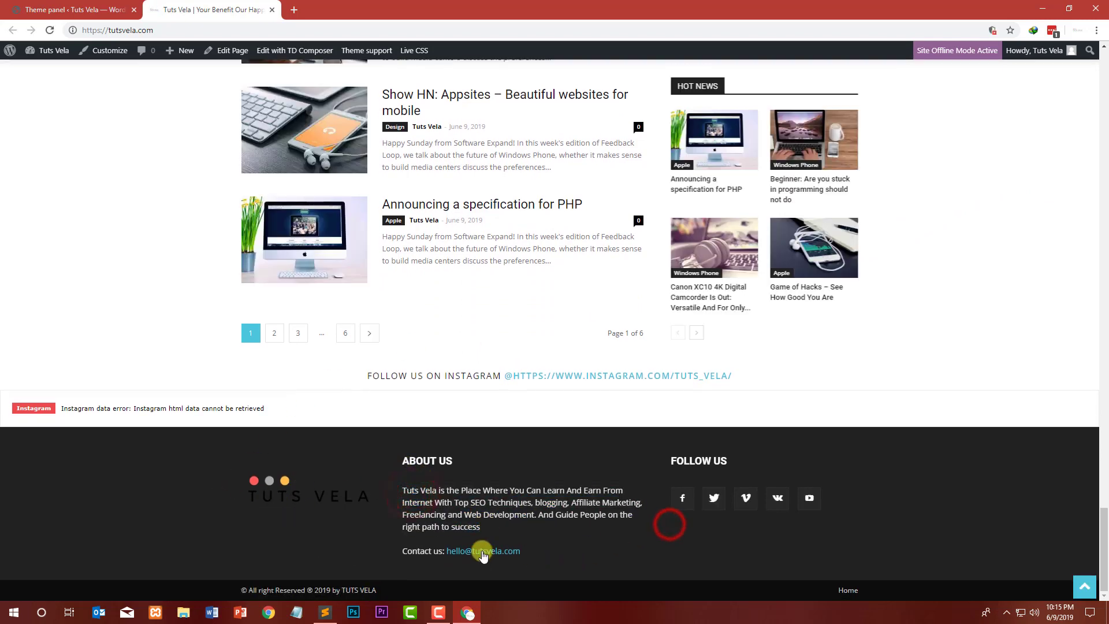
drag(238, 589, 423, 594)
click(423, 594)
Step: Remove the pasted ® symbol from the footer copyright text and save the settings
click(49, 6)
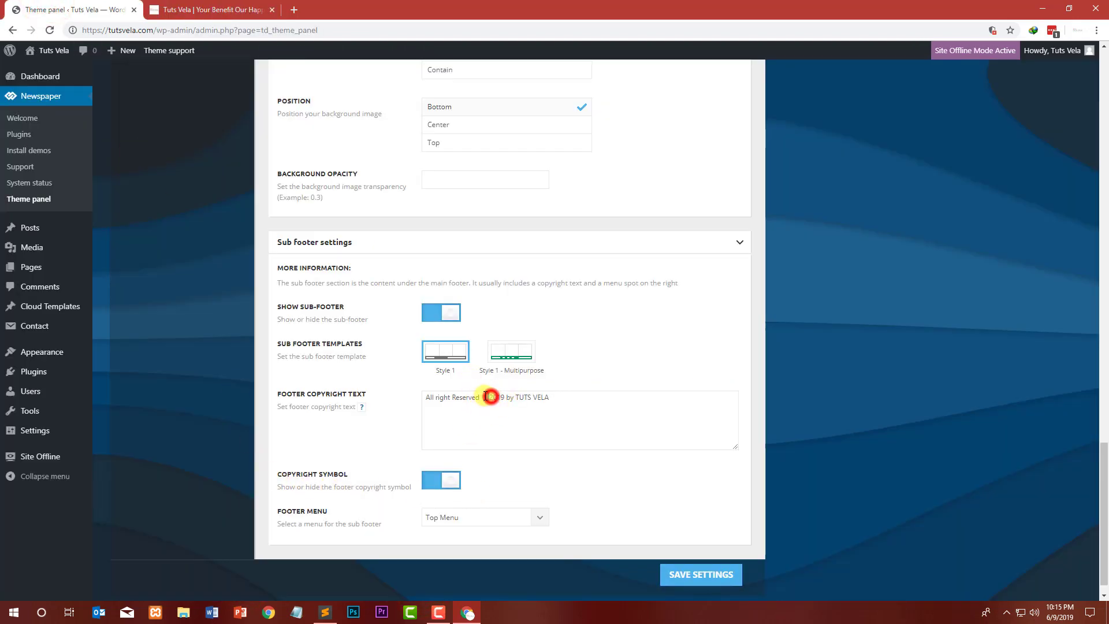
key(BackSpace)
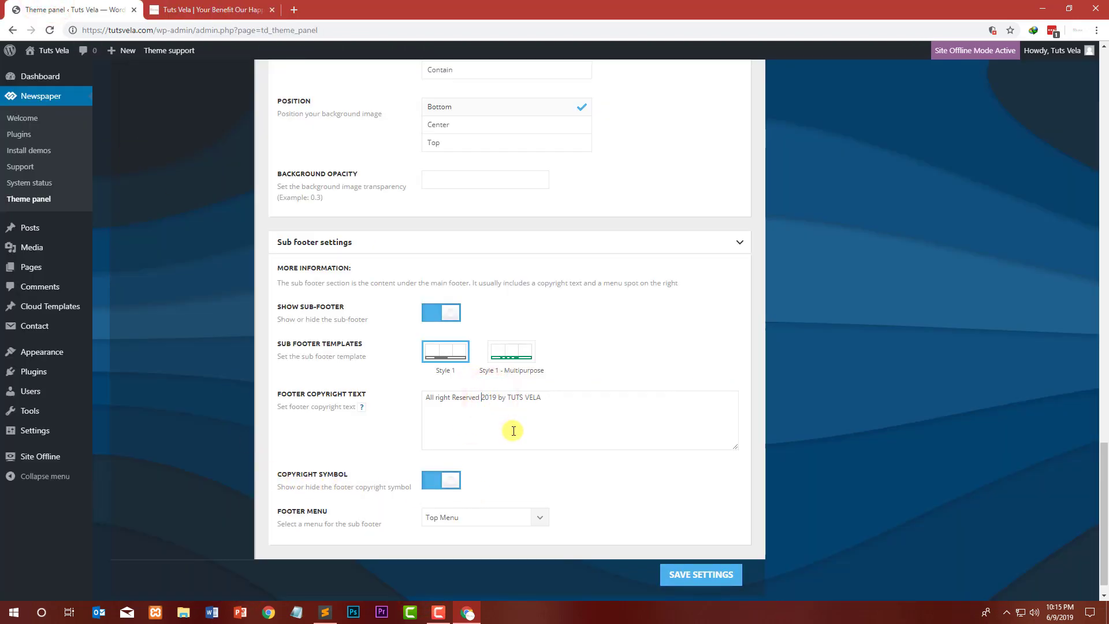
click(693, 575)
Step: Examine the front page's sub footer text and the Instagram feed line above the footer
click(173, 9)
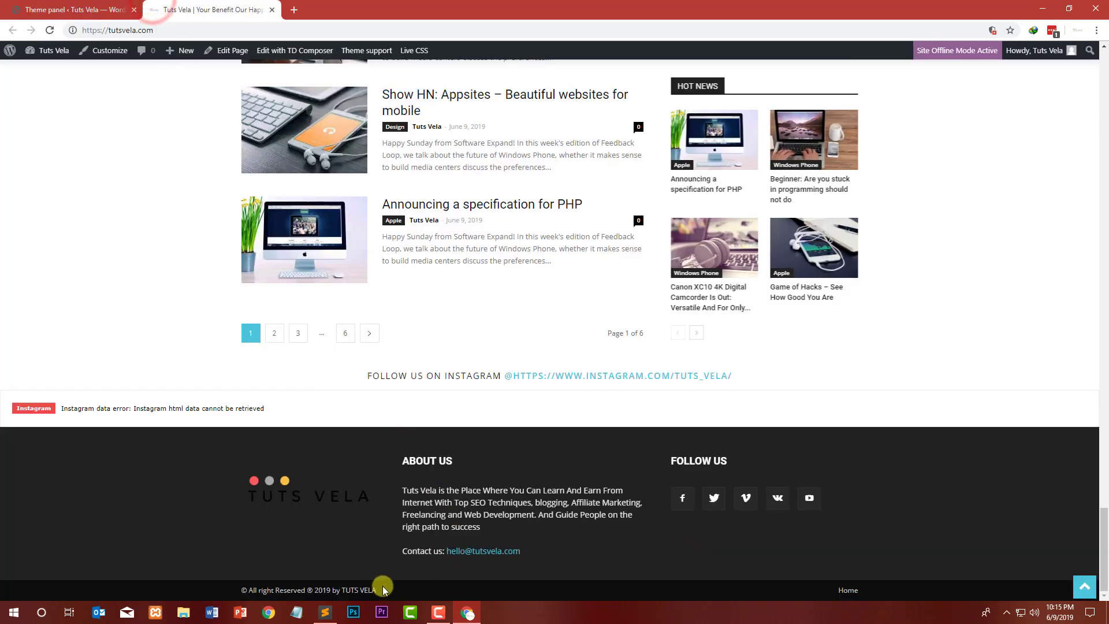
drag(524, 592, 535, 589)
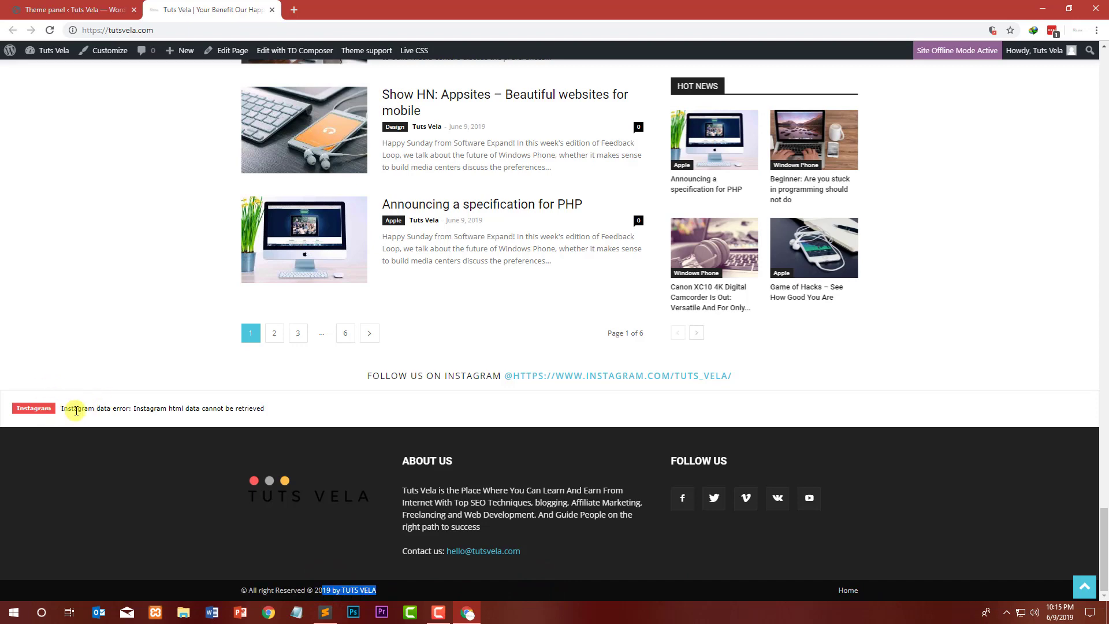
drag(74, 407, 141, 406)
click(216, 411)
drag(287, 411, 185, 409)
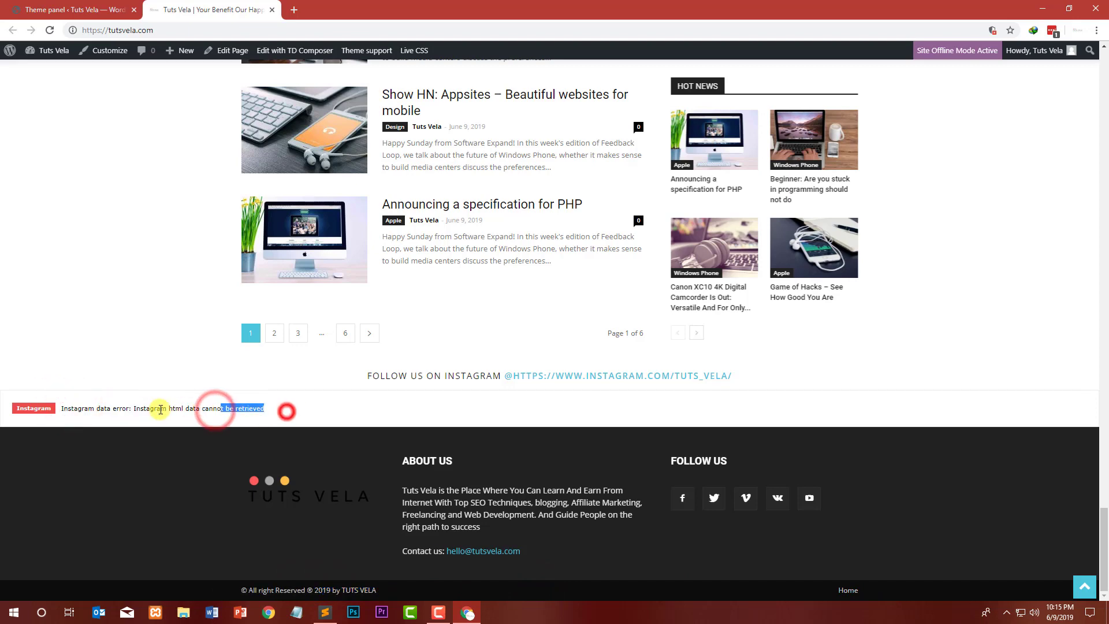
drag(292, 411, 52, 410)
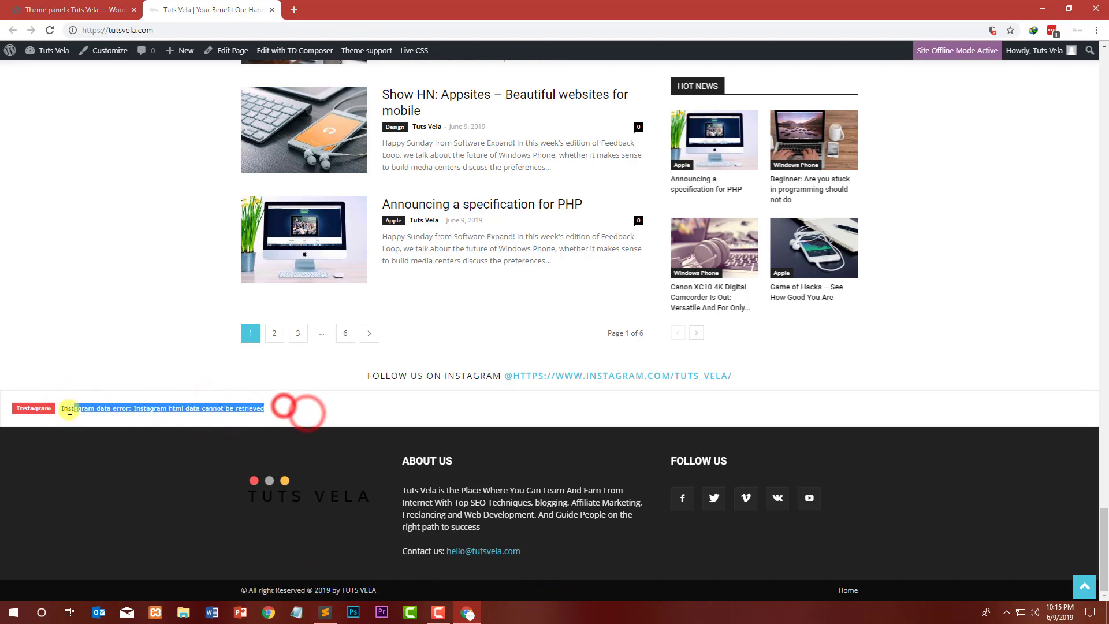
click(326, 412)
click(105, 7)
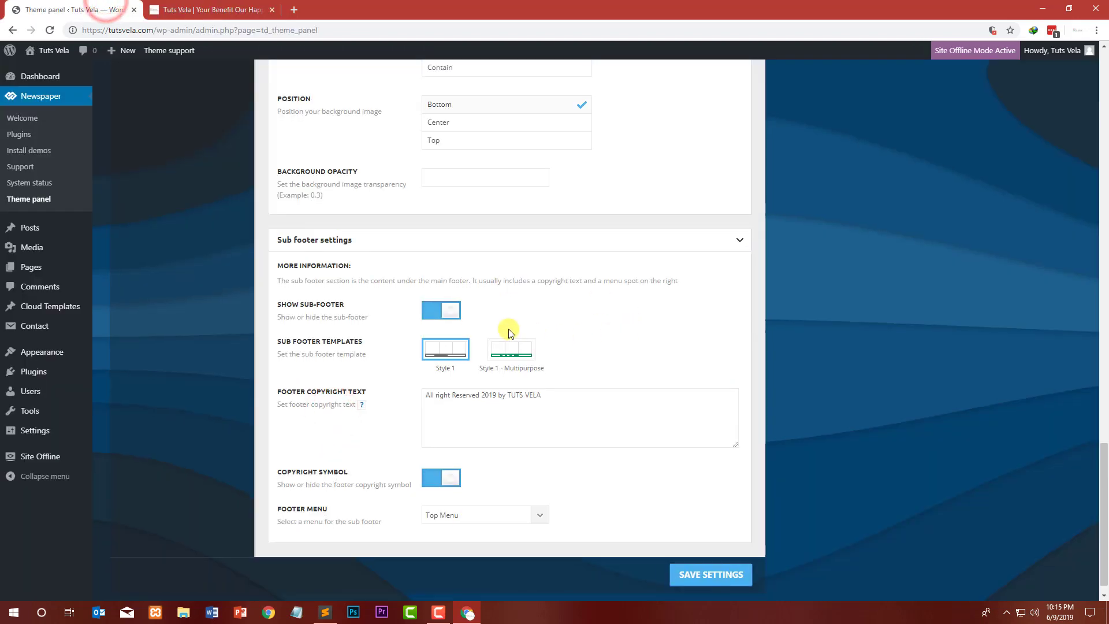
scroll(508, 329, up, 12)
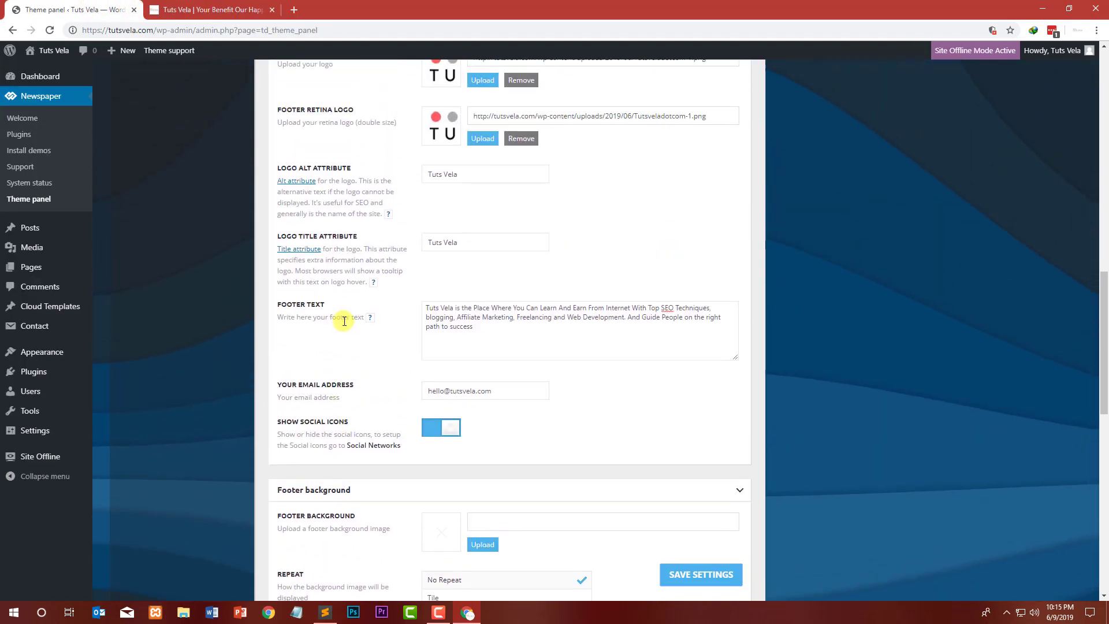
scroll(344, 322, up, 9)
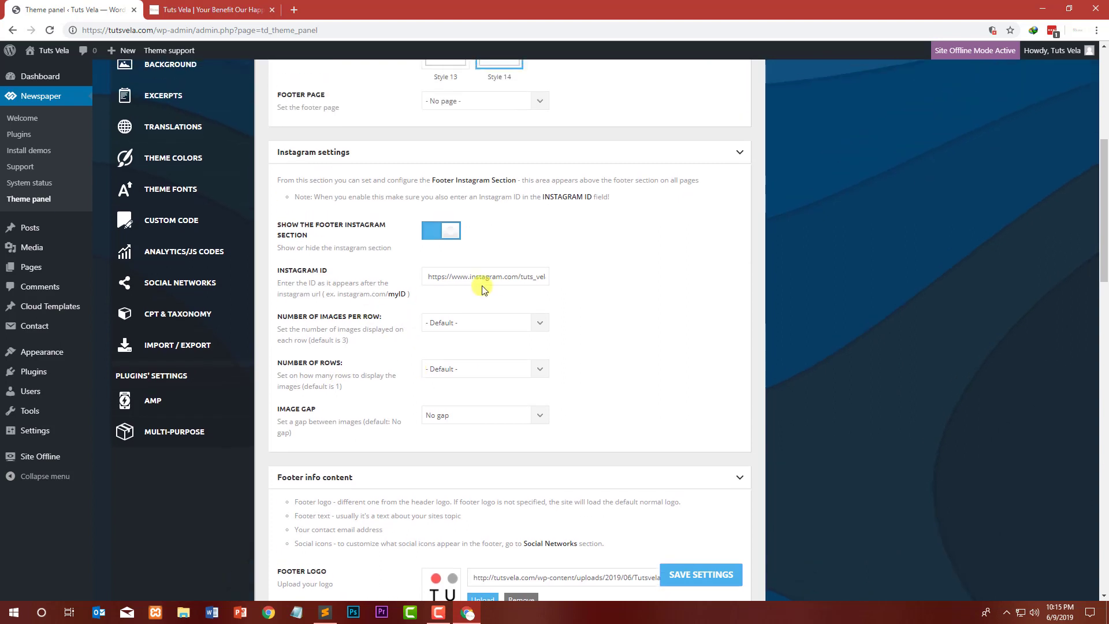
drag(494, 275, 389, 275)
click(491, 272)
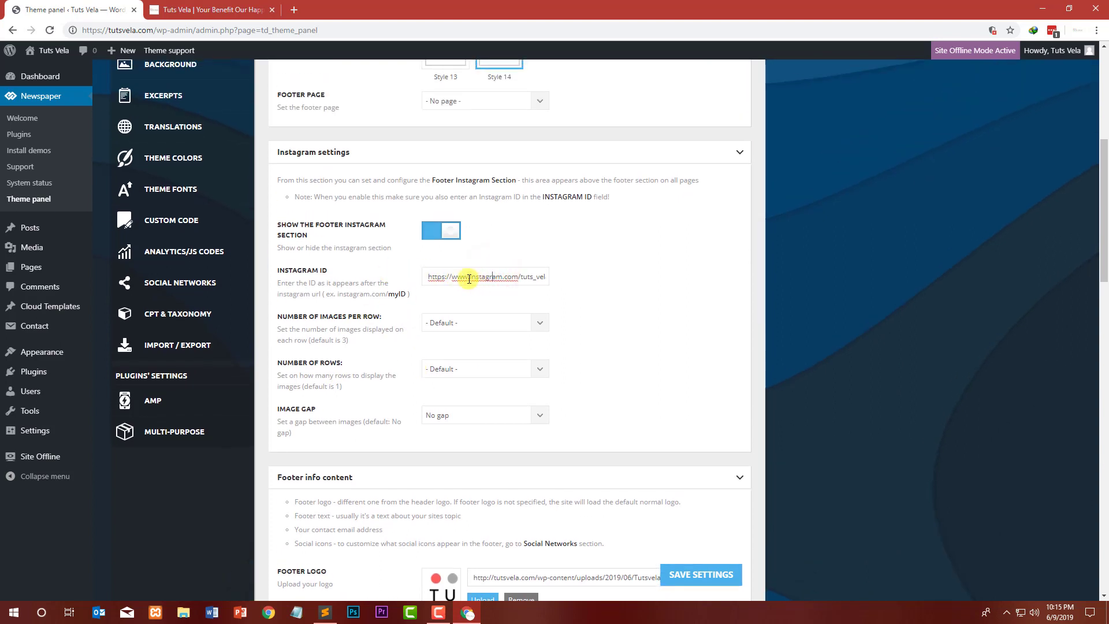
drag(441, 280, 424, 279)
key(BackSpace)
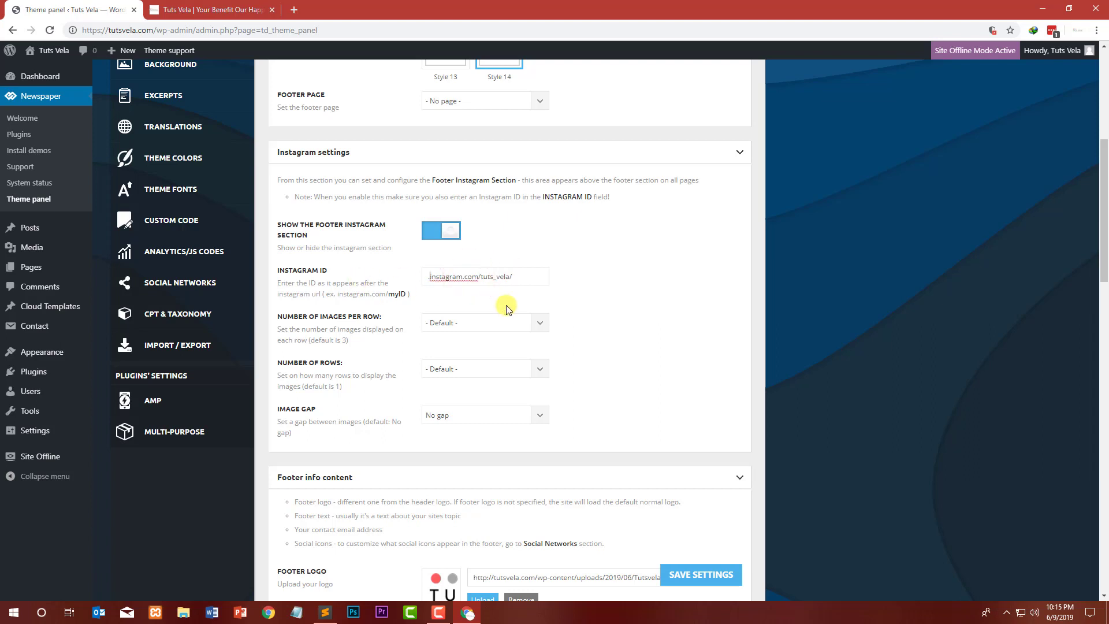
click(721, 584)
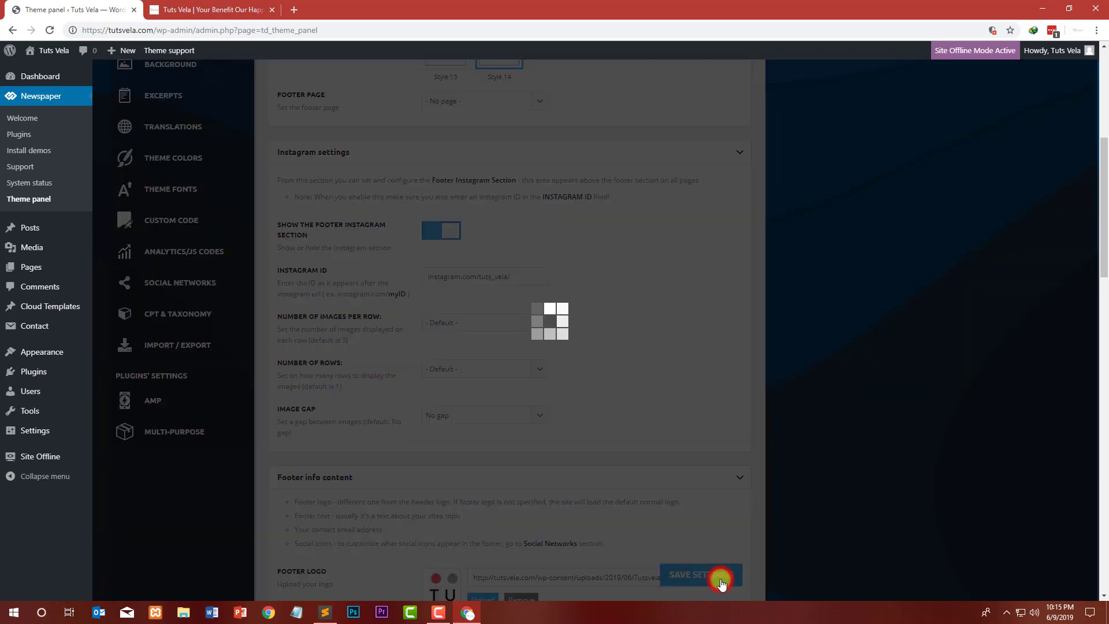
Step: Remove the trailing slash from the Instagram ID and save the settings again
click(523, 277)
key(BackSpace)
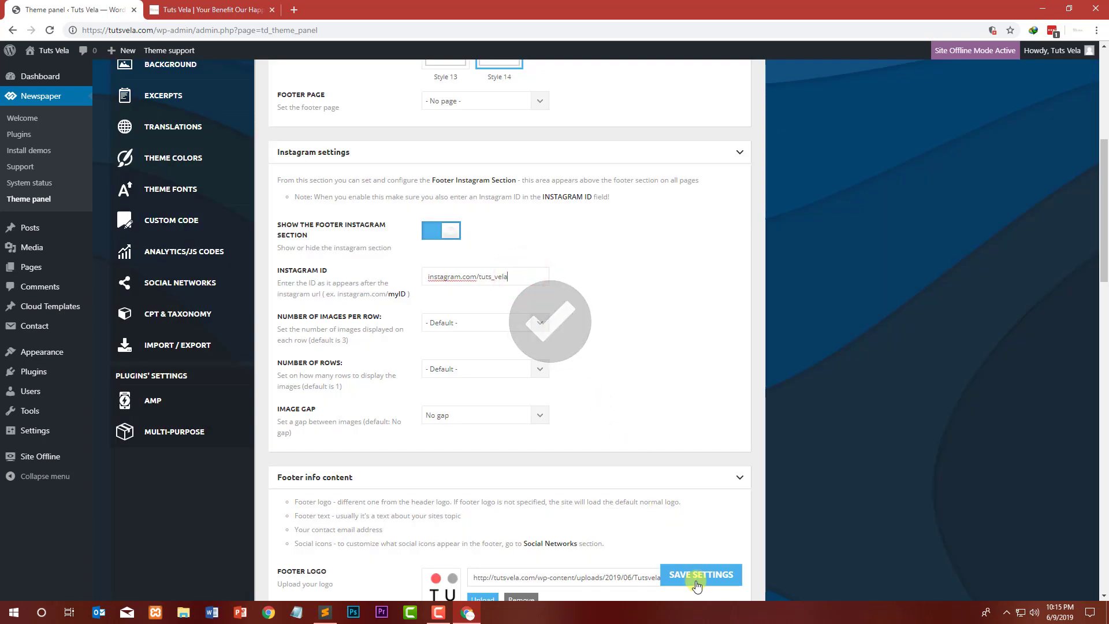
click(700, 574)
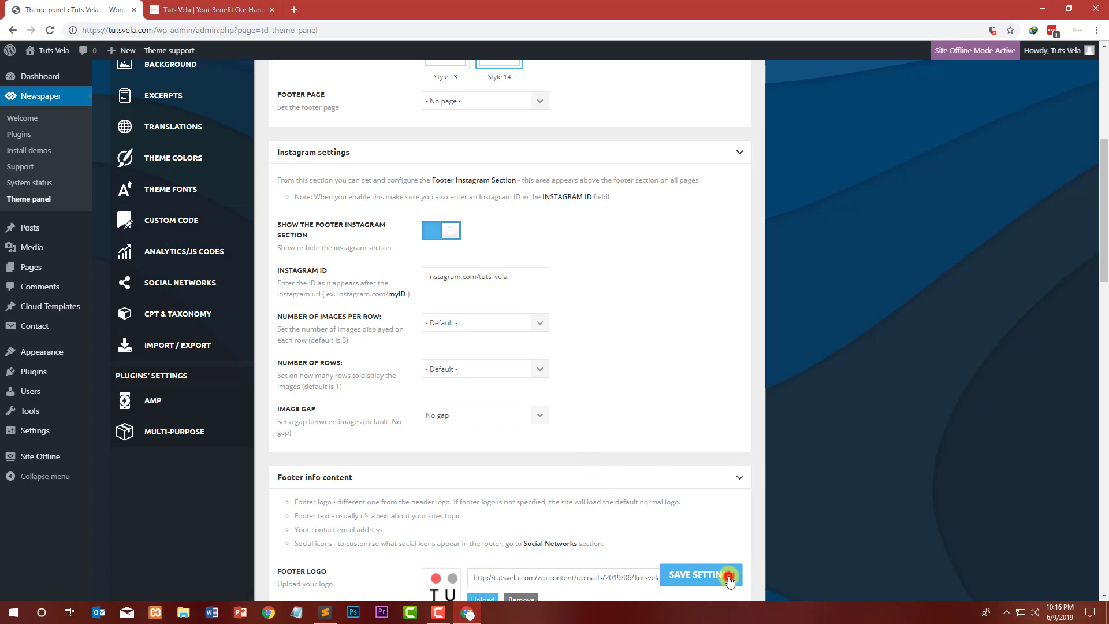
click(728, 576)
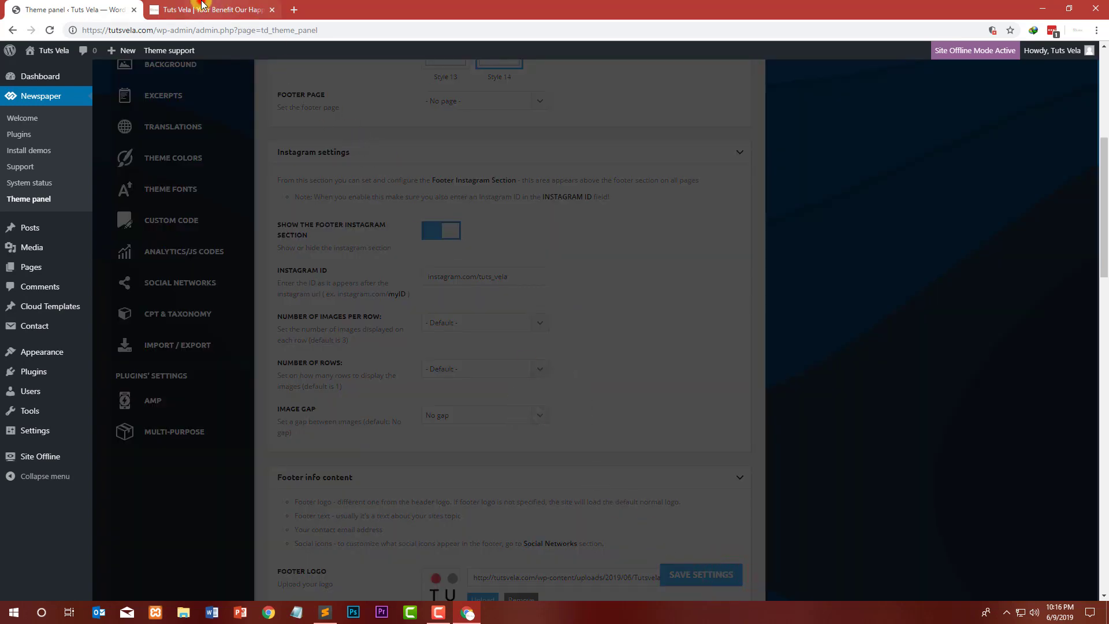
Step: Reload the front page and inspect the Instagram section, then open its profile link
click(203, 7)
click(49, 30)
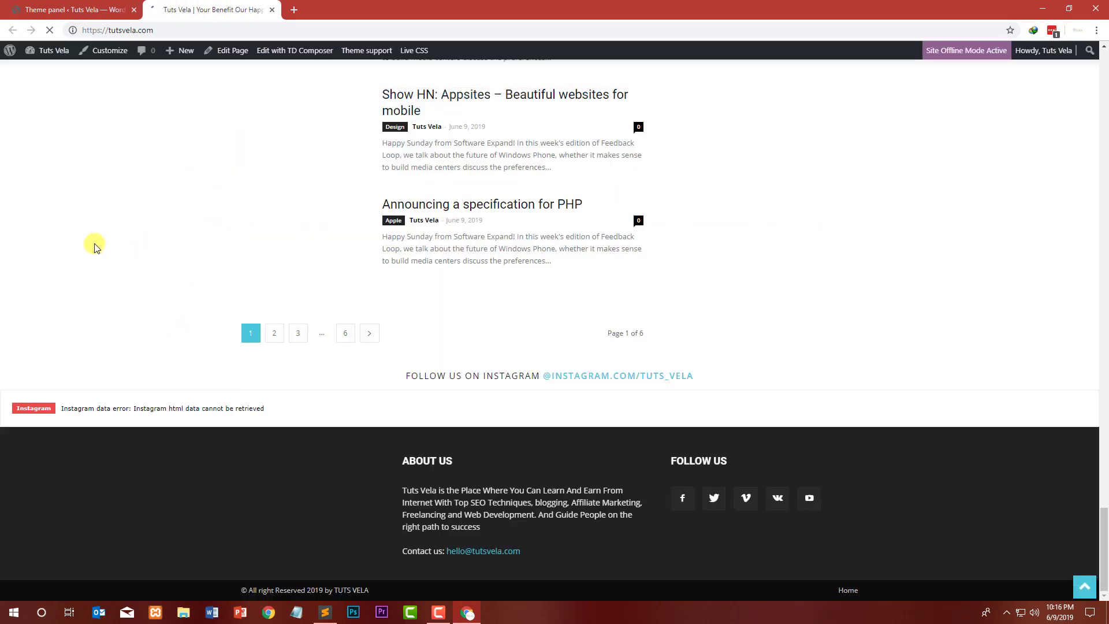
drag(69, 410, 347, 411)
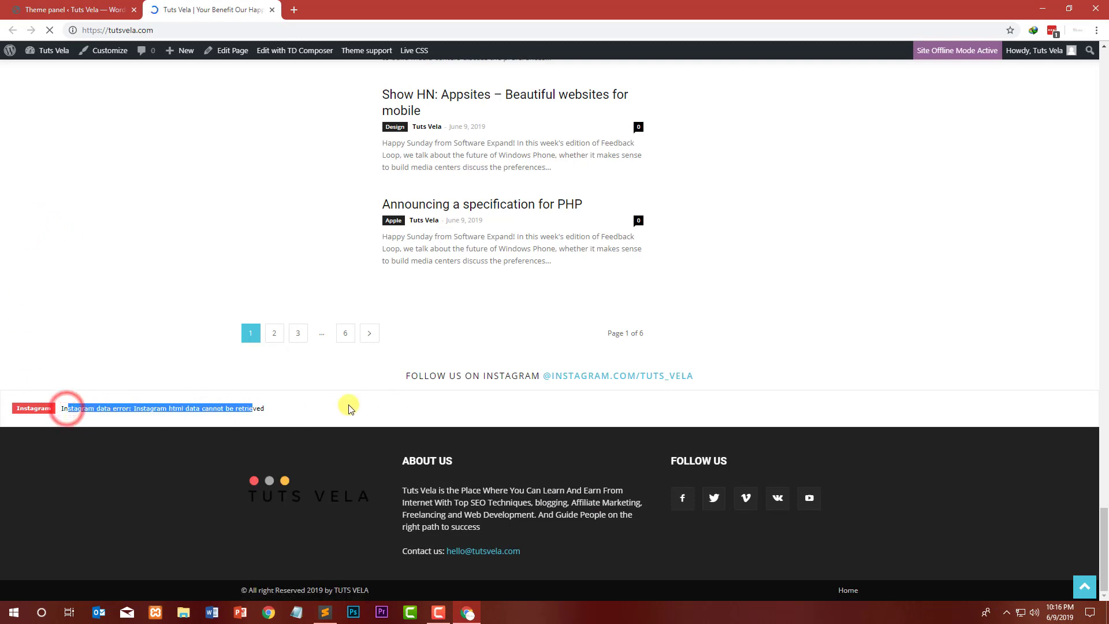
click(293, 410)
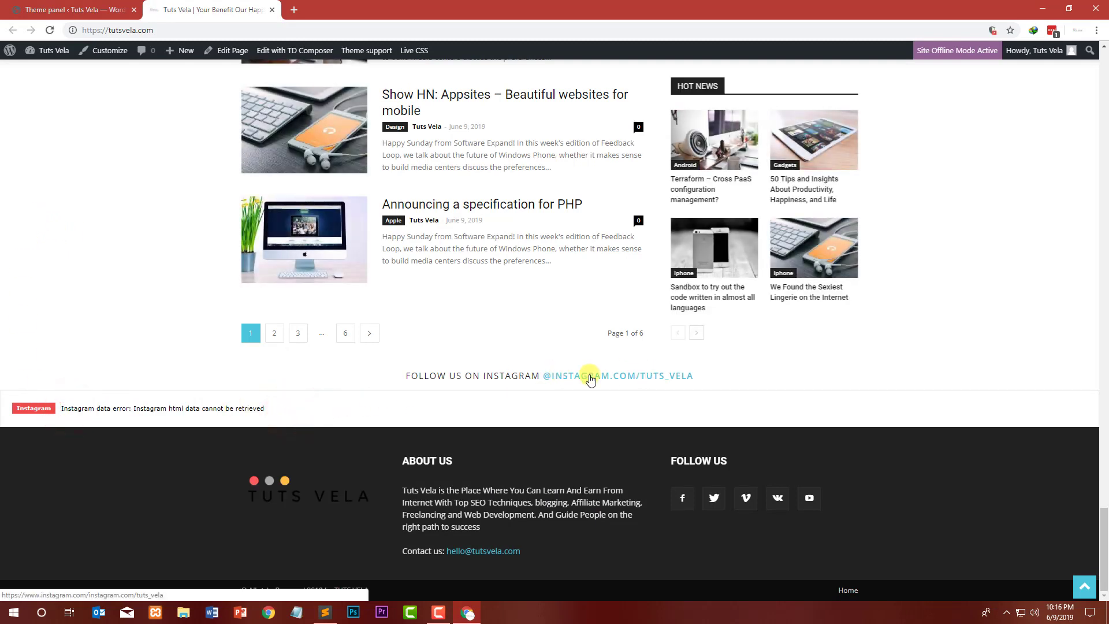
drag(407, 380, 530, 370)
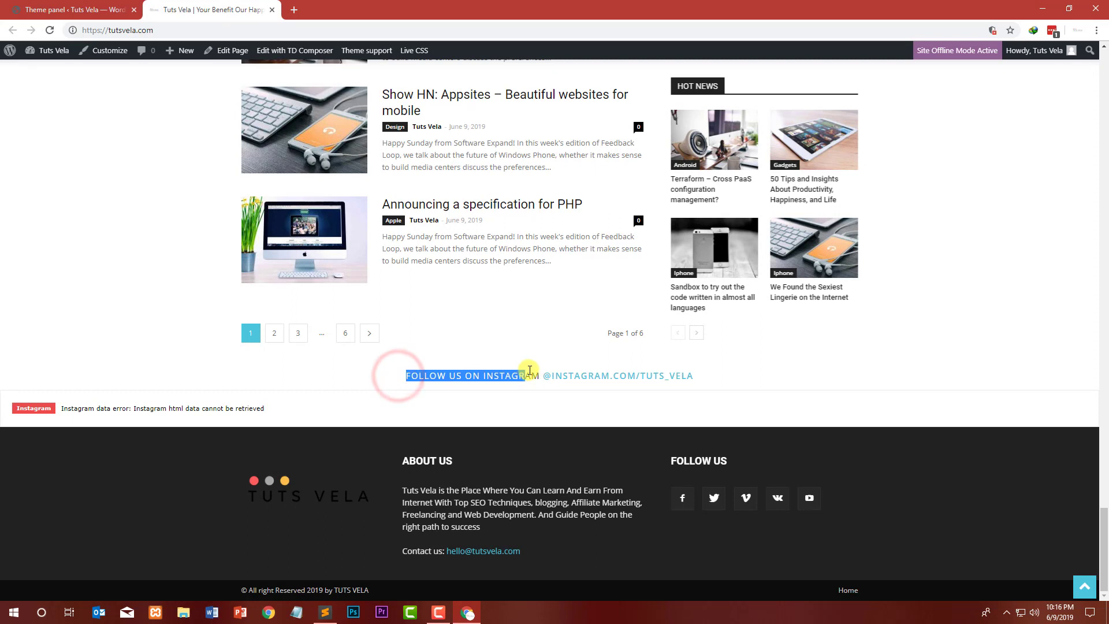
click(641, 379)
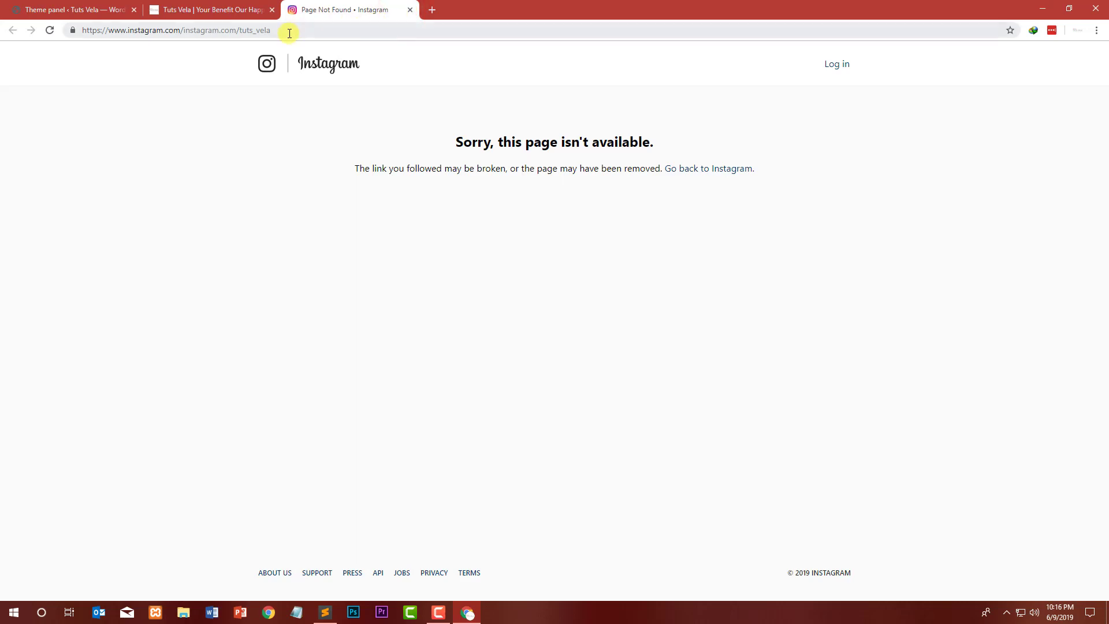
Step: Set the Instagram ID to tuts_vela and save the settings
drag(289, 33, 247, 43)
click(76, 6)
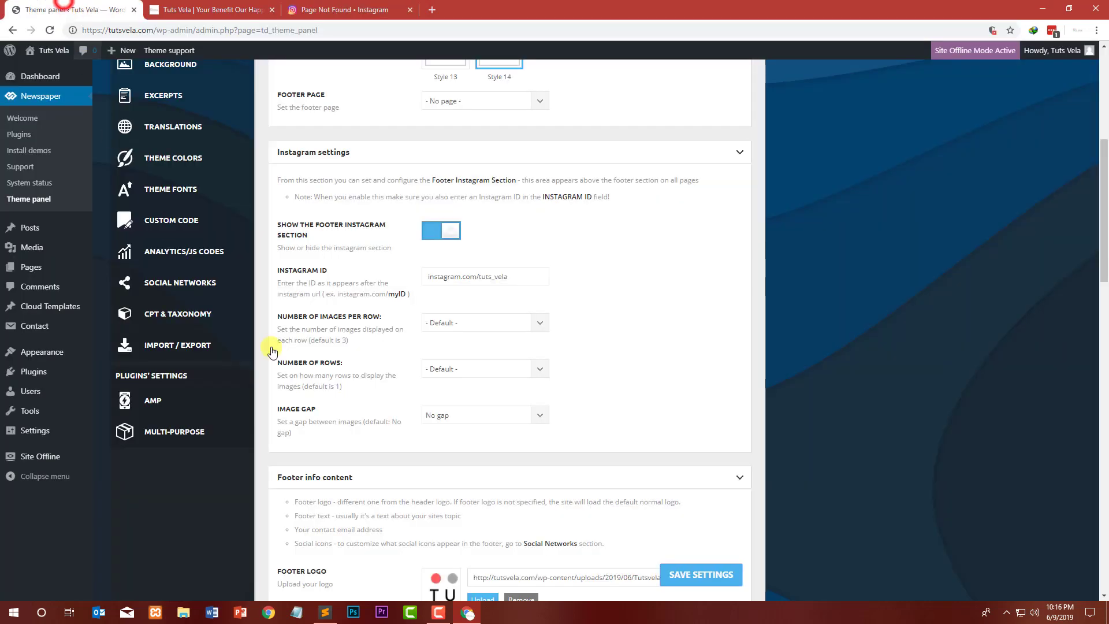
click(477, 278)
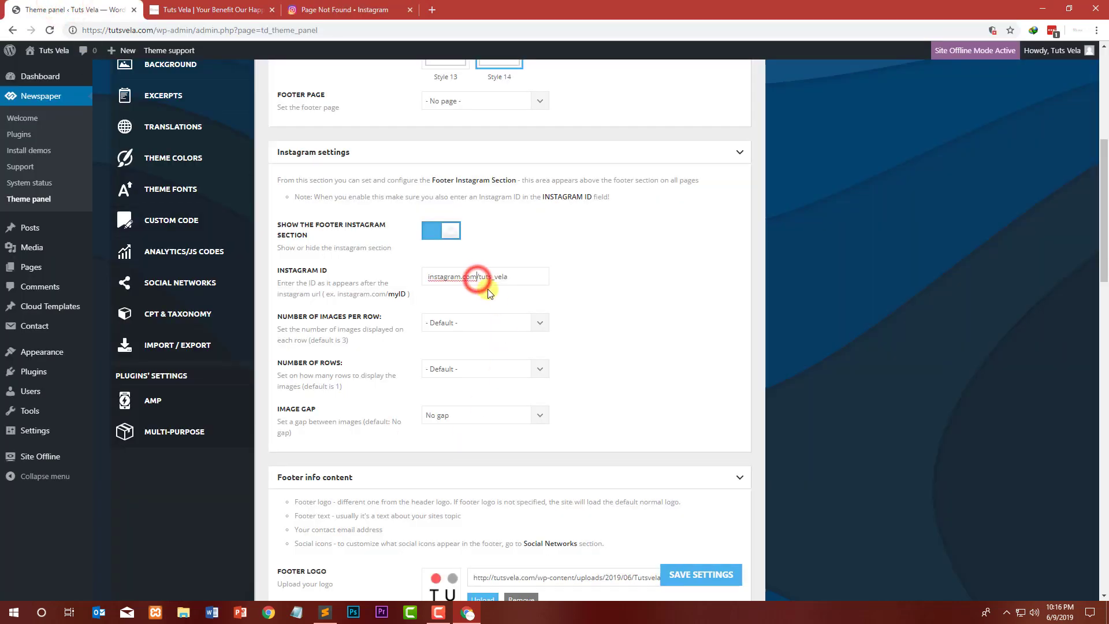
click(702, 574)
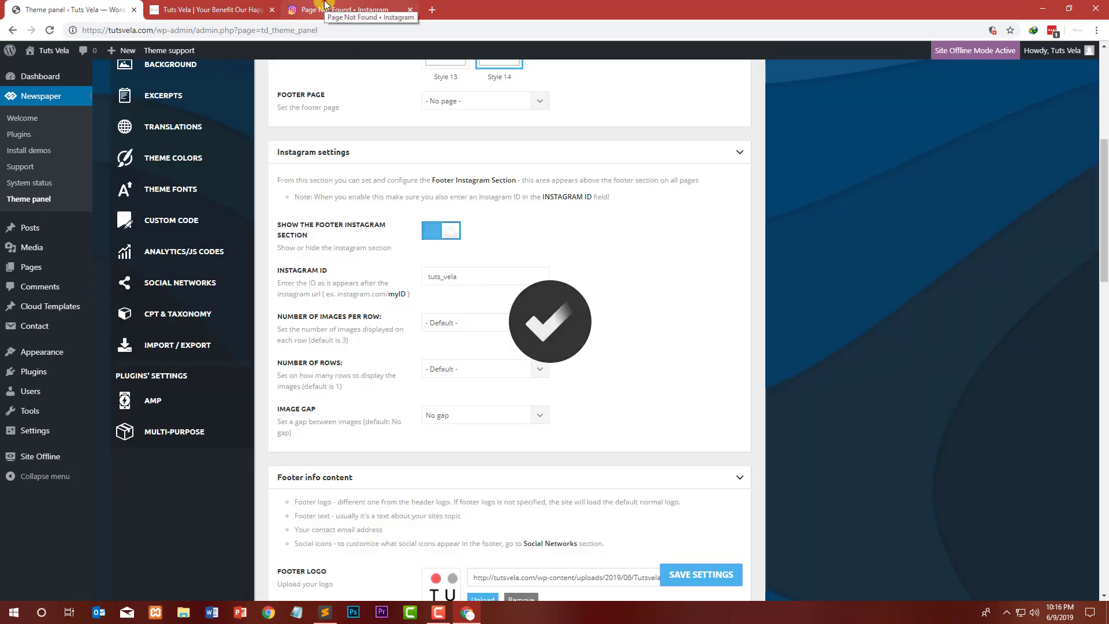
Step: Reload the front page and scroll through to examine the Instagram feed above the footer
click(325, 4)
click(211, 7)
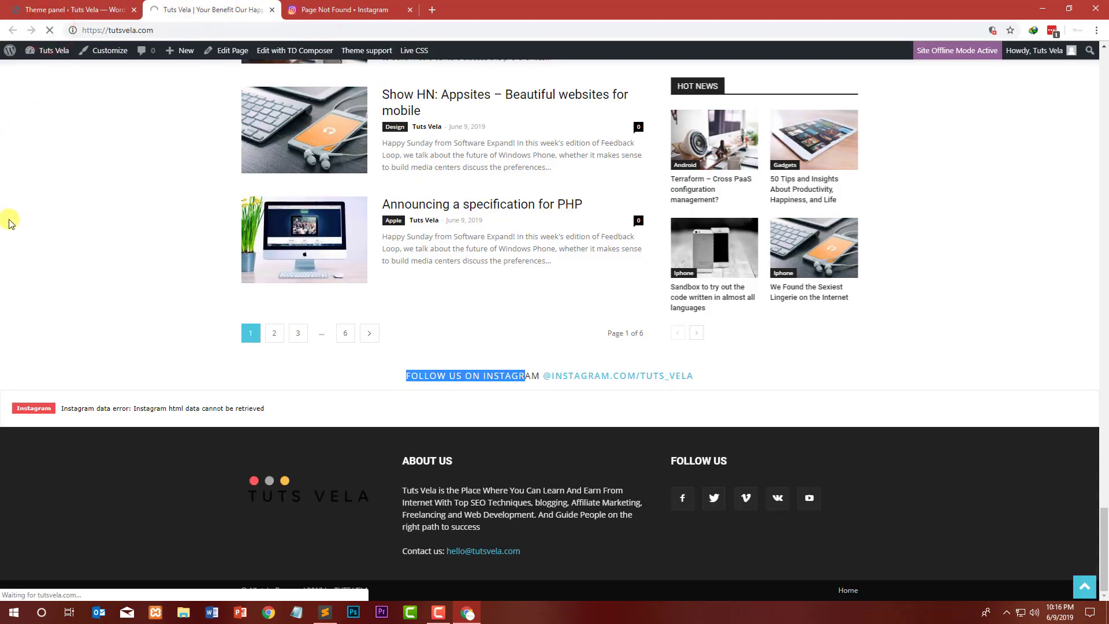
scroll(57, 183, down, 10)
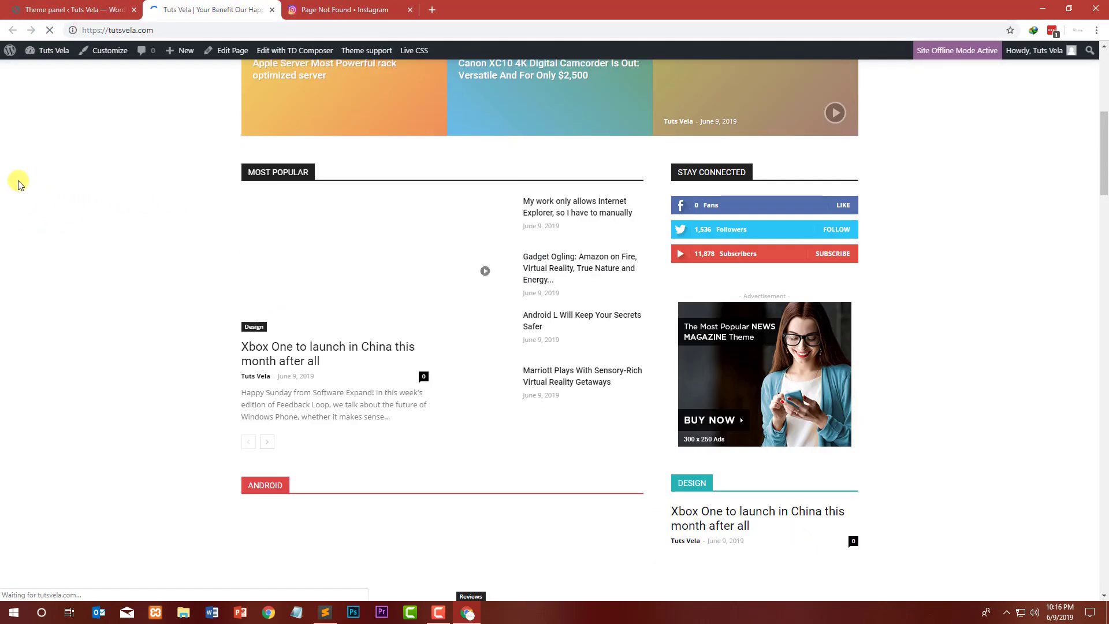
scroll(29, 168, down, 20)
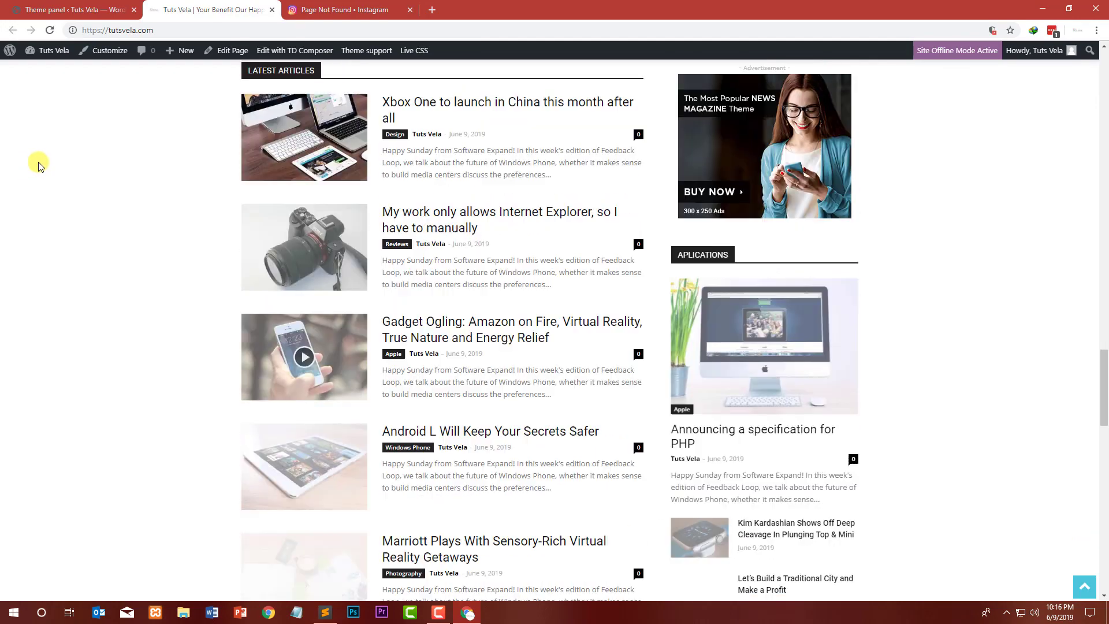
scroll(46, 167, down, 7)
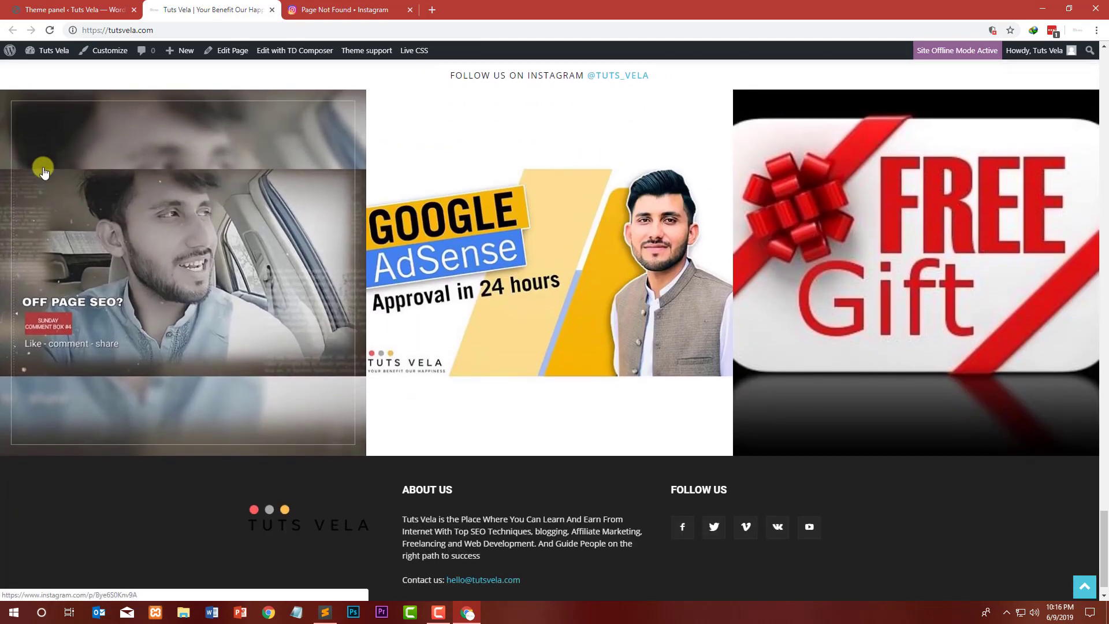
scroll(144, 174, up, 3)
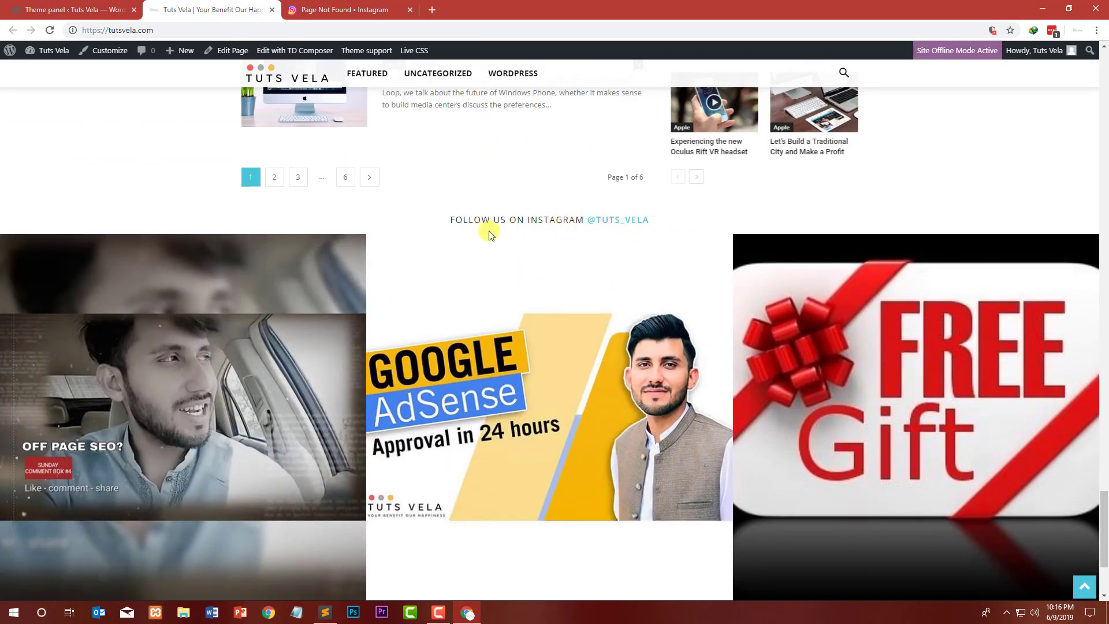
scroll(299, 313, down, 3)
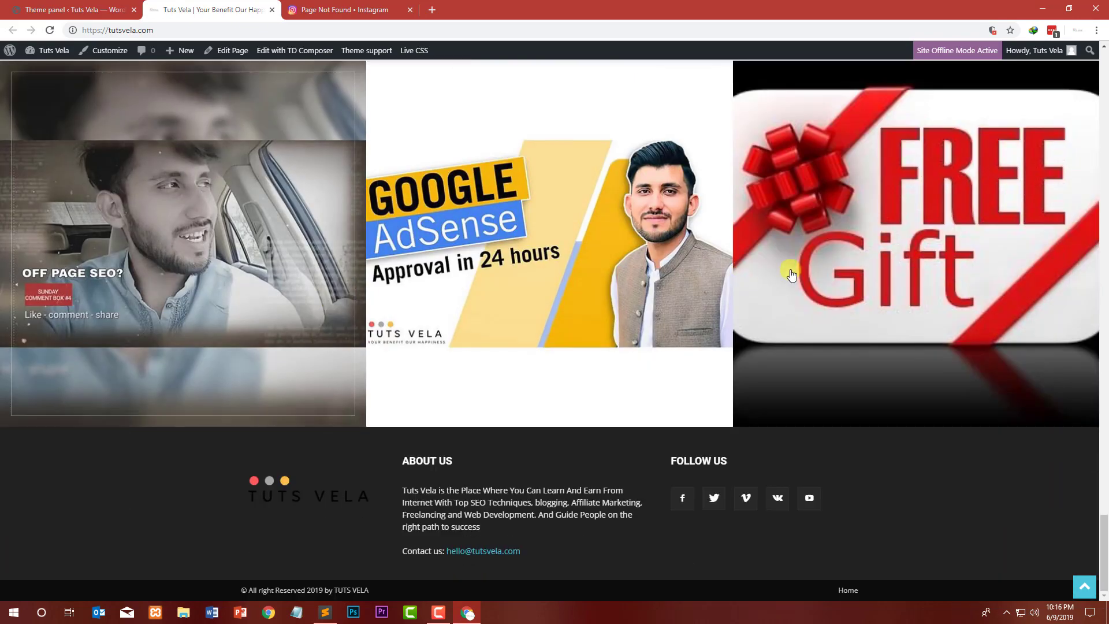
scroll(156, 230, up, 5)
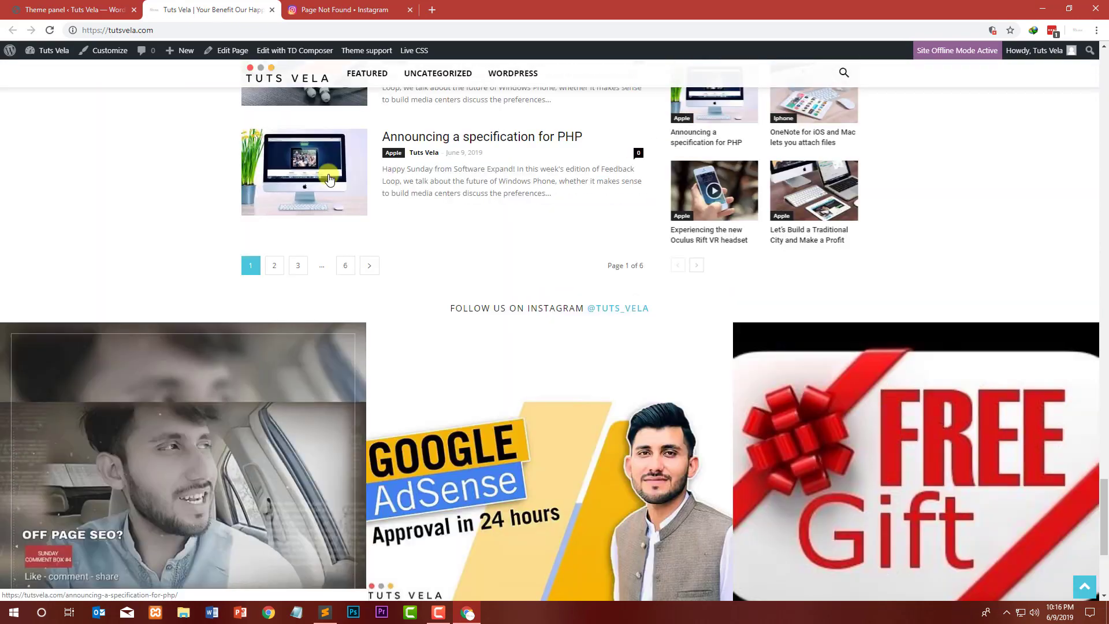
Step: Close the Instagram tab
click(386, 10)
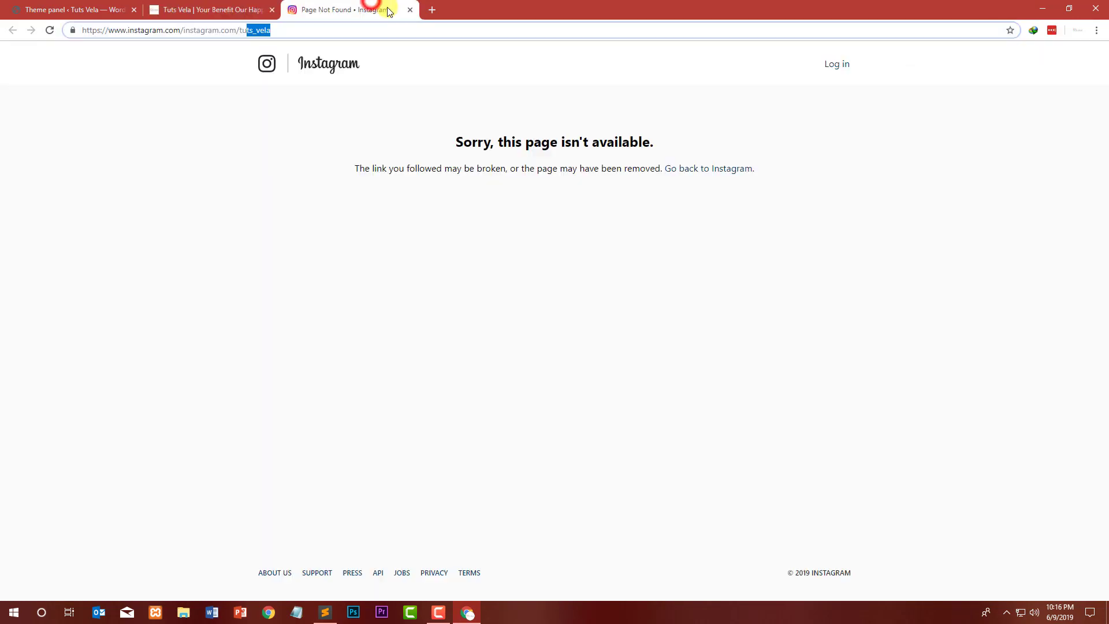
click(318, 28)
drag(182, 29, 262, 30)
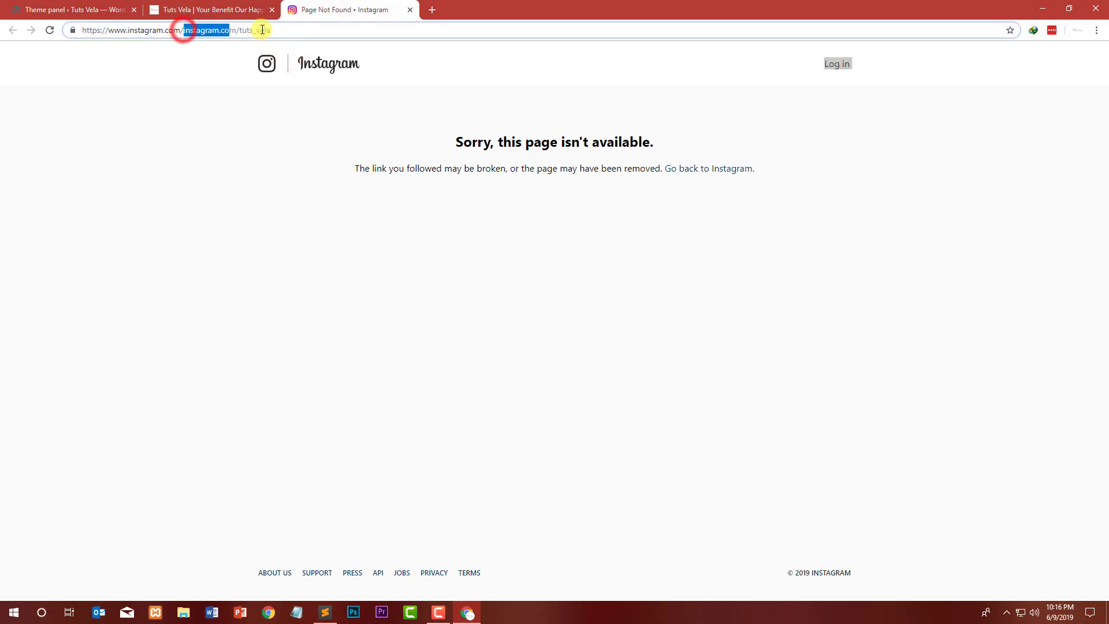
click(411, 10)
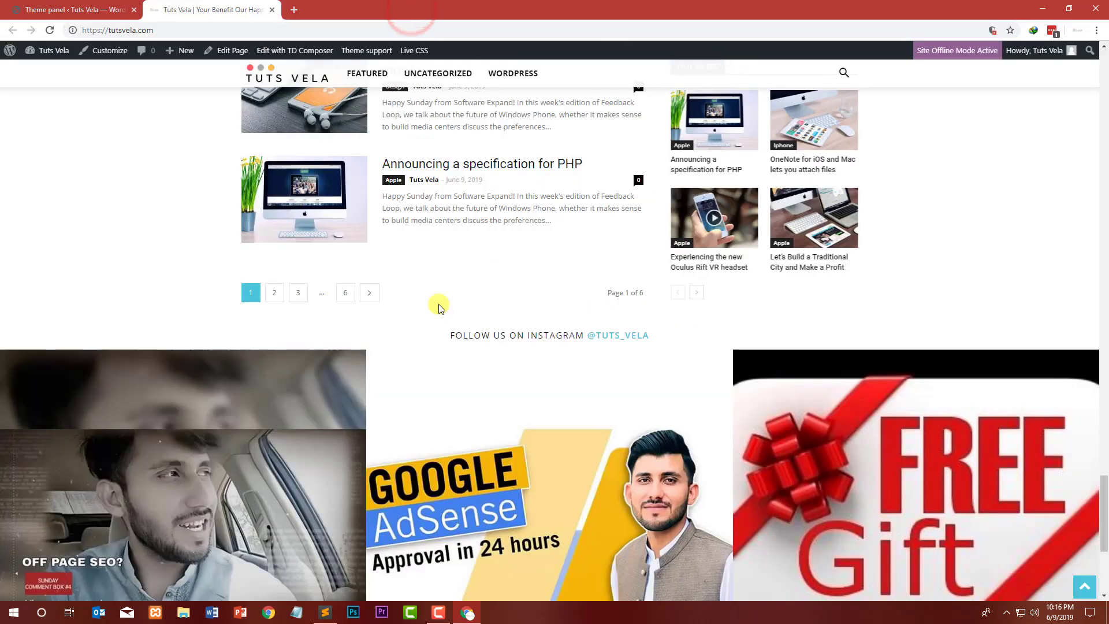
Step: Open the theme panel's Ads section and delete the Header ad code
click(109, 8)
scroll(199, 237, up, 6)
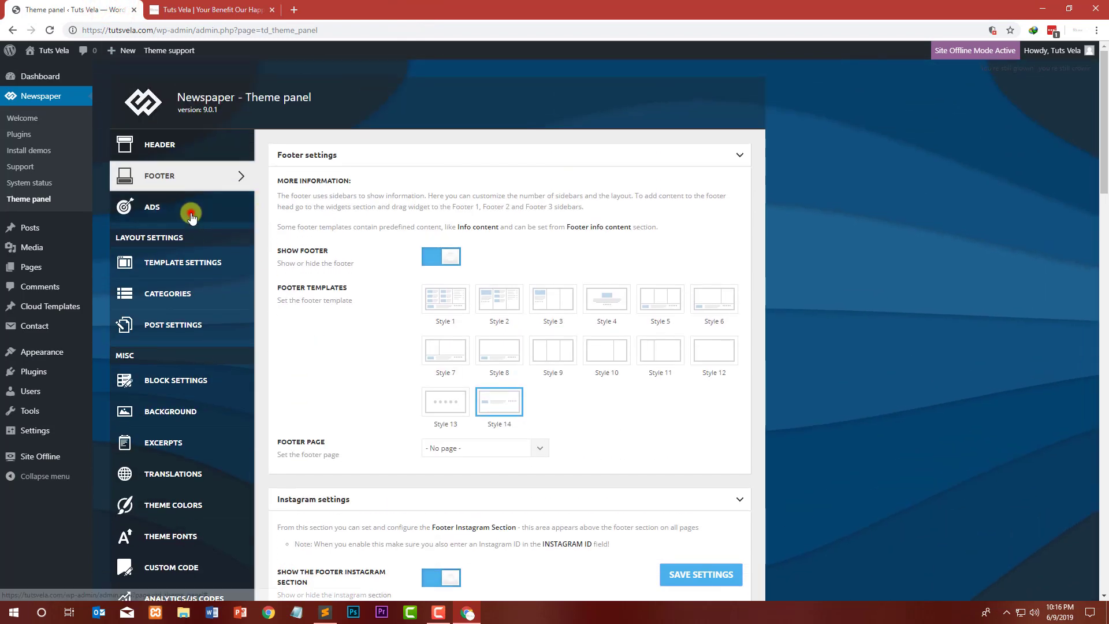
click(191, 215)
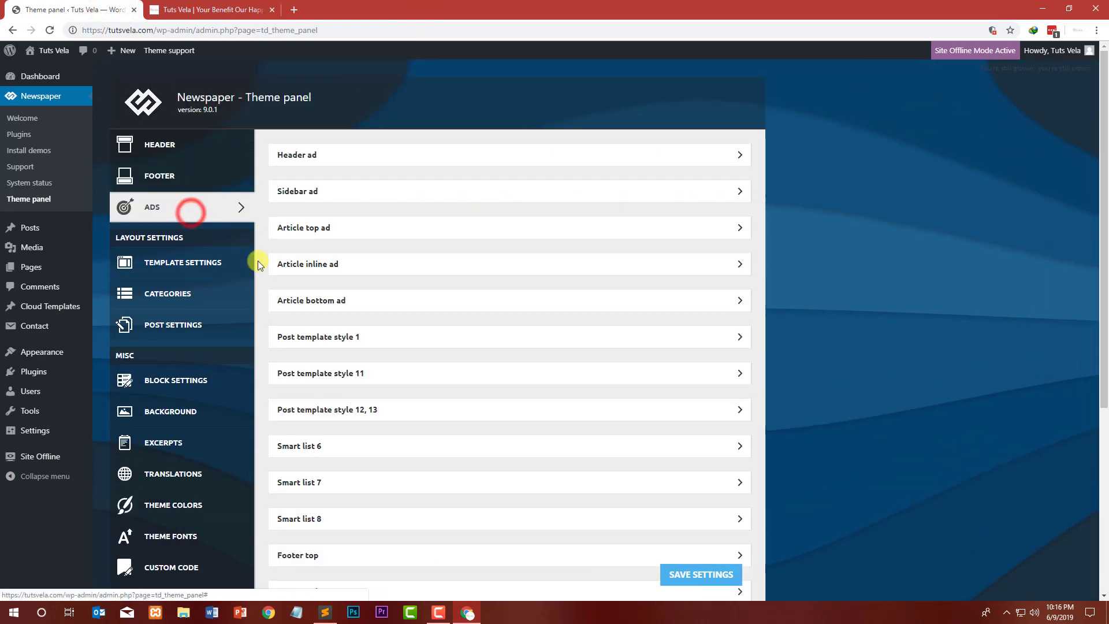
click(166, 253)
click(155, 201)
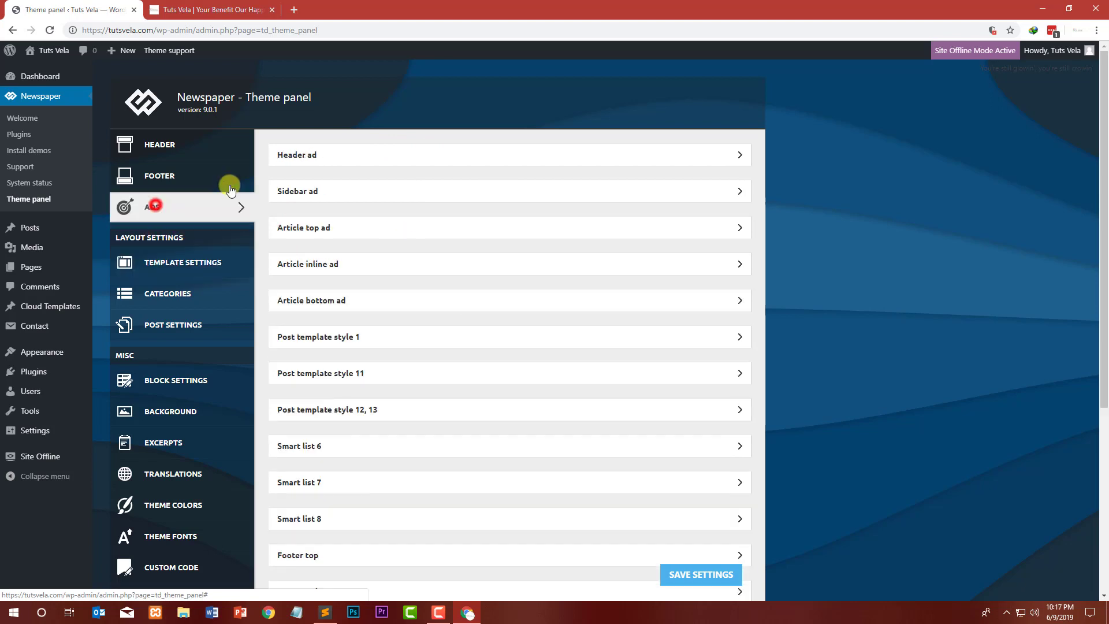
click(386, 149)
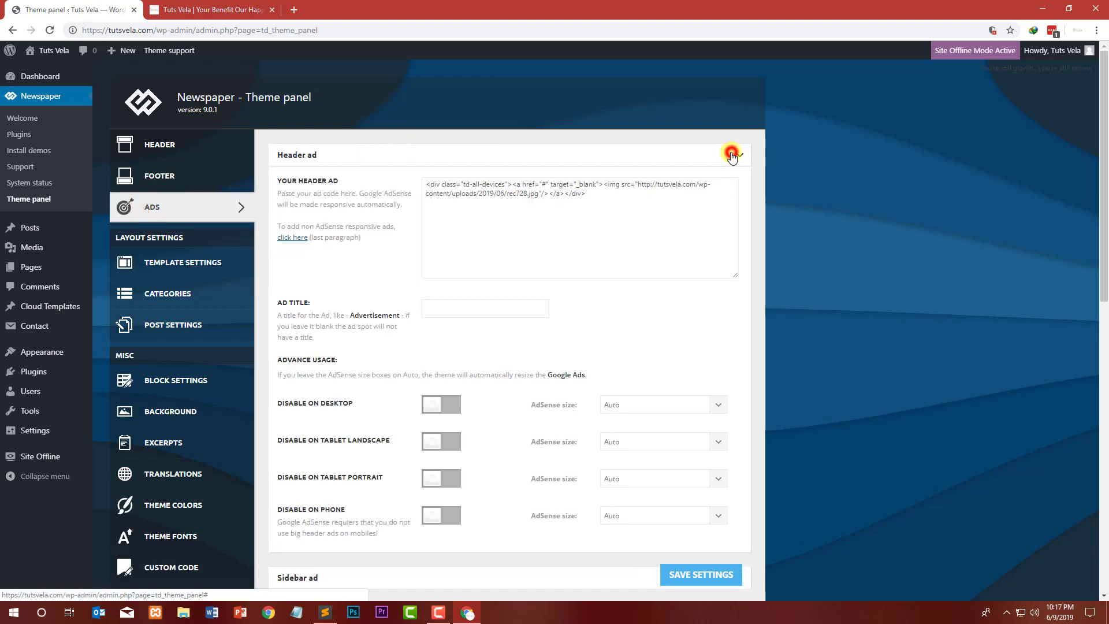
click(727, 153)
click(730, 154)
triple_click(602, 196)
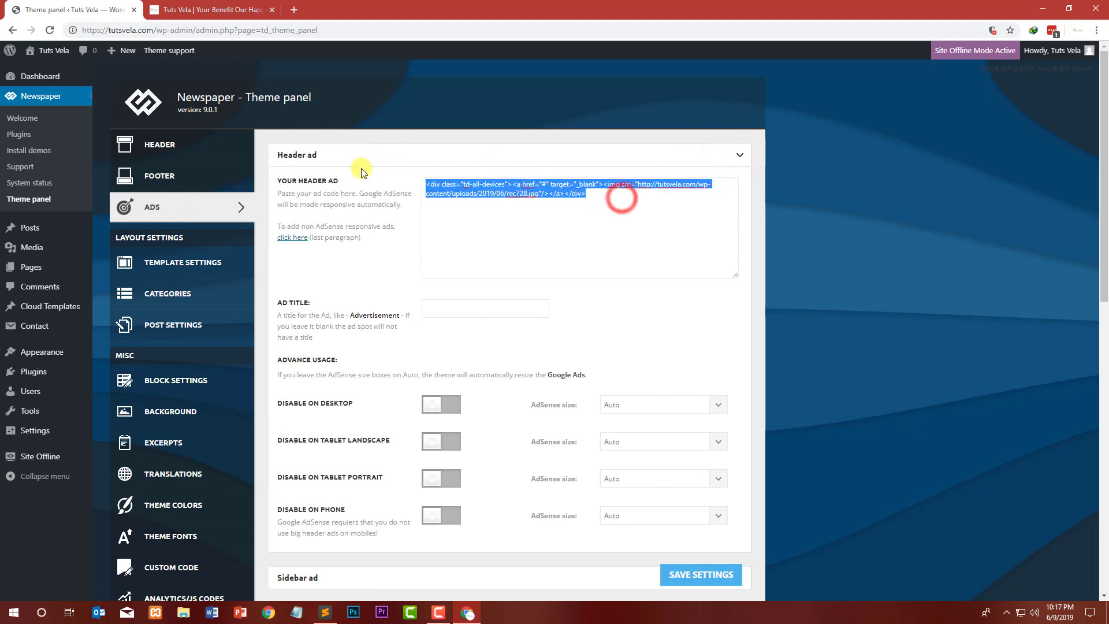
key(BackSpace)
click(732, 156)
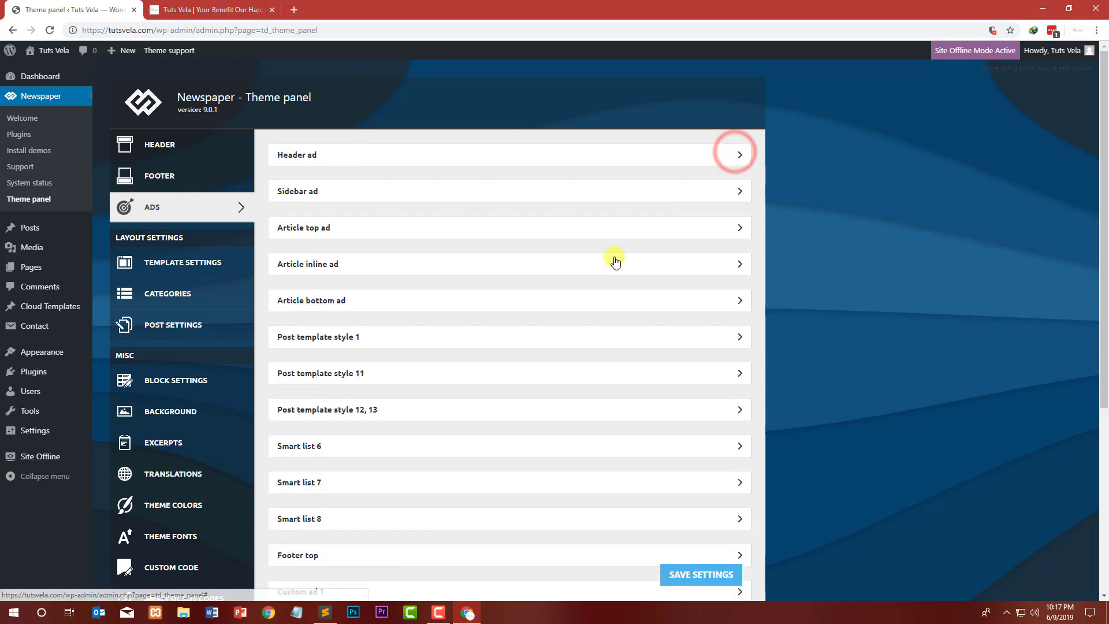
Step: Delete the Sidebar ad code
click(563, 196)
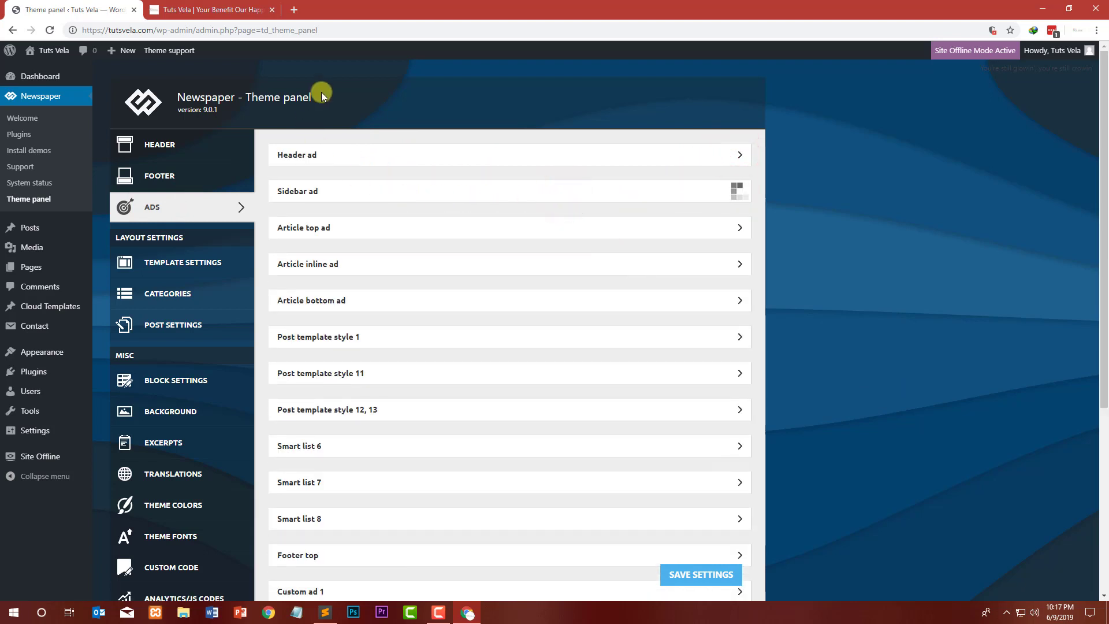
triple_click(619, 273)
key(BackSpace)
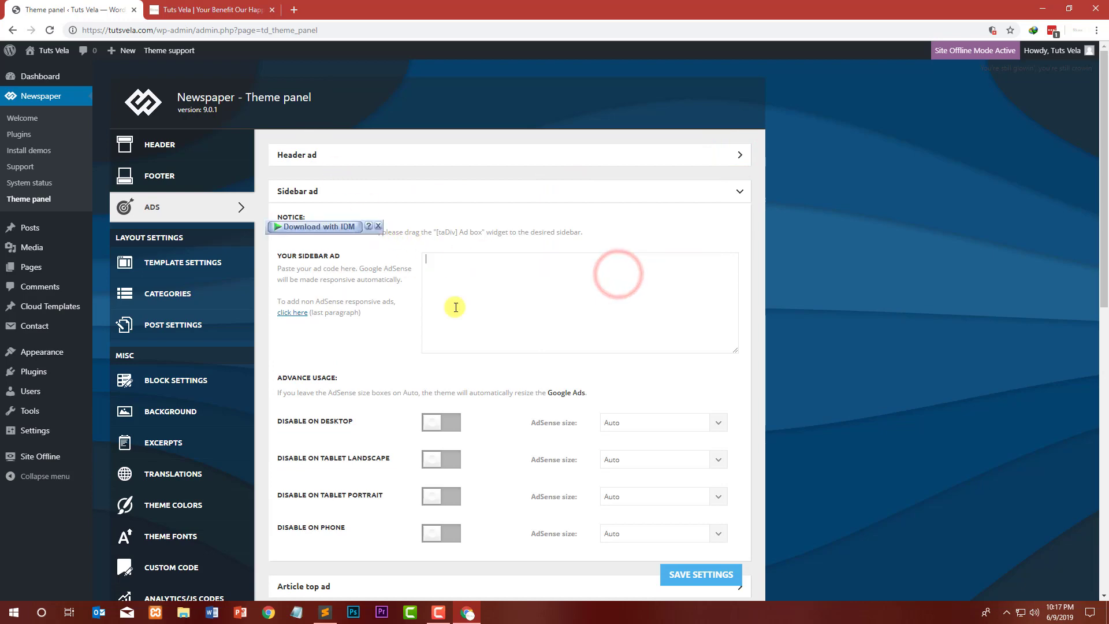
scroll(402, 423, down, 5)
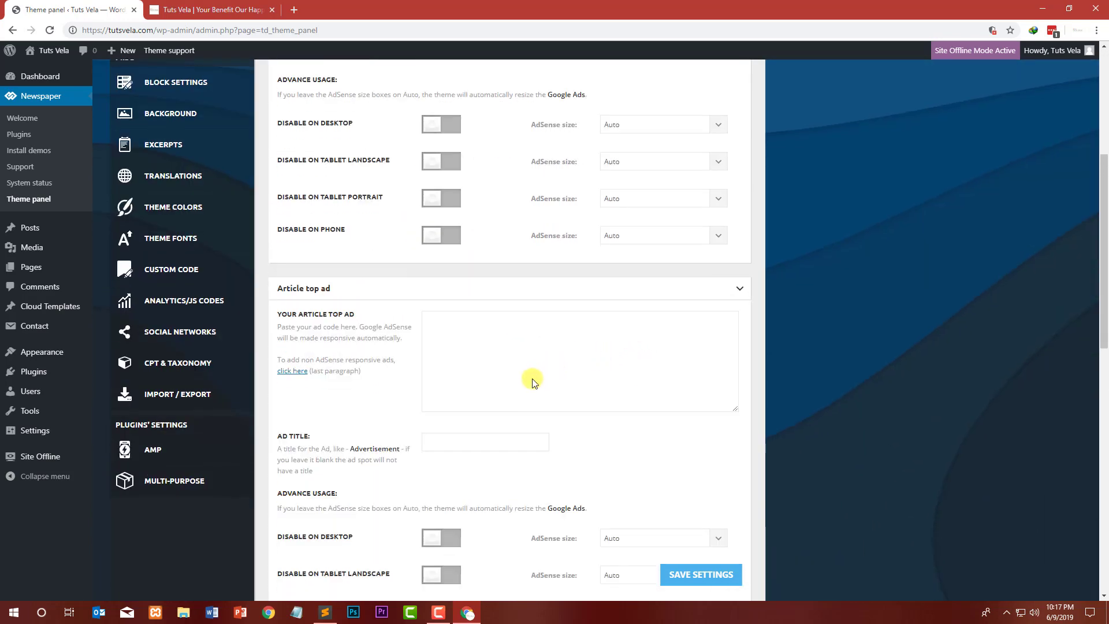
Step: Scroll to the last ad section, expand Background click Ad, and save the ad settings
scroll(532, 381, down, 7)
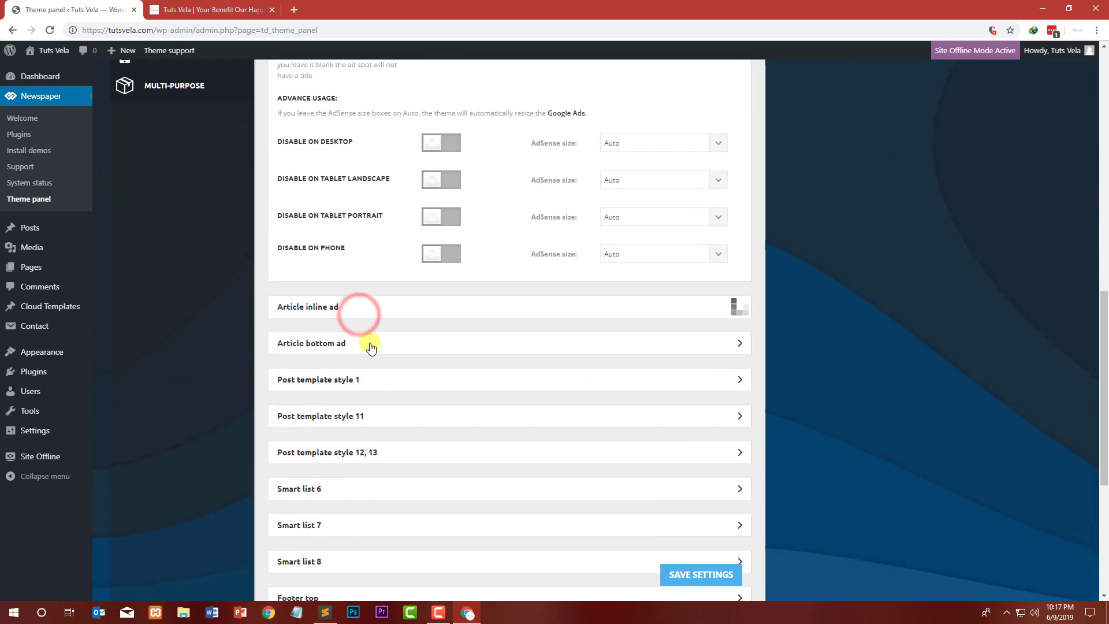
scroll(378, 373, down, 6)
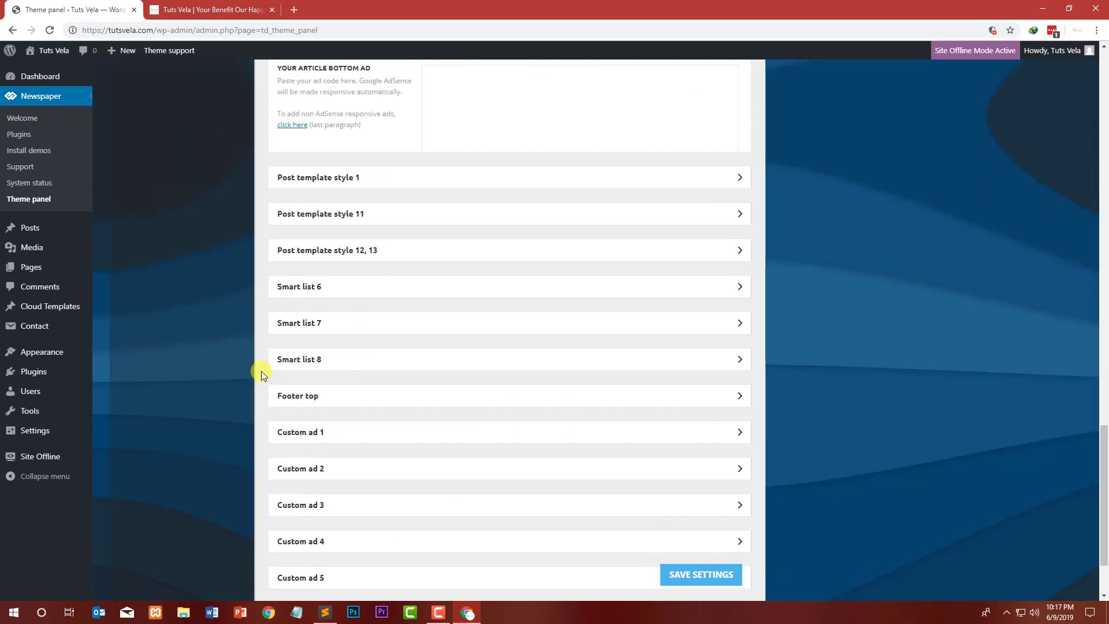
scroll(265, 358, down, 5)
scroll(391, 494, down, 2)
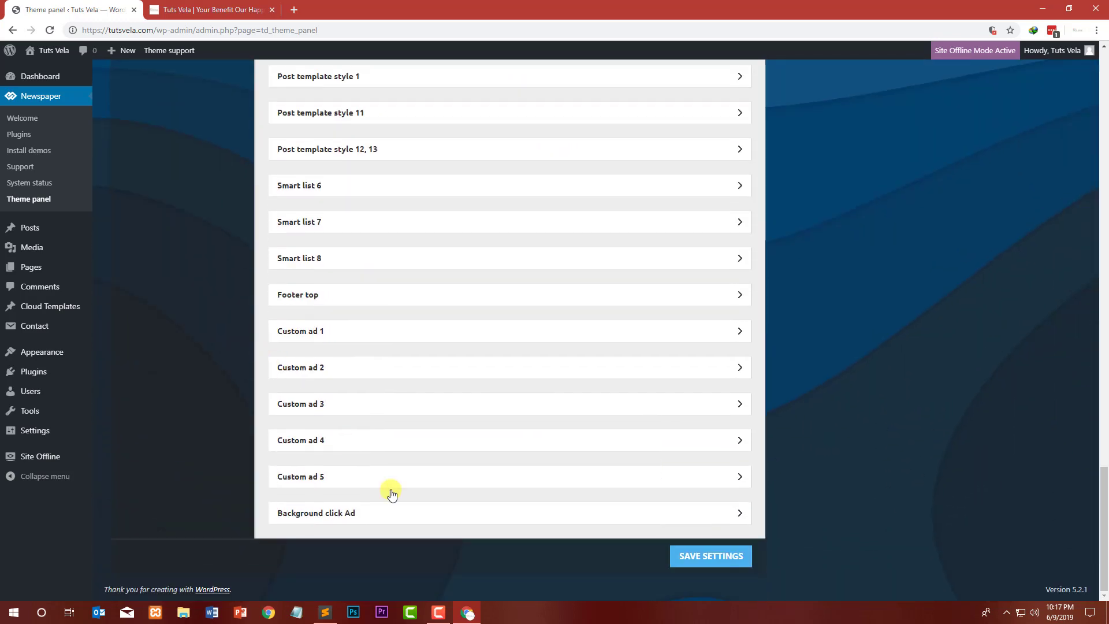
click(417, 514)
scroll(228, 436, down, 3)
click(690, 553)
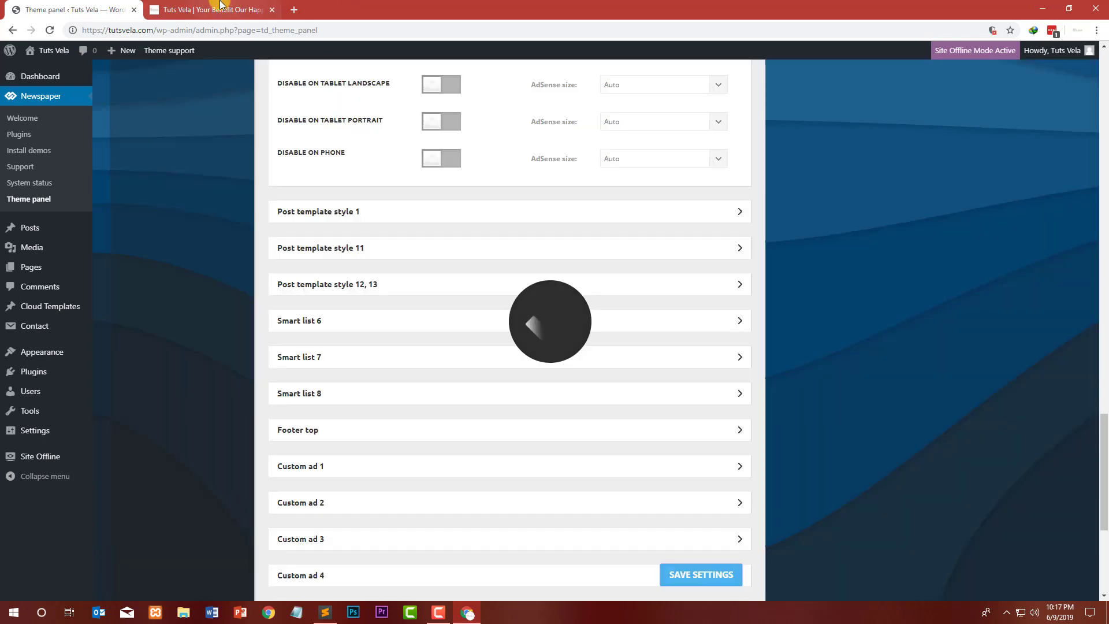
Step: Reload the site's front page and scroll through it to check the ads
click(213, 9)
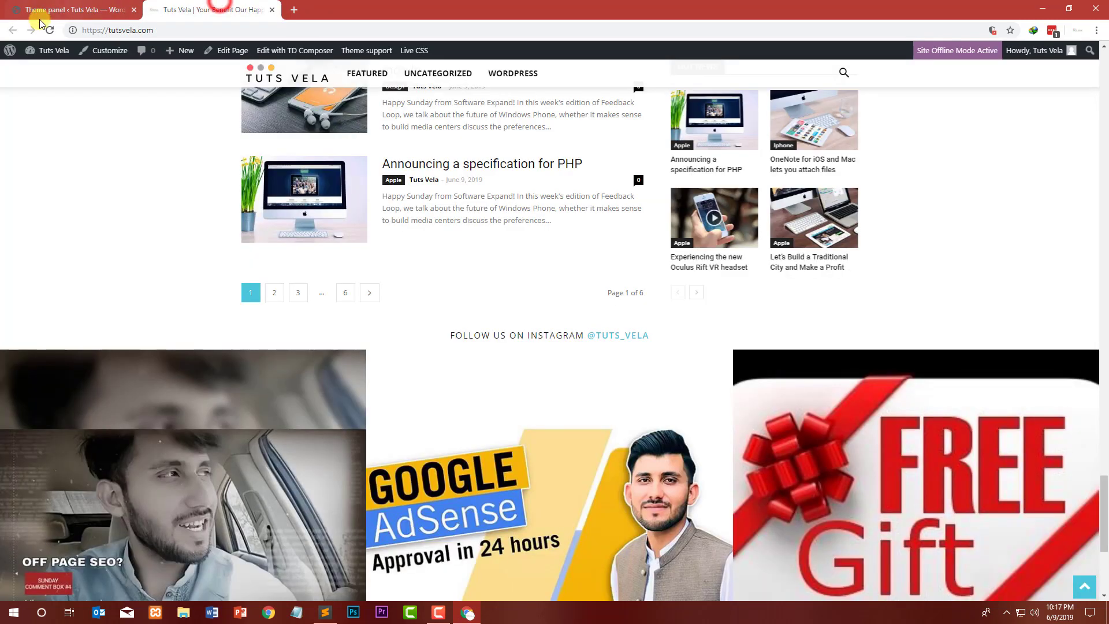
click(49, 32)
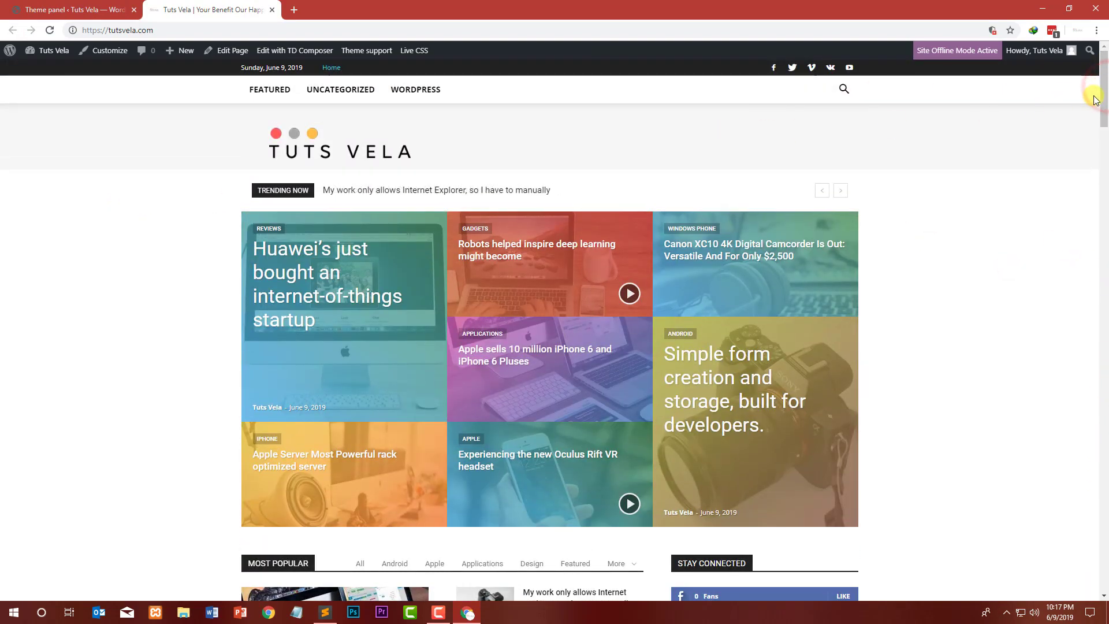
scroll(1096, 99, down, 20)
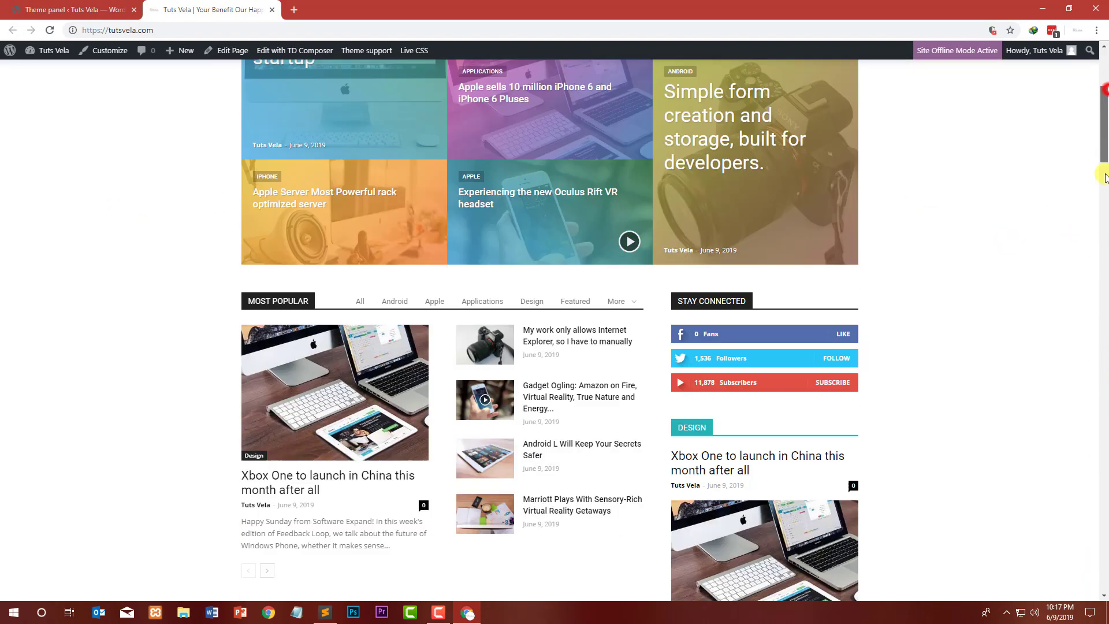
scroll(850, 264, up, 3)
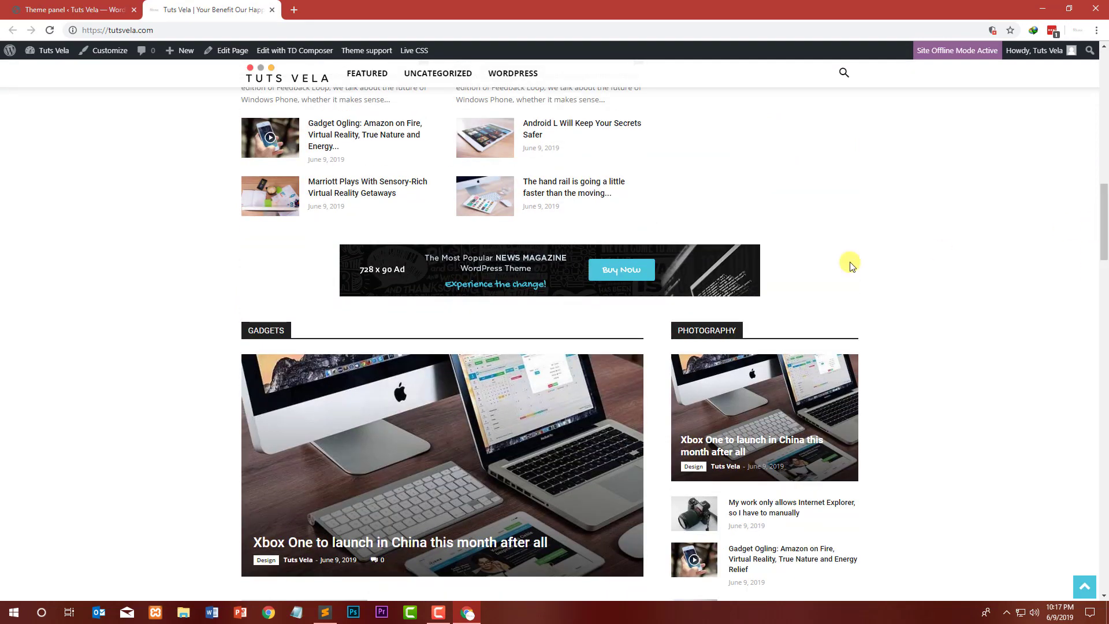
Step: Expand the post template and smart list ad sections and clear the Post template style 11 ad code
click(64, 10)
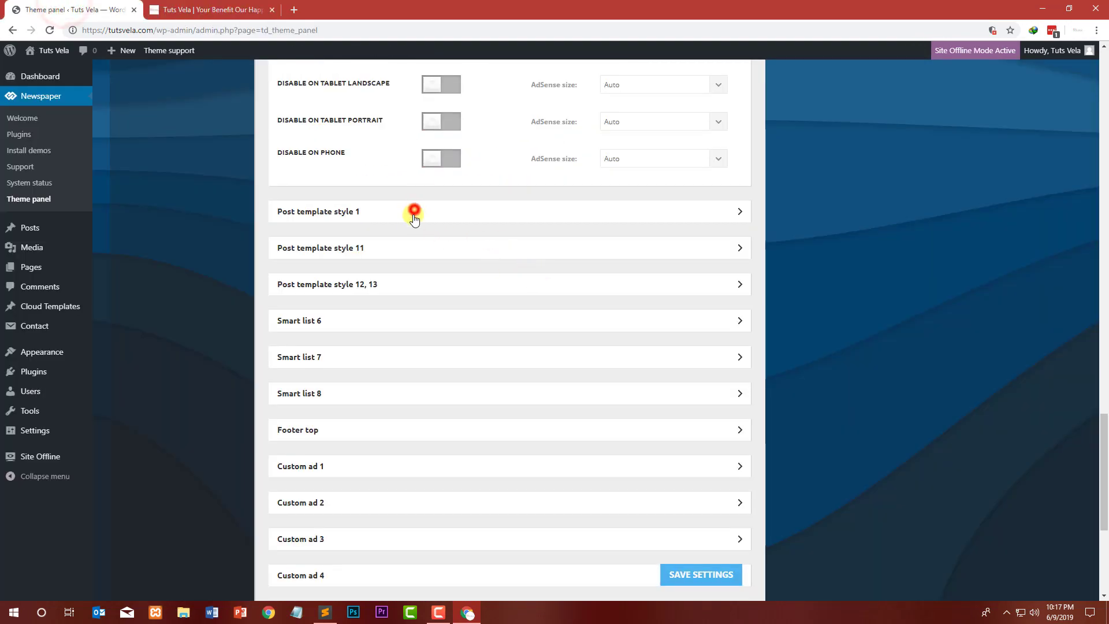
click(371, 281)
click(345, 321)
click(320, 361)
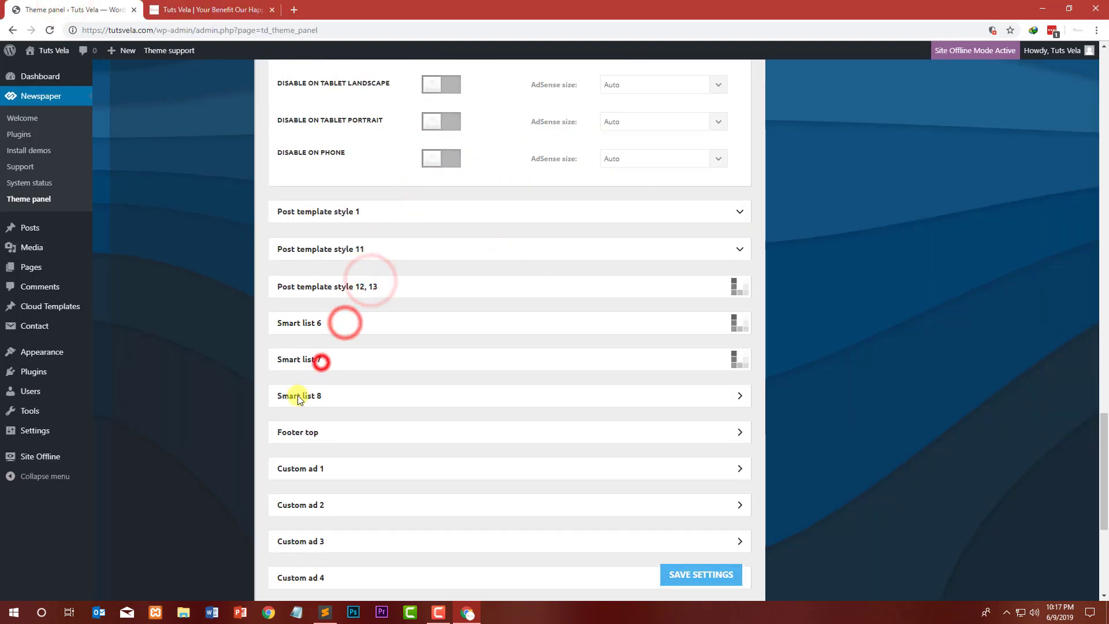
click(298, 395)
scroll(196, 384, down, 4)
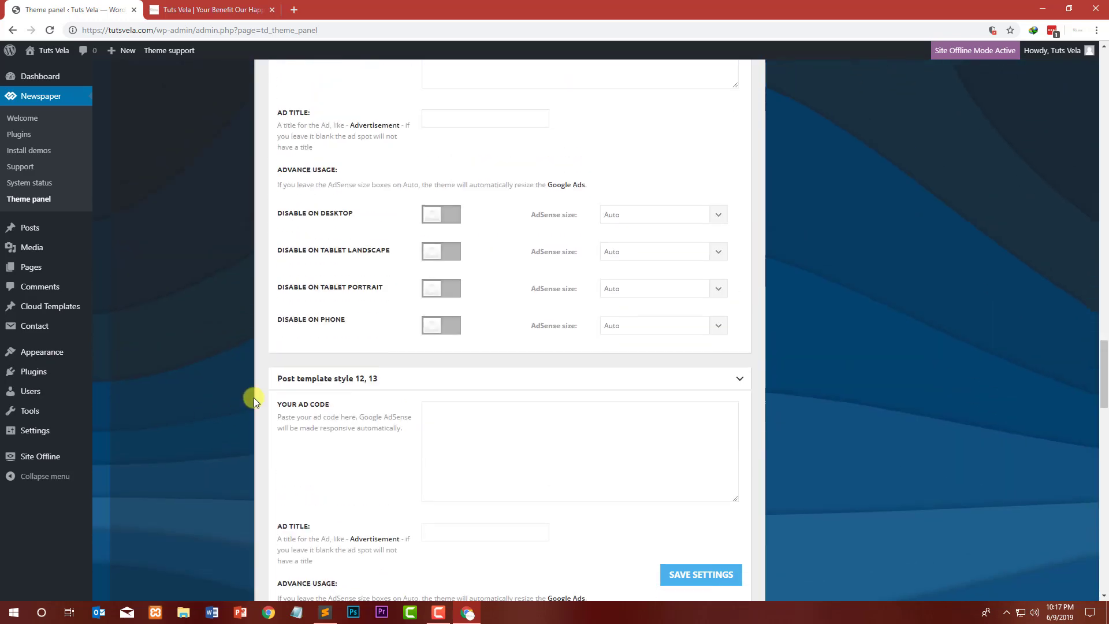
triple_click(644, 447)
key(ctrl+x)
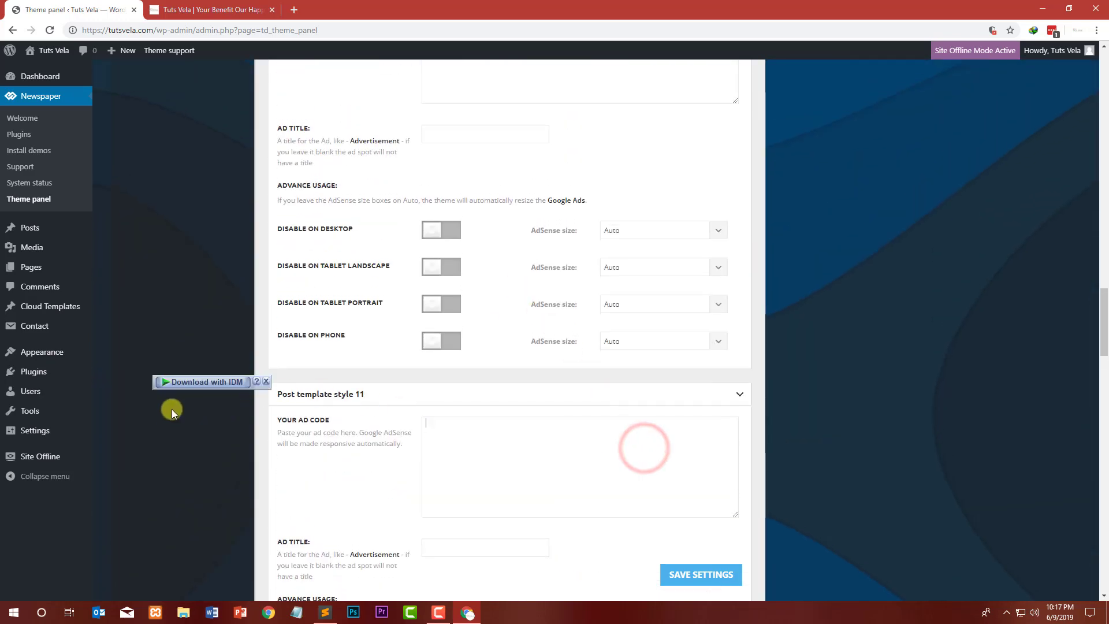
Step: Expand the Footer top and Custom ad 1 and 2 sections and delete the Custom ad 1 code
scroll(213, 384, down, 10)
scroll(319, 382, down, 20)
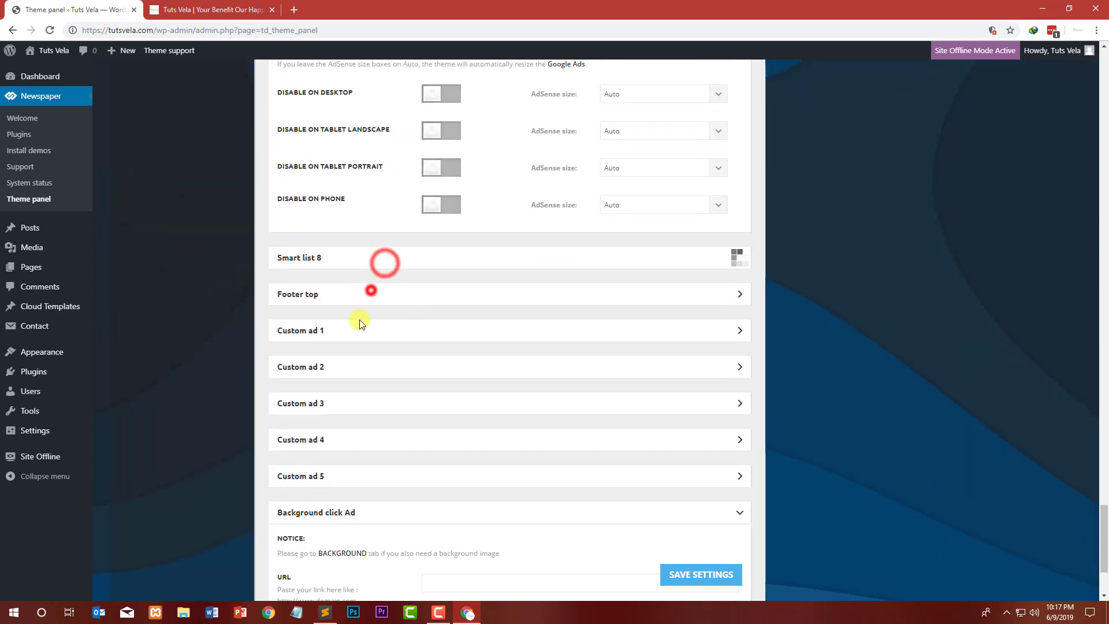
click(351, 325)
click(337, 363)
click(321, 399)
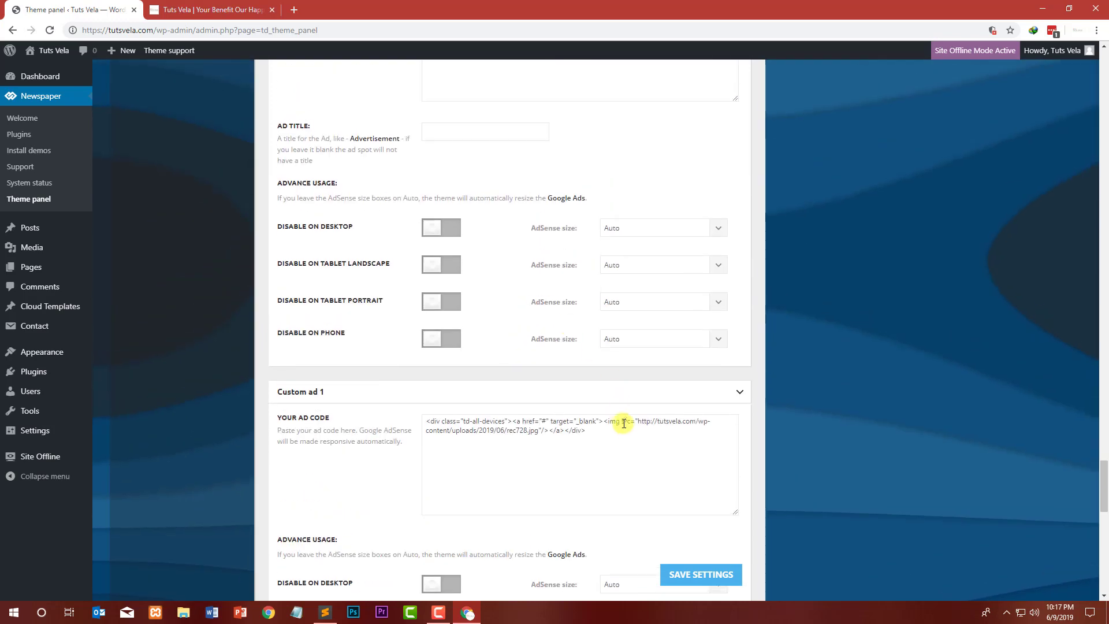
drag(626, 431, 172, 383)
key(BackSpace)
Step: Expand the Custom ad 3 to 5 sections and save the ad settings
scroll(172, 383, down, 14)
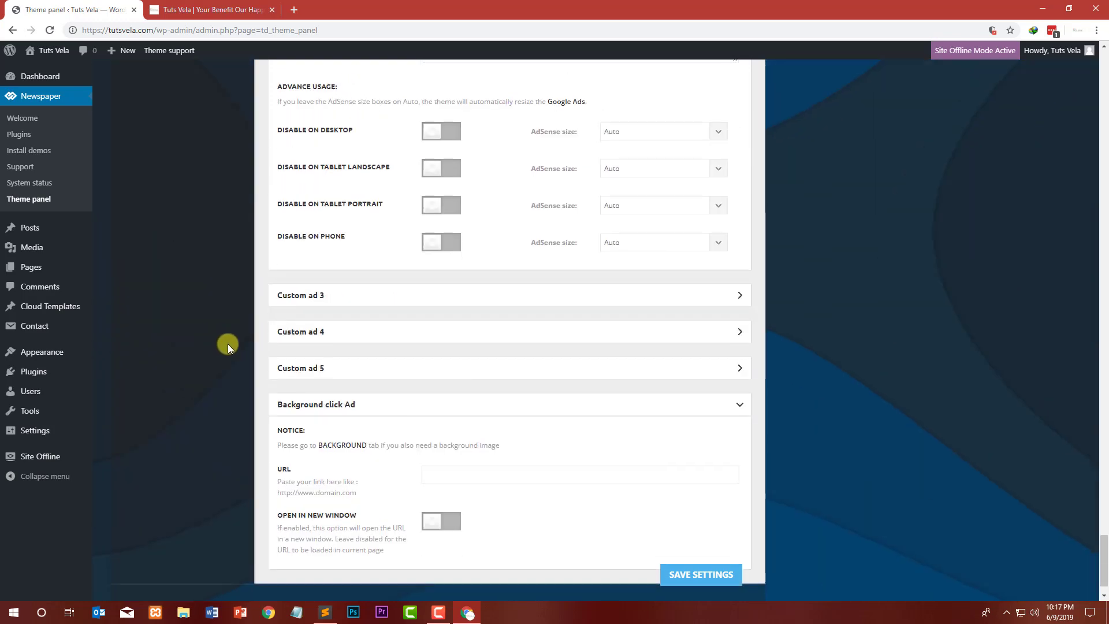
scroll(355, 342, down, 1)
click(338, 322)
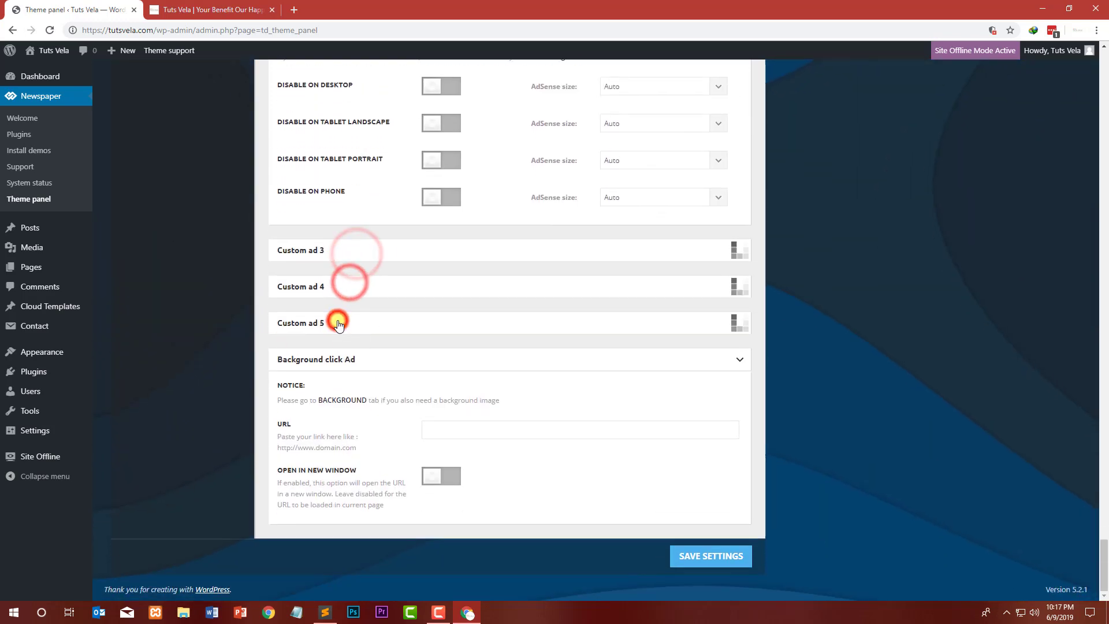
scroll(243, 320, down, 10)
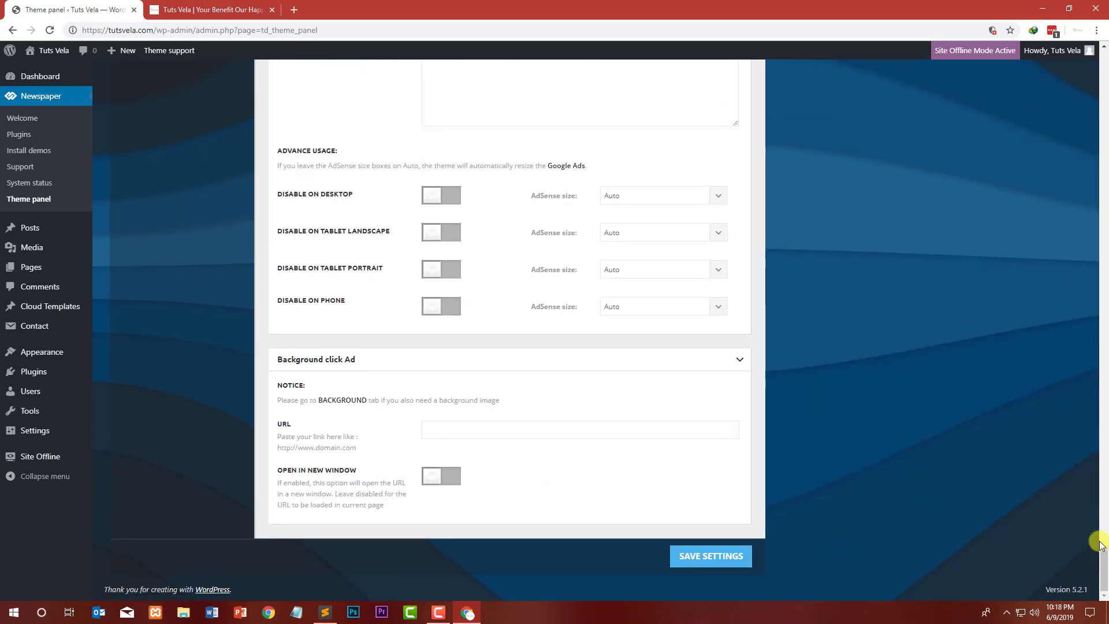
drag(1103, 552, 1081, 70)
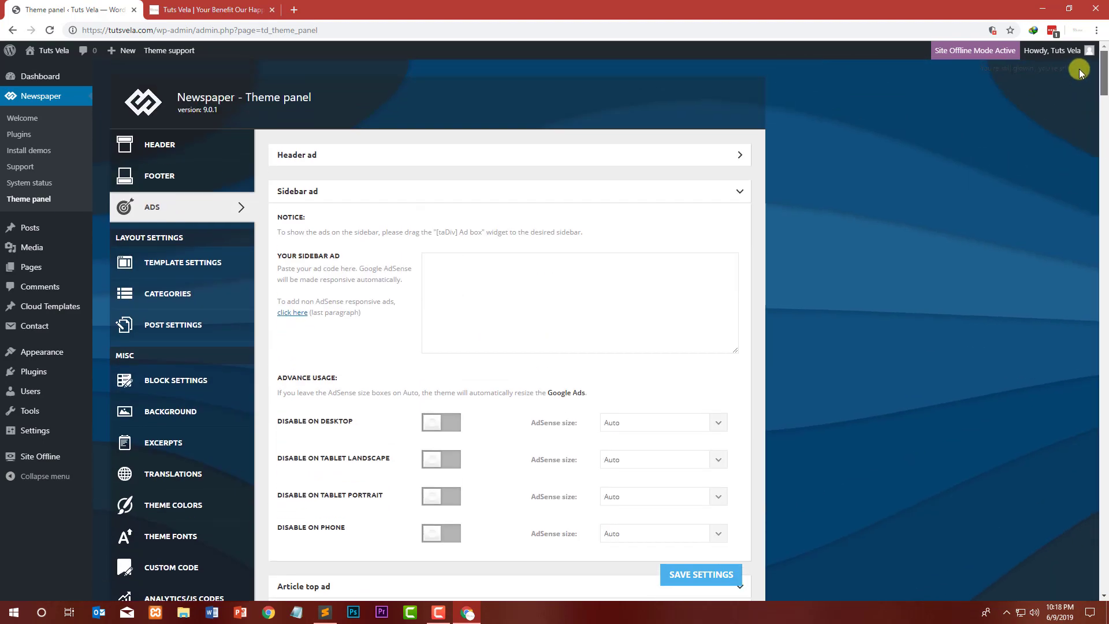
click(701, 576)
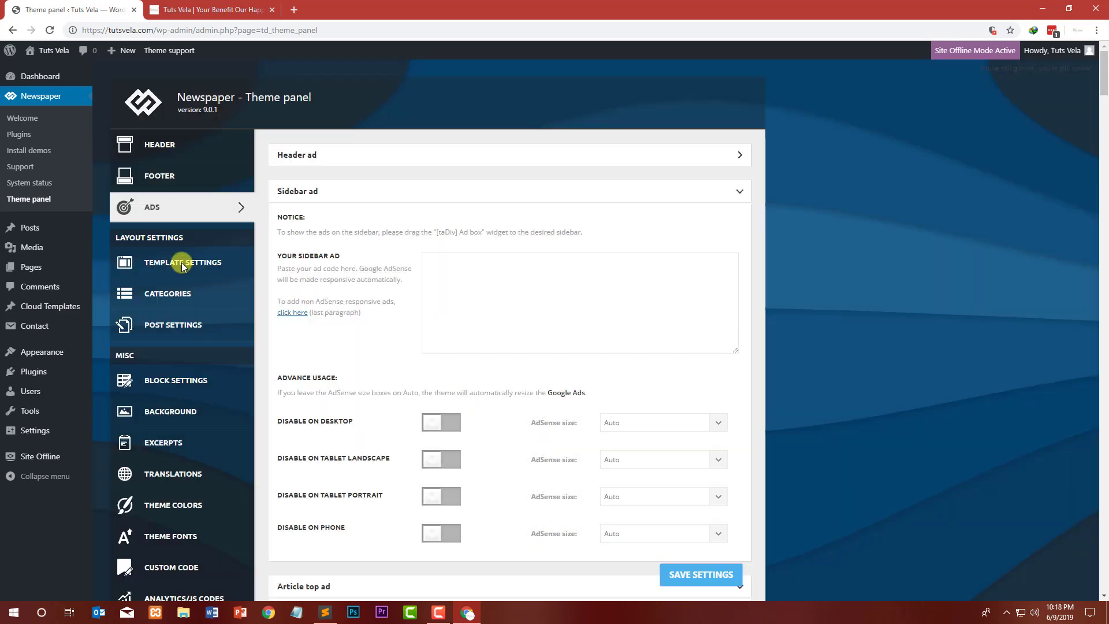
Step: Open Template Settings, set the TDB 404 template to Default template, and save the settings
click(182, 264)
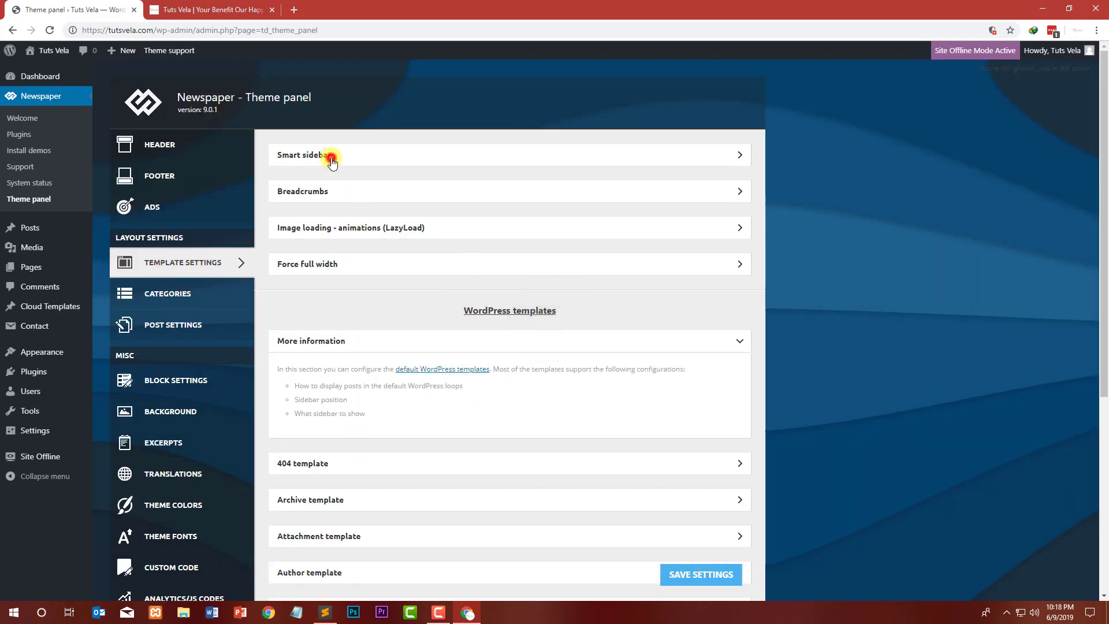
click(331, 157)
click(331, 157)
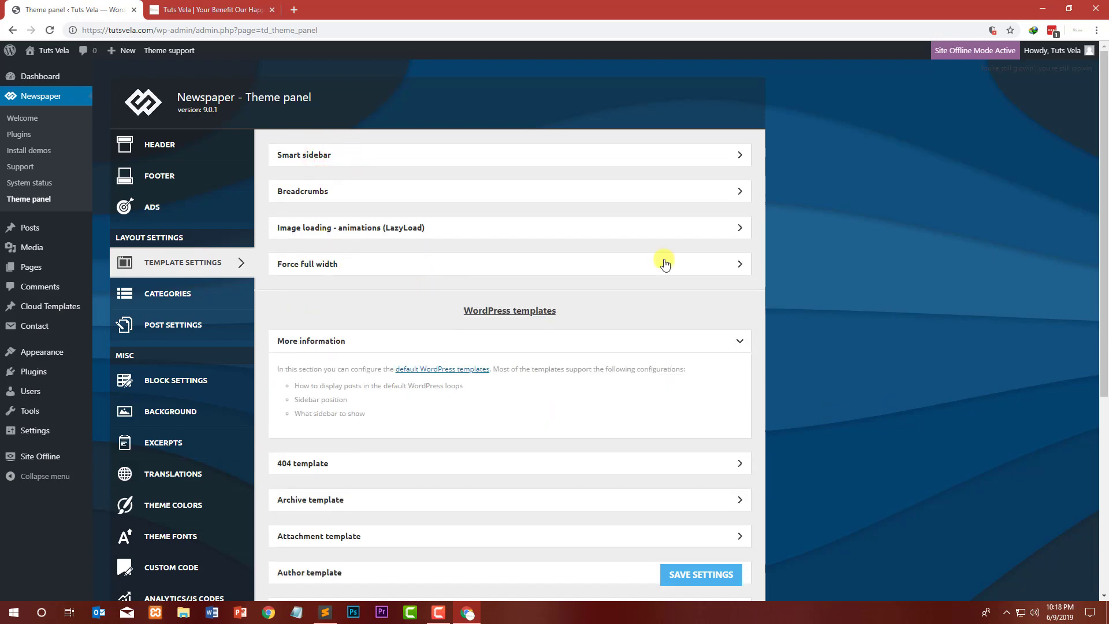
scroll(570, 292, down, 5)
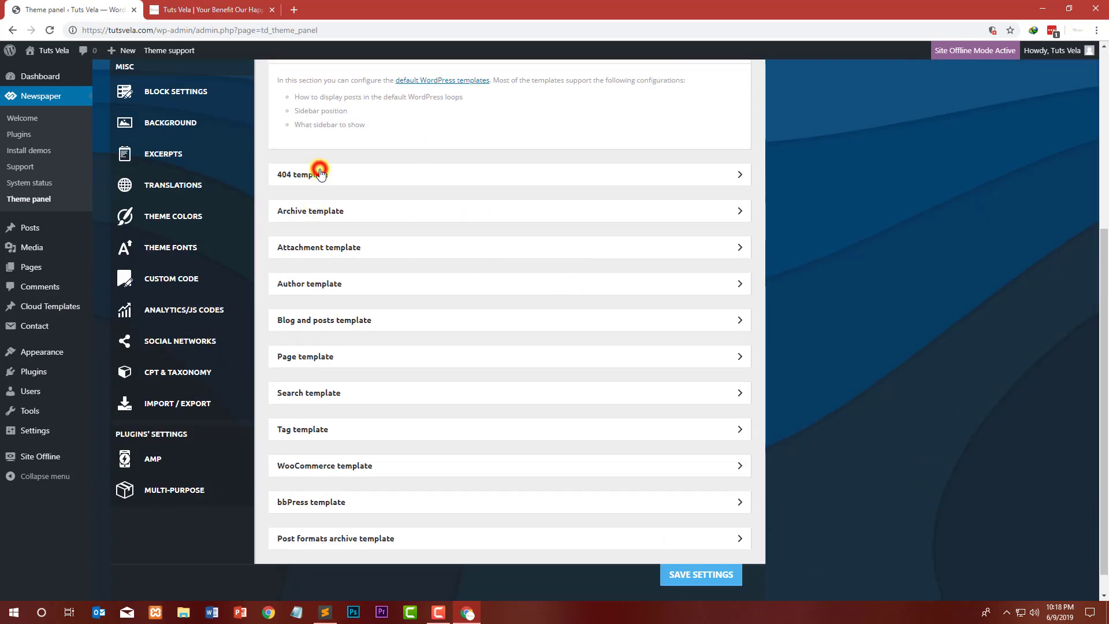
click(321, 173)
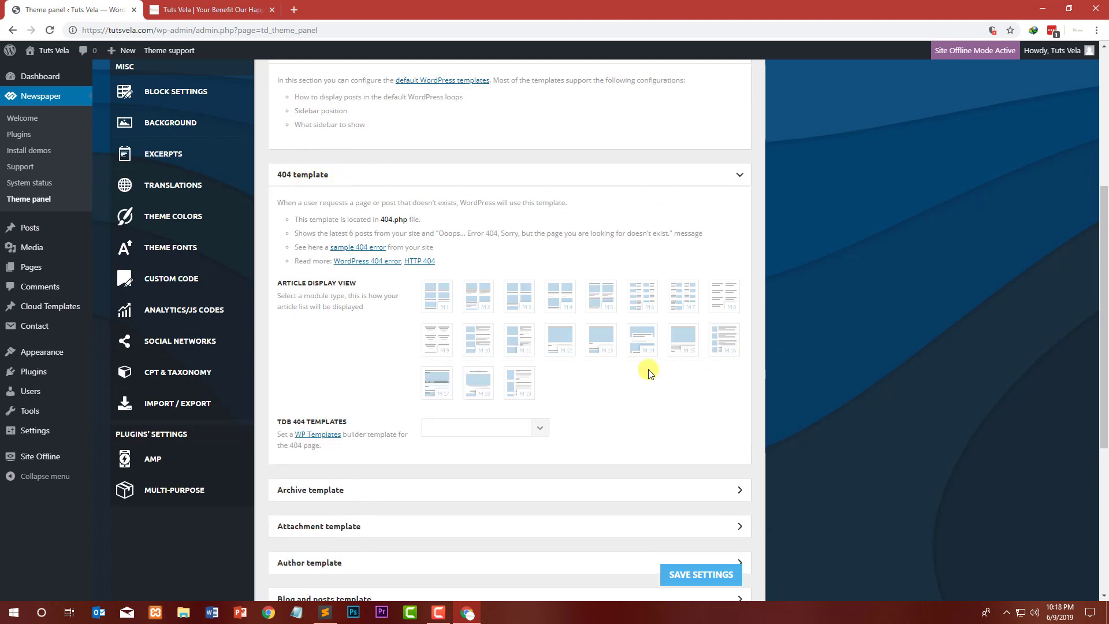
click(529, 423)
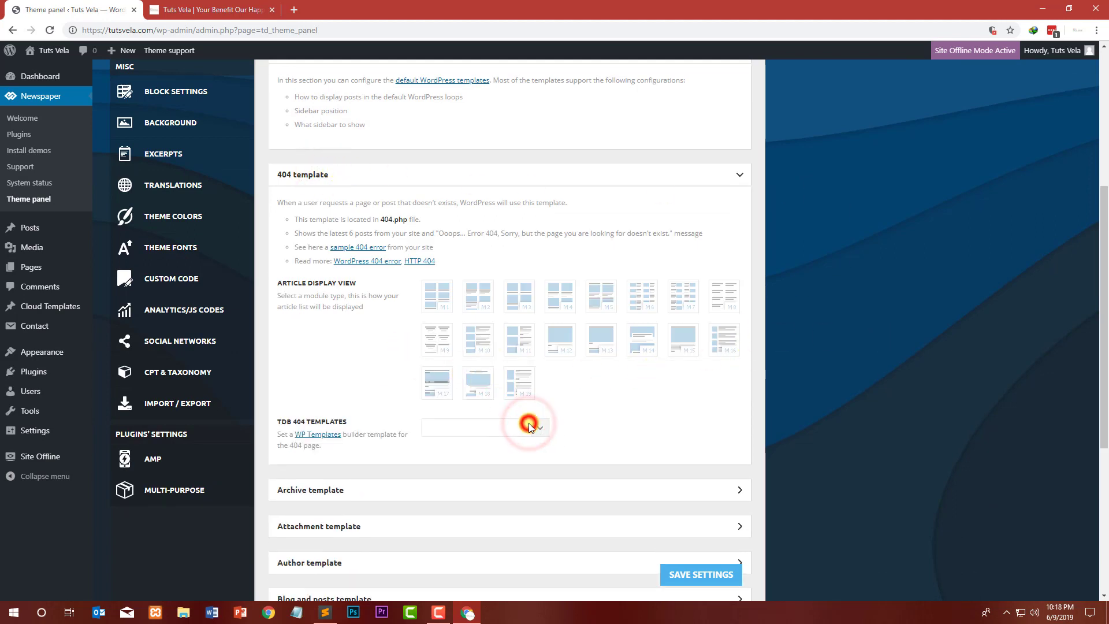
click(486, 427)
click(478, 441)
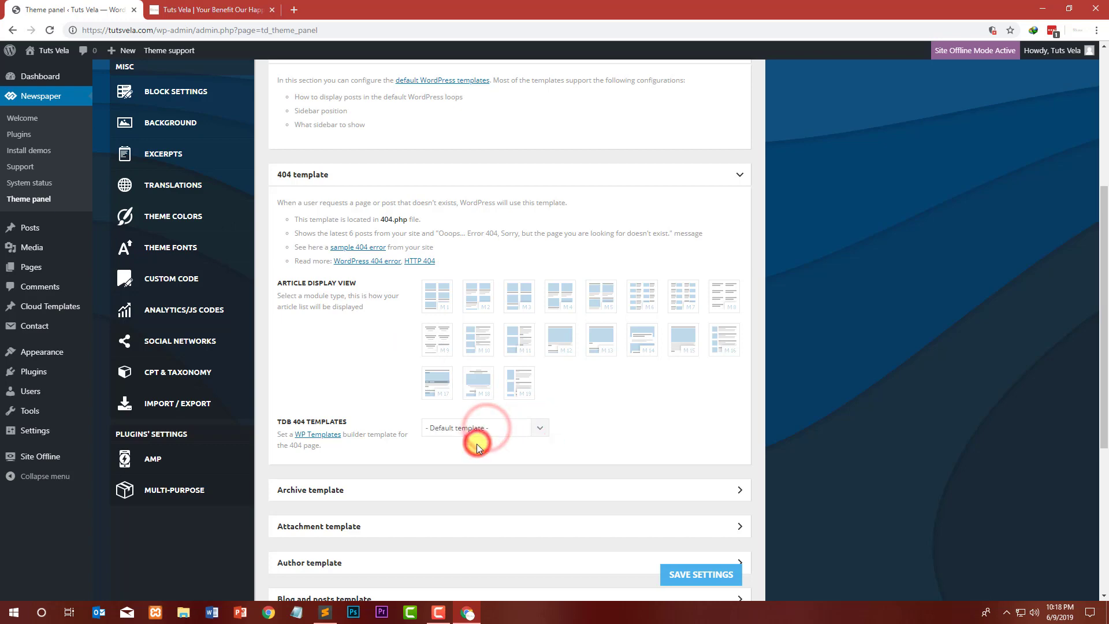
click(715, 579)
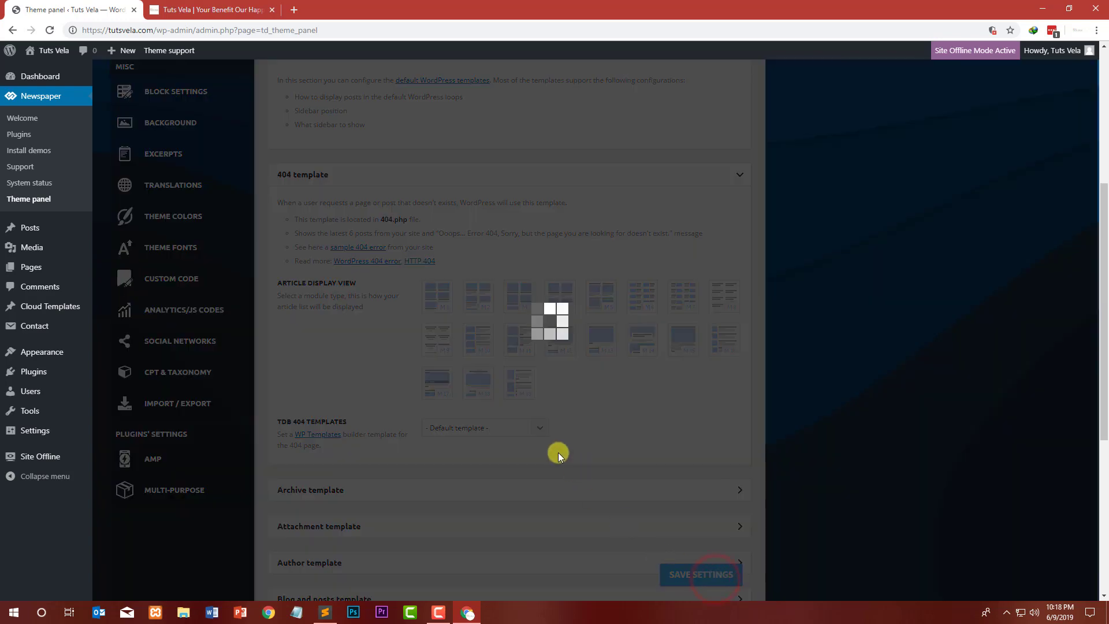
Step: Expand the Blog and posts template section
scroll(491, 440, down, 4)
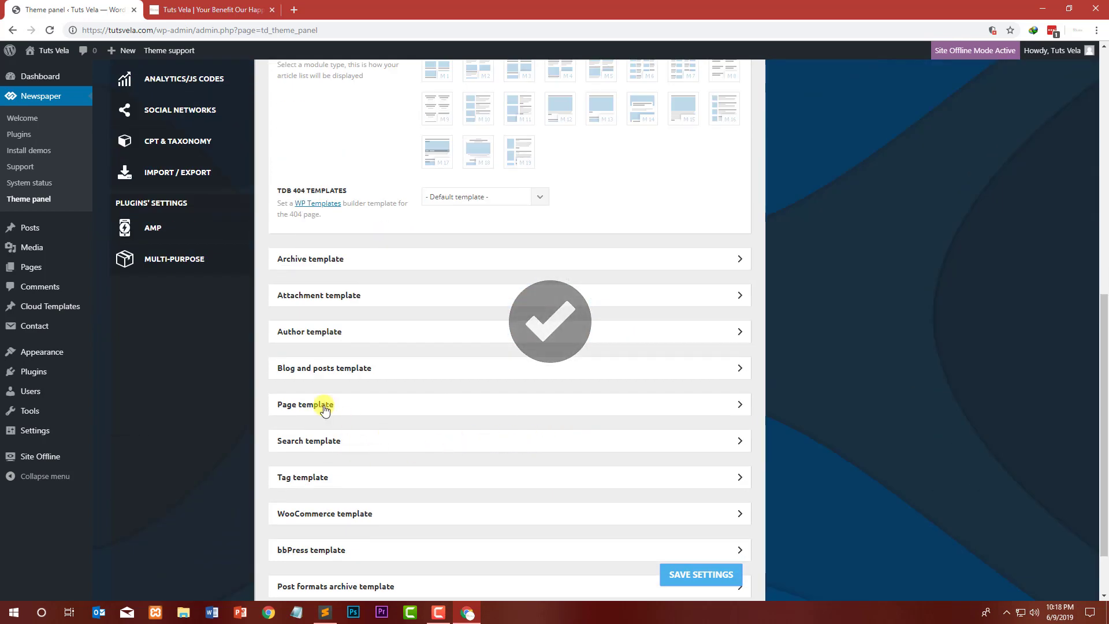
click(323, 369)
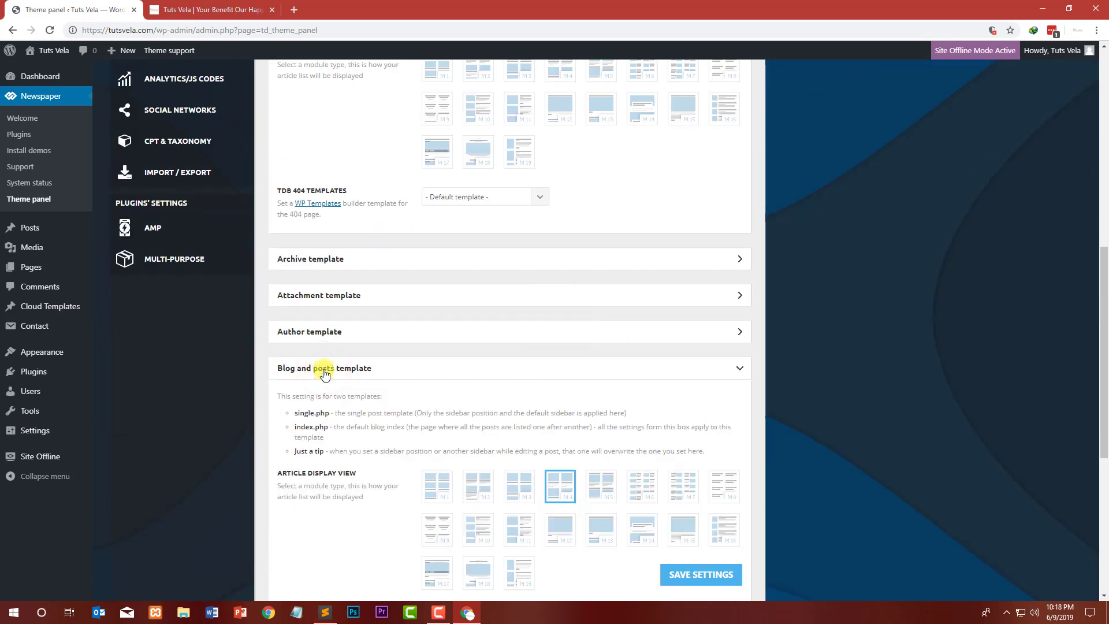
Step: Open tutsvela.com/blog in the site tab and scroll through the blog page
click(174, 10)
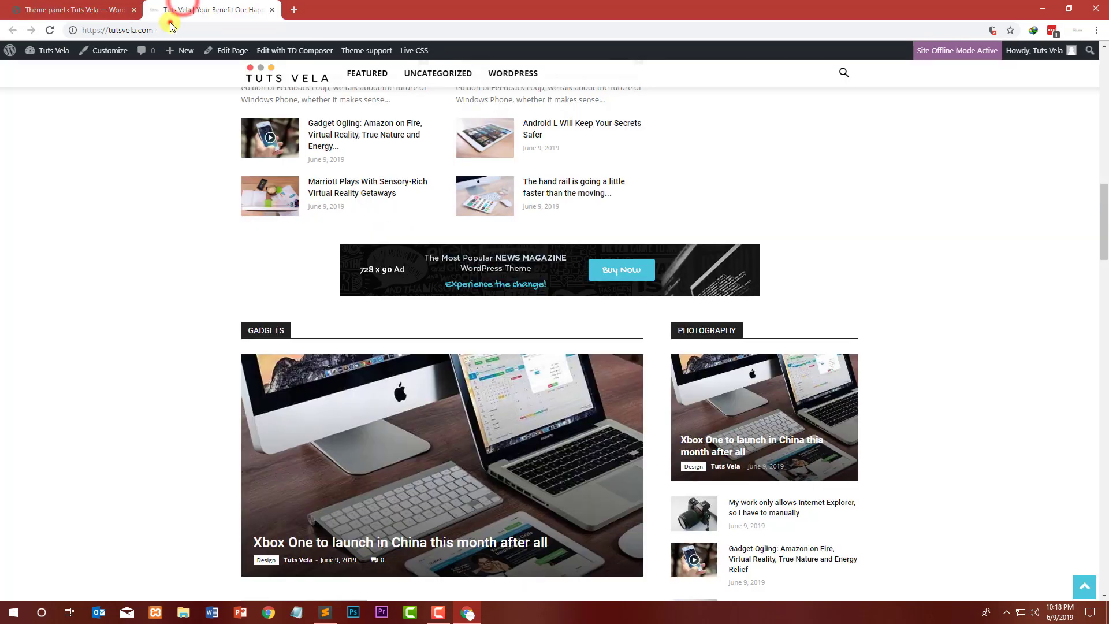
click(174, 30)
click(174, 31)
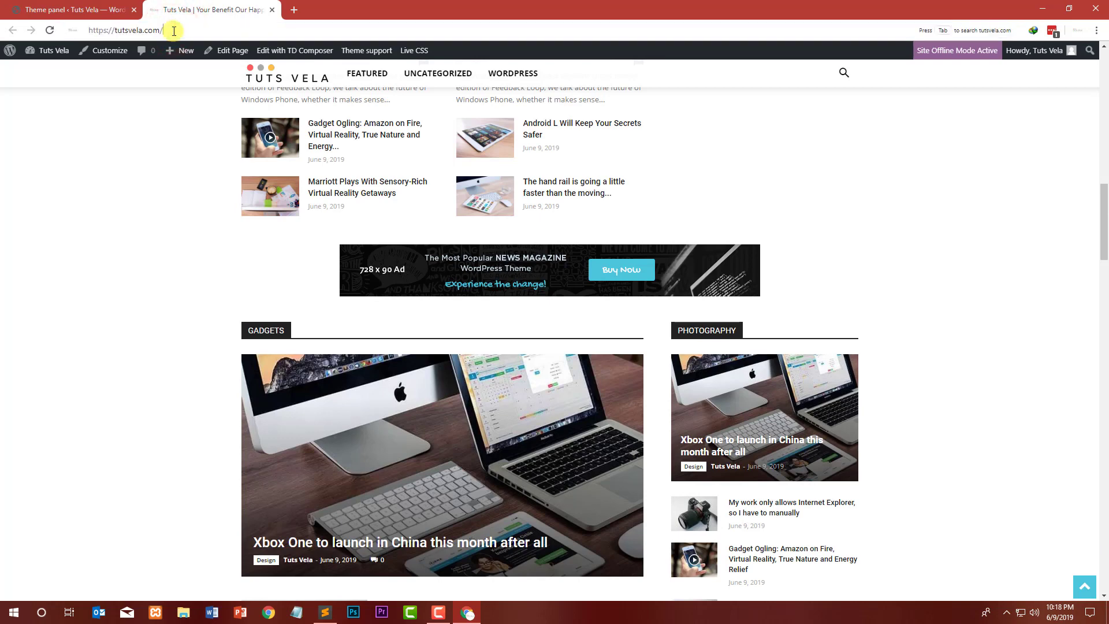
text(/bloh)
key(BackSpace)
text(g)
key(Return)
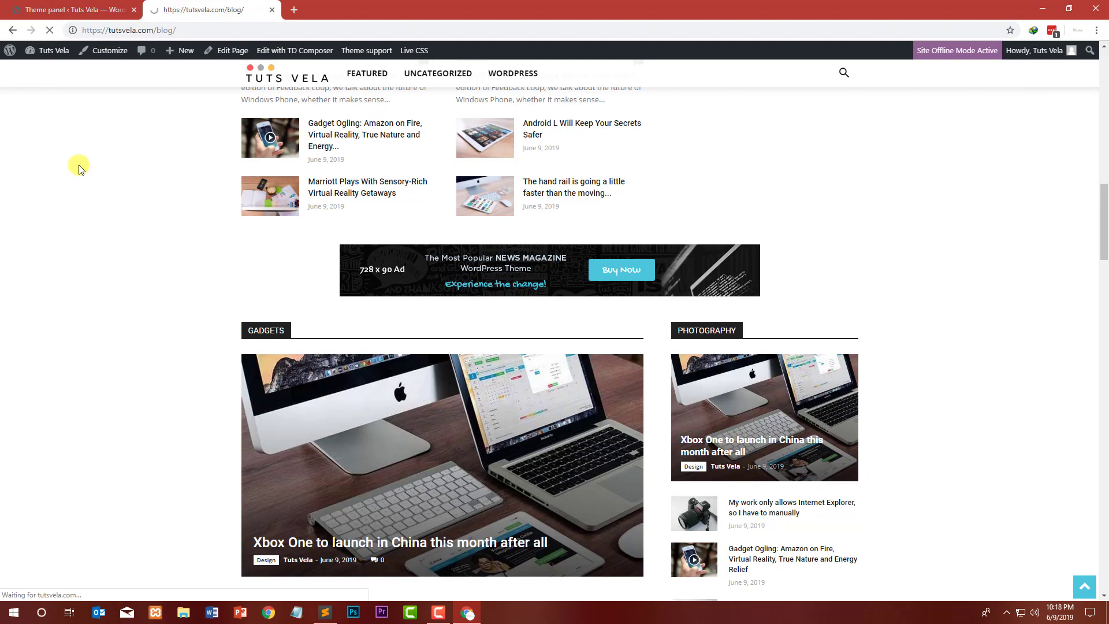
scroll(111, 174, down, 4)
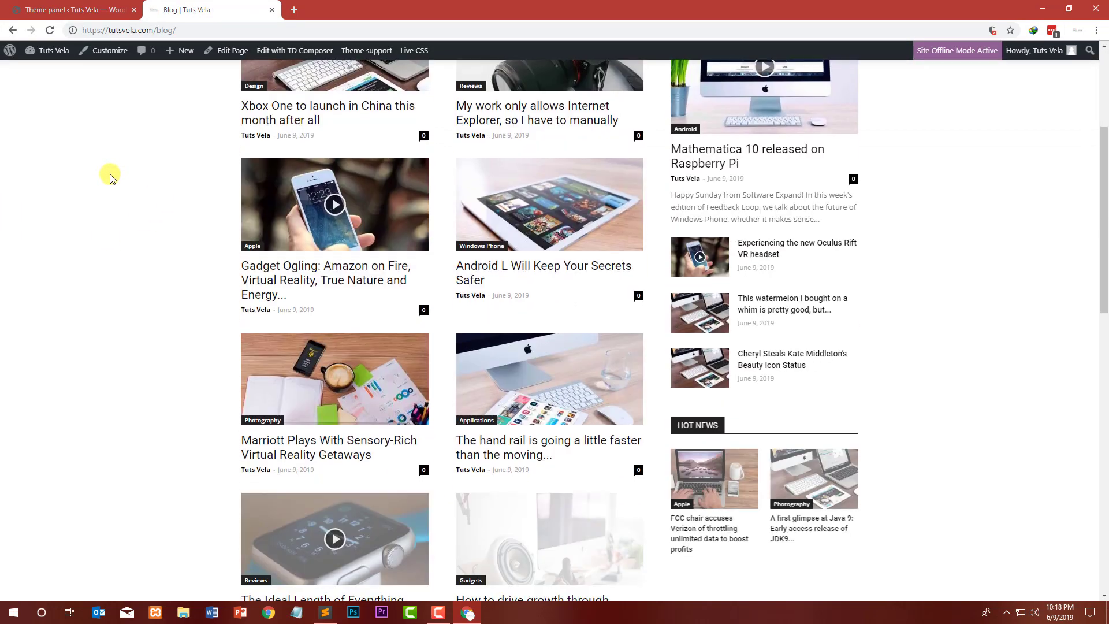
scroll(111, 174, down, 10)
Step: Compare the Blog and posts template sidebar settings with the blog page layout
click(17, 10)
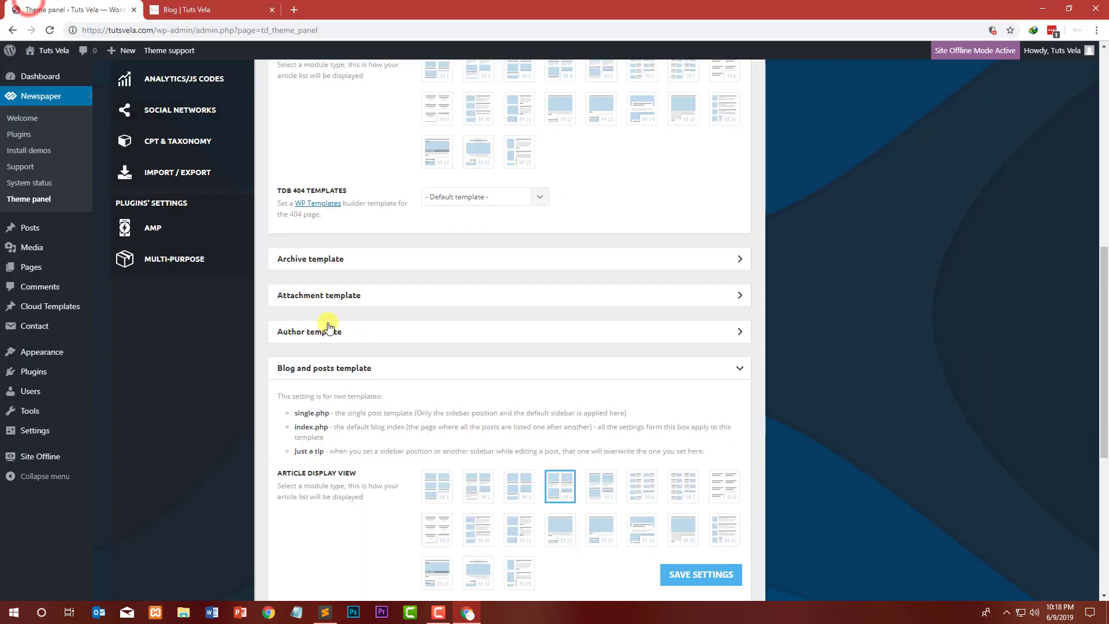
scroll(254, 372, down, 4)
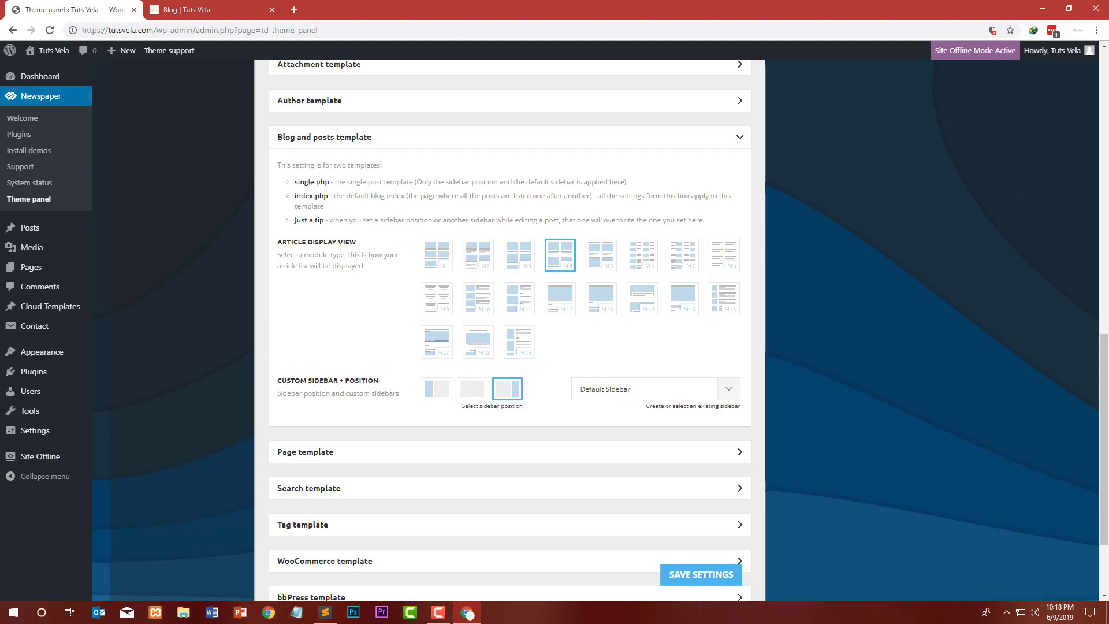
click(256, 5)
scroll(205, 283, up, 15)
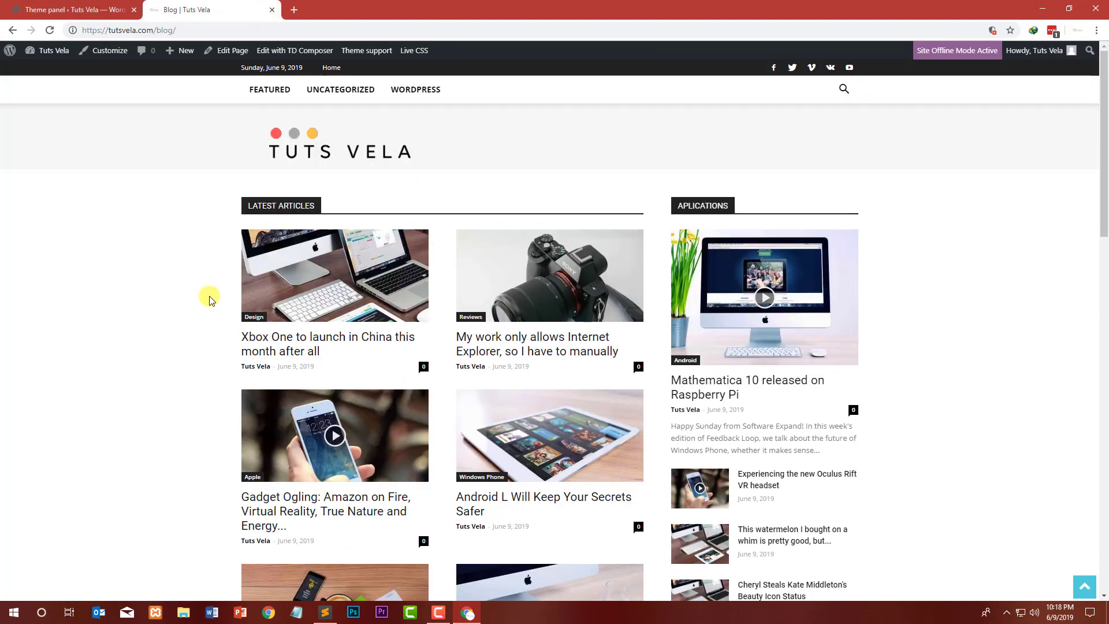
Step: Return to the theme panel and look over the remaining template sections below Blog and posts template
scroll(196, 294, down, 15)
click(92, 10)
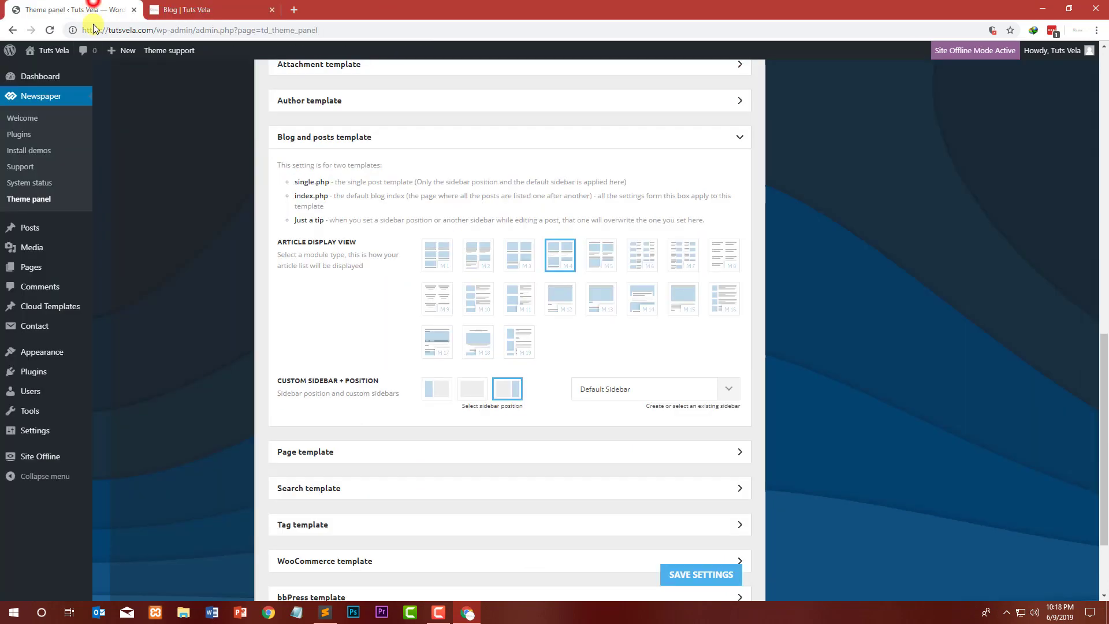
scroll(257, 443, down, 2)
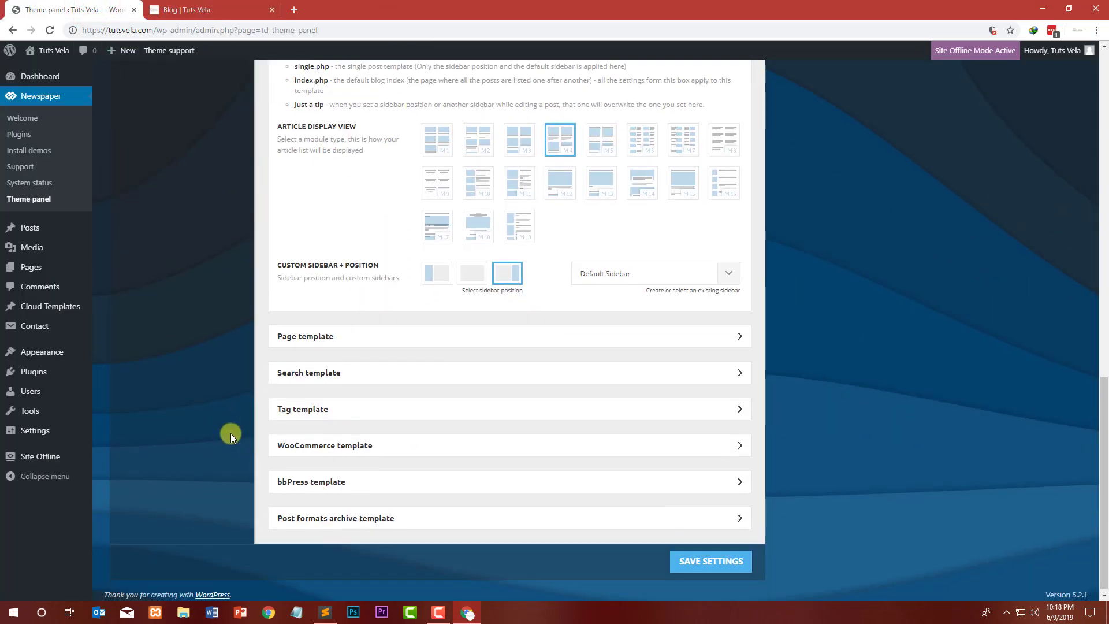
click(277, 341)
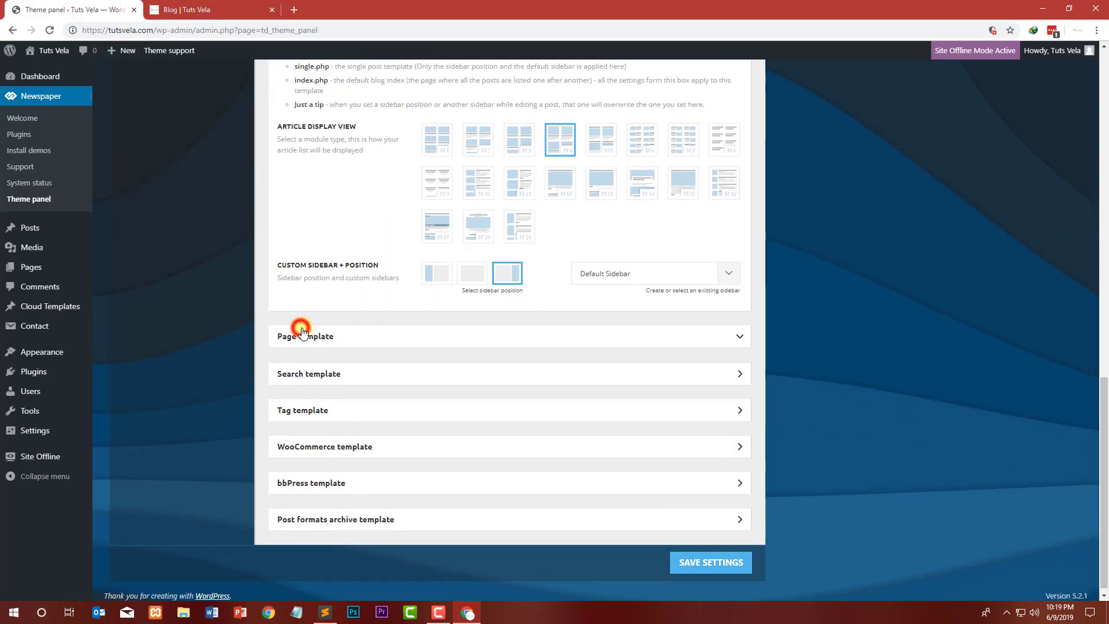
scroll(196, 361, up, 10)
scroll(196, 358, up, 2)
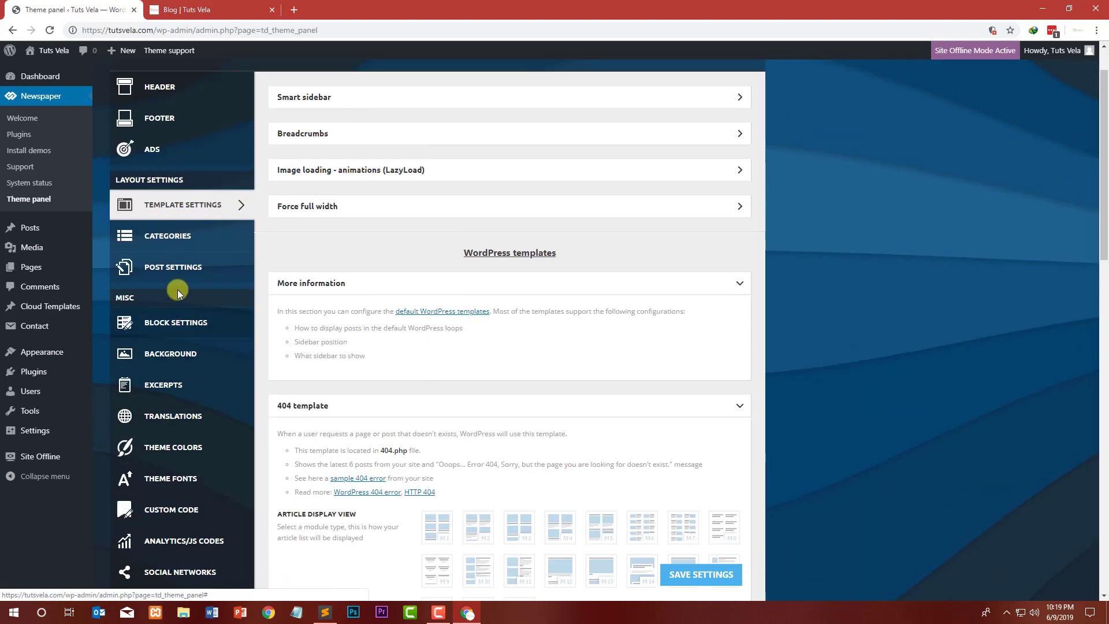
Step: Open the Categories settings and compare them with the WordPress category page on the site
click(174, 235)
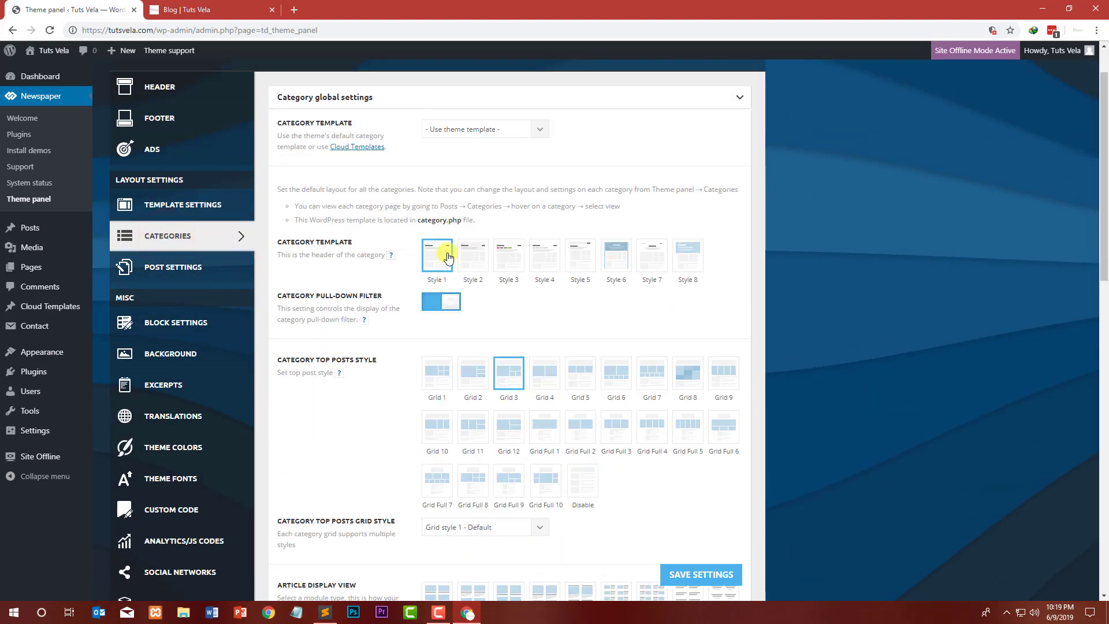
click(188, 10)
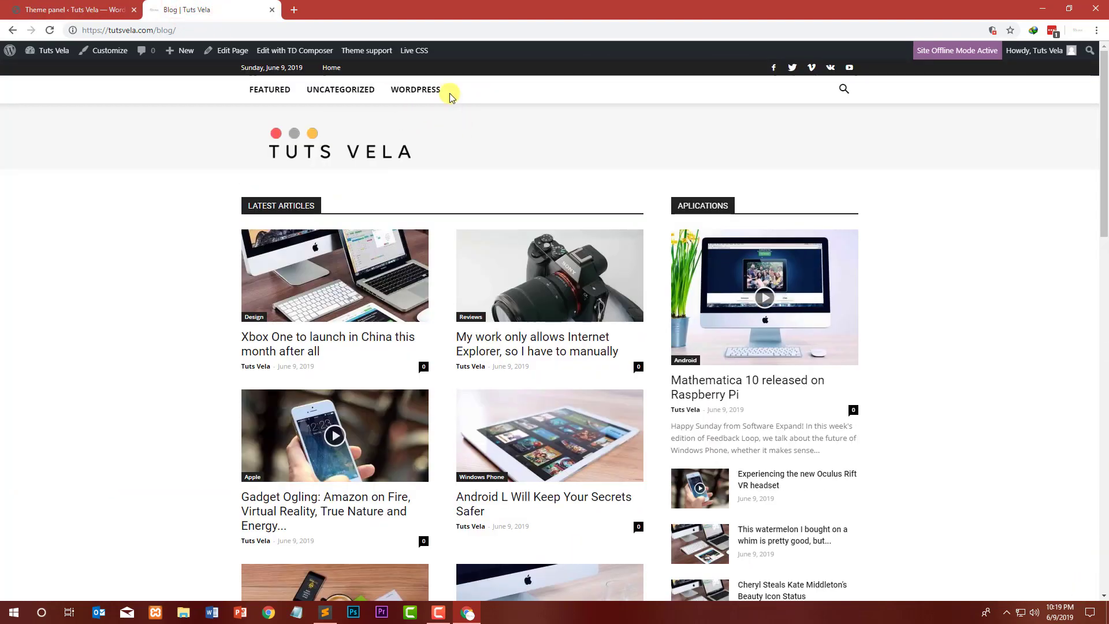
click(421, 91)
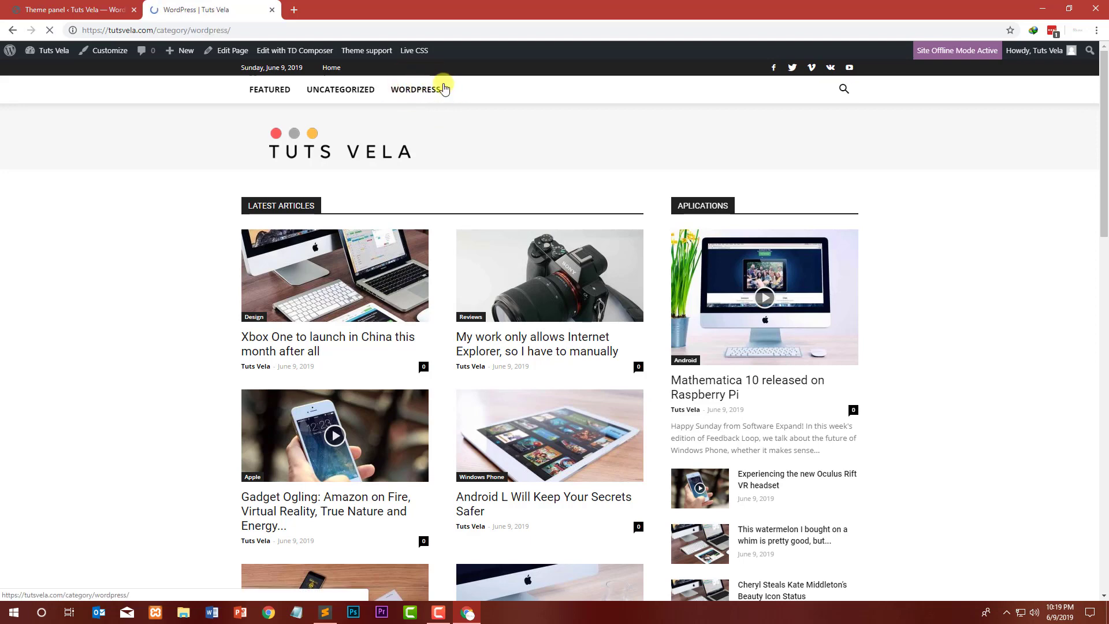
scroll(164, 222, down, 3)
scroll(168, 217, up, 5)
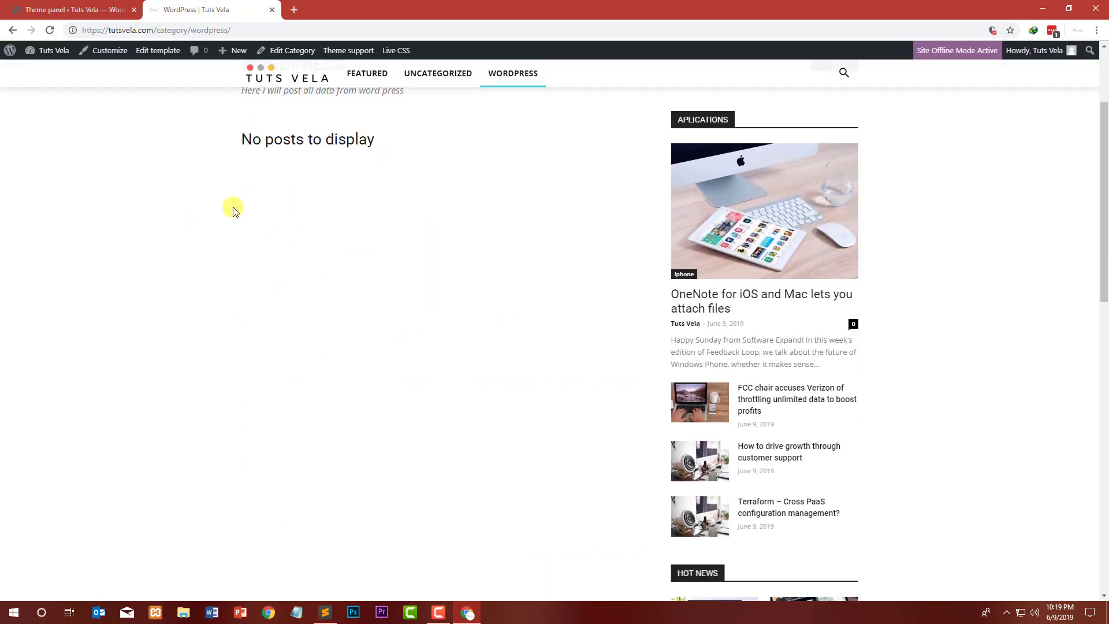
click(54, 9)
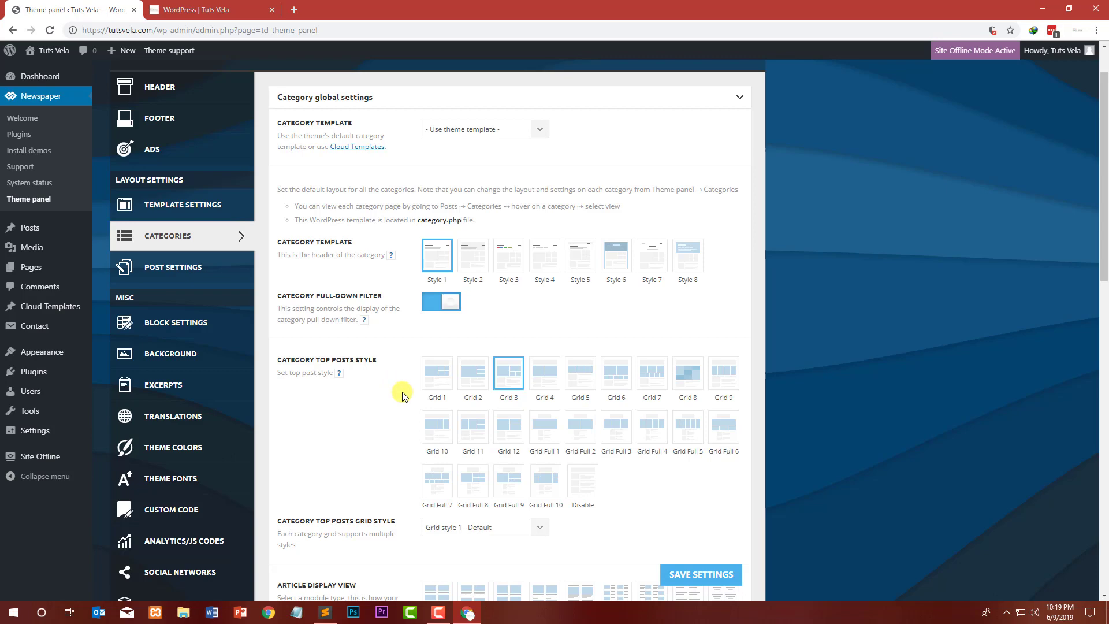
scroll(412, 378, down, 3)
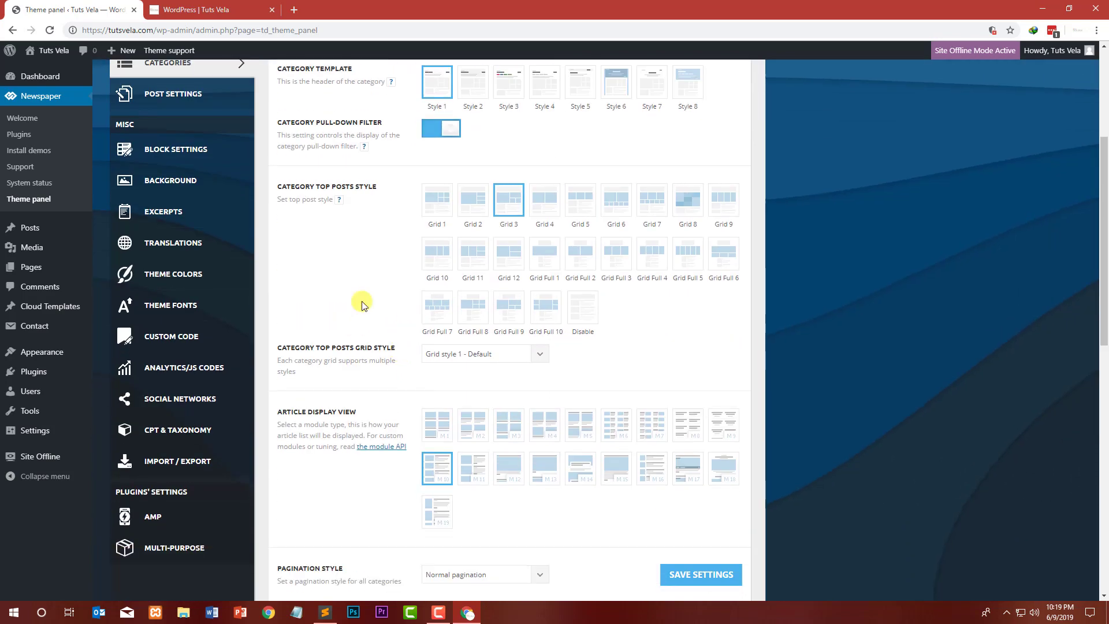
click(203, 11)
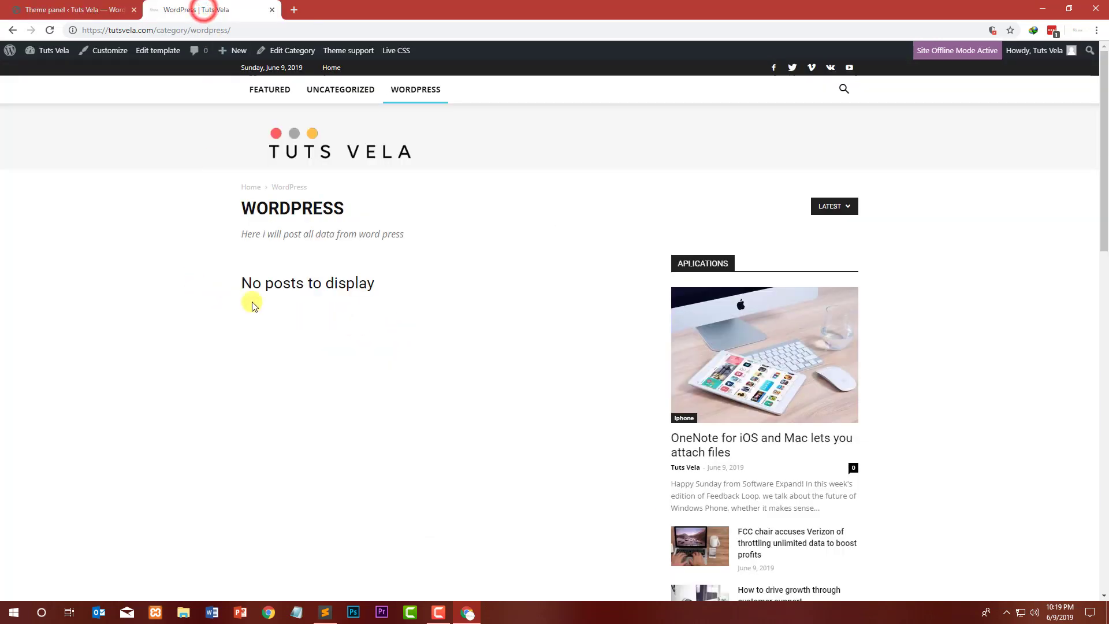
Step: Open the OneNote for iOS and Mac post in a new tab and scroll through the single post page
right_click(764, 443)
click(774, 438)
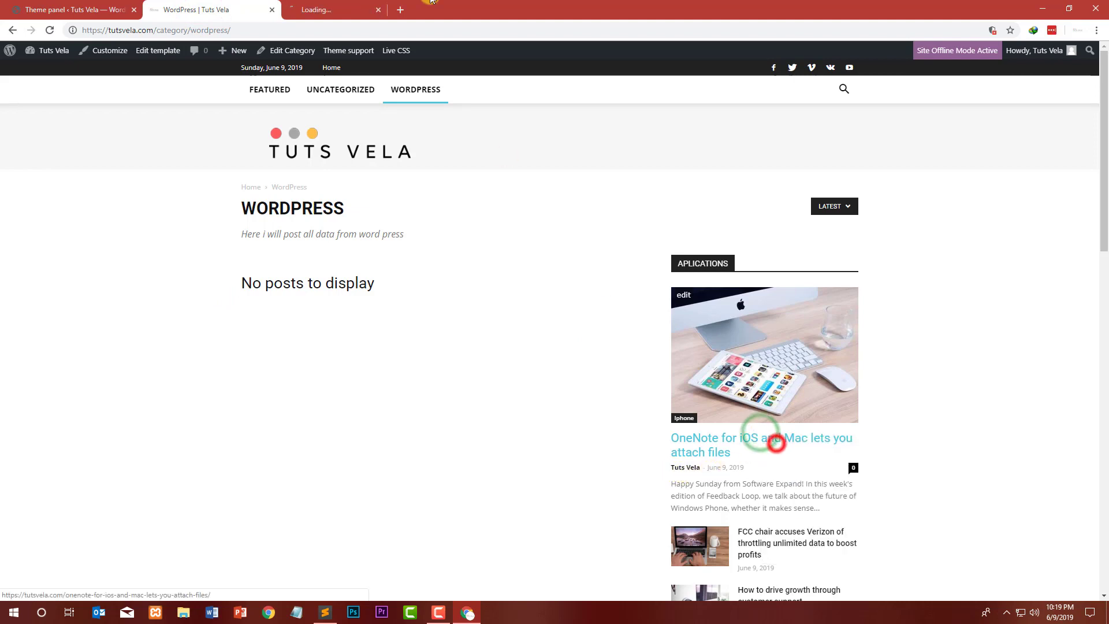
click(403, 9)
drag(339, 26, 158, 19)
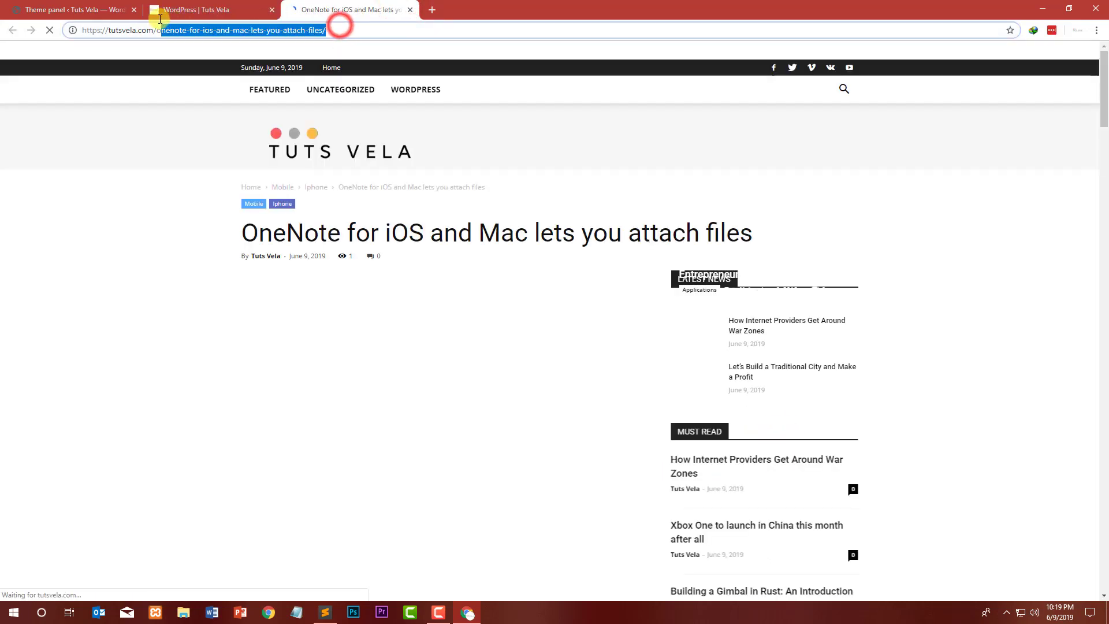
click(1, 297)
scroll(240, 247, down, 9)
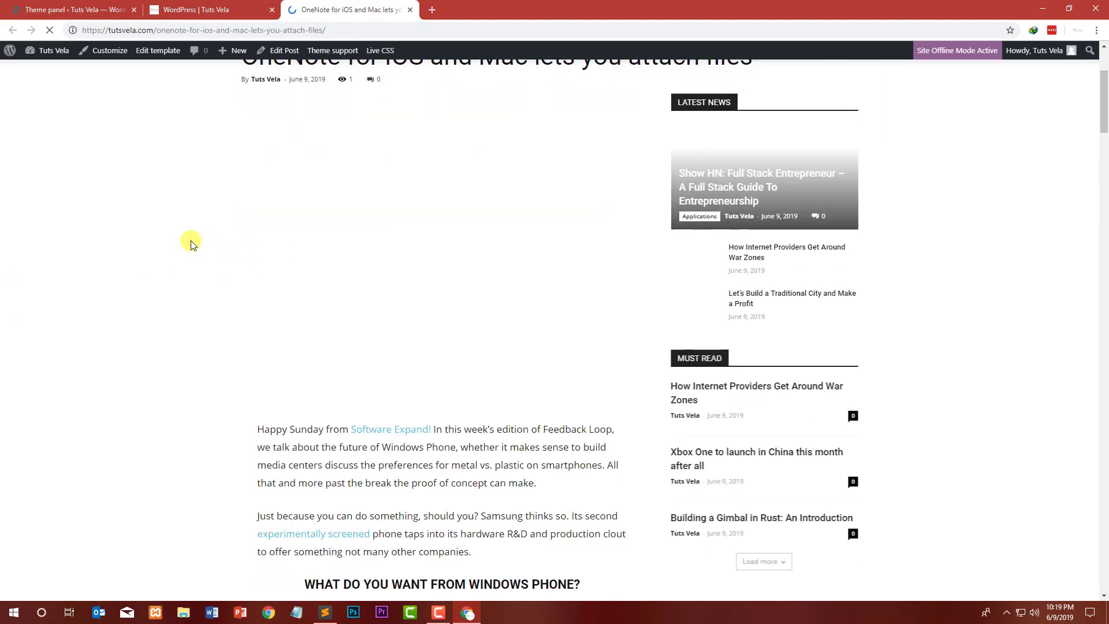
scroll(192, 228, up, 9)
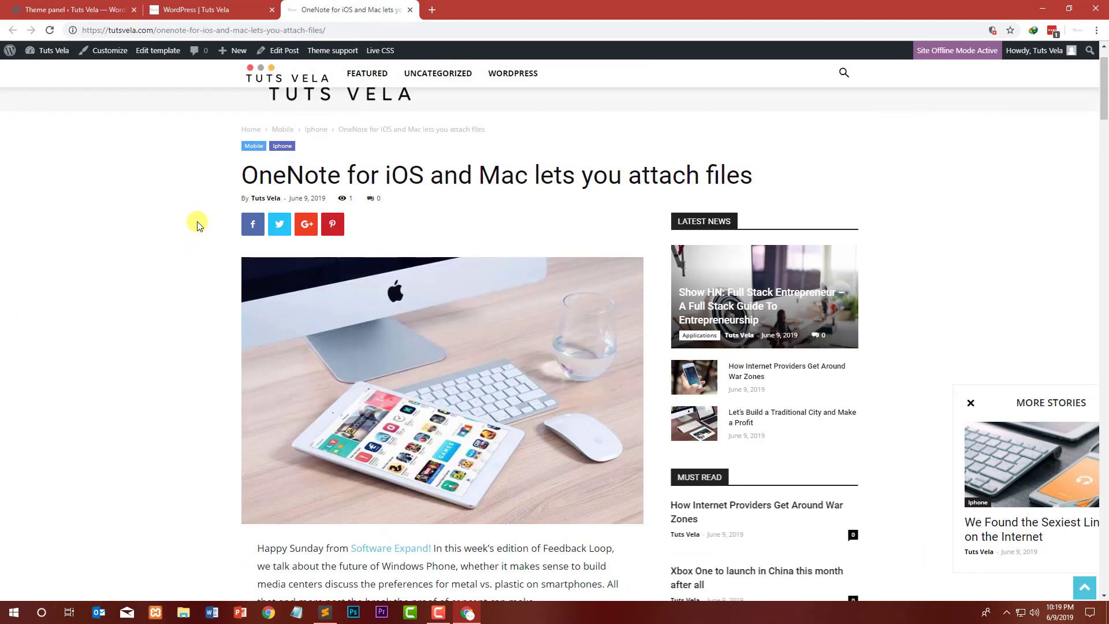
scroll(206, 207, down, 20)
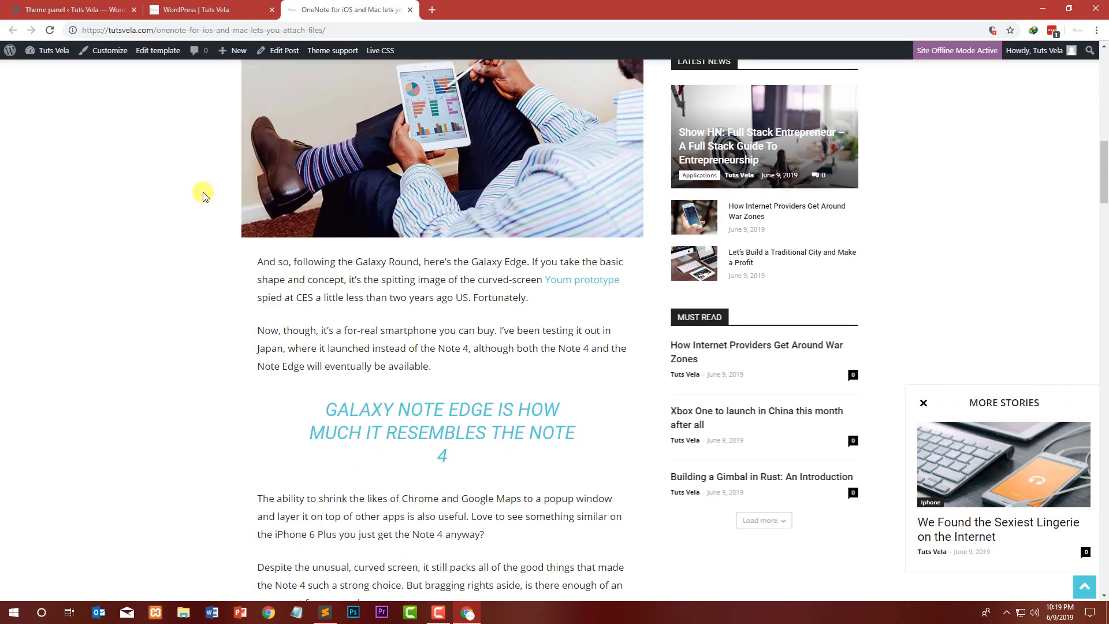
scroll(207, 188, down, 15)
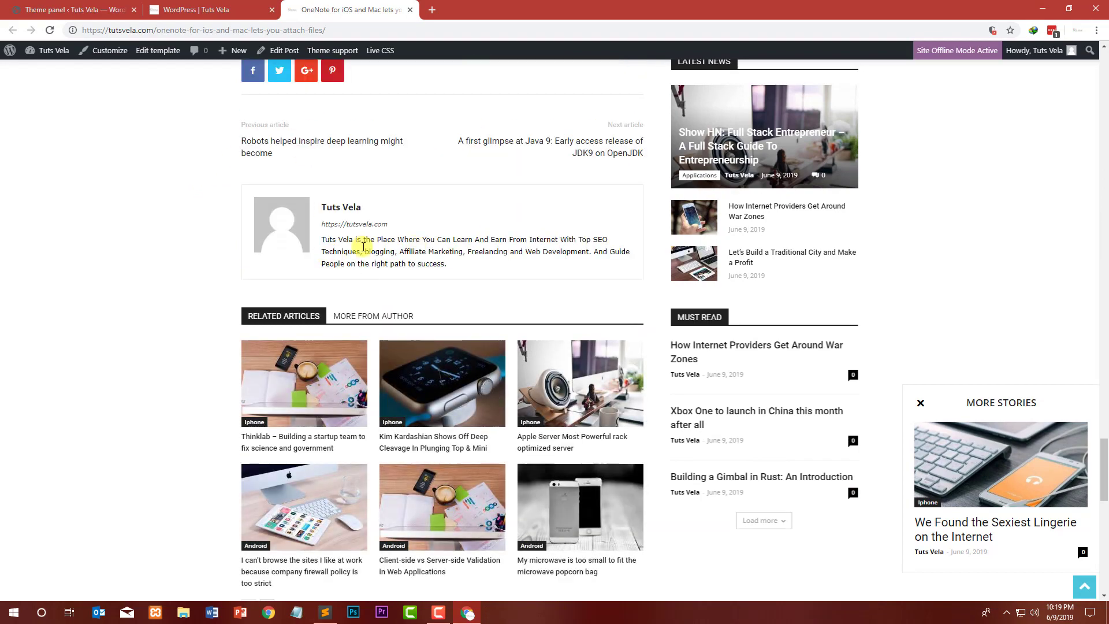
scroll(335, 245, up, 1)
Step: Examine the author box text at the bottom of the post, then close the post tab
triple_click(468, 321)
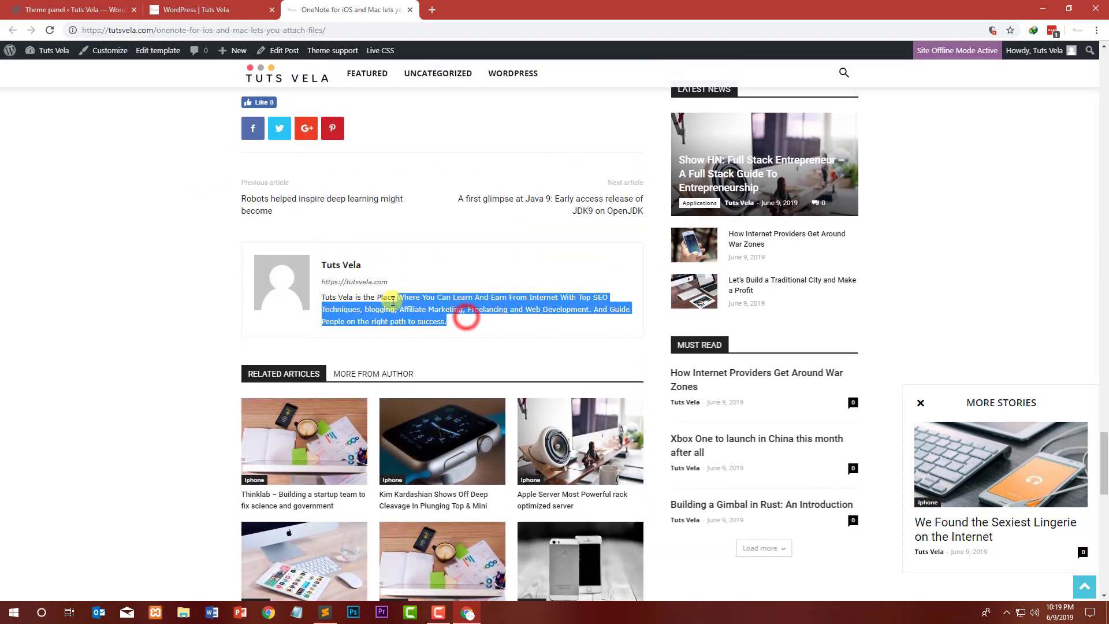
click(503, 318)
drag(504, 322, 338, 306)
triple_click(470, 312)
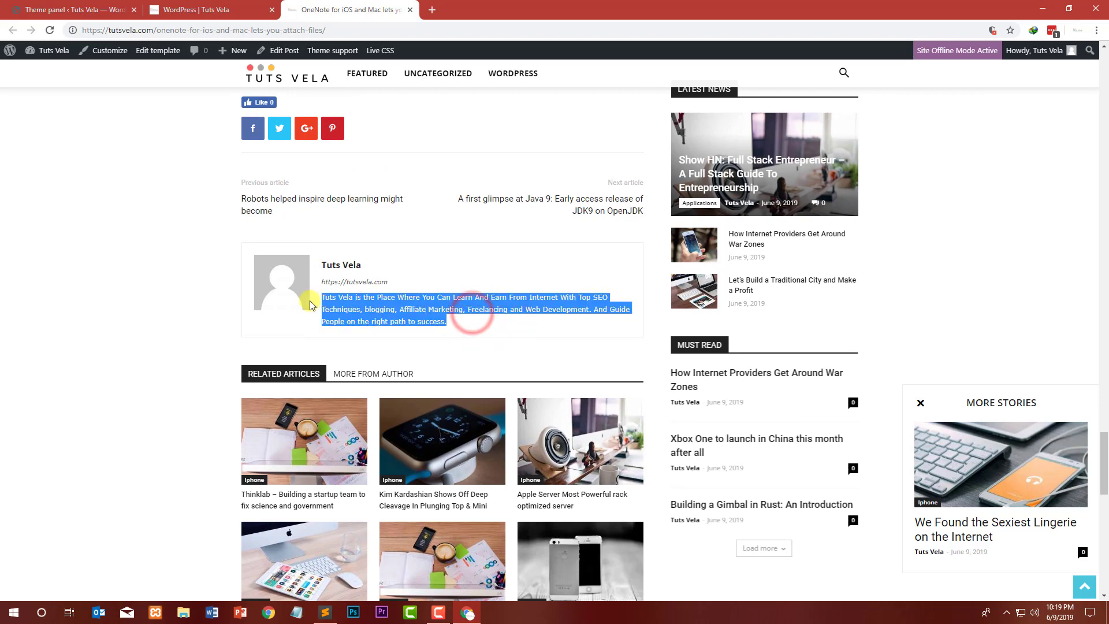
click(401, 307)
scroll(425, 306, up, 1)
scroll(425, 306, up, 1)
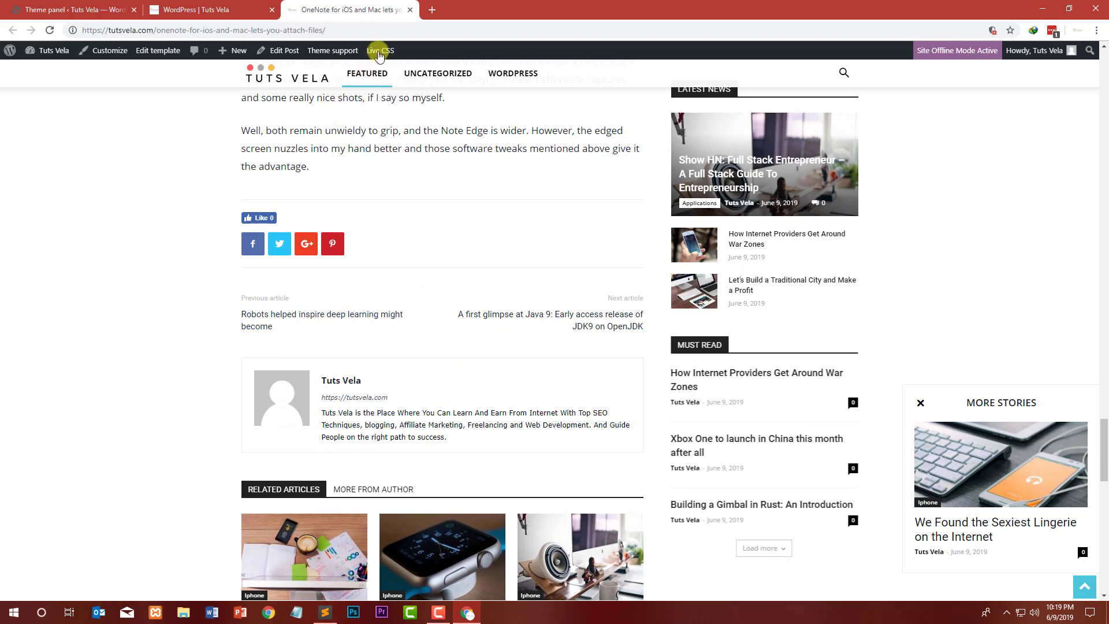
click(411, 9)
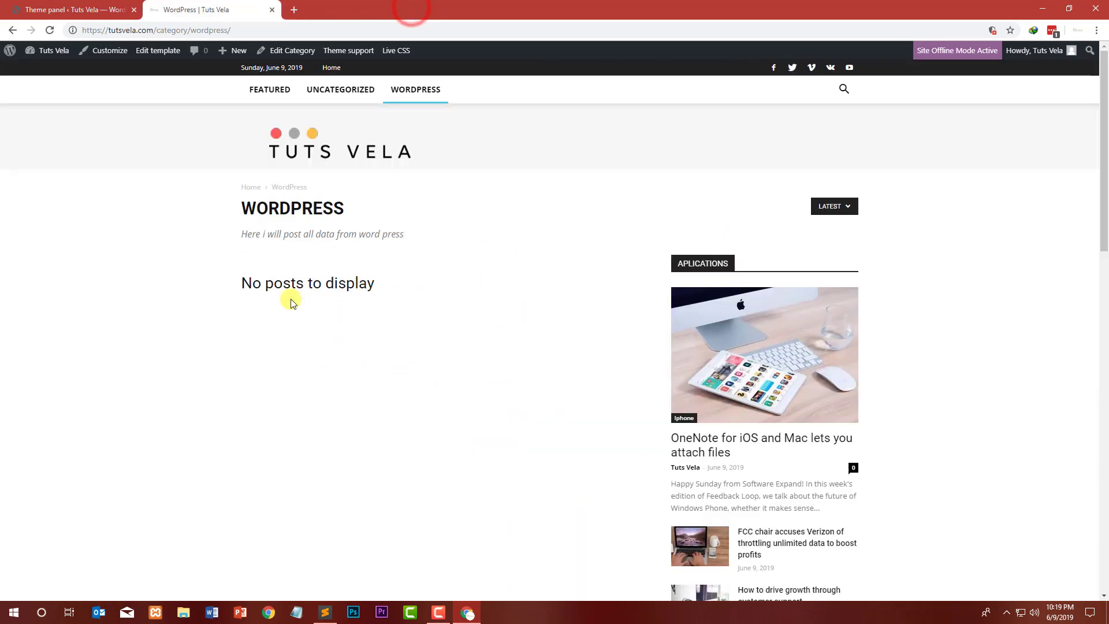
Step: Review the per-category settings in the theme panel, expanding the Featured category
click(75, 10)
scroll(372, 425, down, 8)
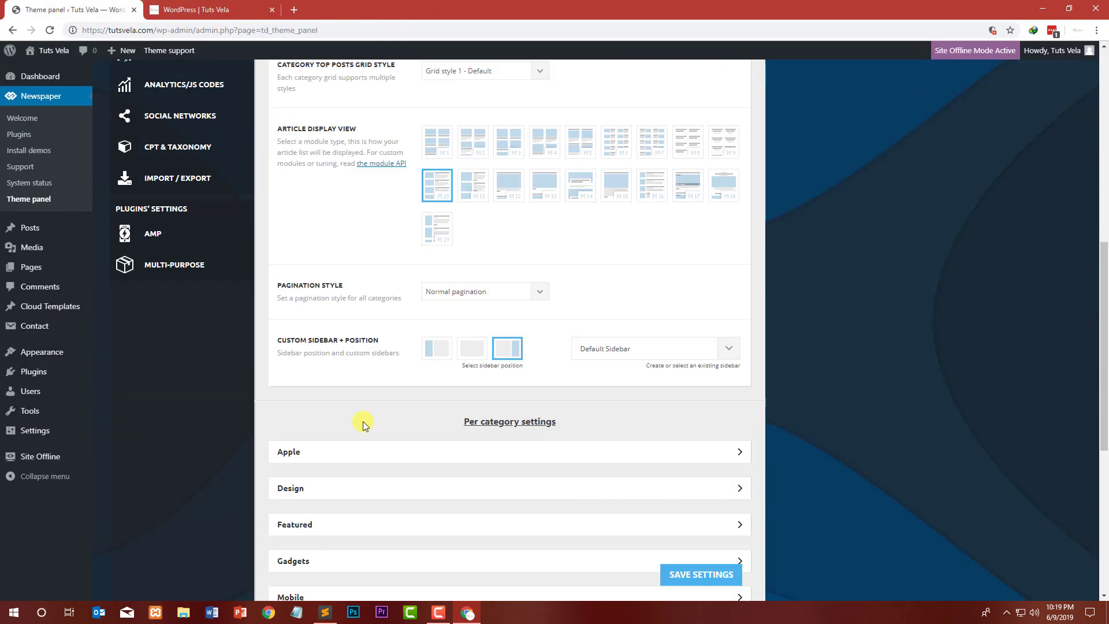
scroll(364, 428, down, 1)
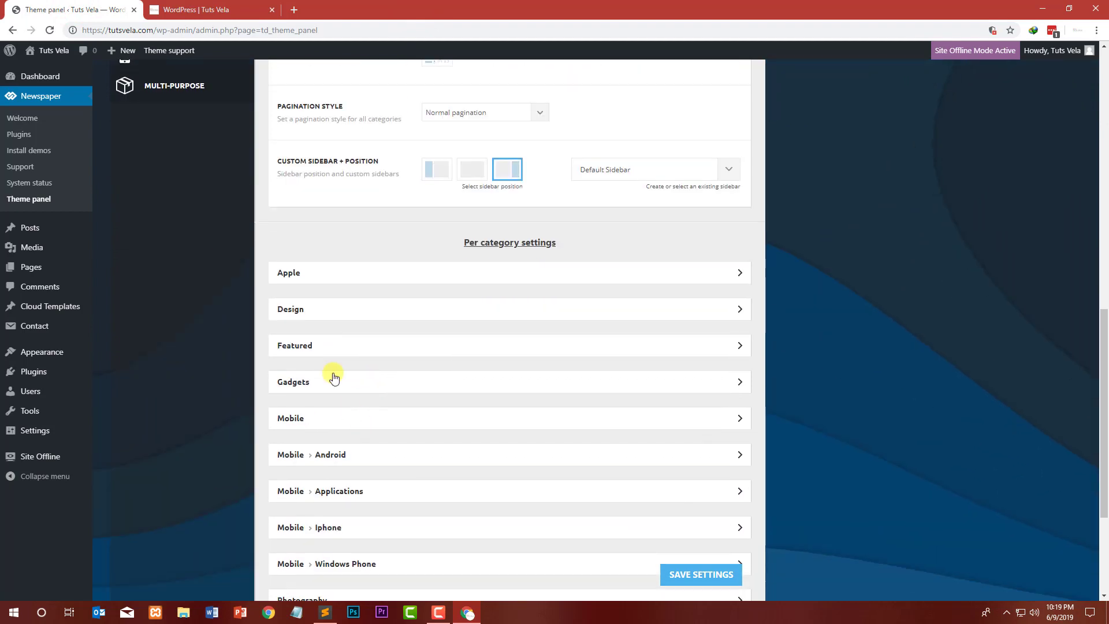
click(327, 353)
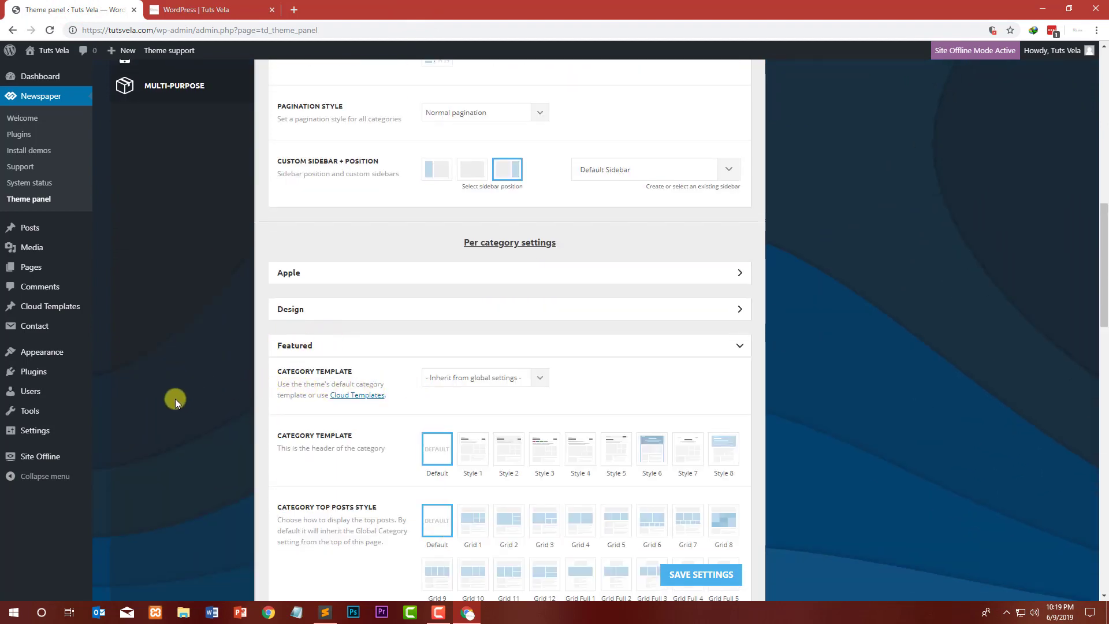
scroll(176, 398, up, 9)
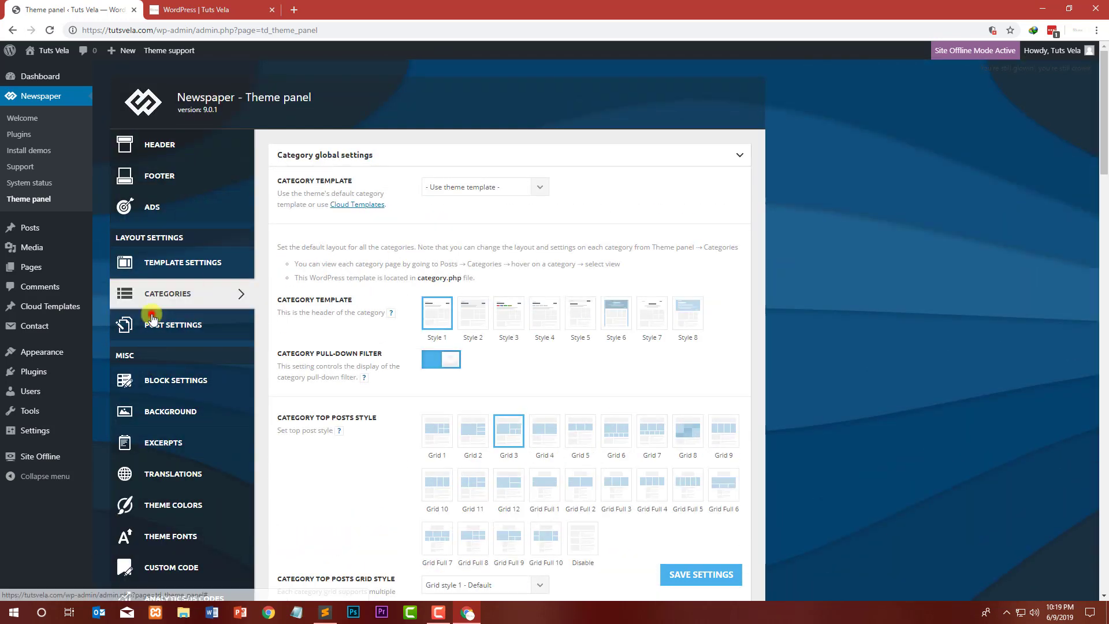
Step: Open Post Settings and turn off Show Tags and Show Post Views for posts
click(152, 318)
click(347, 155)
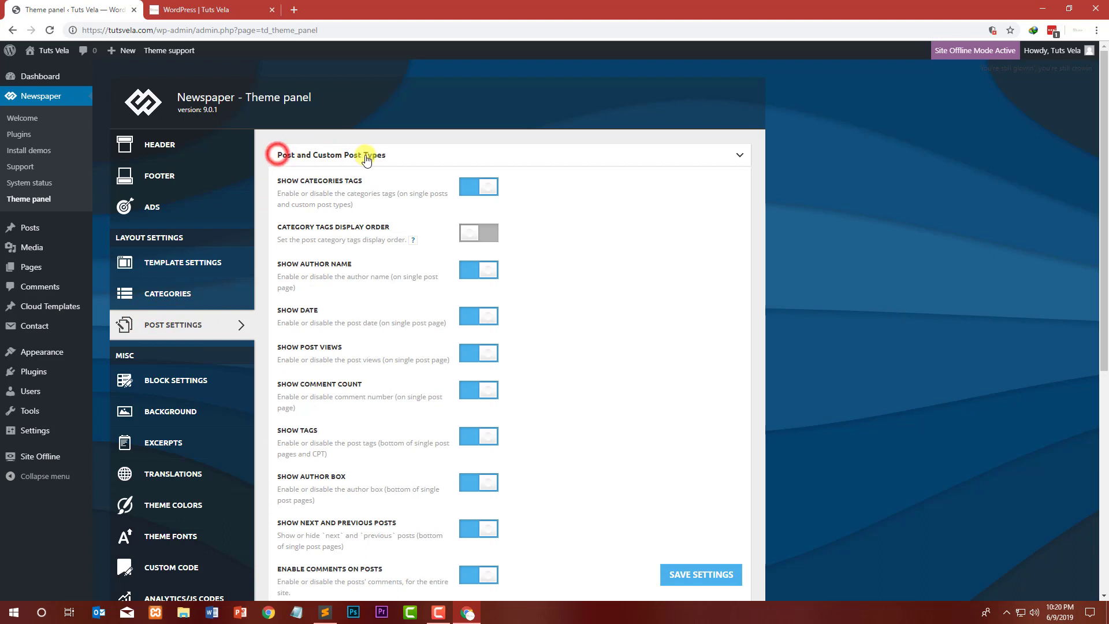
click(280, 159)
click(336, 156)
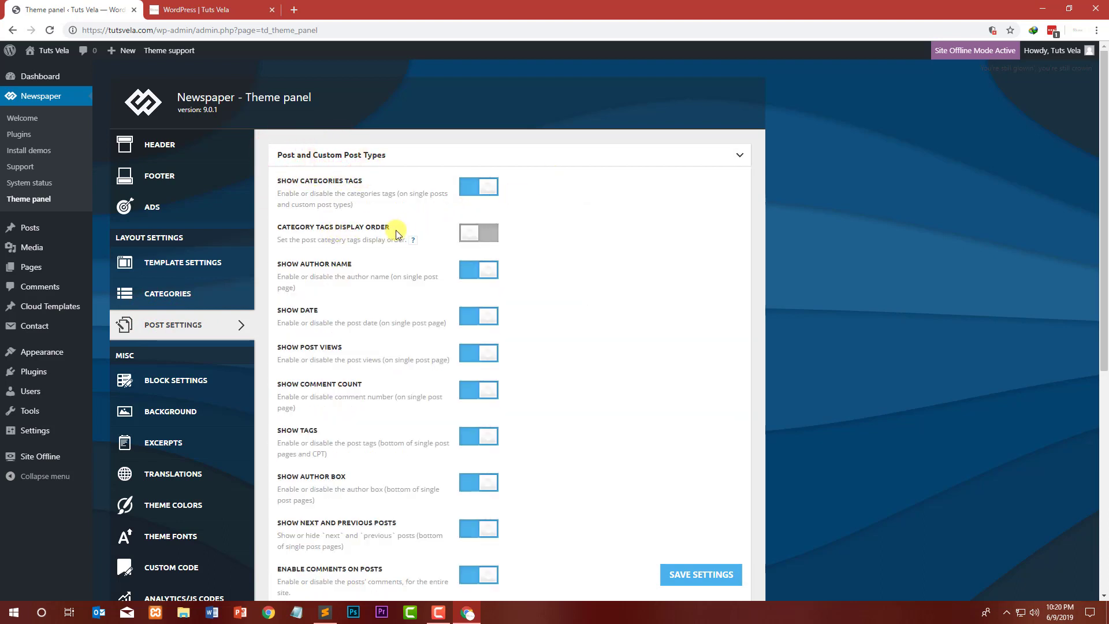
scroll(408, 312, down, 5)
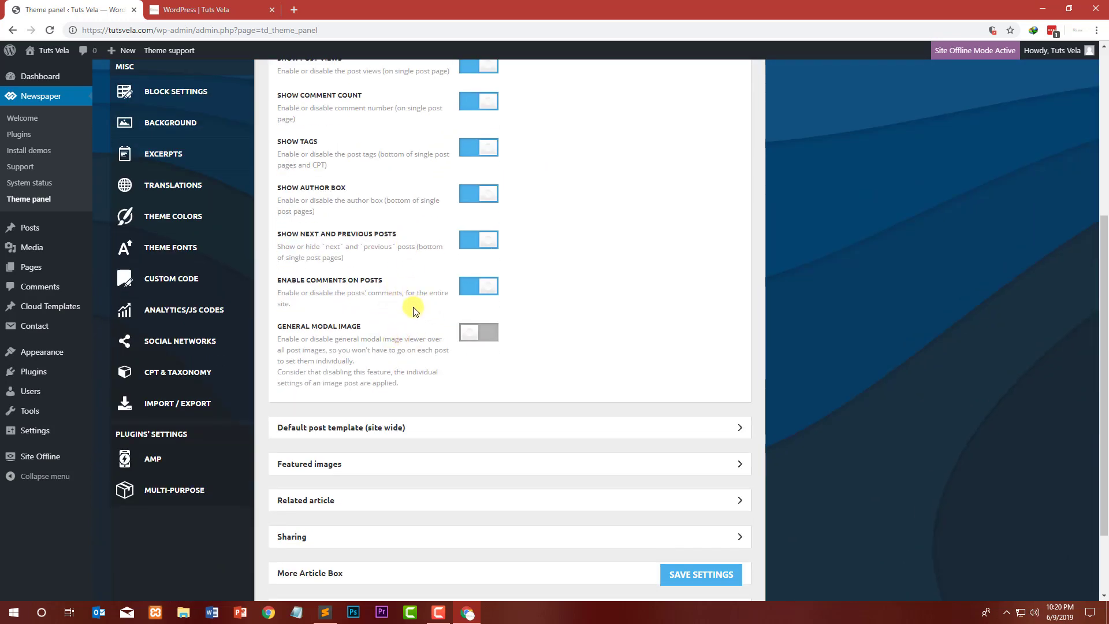
click(468, 149)
triple_click(327, 139)
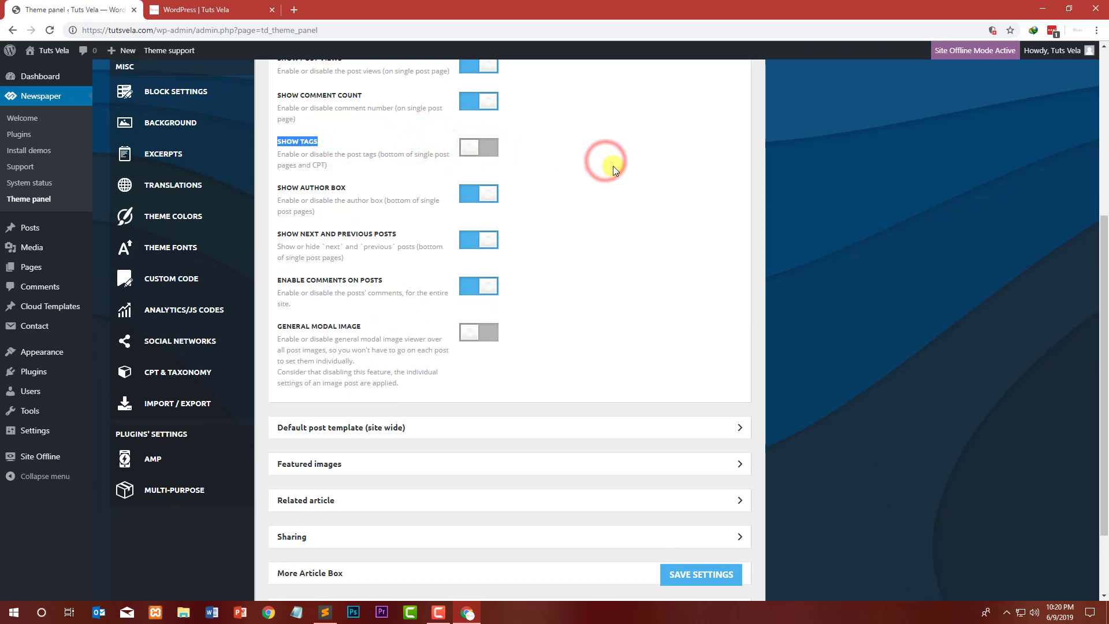
scroll(615, 168, up, 3)
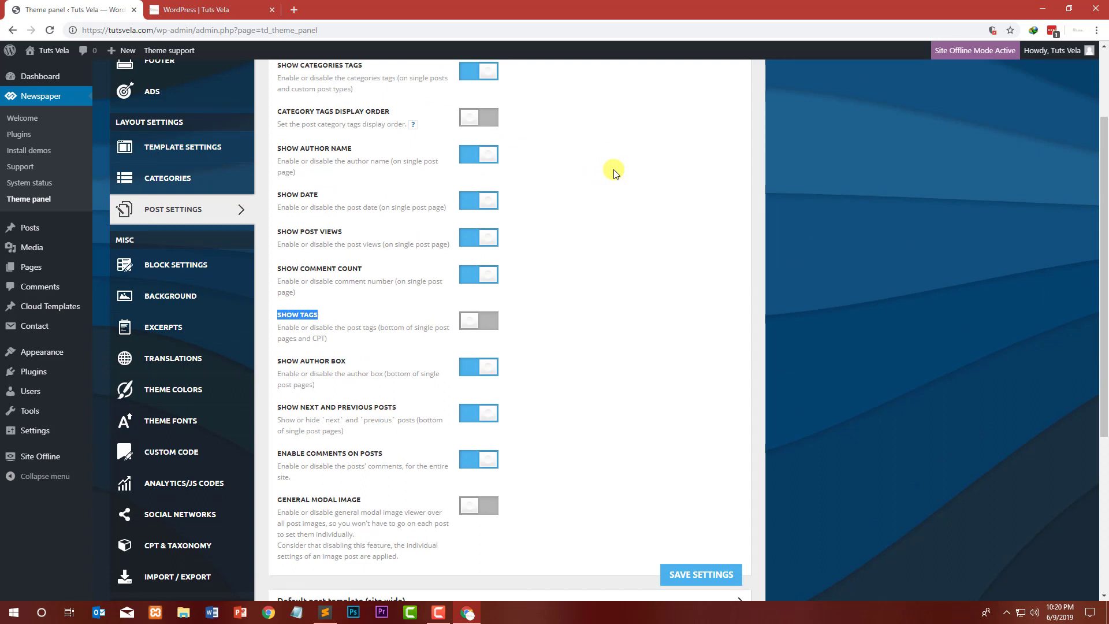
click(495, 237)
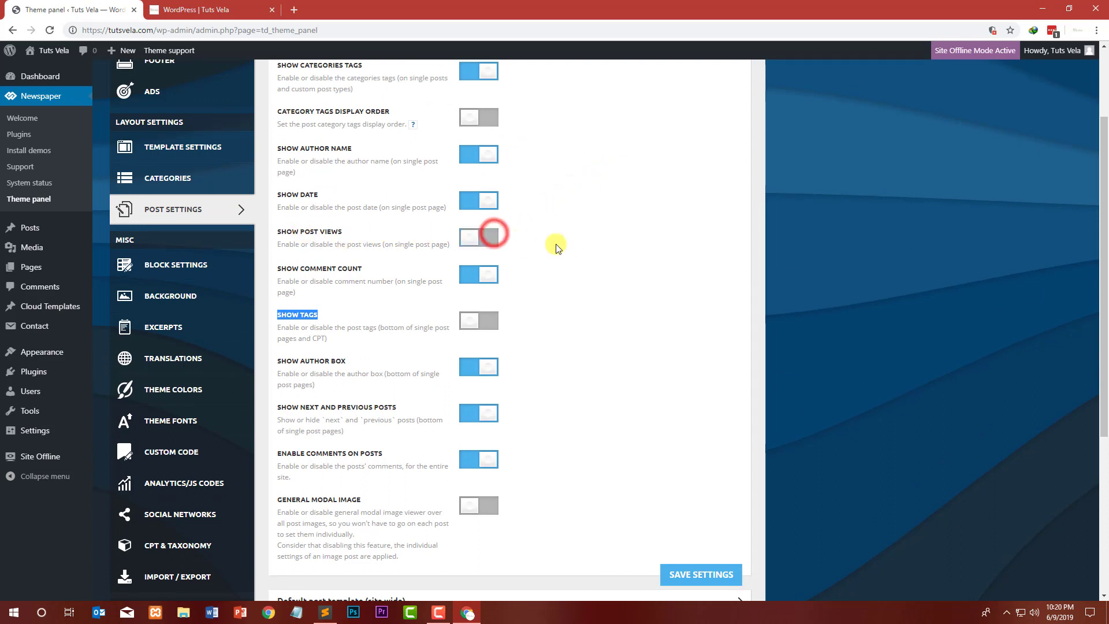
scroll(542, 261, up, 2)
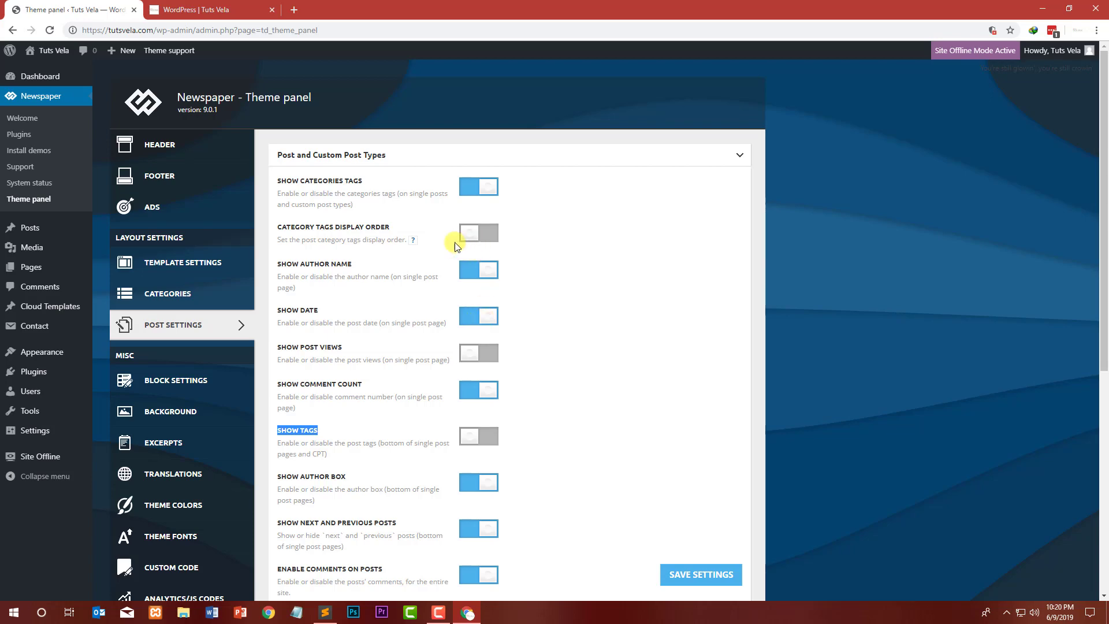
Step: Expand the Default post template (site wide) section to review the post template styles
scroll(468, 231, down, 7)
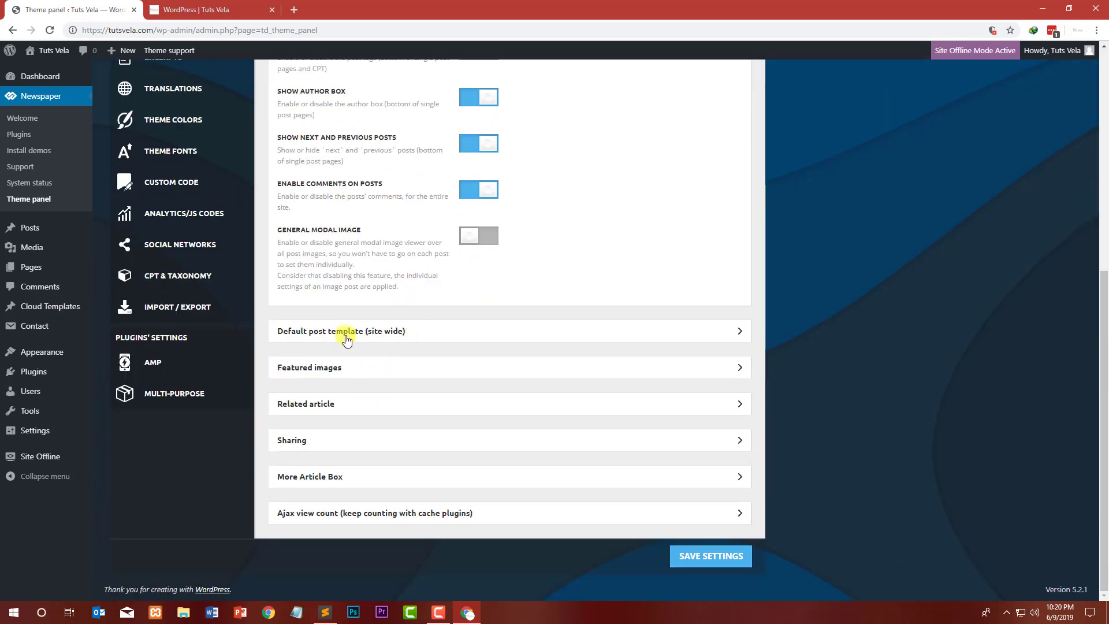
click(347, 331)
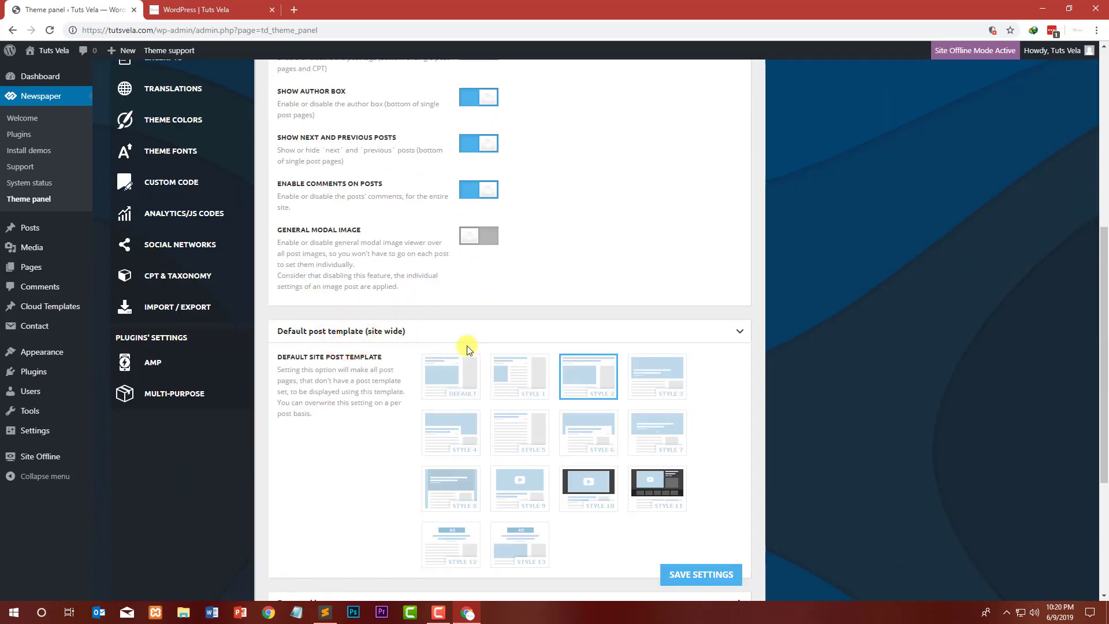
scroll(520, 324, down, 2)
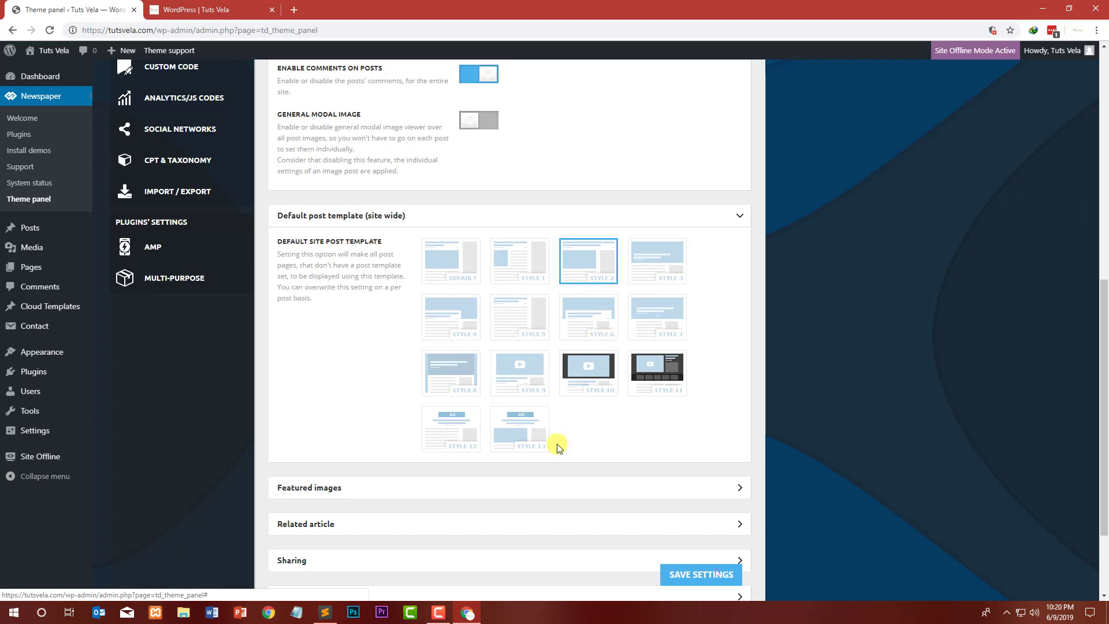
Step: Expand the Featured images section of the post settings and review its options
scroll(529, 335, down, 2)
click(378, 368)
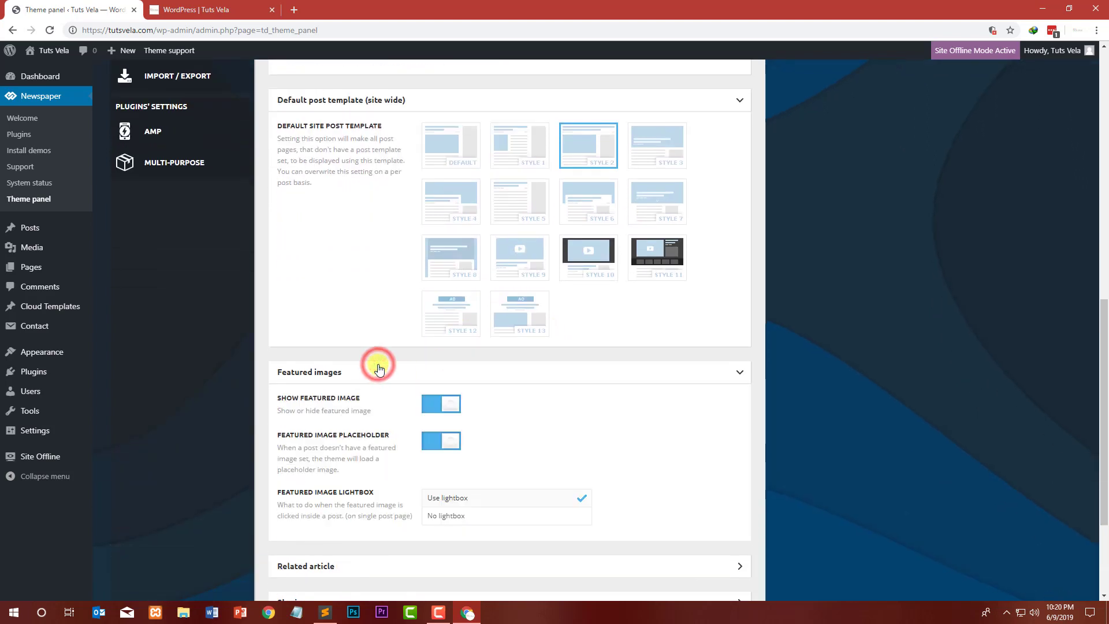
scroll(380, 368, down, 1)
drag(367, 341, 307, 341)
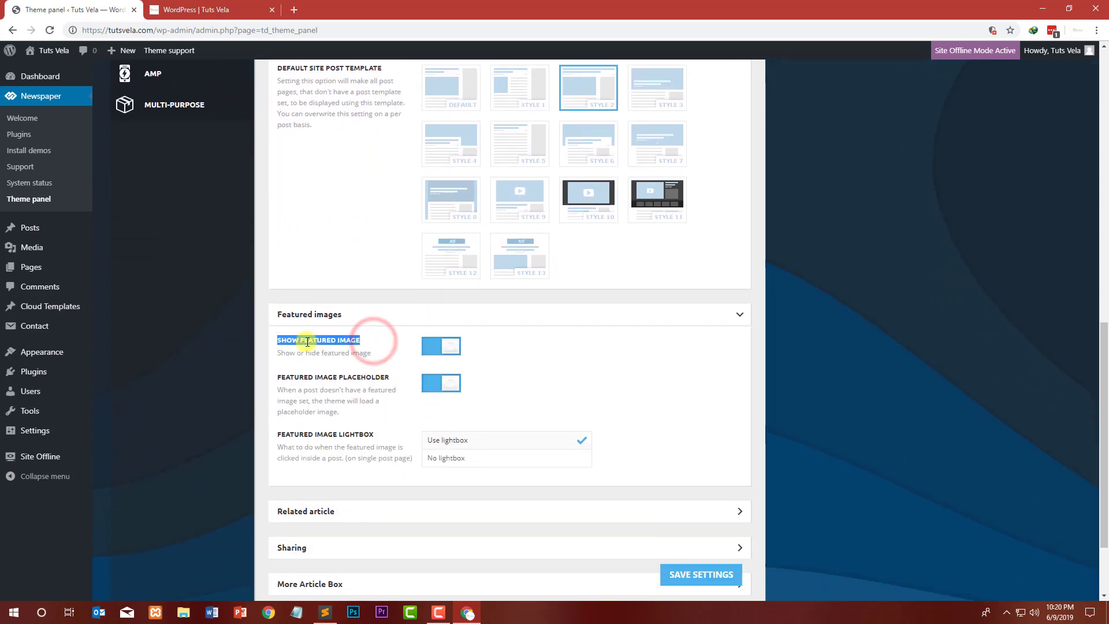
drag(372, 378, 283, 378)
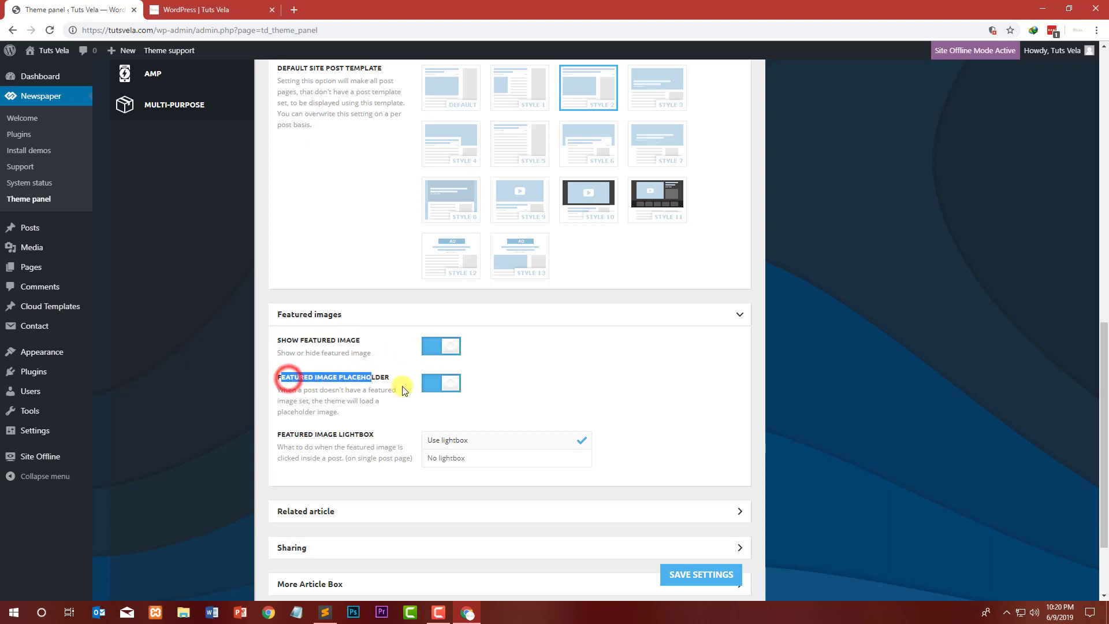
click(758, 399)
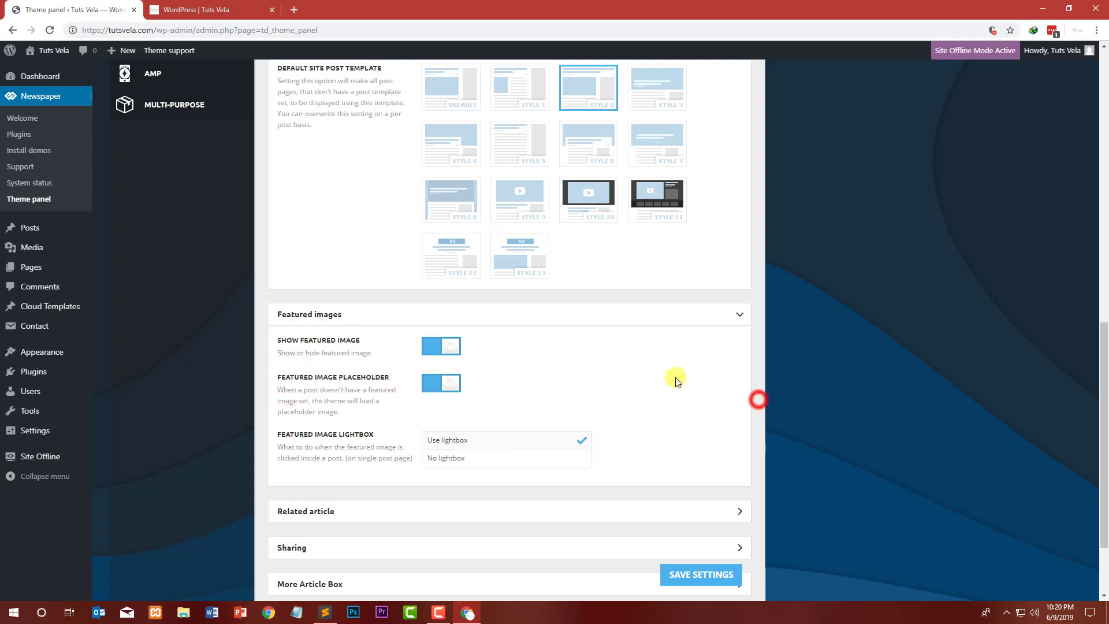
scroll(449, 362, down, 2)
Step: Expand the Related article and Sharing sections to review their display, type, count and sharing options
click(345, 399)
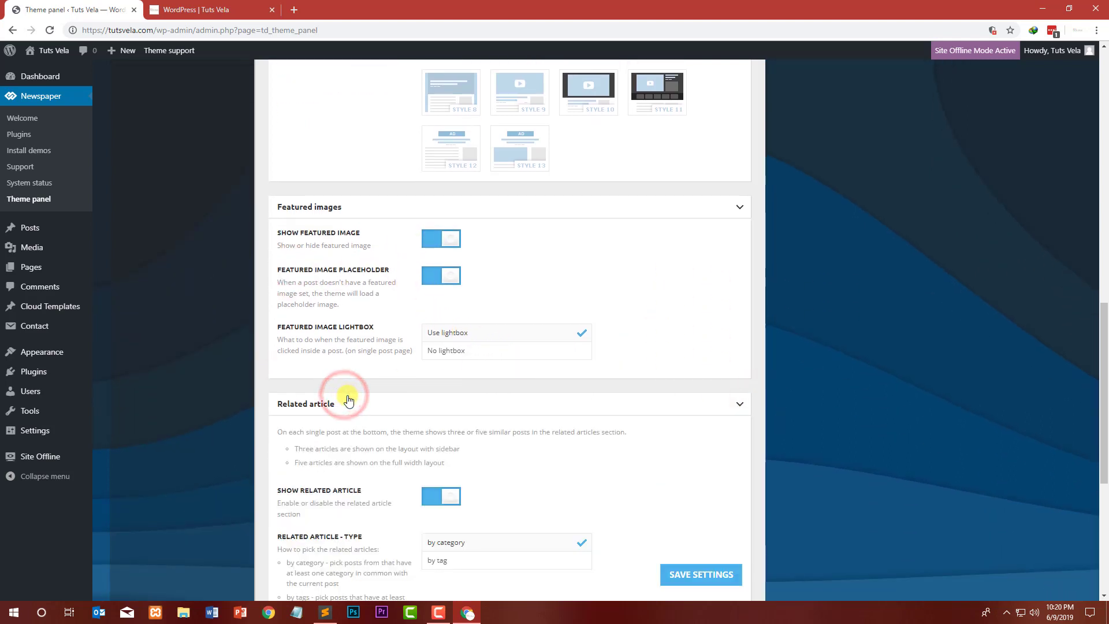
scroll(370, 395, down, 3)
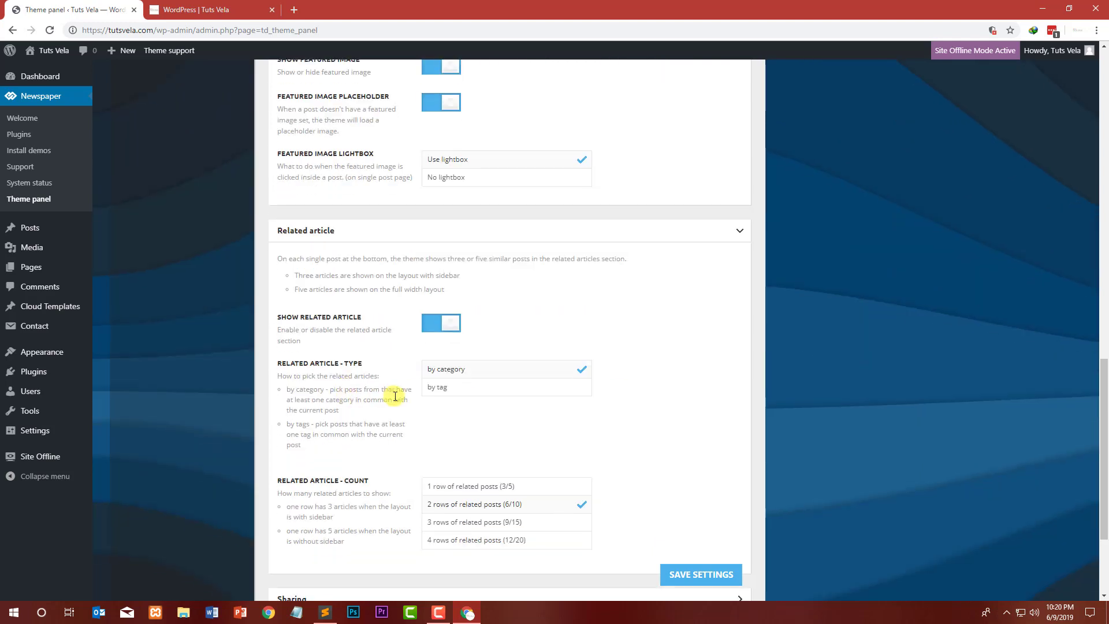
click(364, 325)
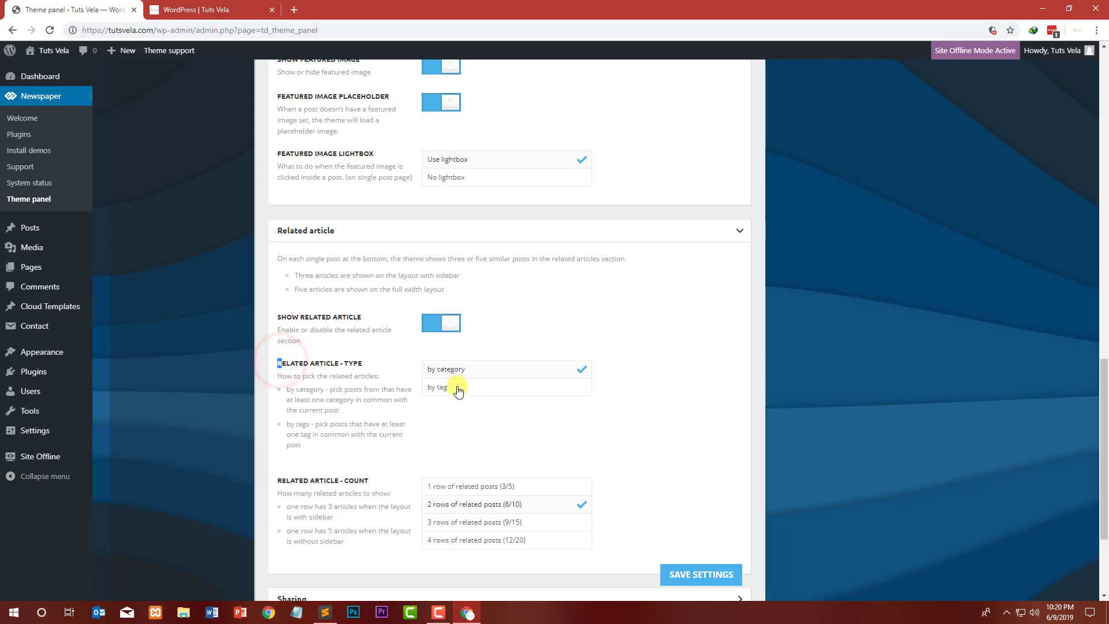
scroll(329, 378, down, 3)
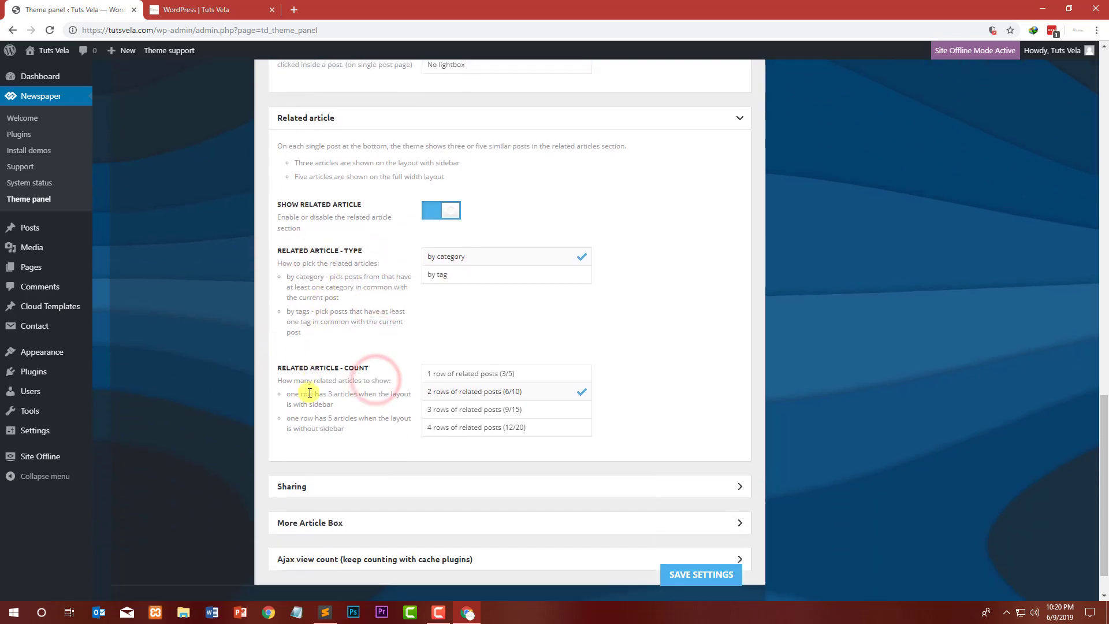
click(332, 434)
scroll(363, 412, down, 4)
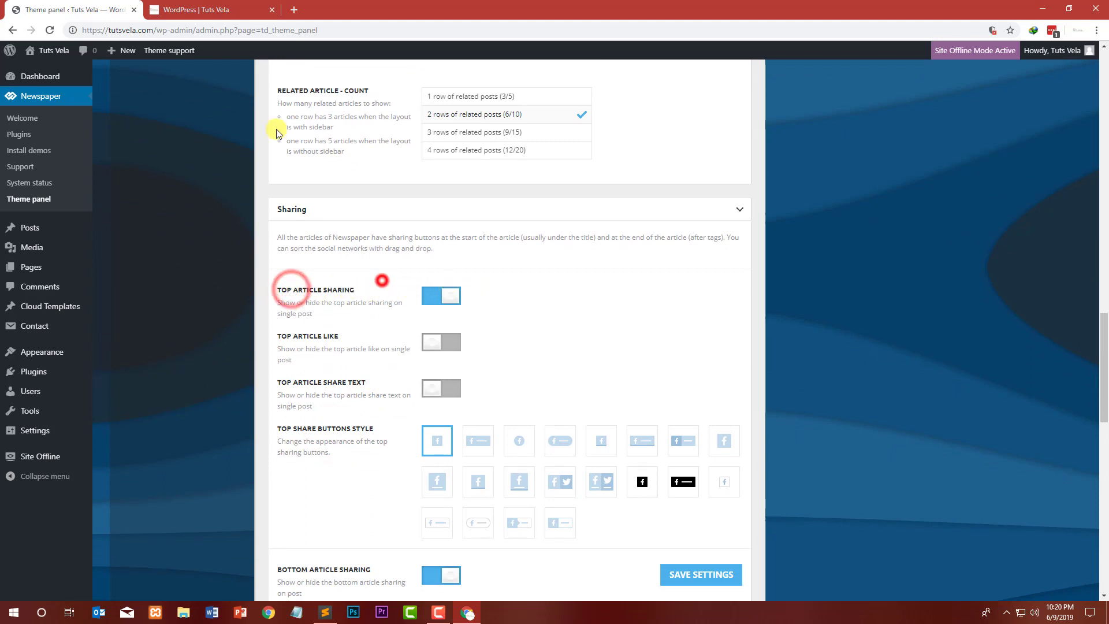
Step: Reload the open post in the other tab and examine its top and bottom sharing buttons
click(186, 9)
click(751, 323)
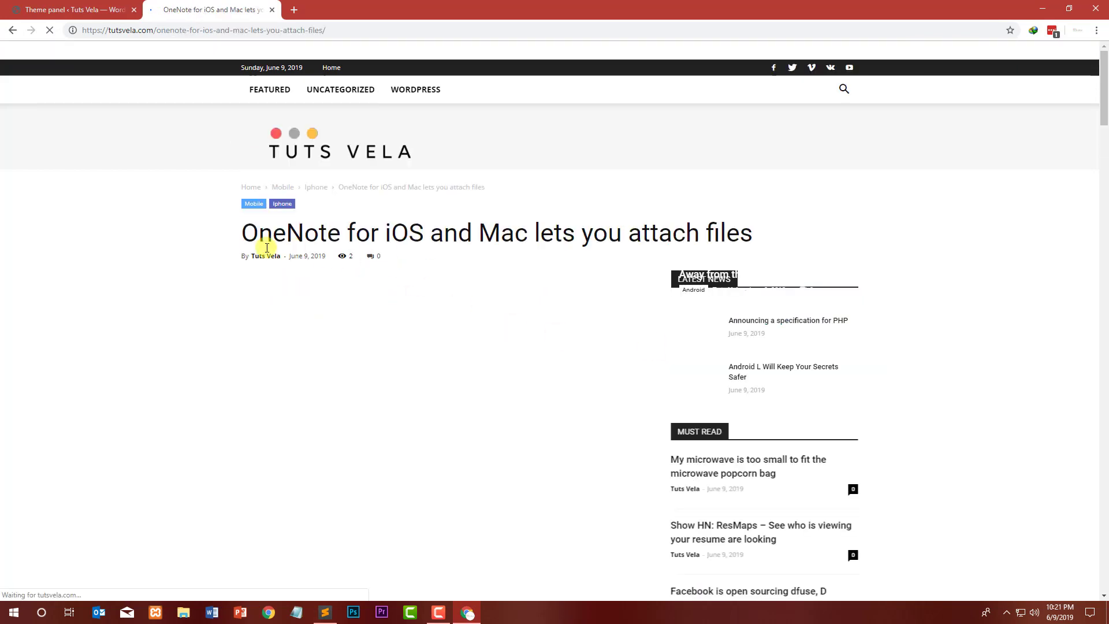
scroll(228, 271, down, 2)
scroll(228, 272, down, 20)
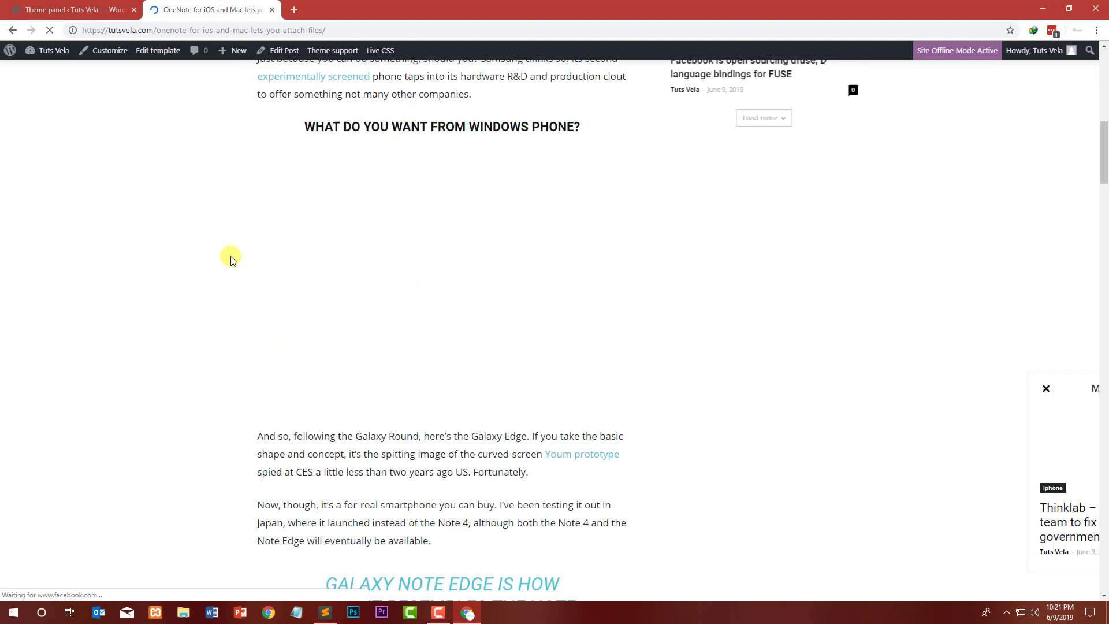
scroll(277, 256, down, 20)
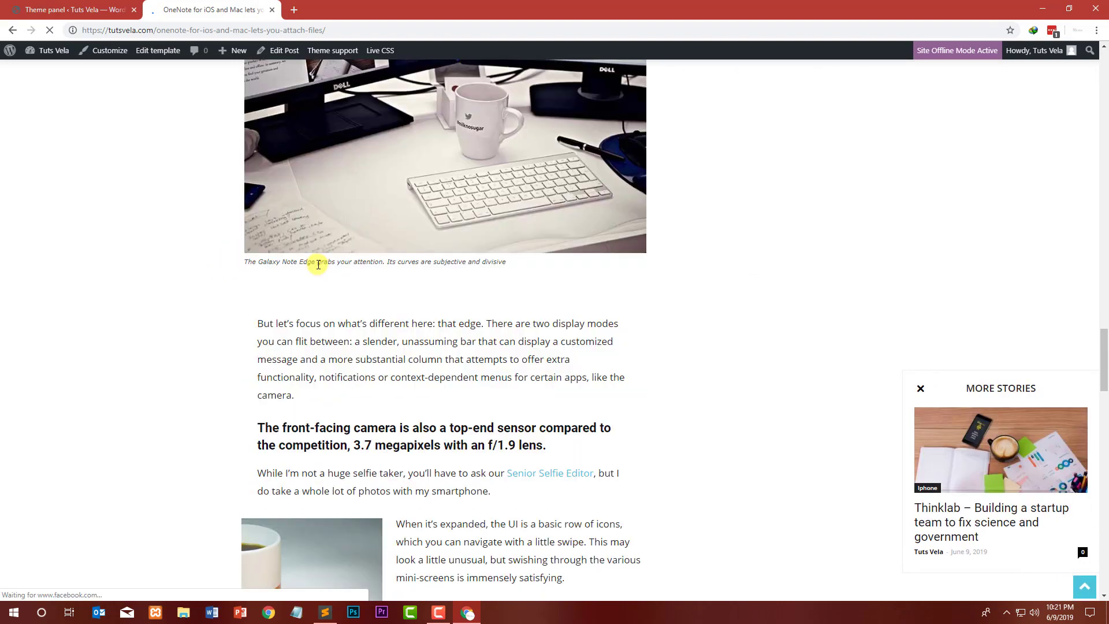
scroll(260, 272, up, 10)
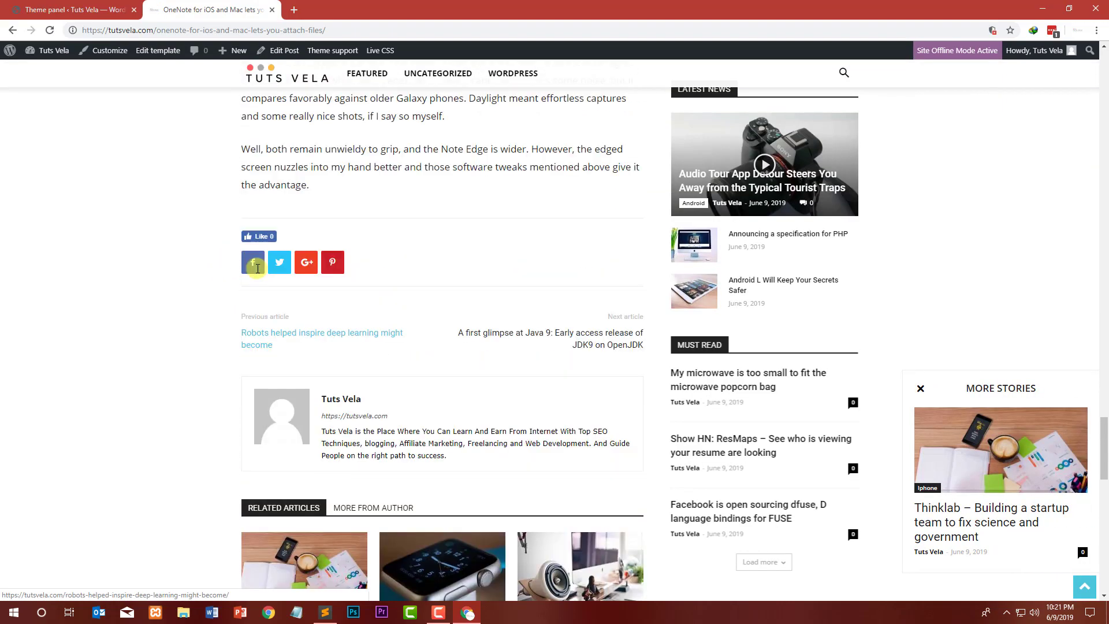
scroll(235, 400, down, 1)
scroll(292, 376, up, 20)
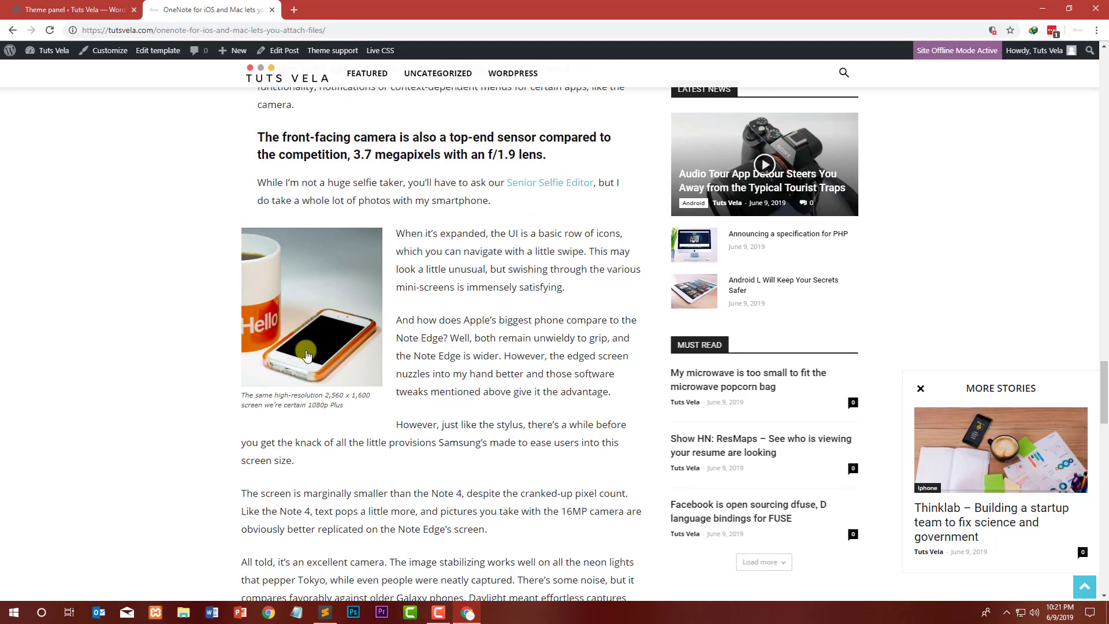
scroll(364, 312, up, 20)
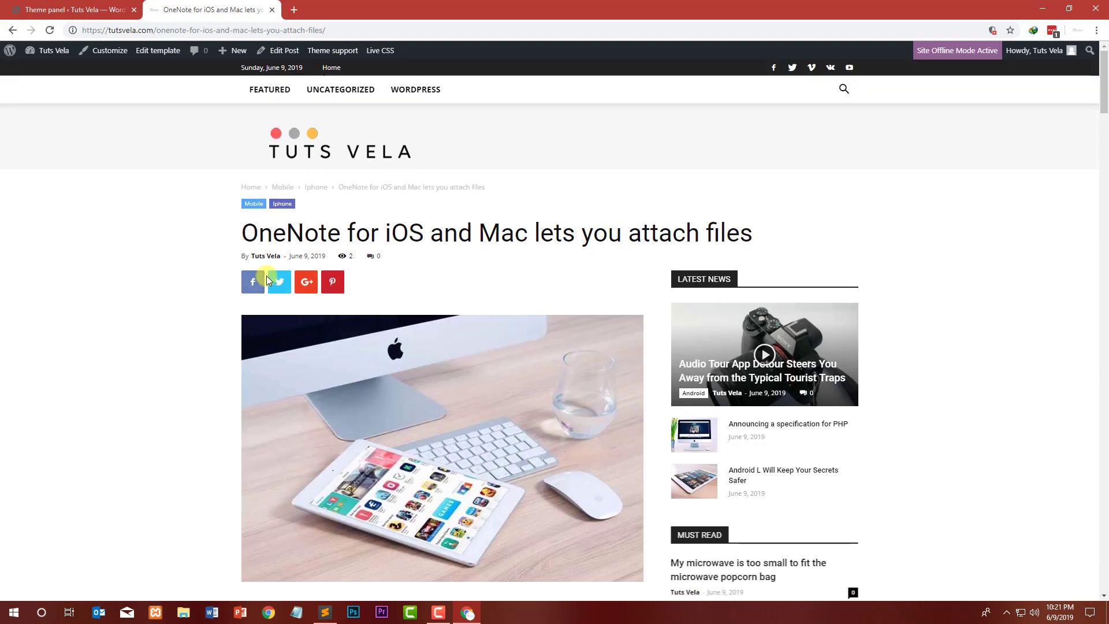
Step: Turn off Top Article Sharing and turn on Bottom Article Share Text in the sharing settings
click(116, 7)
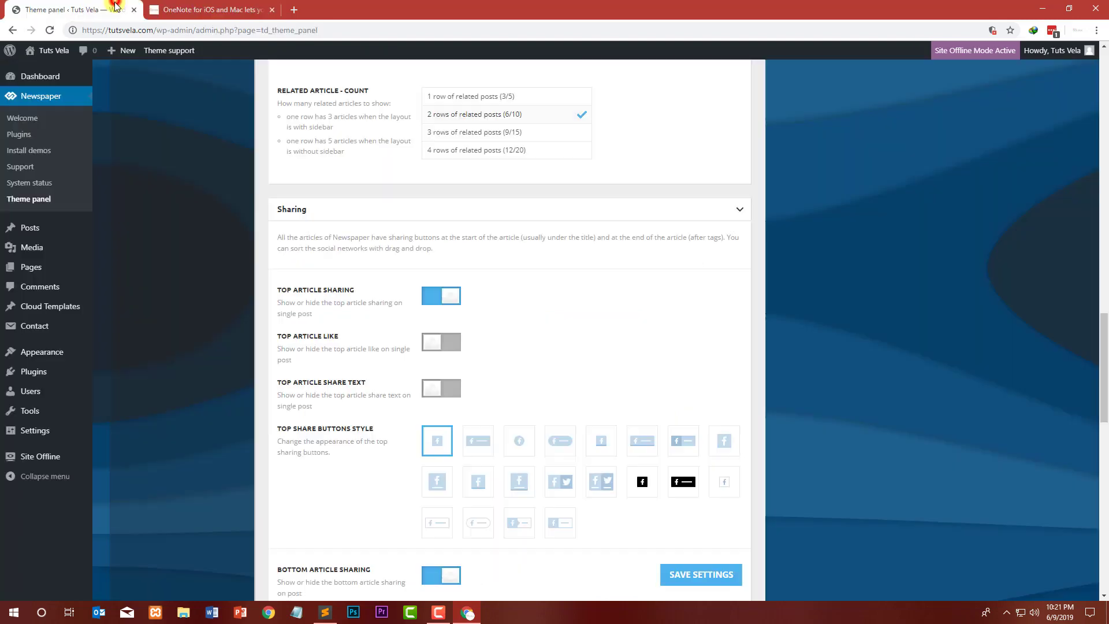
click(434, 299)
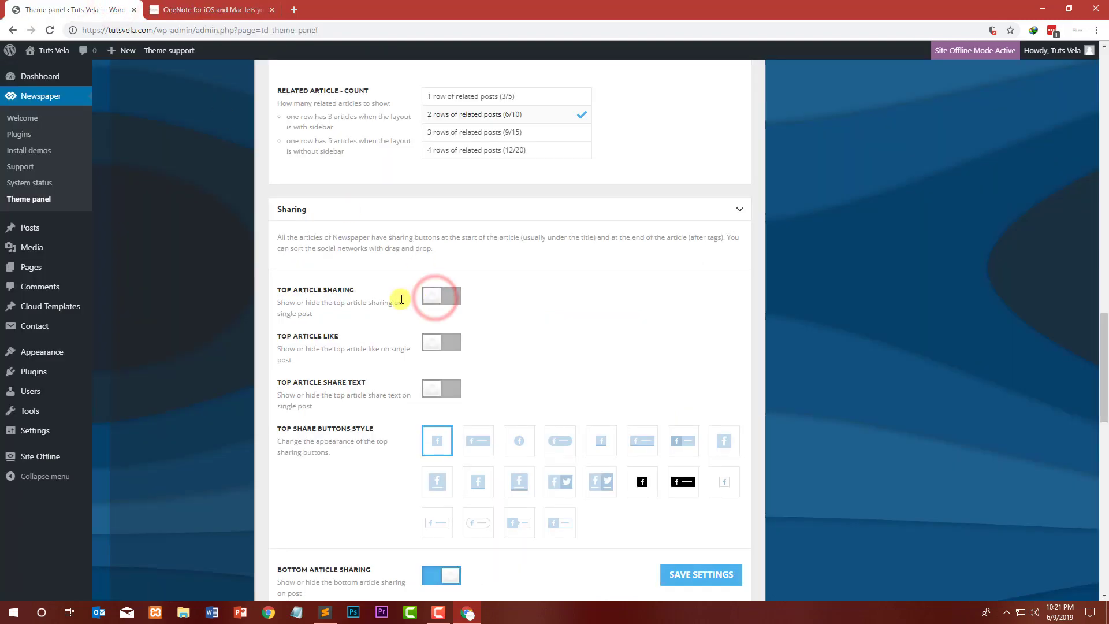
scroll(399, 302, down, 5)
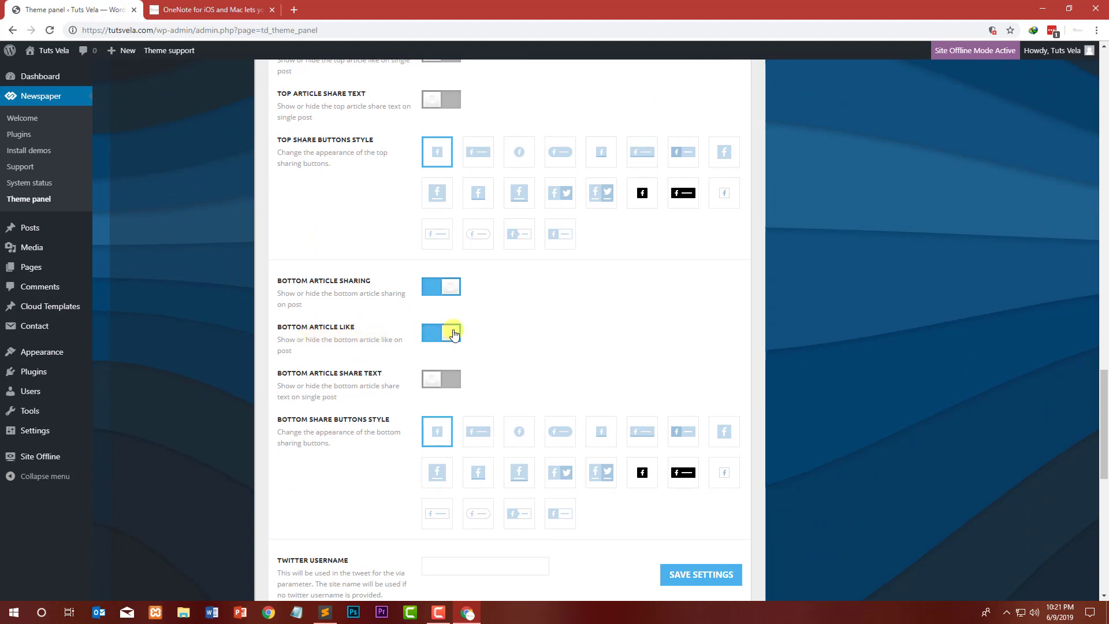
click(459, 378)
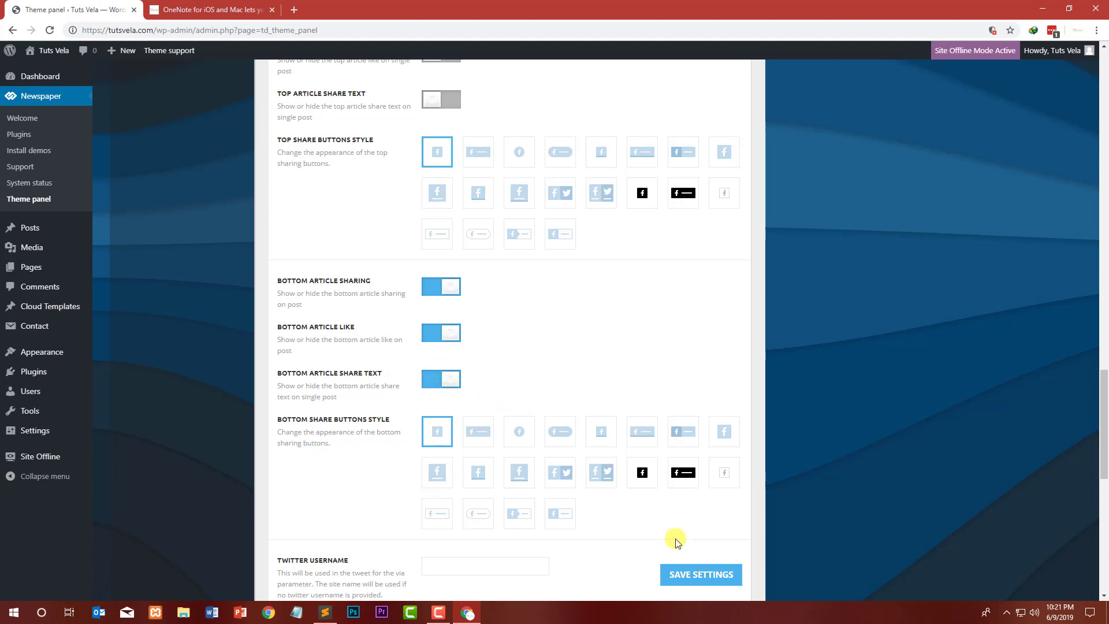
Step: Choose the fourth bottom share buttons style and save the theme settings
scroll(552, 427, down, 3)
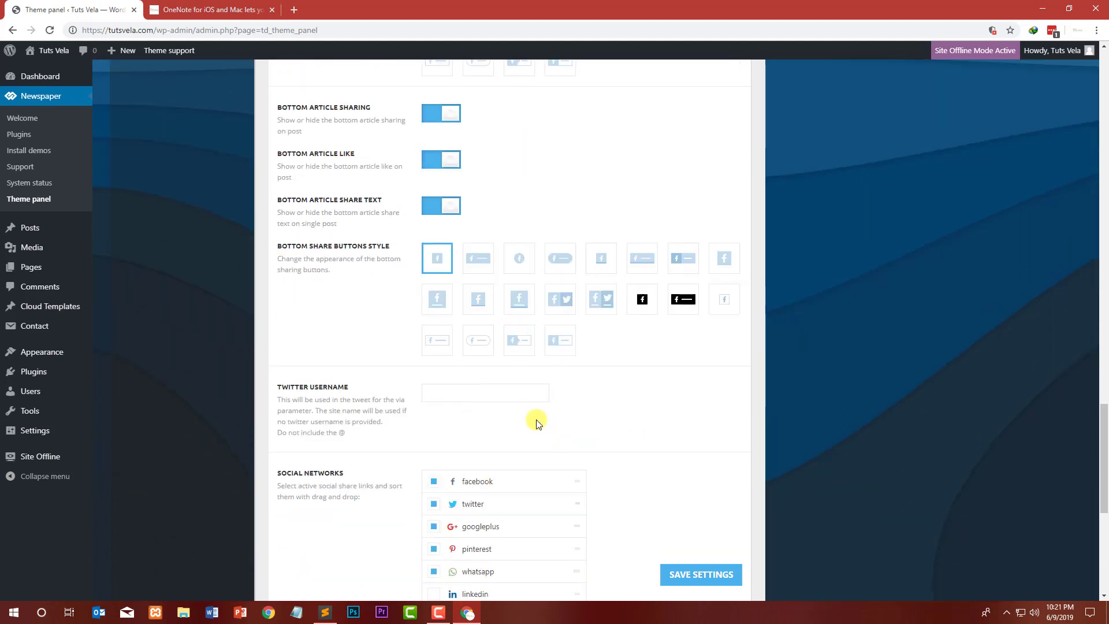
drag(274, 245, 408, 247)
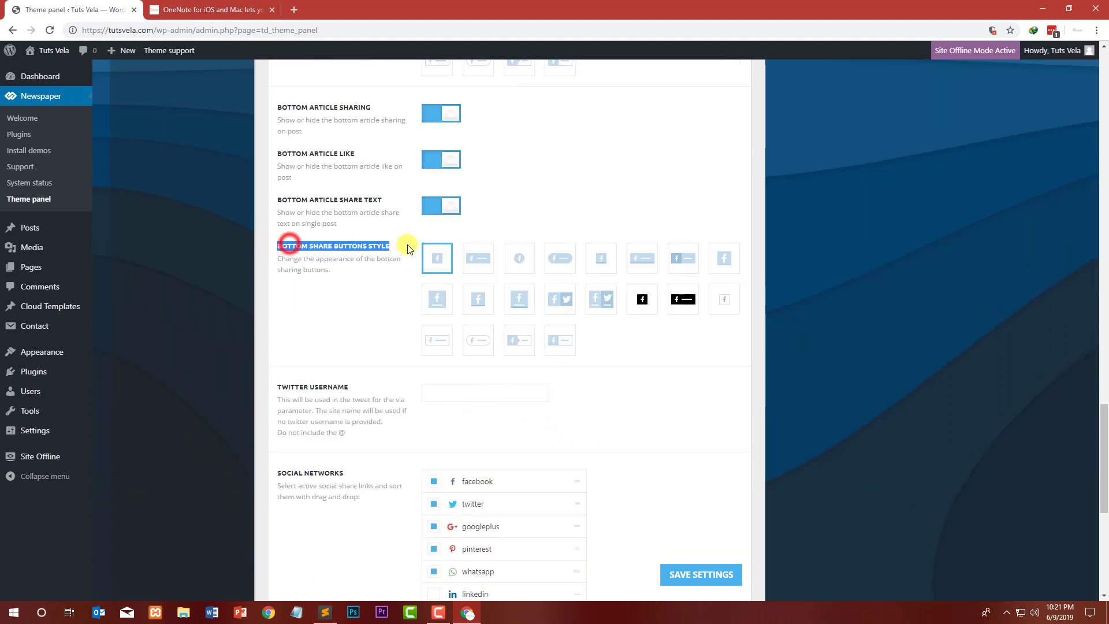
click(405, 253)
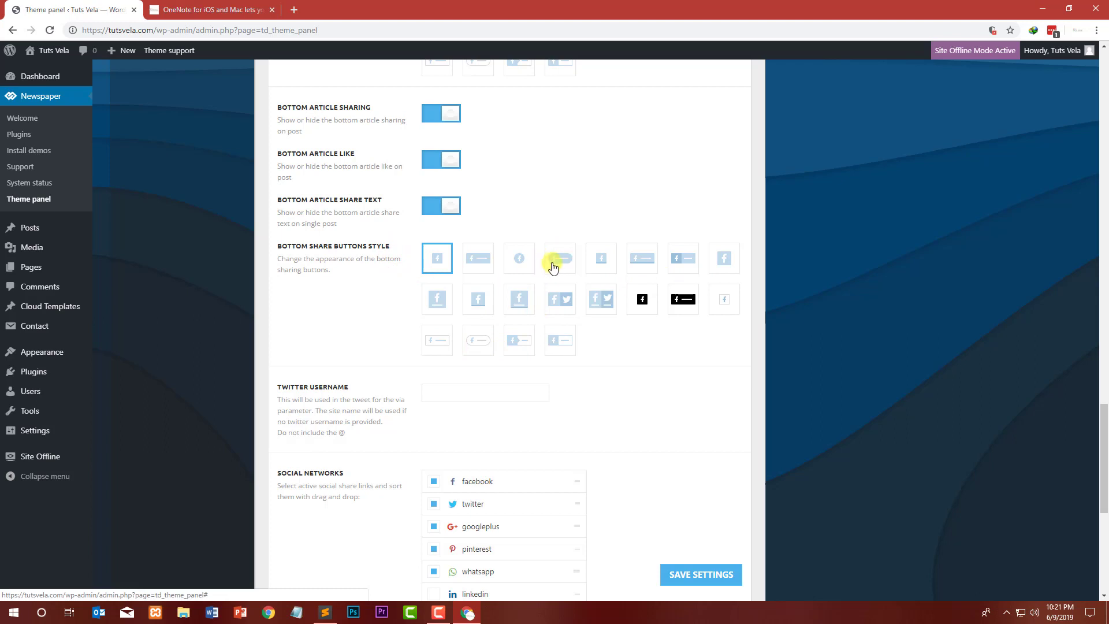
click(519, 257)
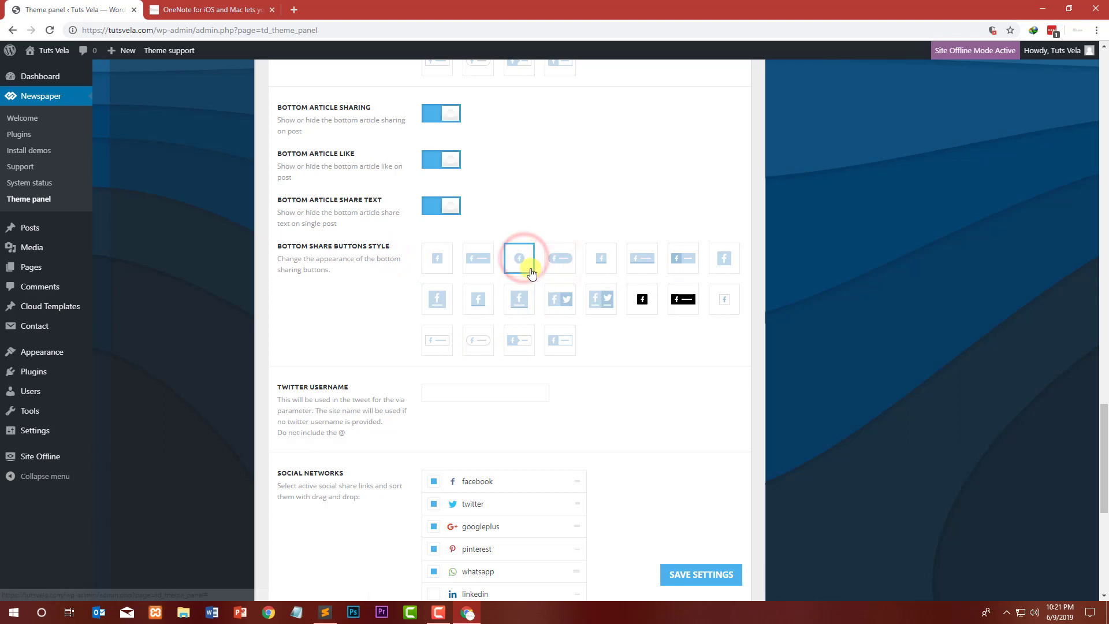
click(555, 261)
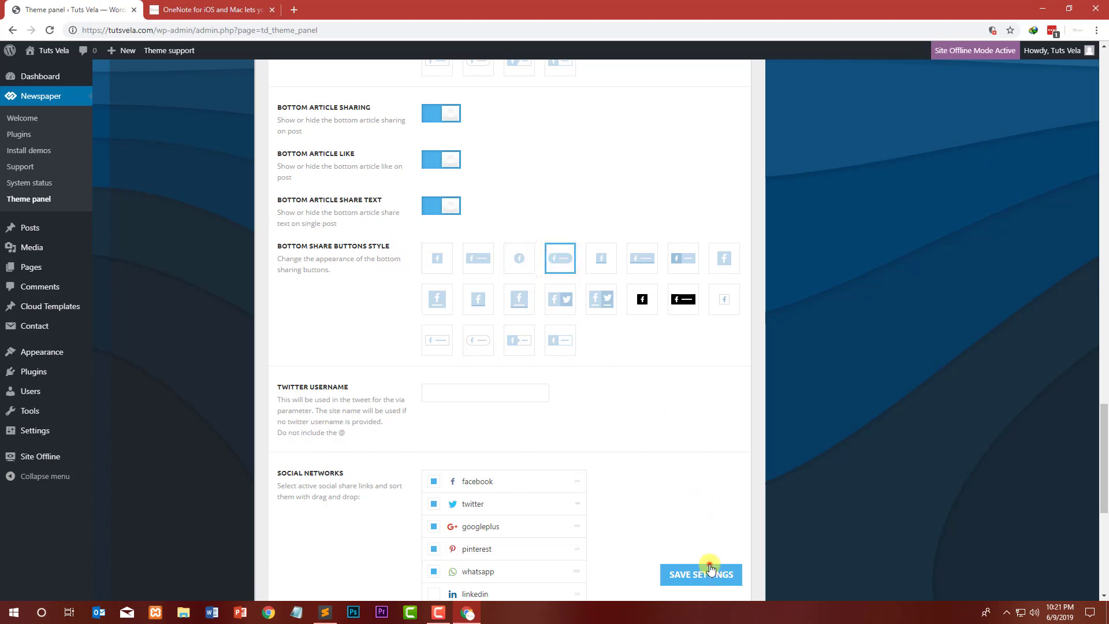
click(710, 569)
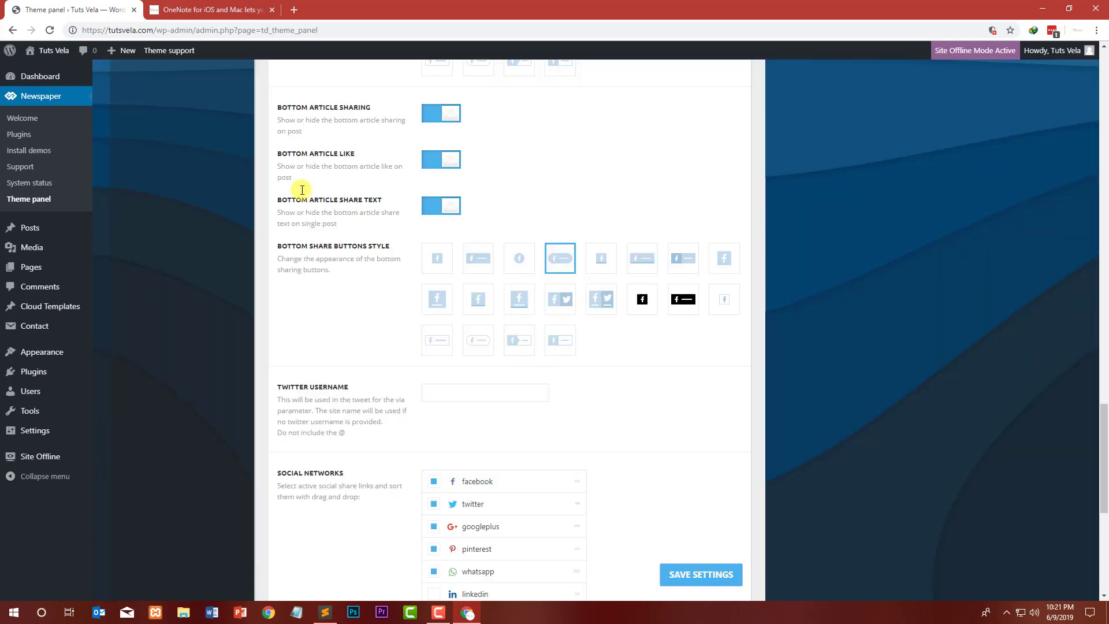
Step: Reload the post and examine the restyled bottom sharing buttons
click(211, 10)
click(50, 31)
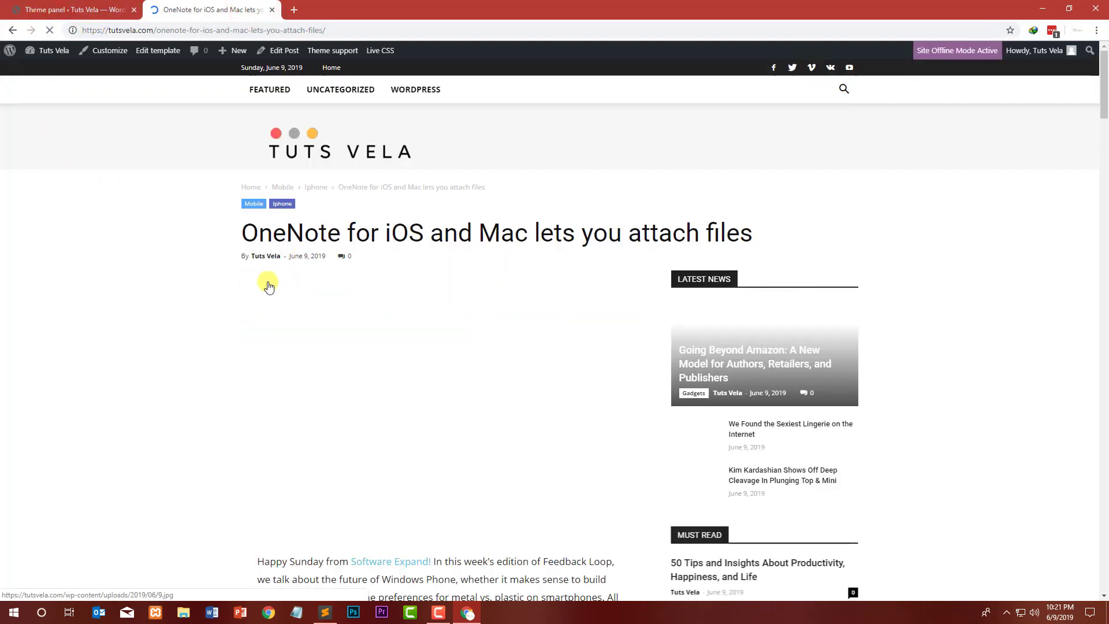
scroll(275, 258, down, 10)
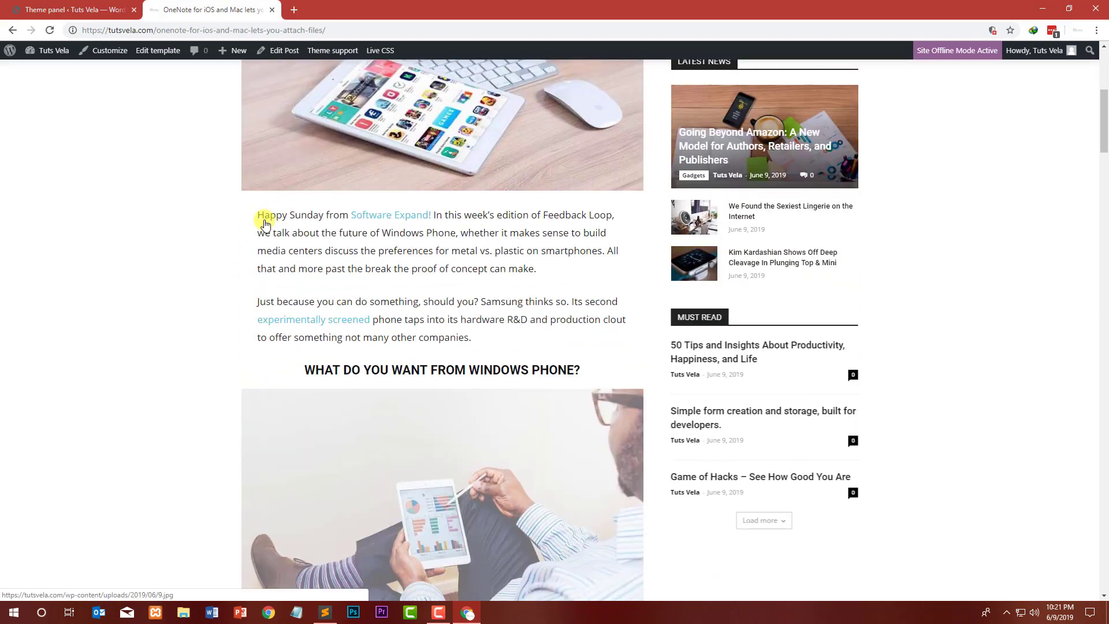
scroll(268, 202, down, 15)
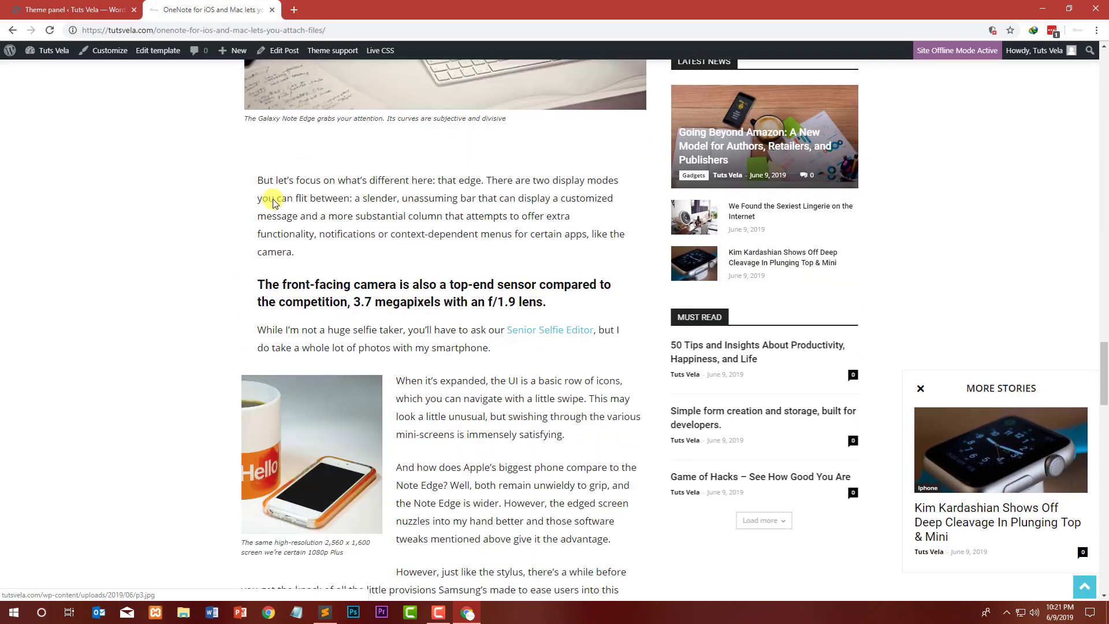
scroll(272, 214, up, 1)
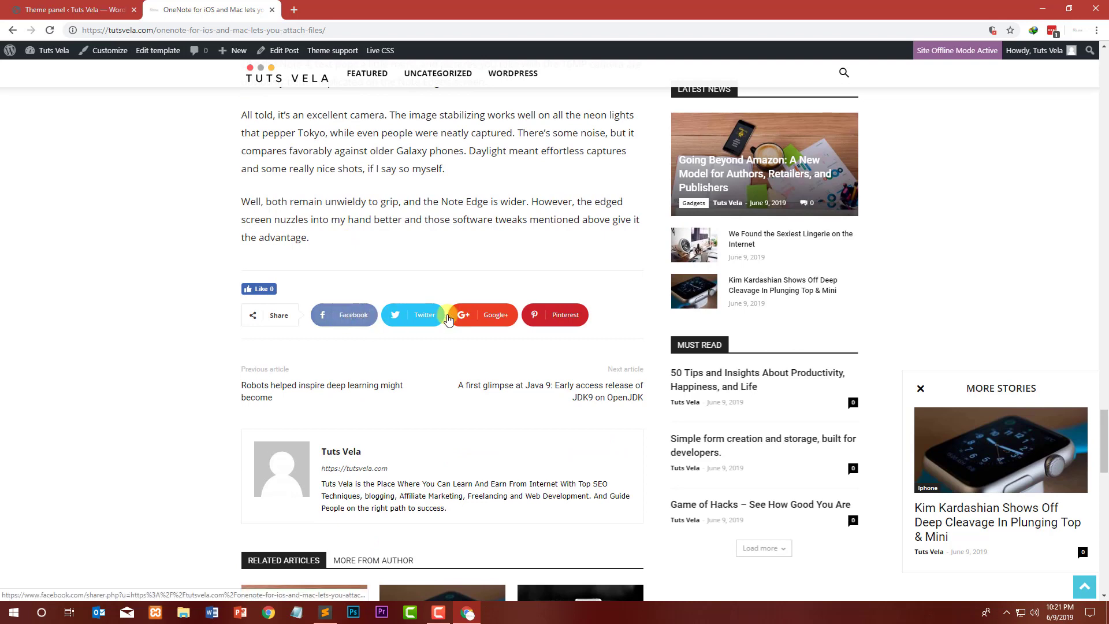
Step: Enter the site's Twitter username in the sharing settings
click(109, 9)
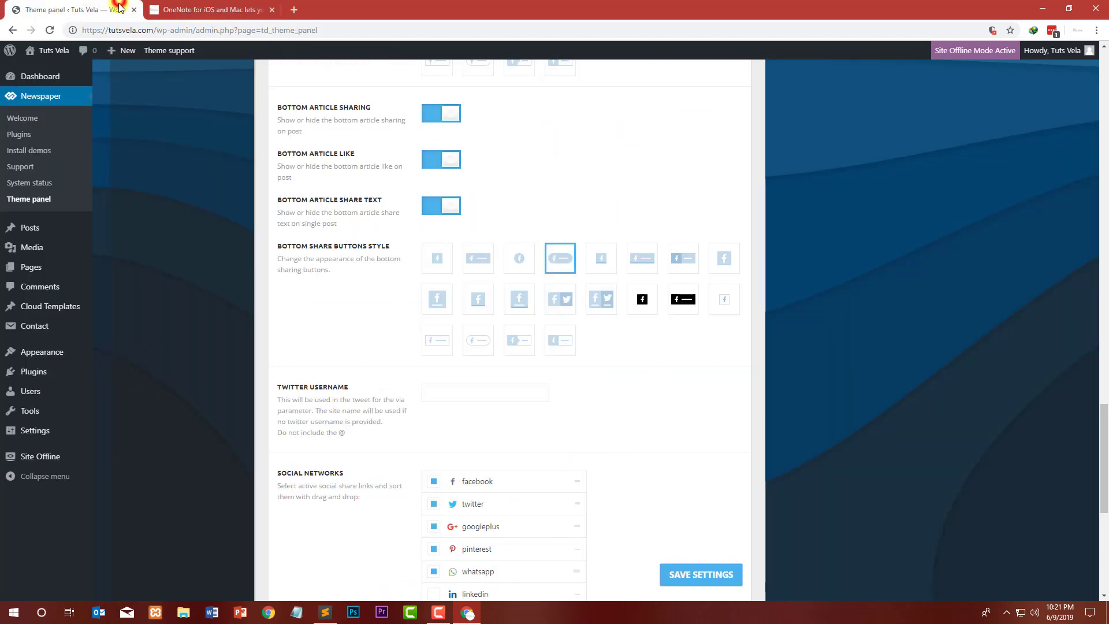
scroll(485, 329, down, 4)
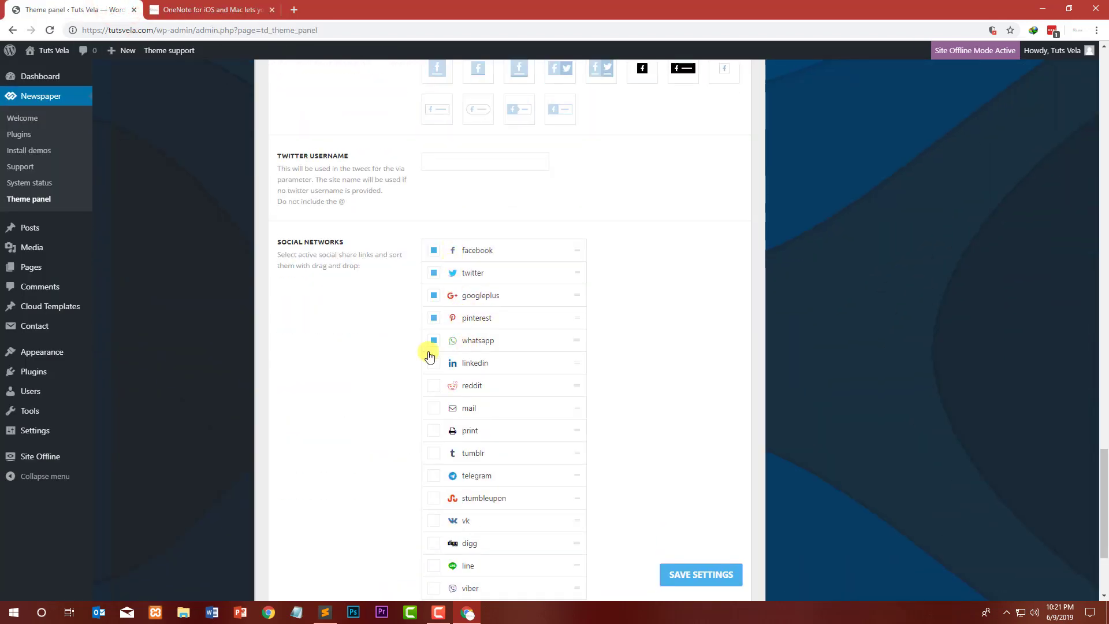
click(432, 250)
scroll(441, 324, down, 3)
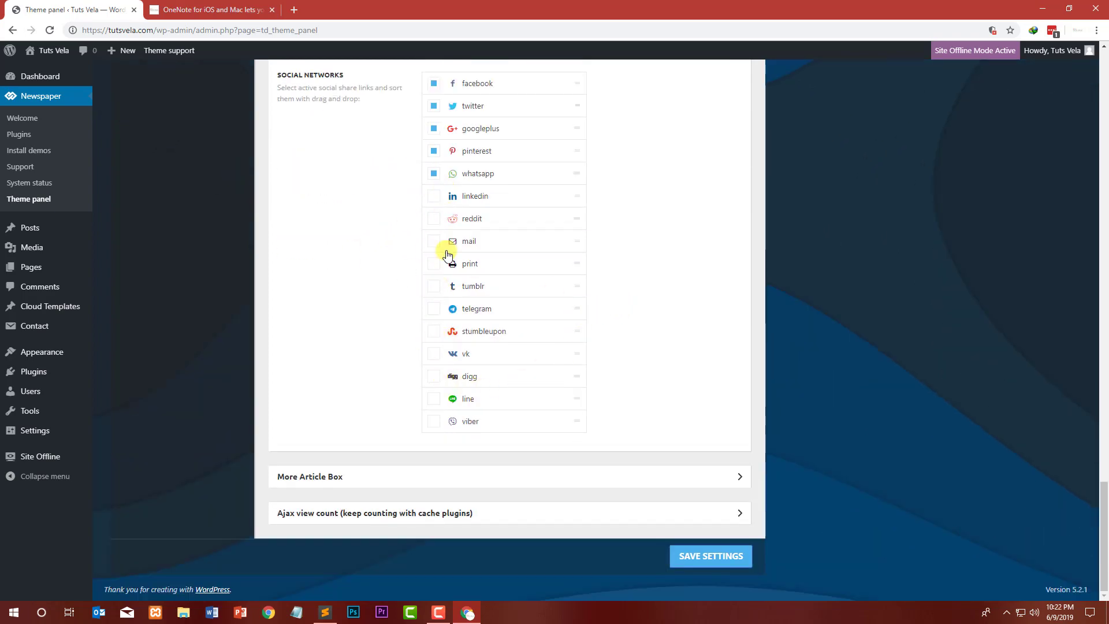
scroll(405, 327, up, 5)
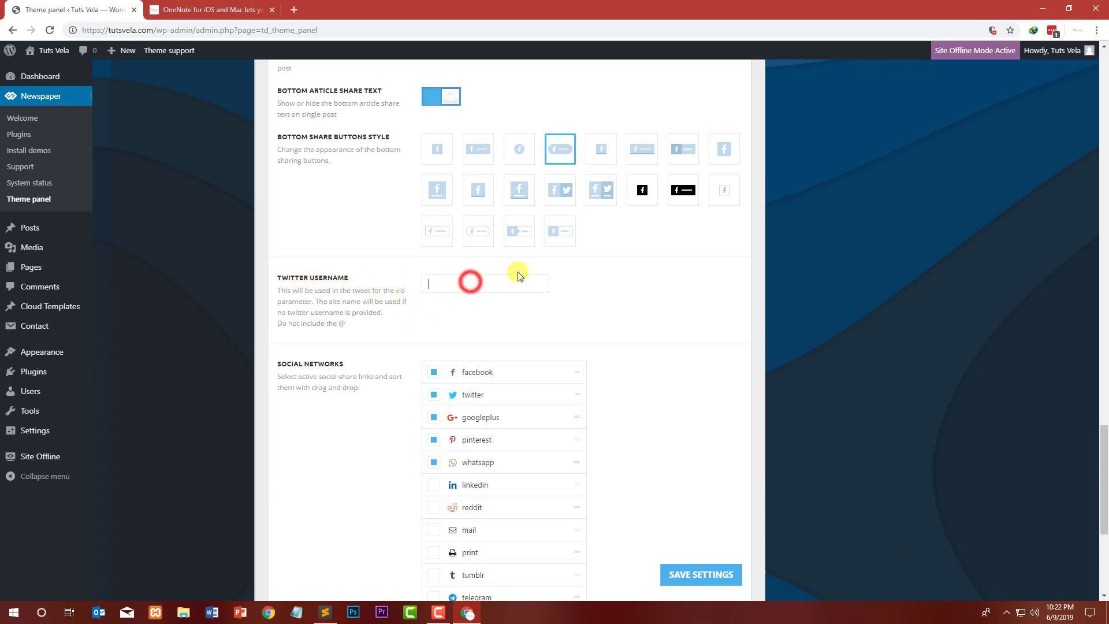
text(tutsvela)
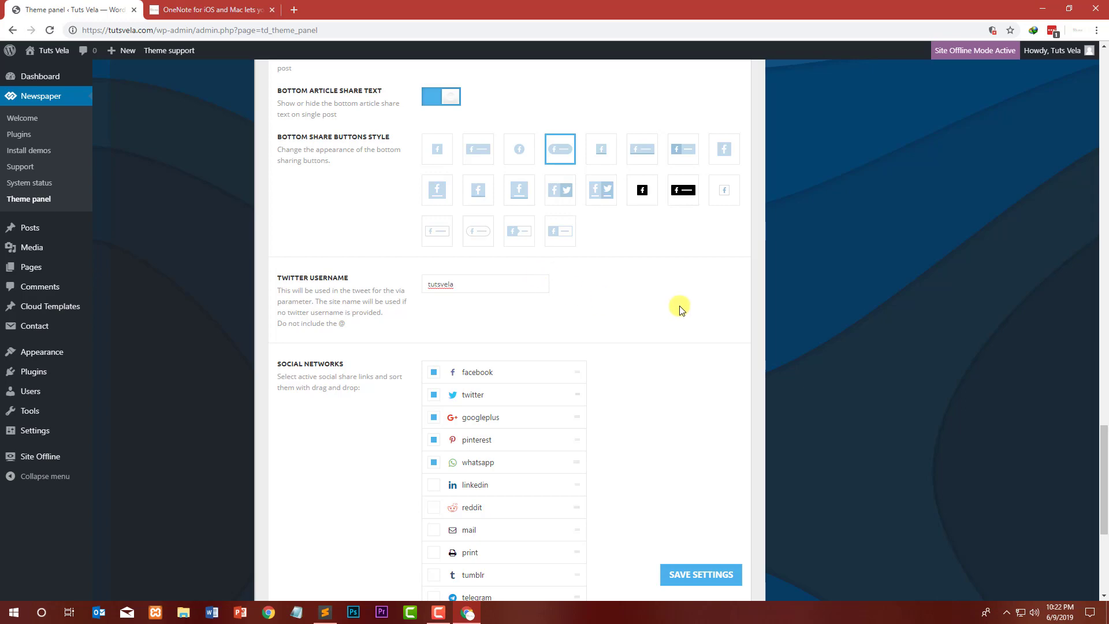
scroll(679, 309, down, 5)
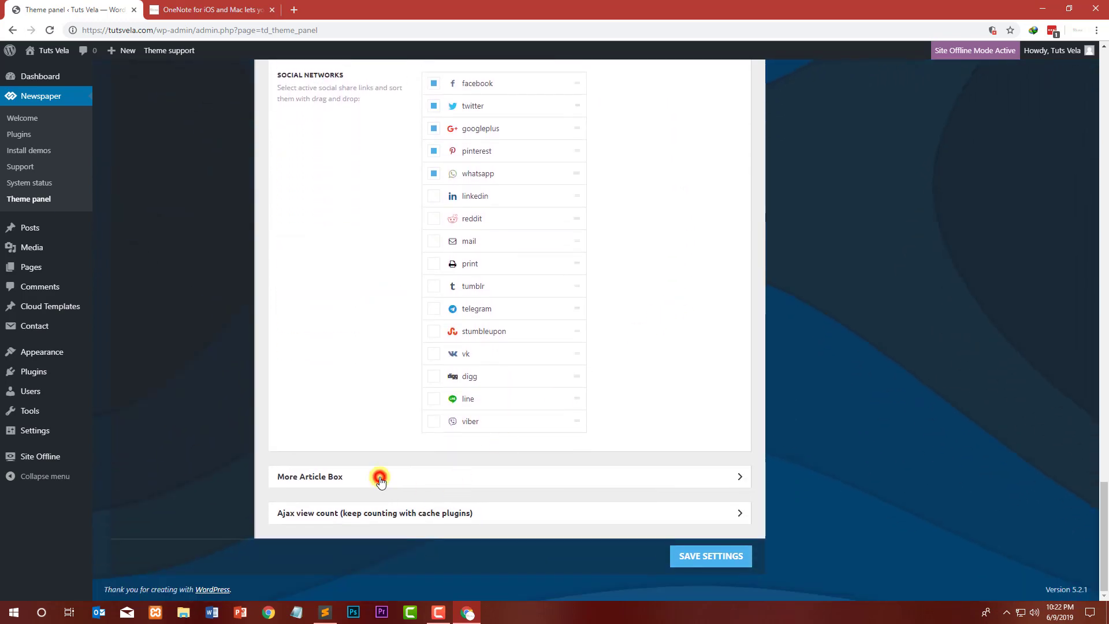
Step: Review the More Article Box and Ajax view count options, then save the theme settings
click(380, 478)
scroll(392, 462, down, 4)
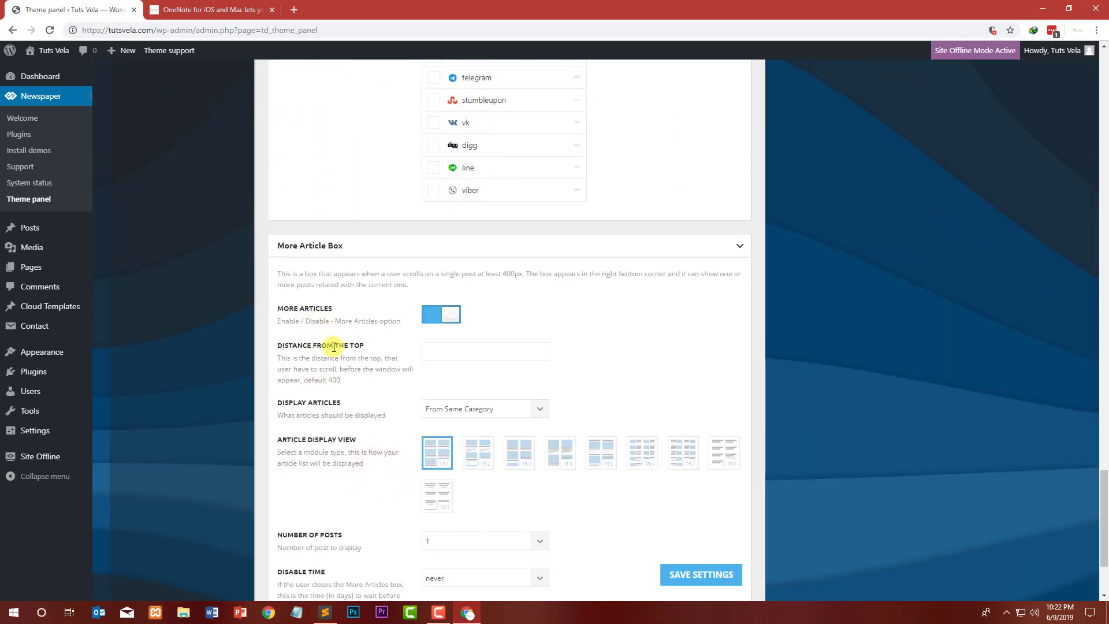
scroll(324, 419, down, 3)
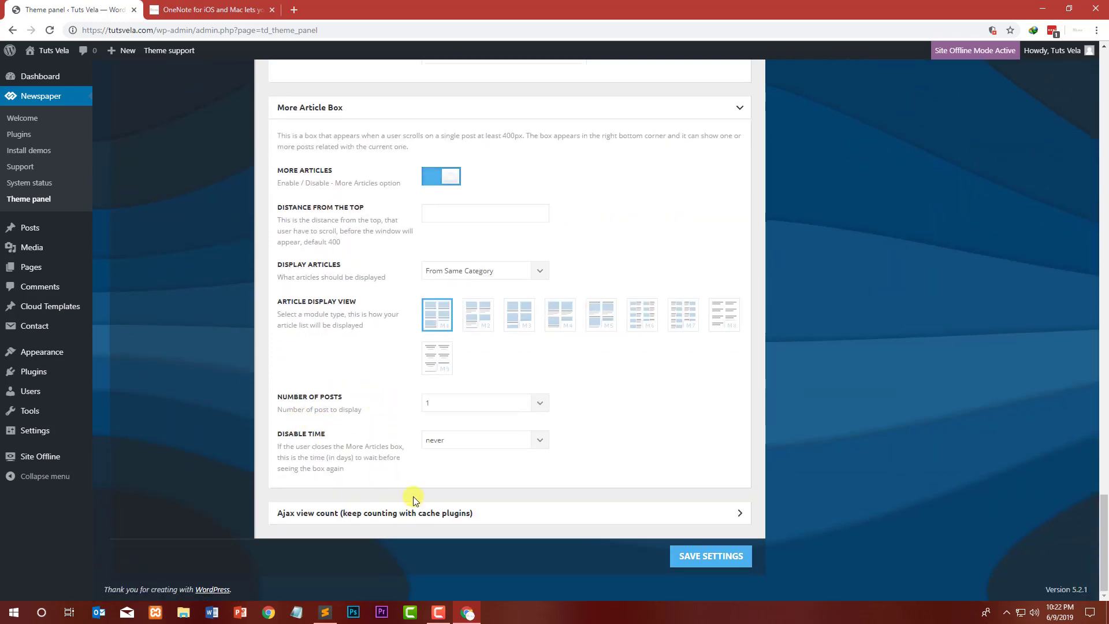
click(432, 514)
scroll(677, 578, down, 3)
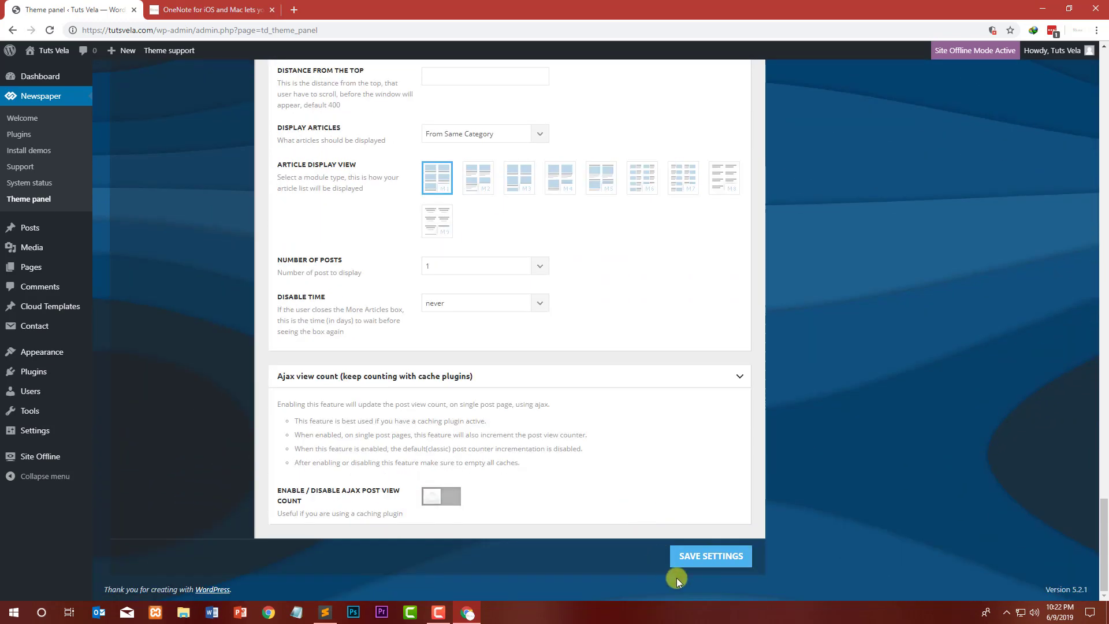
click(696, 556)
Step: Open the Block Settings section and examine the block header template options
scroll(280, 328, up, 15)
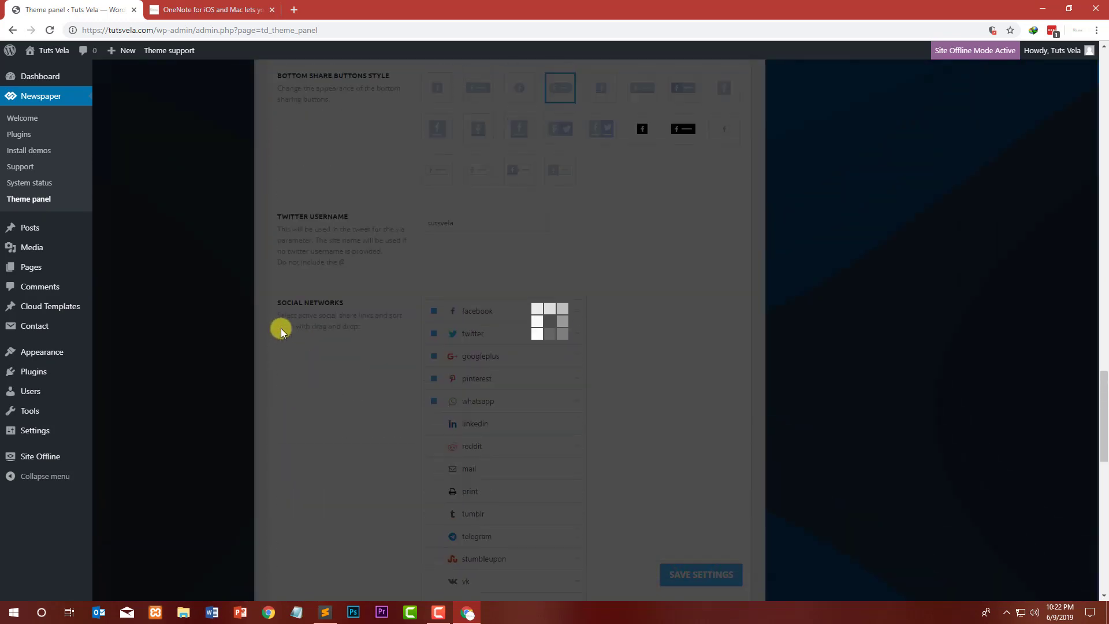
scroll(280, 322, up, 20)
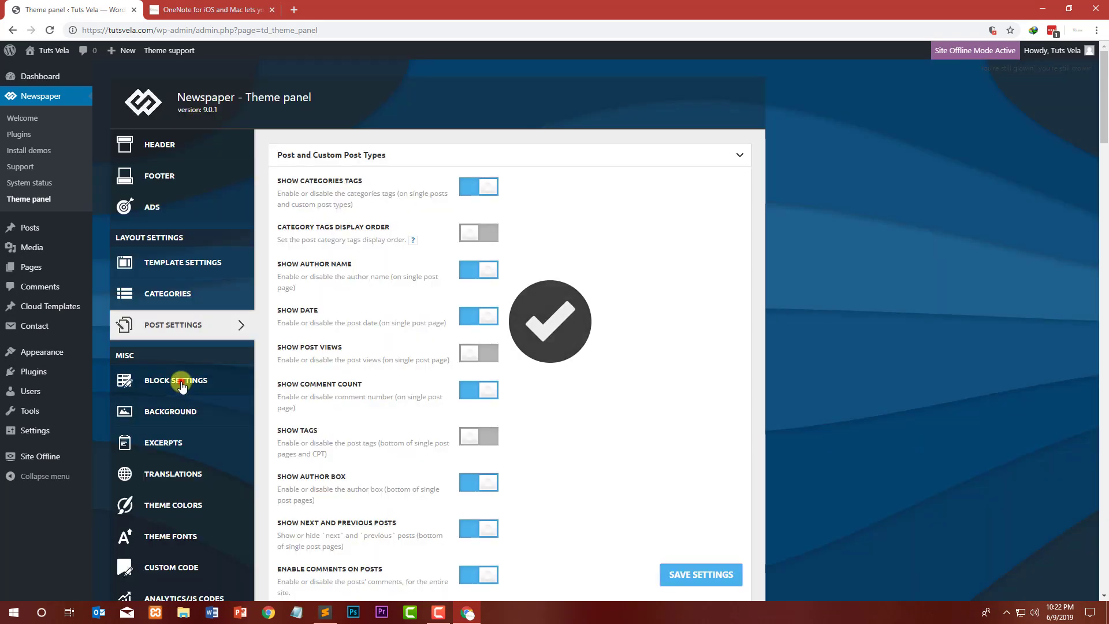
click(182, 384)
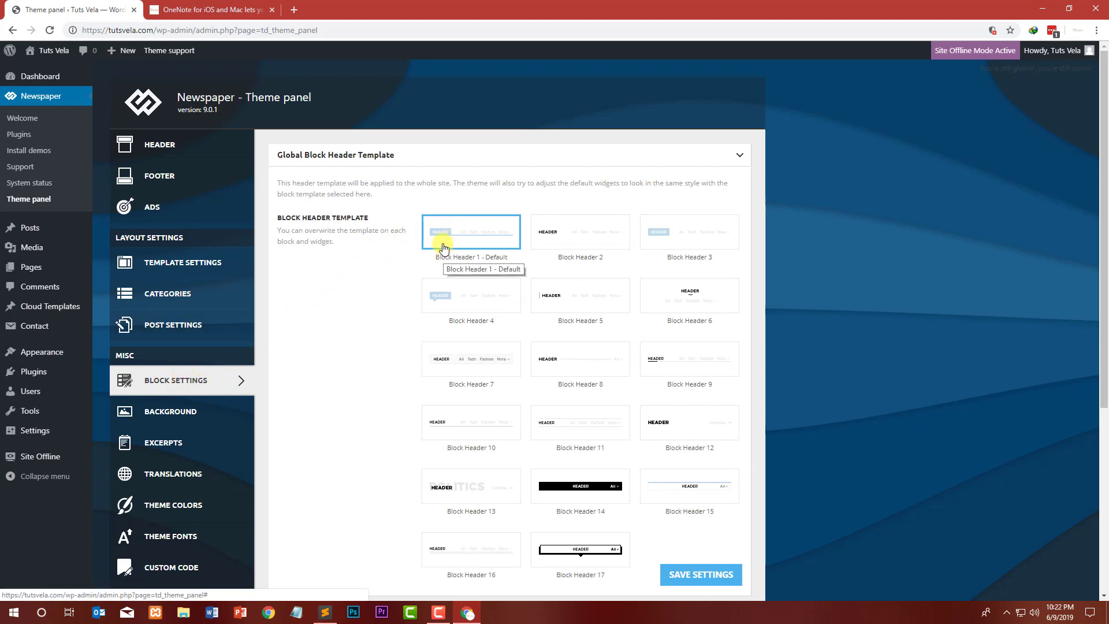
Step: Switch to the site tab and browse from the post to the homepage's block headers
click(210, 6)
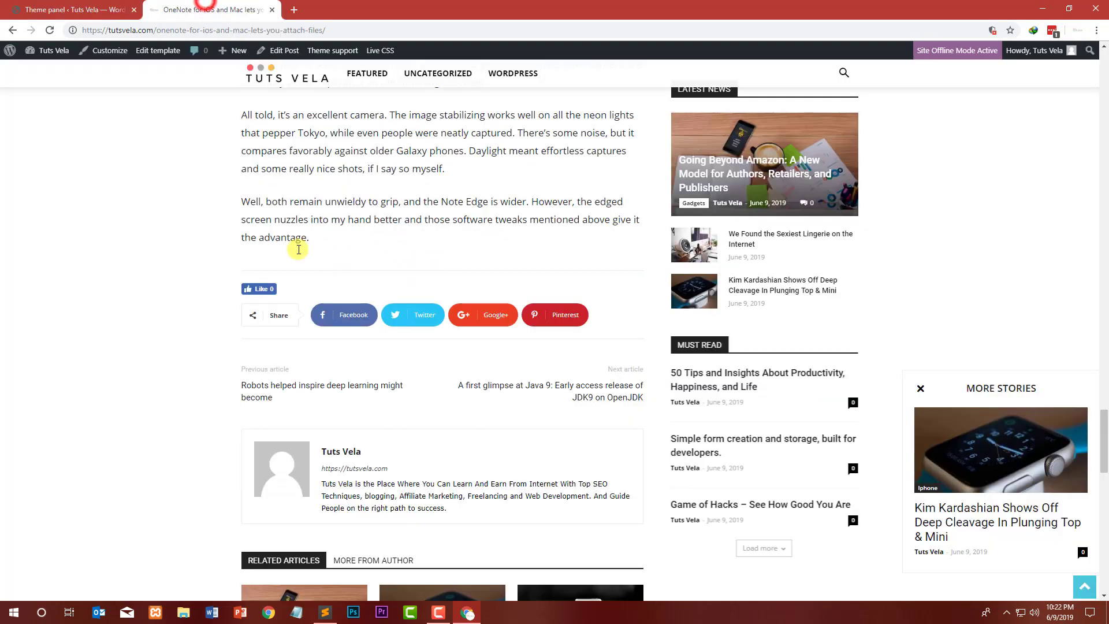
scroll(347, 243, up, 10)
scroll(395, 188, up, 5)
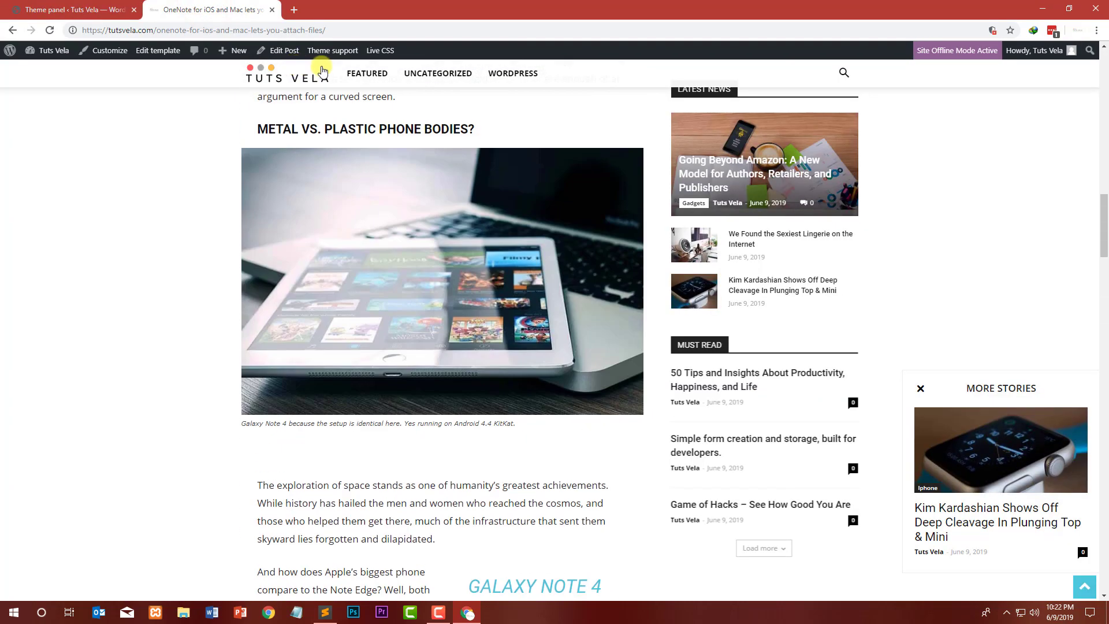
click(298, 73)
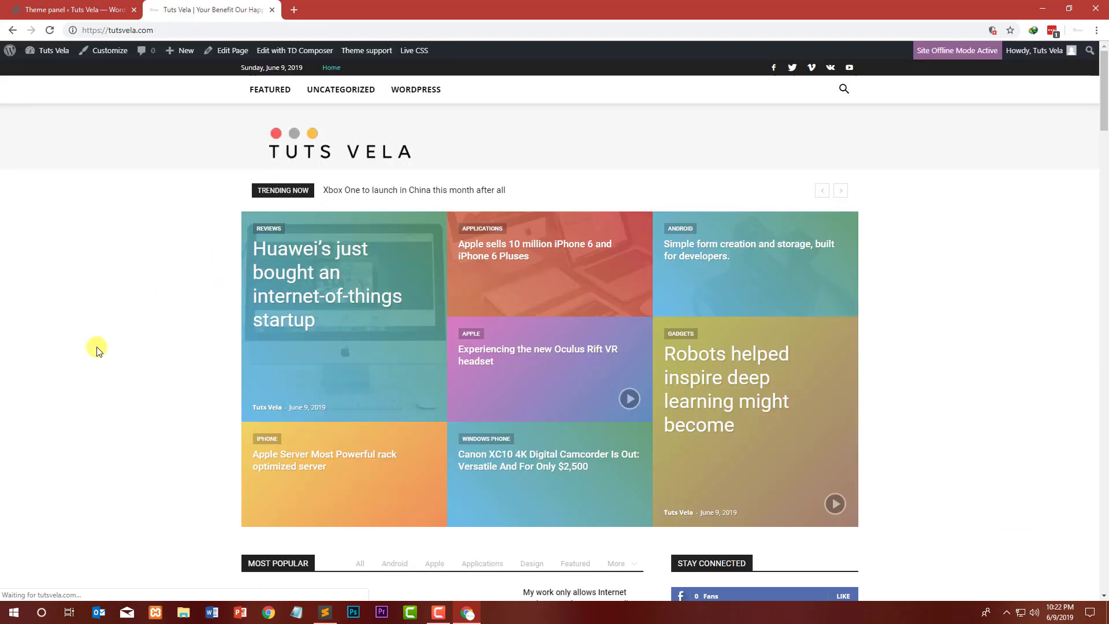
scroll(97, 351, down, 5)
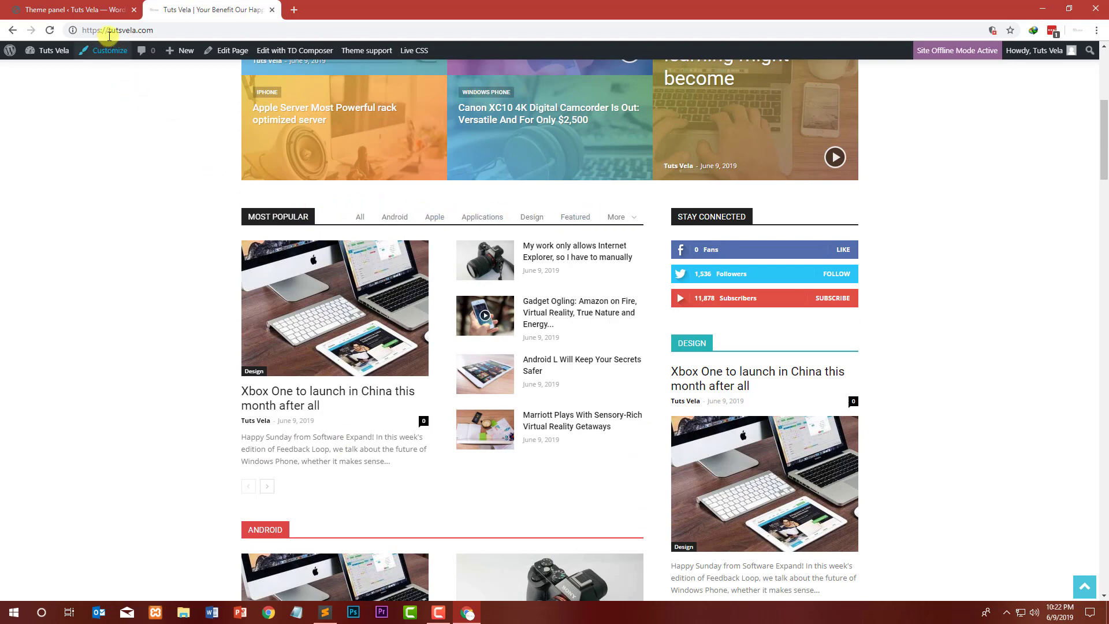
click(101, 8)
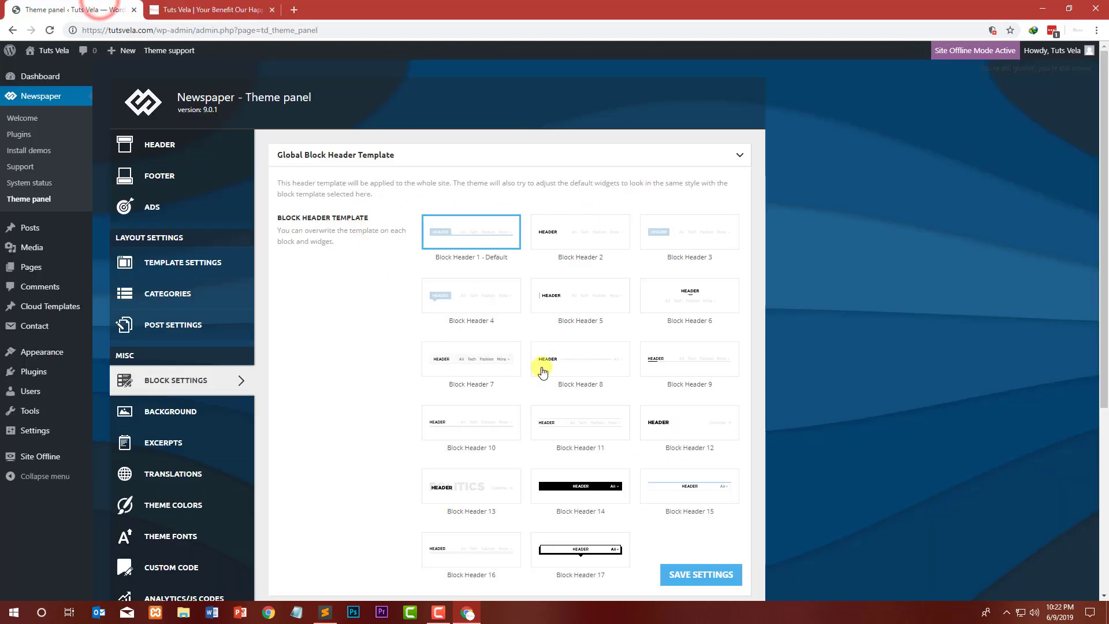
Step: Browse the Background and Block Settings sections of the theme panel
click(187, 411)
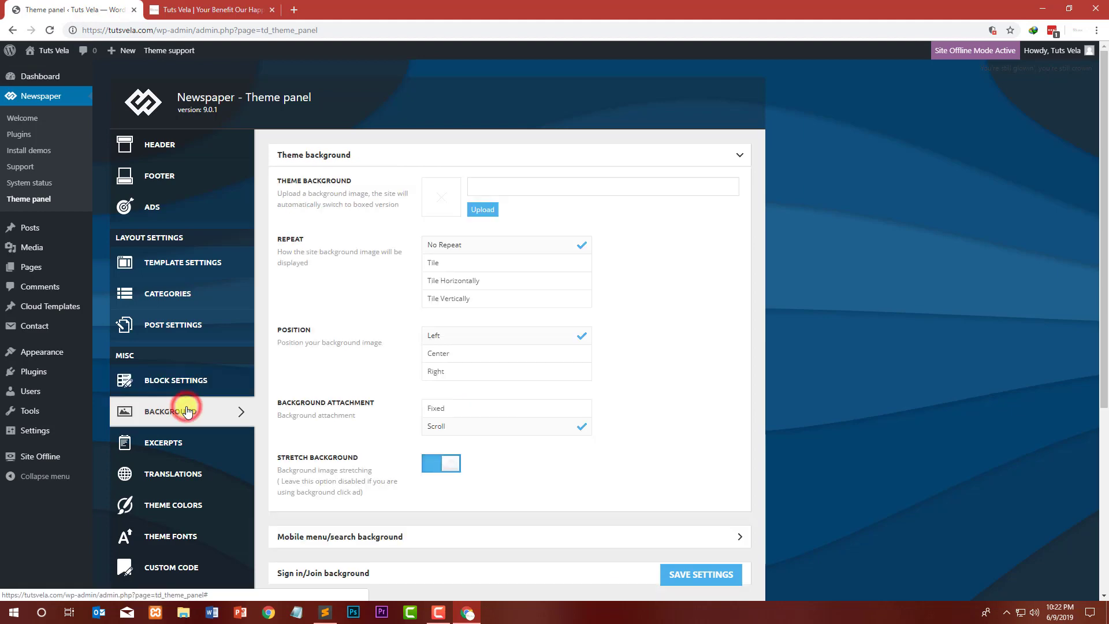
click(182, 380)
scroll(376, 384, down, 5)
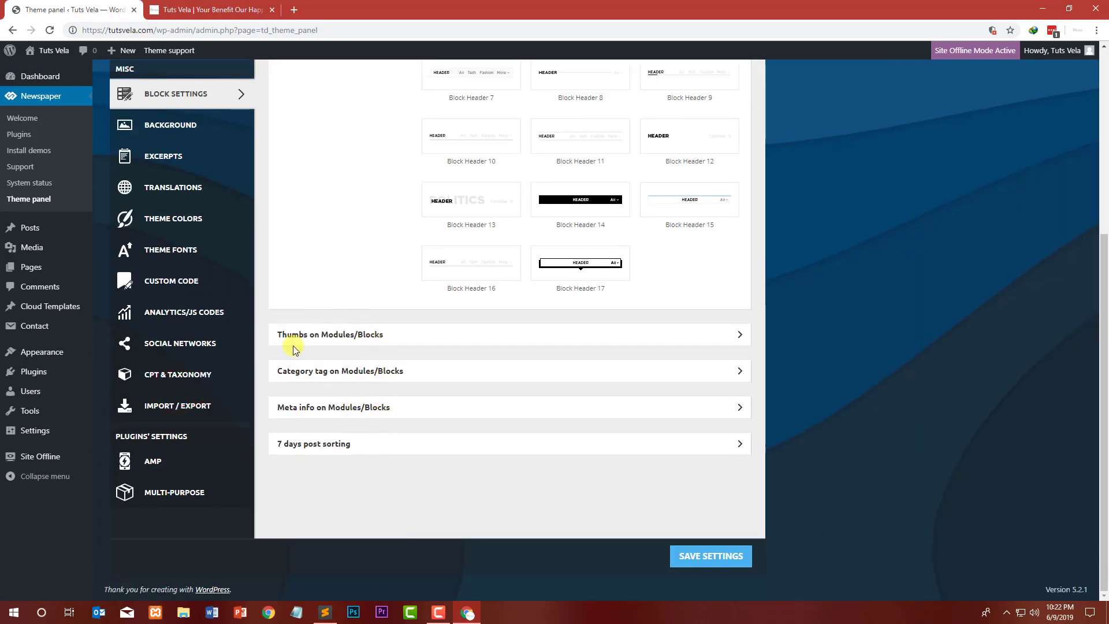
scroll(293, 345, up, 3)
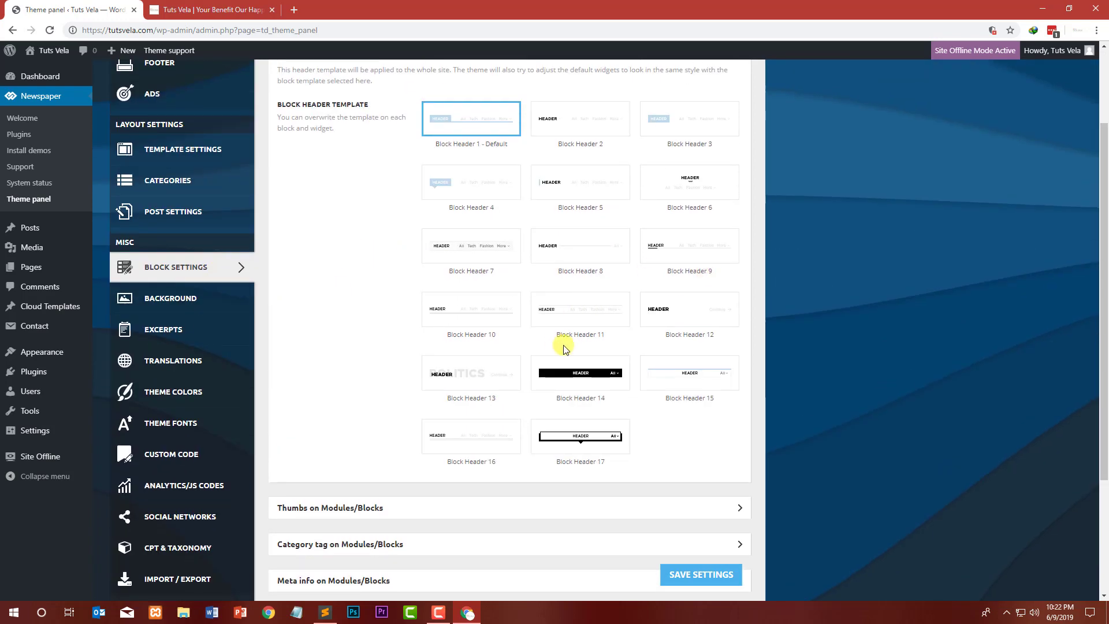
click(202, 305)
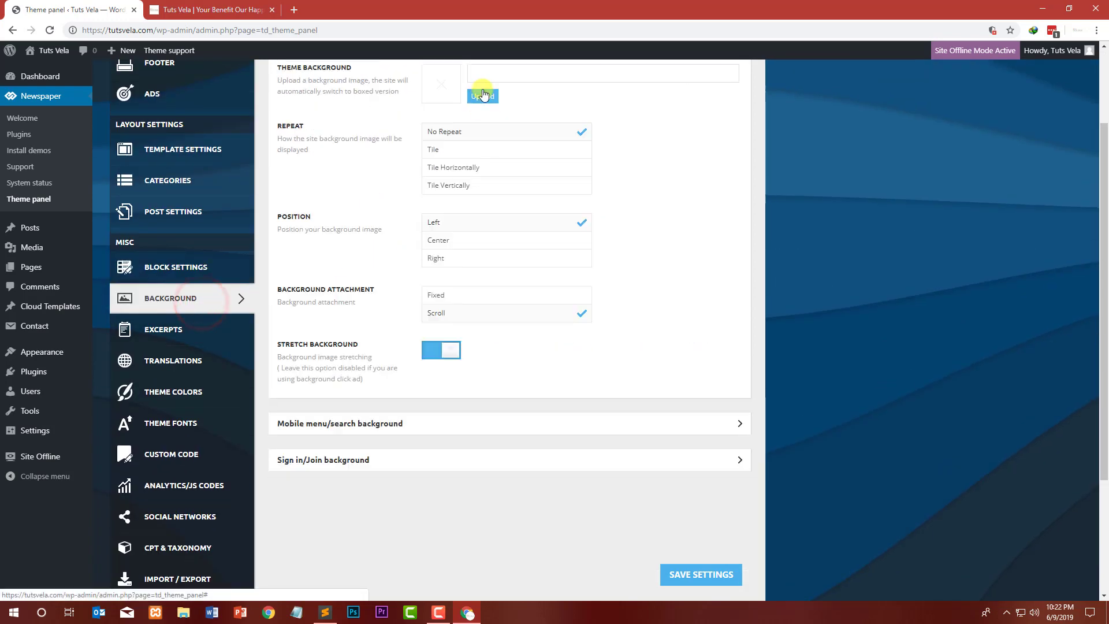
scroll(366, 252, up, 3)
Step: Browse the Excerpts section and its module excerpt options
click(177, 9)
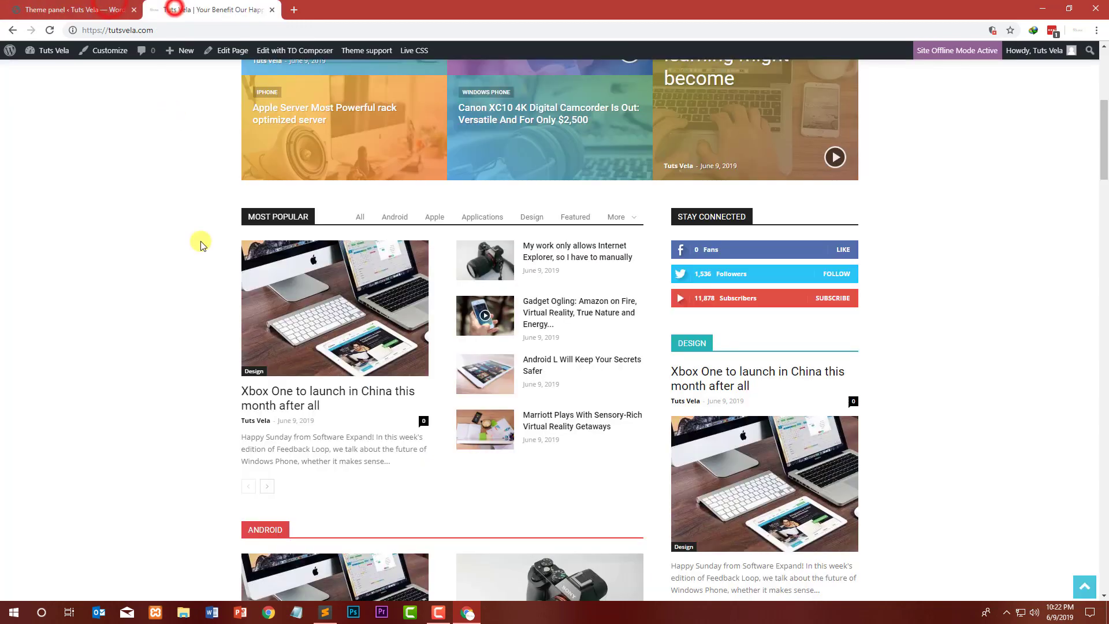
click(55, 9)
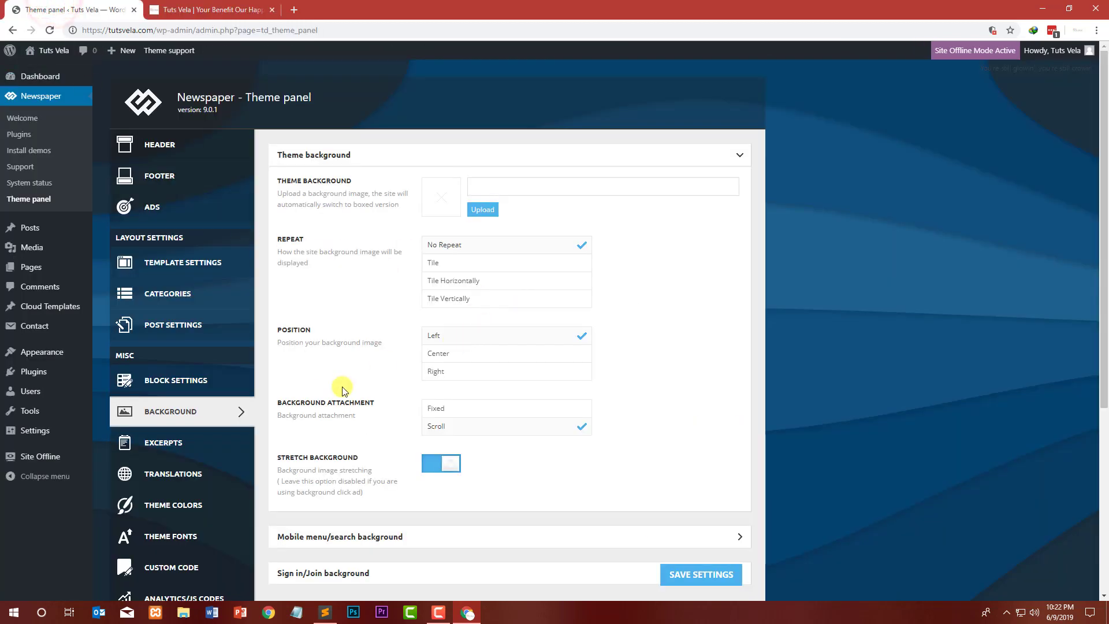
scroll(196, 398, down, 4)
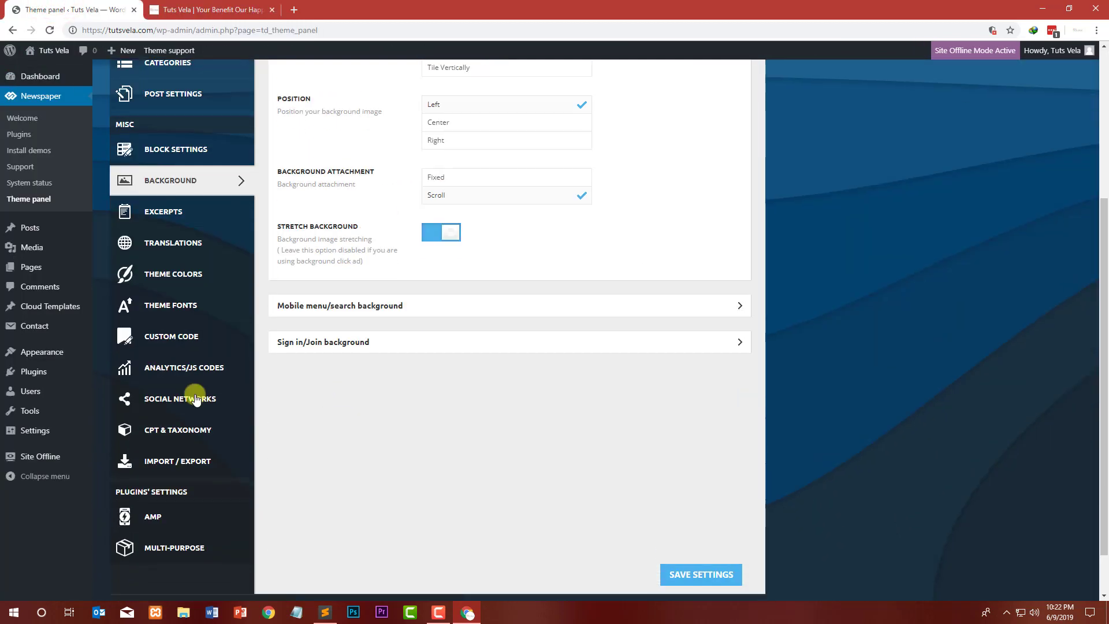
click(167, 212)
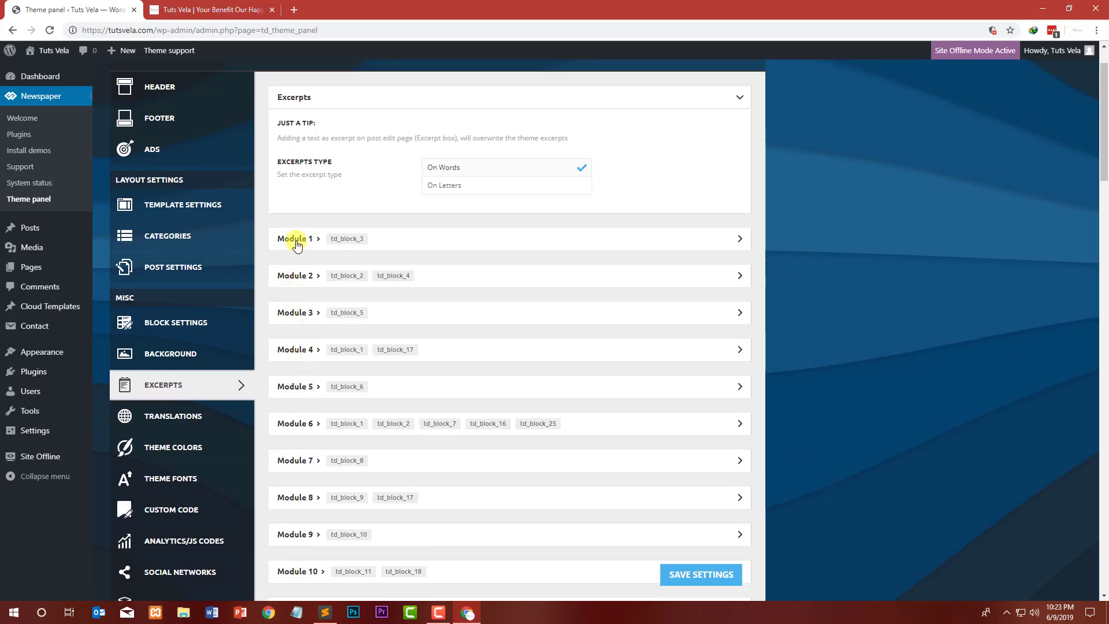
click(296, 239)
click(295, 239)
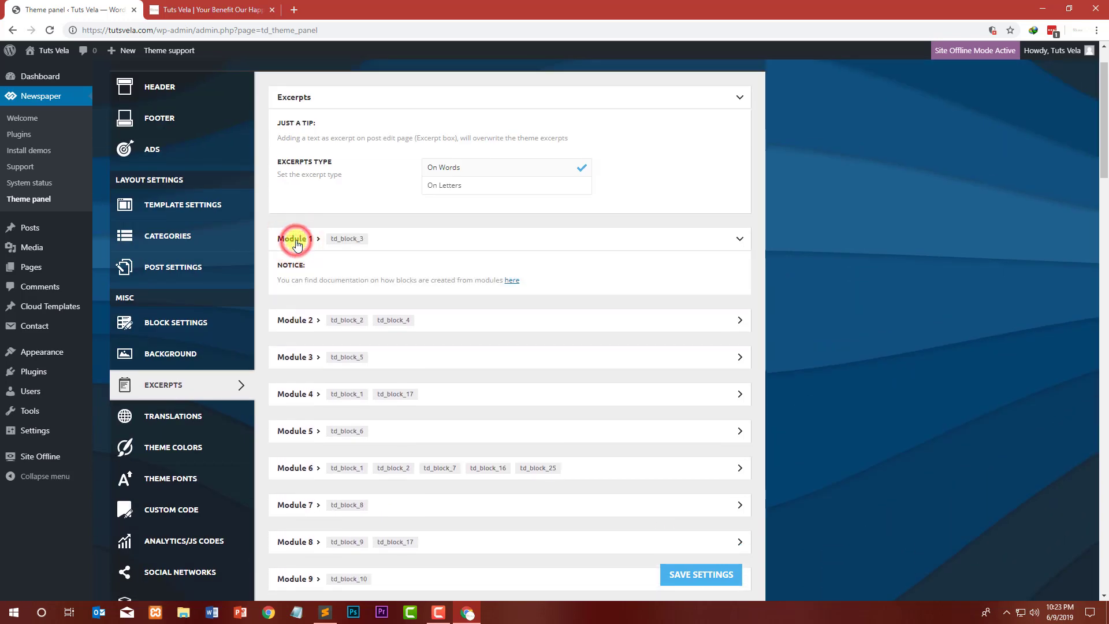
scroll(335, 387, down, 20)
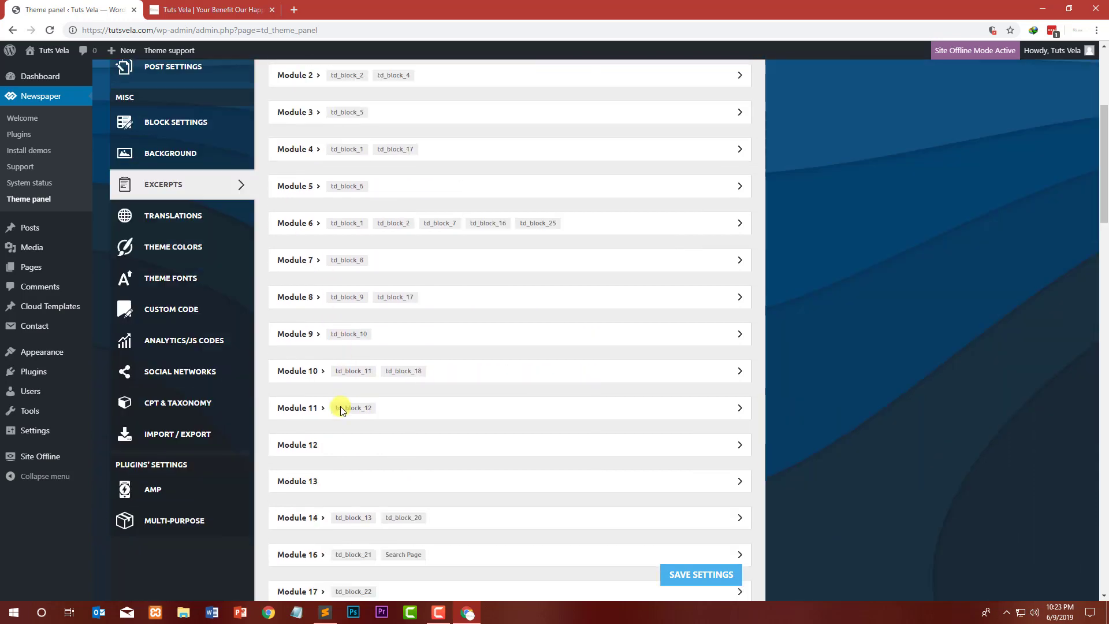
scroll(220, 387, down, 14)
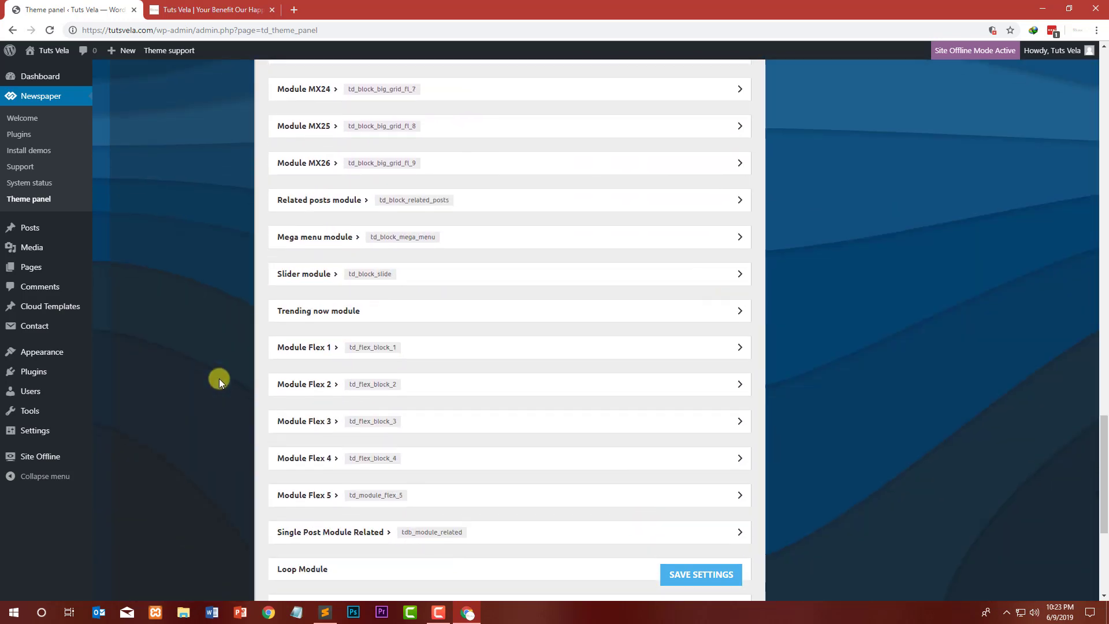
scroll(220, 377, up, 12)
scroll(226, 372, up, 18)
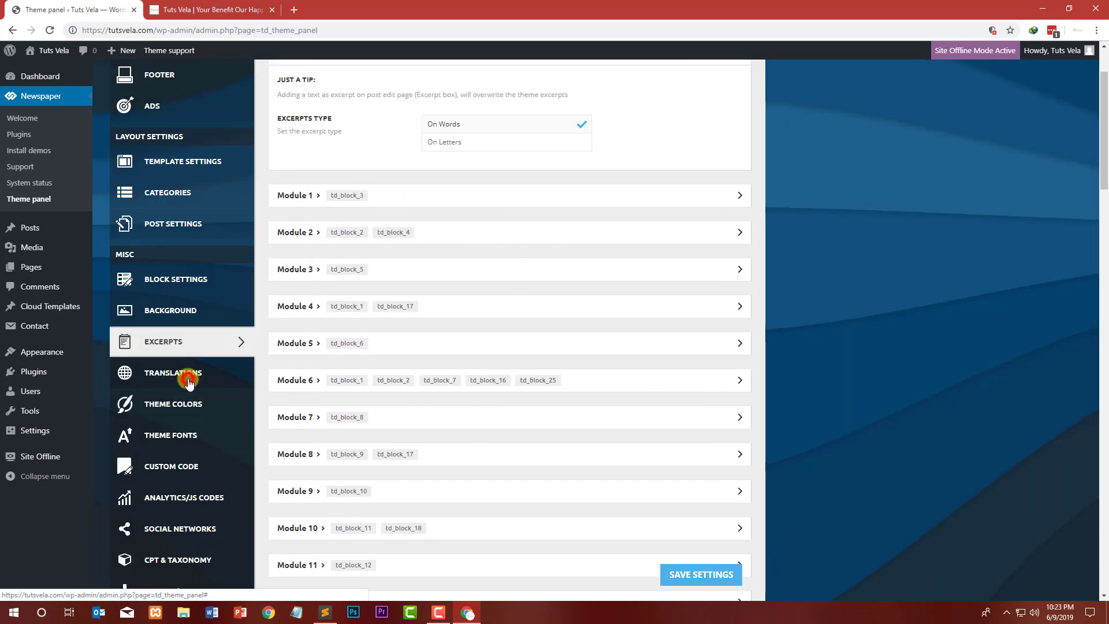
Step: Browse the Translations, Theme Colors, Theme Fonts and Custom Code sections of the theme panel
click(189, 381)
click(462, 92)
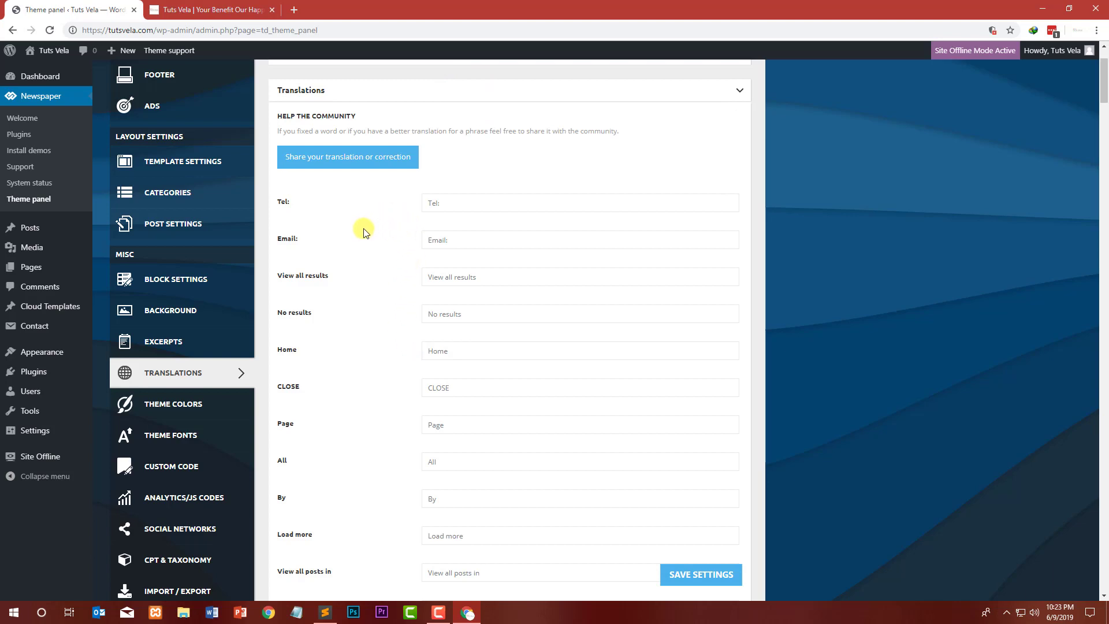
click(193, 404)
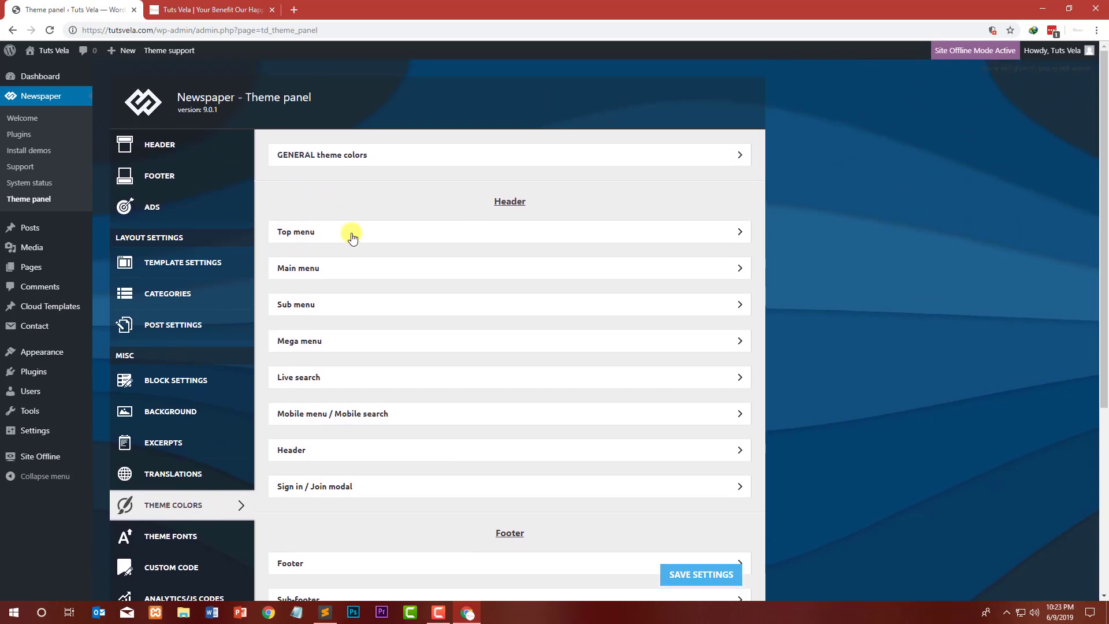
scroll(349, 248, down, 4)
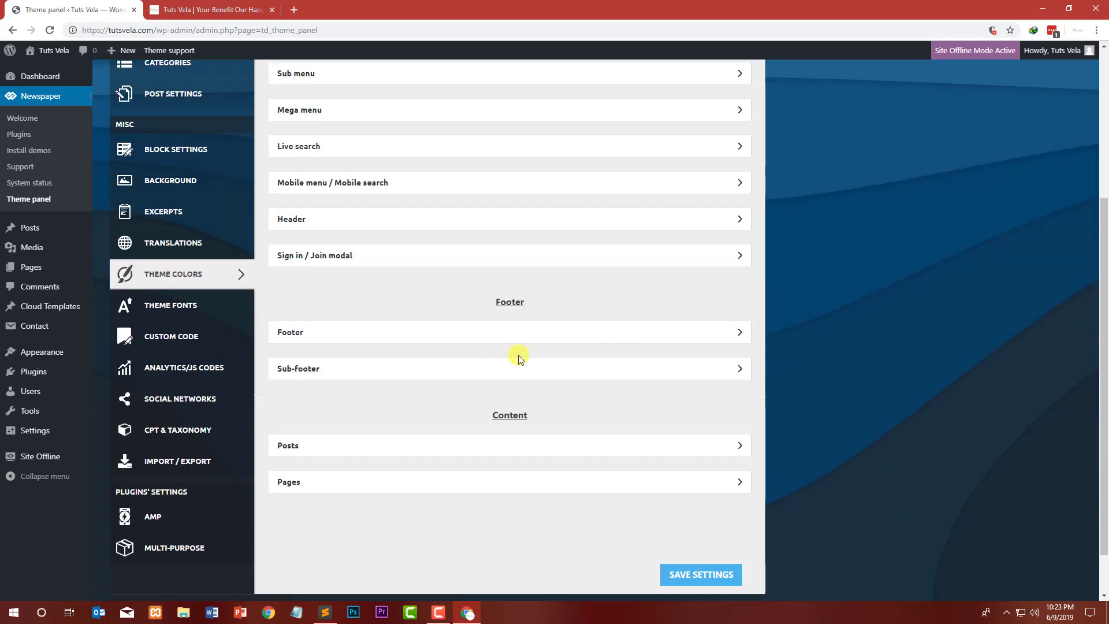
click(392, 453)
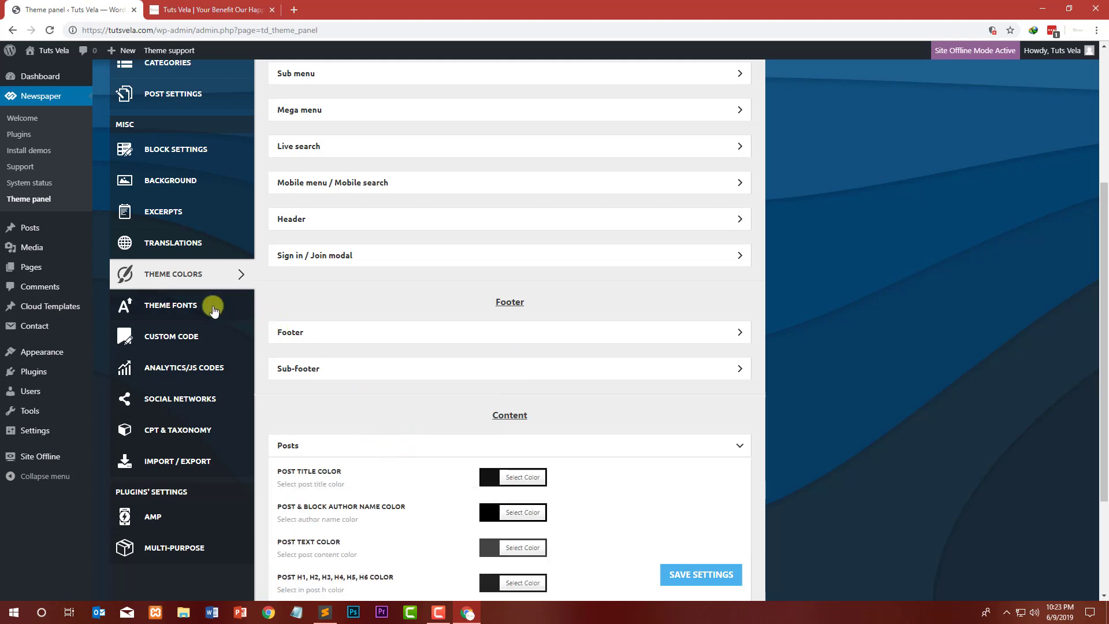
click(179, 315)
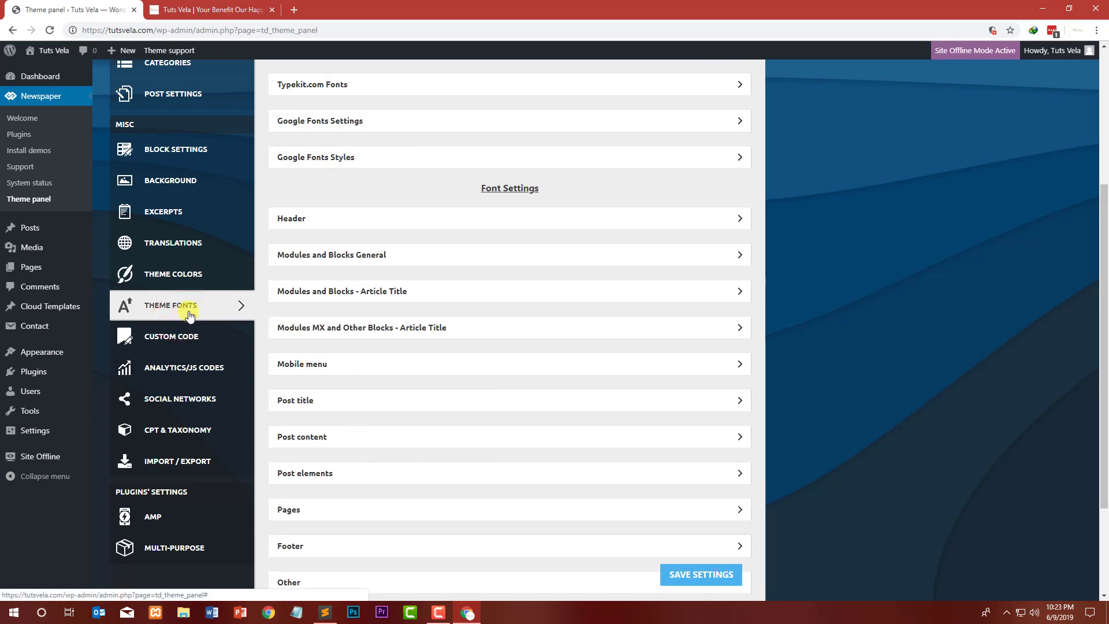
click(189, 344)
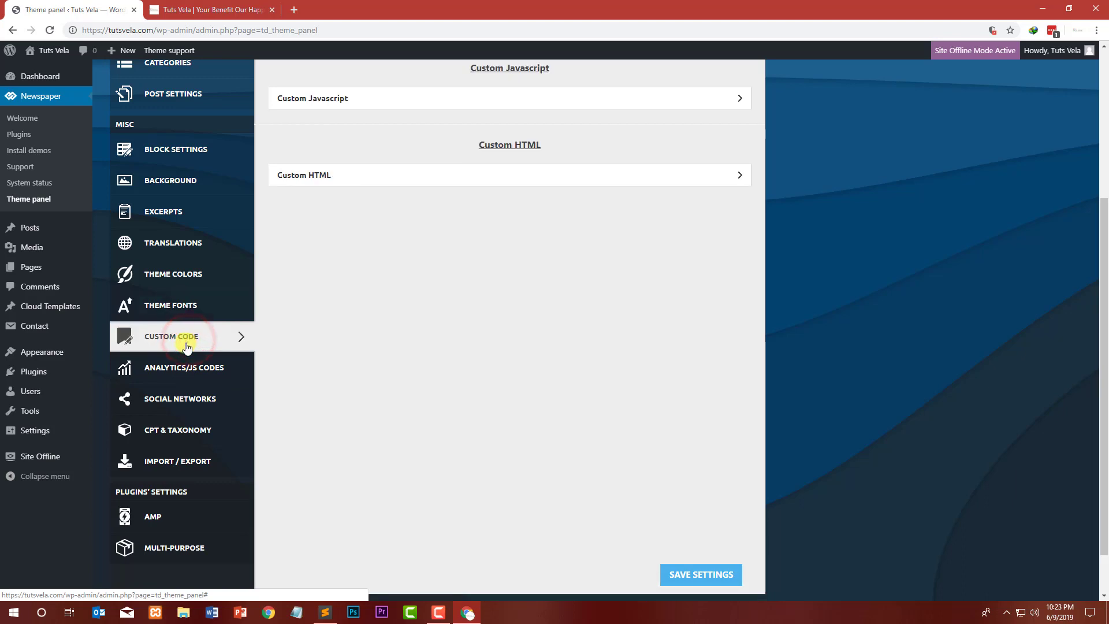
click(198, 374)
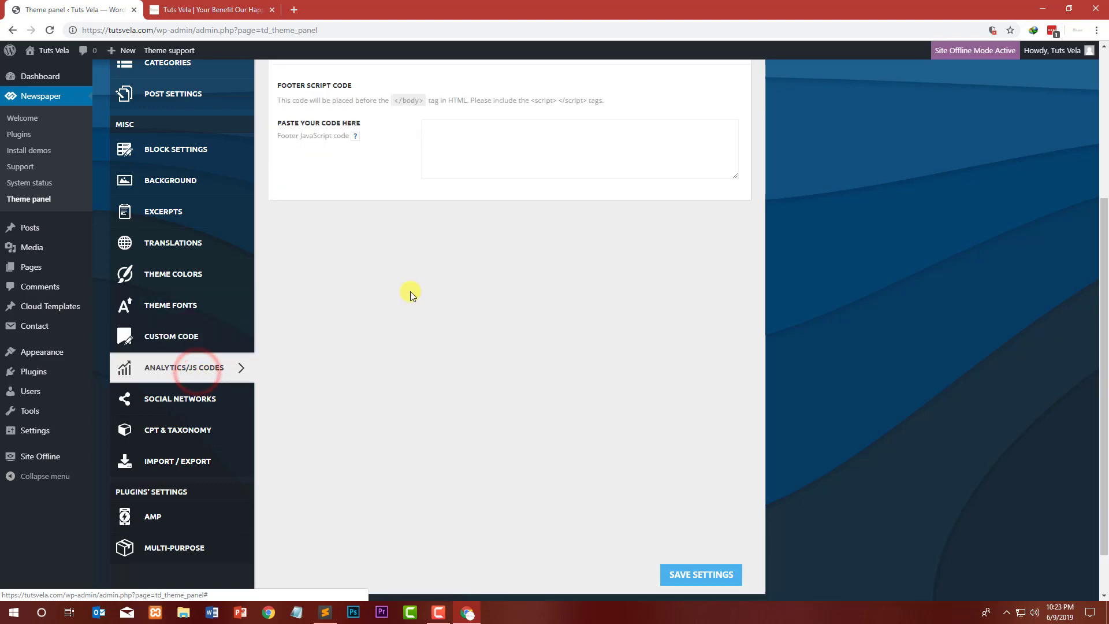
Step: Examine the header and footer script code fields in the Analytics/JS Codes section
scroll(341, 275, up, 1)
drag(304, 177, 384, 179)
click(391, 181)
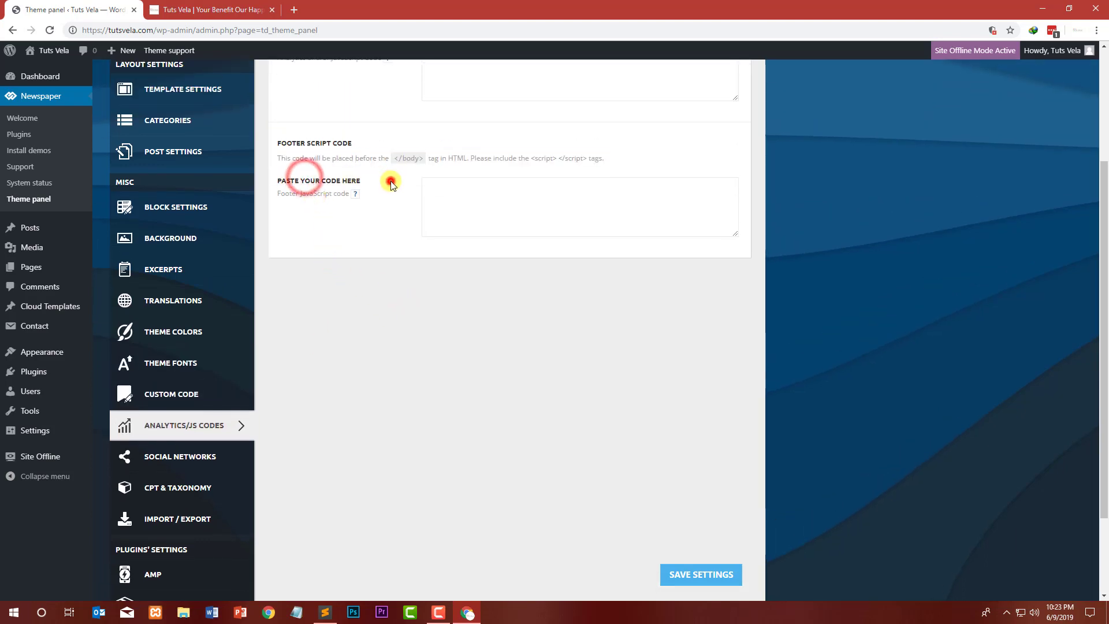
scroll(407, 217, up, 3)
click(407, 155)
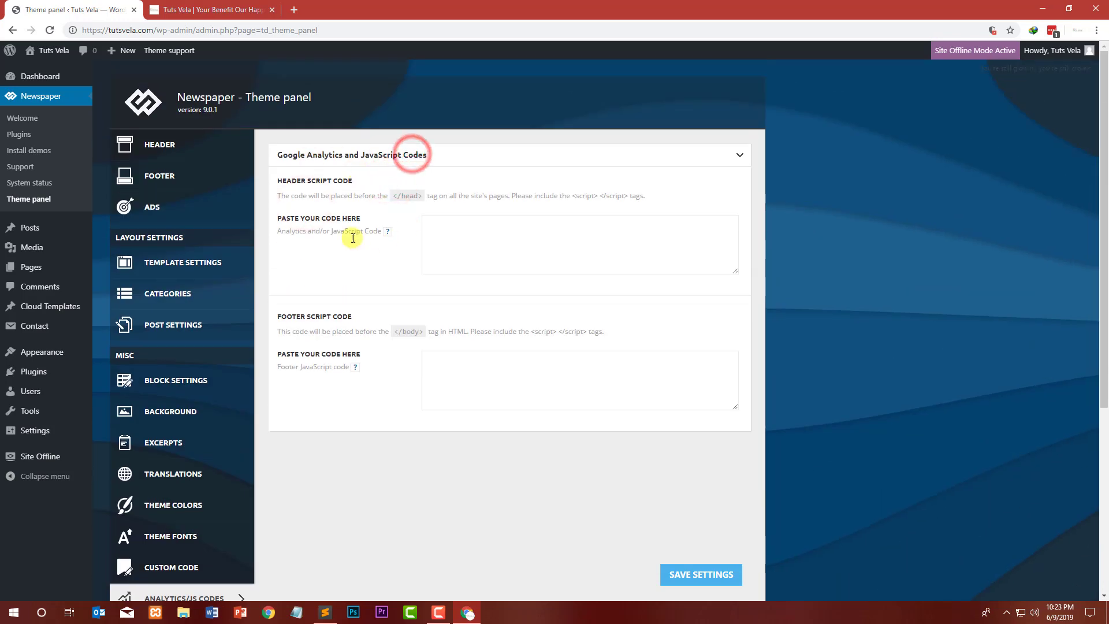
scroll(240, 302, down, 5)
Step: Open the Social Networks section of the theme panel and examine its link fields
click(229, 356)
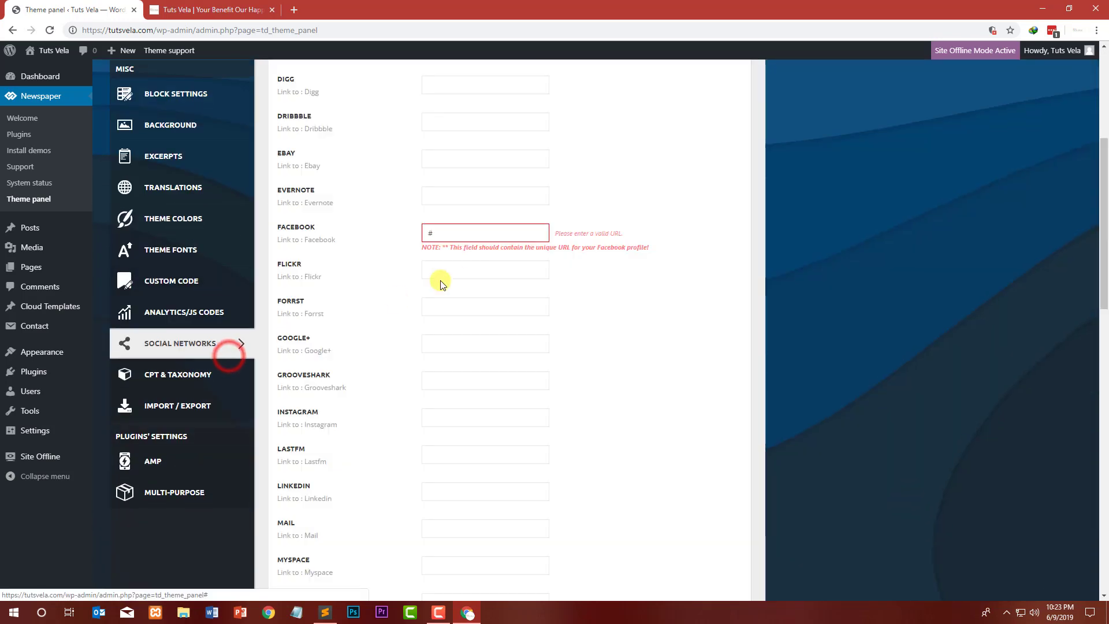
scroll(416, 252, up, 5)
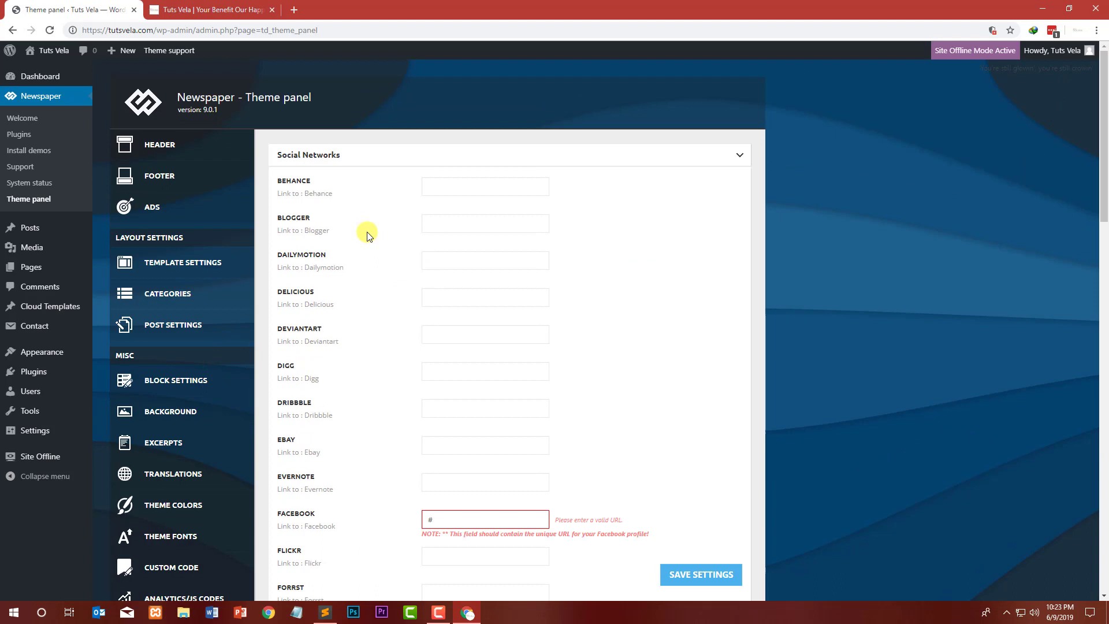
click(448, 188)
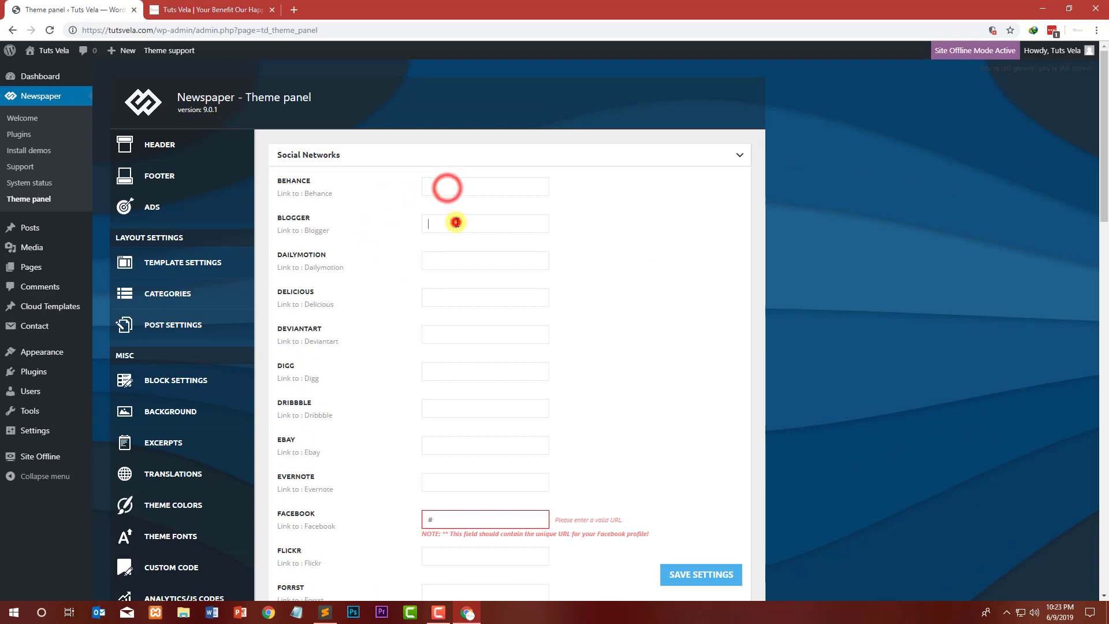
click(455, 220)
click(465, 221)
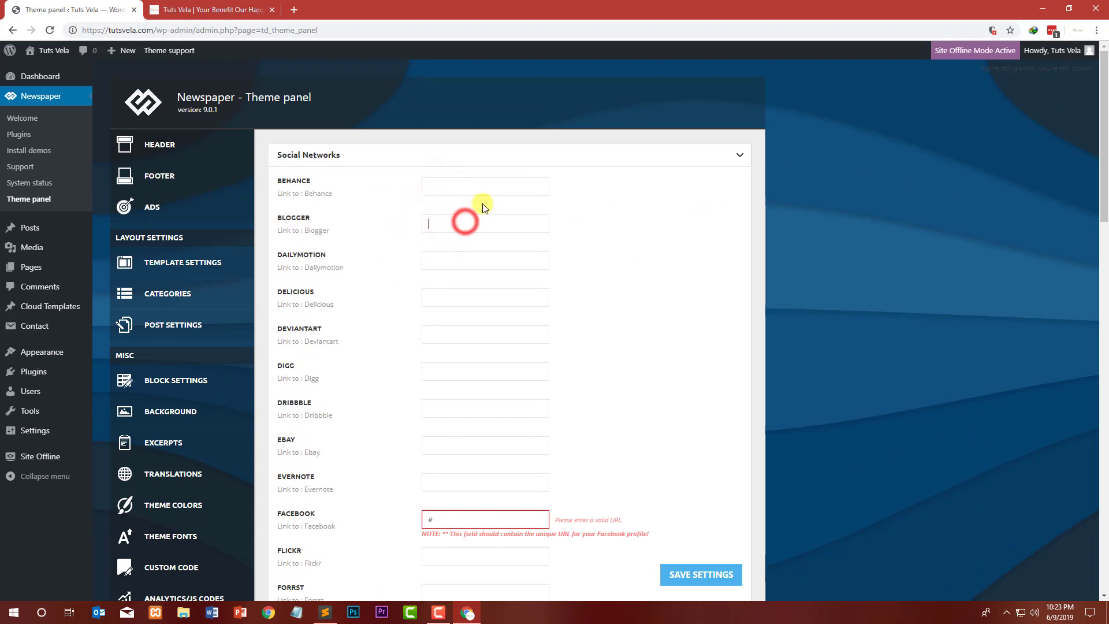
click(470, 253)
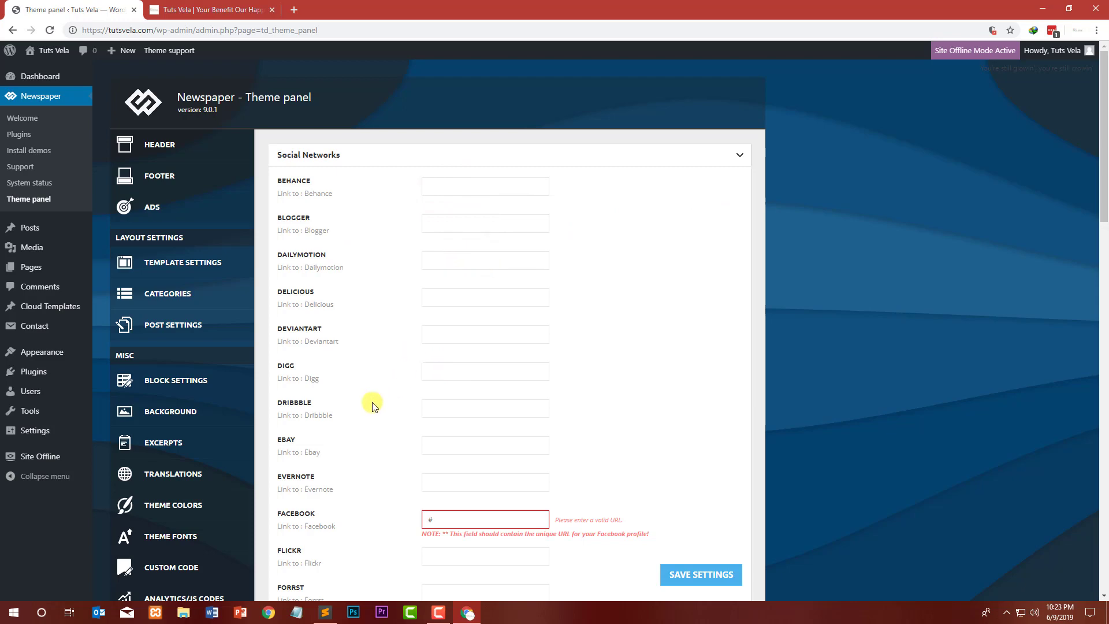
scroll(399, 407, down, 3)
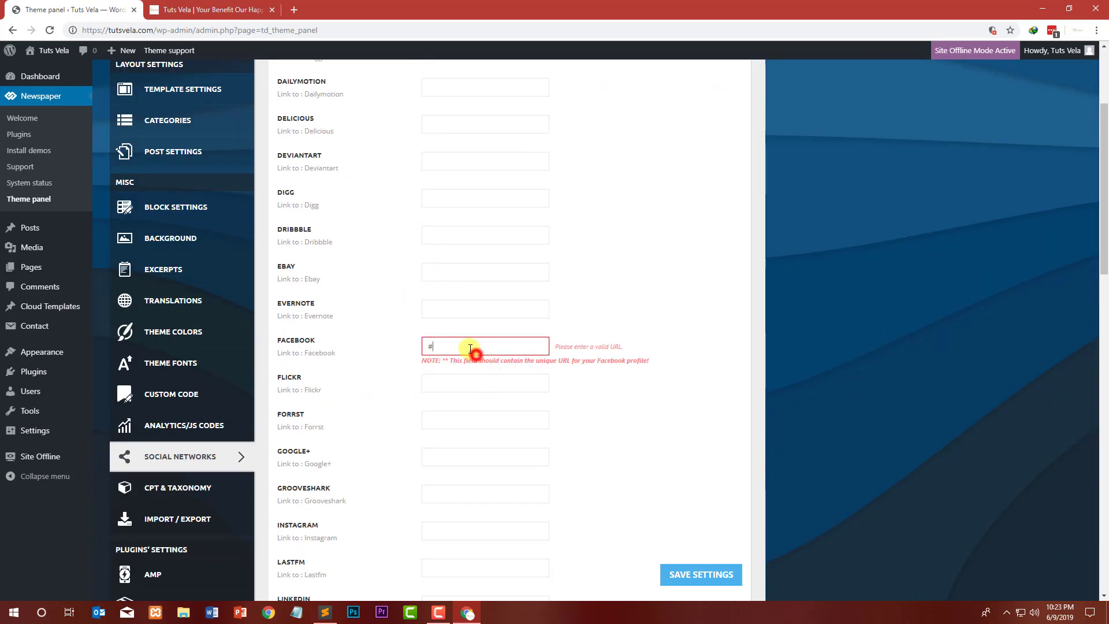
Step: Copy the Tuts Vela Facebook page URL from a new browser tab and paste it into the Facebook link field
click(294, 10)
text(facebook.com/tutsvela)
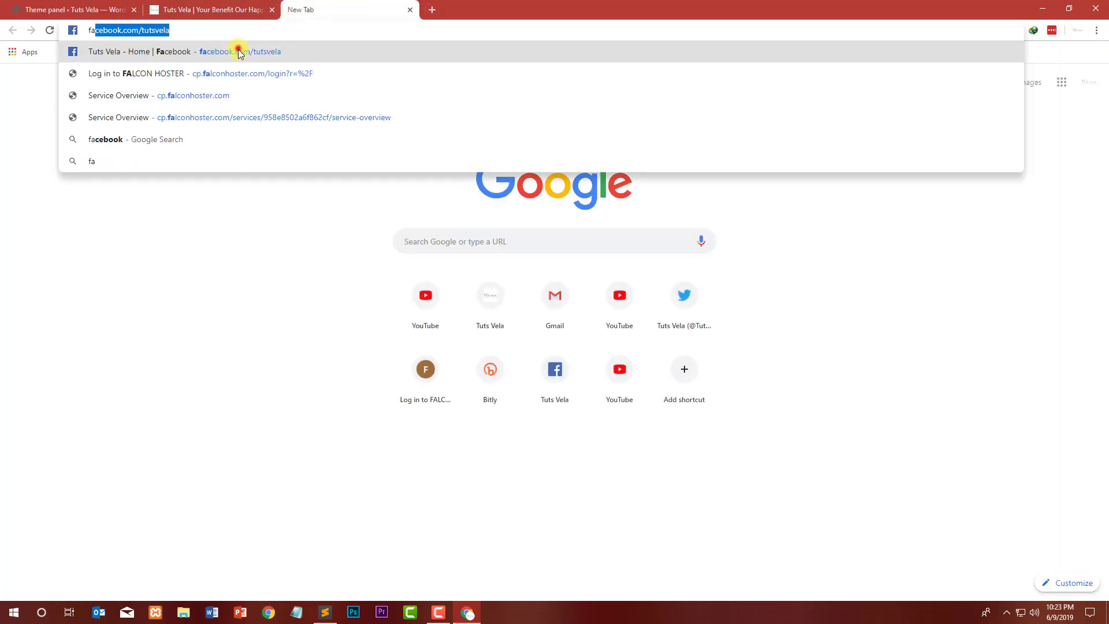
click(237, 45)
click(250, 32)
key(ctrl+c)
click(131, 6)
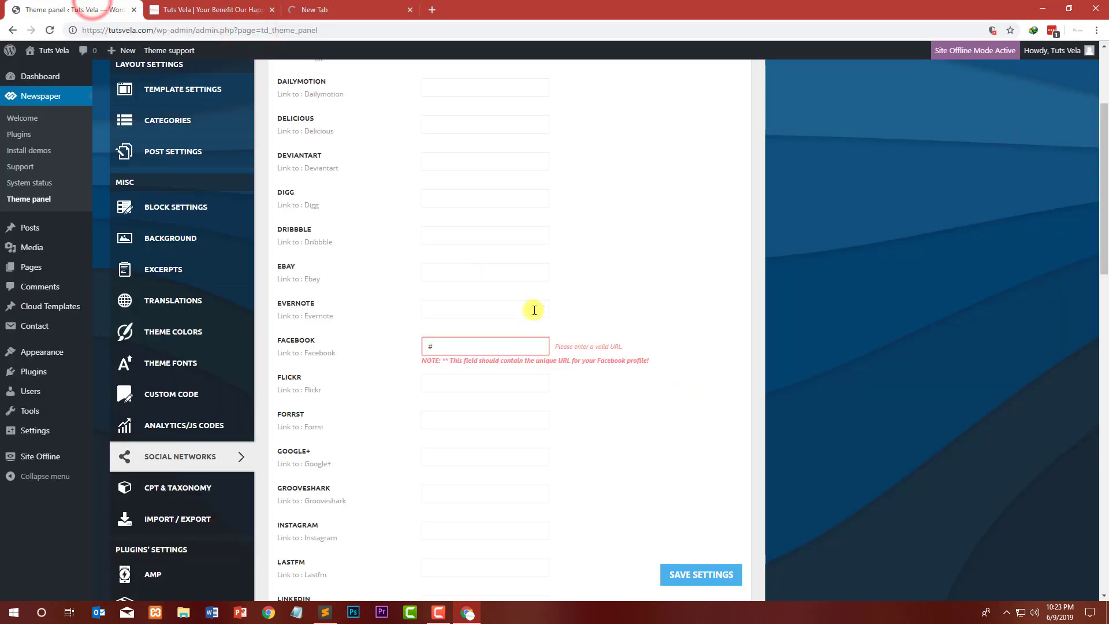
click(515, 341)
key(ctrl+a)
key(ctrl+v)
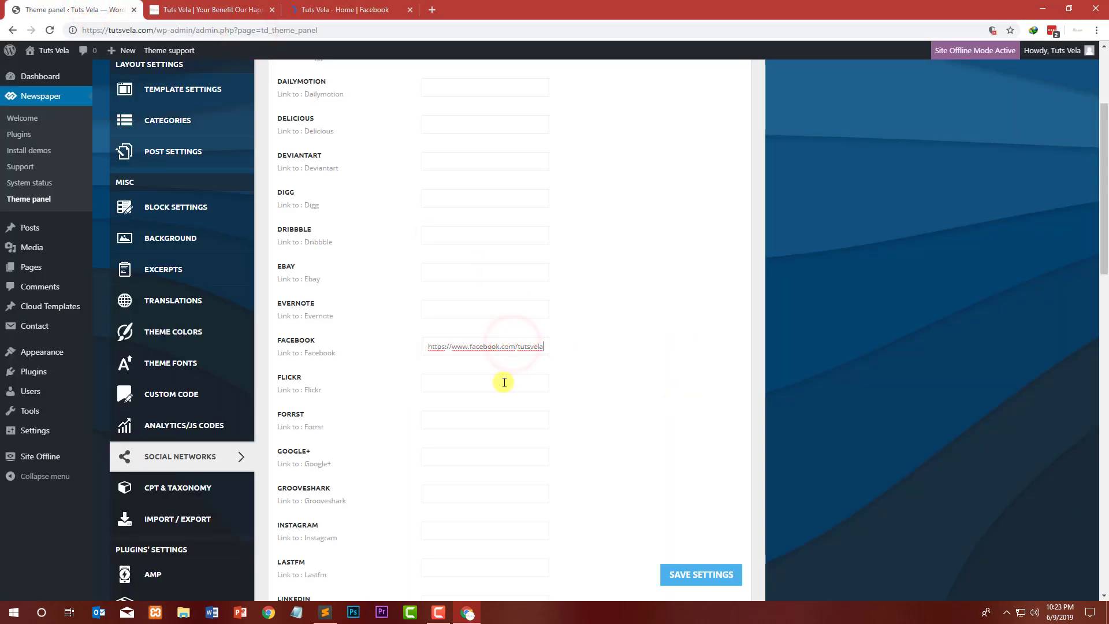
Step: Copy the Facebook link into the Instagram field and select its 'facebook' part for replacement
drag(483, 346, 384, 355)
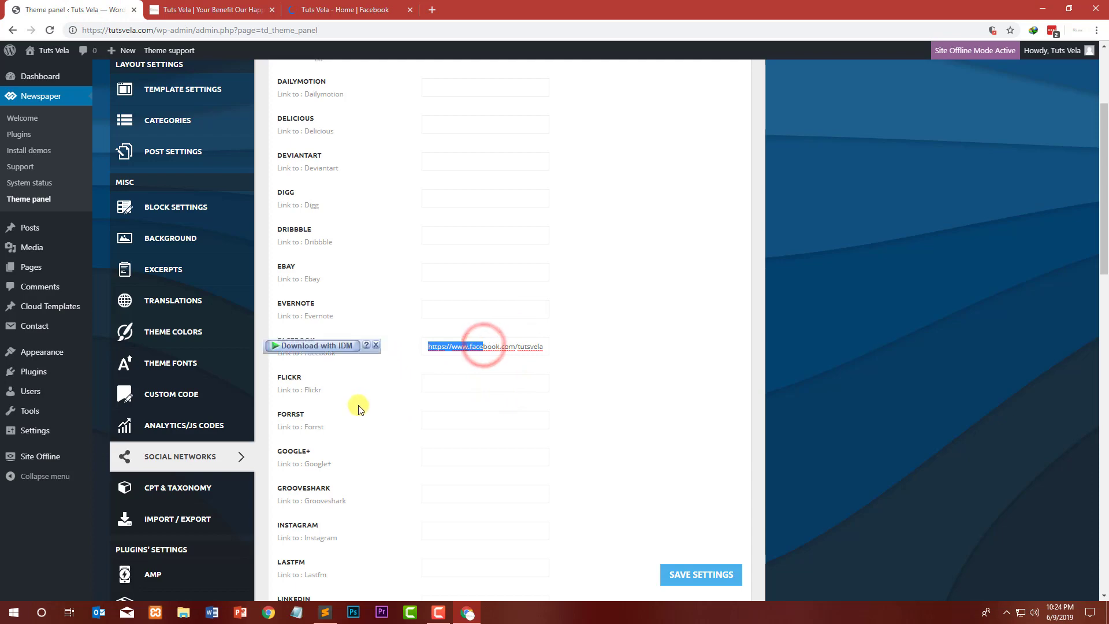
scroll(351, 407, down, 4)
click(454, 304)
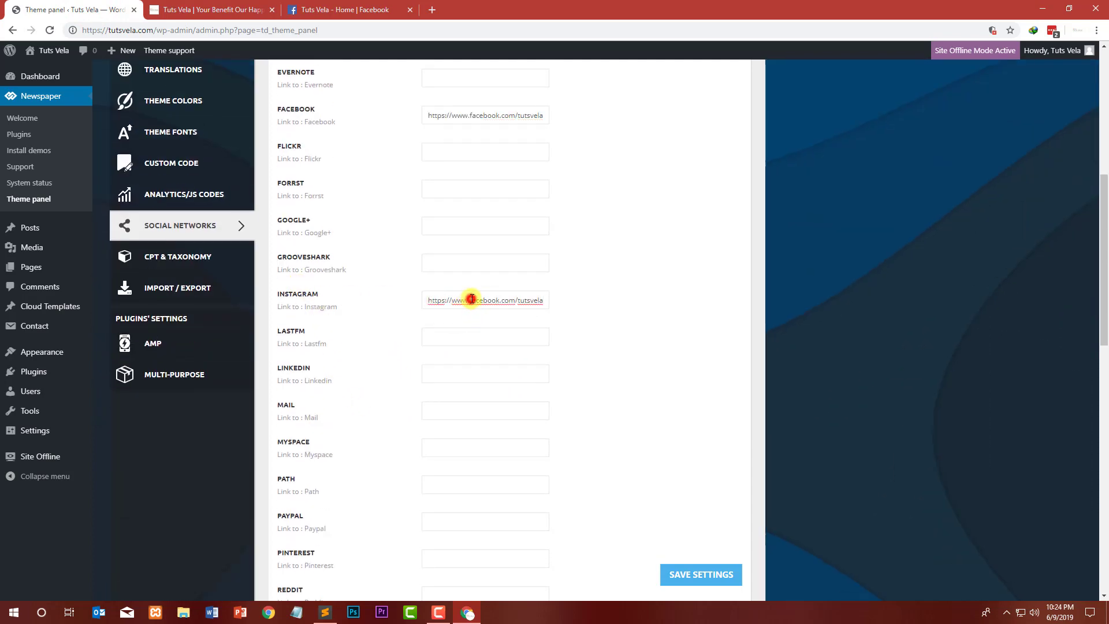
drag(471, 299, 515, 299)
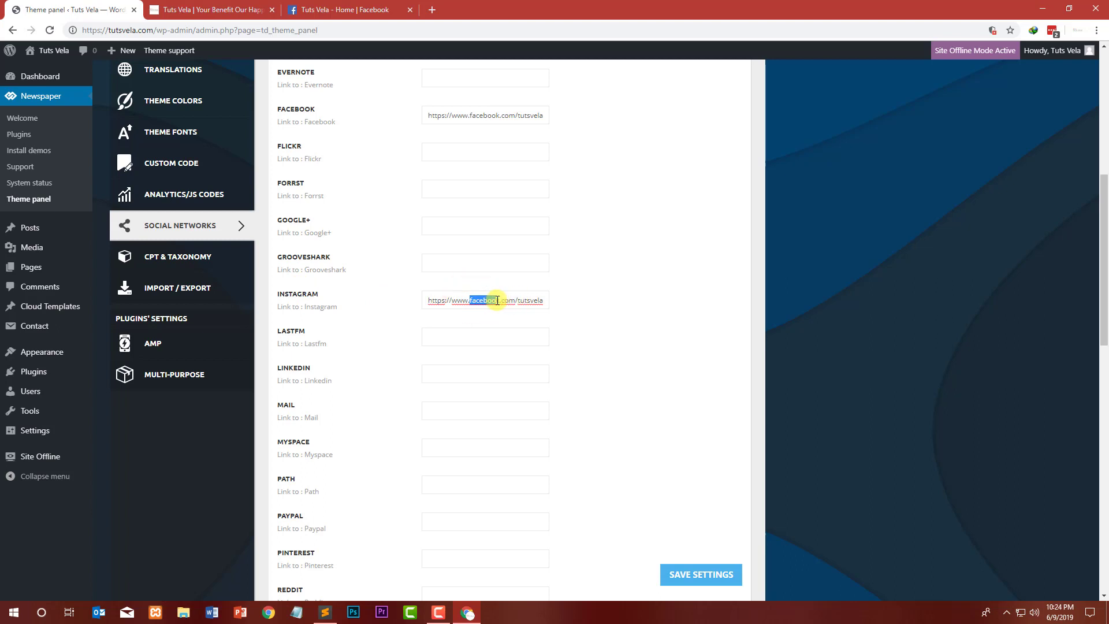
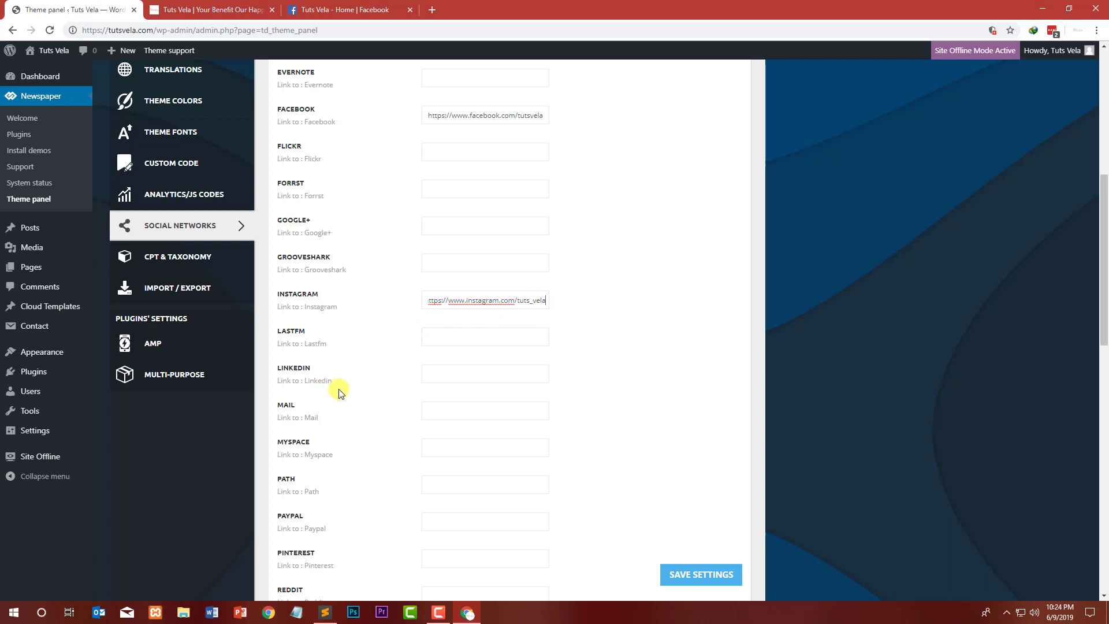
scroll(339, 393, down, 1)
scroll(316, 346, down, 3)
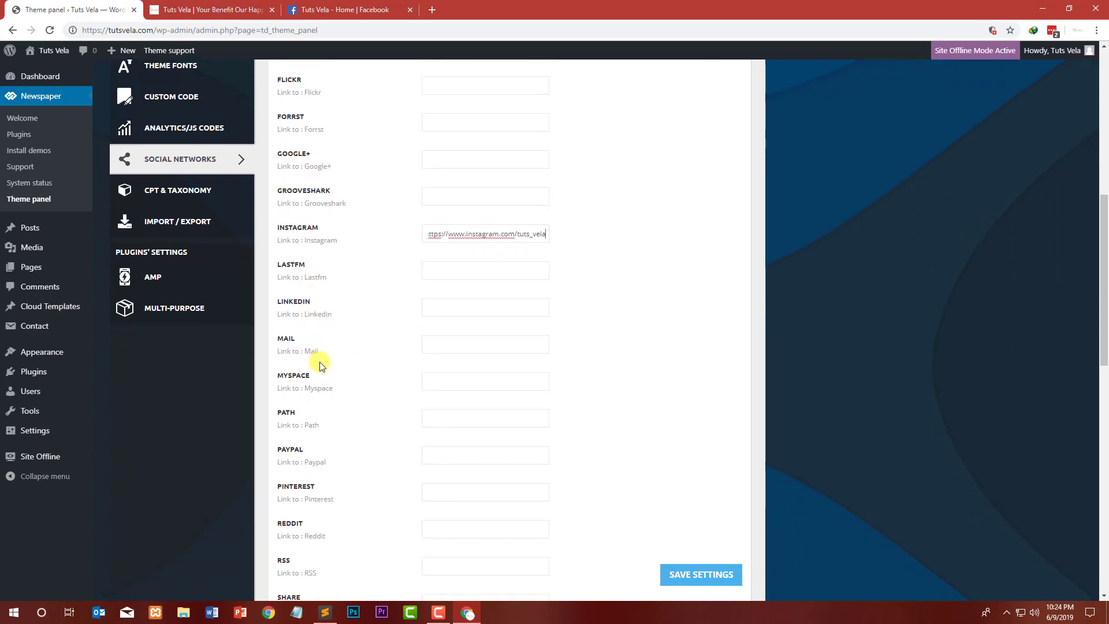
scroll(320, 384, down, 3)
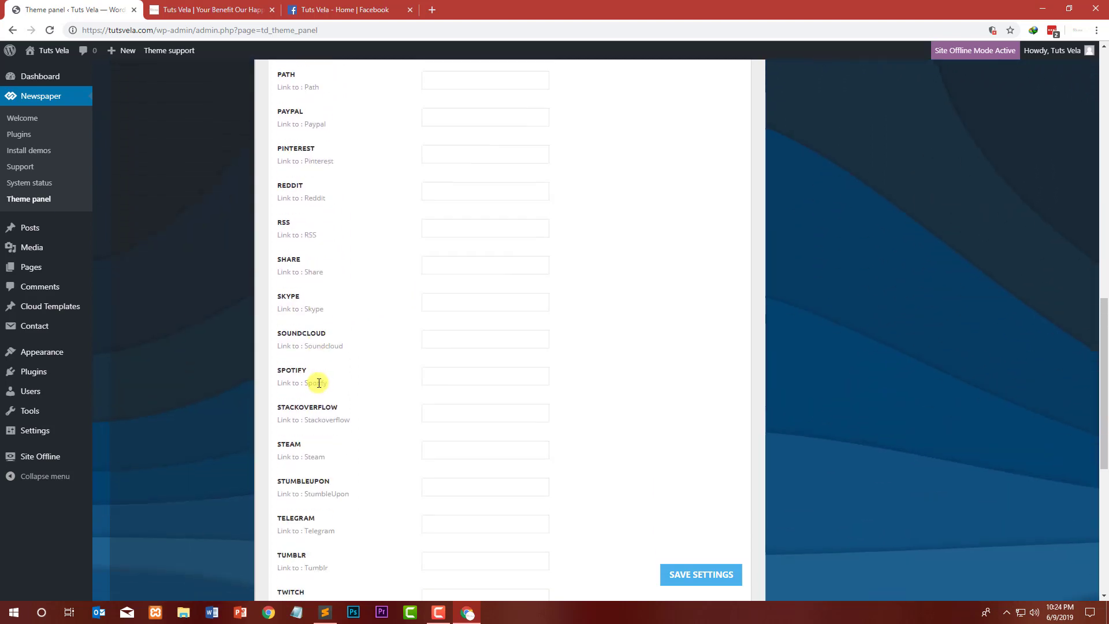
scroll(323, 376, down, 5)
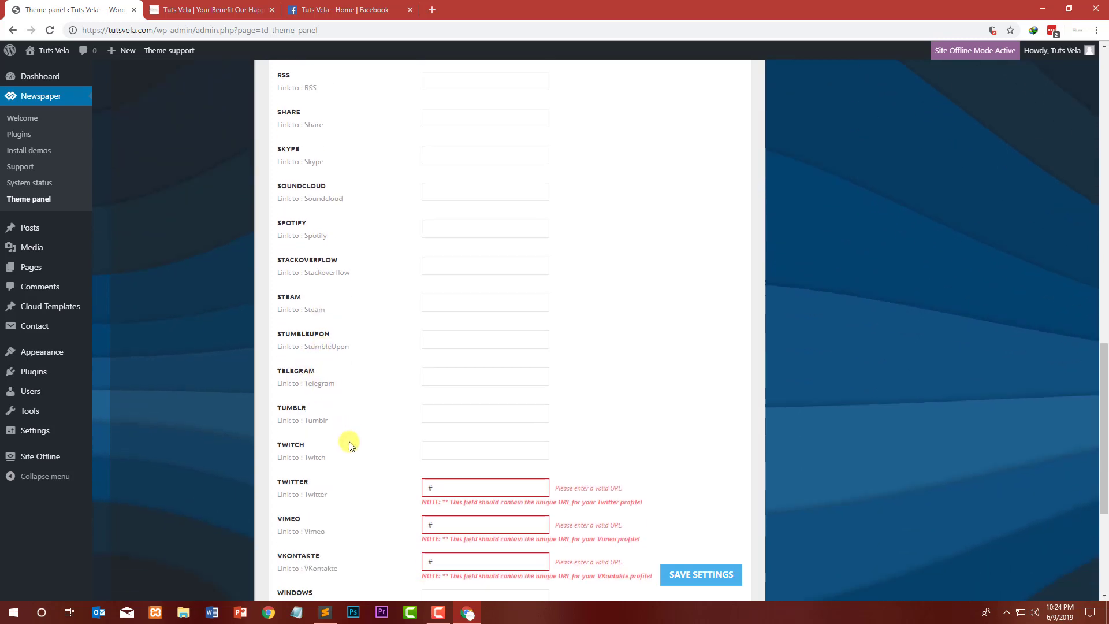
text(https://www.facebook.com/tutsvela)
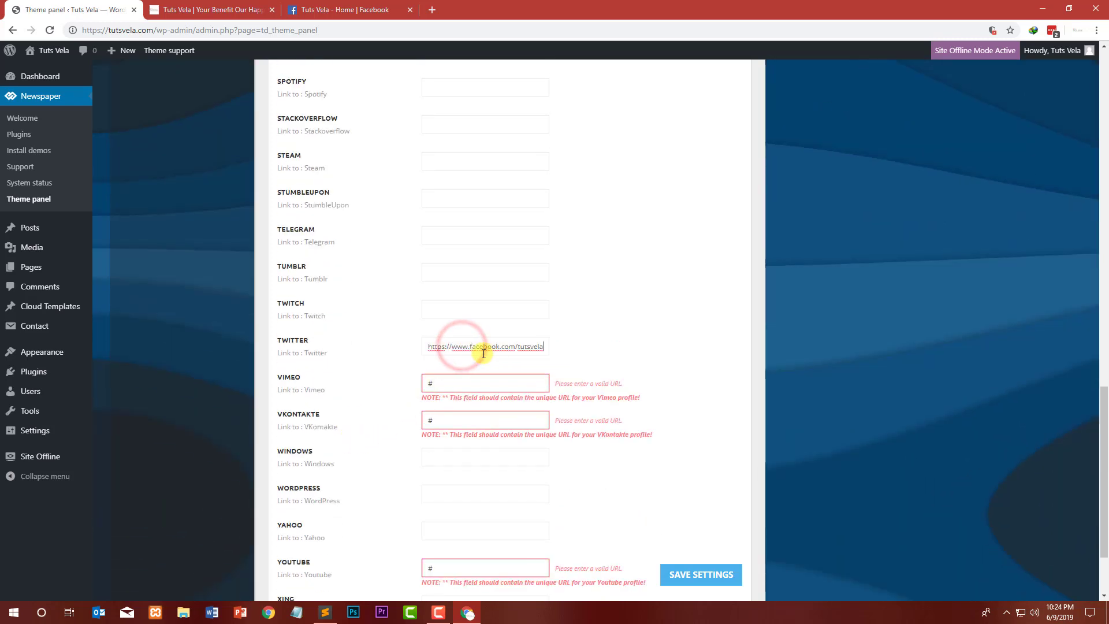
double_click(487, 346)
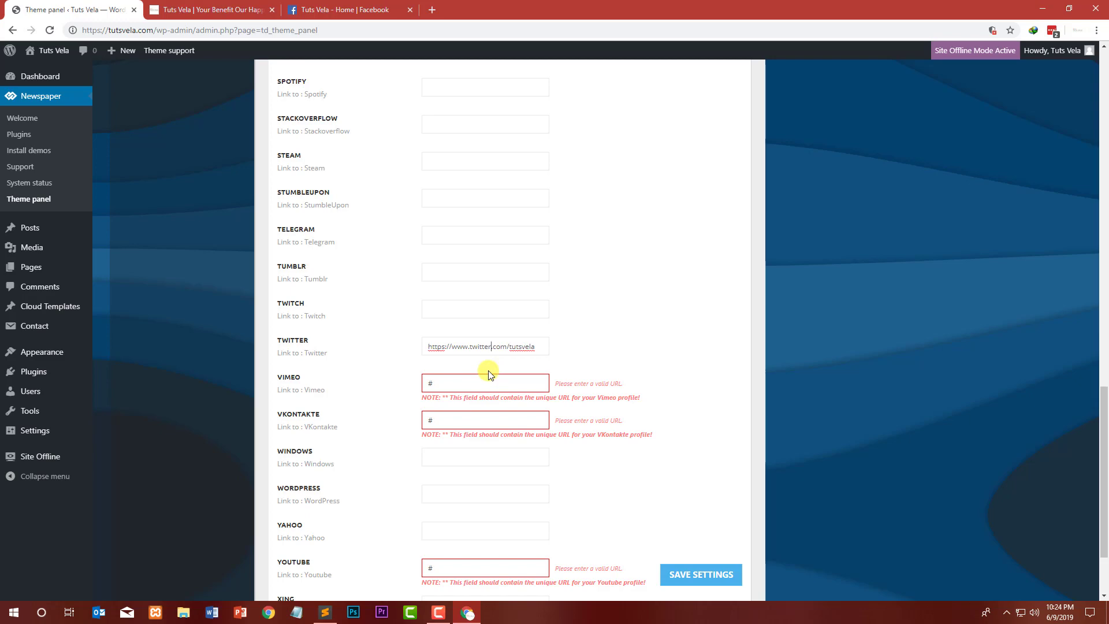
Step: Clear the # placeholder from the Vimeo and VKontakte link fields
key(BackSpace)
double_click(454, 420)
key(BackSpace)
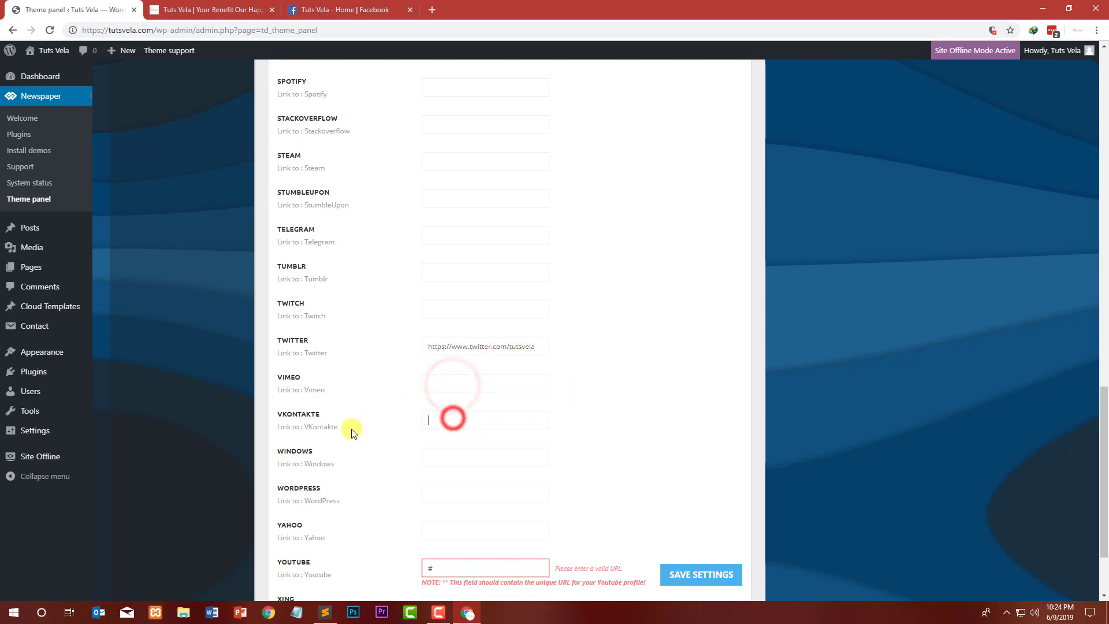
Step: Open the Tuts Vela YouTube channel page through a video link on the Facebook page
scroll(355, 430, down, 3)
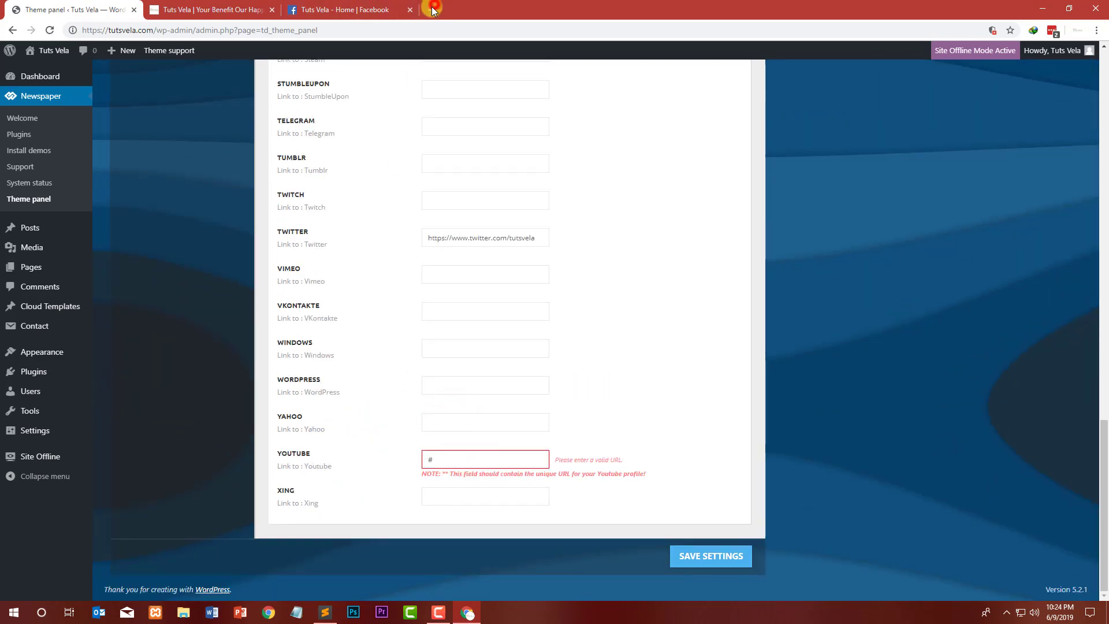
click(433, 10)
click(358, 10)
scroll(707, 383, down, 4)
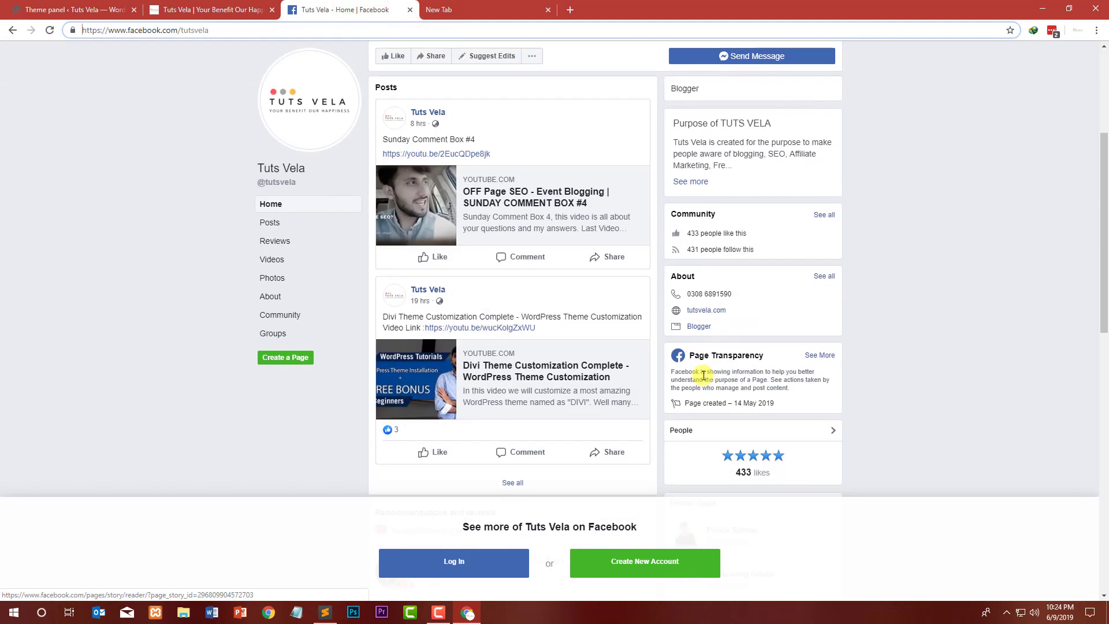
click(491, 329)
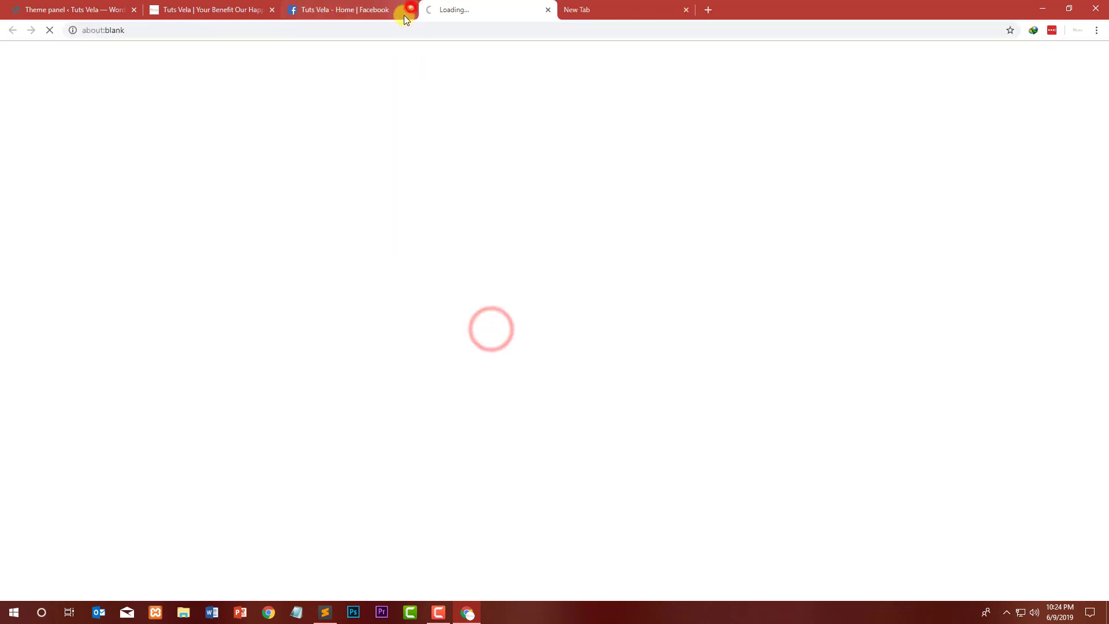
click(408, 10)
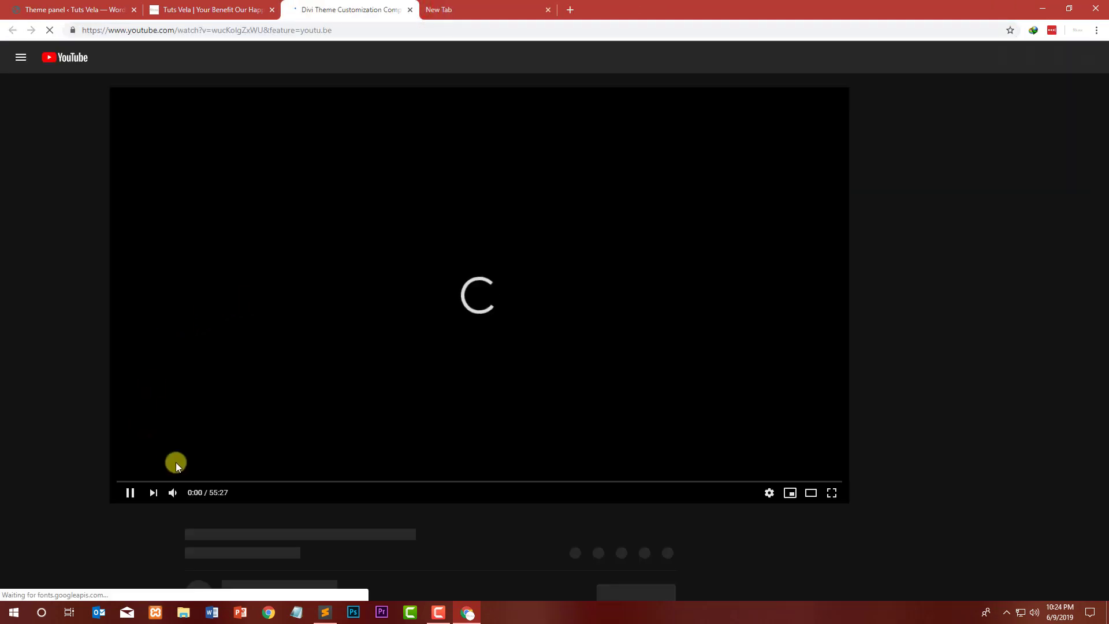
click(126, 493)
scroll(58, 428, down, 2)
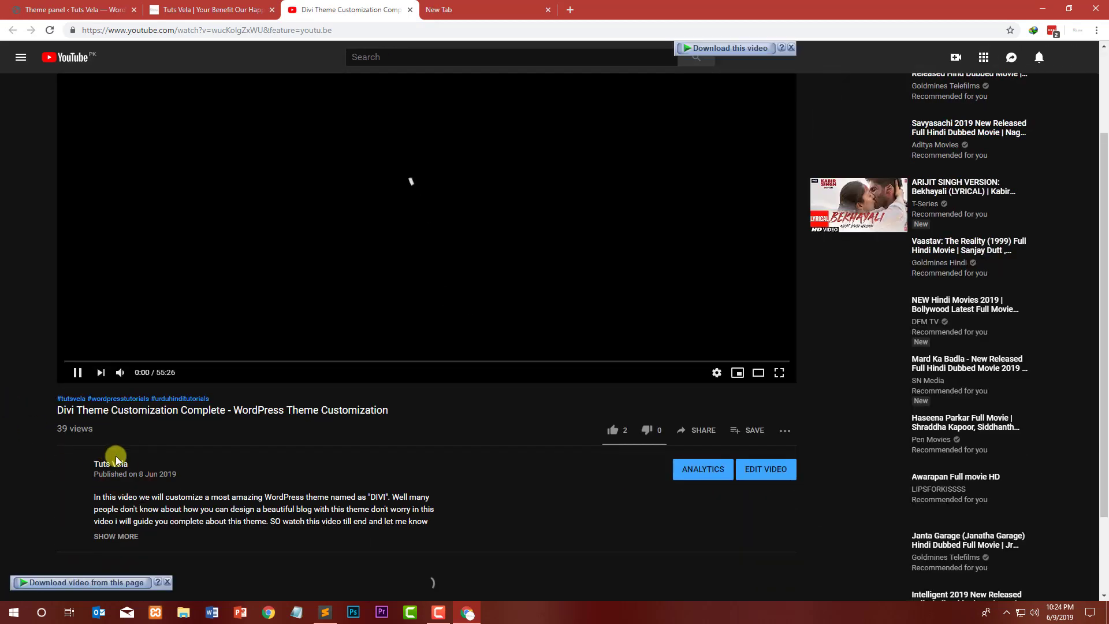
click(118, 459)
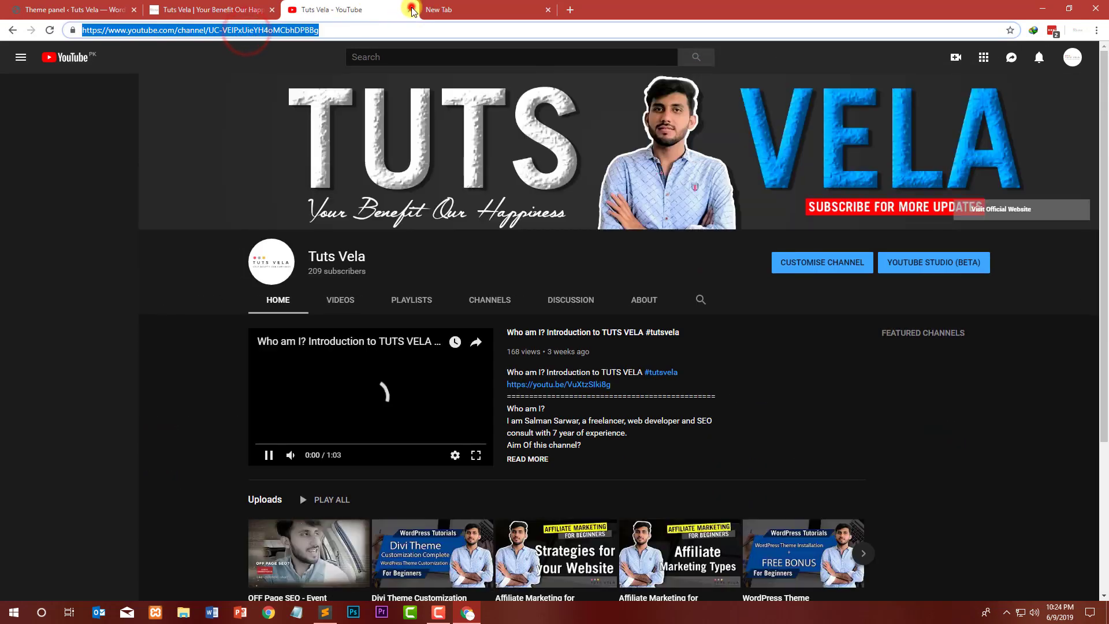
Step: Paste the YouTube channel URL into the YouTube link field and save the settings
click(410, 10)
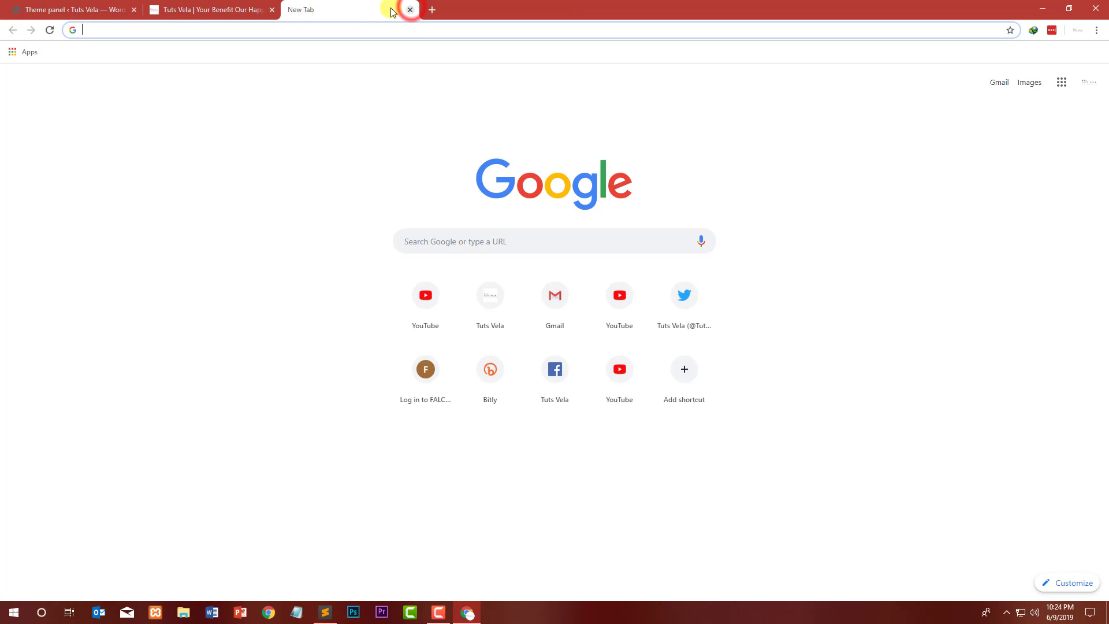
click(219, 9)
click(97, 9)
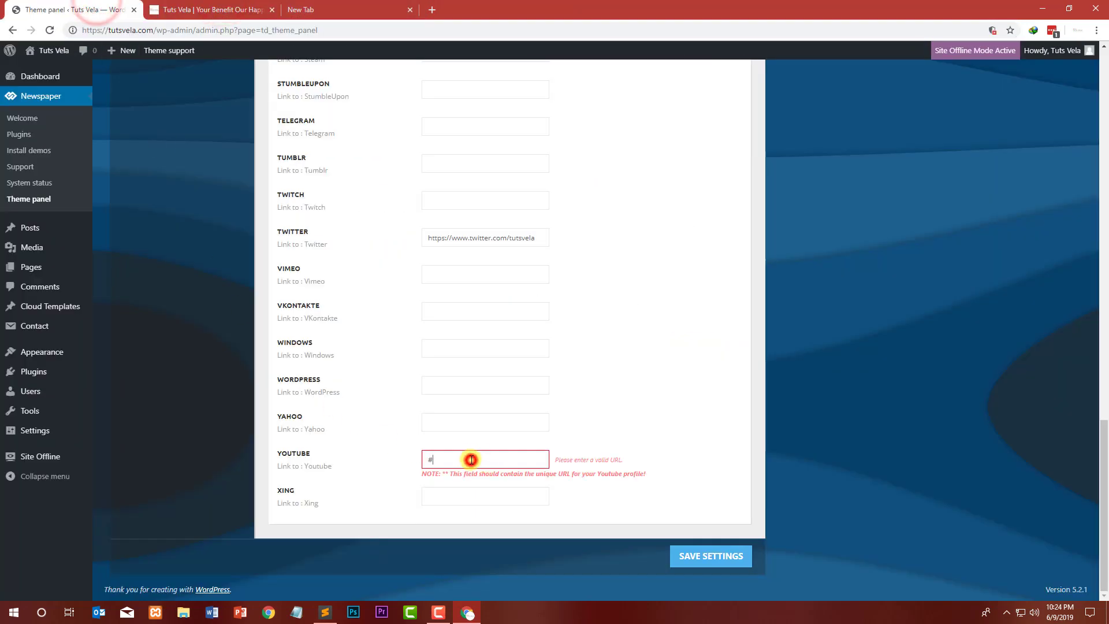
click(471, 459)
key(ctrl+a)
text(https://www.youtube.com/channel/UC-VEIxUieYH4oMCbhDPBBg)
click(723, 553)
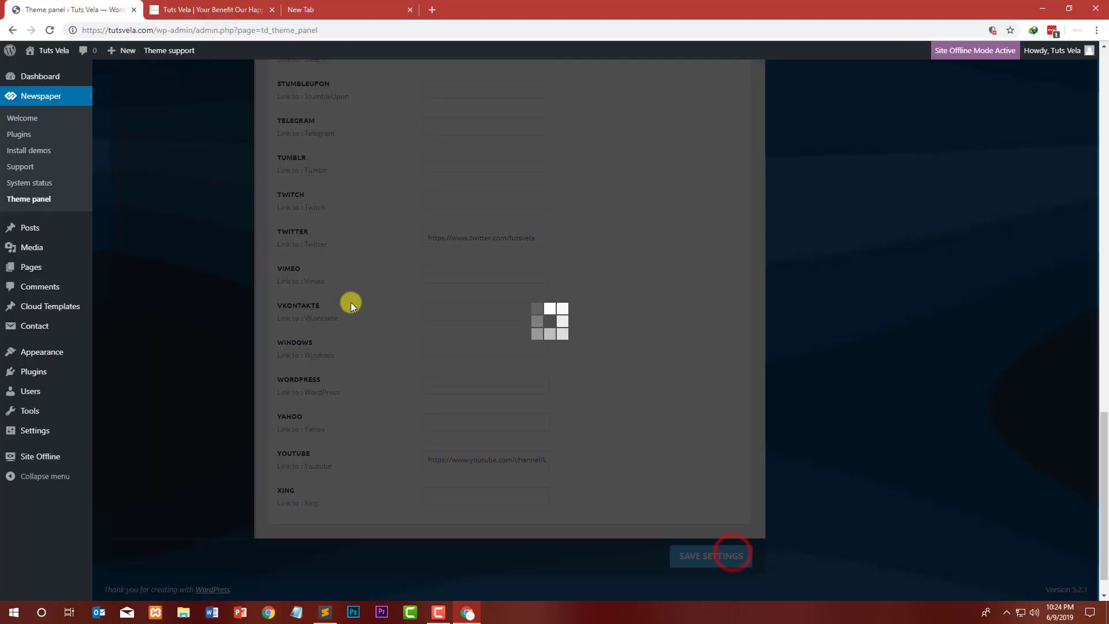
Step: Reload the site's front page and check the social icons in the top bar
click(265, 9)
scroll(780, 103, up, 6)
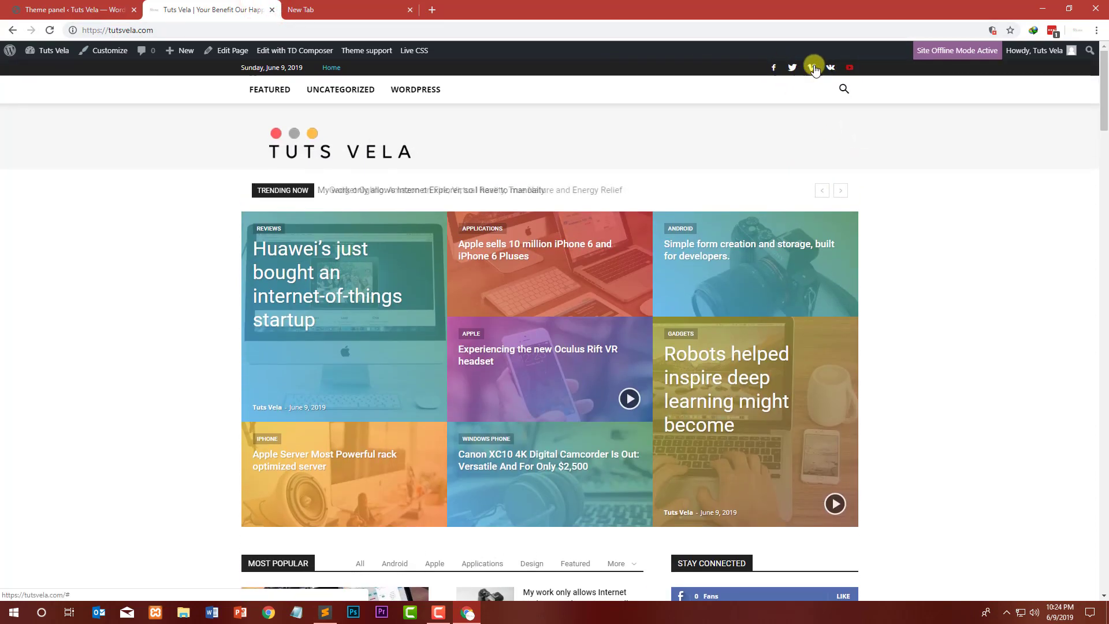
click(80, 11)
click(149, 9)
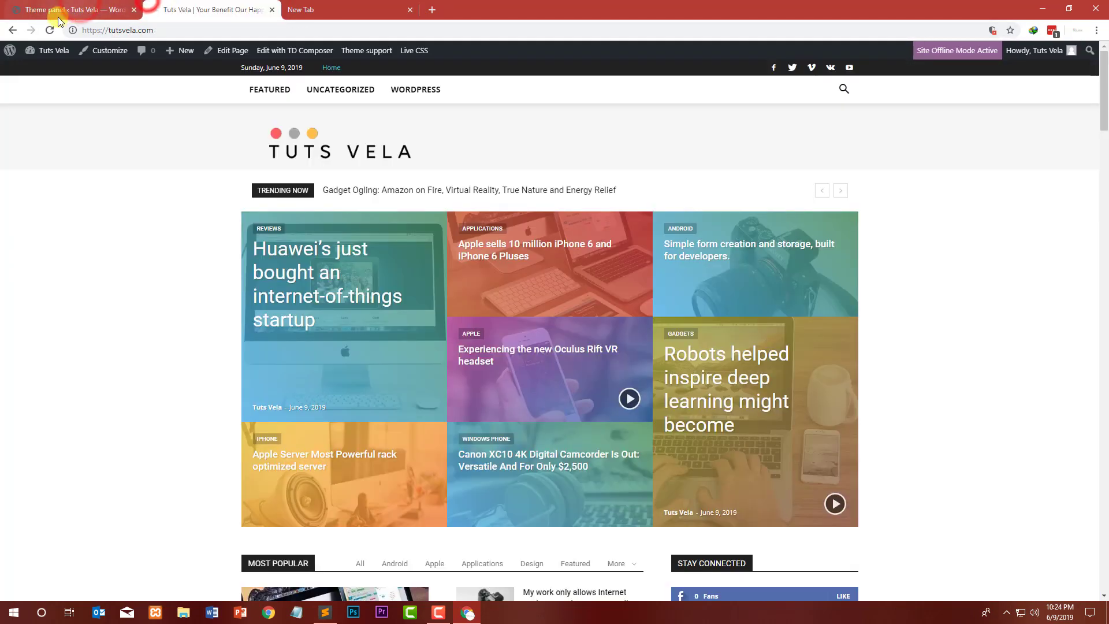
click(48, 26)
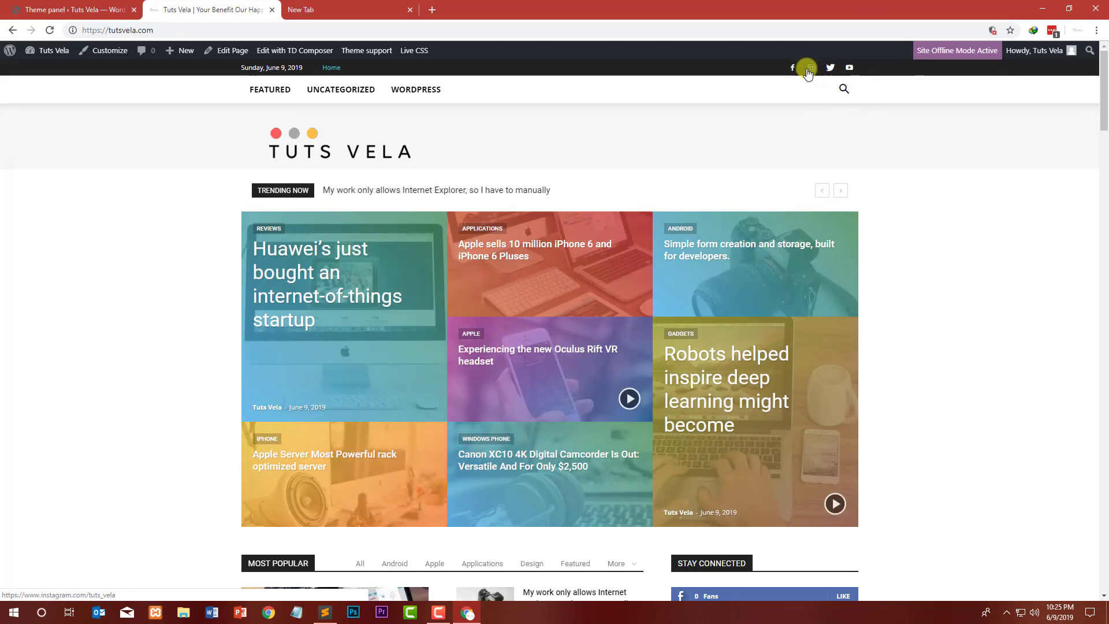
Step: Check the footer's Follow Us icons by opening the Facebook icon link in a new tab
scroll(302, 81, down, 10)
scroll(92, 115, down, 15)
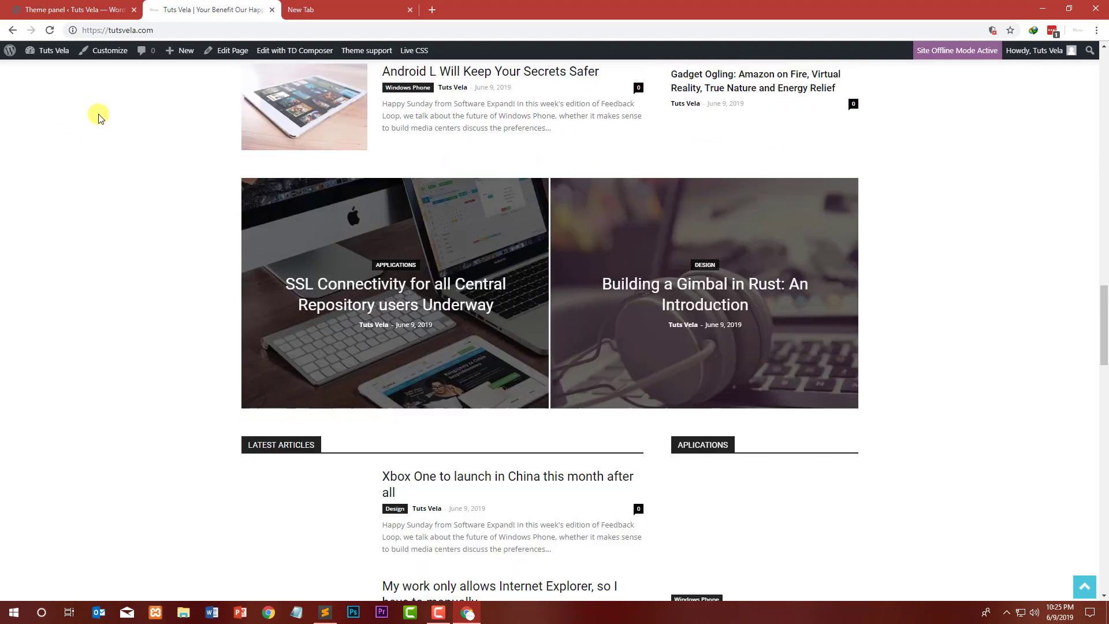
scroll(115, 110, down, 8)
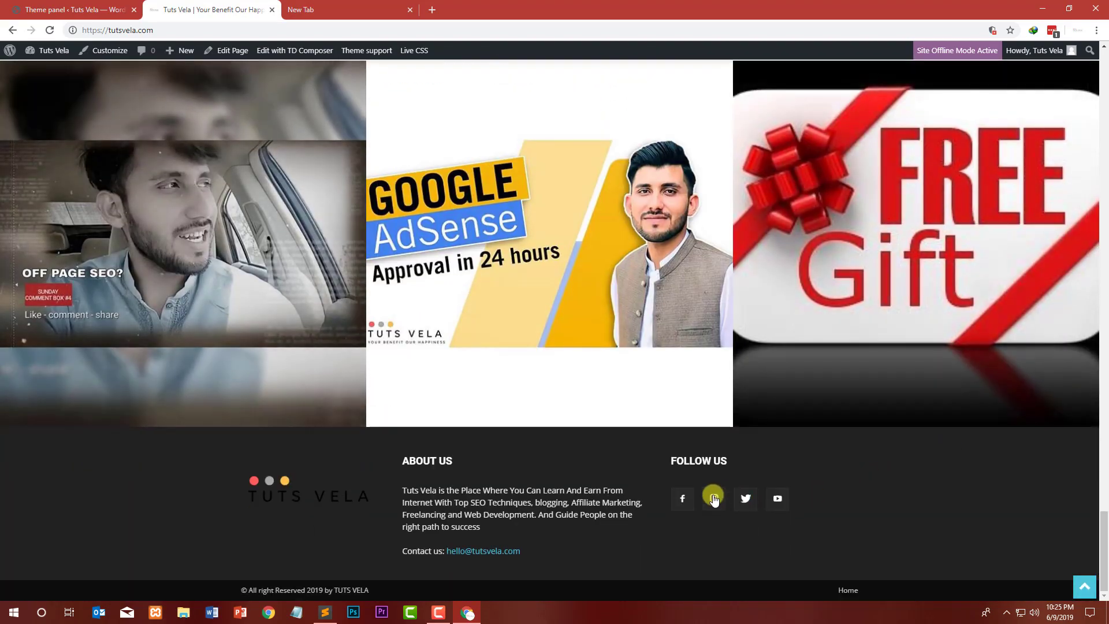
right_click(680, 503)
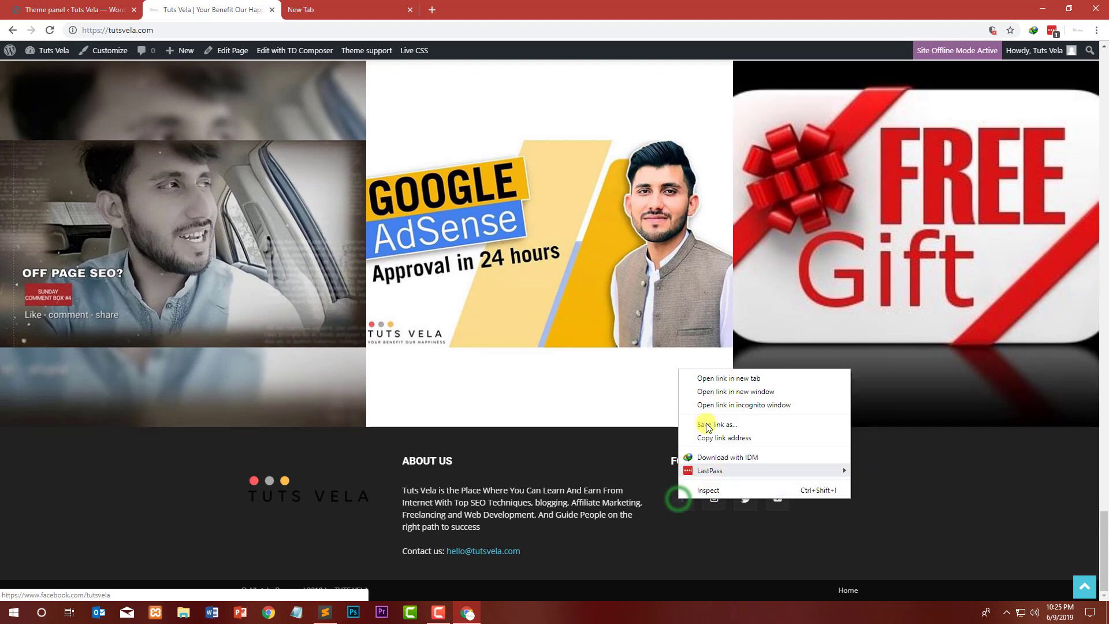
click(708, 376)
click(395, 13)
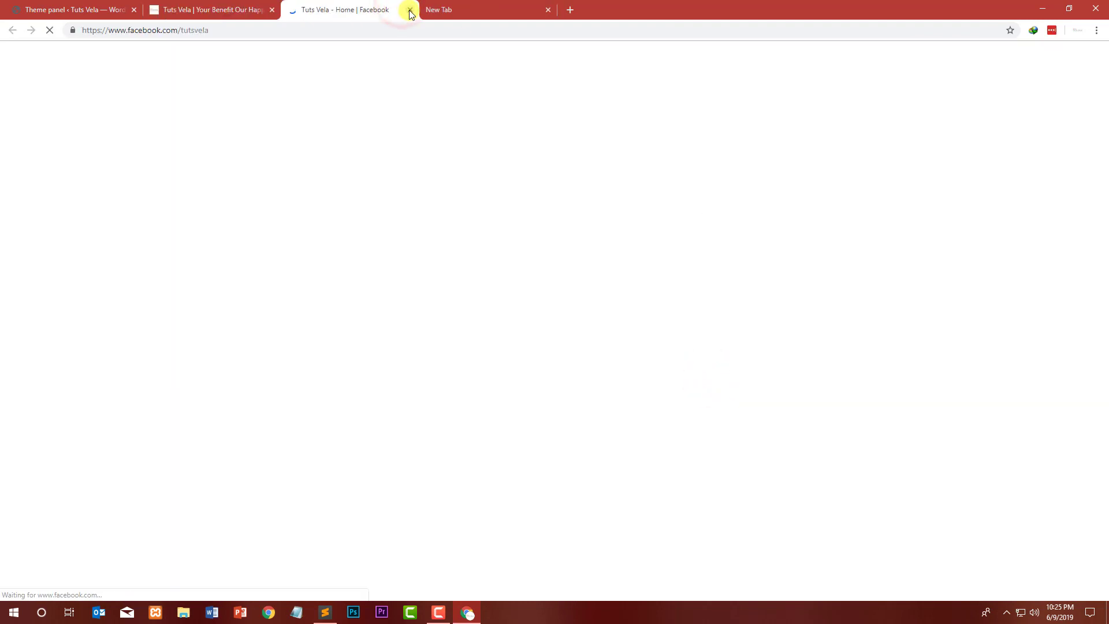
click(410, 10)
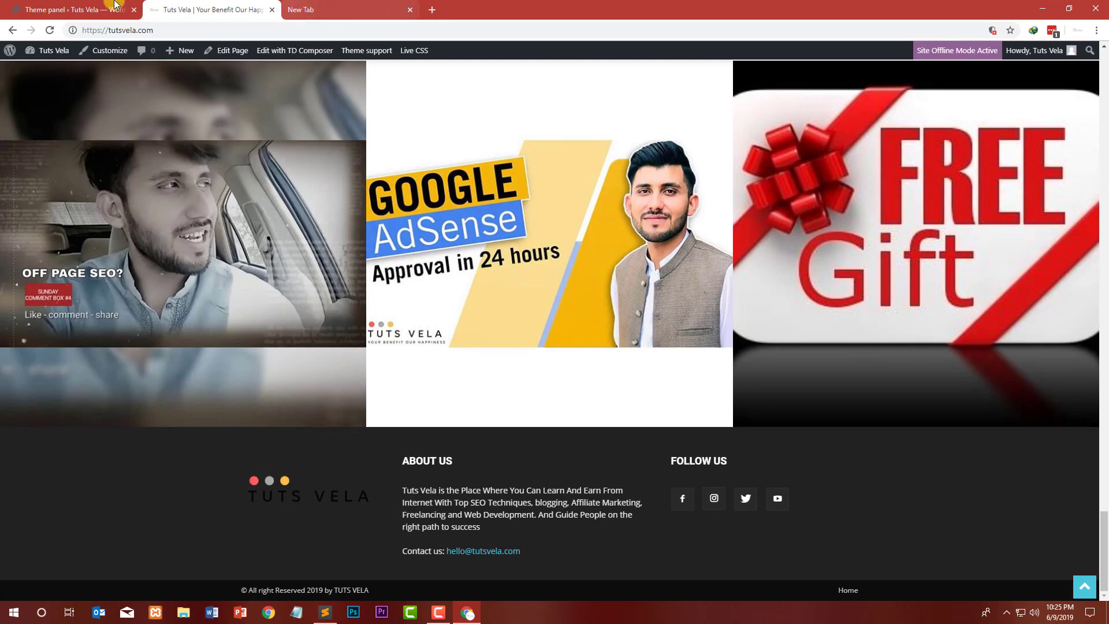
Step: Try to open the Import/Export section of the theme panel and dismiss the leave prompt
click(114, 6)
scroll(168, 173, up, 13)
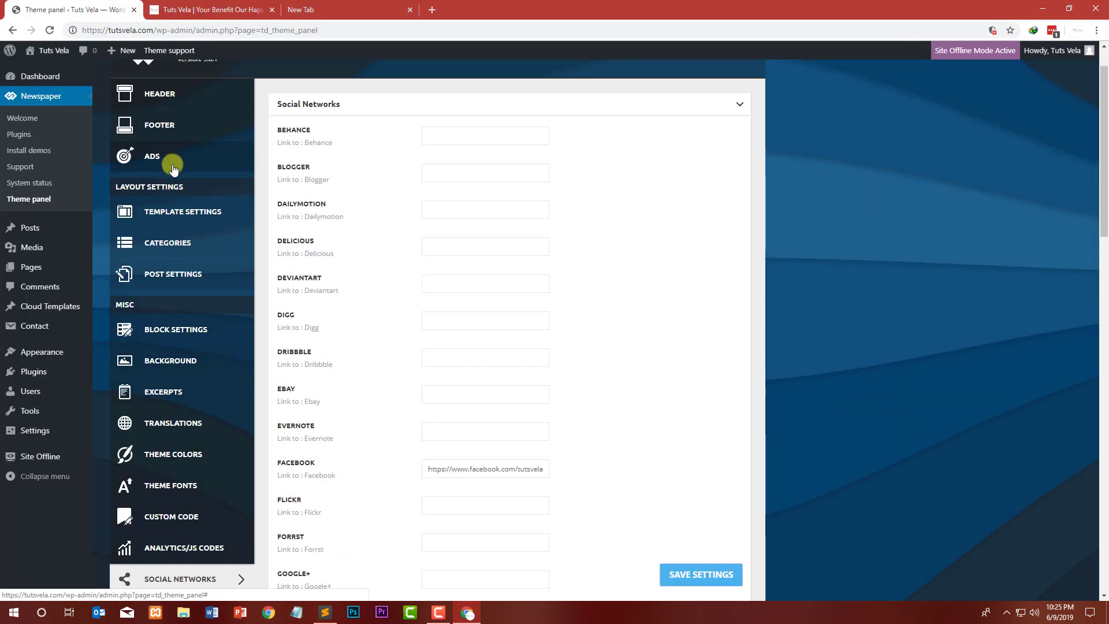
scroll(173, 231, down, 6)
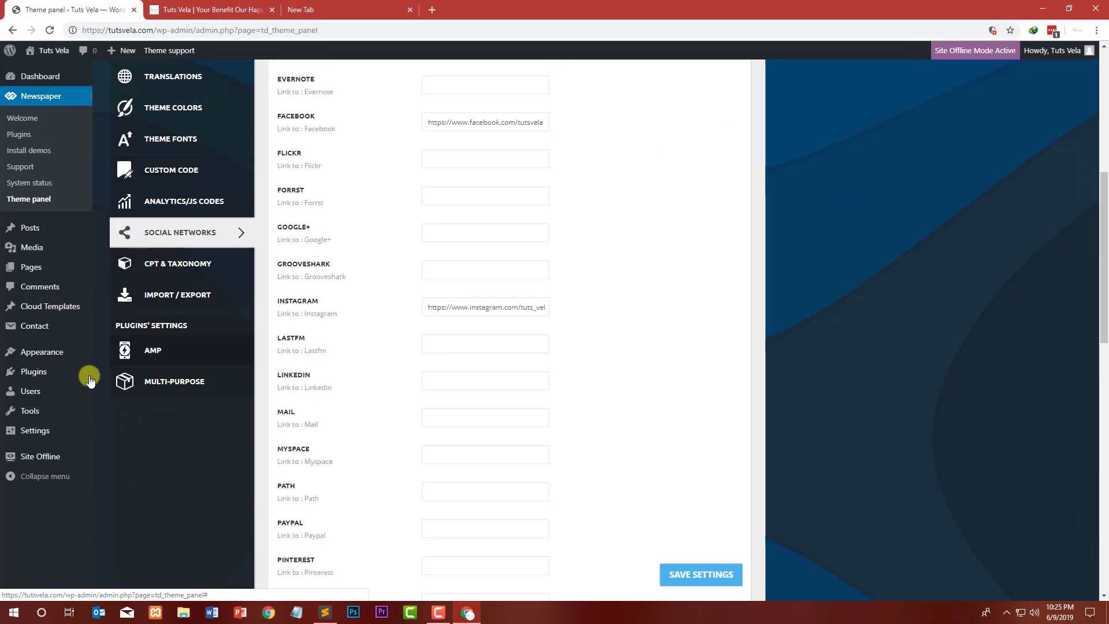
click(186, 295)
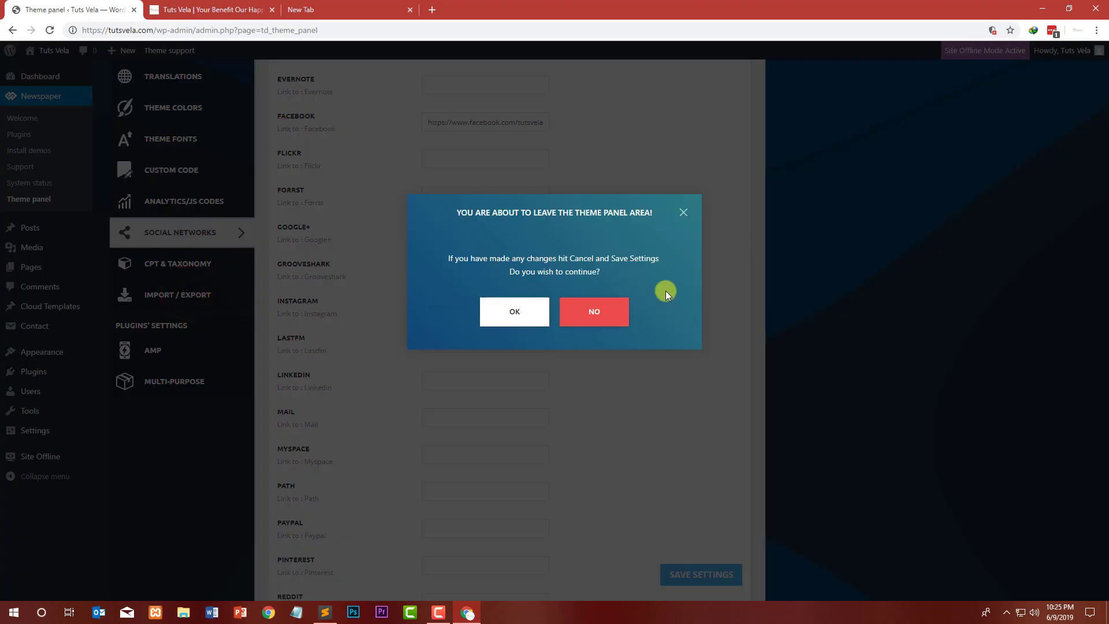
click(684, 214)
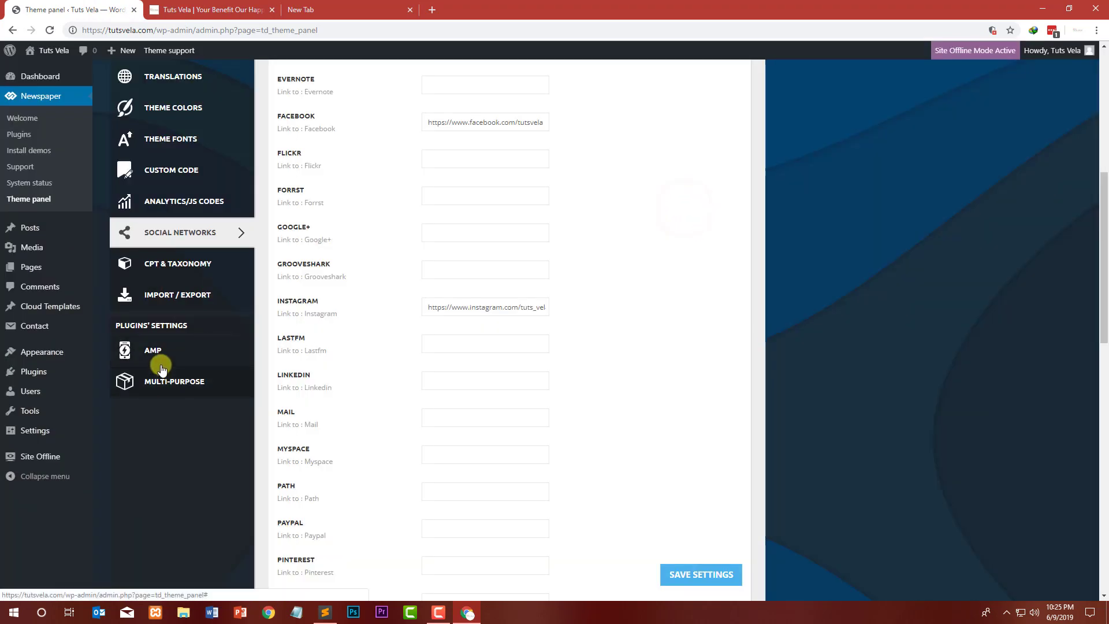
Step: Open the AMP section and expand its Post Type Support and Ads settings
click(168, 354)
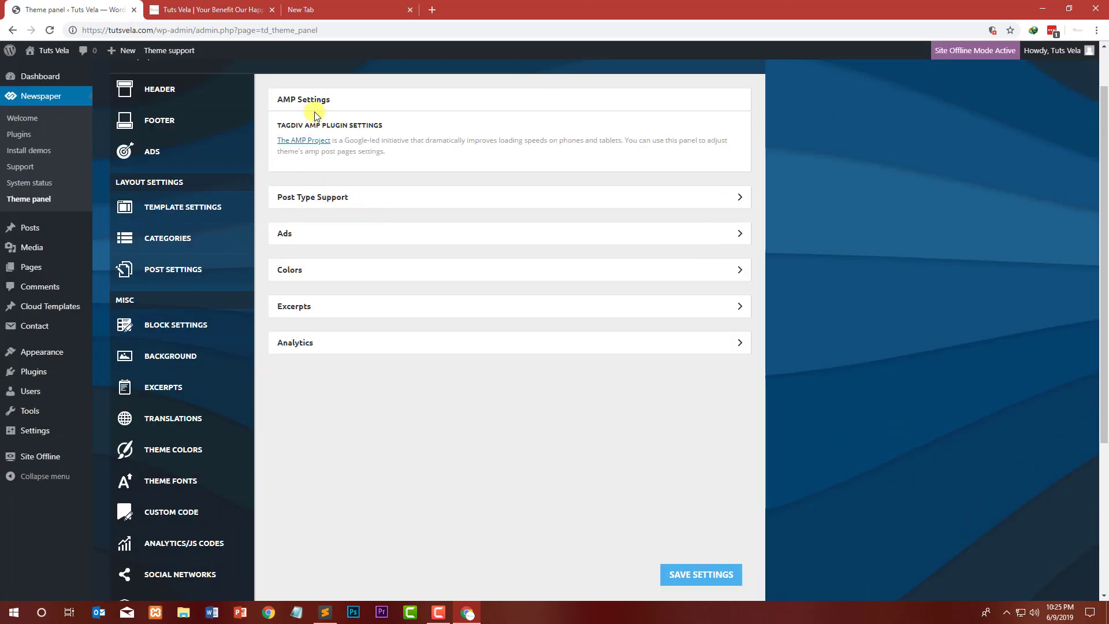
click(333, 194)
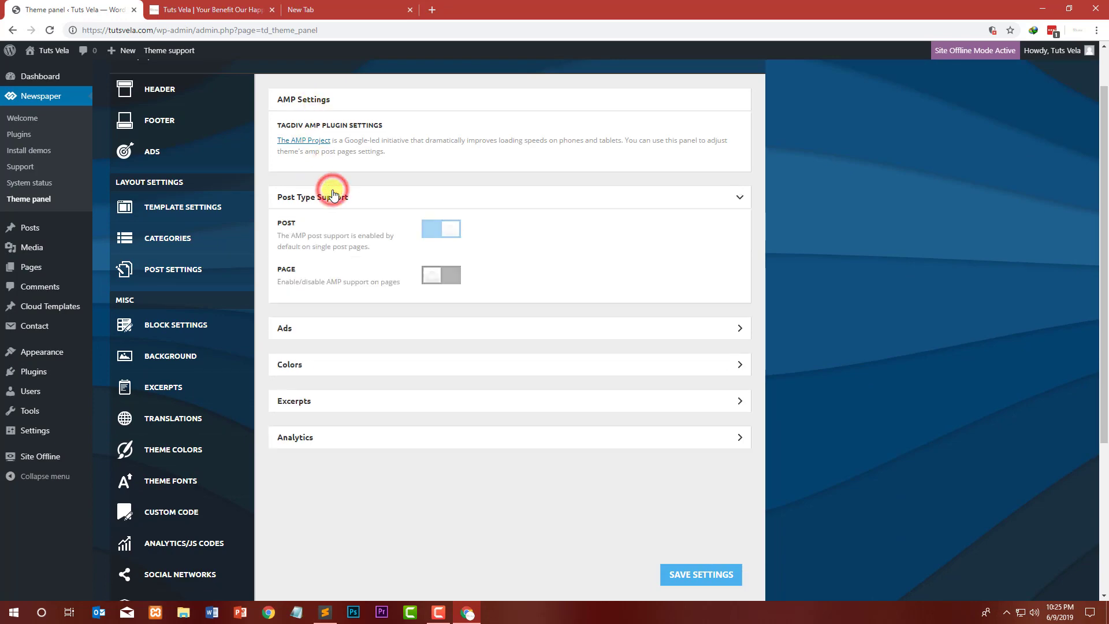
click(351, 339)
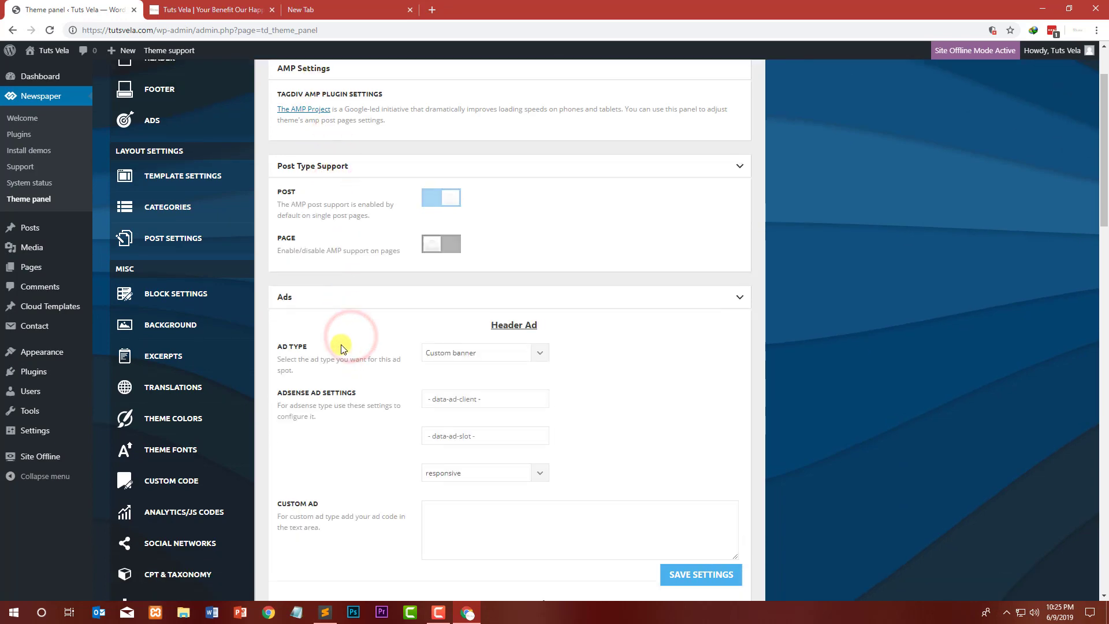
Step: Open the Multi-Purpose section and examine its general, header and color settings
scroll(341, 341, down, 10)
click(192, 145)
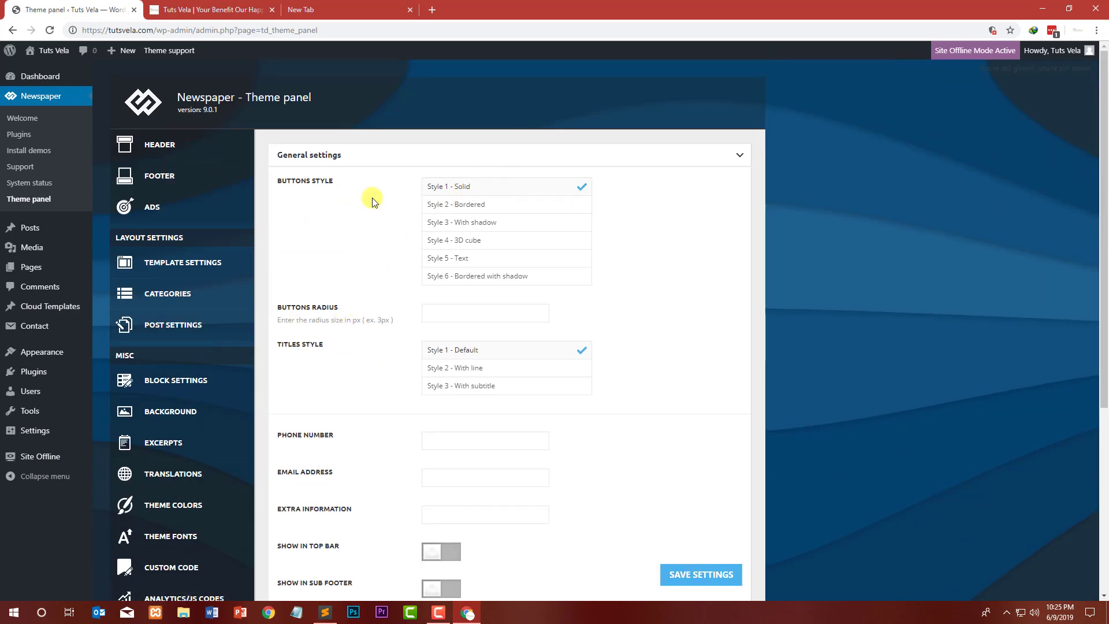
scroll(349, 267, down, 5)
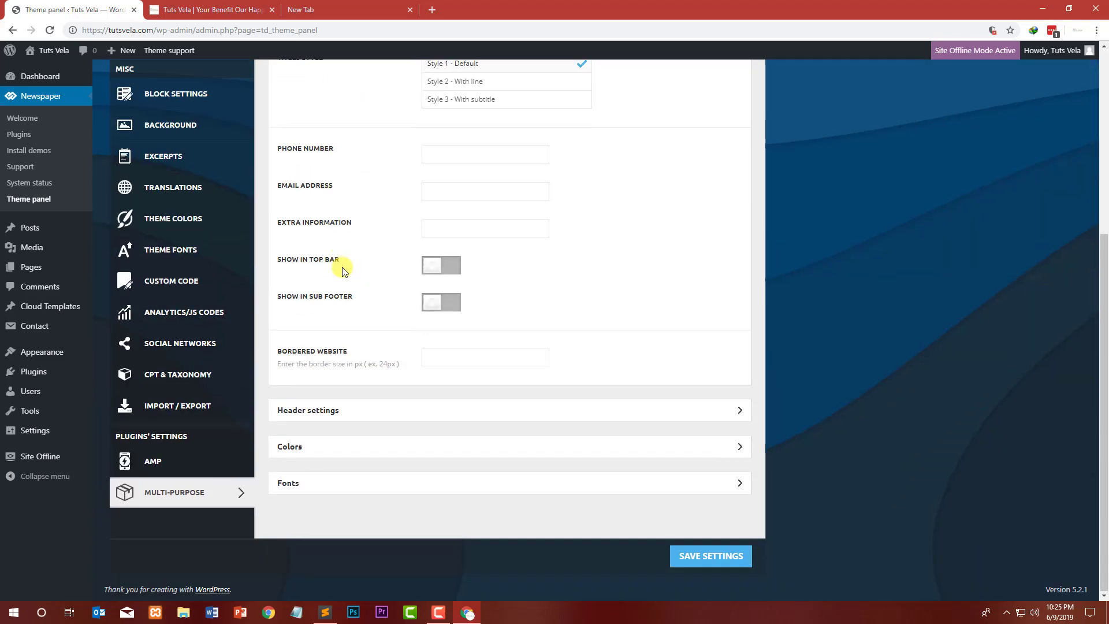
click(367, 406)
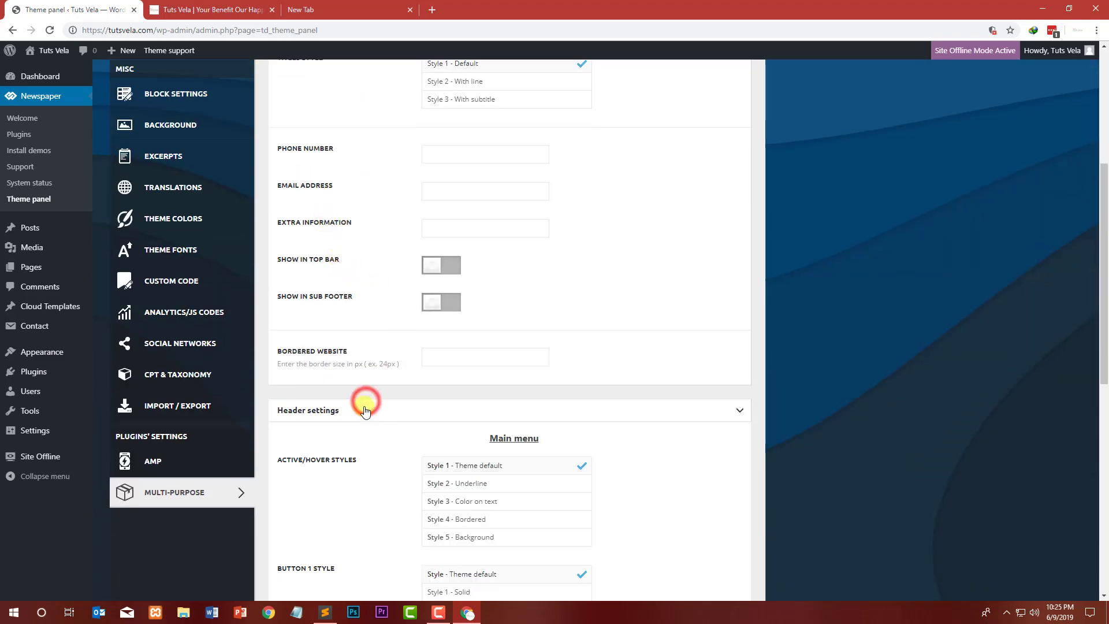
scroll(324, 373, down, 10)
scroll(333, 380, down, 1)
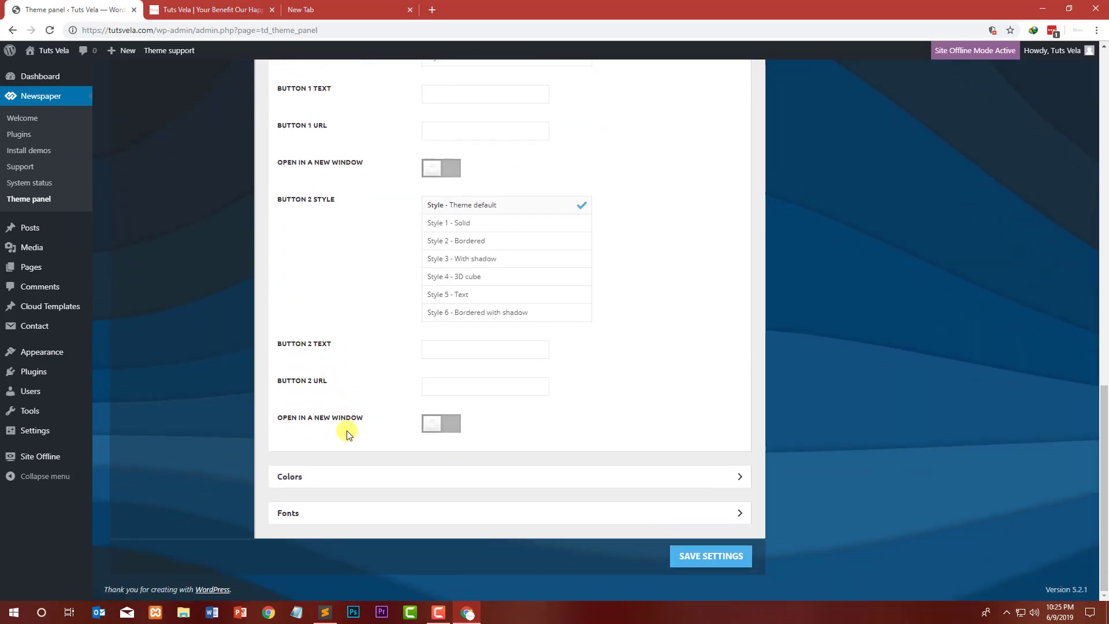
click(353, 480)
scroll(243, 381, down, 3)
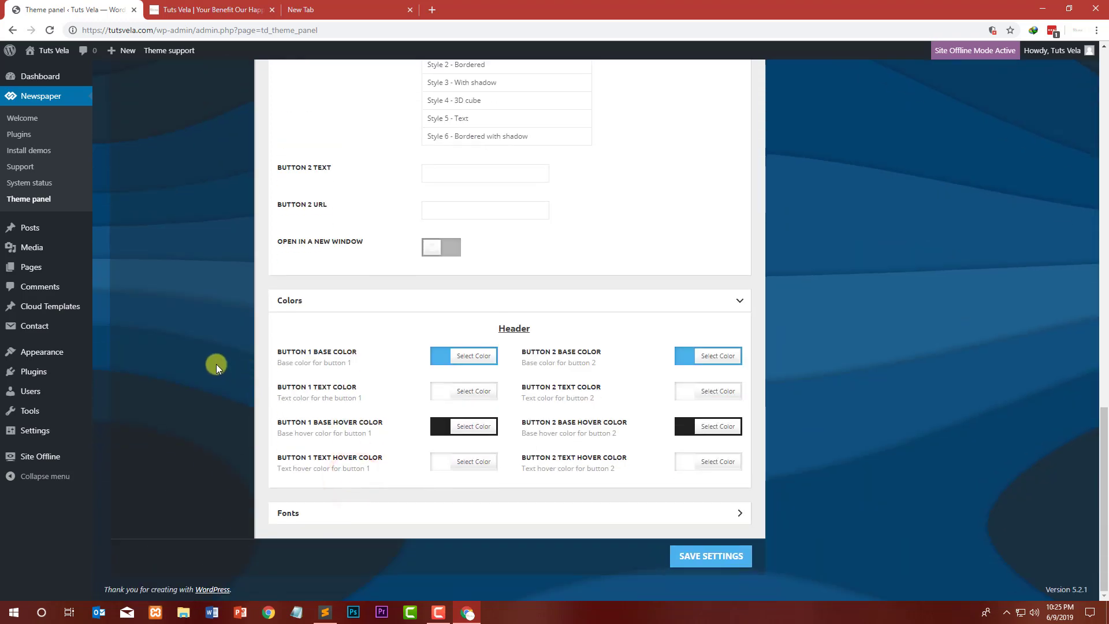
Step: Review the site's homepage in the front-end tab
scroll(218, 364, up, 10)
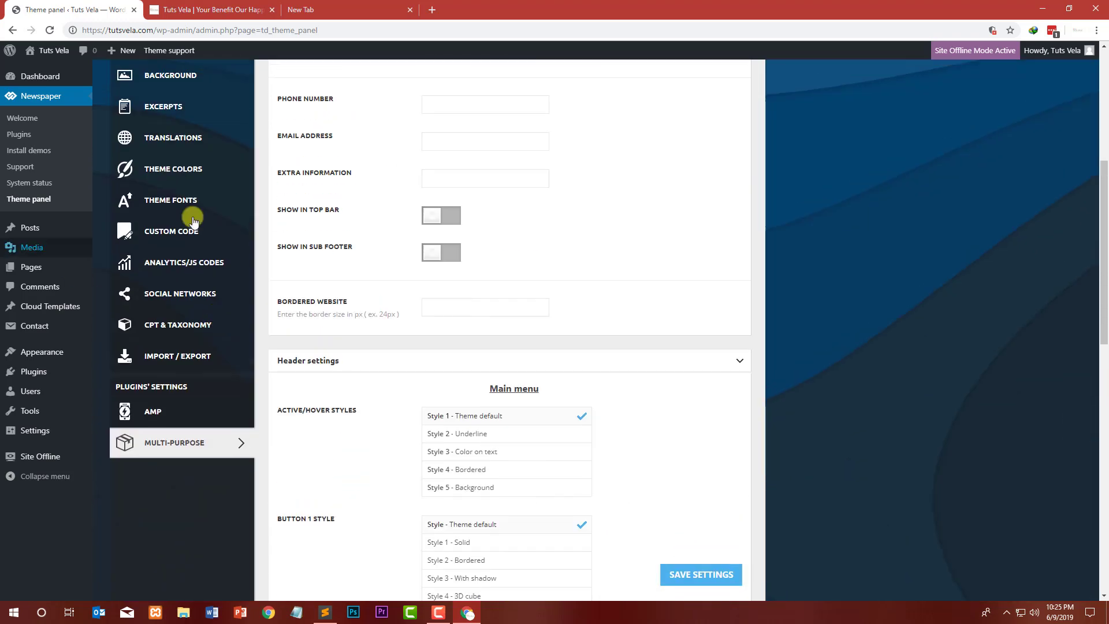
scroll(193, 220, down, 5)
click(211, 9)
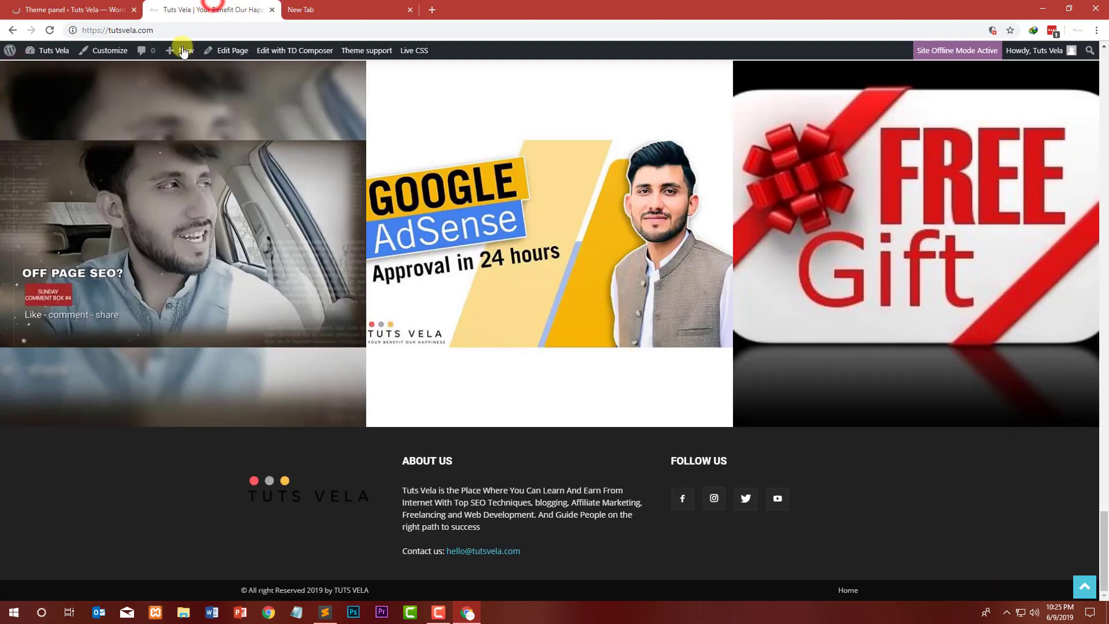
scroll(220, 94, up, 20)
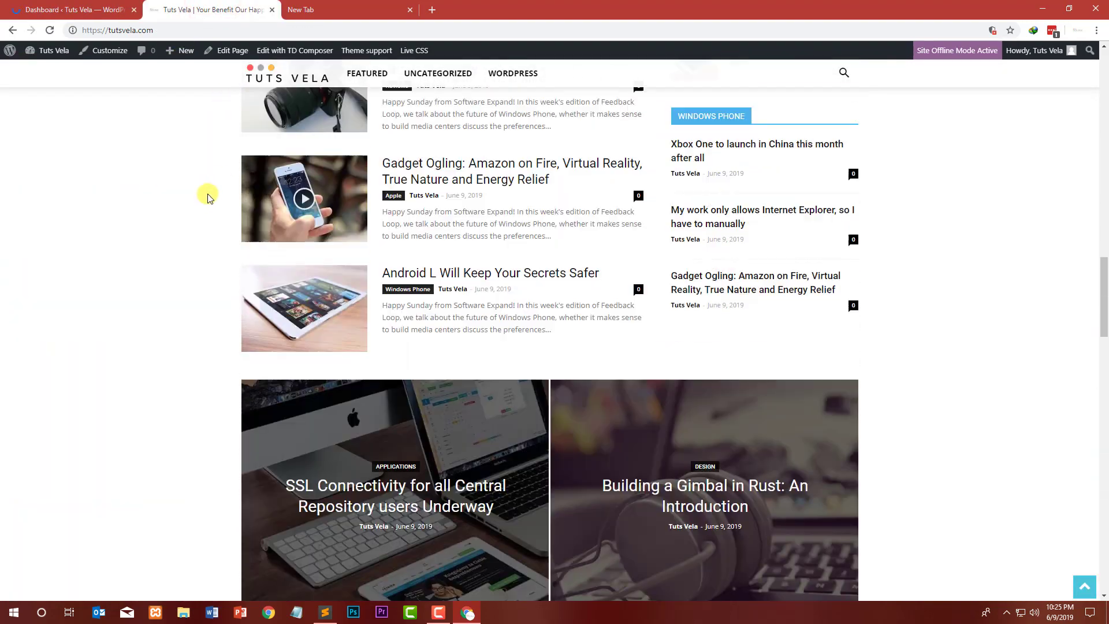
scroll(209, 194, up, 20)
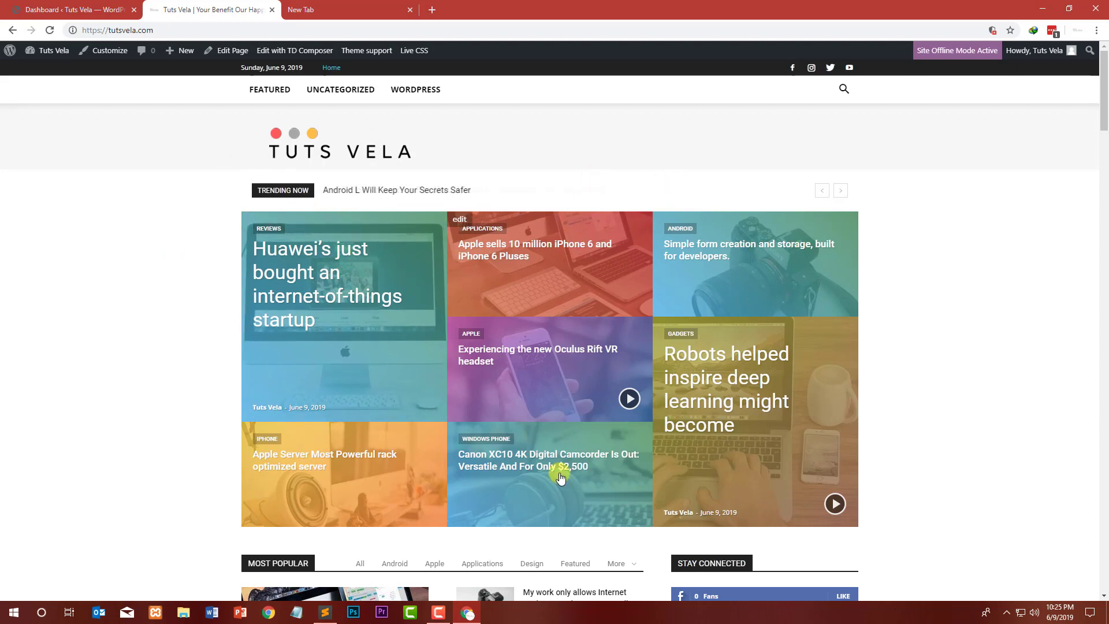
Step: Open the homepage for editing in TD Composer
click(292, 55)
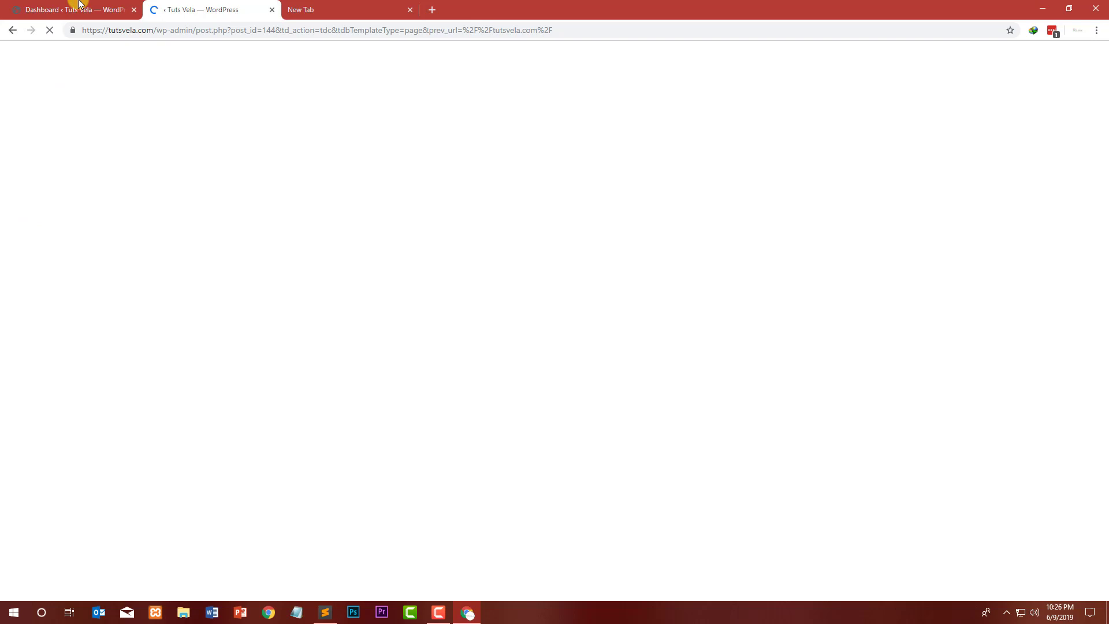
click(79, 6)
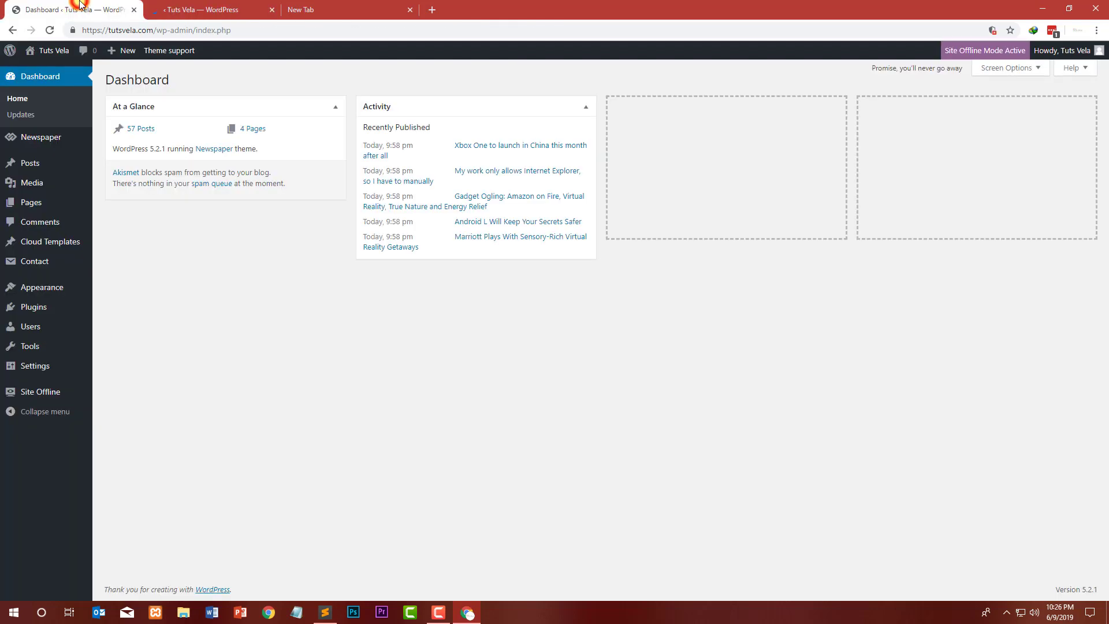
mouse_move(42, 366)
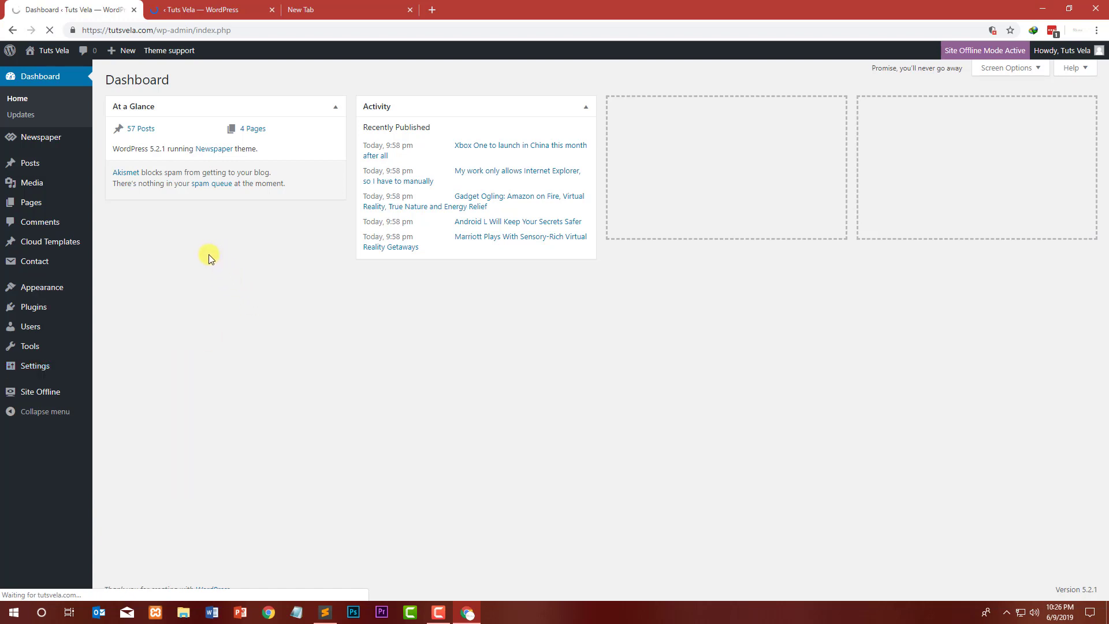
click(244, 6)
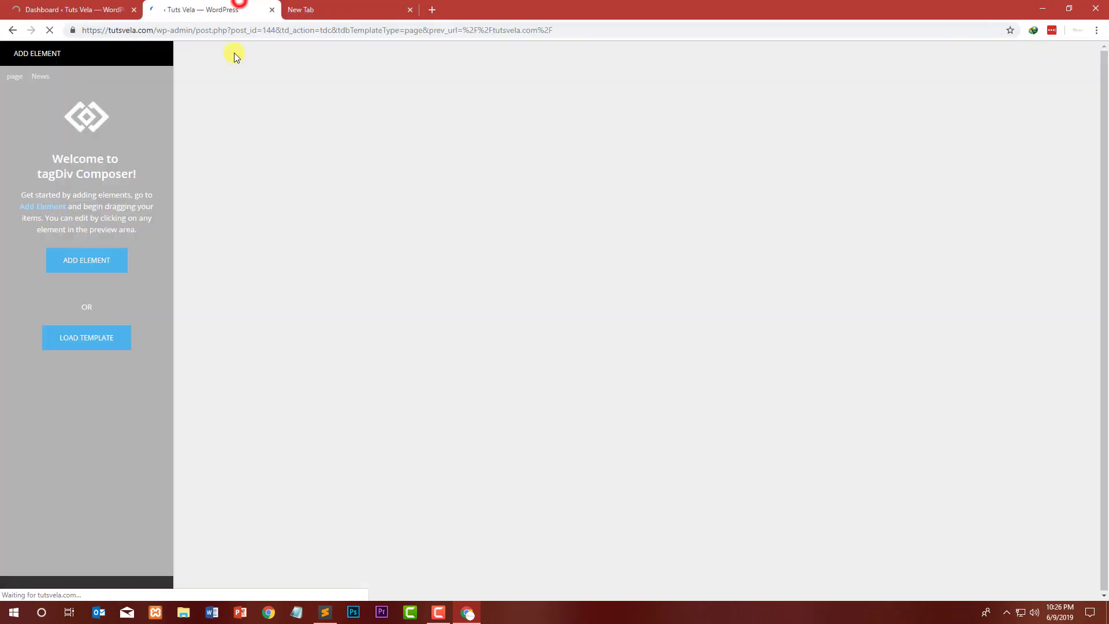
Step: Set the Reading Settings posts page to Blog and save the changes
click(35, 9)
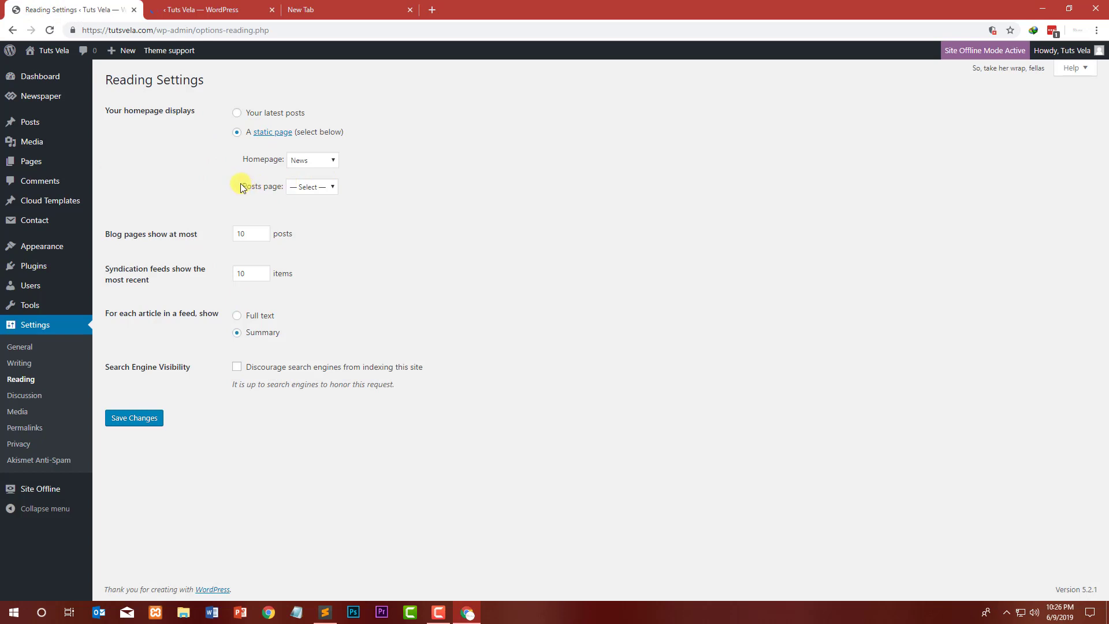
click(372, 226)
click(310, 186)
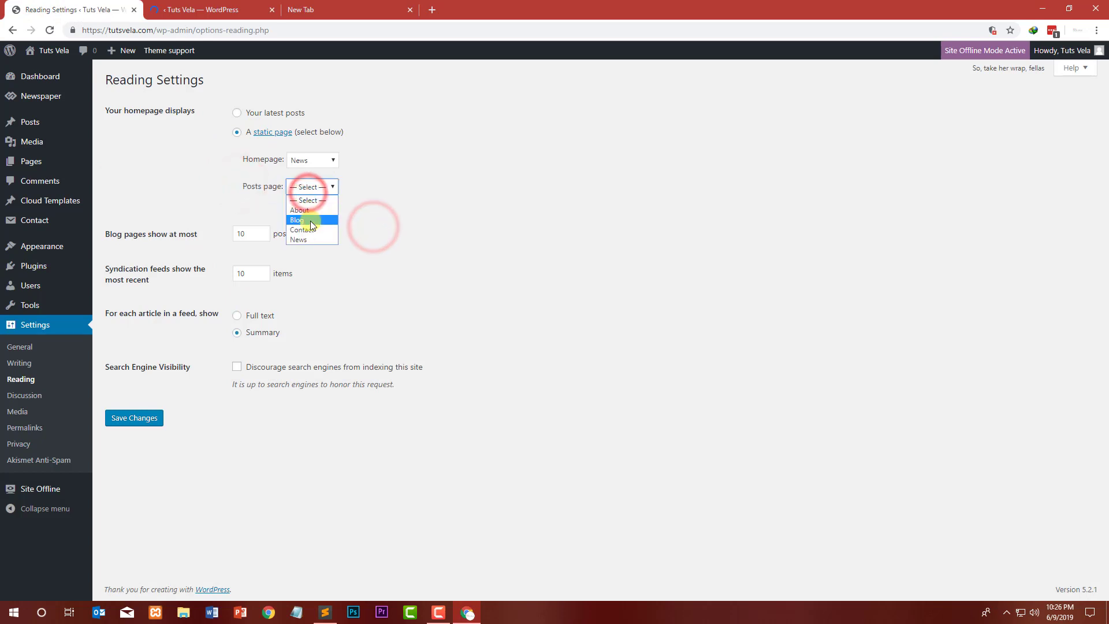
click(310, 221)
click(141, 424)
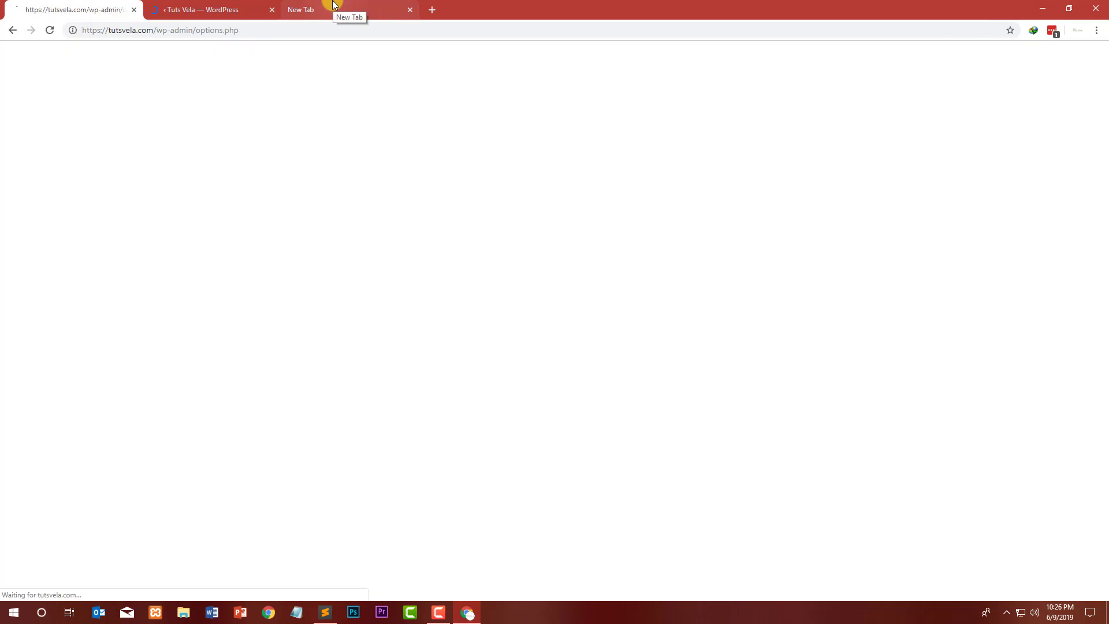
click(333, 5)
click(88, 7)
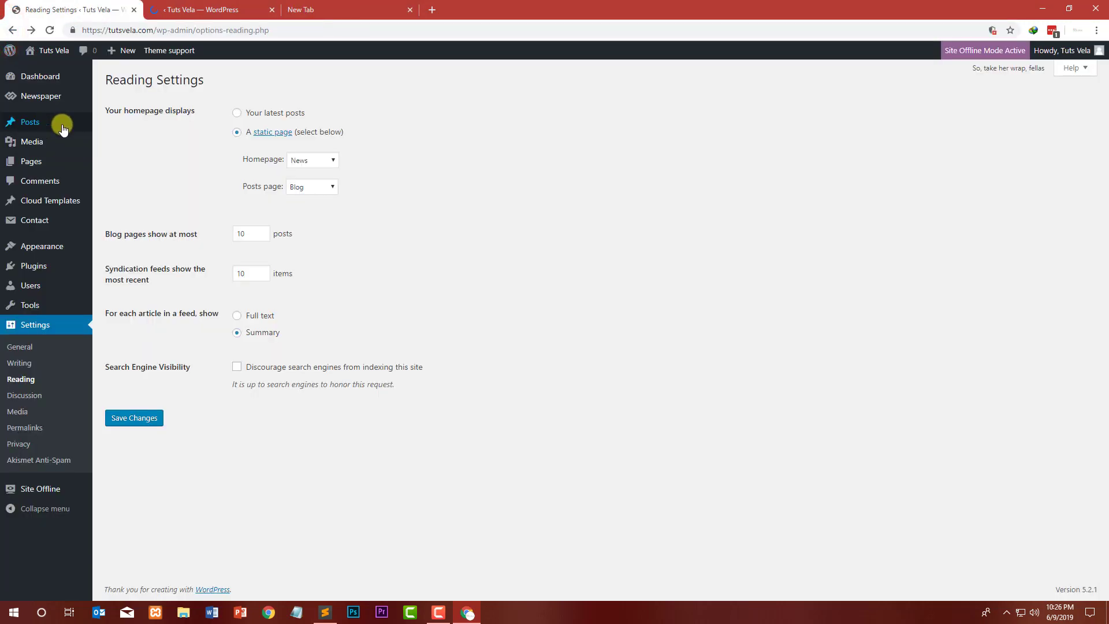
click(127, 421)
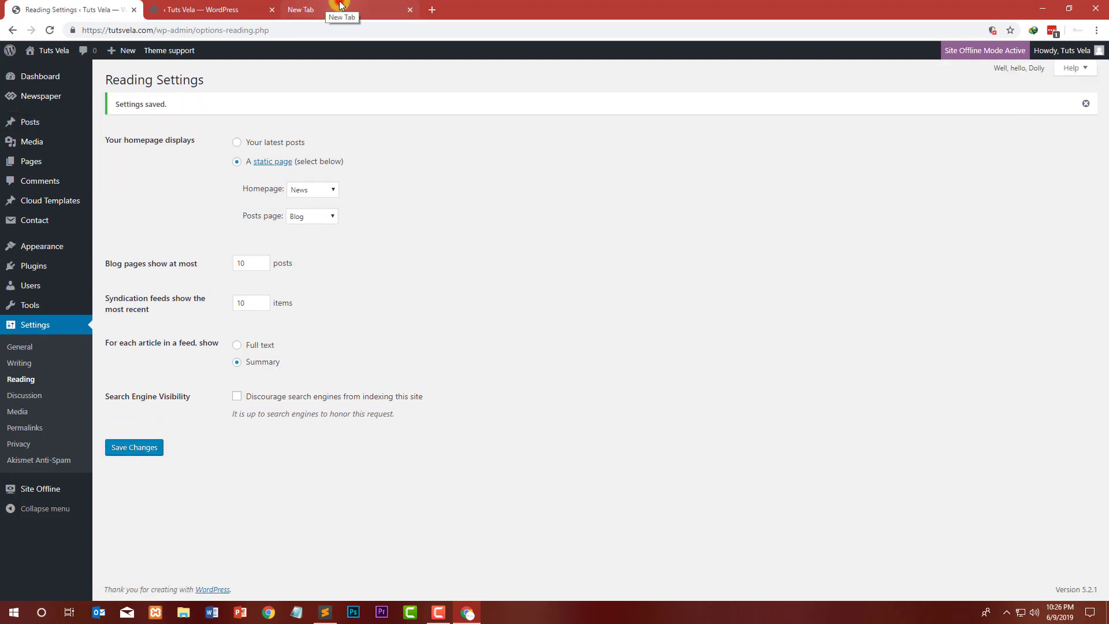
Step: Open tutsvela.com/blog in the new tab and review the blog page
click(340, 6)
text(tutsvela.com)
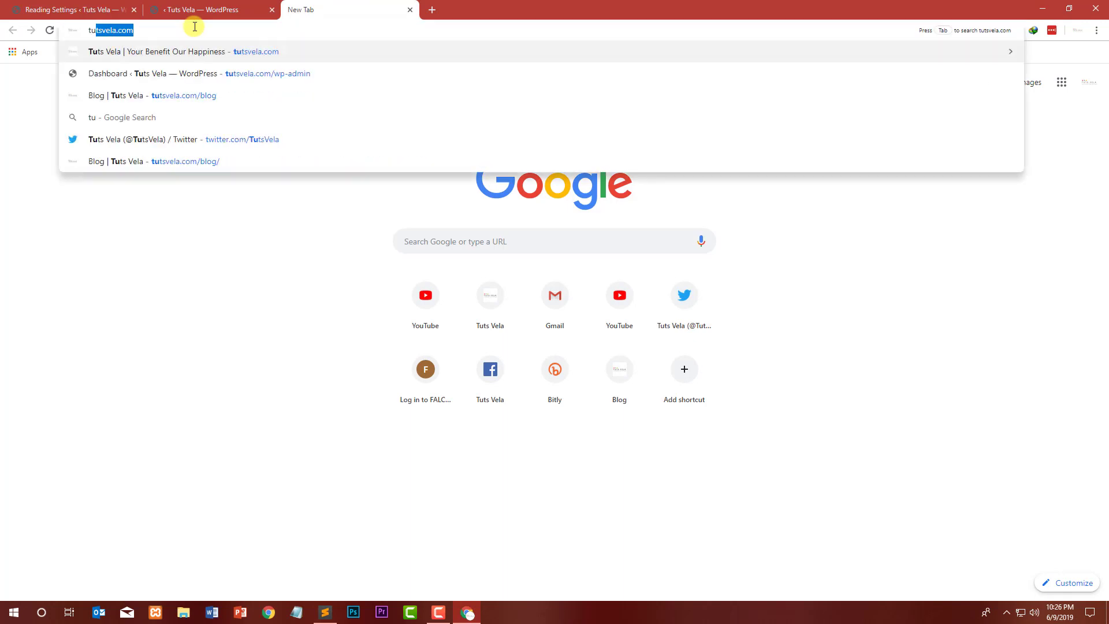
key(Right)
text(/blog)
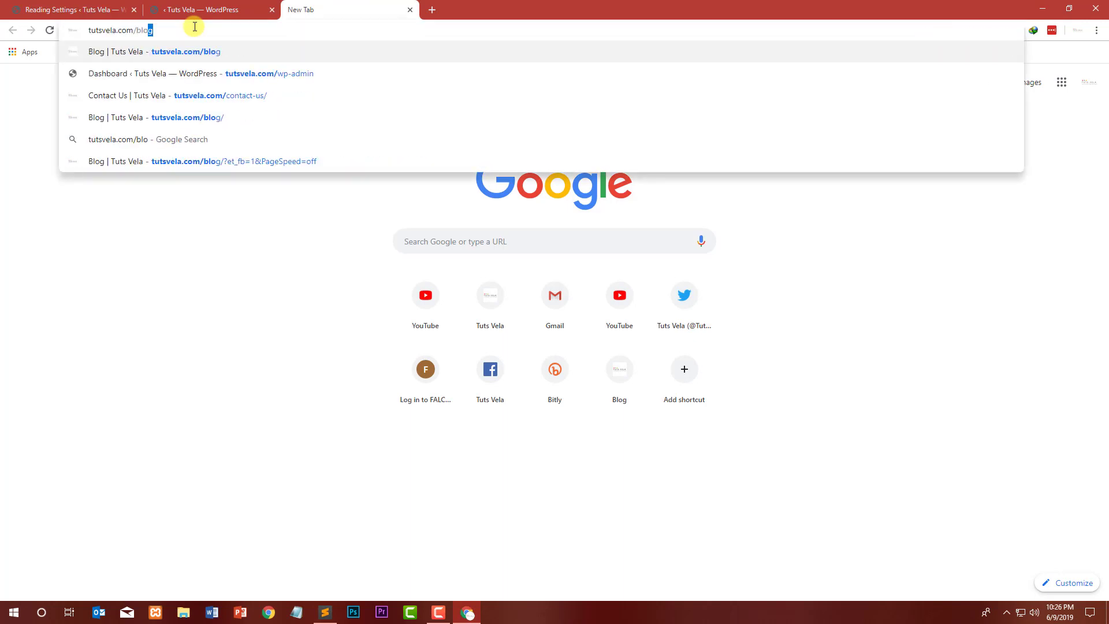
key(Return)
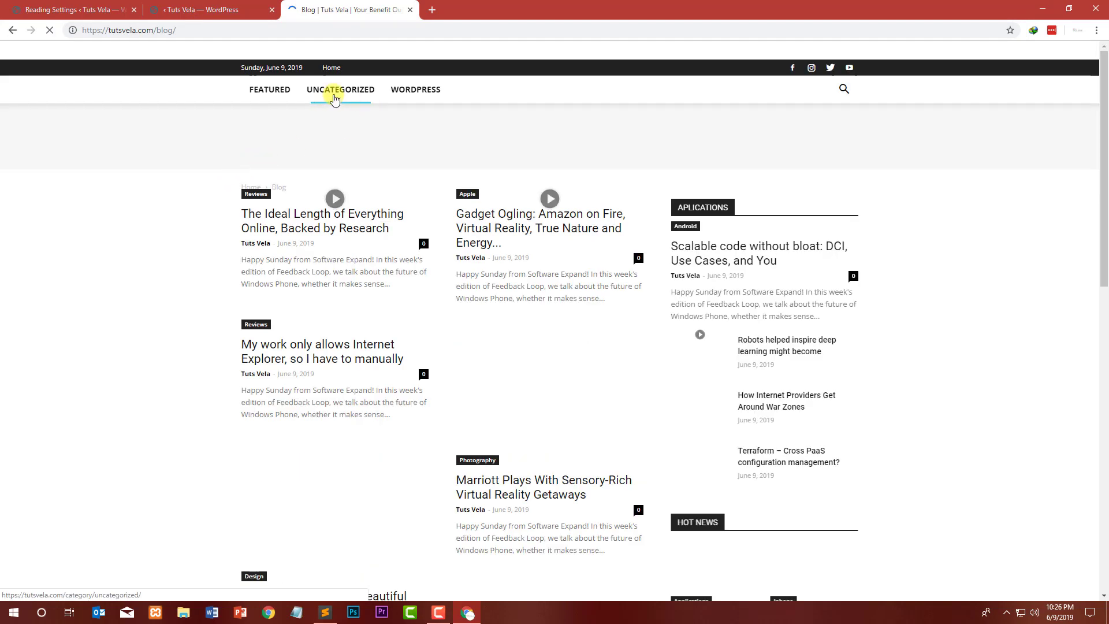
scroll(211, 193, down, 8)
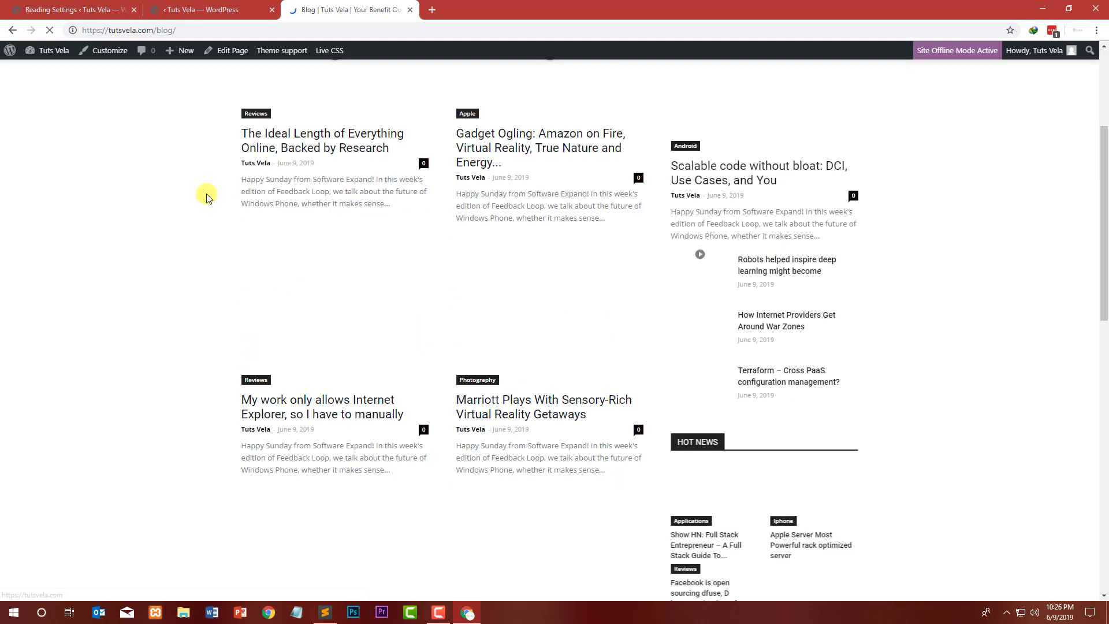
scroll(211, 192, down, 8)
scroll(305, 84, up, 5)
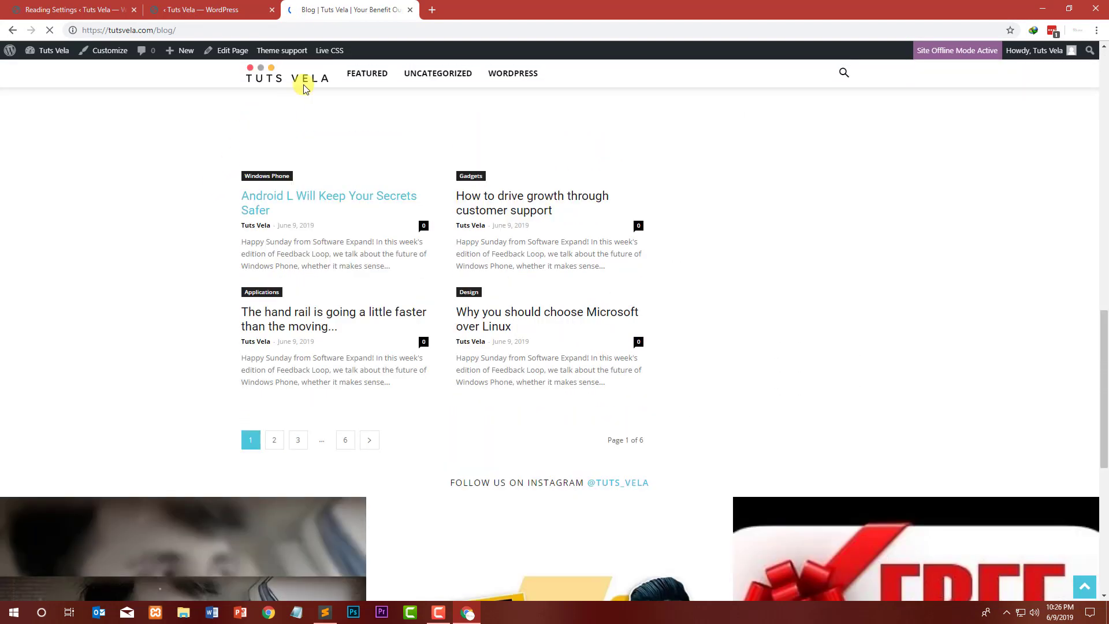
scroll(318, 248, up, 10)
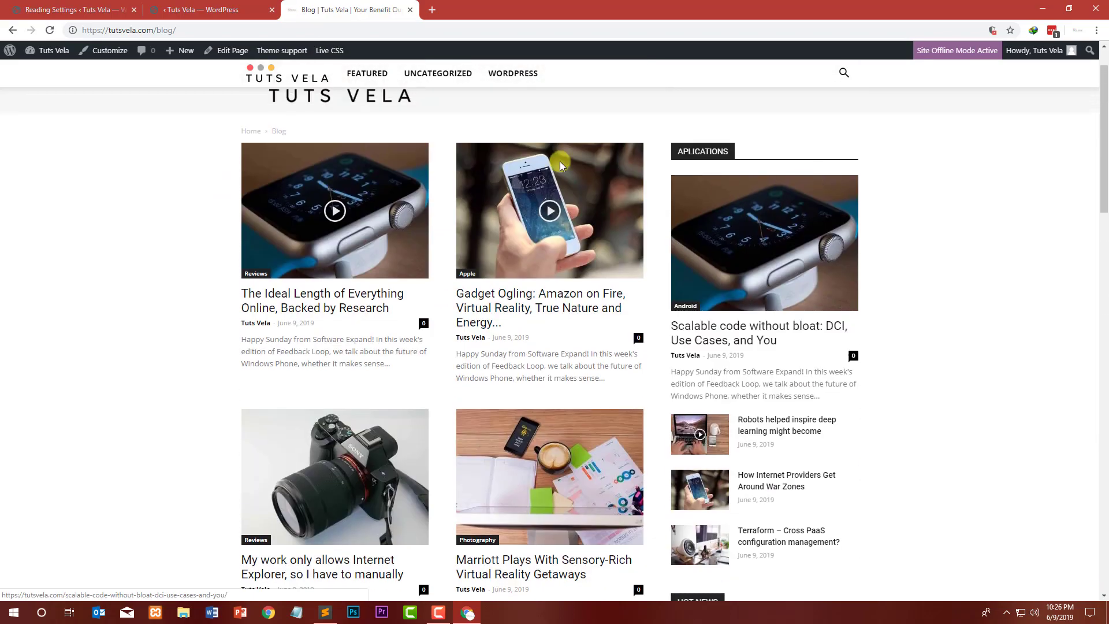
scroll(745, 219, down, 20)
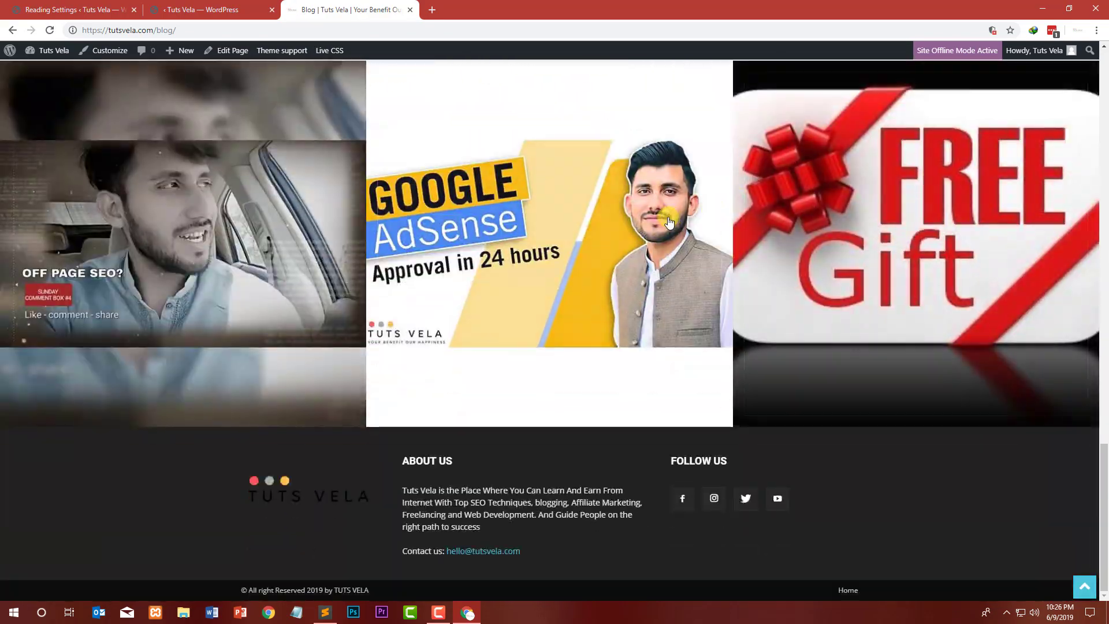
scroll(578, 174, up, 12)
Step: Close the blog tab and browse the homepage in the composer
click(410, 9)
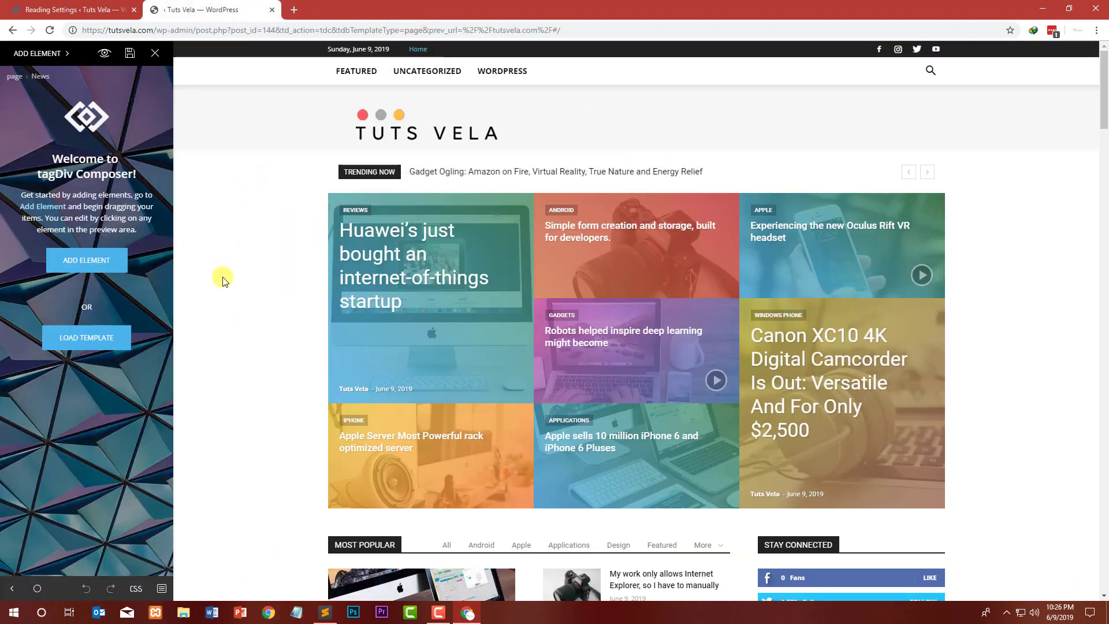
scroll(222, 279, down, 14)
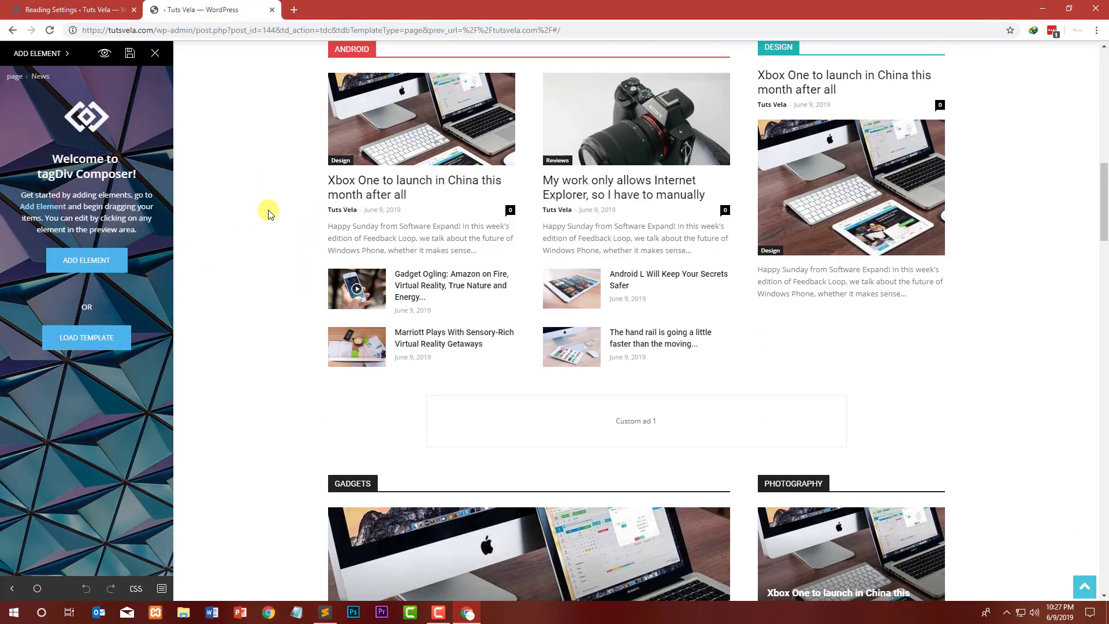
scroll(274, 211, up, 14)
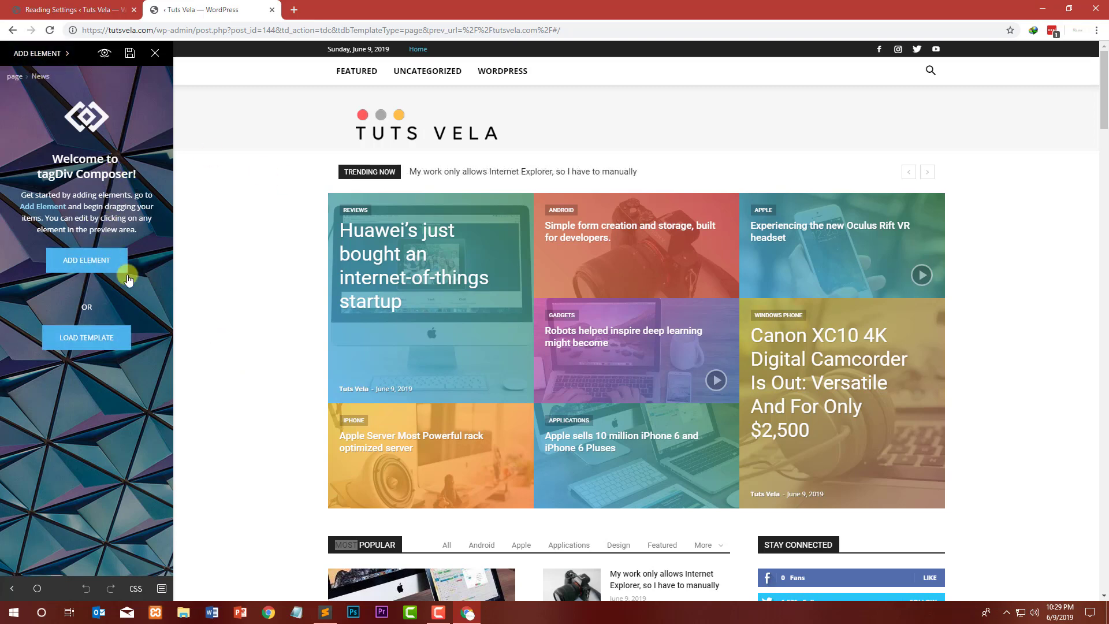
scroll(274, 214, down, 2)
scroll(274, 214, up, 2)
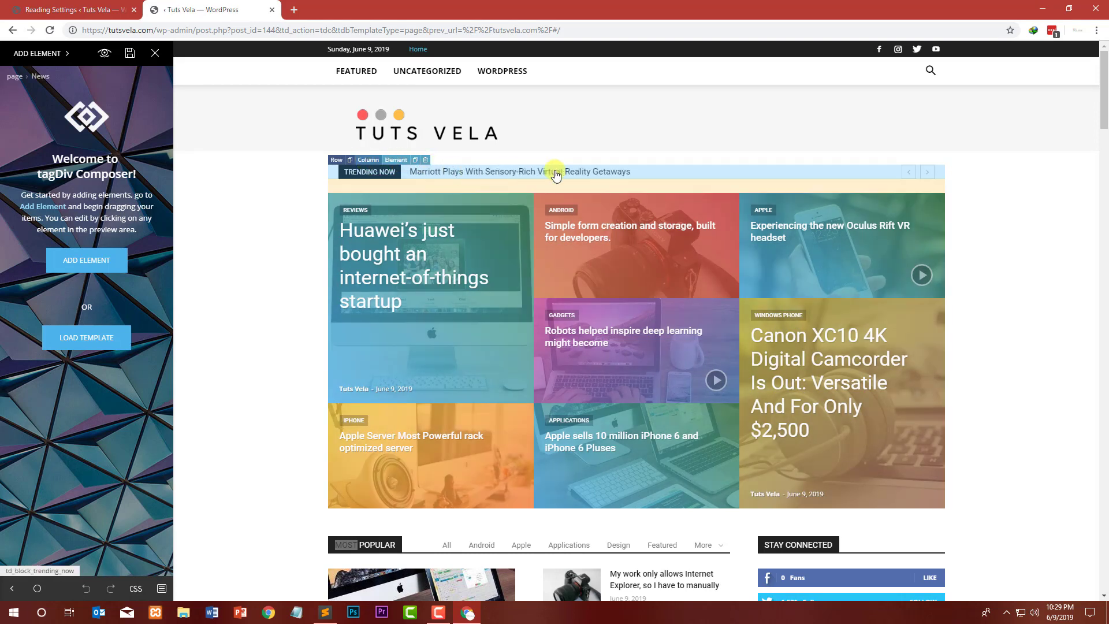
Step: Try Style 2 on the Trending Now news ticker and switch it back to Default
click(394, 160)
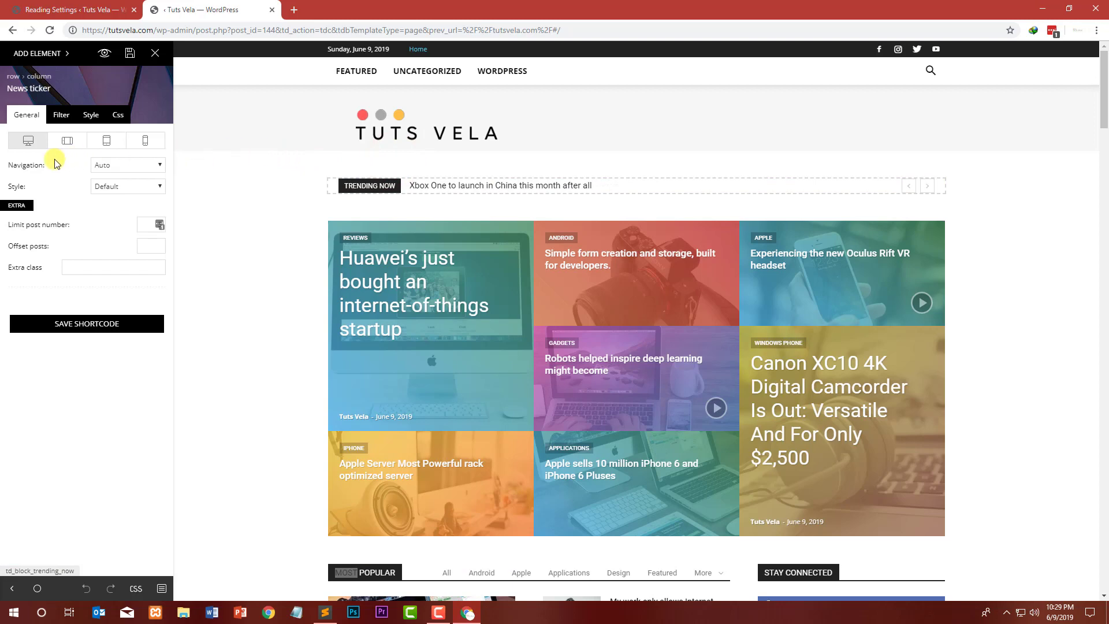
click(168, 166)
click(162, 165)
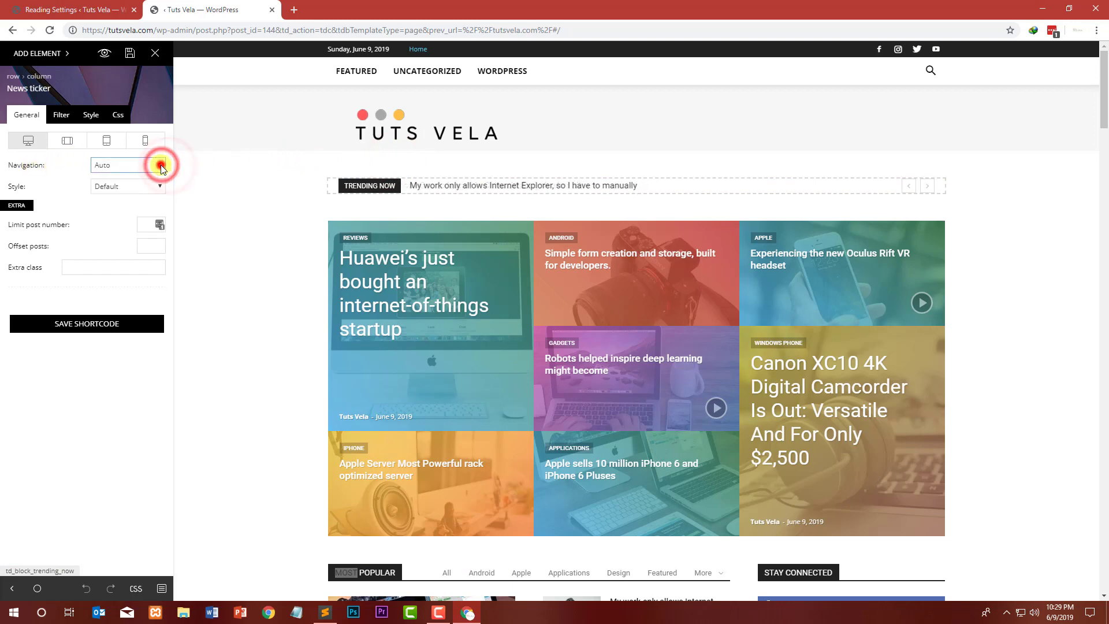
click(117, 187)
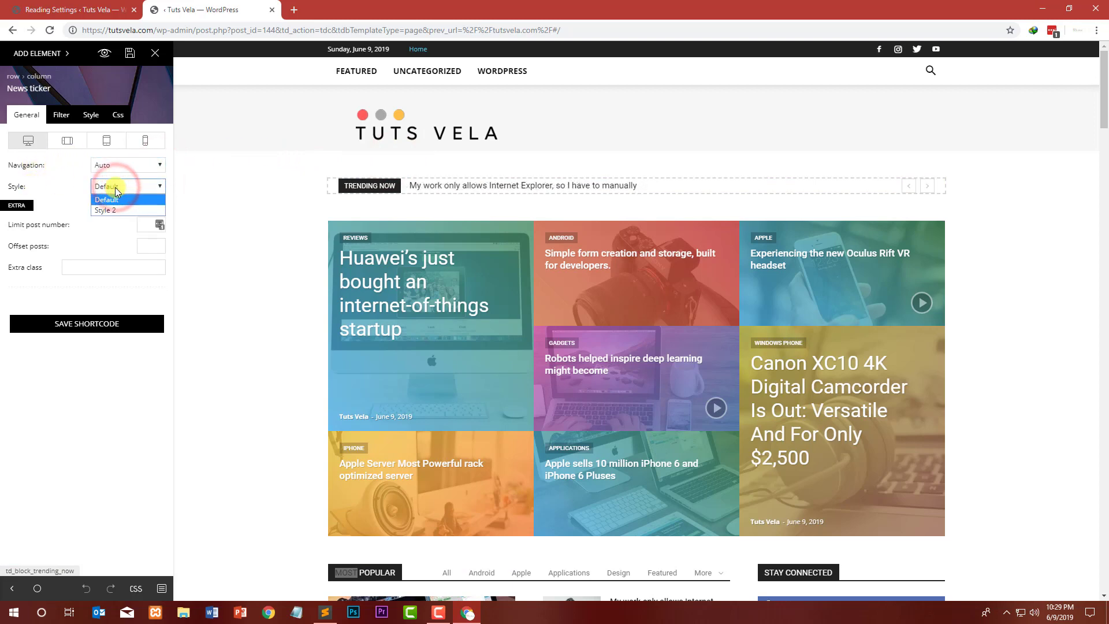
click(109, 209)
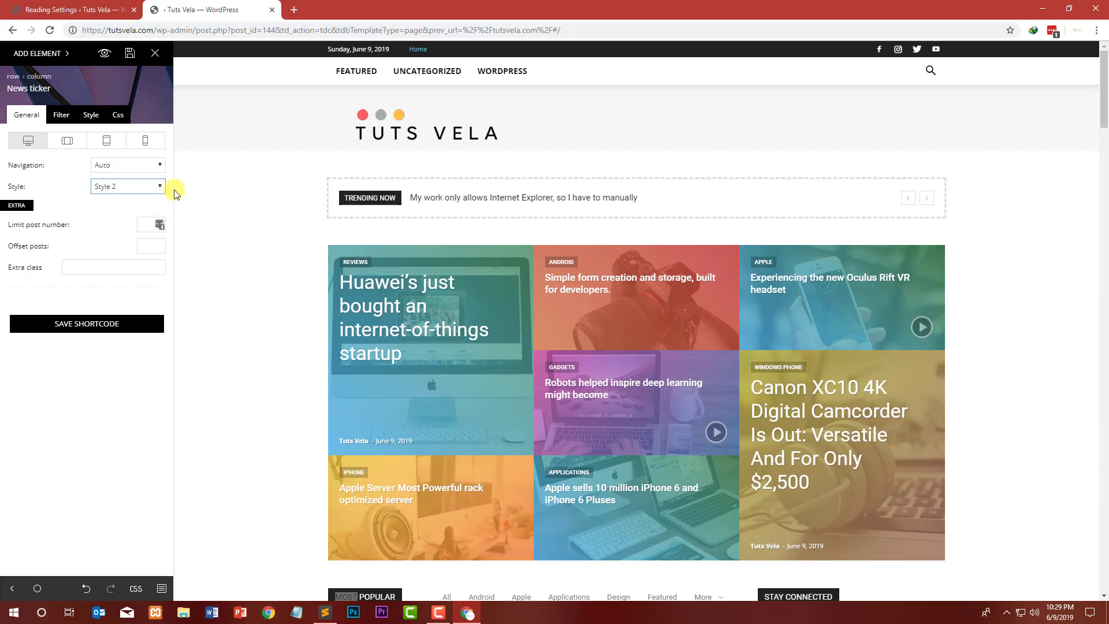
click(149, 186)
click(144, 198)
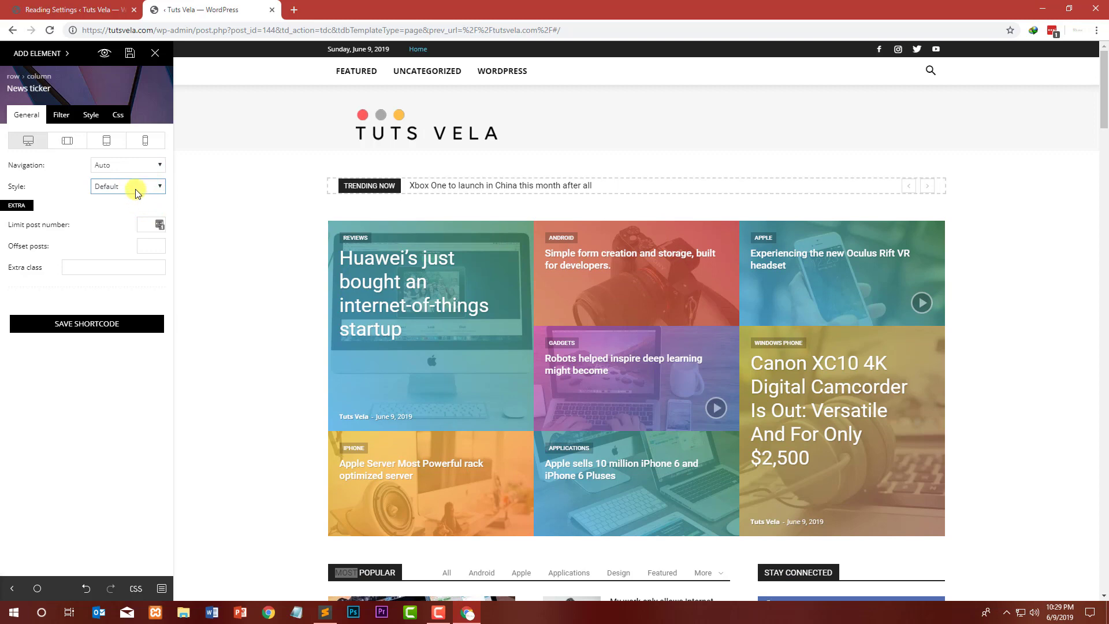
click(137, 192)
click(126, 210)
click(126, 188)
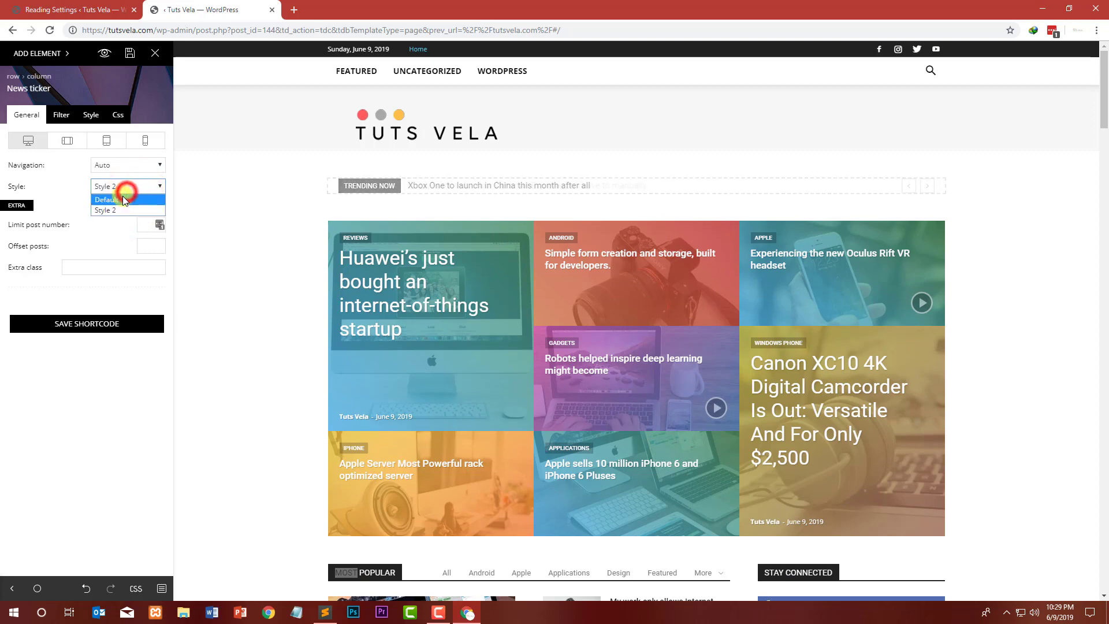
click(124, 199)
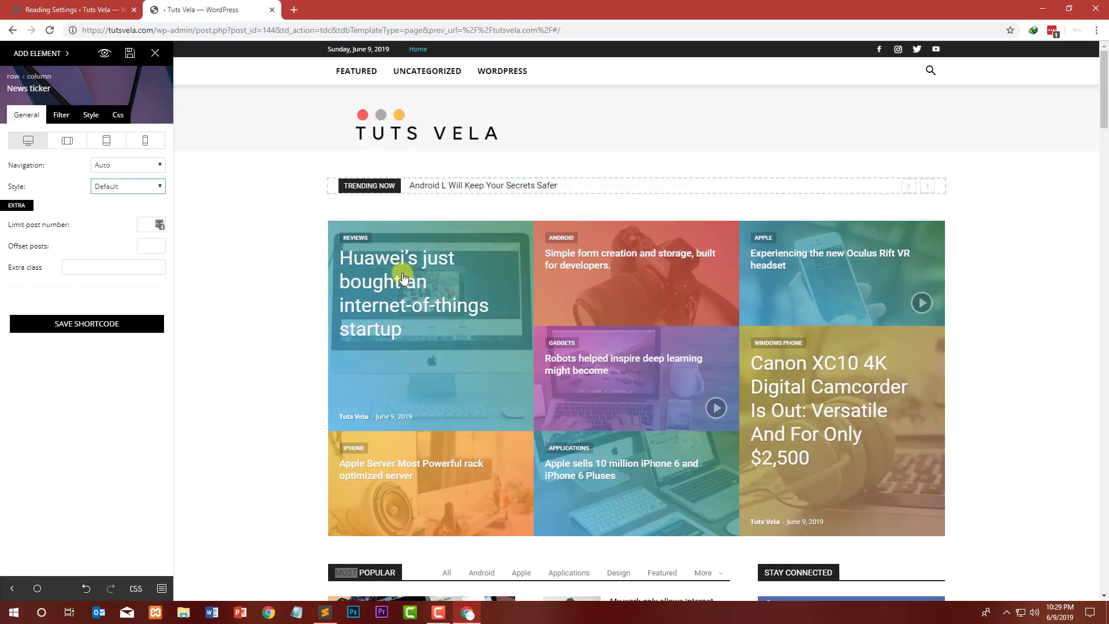
Step: Select the Big Grid 8 block and try Grid style 4 - Bottom box, then Grid style 1 - Default
click(387, 218)
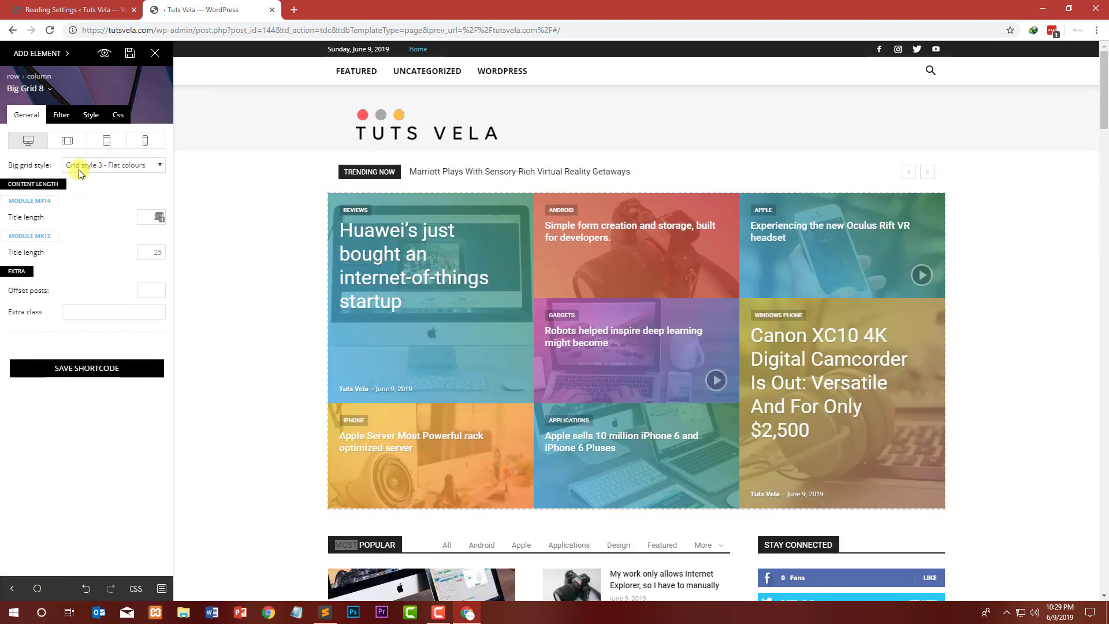
click(124, 168)
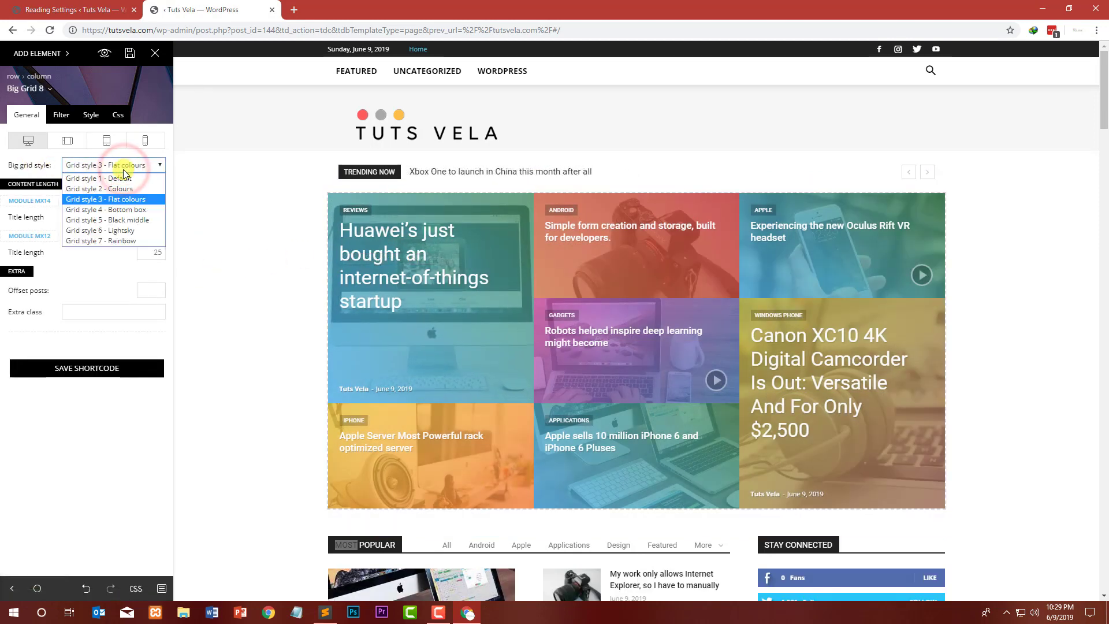
click(139, 210)
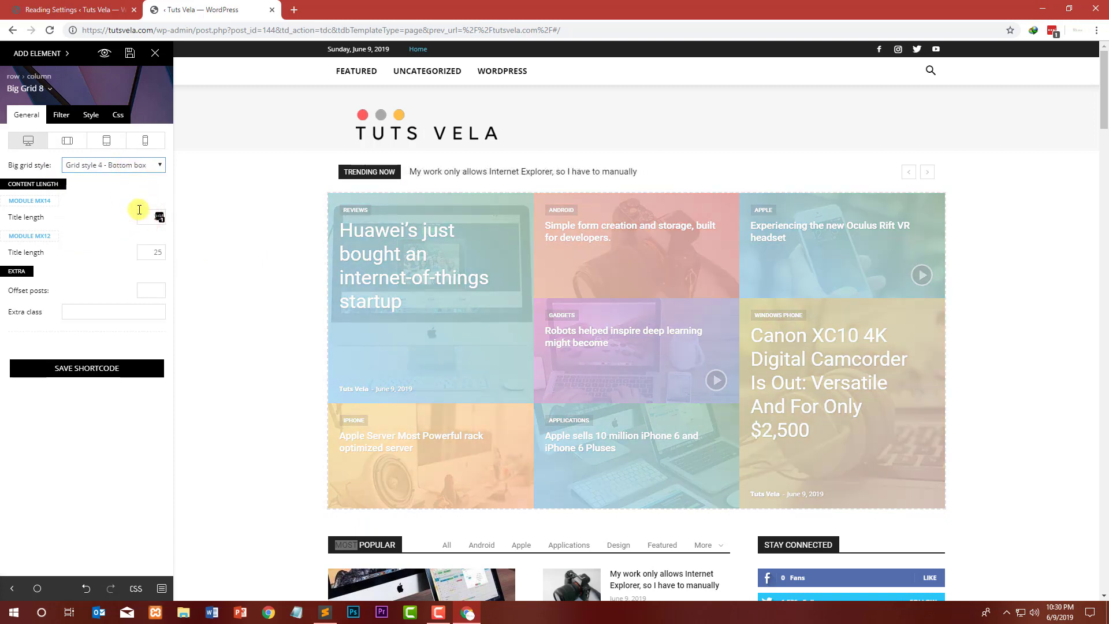
click(110, 166)
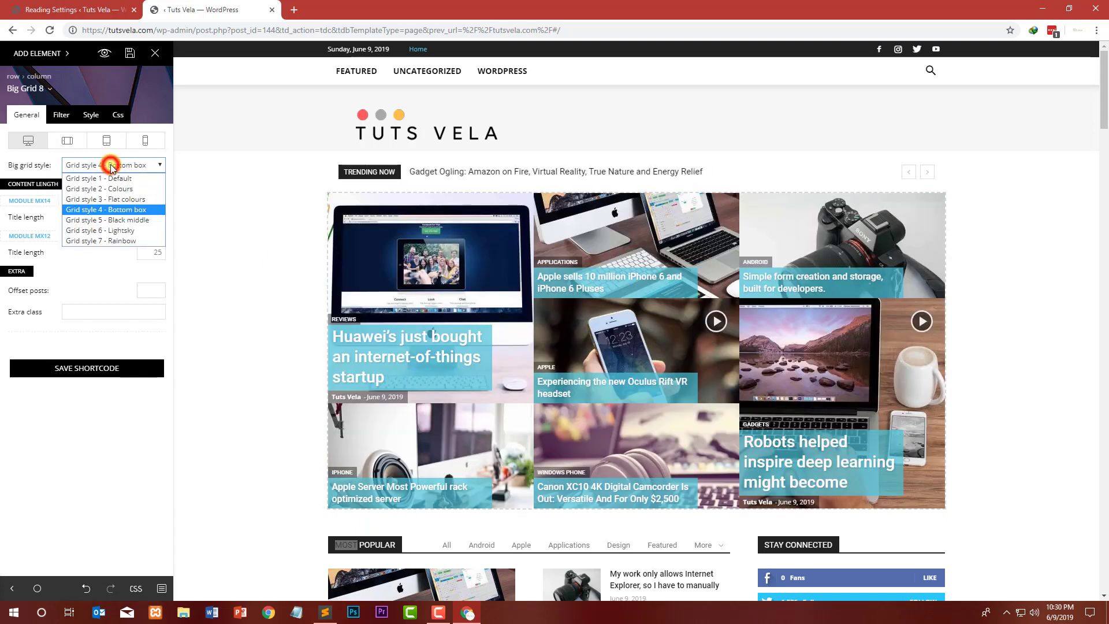
click(108, 178)
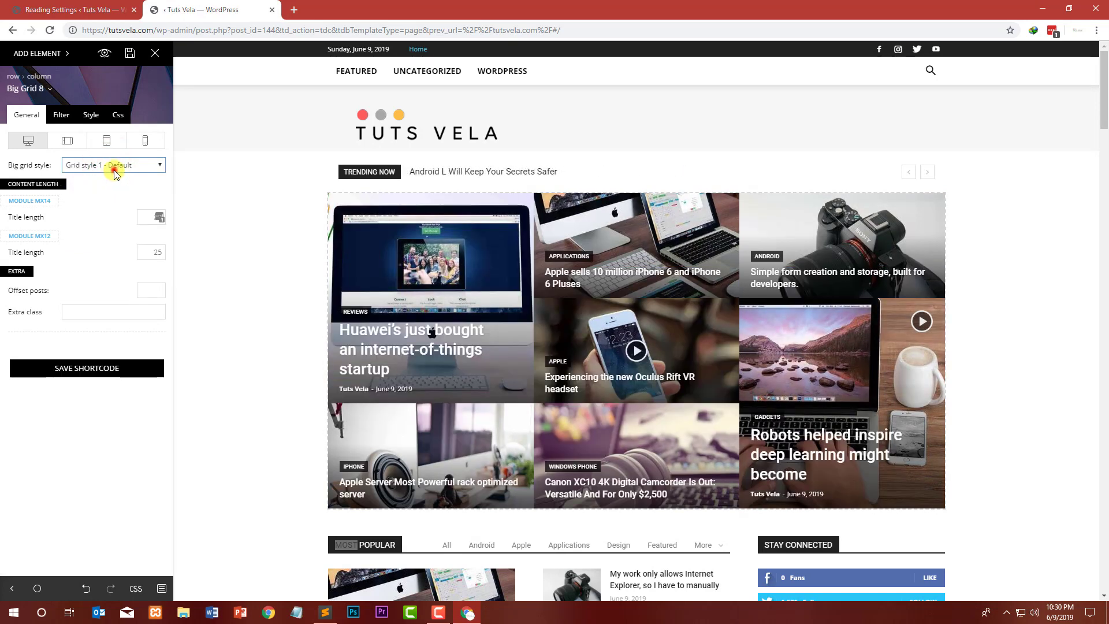
Step: Try Grid style 2 - Colours, 6 - Lightsky and 5 - Black middle, then restore Grid style 3 - Flat colours
click(115, 165)
click(107, 186)
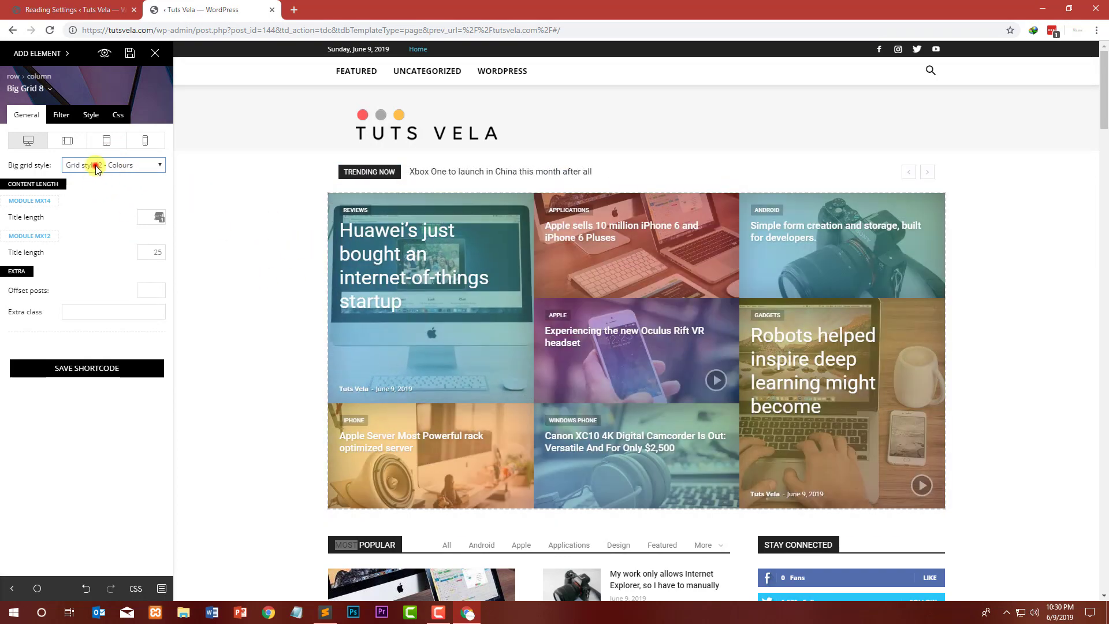
click(96, 167)
click(130, 225)
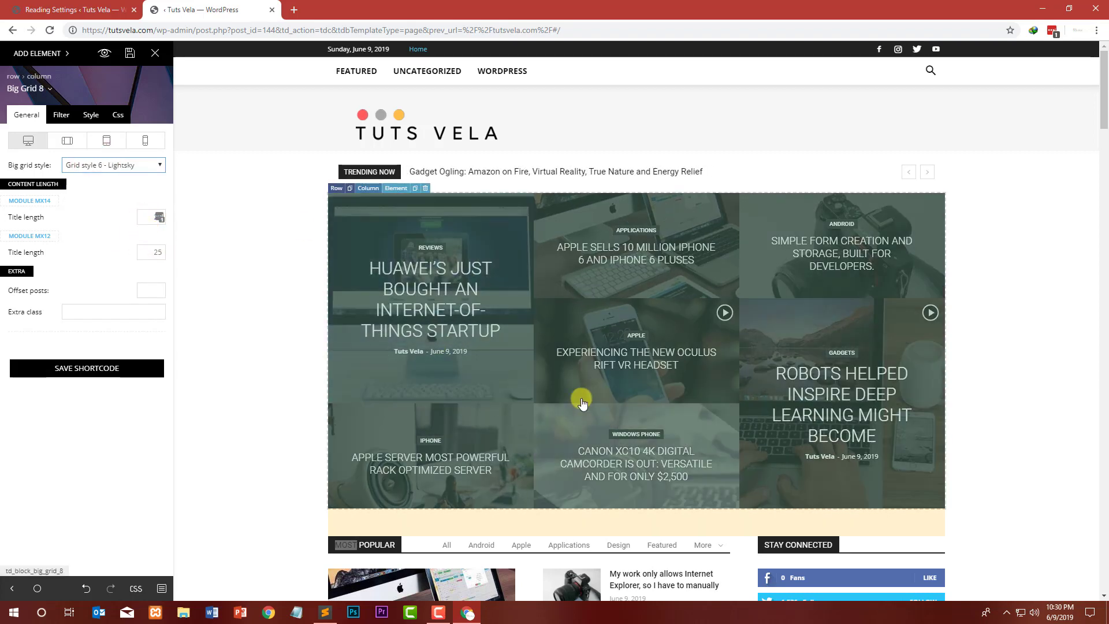
click(114, 164)
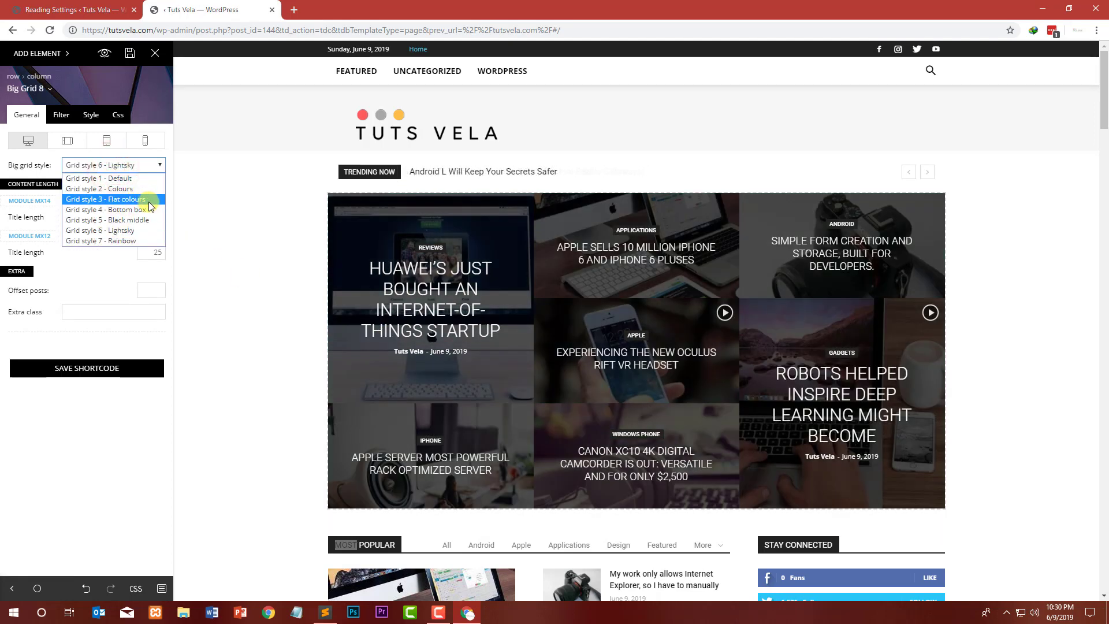
click(144, 222)
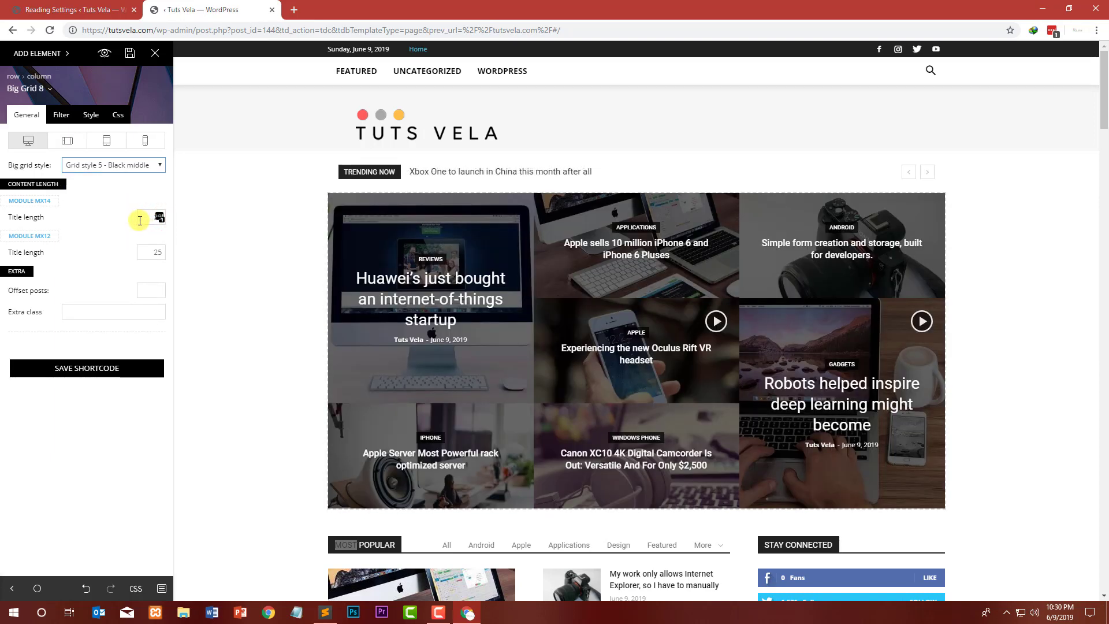
click(99, 168)
click(113, 198)
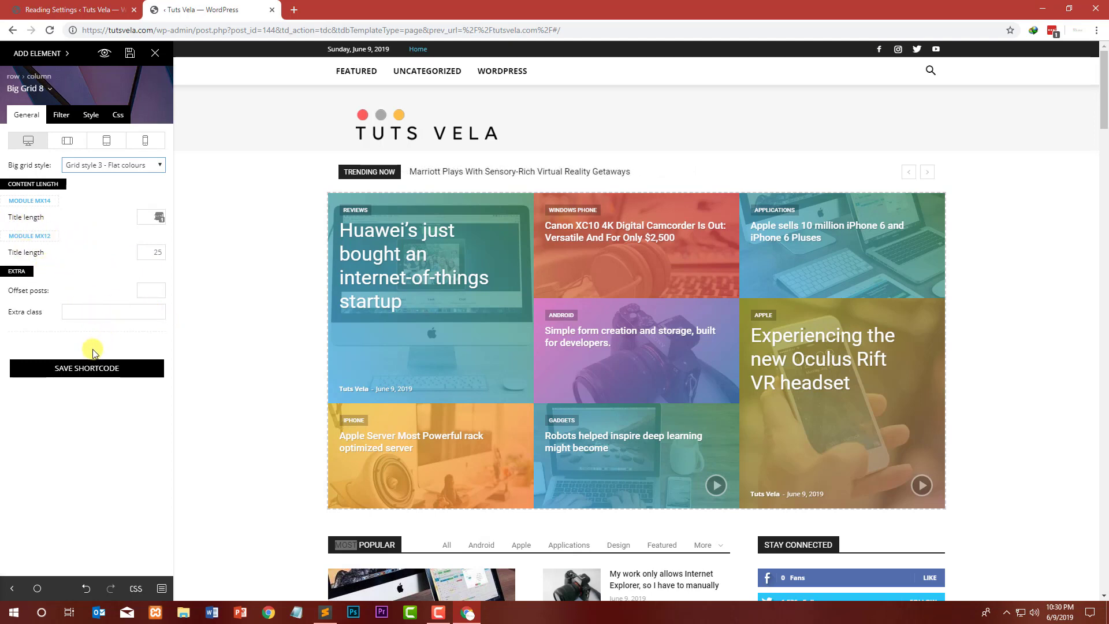
Step: Delete the Most Popular and Android blocks from the homepage's main column
scroll(199, 302, down, 4)
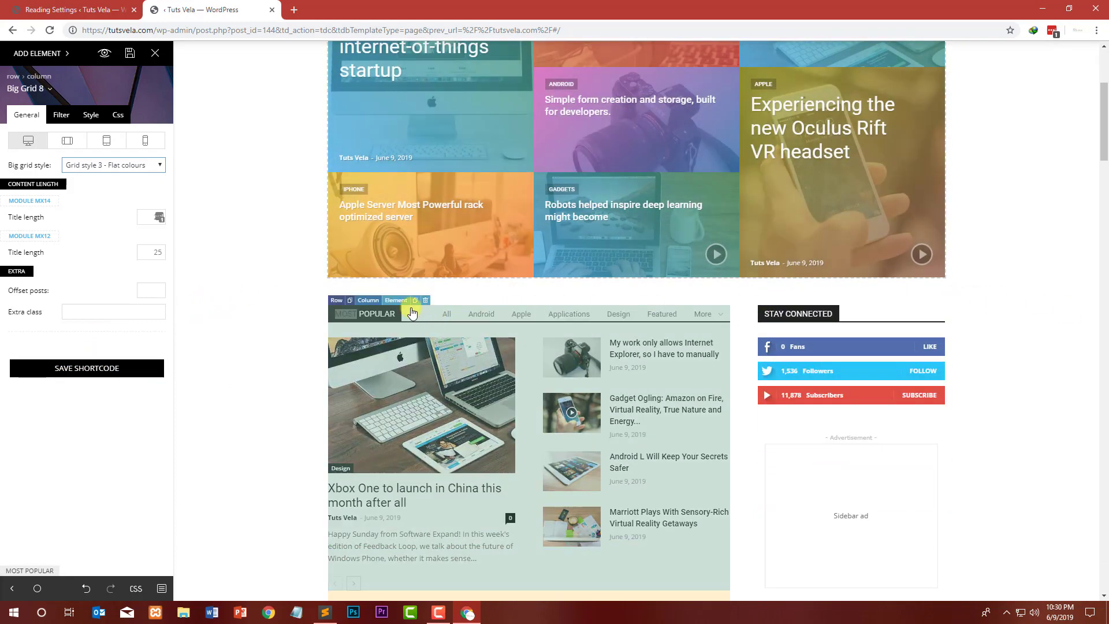
scroll(484, 336, down, 3)
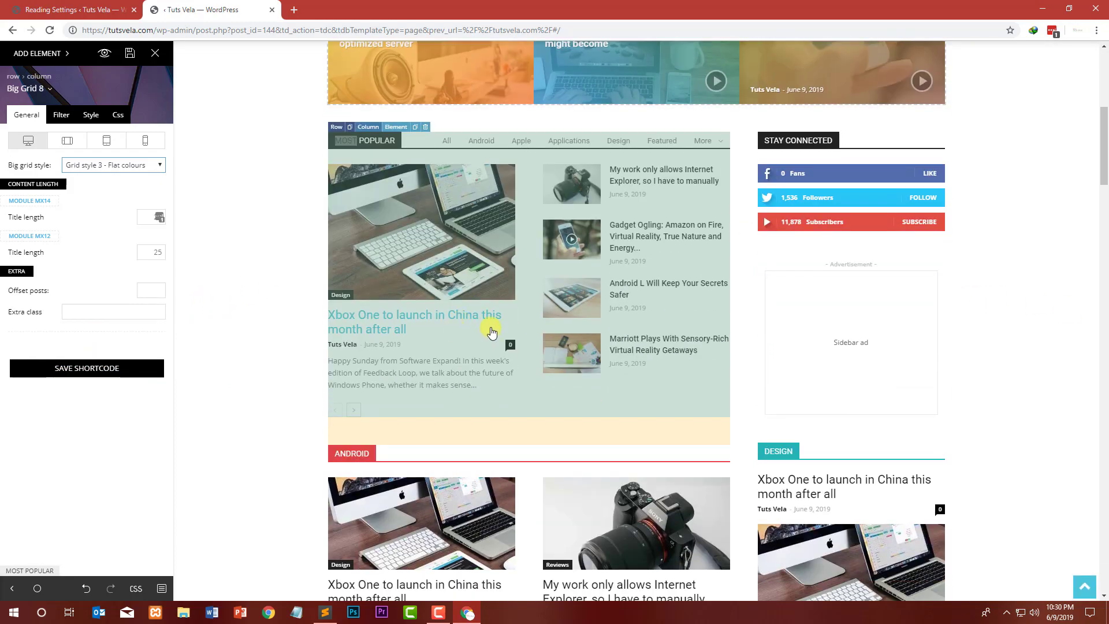
scroll(479, 295, up, 1)
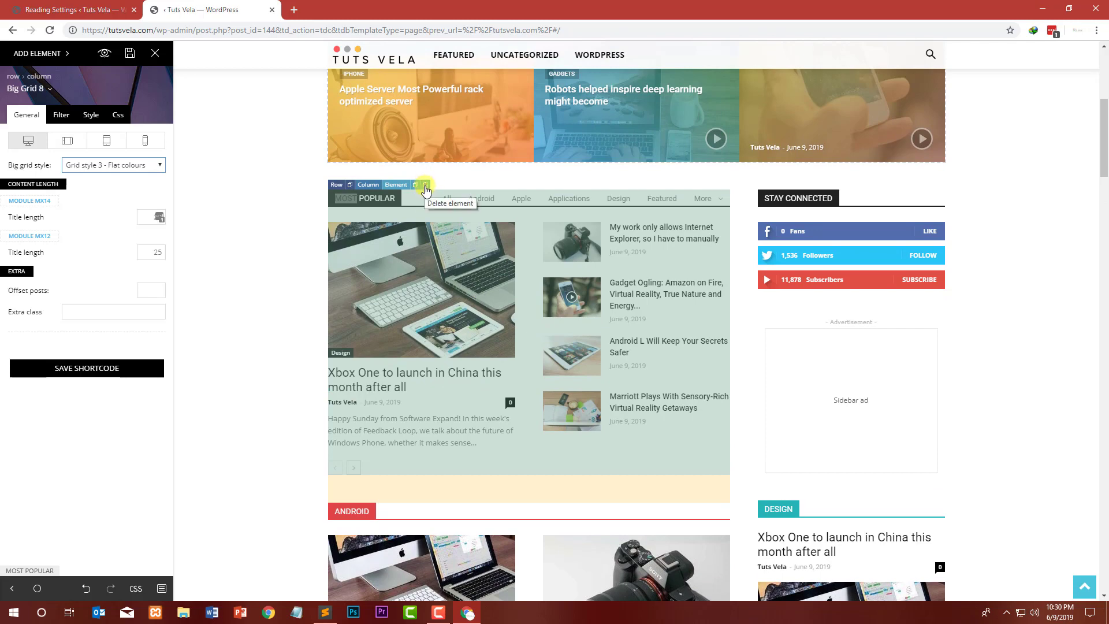
click(425, 186)
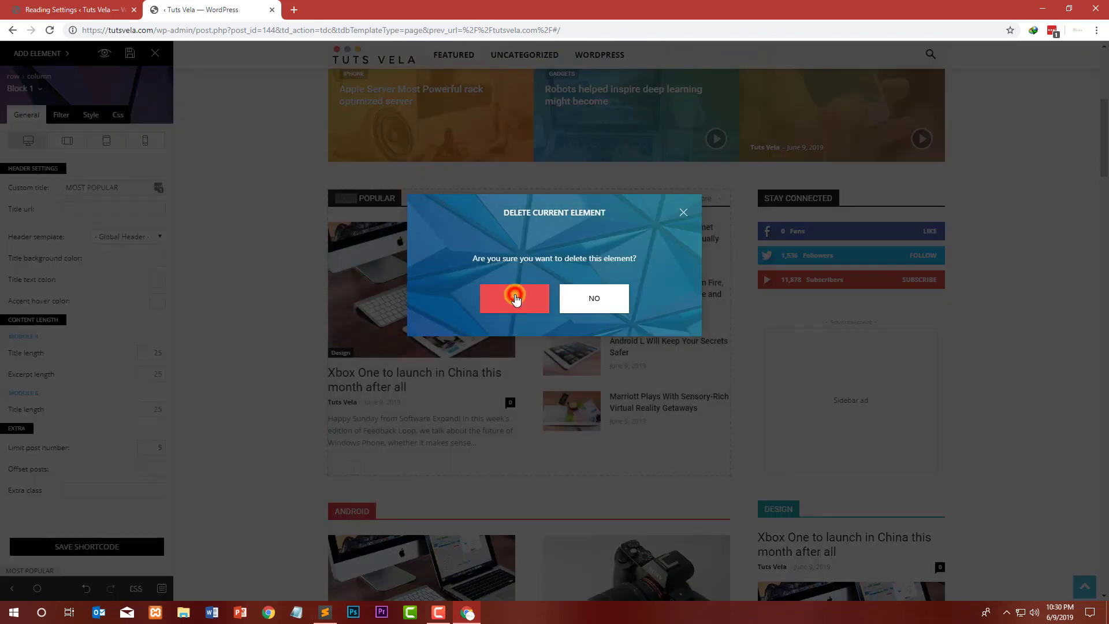
click(516, 297)
click(424, 185)
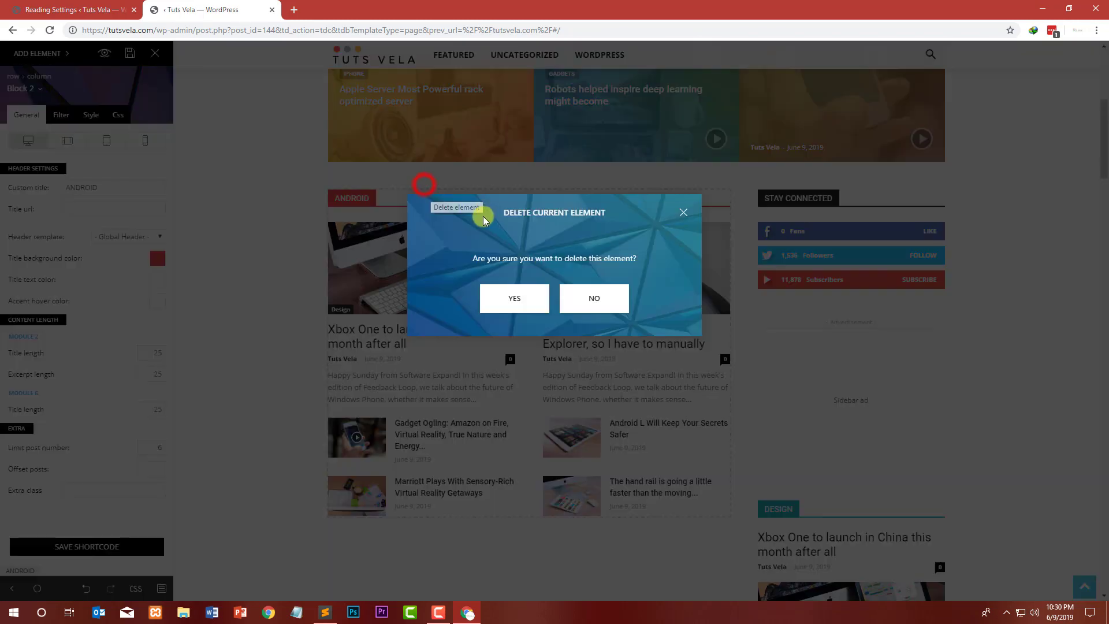
click(532, 289)
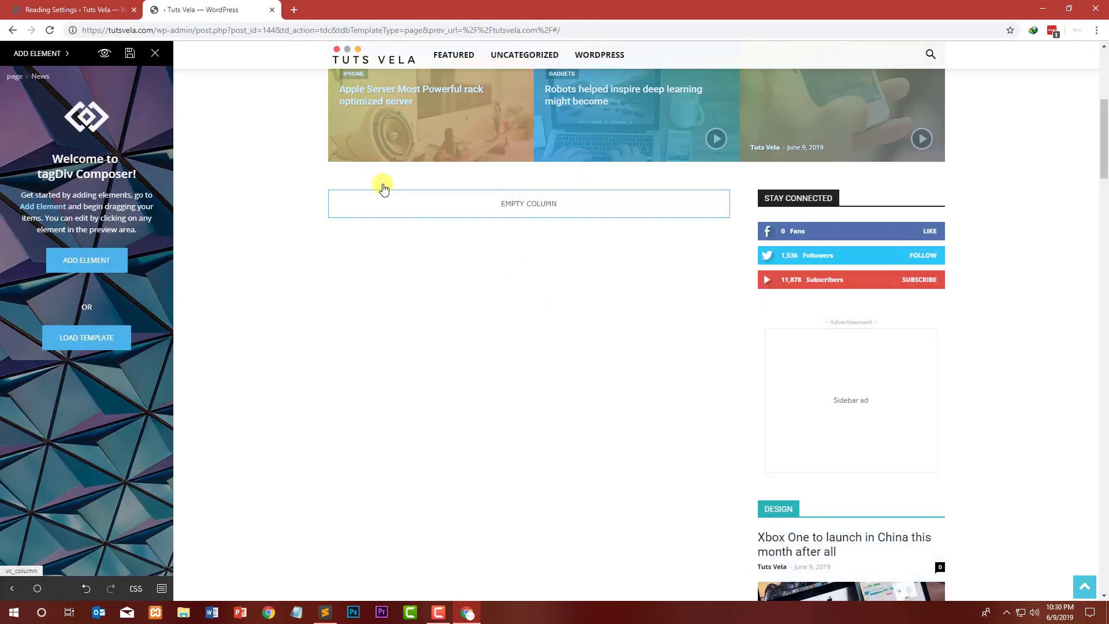
Step: Delete the Custom ad 1 banner element below the main content section
scroll(444, 273, down, 10)
scroll(508, 274, up, 8)
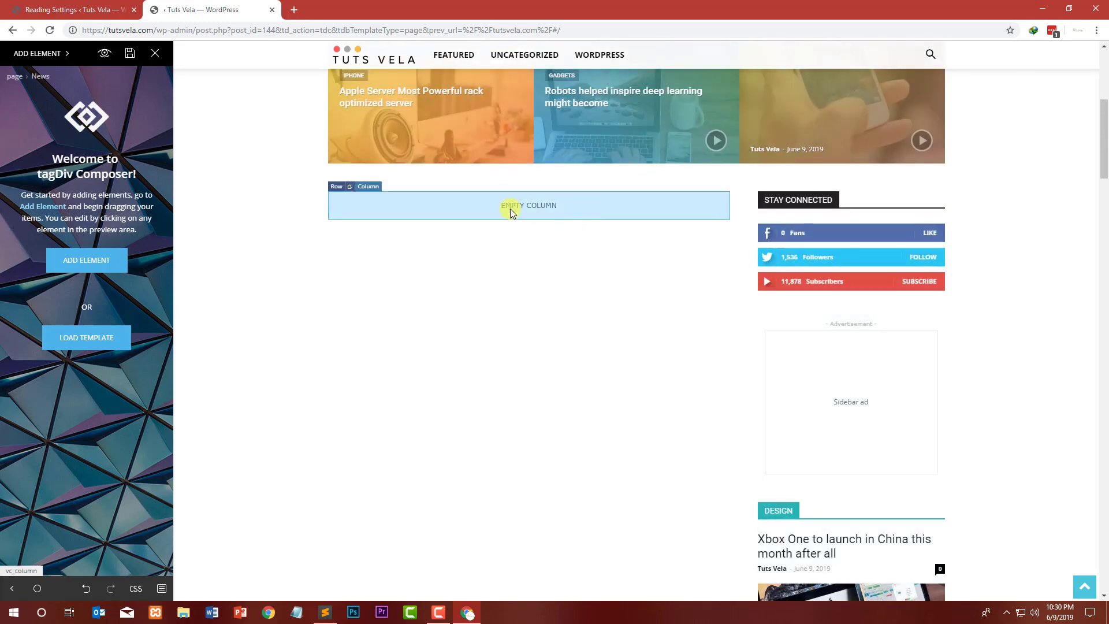
scroll(762, 258, down, 4)
scroll(692, 295, down, 5)
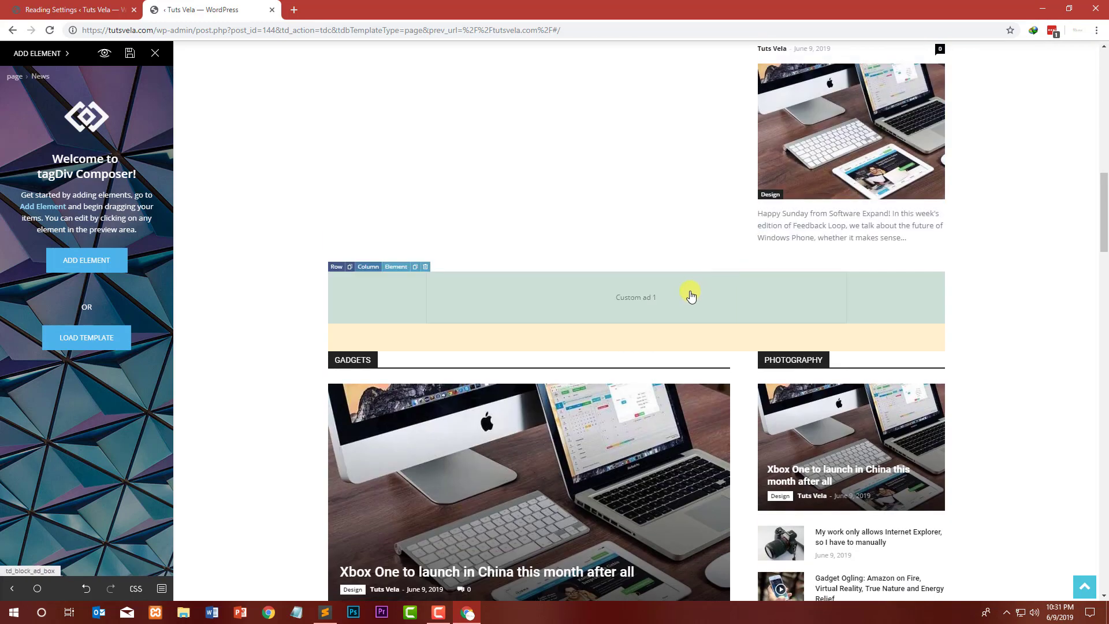
click(426, 267)
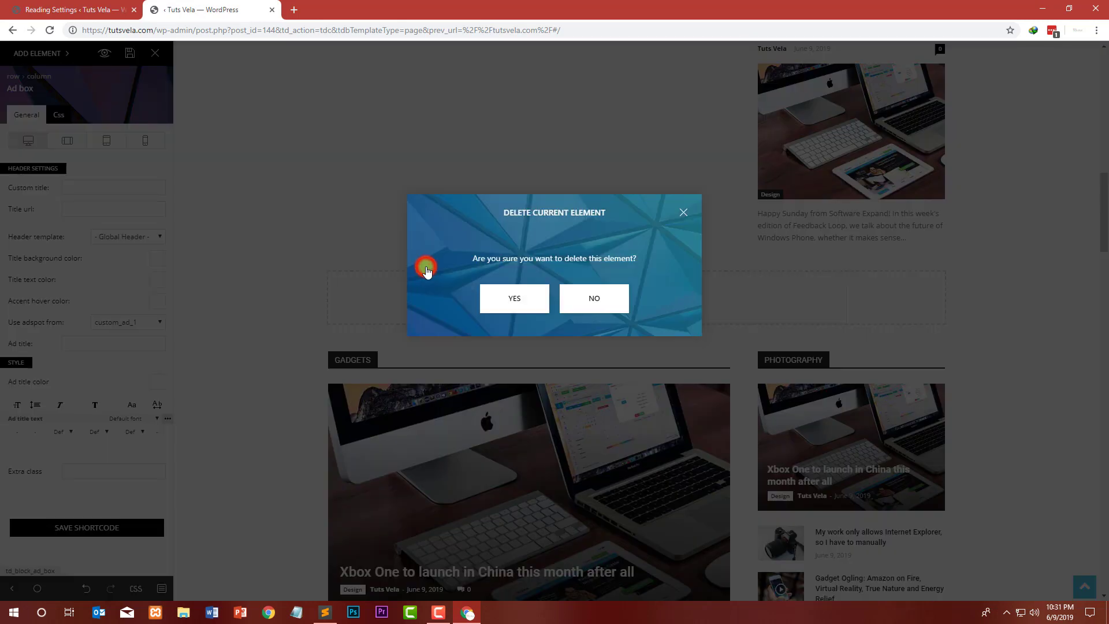
click(496, 298)
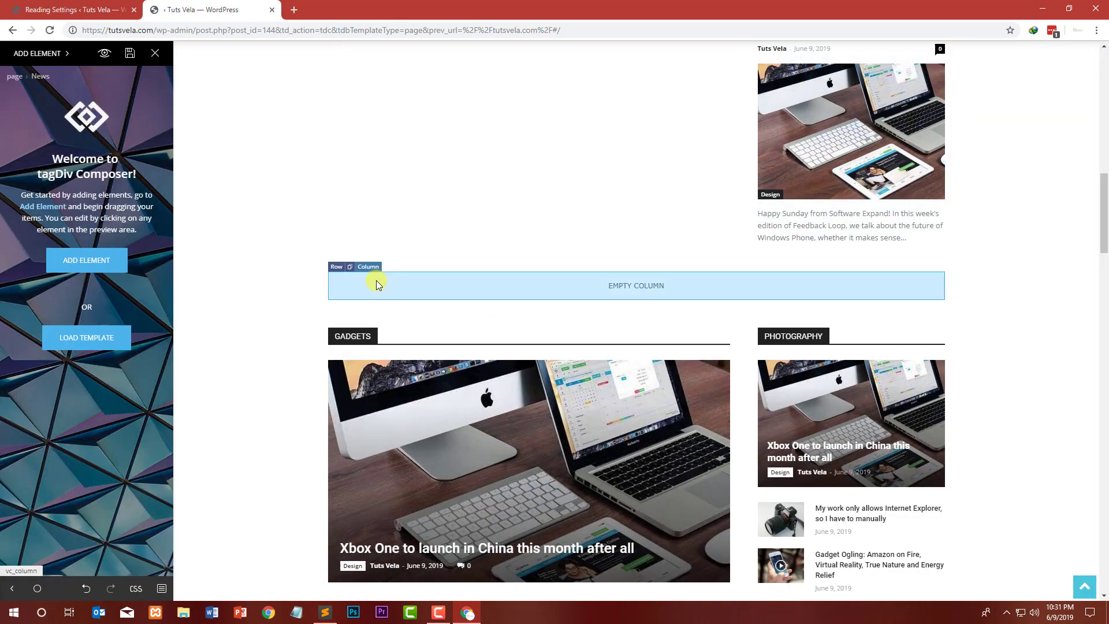
Step: Delete the sidebar advertisement and the Design block from the sidebar
scroll(397, 266, up, 10)
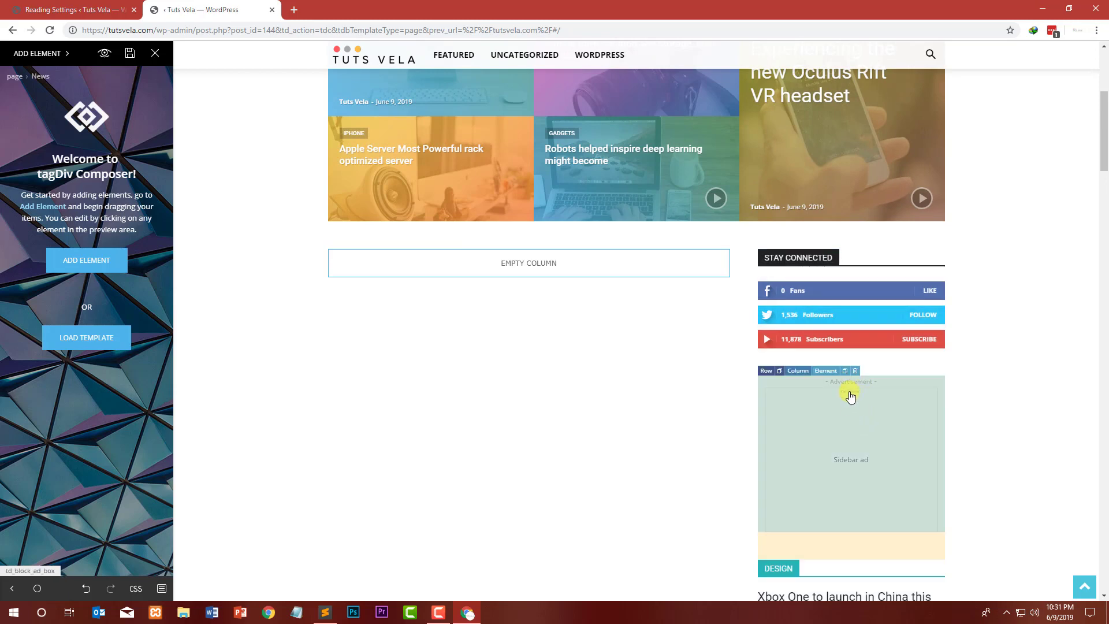
click(856, 370)
click(530, 292)
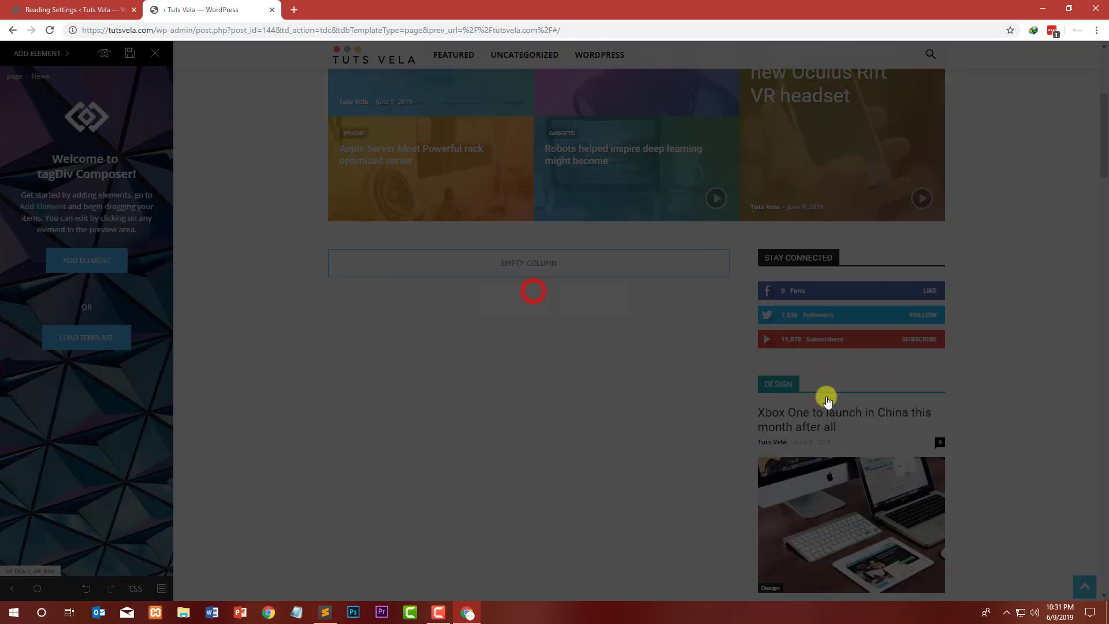
click(855, 370)
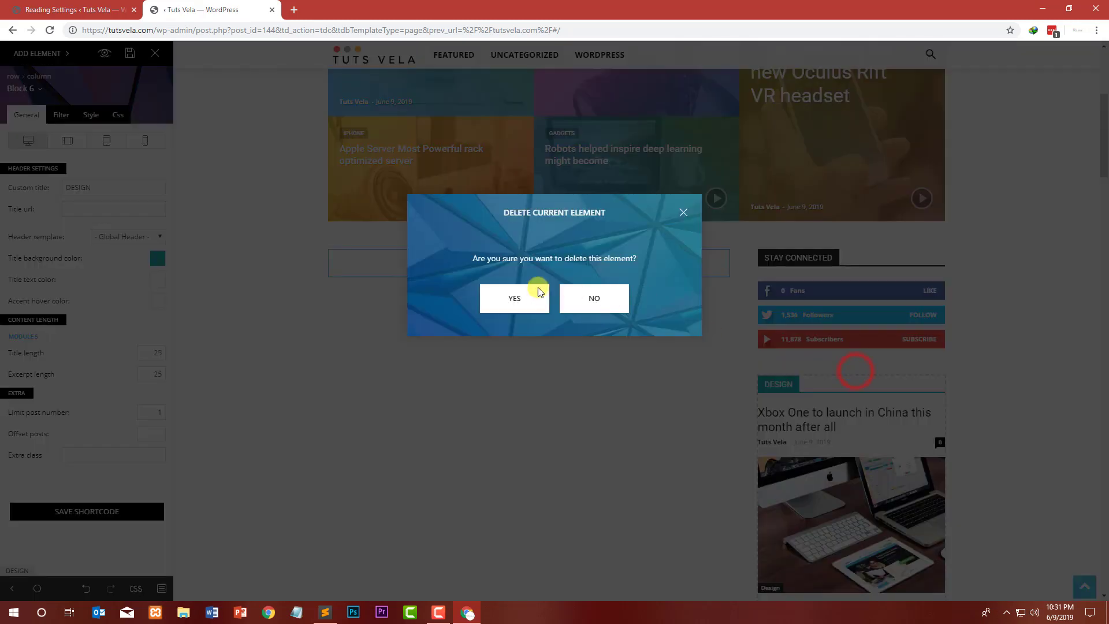
click(529, 292)
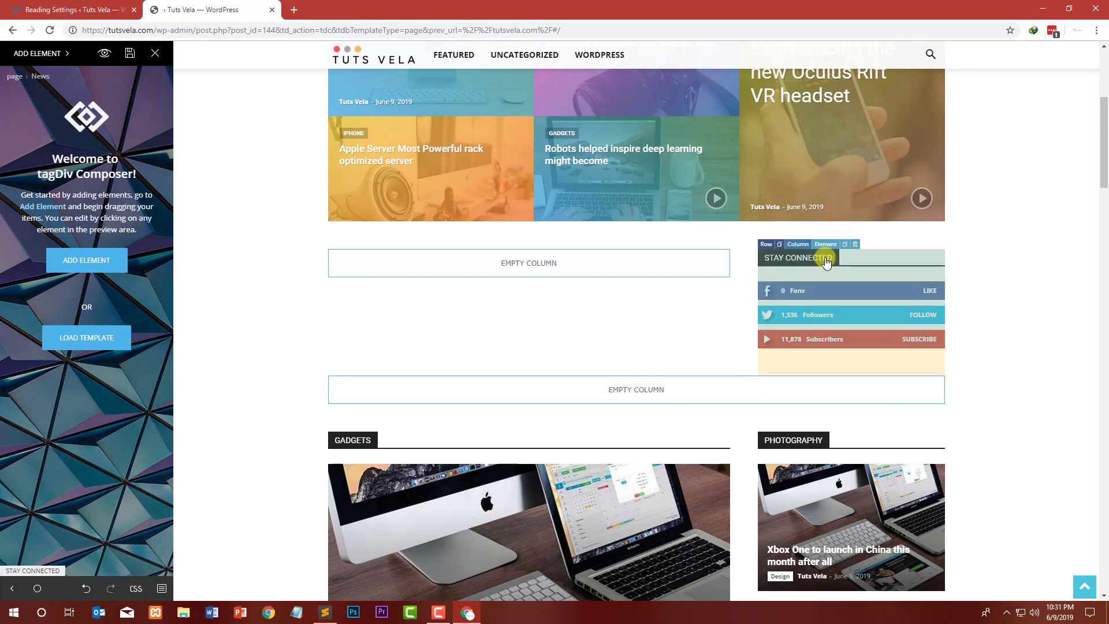
Step: Delete the Stay Connected sidebar block and the empty row that held it
click(855, 245)
click(518, 297)
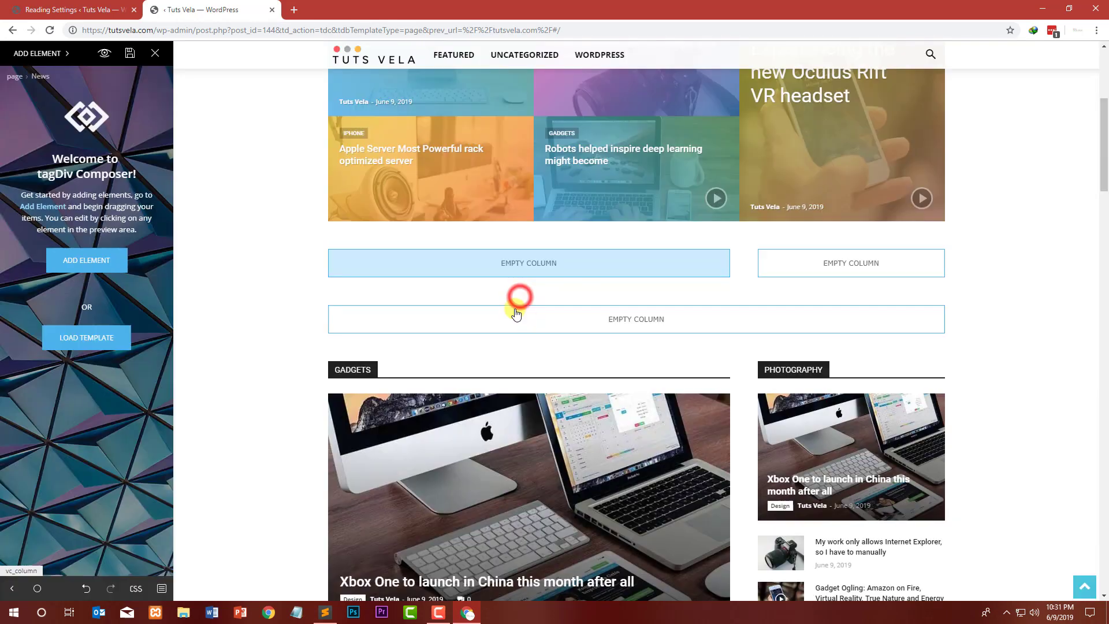
click(423, 270)
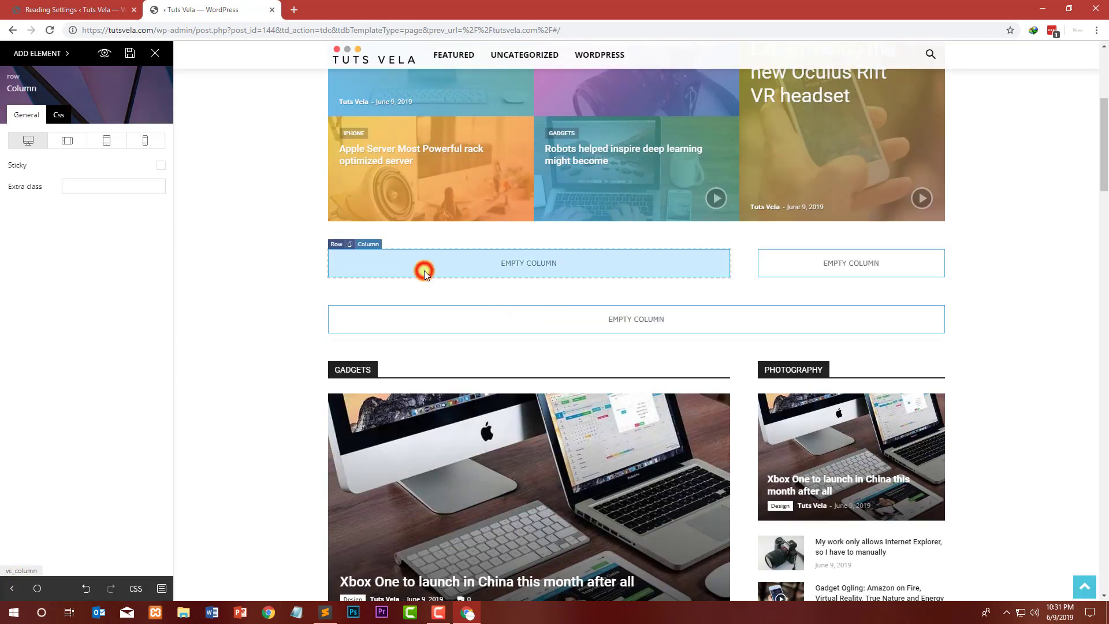
click(786, 273)
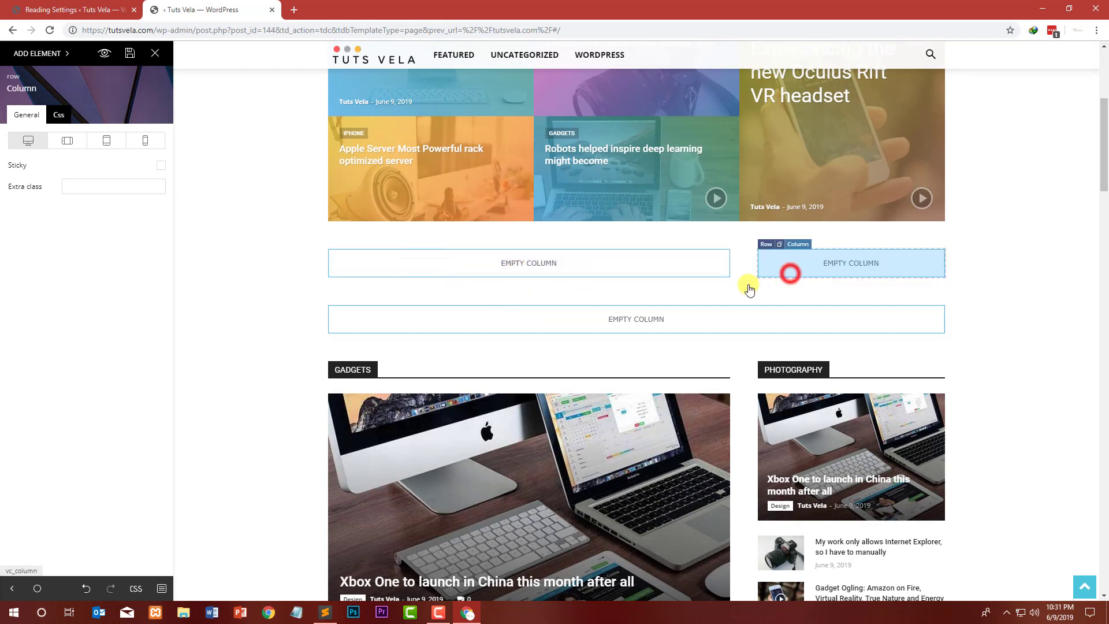
click(766, 244)
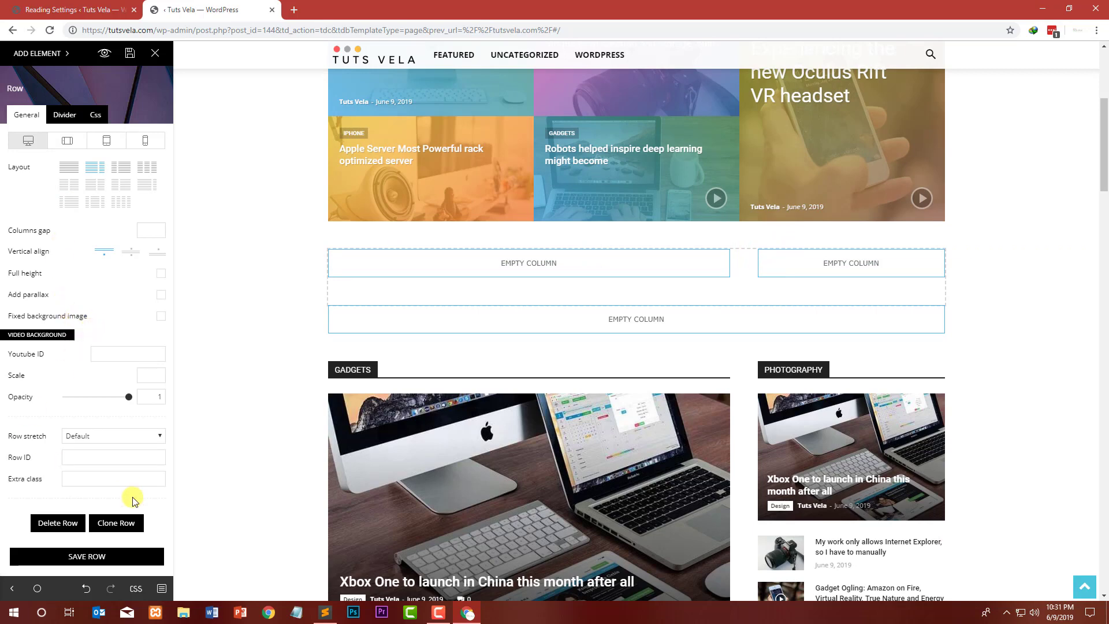
click(84, 526)
click(502, 308)
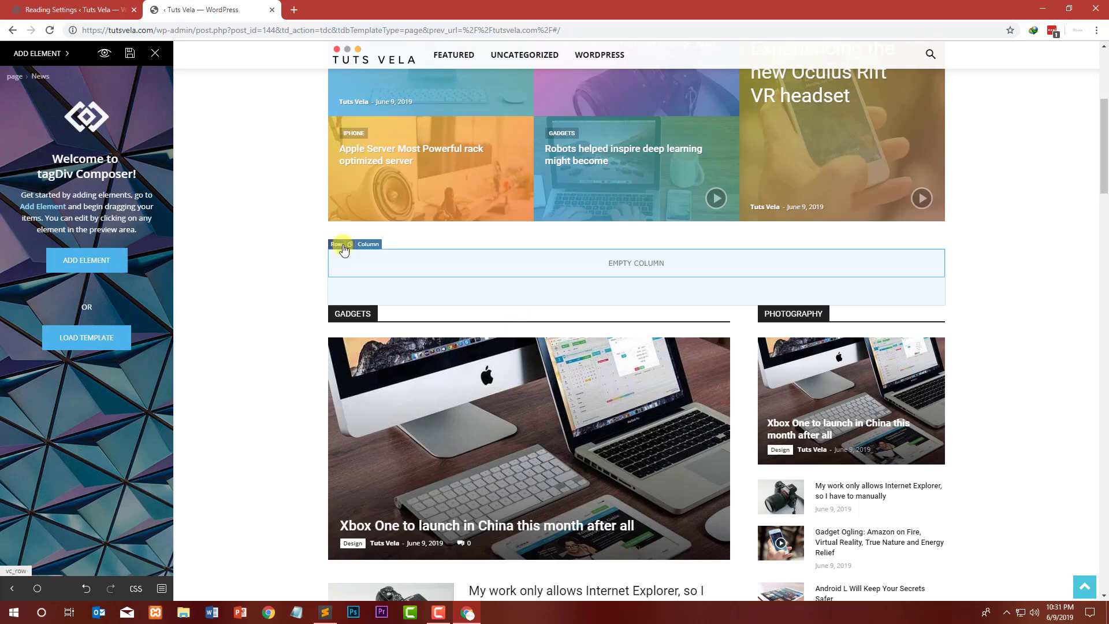
Step: Delete the remaining empty row above the Gadgets section
click(338, 242)
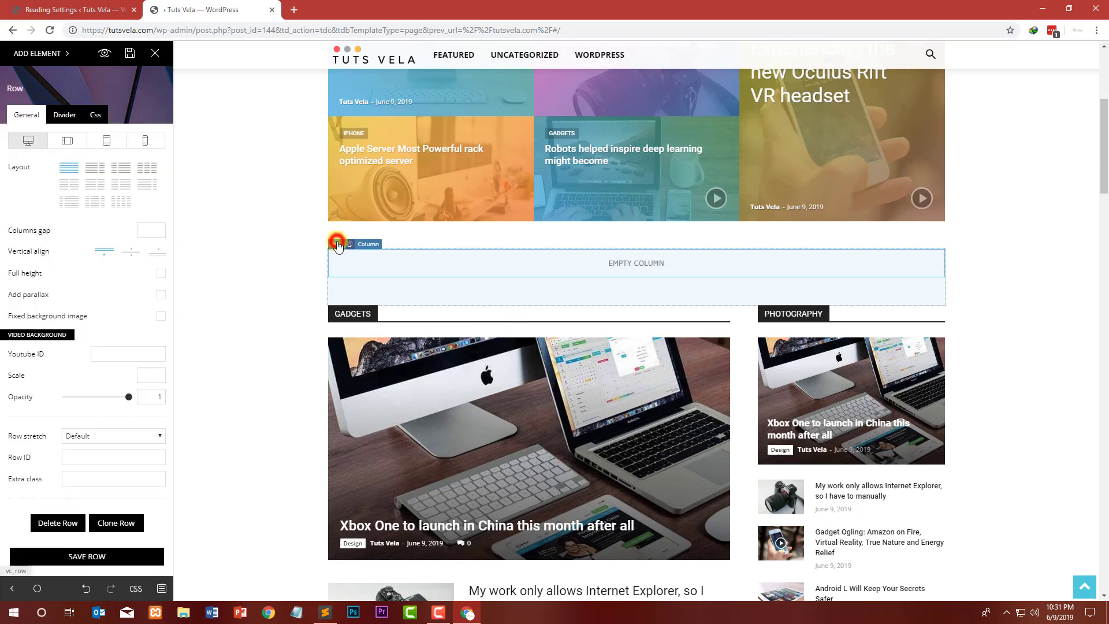
click(61, 523)
click(510, 314)
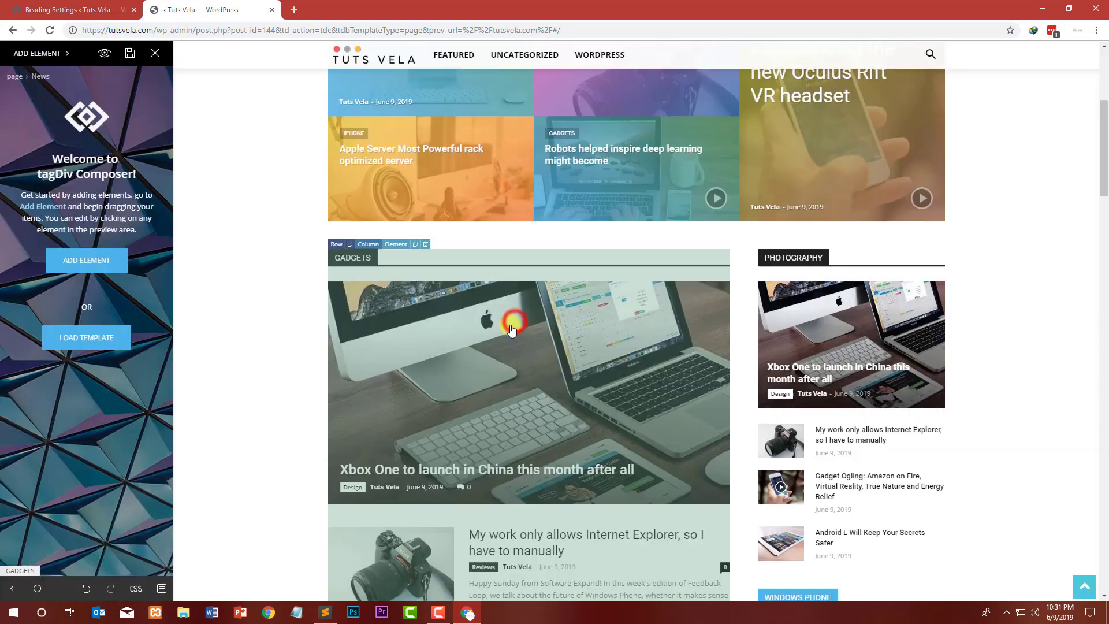
Step: Delete the row containing the Gadgets block and the Photography sidebar
scroll(458, 219, down, 12)
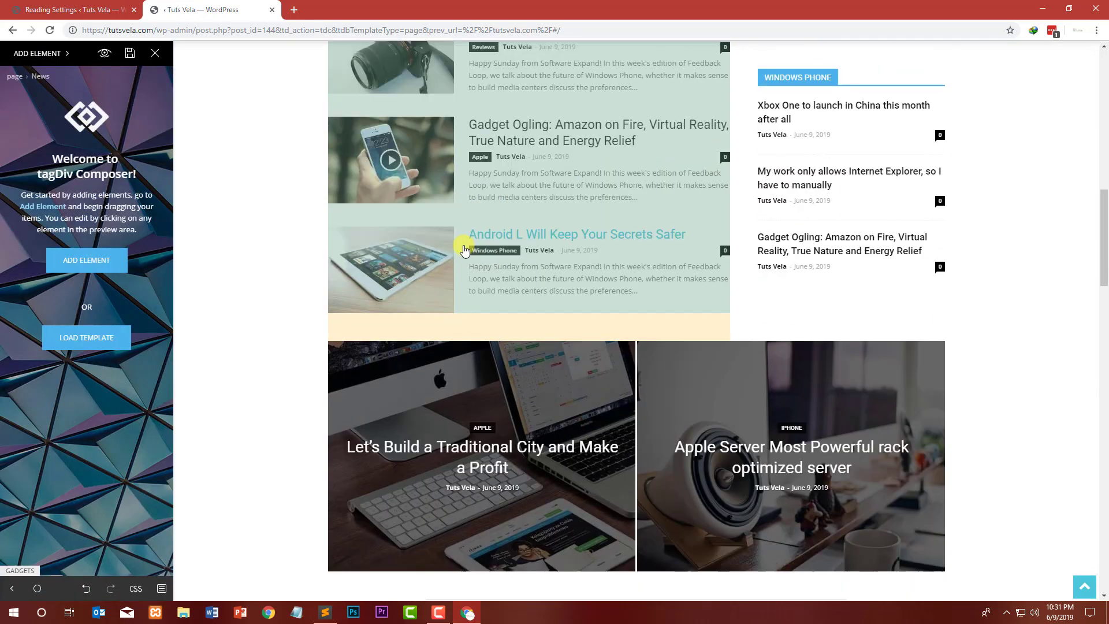
scroll(357, 245, down, 9)
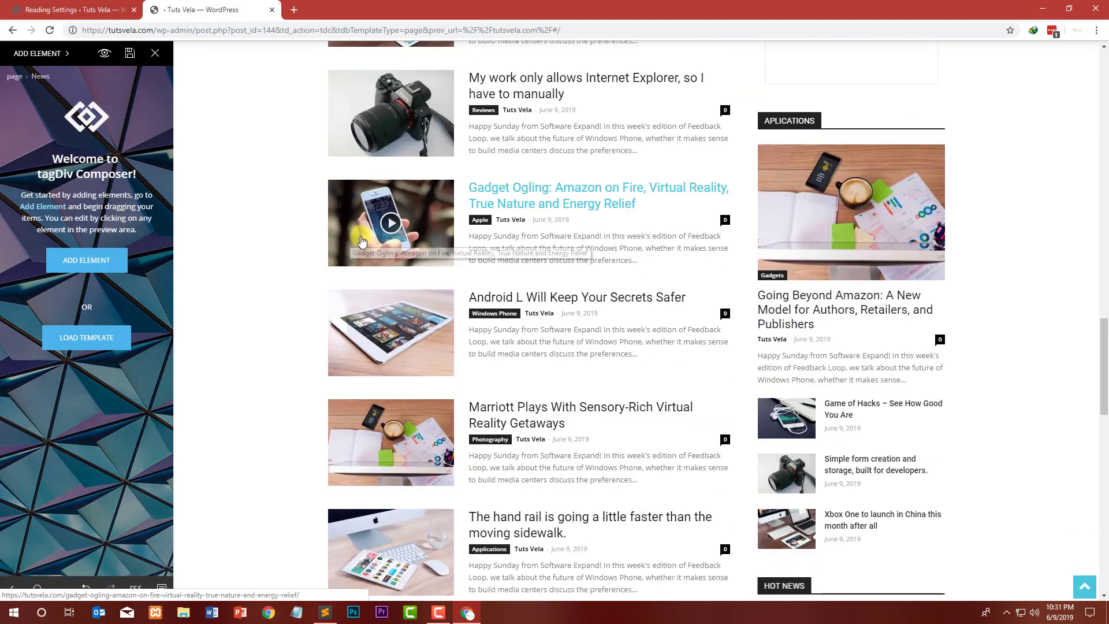
scroll(468, 274, up, 8)
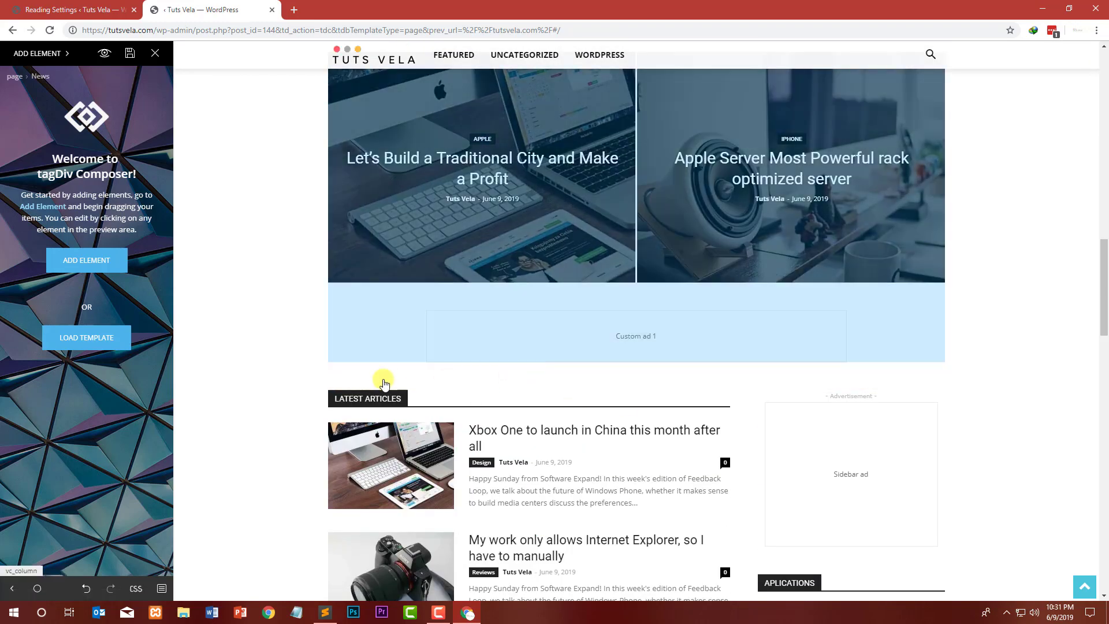
scroll(460, 290, up, 8)
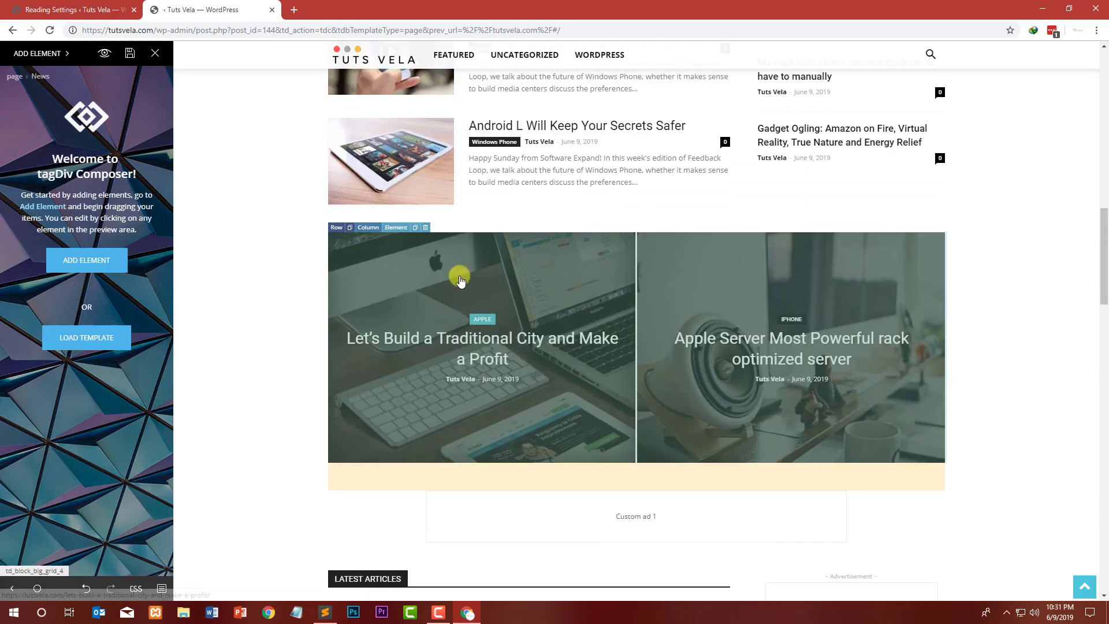
scroll(458, 255, up, 9)
scroll(433, 391, down, 2)
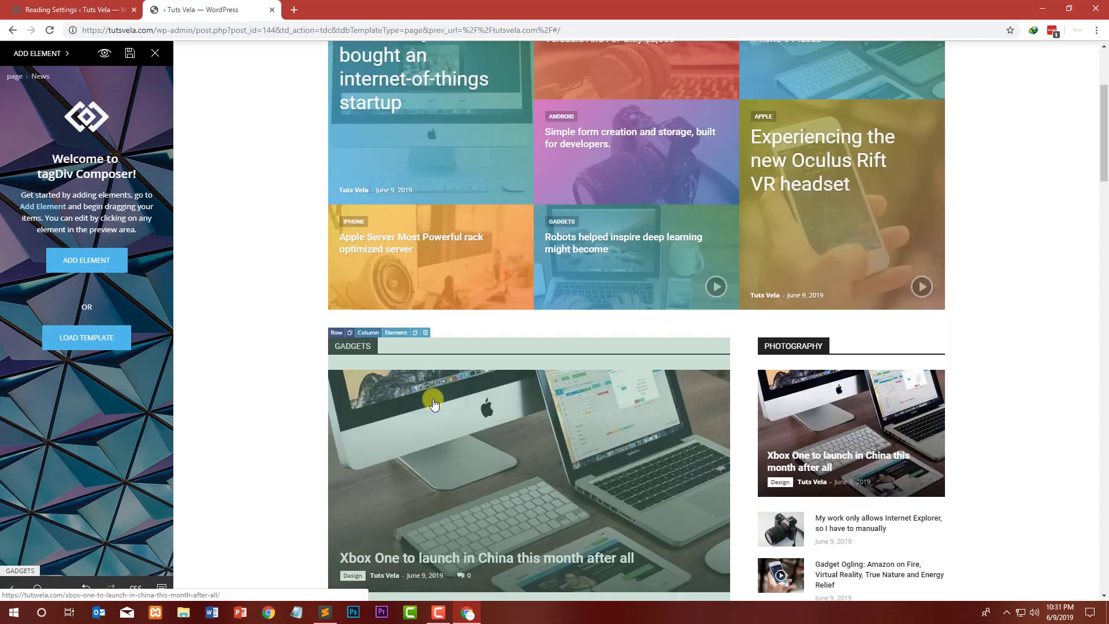
click(428, 299)
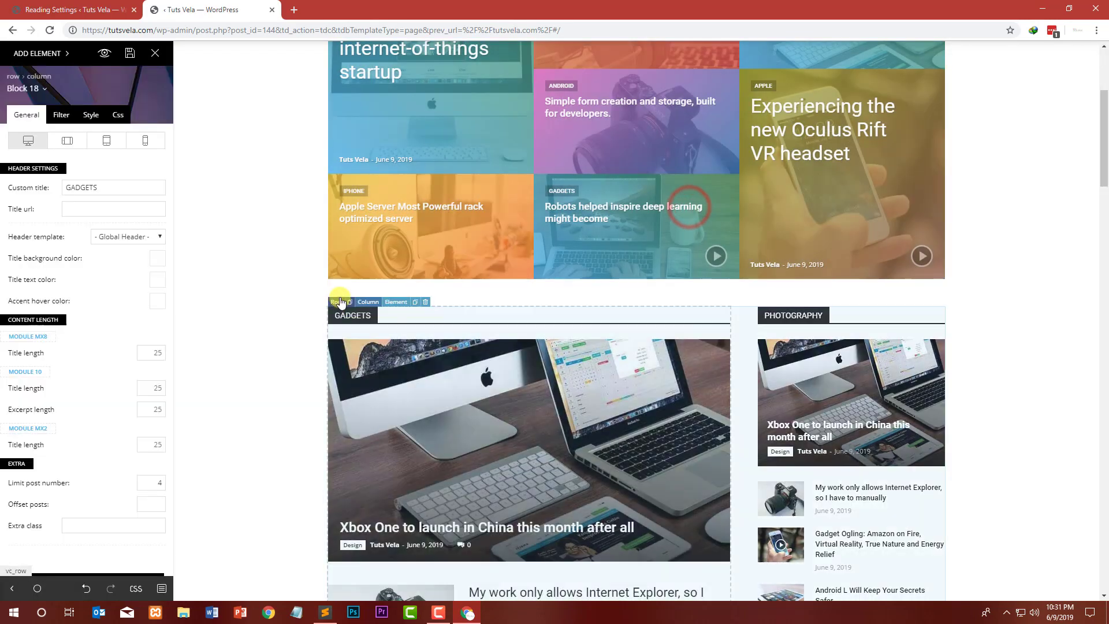
click(335, 302)
click(55, 522)
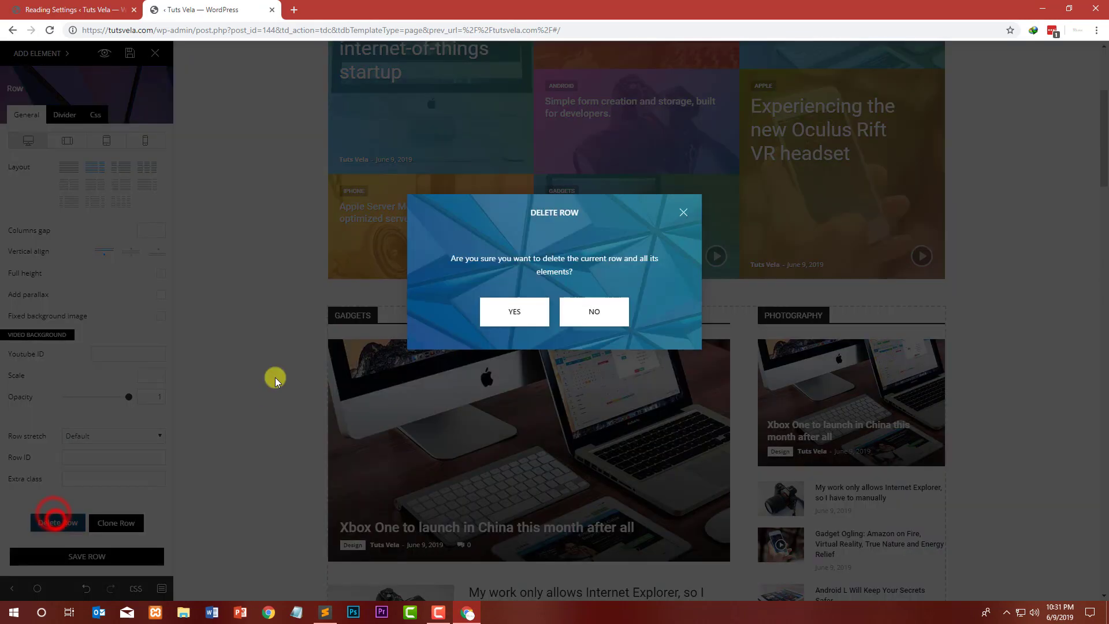
click(500, 327)
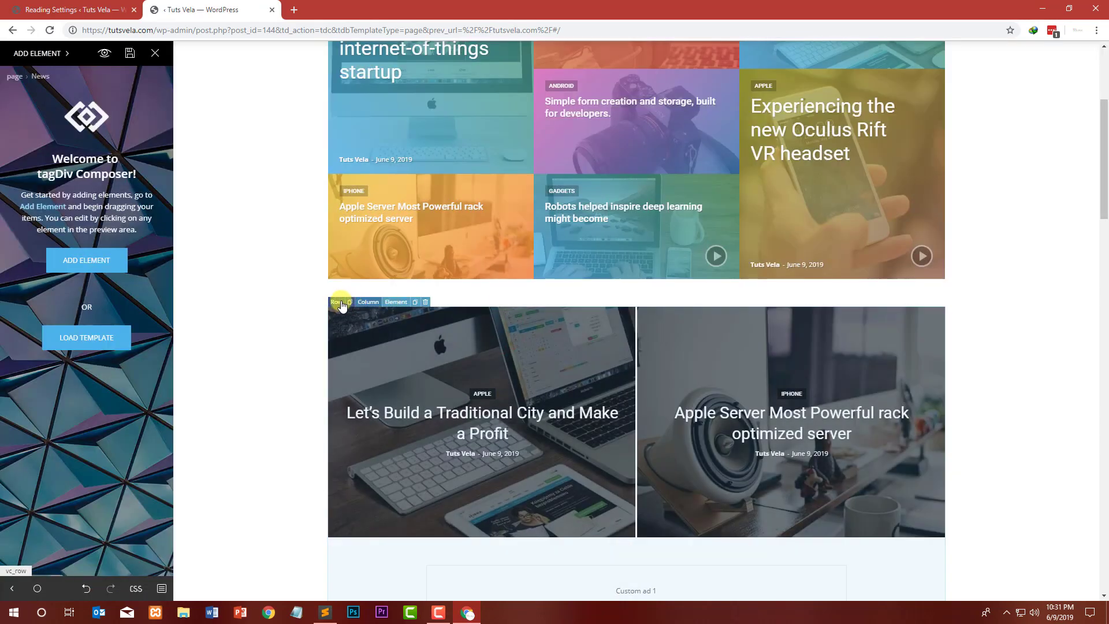
Step: Delete the row holding the two large Apple and iPhone post tiles
click(337, 302)
click(51, 526)
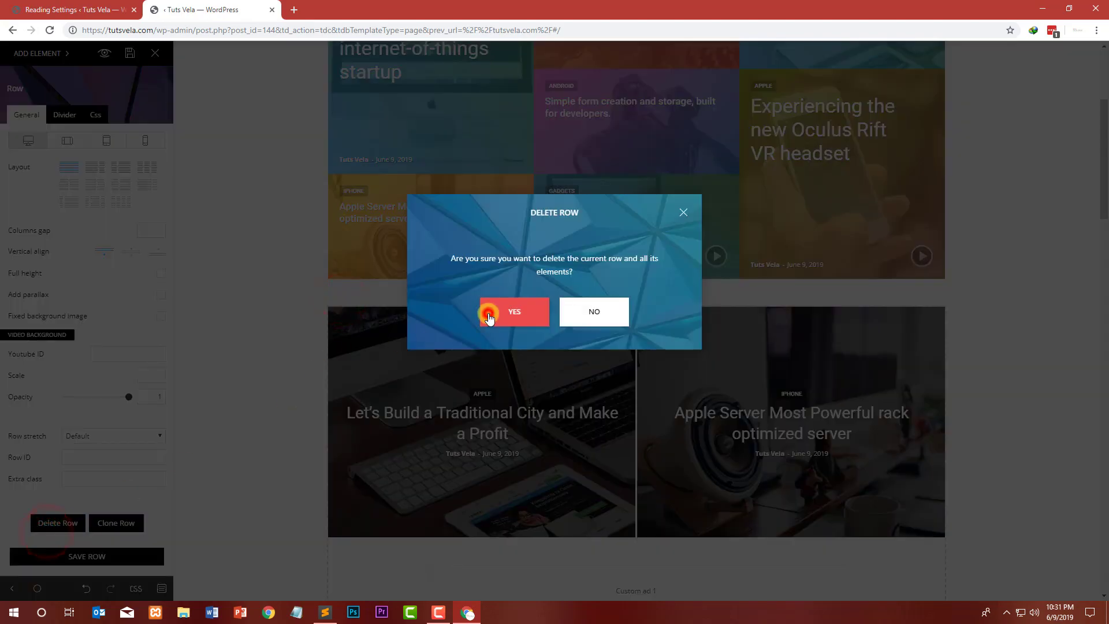
click(489, 317)
Step: Scroll through the homepage to review the remaining blocks and sidebar
scroll(382, 324, down, 3)
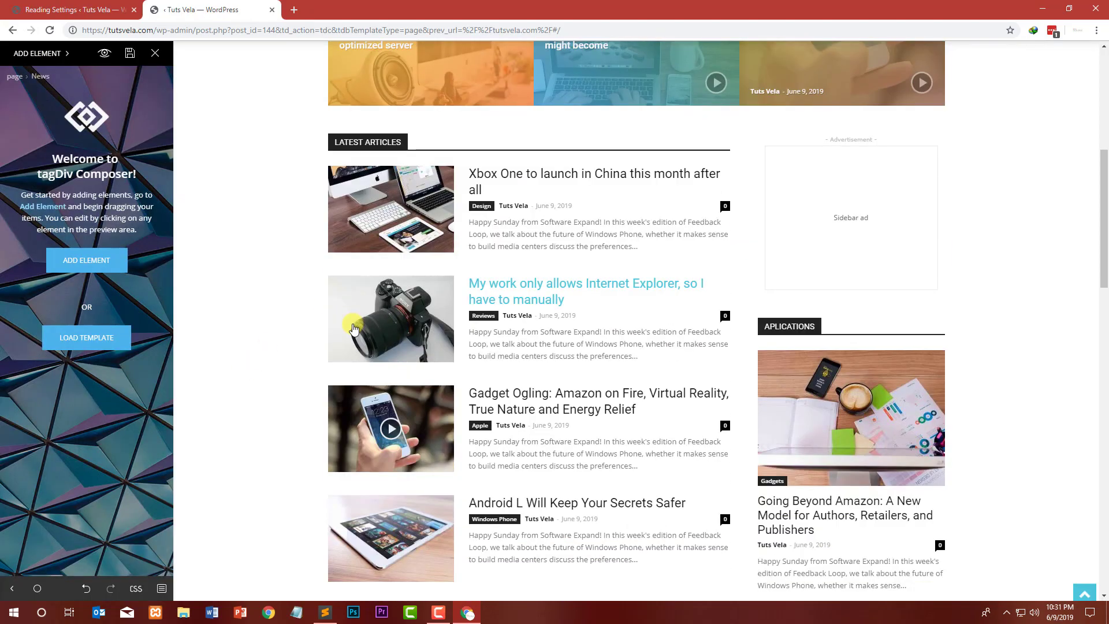
scroll(353, 328, down, 20)
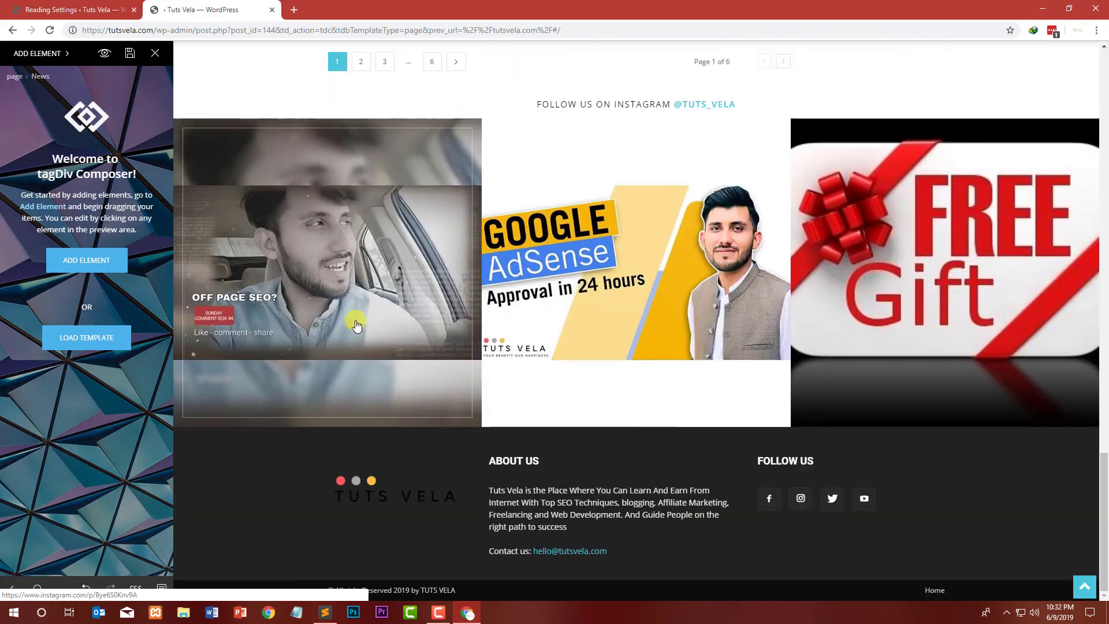
scroll(357, 325, up, 15)
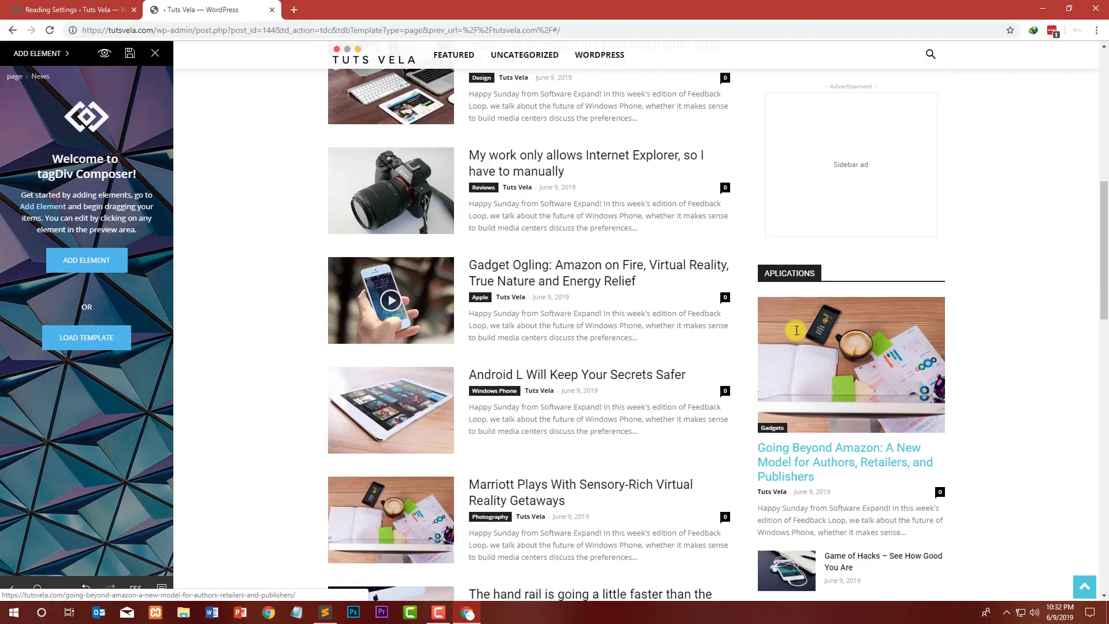
scroll(586, 330, up, 8)
scroll(406, 376, down, 3)
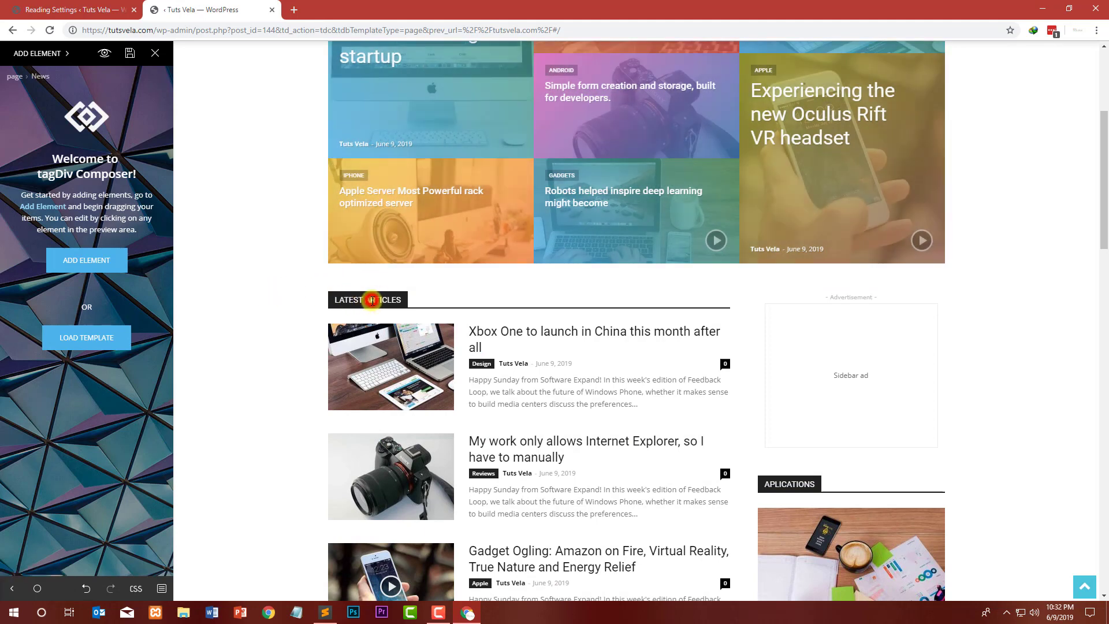
click(346, 300)
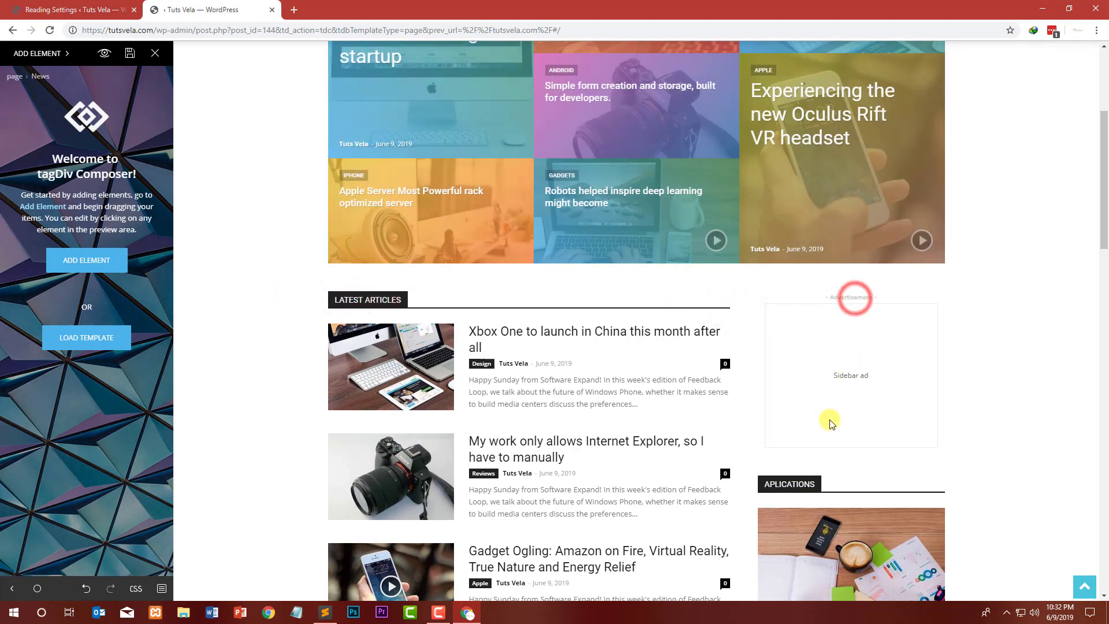
click(286, 497)
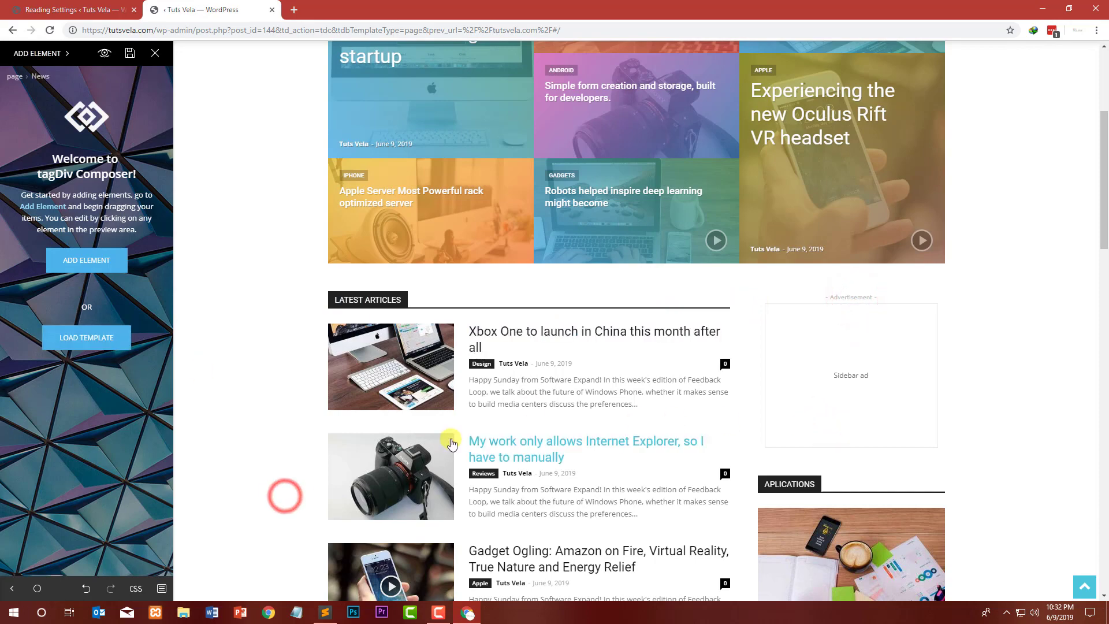
scroll(353, 472, up, 3)
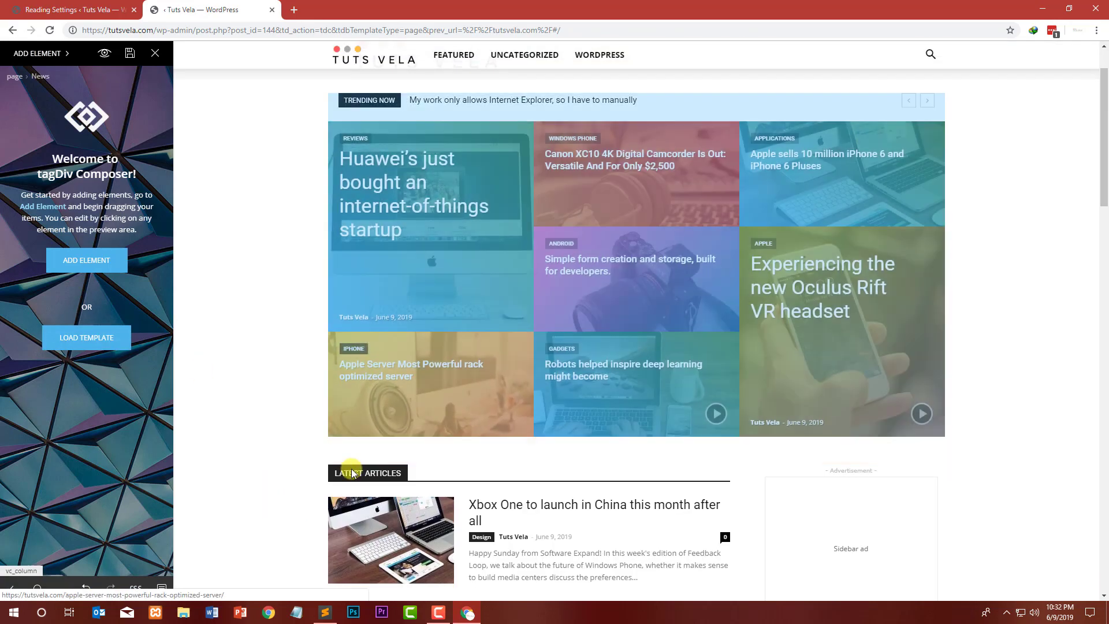
scroll(337, 416, down, 10)
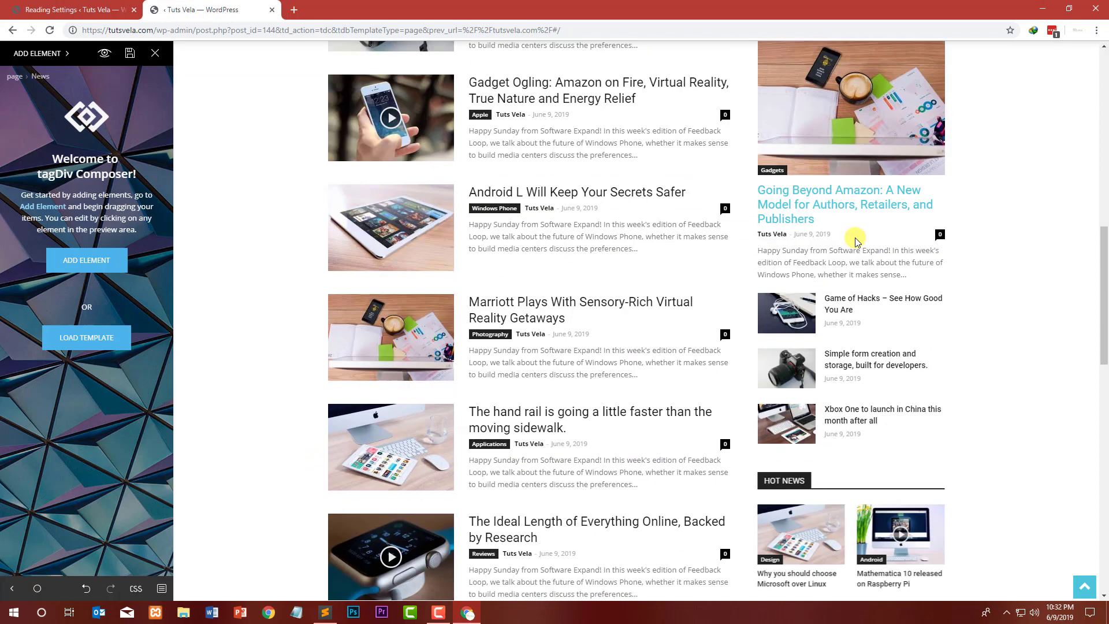
scroll(849, 260, down, 6)
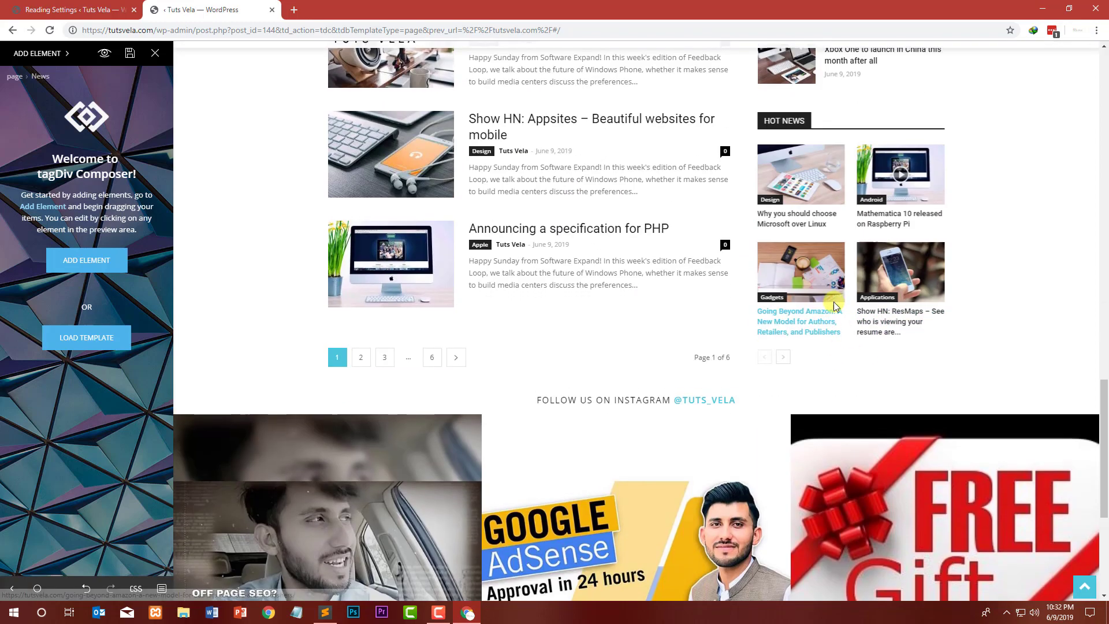
scroll(837, 455, up, 3)
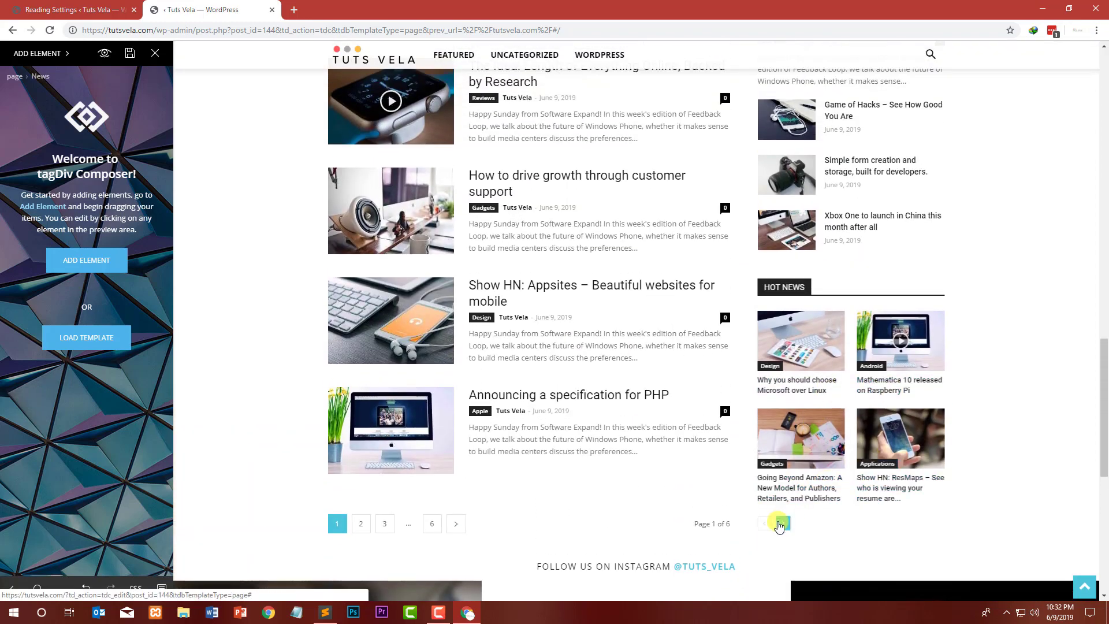
scroll(859, 198, up, 9)
scroll(823, 192, up, 12)
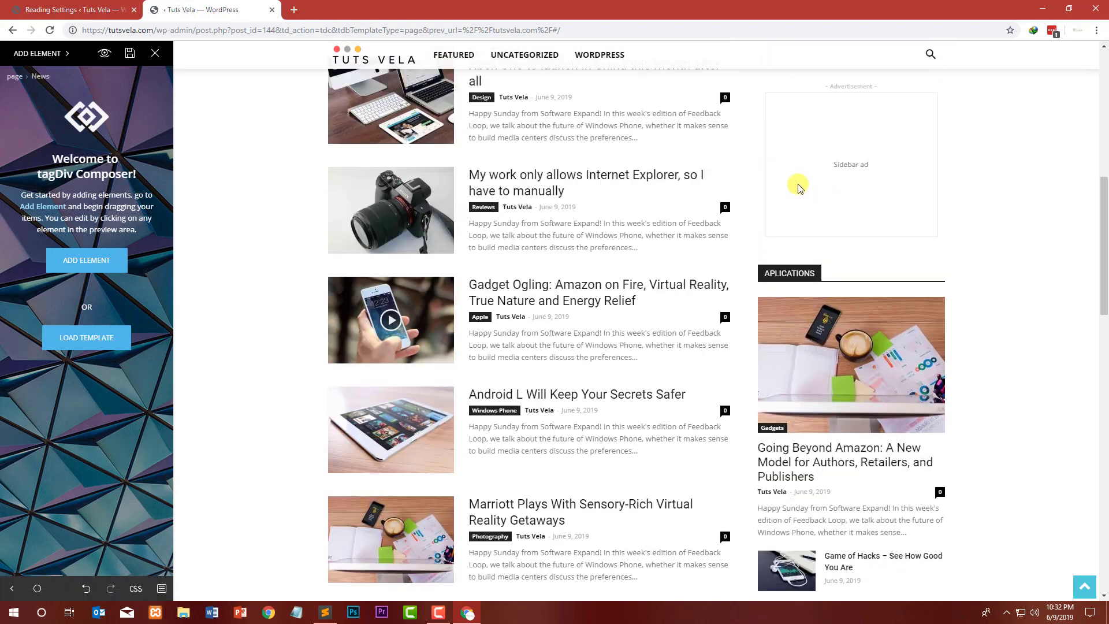
scroll(382, 247, down, 2)
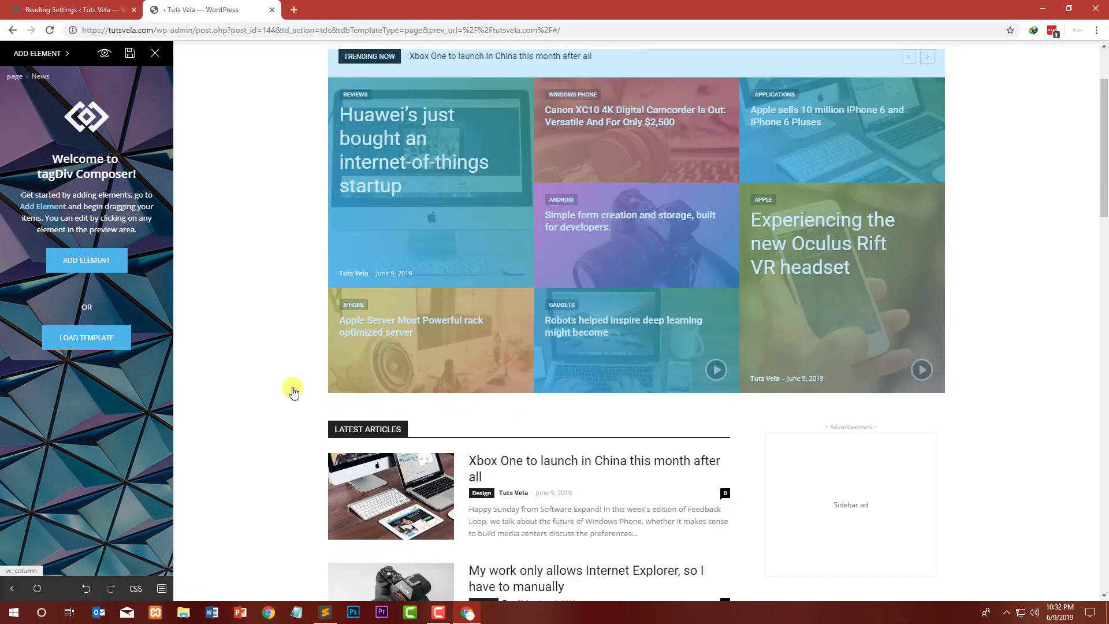
Step: Add a new empty row between the top post grid and Latest Articles
click(84, 260)
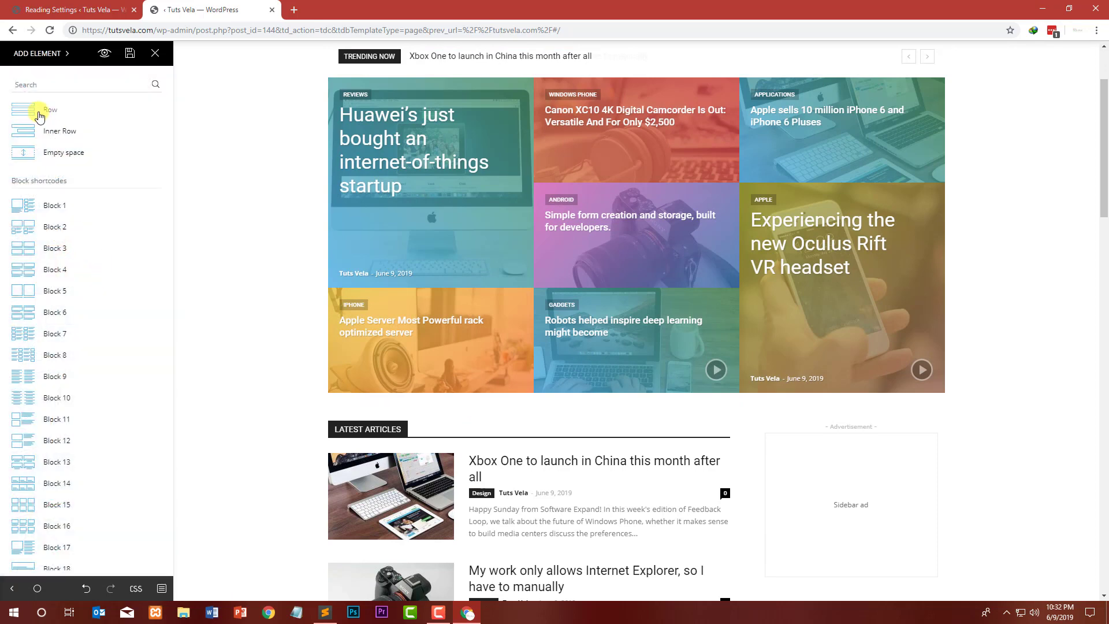
drag(338, 304, 375, 409)
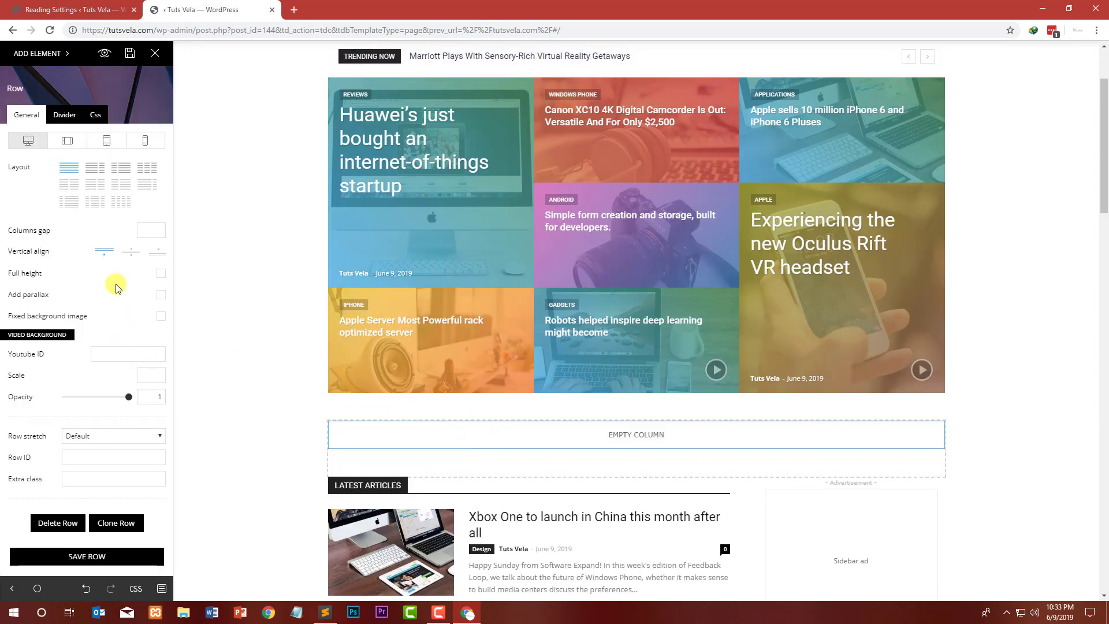
click(101, 561)
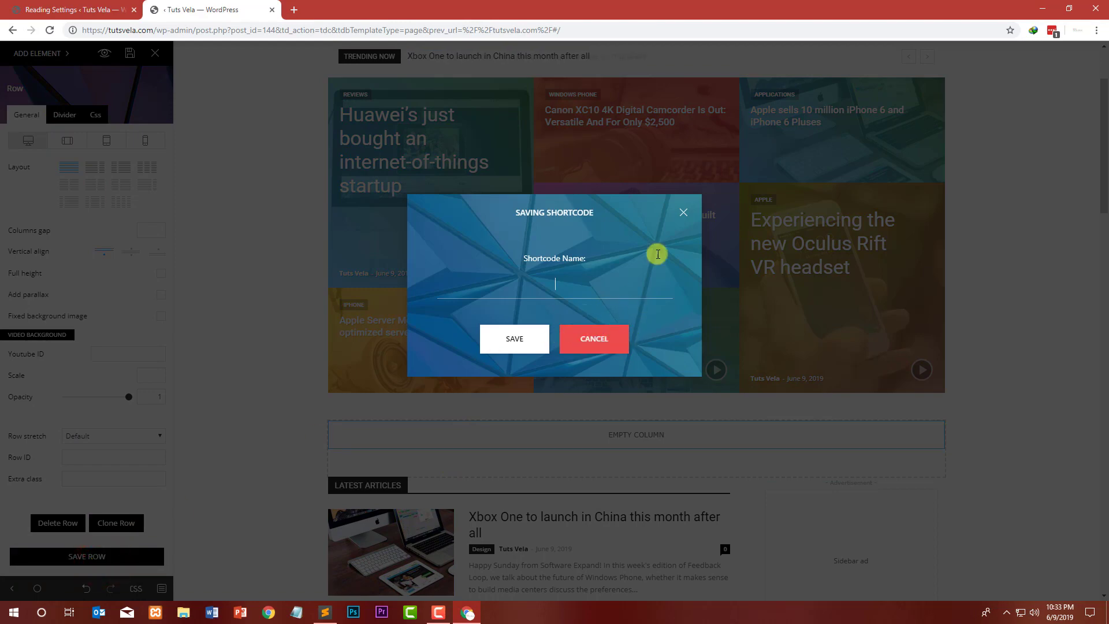
click(682, 209)
Step: Select the new empty column and preview it in tablet, phone and desktop views
click(312, 439)
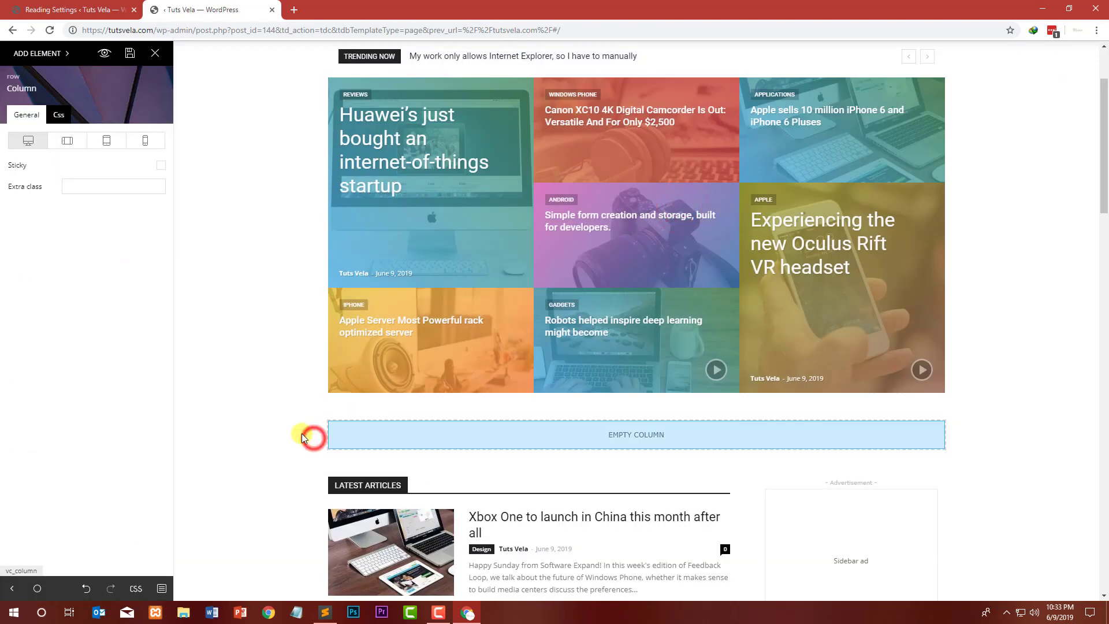
click(391, 434)
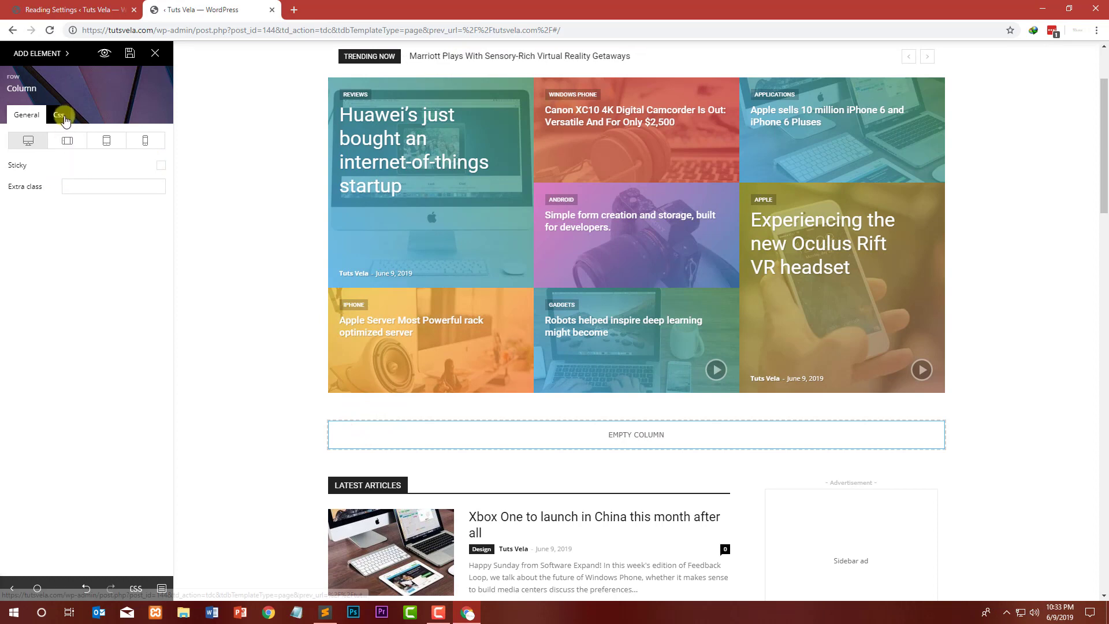
click(66, 148)
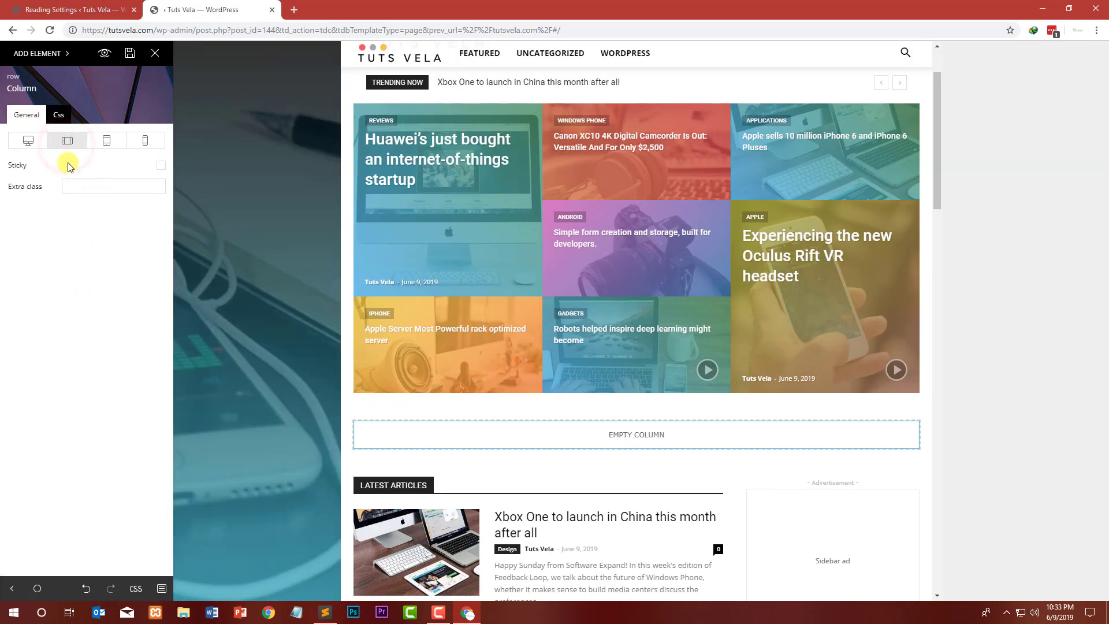
click(105, 142)
click(145, 141)
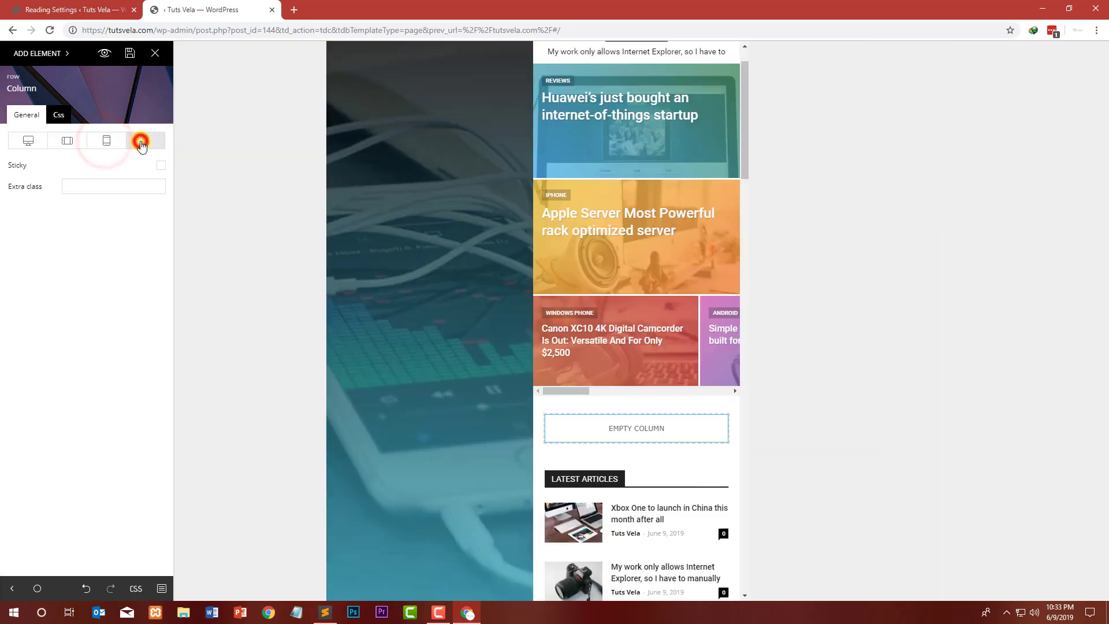
click(27, 141)
click(78, 186)
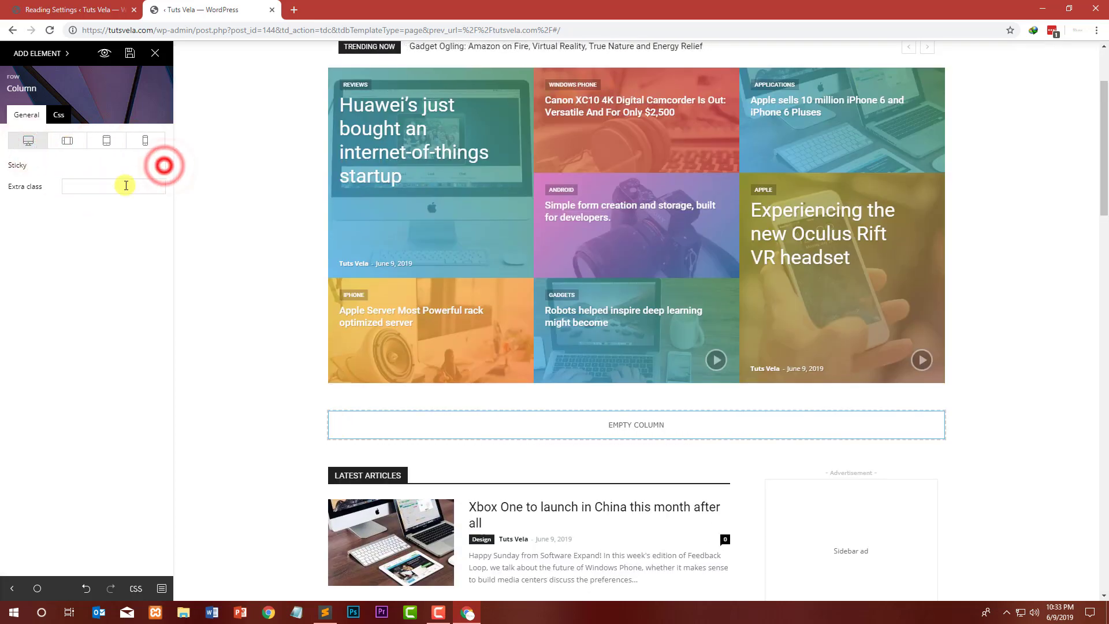
click(124, 185)
text(2)
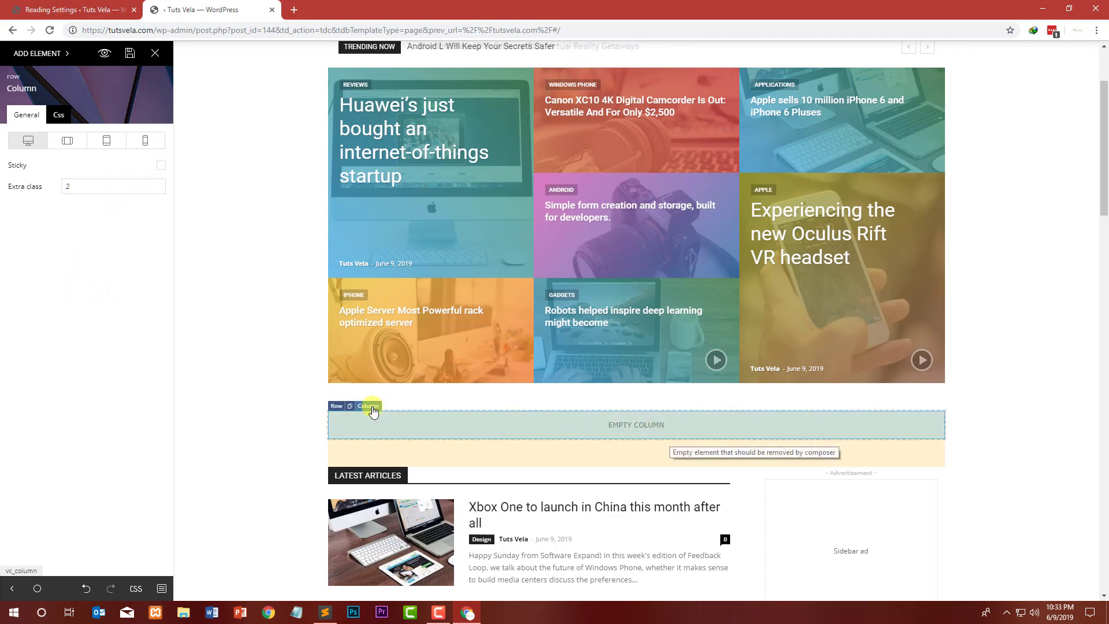
click(398, 421)
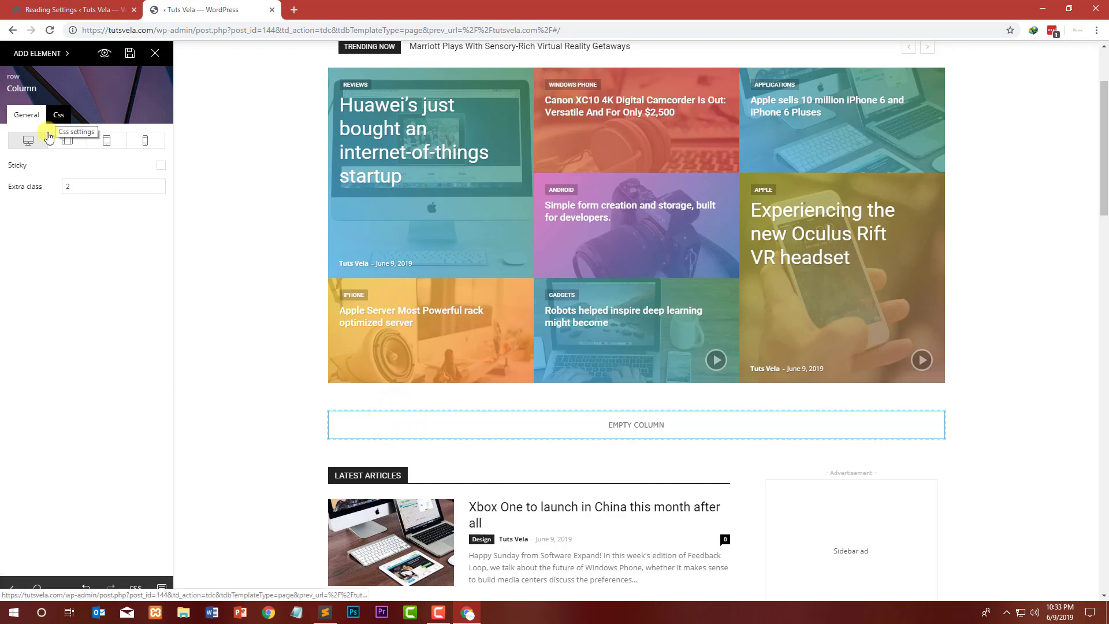
click(100, 187)
key(BackSpace)
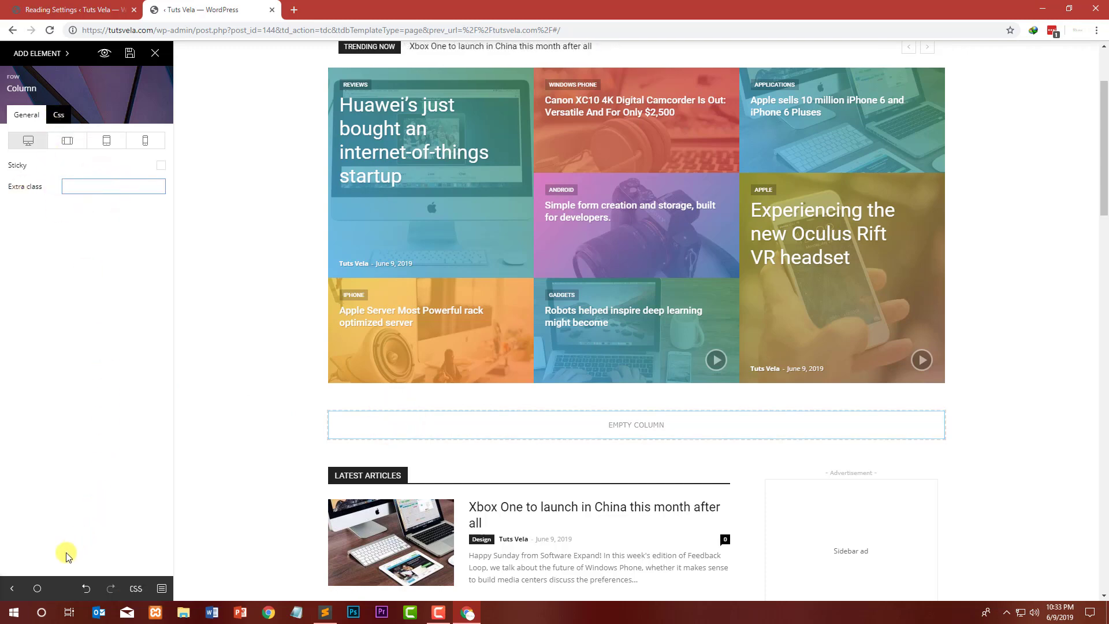
Step: Open the new row's settings and browse its Divider and General options
click(35, 81)
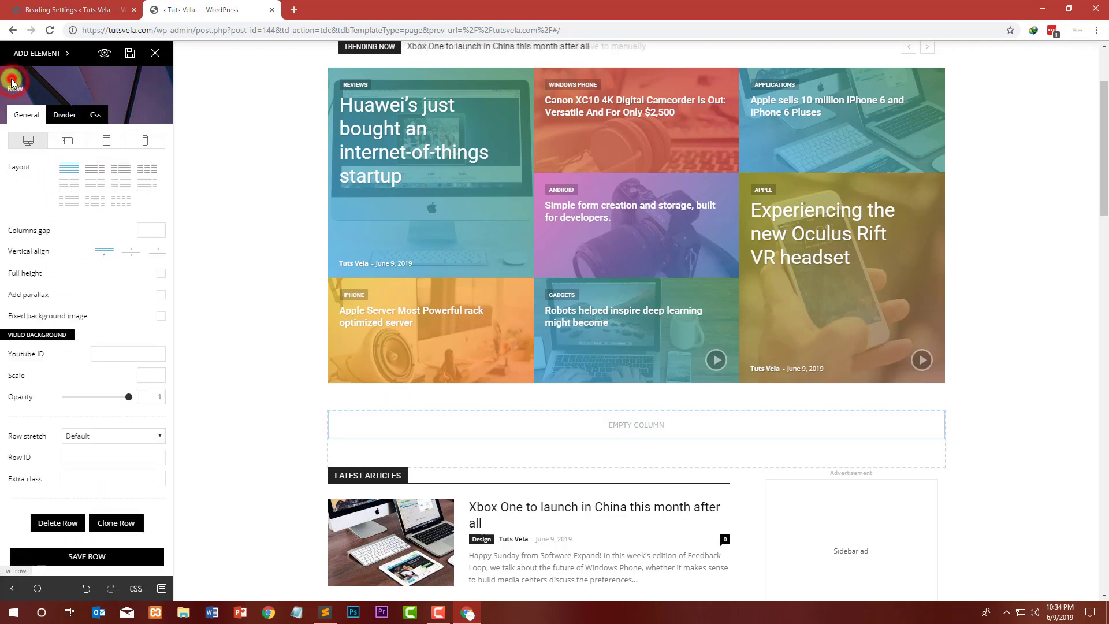
click(67, 118)
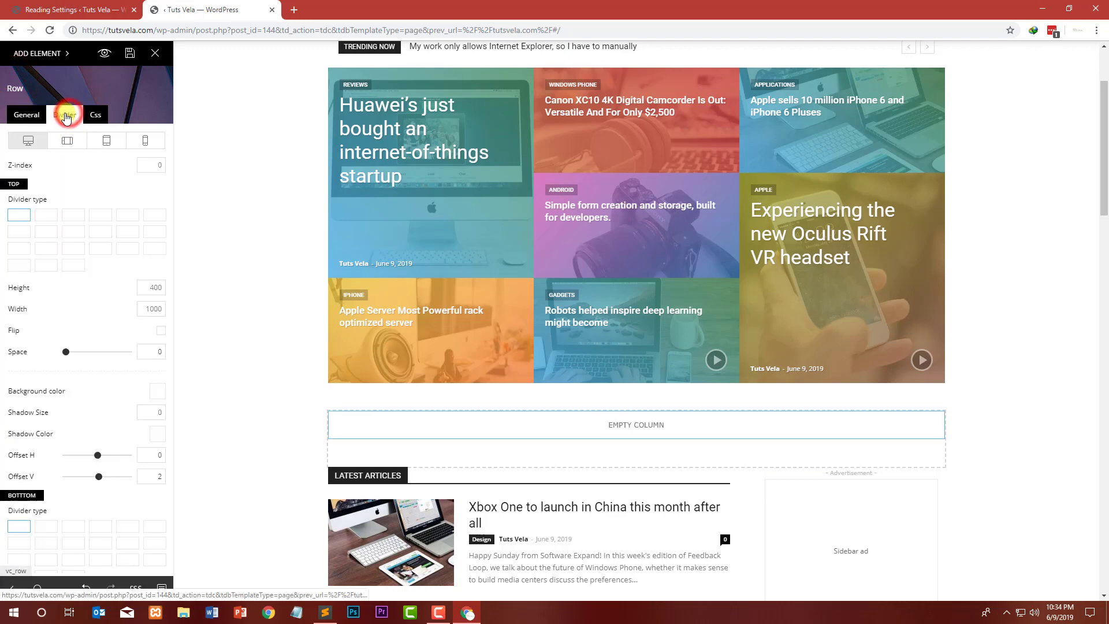
click(42, 117)
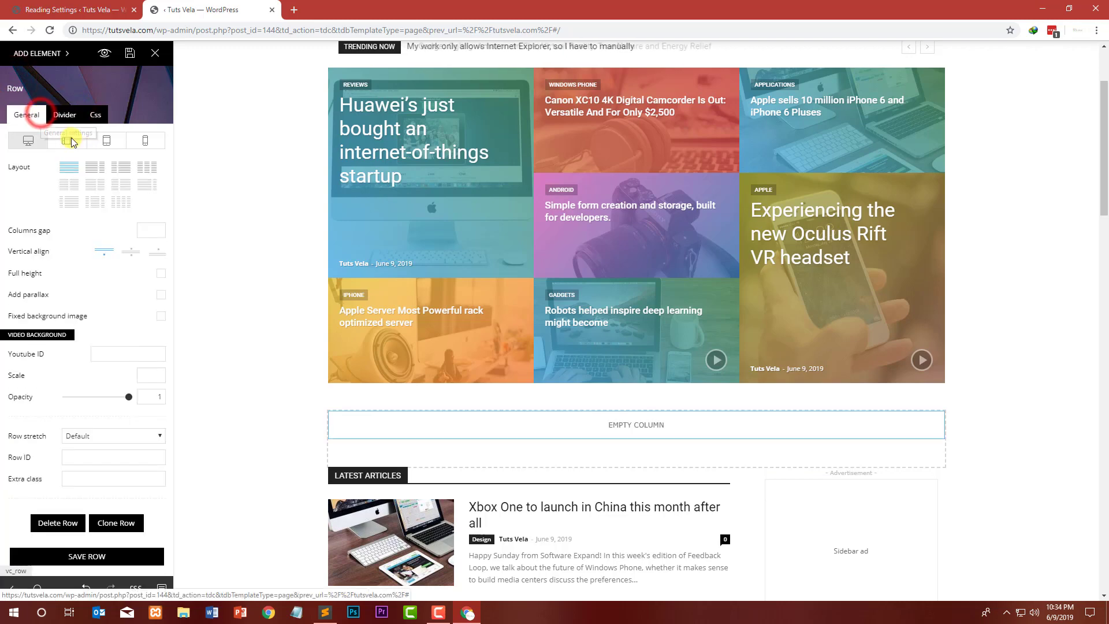
Step: Split the new row into a two-thirds and one-third column layout and select its wide column
click(92, 166)
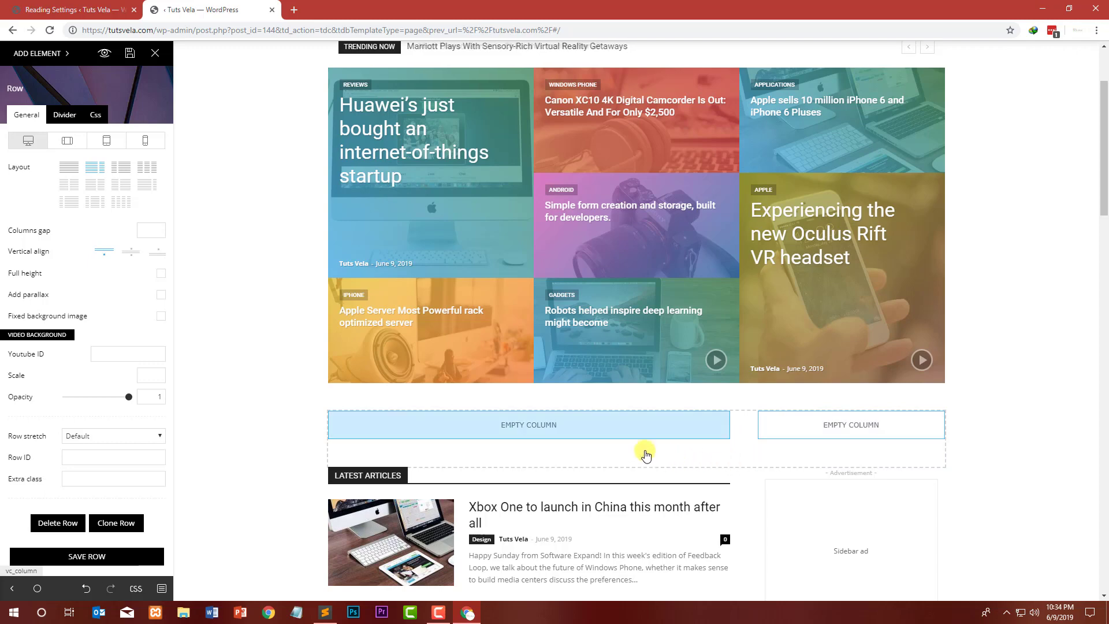
click(560, 425)
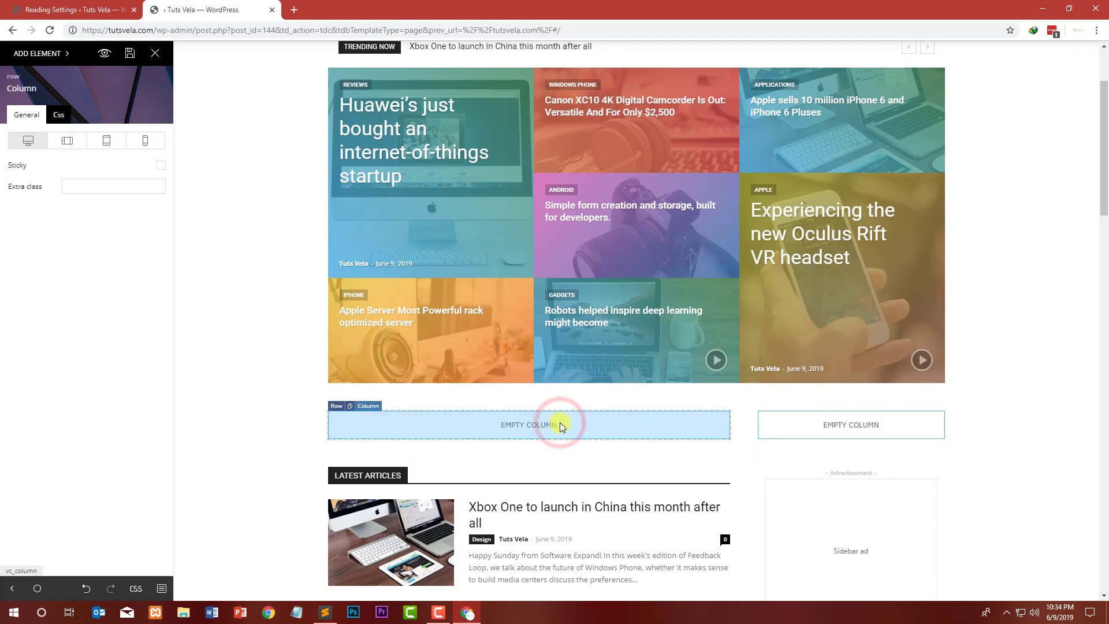
Step: Return to the row's settings and browse its Divider, Css and General options
click(13, 76)
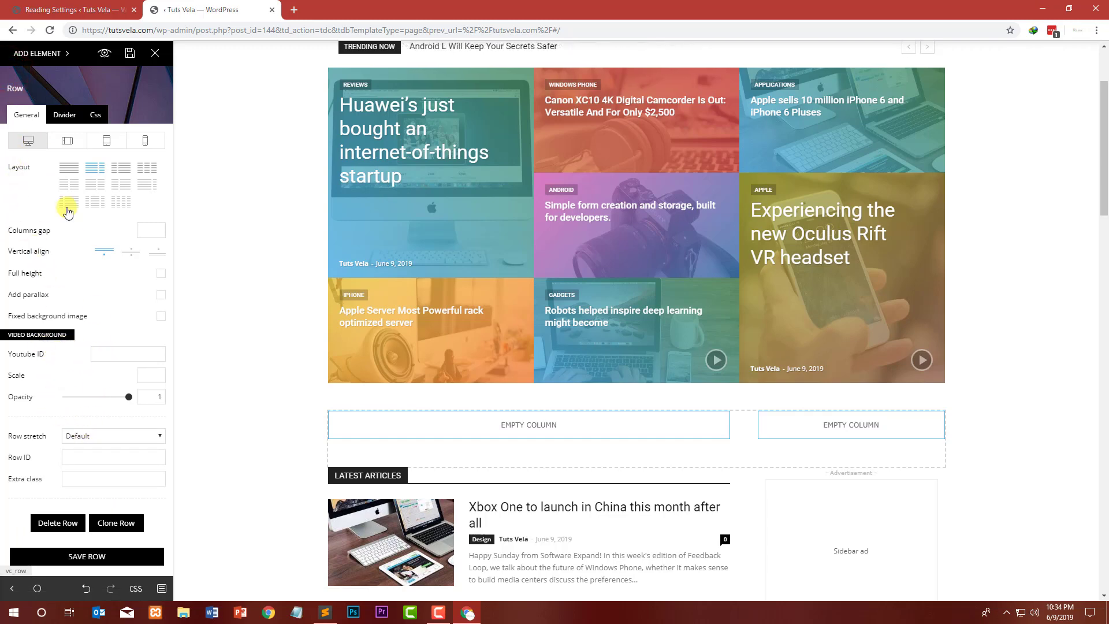
click(61, 116)
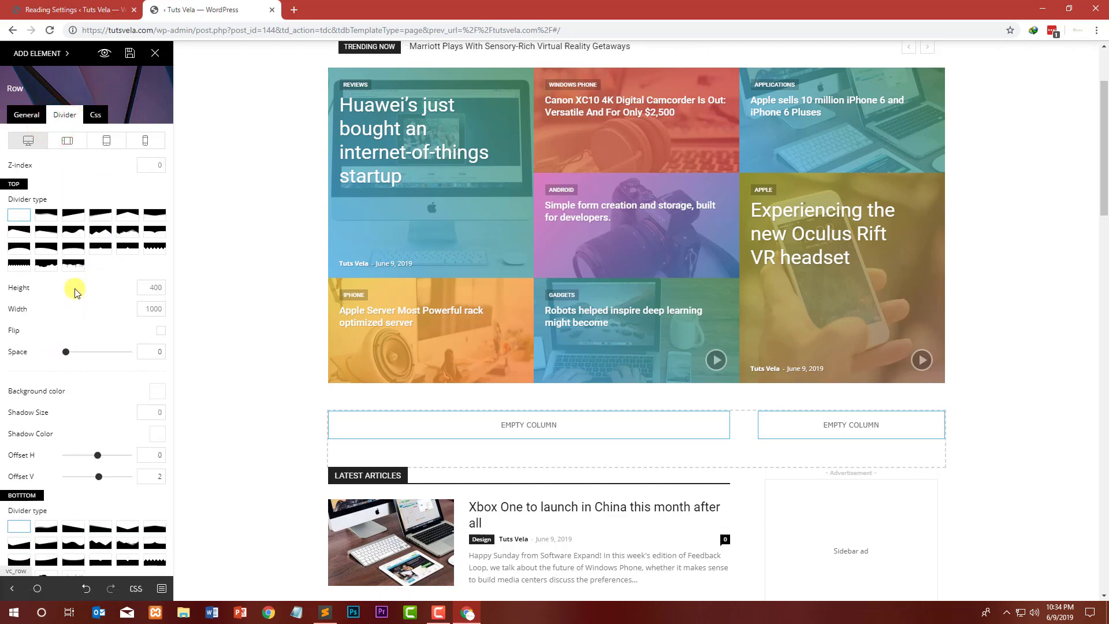
scroll(35, 490, down, 5)
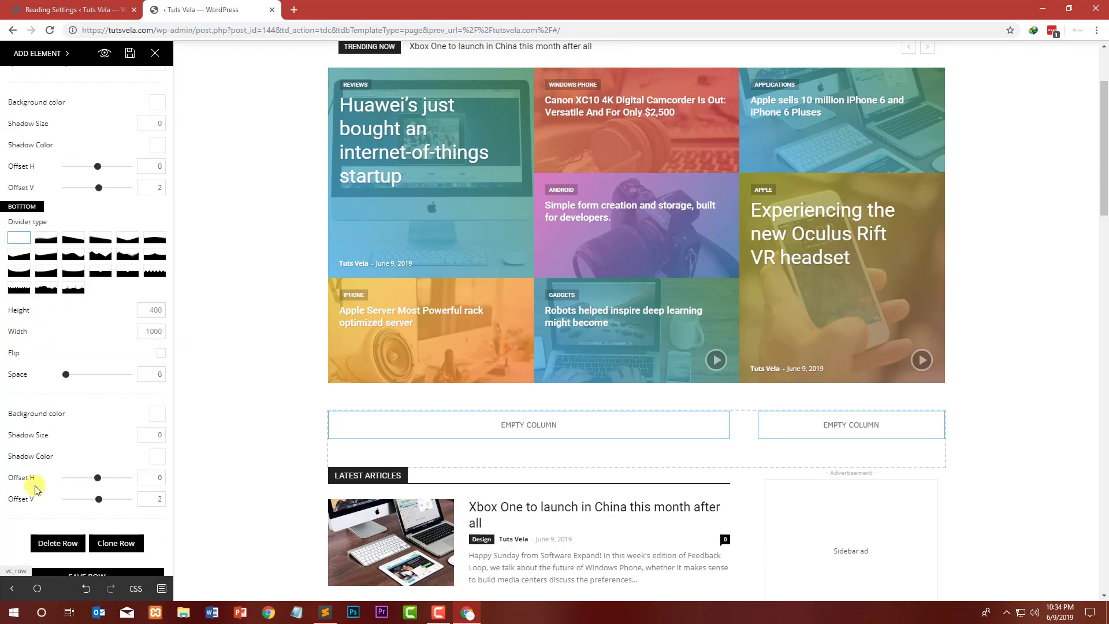
scroll(88, 287, up, 6)
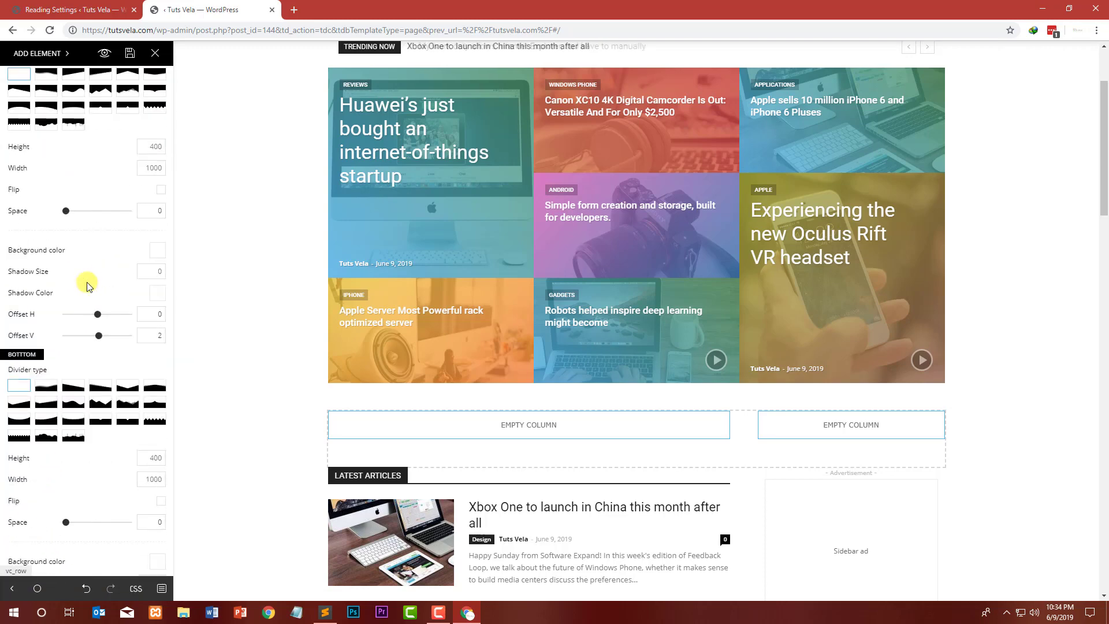
click(87, 114)
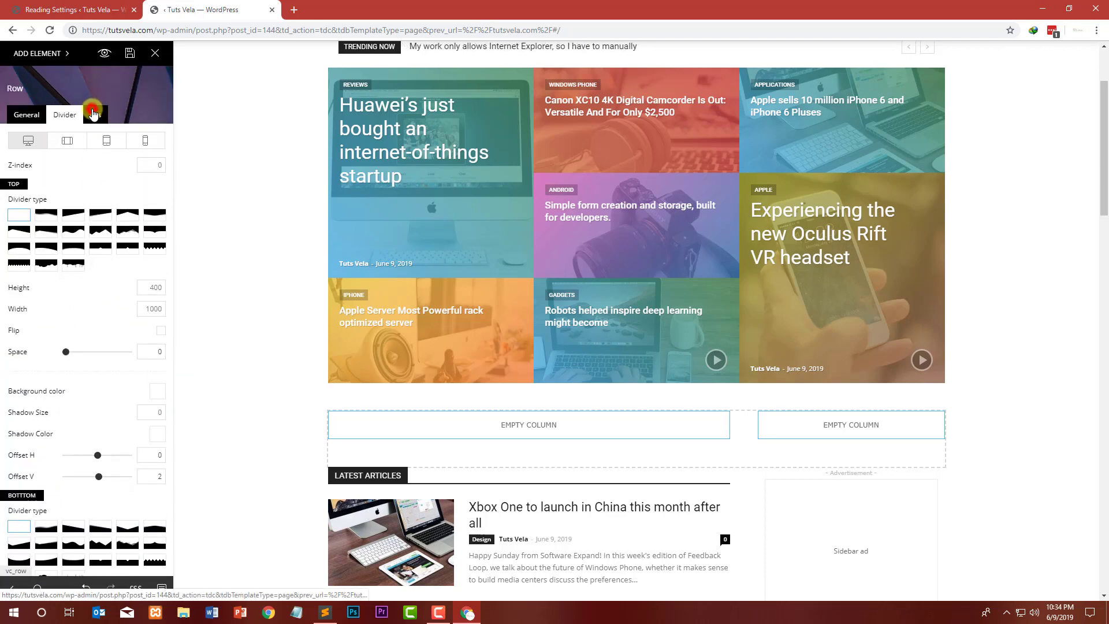
click(26, 115)
click(21, 87)
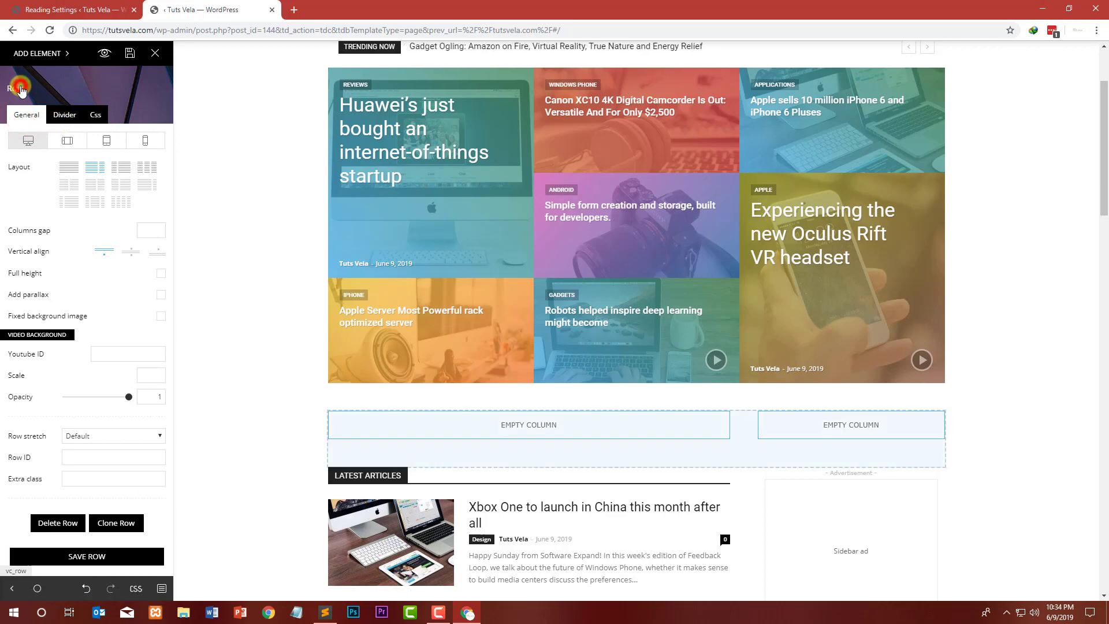
Step: Browse the element list and add a Social Counter block into the row's narrow right-hand column
click(19, 53)
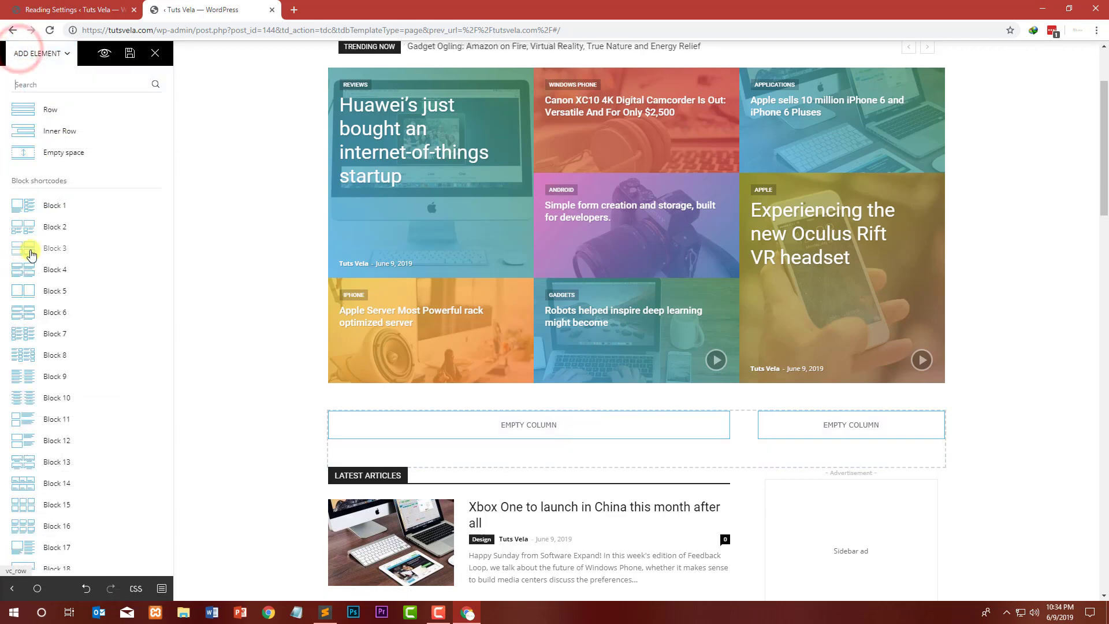
scroll(127, 248, down, 2)
scroll(121, 261, down, 8)
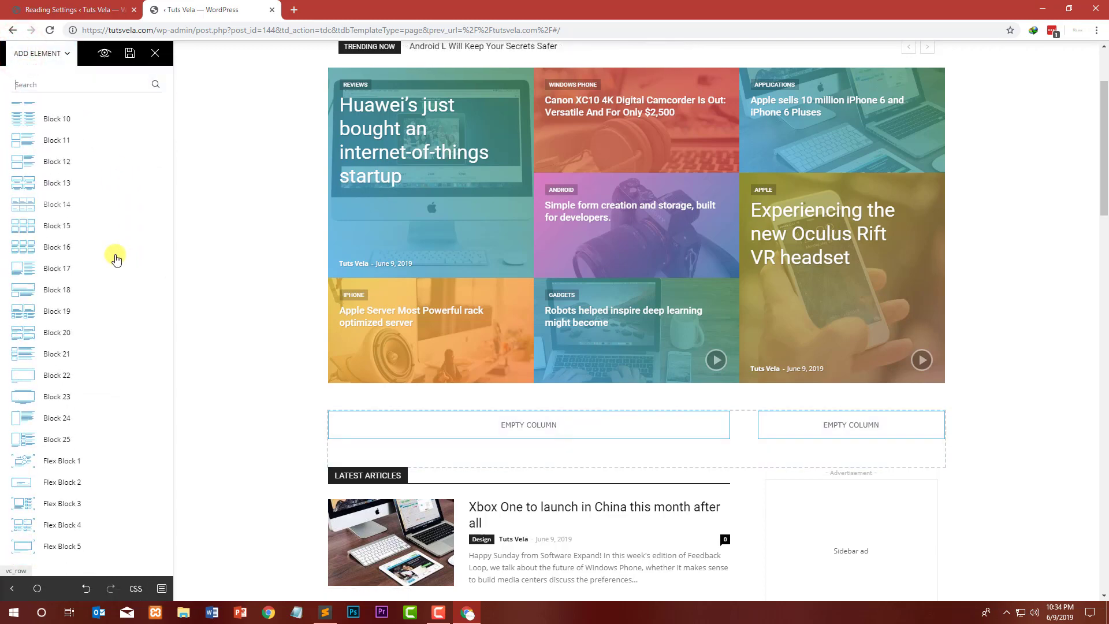
scroll(113, 260, up, 2)
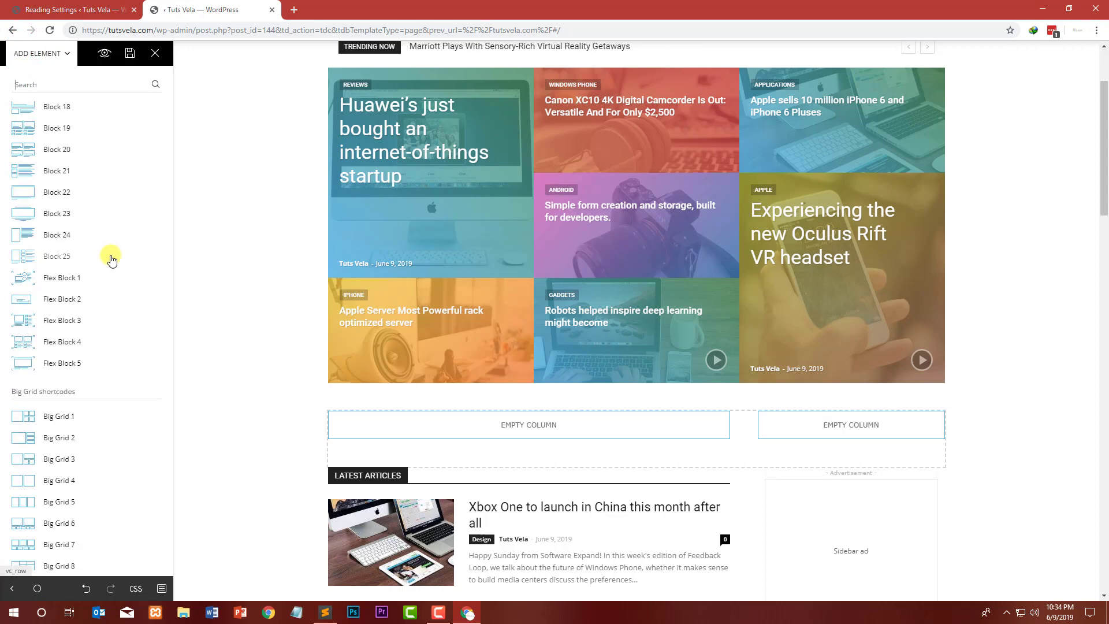
scroll(110, 260, down, 8)
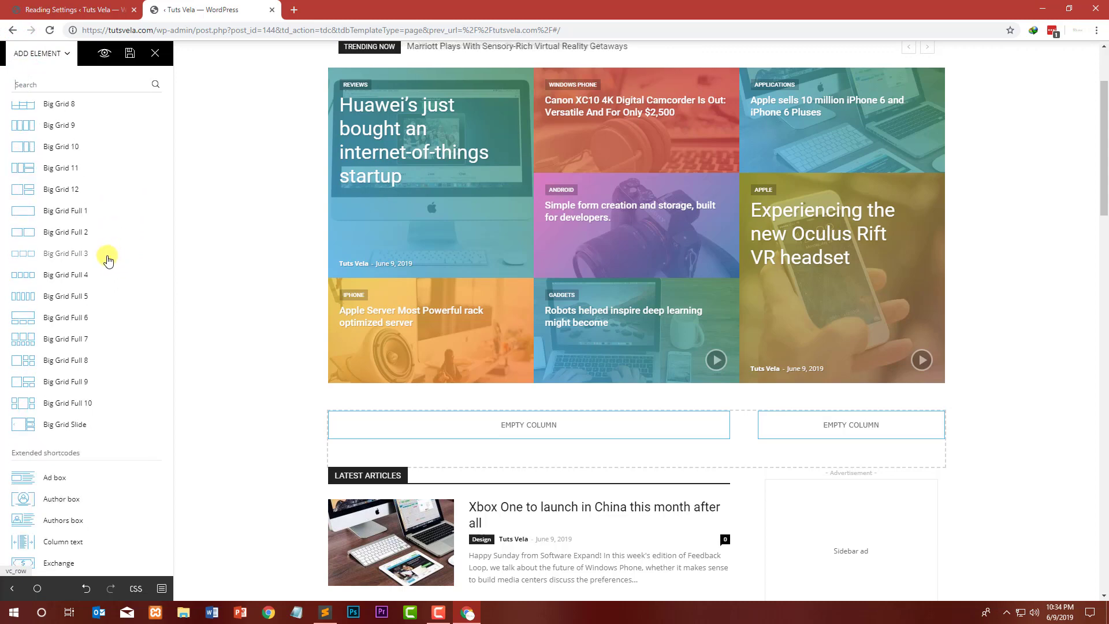
scroll(108, 262, down, 1)
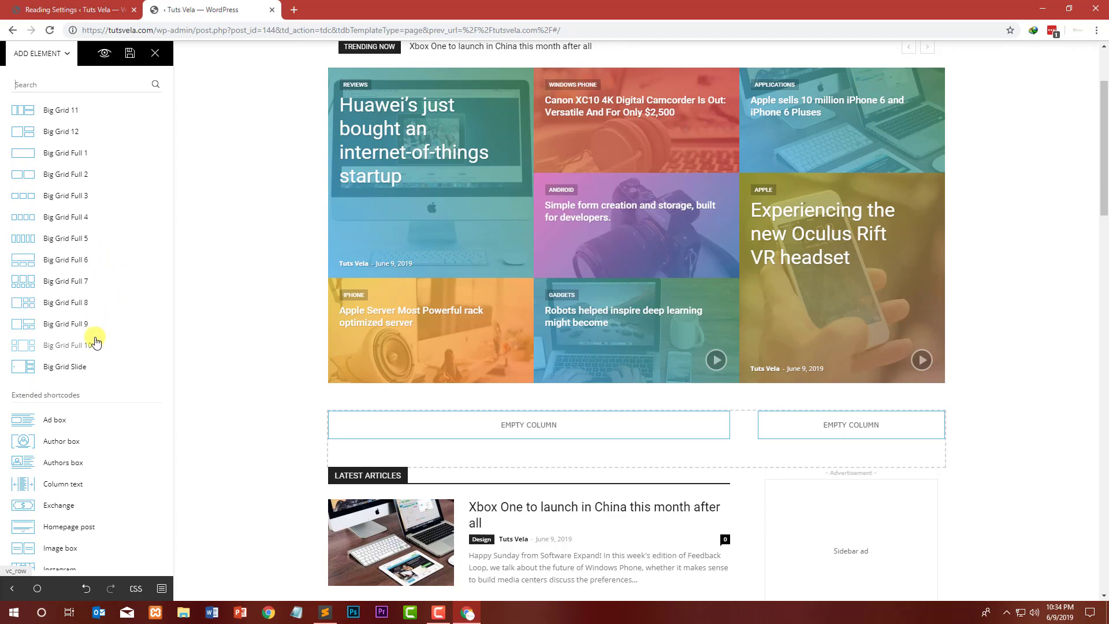
scroll(95, 342, down, 1)
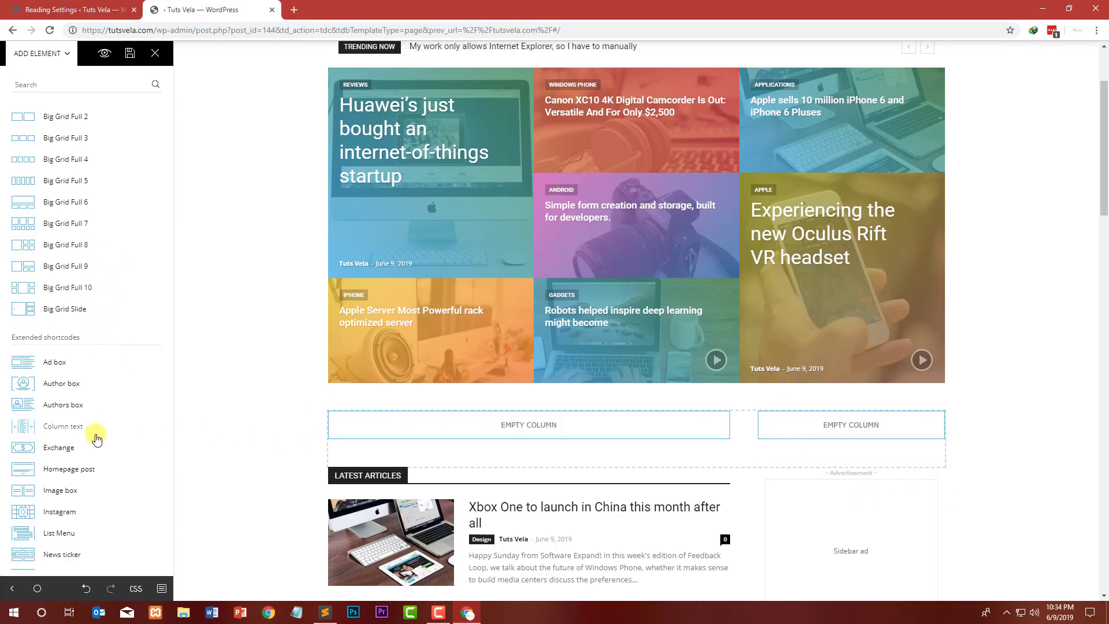
scroll(92, 445, down, 1)
scroll(67, 445, down, 1)
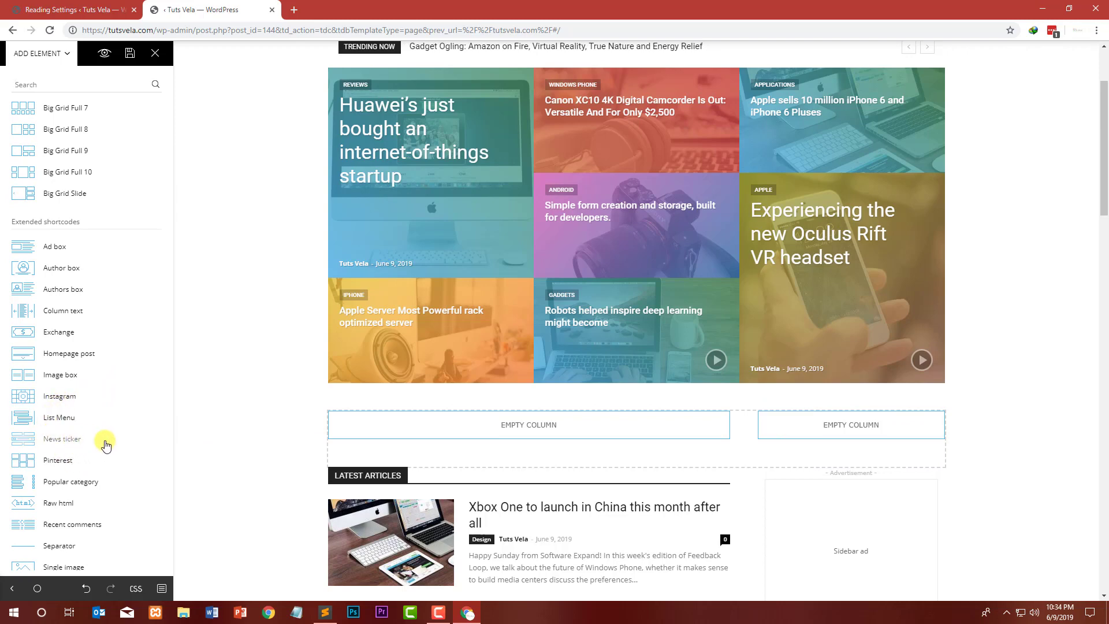
scroll(111, 471, down, 2)
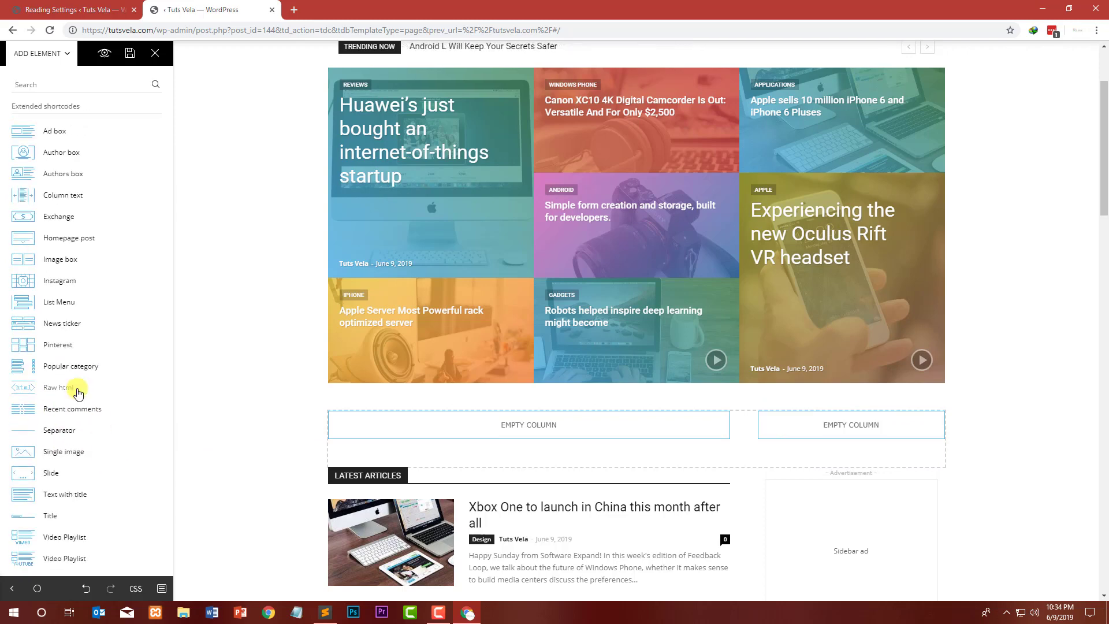
scroll(67, 470, down, 1)
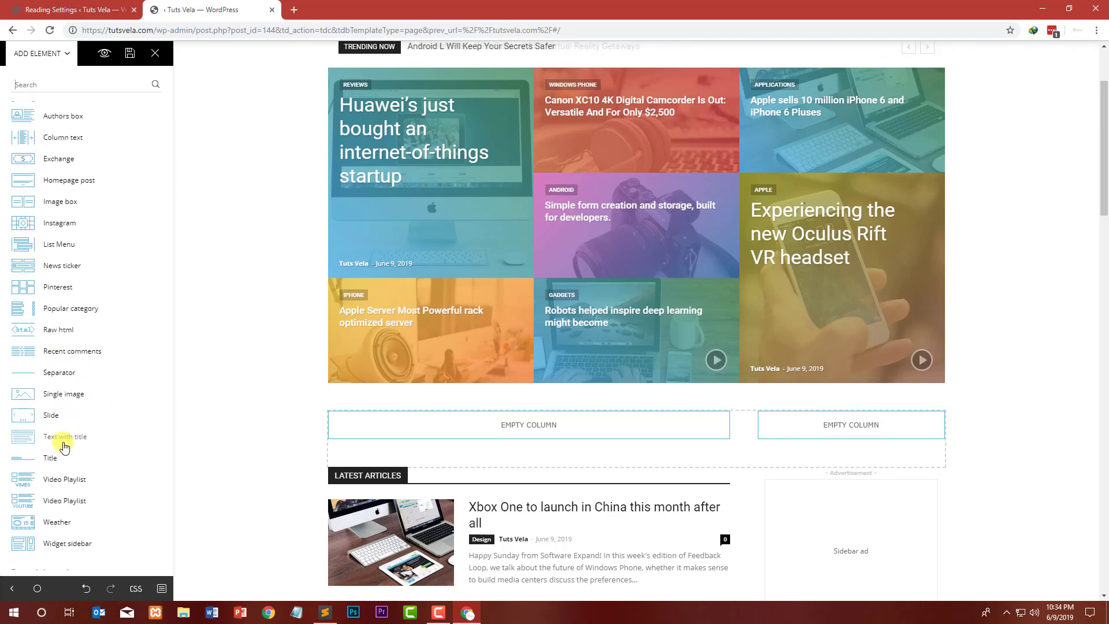
scroll(62, 436, down, 3)
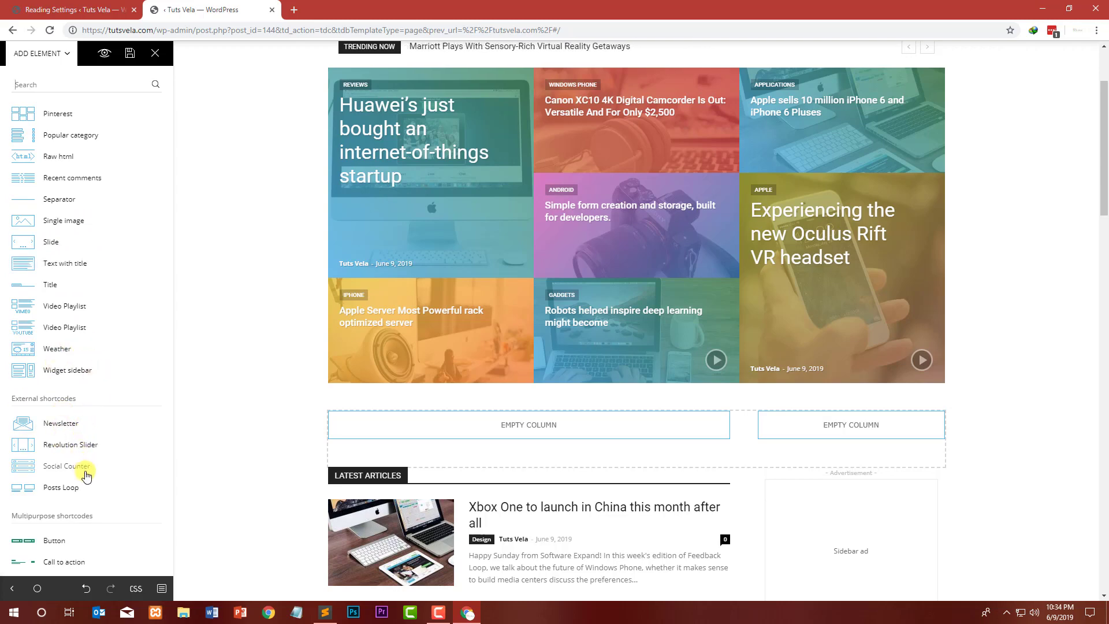
scroll(85, 471, down, 2)
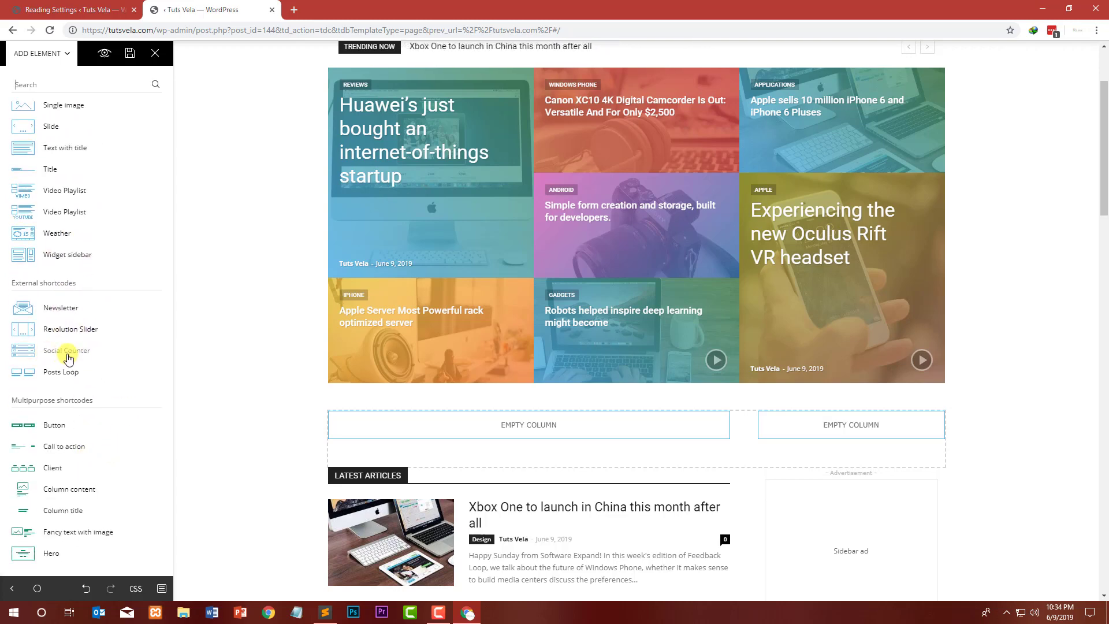
drag(81, 360, 877, 431)
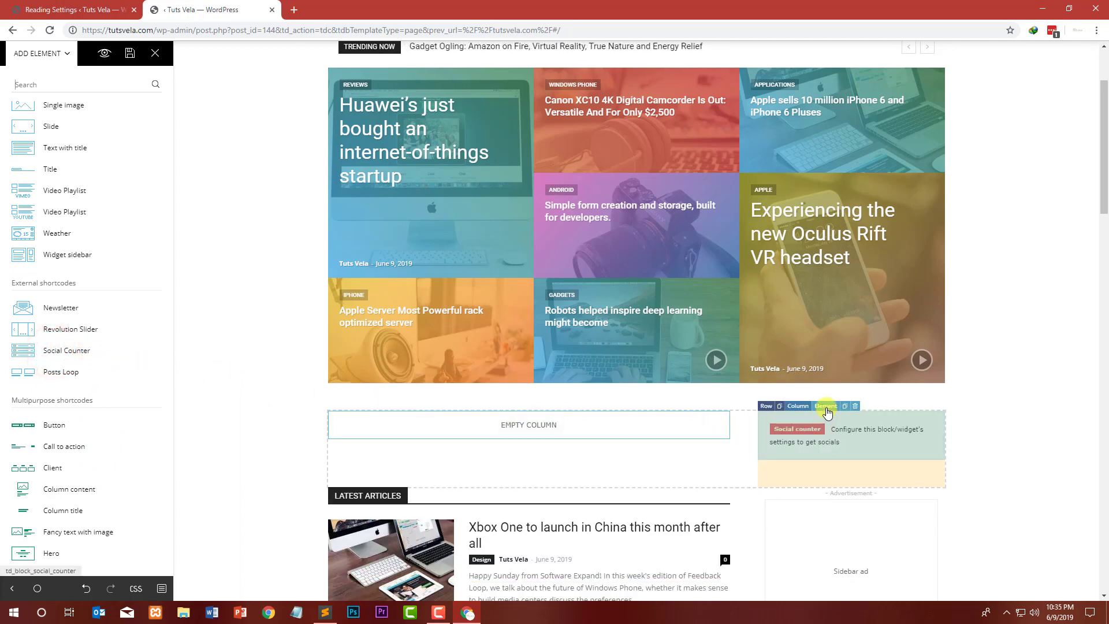
Step: Open the Social Counter block's settings and paste the copied channel URL into the Facebook id field
click(827, 410)
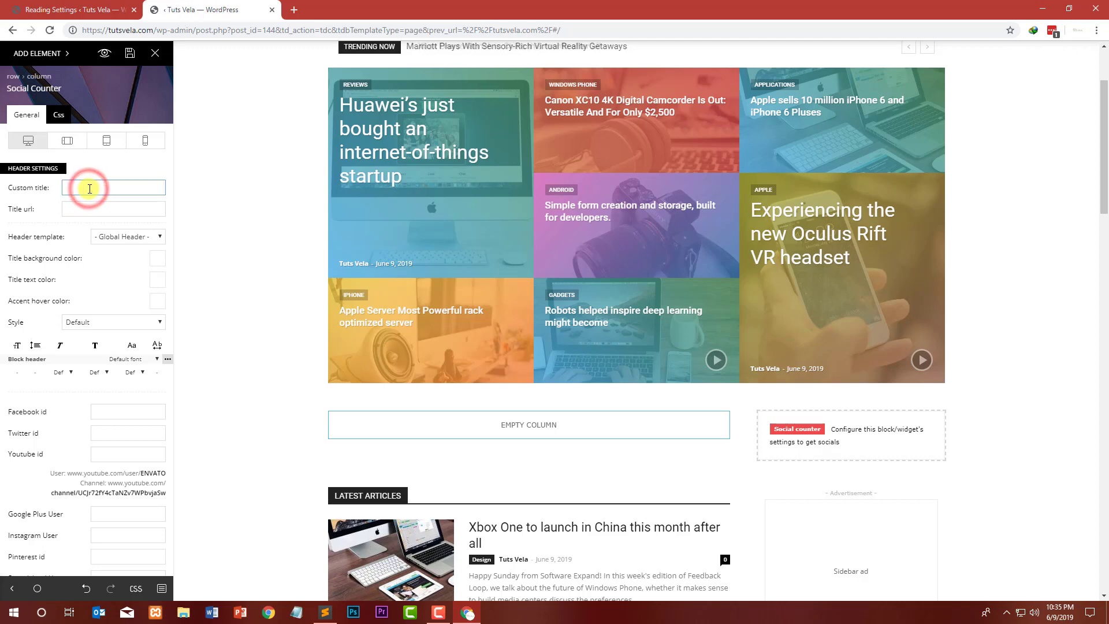
click(127, 408)
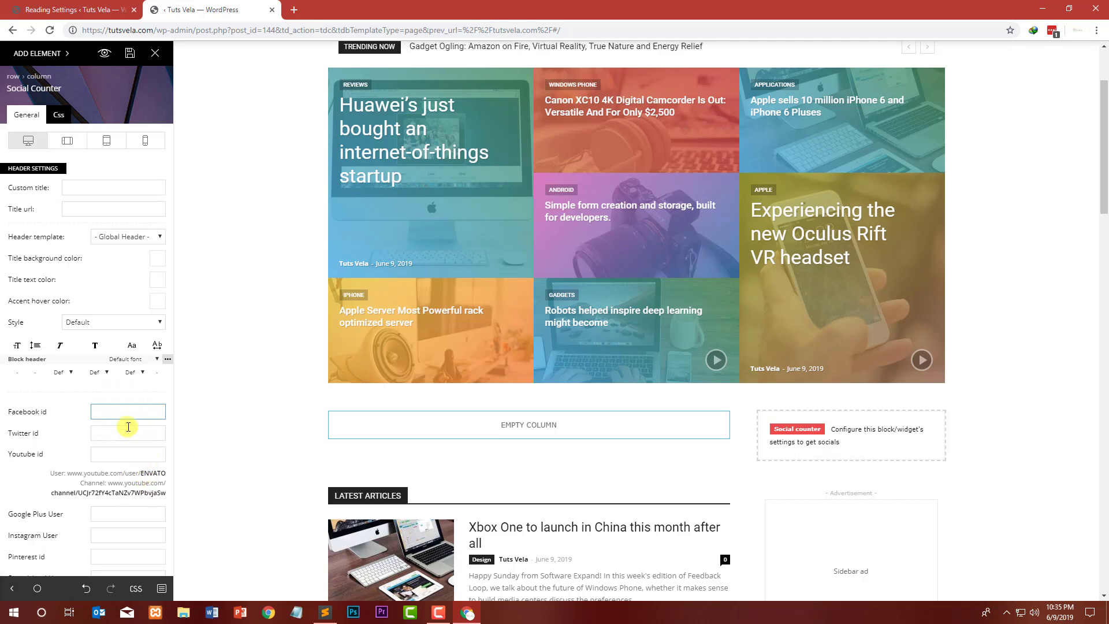
text(JieYH4oMCbhDPBBg)
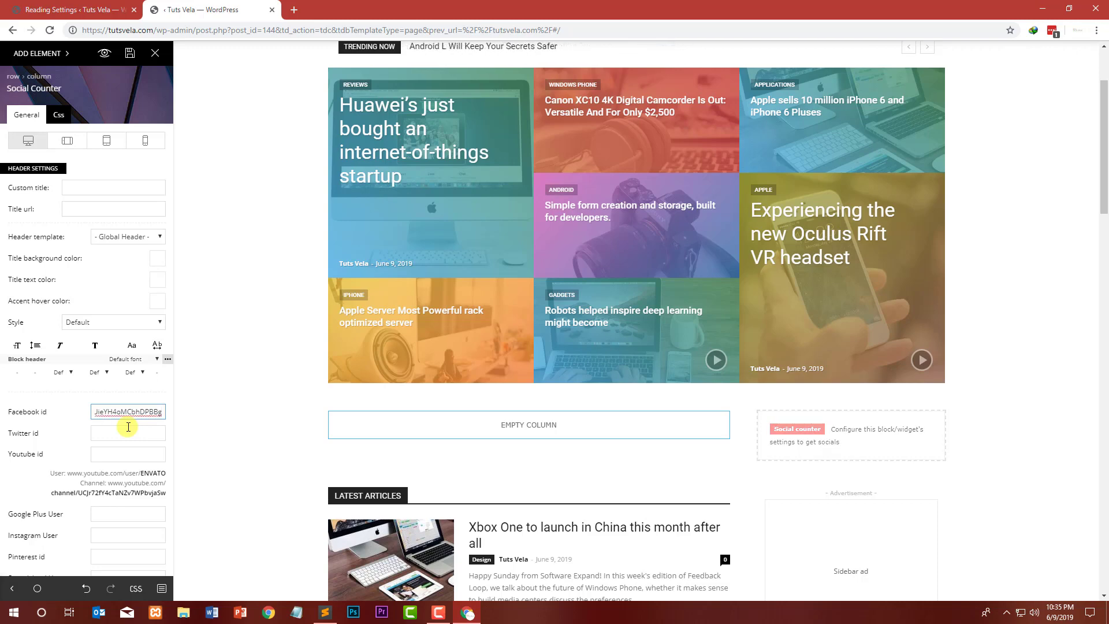
Step: Paste the channel URL into the Youtube id field and delete its leading web address part
click(120, 460)
key(ctrl+v)
drag(127, 456, 47, 456)
click(132, 457)
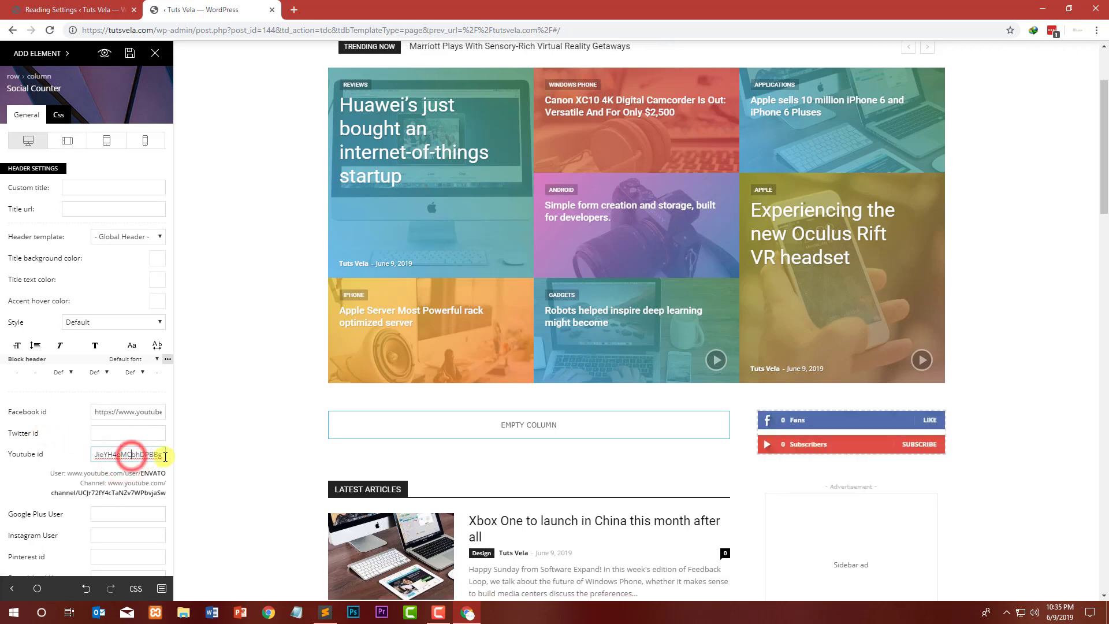
drag(165, 456, 116, 458)
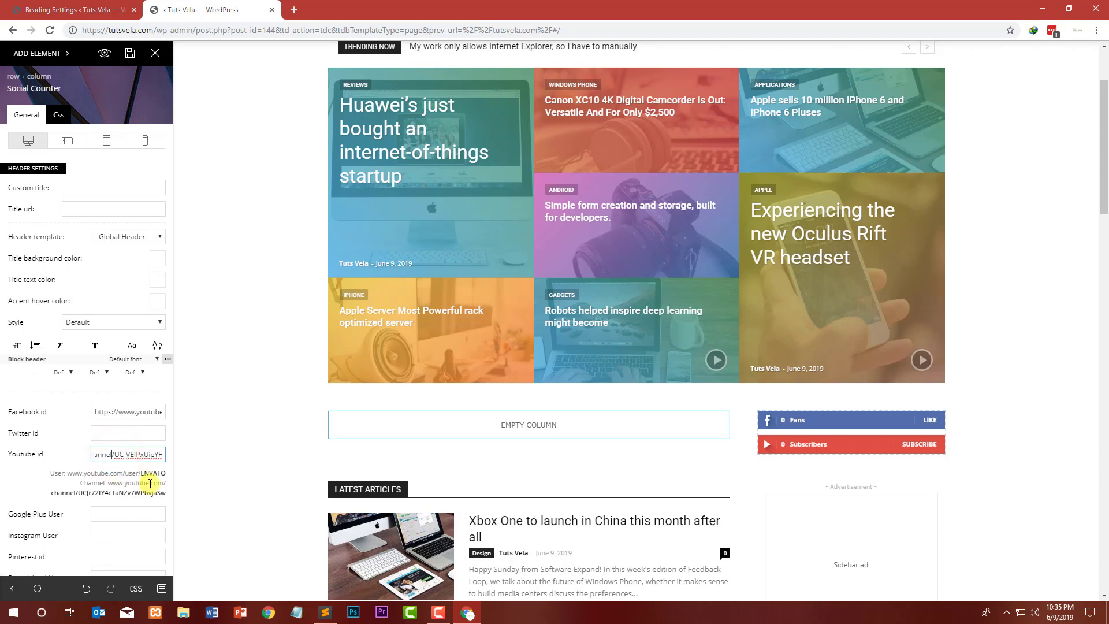
key(Left)
key(Left)
key(Left)
key(Left)
key(Left)
key(Left)
key(Left)
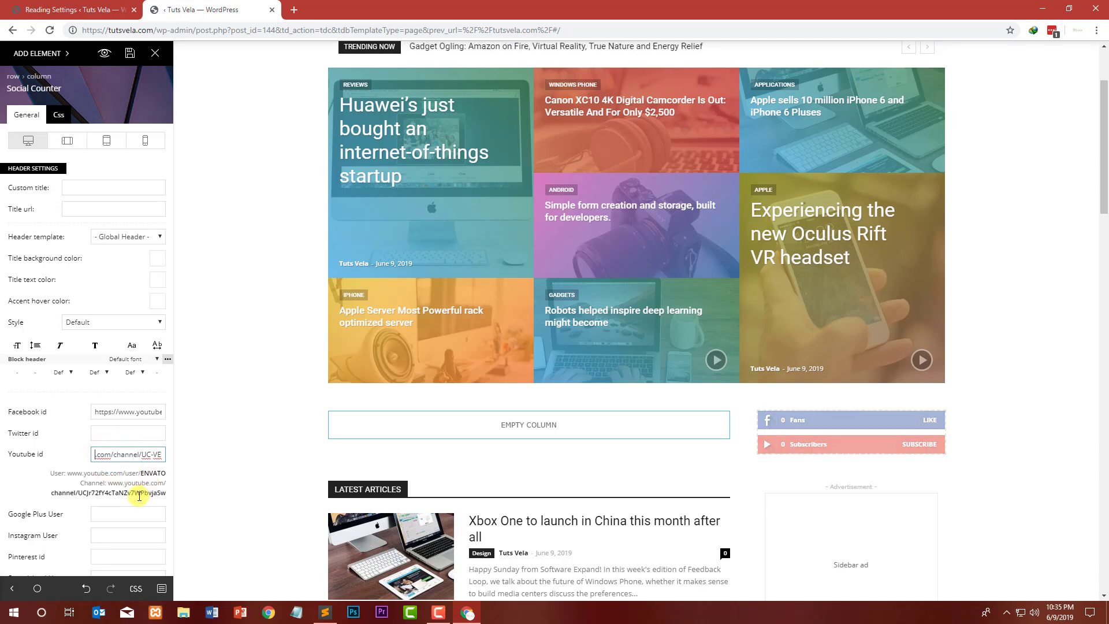
key(BackSpace)
key(BackSpace)
key(BackSpace)
key(BackSpace)
key(BackSpace)
key(BackSpace)
key(BackSpace)
key(BackSpace)
key(BackSpace)
key(BackSpace)
key(BackSpace)
key(BackSpace)
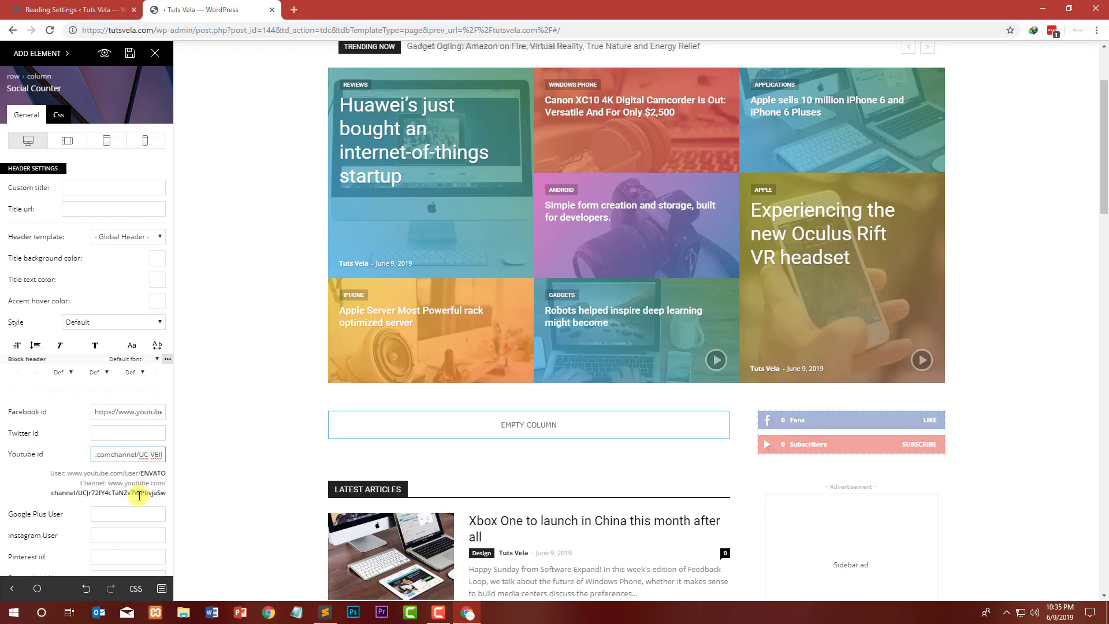
click(115, 457)
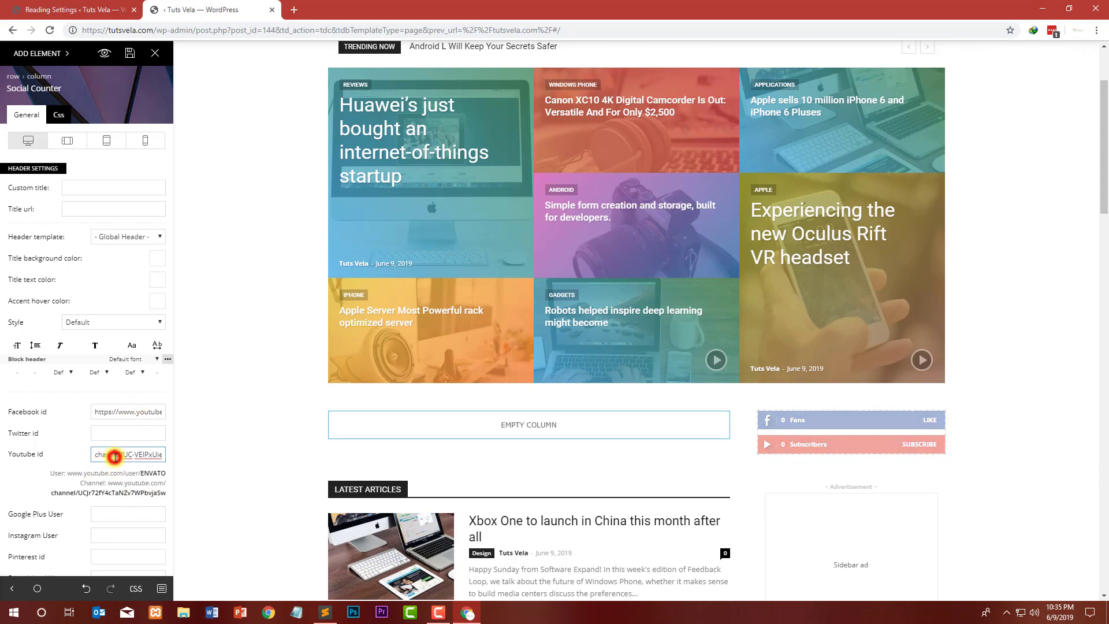
Step: Replace the Facebook id with the facebook.com/tutsvela page URL copied from a new browser tab
triple_click(128, 411)
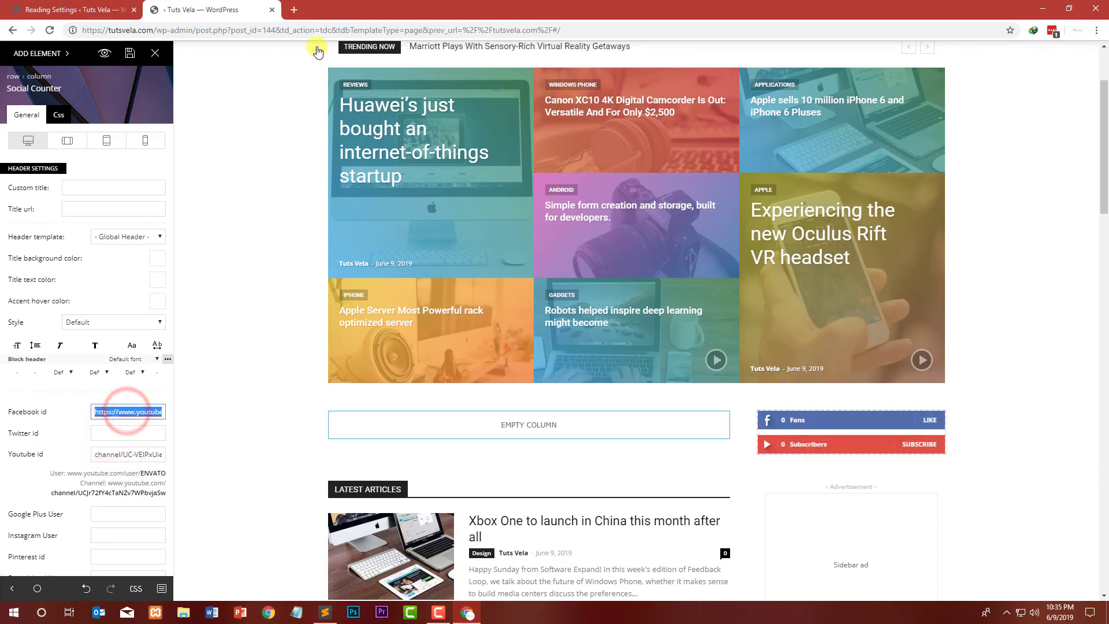
click(293, 13)
text(facebook.com/tutsvela)
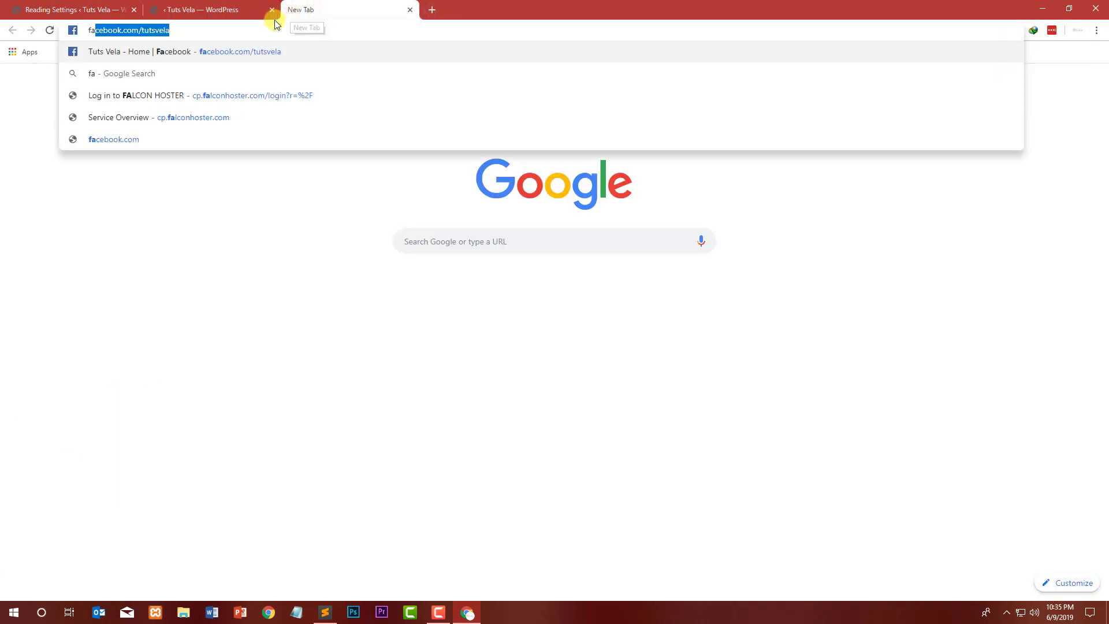
click(242, 52)
click(247, 30)
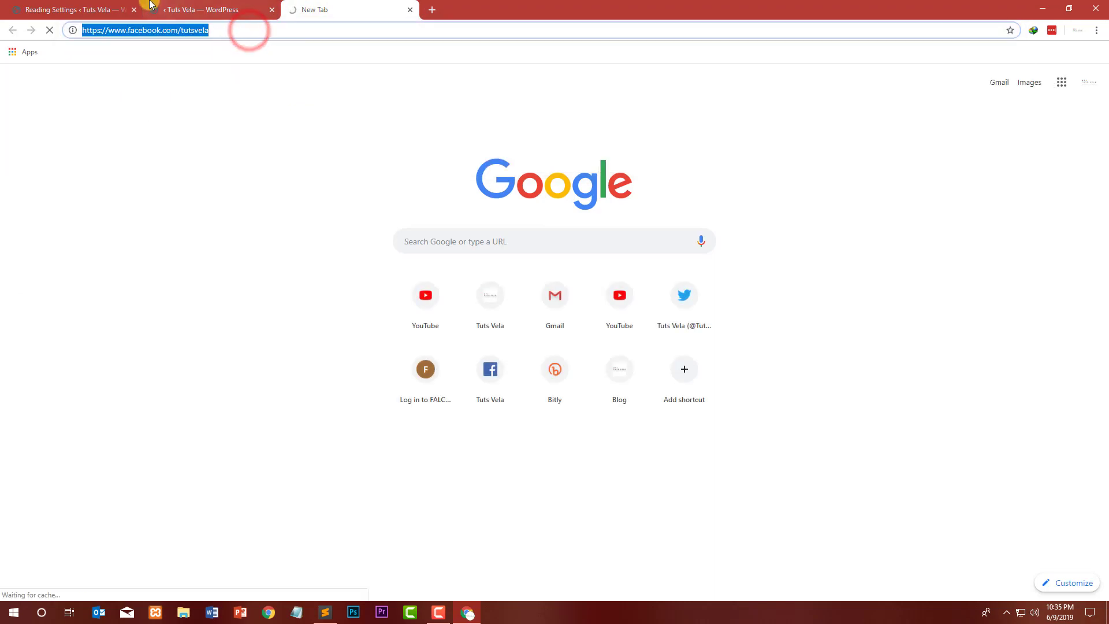
click(92, 5)
click(208, 8)
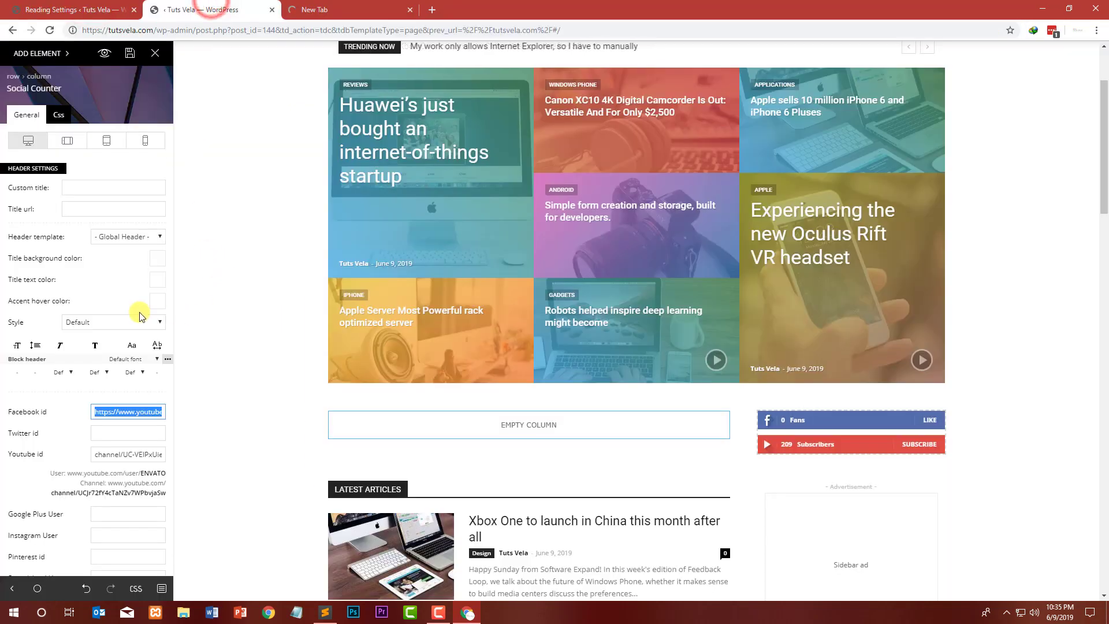
click(143, 434)
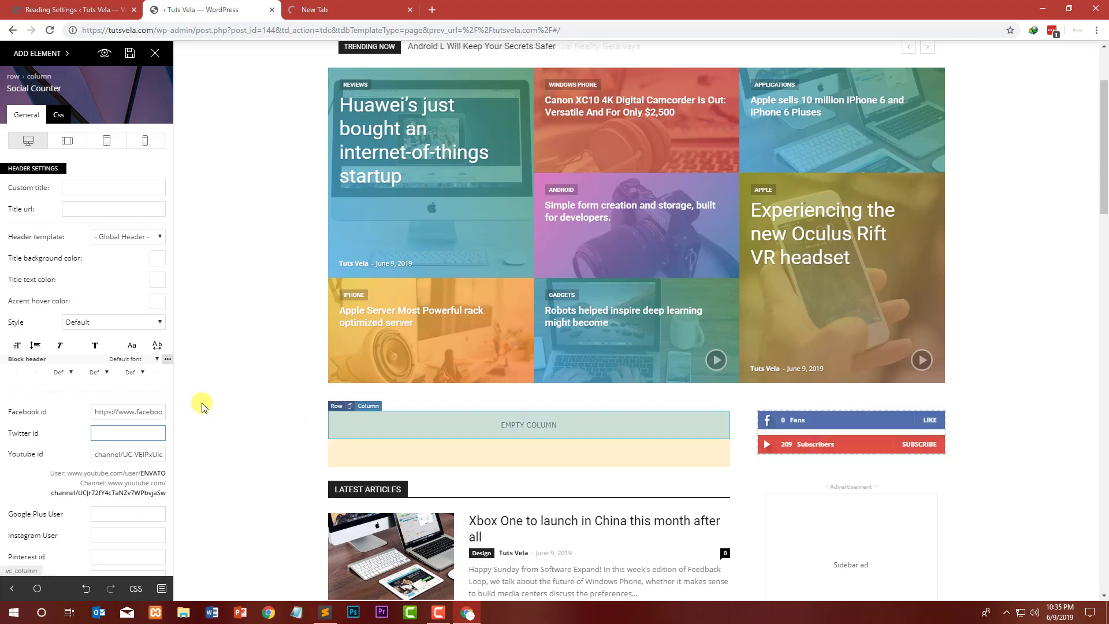
Step: Scroll through the Facebook id field to check the full URL
double_click(118, 411)
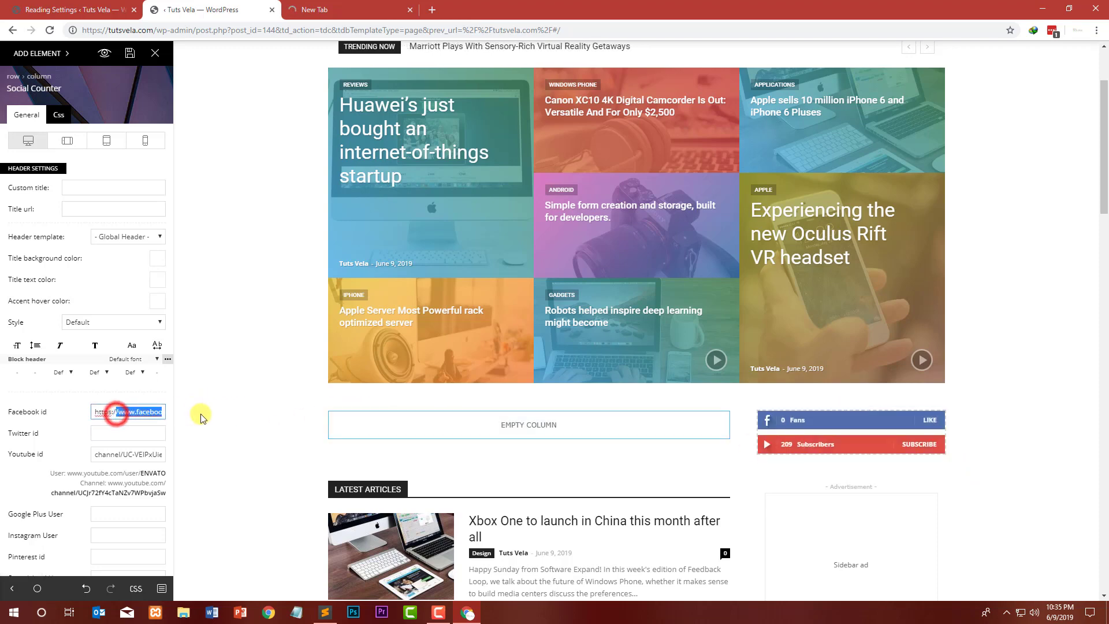
drag(124, 412, 198, 413)
click(131, 412)
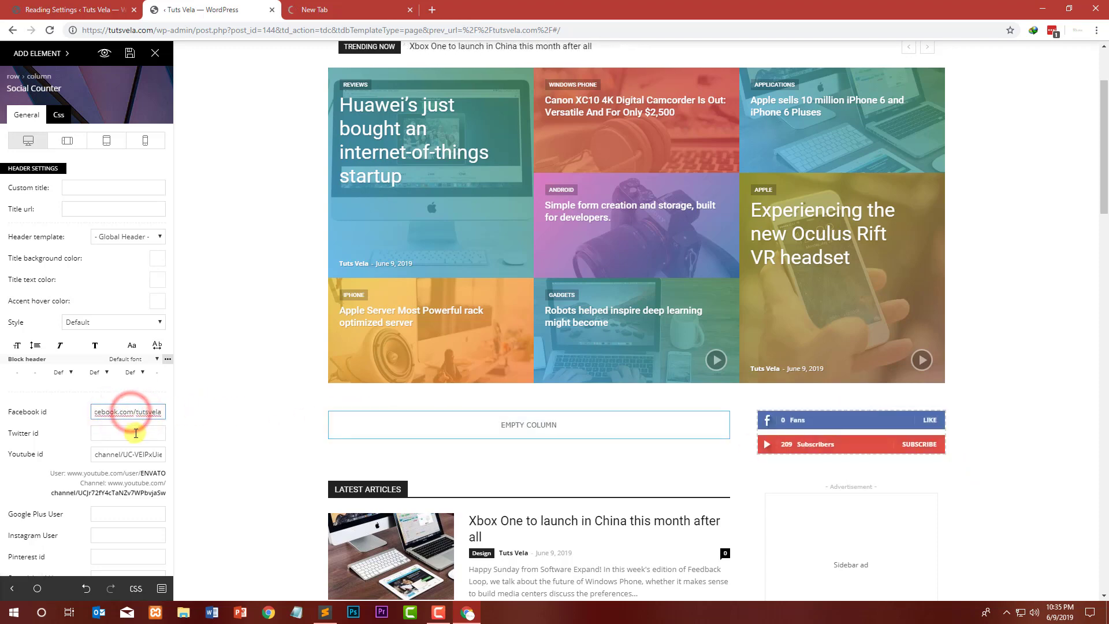
Step: Trim the Facebook id to tutsvela by deleting the leading web address
drag(136, 412, 86, 434)
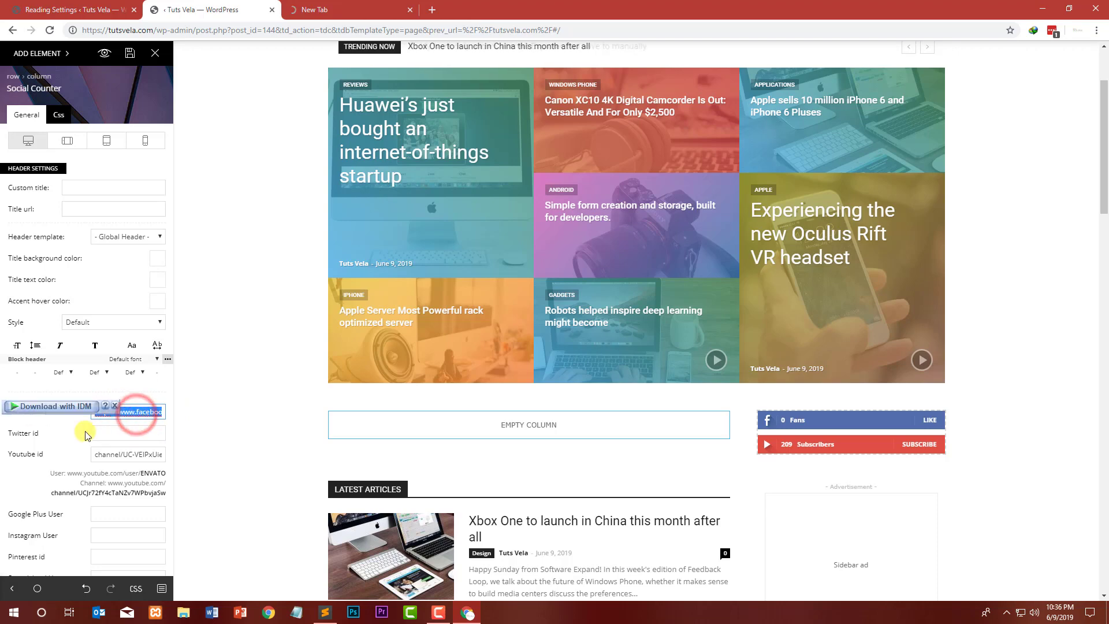
key(BackSpace)
Step: Reopen the Social Counter block's settings and set the Twitter id to tutsvela
click(115, 432)
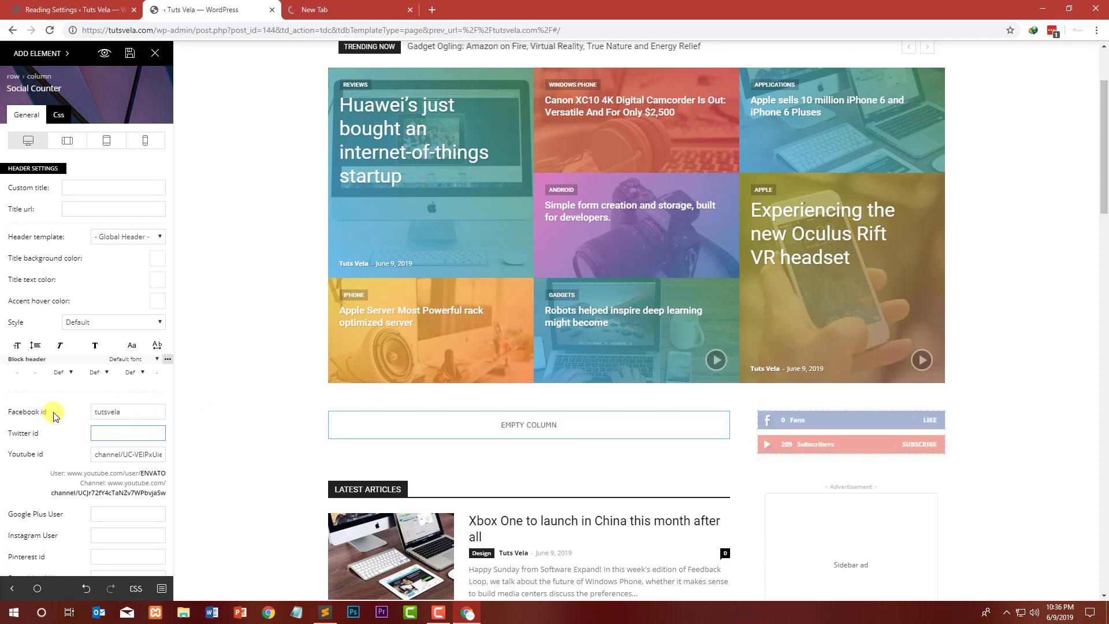
drag(52, 412, 20, 414)
click(179, 421)
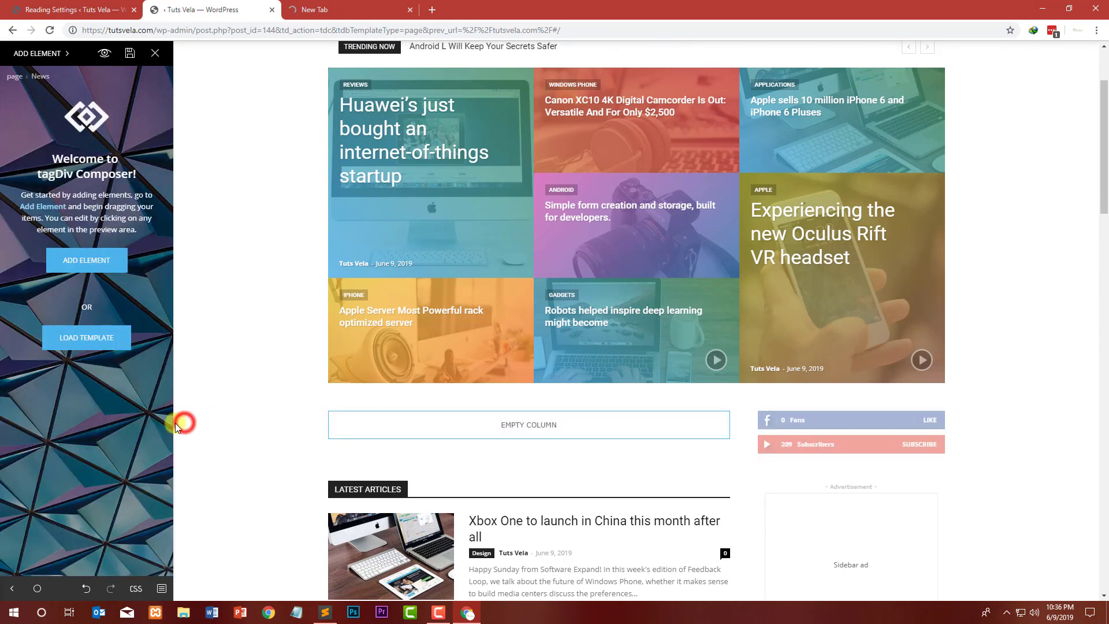
click(889, 428)
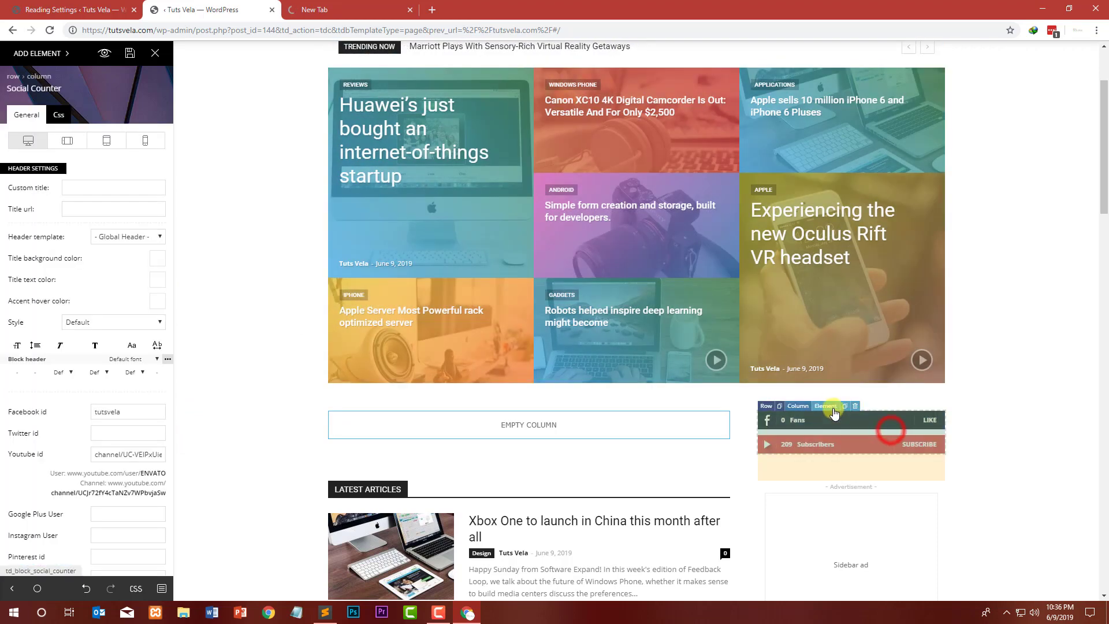
click(110, 434)
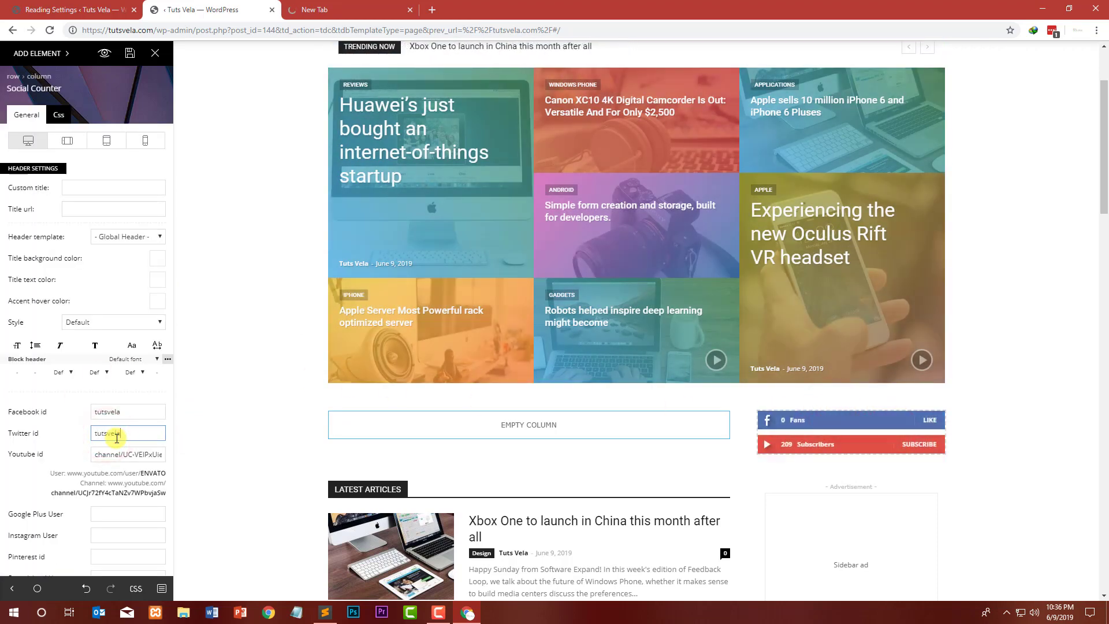
Step: Set the Instagram User field to tuts_vela
click(146, 534)
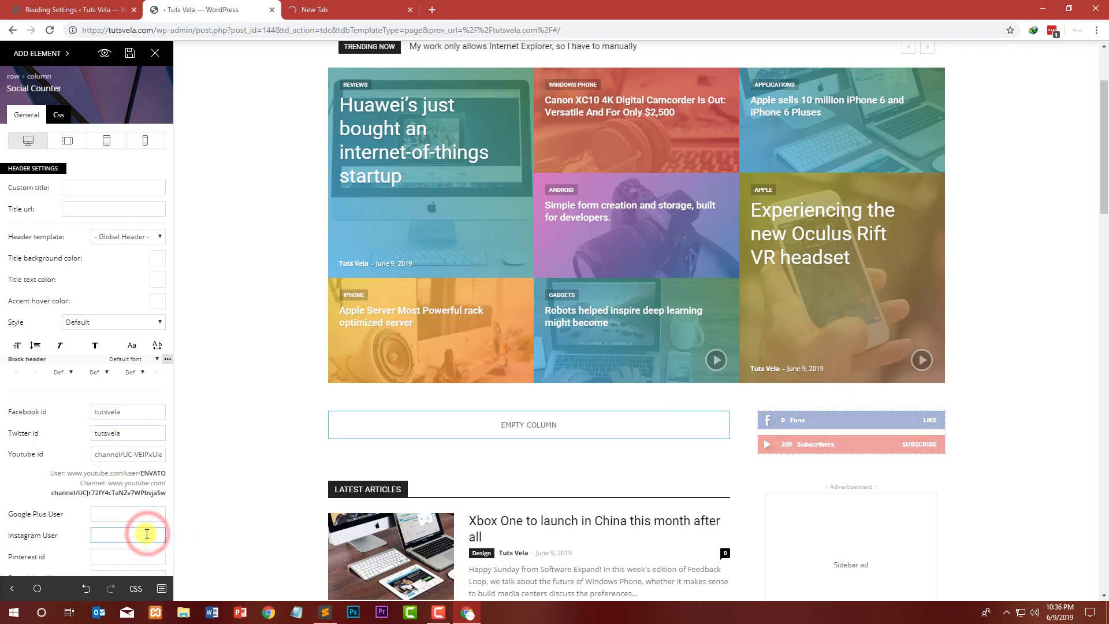
text(tuts)
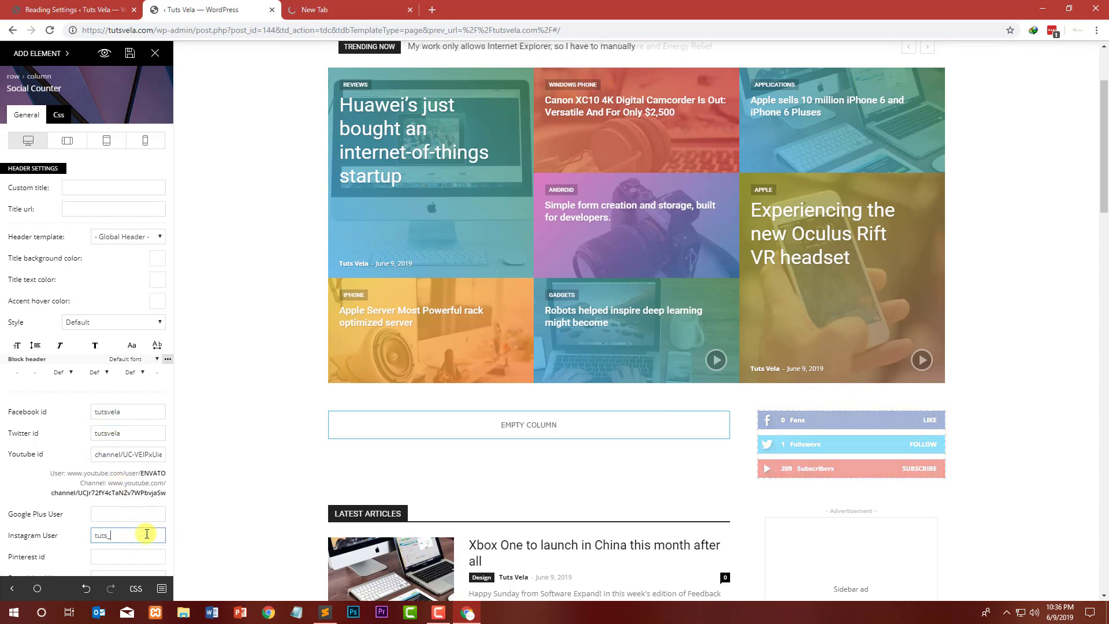
text(_)
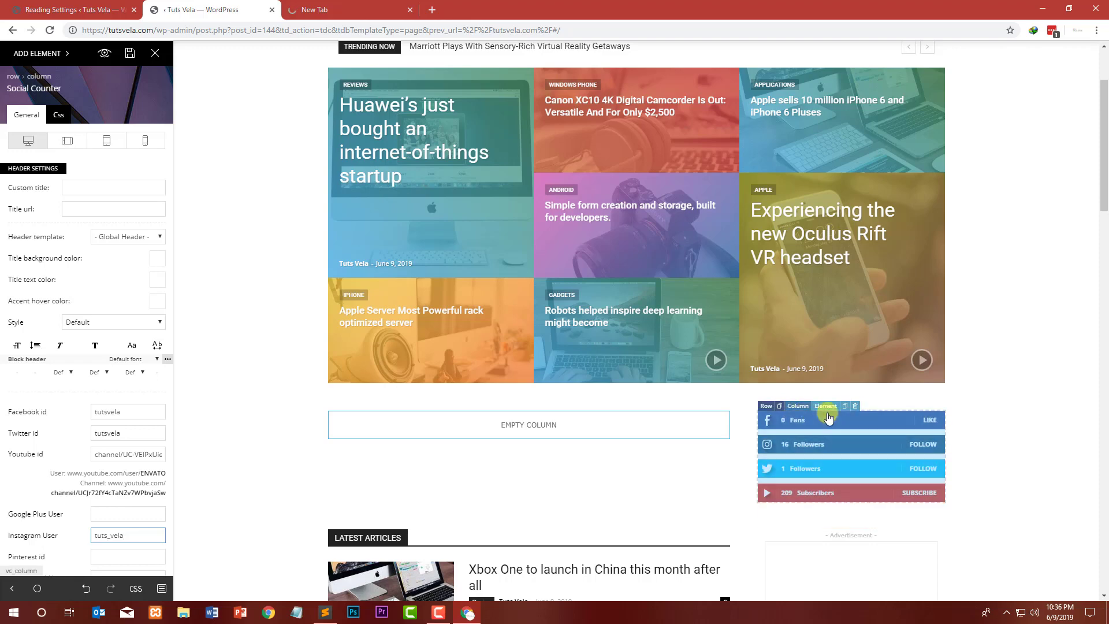
Step: Select the Facebook id, search the web for facebook page id in a new tab, and open Find my Facebook ID
double_click(123, 412)
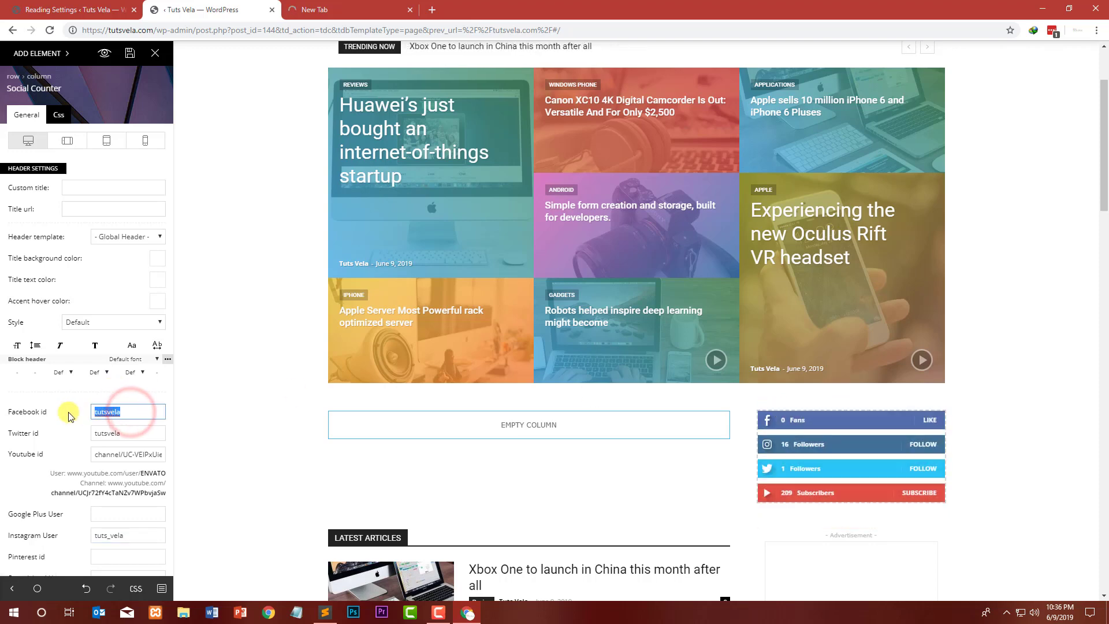
drag(138, 412, 90, 413)
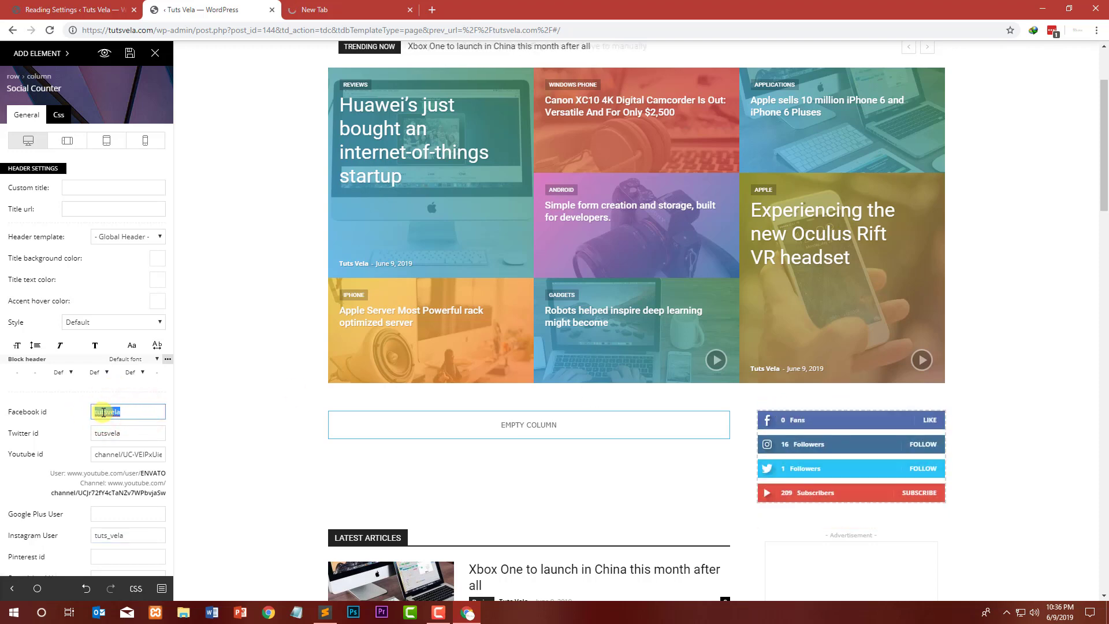
click(95, 412)
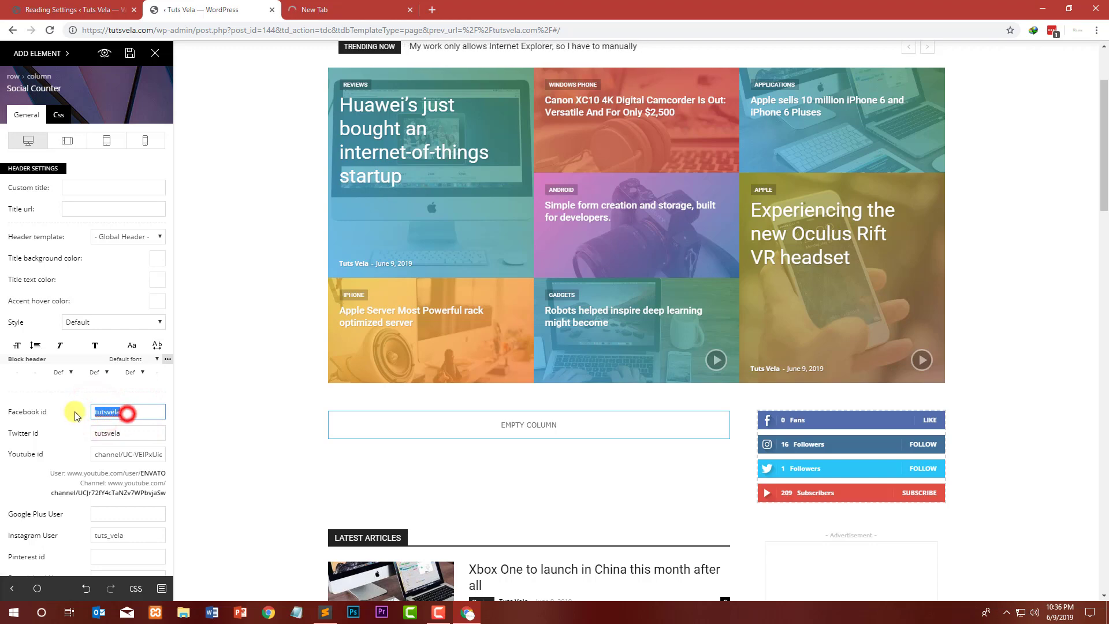
click(396, 6)
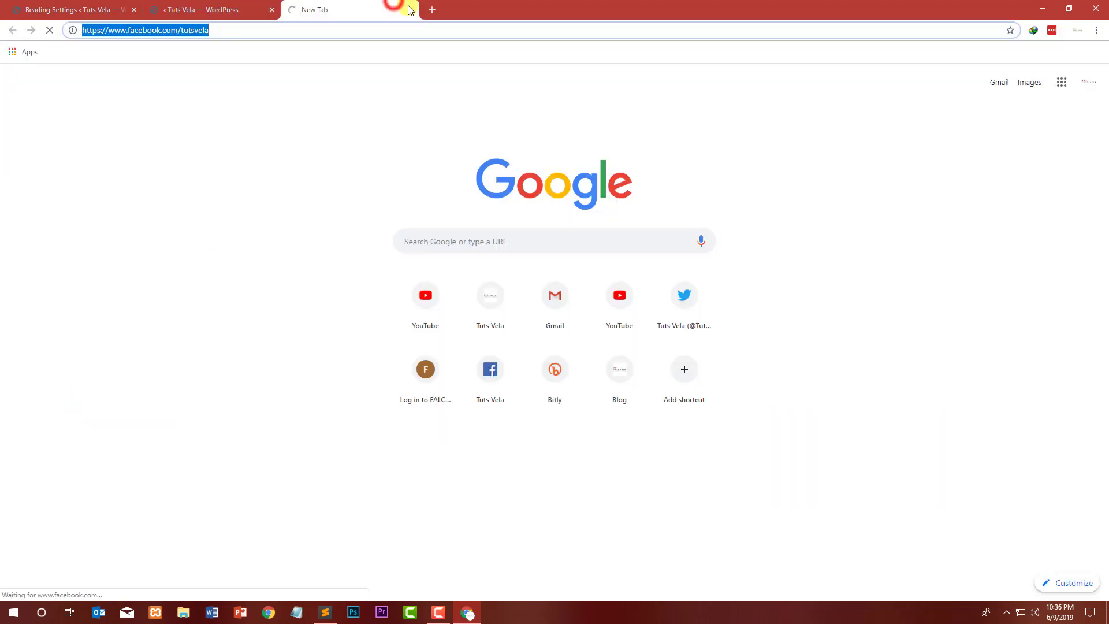
click(439, 10)
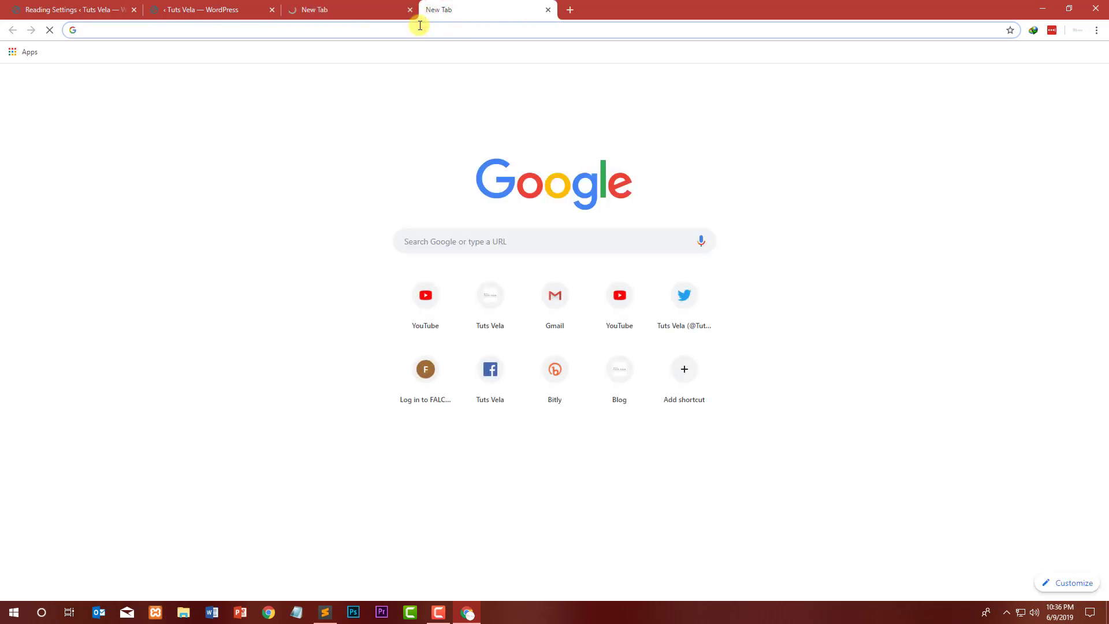
text(facebook page id)
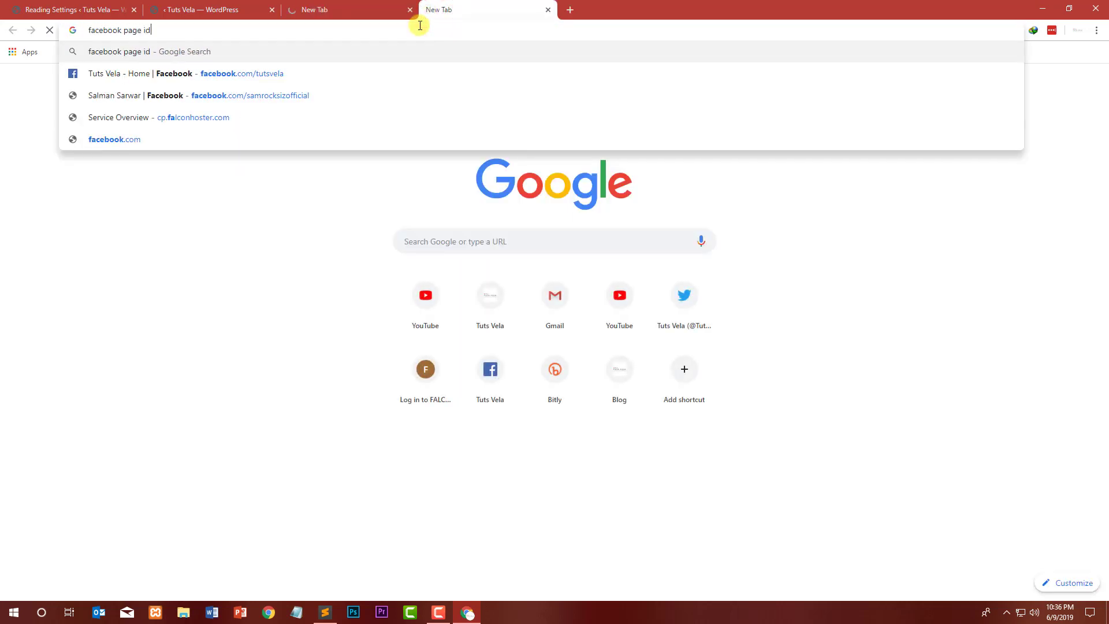
key(Return)
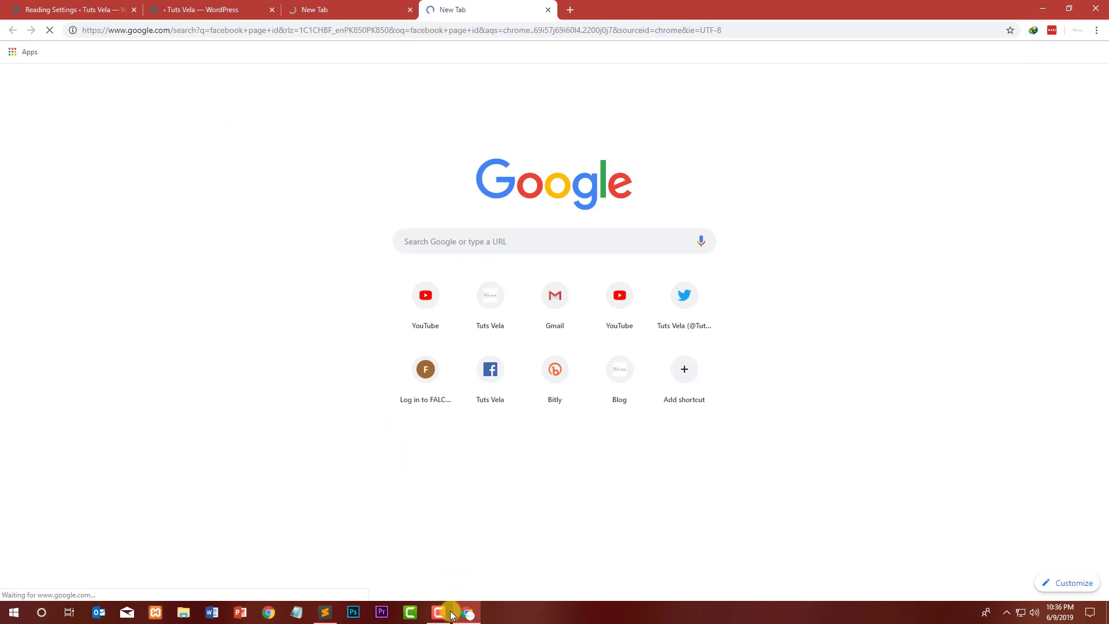
click(450, 614)
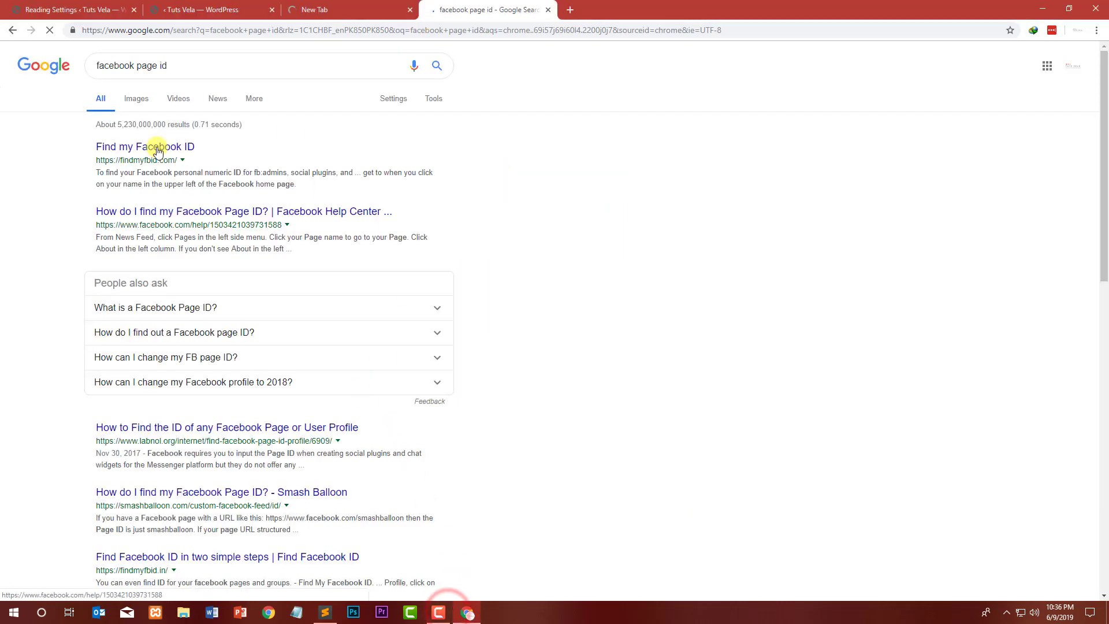
click(148, 148)
Step: Copy the facebook.com/tutsvela page URL and look up its numeric ID on findmyfbid.com
click(332, 8)
key(ctrl+c)
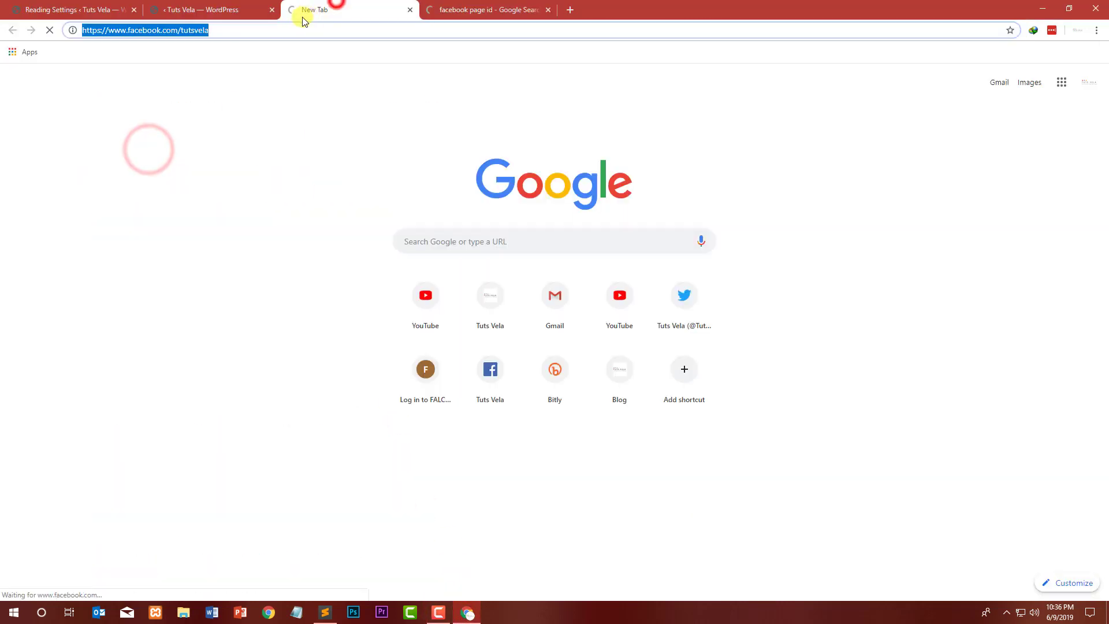
click(241, 30)
drag(229, 32, 202, 40)
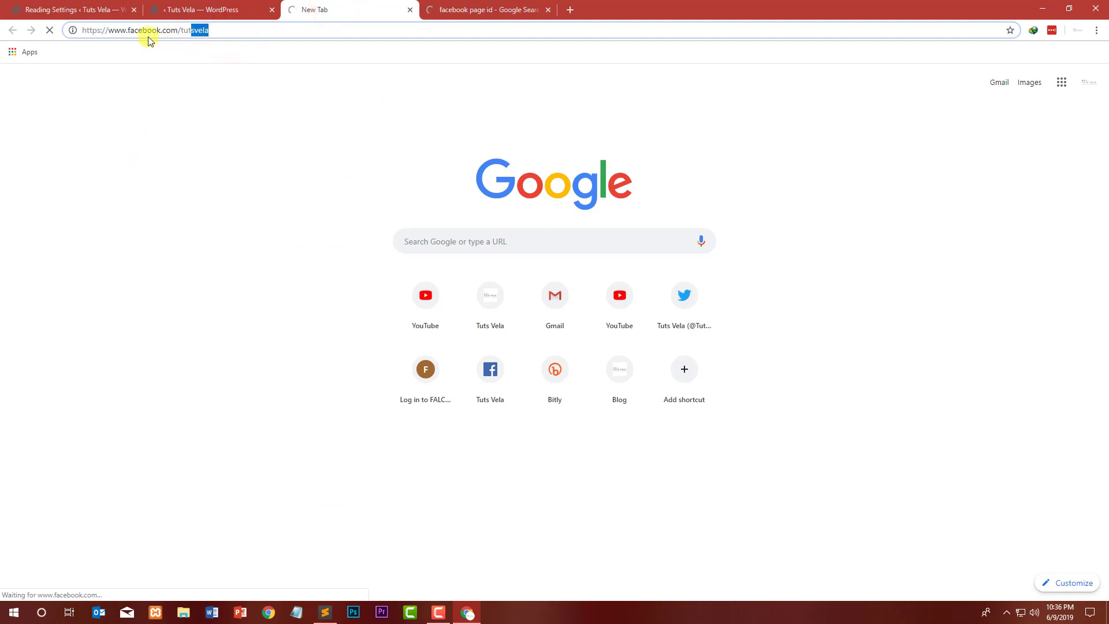
click(226, 35)
click(477, 8)
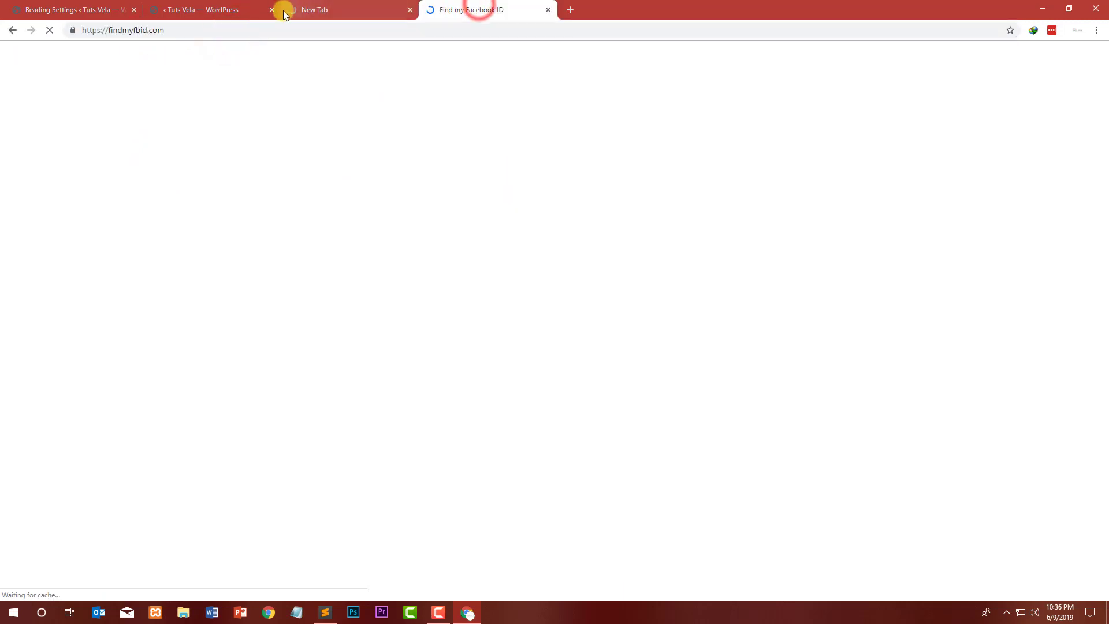
click(513, 141)
key(ctrl+v)
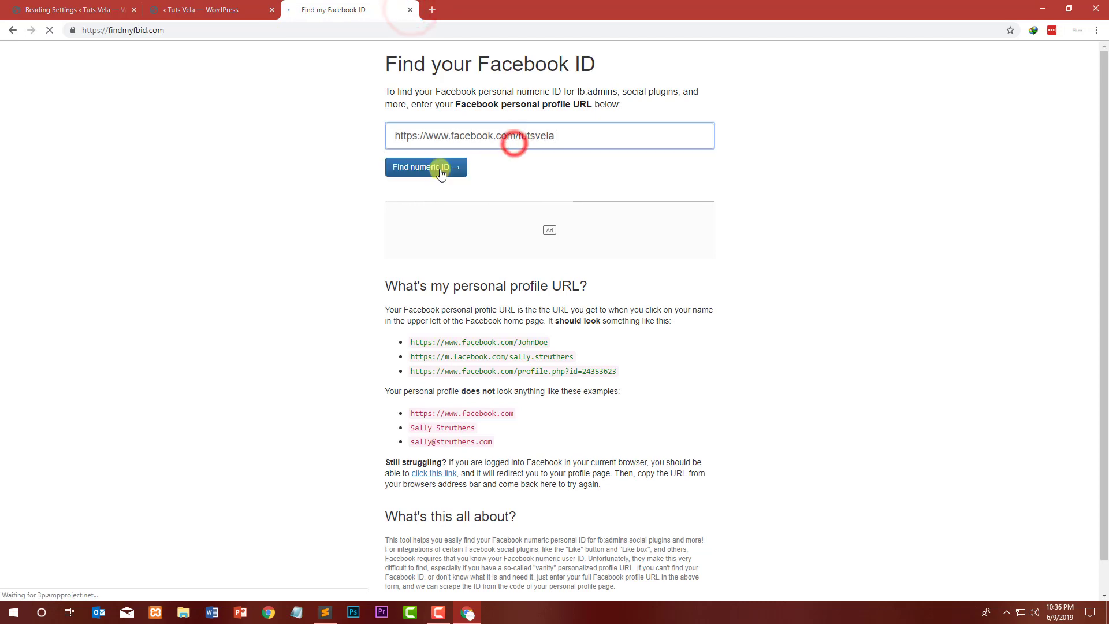
click(440, 169)
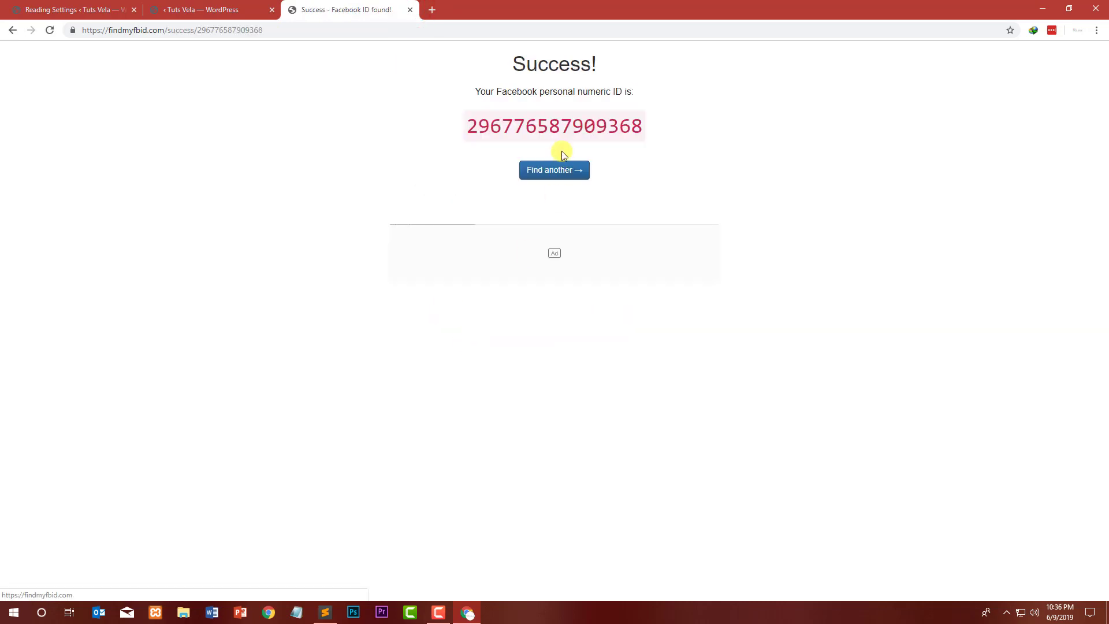
Step: Copy the found numeric ID and paste it into the Facebook id field, replacing the old value
double_click(558, 128)
click(58, 8)
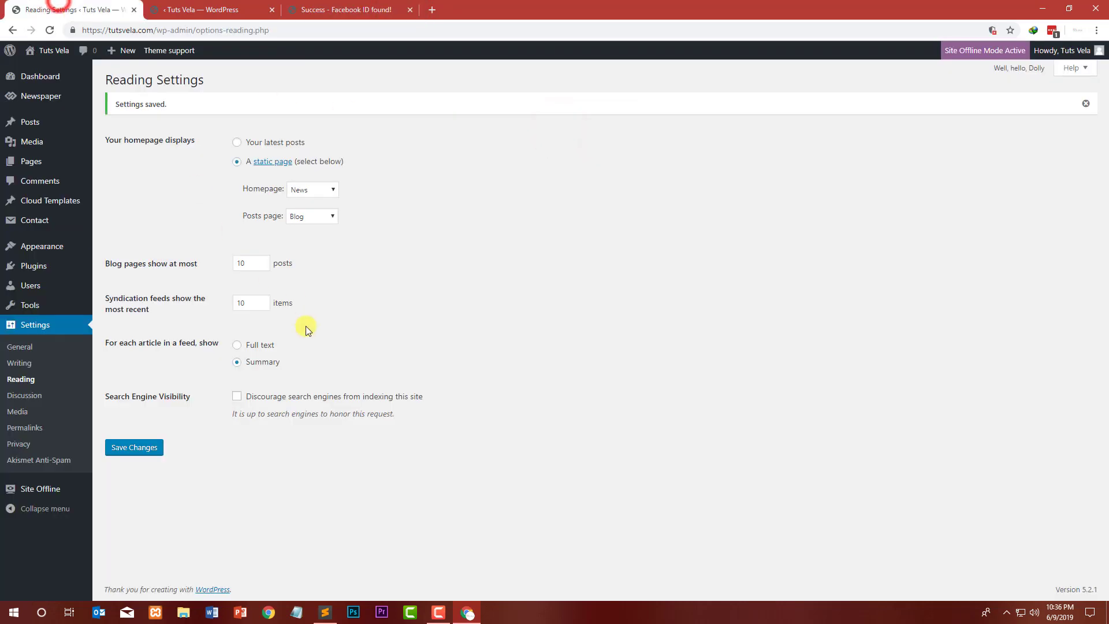
click(189, 7)
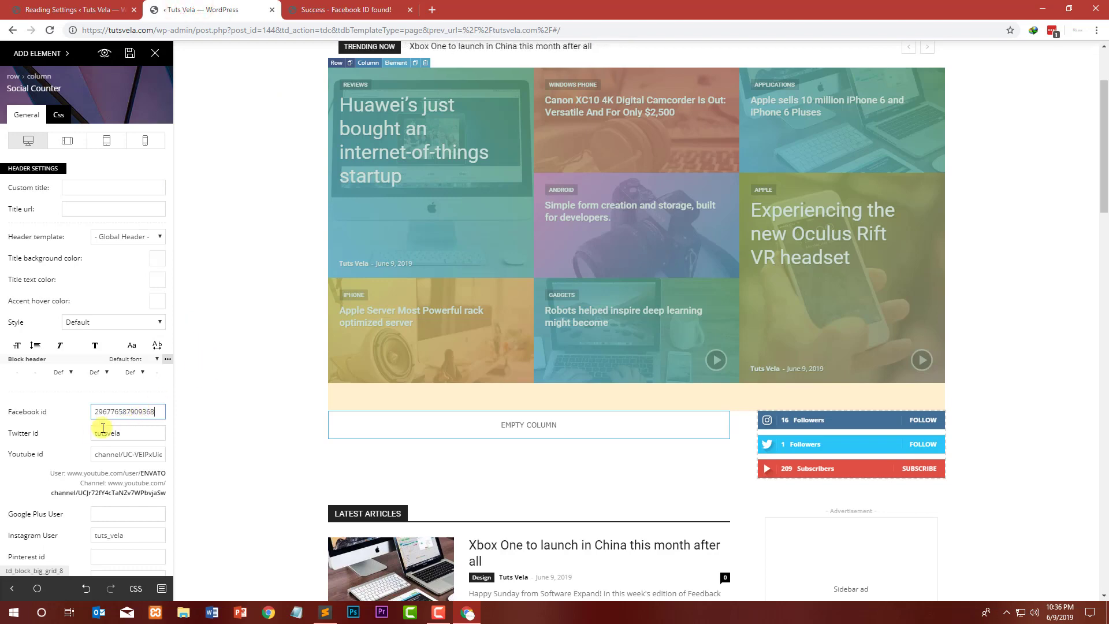
Step: Set the Social Counter's Open in option to New window
click(127, 439)
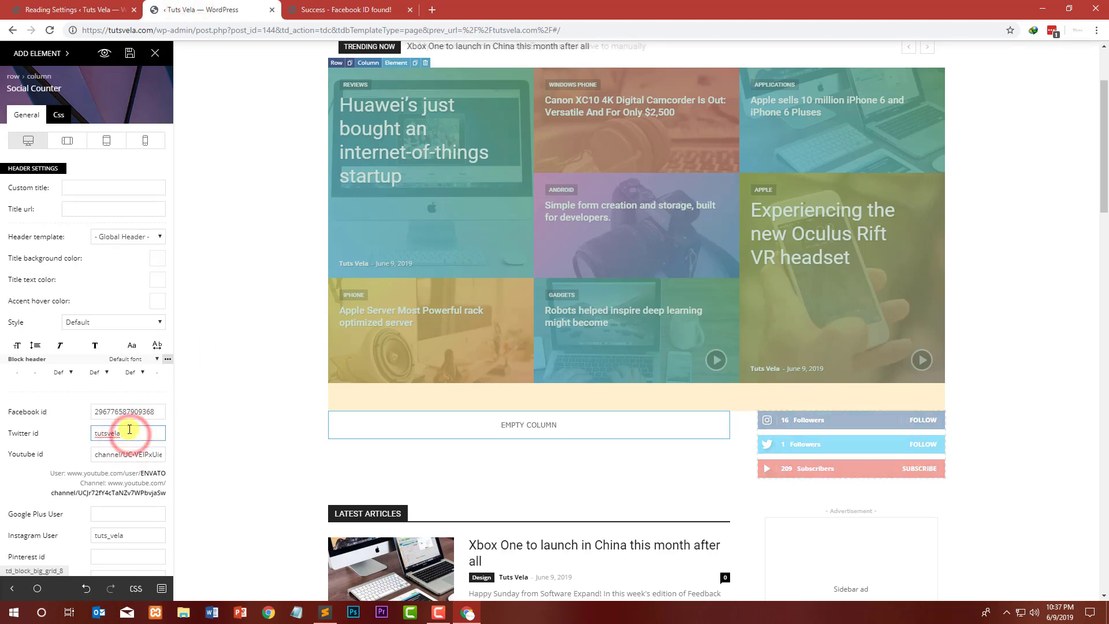
scroll(67, 327, down, 3)
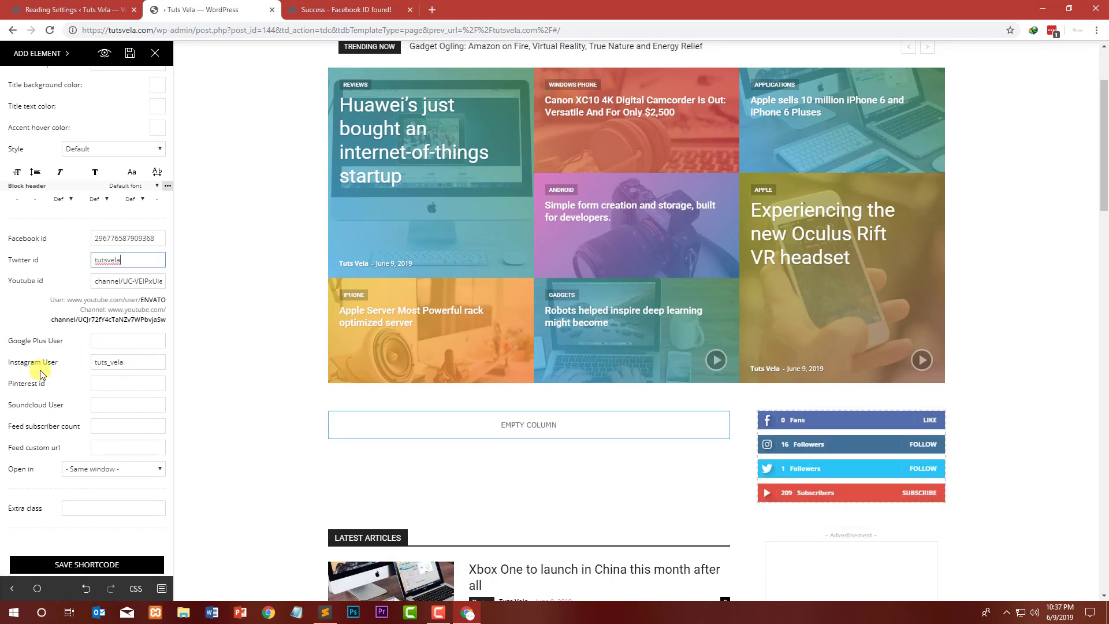
scroll(72, 381, down, 1)
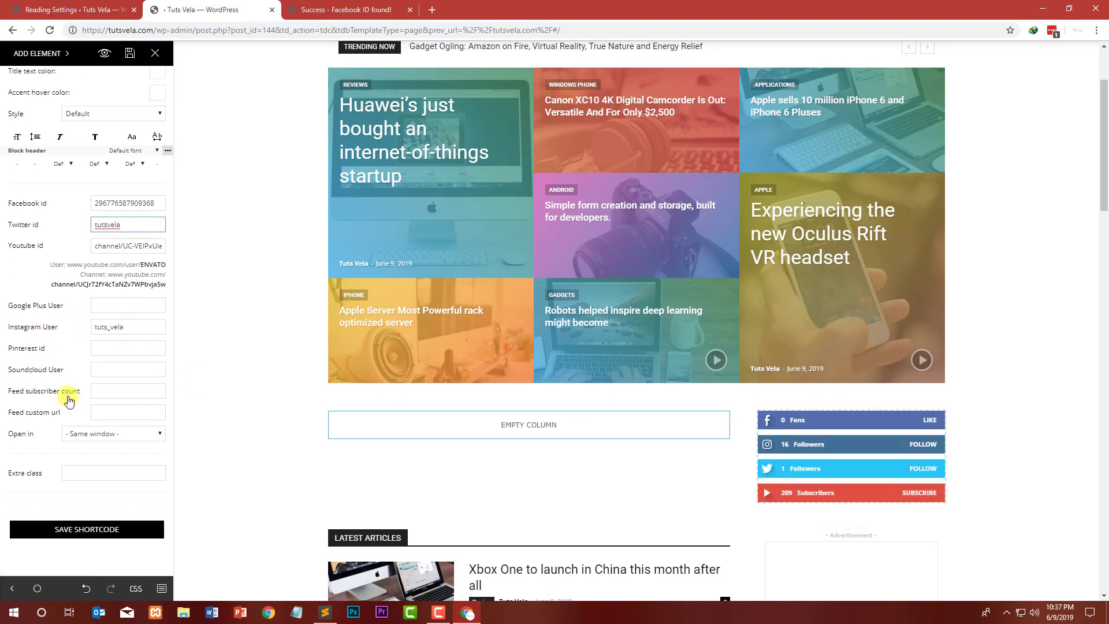
click(105, 439)
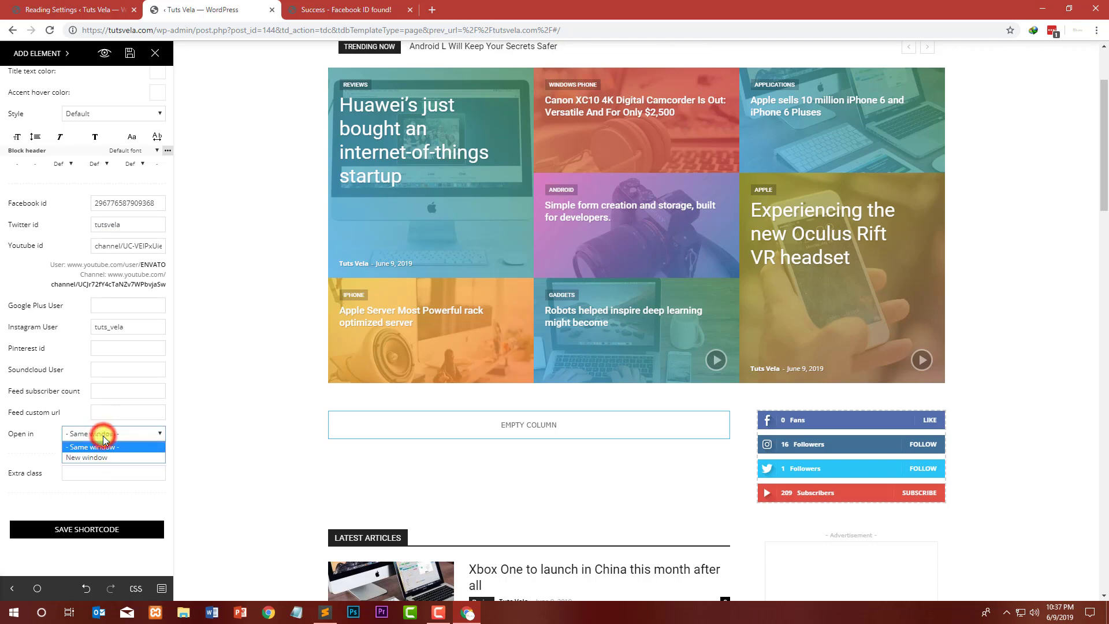
click(93, 454)
click(111, 538)
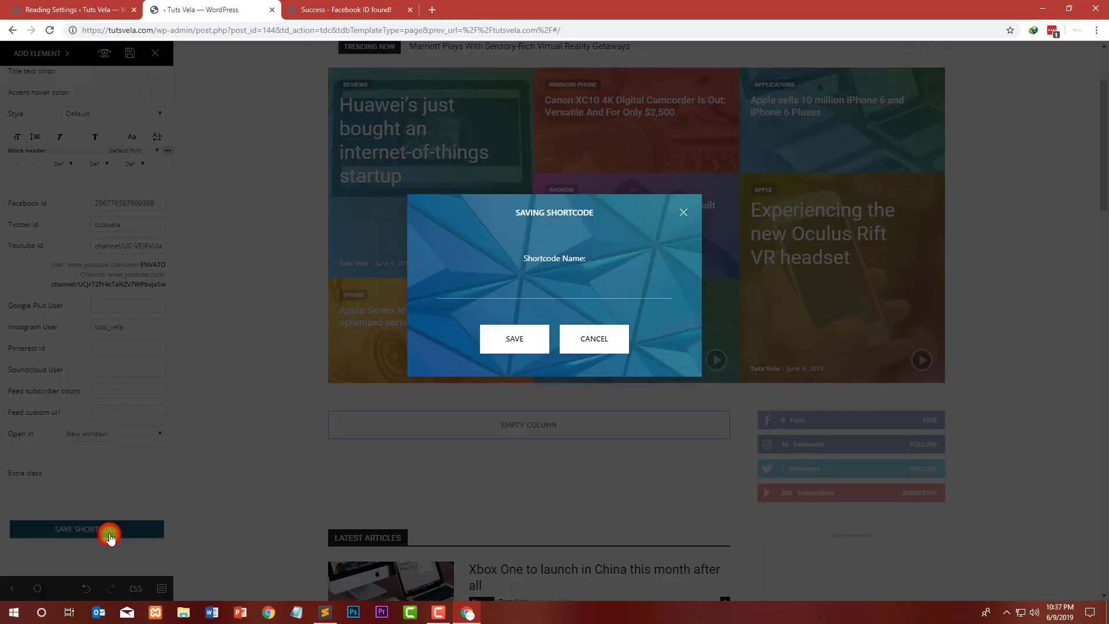
click(684, 210)
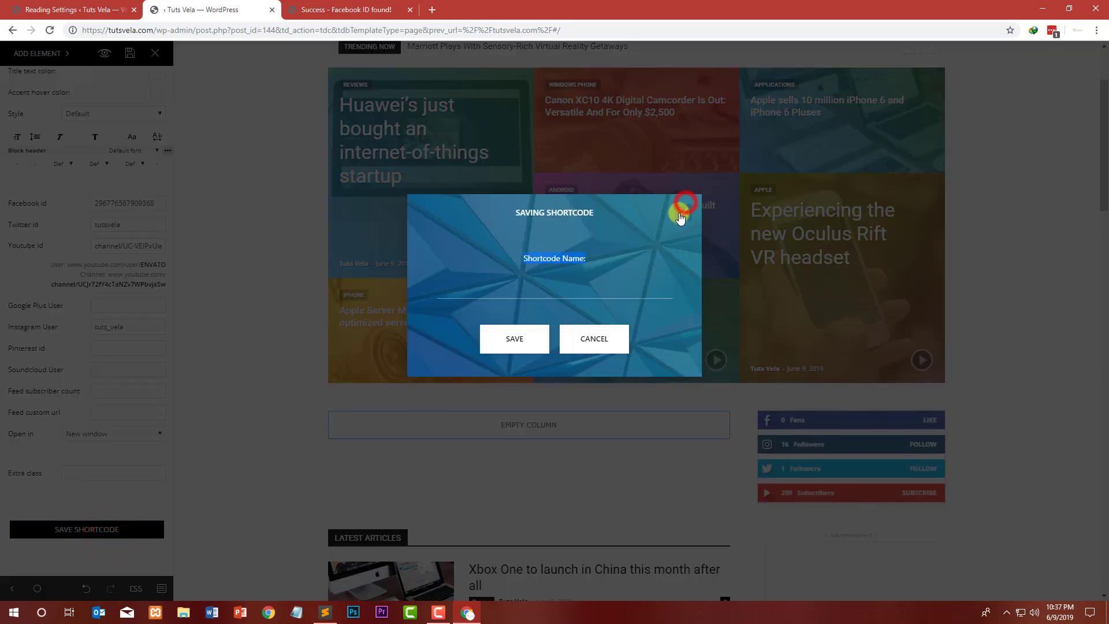
scroll(93, 203, up, 4)
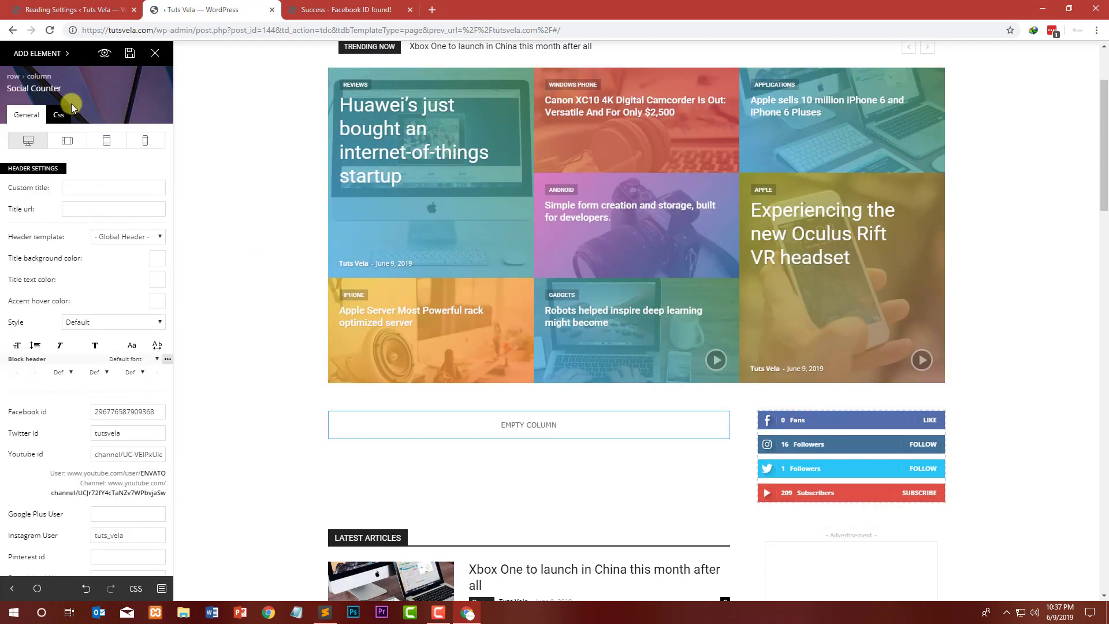
Step: Preview the live homepage in a new tab, close the Facebook ID lookup tab, and scroll through the page
click(107, 54)
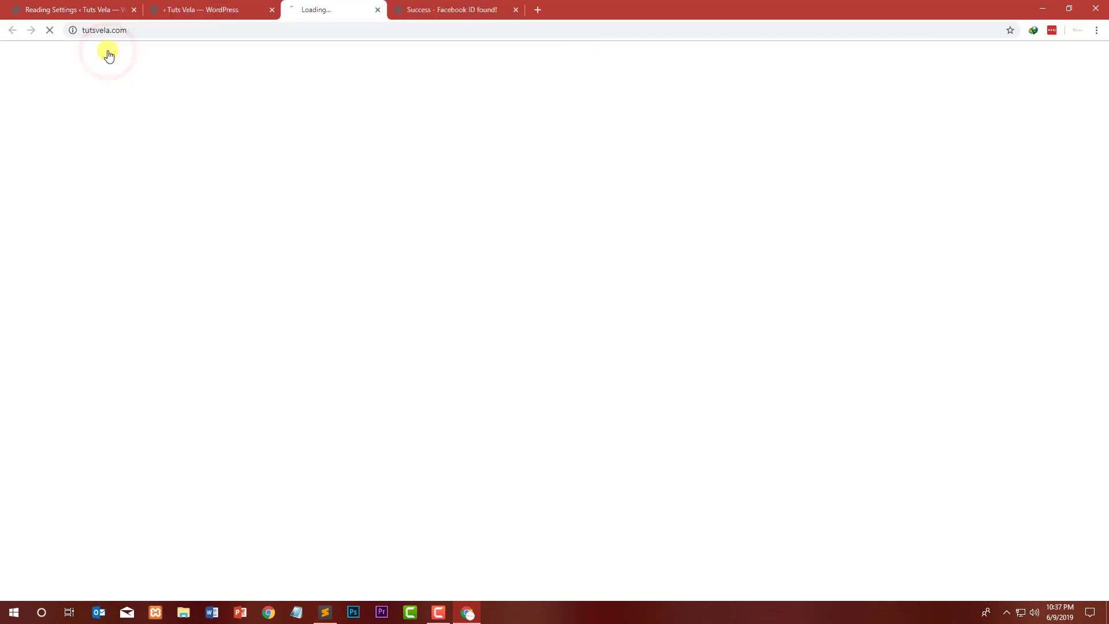
click(510, 10)
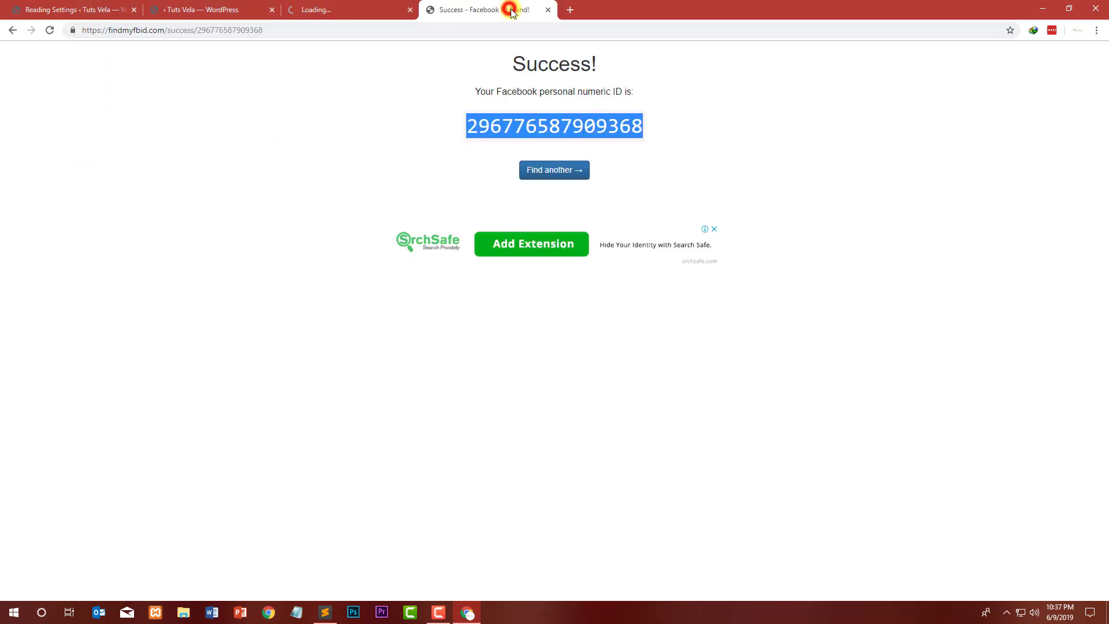
click(548, 10)
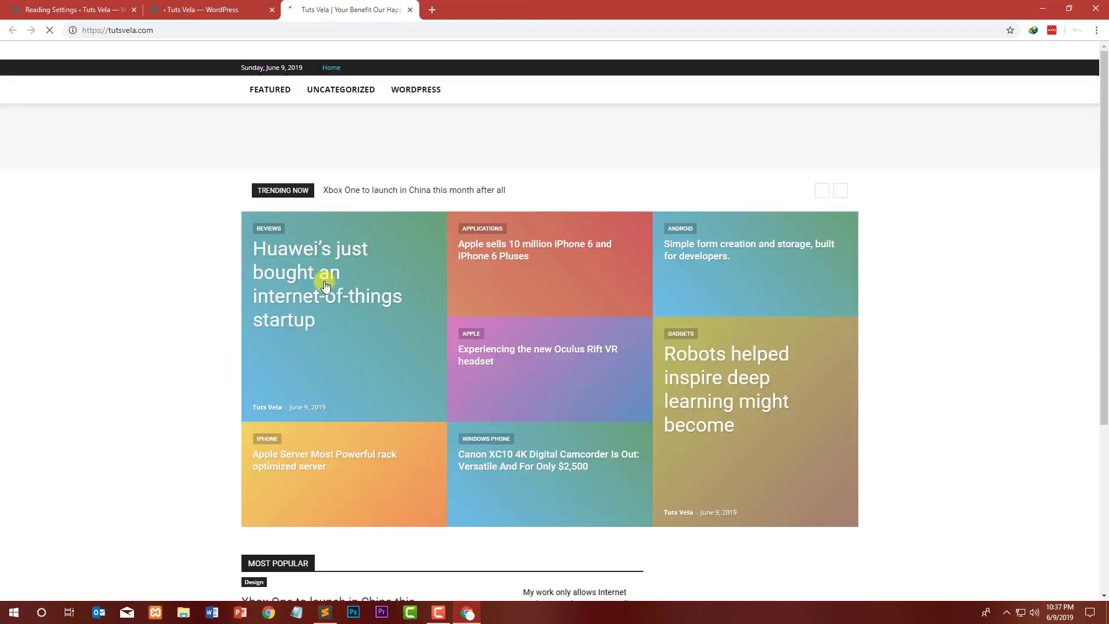
scroll(118, 188, down, 3)
scroll(114, 190, down, 2)
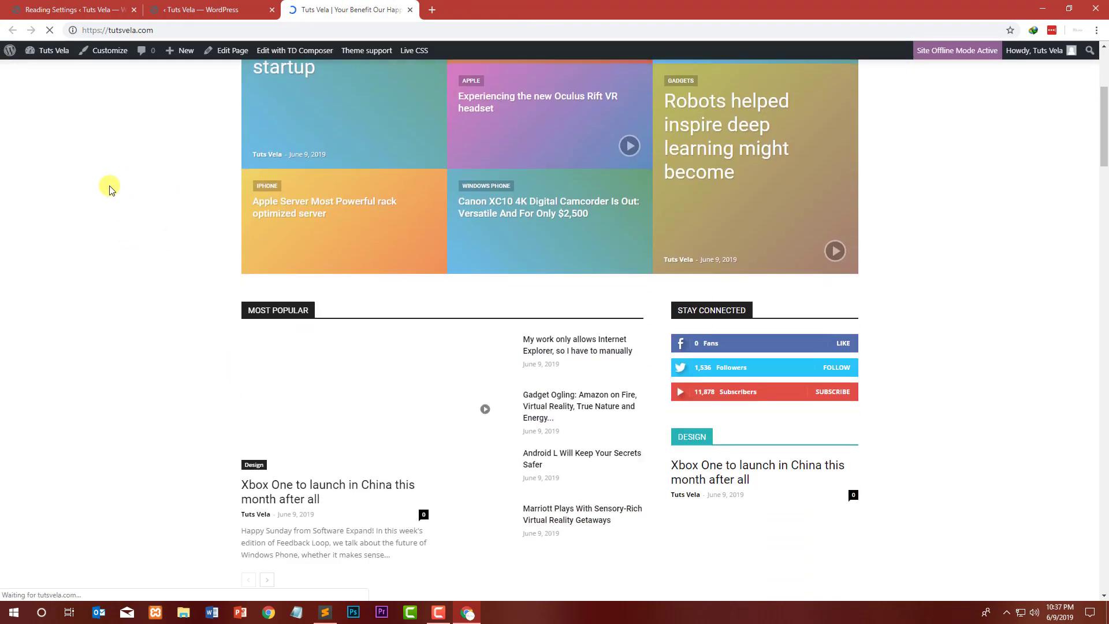
scroll(157, 345, down, 1)
scroll(145, 339, down, 2)
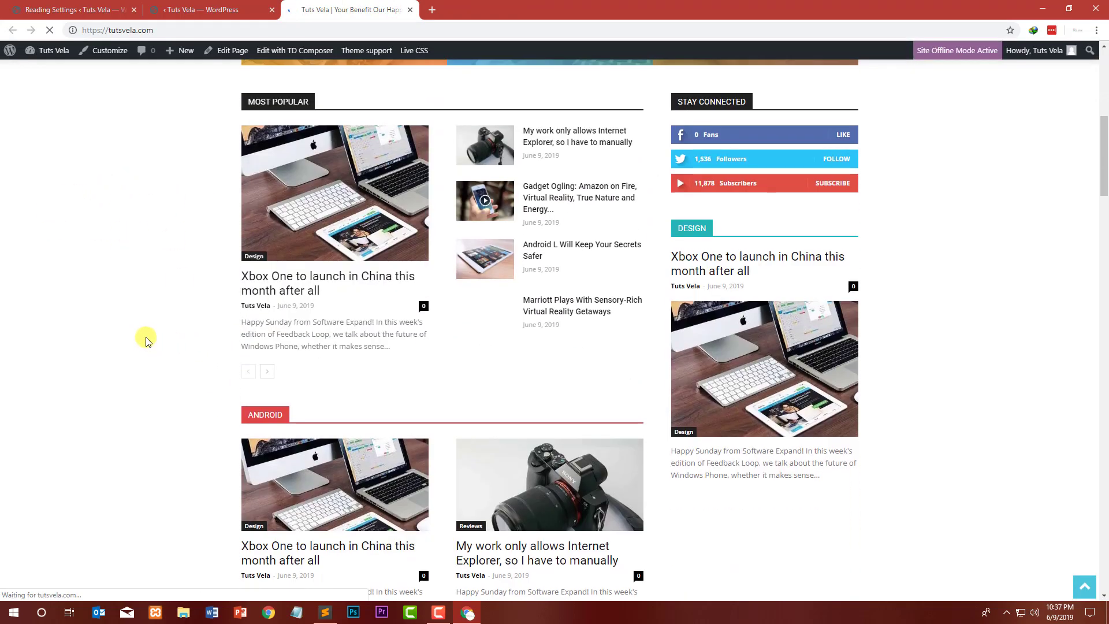
Step: Leave the live preview, return to the TD Composer editor and save the homepage with the updated Social Counter
scroll(145, 330, up, 2)
scroll(153, 315, down, 15)
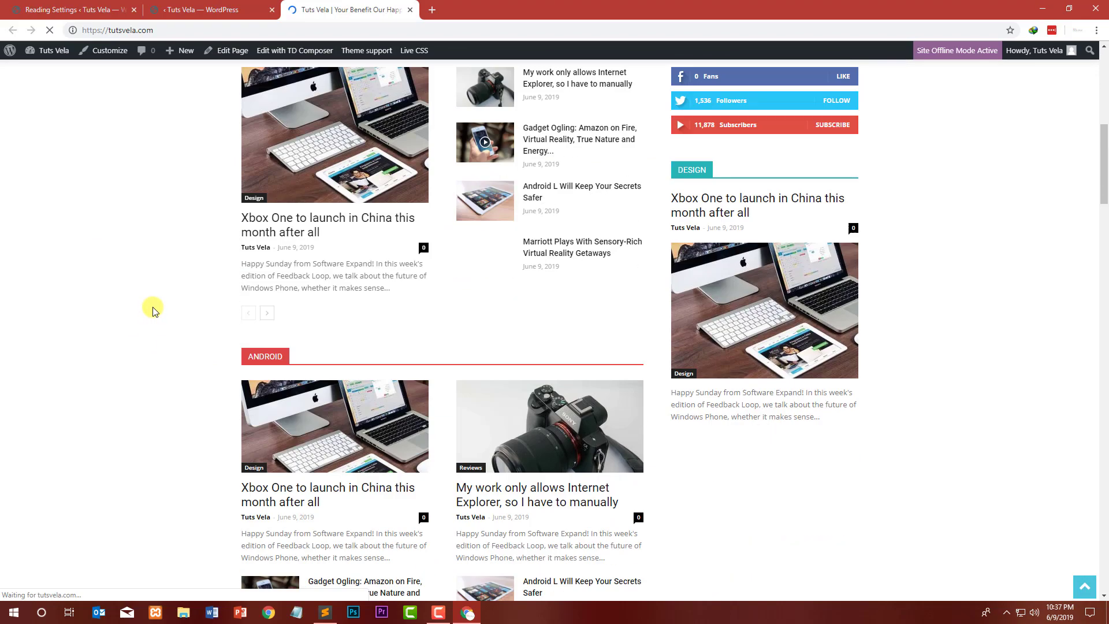
scroll(159, 303, down, 3)
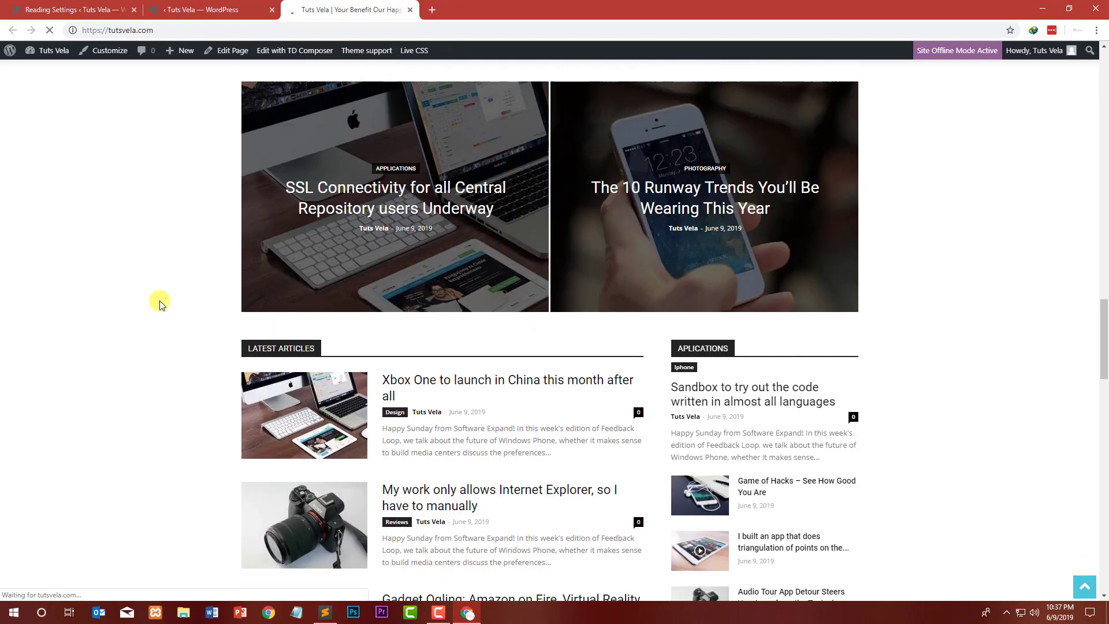
scroll(165, 300, up, 15)
scroll(172, 298, up, 3)
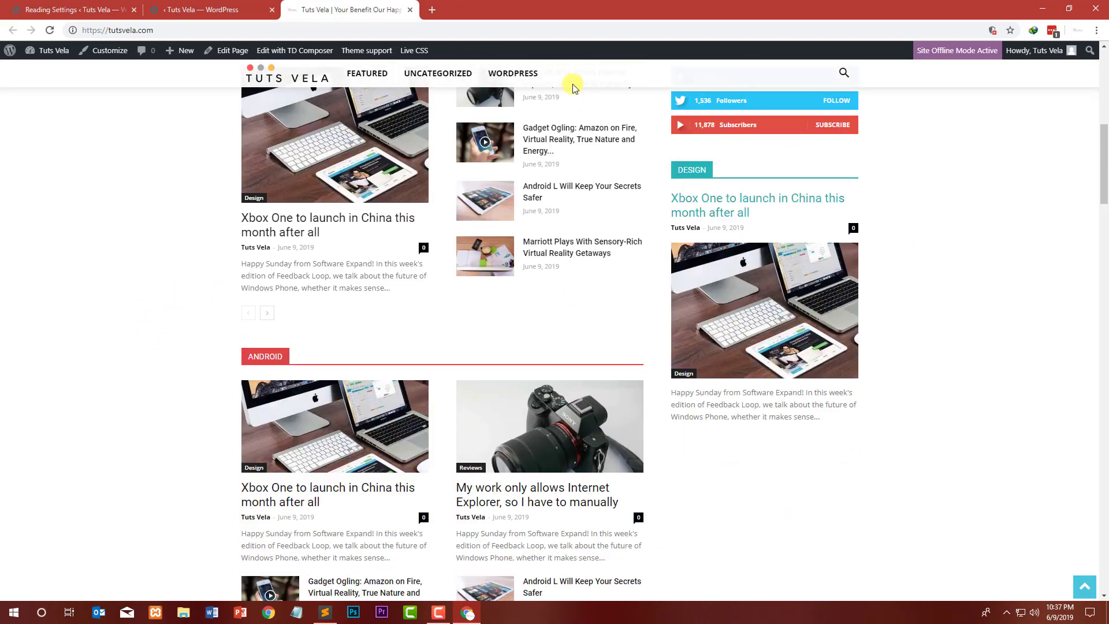
click(411, 9)
click(237, 7)
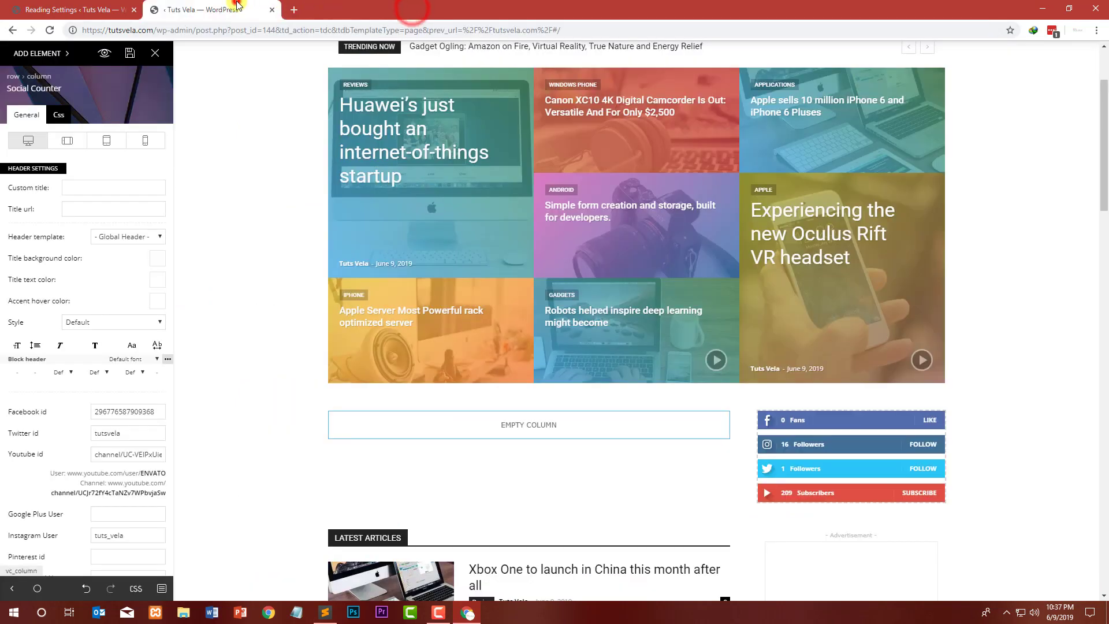
click(127, 51)
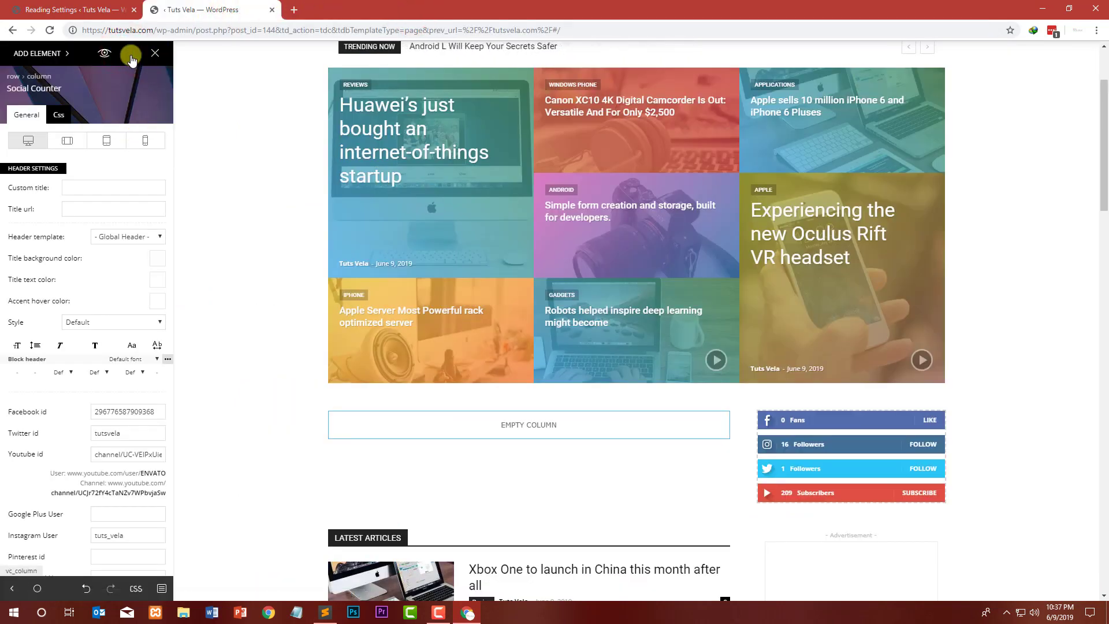
Step: Reload the live homepage in a new tab and scroll to the Social Counter in the sidebar
click(104, 53)
click(218, 8)
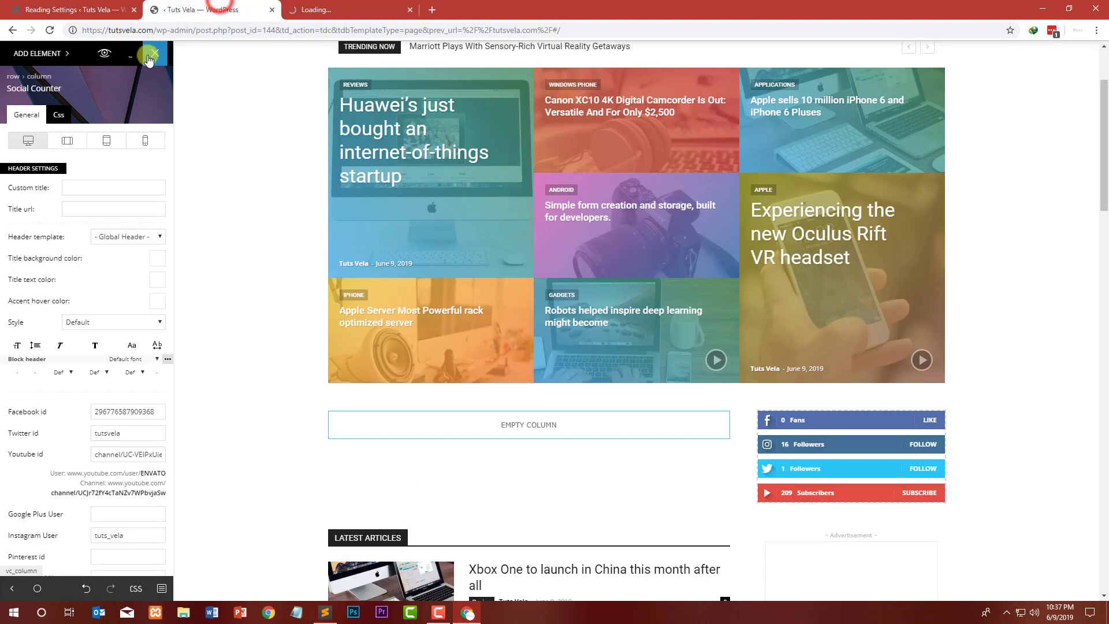
click(301, 9)
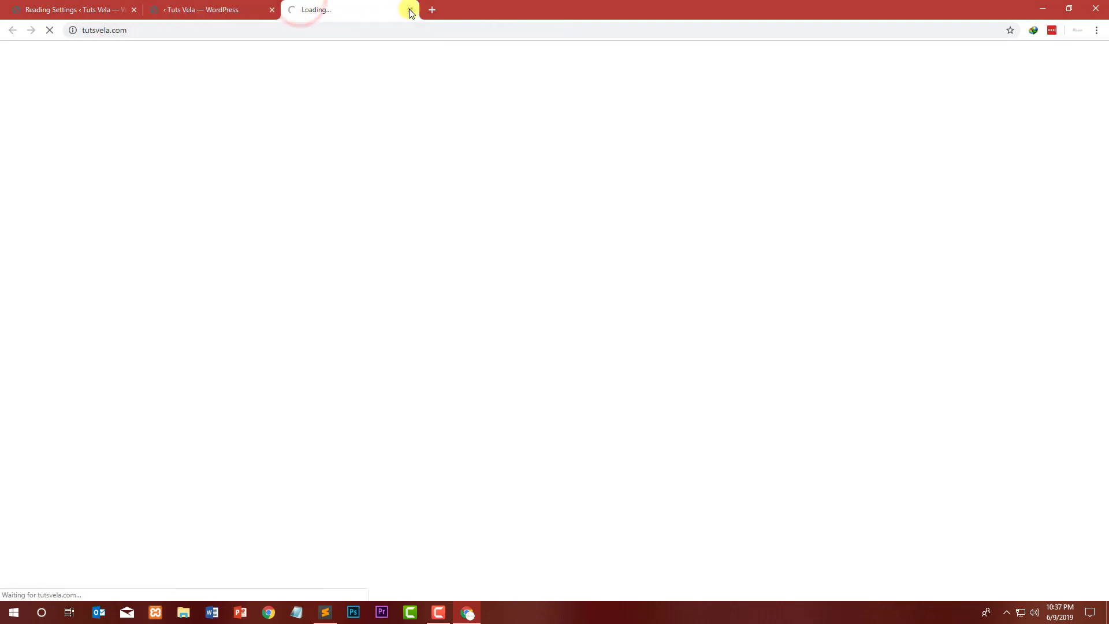
click(410, 10)
click(293, 10)
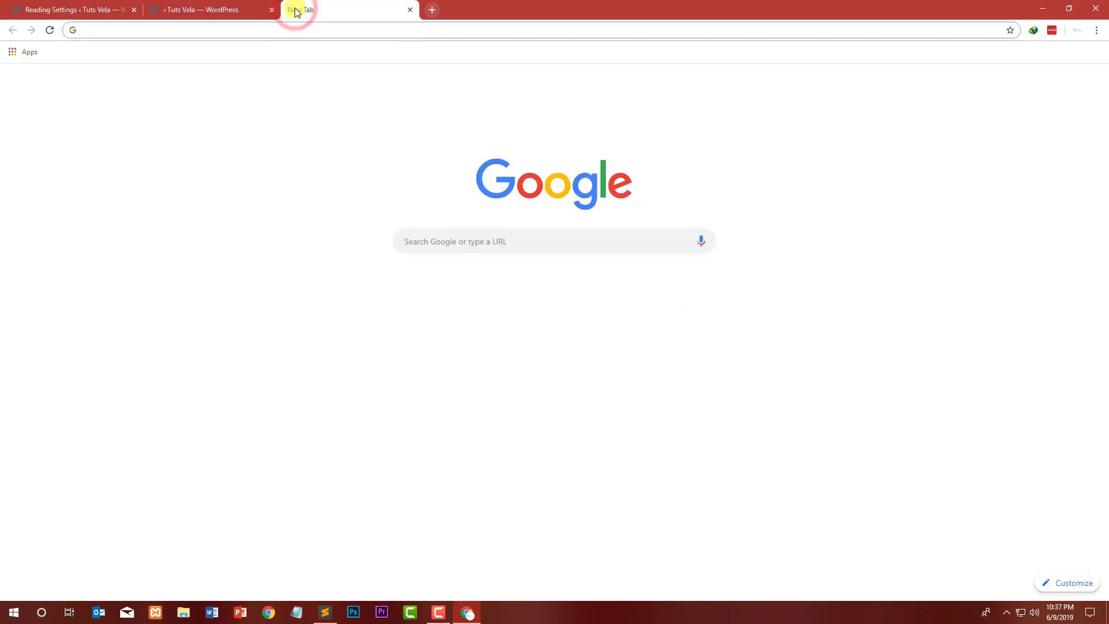
text(tutsvela.com)
key(Return)
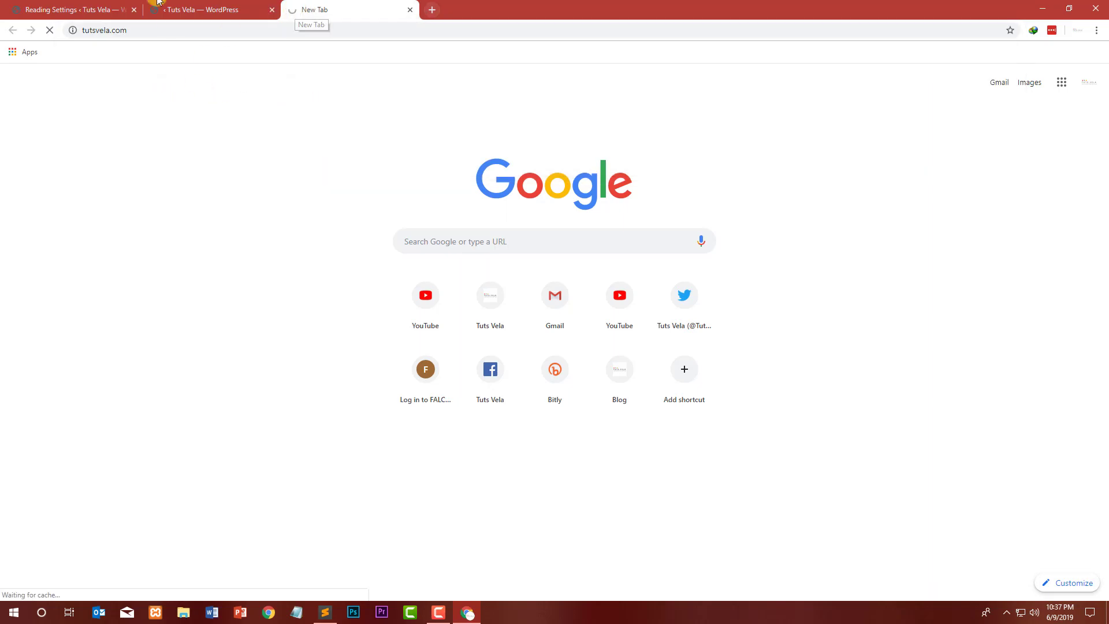
click(157, 6)
click(309, 6)
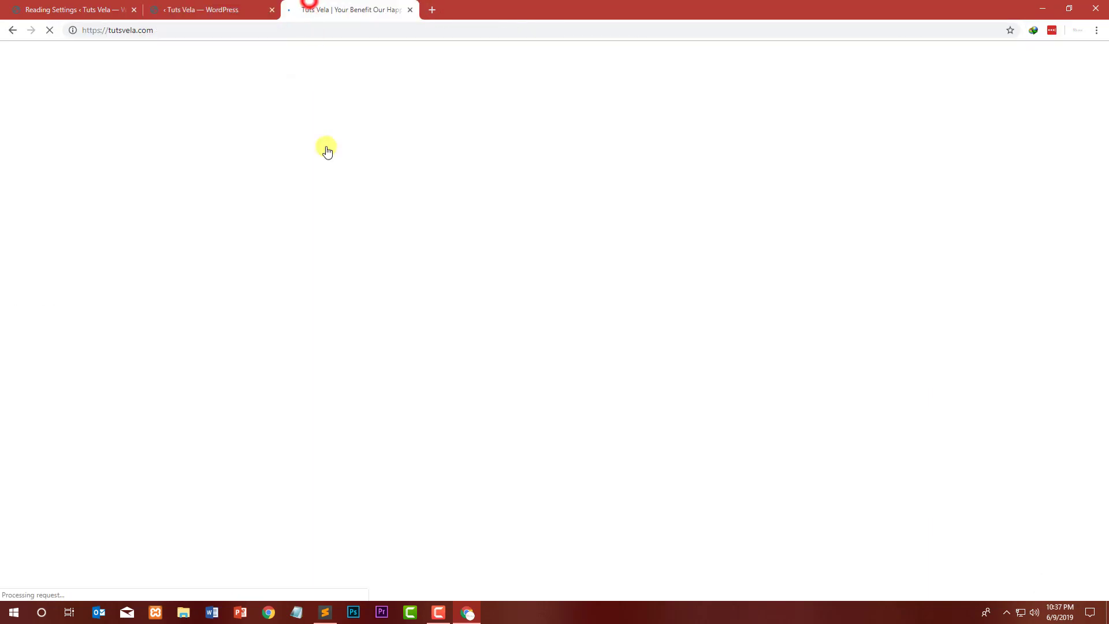
scroll(161, 188, down, 8)
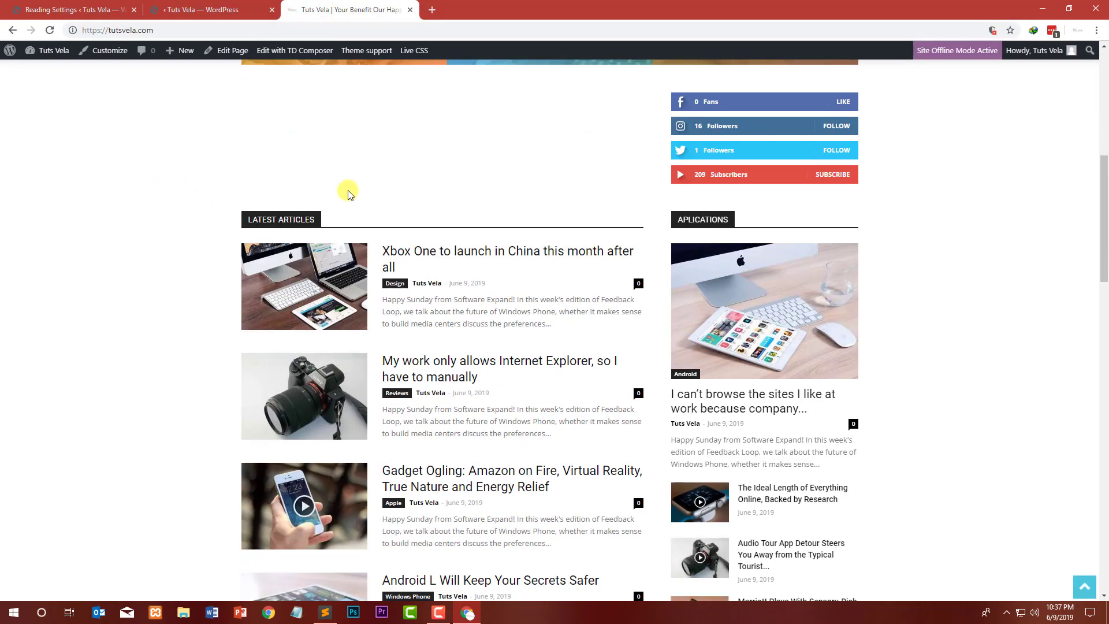
scroll(348, 194, up, 2)
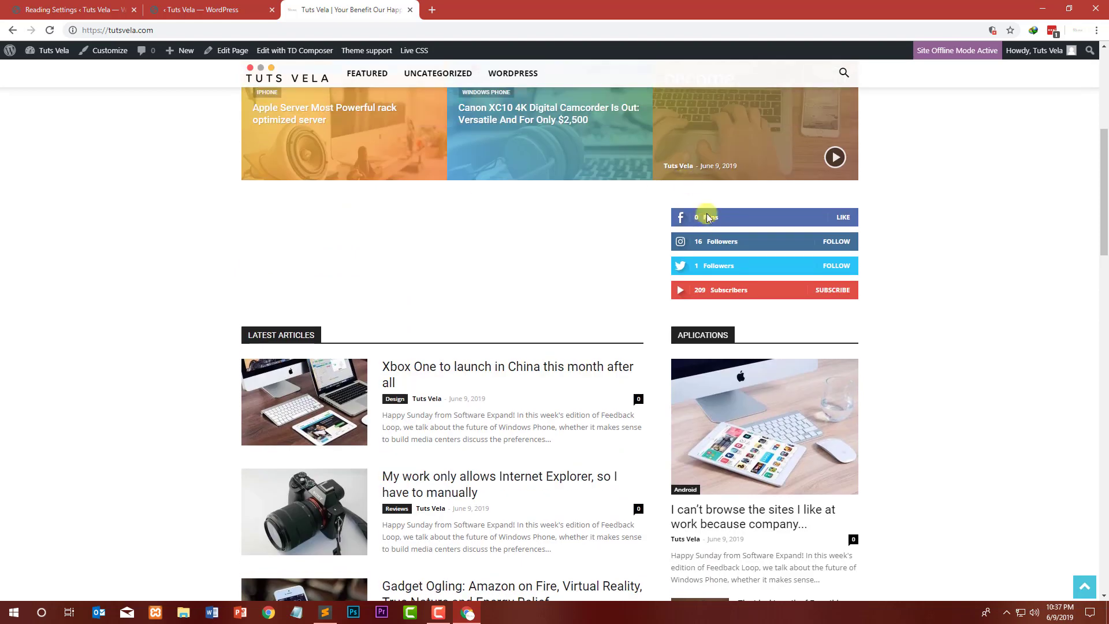
Step: Check the Social Counter's Facebook and Instagram buttons by opening their linked pages
click(794, 219)
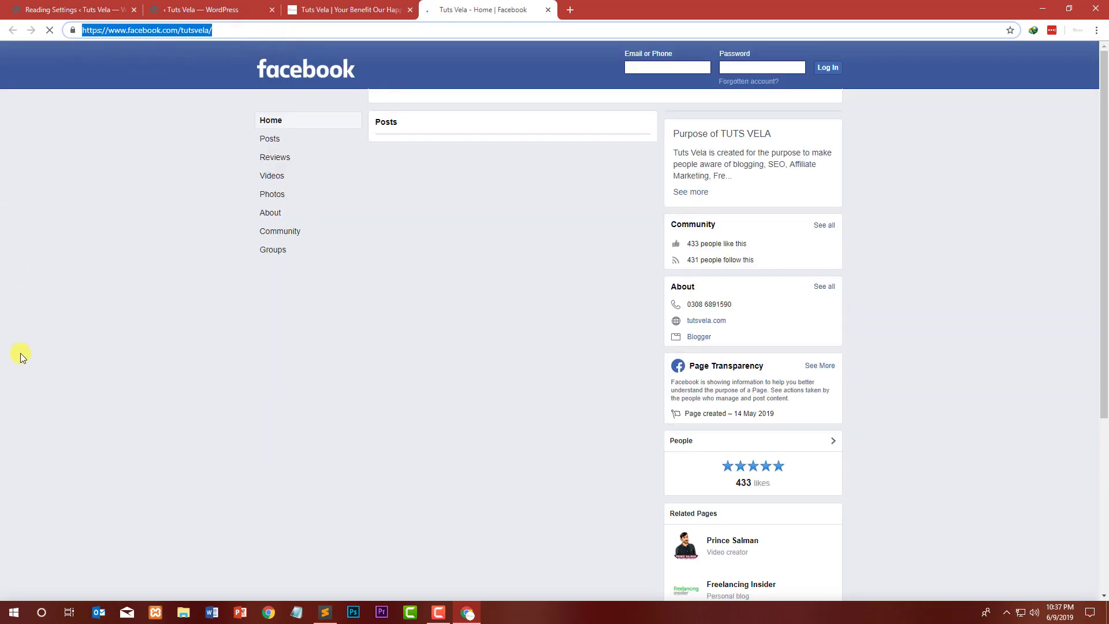
click(20, 357)
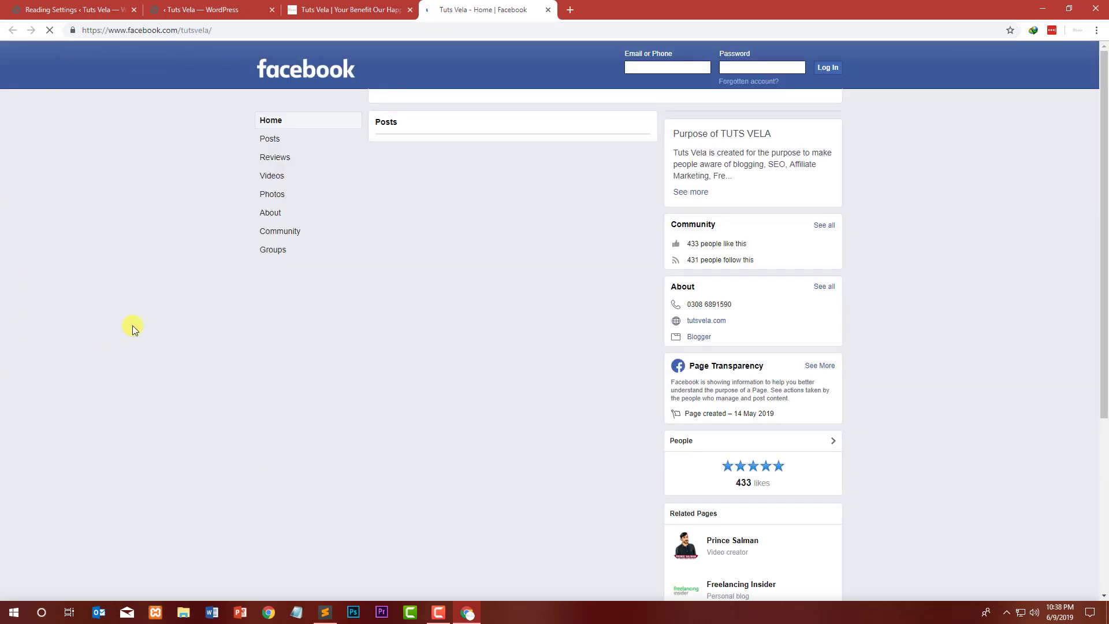
click(313, 4)
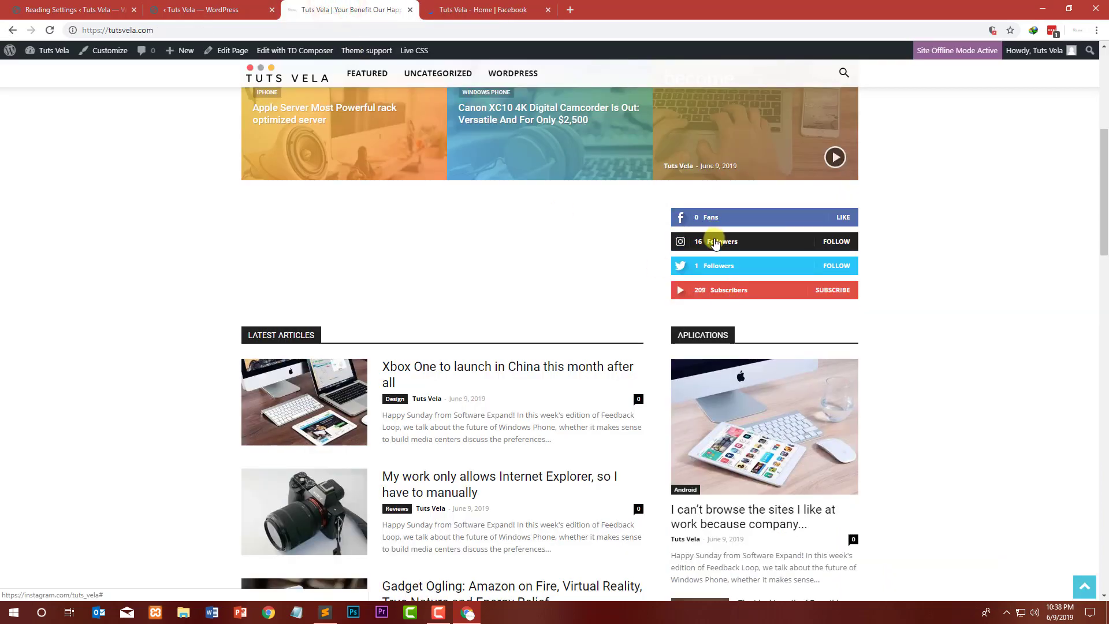
click(716, 240)
click(545, 9)
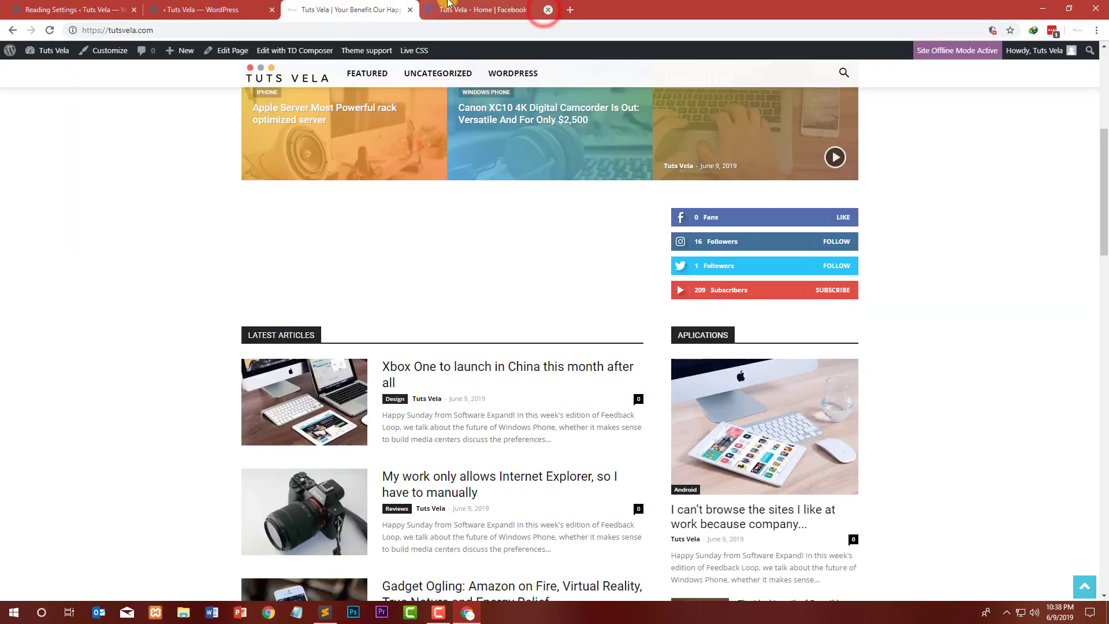
click(754, 252)
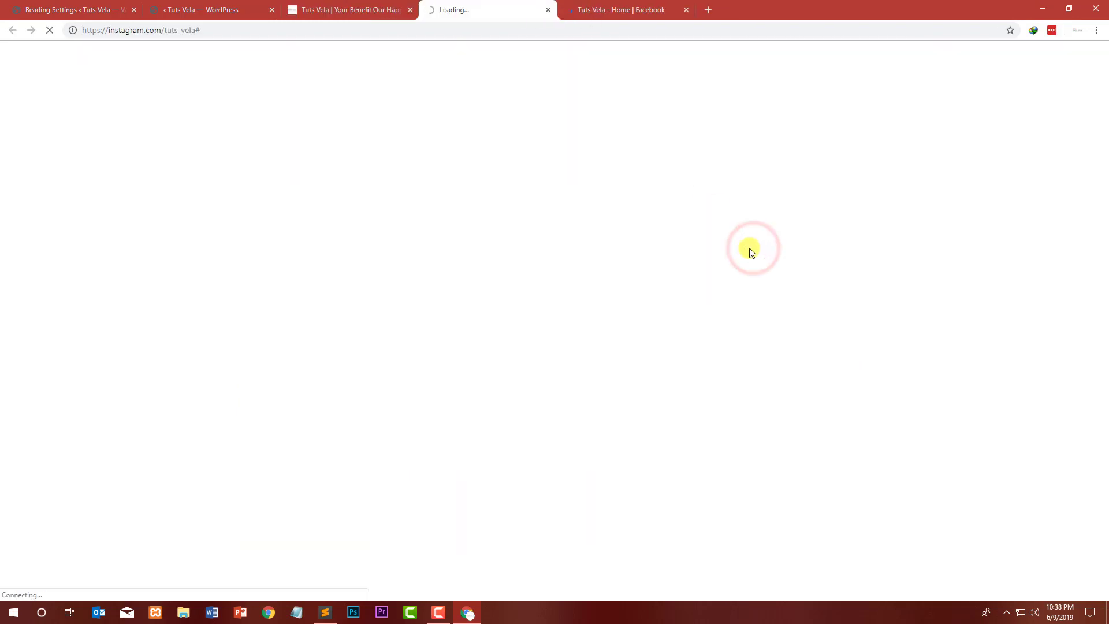
click(373, 6)
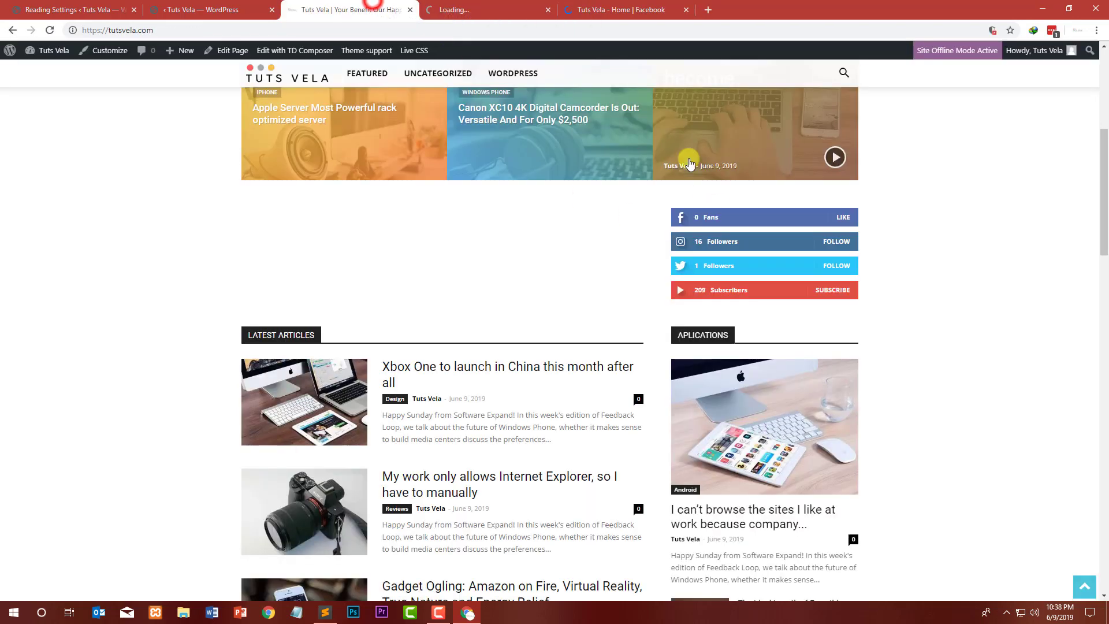
Step: Check the Twitter and YouTube buttons' links, then close the opened social tabs
click(773, 271)
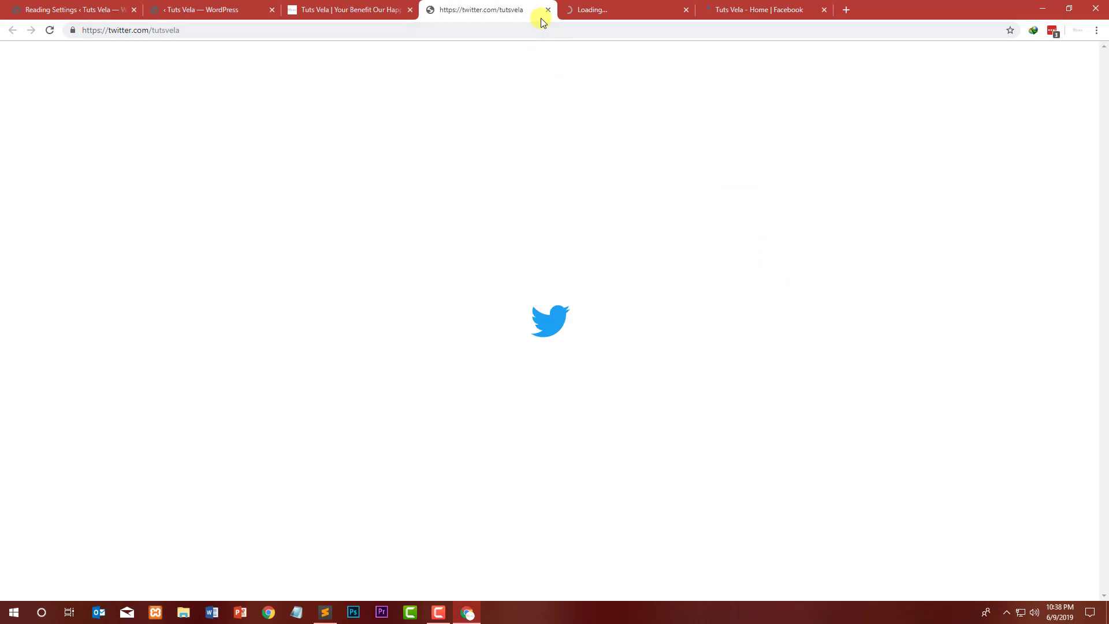
click(349, 9)
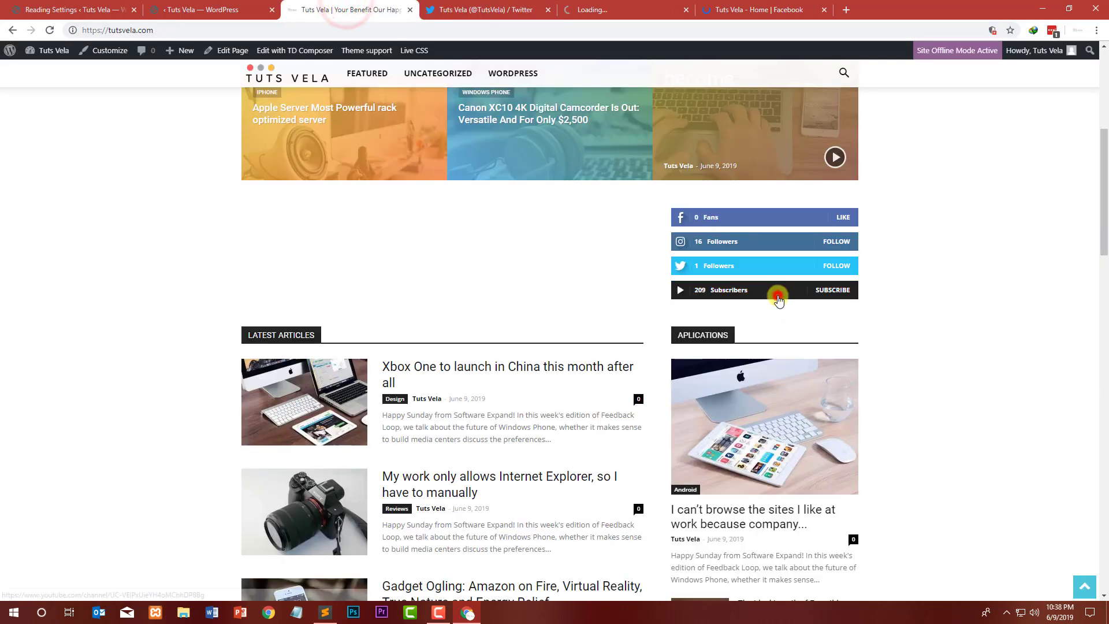
click(778, 296)
click(601, 9)
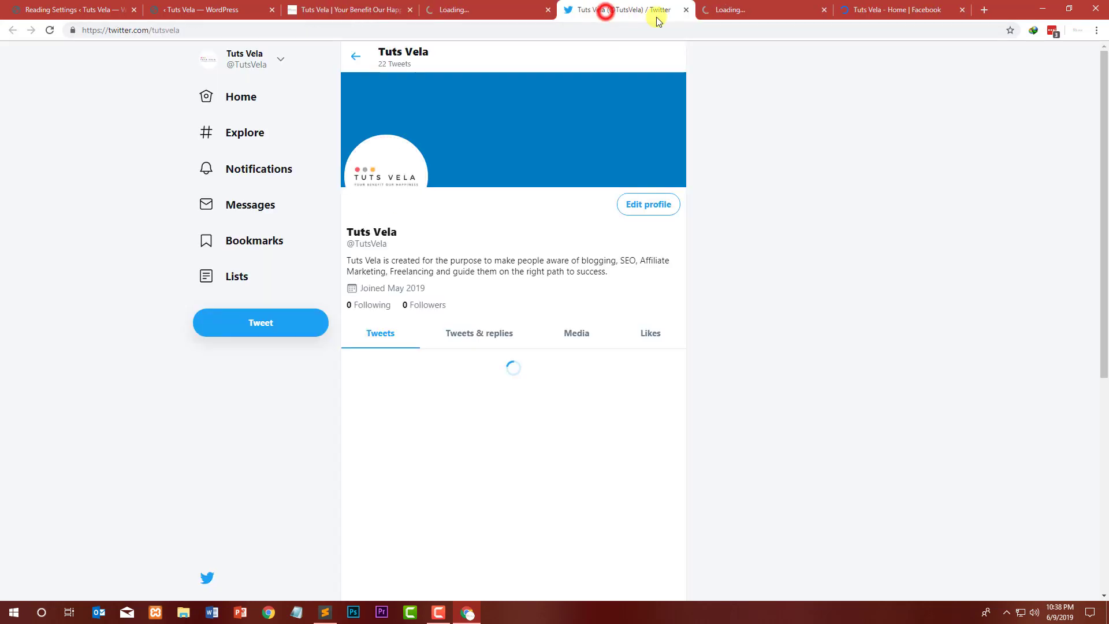
click(685, 11)
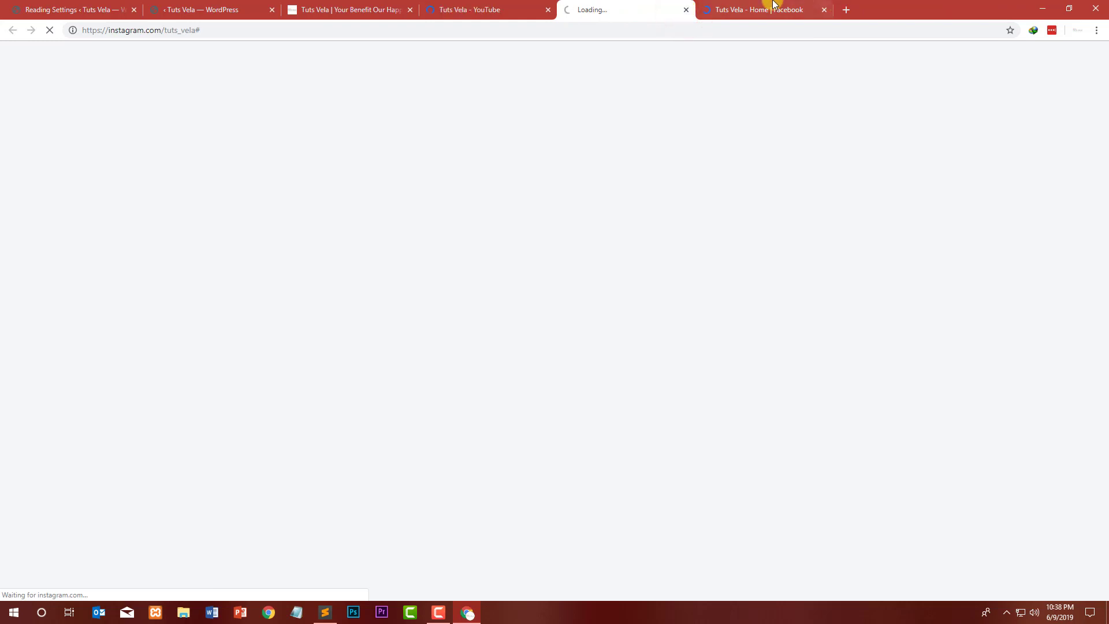
click(785, 8)
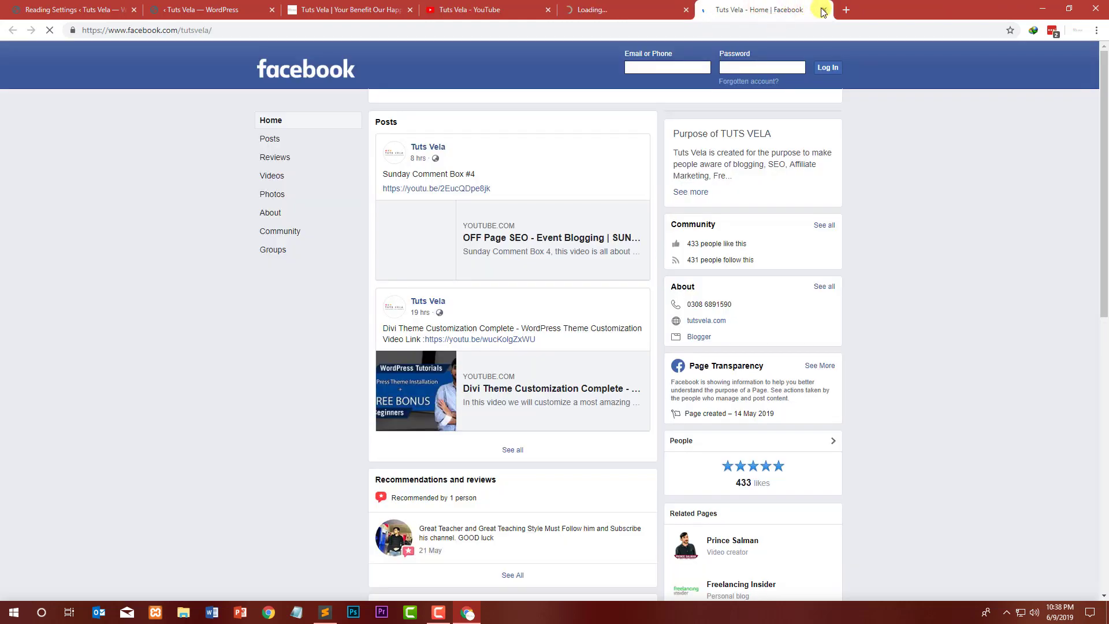
click(825, 10)
click(551, 5)
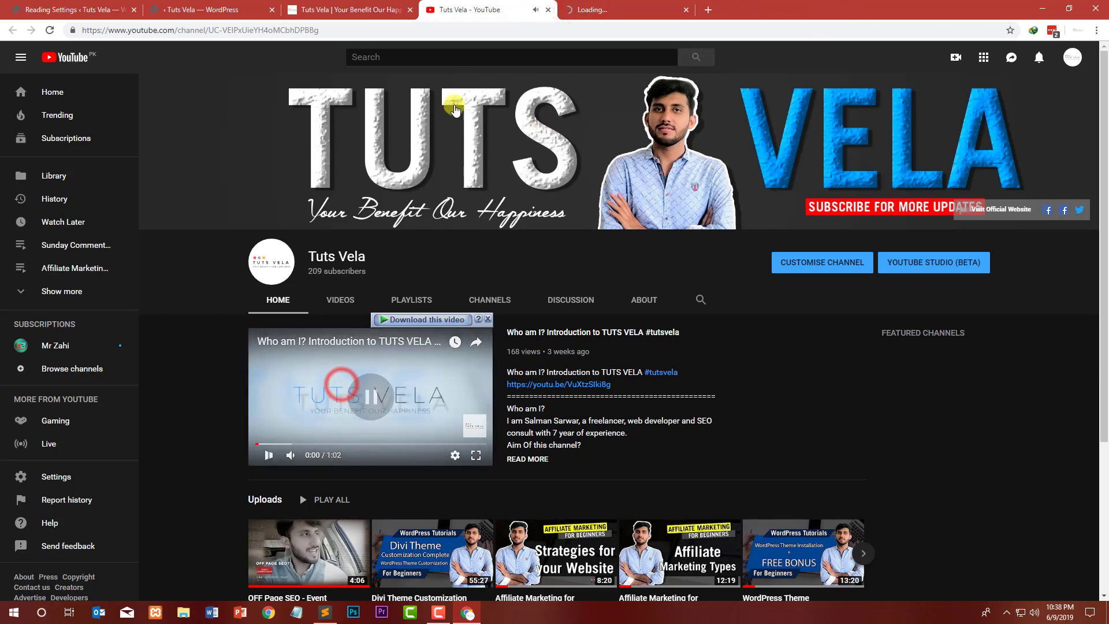
click(547, 10)
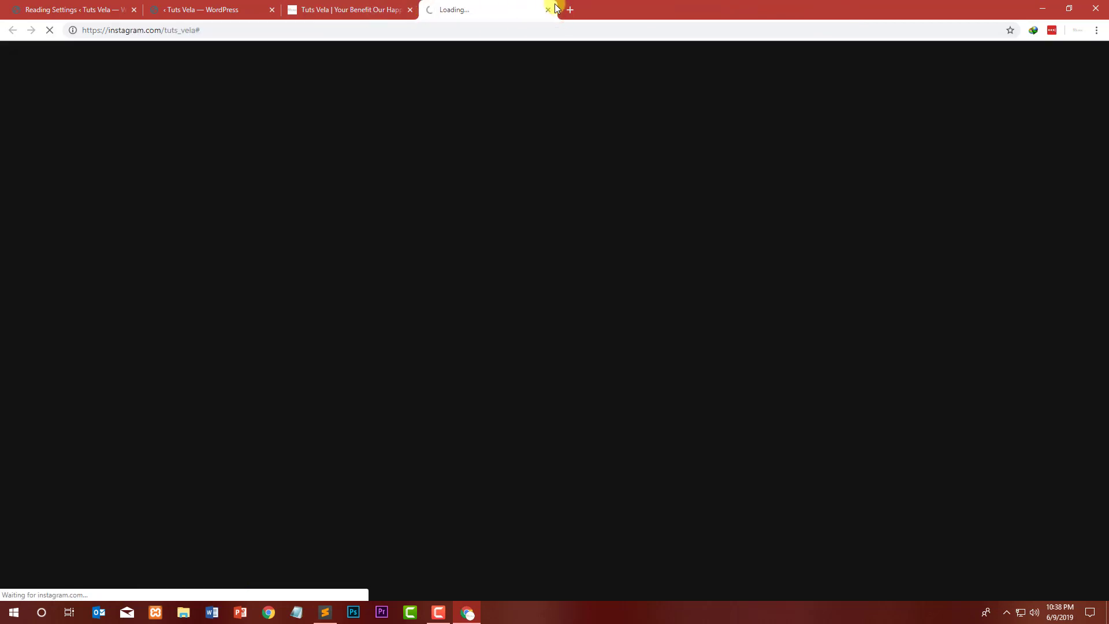
click(549, 10)
click(435, 9)
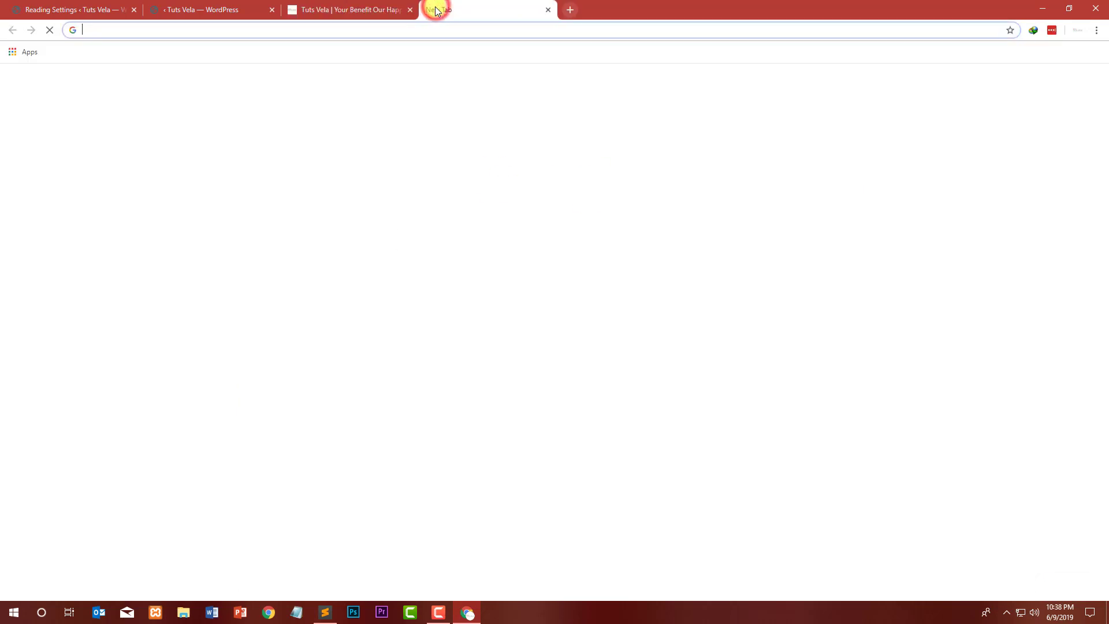
text(facebook.com/tutsvela)
click(325, 52)
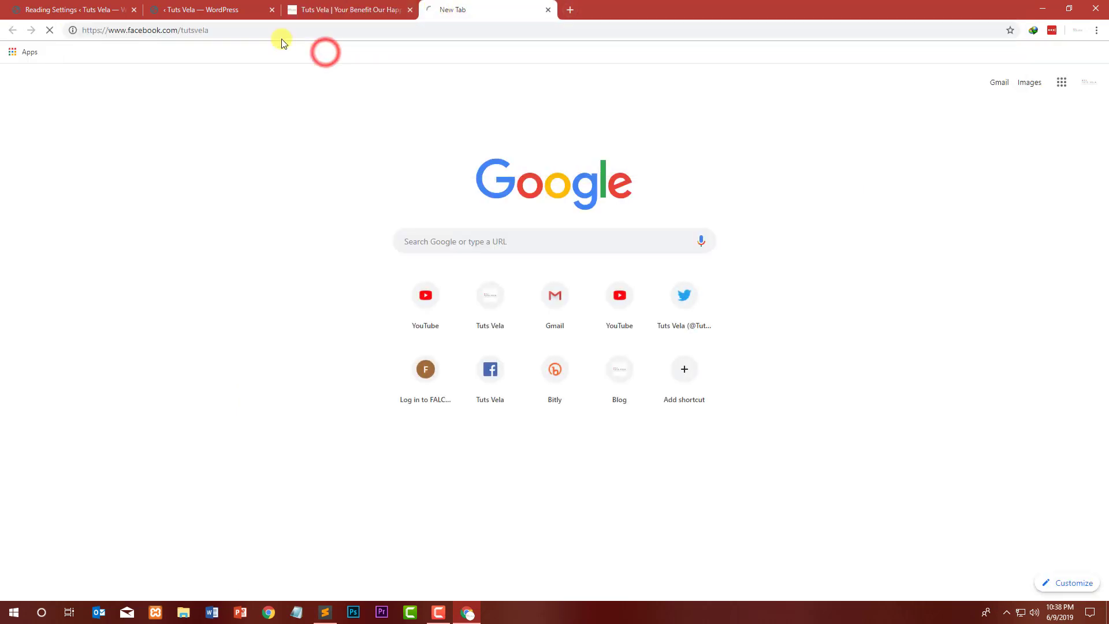
click(337, 7)
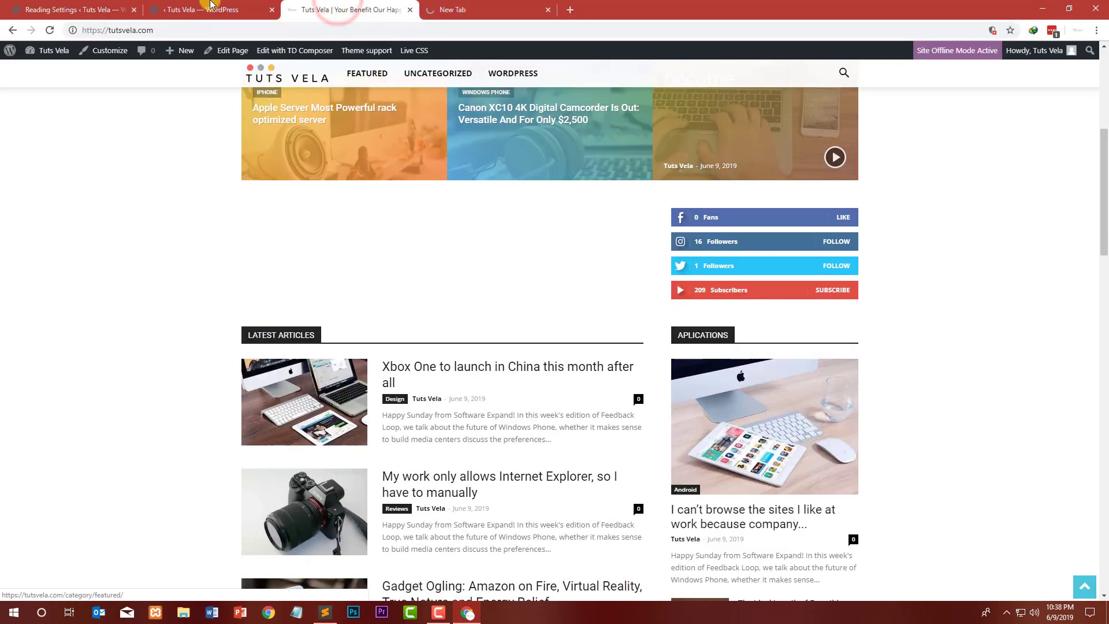
Step: Back in TD Composer, add a Newsletter element into the empty column below the main post grid
click(187, 8)
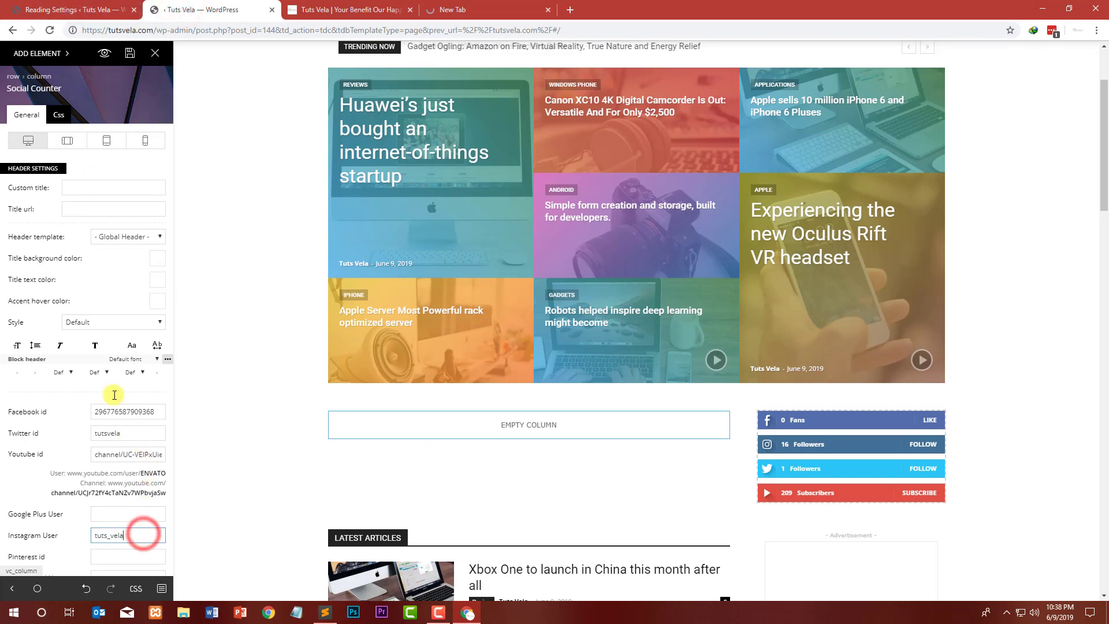
click(451, 9)
click(343, 7)
click(235, 6)
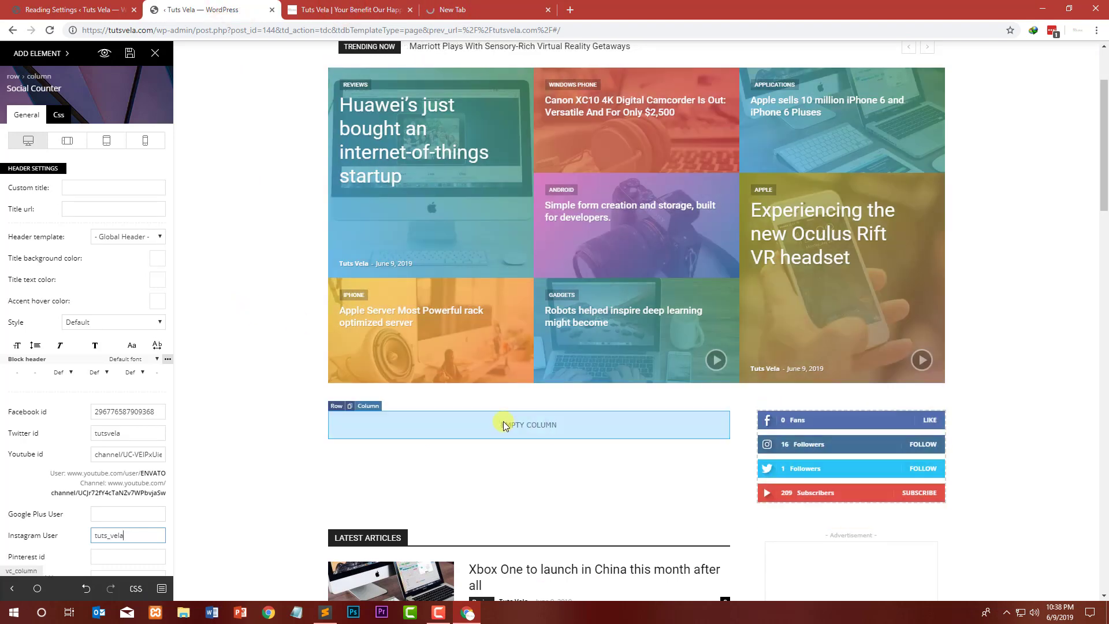
click(20, 58)
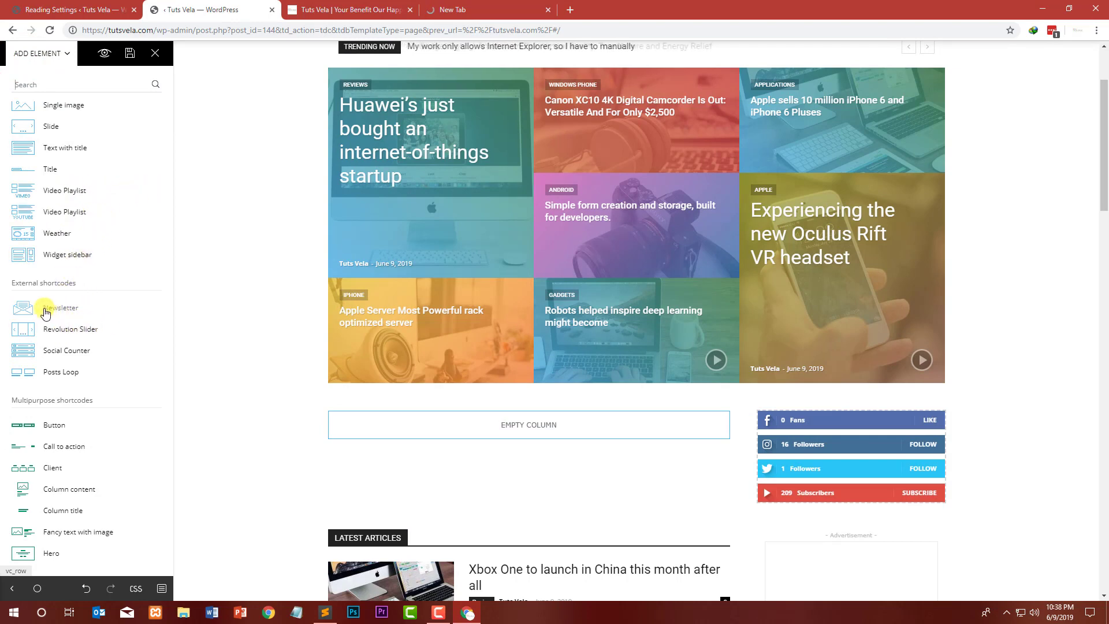
drag(46, 309, 514, 430)
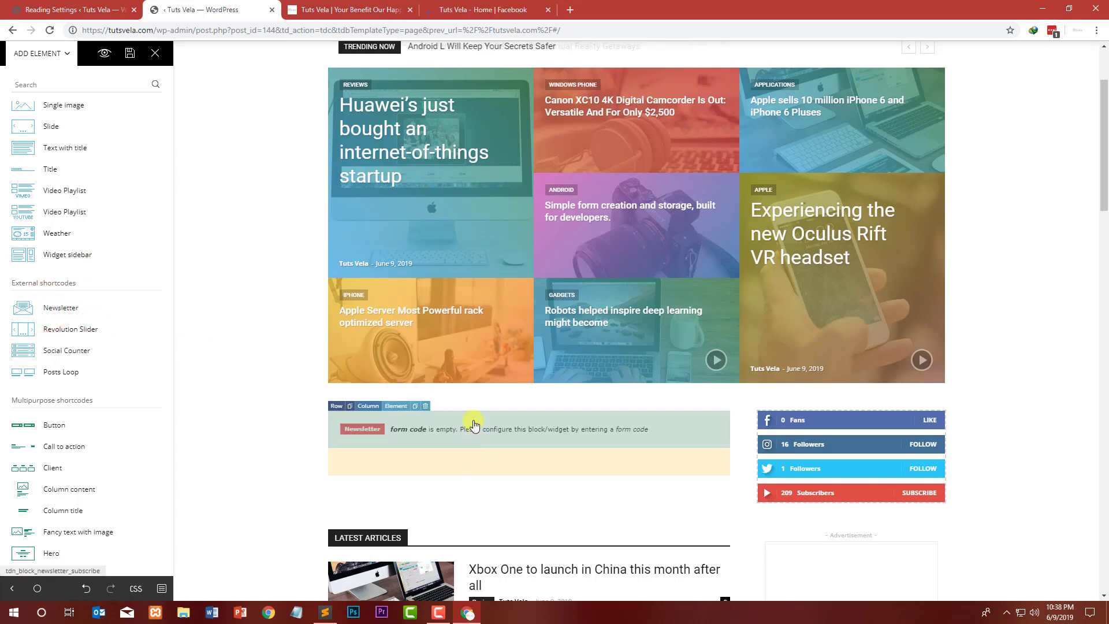
click(404, 406)
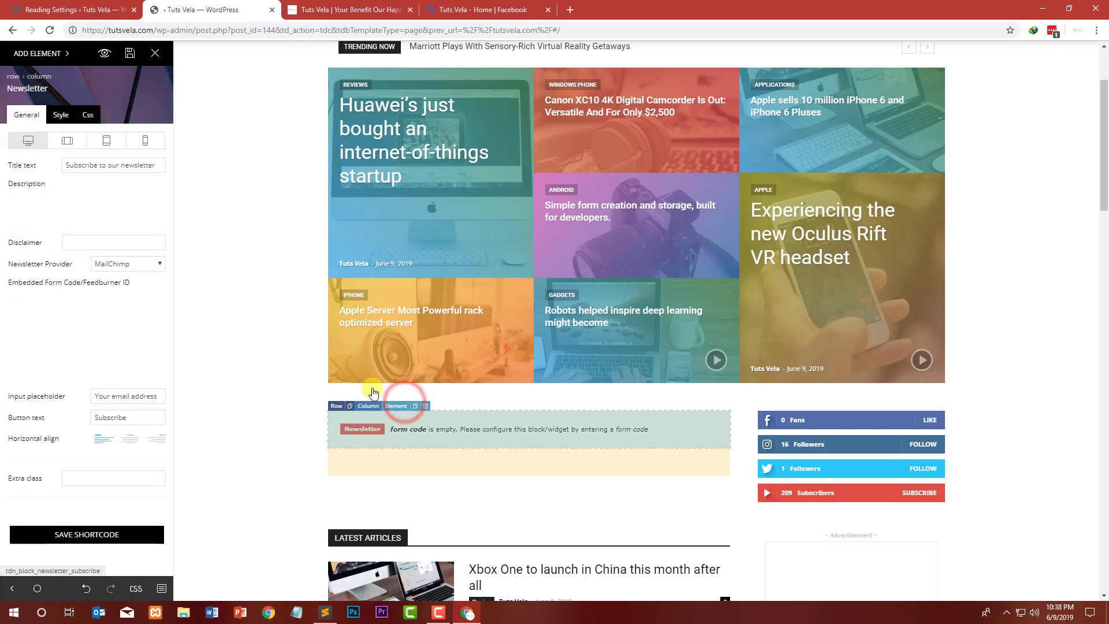
Step: Review the Newsletter block's title text, description and disclaimer fields
drag(158, 165, 55, 158)
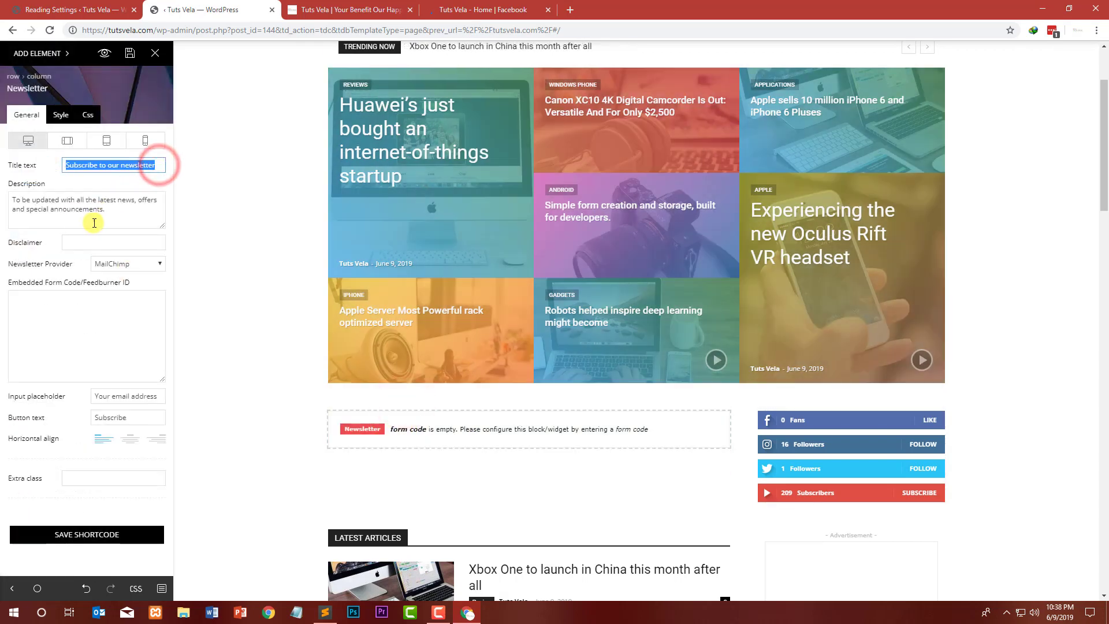
drag(123, 211, 6, 202)
click(72, 234)
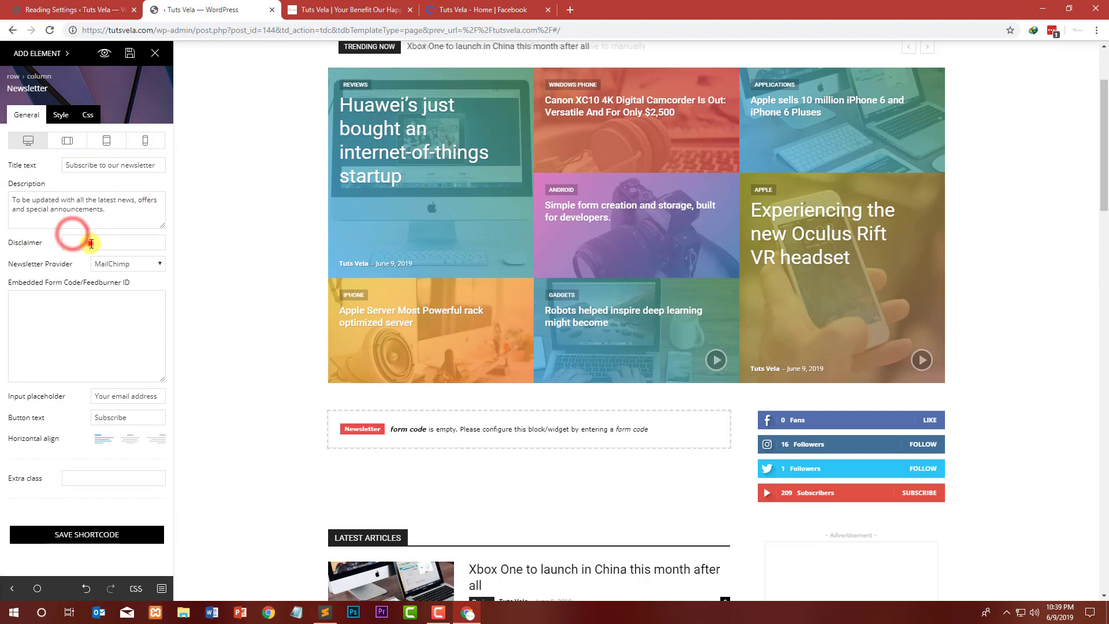
Step: Set the Newsletter block's provider to Feedburner and place the cursor in the embedded form code / Feedburner ID field
click(123, 263)
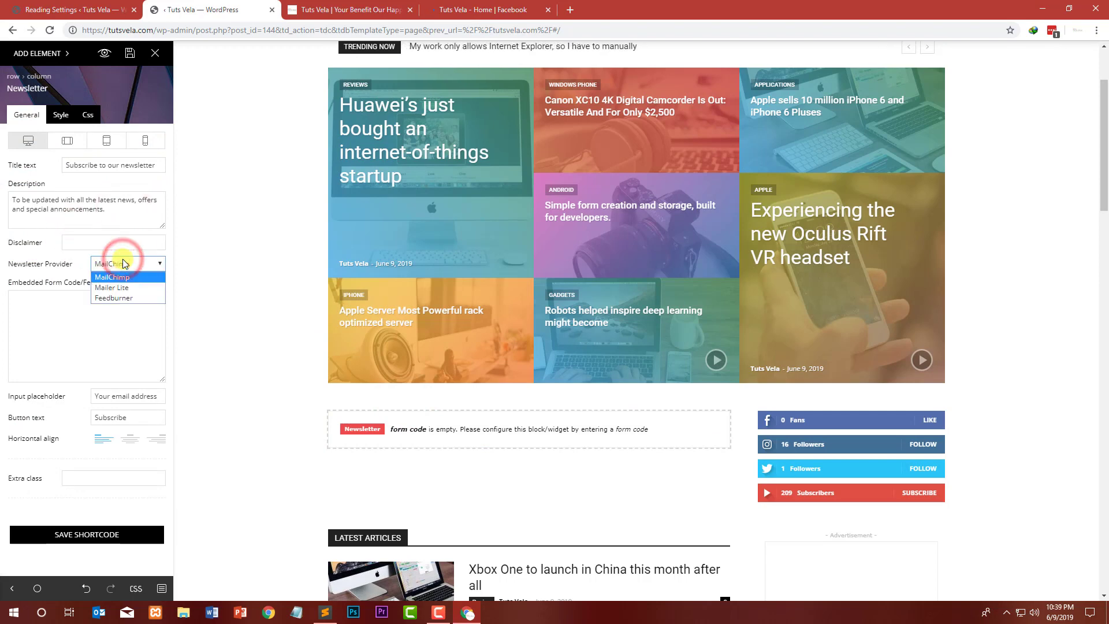
click(139, 297)
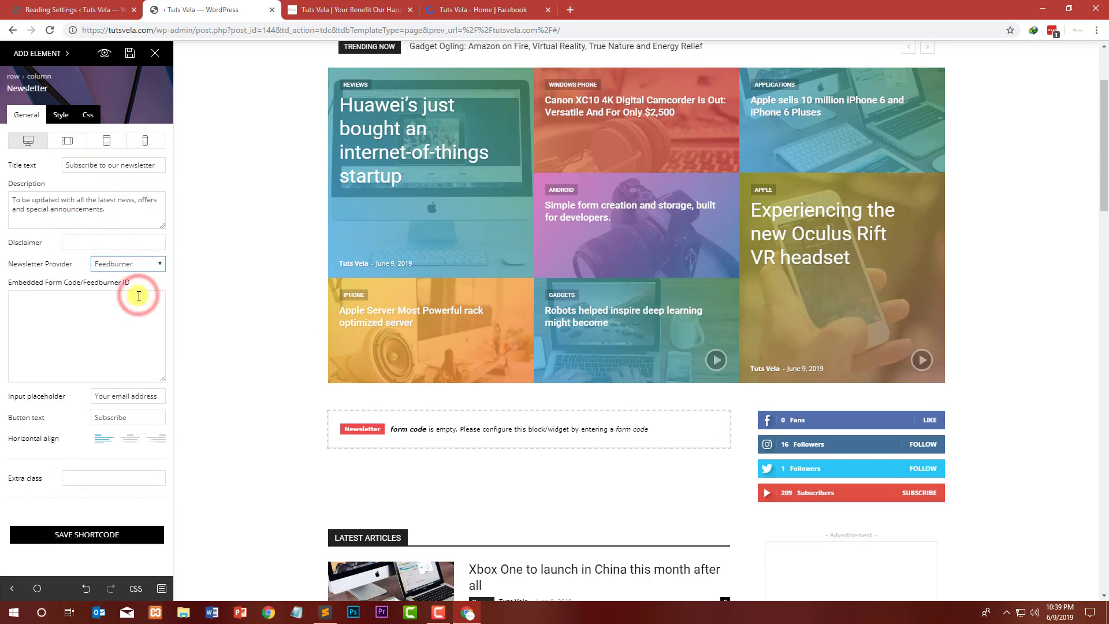
click(34, 299)
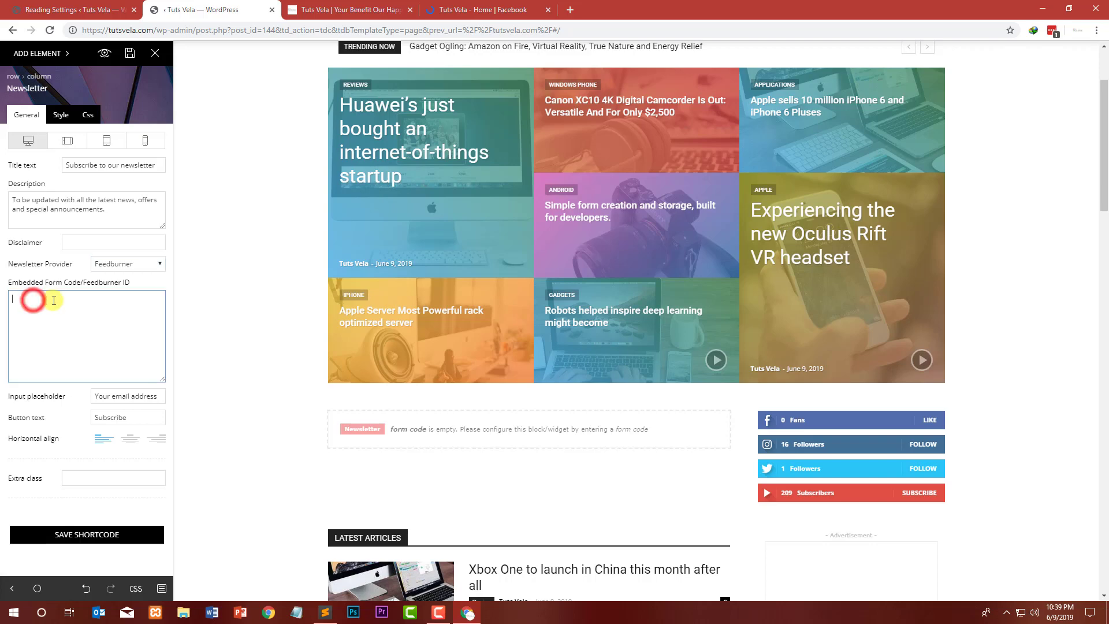
click(92, 310)
click(106, 311)
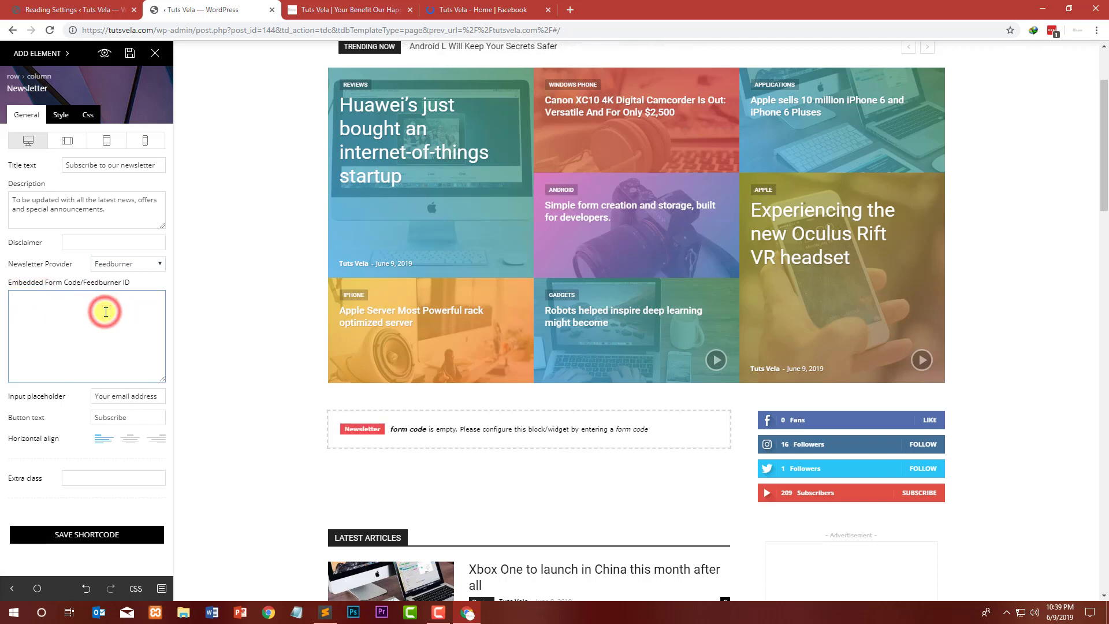
Step: In a new browser tab, search the web for feeburner and open the FeedBurner website result
click(404, 8)
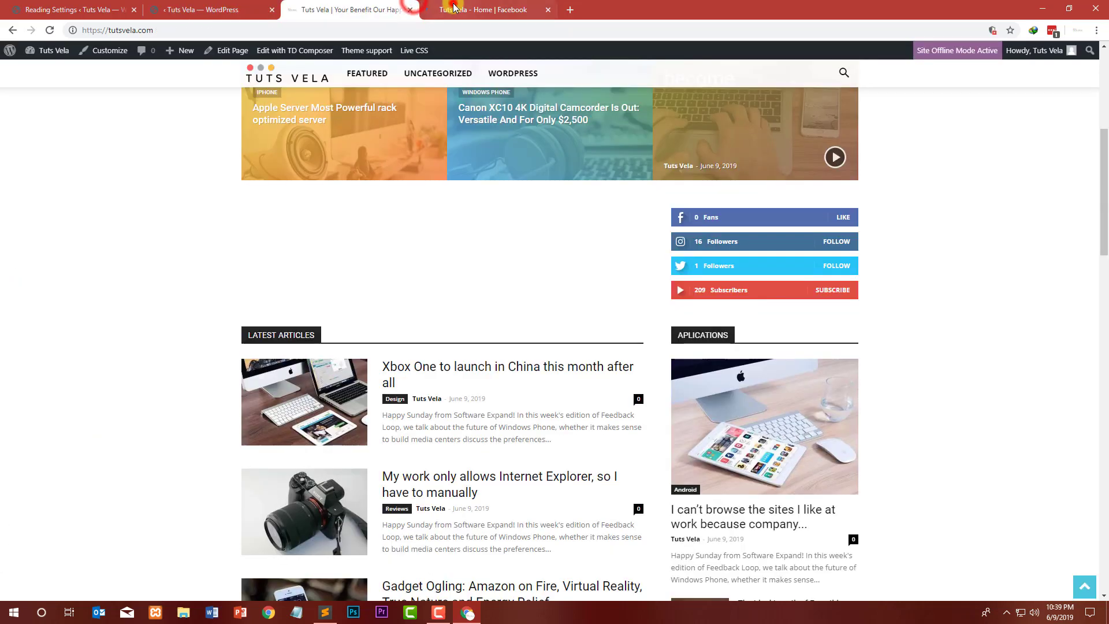
click(454, 7)
click(570, 10)
text(f)
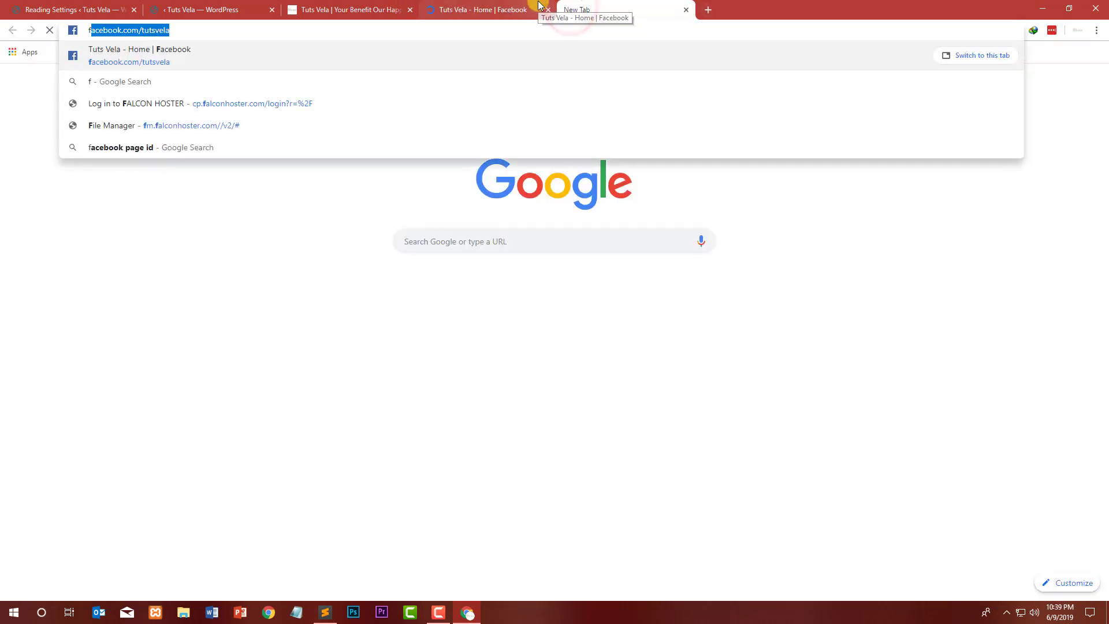
text(eeburner)
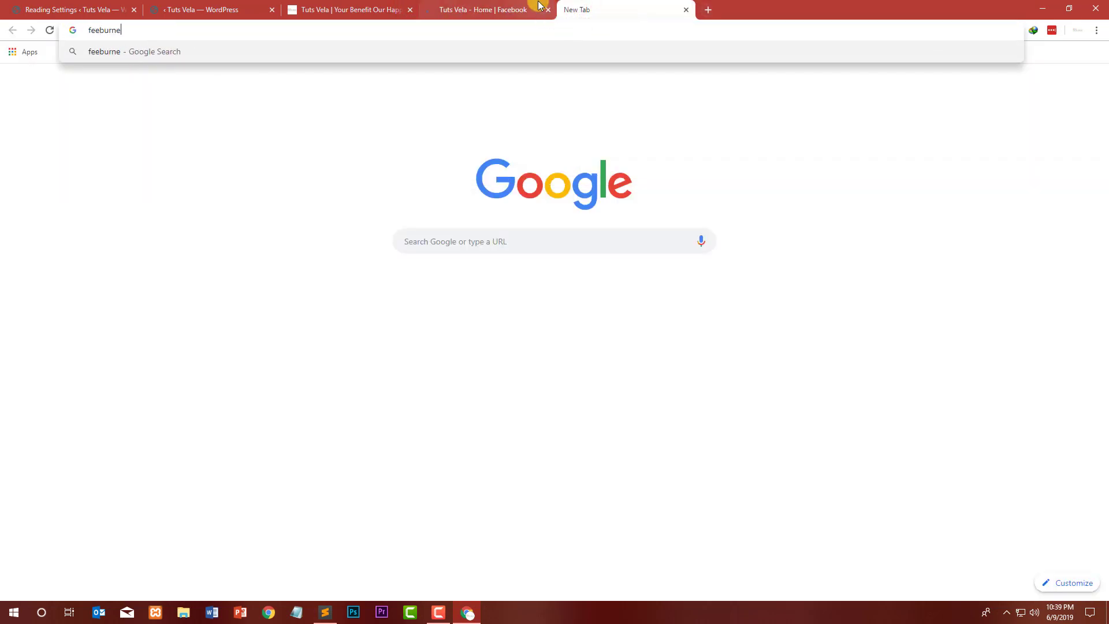
key(Return)
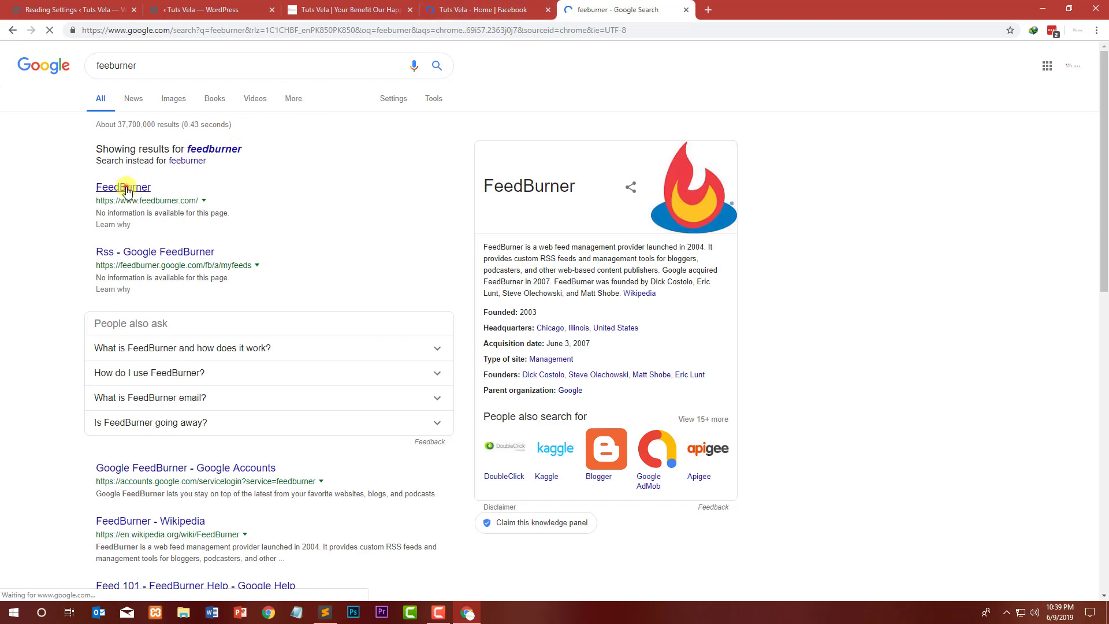
click(121, 186)
Step: Close the Facebook page tab and return to the FeedBurner sign-in tab
click(471, 6)
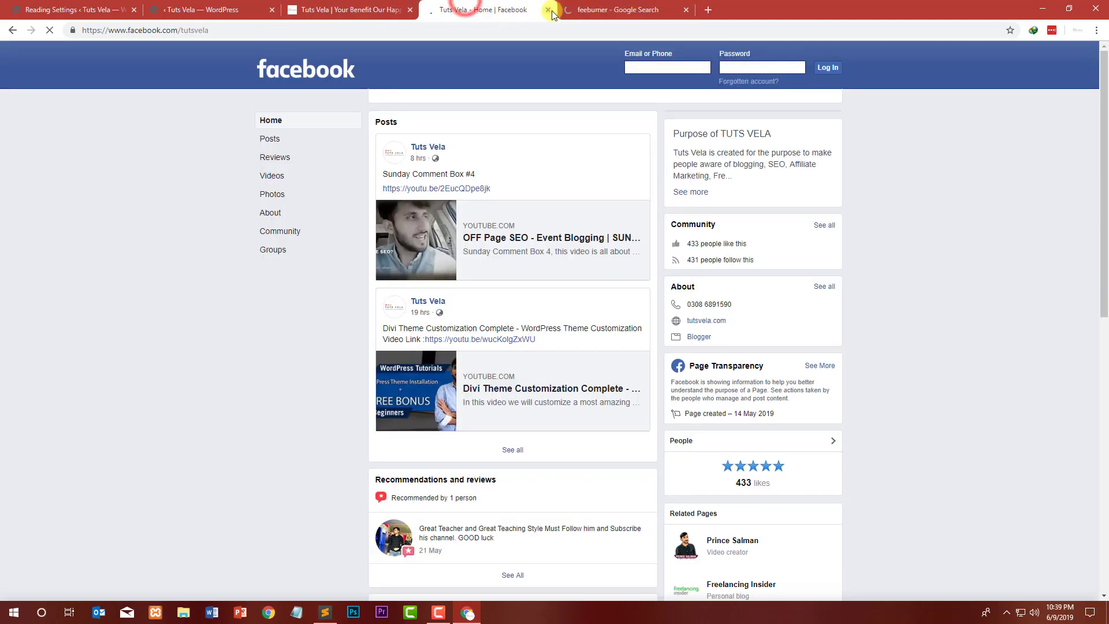
click(548, 9)
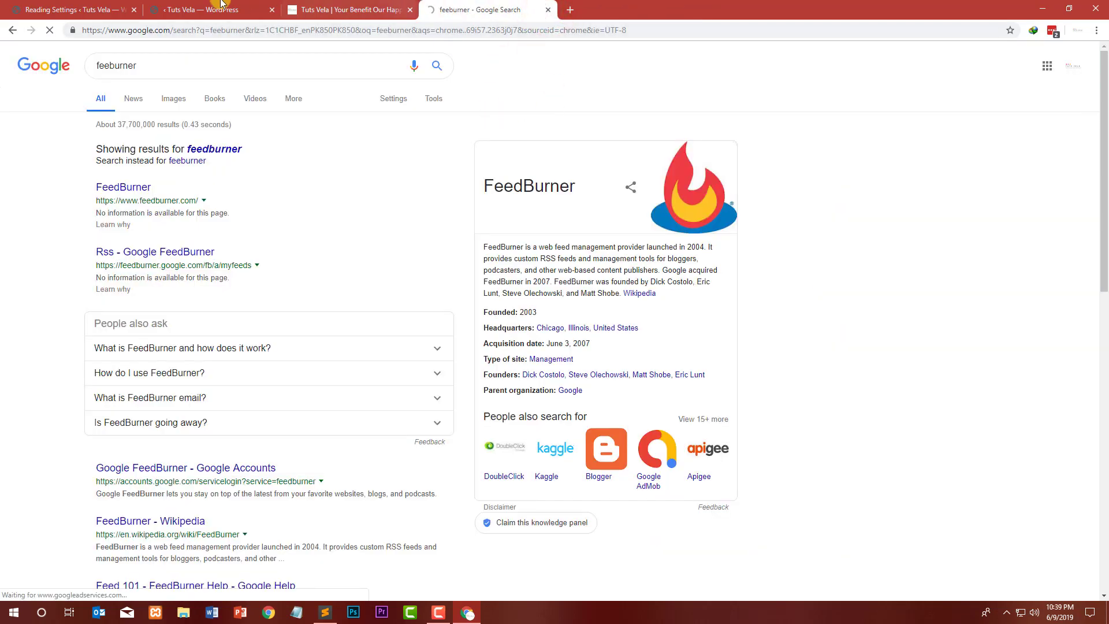
click(64, 10)
click(442, 9)
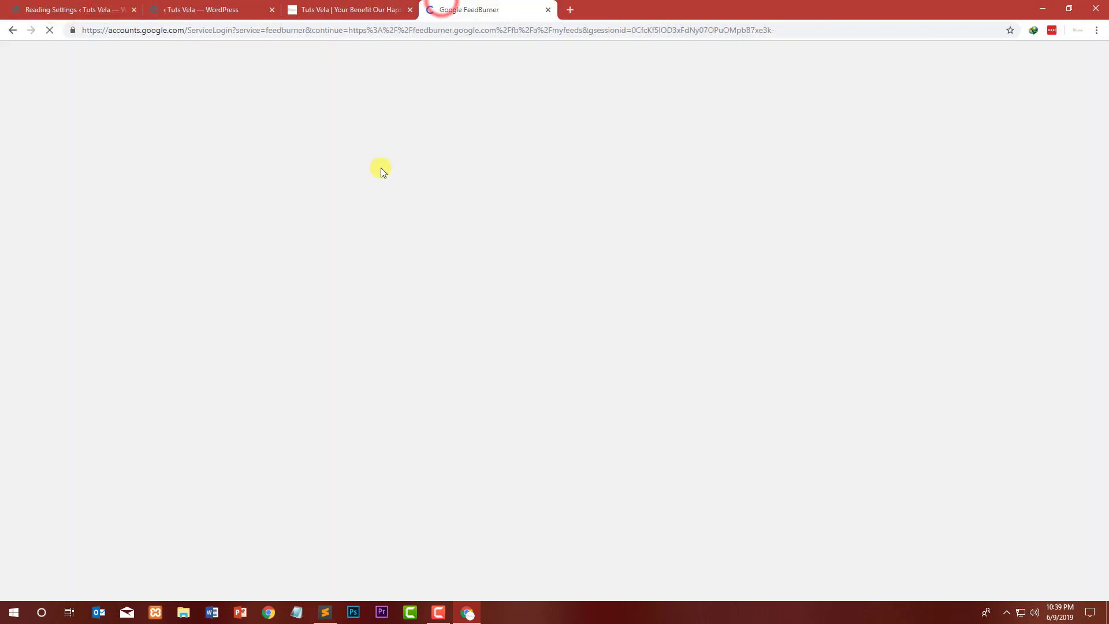
click(331, 7)
click(463, 8)
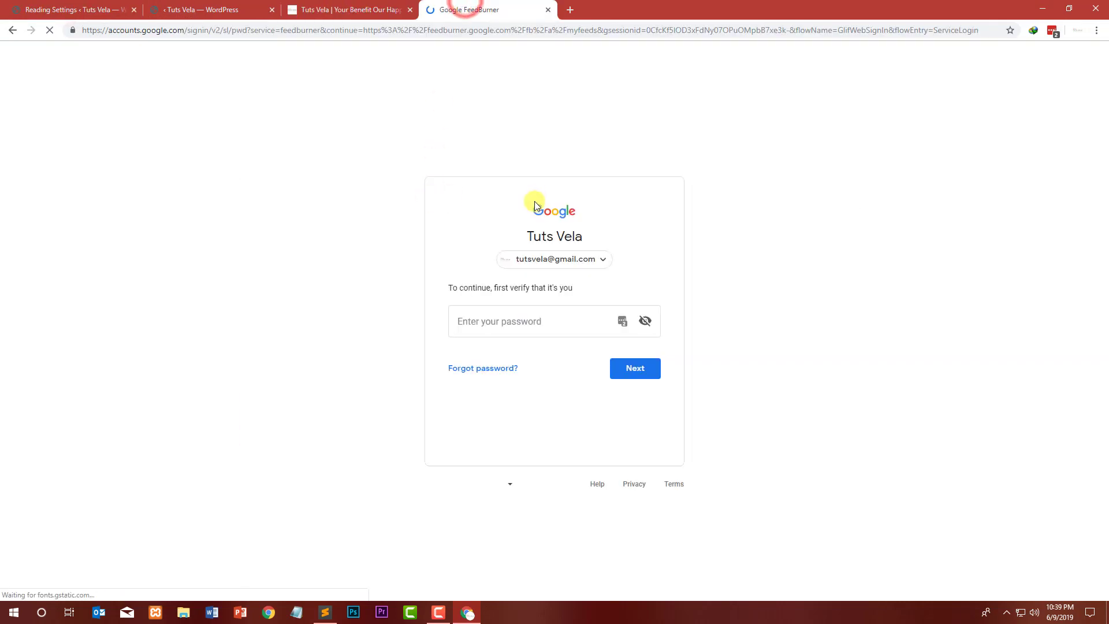
Step: Try to sign in to FeedBurner by entering the Google account password
click(533, 321)
text(***)
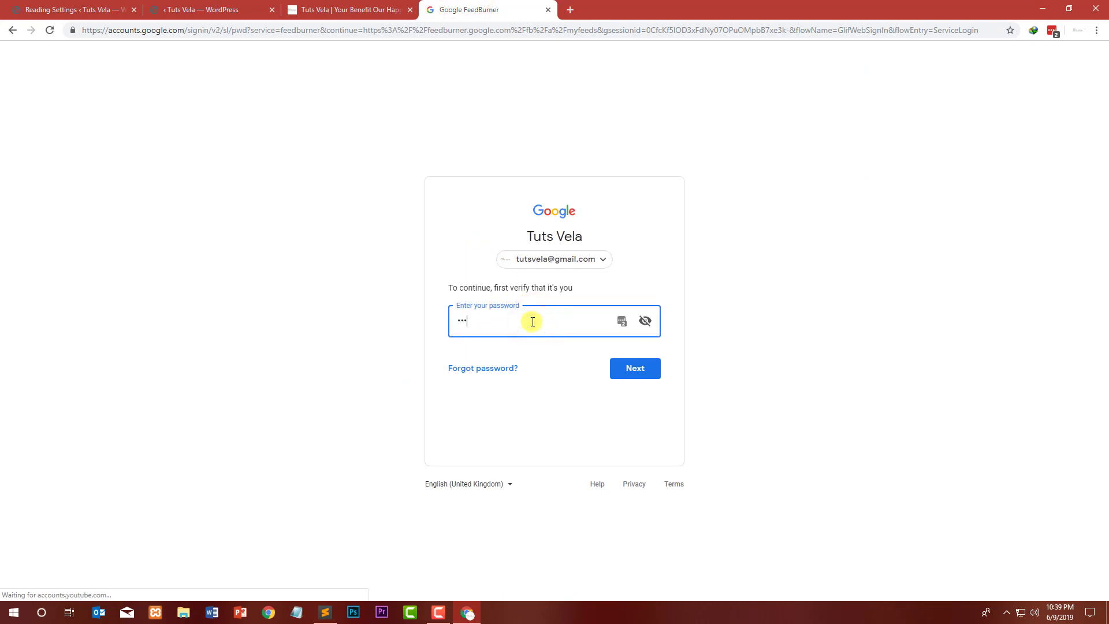
key(Return)
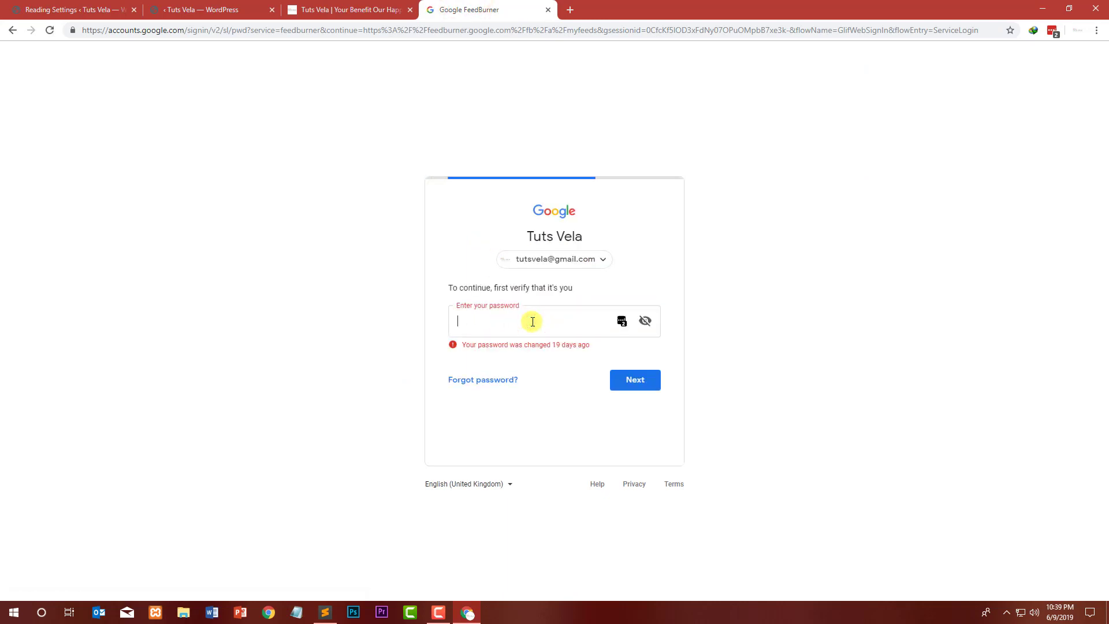
Step: Fill the Google account password from the password manager and sign in to FeedBurner's My Feeds page
click(621, 321)
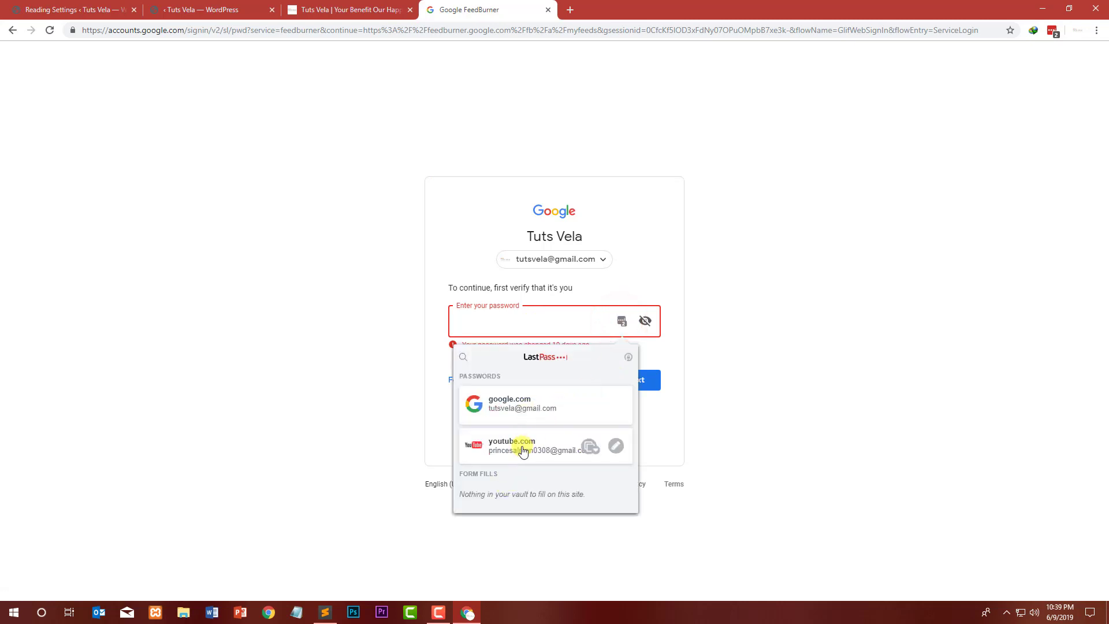
click(524, 408)
click(636, 375)
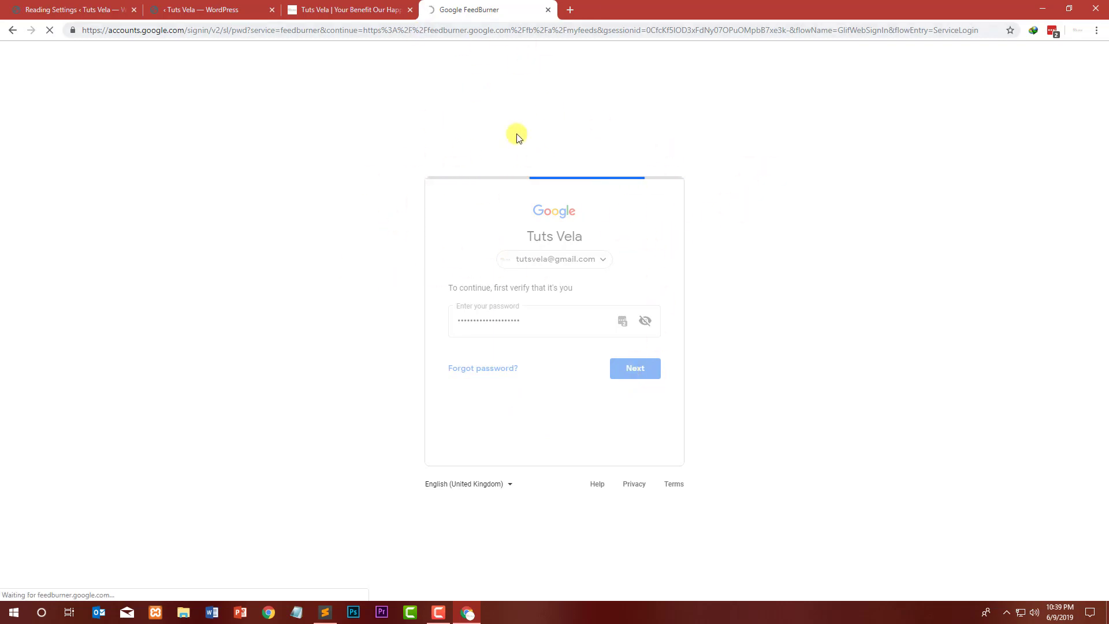
click(340, 7)
click(428, 7)
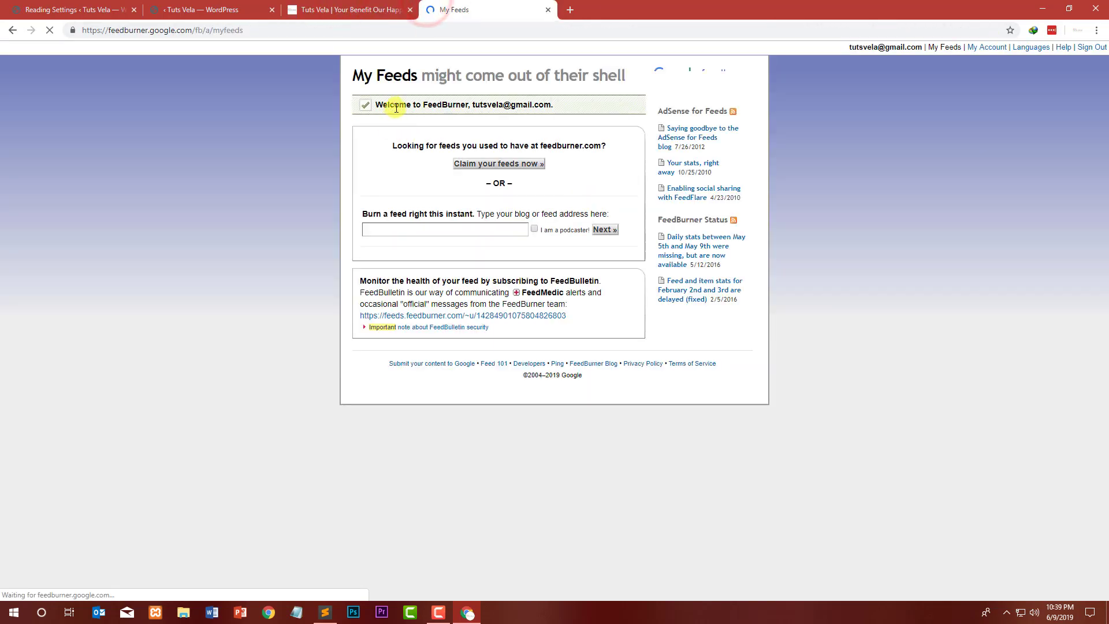
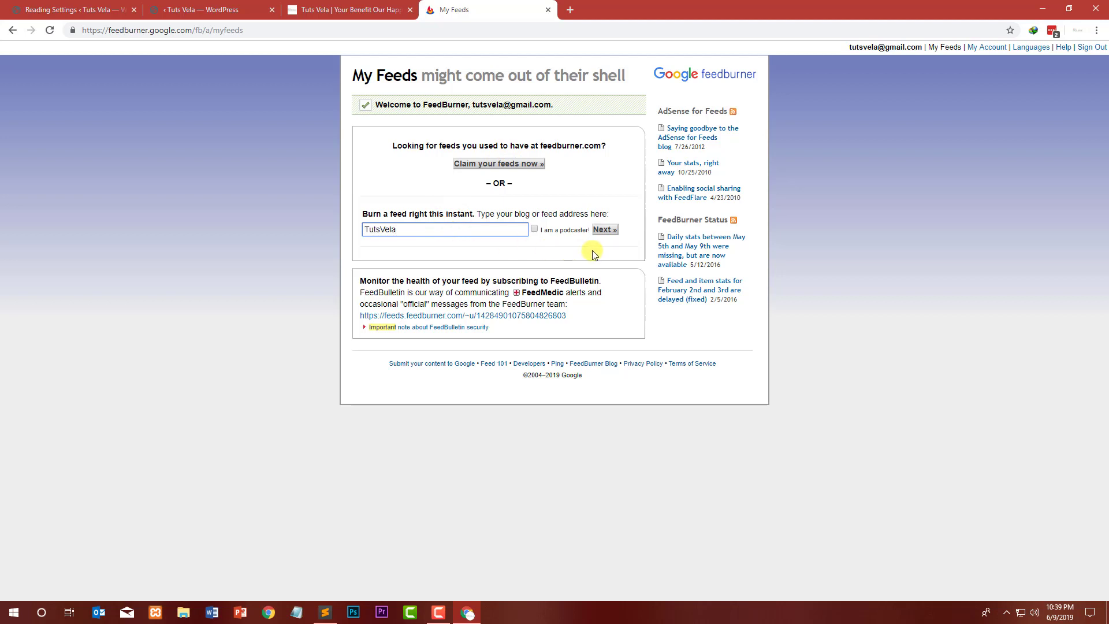
Step: Try to burn a FeedBurner feed from the address TutsVela, then return to My Feeds
click(605, 229)
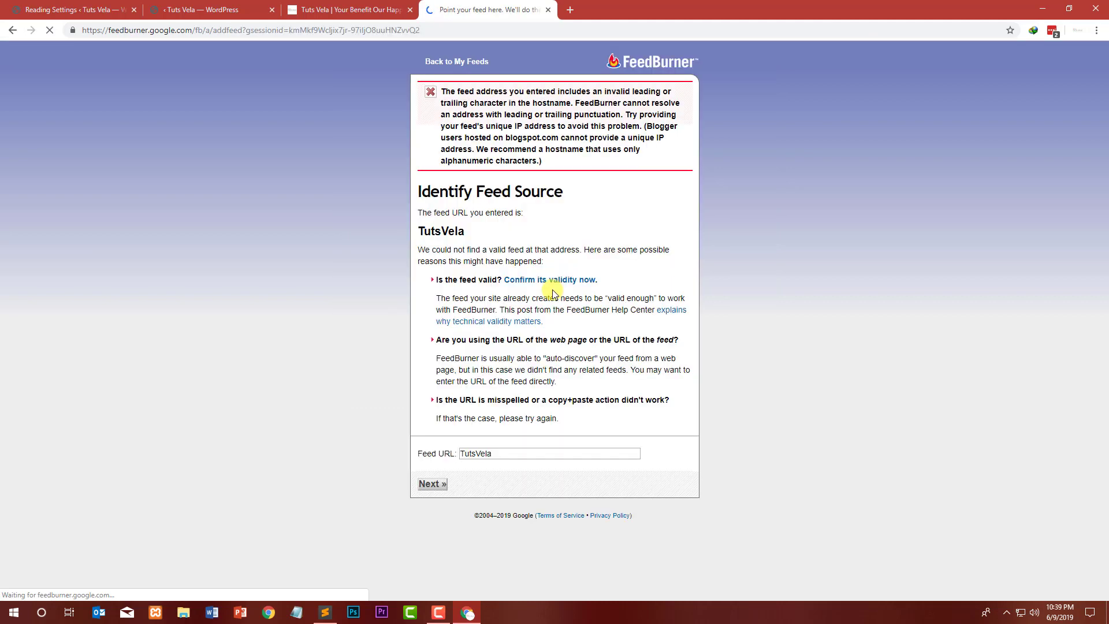
click(570, 192)
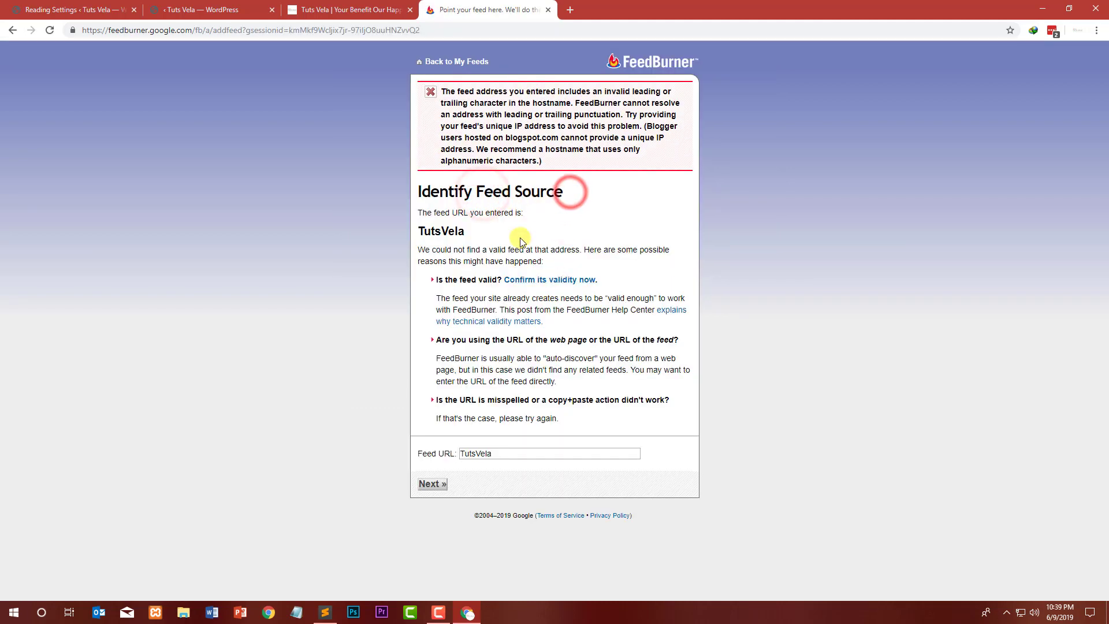
drag(510, 452, 459, 454)
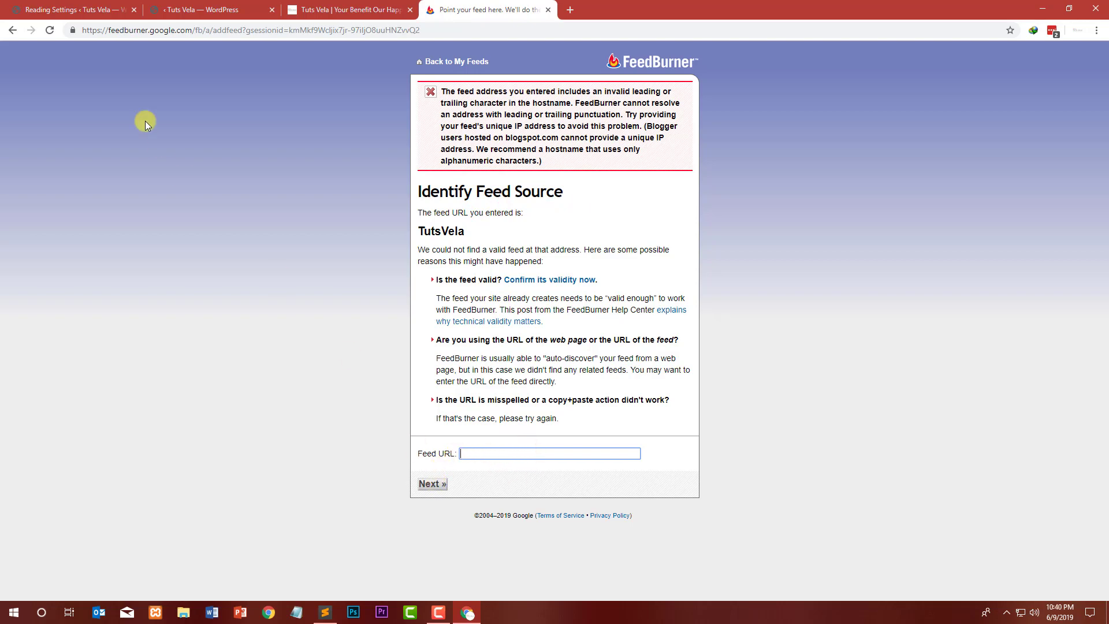
click(7, 30)
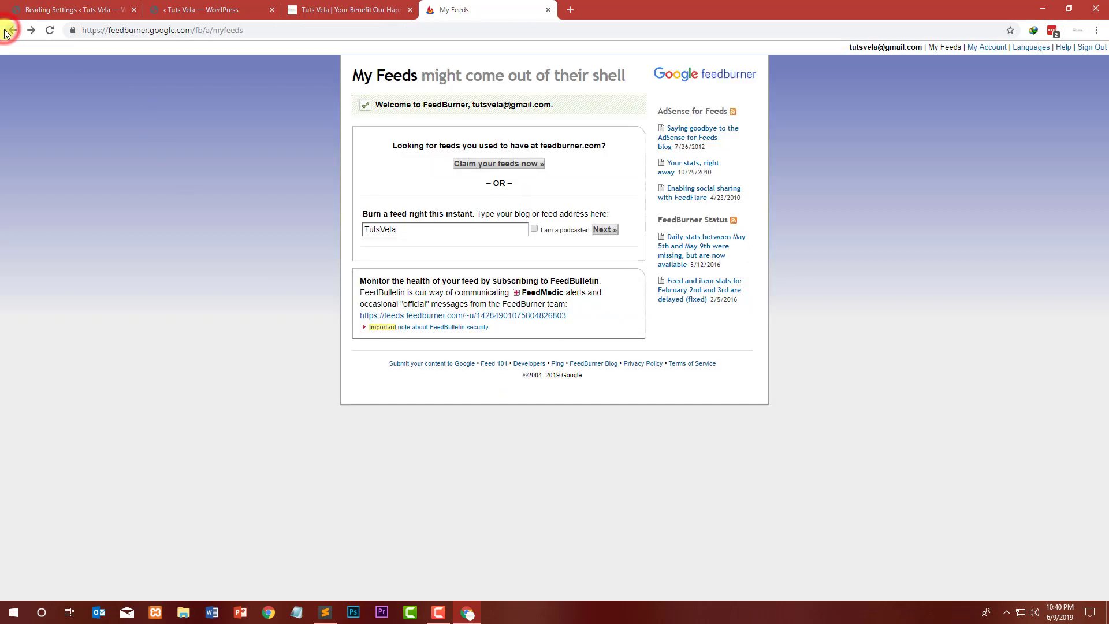
click(473, 165)
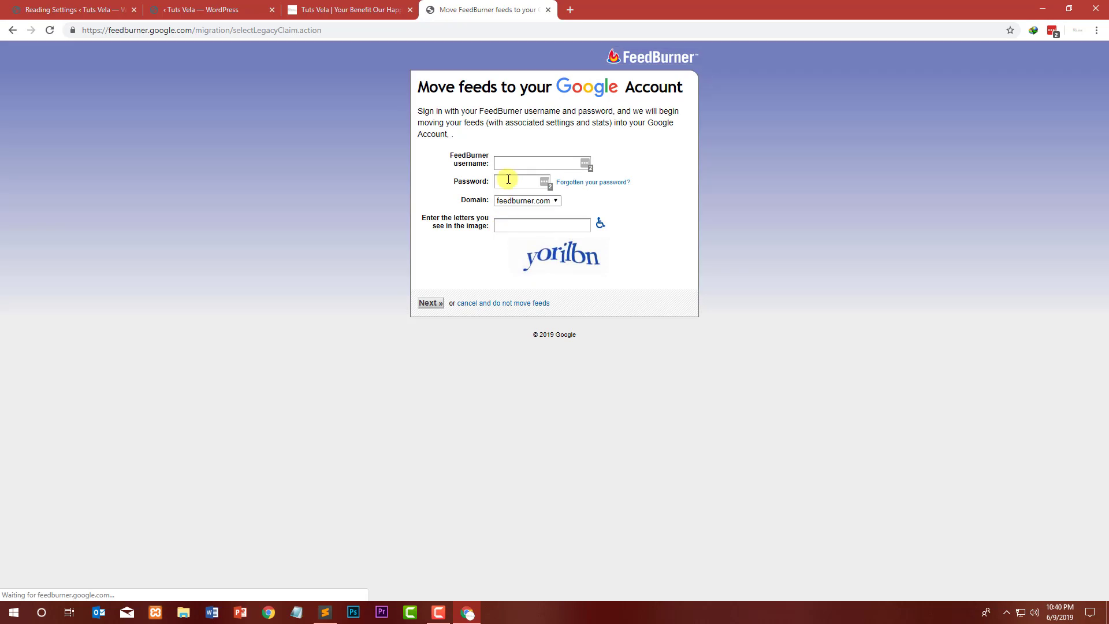
click(508, 158)
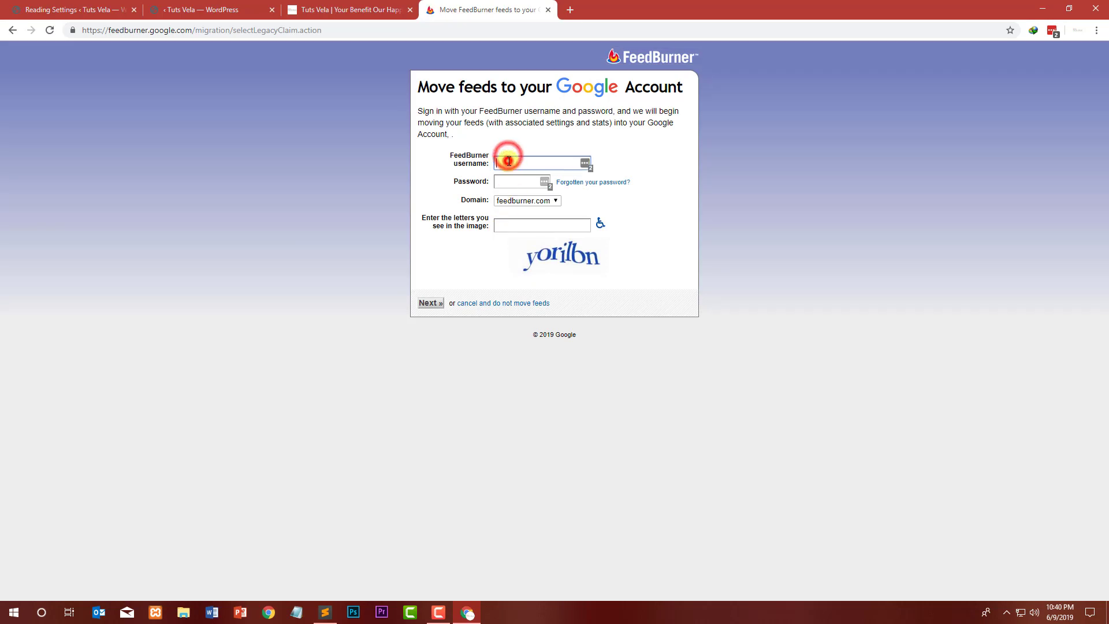
click(508, 183)
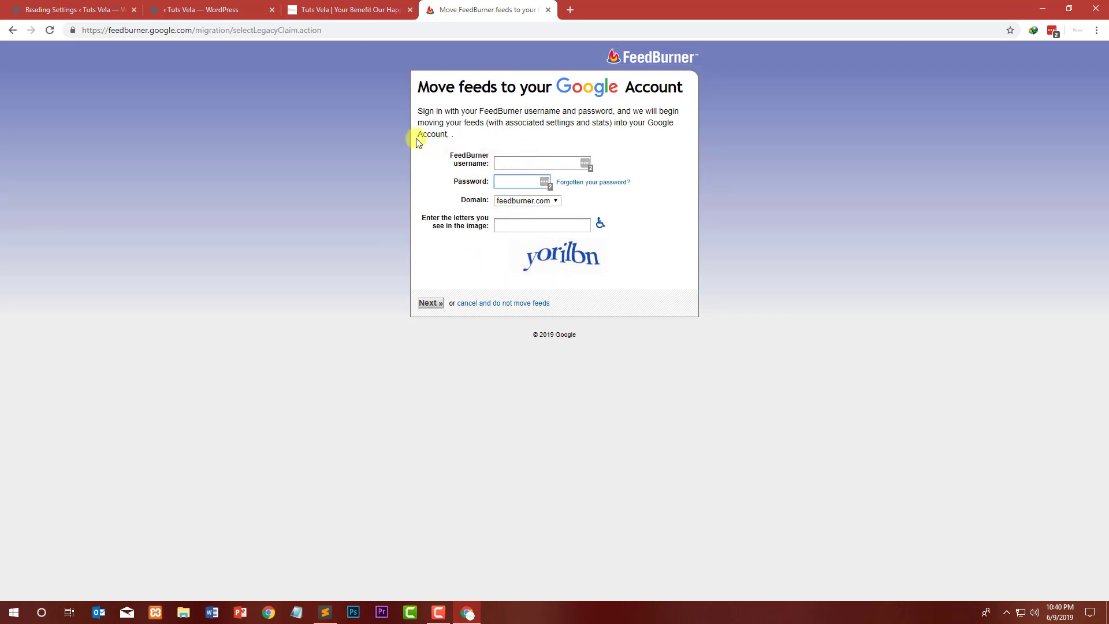
click(13, 29)
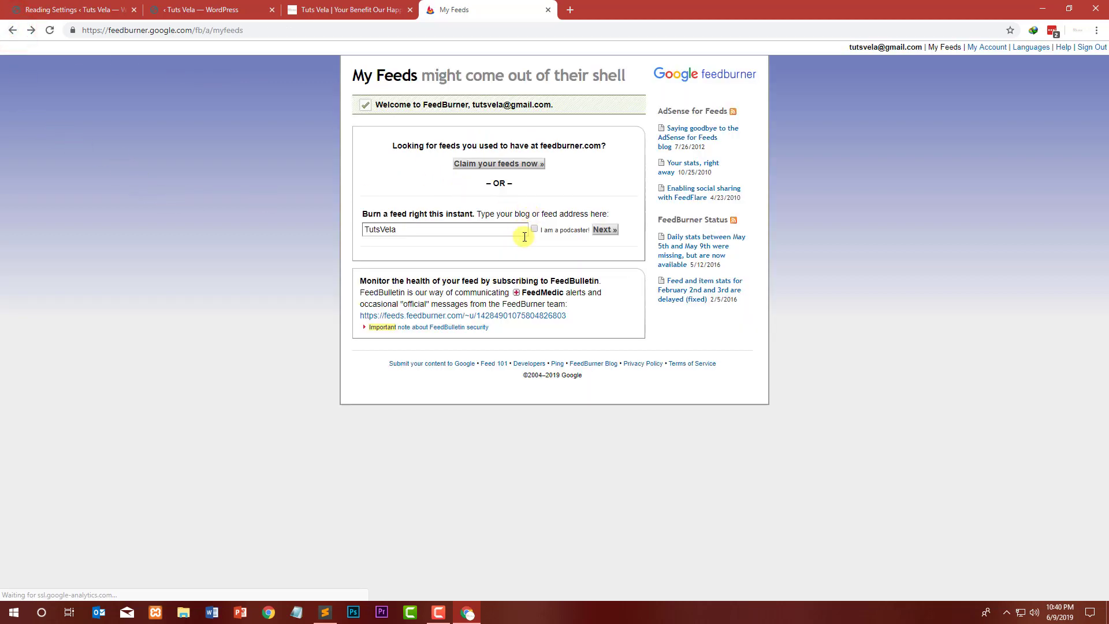
click(457, 227)
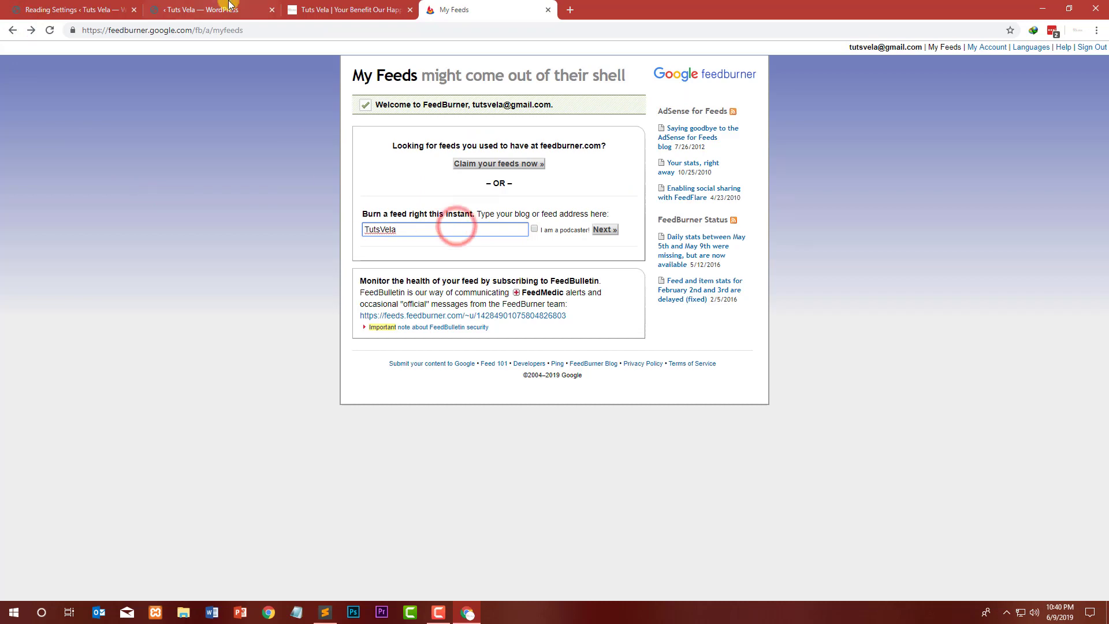
click(203, 10)
drag(153, 30, 59, 32)
key(ctrl+c)
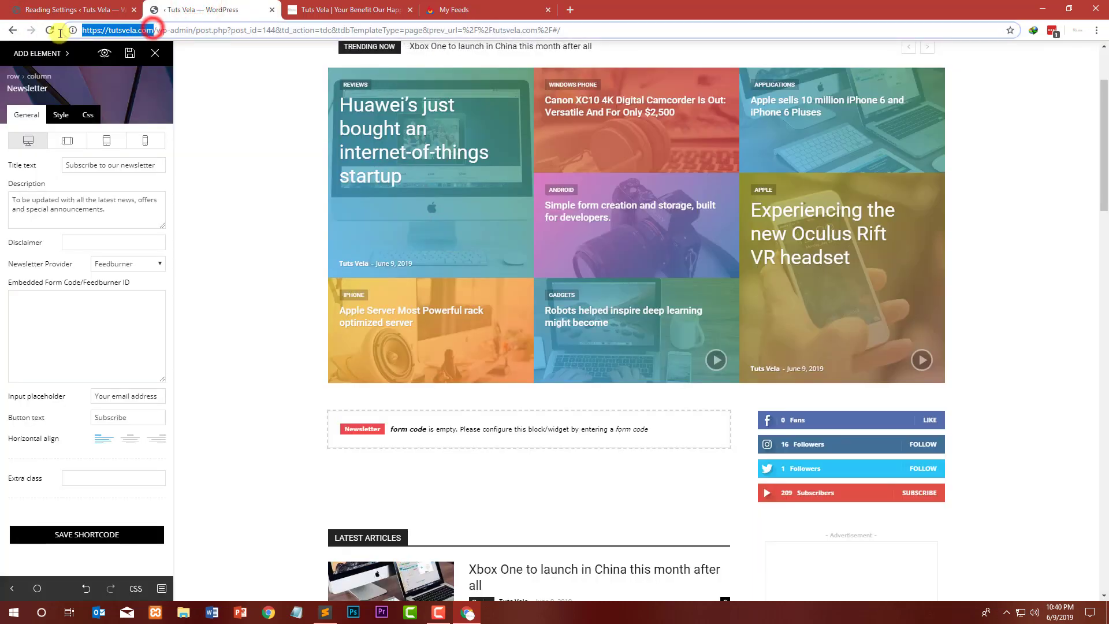
click(506, 6)
key(ctrl+a)
key(ctrl+v)
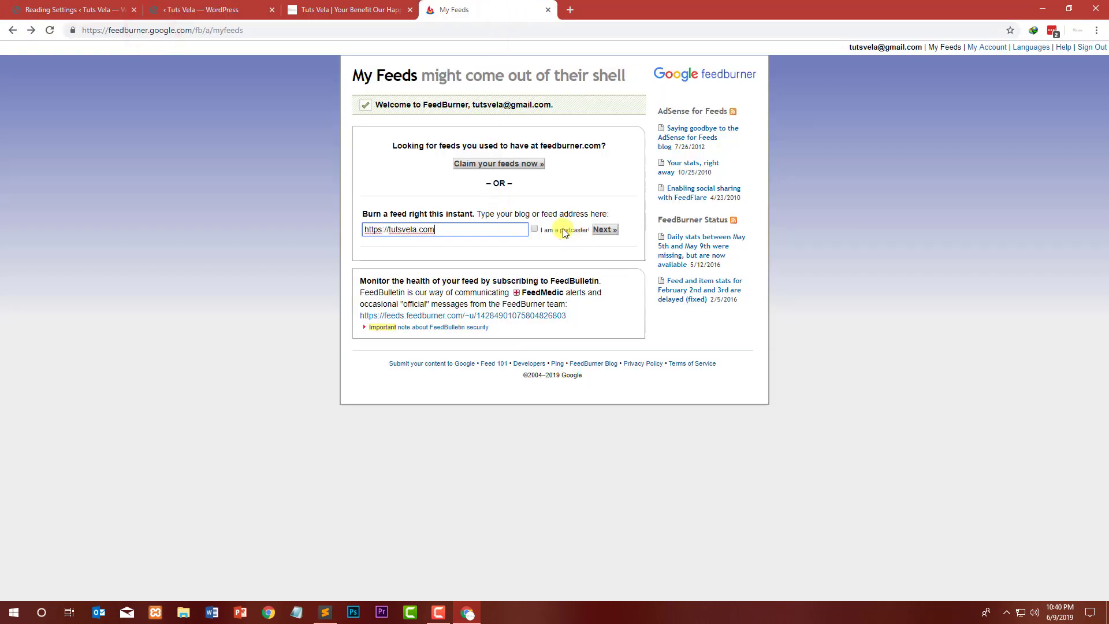
click(601, 230)
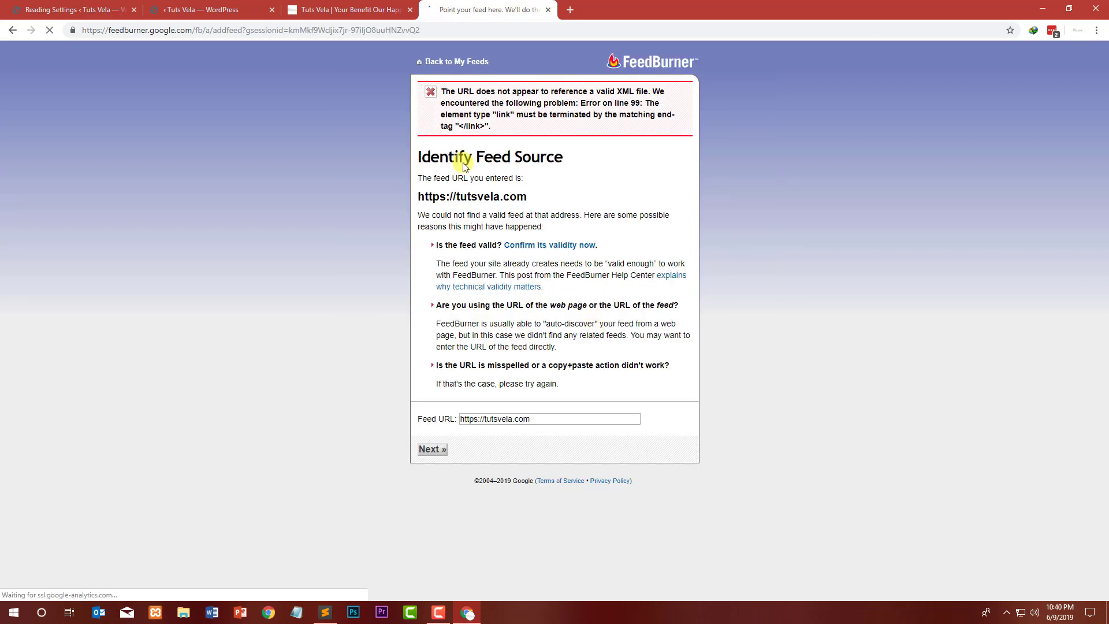
Step: Read the Identify Feed Source explanation of why no valid feed was found
drag(423, 181, 532, 183)
click(532, 183)
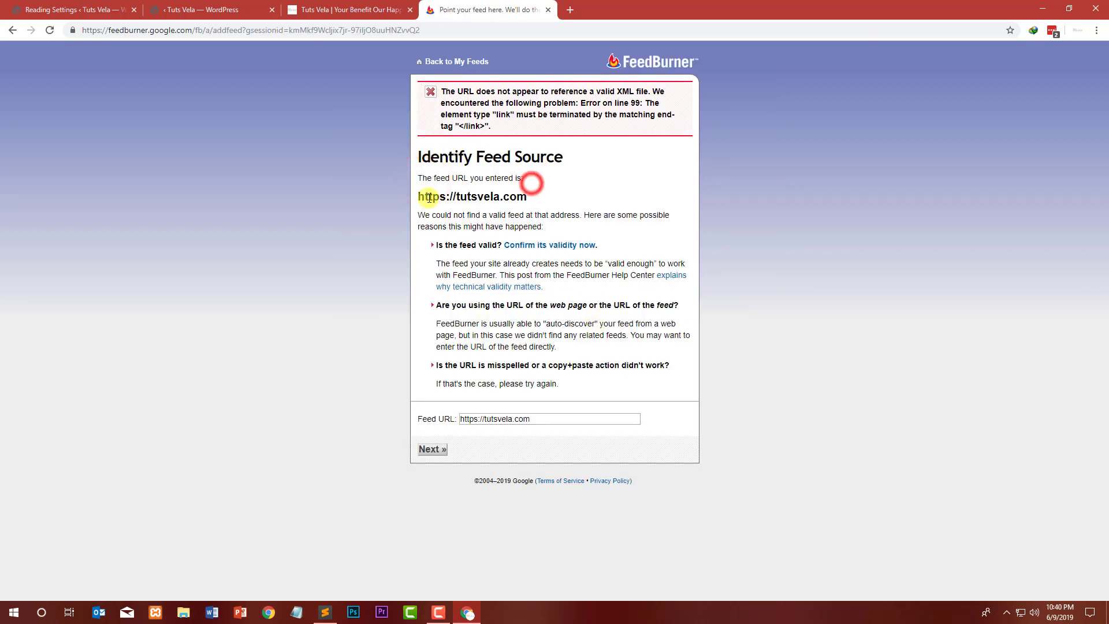
click(445, 216)
drag(445, 216, 634, 218)
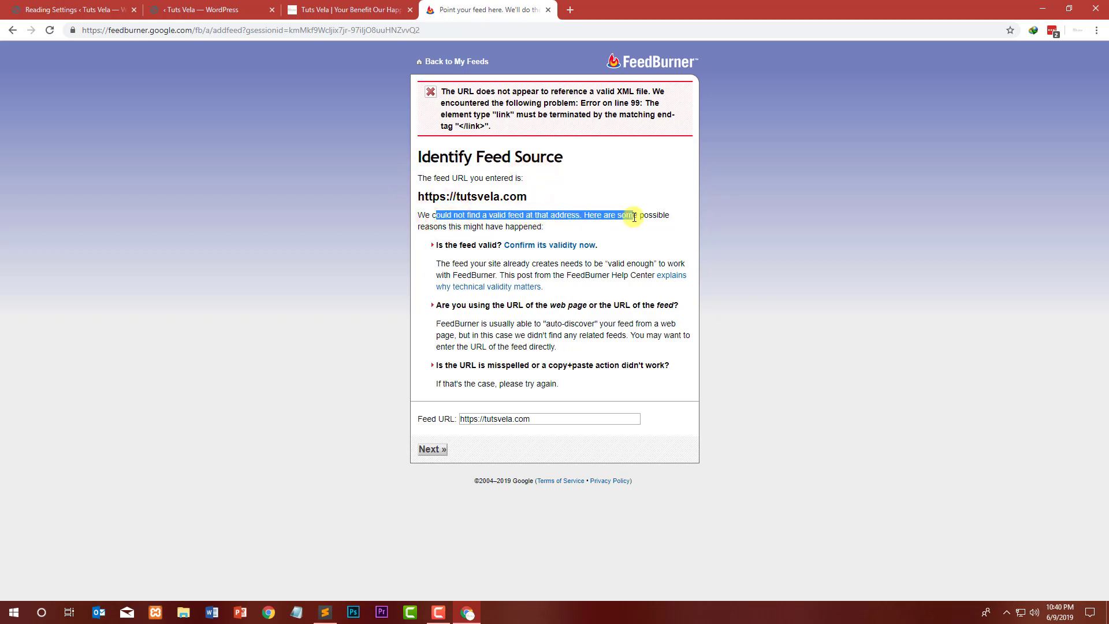
drag(490, 223, 447, 230)
click(447, 230)
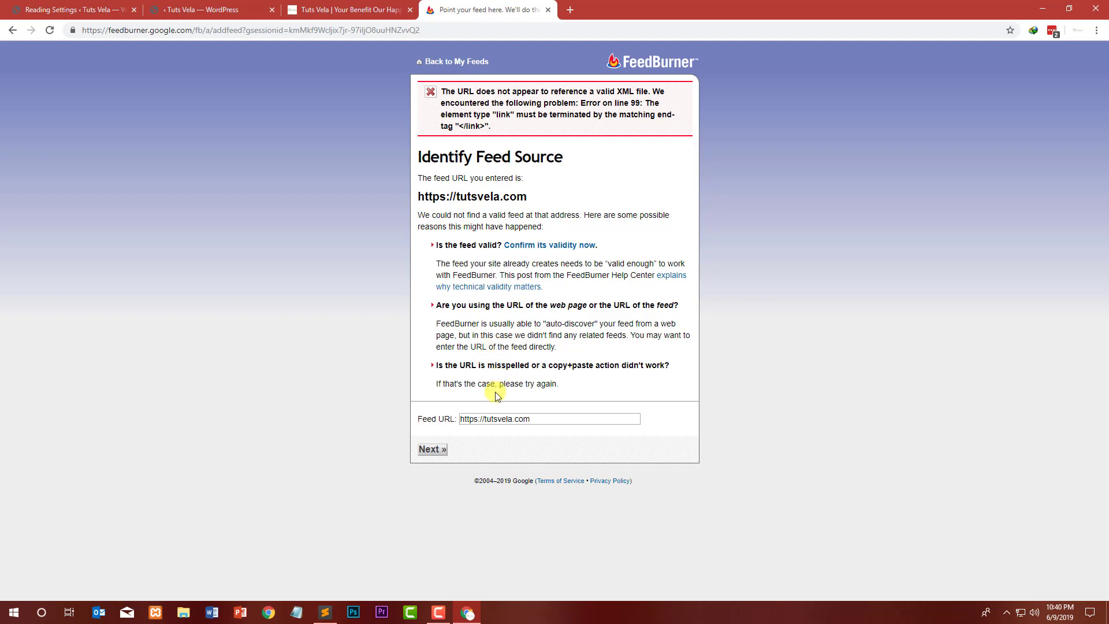
drag(465, 365, 630, 369)
click(632, 369)
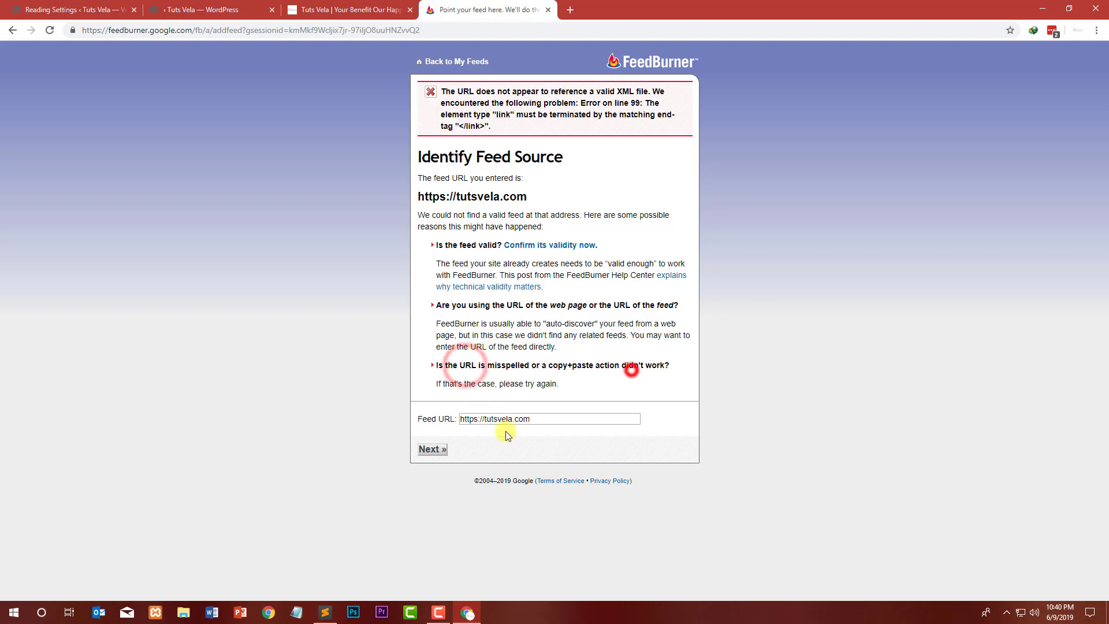
click(436, 444)
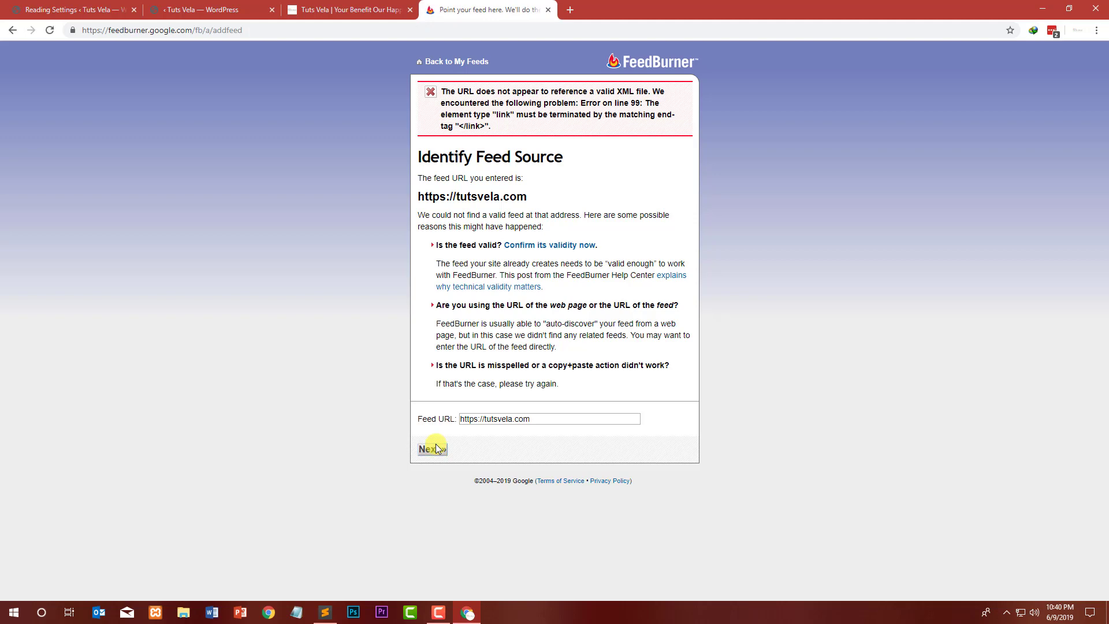
drag(566, 416, 461, 419)
key(BackSpace)
click(434, 449)
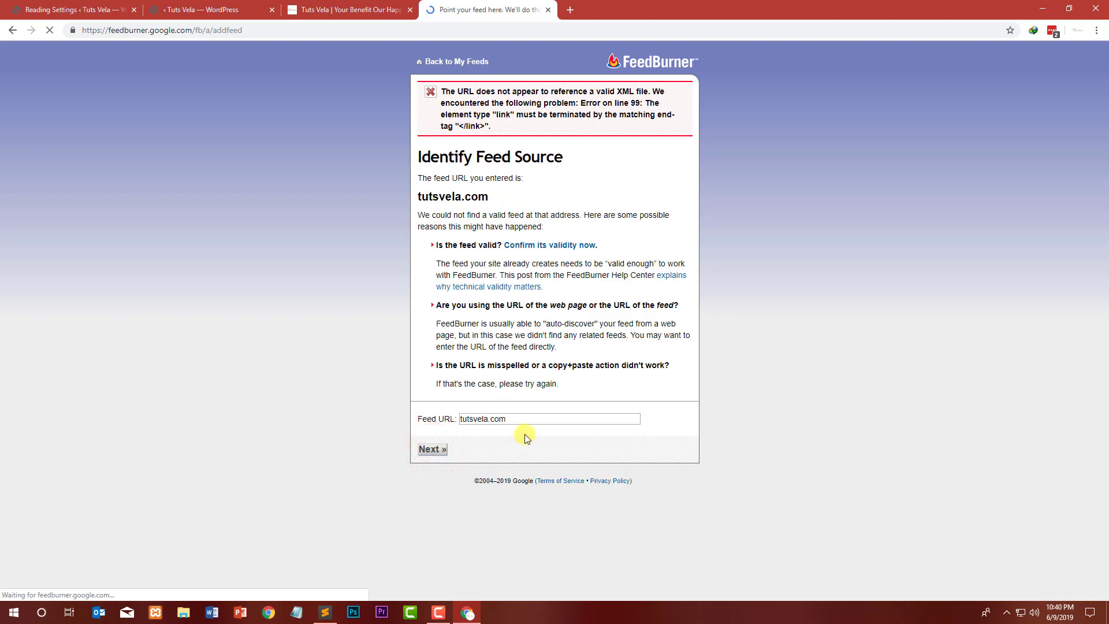
Step: Append /feed to the feed URL and submit tutsvela.com/feed
click(524, 416)
text(/feed)
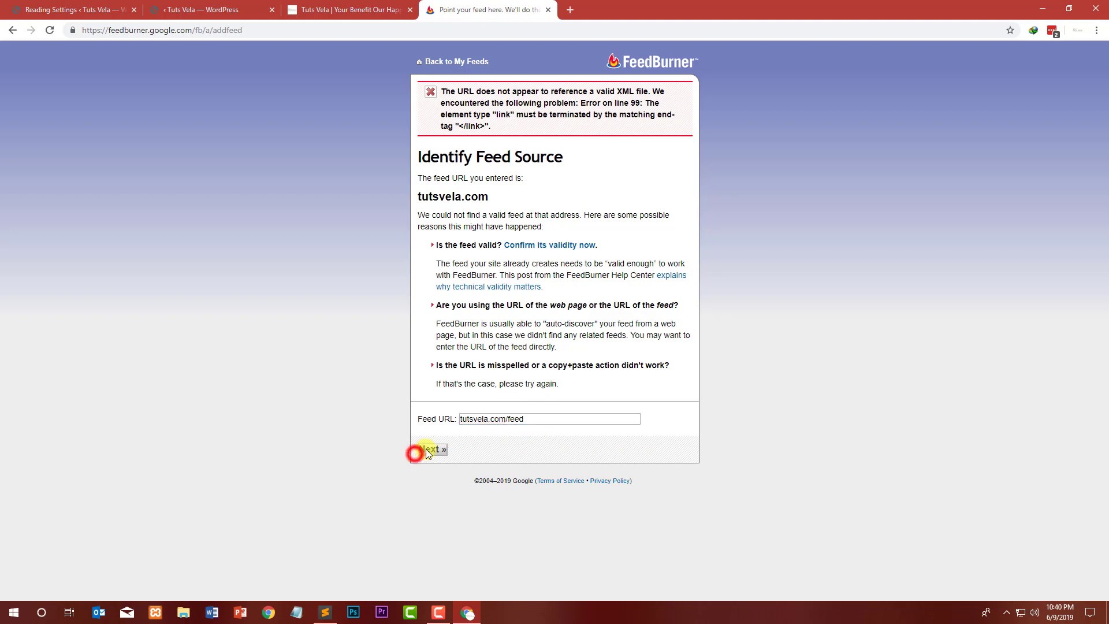
click(427, 449)
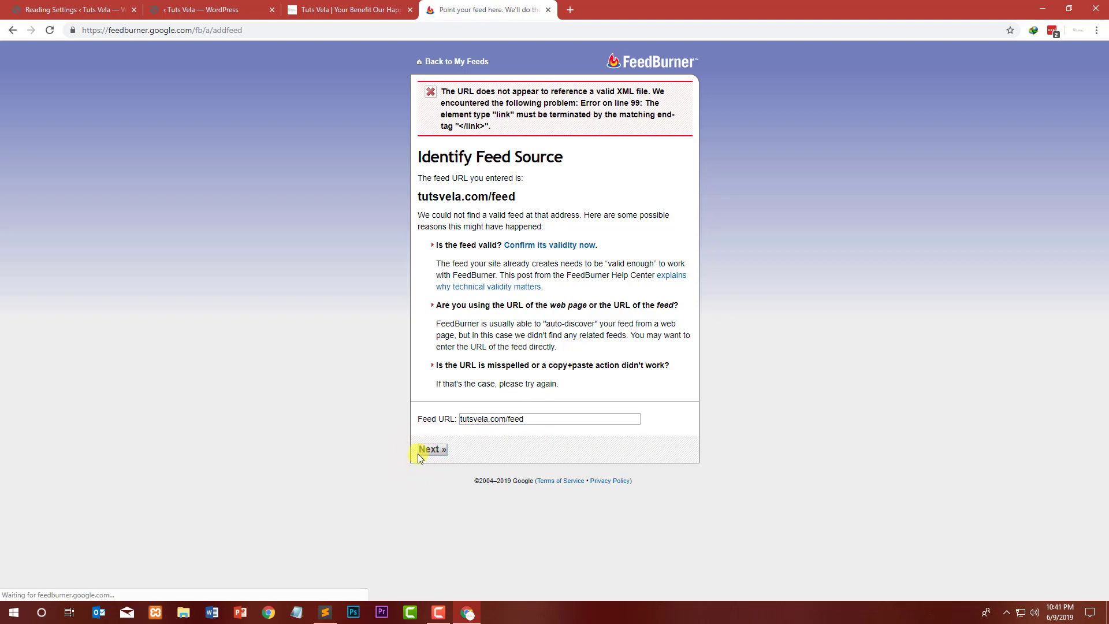
Step: Open the feed validity check, then close it together with the FeedBurner tab
drag(518, 204, 414, 210)
click(541, 193)
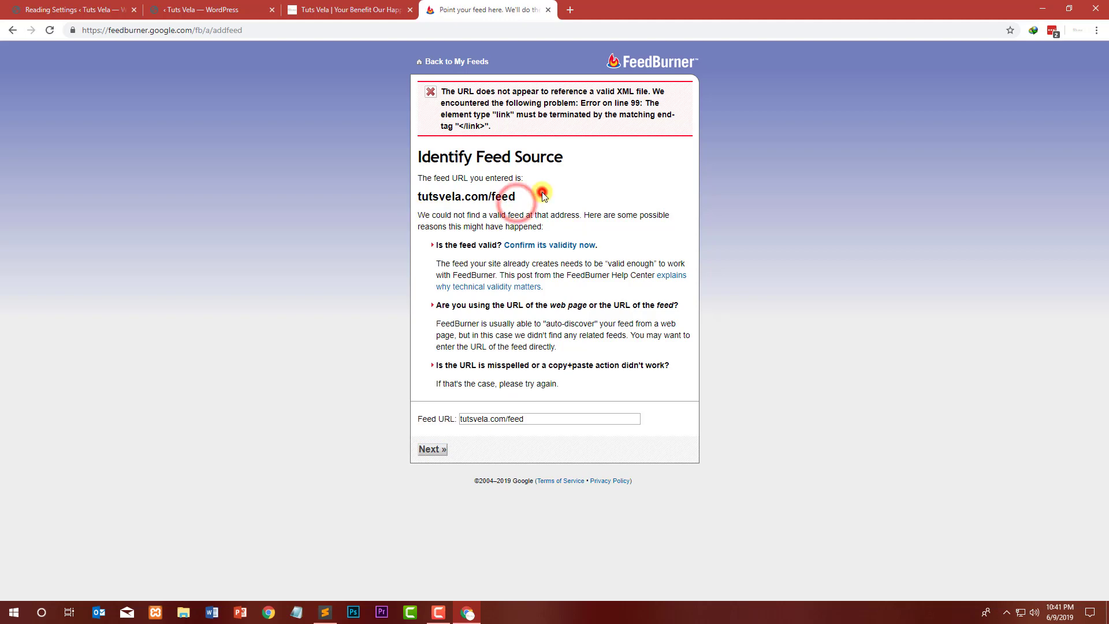
click(550, 245)
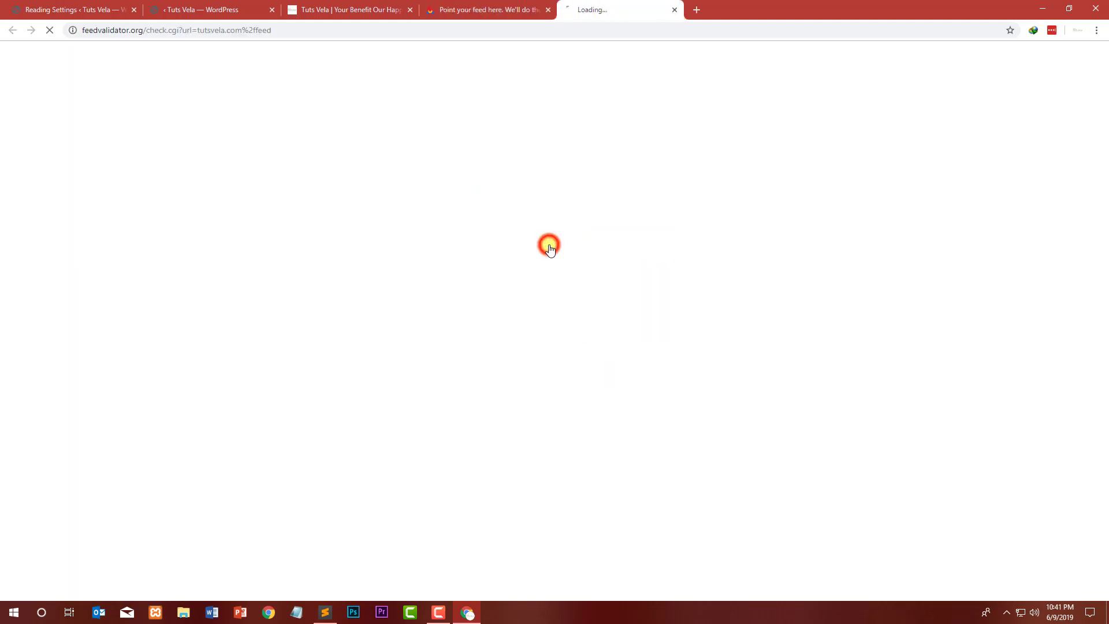
click(548, 9)
click(549, 10)
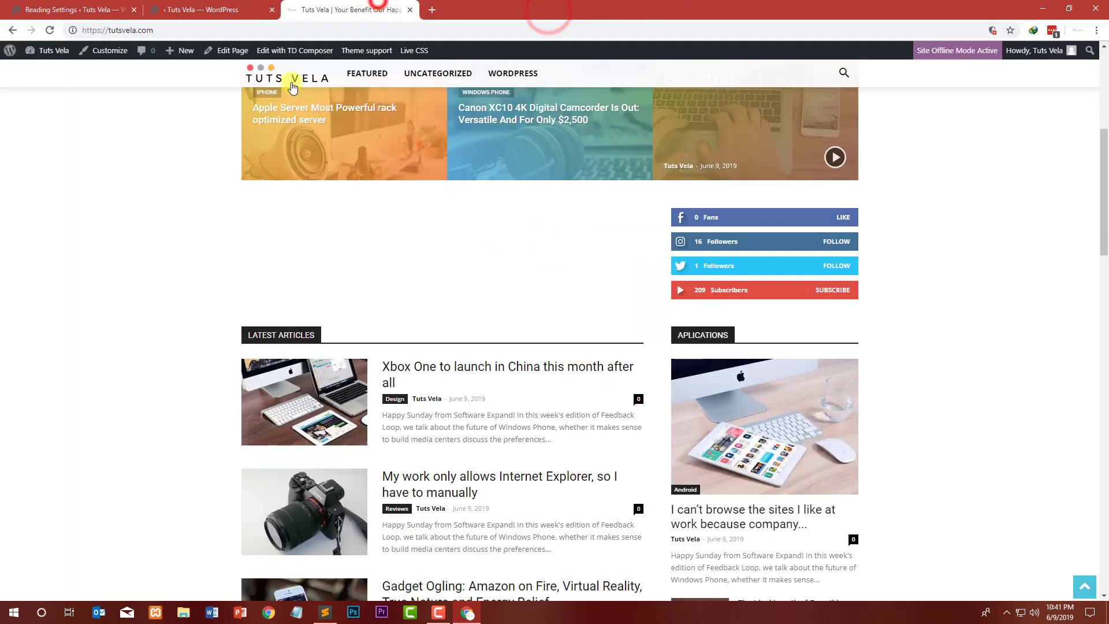
Step: Return to the WordPress page editor and set the newsletter block's horizontal alignment to center
click(208, 10)
click(77, 10)
click(168, 5)
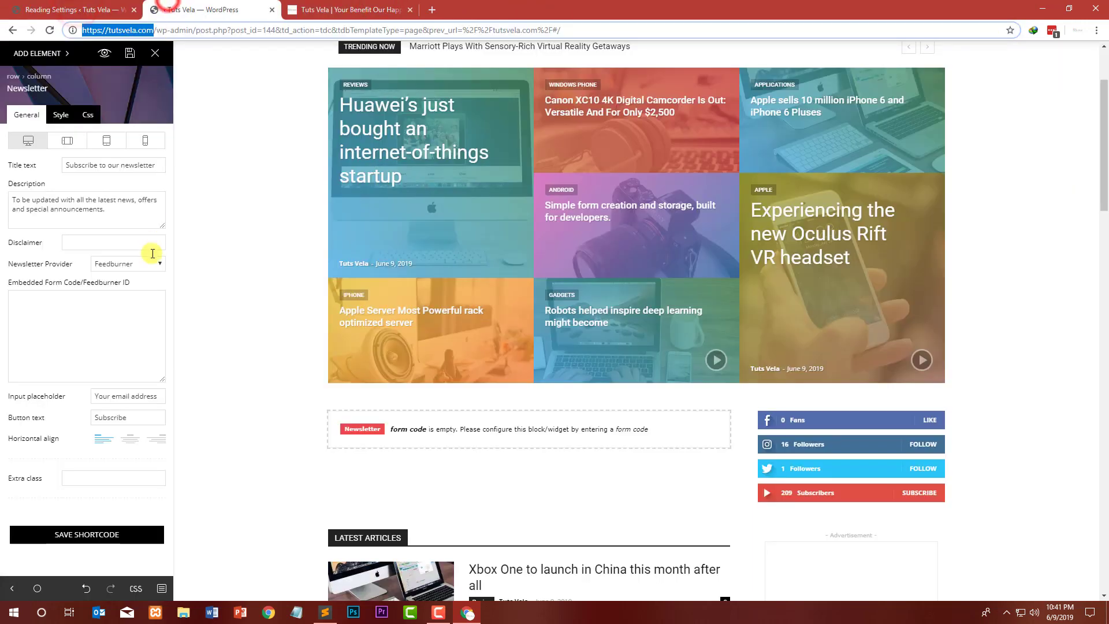
click(106, 315)
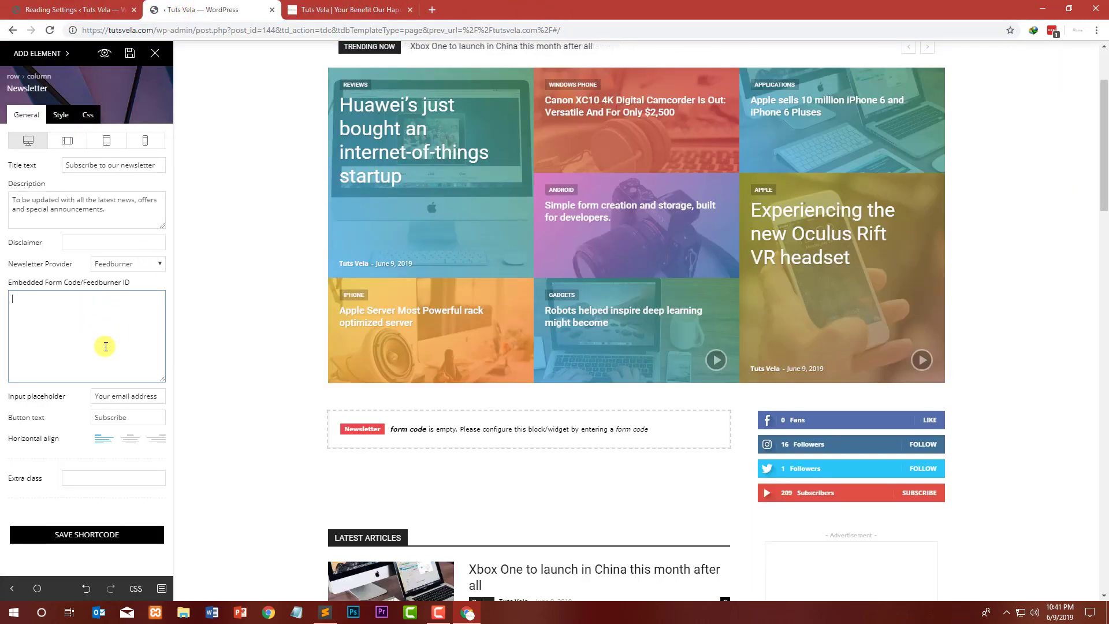
double_click(146, 415)
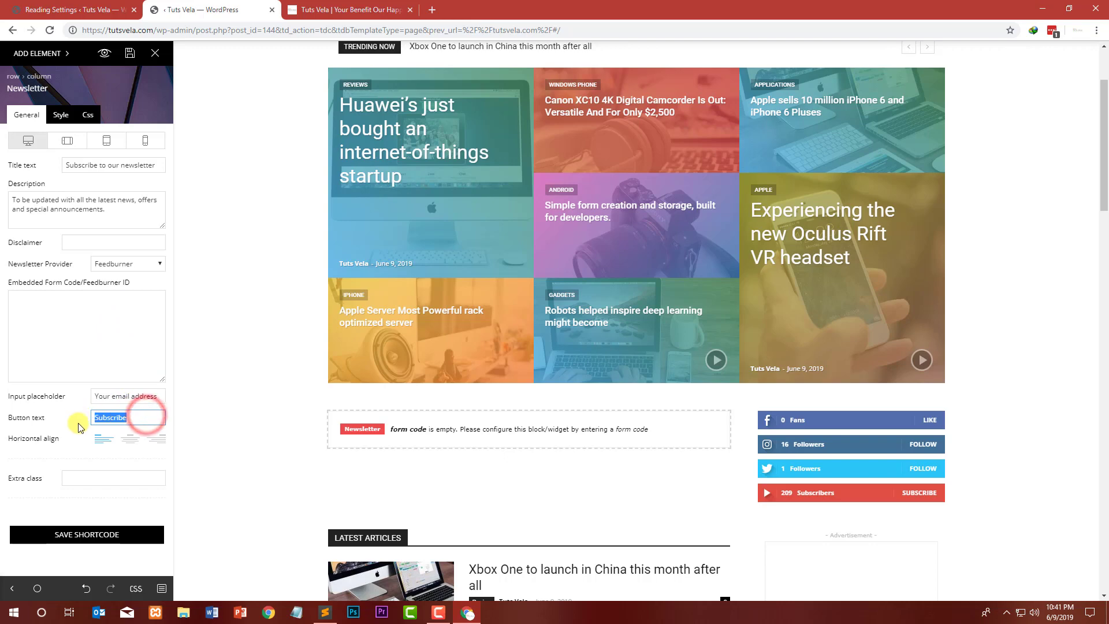
click(127, 441)
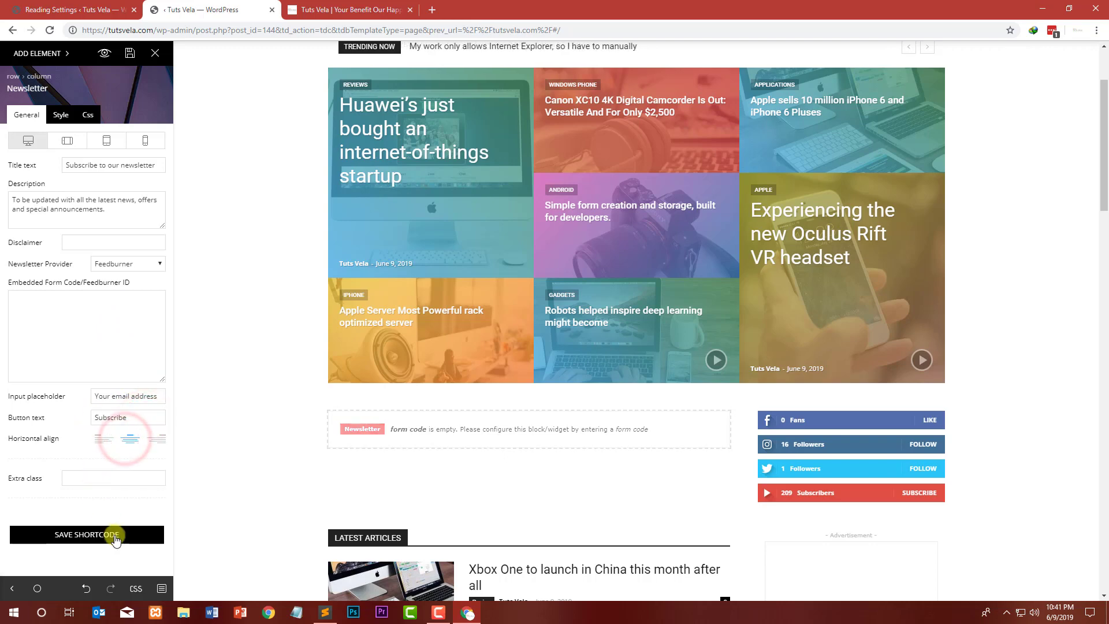
Step: Switch the newsletter block's provider to Mailer Lite
click(79, 345)
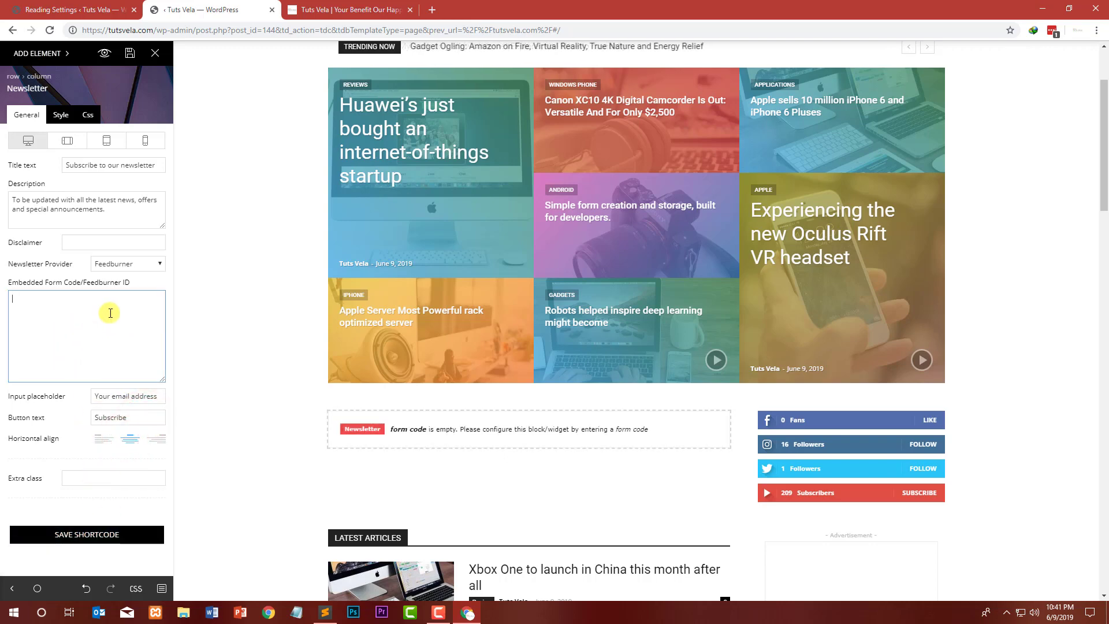
click(79, 238)
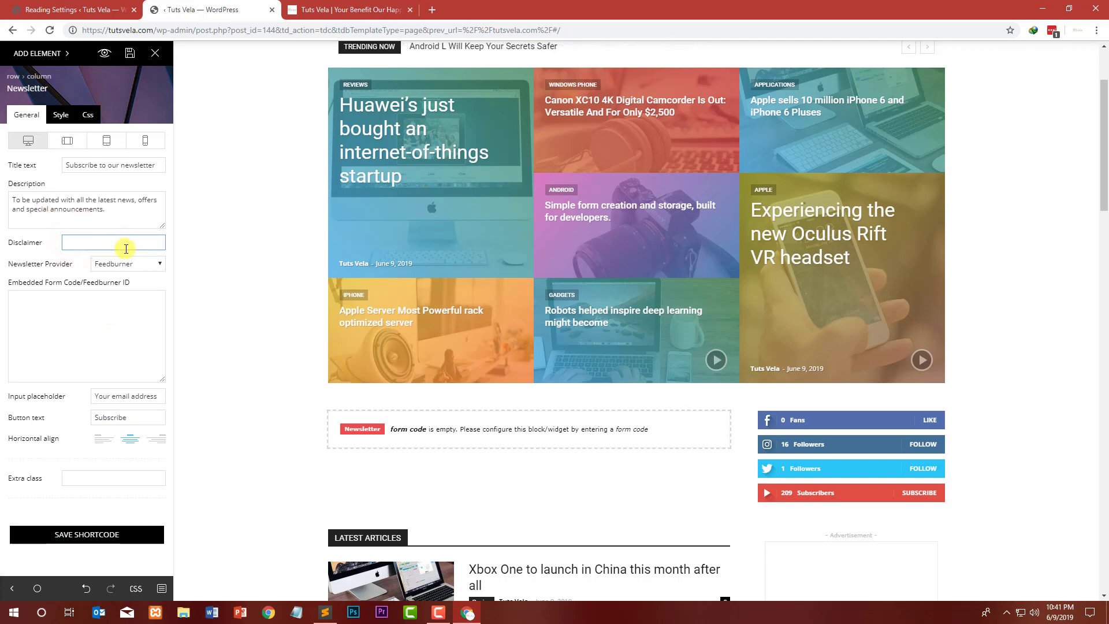
click(149, 265)
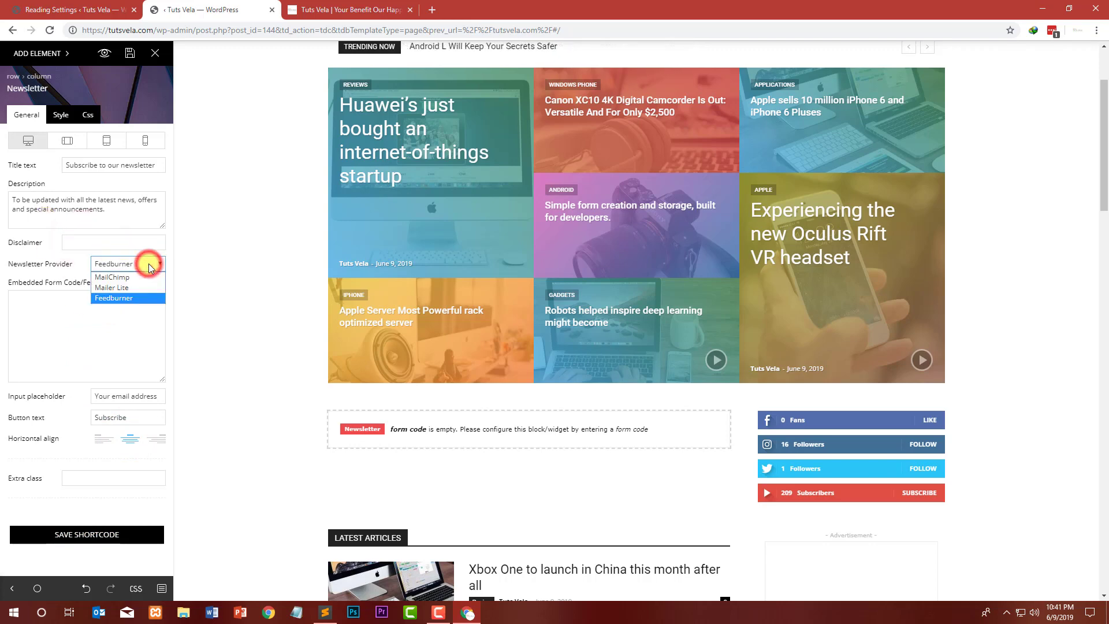
click(129, 287)
Step: In a new tab, search for mailer lite and open the MailerLite website
click(431, 9)
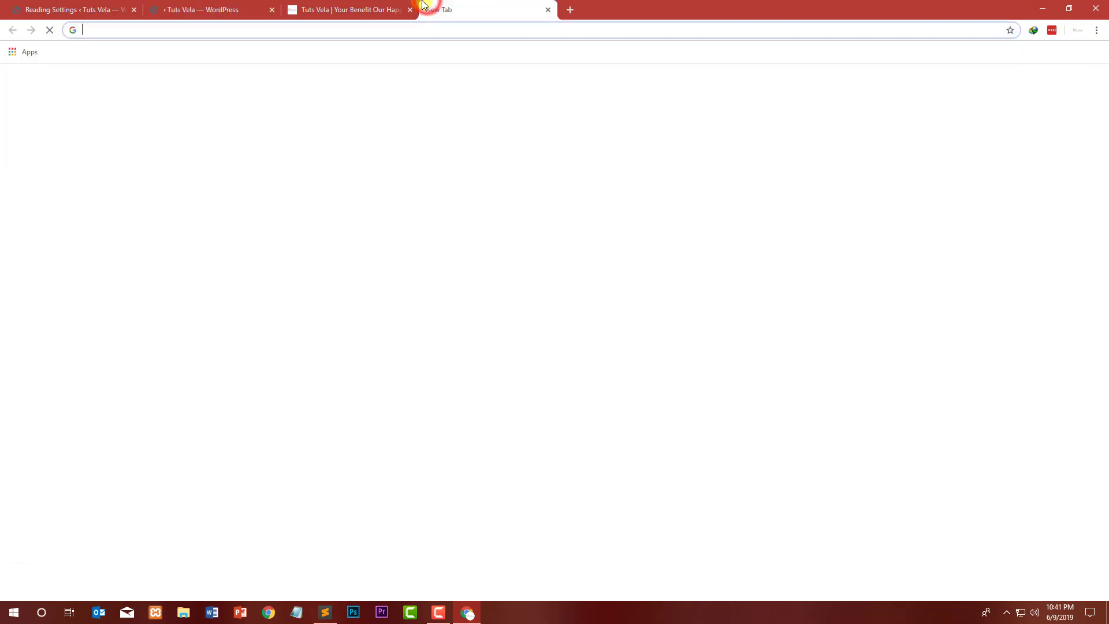
text(mailer lite)
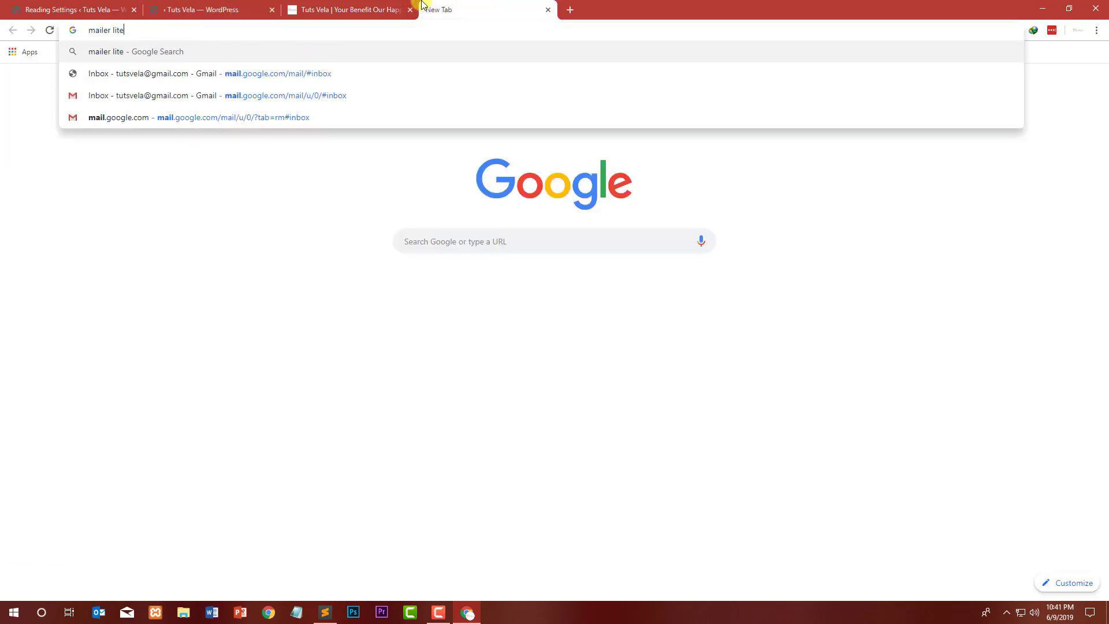
key(Return)
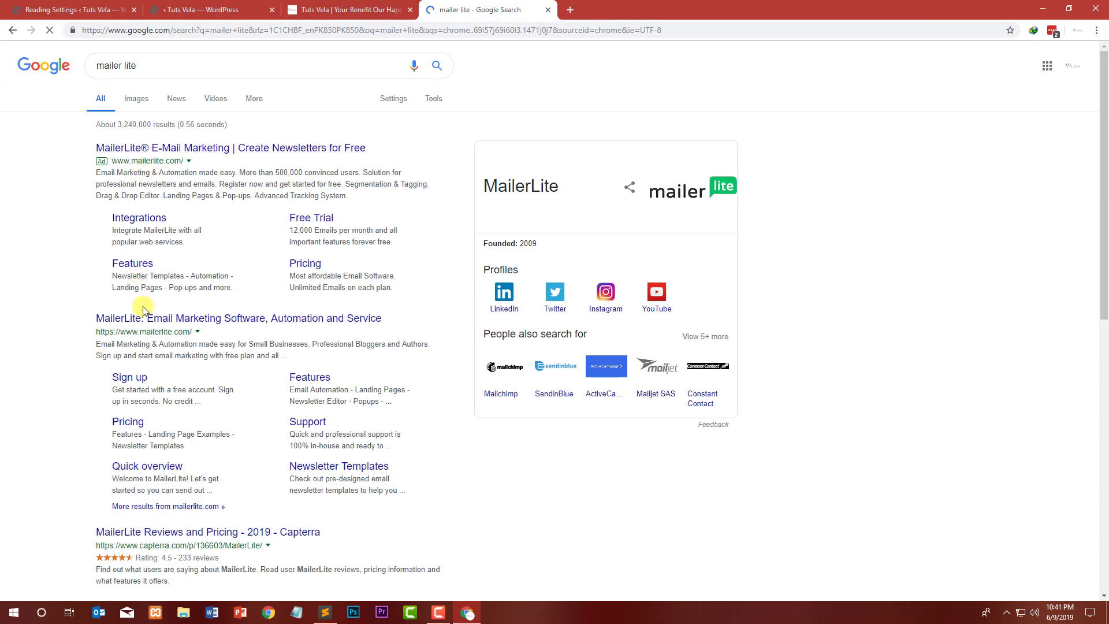
click(322, 323)
click(210, 29)
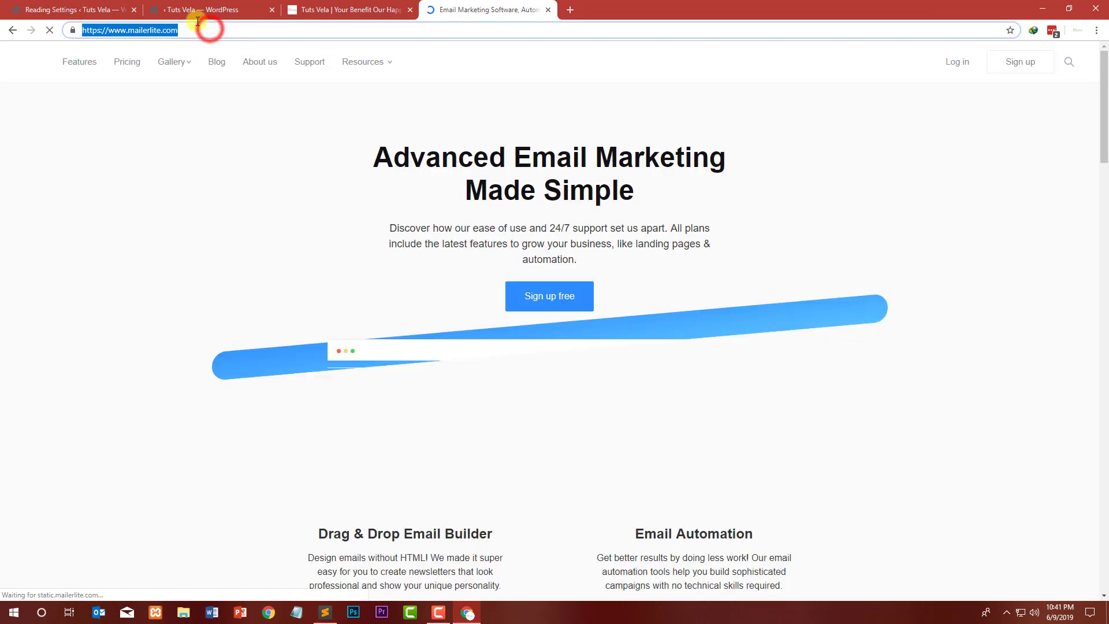
click(53, 223)
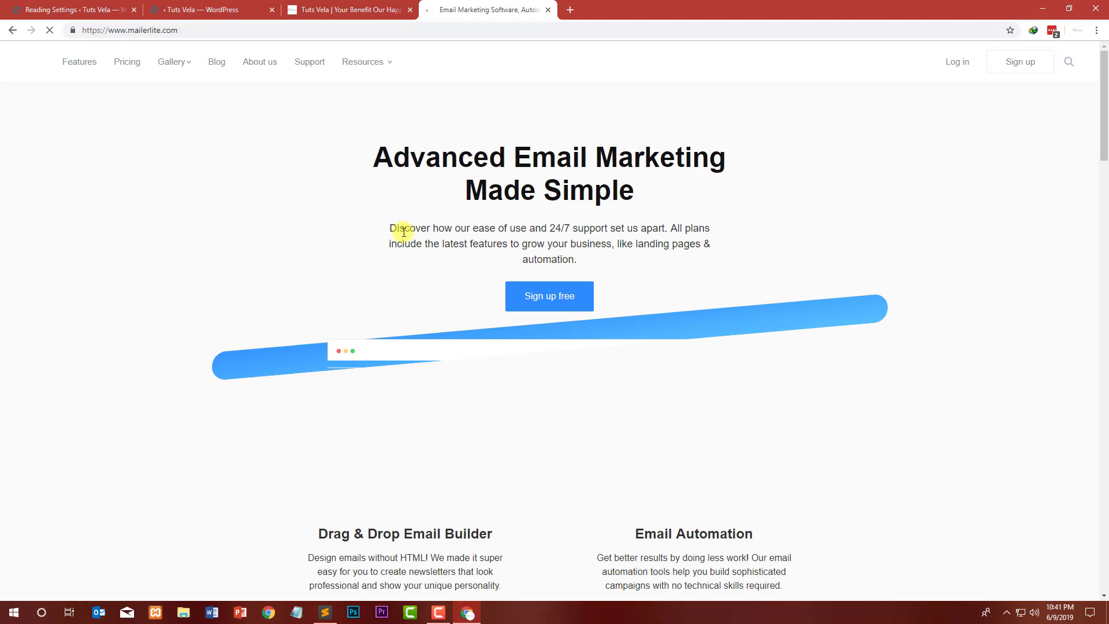
Step: Open the free account sign-up page on the MailerLite website
drag(442, 228, 588, 245)
click(652, 257)
scroll(85, 233, down, 5)
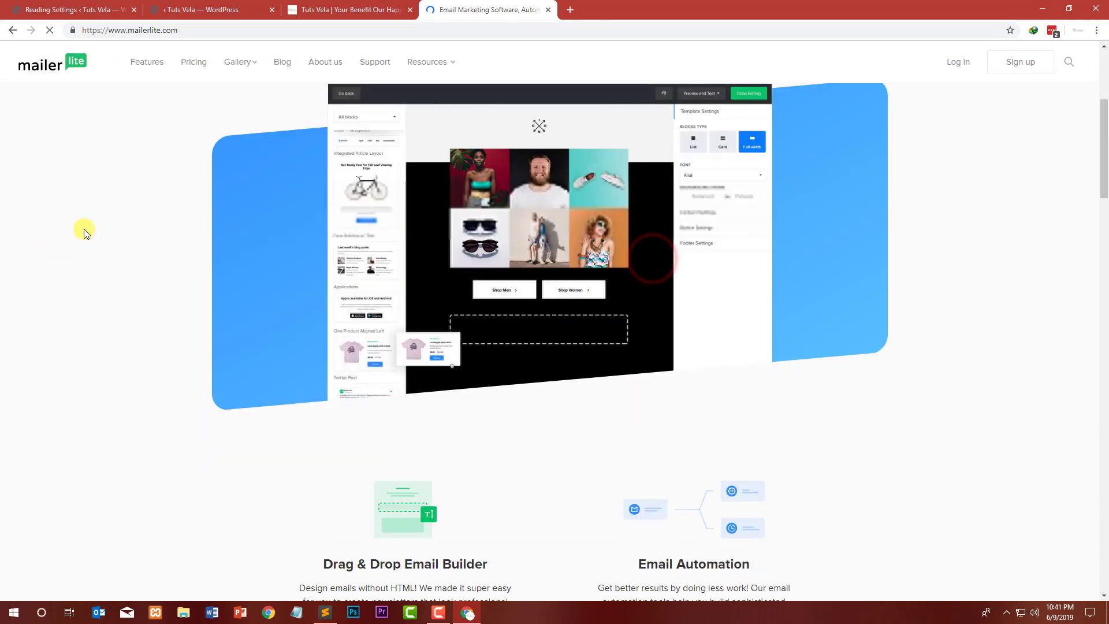
scroll(84, 231, down, 4)
scroll(653, 231, up, 7)
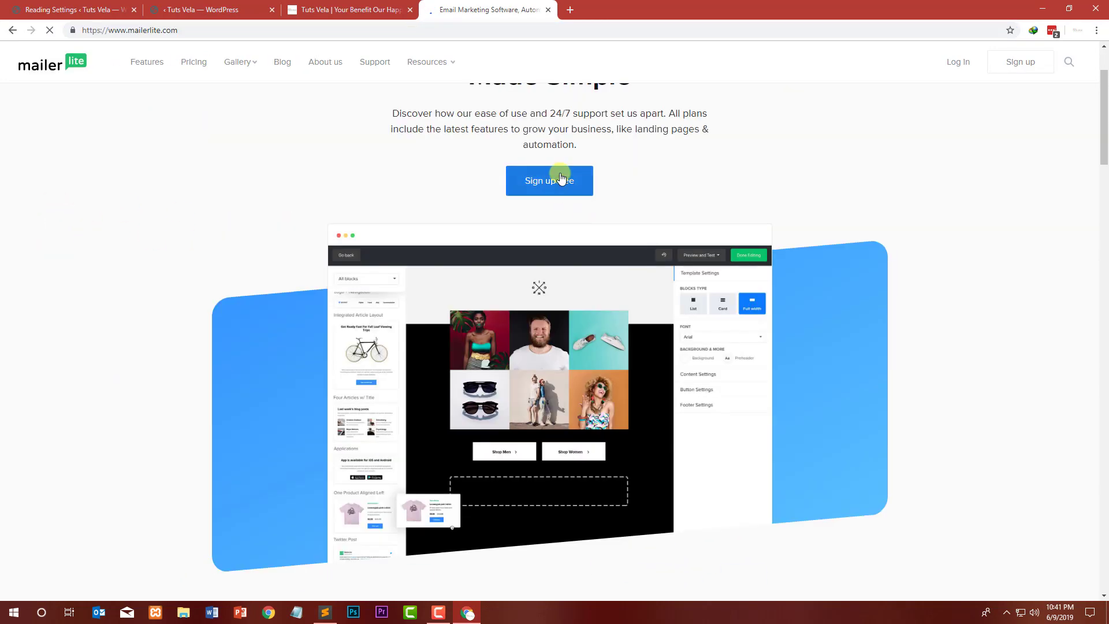
click(559, 178)
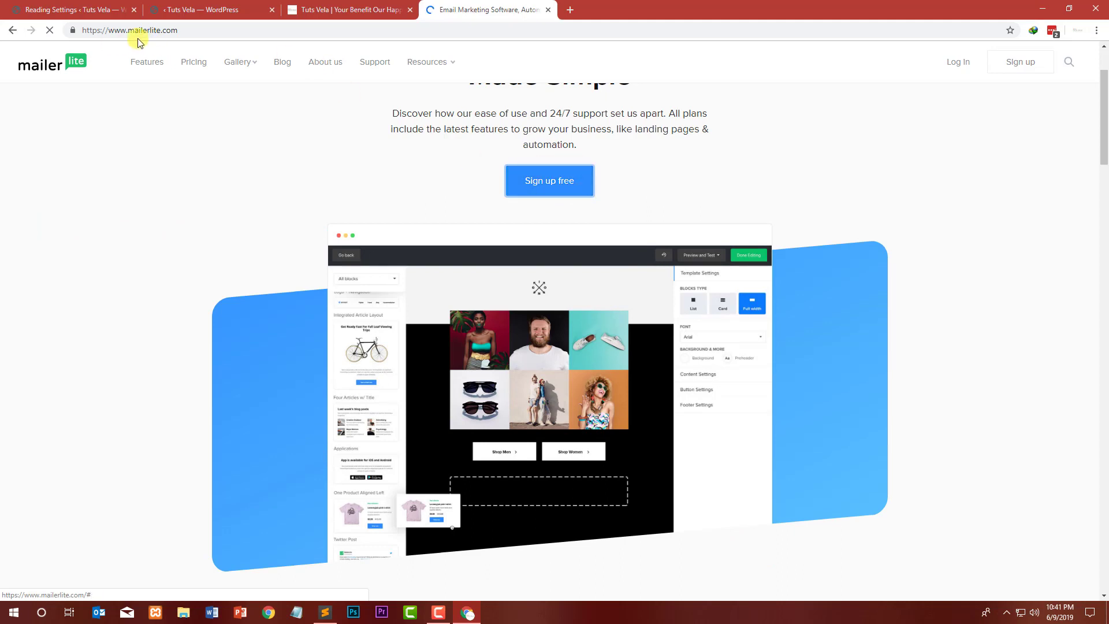
Step: Enter Tuts Vela as the company or organization name and fill in the account e-mail address
click(328, 295)
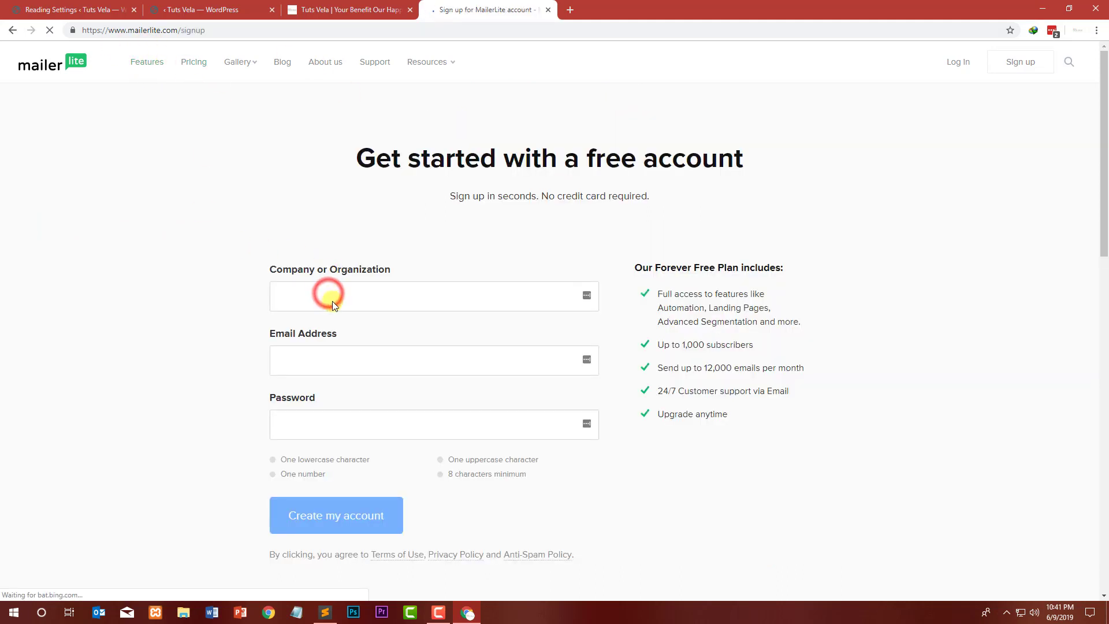
text(Tut)
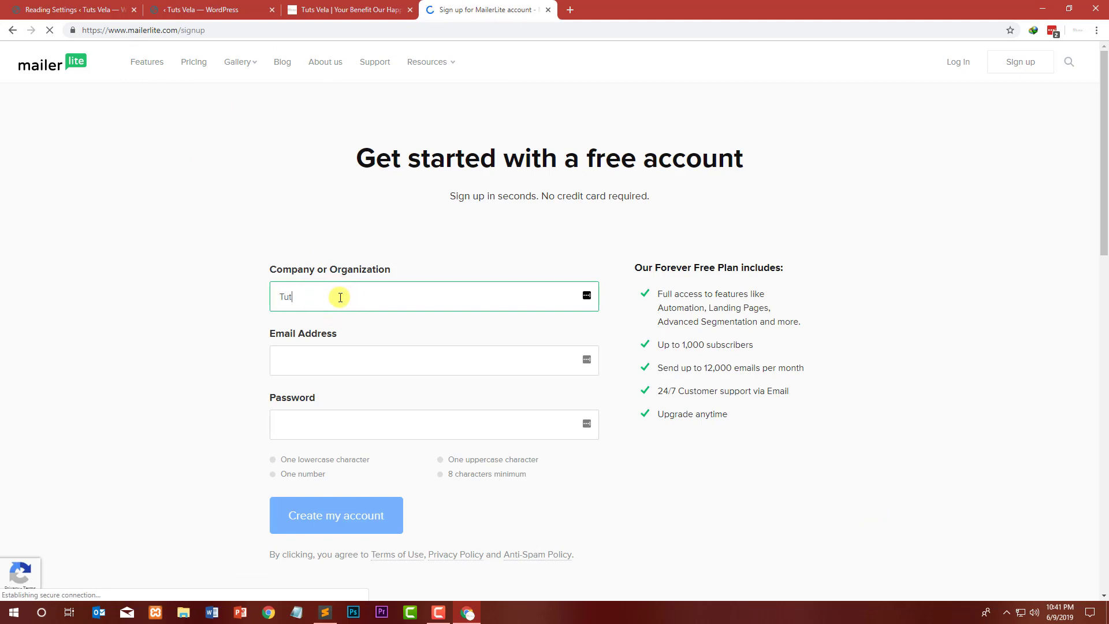
text(s Velat)
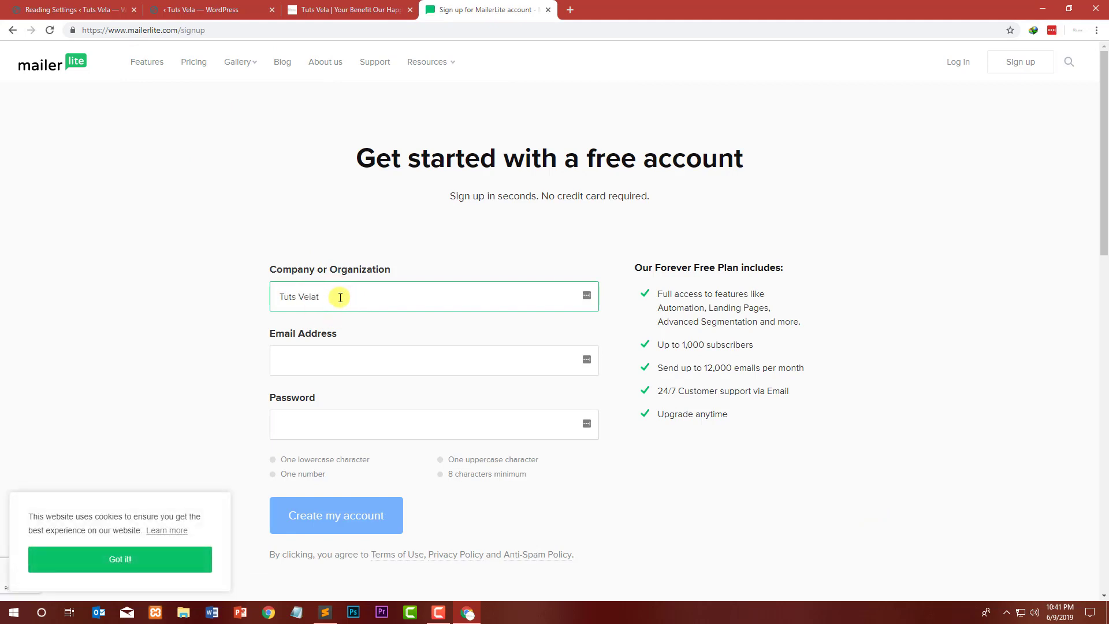
key(Tab)
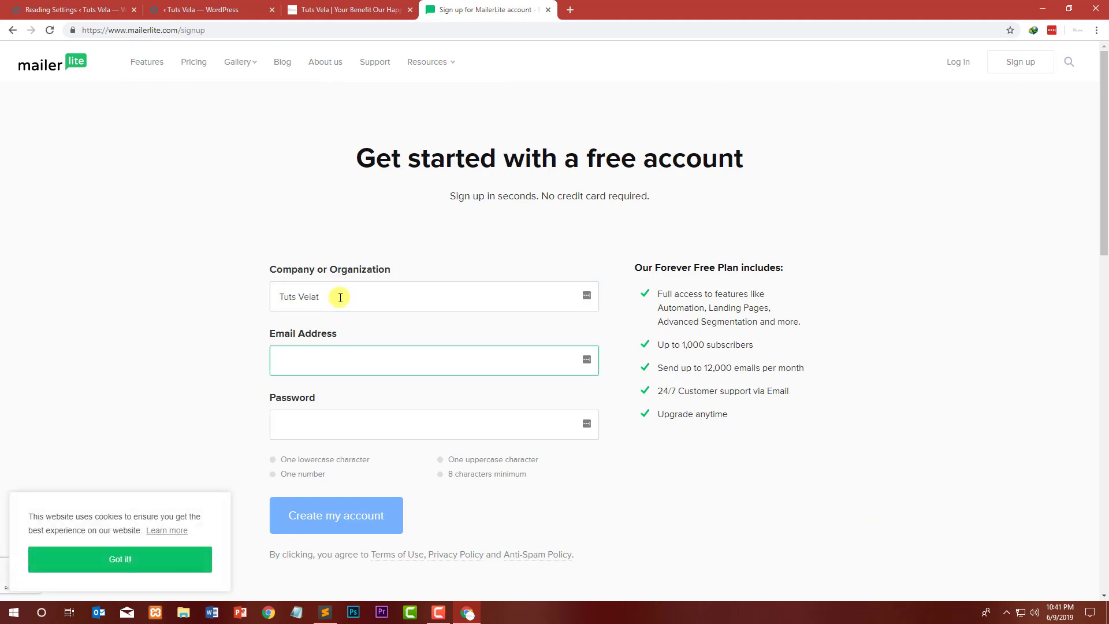
click(342, 297)
key(BackSpace)
key(Tab)
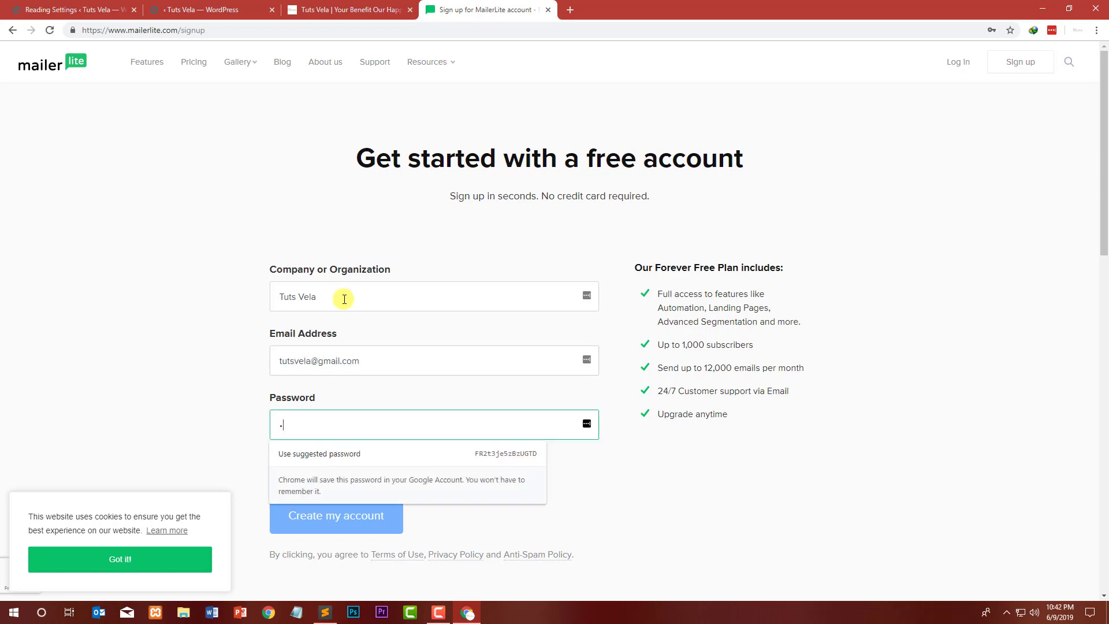
Step: Enter a secure account password, dismiss the cookie notice, and create the MailerLite account
text(****)
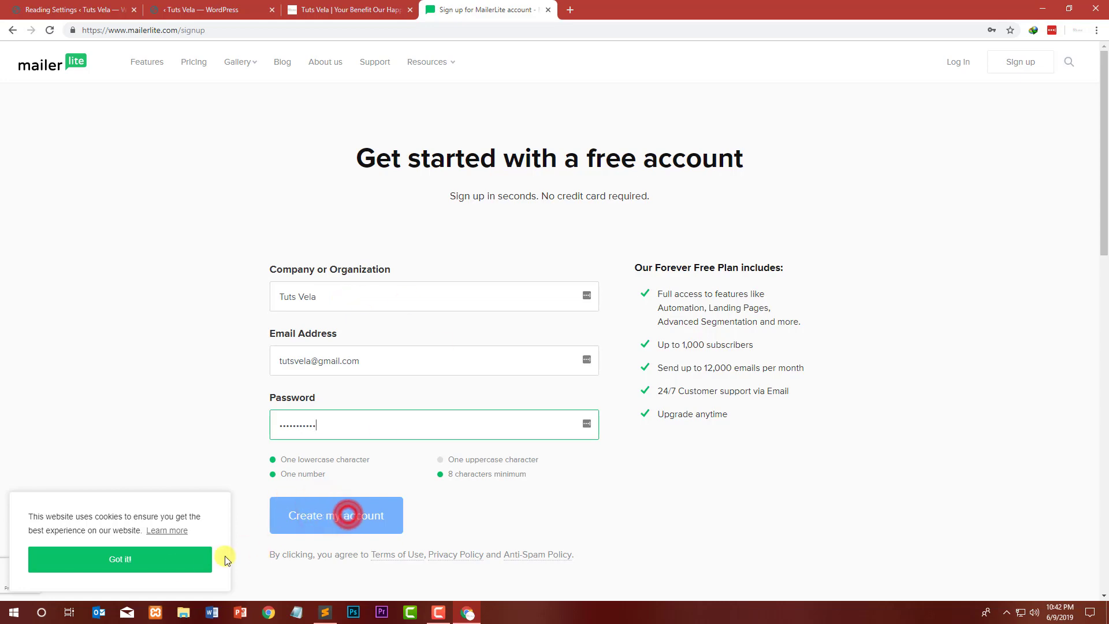
click(172, 564)
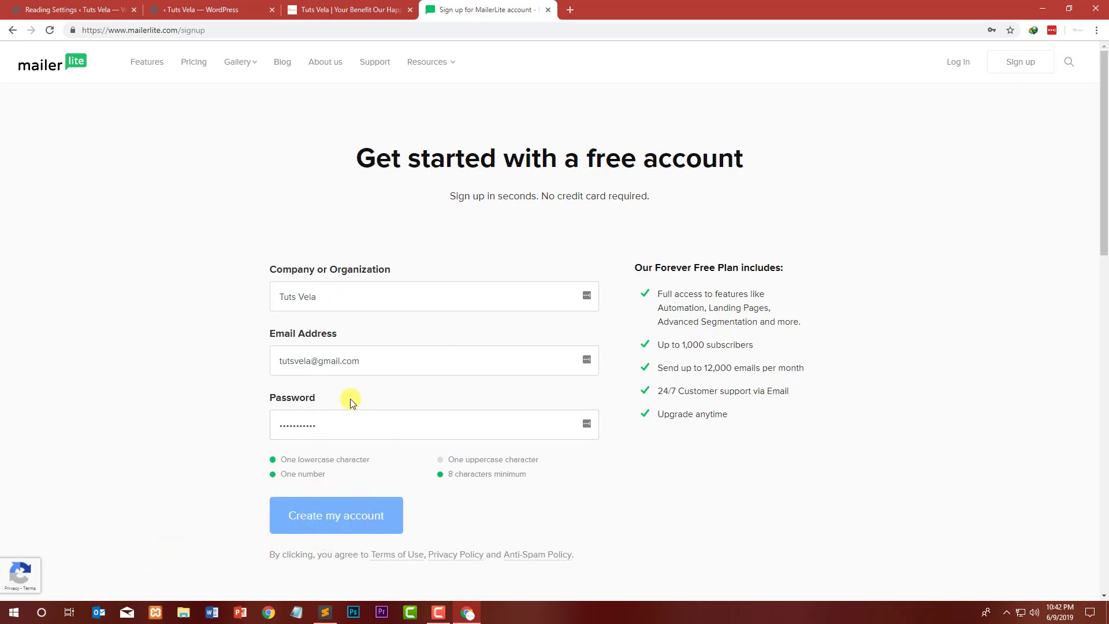
scroll(369, 410, down, 4)
drag(354, 190, 231, 189)
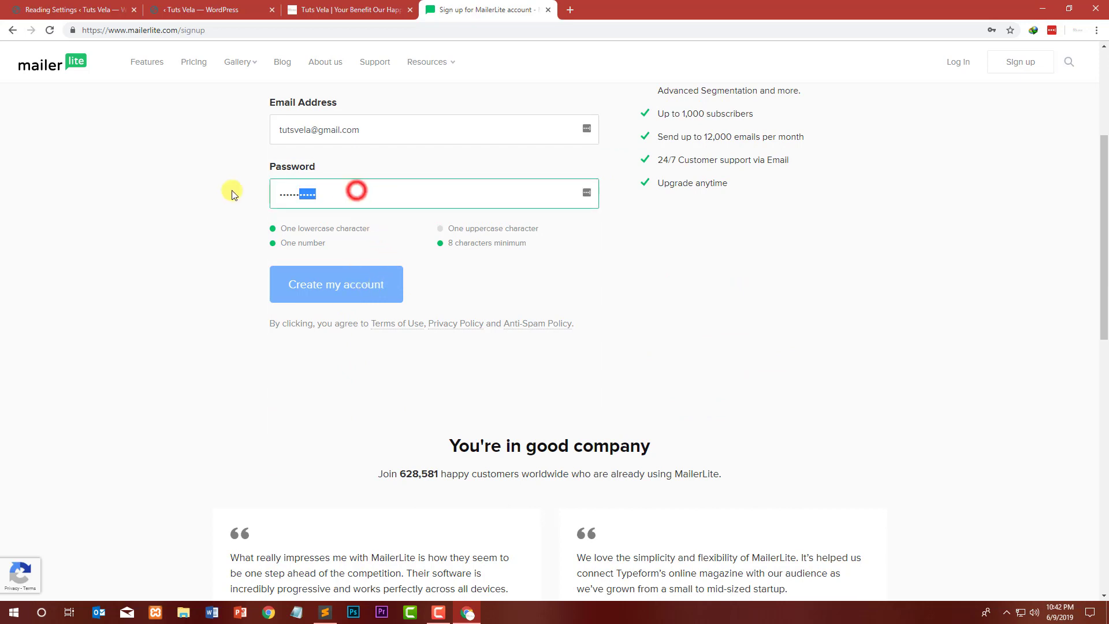
text(•)
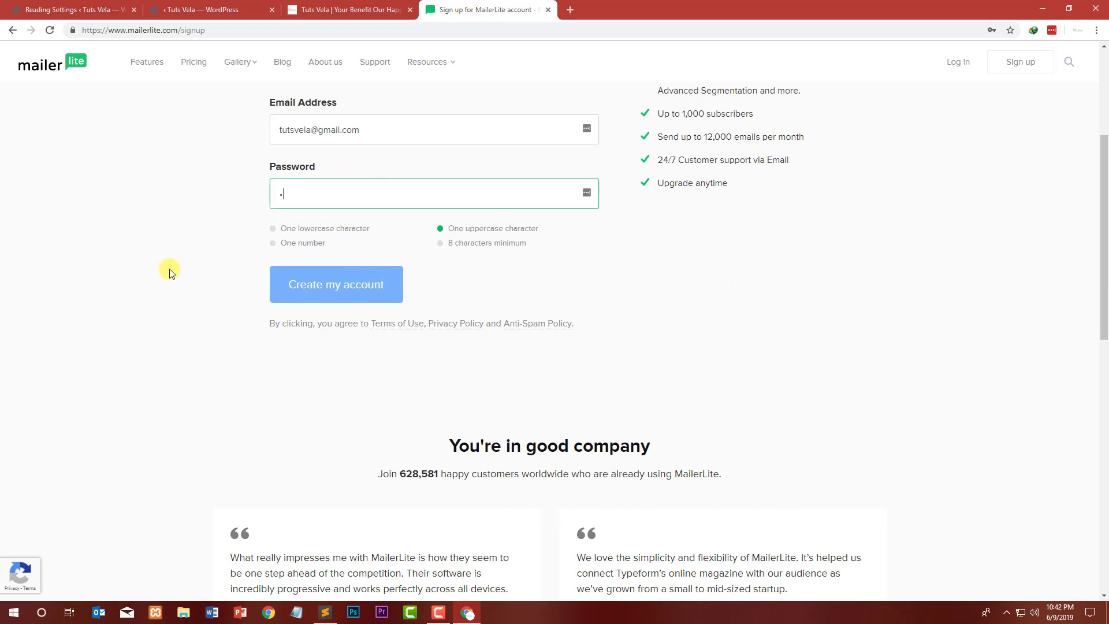
text(•••••••••••••••)
key(ctrl+a)
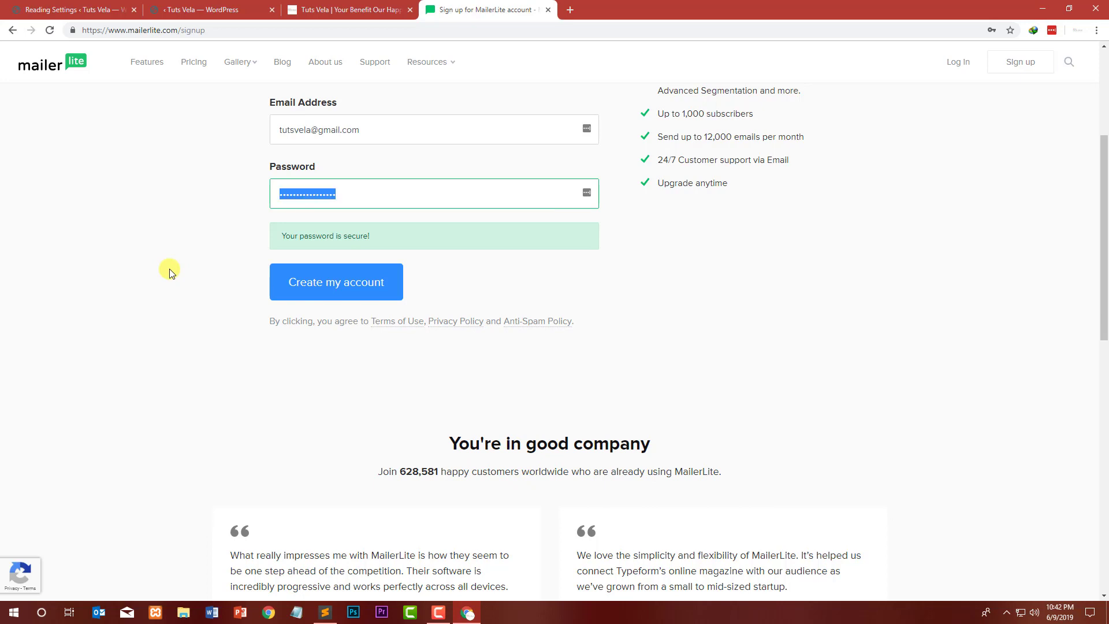
text(•••••••••••••••)
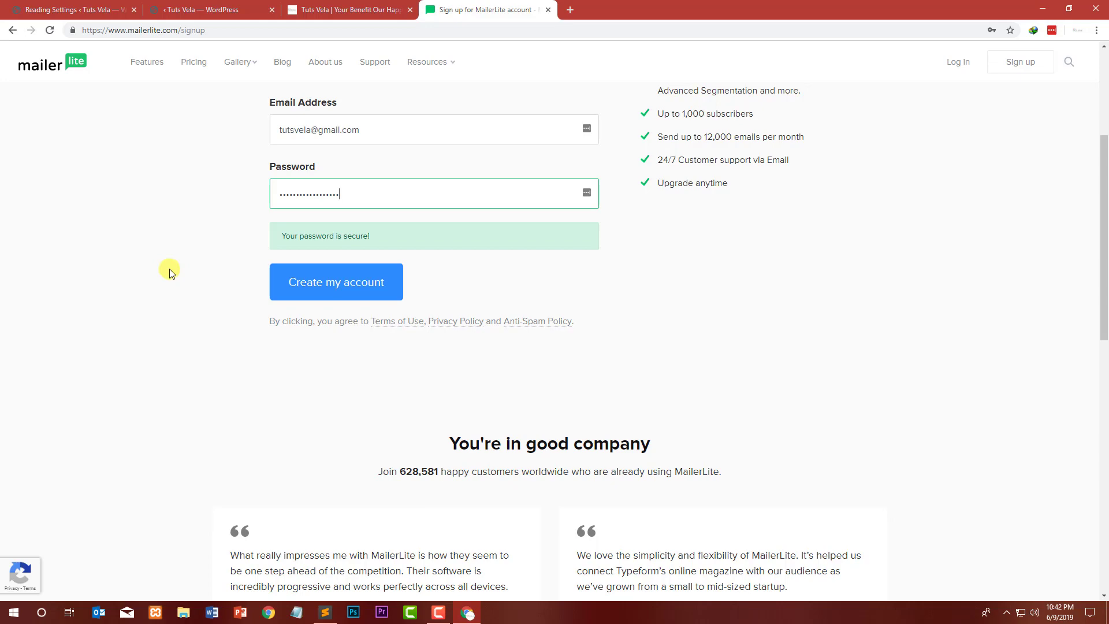
click(357, 289)
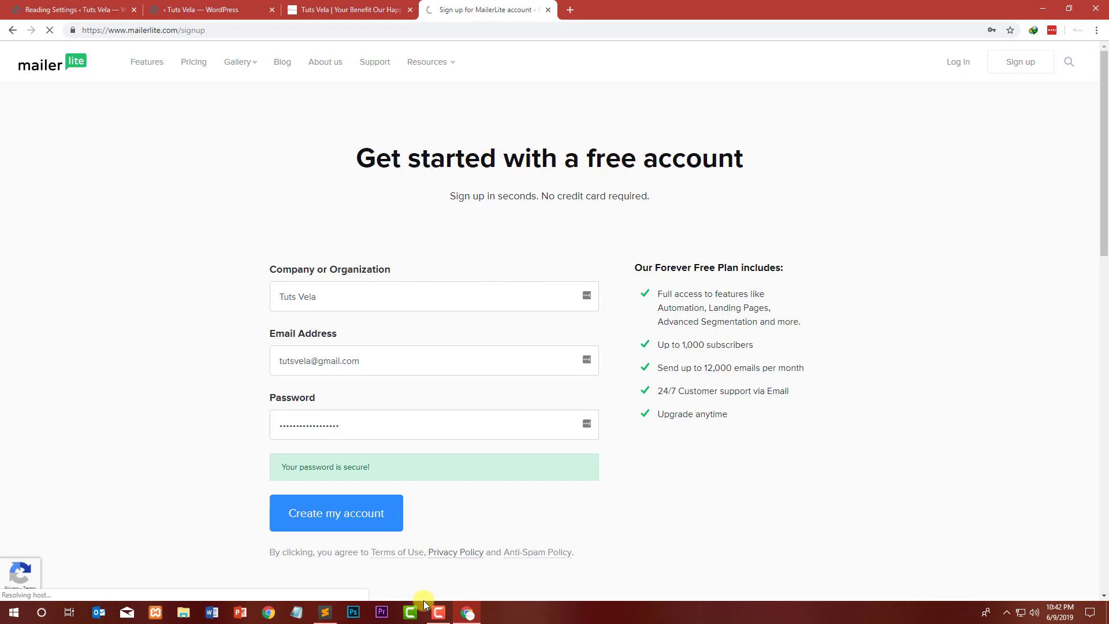
Step: Log in to the new MailerLite account with its e-mail address
click(438, 613)
click(437, 615)
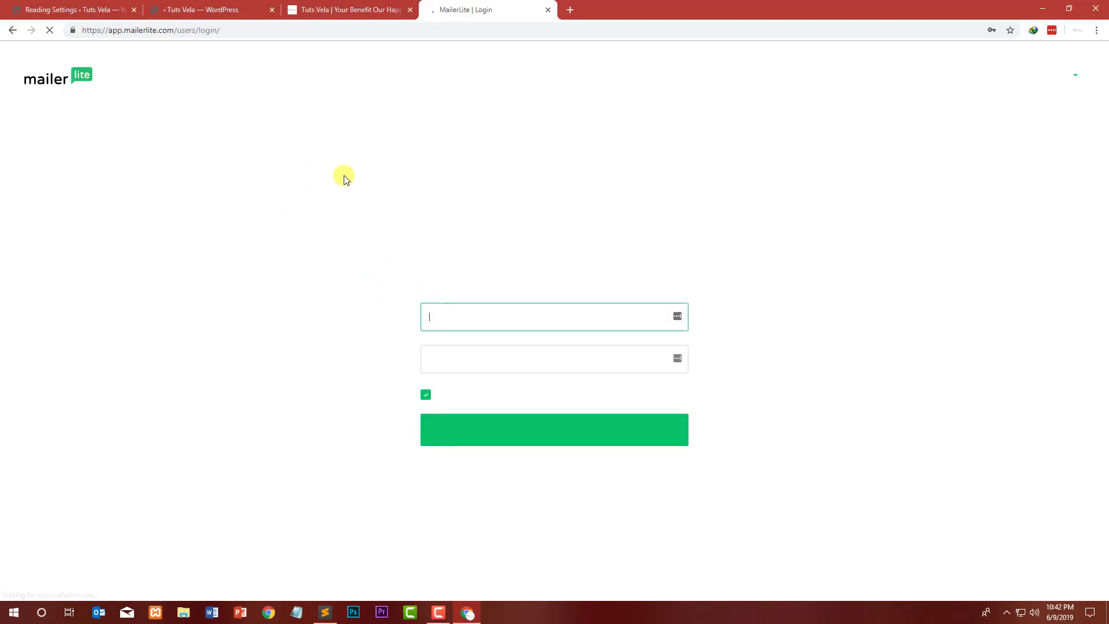
drag(458, 243, 686, 257)
click(550, 319)
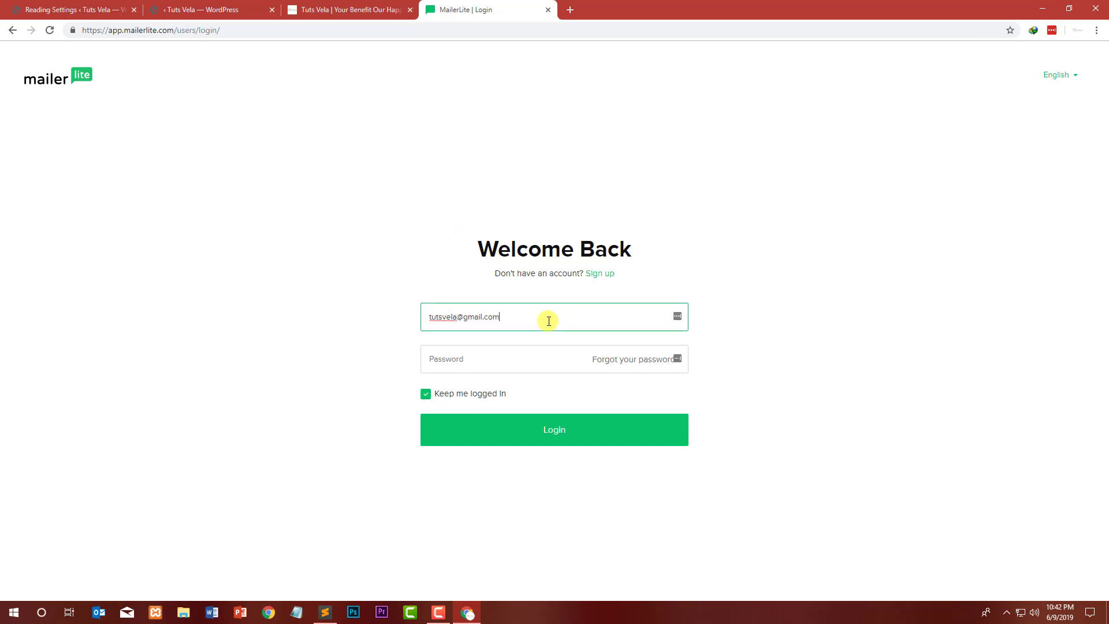
key(Tab)
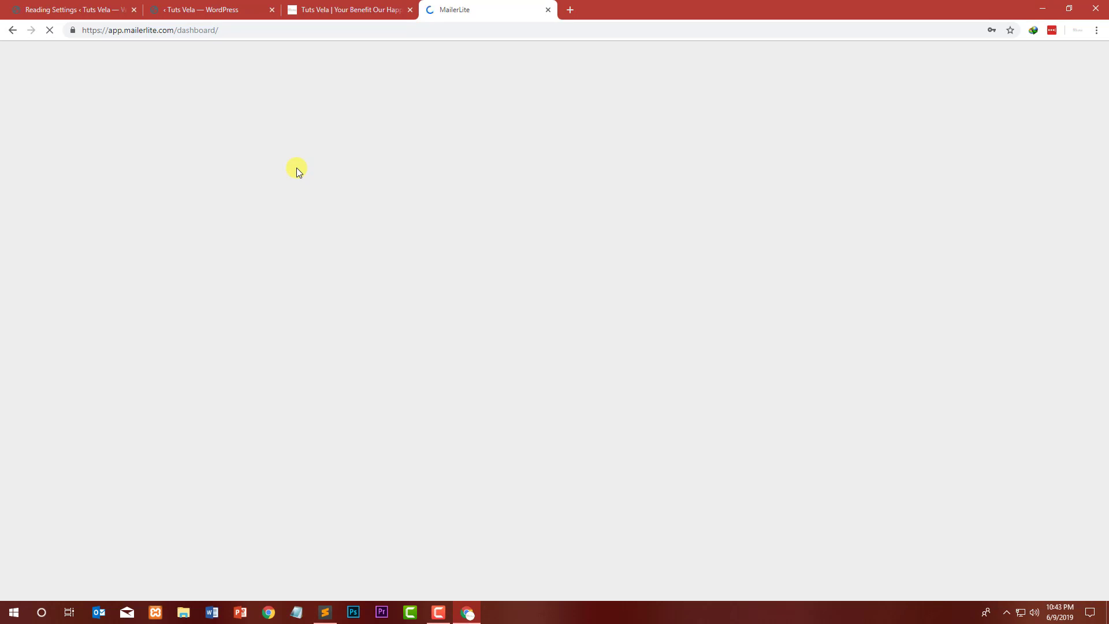
Step: Complete the MailerLite account profile from the welcome checklist
click(212, 9)
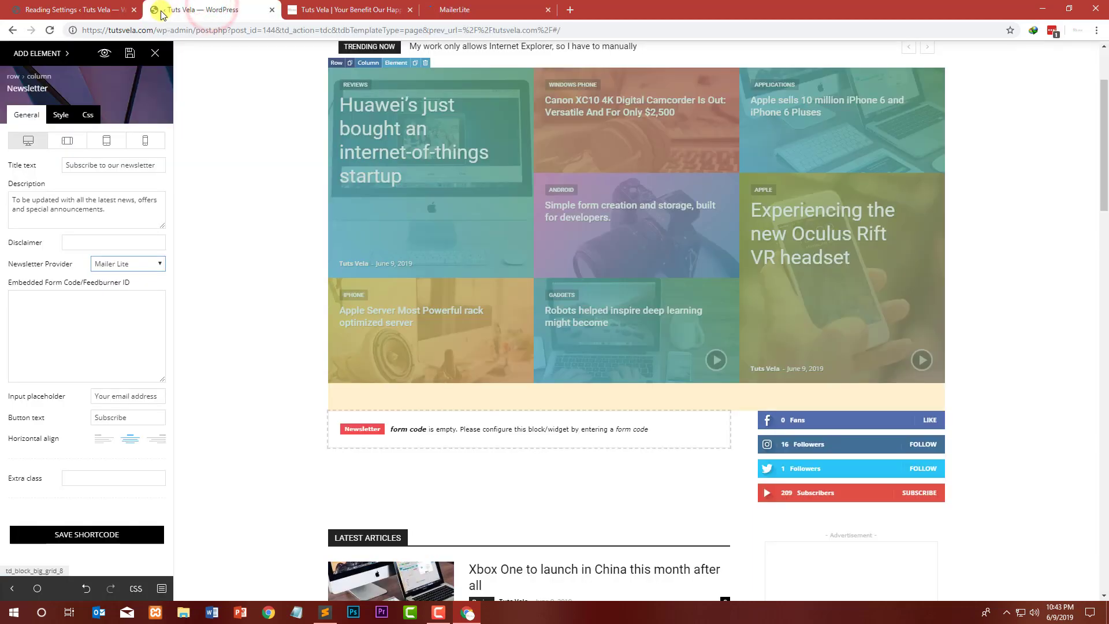
click(477, 7)
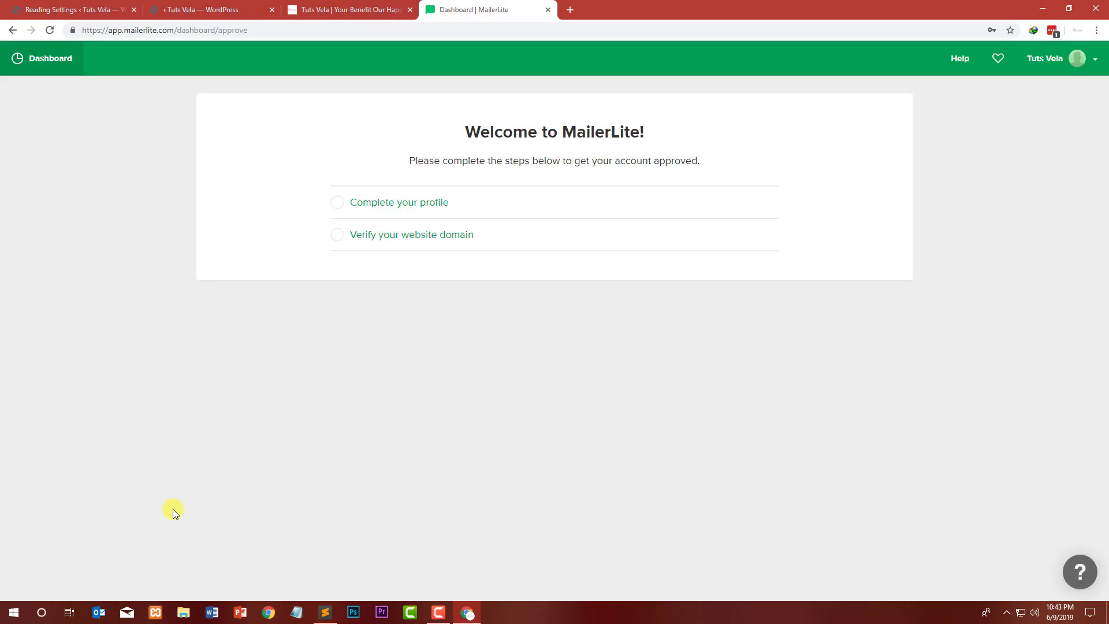
drag(468, 132, 693, 135)
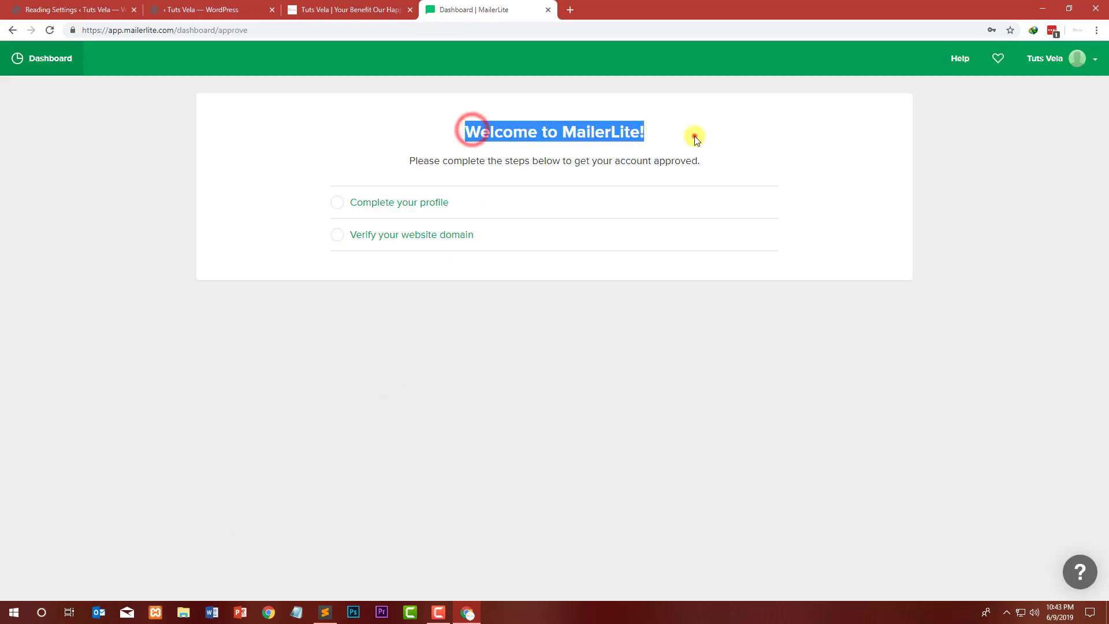
click(693, 135)
click(385, 204)
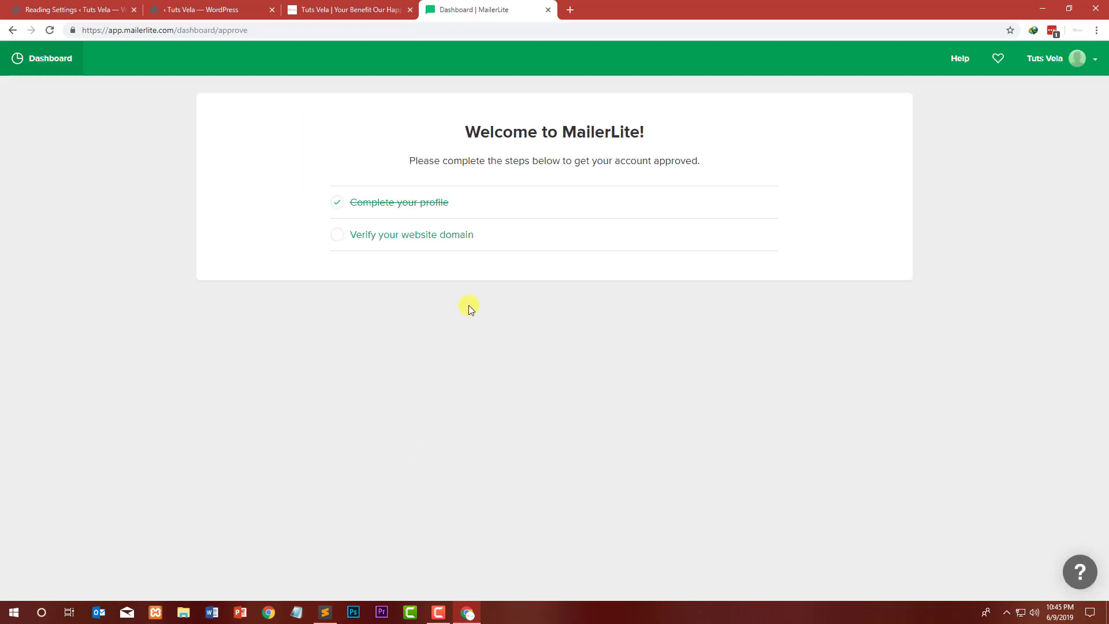
click(440, 611)
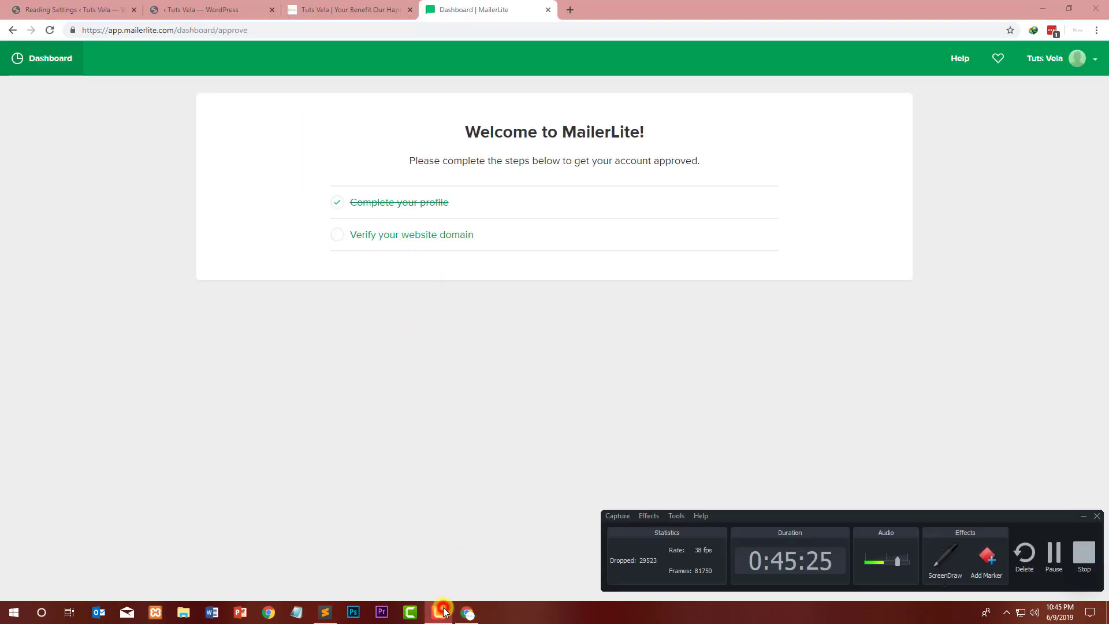
click(442, 611)
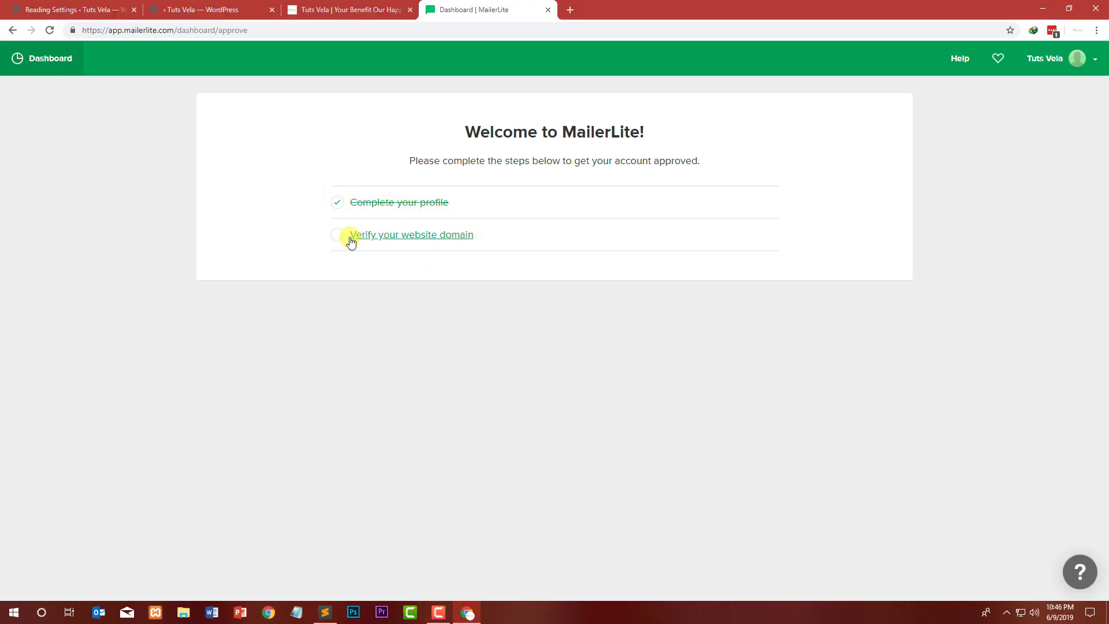
click(404, 243)
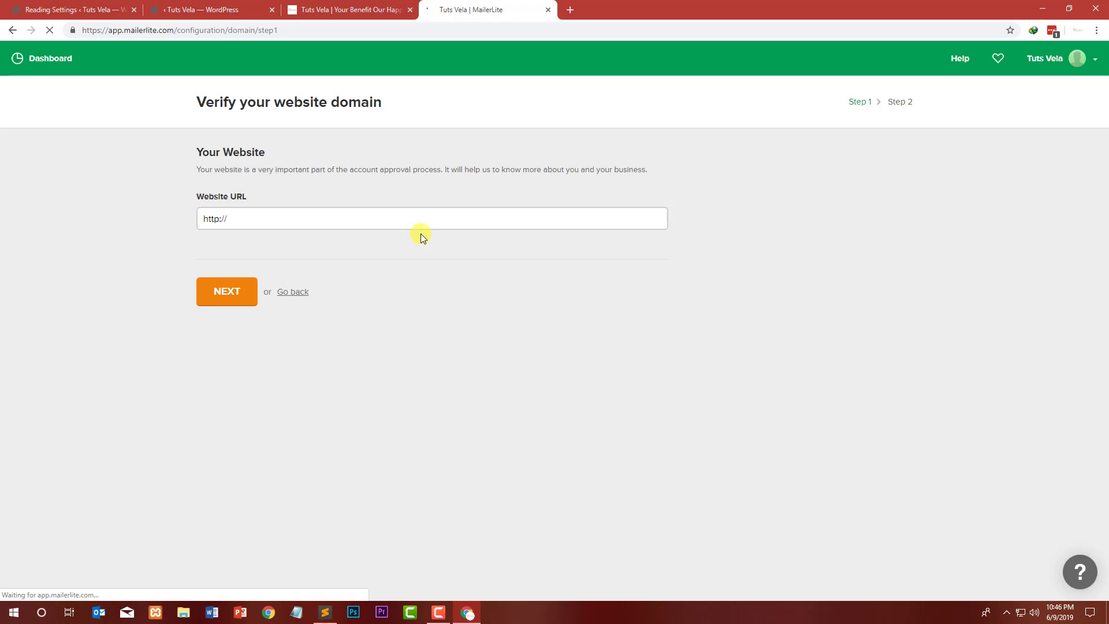
click(203, 10)
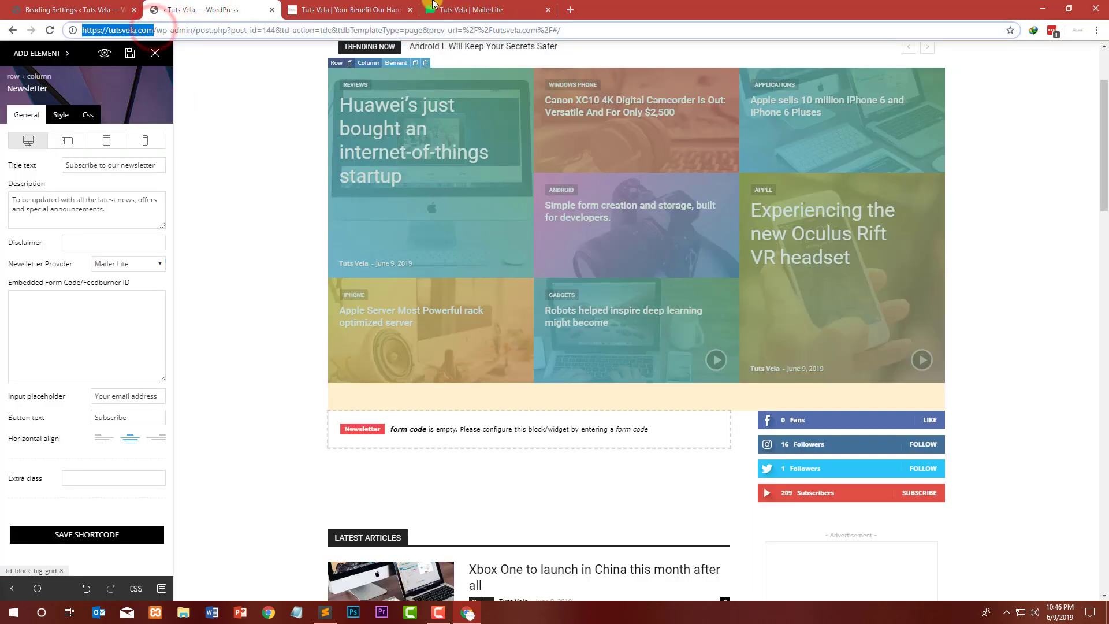
click(462, 9)
click(351, 230)
text(https://tutsvela.com)
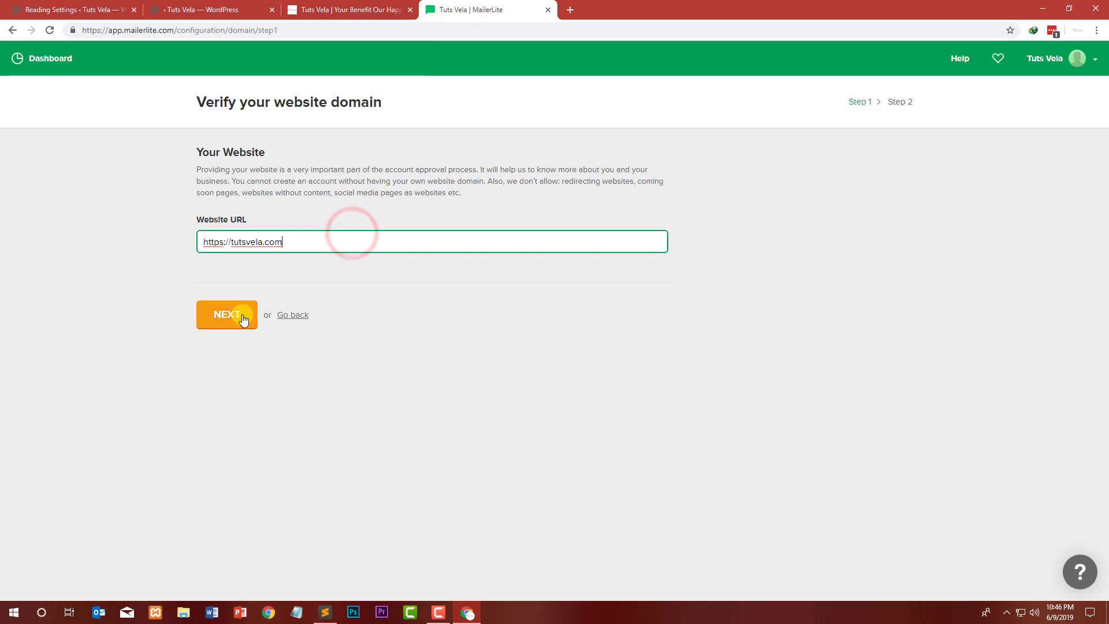
click(241, 316)
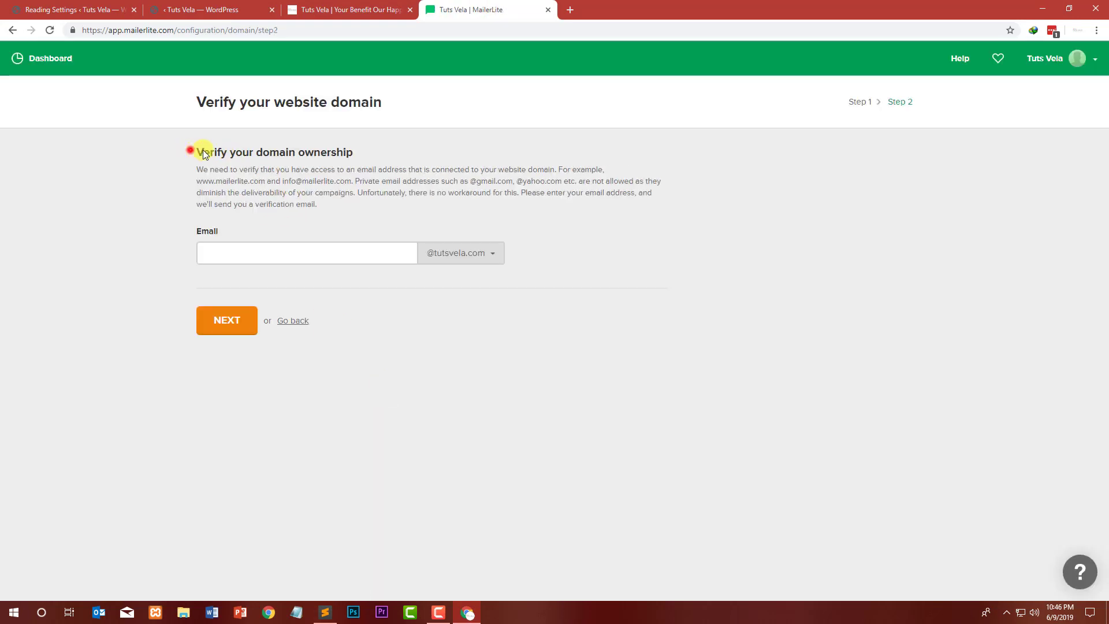
Step: Enter an e-mail address on the tutsvela.com domain to request the domain ownership verification e-mail
drag(202, 151, 359, 149)
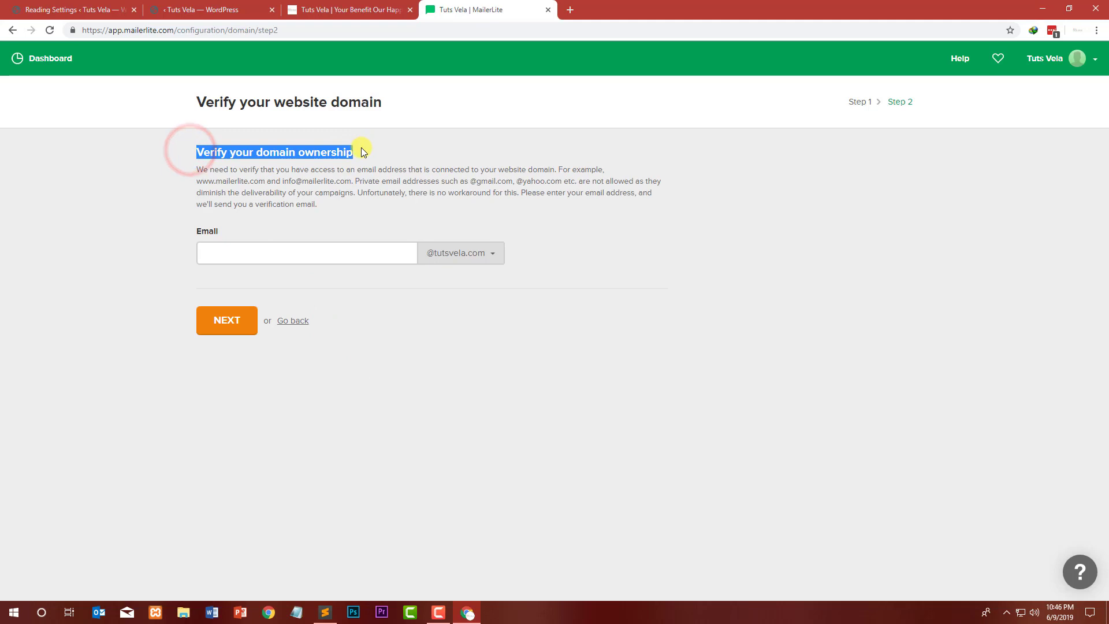
click(277, 252)
drag(208, 169, 355, 168)
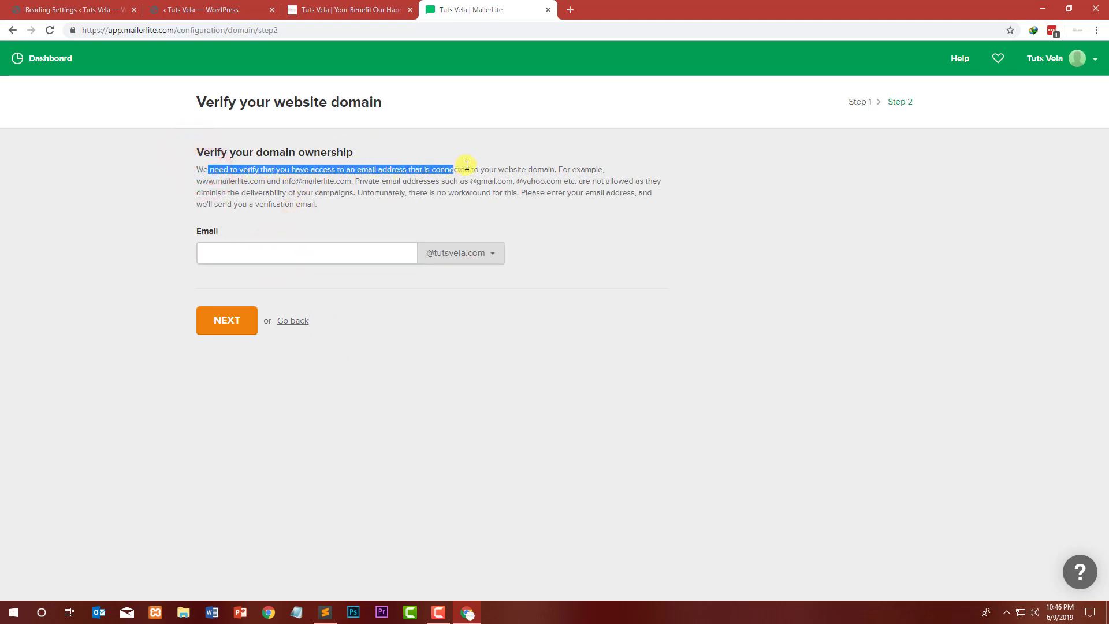
drag(467, 166, 218, 169)
click(622, 171)
click(264, 250)
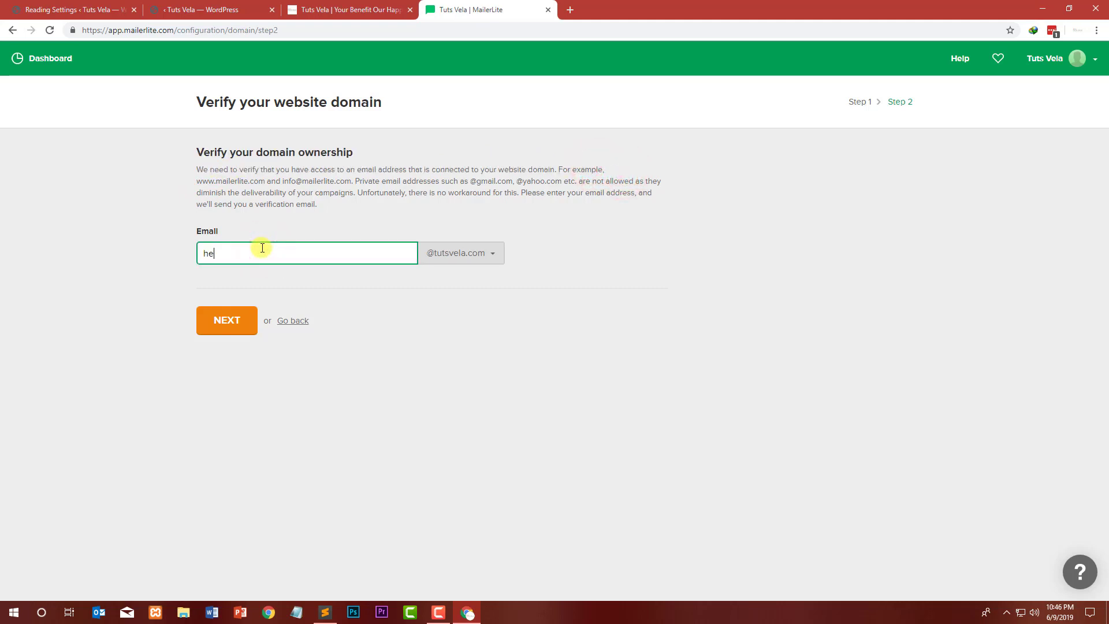
click(227, 318)
Step: Check the Mail app for the domain verification e-mail
click(479, 253)
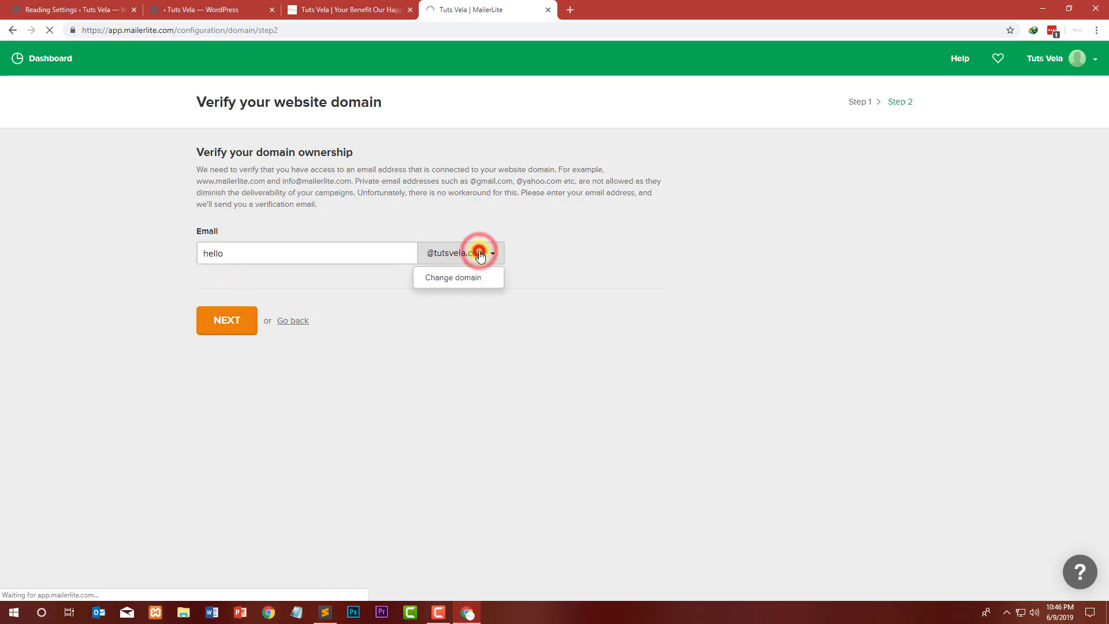
click(481, 252)
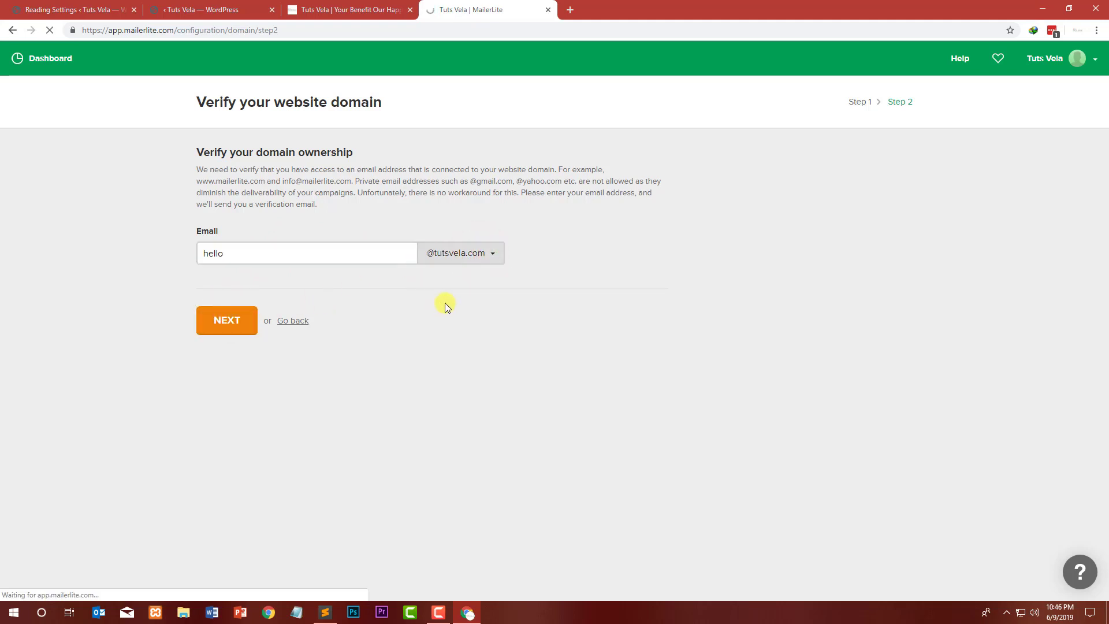
click(122, 615)
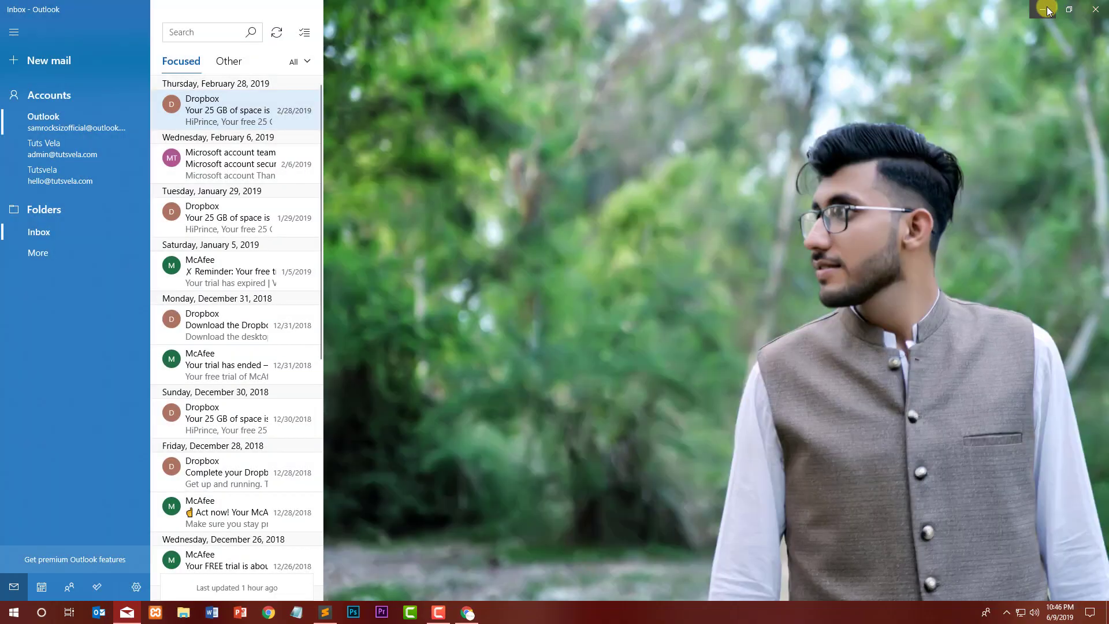
click(1043, 9)
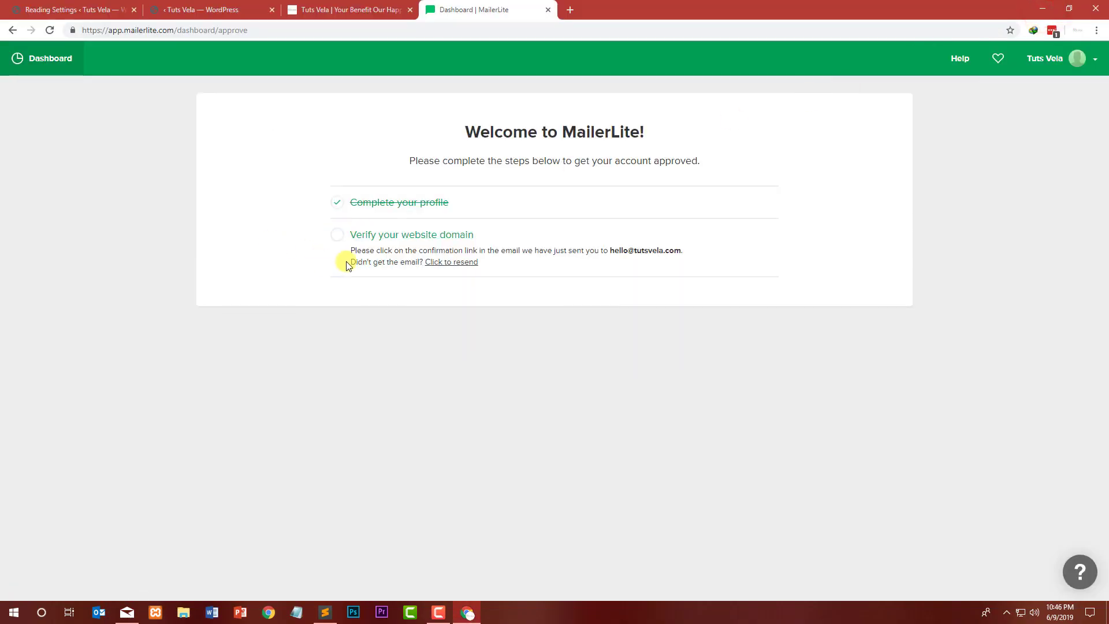
Step: Check the domain verification status on the MailerLite approval checklist and in the Mail app inbox
drag(368, 250, 559, 250)
click(558, 252)
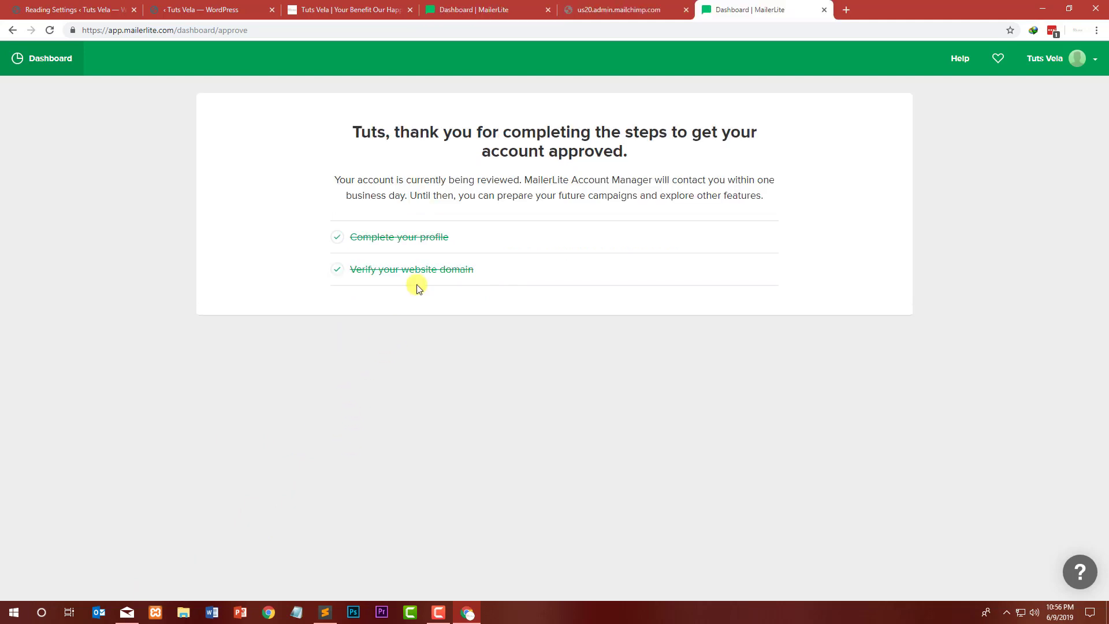
click(439, 611)
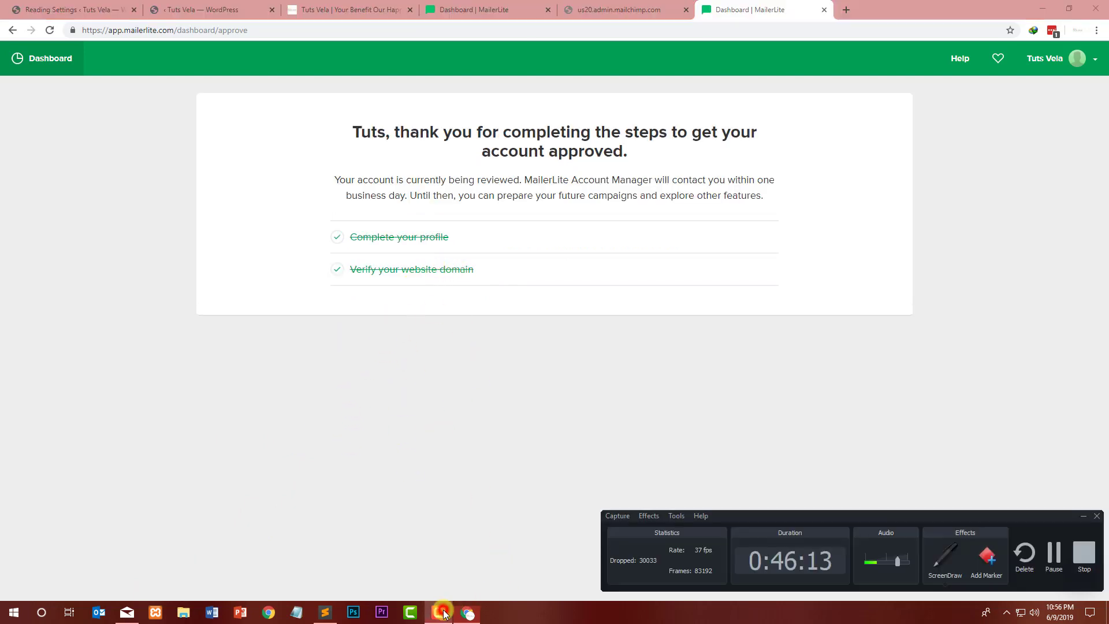
click(439, 611)
click(125, 612)
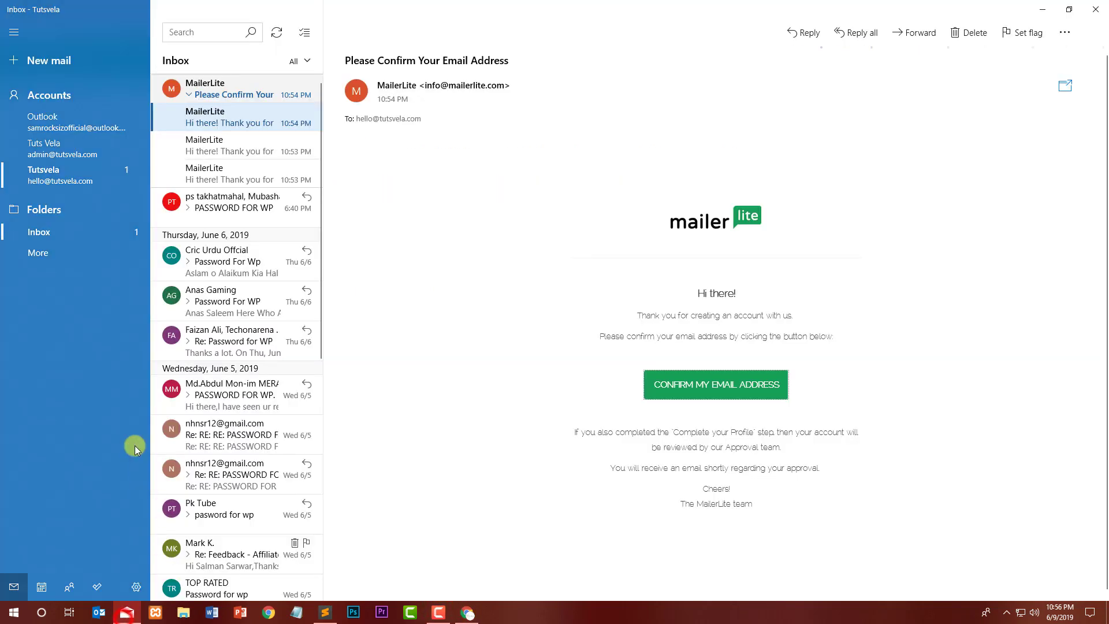
click(1096, 7)
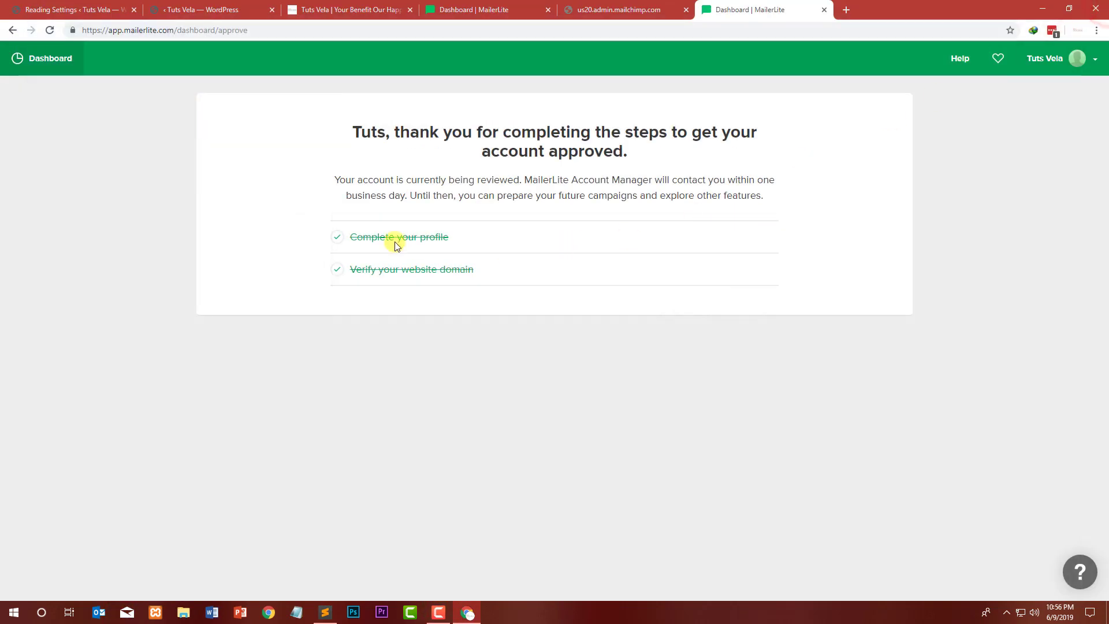
Step: Open the MailerLite dashboard and read the account approval message
drag(389, 133, 627, 152)
drag(792, 183, 572, 179)
click(323, 177)
click(60, 60)
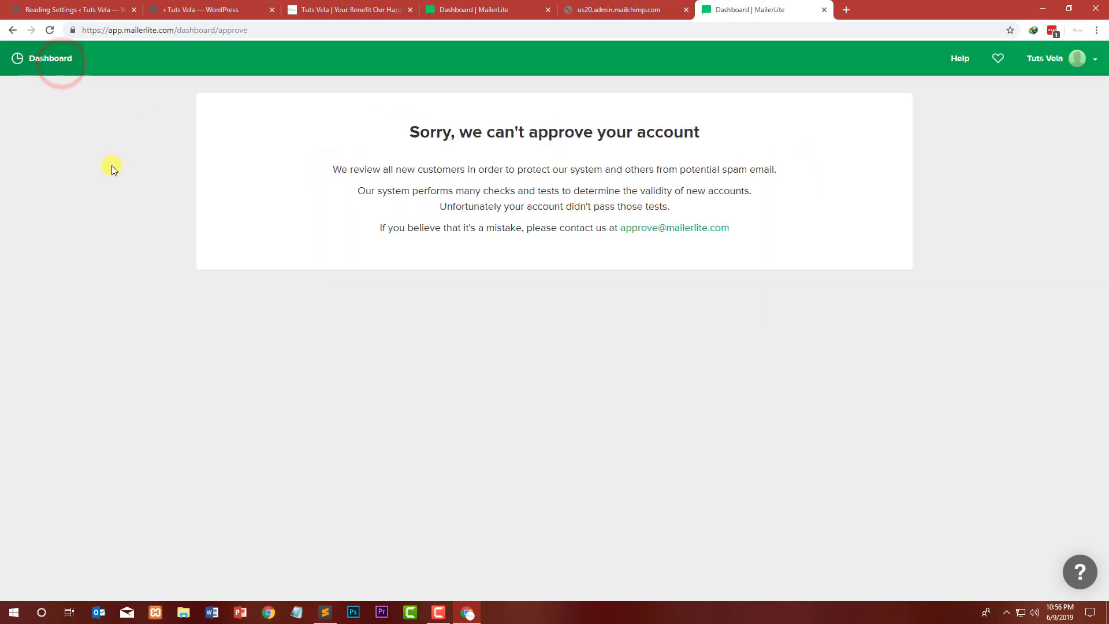
drag(519, 156, 664, 140)
click(664, 140)
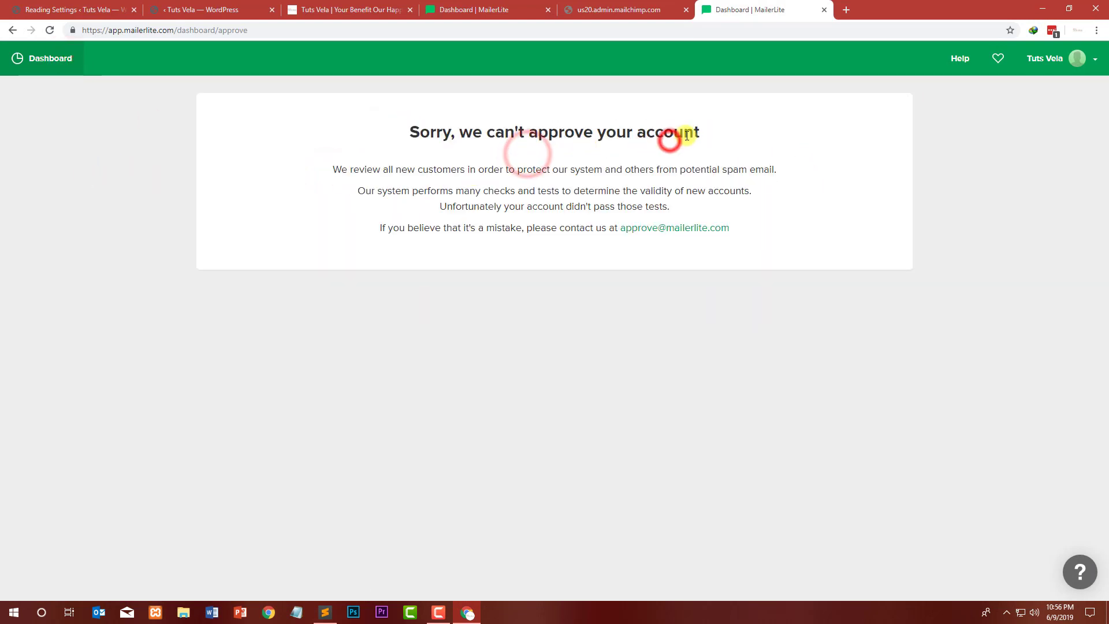
drag(333, 165, 677, 171)
drag(412, 191, 572, 193)
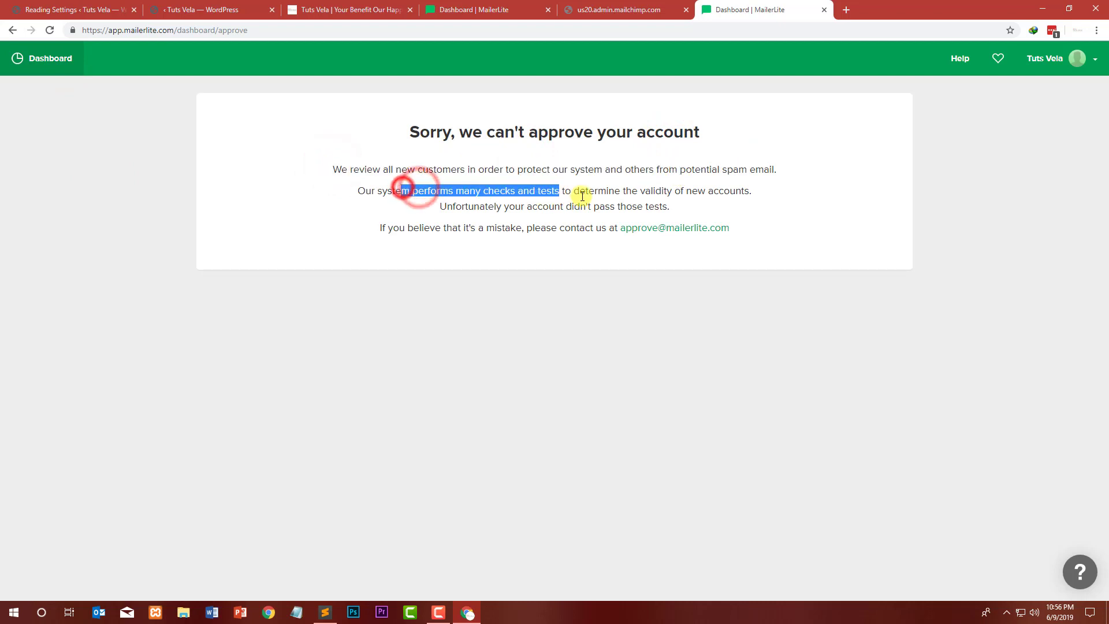
click(616, 197)
Step: Close the duplicate MailerLite tab and reload the broken Mailchimp signup page
click(824, 10)
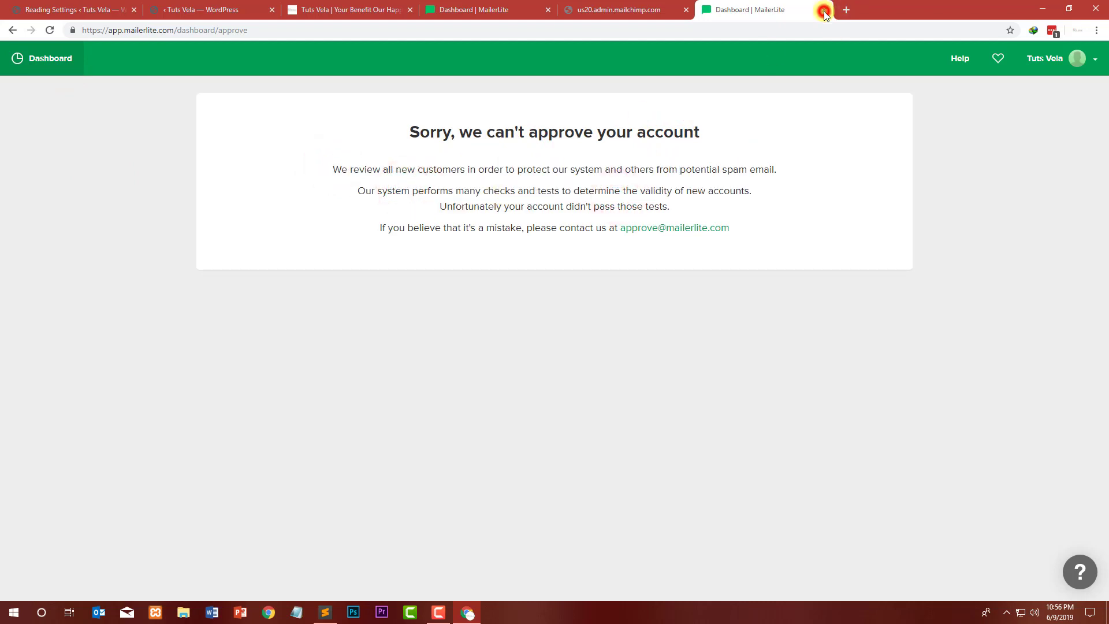
click(180, 34)
click(179, 33)
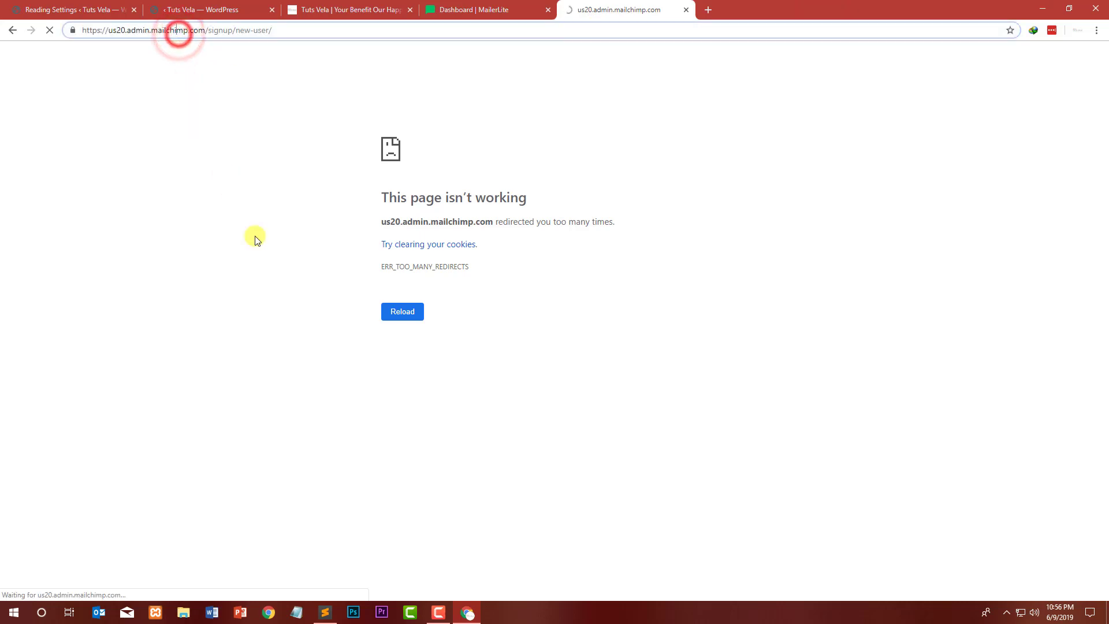
click(412, 318)
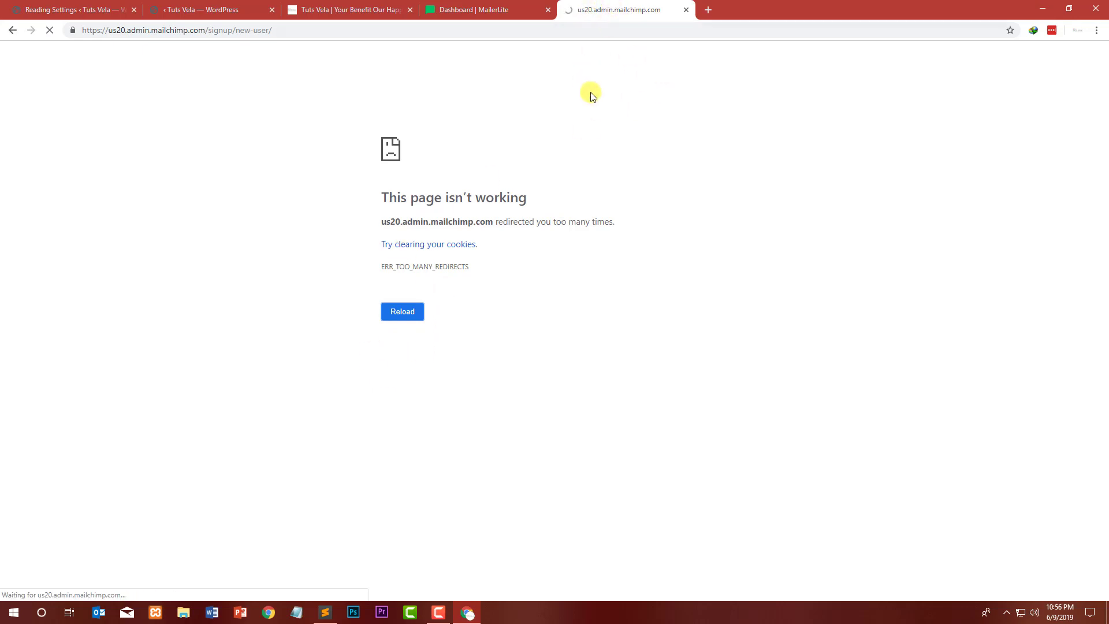
Step: Reload the MailerLite dashboard in its tab
click(484, 8)
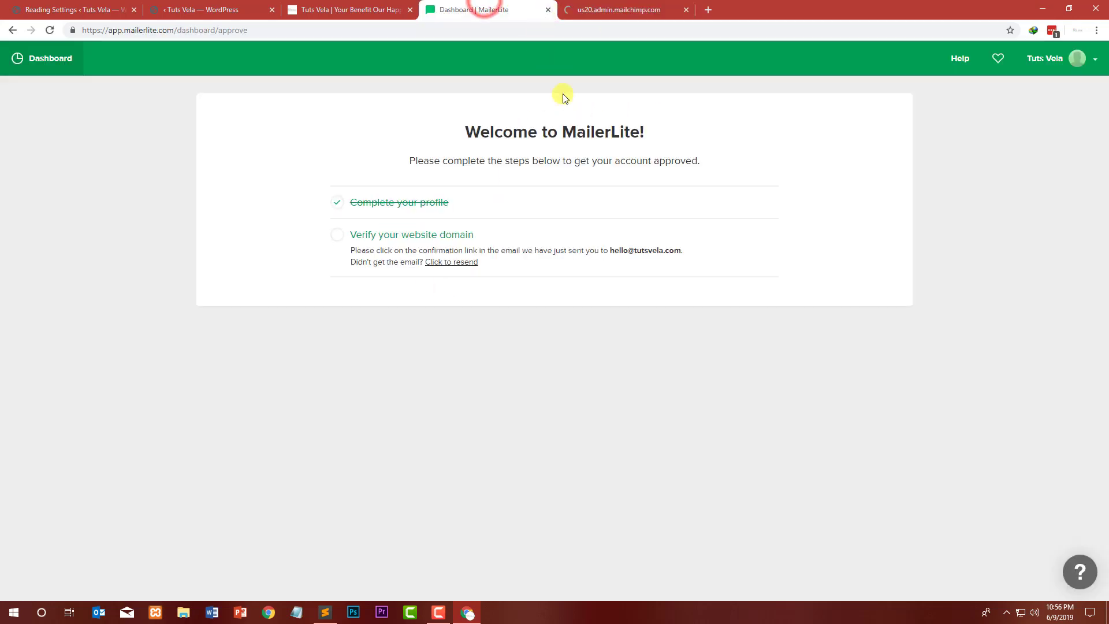
click(59, 45)
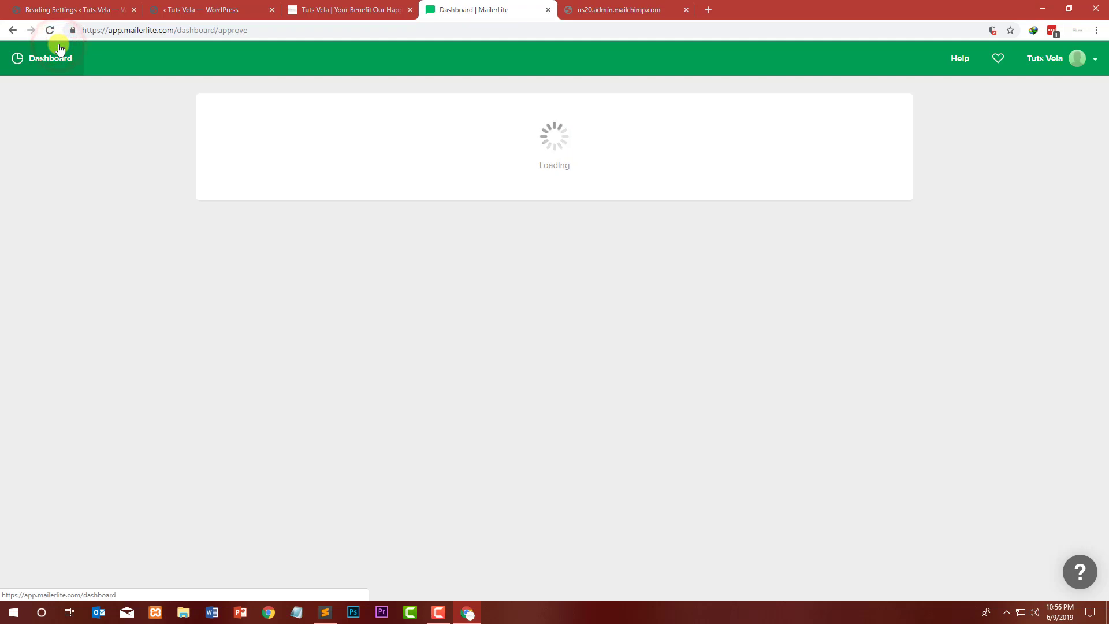
click(608, 14)
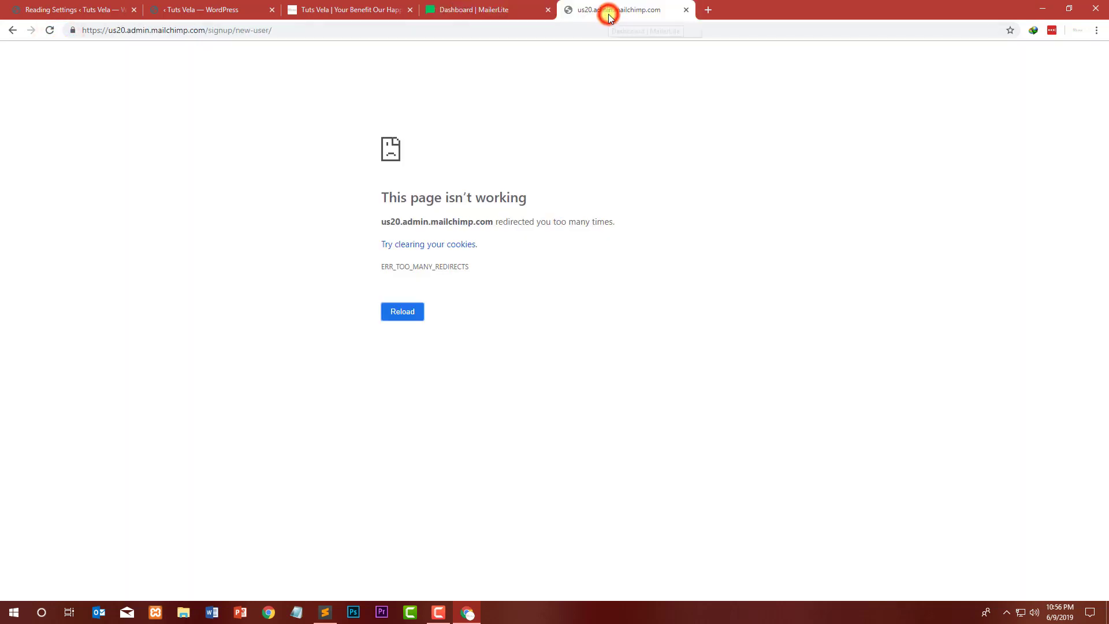
Step: Search Google for mailchimp in a new tab and open the Mailchimp website
click(709, 11)
text(mail)
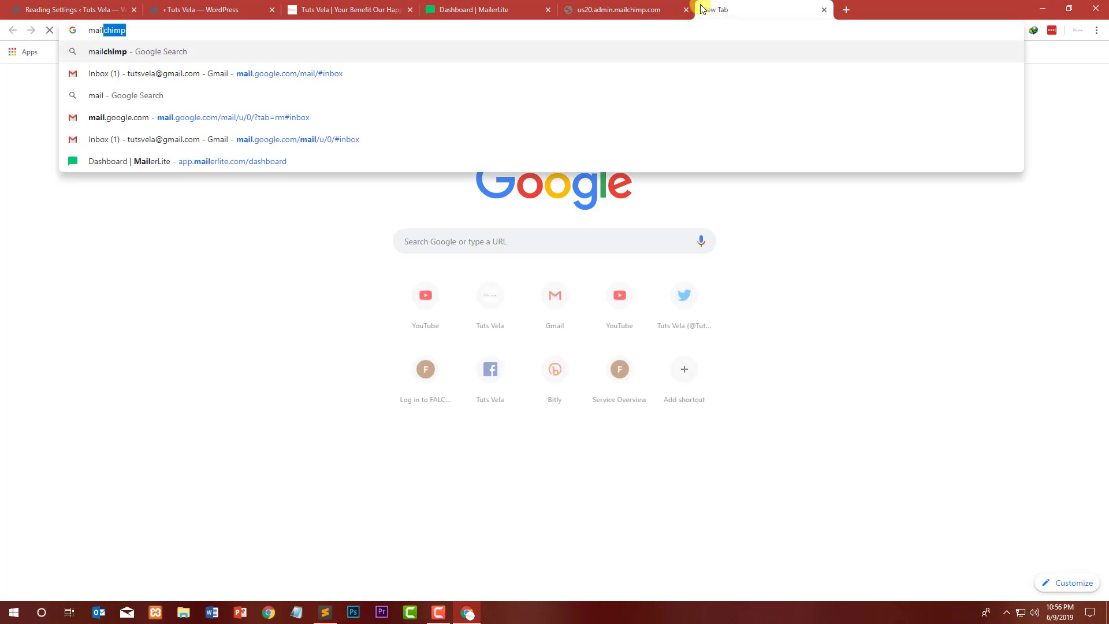
key(Return)
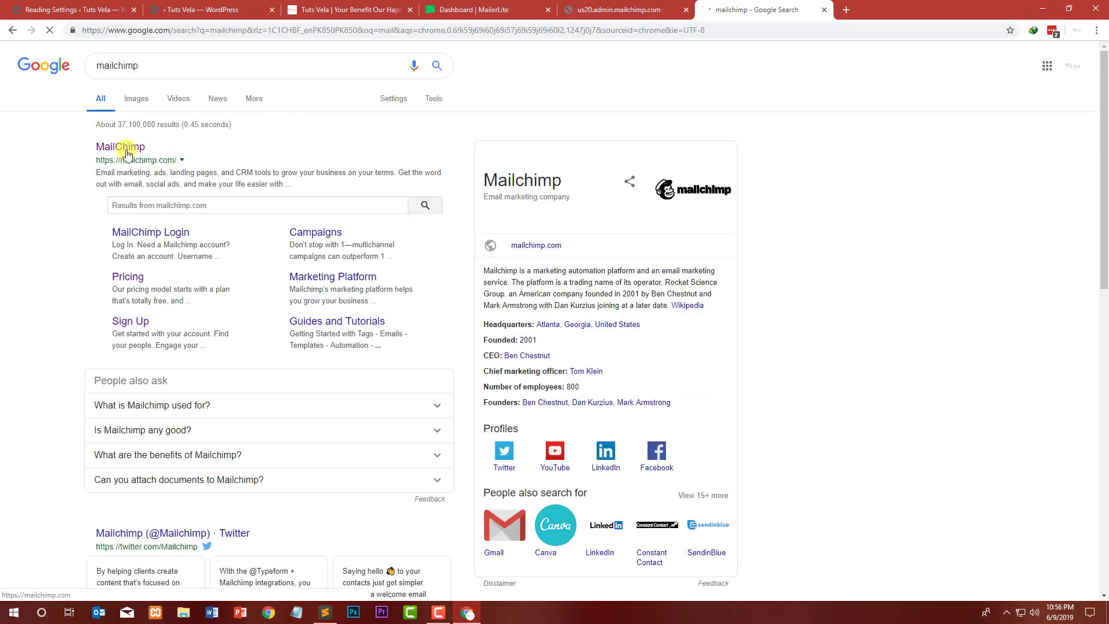
click(127, 152)
Step: Open the signed-in Mailchimp account dashboard from the profile on the Mailchimp homepage
click(615, 10)
click(508, 10)
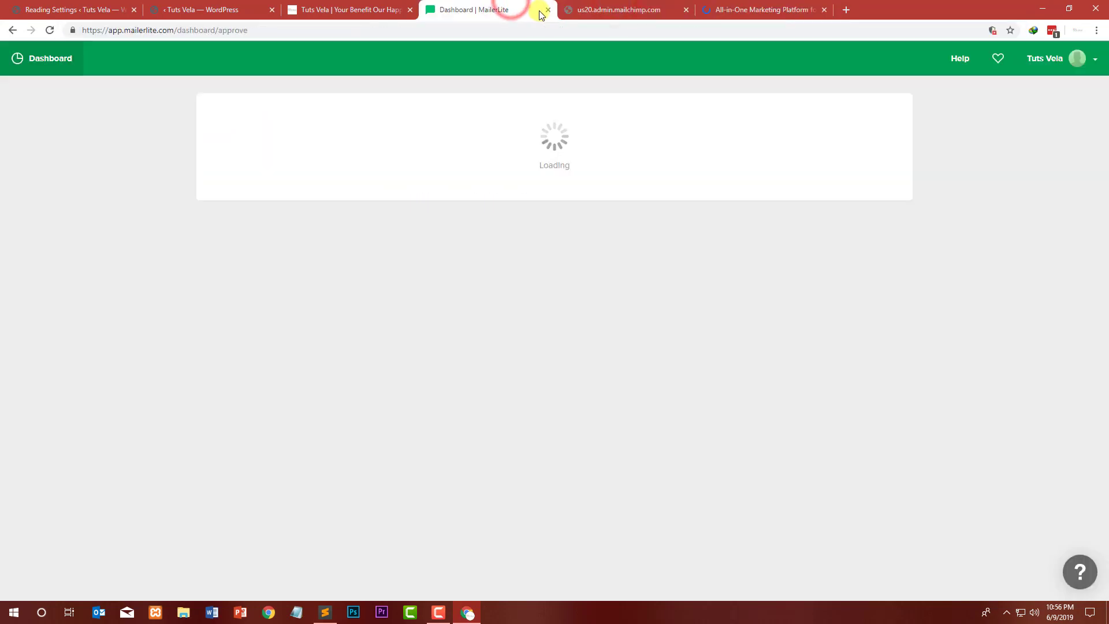
click(571, 12)
click(741, 10)
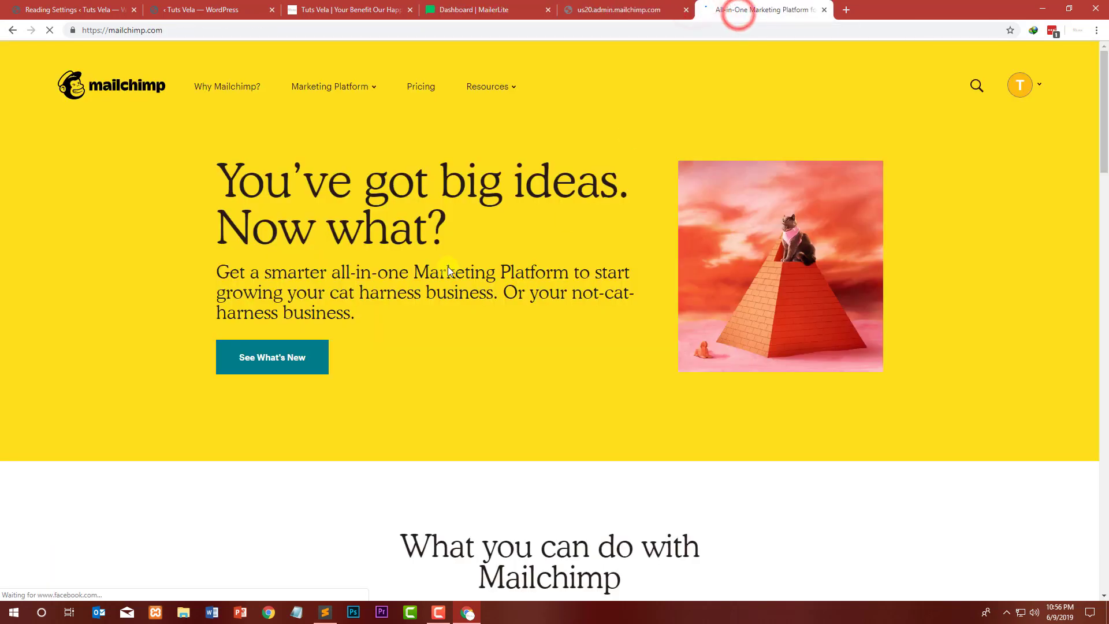
click(1038, 87)
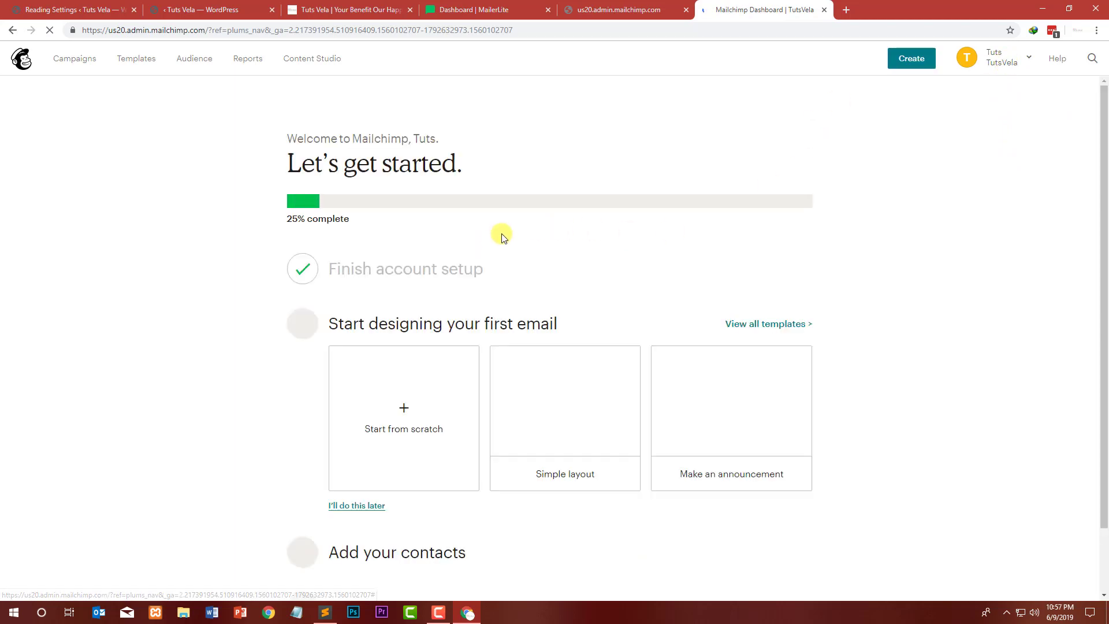
Step: Close the broken us20.admin.mailchimp.com signup tab
drag(355, 322, 563, 327)
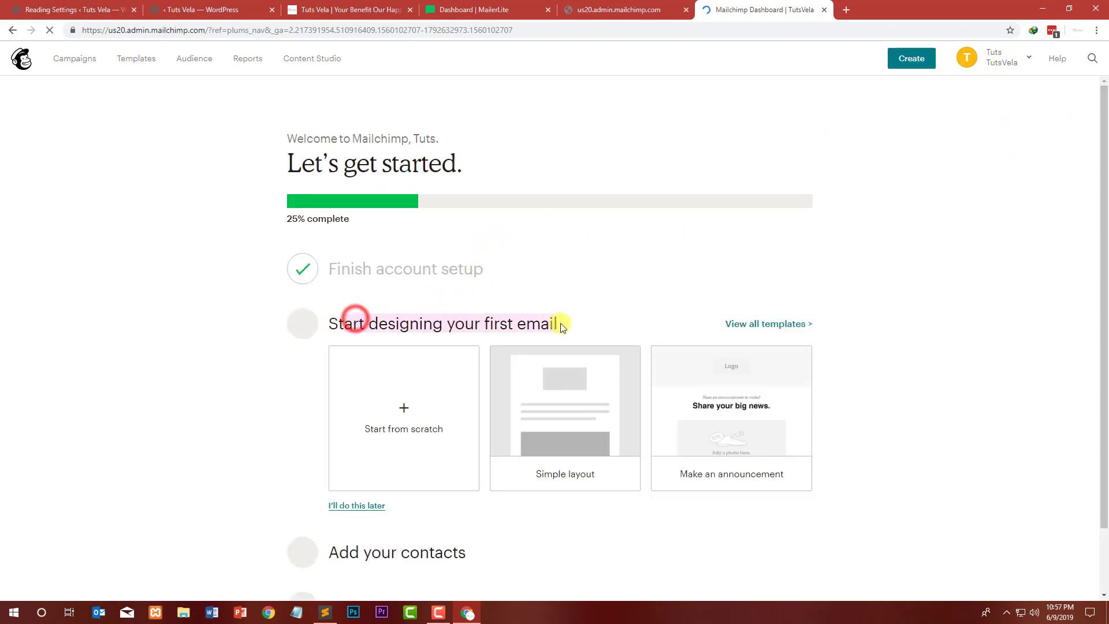
click(590, 318)
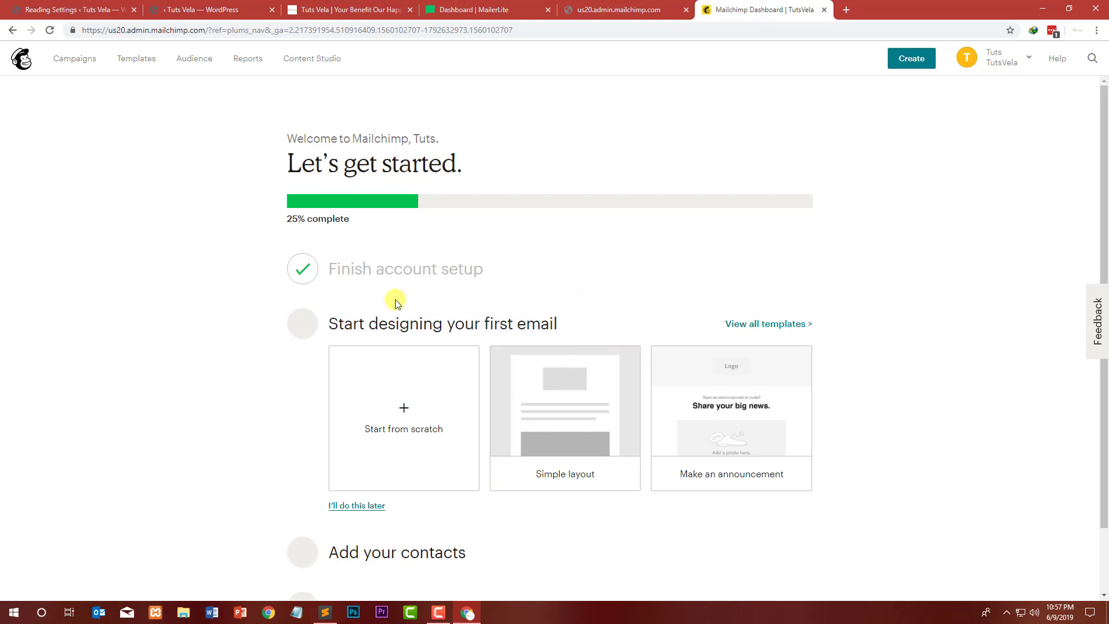
scroll(396, 303, down, 2)
scroll(514, 405, up, 2)
click(664, 10)
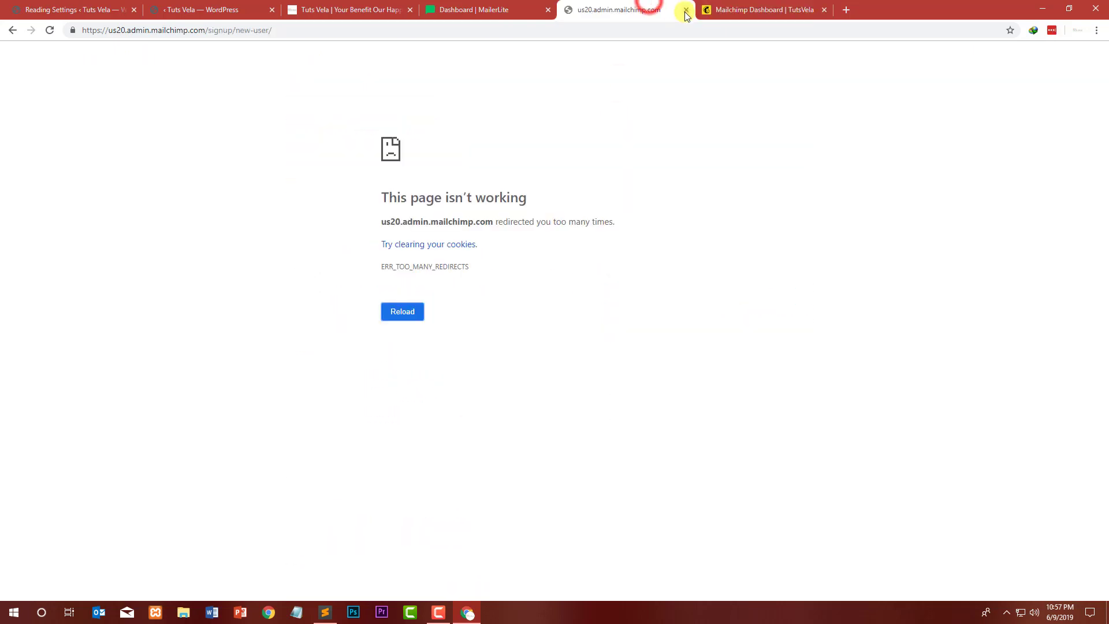
click(686, 10)
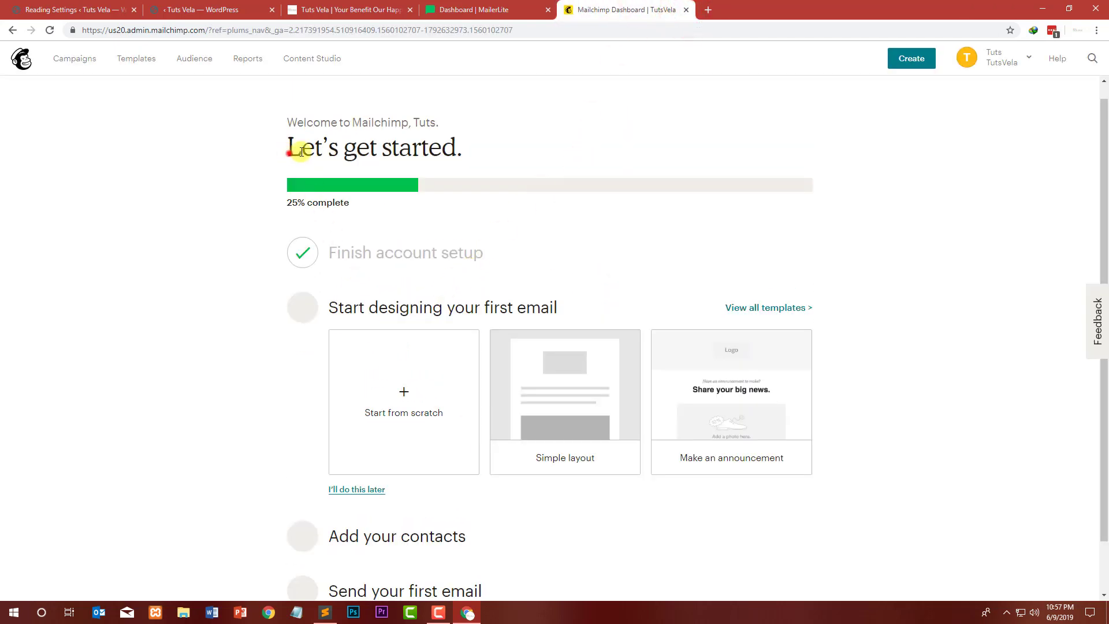
Step: Try opening the template gallery and the start-from-scratch email option from the getting-started list
drag(289, 152, 594, 182)
click(595, 182)
scroll(512, 307, down, 1)
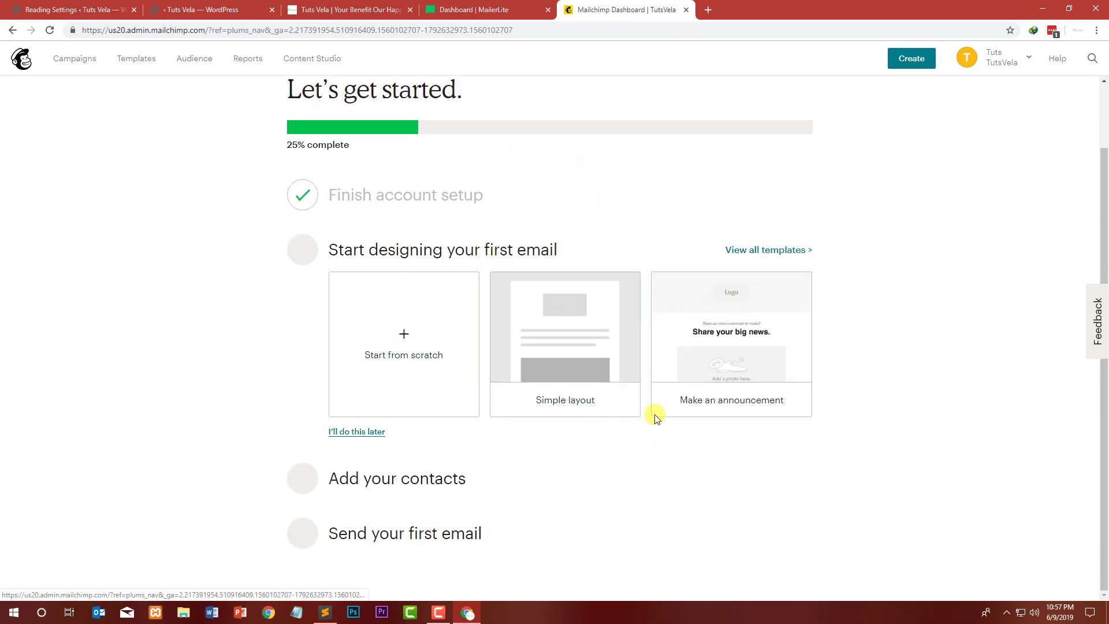
click(771, 250)
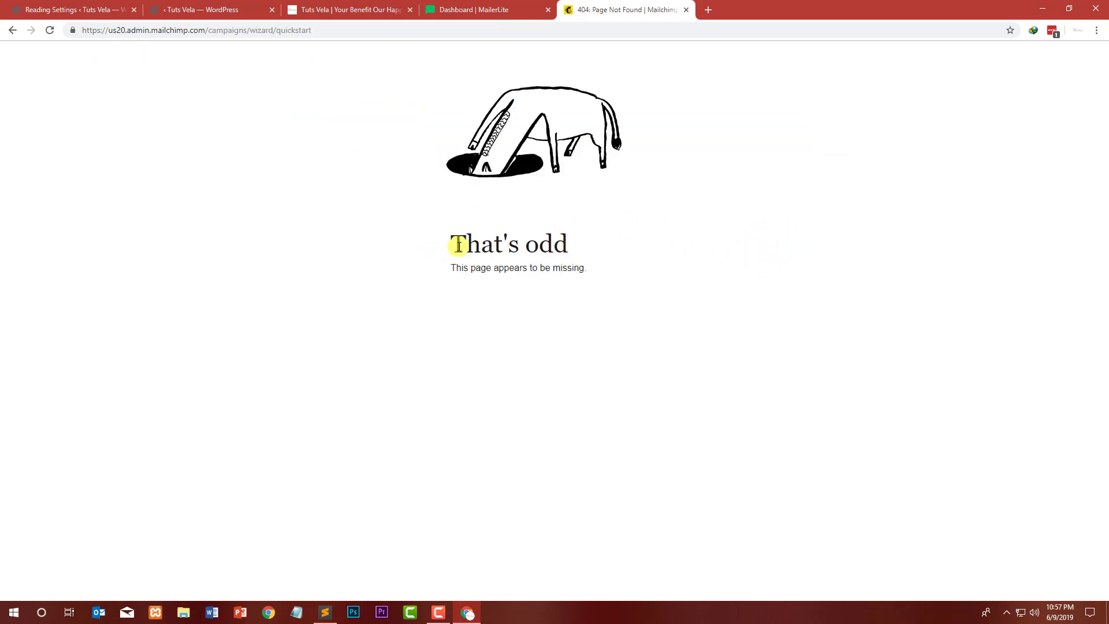
click(8, 33)
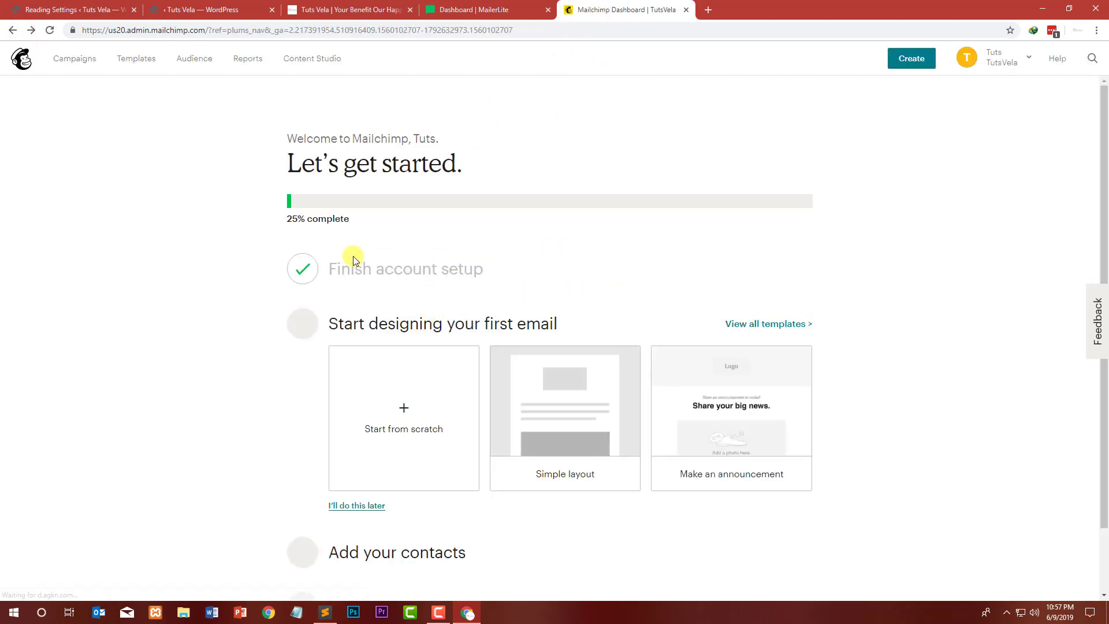
scroll(352, 257, down, 1)
click(396, 359)
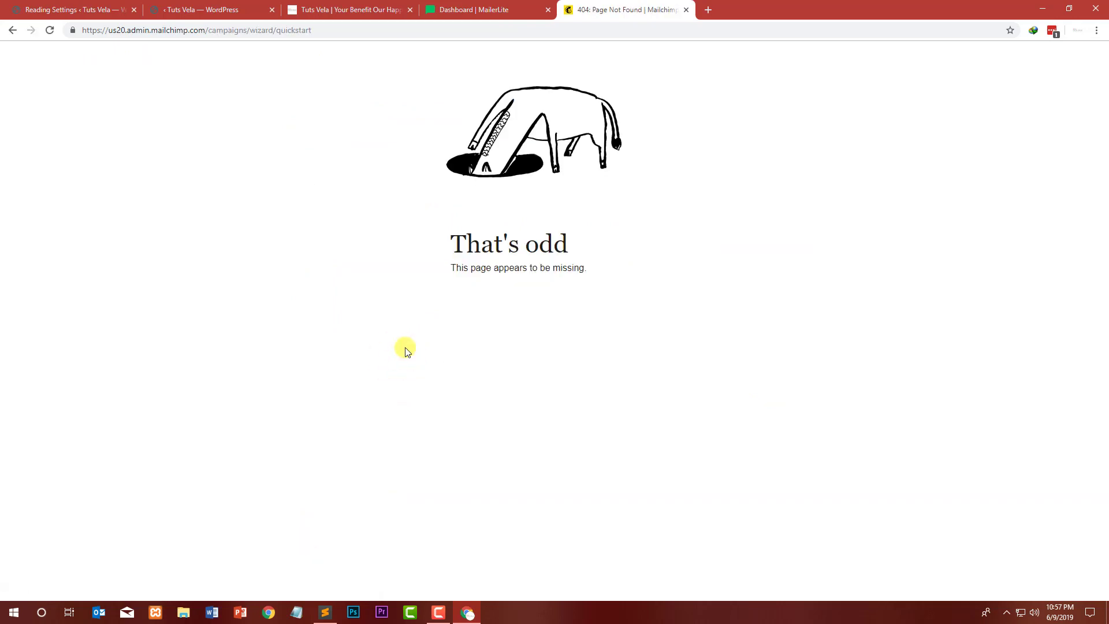
click(16, 30)
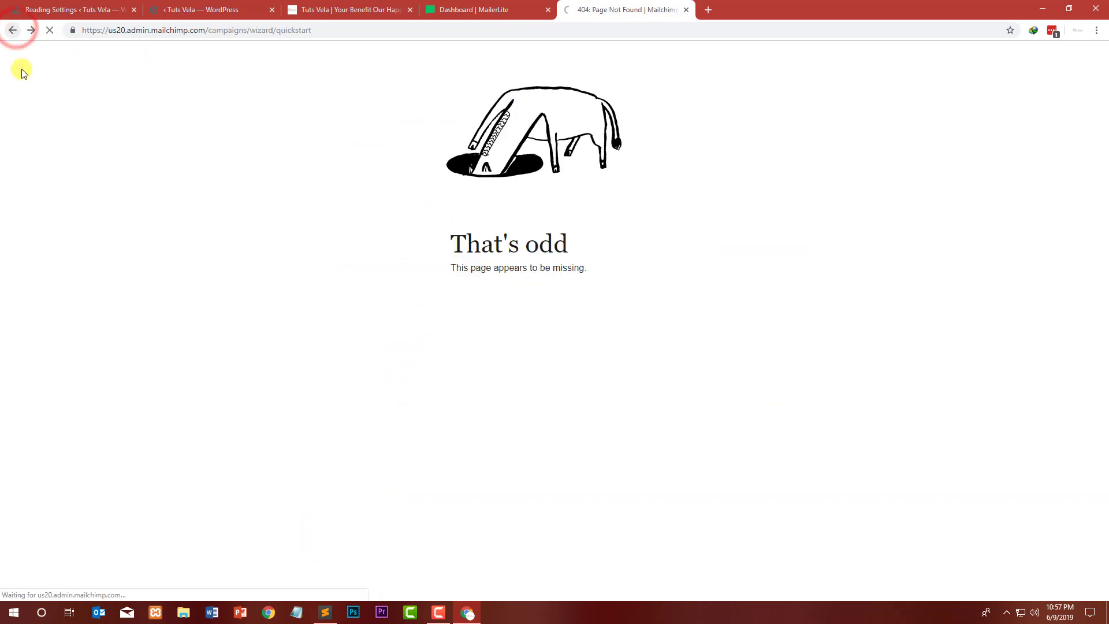
Step: Skip the first-email design step in the Mailchimp getting-started checklist
click(1017, 59)
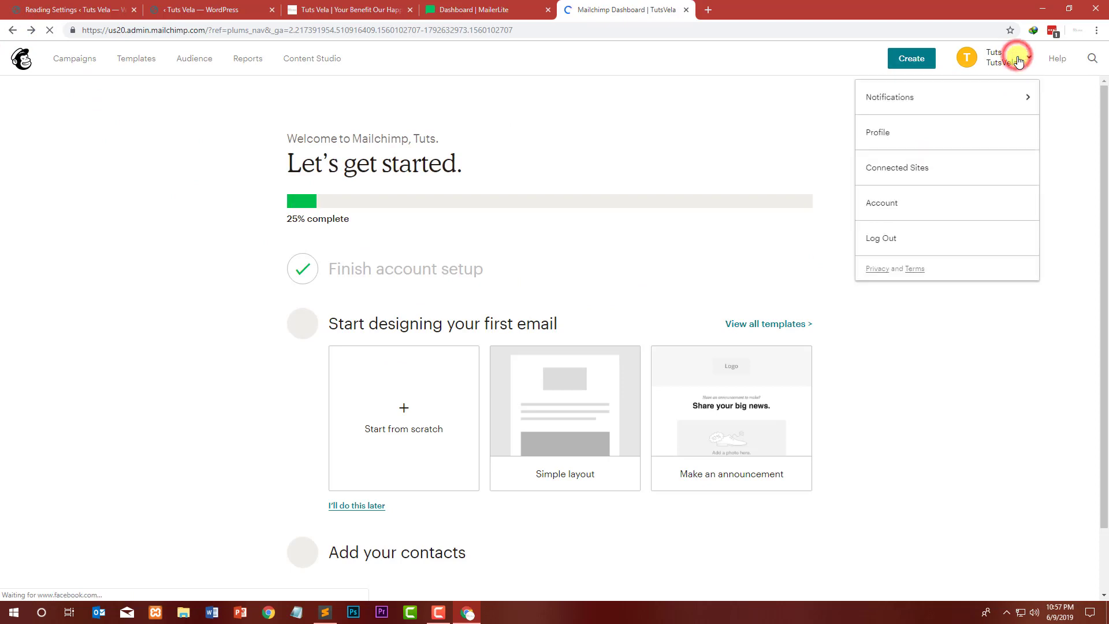
click(588, 279)
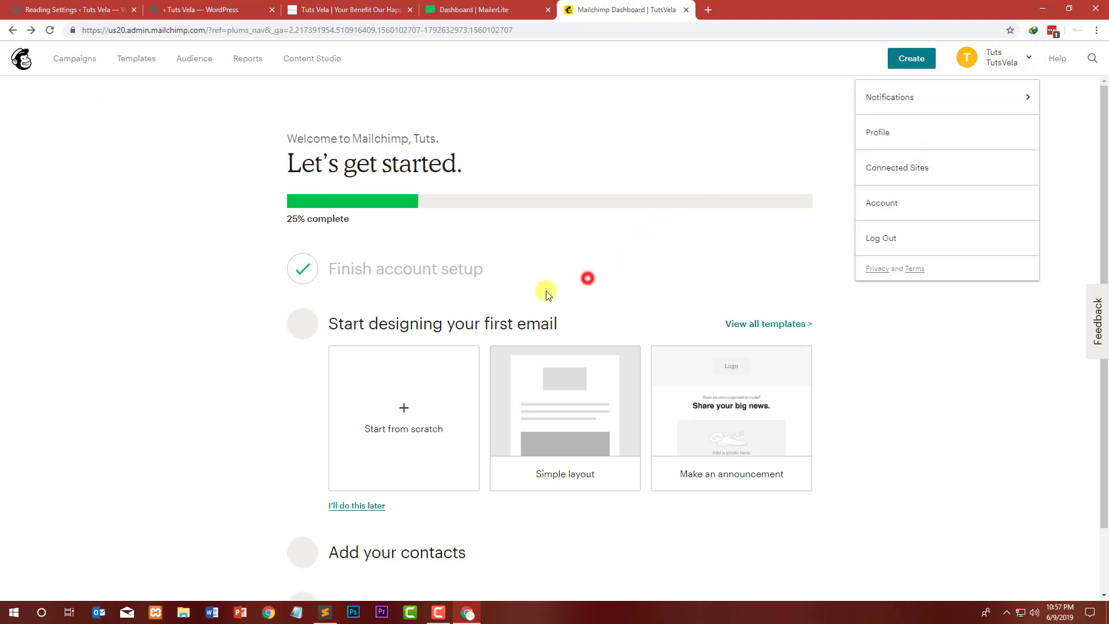
click(357, 506)
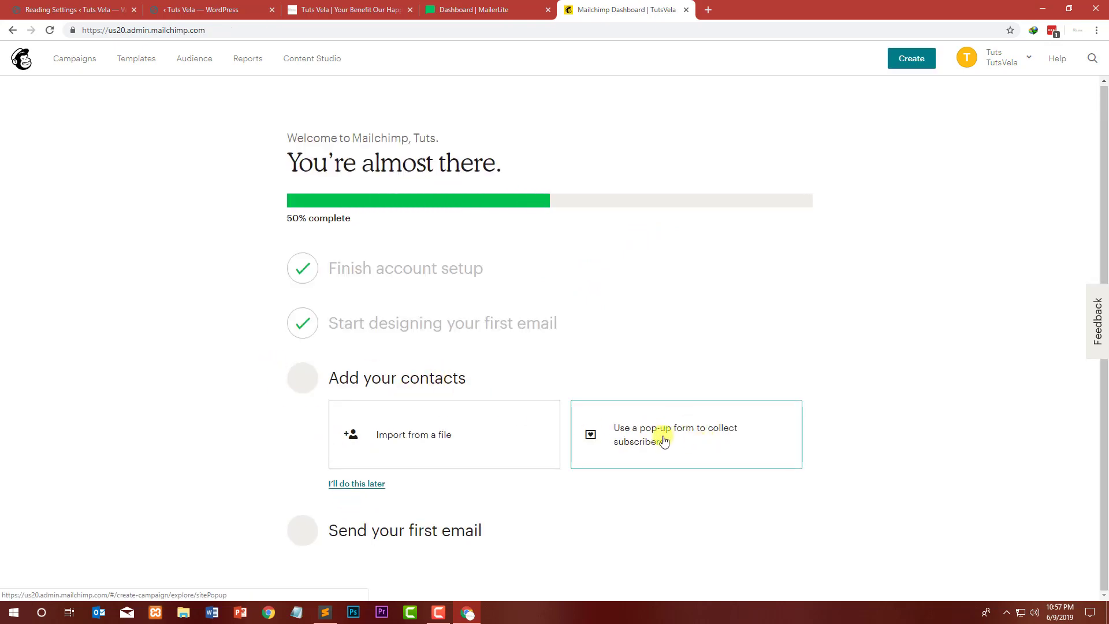
Step: Start a pop-up form to collect subscribers for the TutsVela audience
click(725, 440)
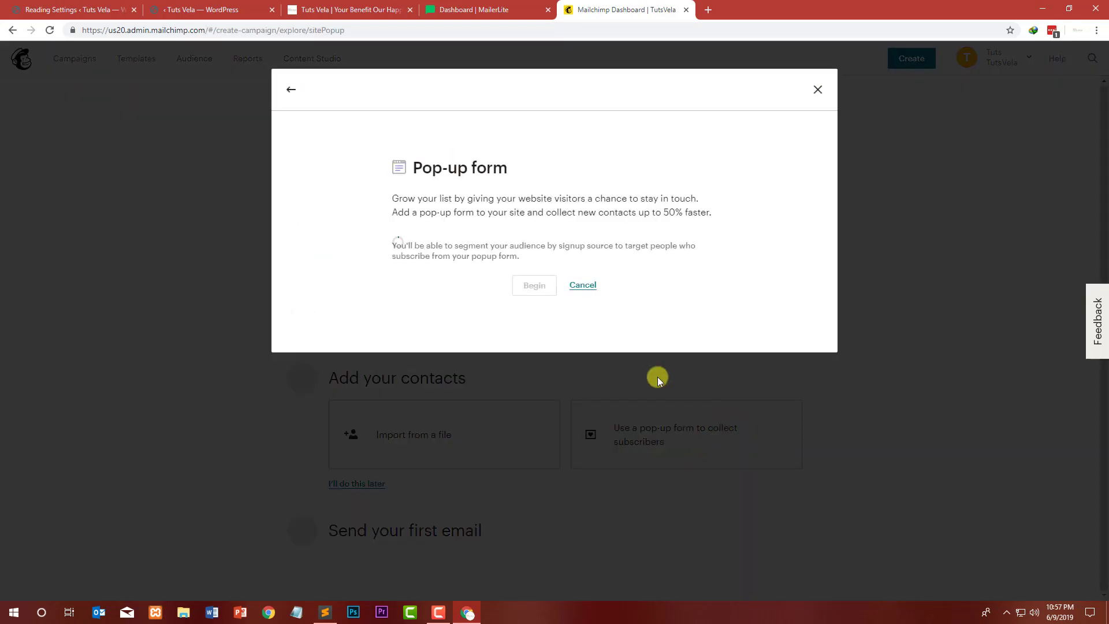
click(500, 238)
click(497, 235)
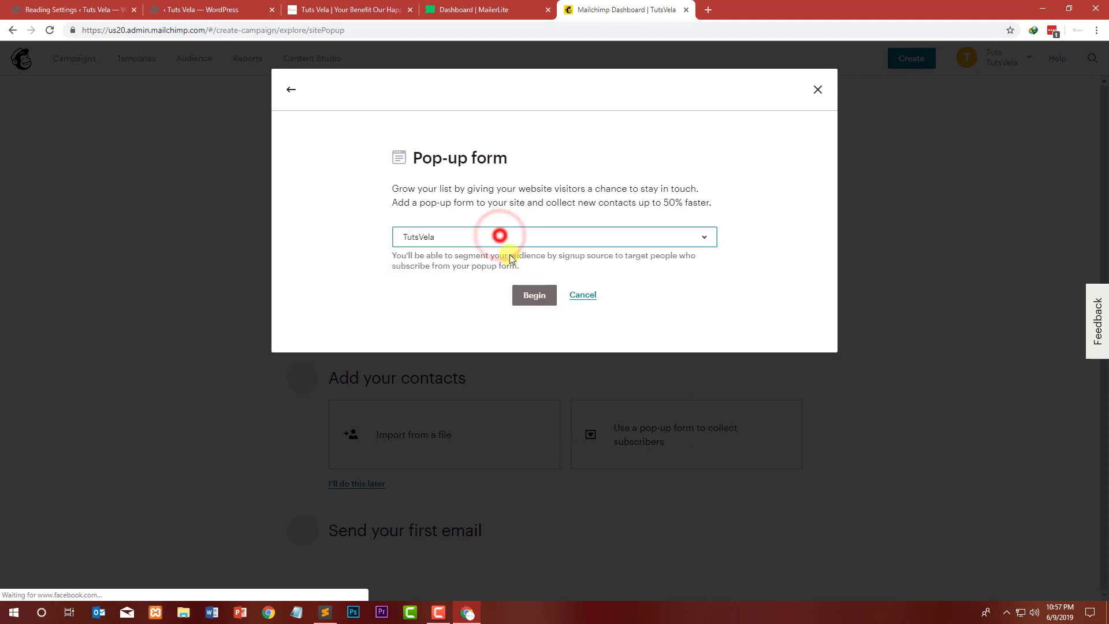
click(520, 301)
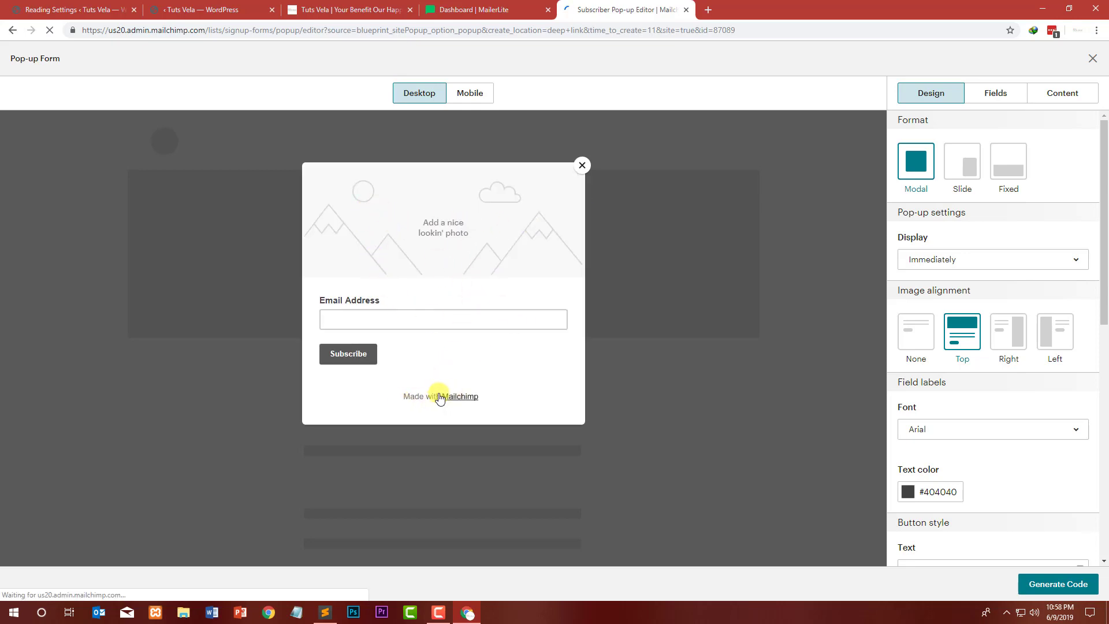
Step: Set the pop-up form's format to Fixed
click(346, 318)
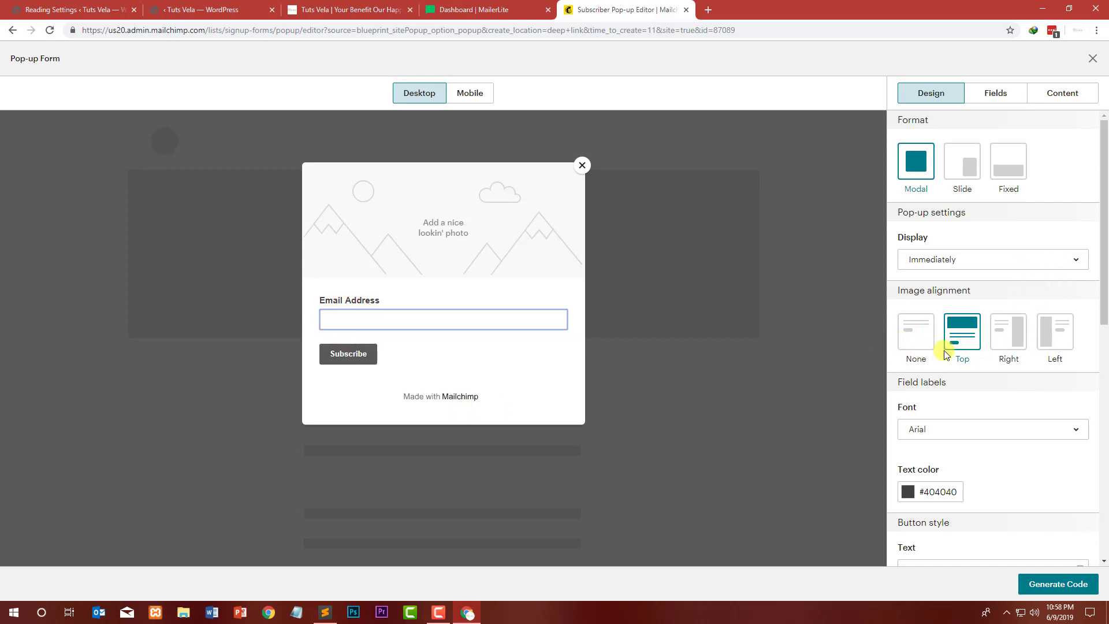
click(1005, 172)
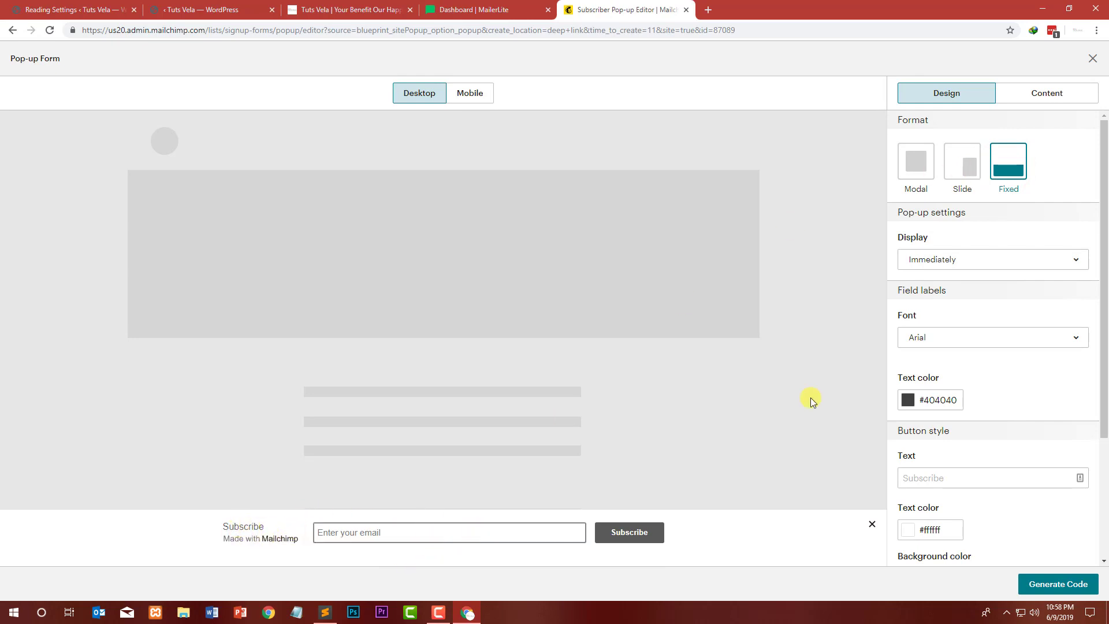
Step: Close the pop-up form editor
scroll(1008, 382, down, 3)
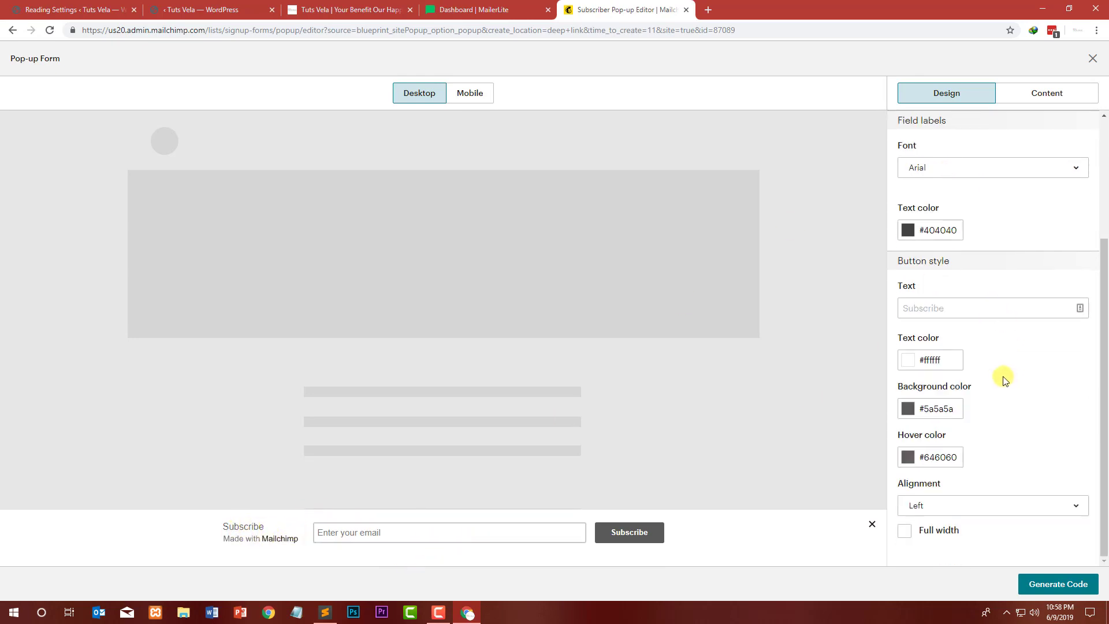
scroll(1004, 381, up, 3)
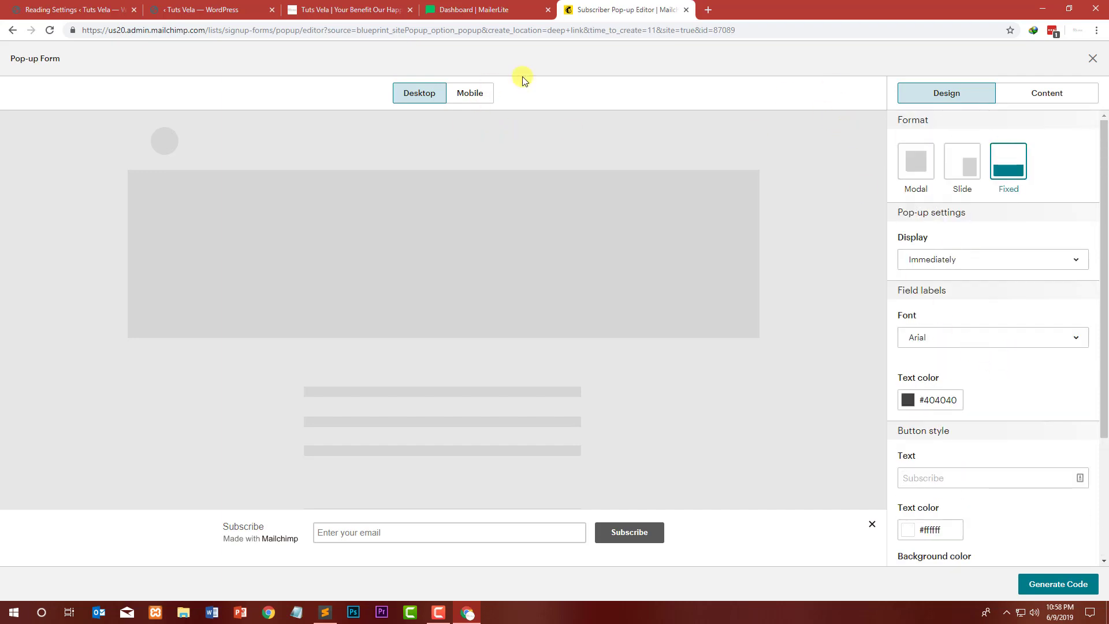
click(1092, 59)
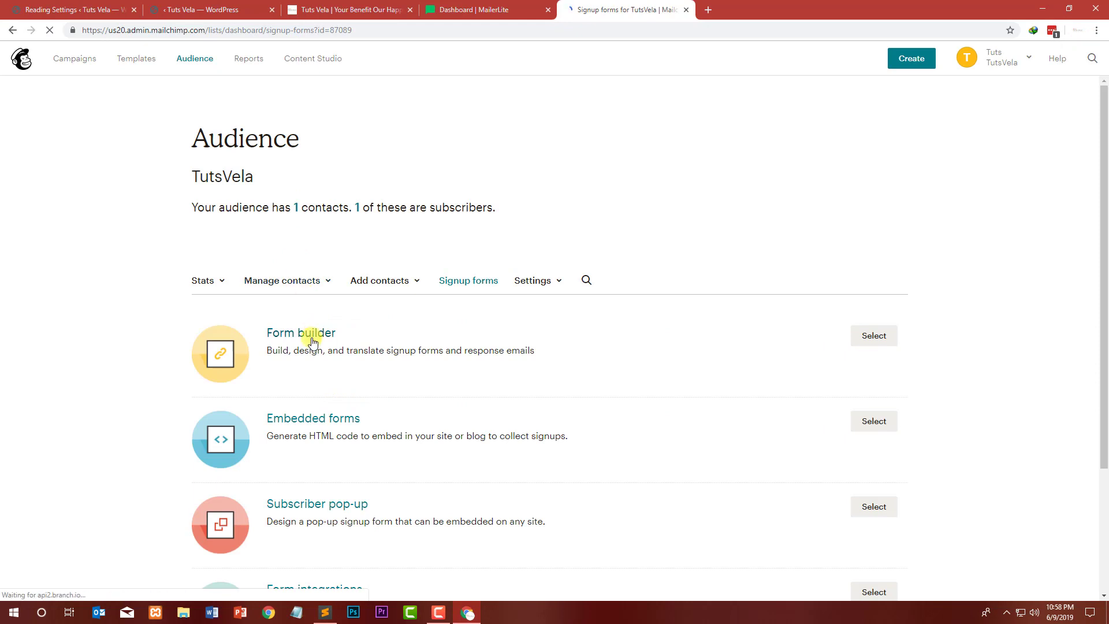
Step: Open the Form builder from the TutsVela audience's signup form options
scroll(283, 353, down, 2)
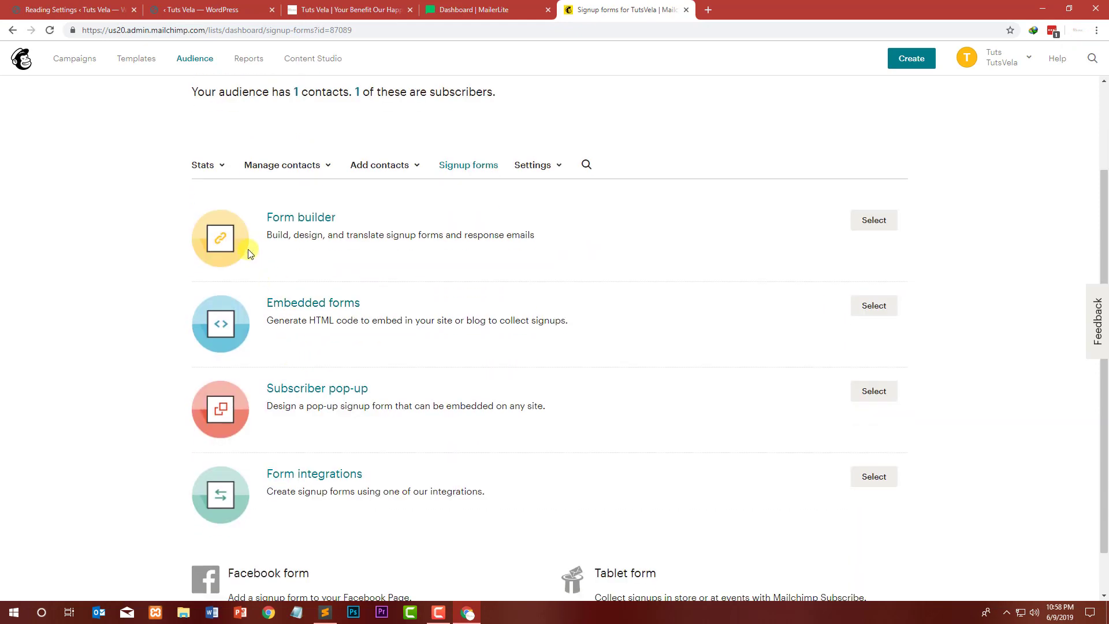
drag(264, 214, 404, 218)
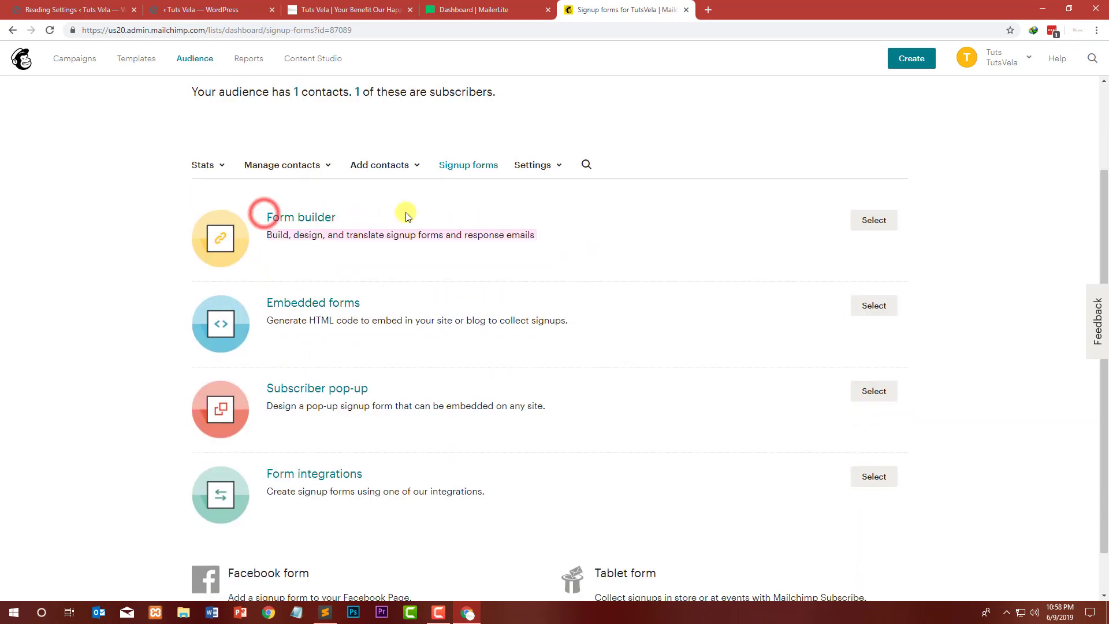
click(125, 208)
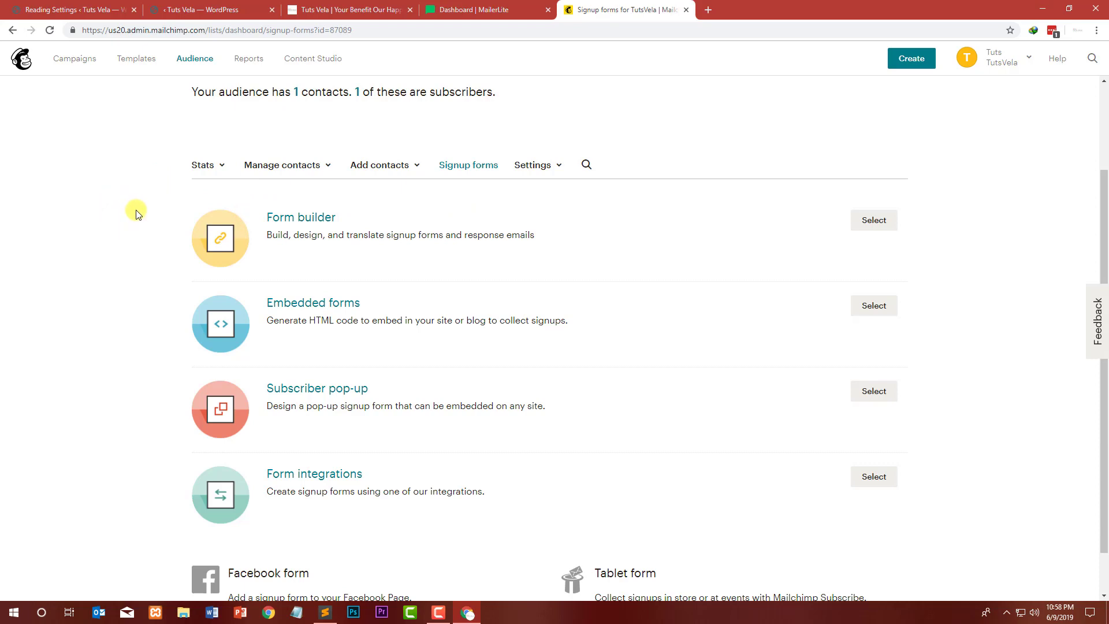
click(872, 221)
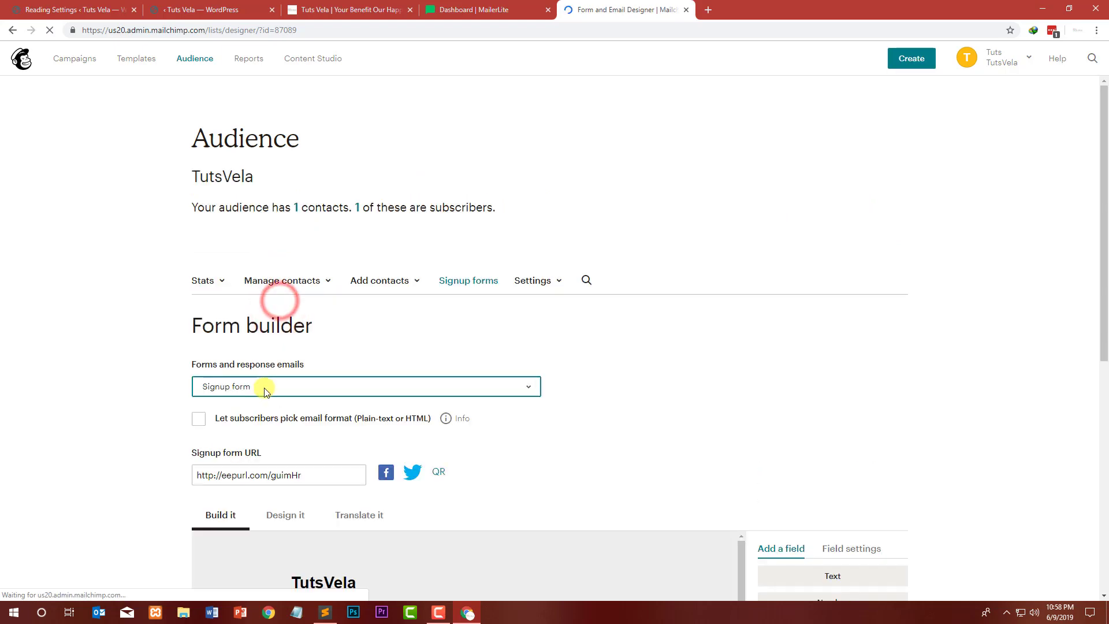
Step: Keep the Signup form selected and enable letting subscribers pick their email format (Plain-text or HTML)
click(503, 387)
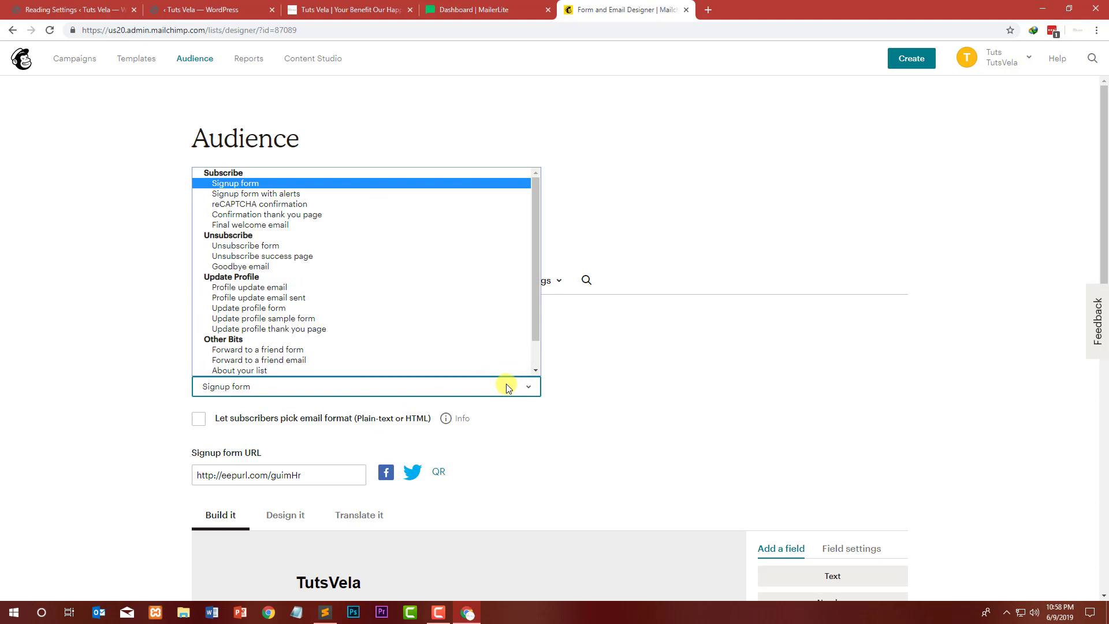
scroll(439, 294, down, 1)
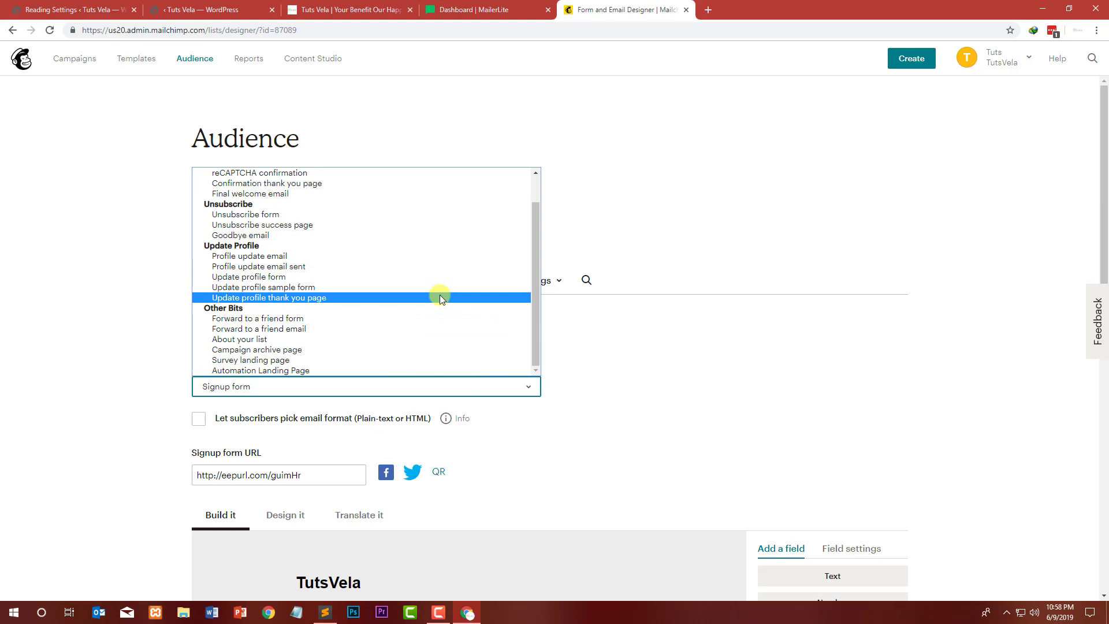
scroll(440, 297, up, 1)
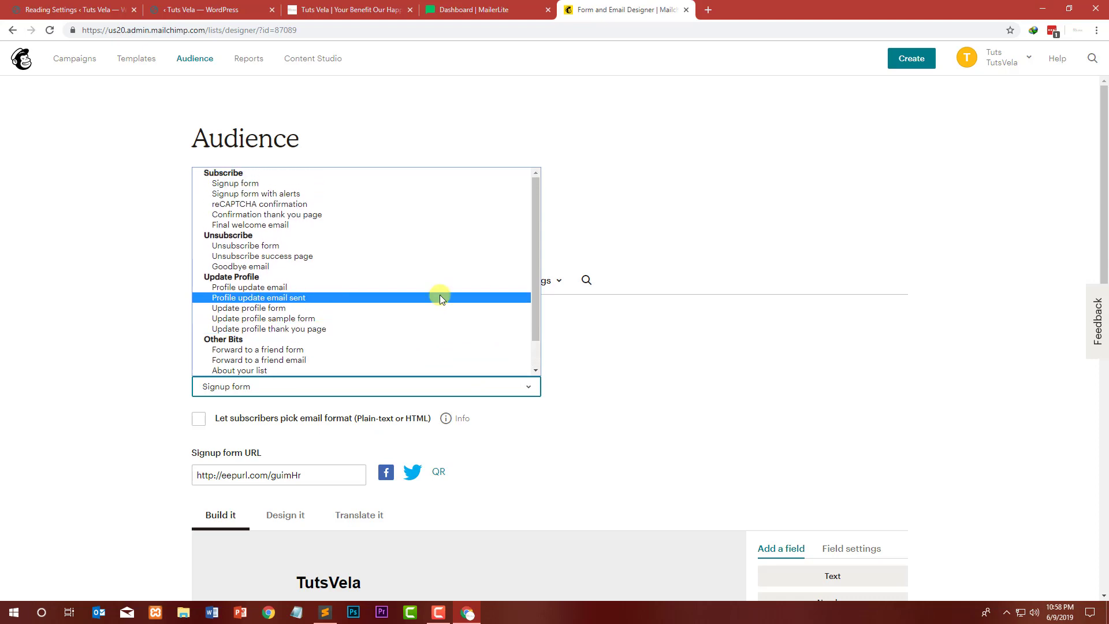
click(338, 181)
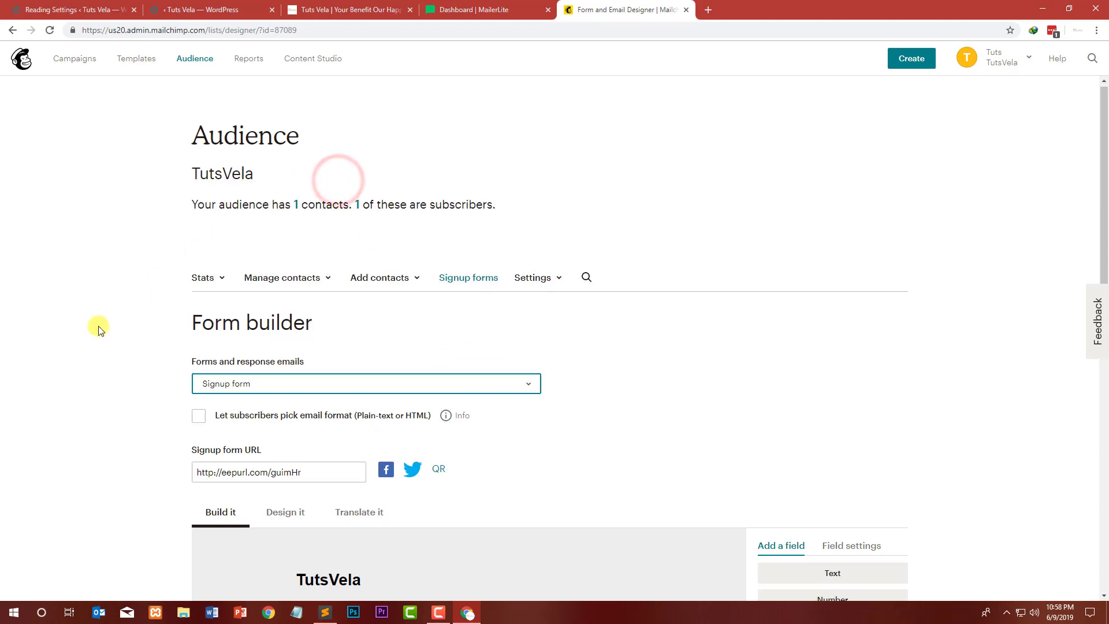
scroll(176, 359, down, 1)
click(203, 362)
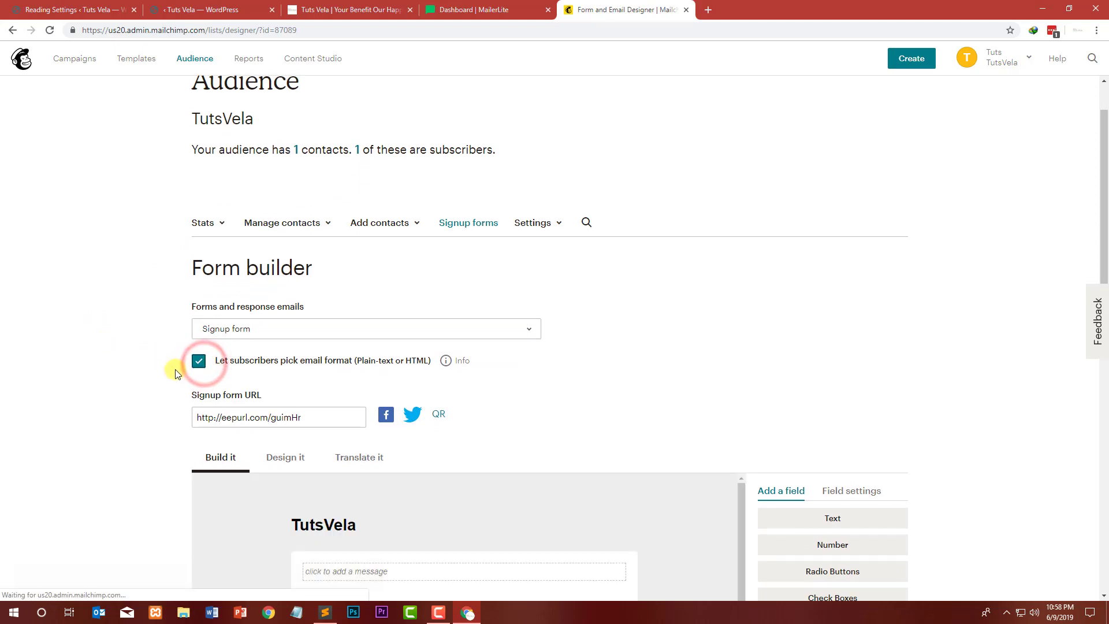
Step: Review the signup form URL and the fields of the signup form in the builder
scroll(217, 366, down, 3)
click(323, 244)
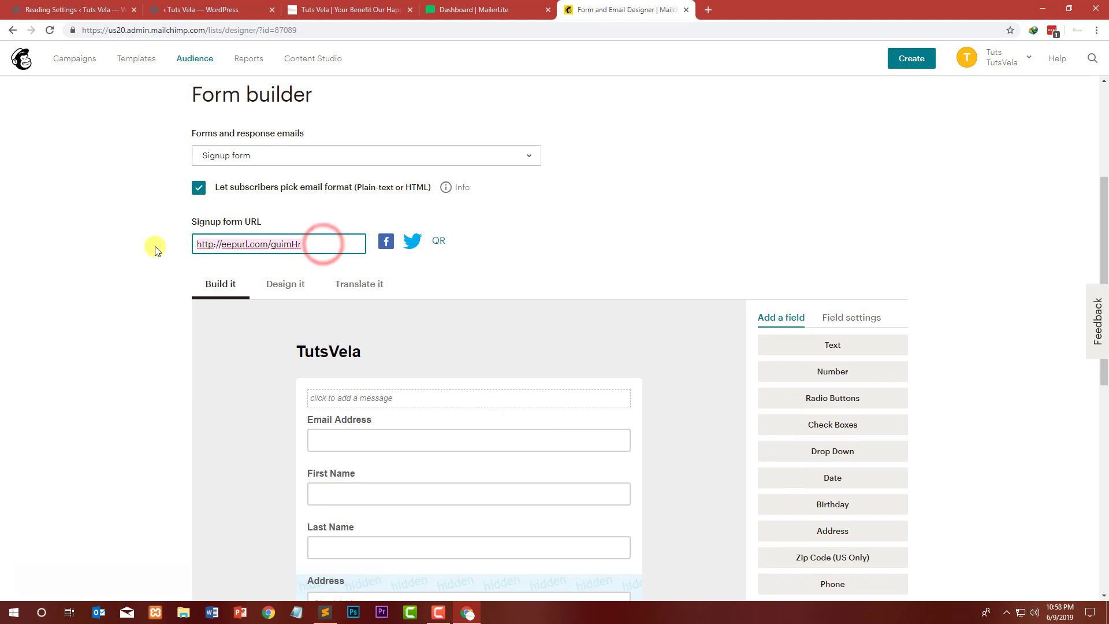
click(140, 280)
scroll(258, 286, down, 2)
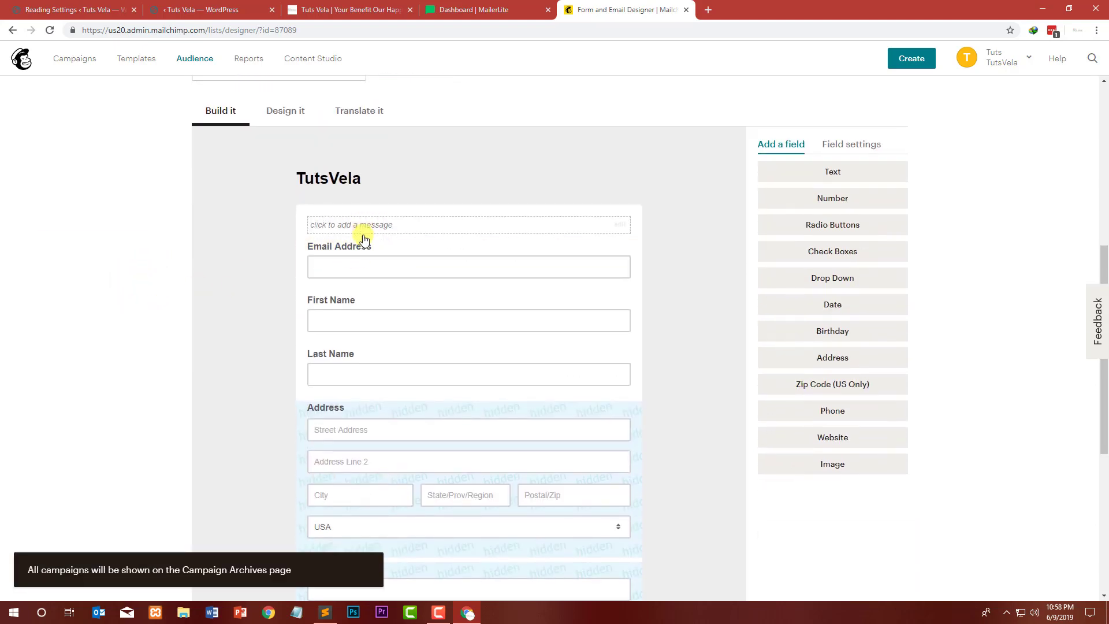
scroll(366, 361, down, 3)
scroll(398, 442, down, 5)
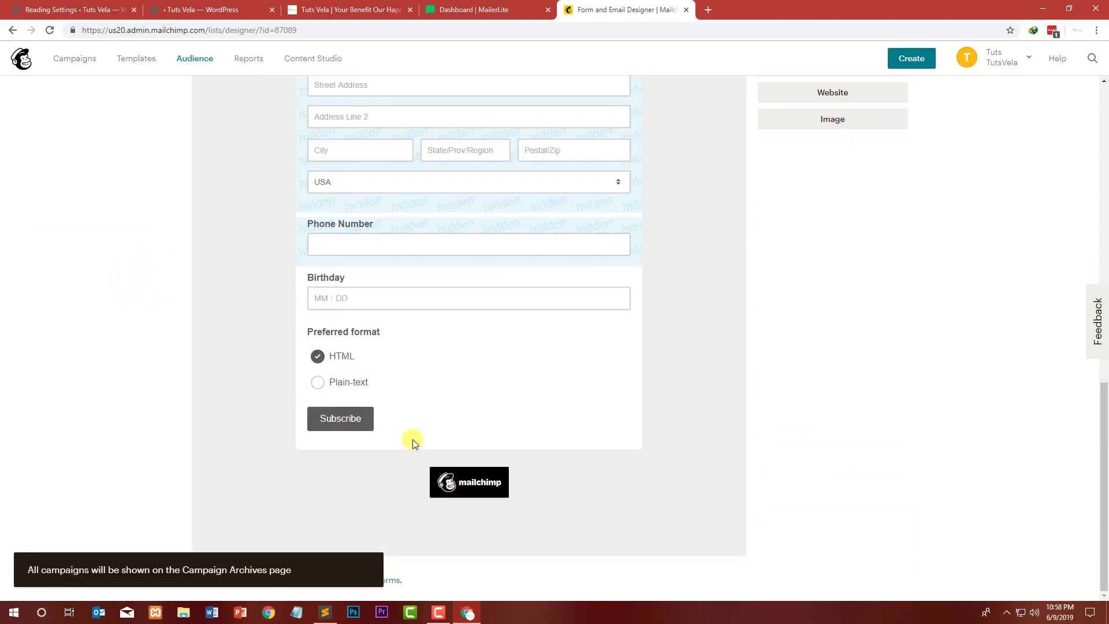
scroll(381, 401, up, 2)
scroll(516, 362, down, 1)
scroll(664, 310, up, 8)
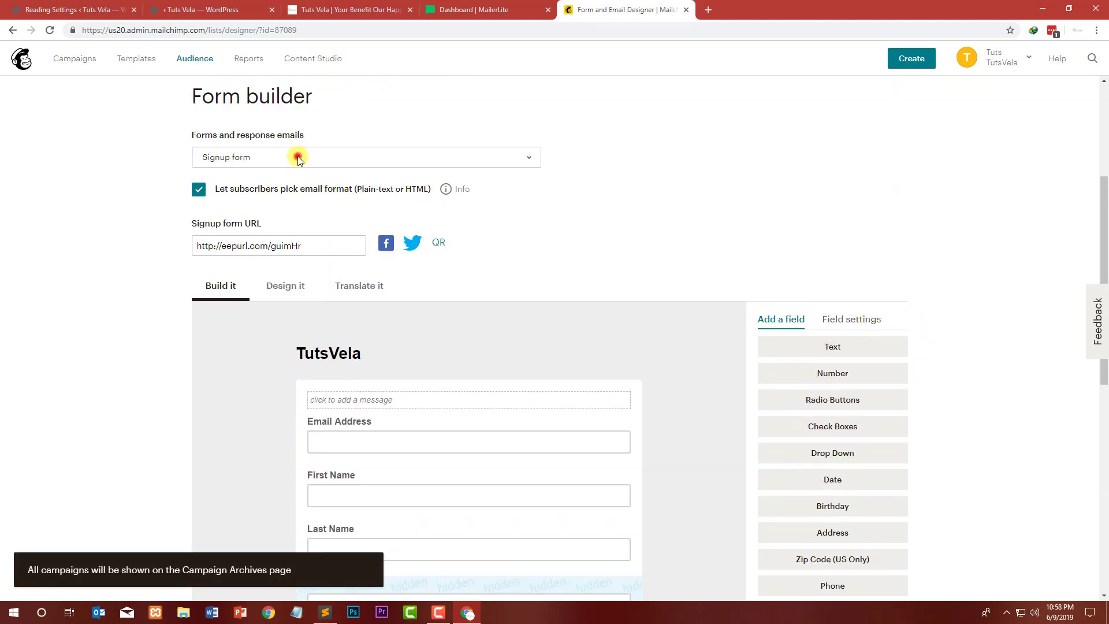
Step: Switch the form builder to the Survey landing page and open its design settings
click(299, 159)
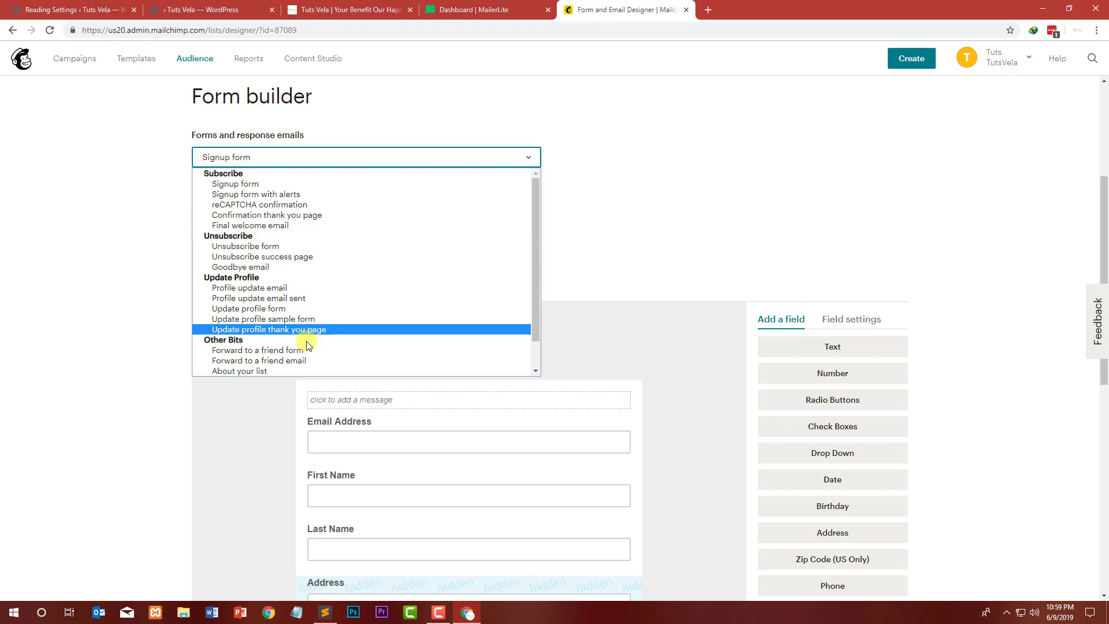
scroll(306, 338, down, 1)
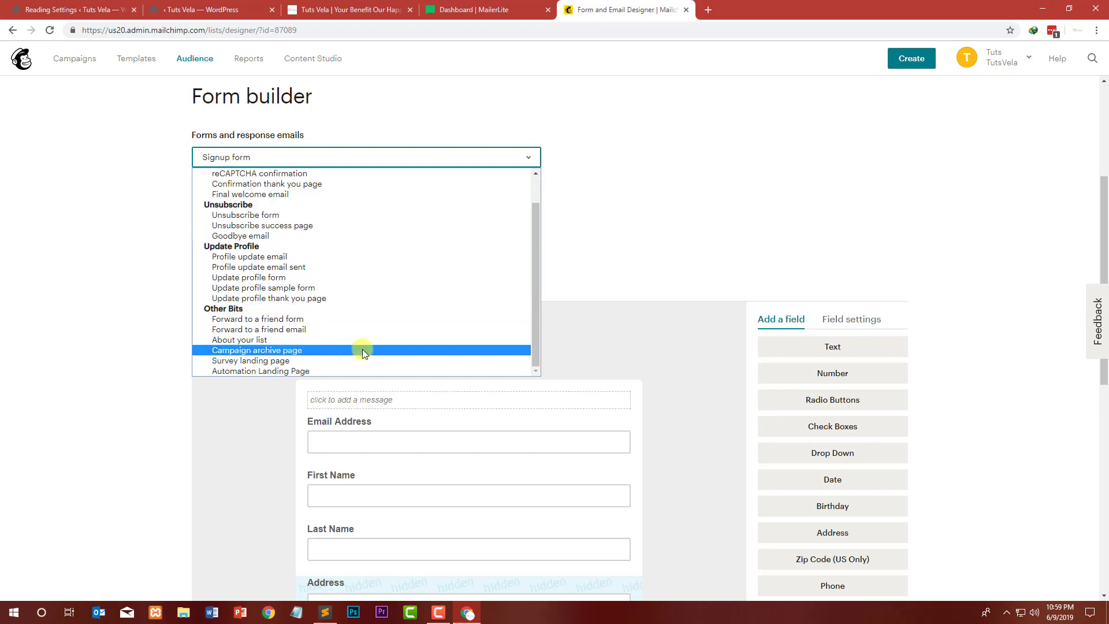
click(421, 361)
scroll(278, 306, down, 5)
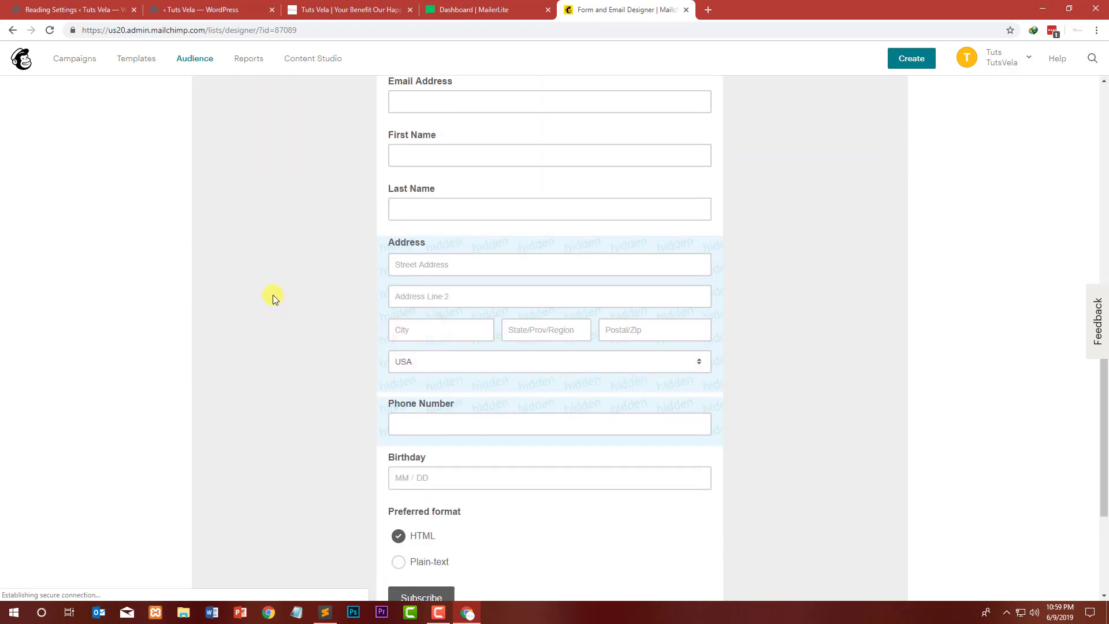
scroll(275, 293, up, 8)
click(289, 407)
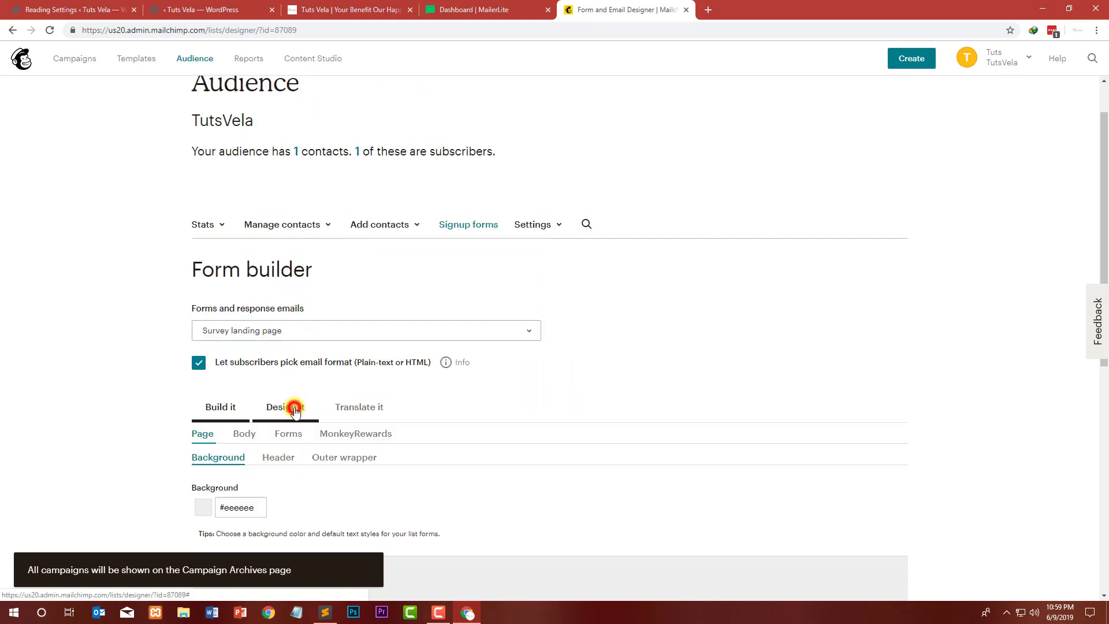
Step: Browse the MonkeyRewards design options and the translation settings of the survey landing page
scroll(300, 347, down, 5)
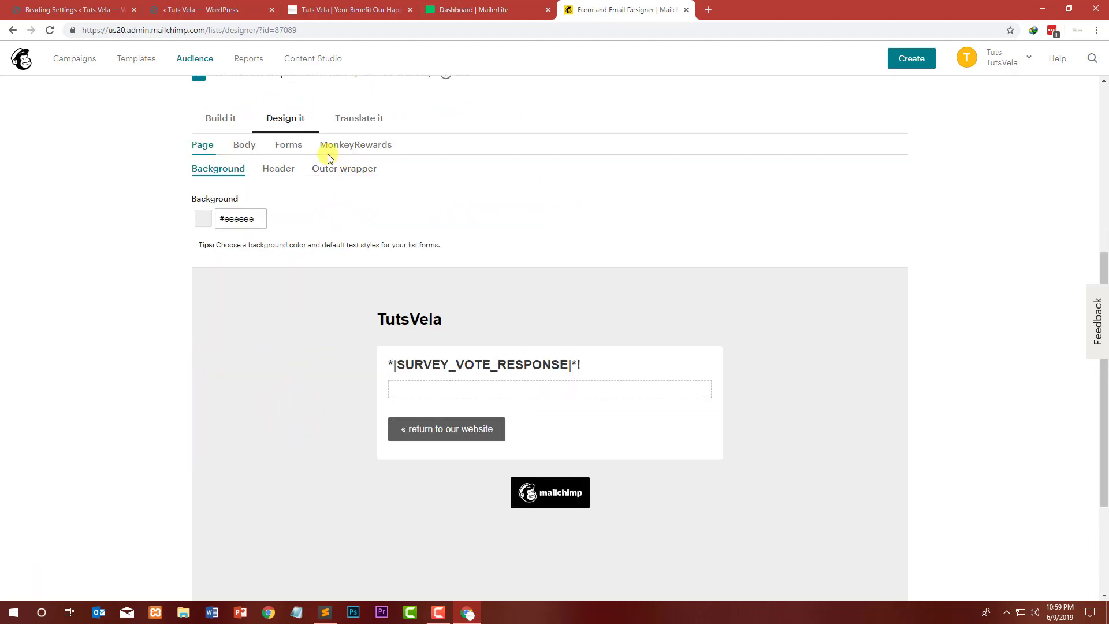
click(354, 145)
click(357, 118)
scroll(952, 100, up, 5)
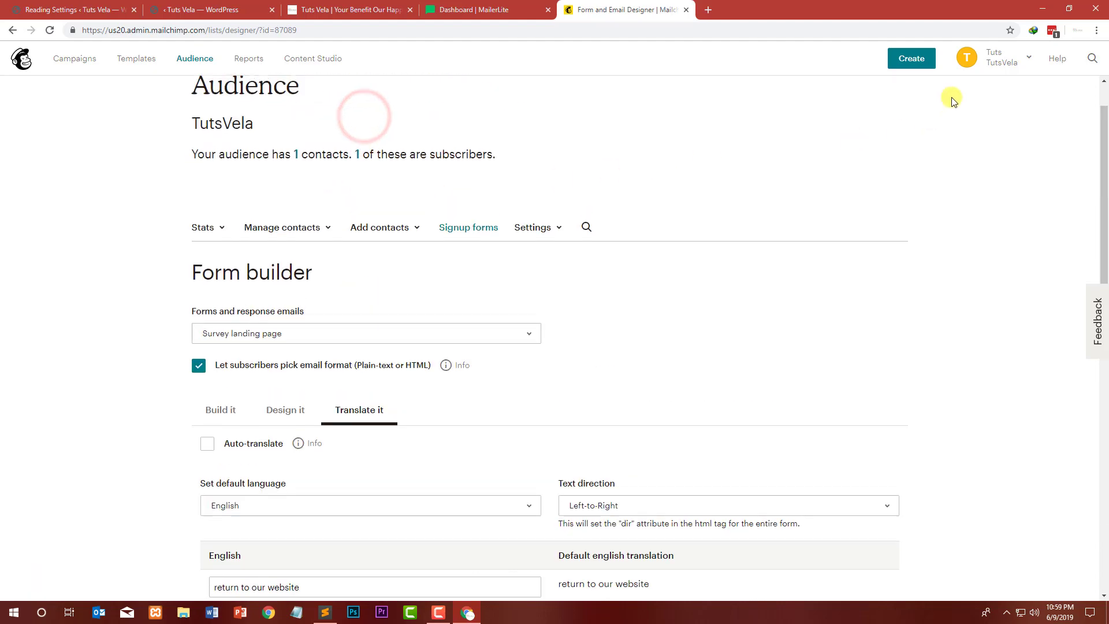
Step: Create a new regular email campaign named Email for tutsvela
click(913, 58)
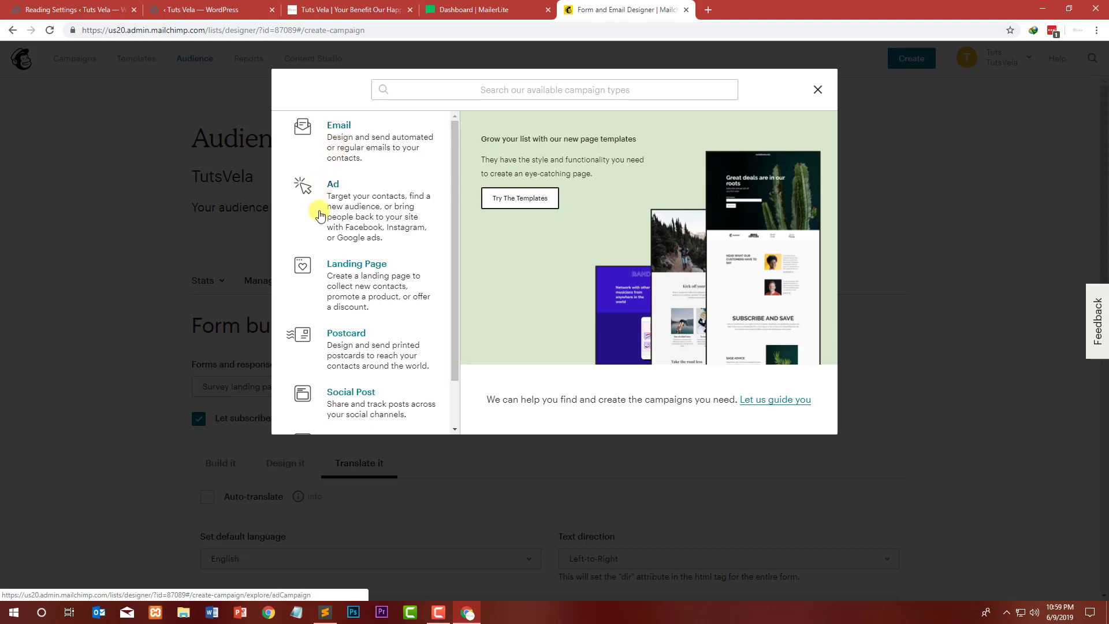
scroll(349, 248, down, 1)
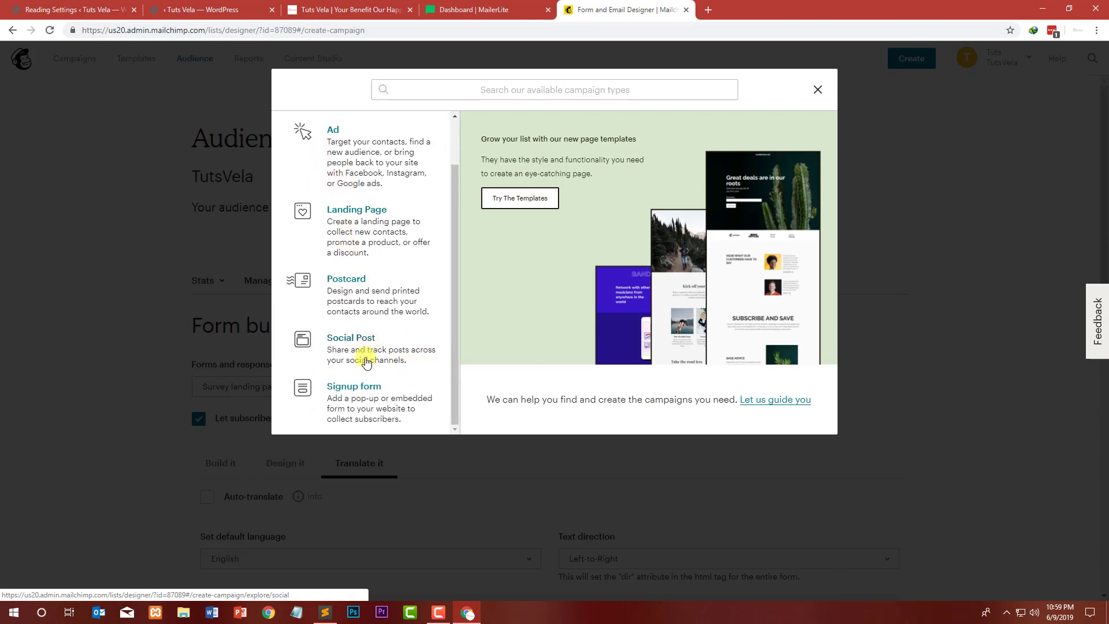
scroll(354, 309, up, 1)
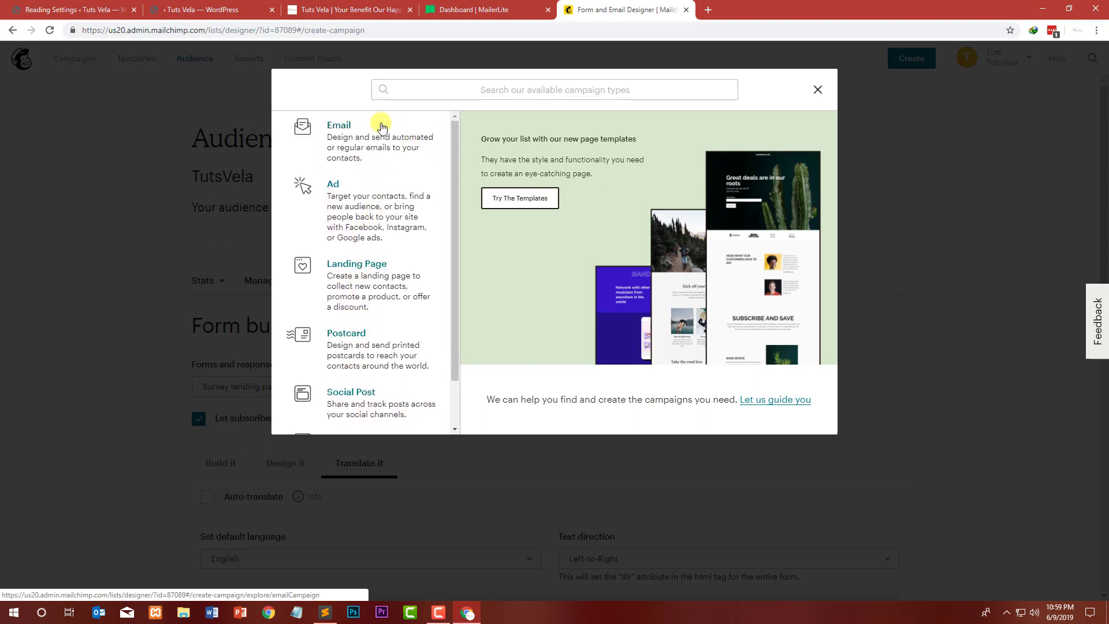
click(349, 127)
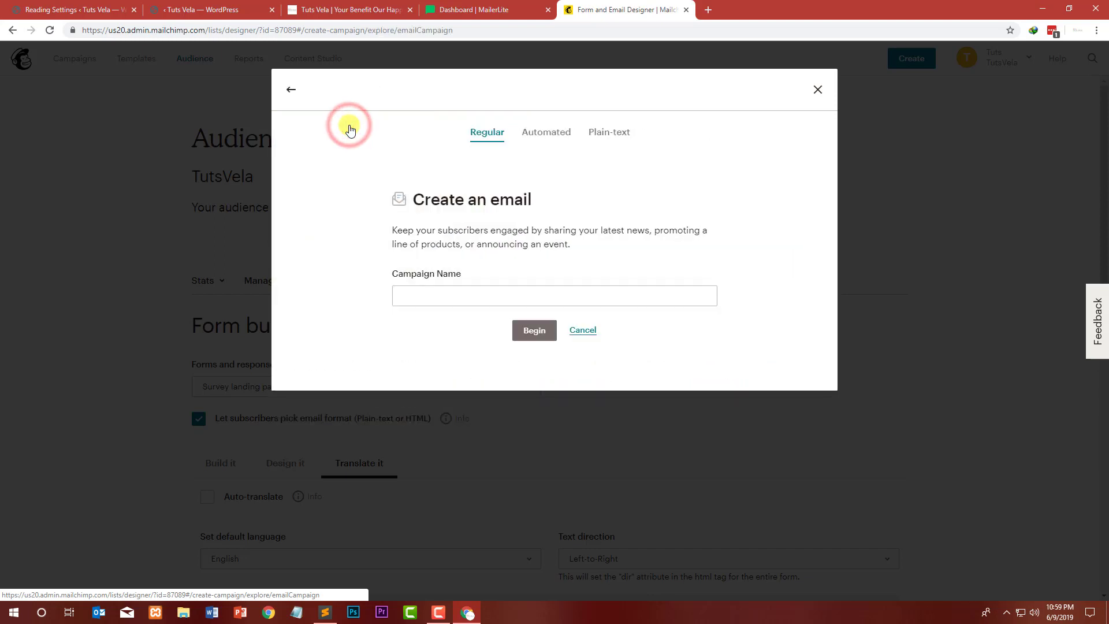
click(448, 300)
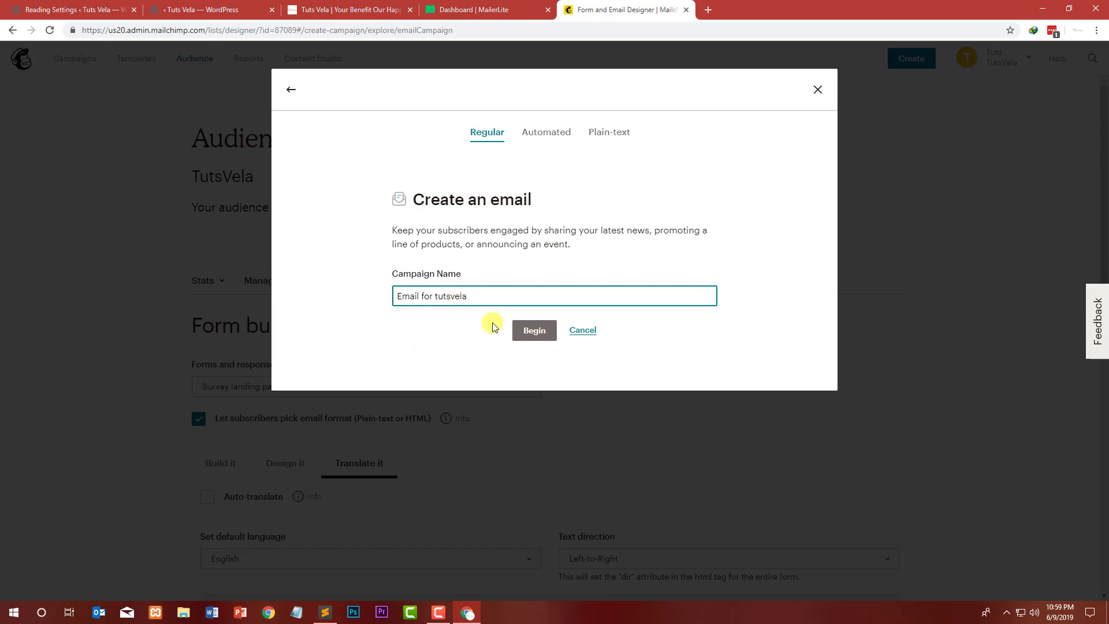
click(543, 330)
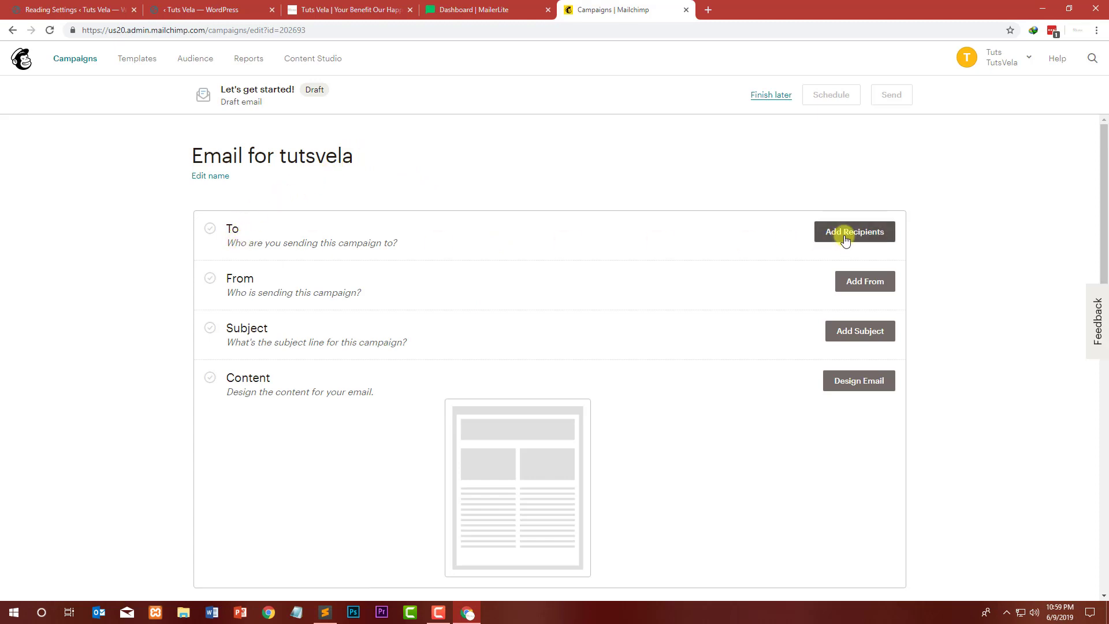
Step: Add the campaign sender with the name TutsVela and the sender's e-mail address, and try to save it
click(869, 287)
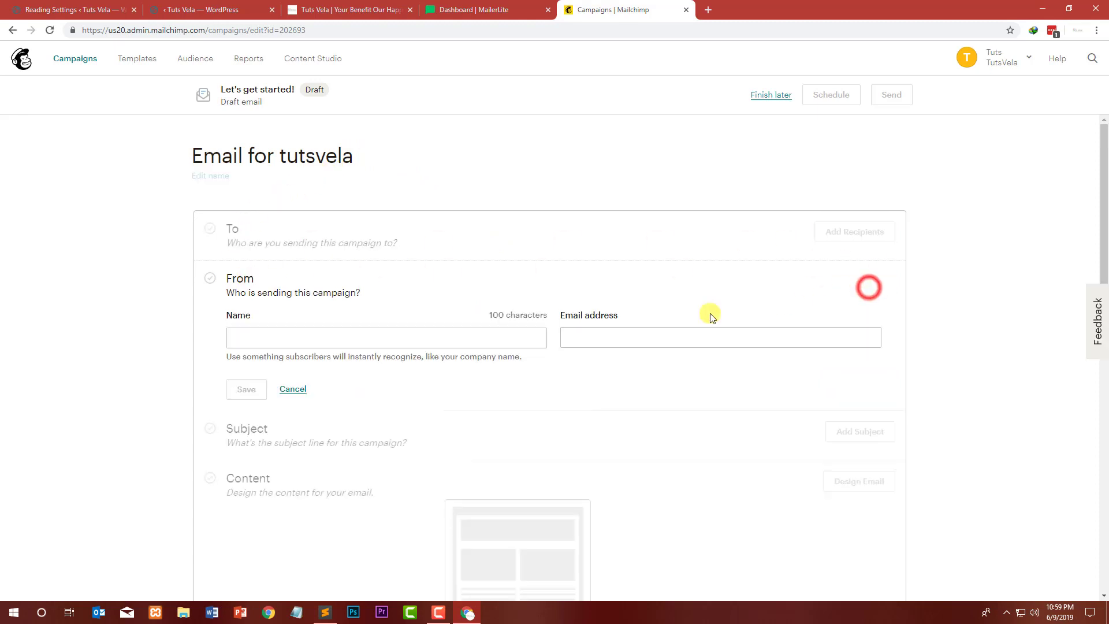
click(384, 331)
text(Tu)
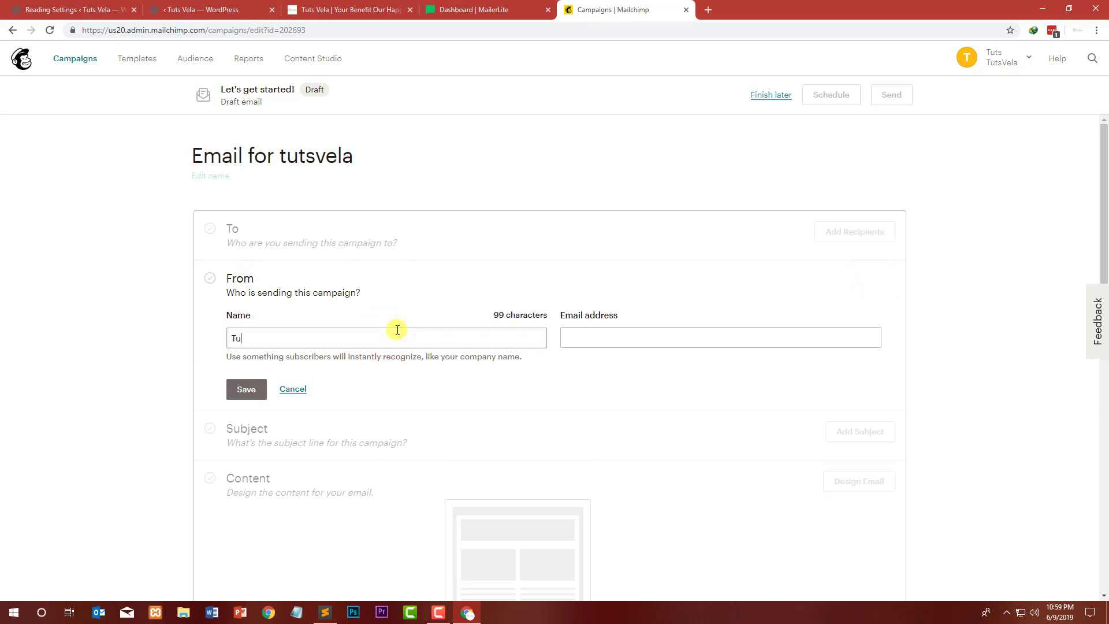
text(tsVel)
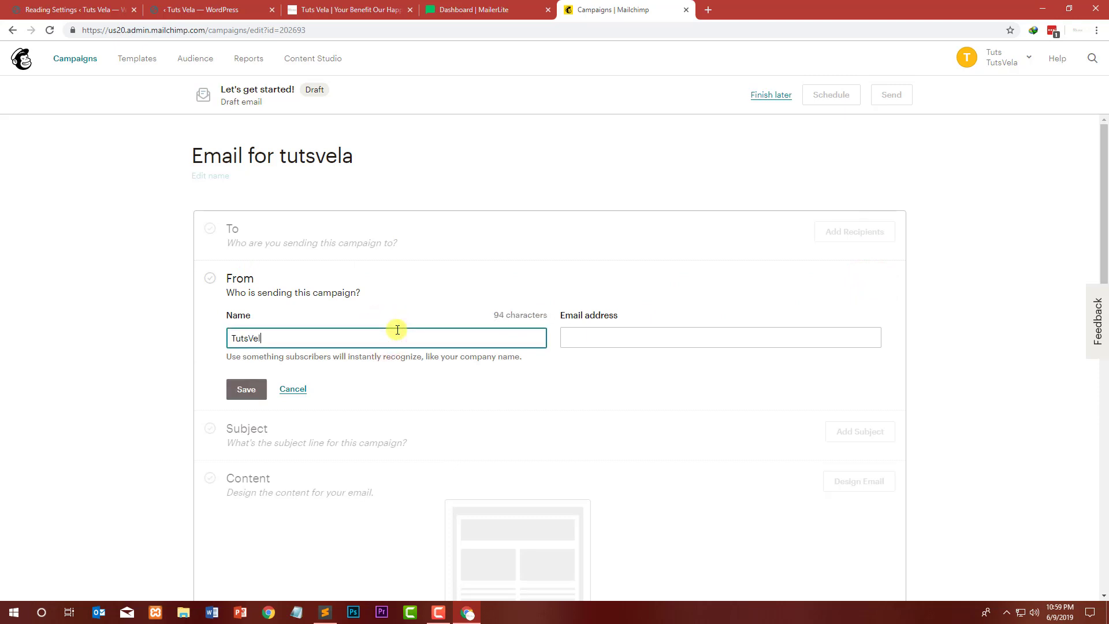
text(a)
key(Tab)
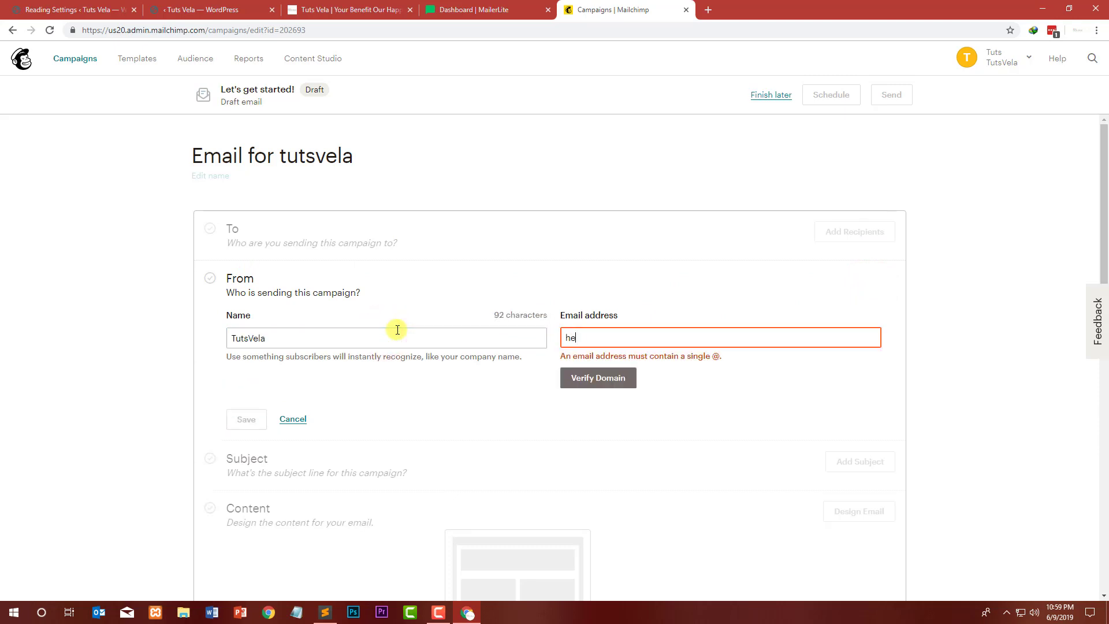
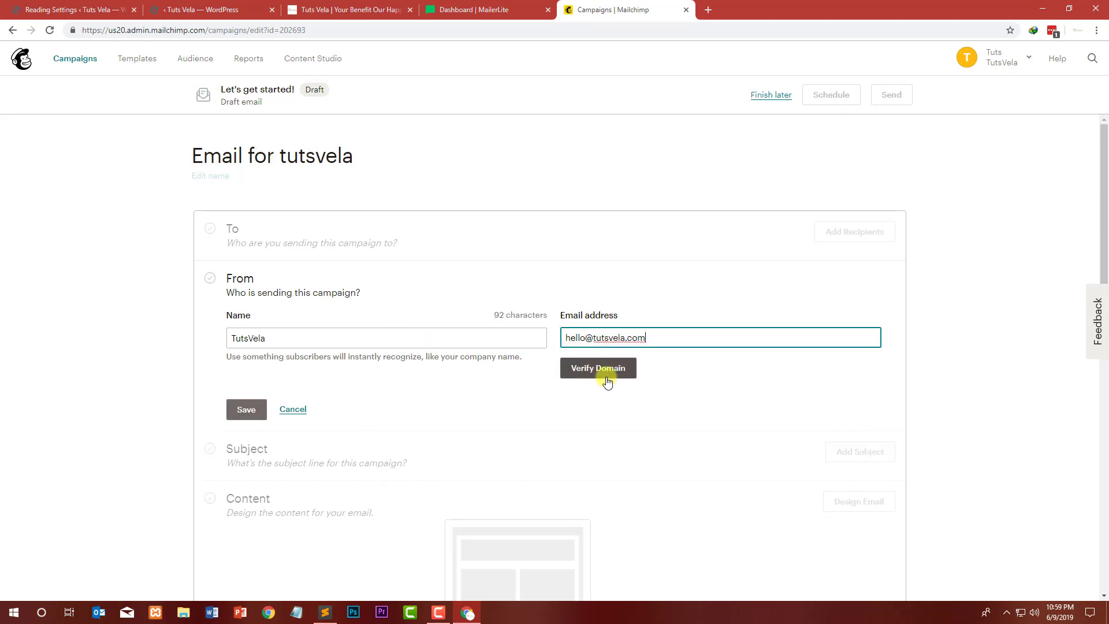
scroll(317, 376, down, 3)
click(249, 235)
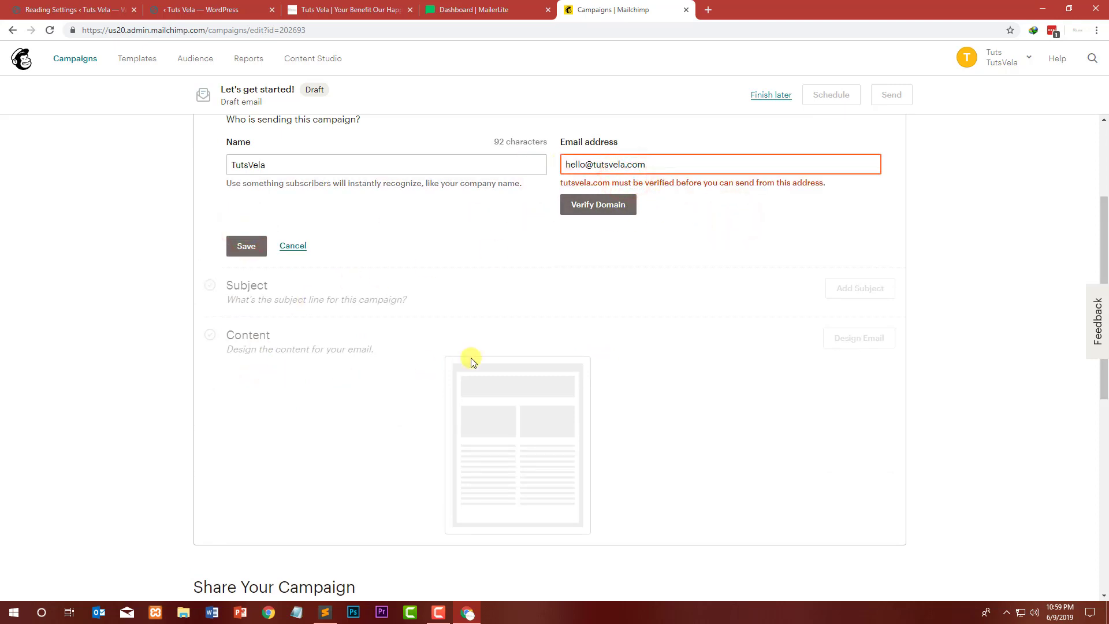
Step: Browse the campaign page, the account notifications and open the account profile page
scroll(513, 446, down, 7)
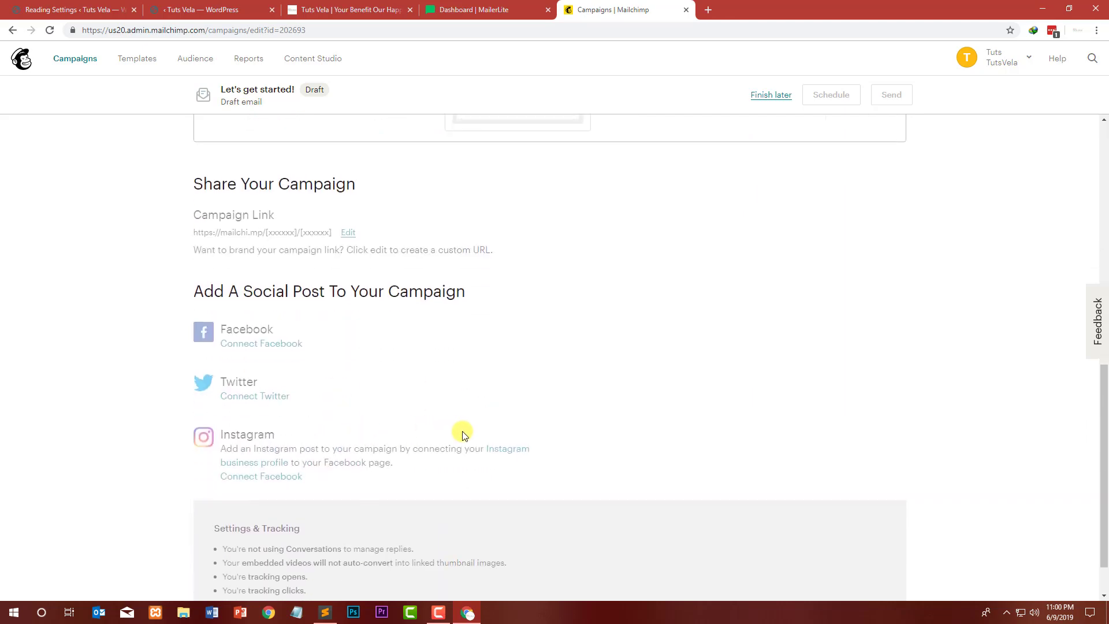
scroll(497, 421, up, 1)
scroll(539, 408, up, 6)
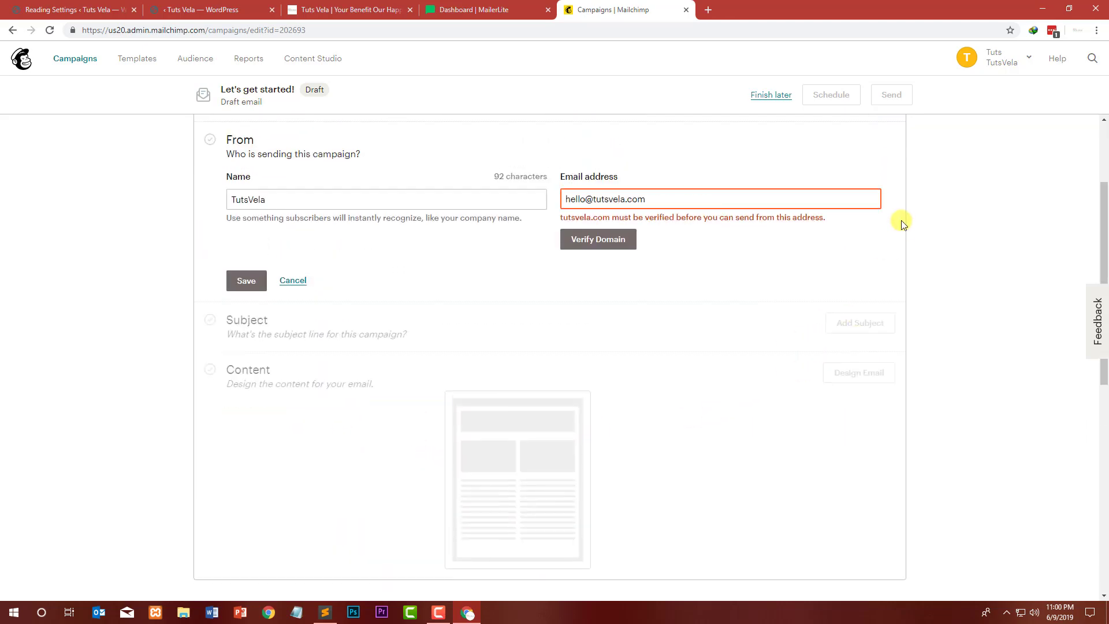
click(995, 57)
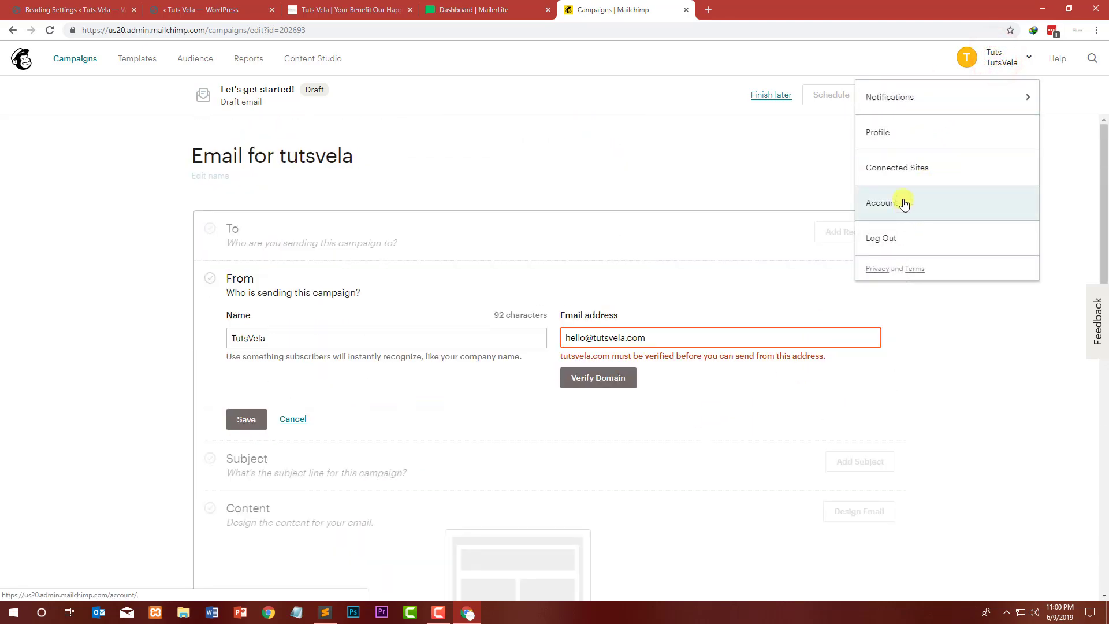
click(894, 97)
click(874, 94)
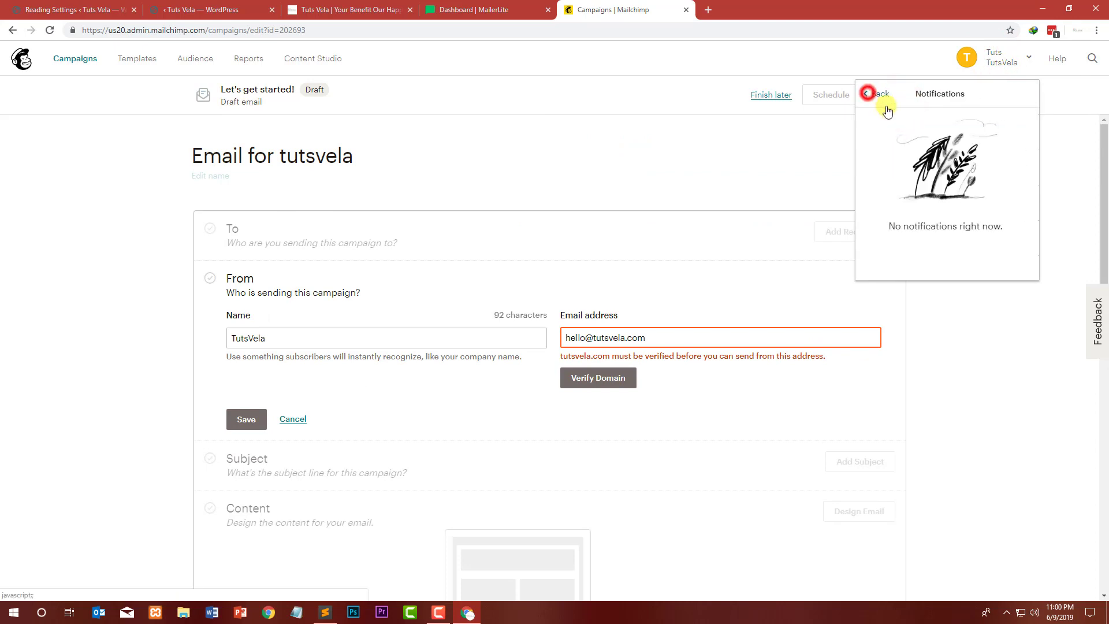
click(880, 131)
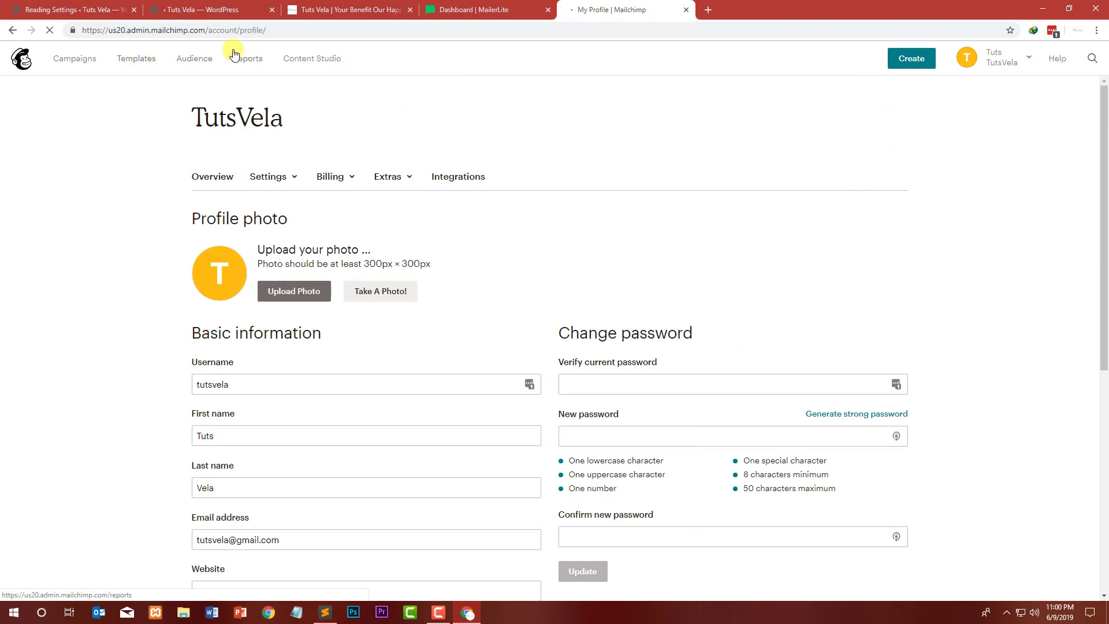
Step: Start a landing page from the Audience dashboard named Email from tutsvela for the TutsVela audience
click(205, 59)
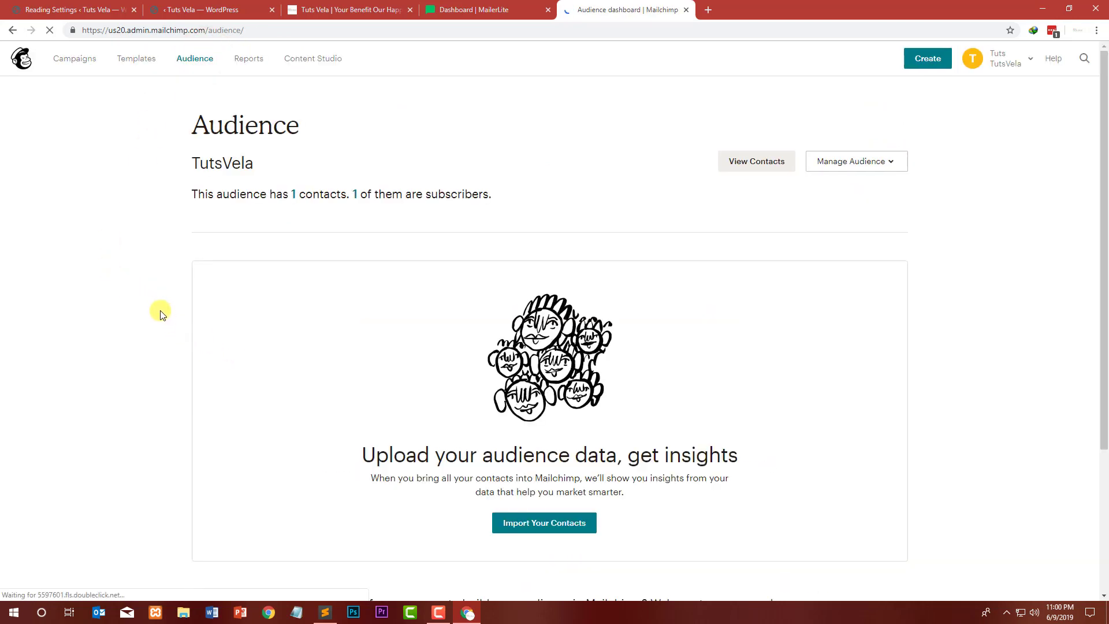
scroll(160, 314, down, 1)
scroll(204, 237, down, 3)
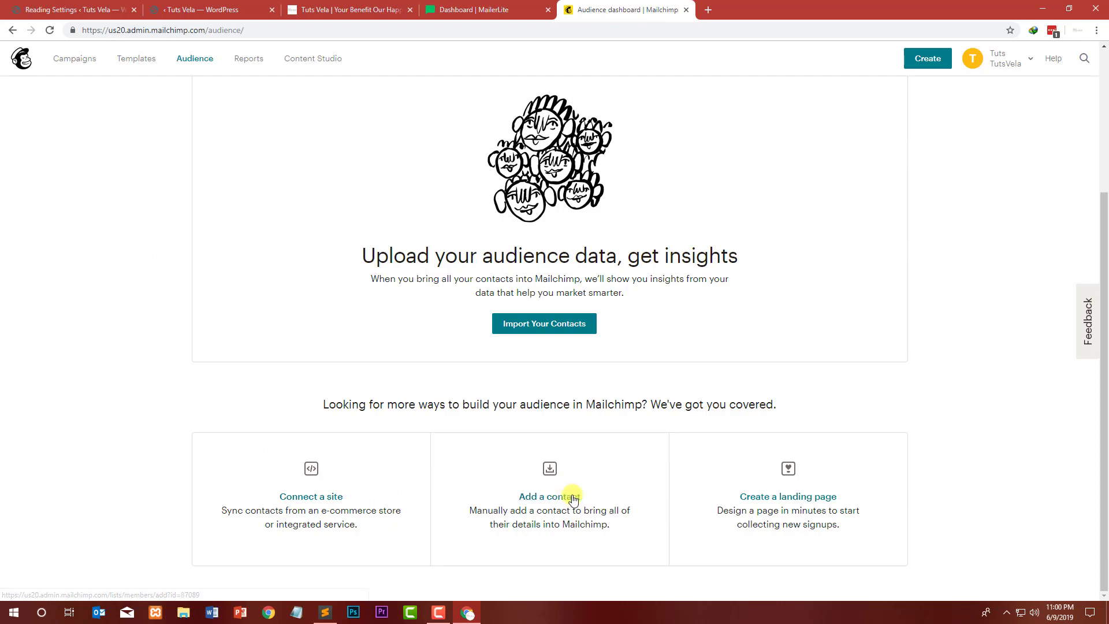
click(835, 495)
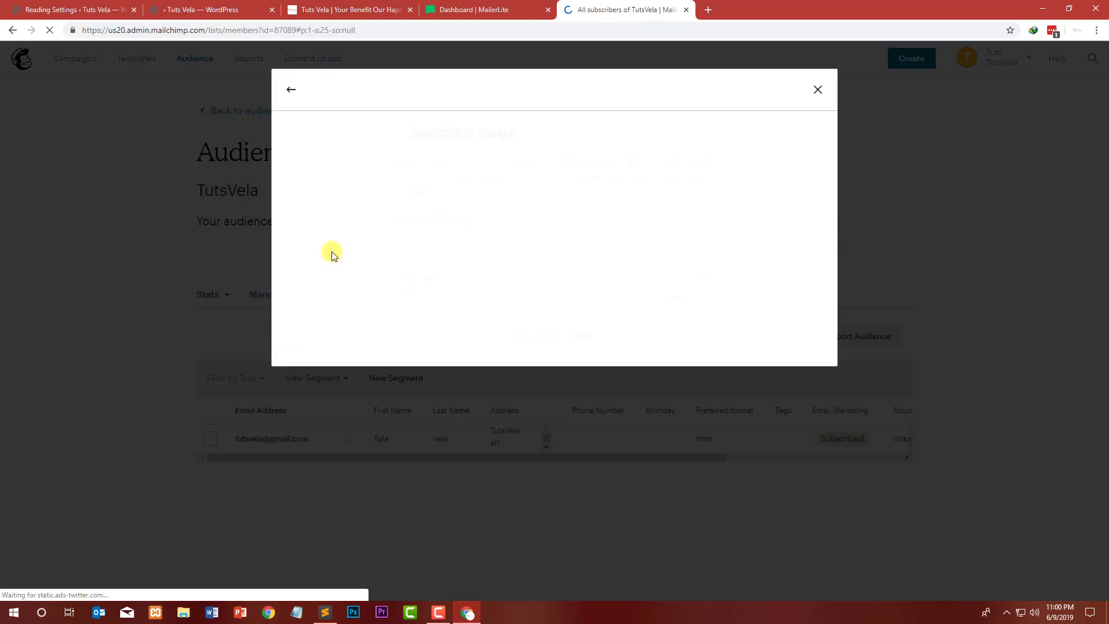
click(478, 241)
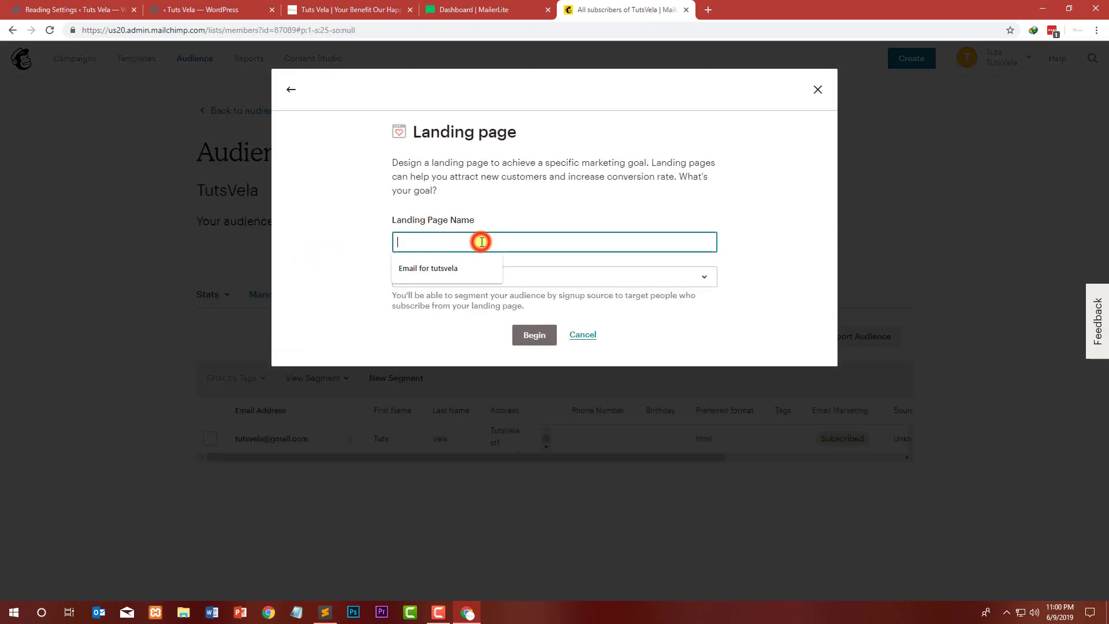
click(451, 269)
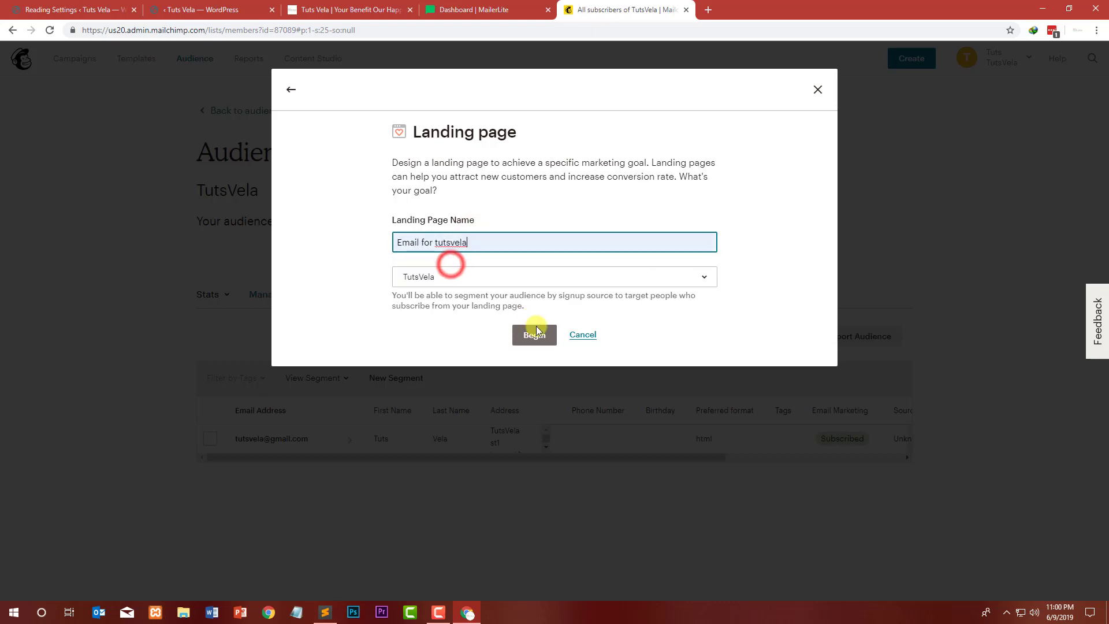
click(432, 243)
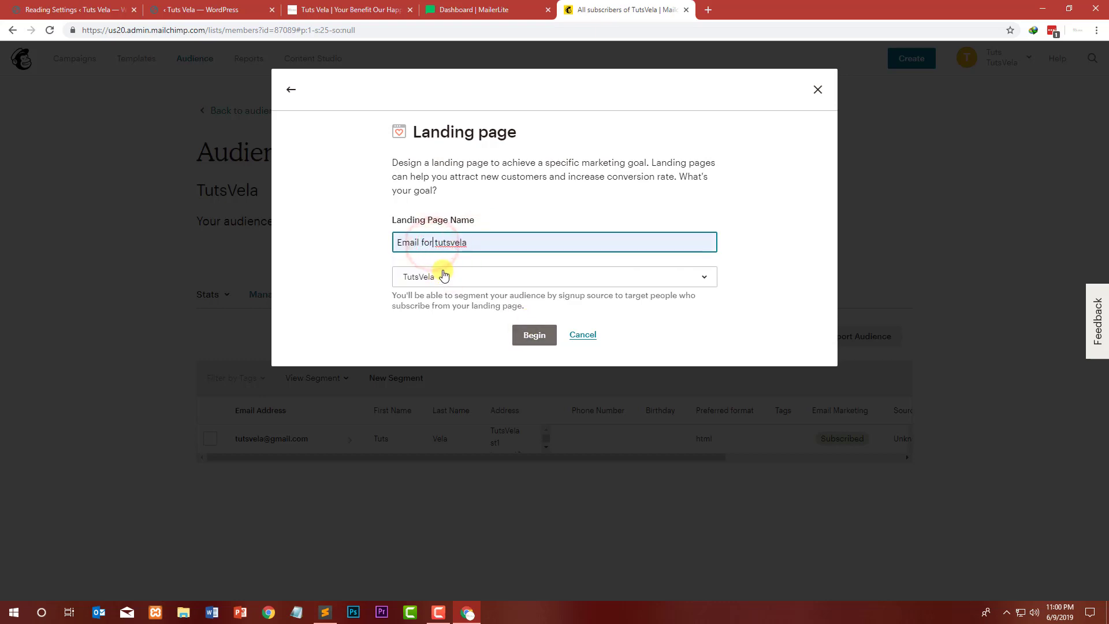
key(BackSpace)
key(BackSpace)
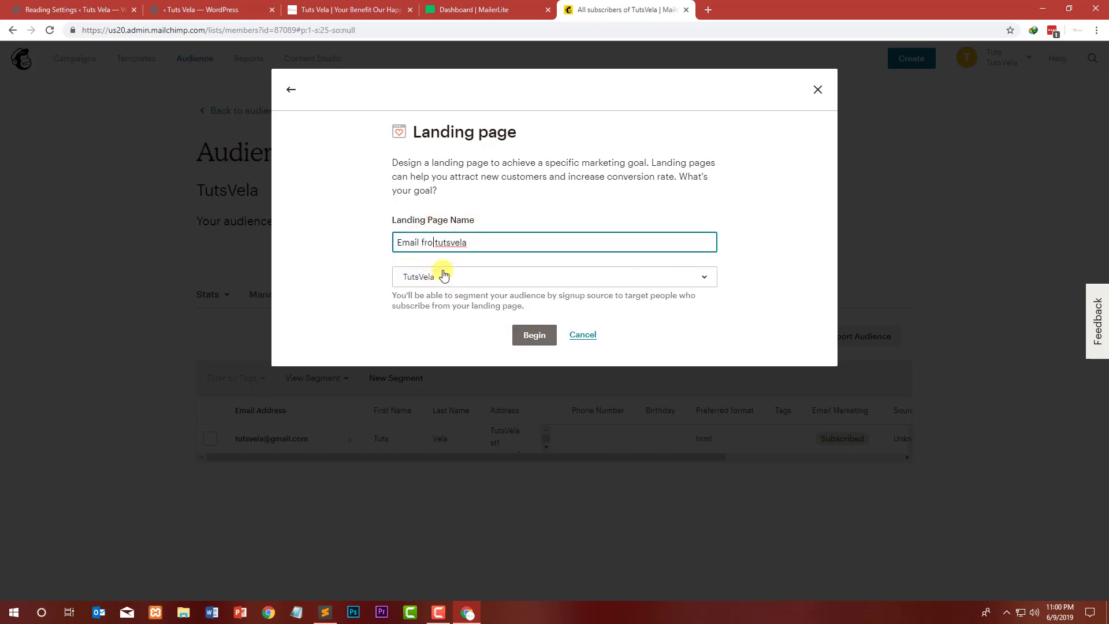
click(518, 330)
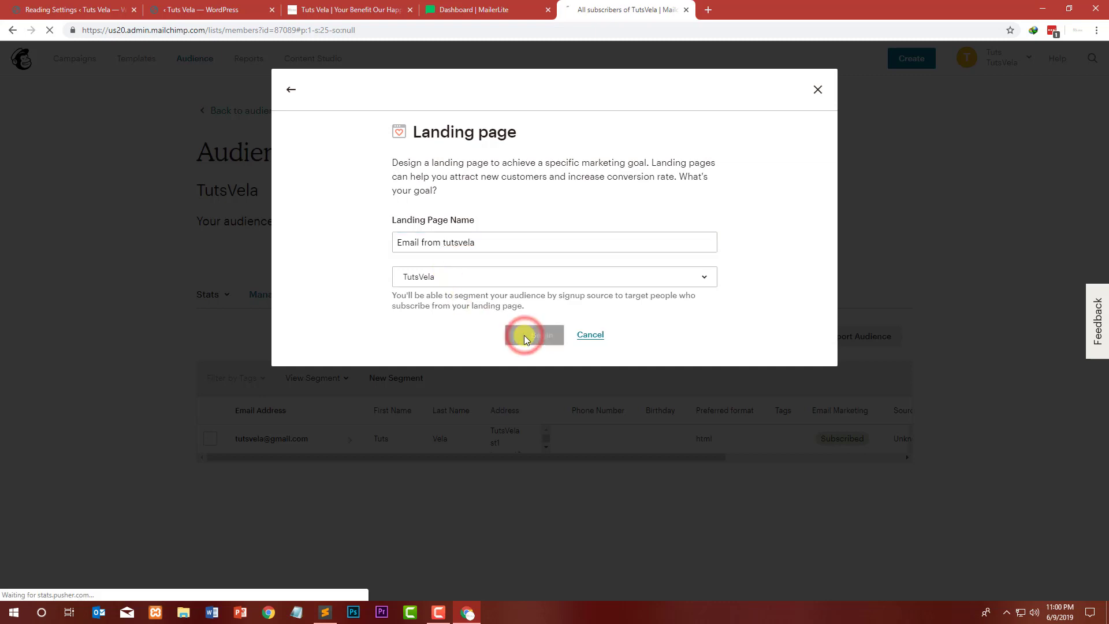
Step: Choose the Promote Products template for the landing page and save and close its design
click(499, 276)
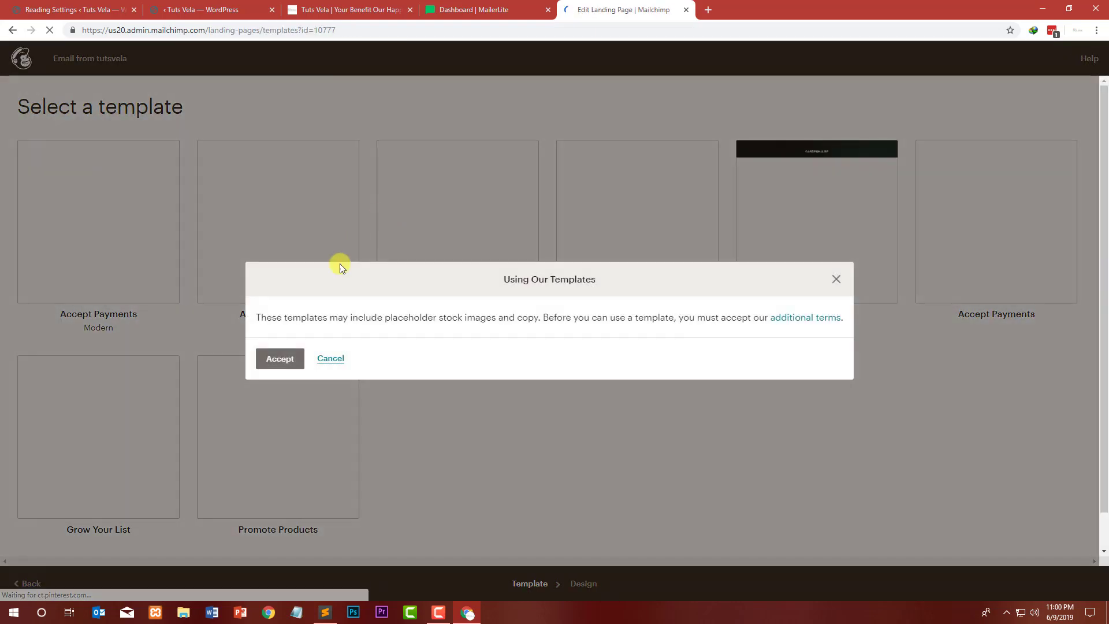
click(289, 358)
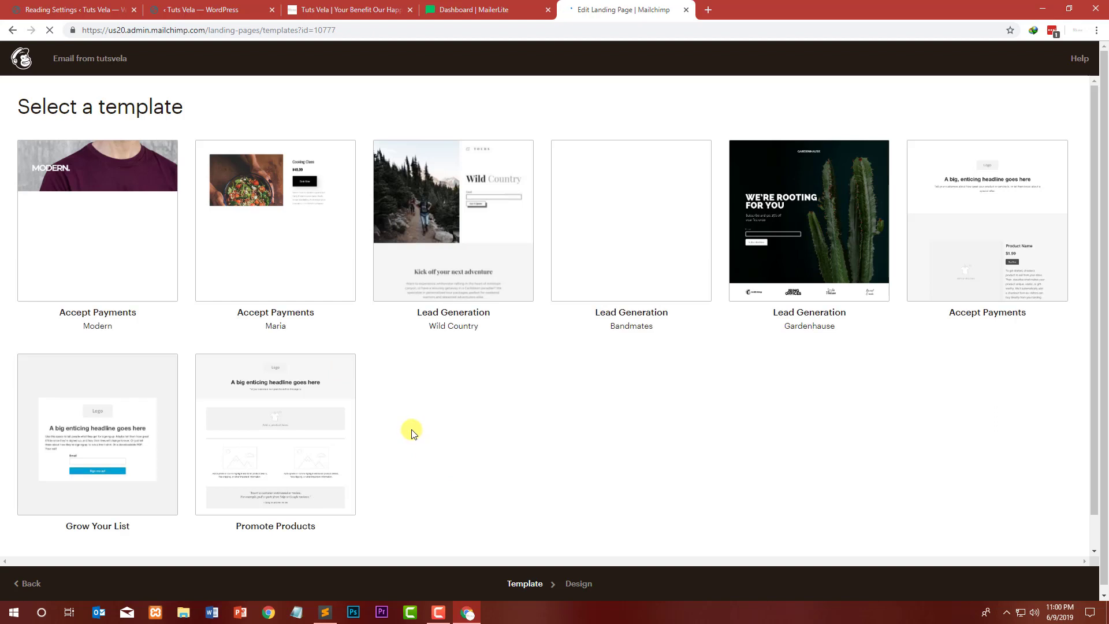
scroll(412, 433, down, 1)
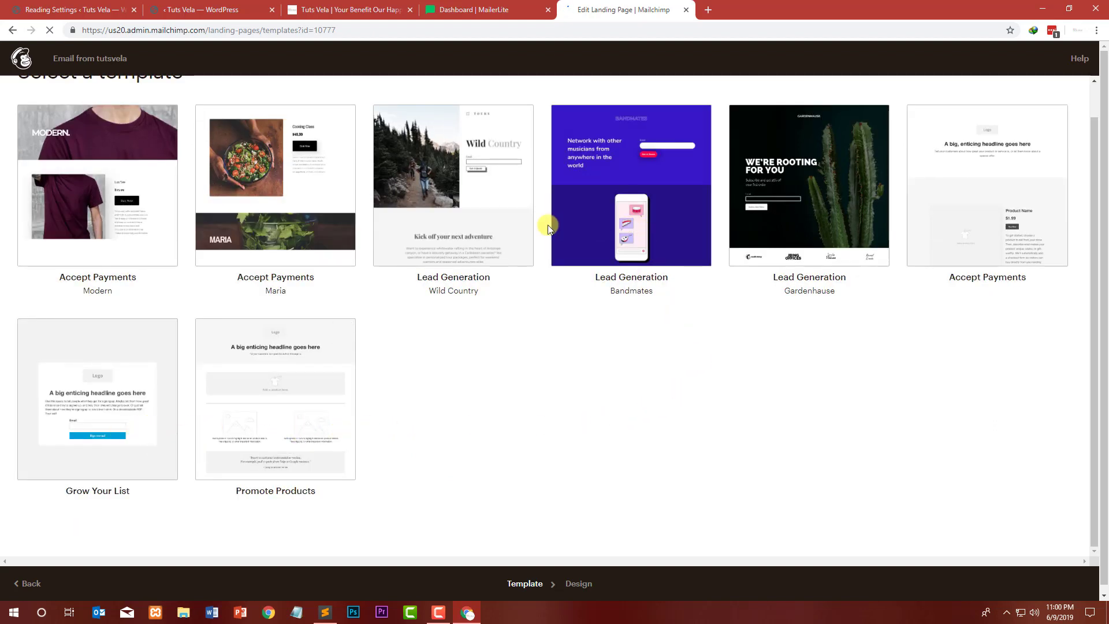
scroll(548, 227, up, 1)
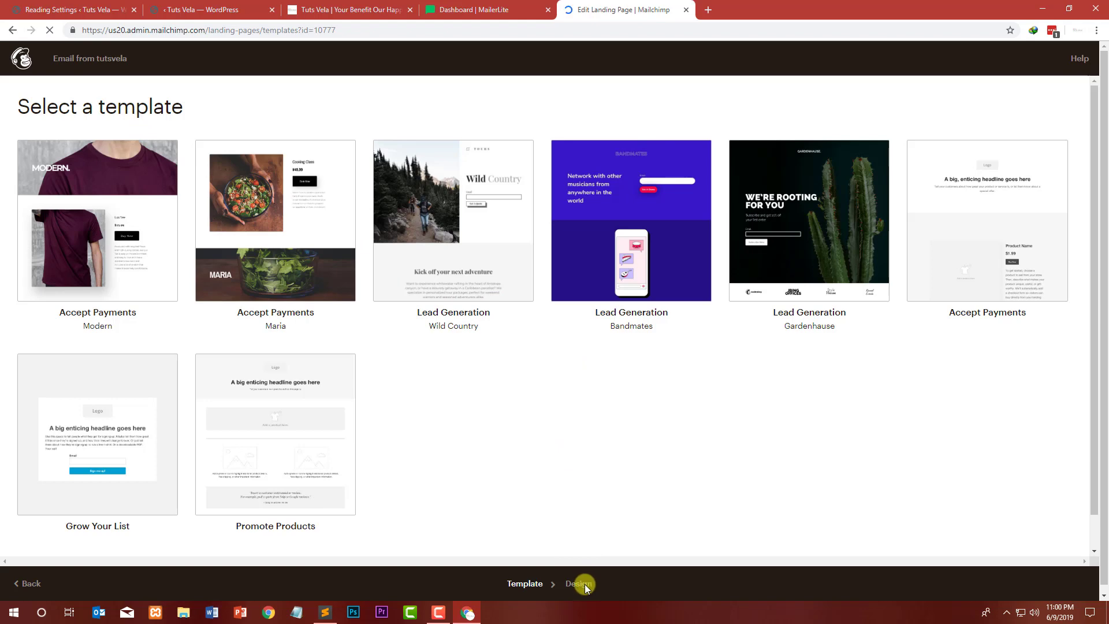
scroll(632, 437, down, 1)
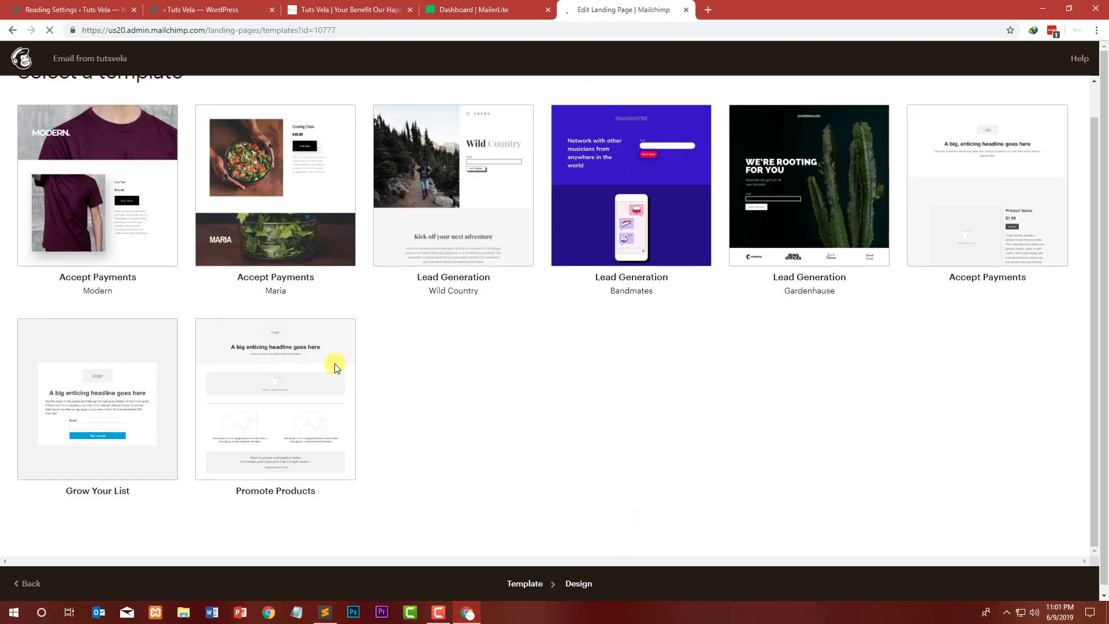
scroll(173, 496, down, 1)
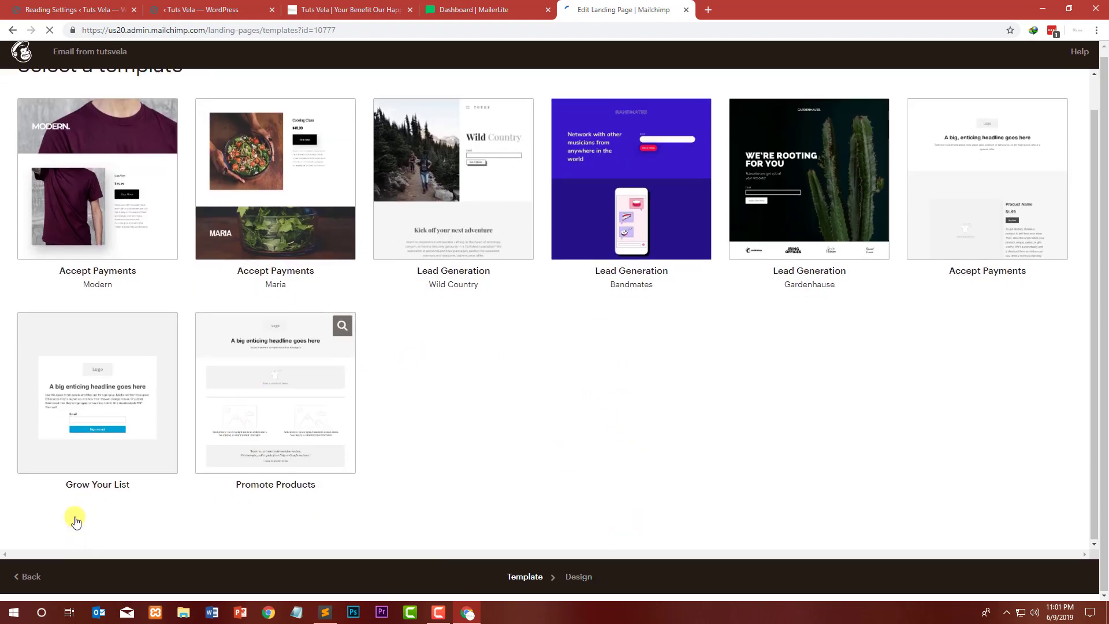
click(263, 390)
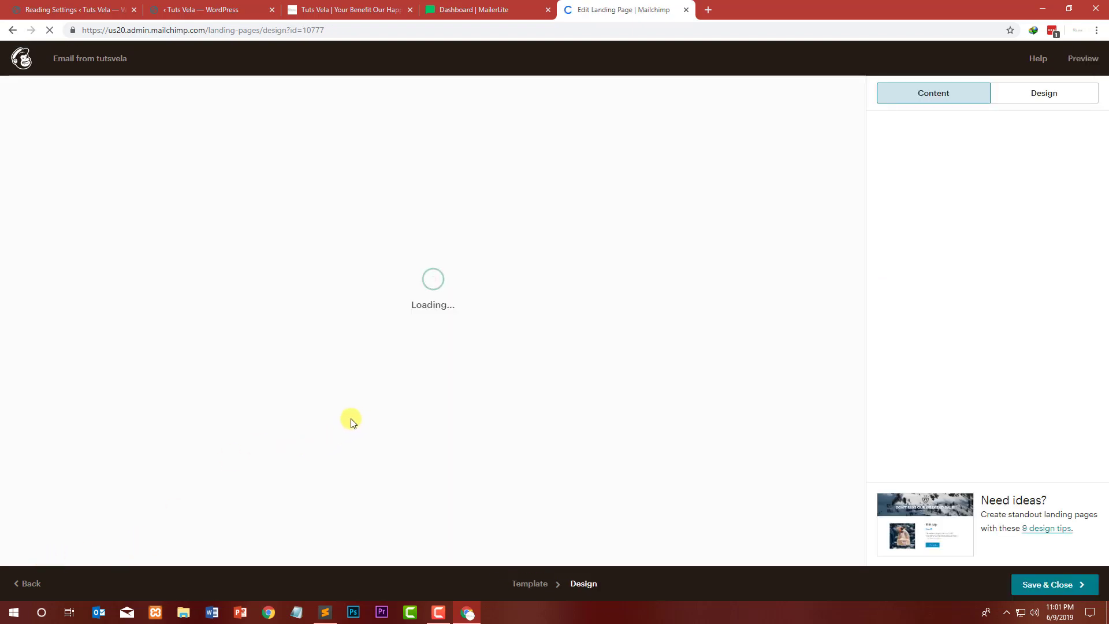
click(1055, 99)
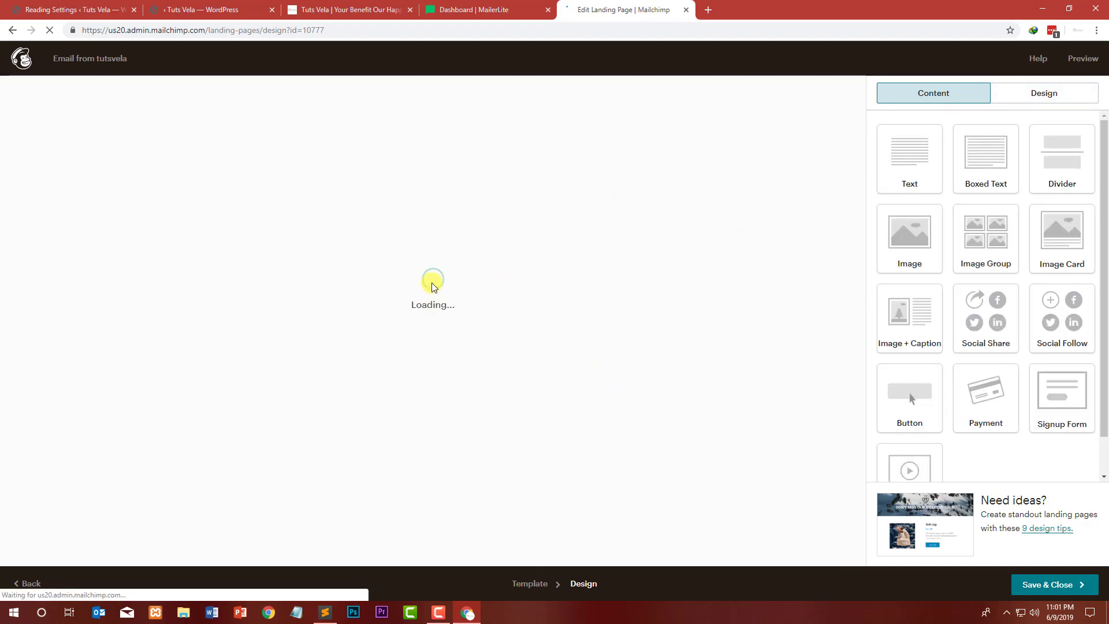
click(1040, 585)
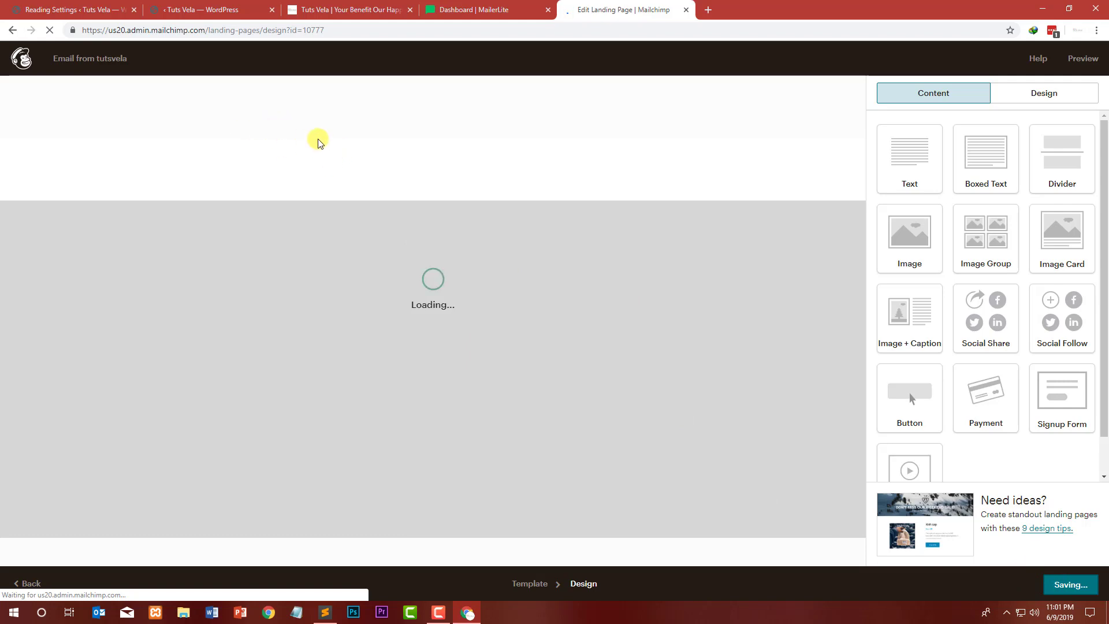
Step: Inspect the Newsletter block's embedded form code field in the WordPress page editor
click(230, 2)
click(99, 3)
click(265, 4)
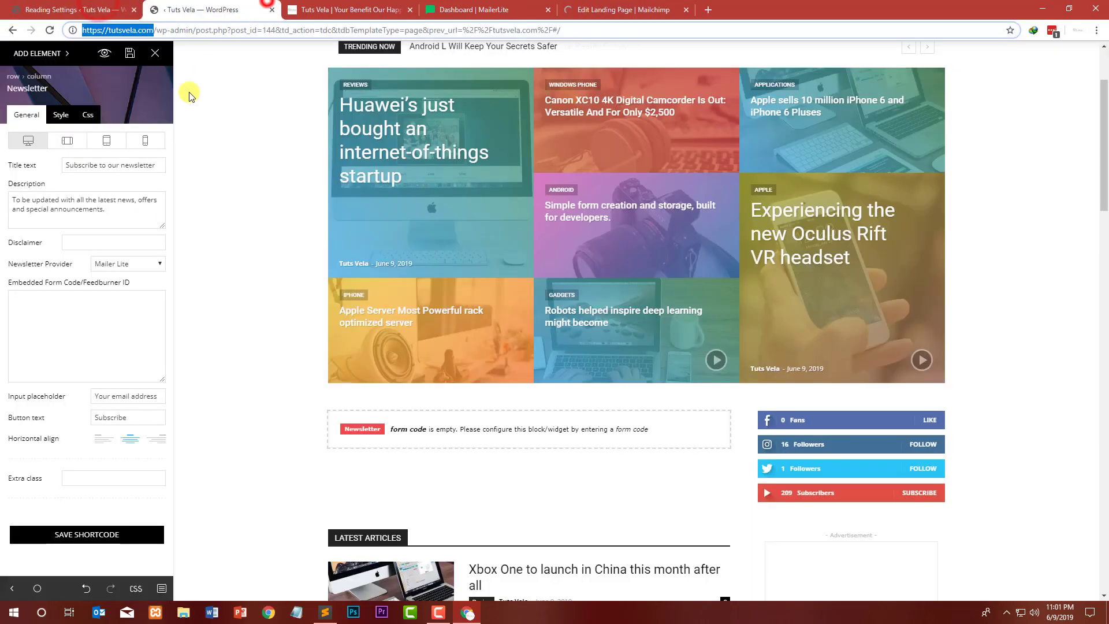
click(93, 324)
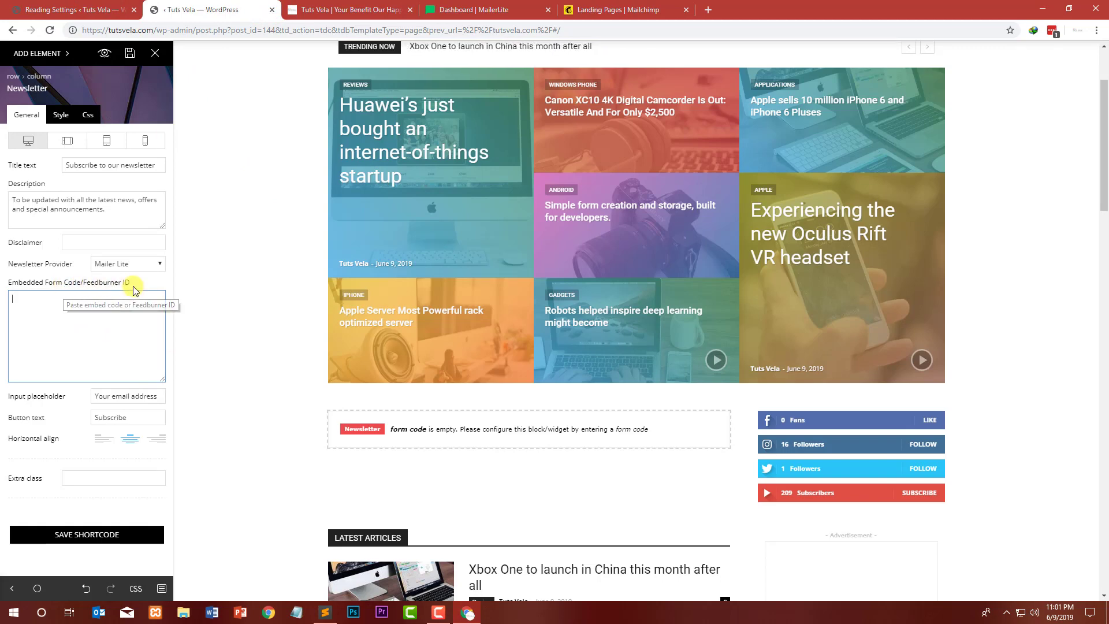
click(562, 5)
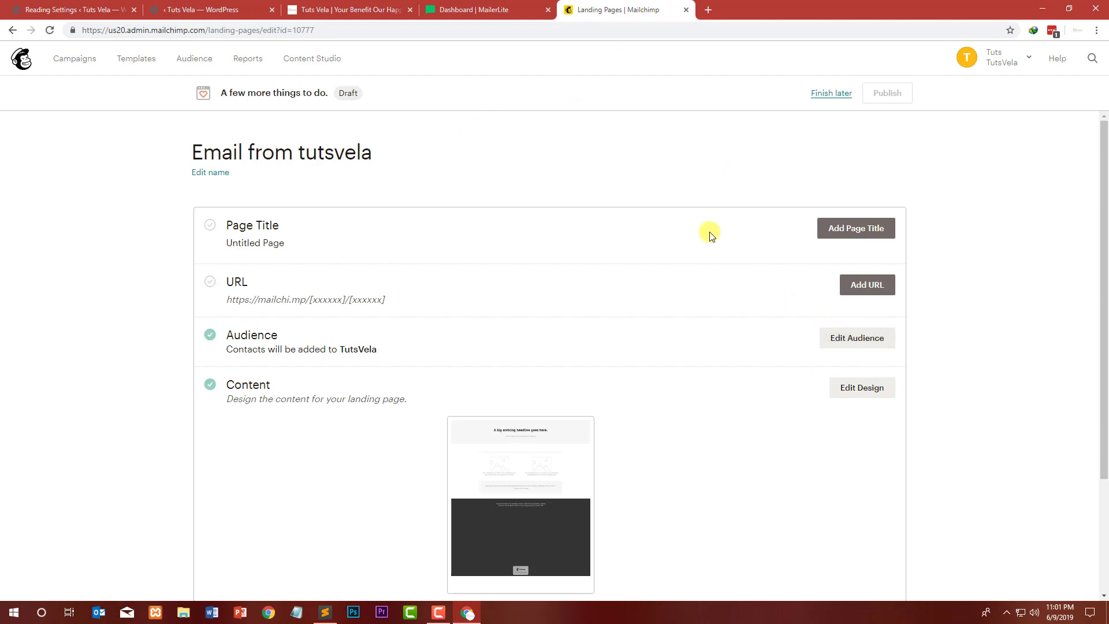
Step: Close the Mailchimp and MailerLite tabs and reopen Mailchimp through a Google search for mailchimp
click(685, 10)
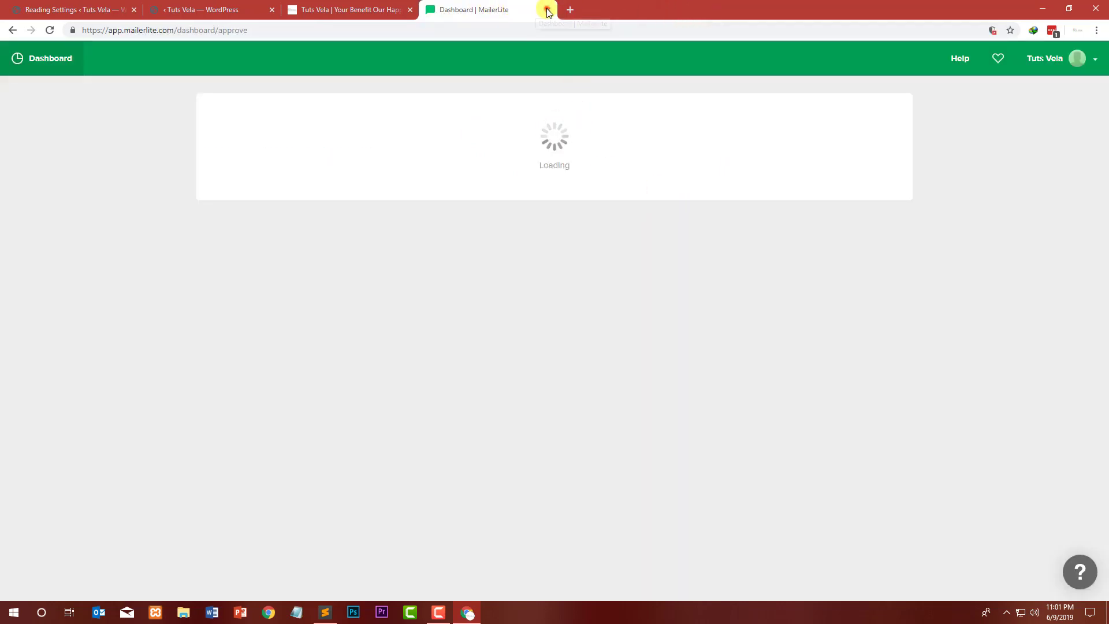
click(548, 10)
click(429, 12)
text(mail)
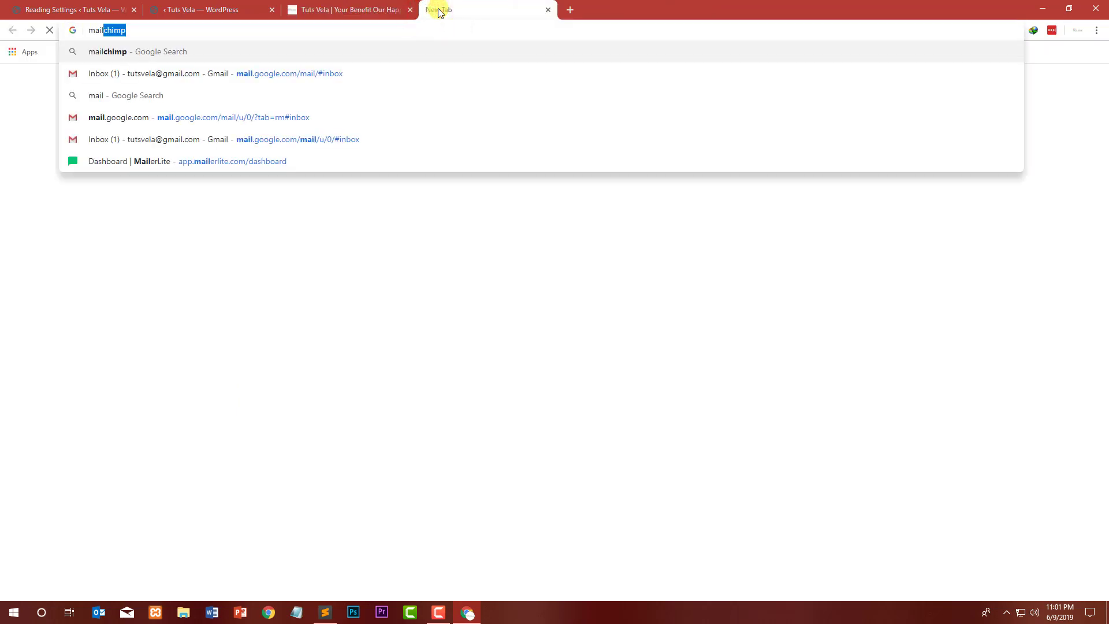
key(Return)
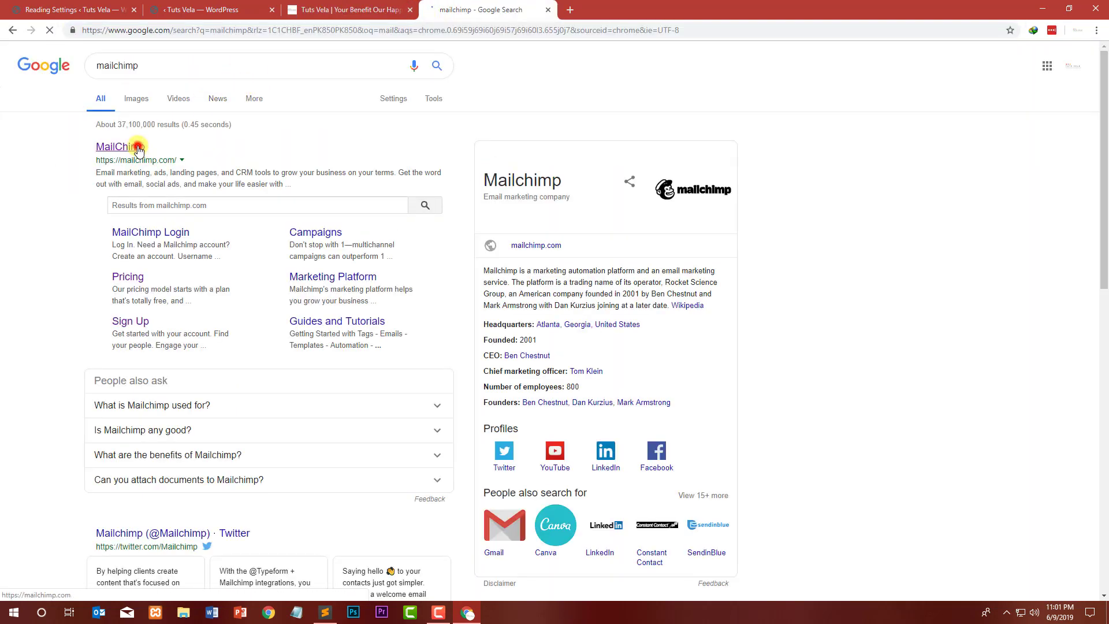
click(137, 147)
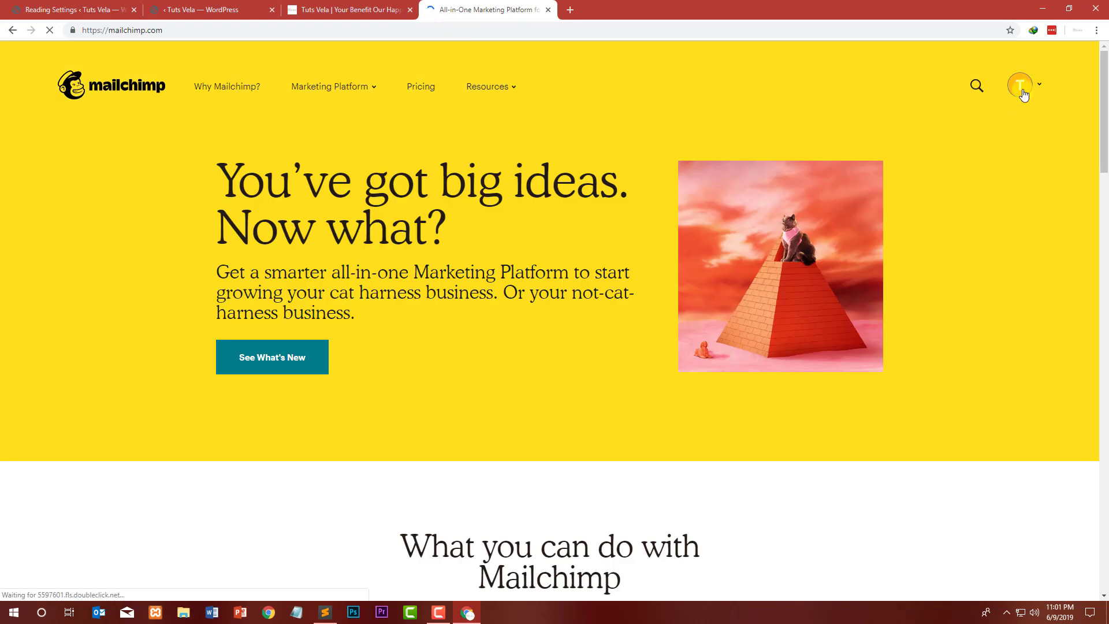
Step: Go through the Mailchimp dashboard to the Campaigns list and view the landing page campaign's edit options
click(1021, 93)
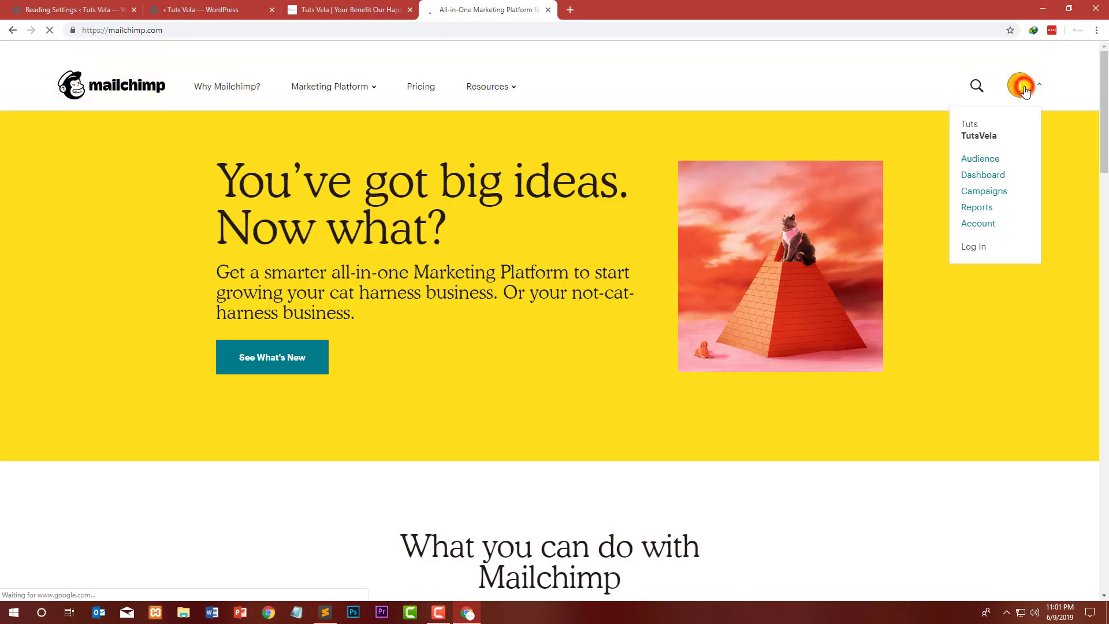
click(981, 180)
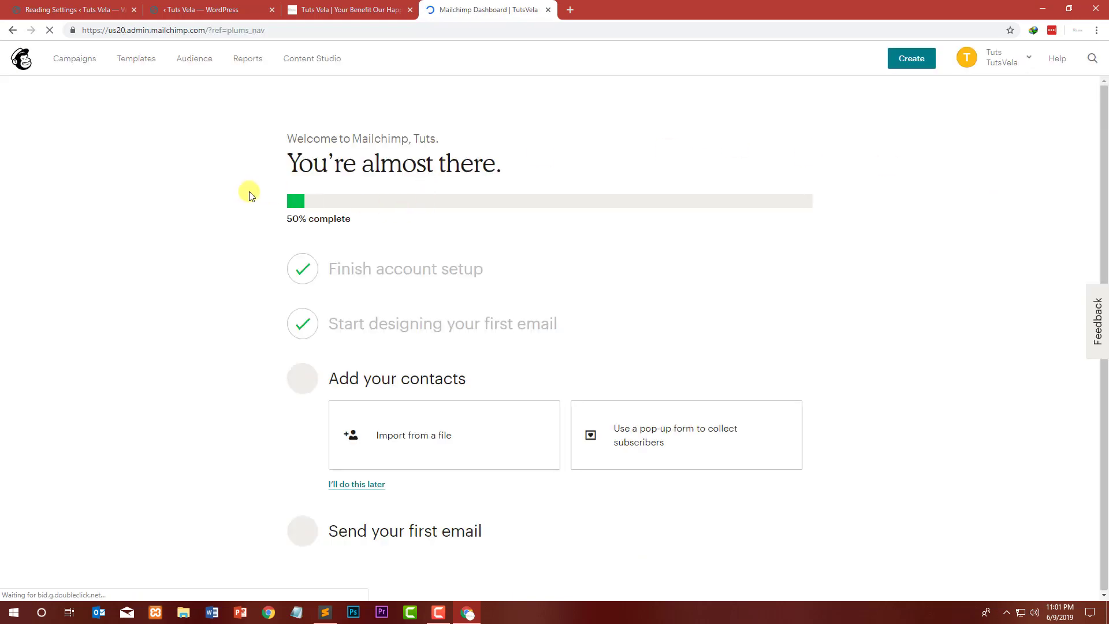
click(1004, 57)
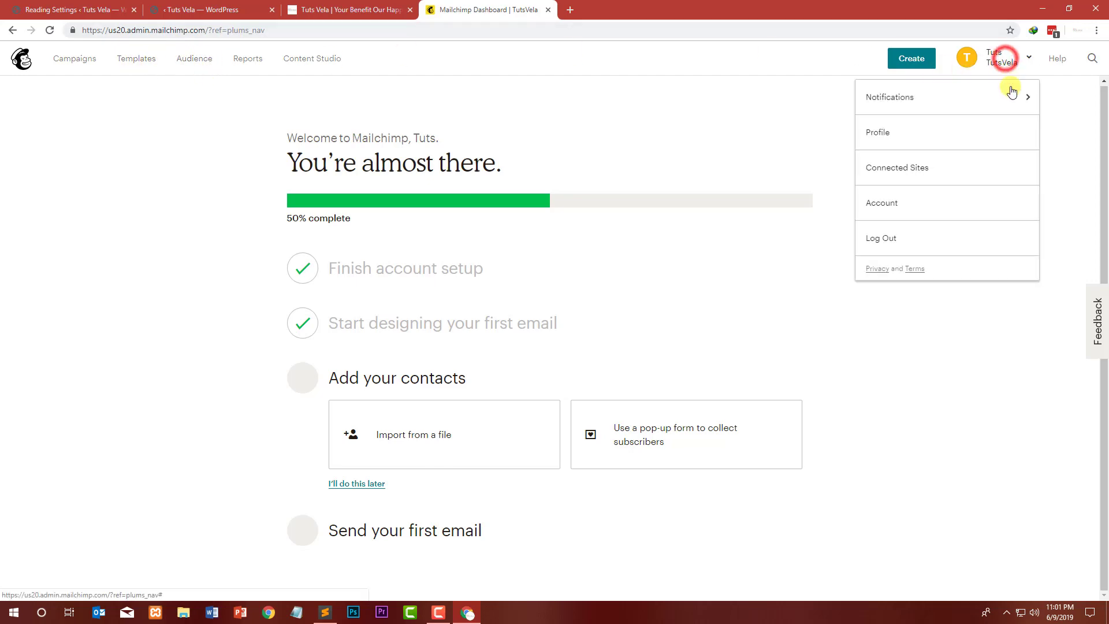
click(969, 56)
click(74, 63)
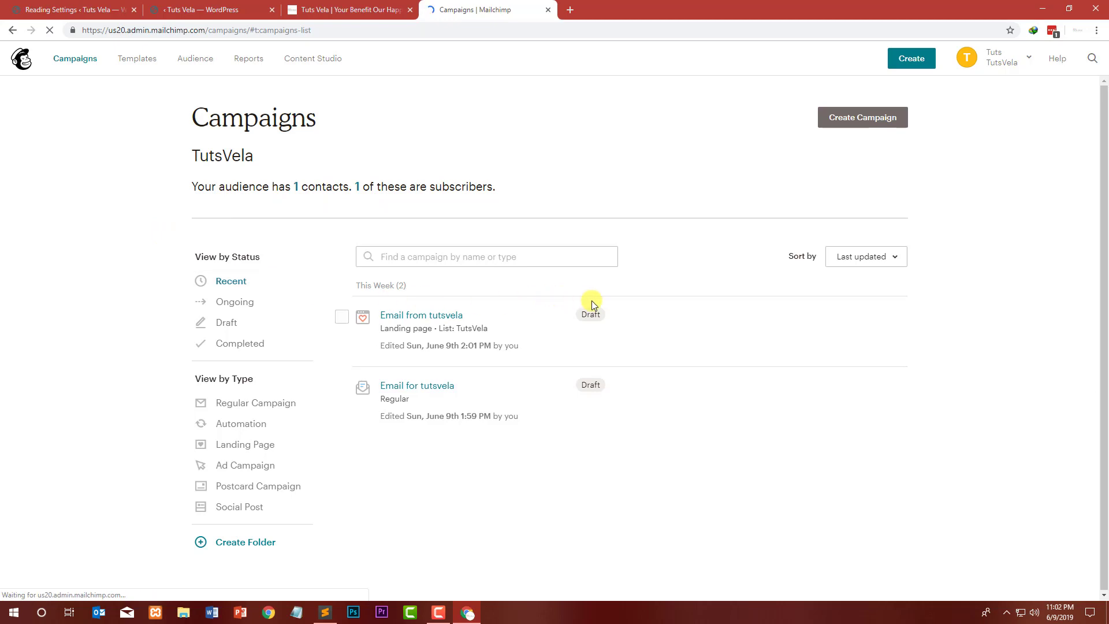
click(895, 319)
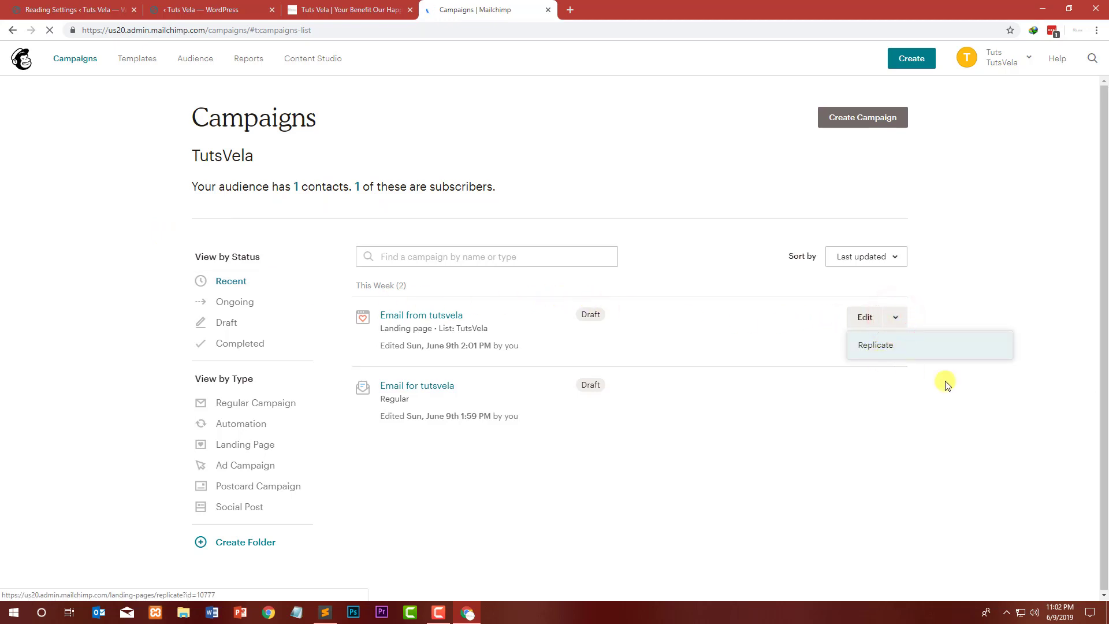
click(687, 505)
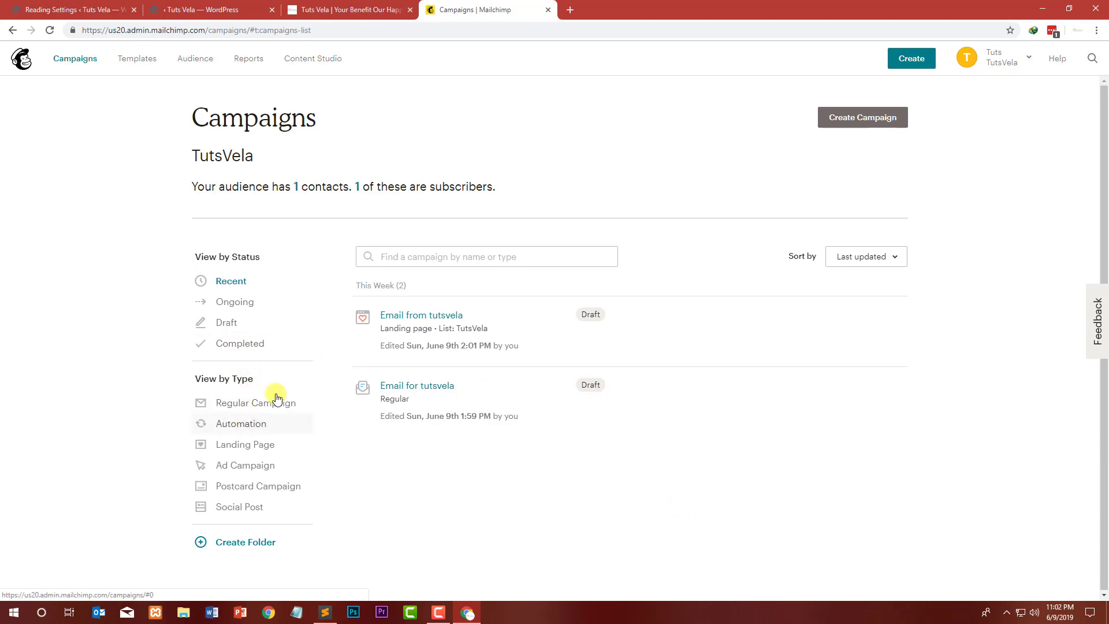
Step: View the Postcard Campaign list among the Mailchimp campaigns
click(281, 497)
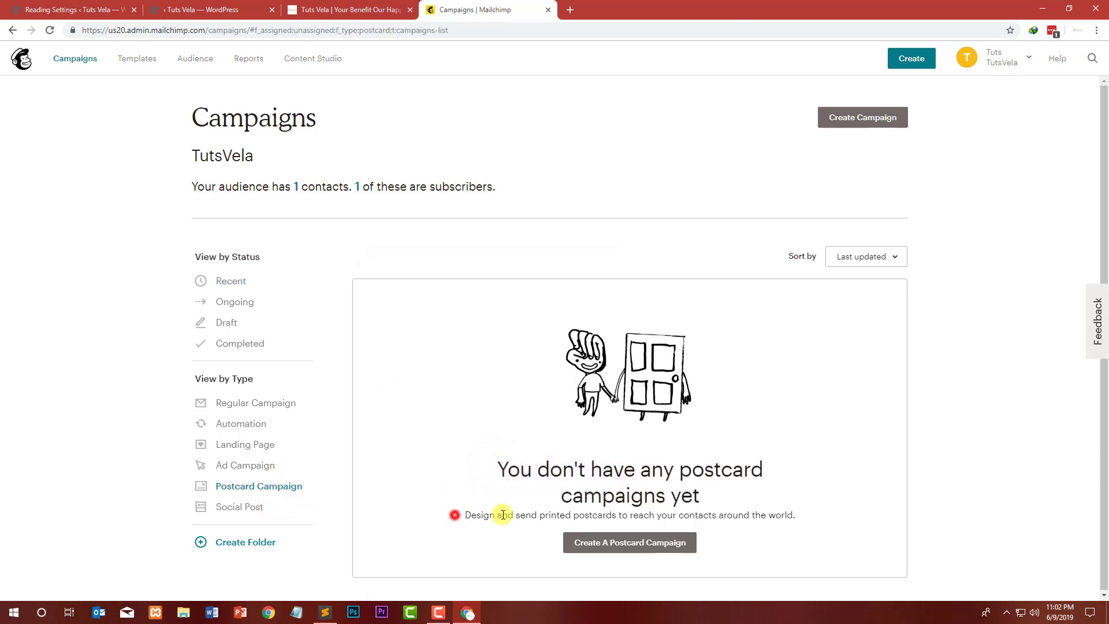
drag(504, 515, 757, 515)
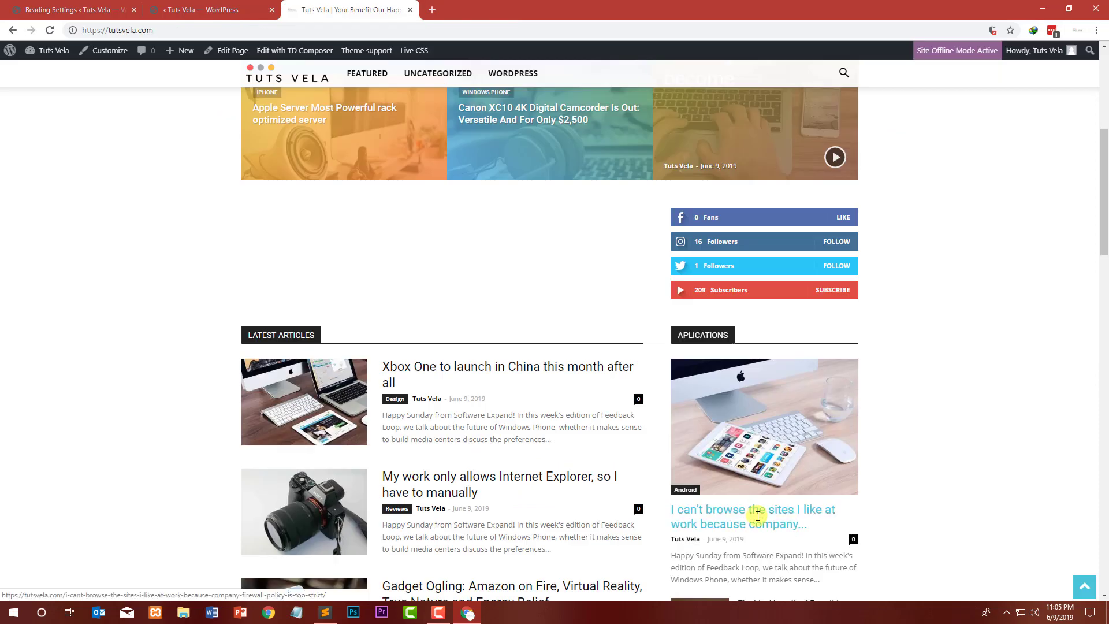
Step: Switch to the homepage editor and delete the empty Newsletter block below the big grid
click(78, 9)
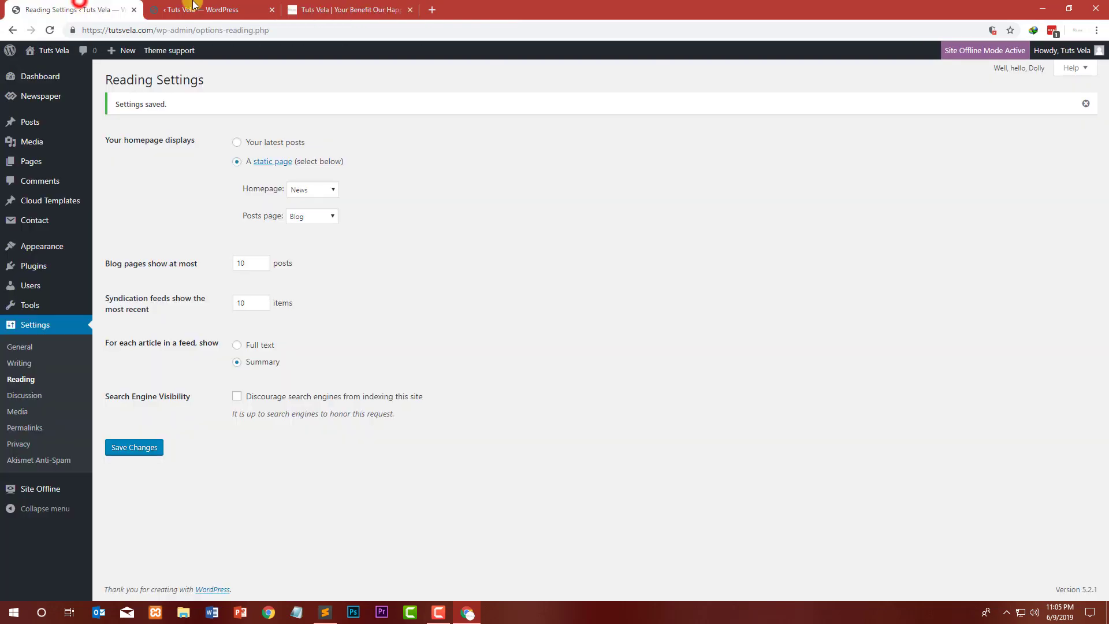
click(195, 9)
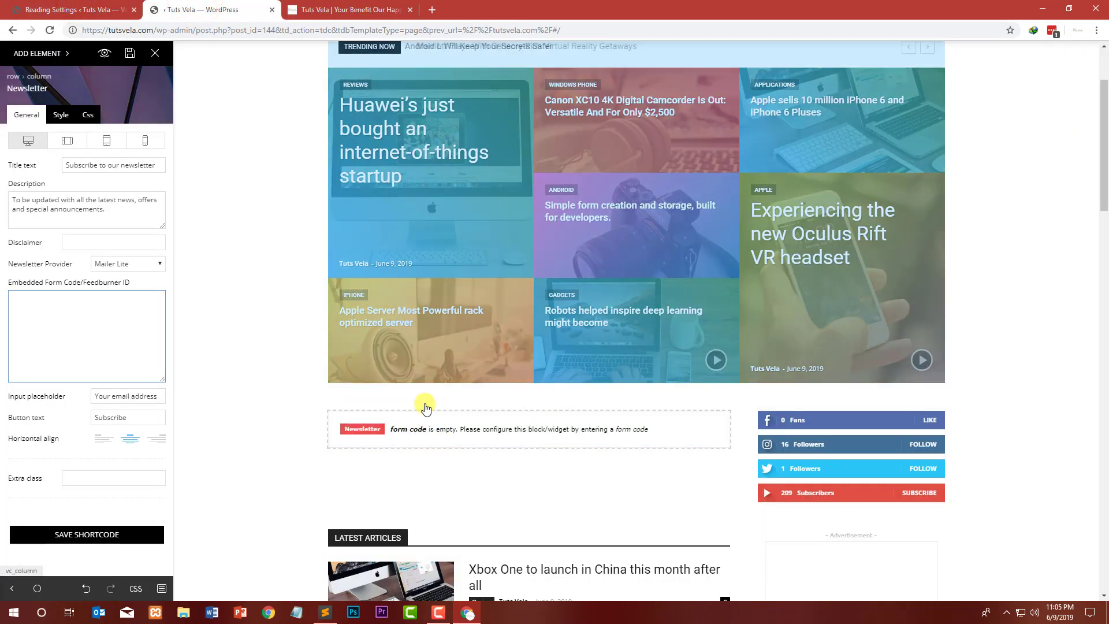
click(428, 409)
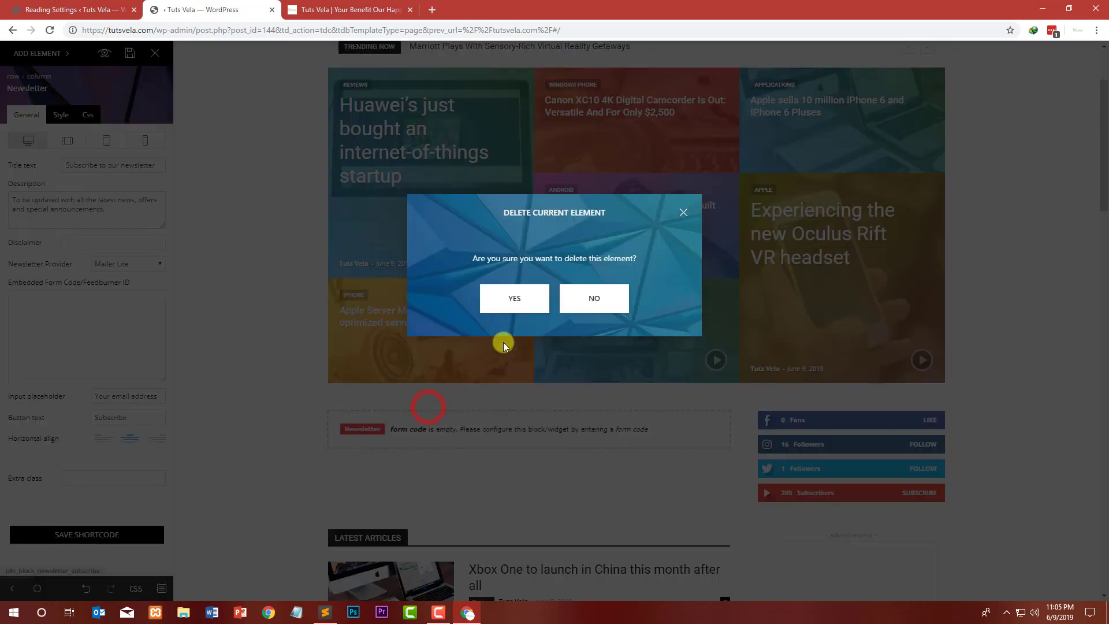
click(514, 296)
Step: Add a Slide element into the empty column below the big grid
click(89, 261)
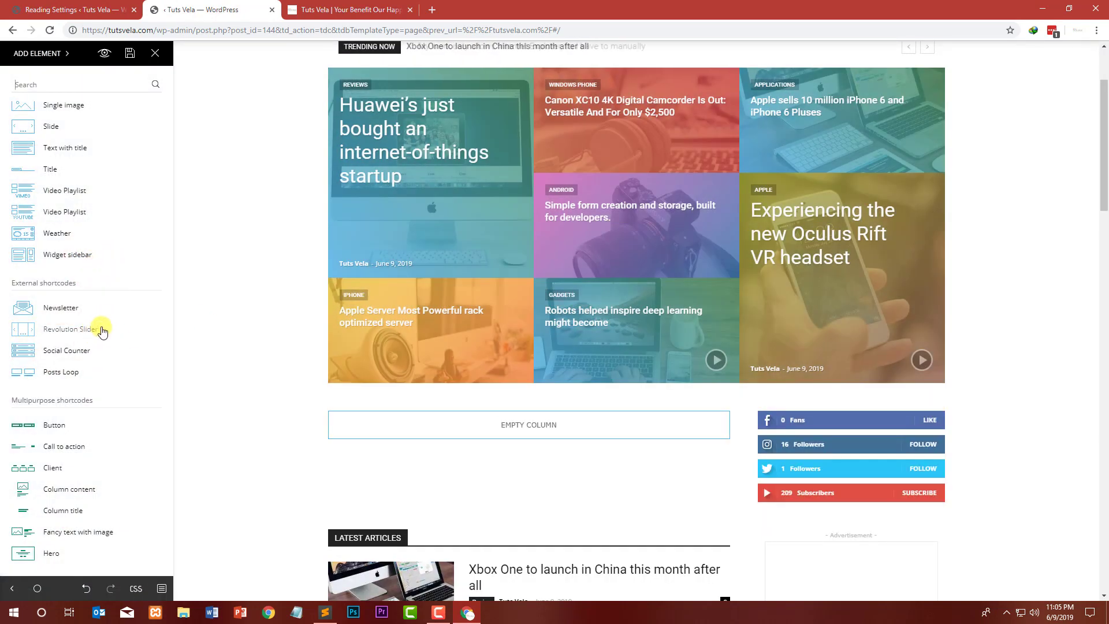
scroll(108, 424, down, 4)
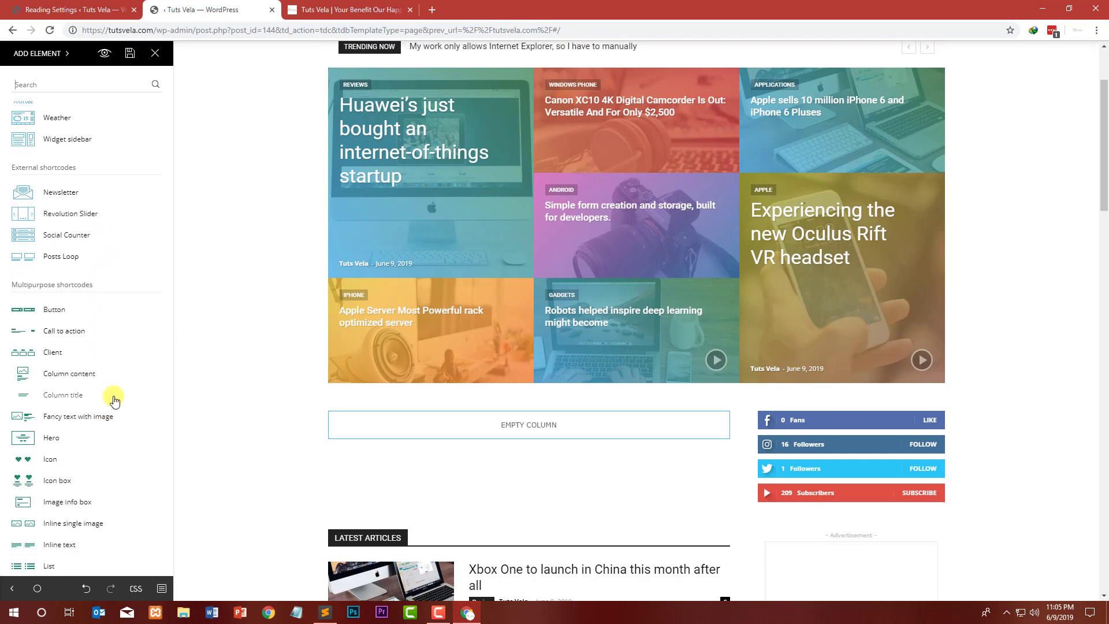
scroll(115, 404, down, 1)
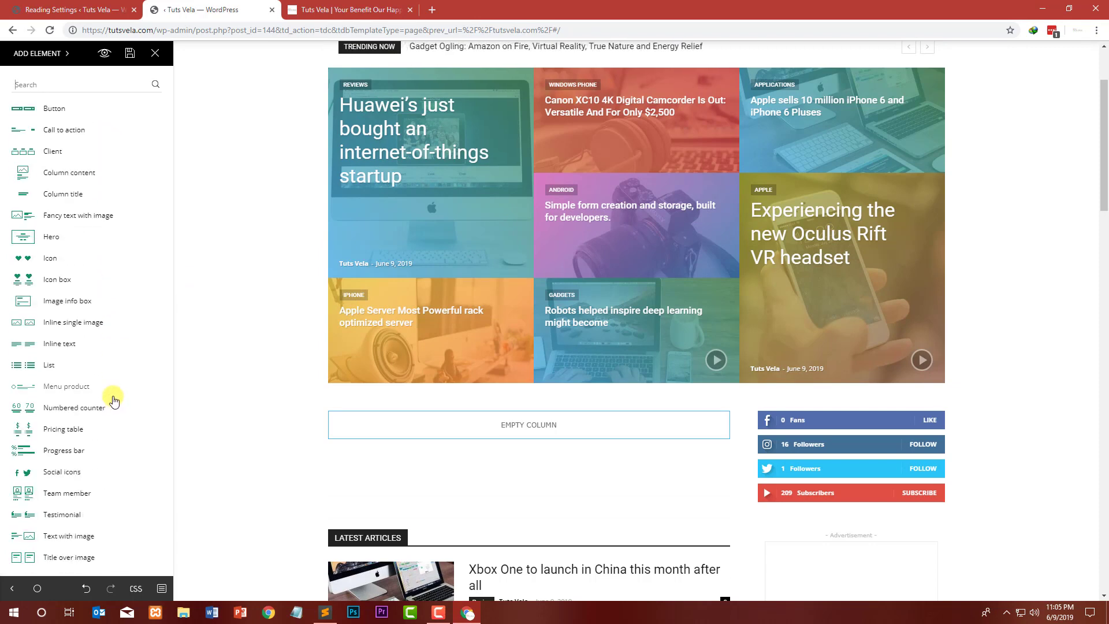
scroll(115, 396, up, 5)
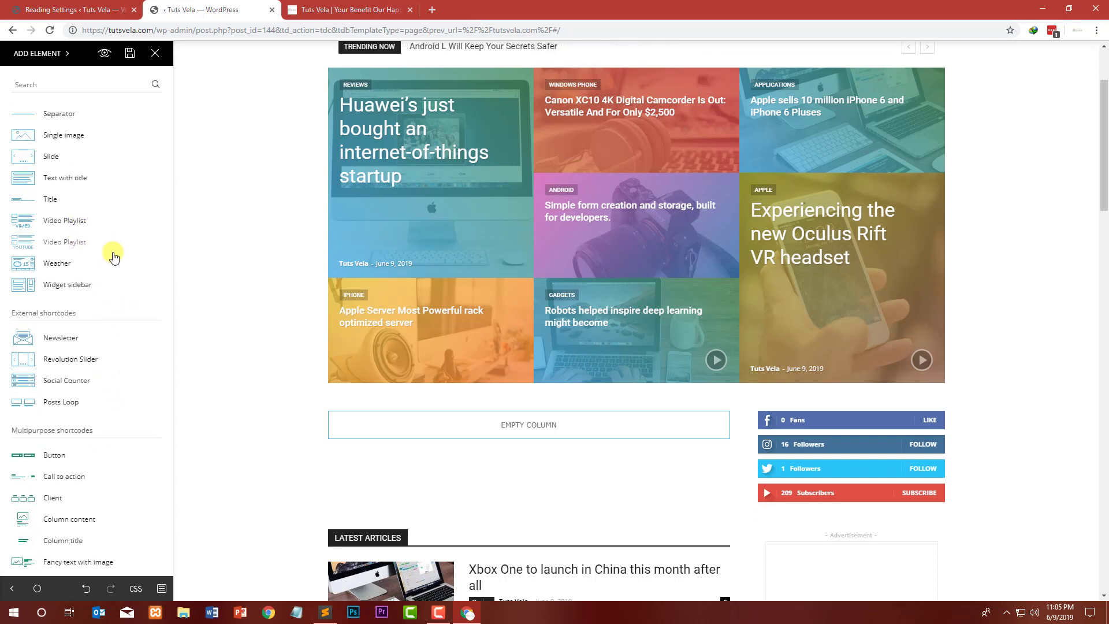
scroll(104, 257, up, 2)
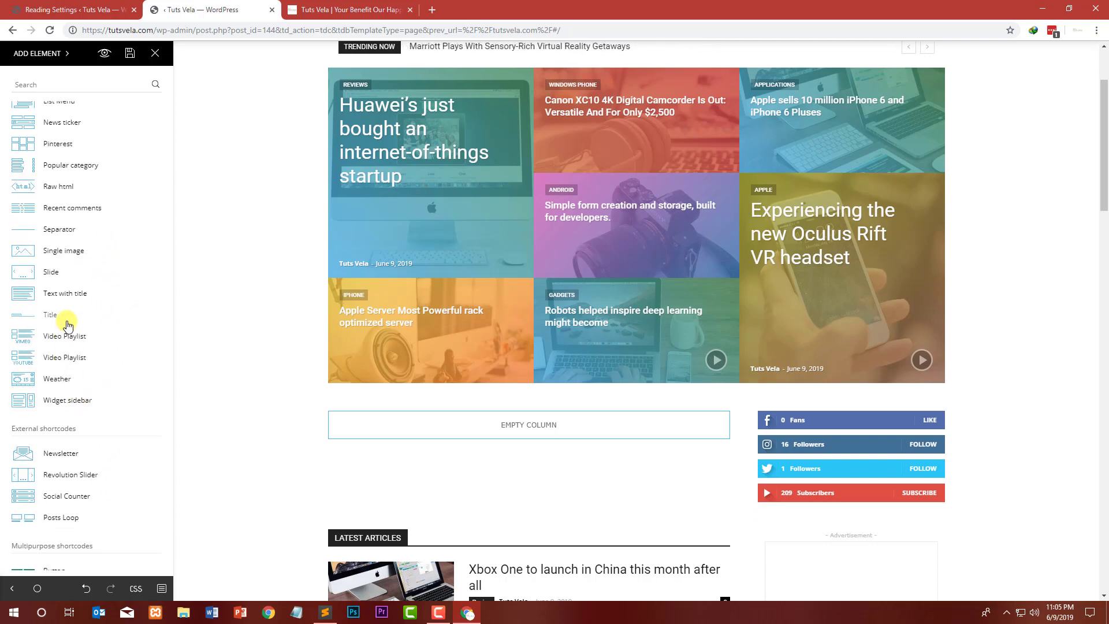
scroll(71, 314, up, 1)
scroll(67, 315, up, 4)
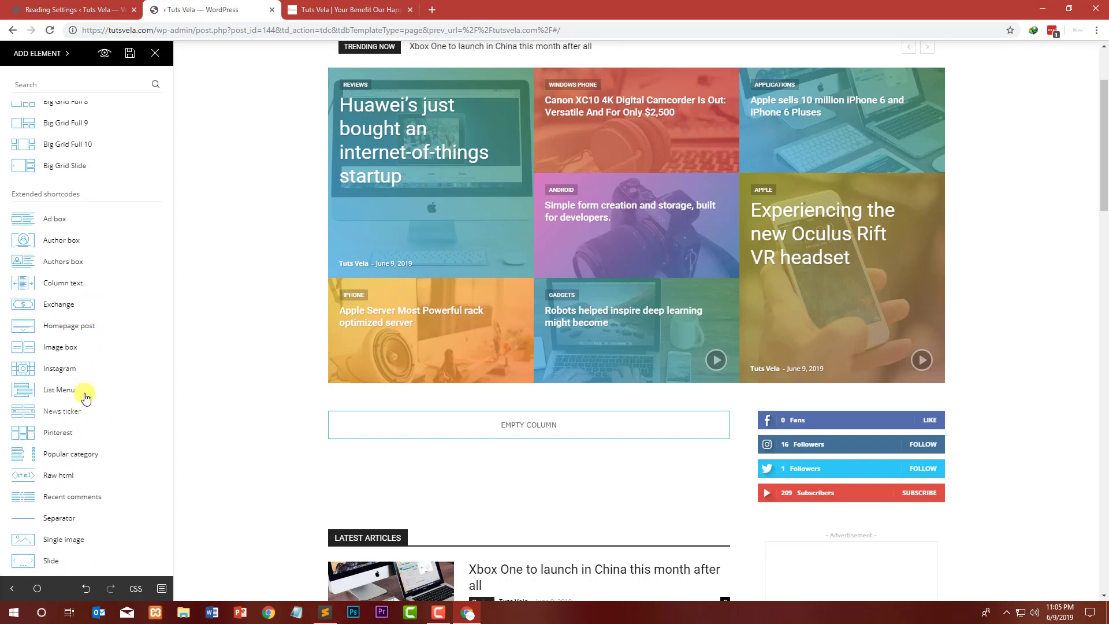
scroll(89, 363, down, 5)
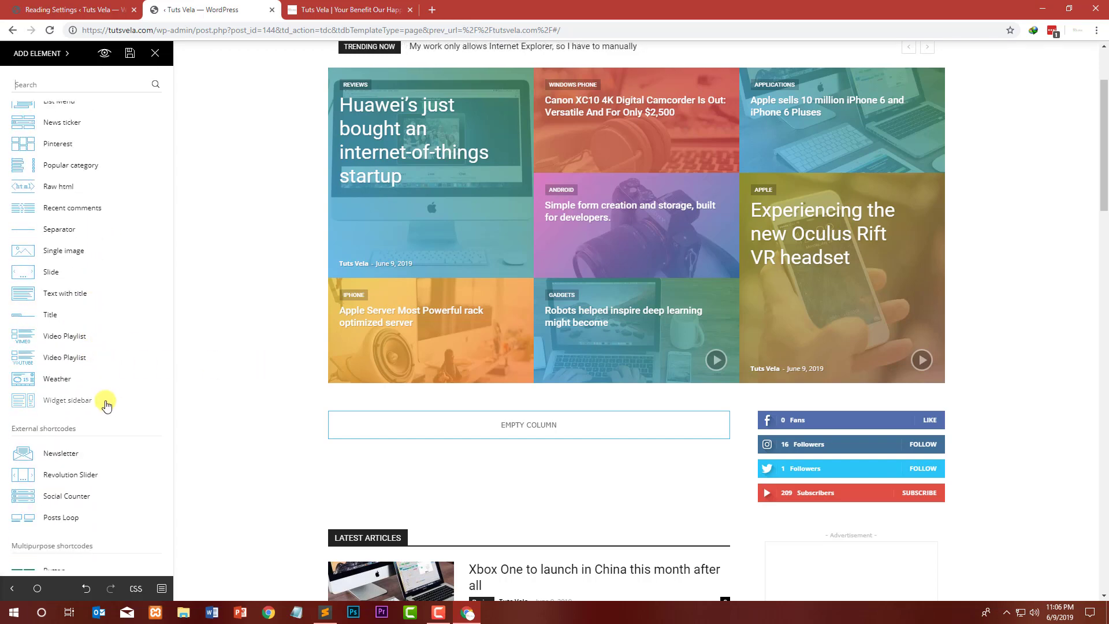
scroll(72, 362, up, 1)
scroll(73, 363, up, 1)
drag(36, 330, 528, 419)
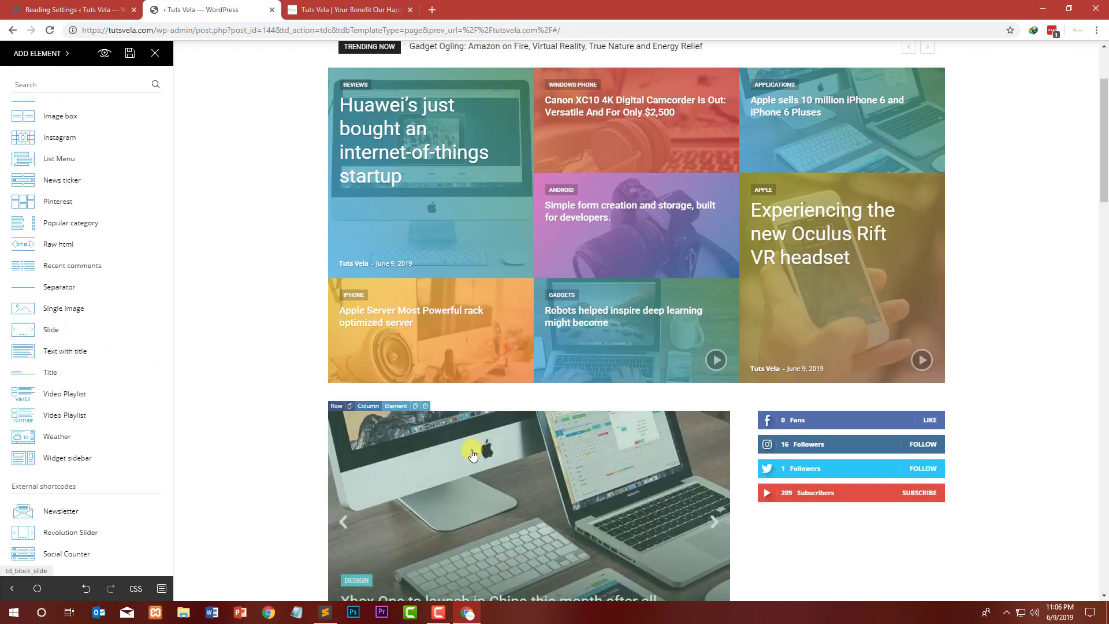
scroll(537, 434, down, 3)
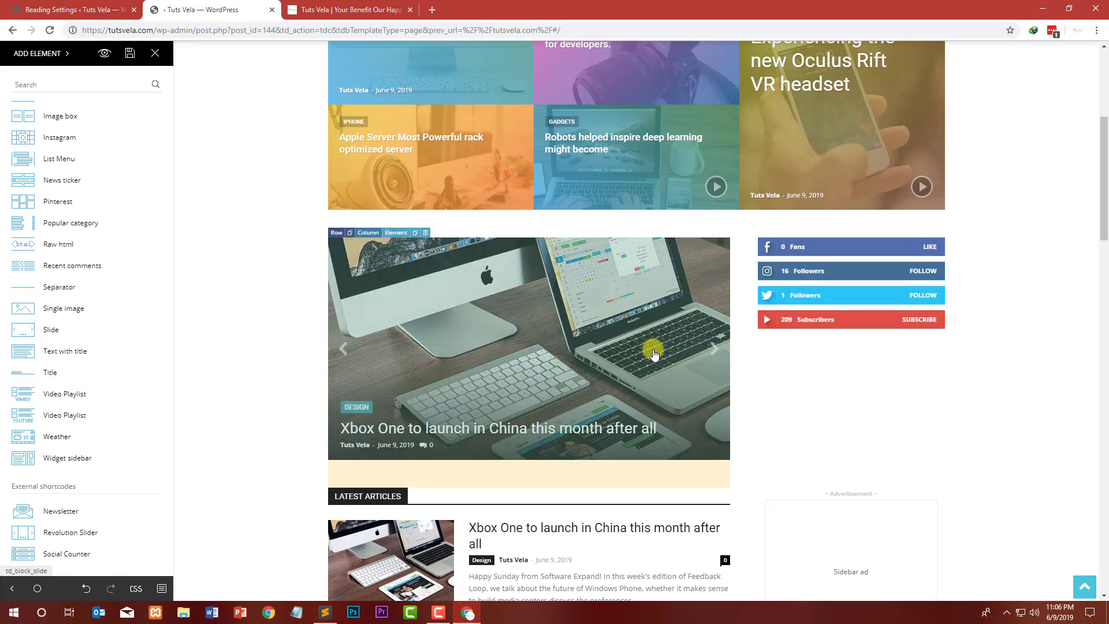
Step: Examine the Slide element's header template choices and its Filter settings
click(404, 236)
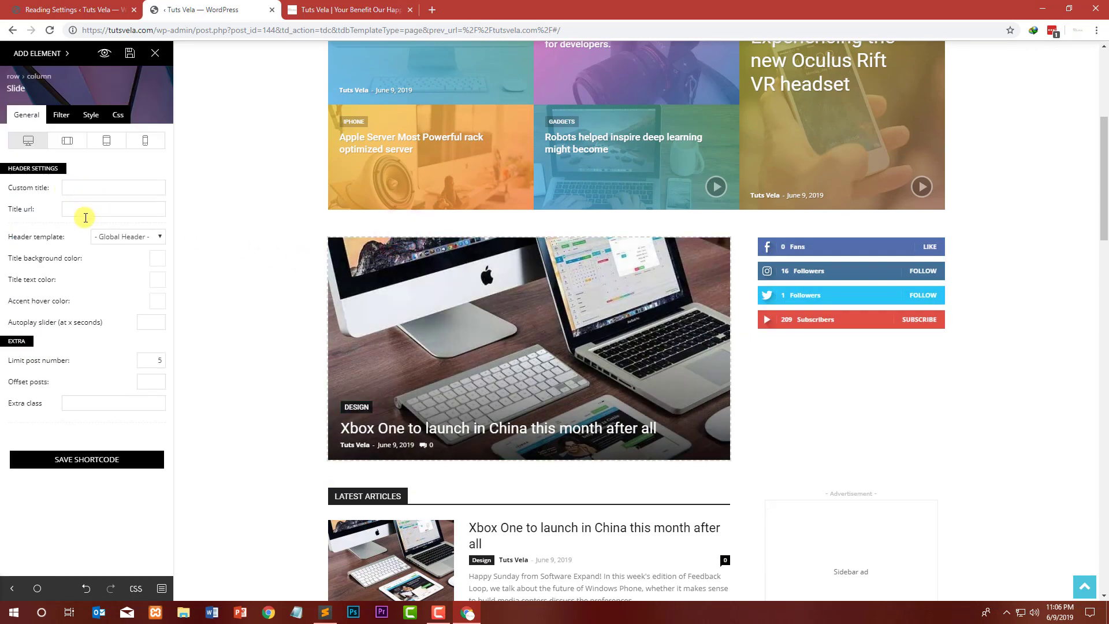
click(128, 237)
click(132, 237)
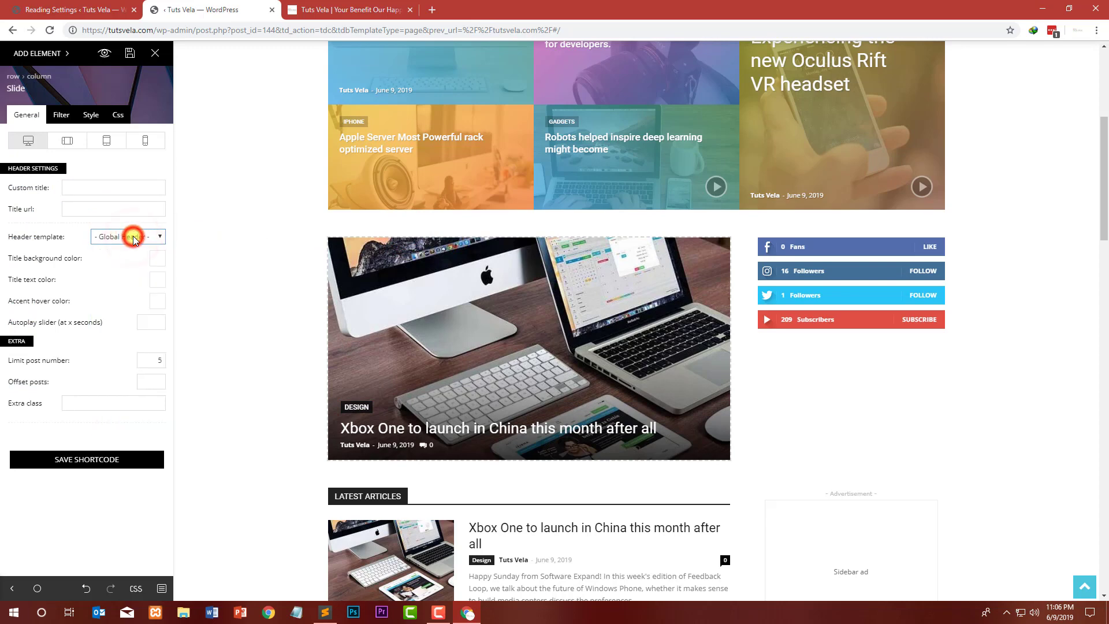
click(134, 237)
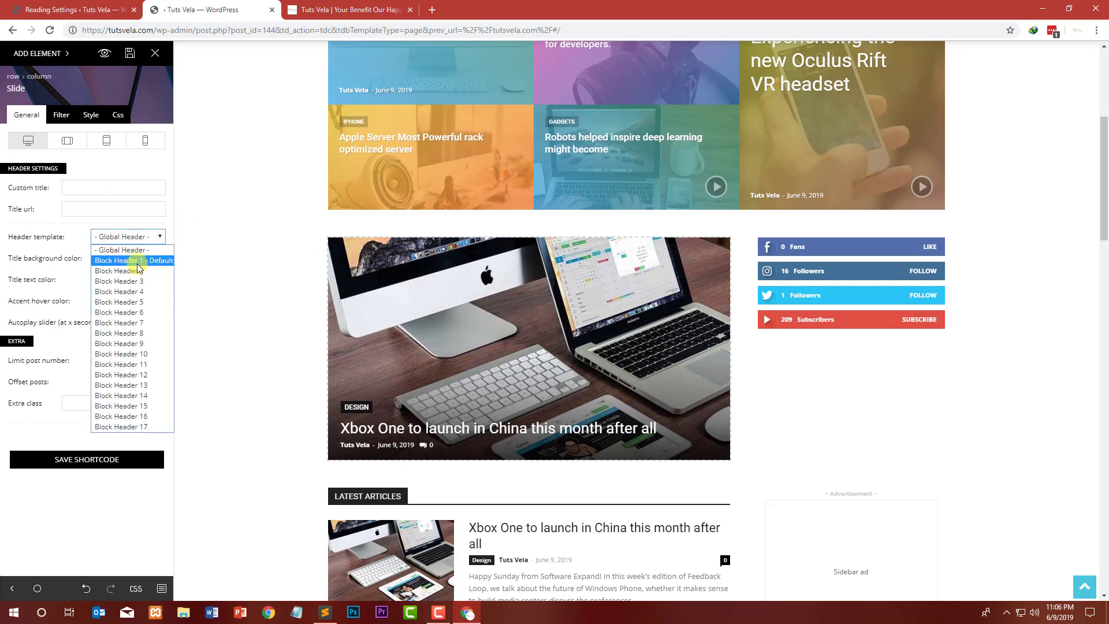
click(137, 260)
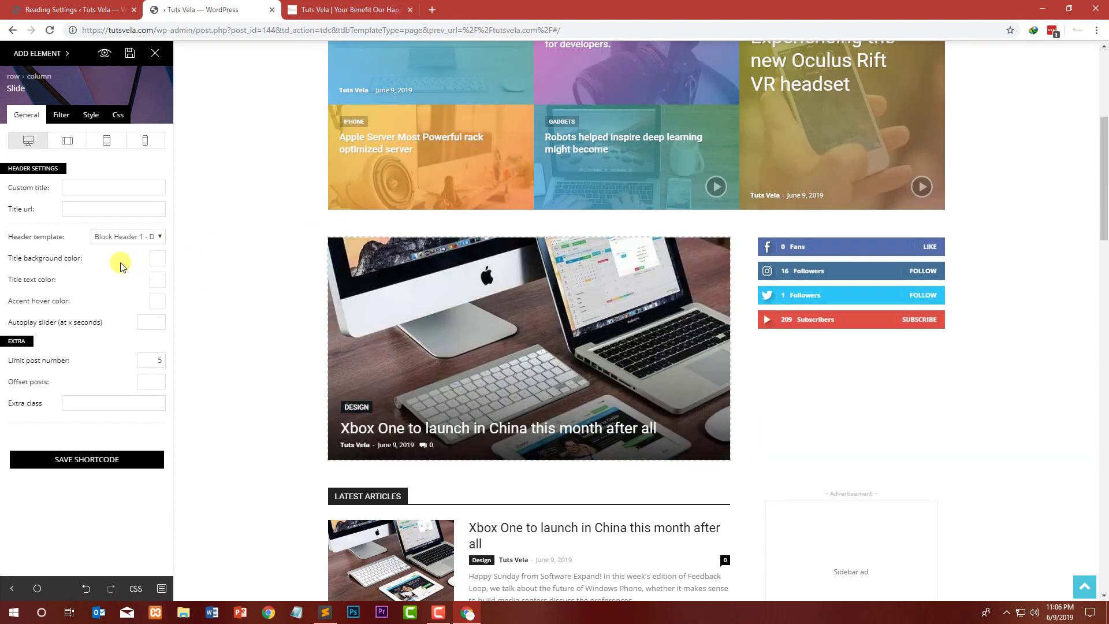
click(119, 236)
click(119, 246)
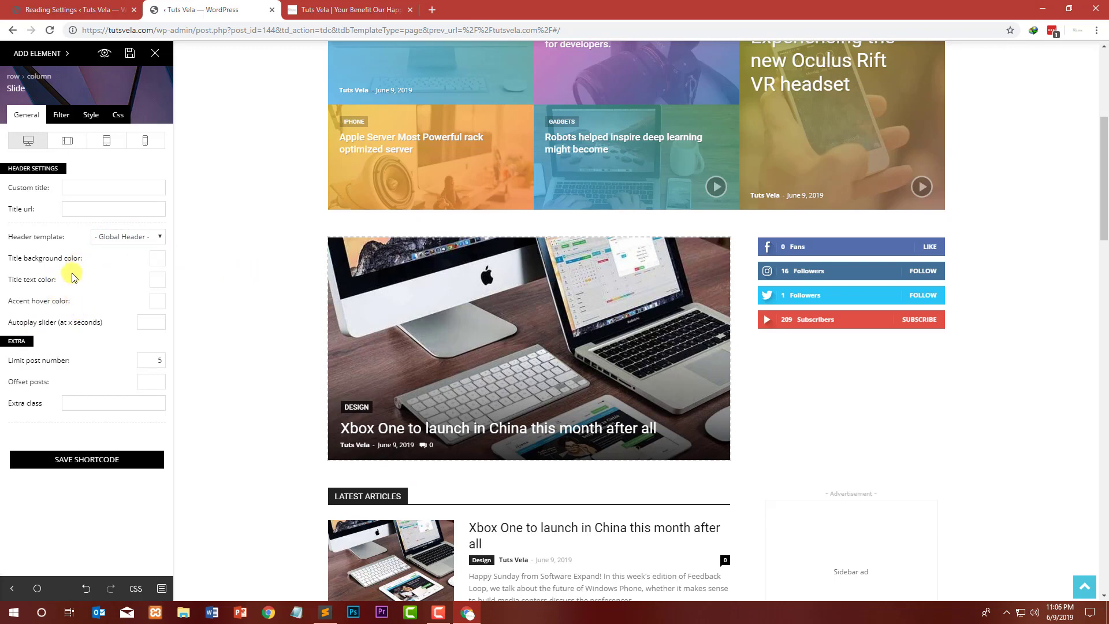
click(63, 115)
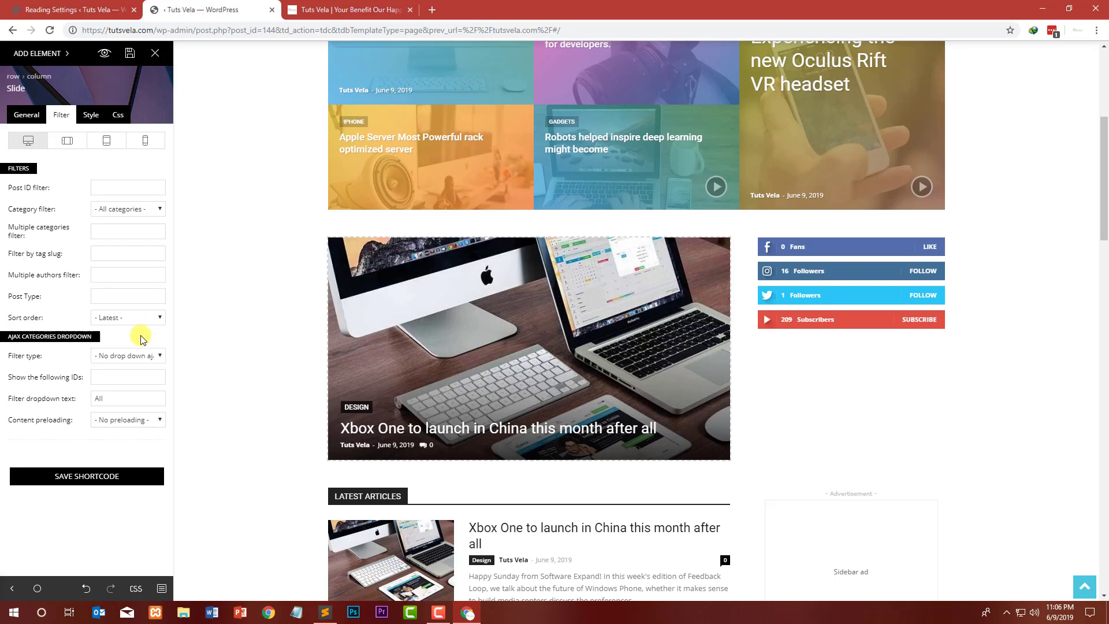
click(28, 117)
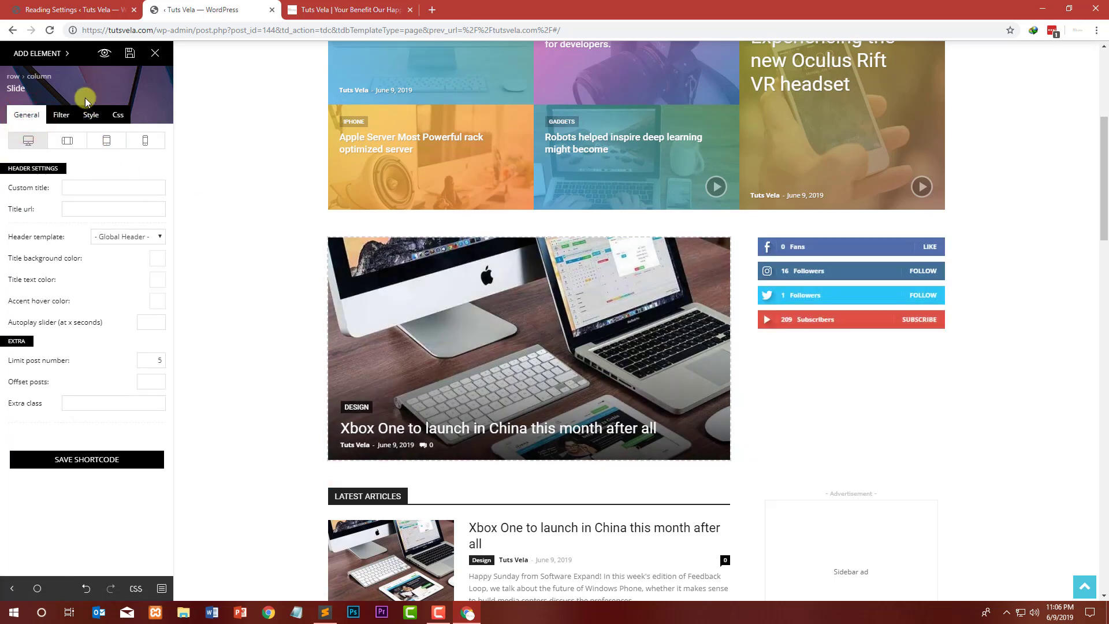
Step: Try adding an Authors box to the sidebar under the social counters, then delete it
click(22, 53)
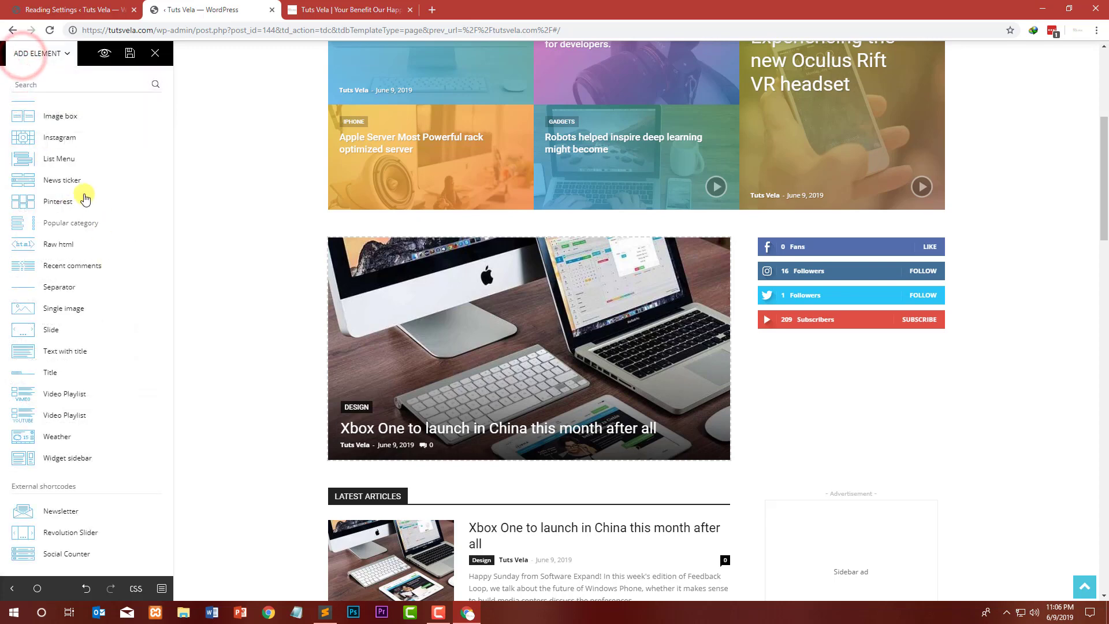
scroll(99, 245, up, 2)
scroll(100, 249, up, 2)
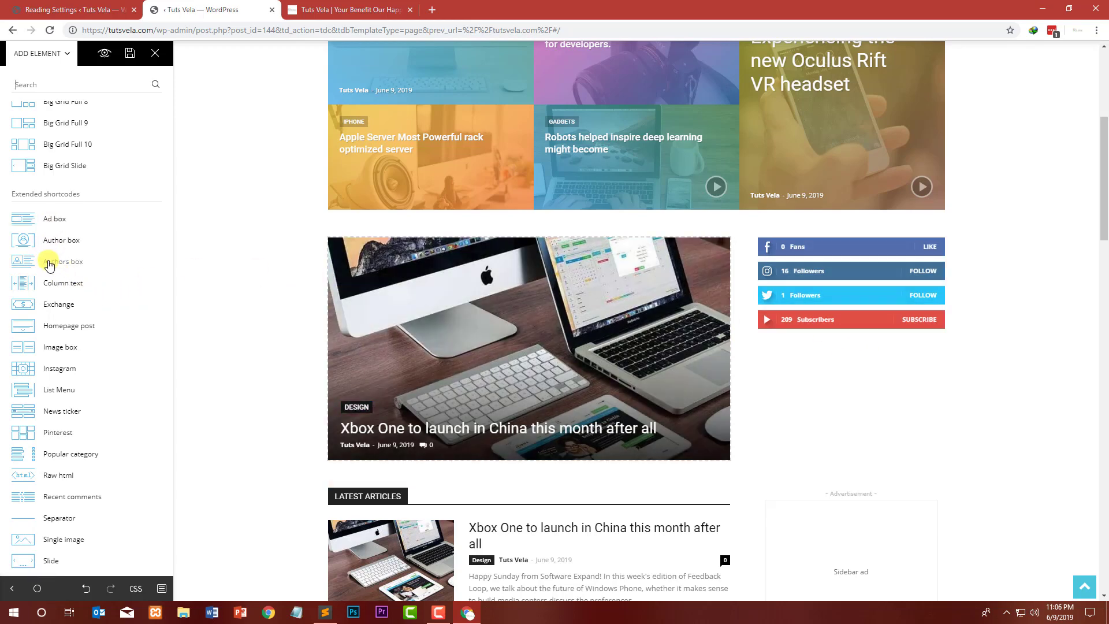
drag(172, 267, 777, 332)
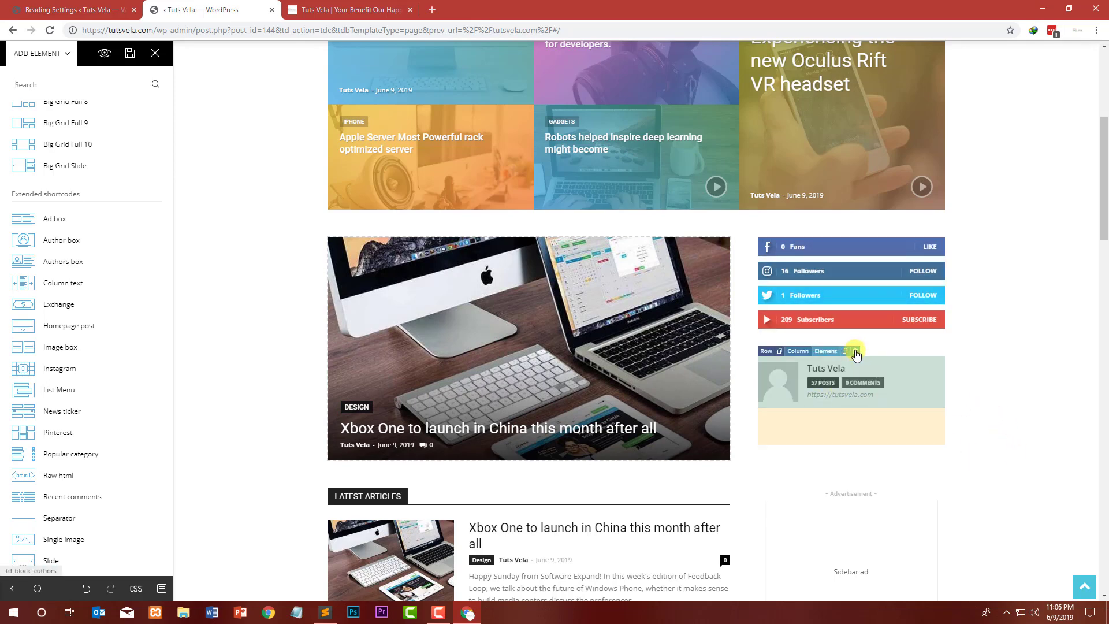
click(856, 353)
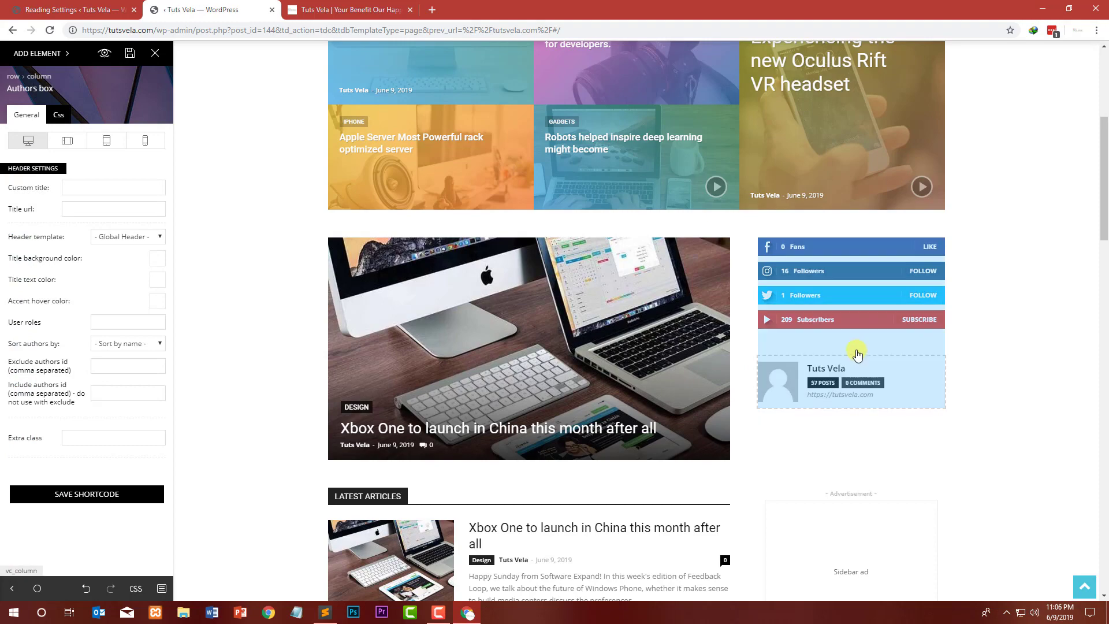
click(853, 353)
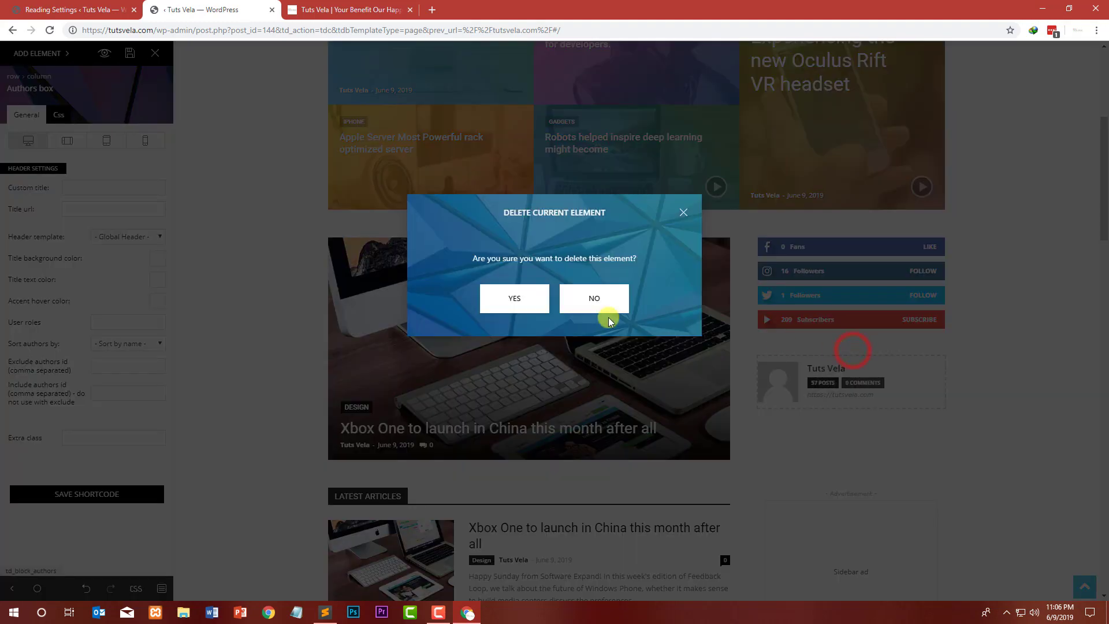
click(492, 304)
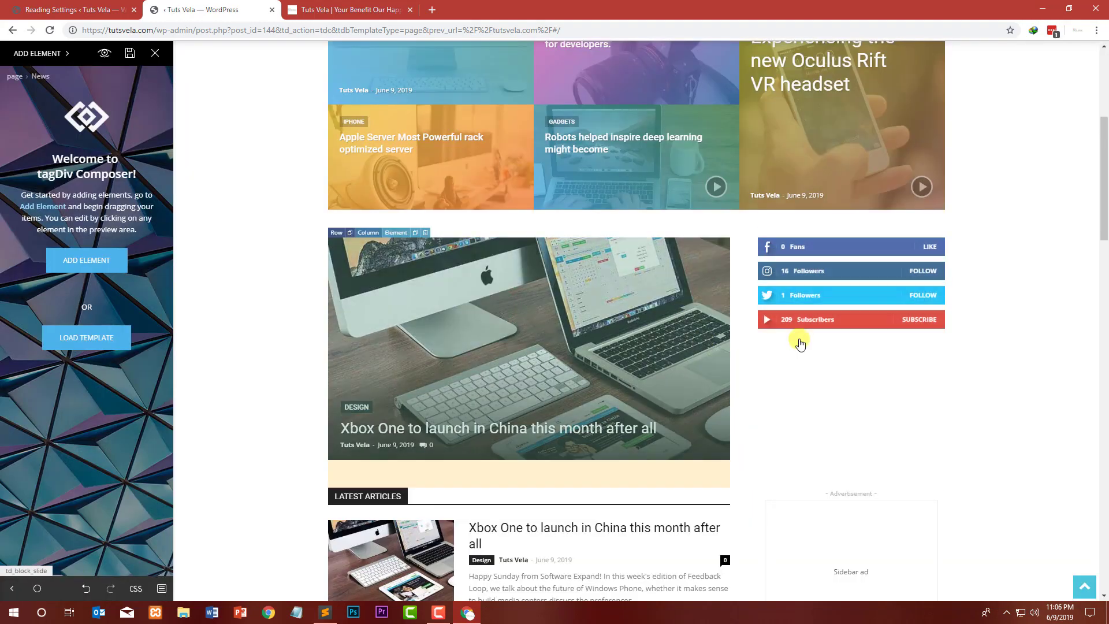
Step: Save the homepage layout and reload the live site tab
click(128, 53)
click(346, 10)
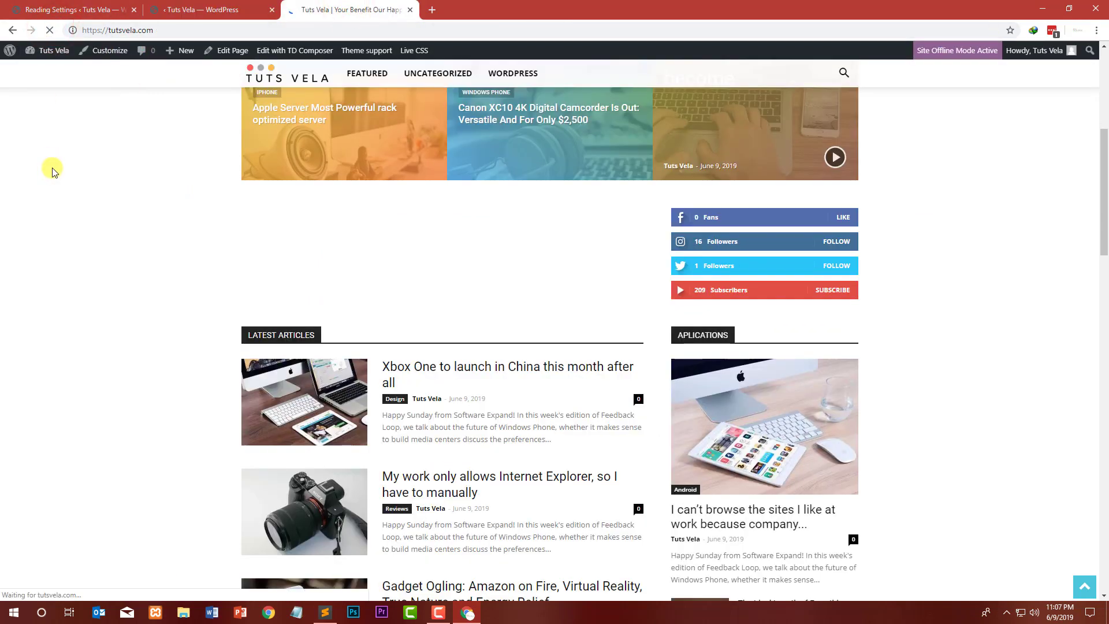
click(200, 4)
click(321, 3)
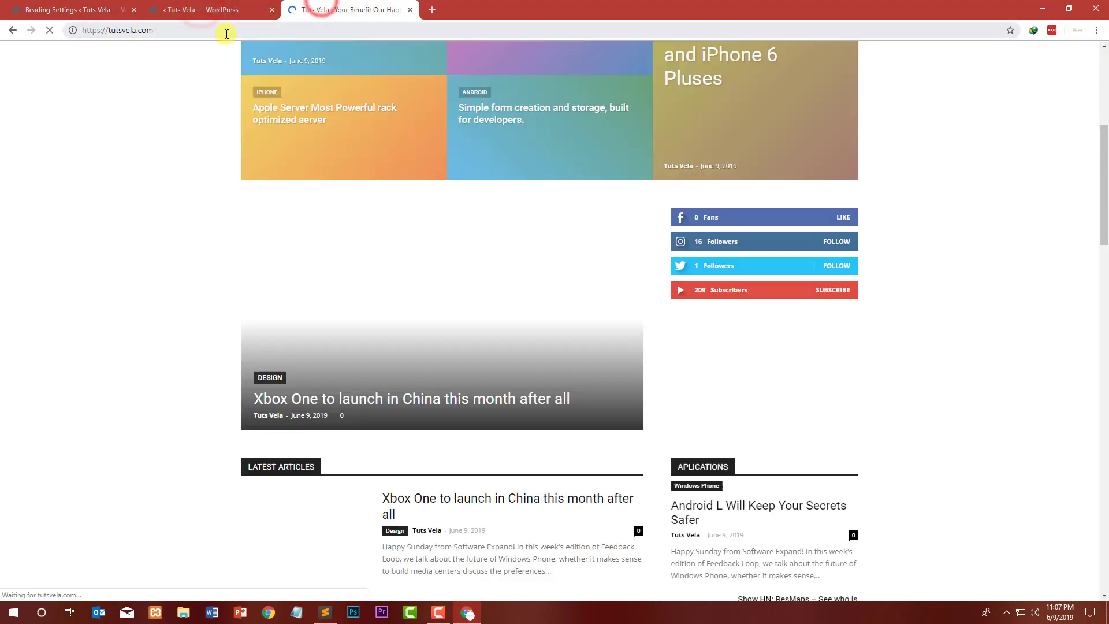
Step: Scroll through the live homepage to check the new slider section and layout
scroll(92, 201, down, 1)
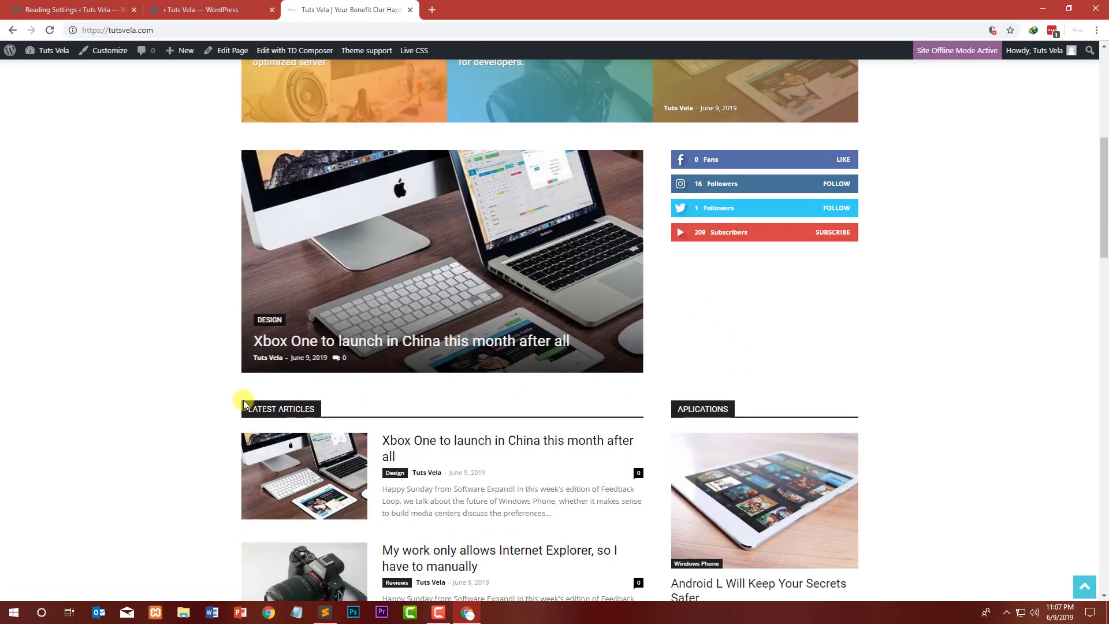
scroll(243, 403, down, 17)
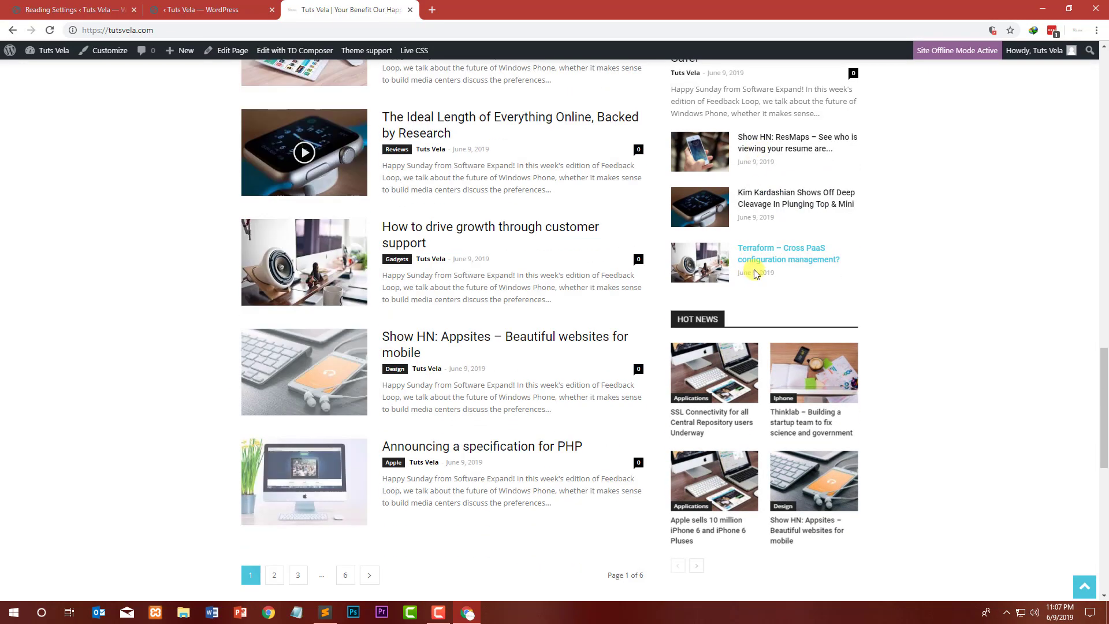
scroll(755, 273, up, 16)
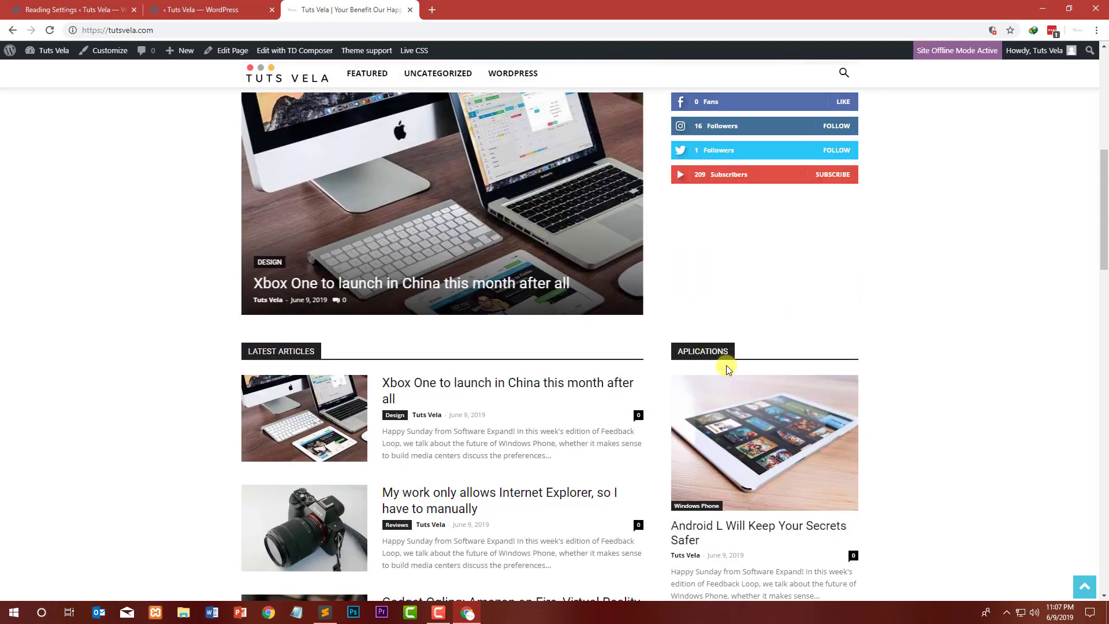
scroll(728, 370, down, 13)
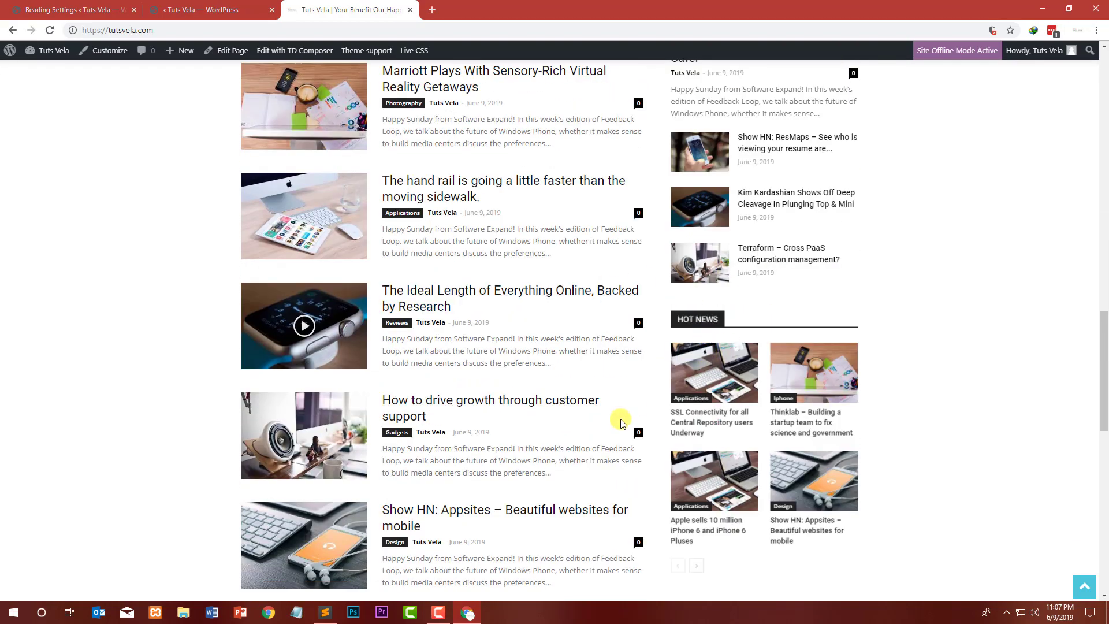
scroll(366, 268, down, 13)
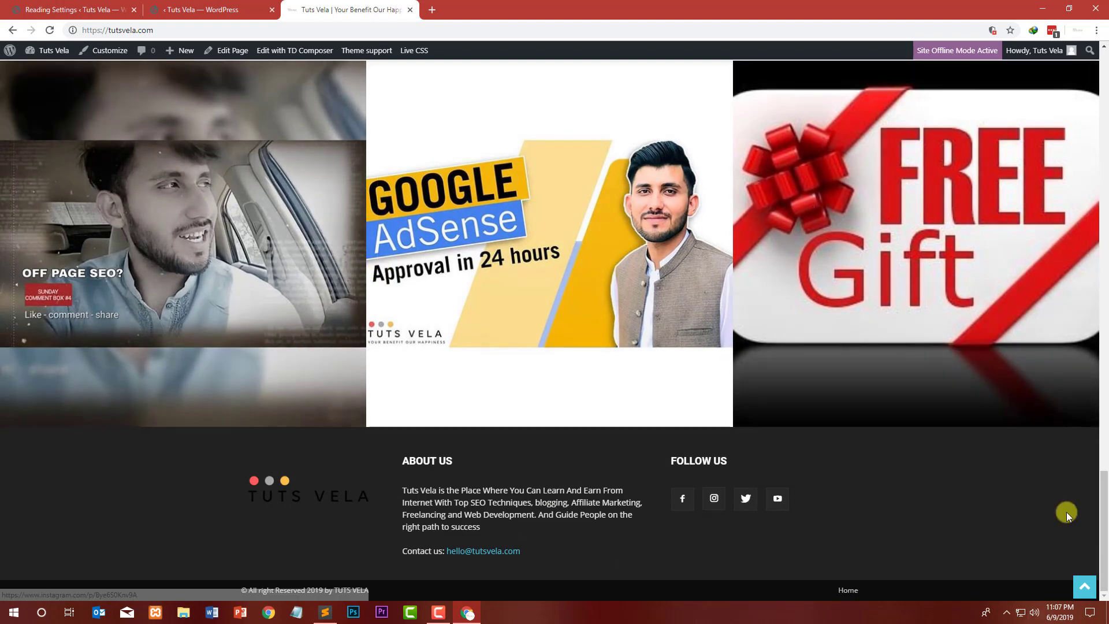
scroll(1103, 346, up, 4)
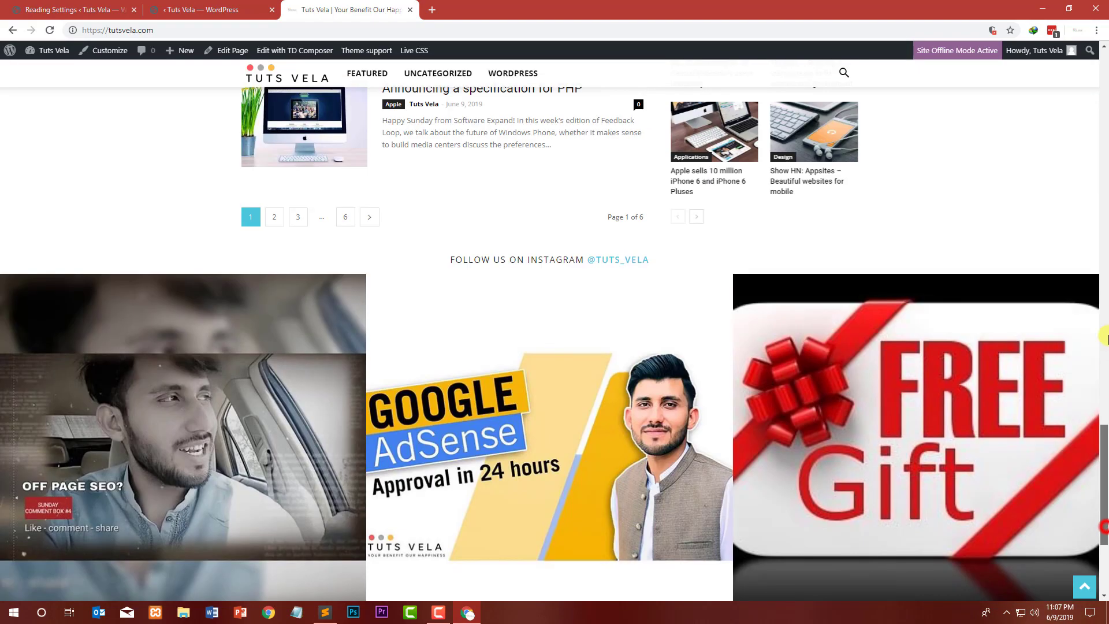
Step: Scroll back to the top of the live homepage and advance the new post slider through its slides
scroll(1103, 338, up, 20)
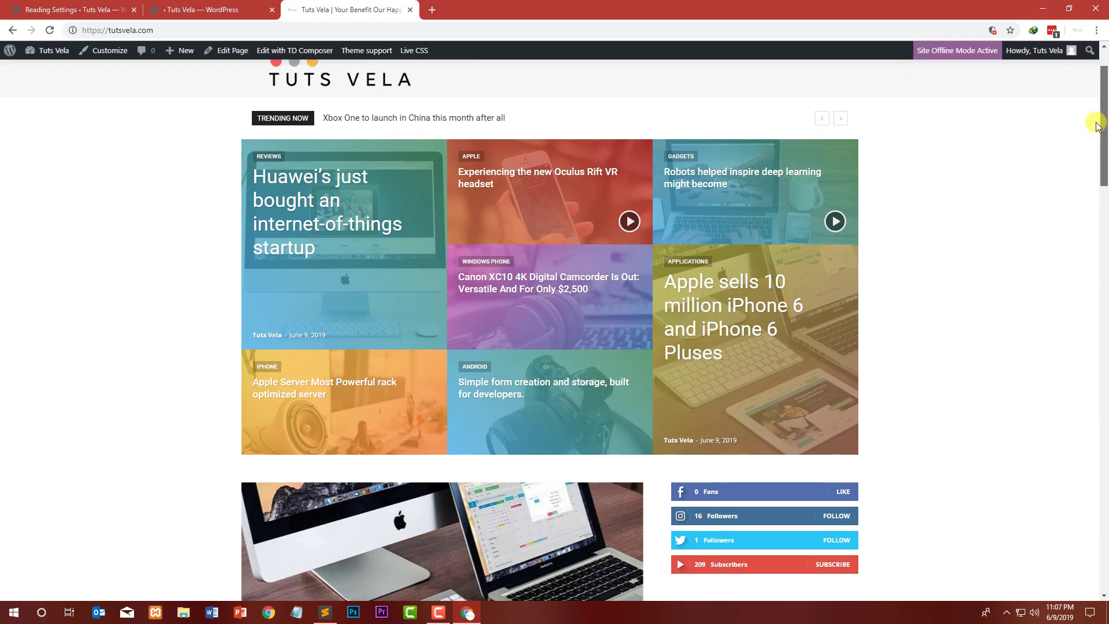
drag(1098, 126, 1073, 144)
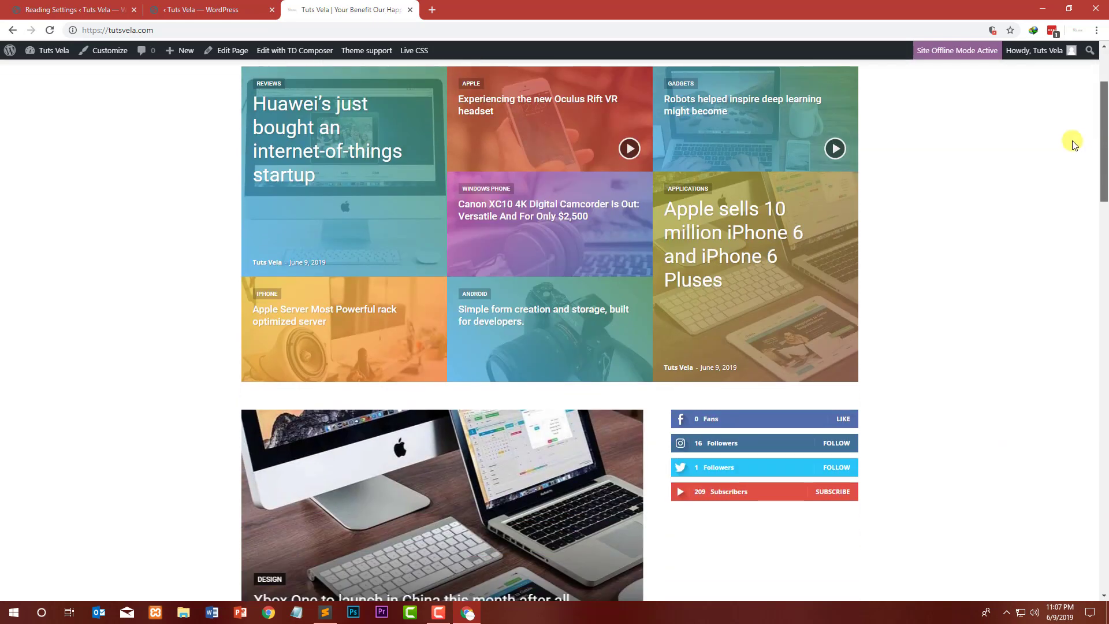
scroll(1069, 150, down, 2)
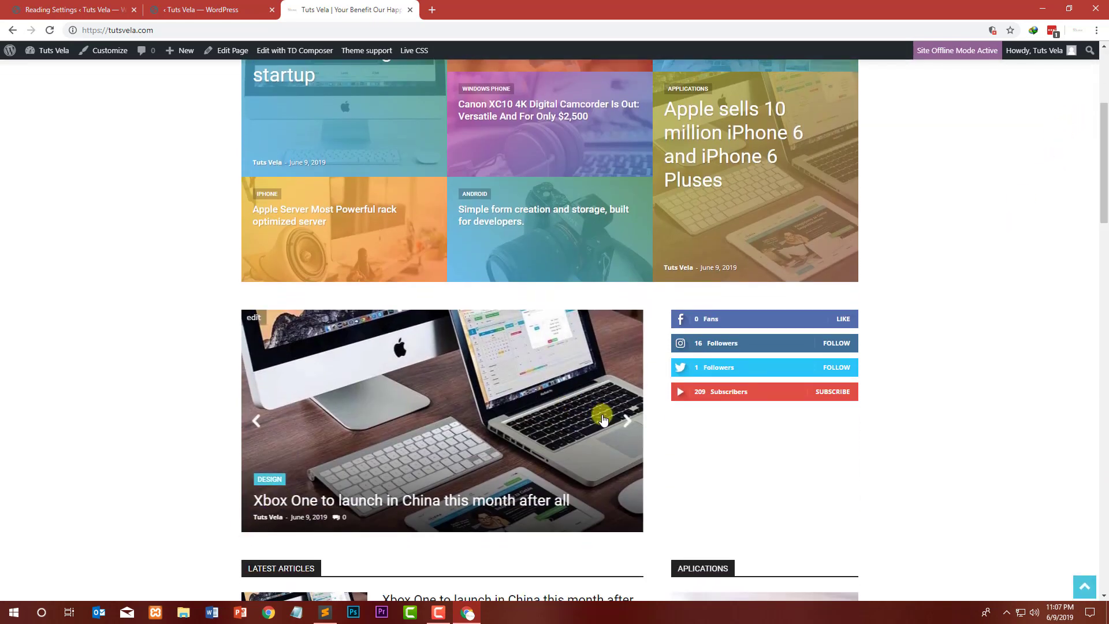
click(633, 425)
click(632, 422)
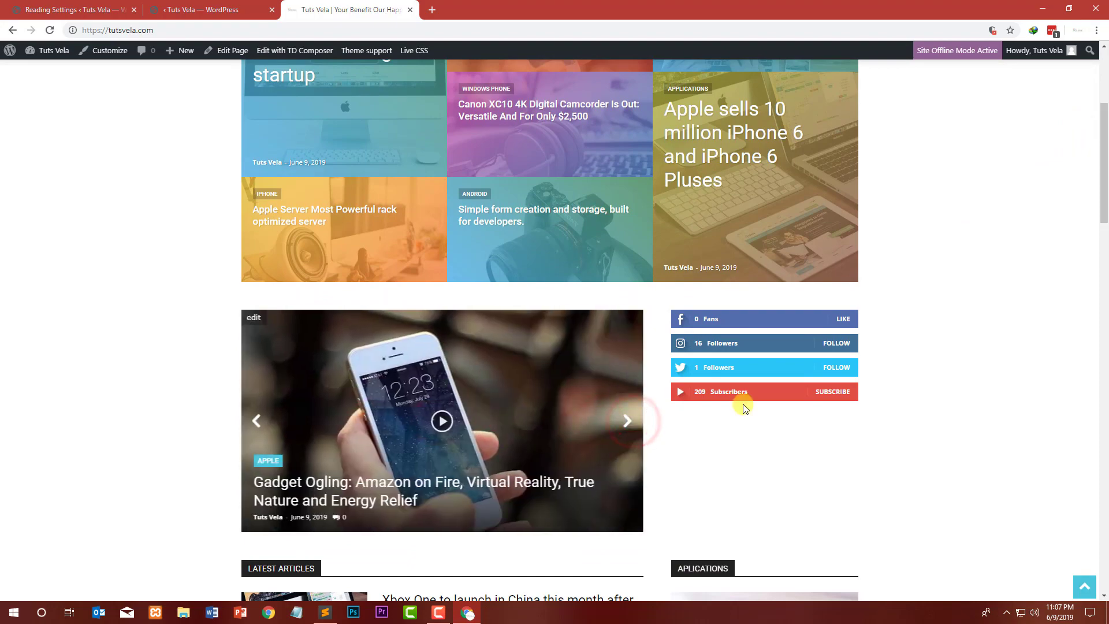
scroll(1104, 177, down, 6)
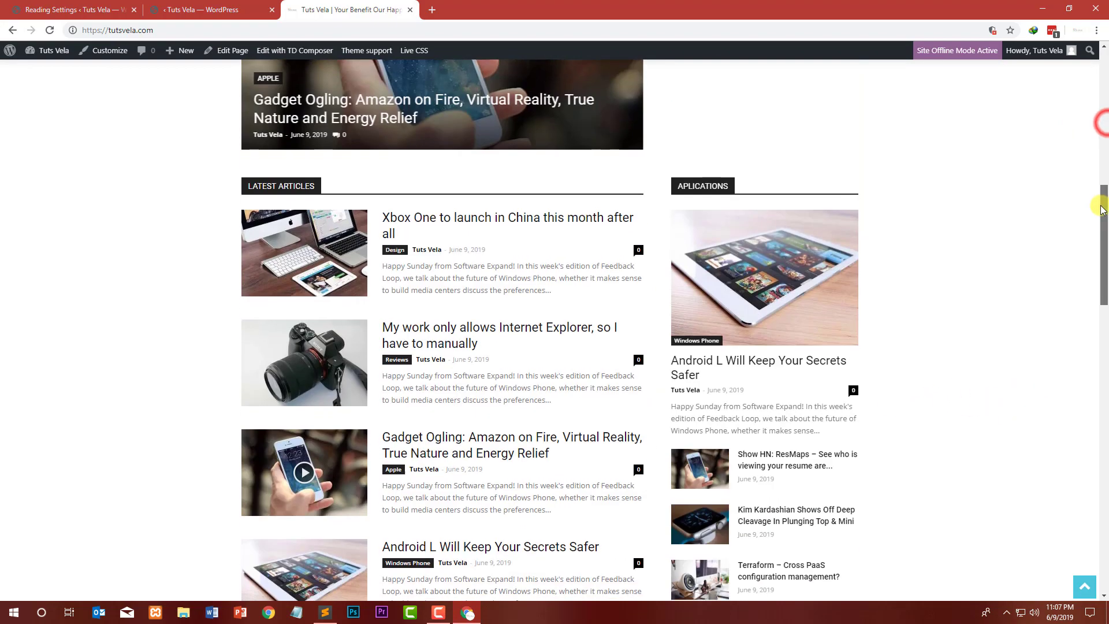
Step: Open the Xbox One post from the latest articles, go back, and open the Internet Explorer post
click(458, 222)
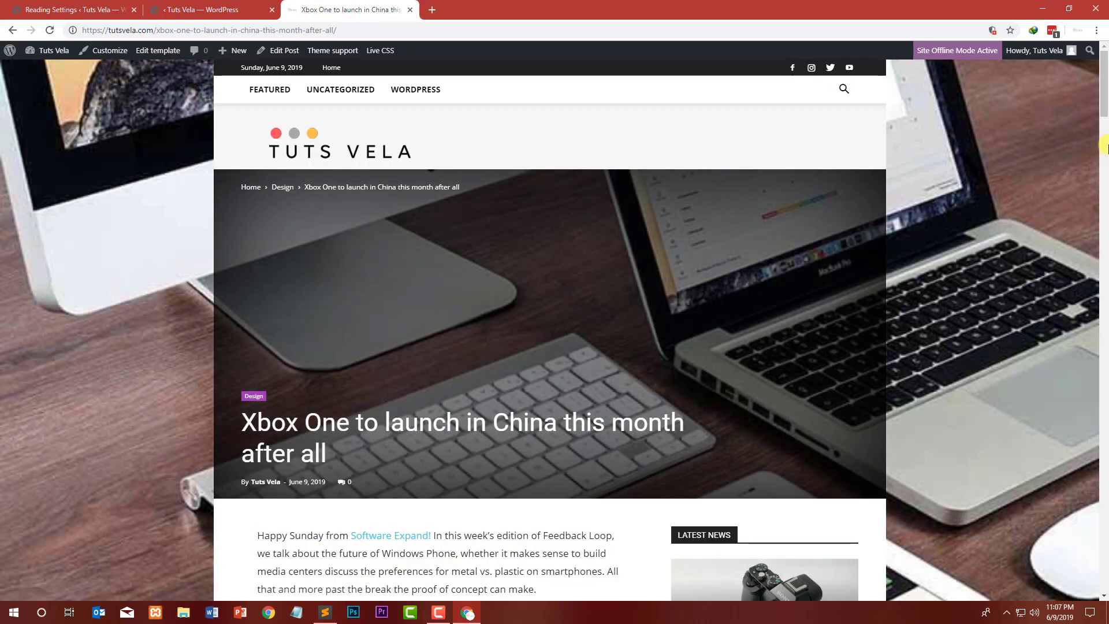
drag(1103, 111, 1101, 55)
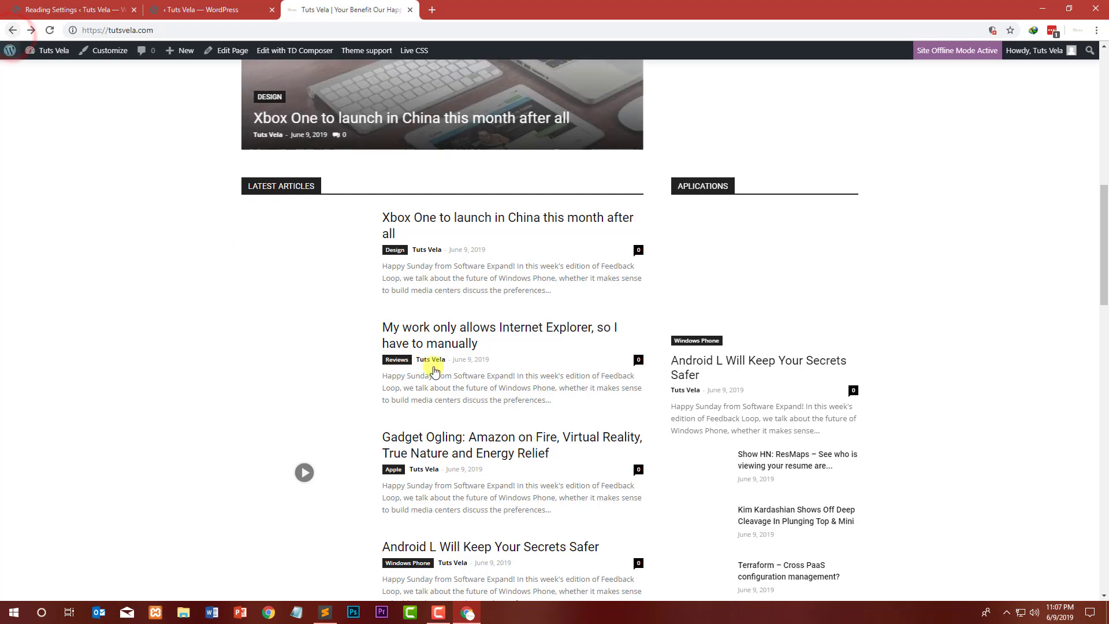
click(453, 334)
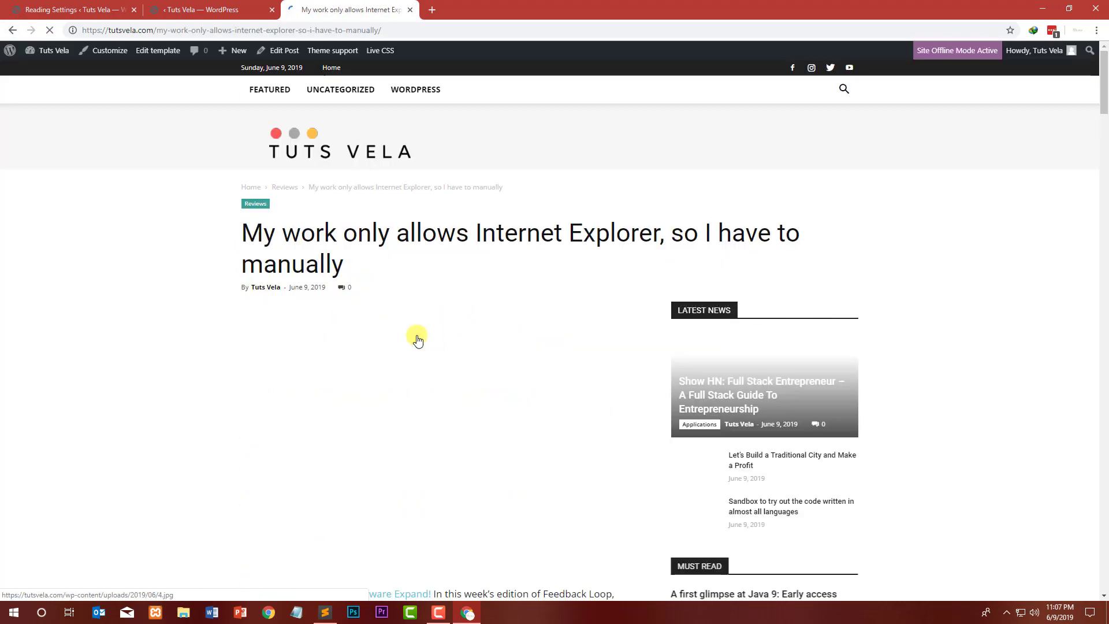
Step: Scroll through the single post page to review its content, sidebar and footer layout
scroll(347, 265, down, 4)
scroll(335, 272, down, 20)
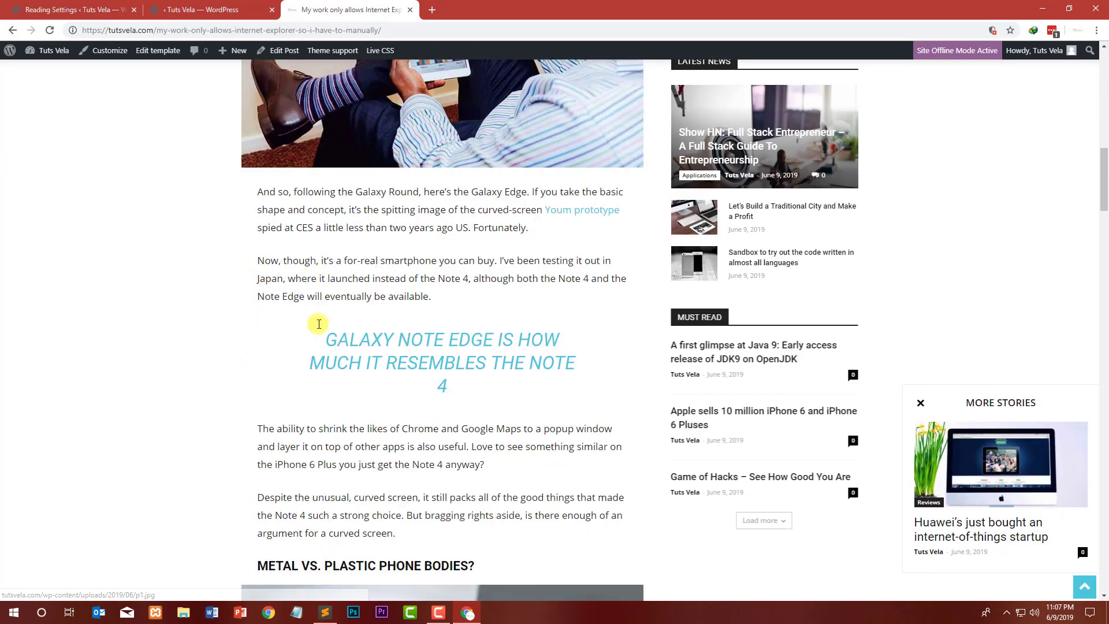
scroll(324, 314, down, 20)
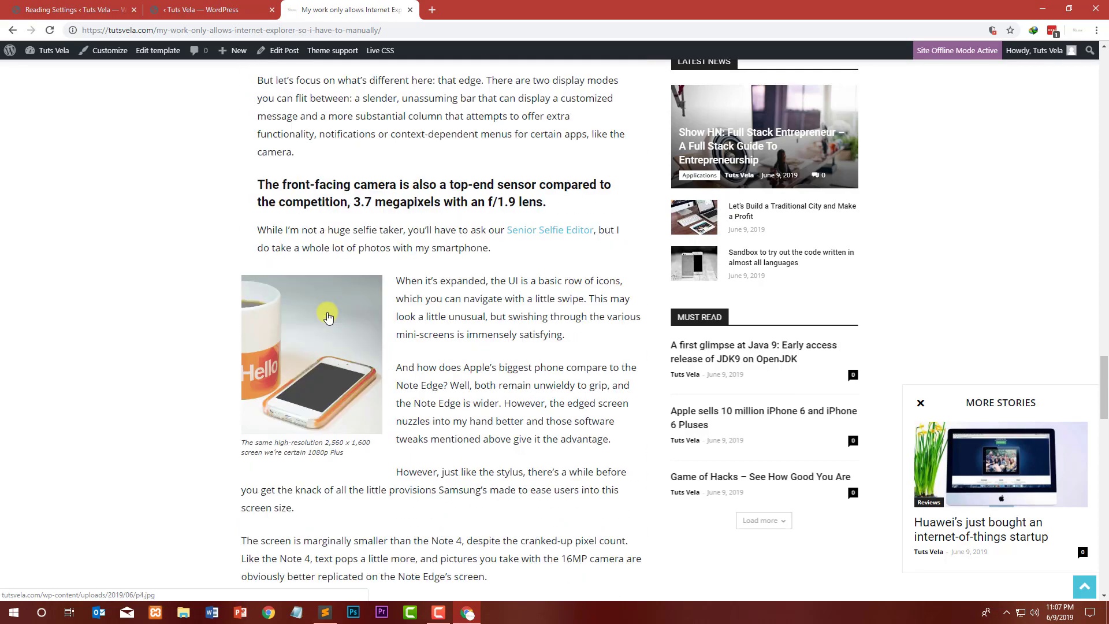
scroll(314, 302, down, 12)
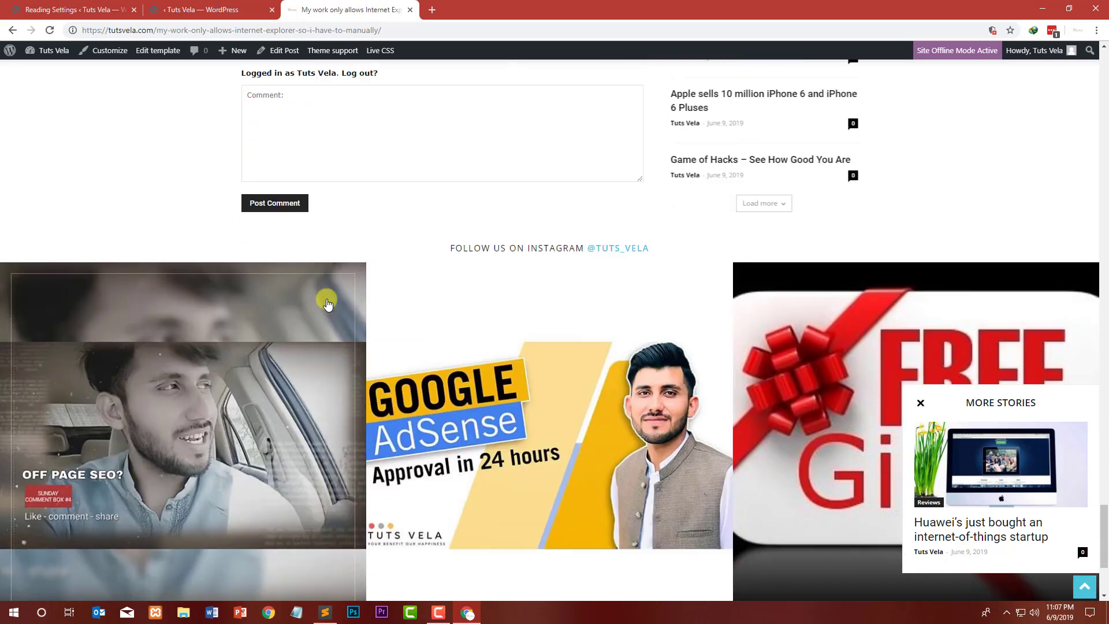
scroll(419, 288, up, 4)
scroll(419, 286, down, 7)
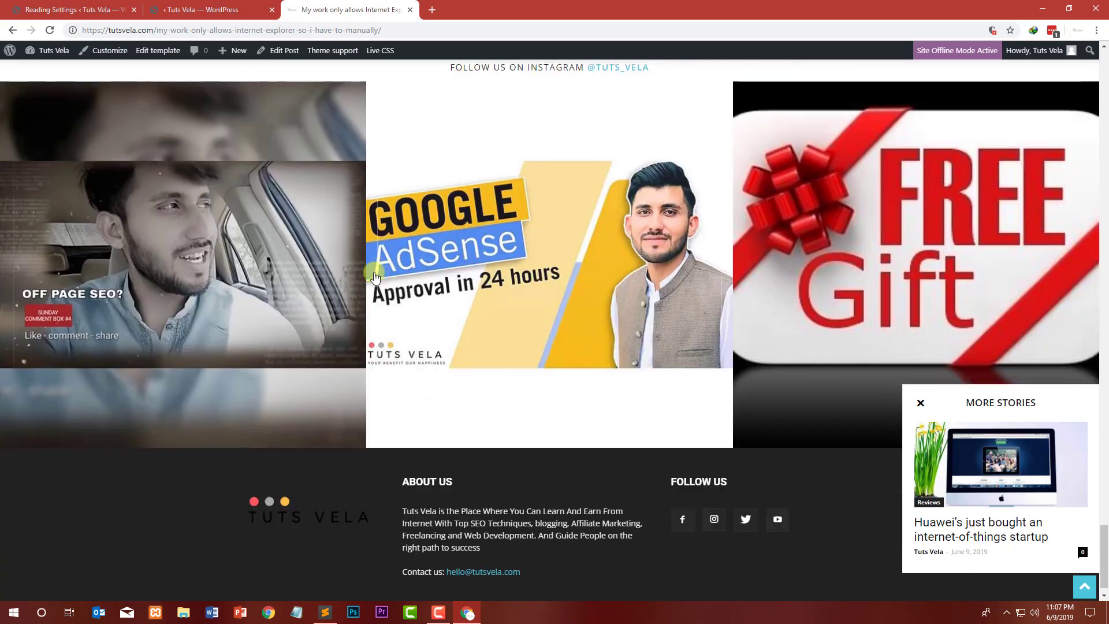
scroll(520, 271, up, 10)
scroll(552, 266, up, 15)
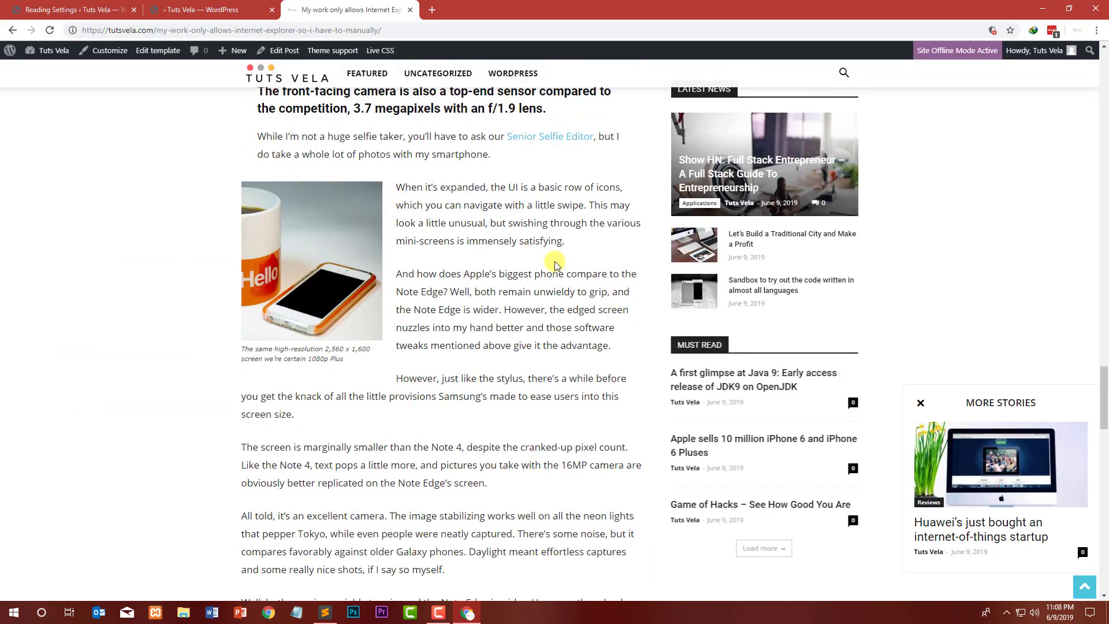
Step: Close the post tab and exit the tagDiv Composer editor back to the homepage
click(410, 10)
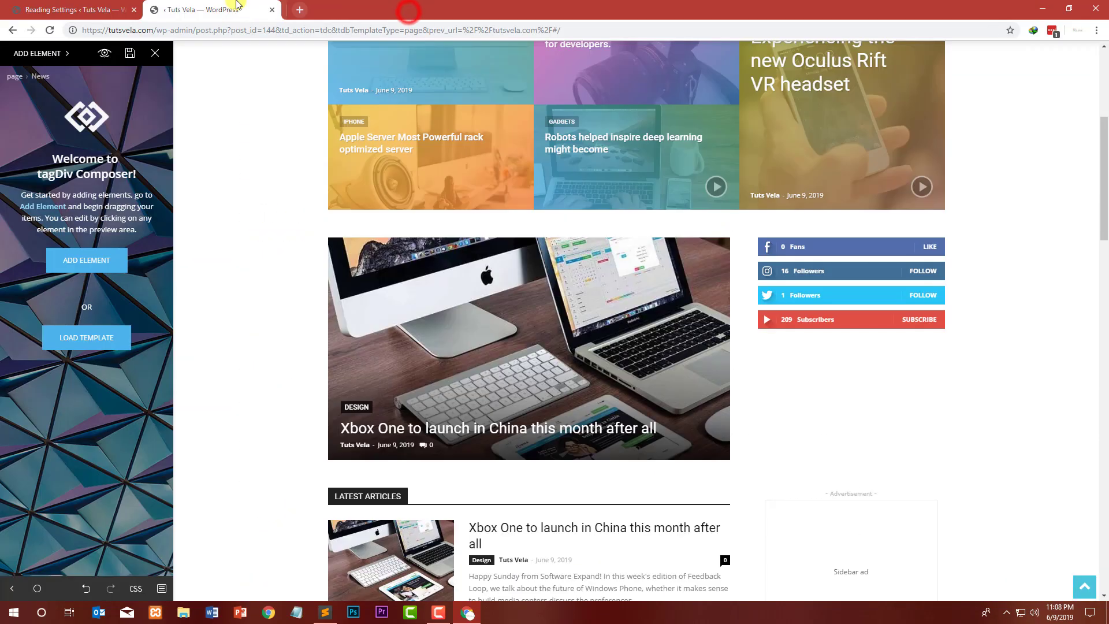
click(156, 57)
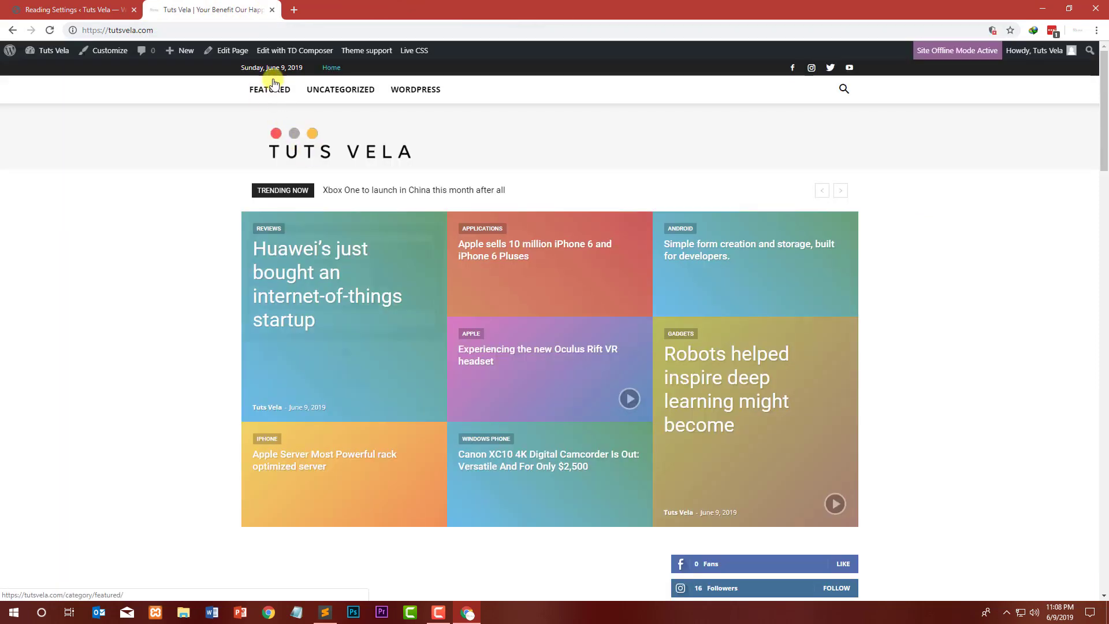
Step: Go to the tutsvela.com/blog address in the current tab
click(232, 30)
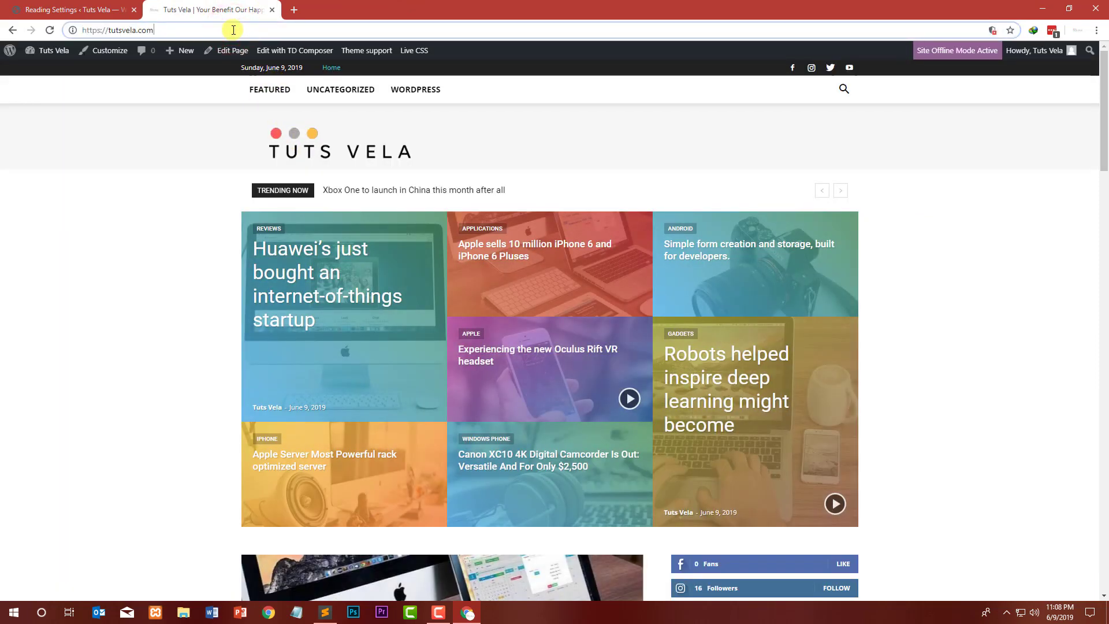
text(/lo)
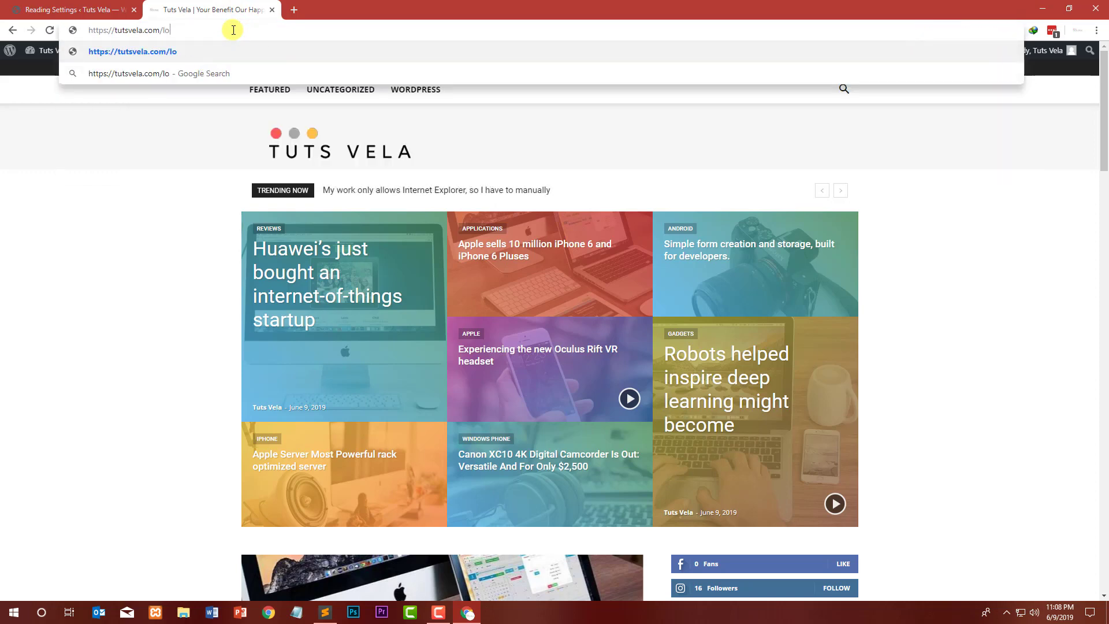
key(BackSpace)
key(BackSpace)
text(blog)
key(Return)
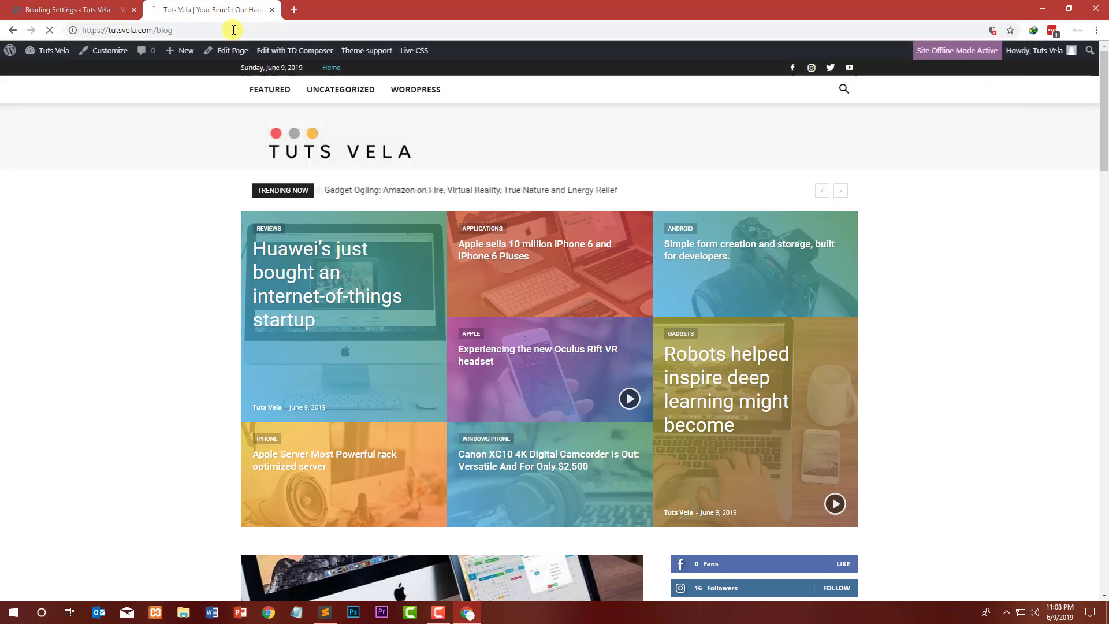
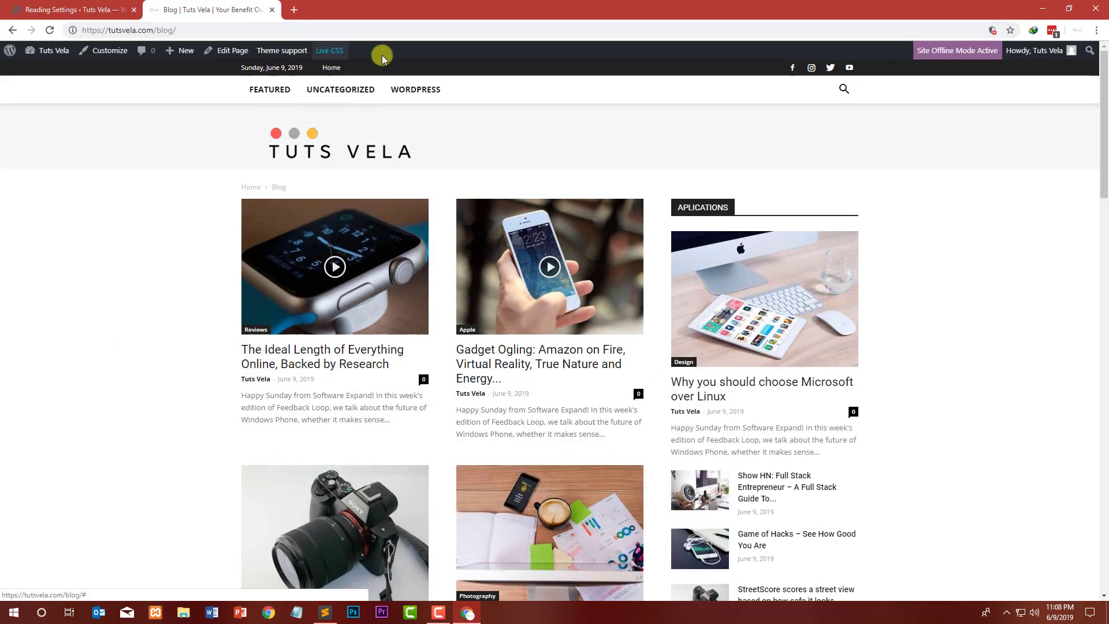
Step: Scroll through the blog page to review its post grid and sidebar blocks
scroll(198, 155, down, 6)
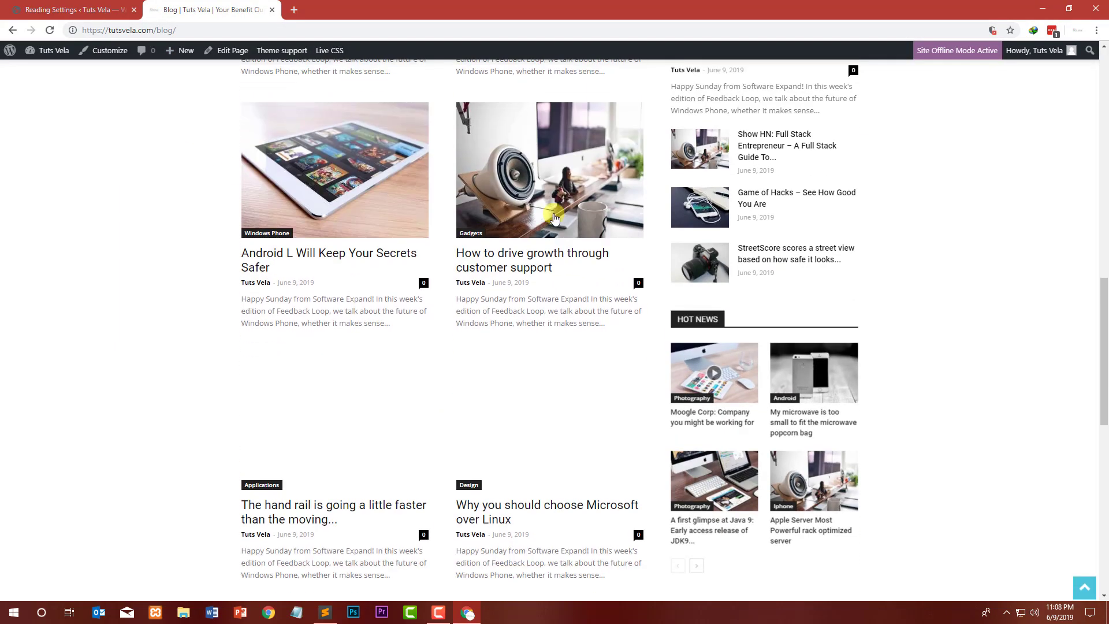
scroll(774, 419, down, 7)
scroll(743, 322, up, 9)
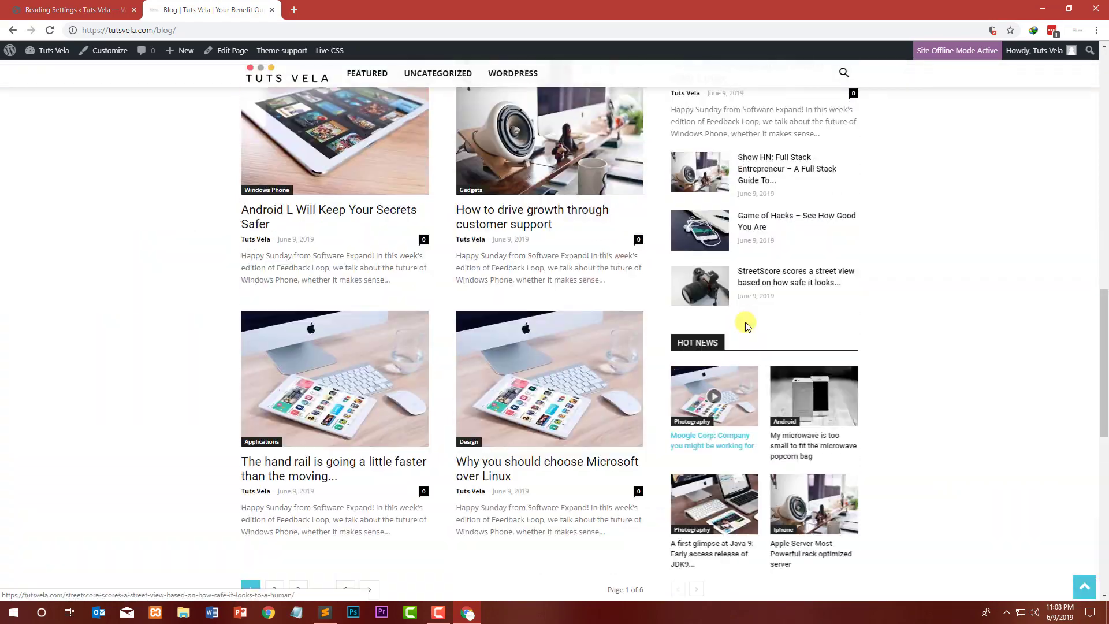
scroll(736, 284, up, 13)
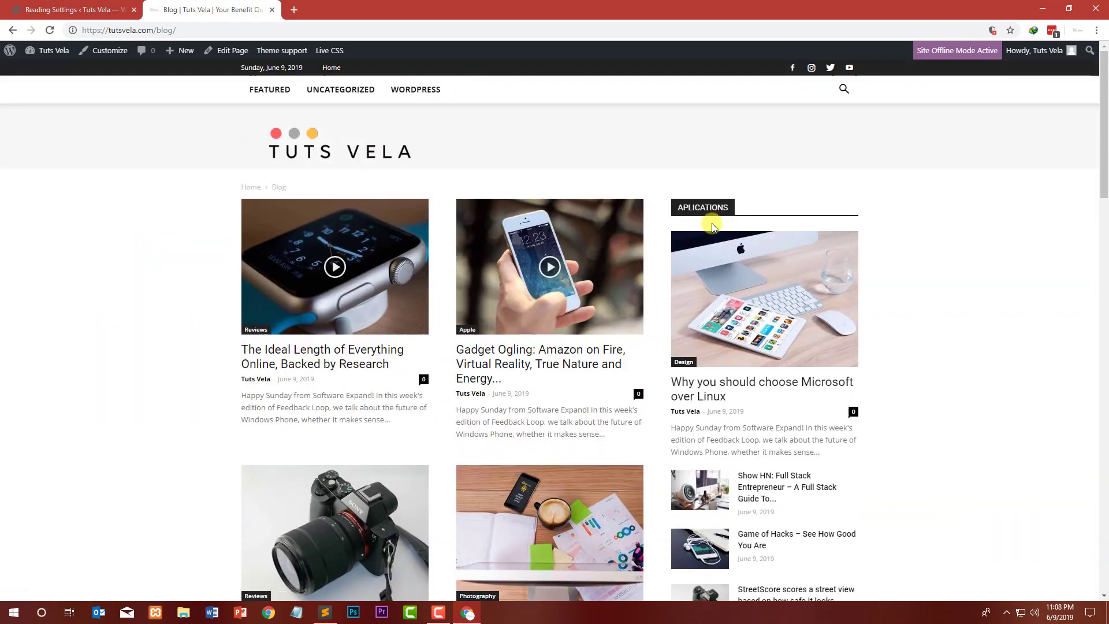
Step: Open the Widgets admin screen from the site menu and close the Reading Settings tab
mouse_move(43, 56)
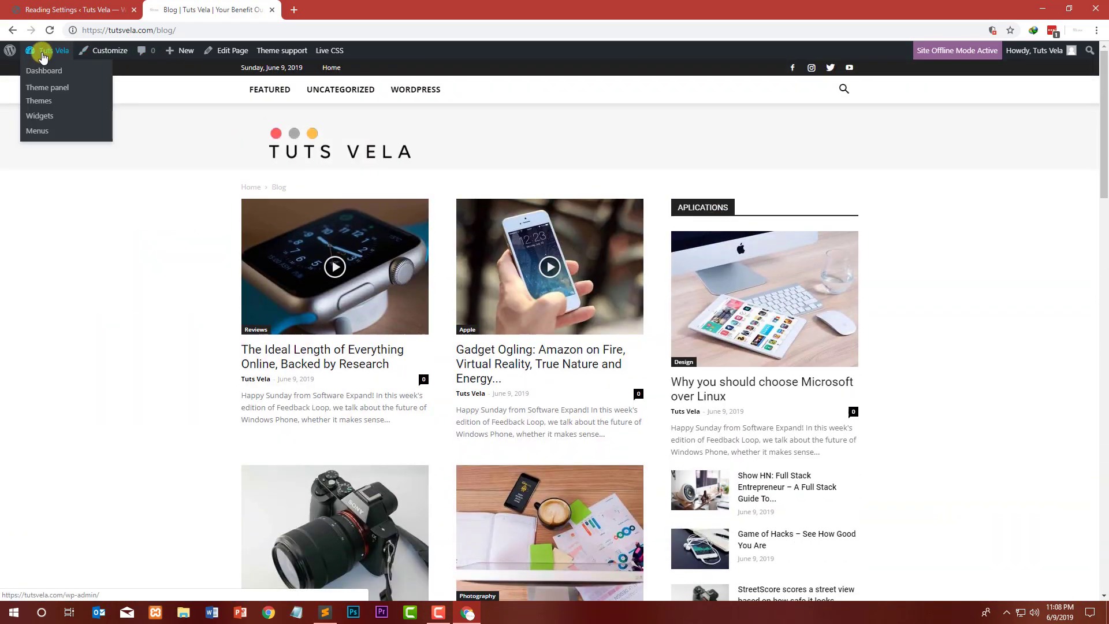
click(50, 117)
click(81, 10)
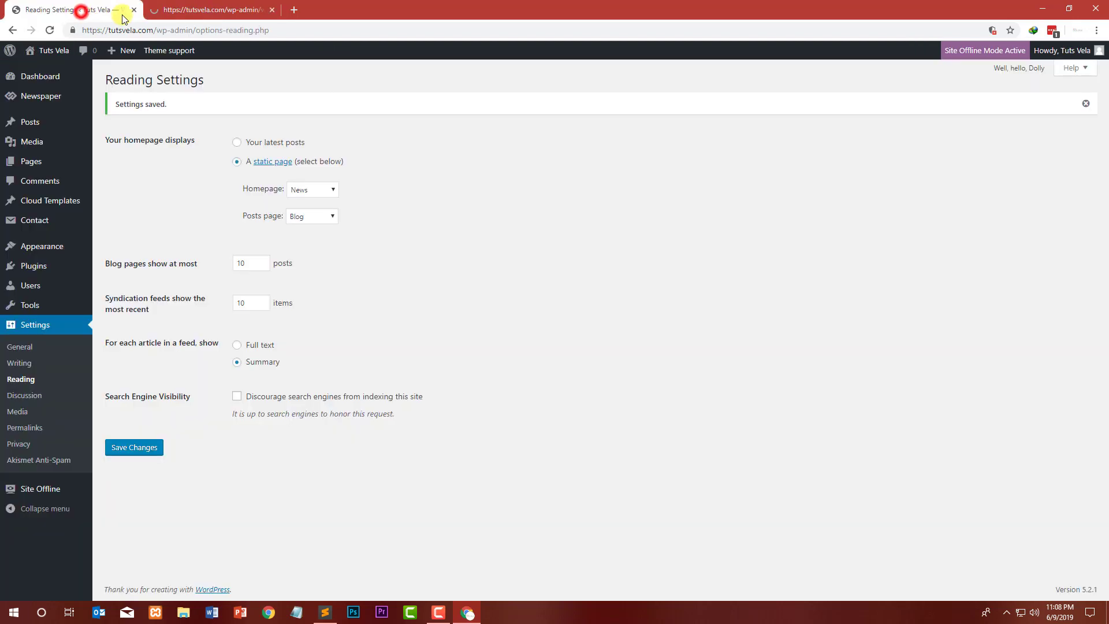
click(132, 11)
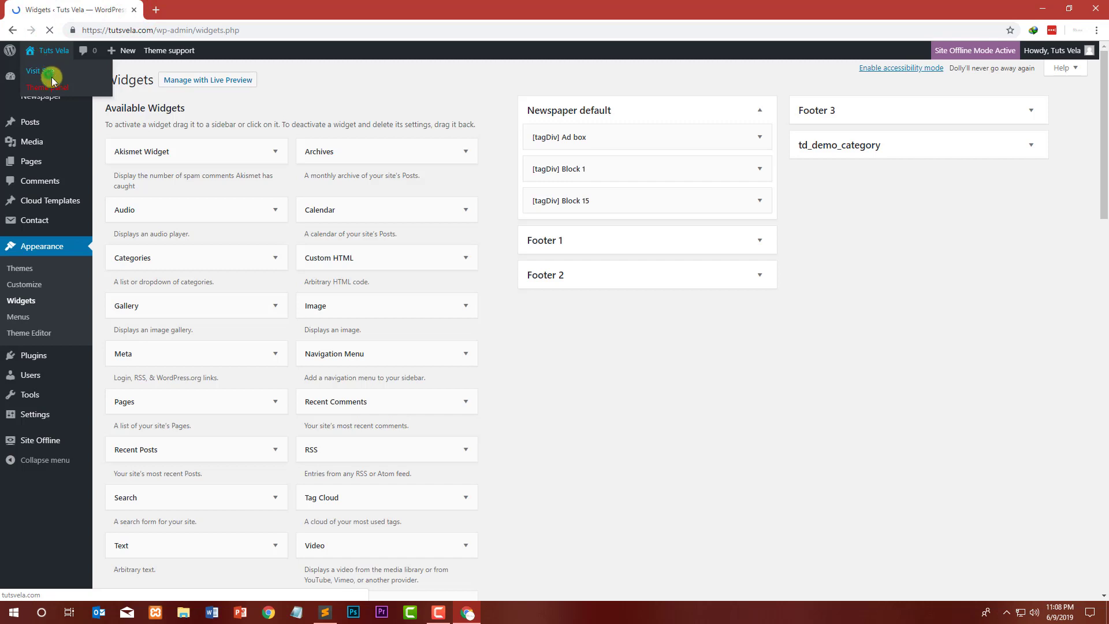
Step: Open the live site homepage in a new tab and scroll down to compare its sidebar
click(51, 75)
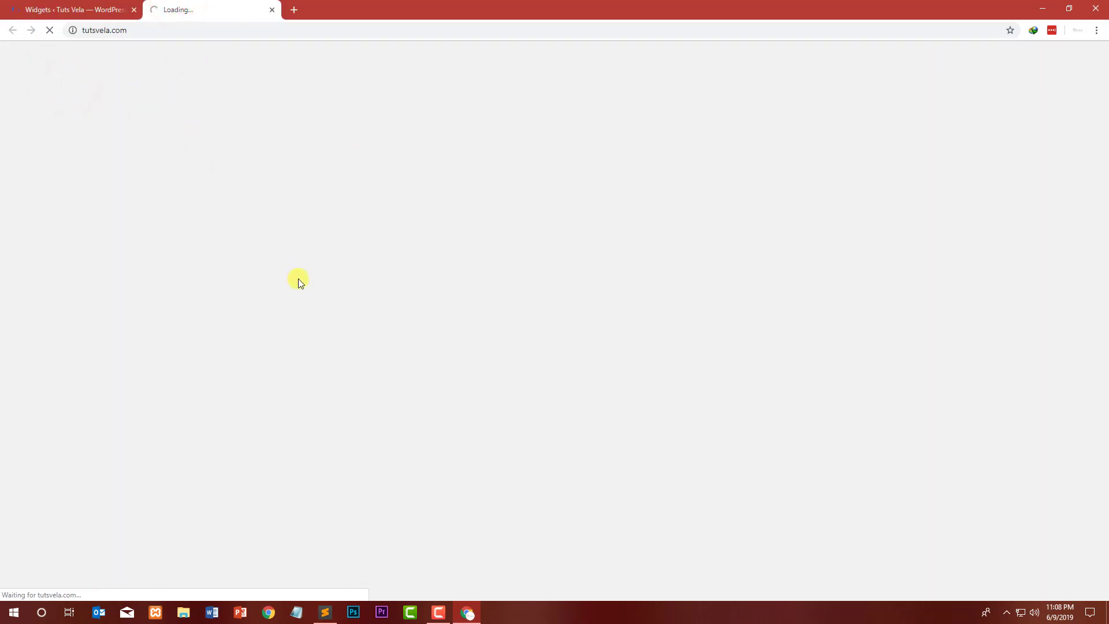
click(440, 617)
click(440, 617)
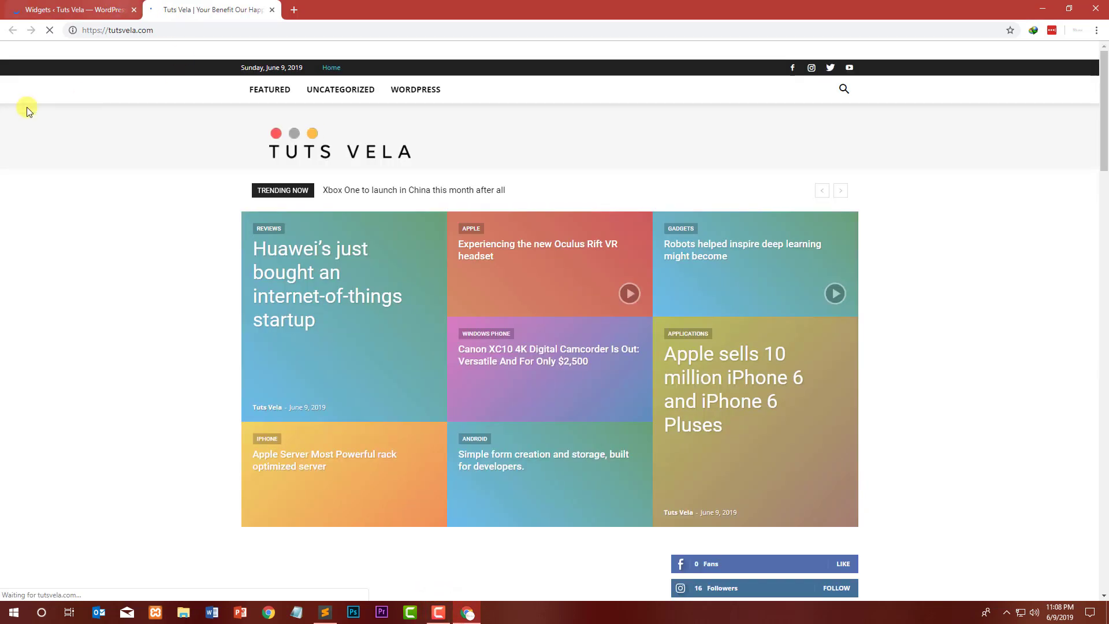
click(58, 10)
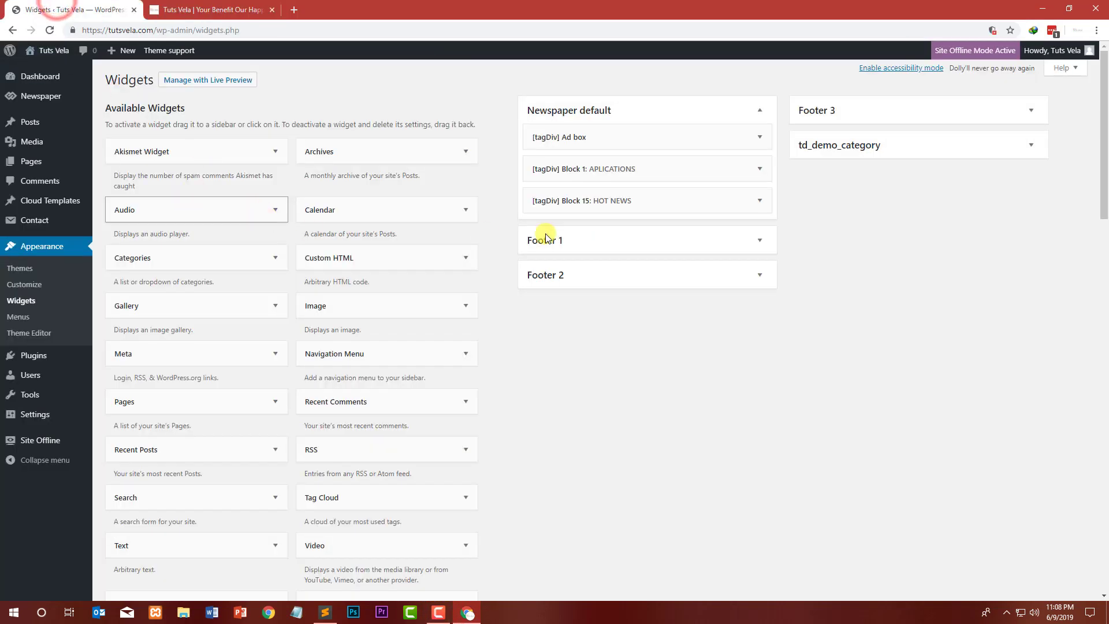
click(249, 9)
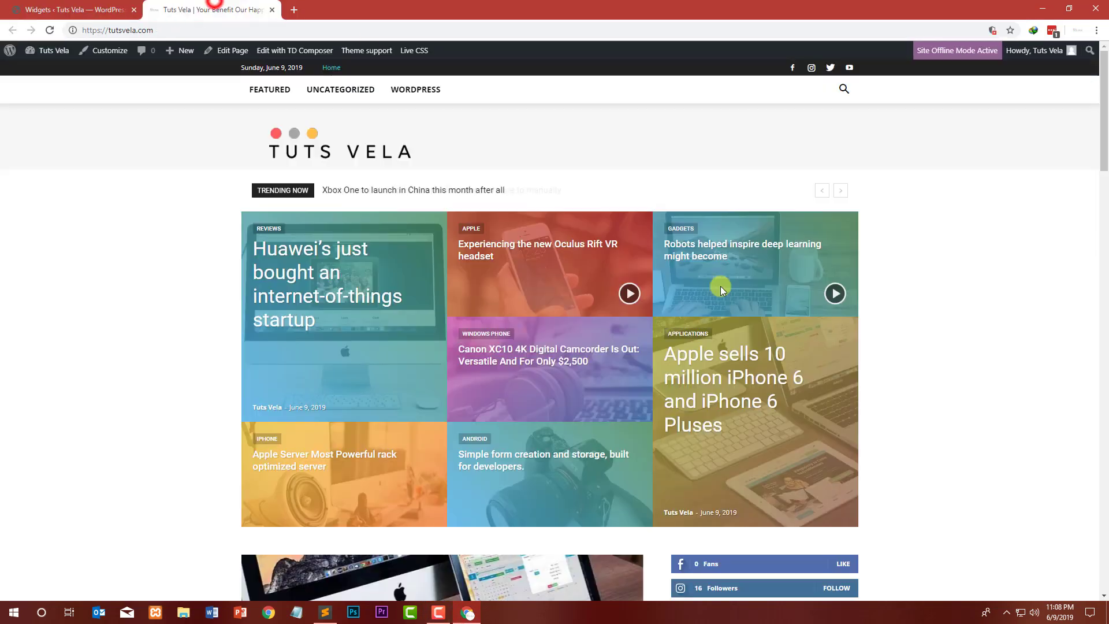
scroll(866, 393, down, 7)
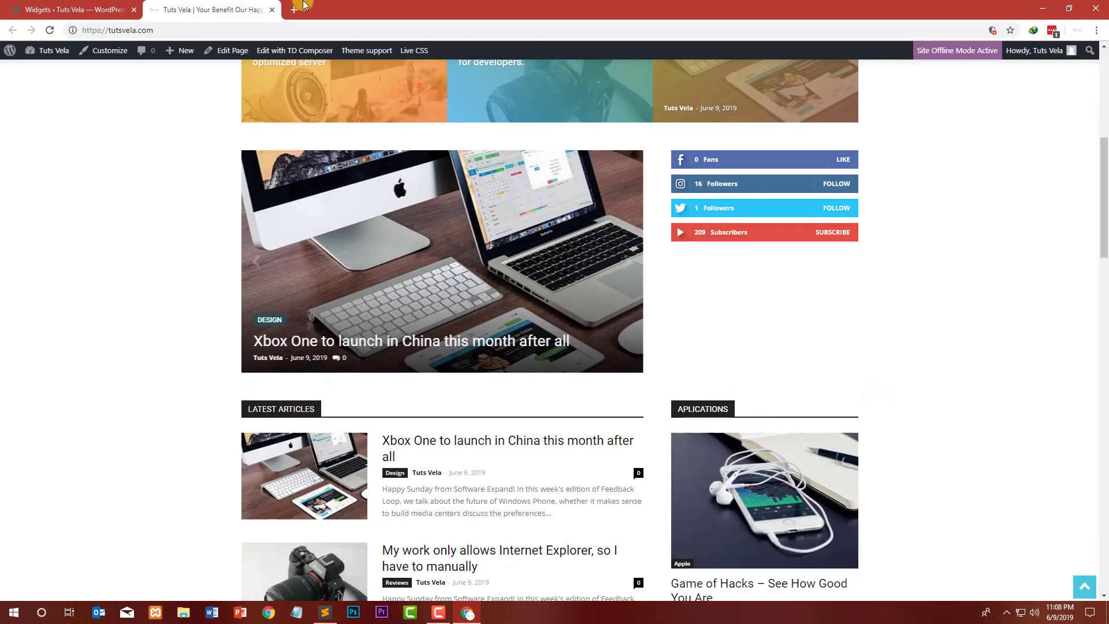
Step: Delete the Ad box widget from the Newspaper default sidebar
click(100, 5)
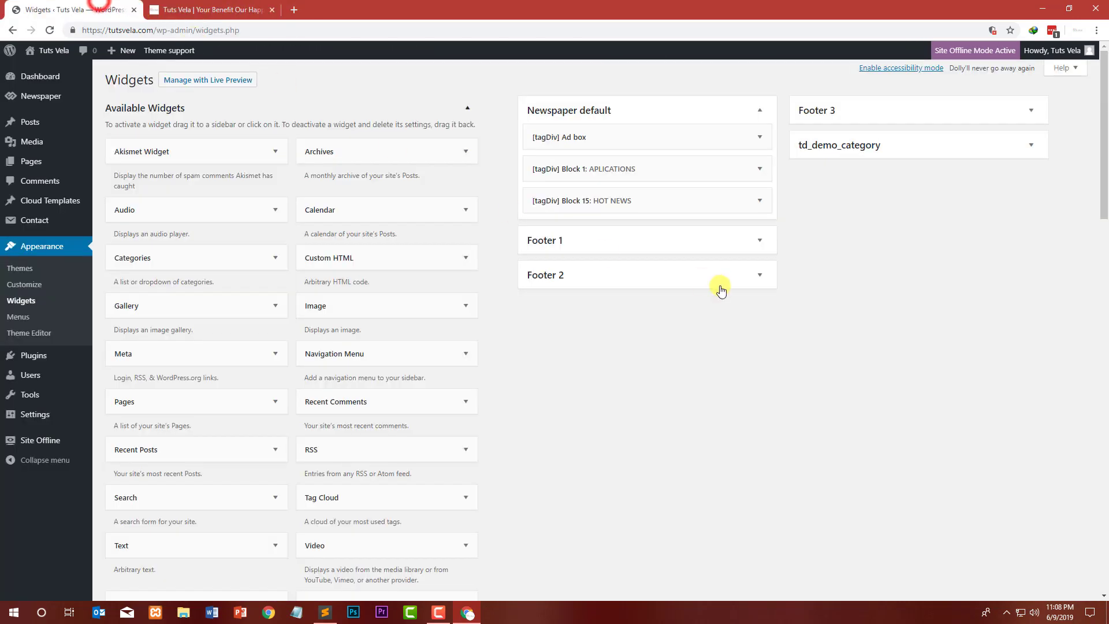
click(761, 139)
scroll(590, 325, down, 7)
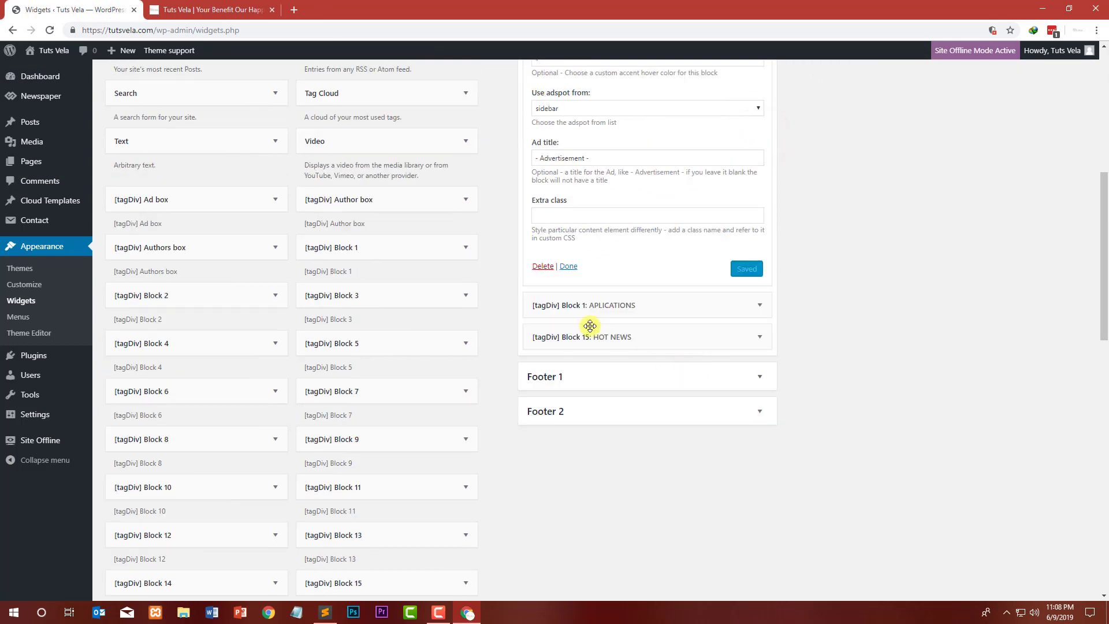
click(552, 263)
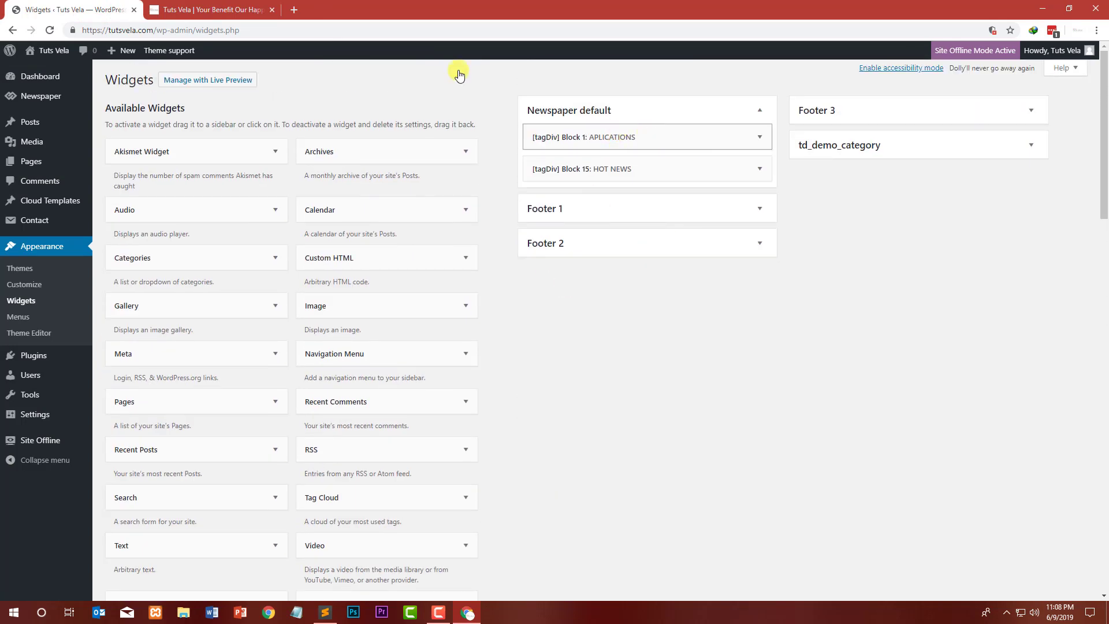
Step: Delete the Block 1 APLICATIONS and Block 15 HOT NEWS widgets, emptying the Newspaper default sidebar
click(151, 7)
click(73, 10)
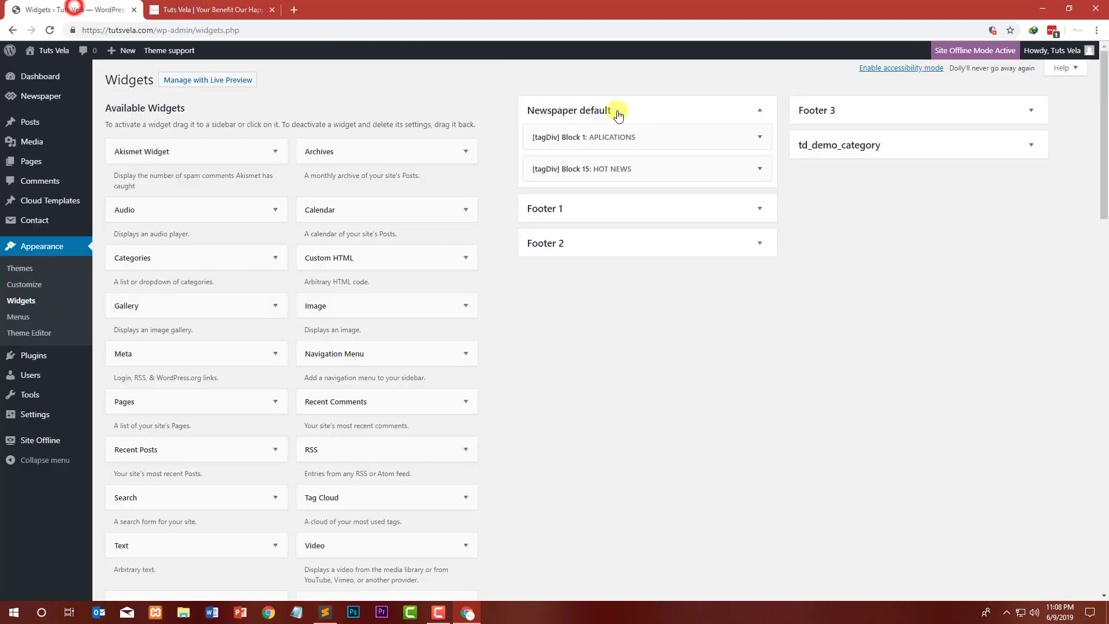
click(760, 139)
scroll(697, 329, down, 5)
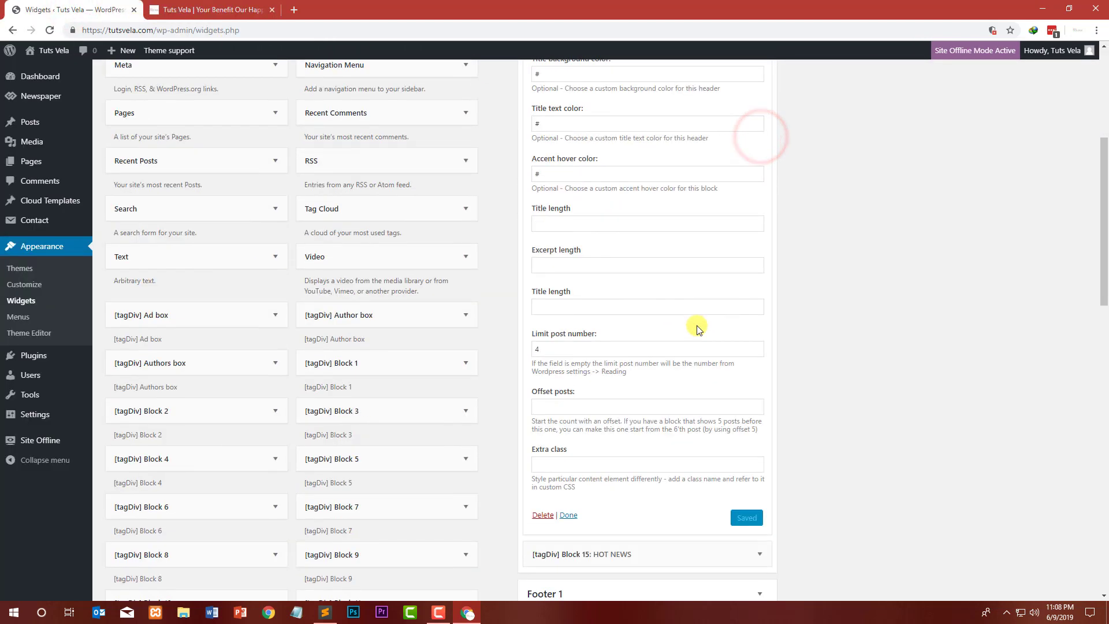
scroll(556, 485, down, 1)
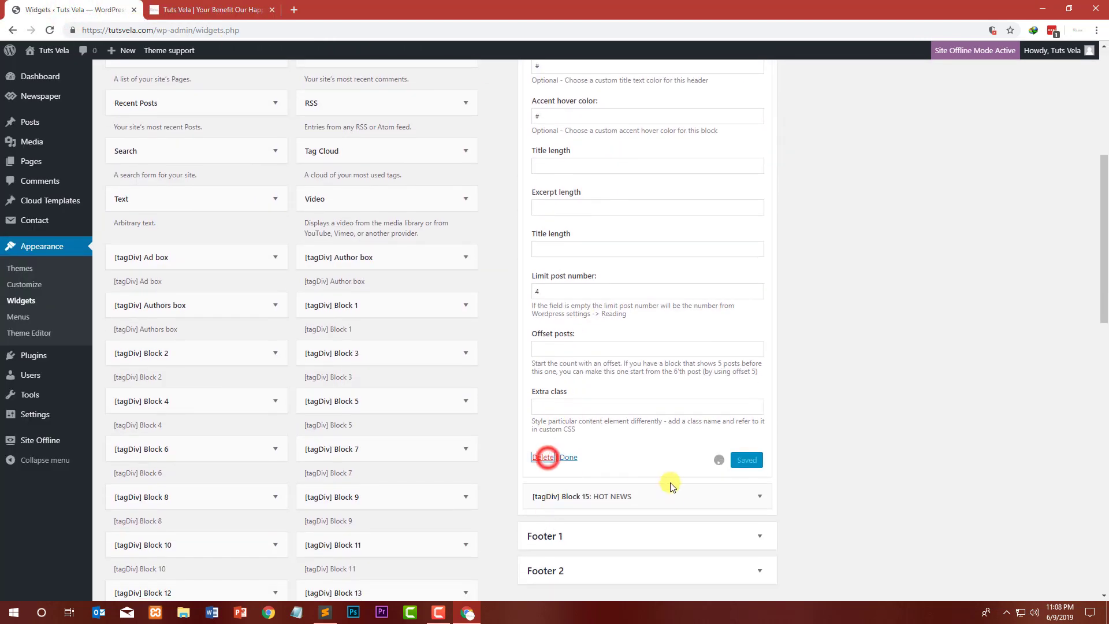
click(681, 498)
scroll(618, 422, down, 6)
scroll(612, 373, up, 6)
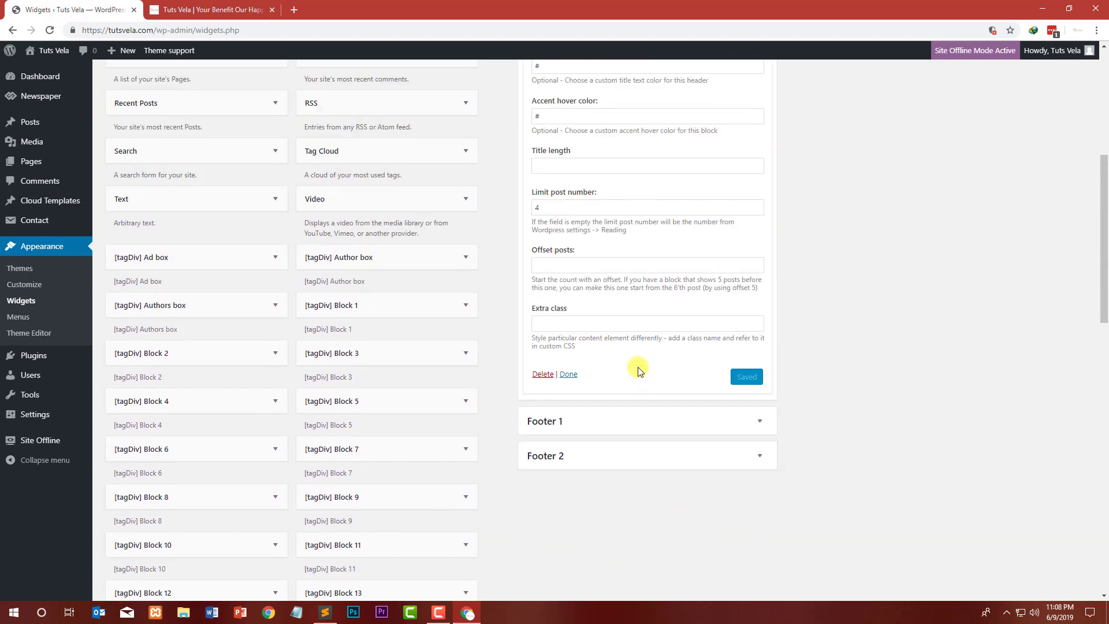
click(696, 425)
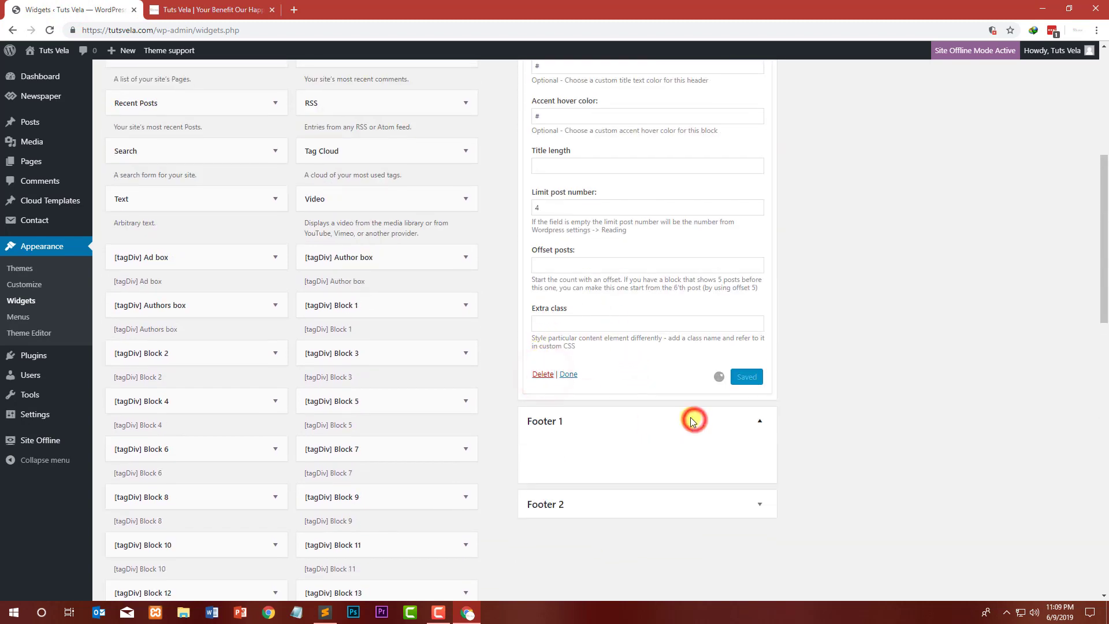
scroll(668, 389, up, 6)
scroll(741, 329, up, 1)
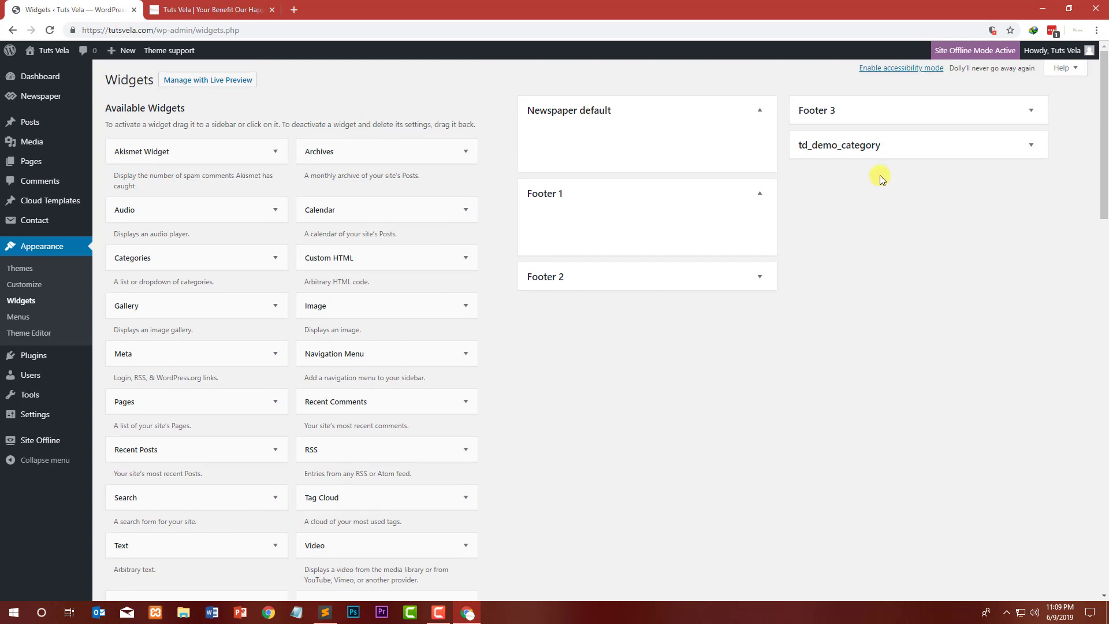
Step: Expand the td_demo_category sidebar and delete its Ad box widget
click(876, 149)
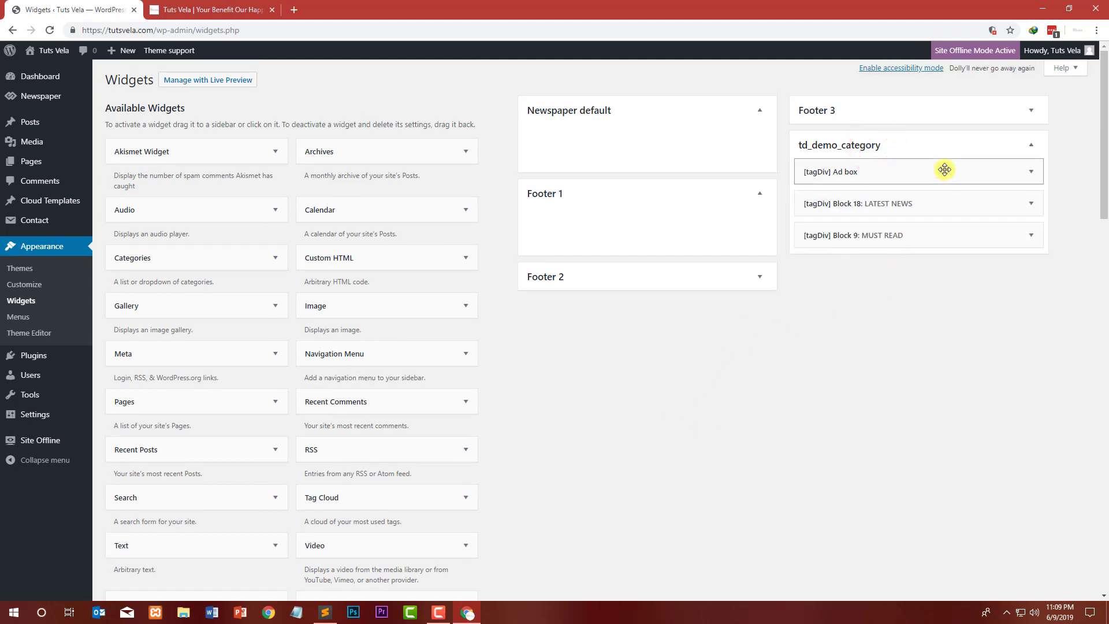
click(1027, 175)
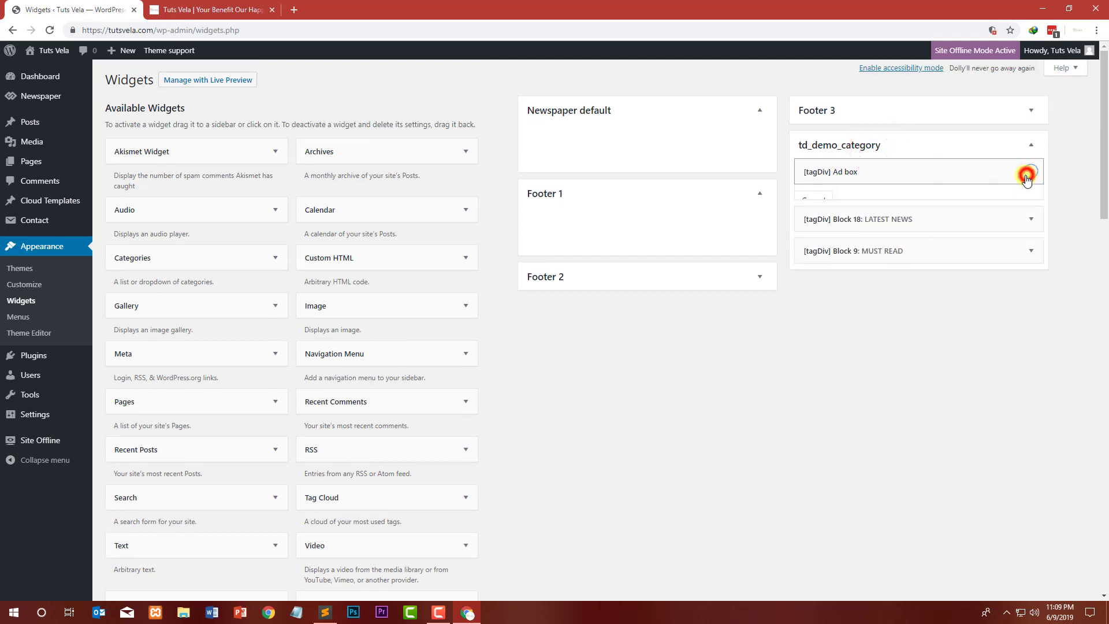
scroll(954, 254, down, 6)
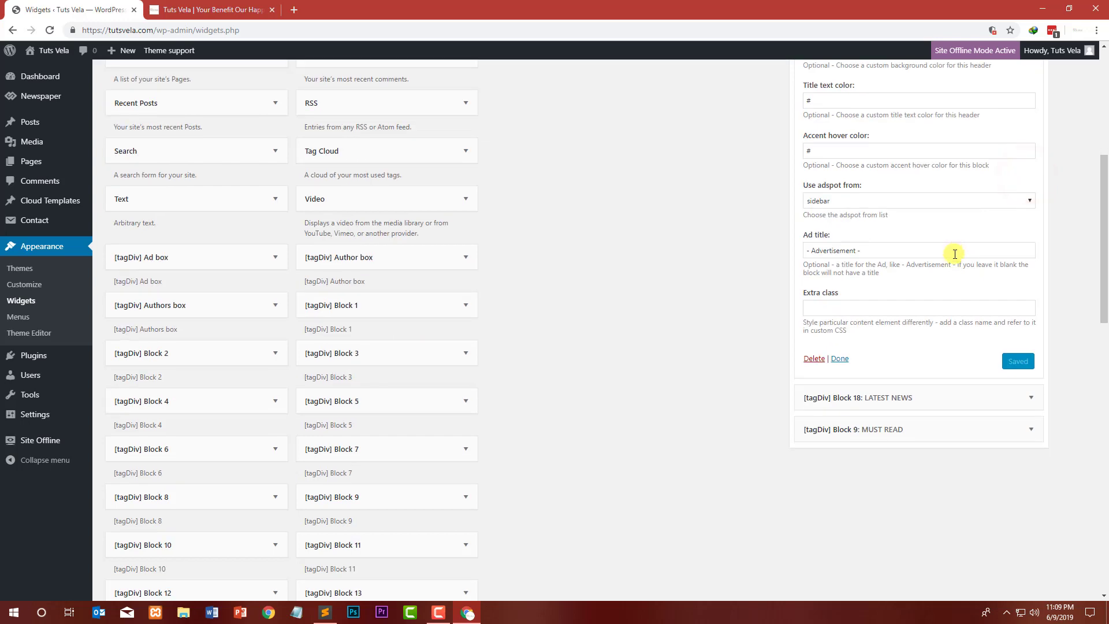
click(810, 358)
scroll(878, 233, up, 6)
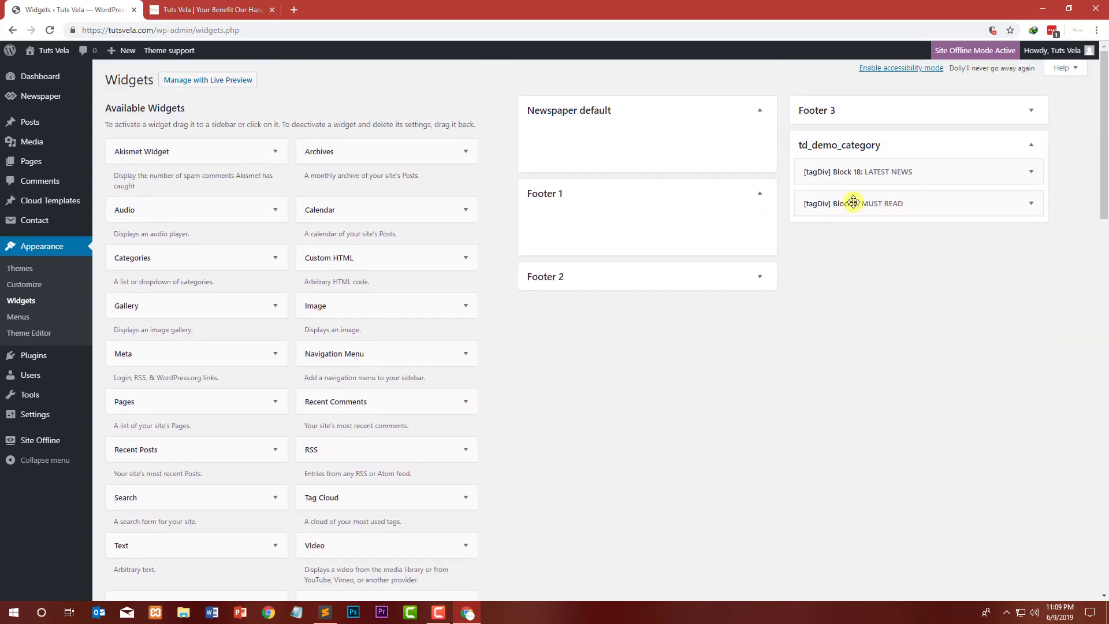
Step: Open the WordPress category page on the live site and scroll through it
click(230, 9)
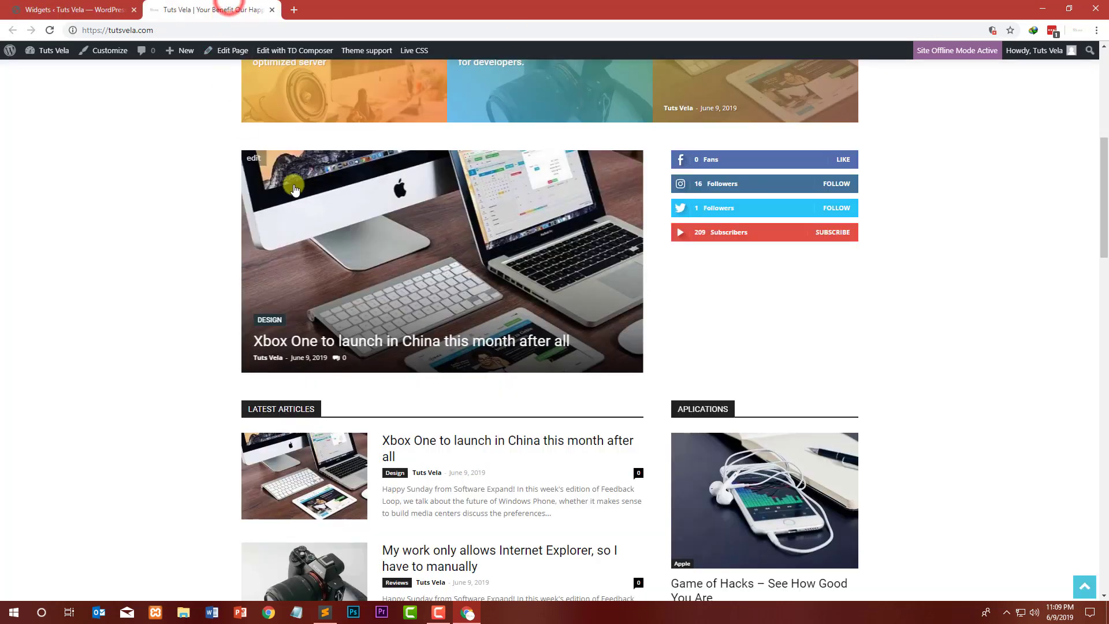
scroll(405, 173, up, 7)
click(403, 89)
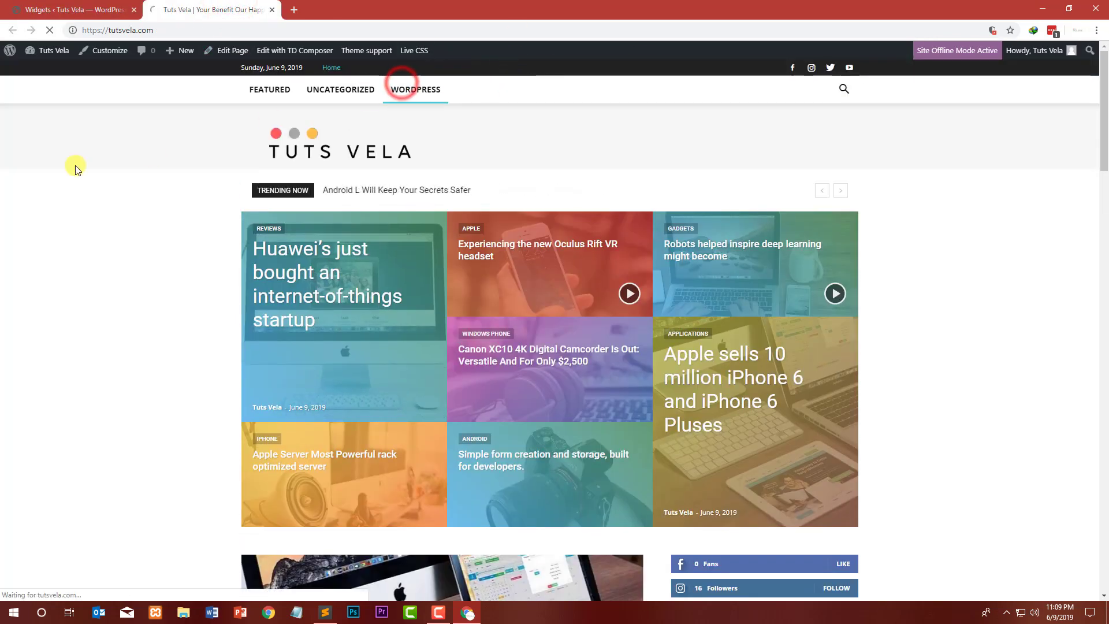
scroll(57, 173, down, 4)
scroll(40, 188, down, 4)
scroll(39, 188, down, 1)
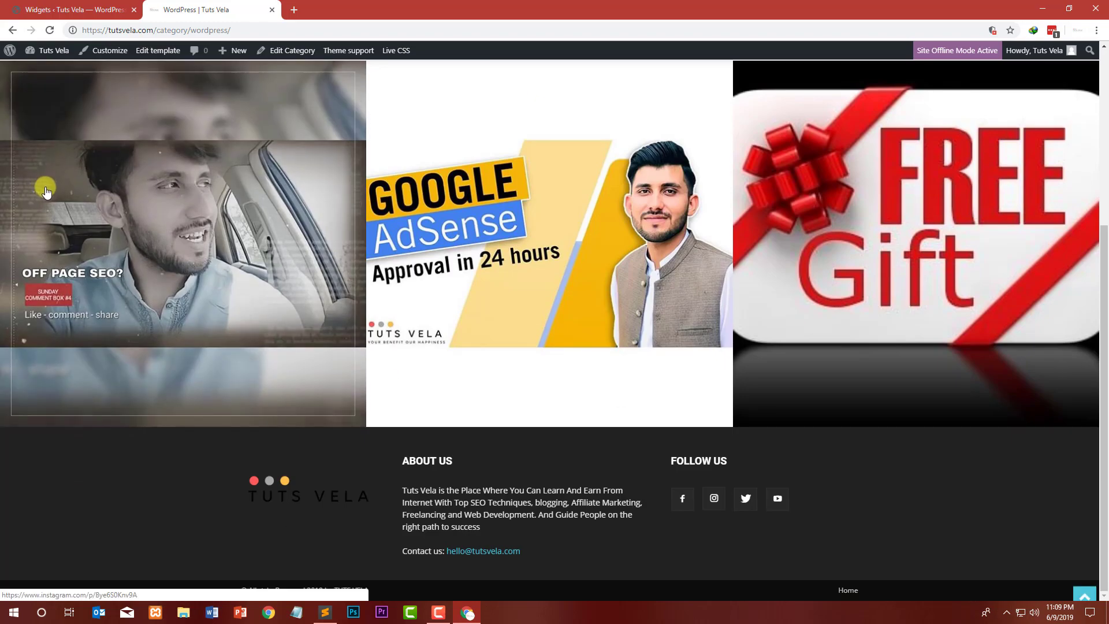
scroll(347, 225, up, 5)
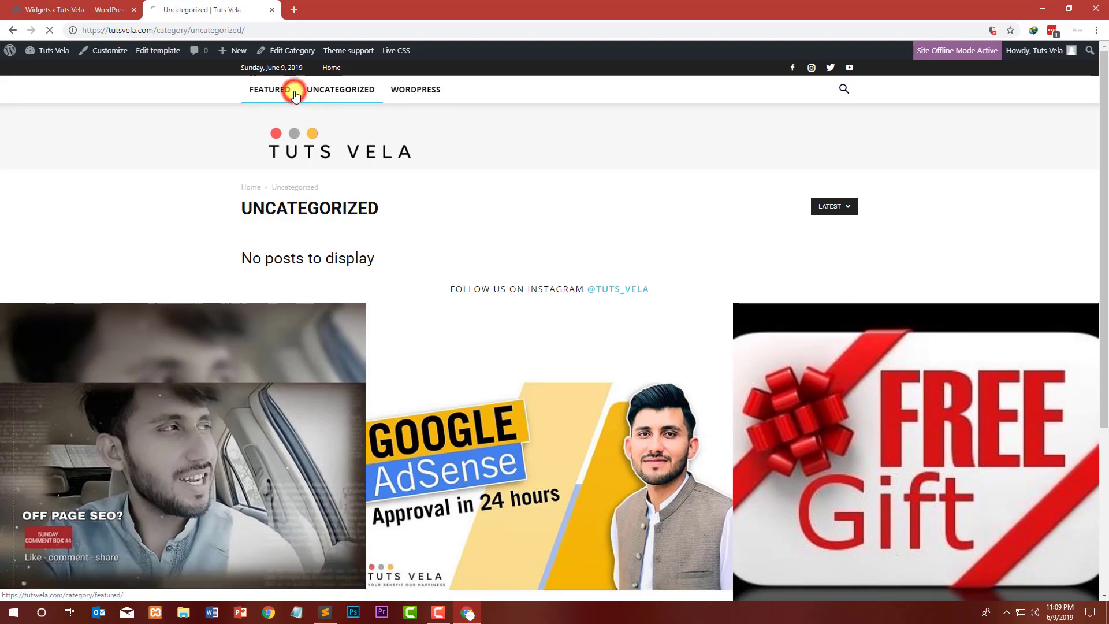
Step: Open the Featured category page and scroll through its posts
click(295, 95)
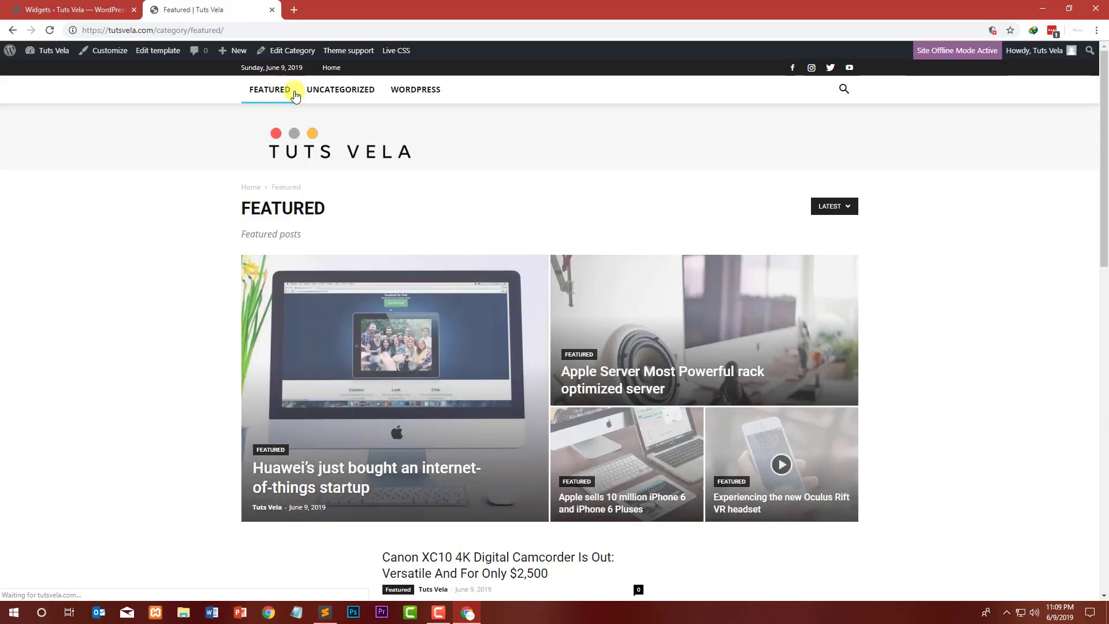
scroll(113, 196, down, 2)
scroll(113, 194, down, 6)
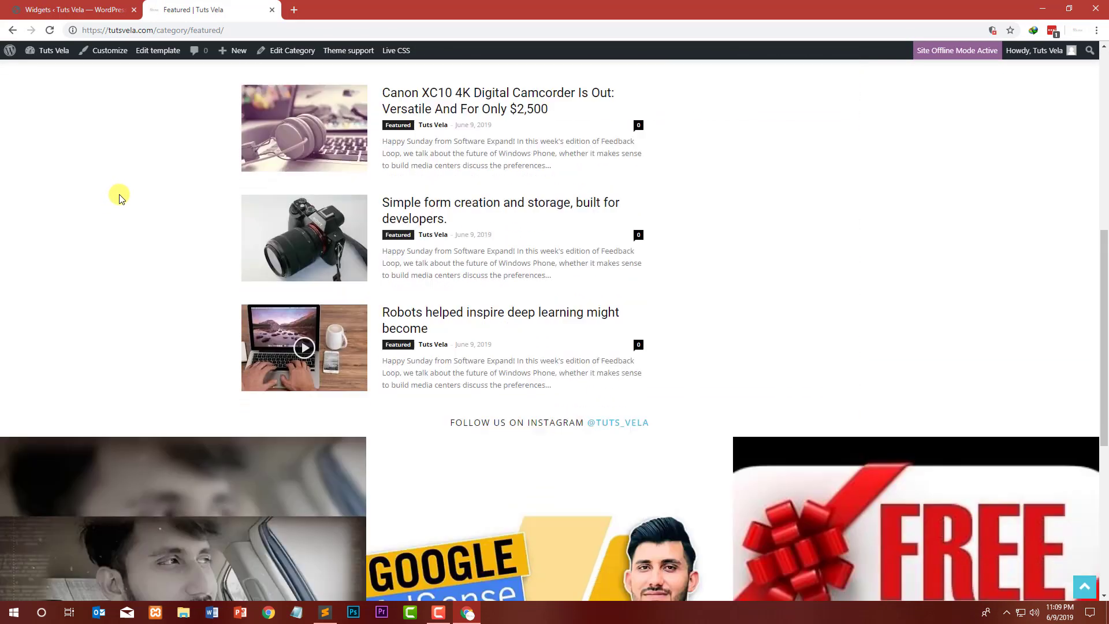
scroll(214, 203, up, 3)
scroll(775, 376, up, 5)
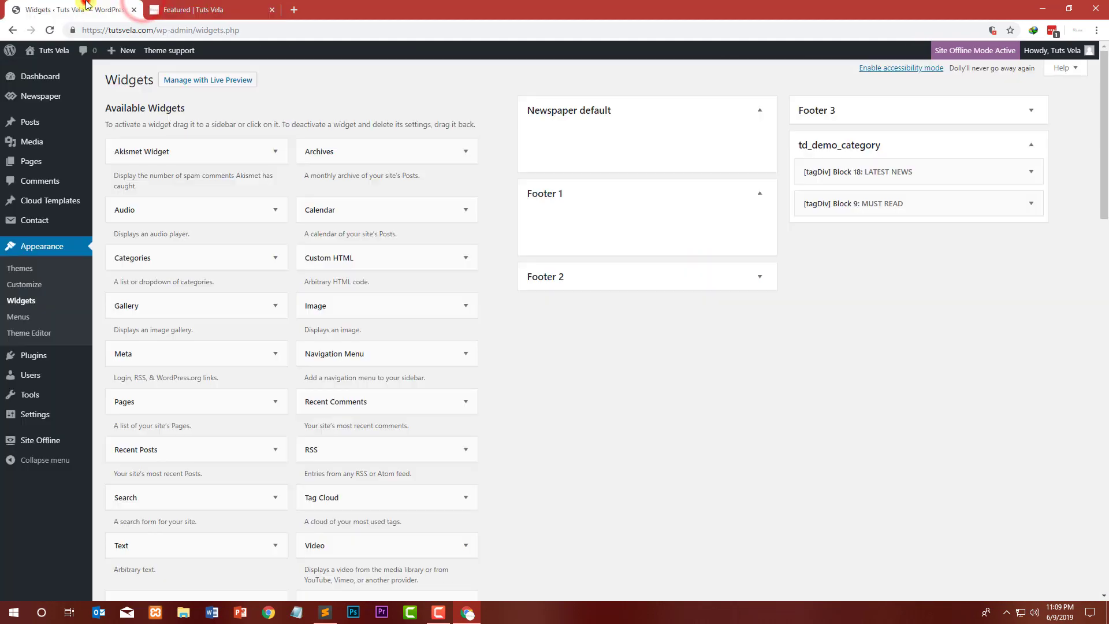
Step: Return to the Widgets screen and scroll through the available widgets list
click(83, 9)
scroll(273, 305, down, 4)
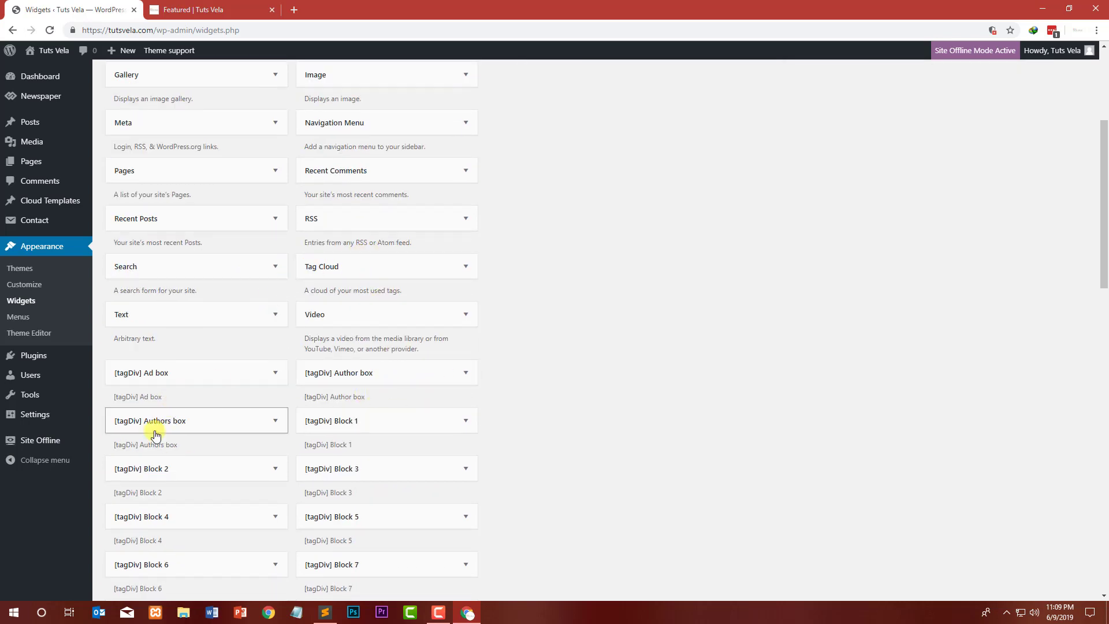
scroll(241, 439, down, 20)
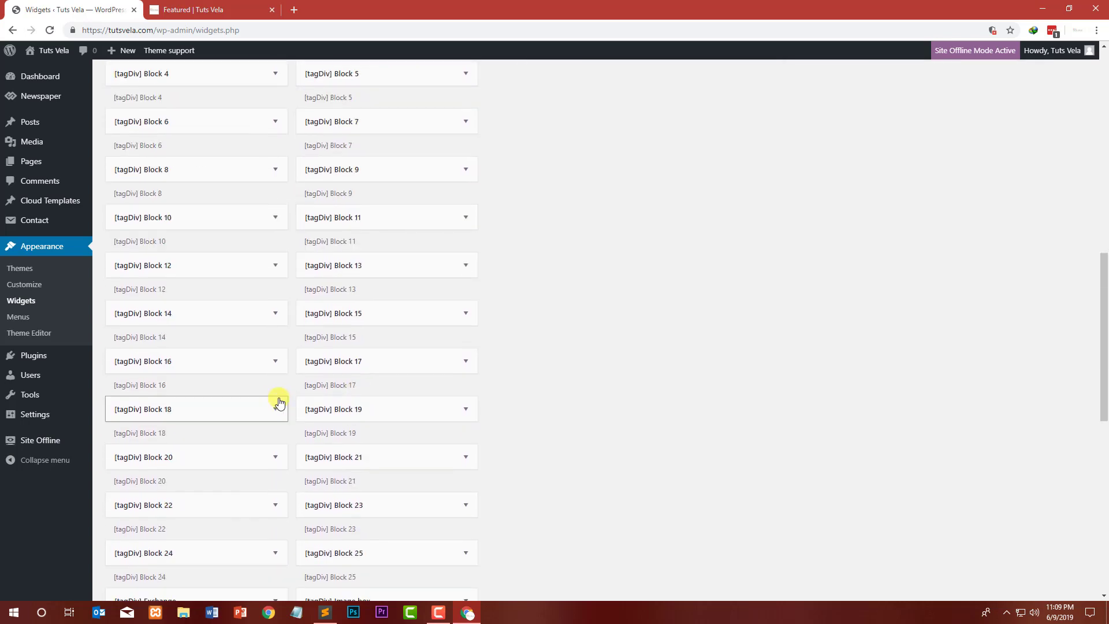
scroll(277, 396, up, 1)
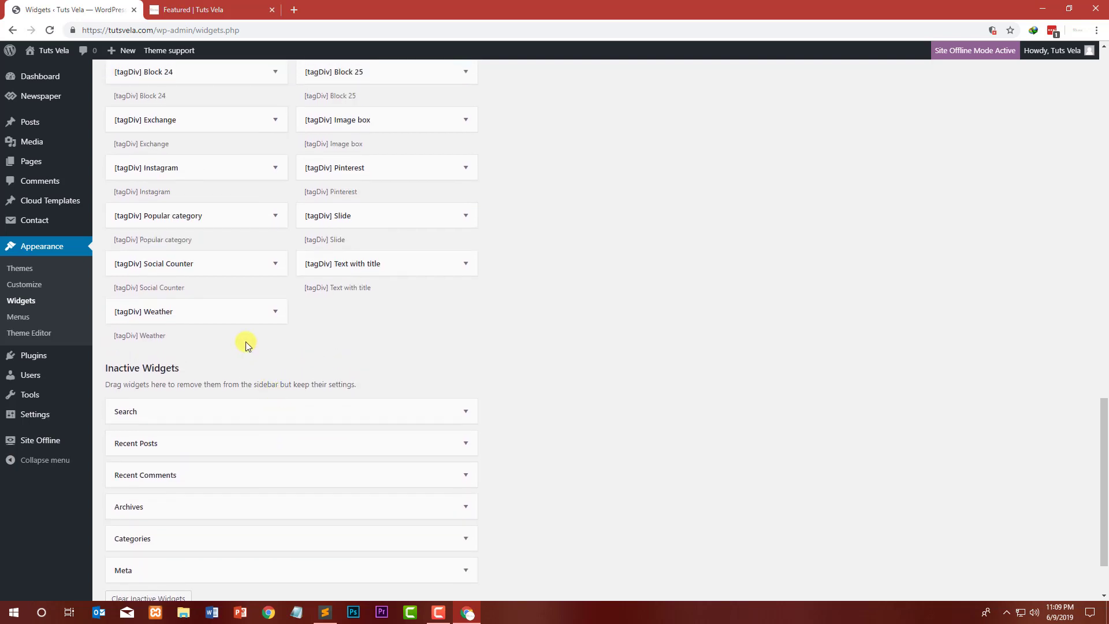
Step: Add the tagDiv Social Counter widget to the Newspaper default sidebar
click(204, 265)
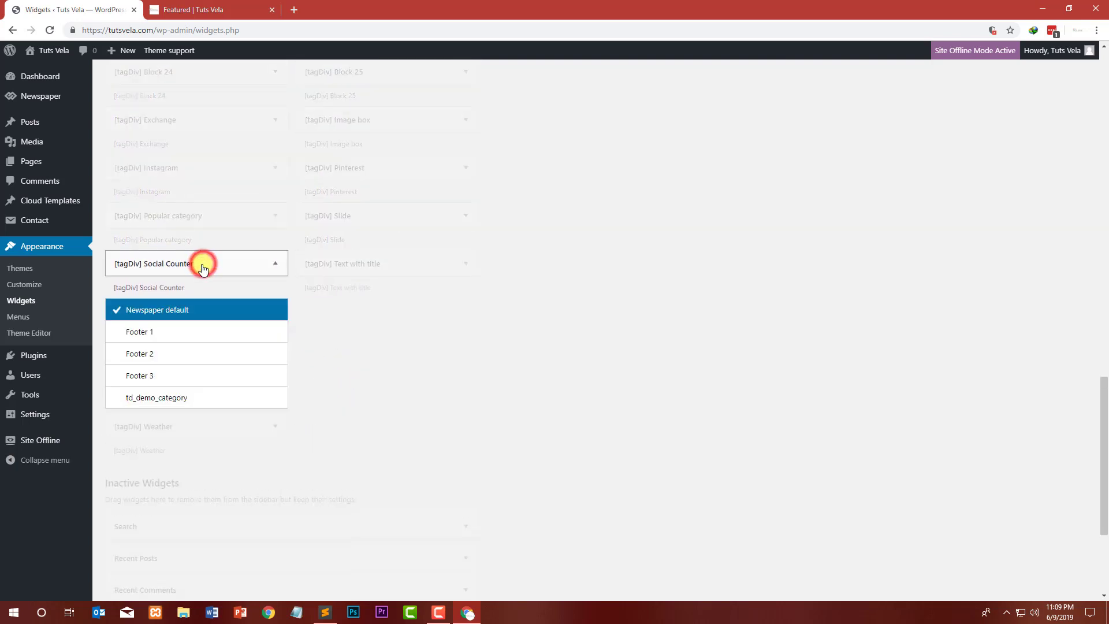
click(205, 423)
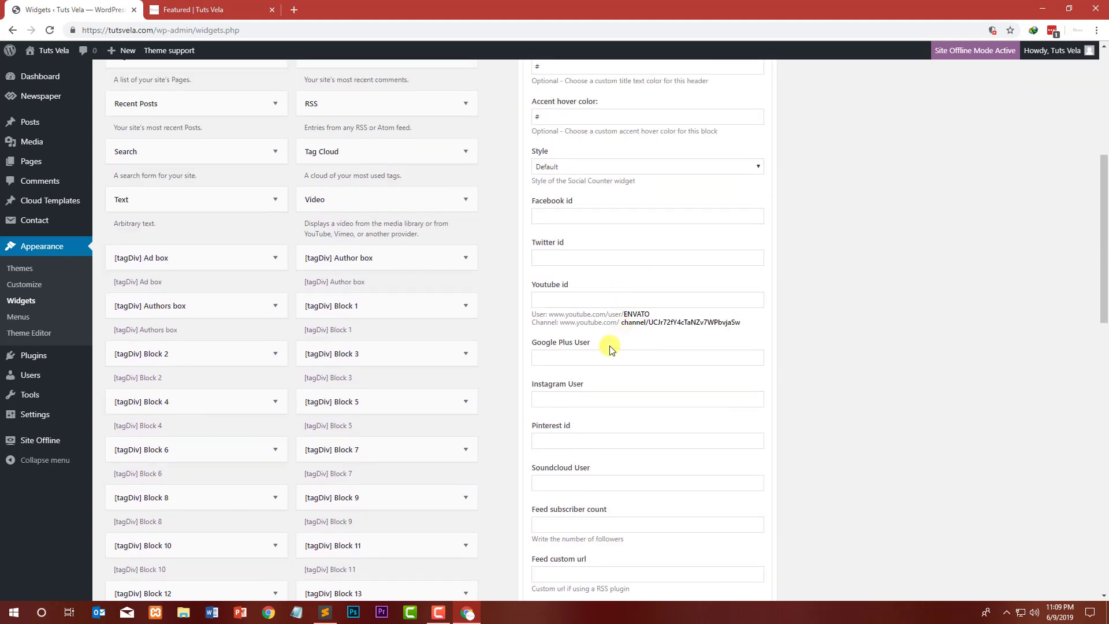
Step: Open the homepage in tagDiv Composer and copy the Facebook id from its existing Social Counter element
scroll(616, 309, up, 5)
click(231, 9)
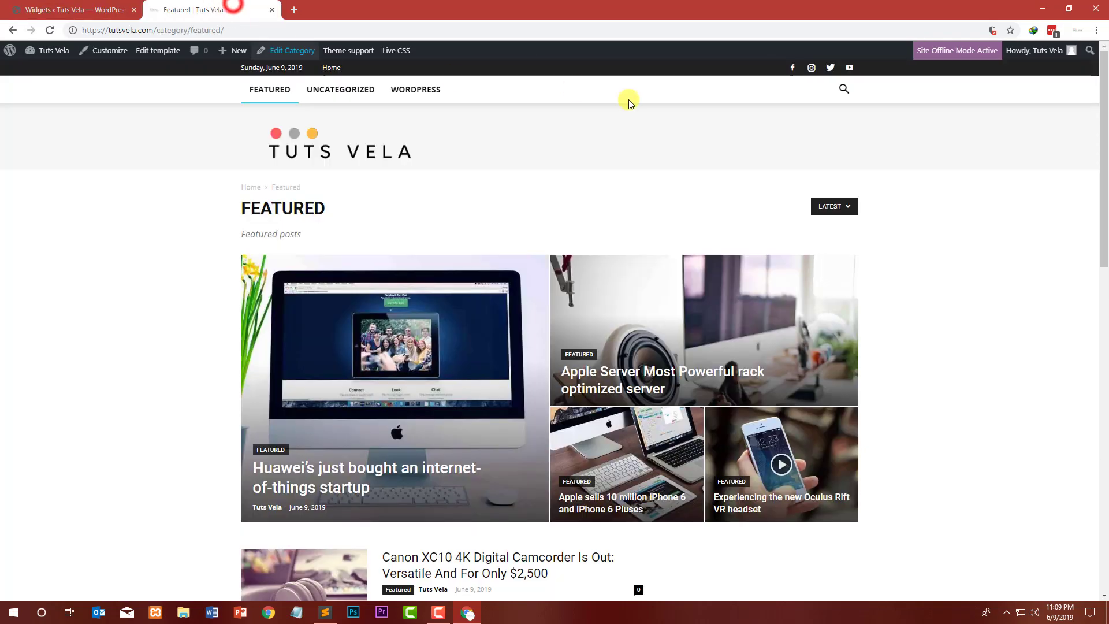
click(322, 155)
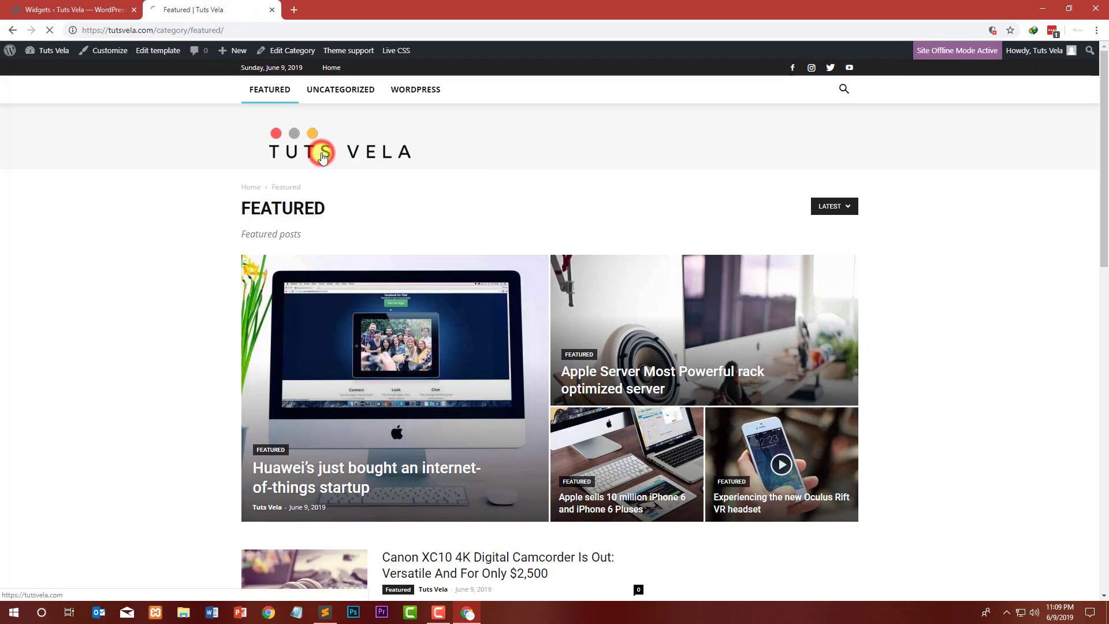
scroll(129, 202, down, 4)
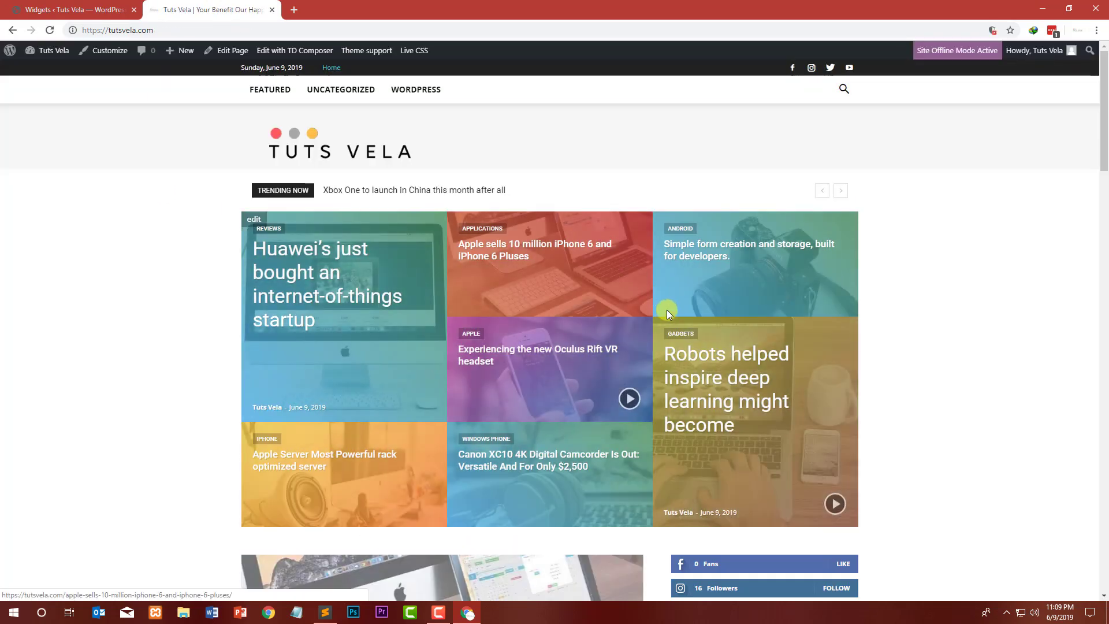
scroll(667, 310, down, 6)
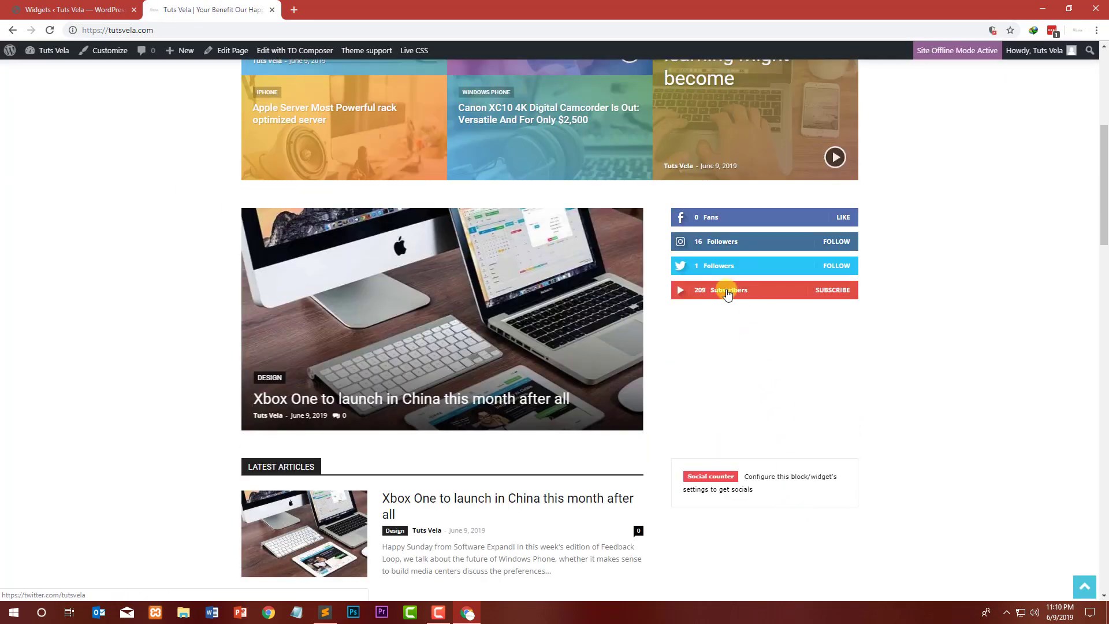
click(311, 52)
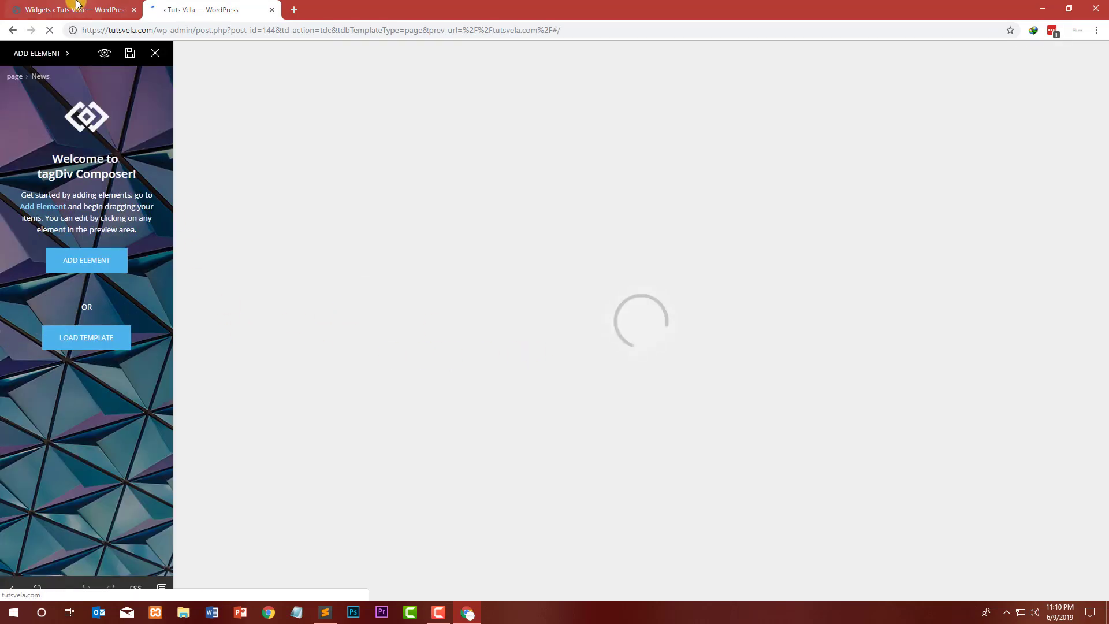
scroll(375, 247, down, 5)
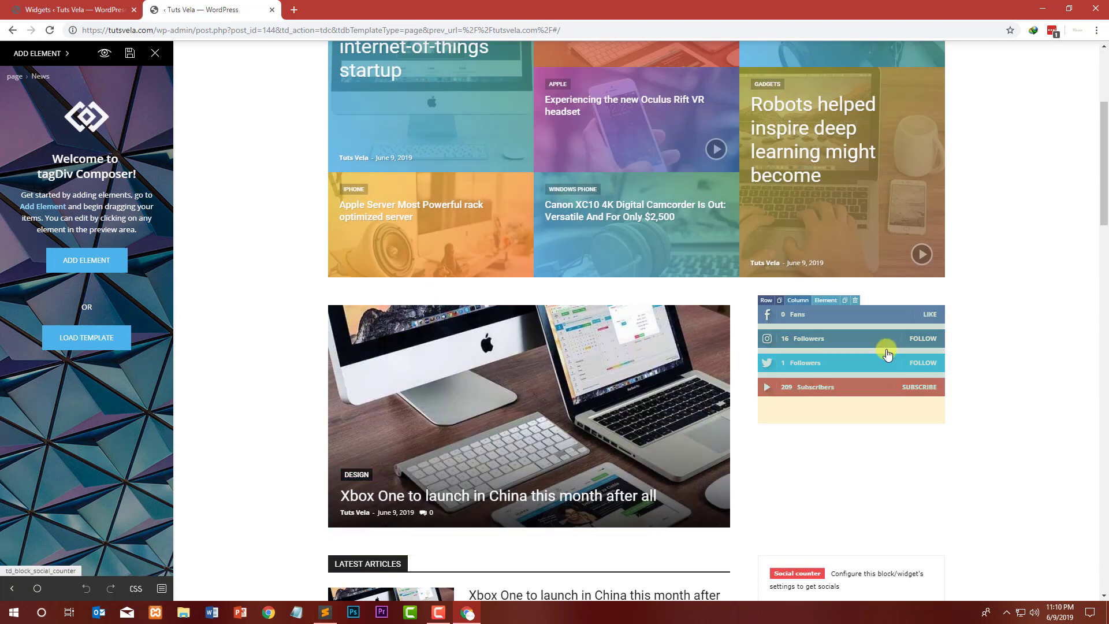
click(832, 297)
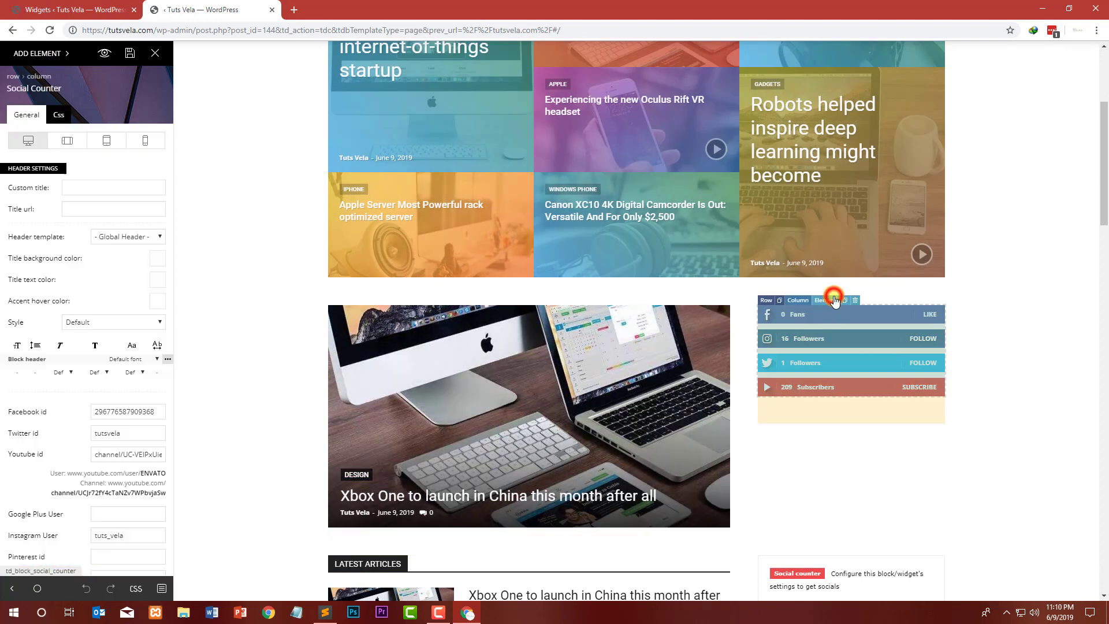
double_click(156, 410)
Step: Paste the copied Facebook id into the new Social Counter widget's settings on the Widgets screen
click(46, 10)
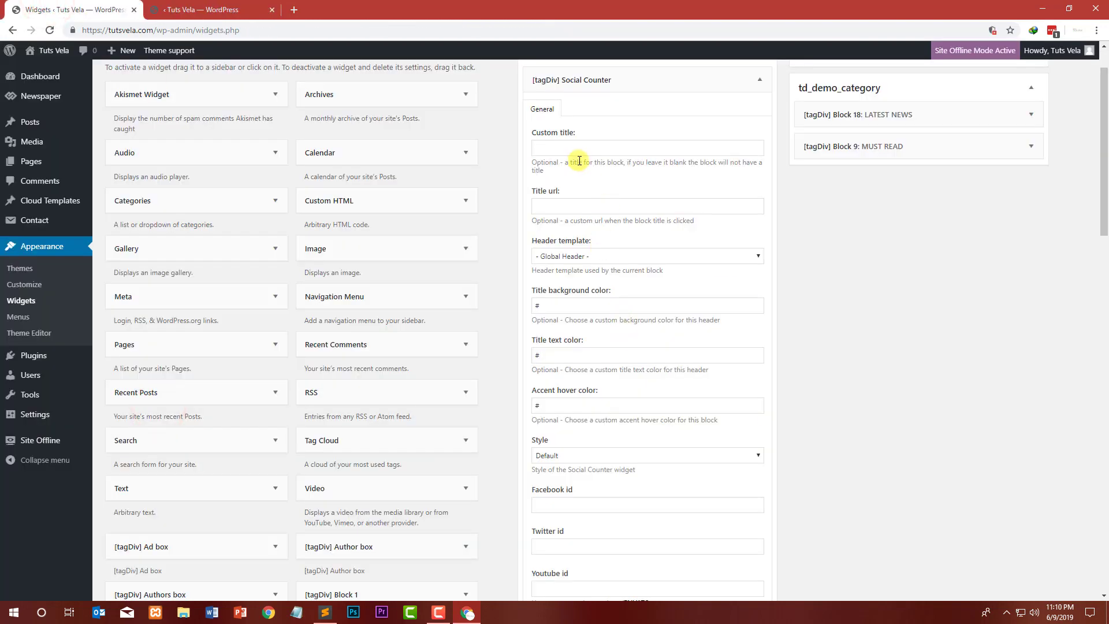
scroll(579, 161, up, 1)
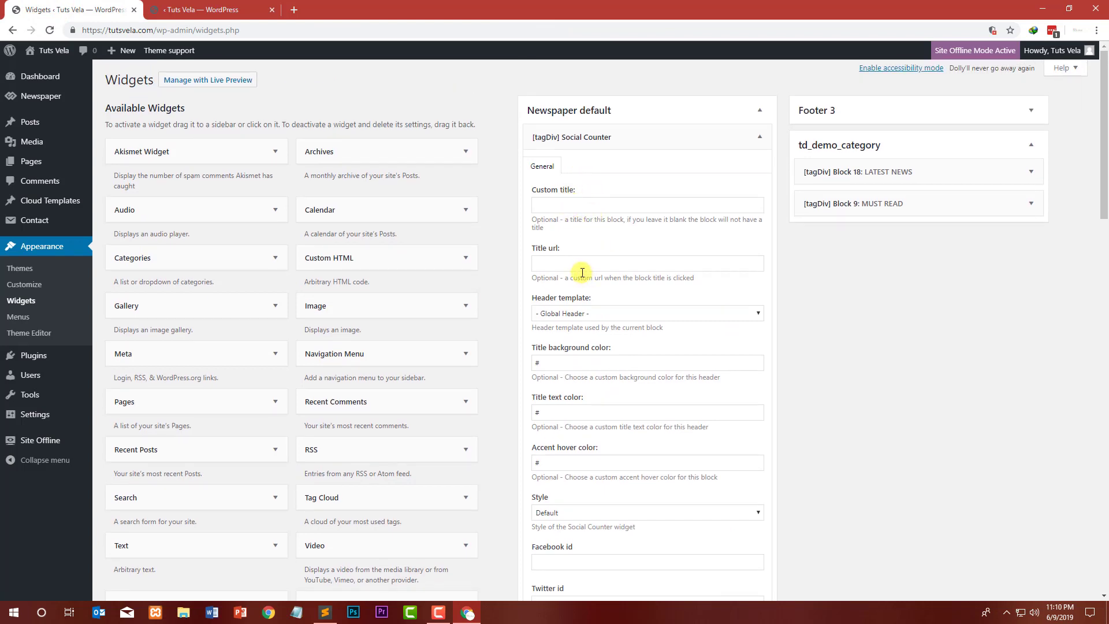
click(624, 313)
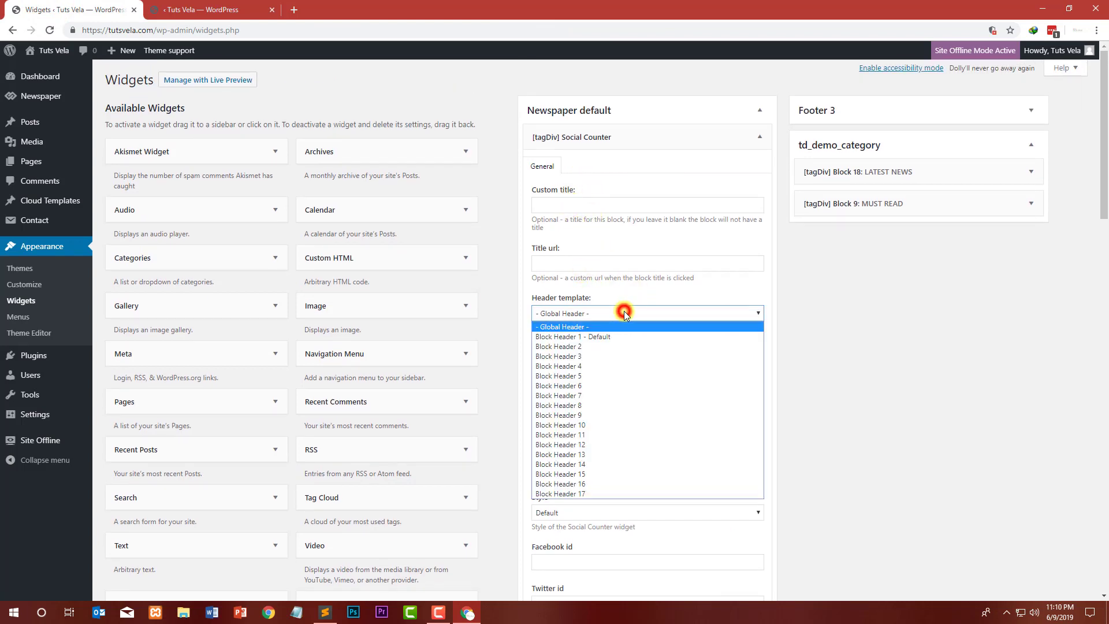
click(622, 312)
click(604, 366)
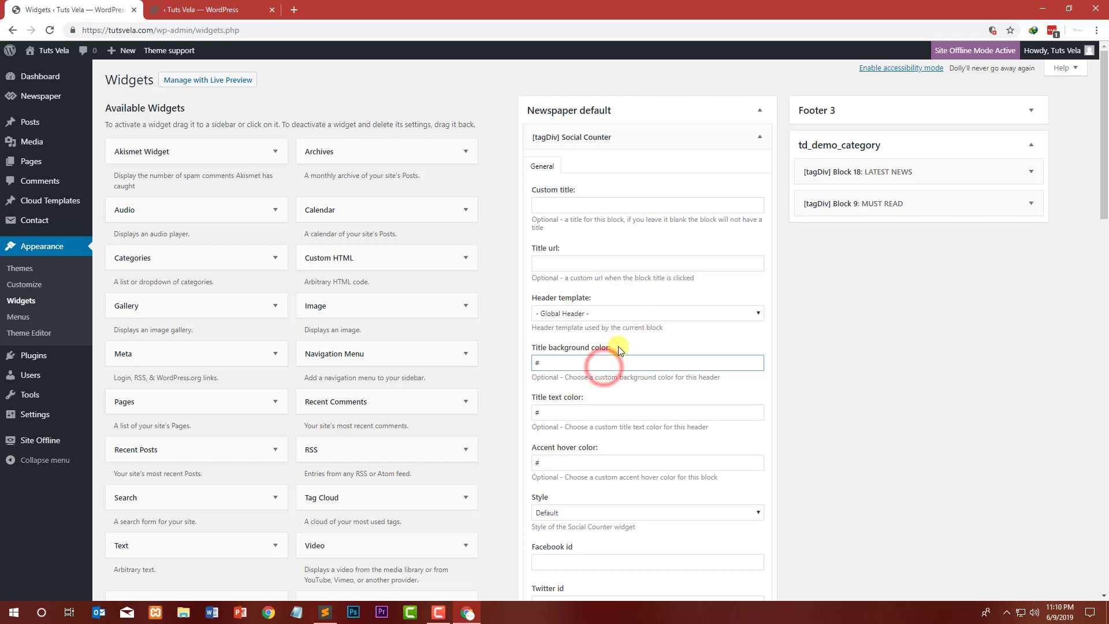
scroll(618, 345, down, 3)
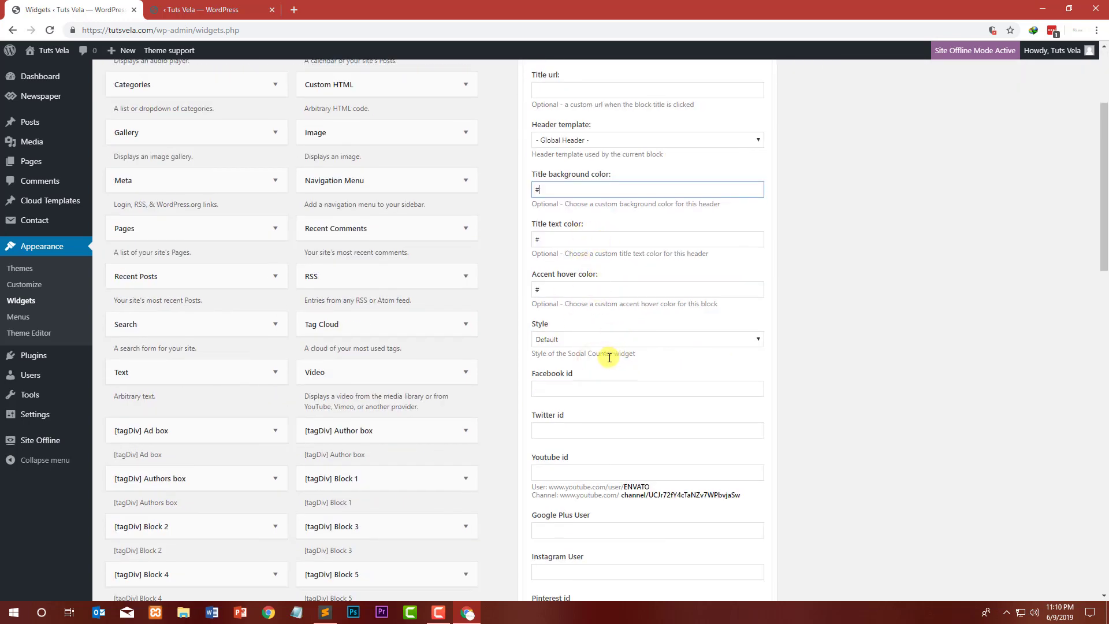
scroll(599, 356, down, 1)
click(569, 329)
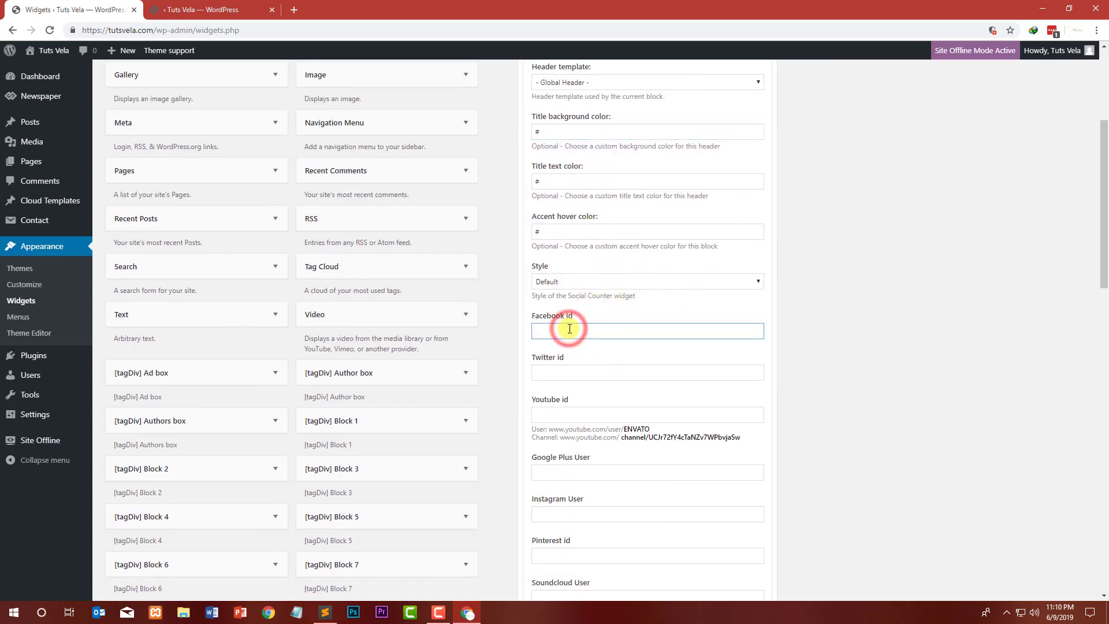
click(594, 280)
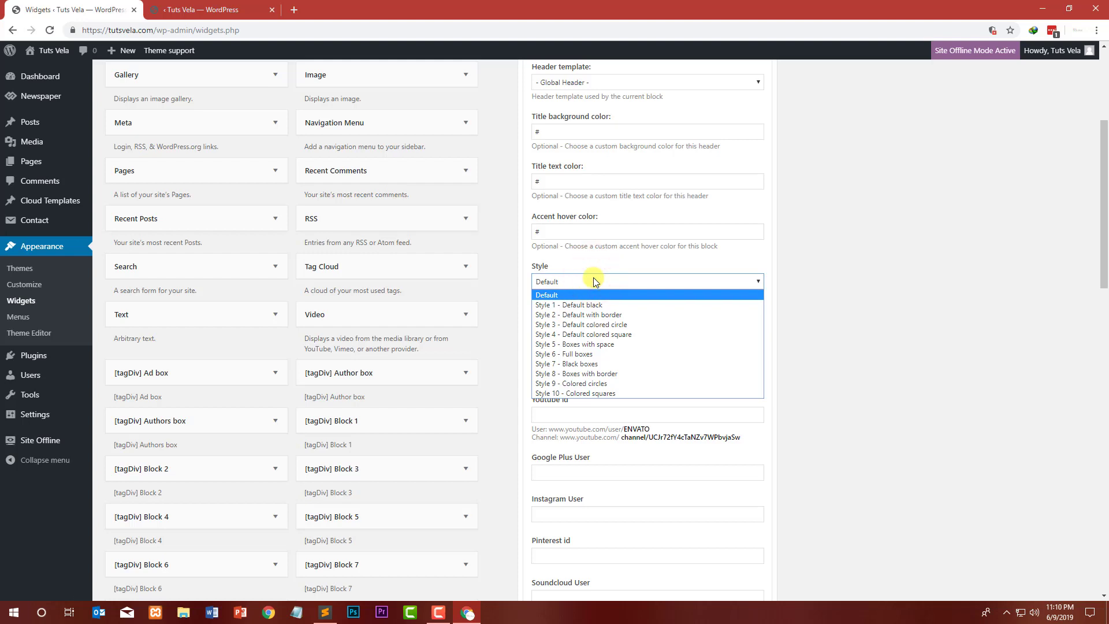
click(593, 280)
click(567, 328)
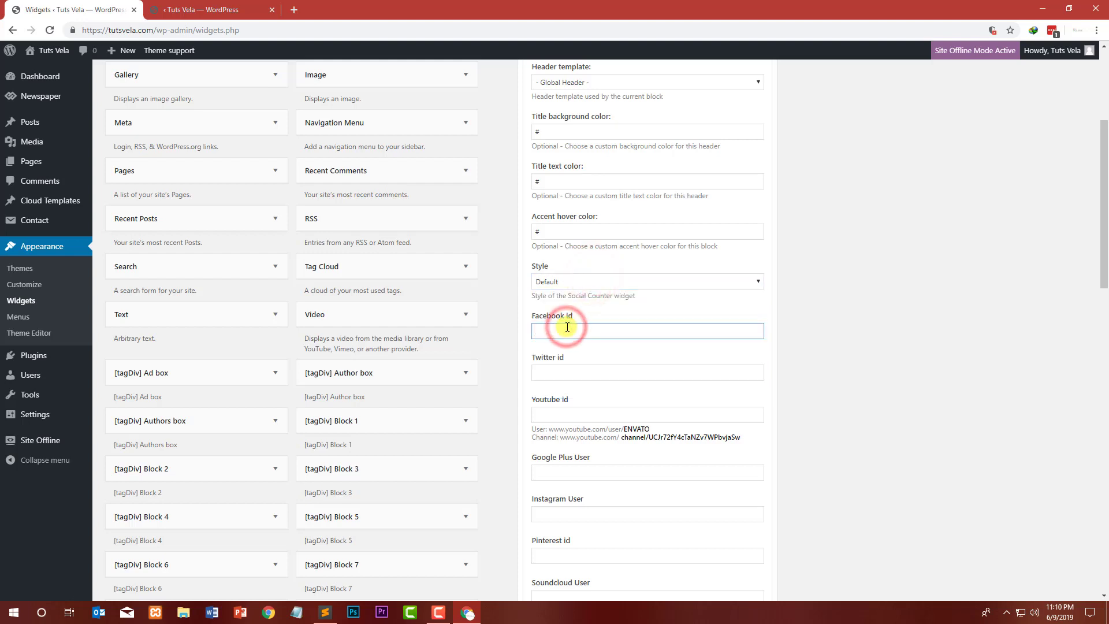
Step: Set the widget's Twitter id to tutsvela
click(571, 380)
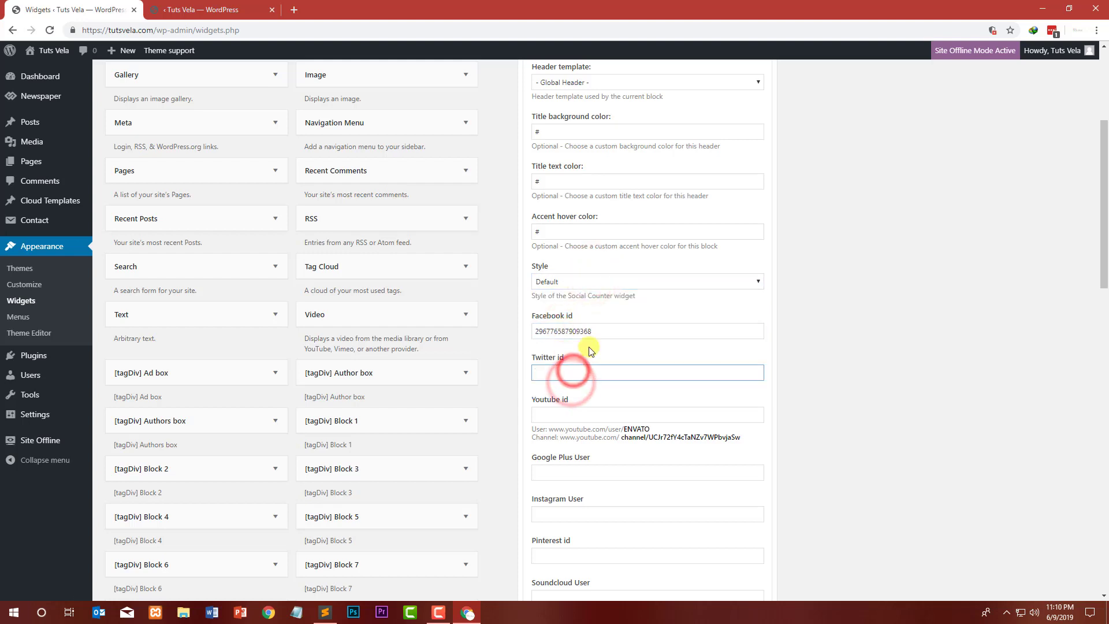
text(tutsvela)
key(Tab)
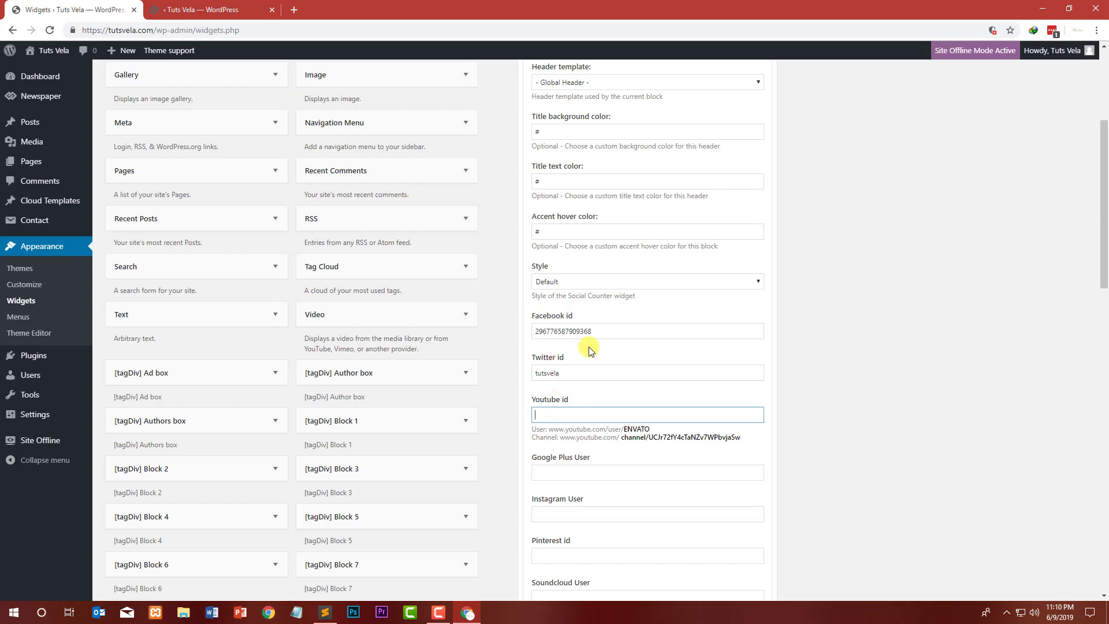
Step: Copy the YouTube channel id from the Composer element and paste it into the widget's Youtube id
click(252, 5)
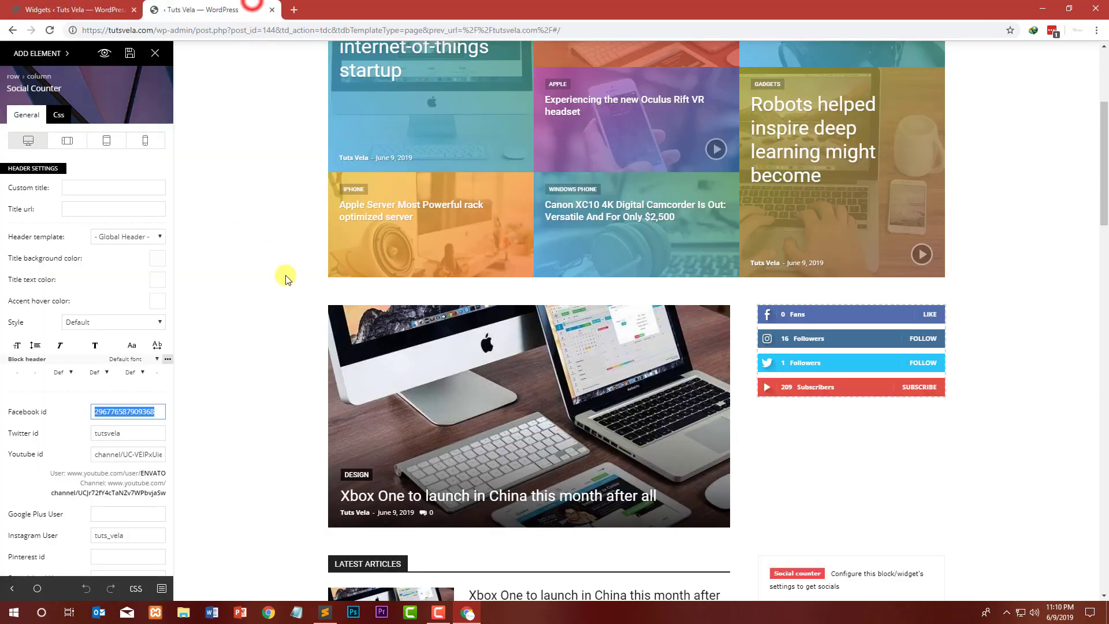
triple_click(141, 455)
click(53, 4)
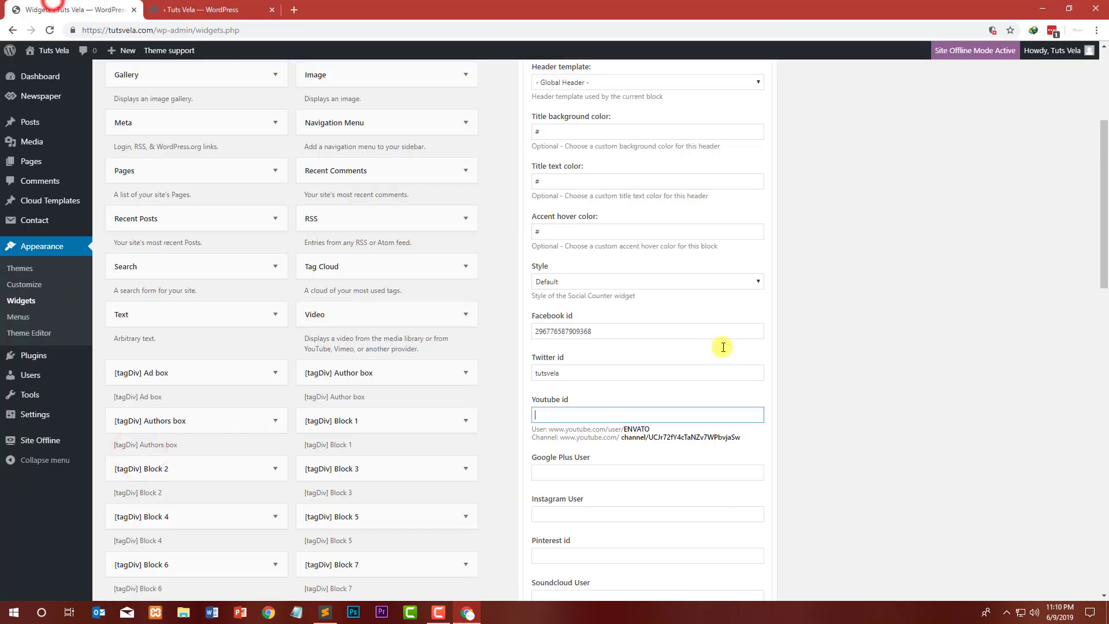
scroll(572, 468, down, 2)
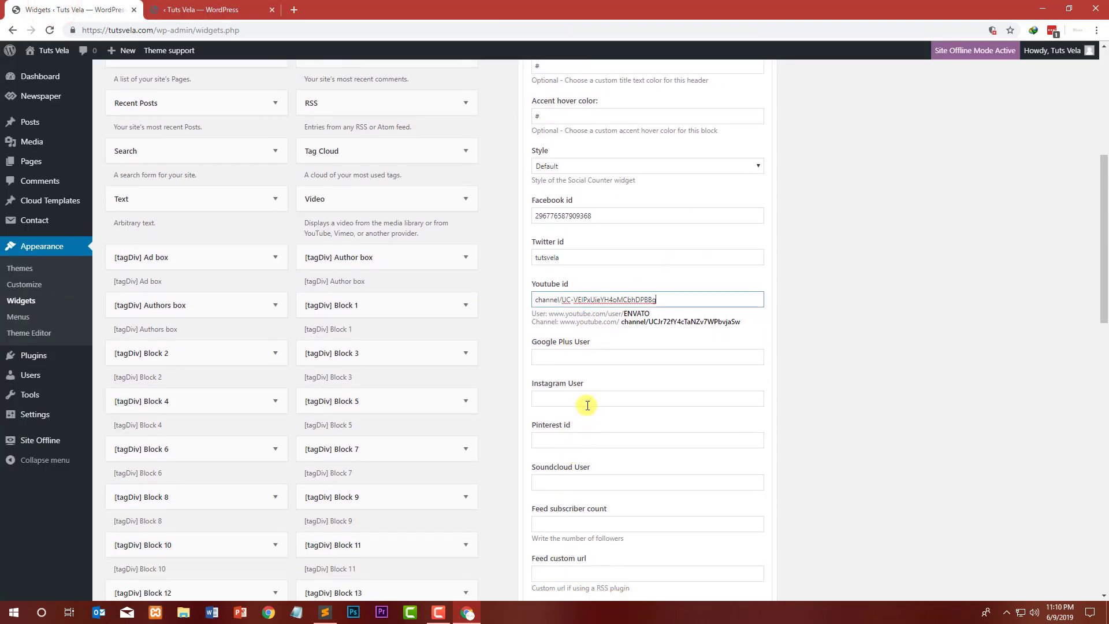
Step: Set the Instagram User to tuts_vela and save the Social Counter widget
click(587, 404)
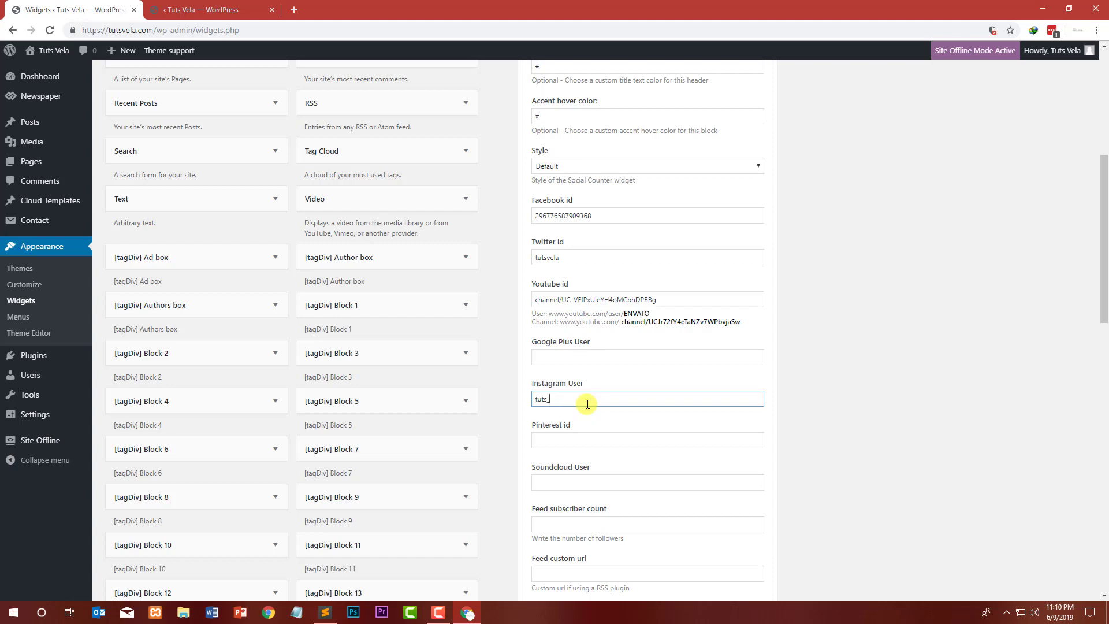
scroll(626, 441, down, 3)
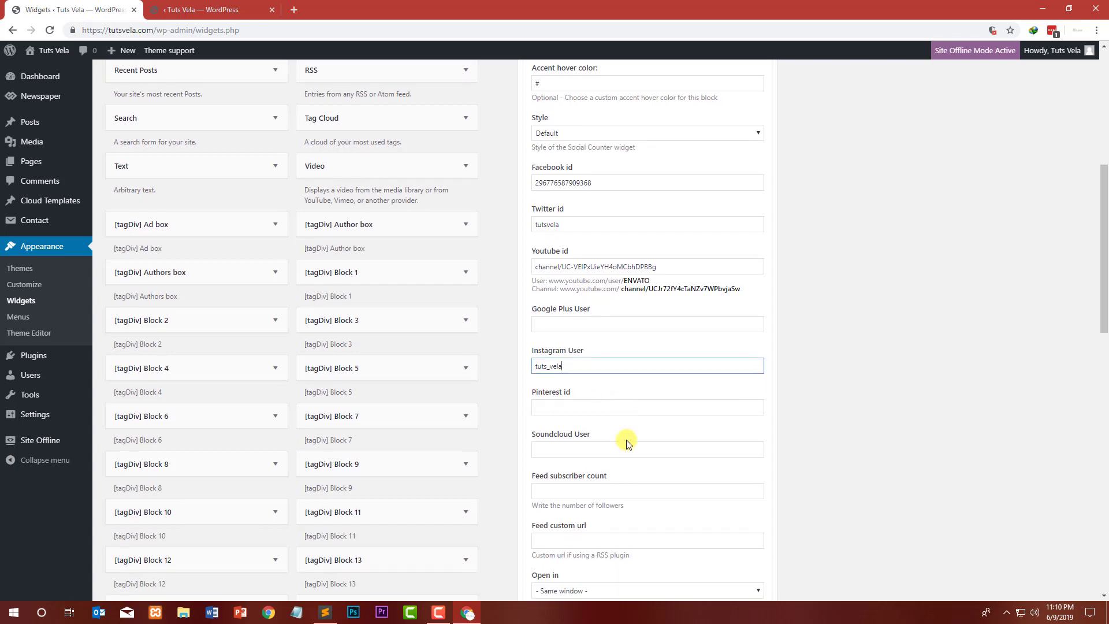
click(625, 448)
click(748, 546)
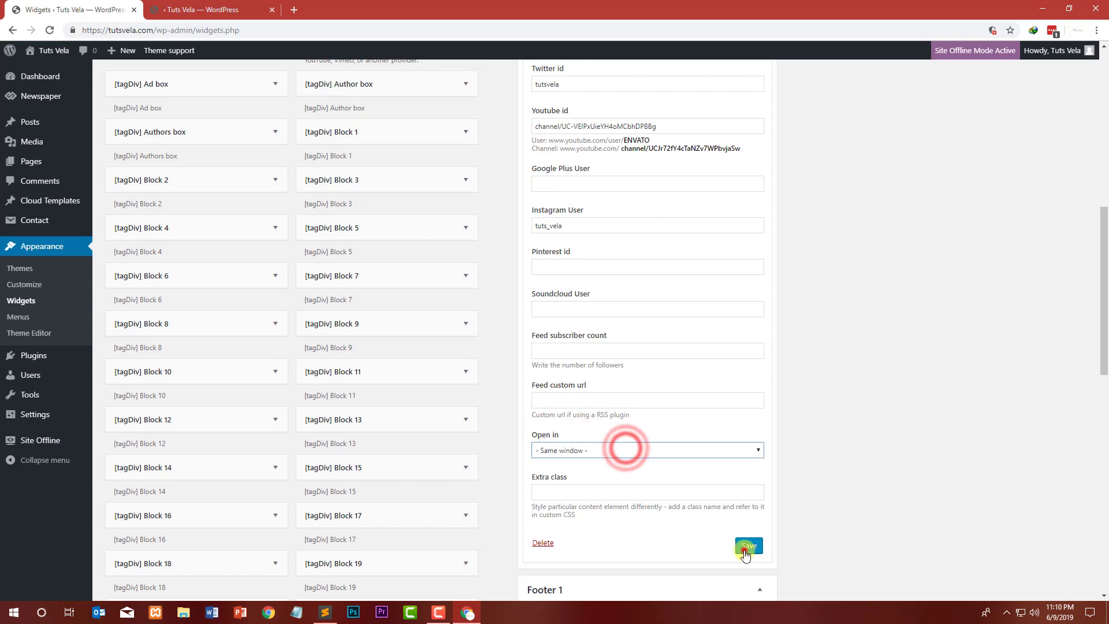
Step: In Composer, remove the large single-post block and its row beneath the homepage grid, and save the page
click(240, 8)
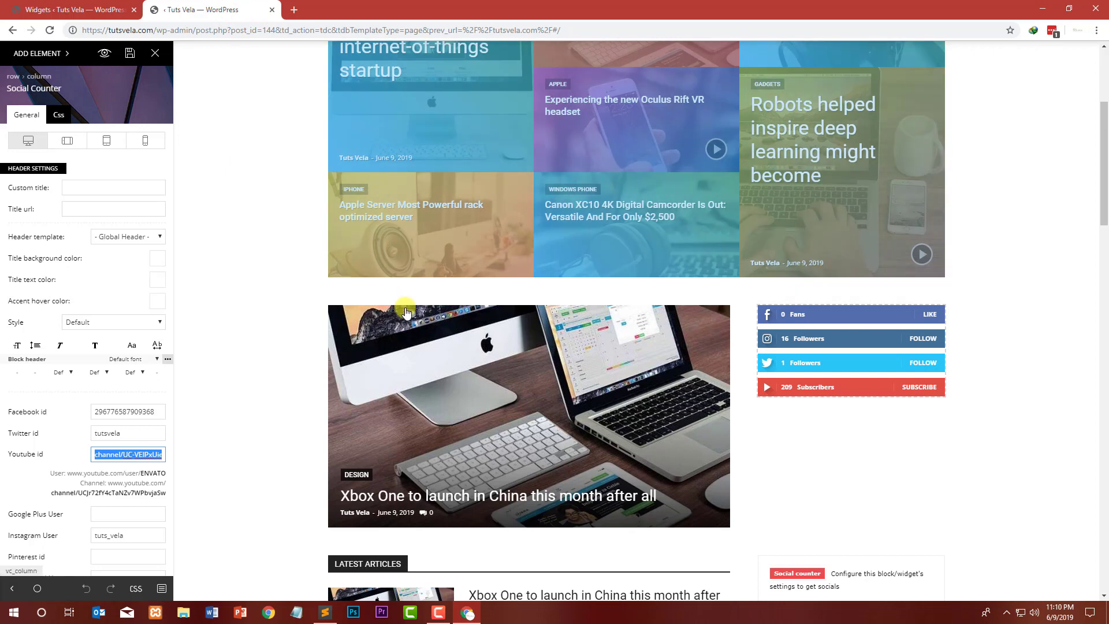
click(425, 305)
click(522, 298)
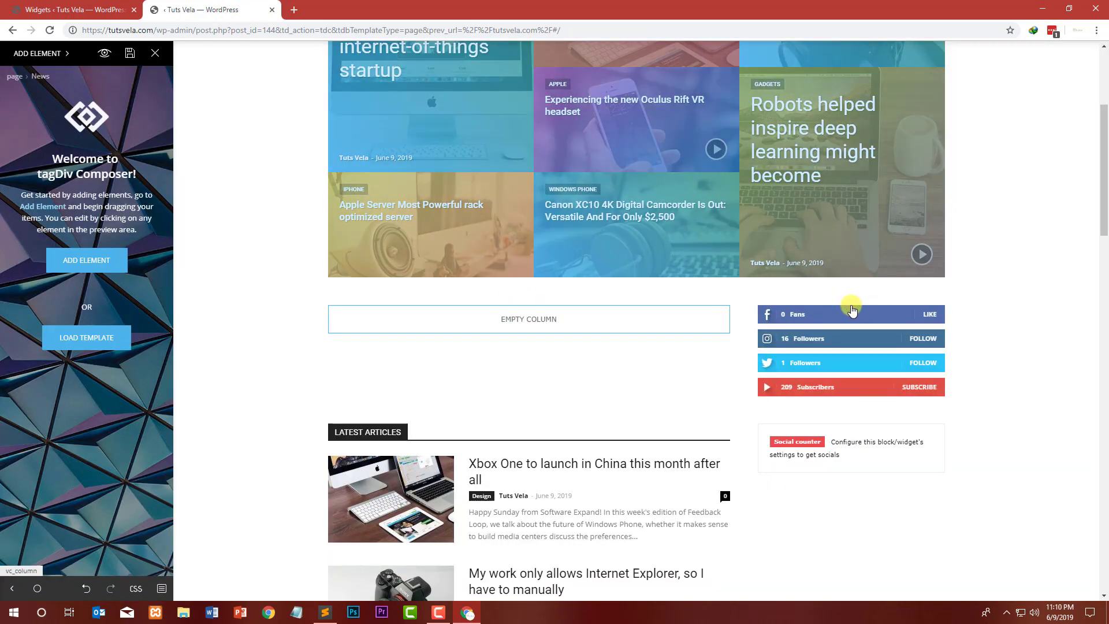
click(339, 298)
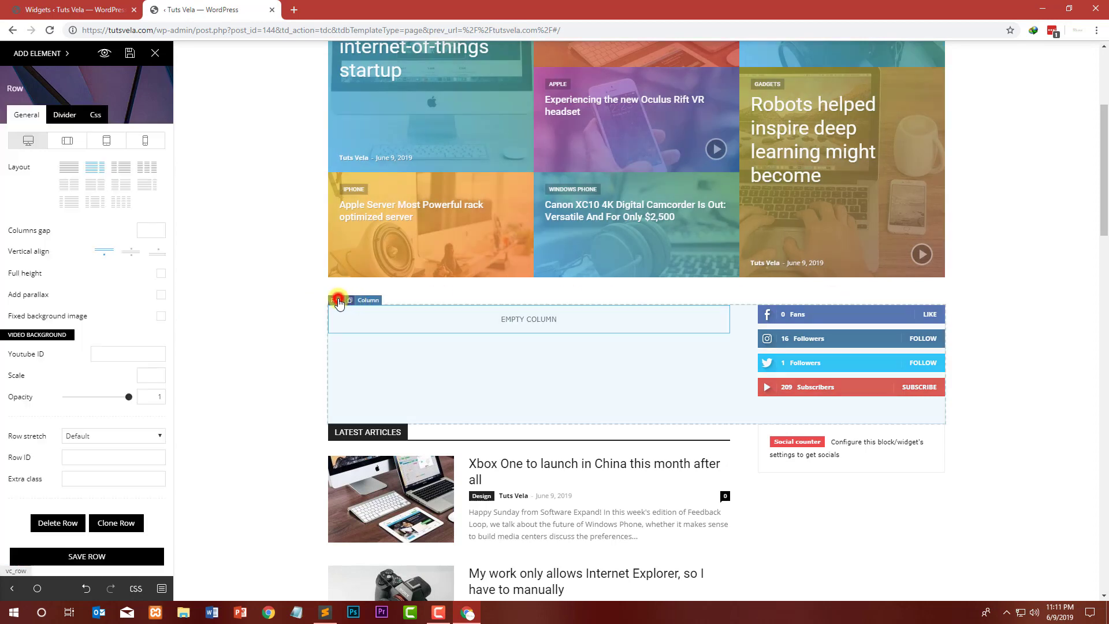
click(42, 526)
click(530, 316)
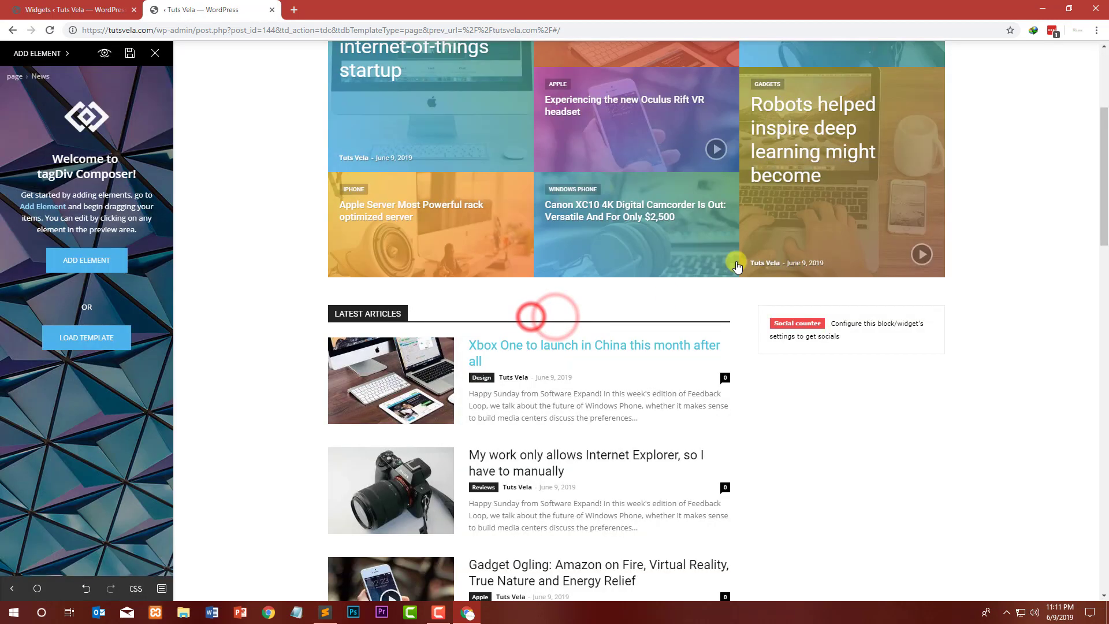
scroll(280, 89, up, 1)
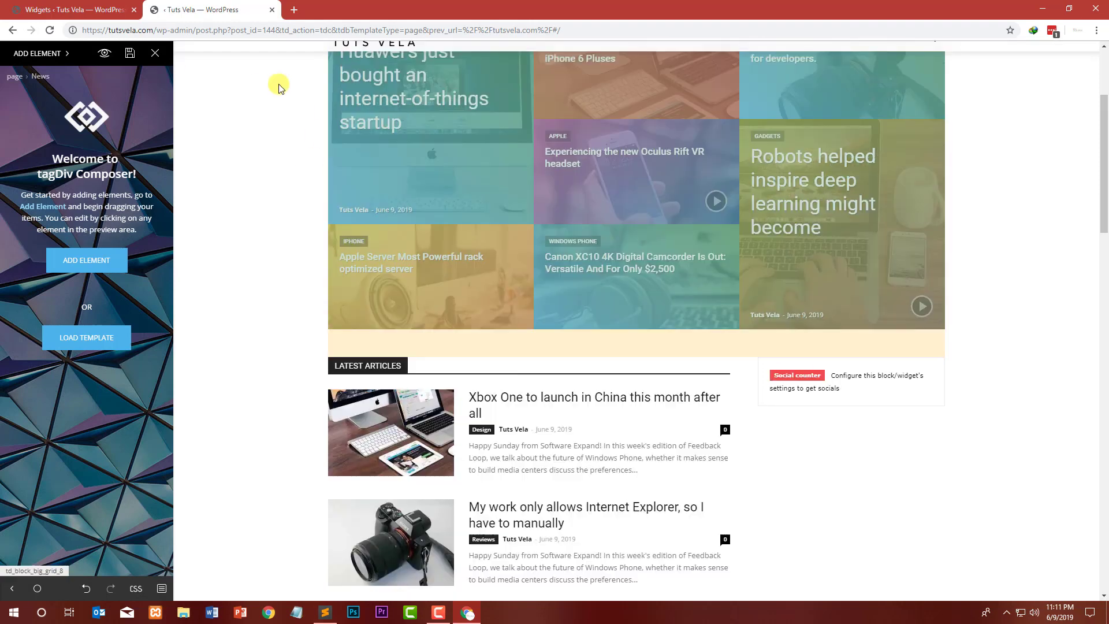
scroll(278, 86, up, 3)
click(130, 52)
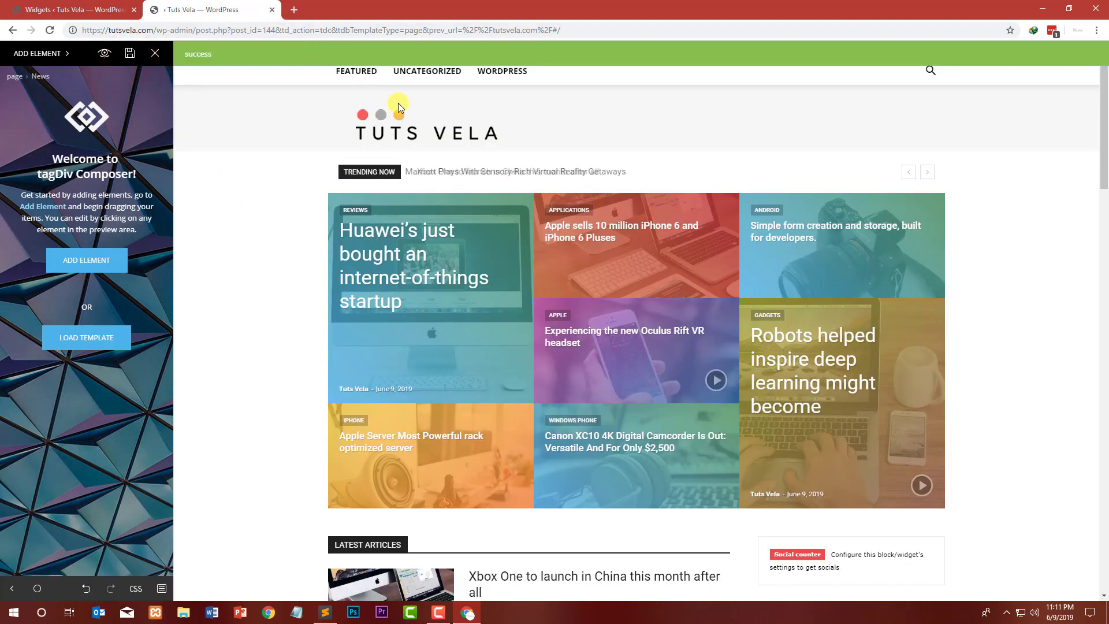
Step: Reload tutsvela.com in a browser tab and review the homepage sidebar, then return to the Widgets screen
click(289, 9)
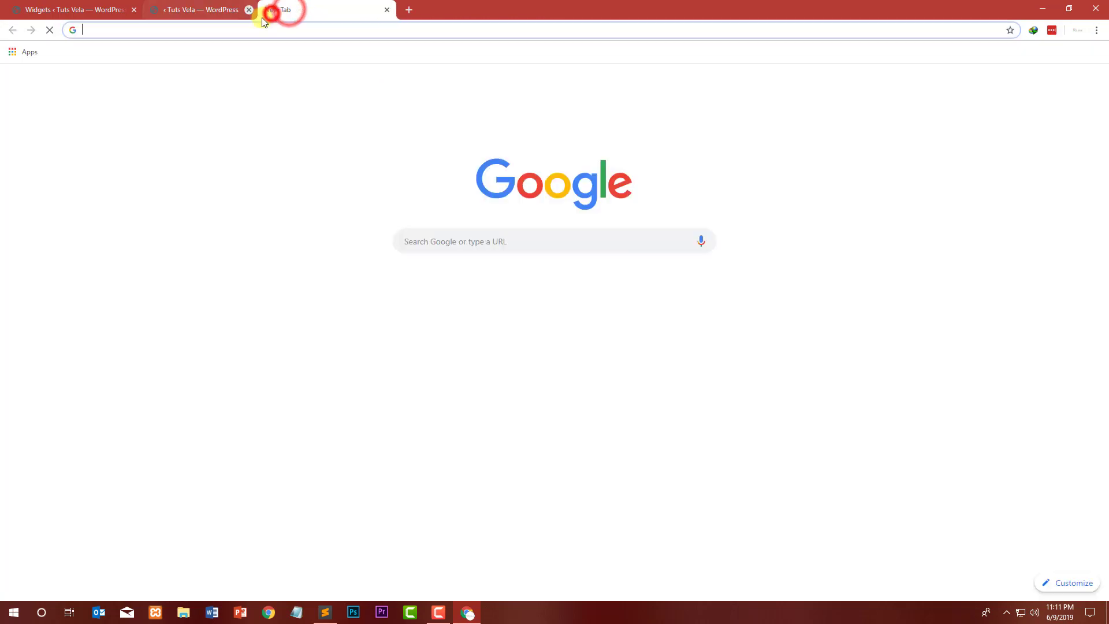
click(272, 9)
text(tutsvela.com)
key(Return)
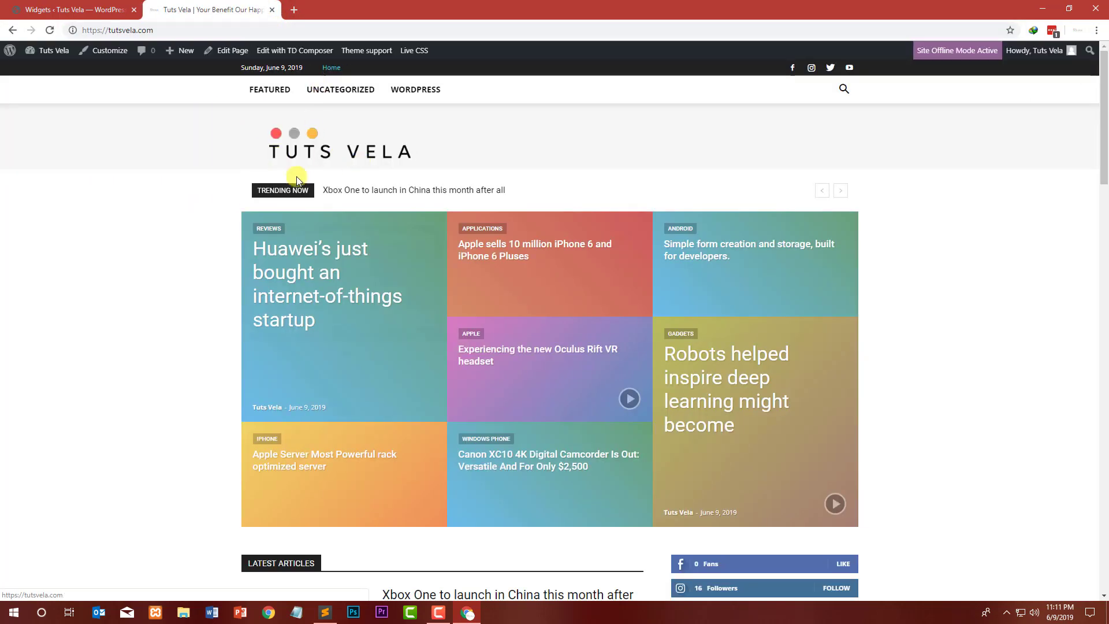
scroll(114, 179, down, 7)
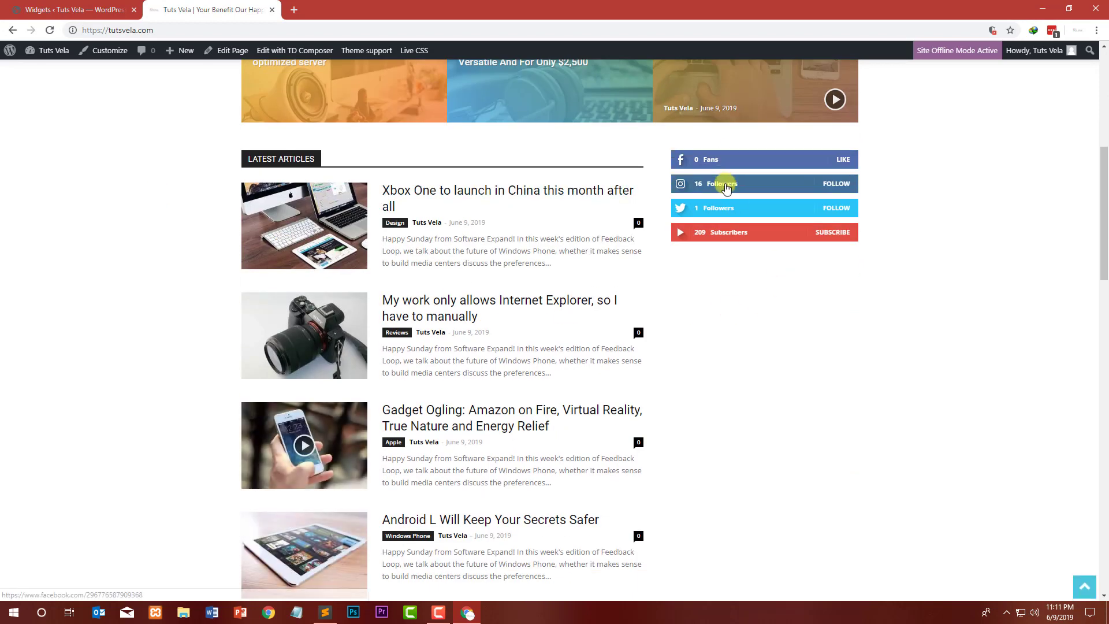
click(86, 10)
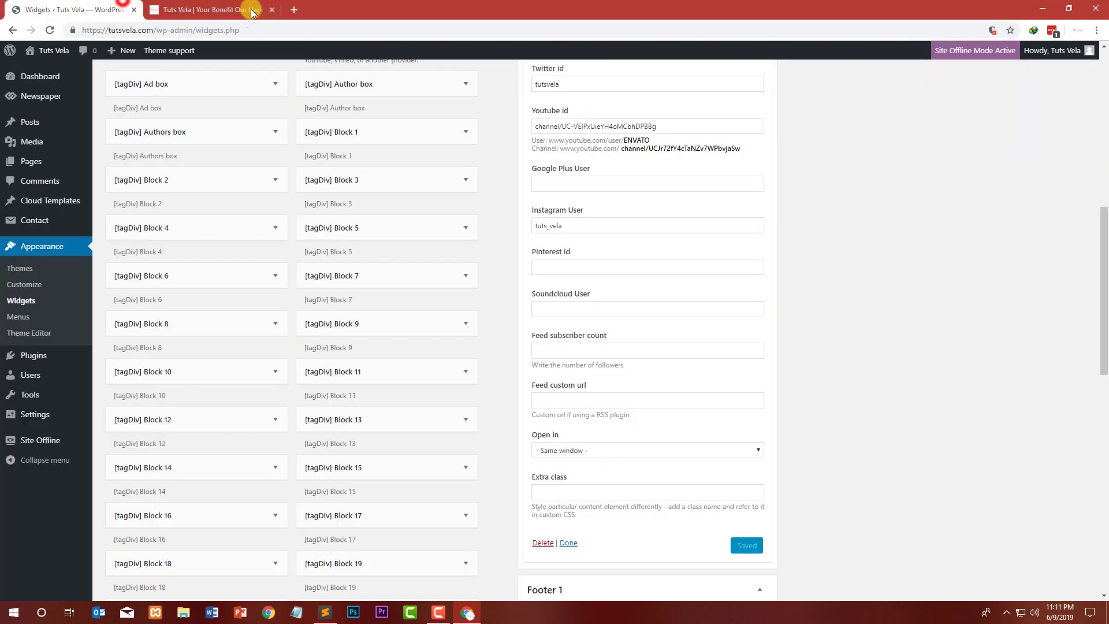
Step: Open the Tuts Vela Facebook page in a new tab and paste its username tutsvela into the widget's Facebook id
click(292, 10)
text(facebook.com/tutsvela)
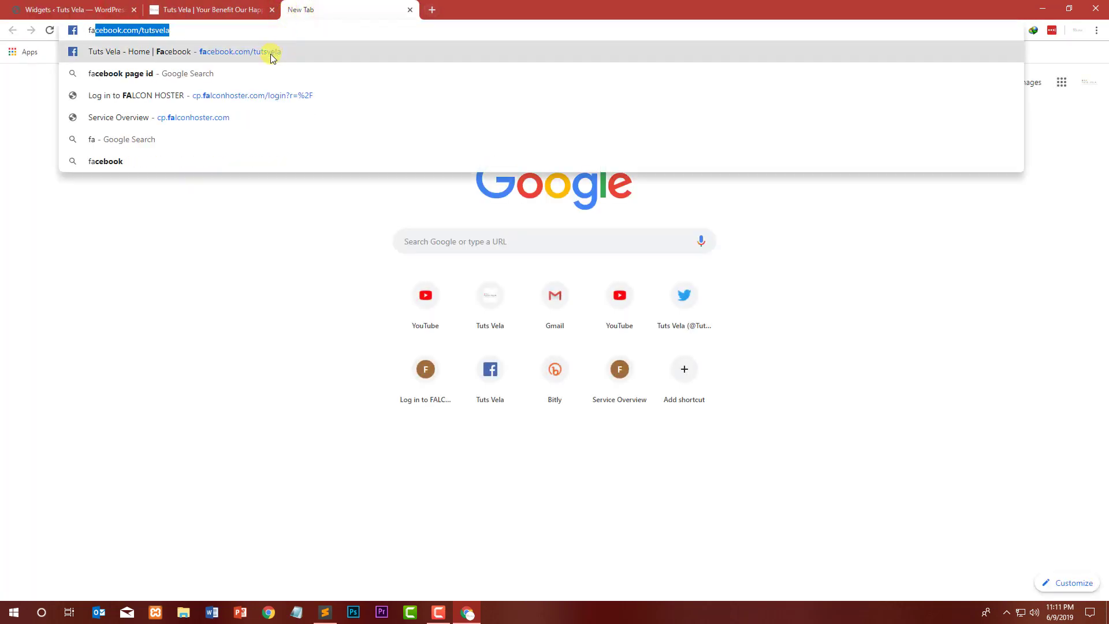
click(271, 55)
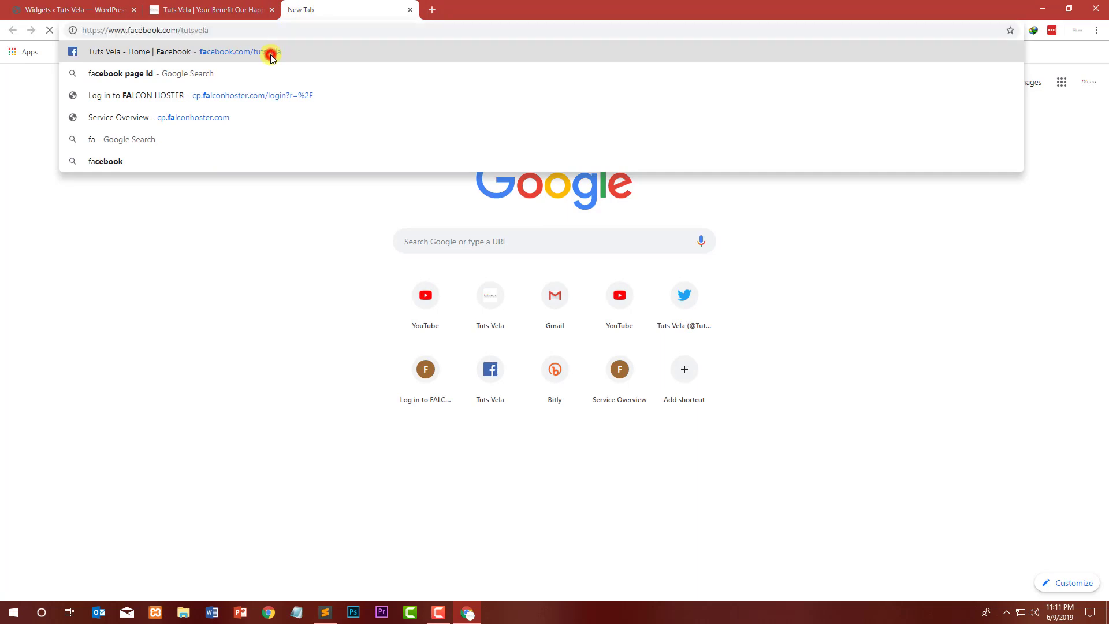
click(206, 31)
key(ctrl+c)
click(104, 7)
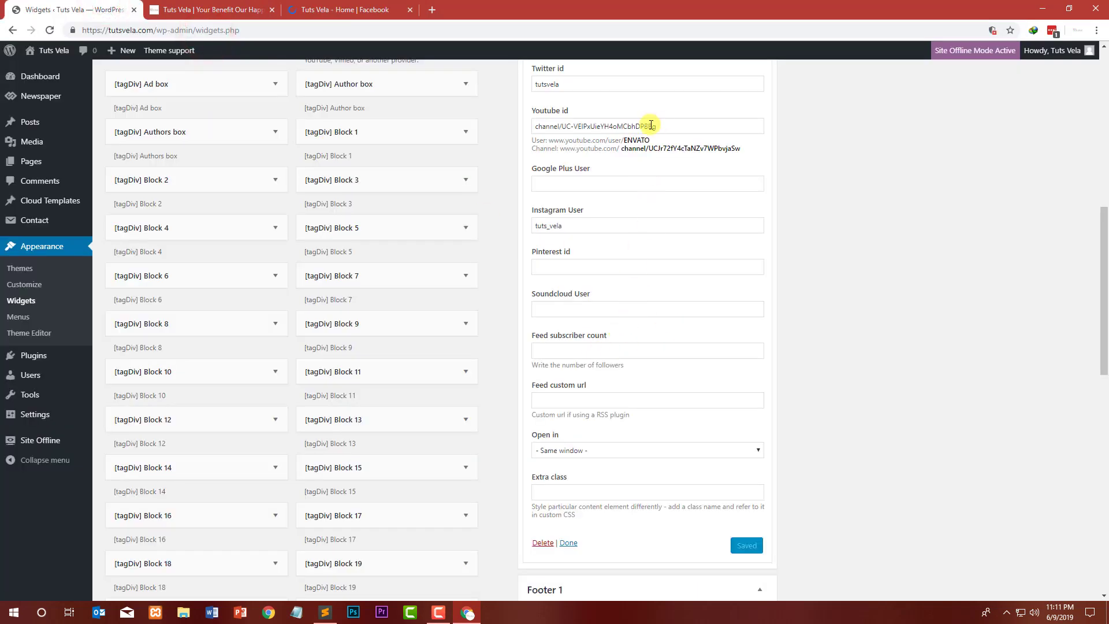
scroll(637, 216, up, 4)
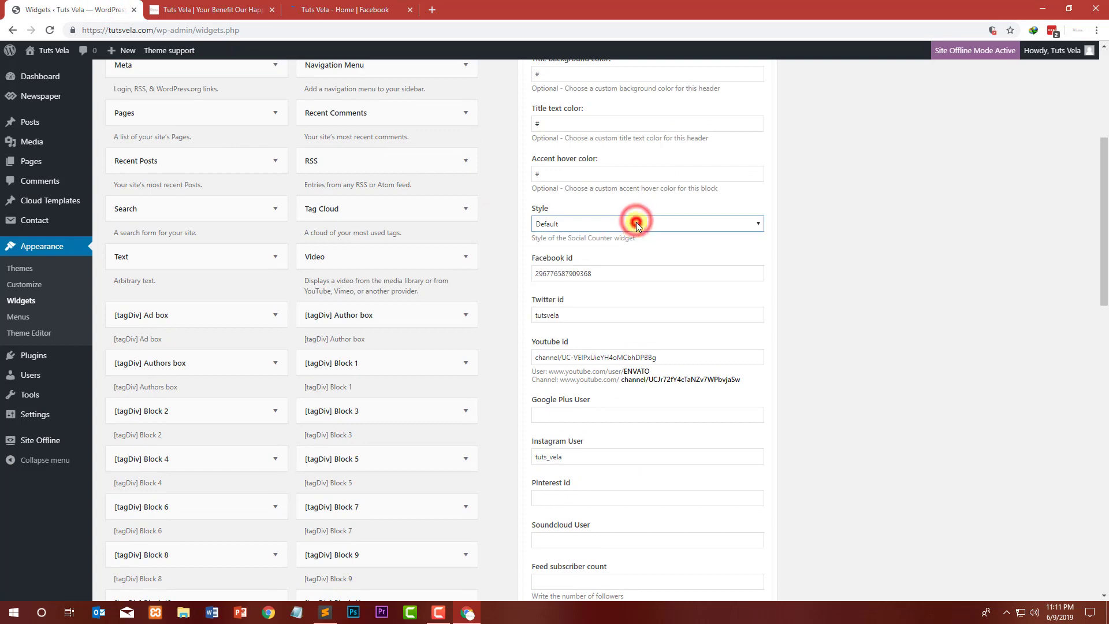
double_click(603, 274)
key(ctrl+v)
scroll(845, 286, down, 5)
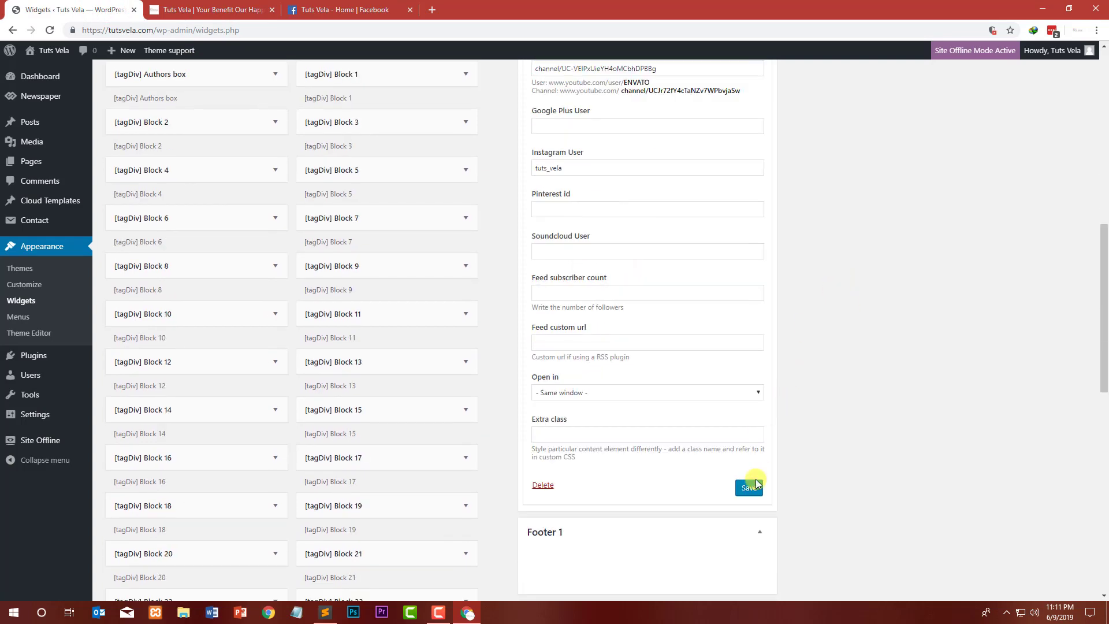
Step: Check the homepage sidebar's Facebook counter link and reload the homepage to review the social counter
click(219, 9)
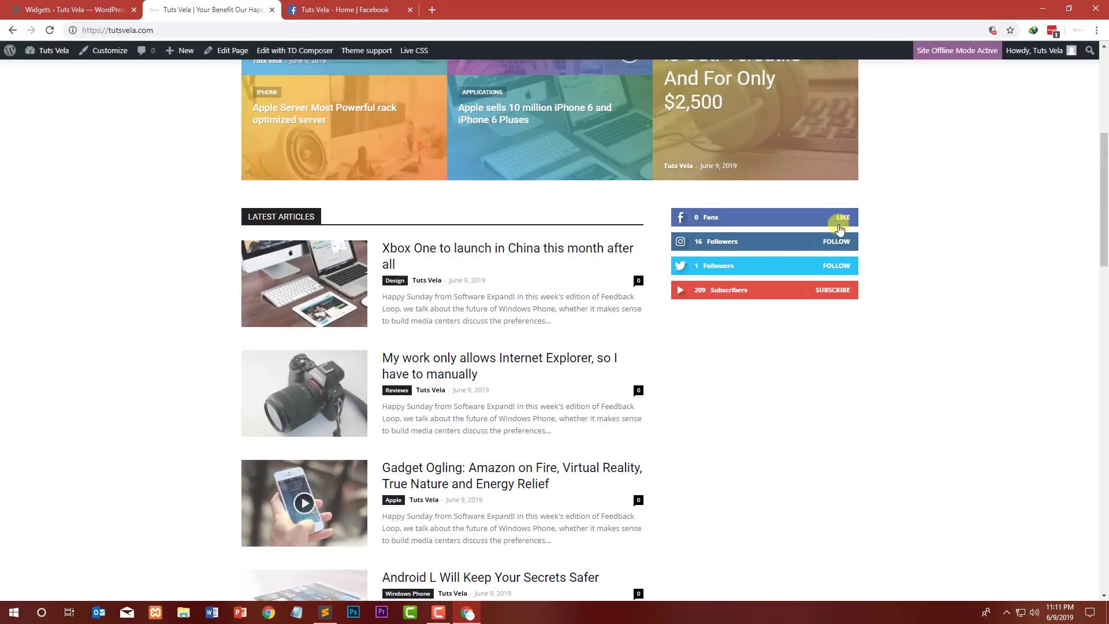
click(722, 214)
click(142, 274)
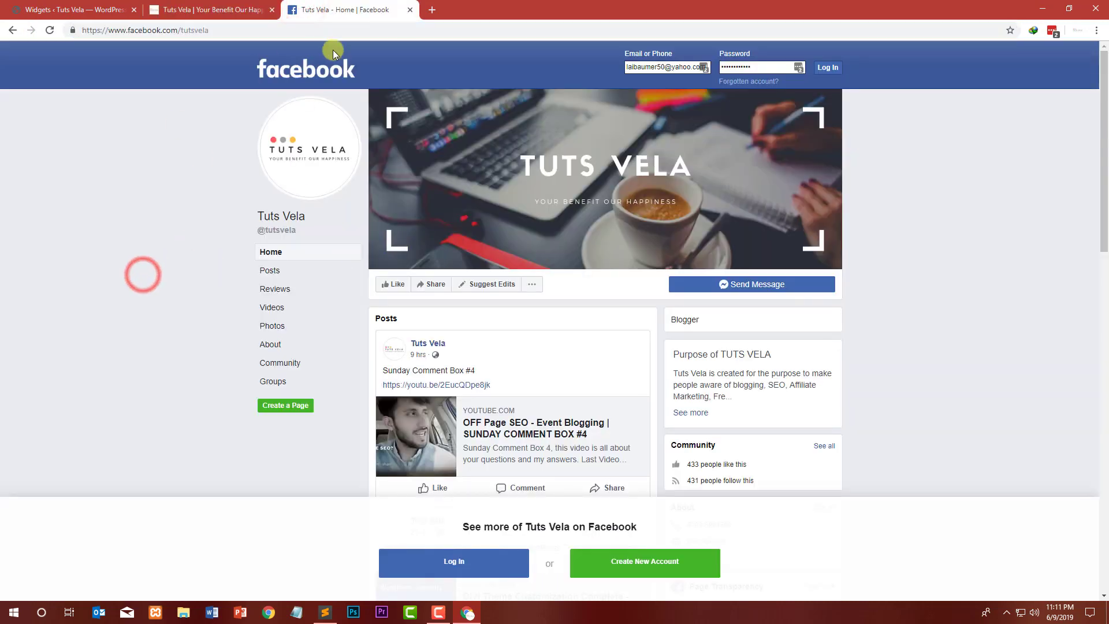
click(283, 35)
click(71, 9)
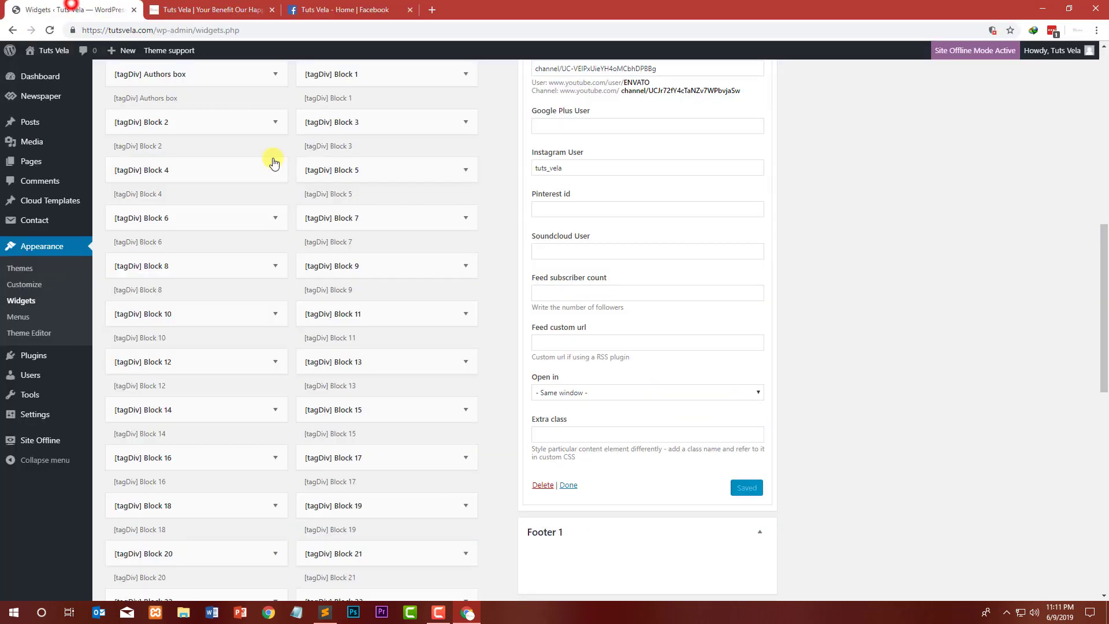
scroll(632, 117, up, 5)
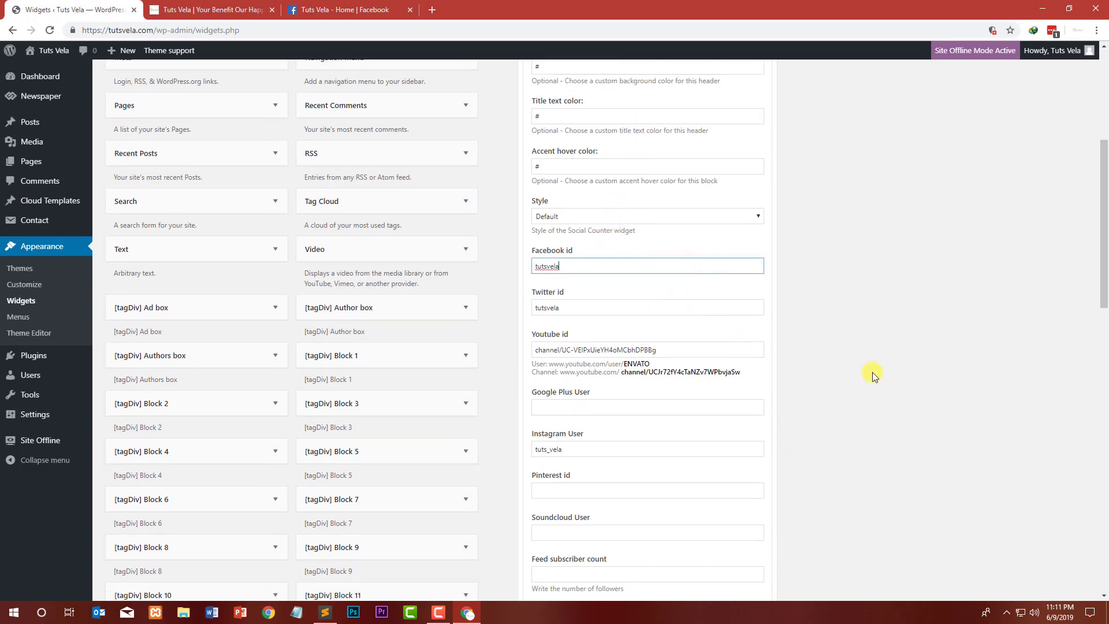
scroll(872, 372, down, 5)
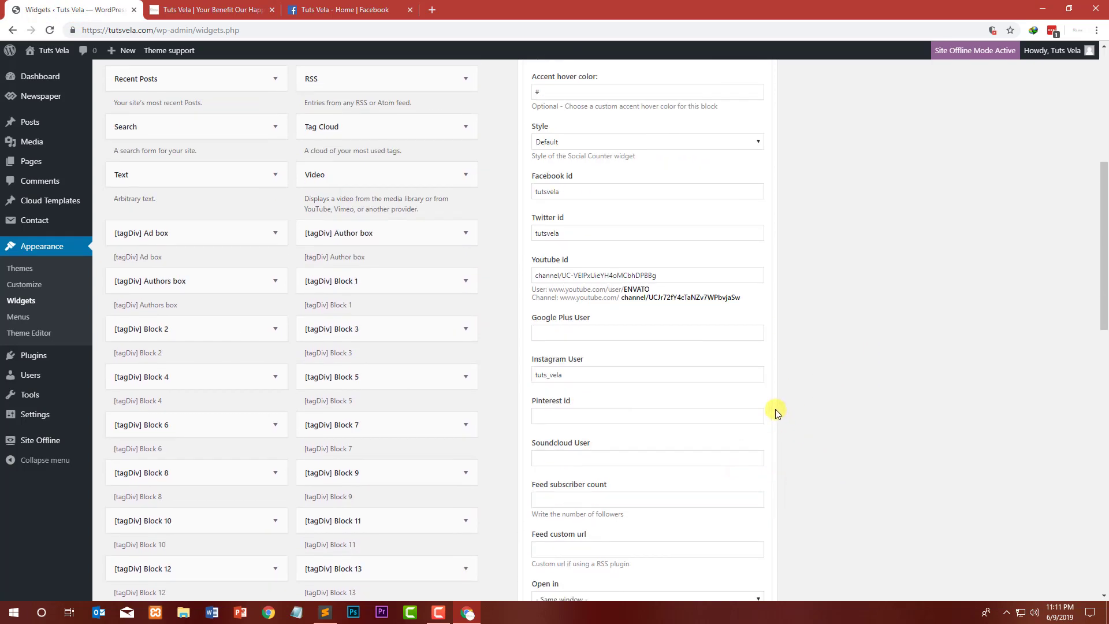
click(245, 7)
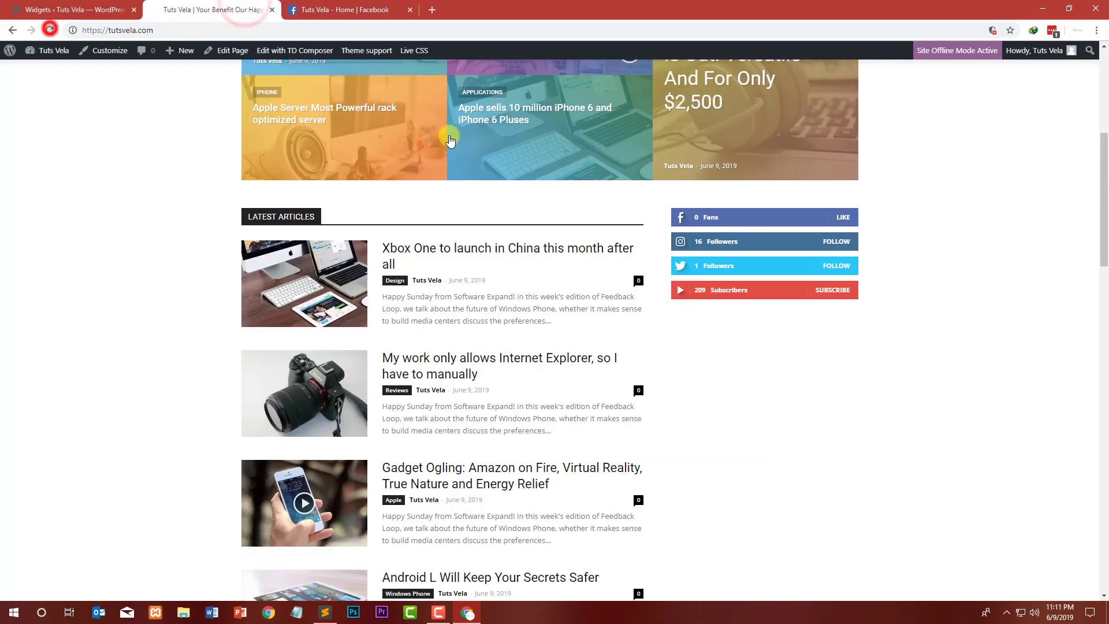
click(50, 30)
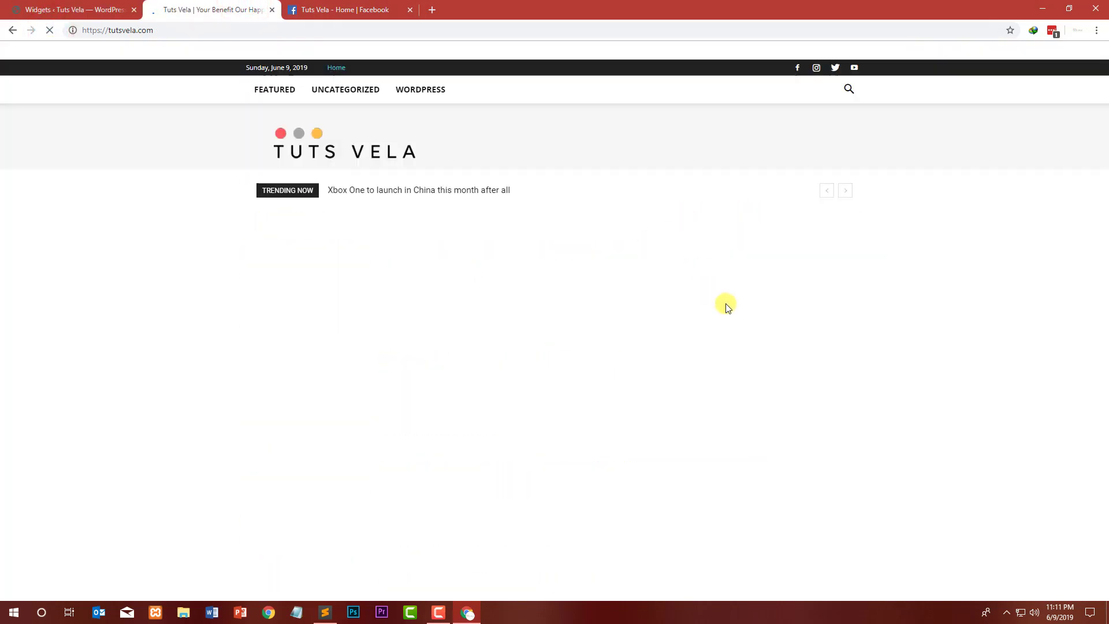
click(92, 5)
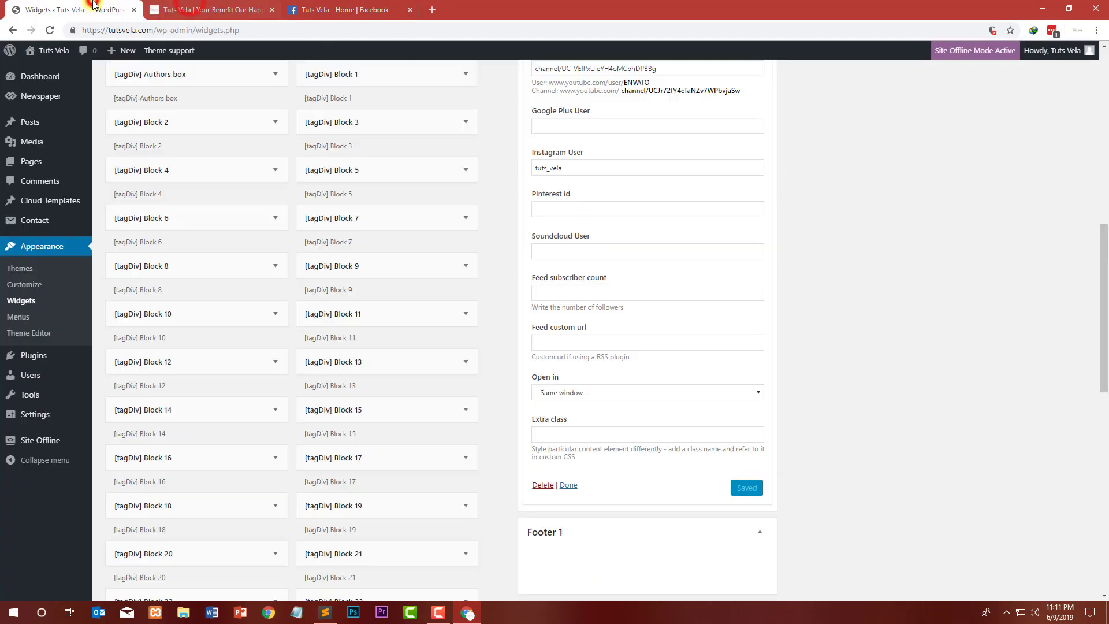
Step: Close the Facebook tab and collapse the Social Counter widget
scroll(510, 310, down, 1)
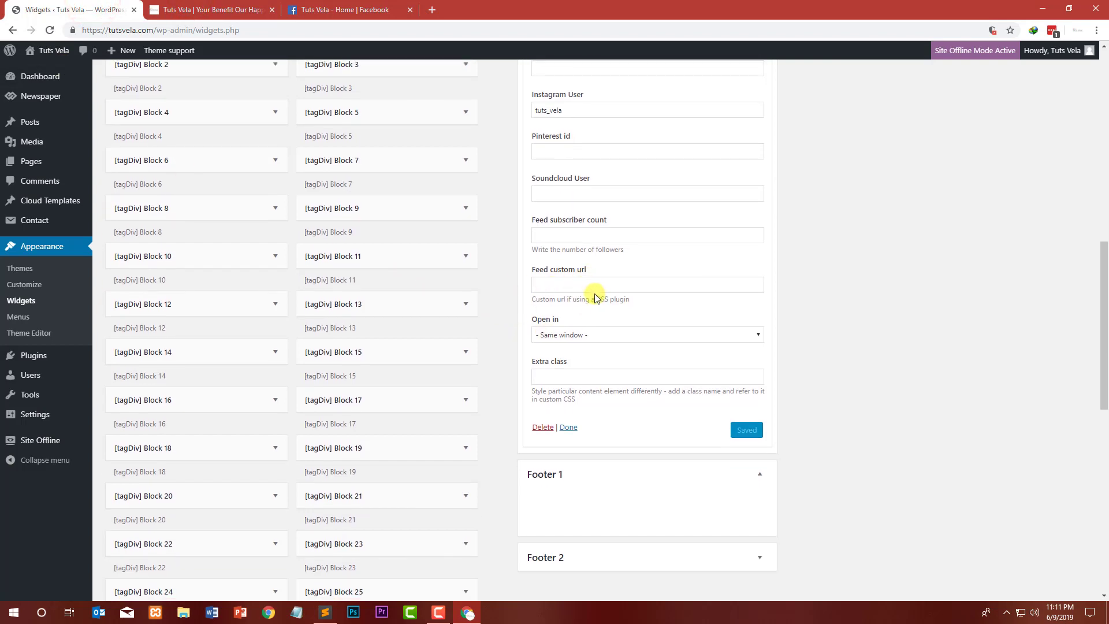
scroll(587, 169, up, 3)
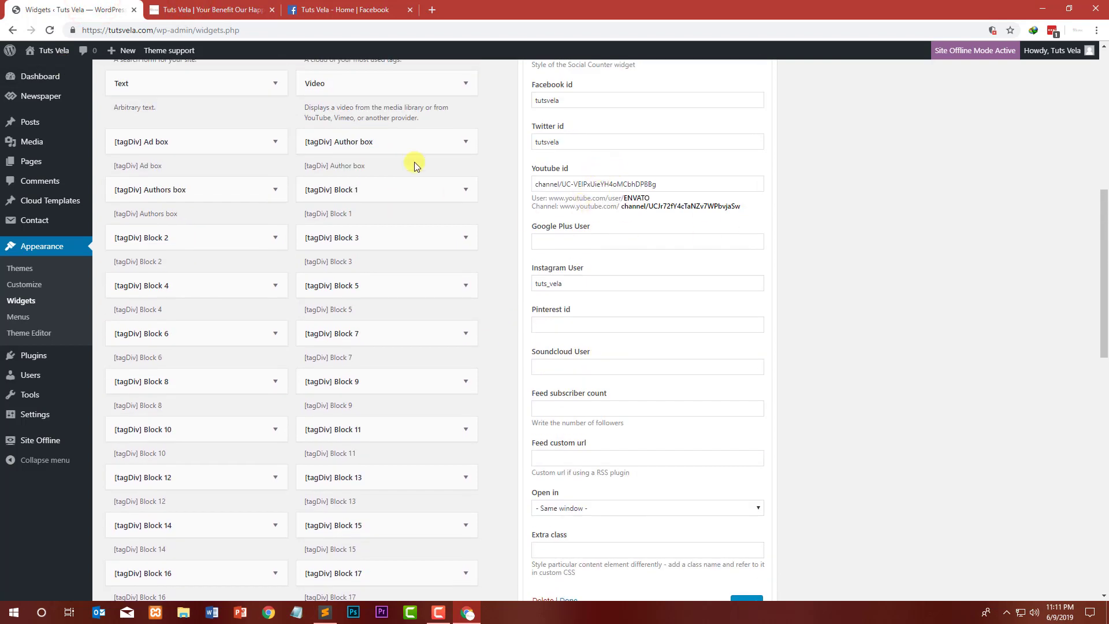
click(289, 11)
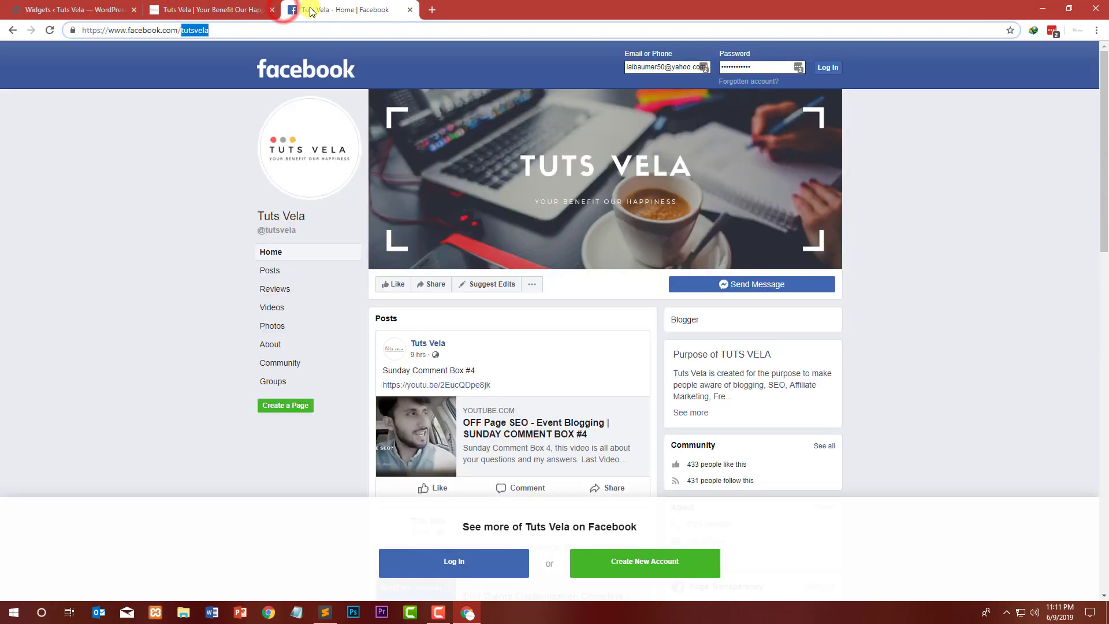
click(409, 10)
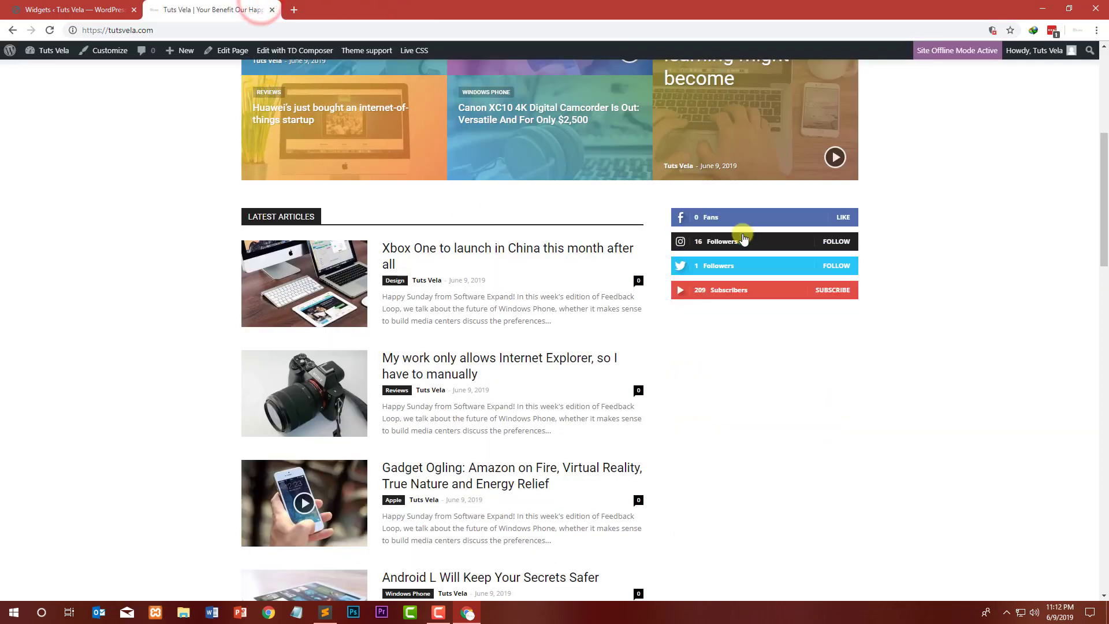
click(130, 6)
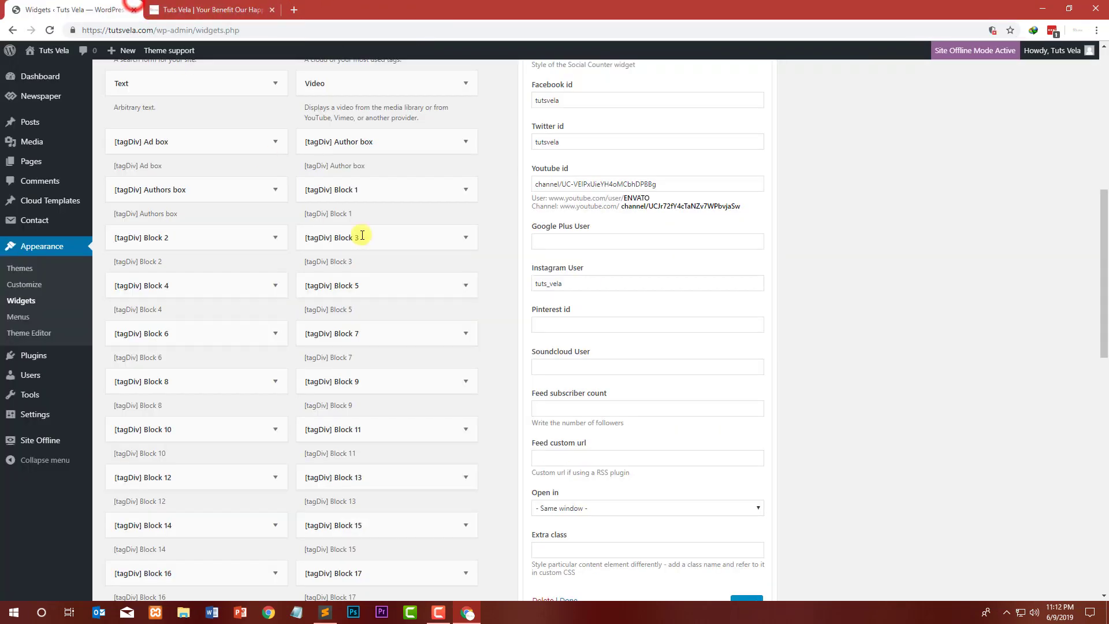
scroll(438, 301, down, 4)
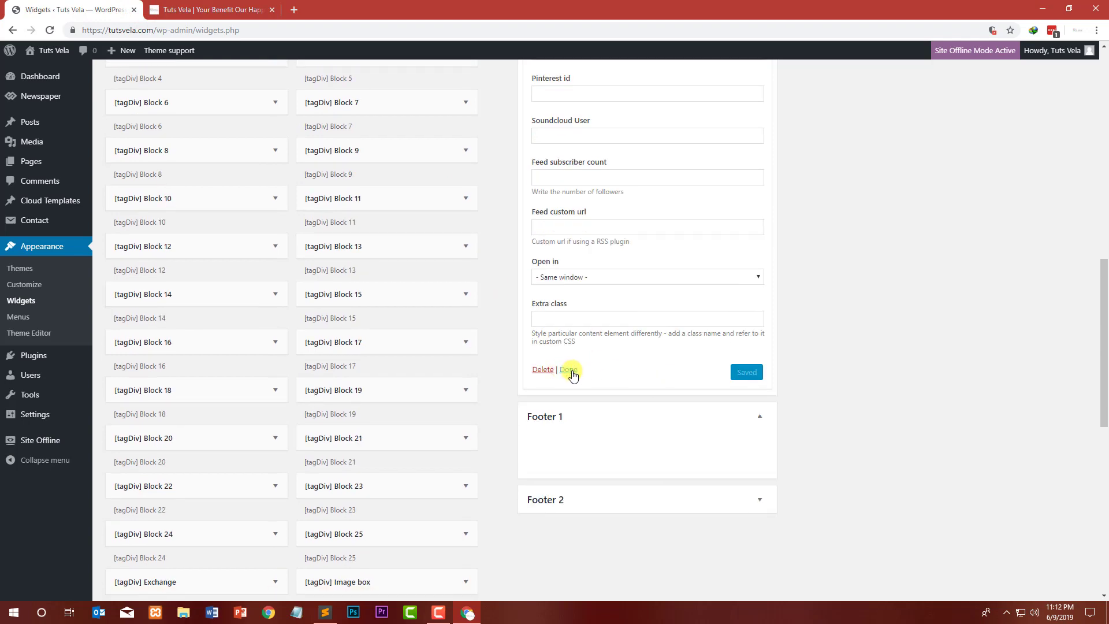
click(569, 369)
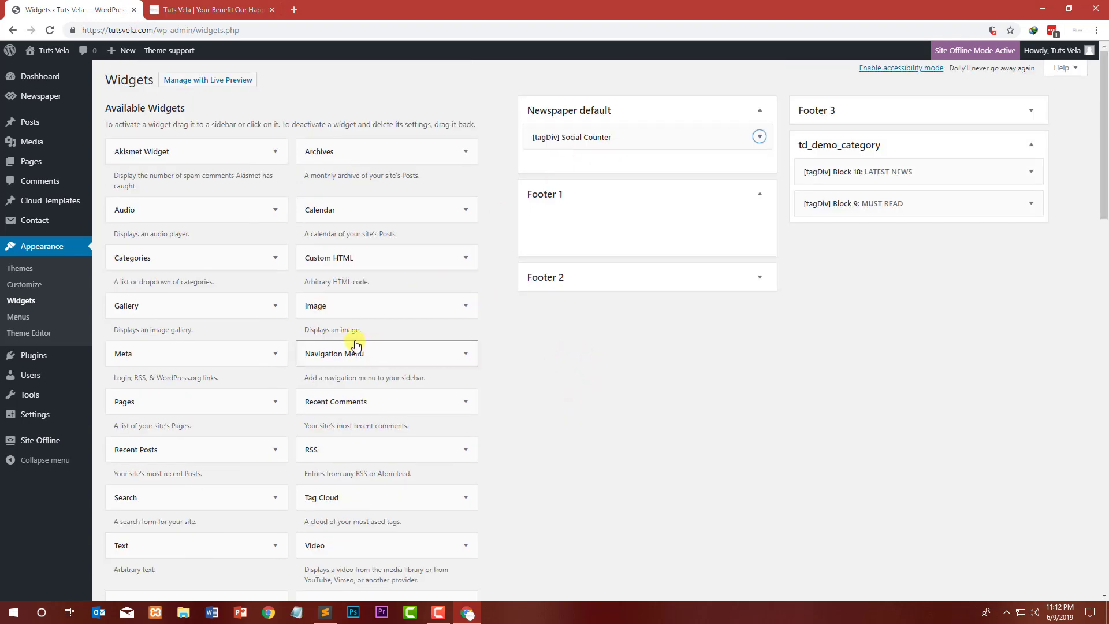
Step: Browse the list of available widgets for one to add to the sidebar
scroll(355, 345, down, 20)
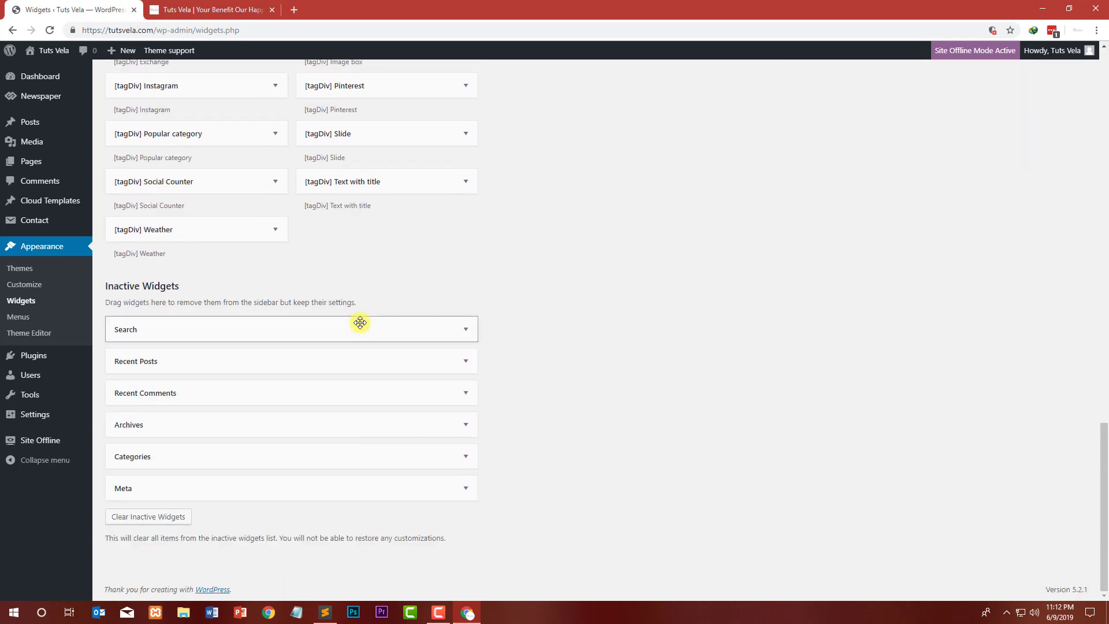
scroll(370, 317, up, 2)
scroll(266, 305, up, 2)
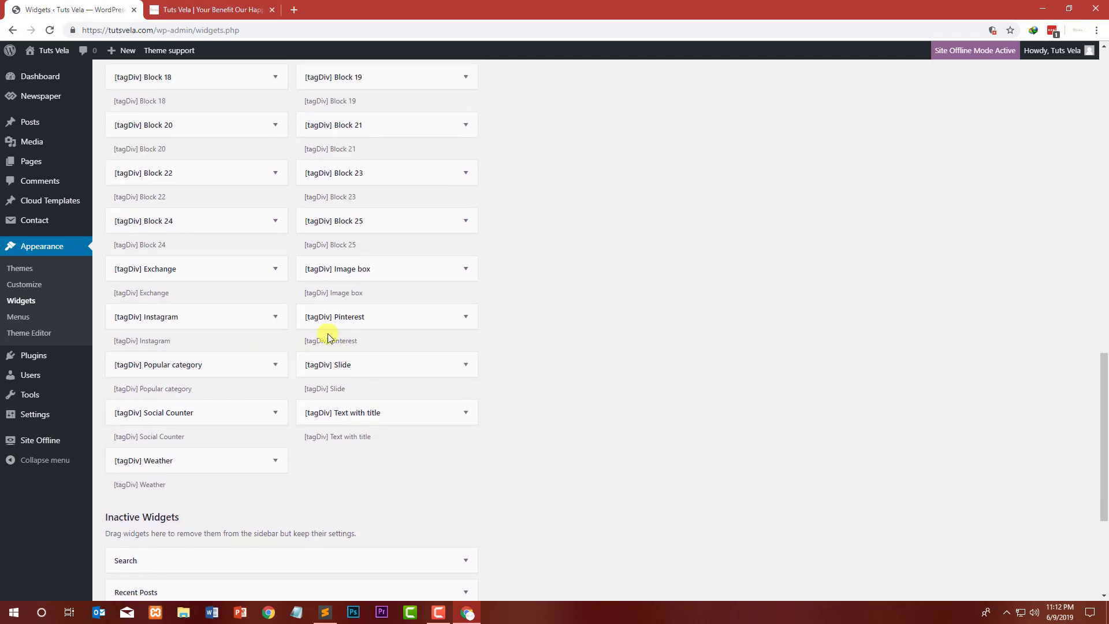
scroll(328, 337, up, 1)
scroll(268, 333, up, 9)
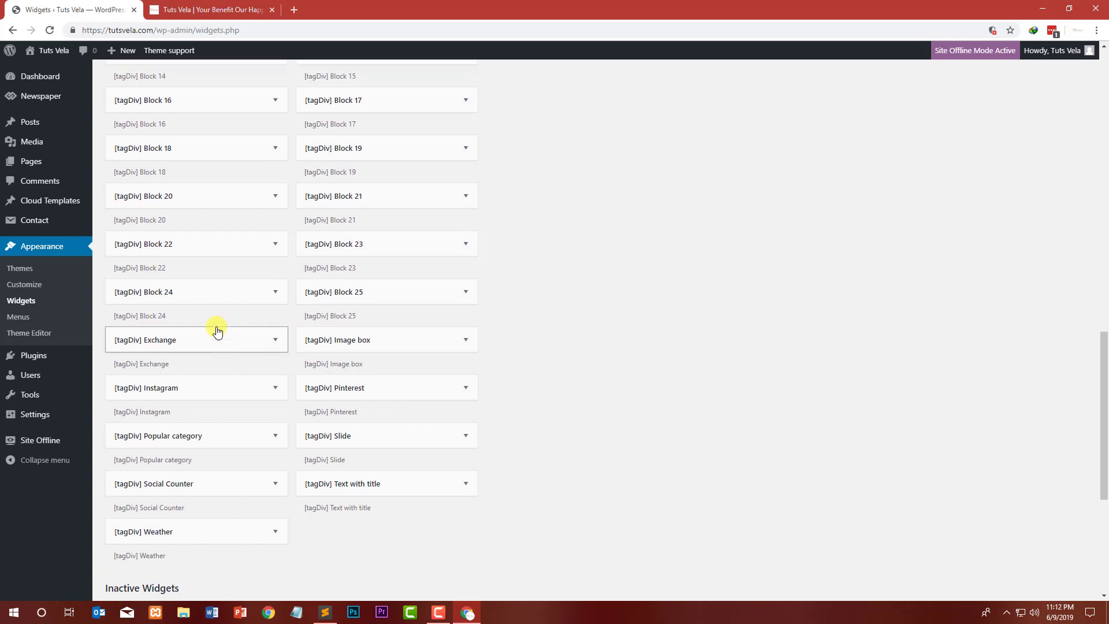
scroll(306, 335, up, 3)
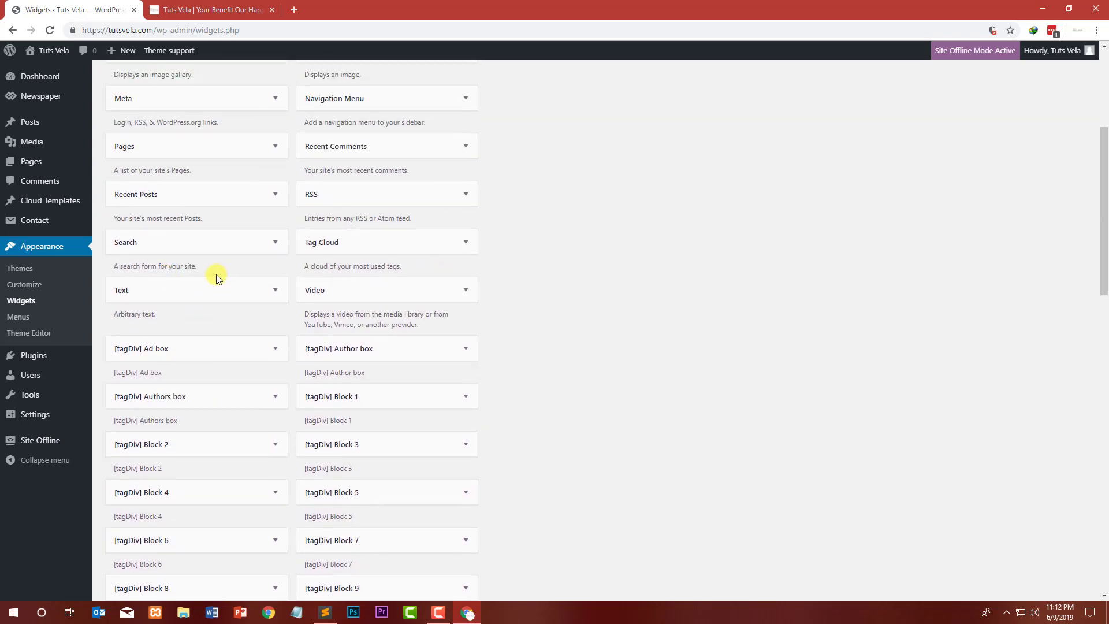
click(181, 247)
click(185, 254)
scroll(183, 252, up, 1)
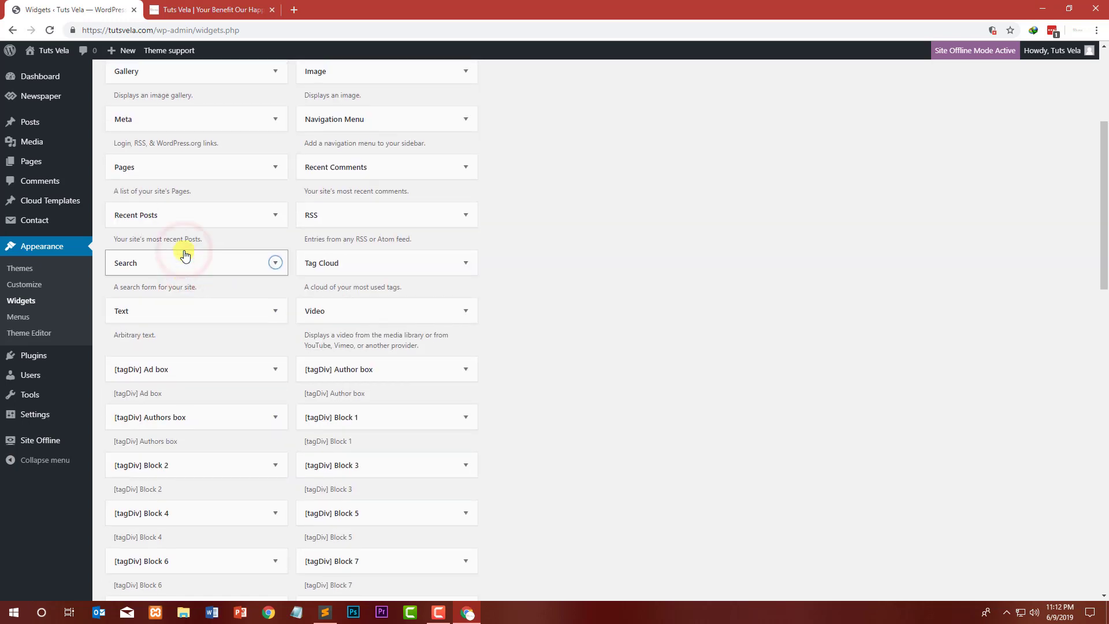
click(197, 252)
click(198, 254)
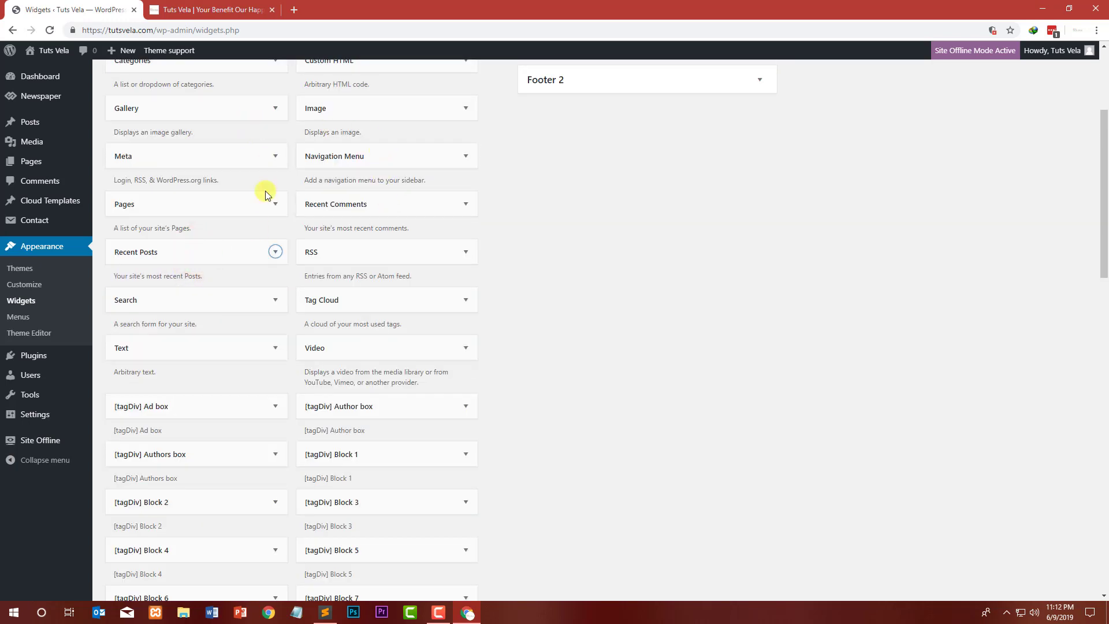
scroll(265, 190, up, 3)
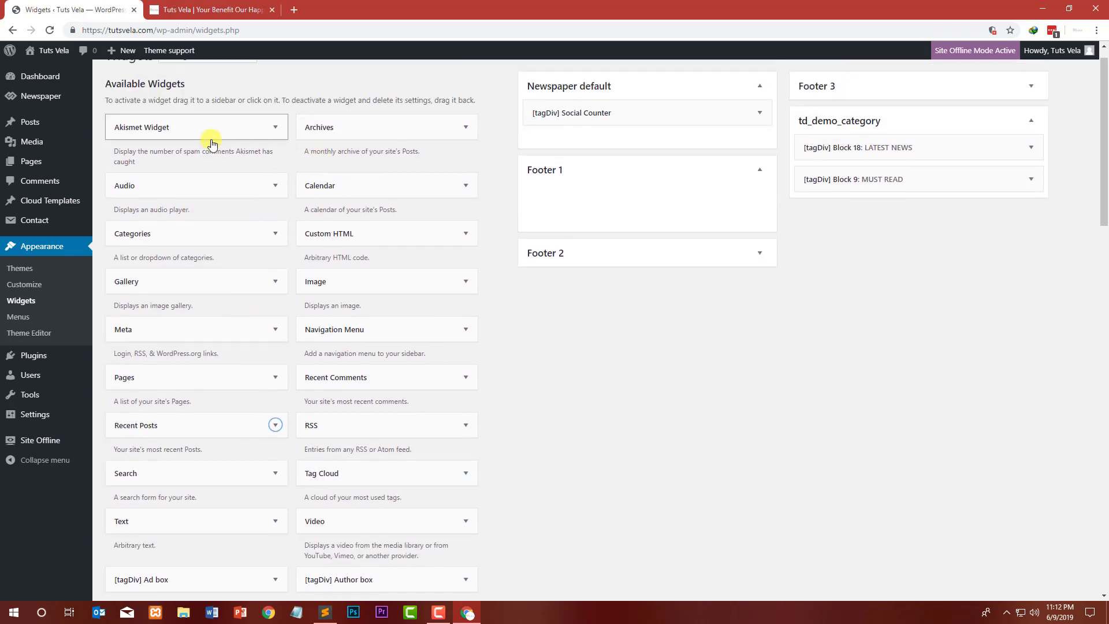
scroll(211, 143, down, 6)
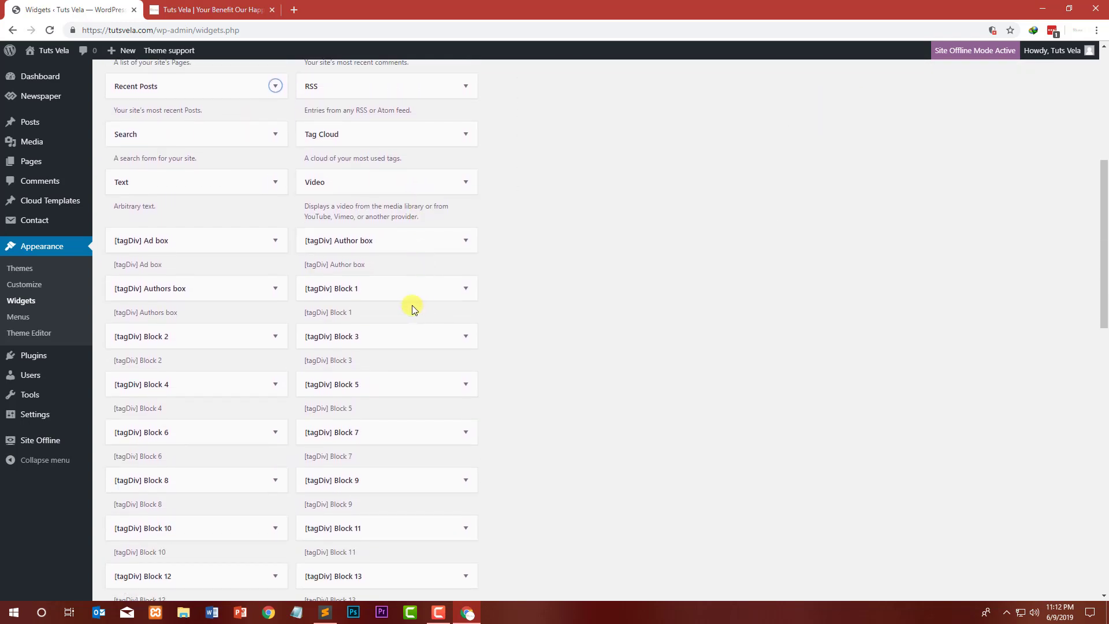
Step: Add the [tagDiv] Block 1 widget to the Newspaper default sidebar, review its Filter settings, and close it
click(349, 281)
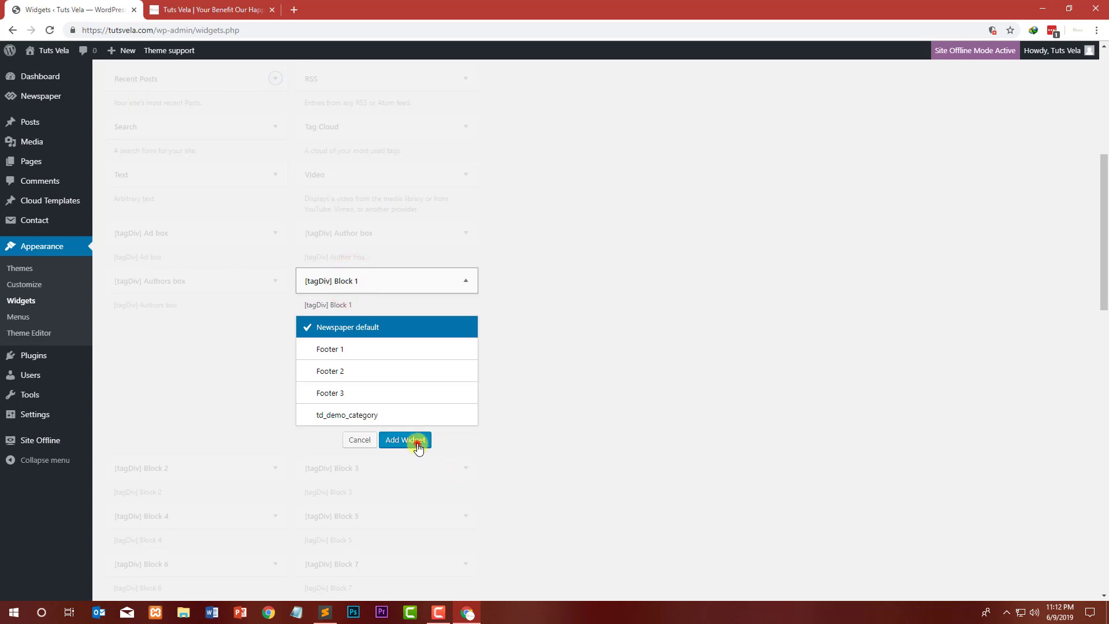
click(417, 444)
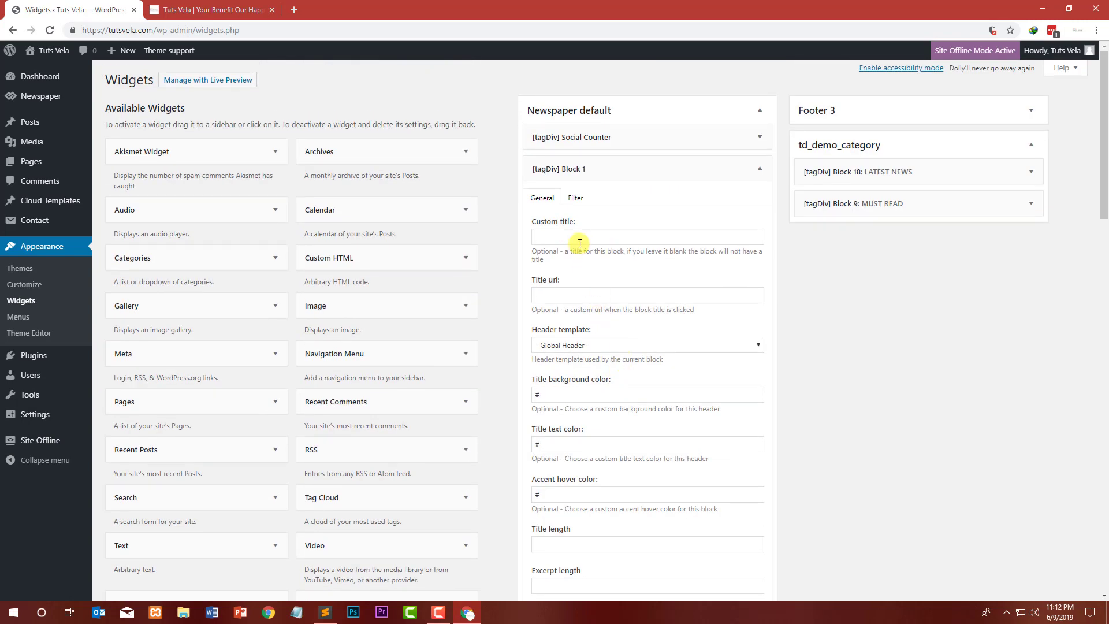
click(563, 199)
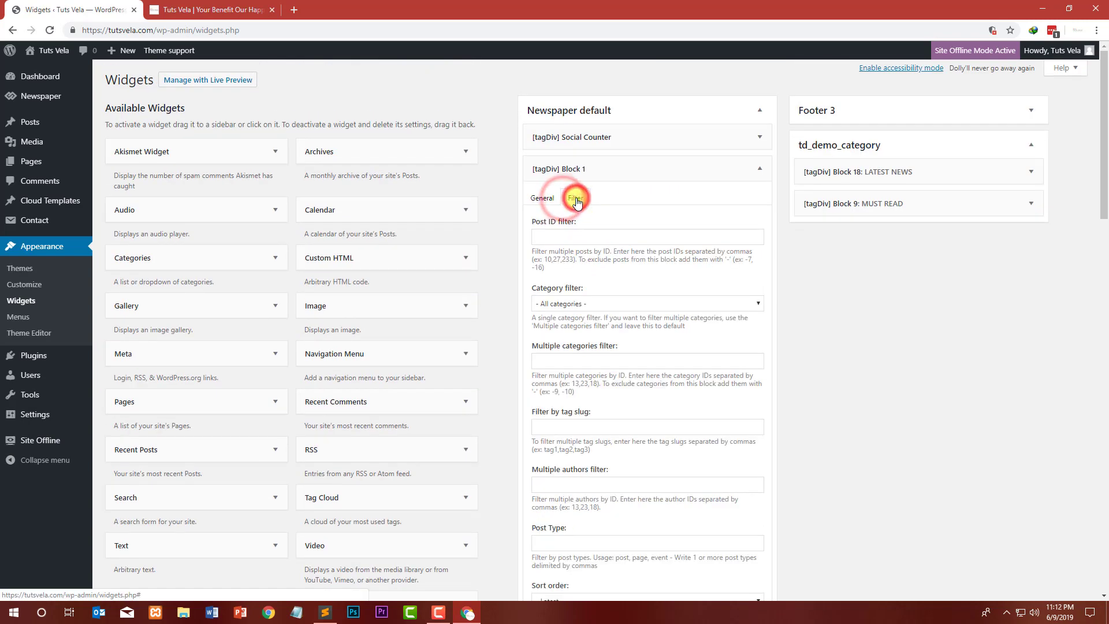
click(597, 303)
click(597, 304)
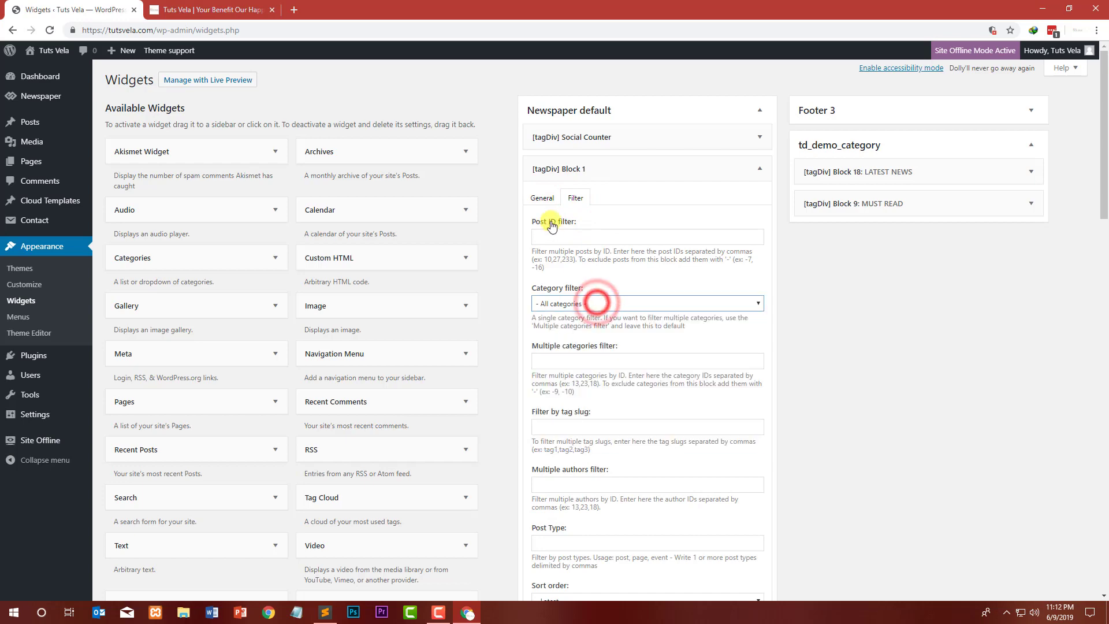
click(543, 198)
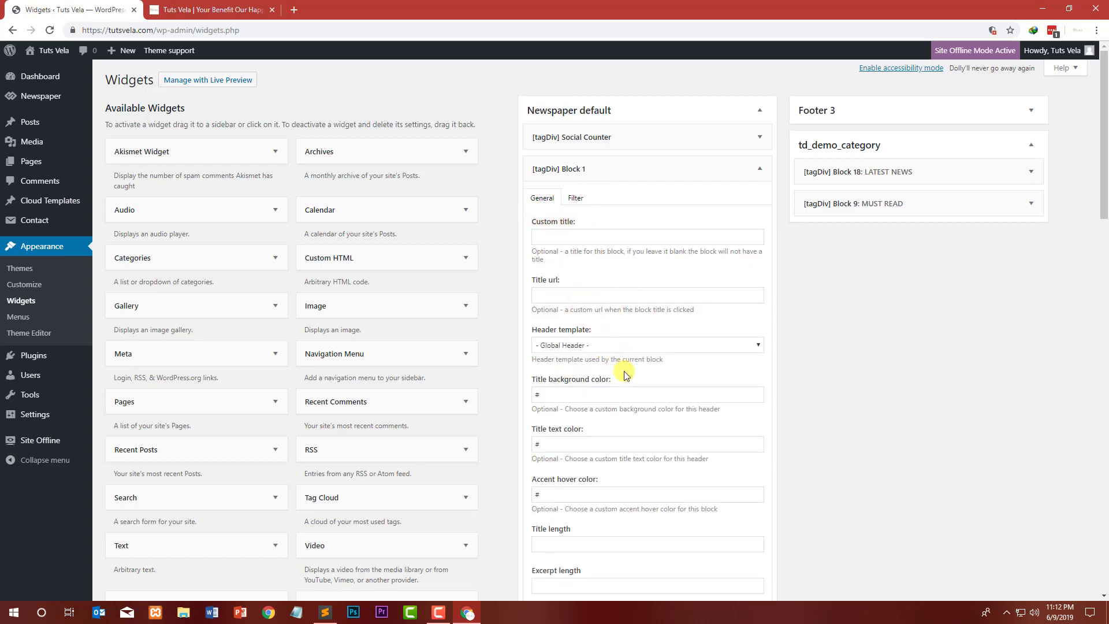
scroll(625, 375, down, 6)
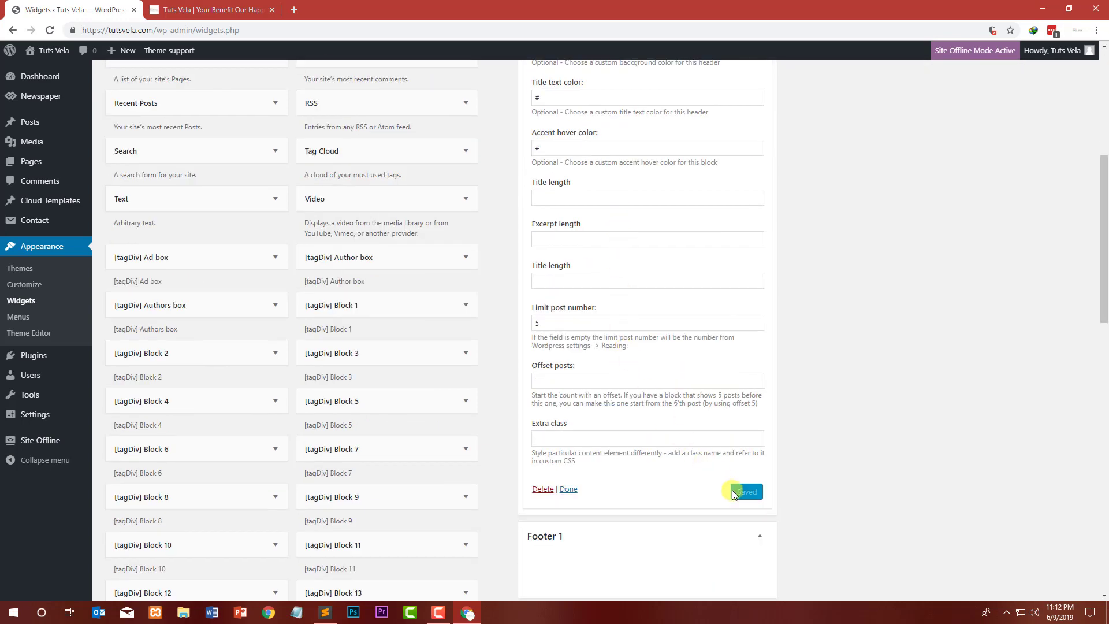
click(568, 488)
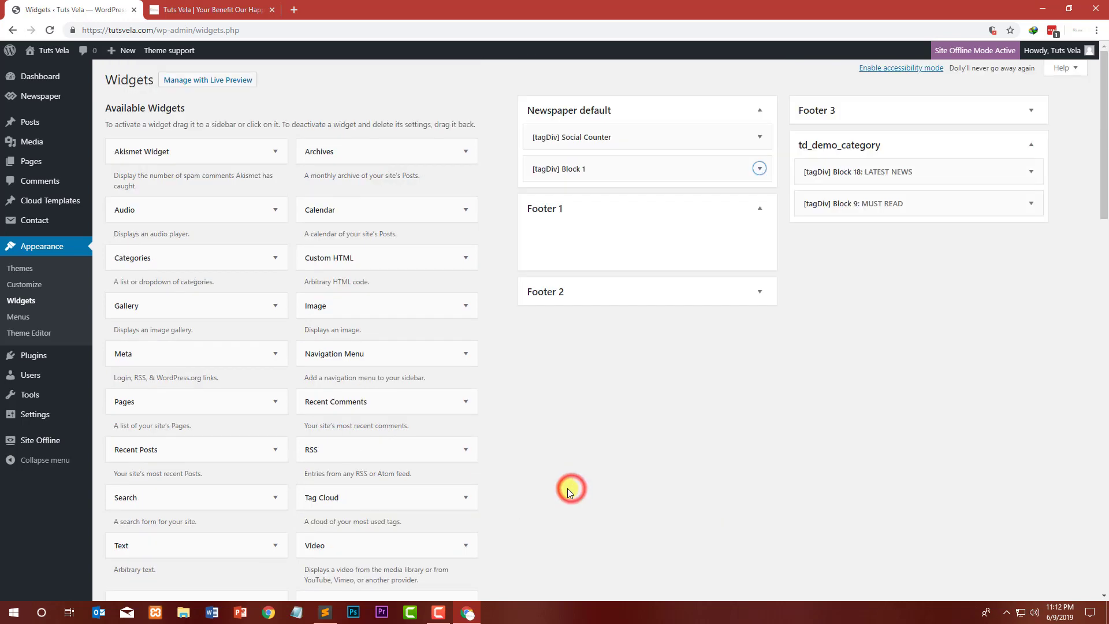
Step: Reload the homepage and scroll through it to review the newly added block in the sidebar
click(193, 6)
click(49, 31)
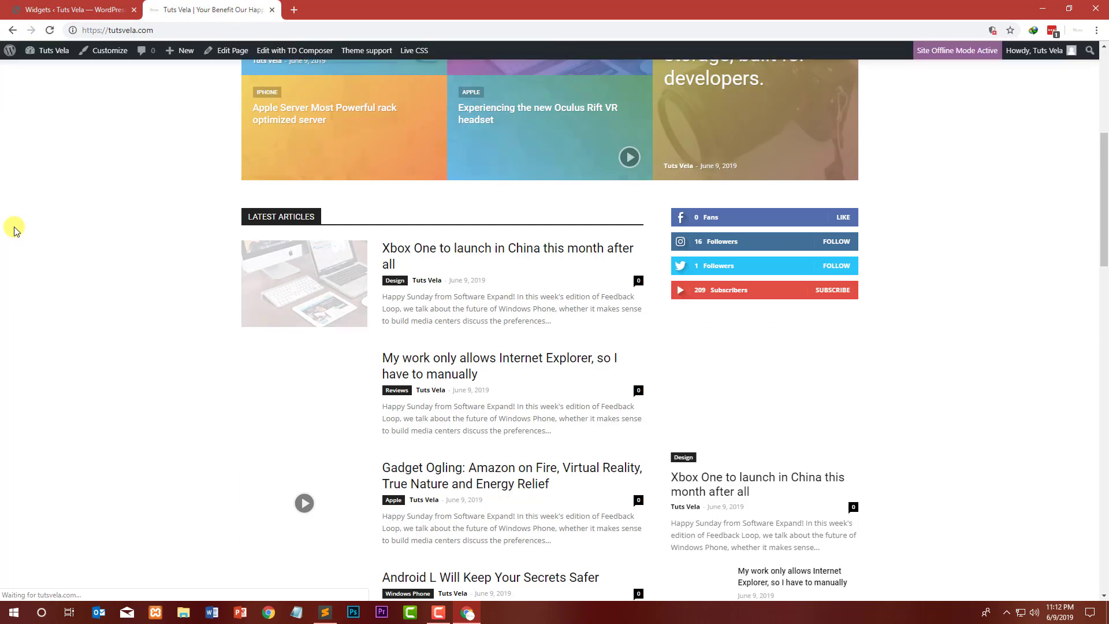
scroll(12, 227, down, 5)
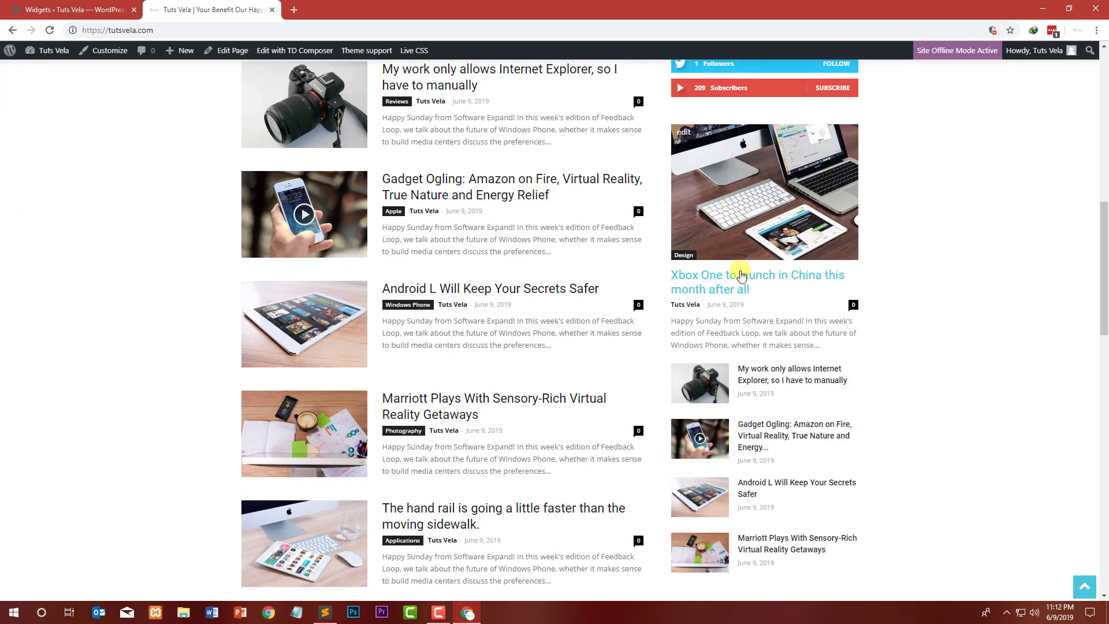
scroll(742, 273, down, 6)
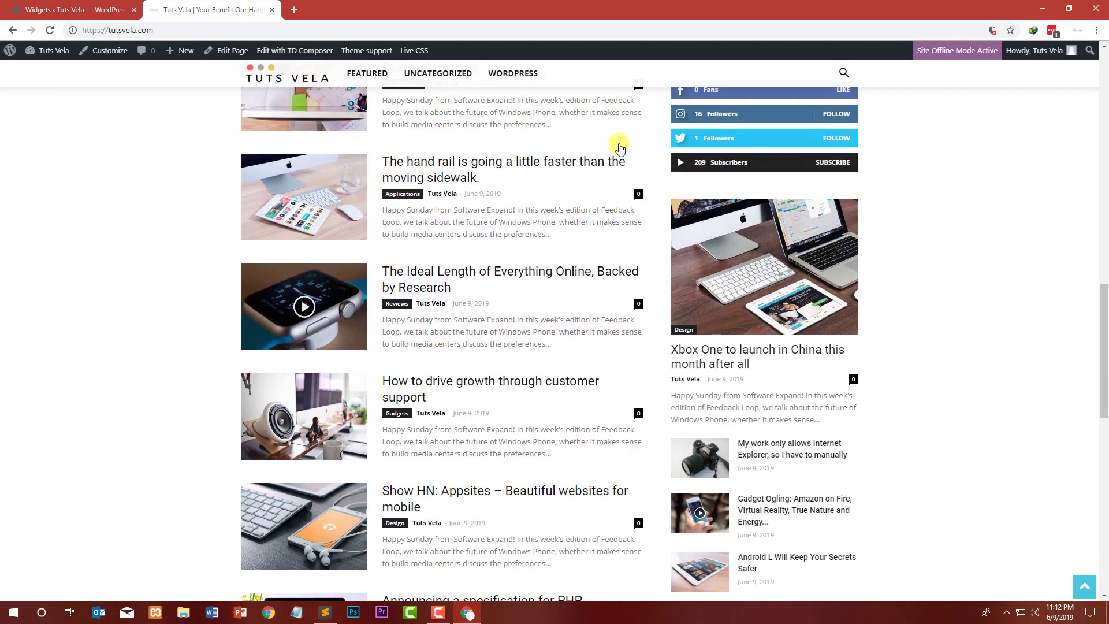
Step: Give the [tagDiv] Block 1 sidebar widget the custom title Recent Posts and save it
click(104, 9)
click(760, 168)
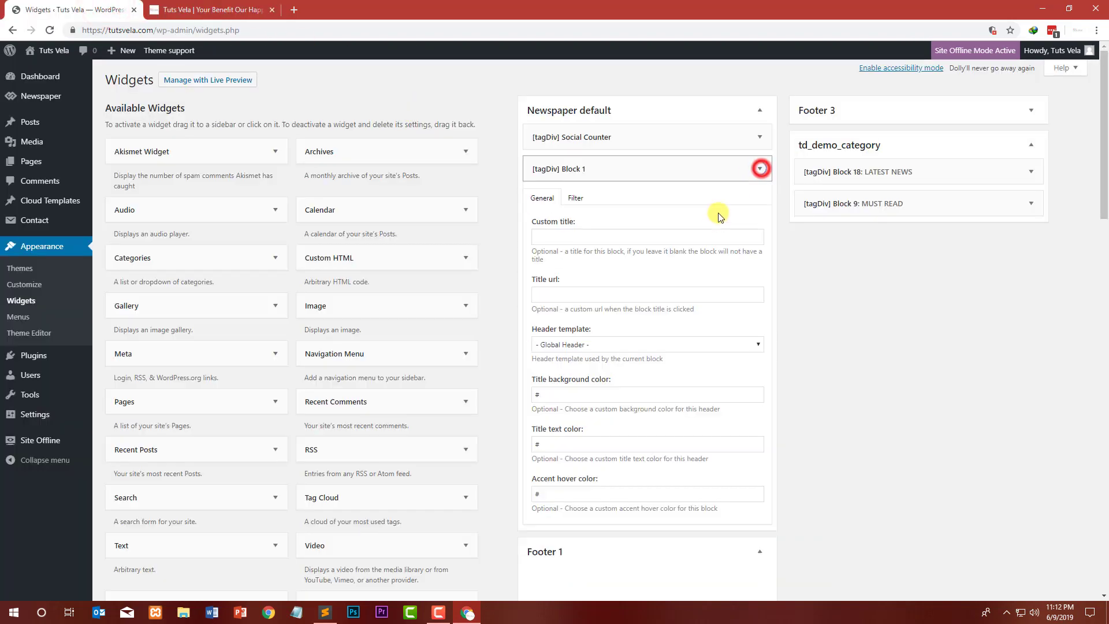
click(580, 241)
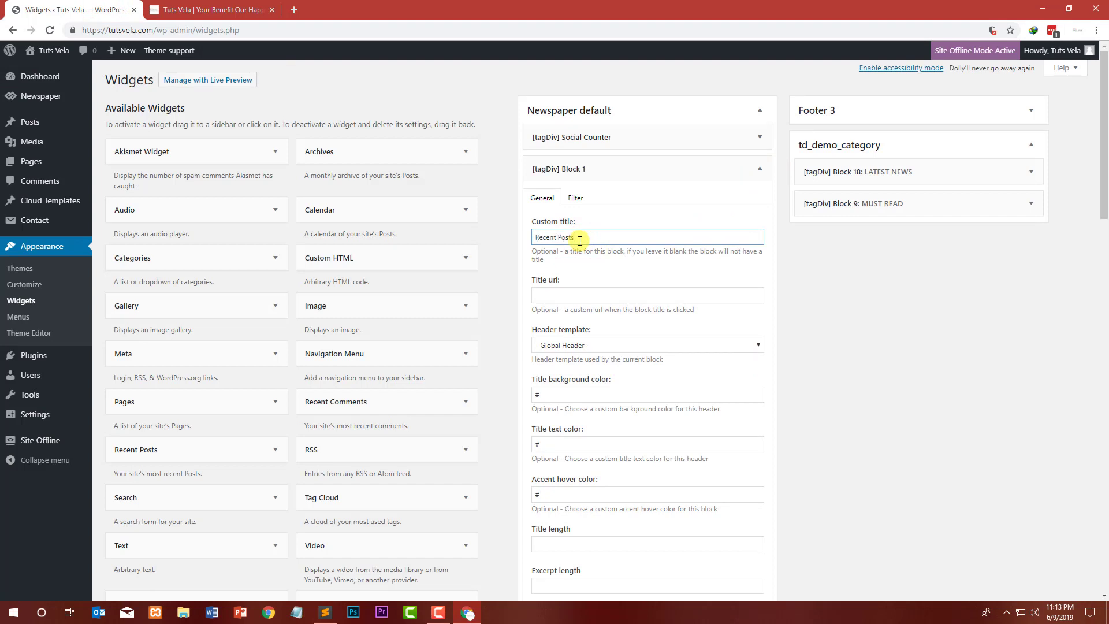
scroll(797, 275, down, 7)
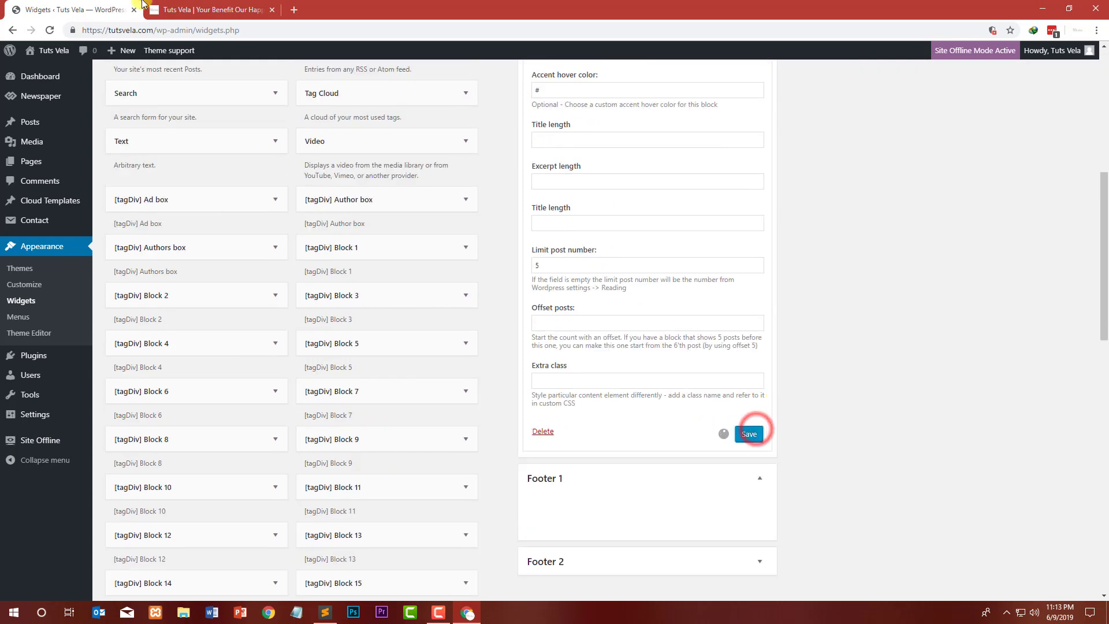
Step: Reload the homepage and scroll to review the Recent Posts block in the sidebar
click(199, 10)
click(48, 30)
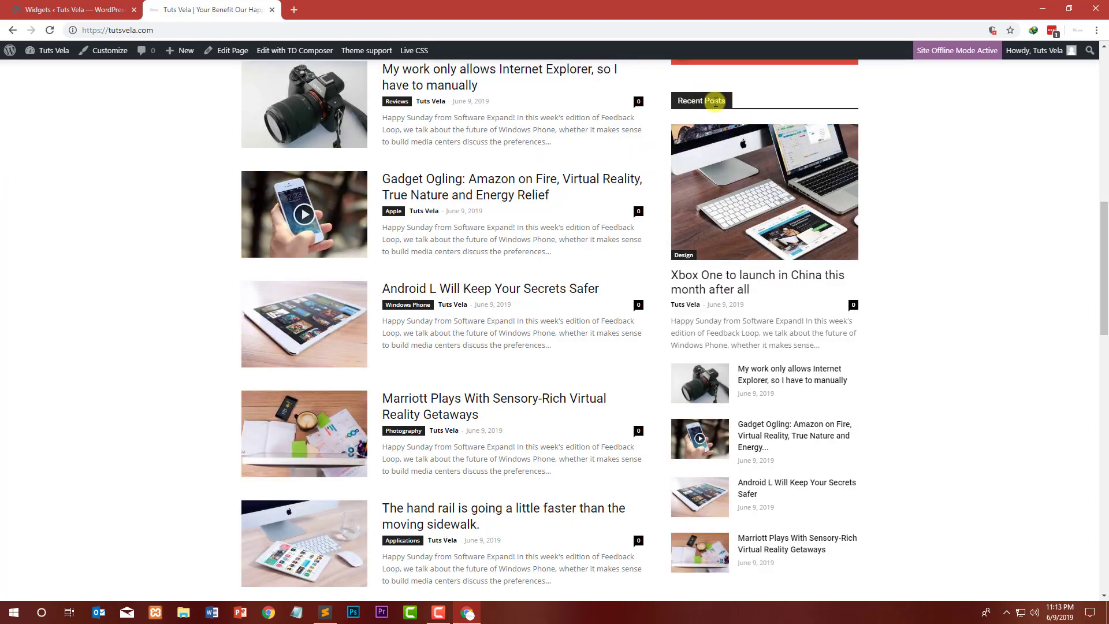
scroll(363, 264, down, 10)
scroll(362, 265, down, 5)
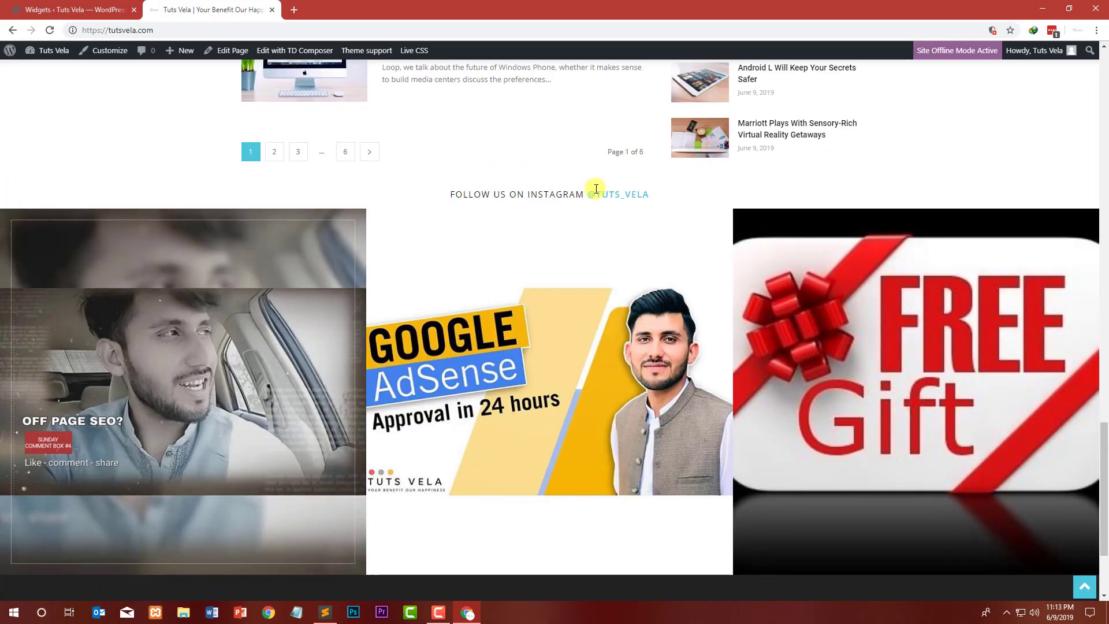
scroll(594, 188, up, 12)
scroll(682, 175, up, 3)
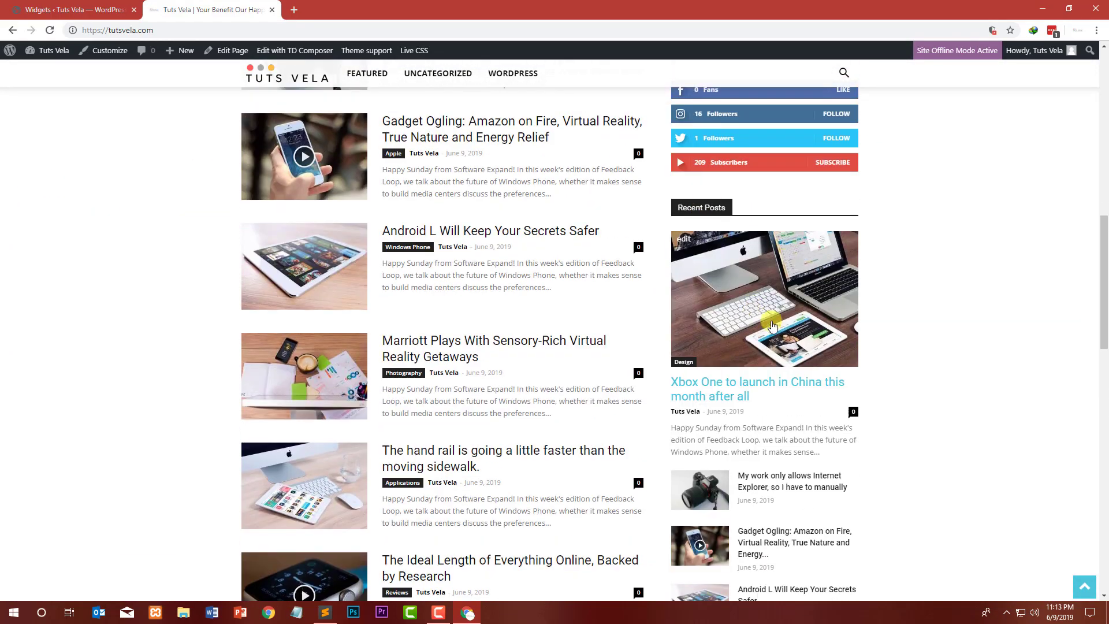
Step: Close the settings of the Block 1: Recent Posts widget in the Newspaper default sidebar
click(75, 9)
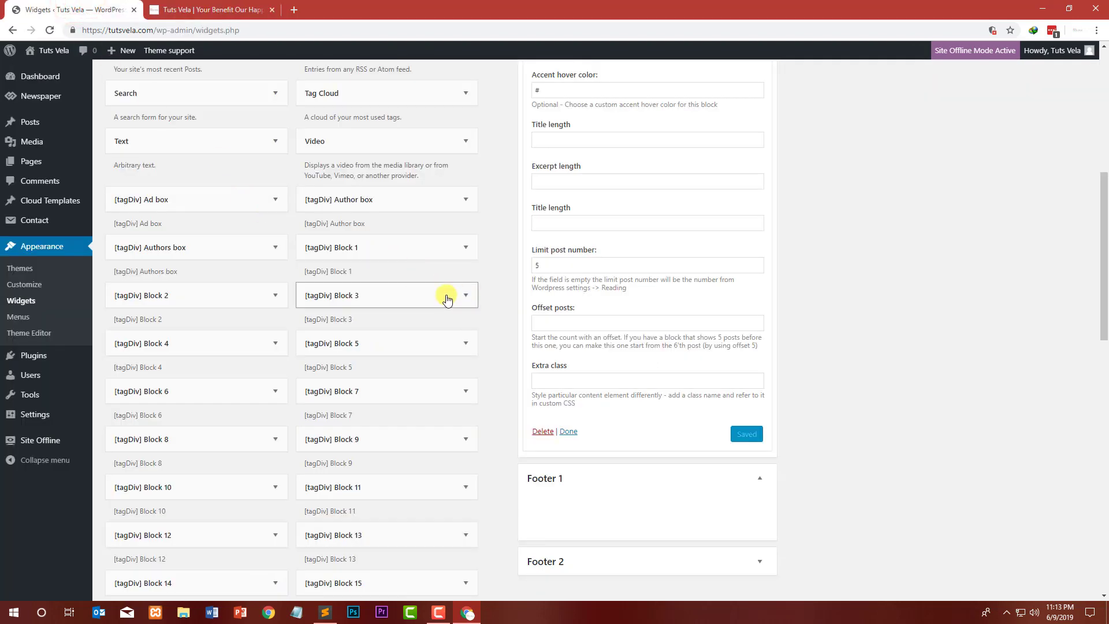
scroll(142, 262, down, 6)
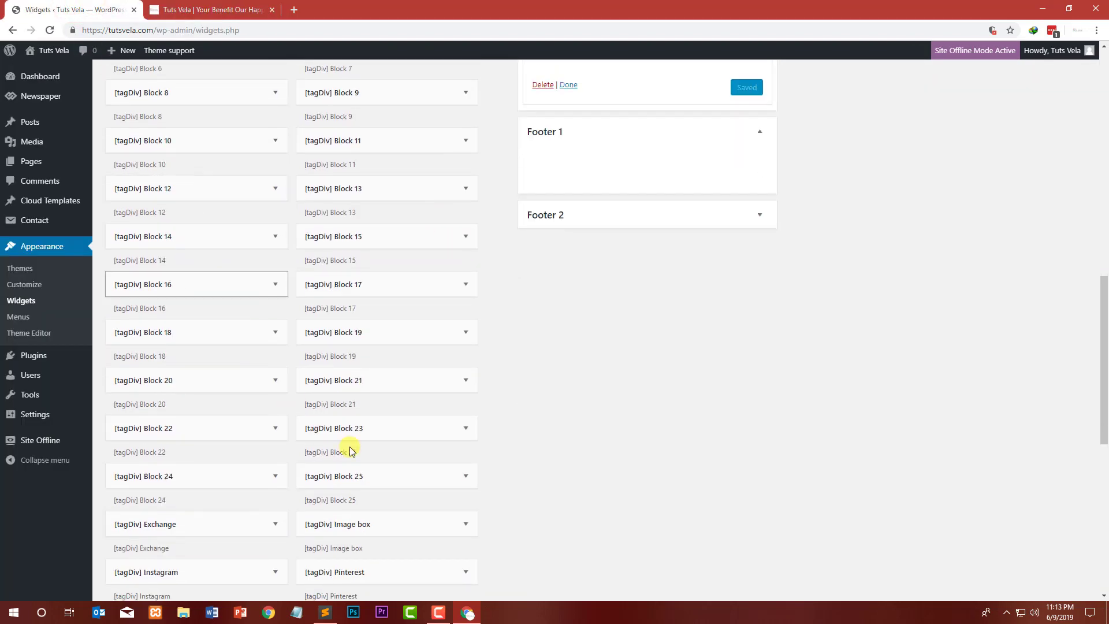
scroll(349, 449, up, 5)
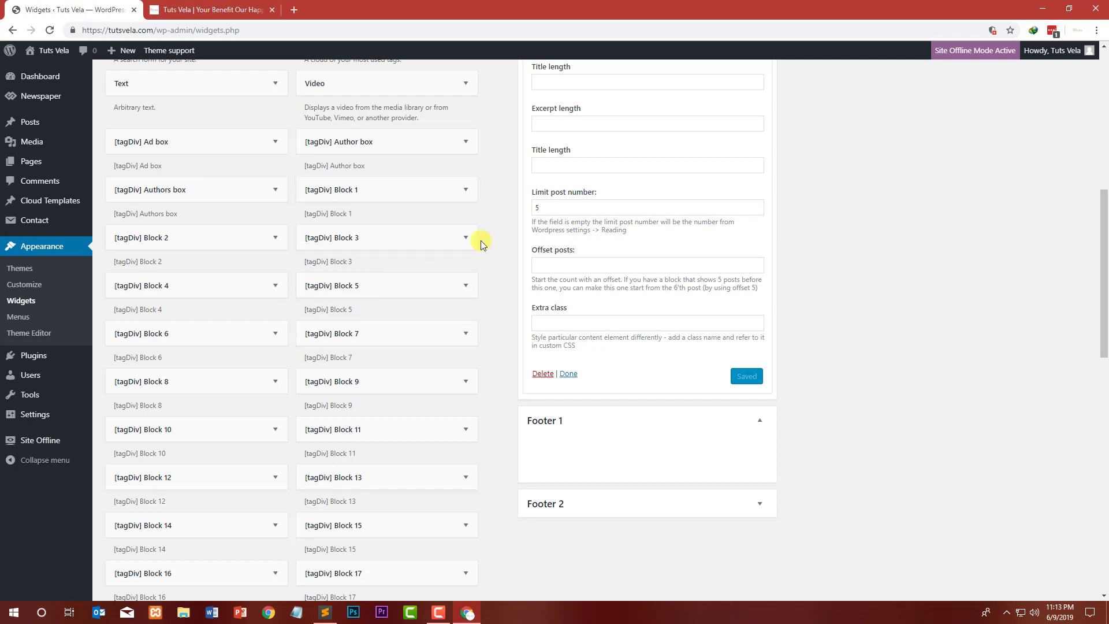
click(579, 374)
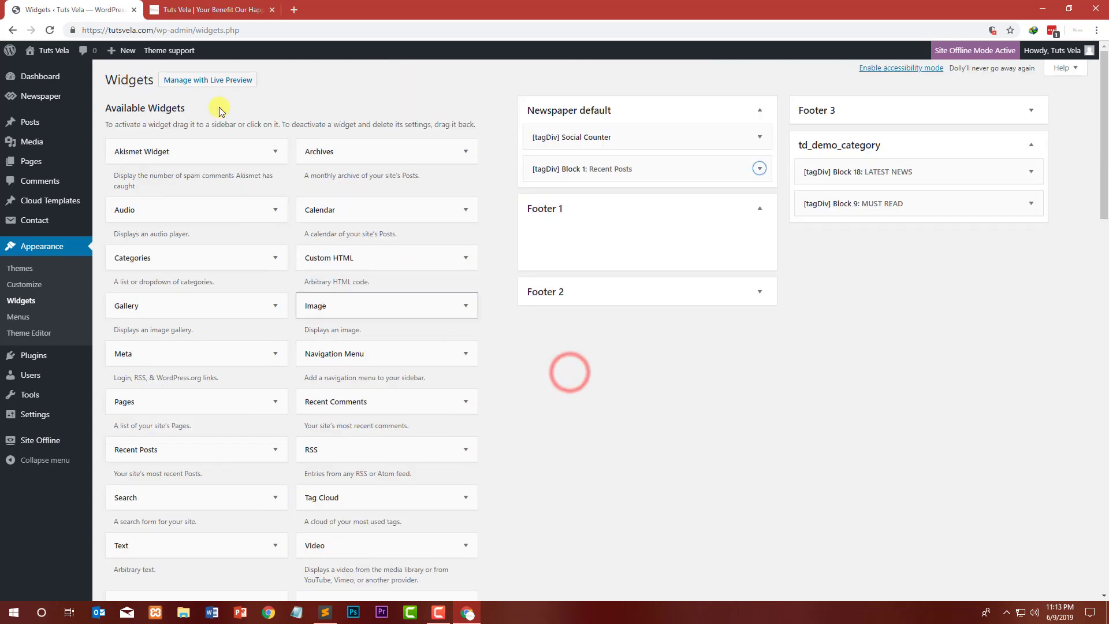
Step: Open the site's /blog page and scroll through it to review its sidebar
click(167, 7)
click(257, 32)
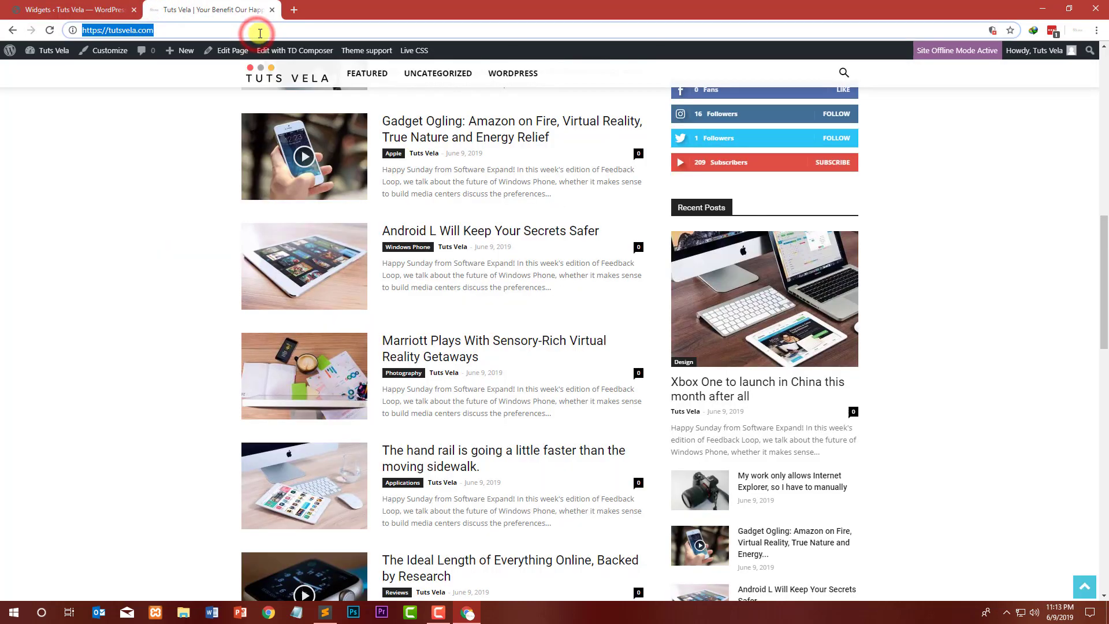
text(/blog)
key(Return)
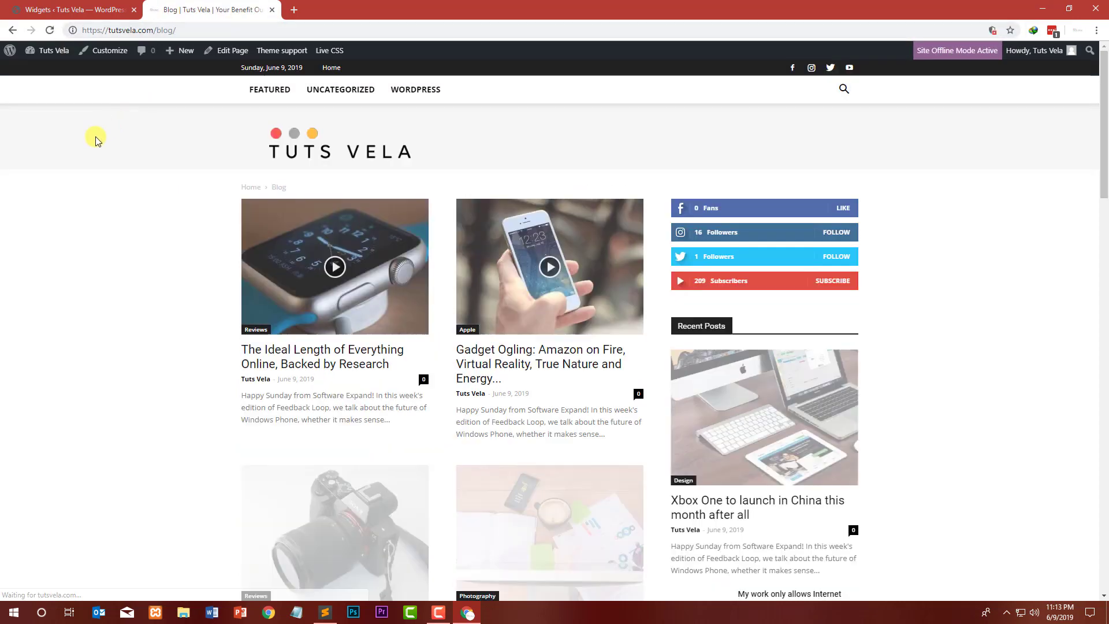
scroll(745, 320, down, 4)
scroll(745, 319, down, 10)
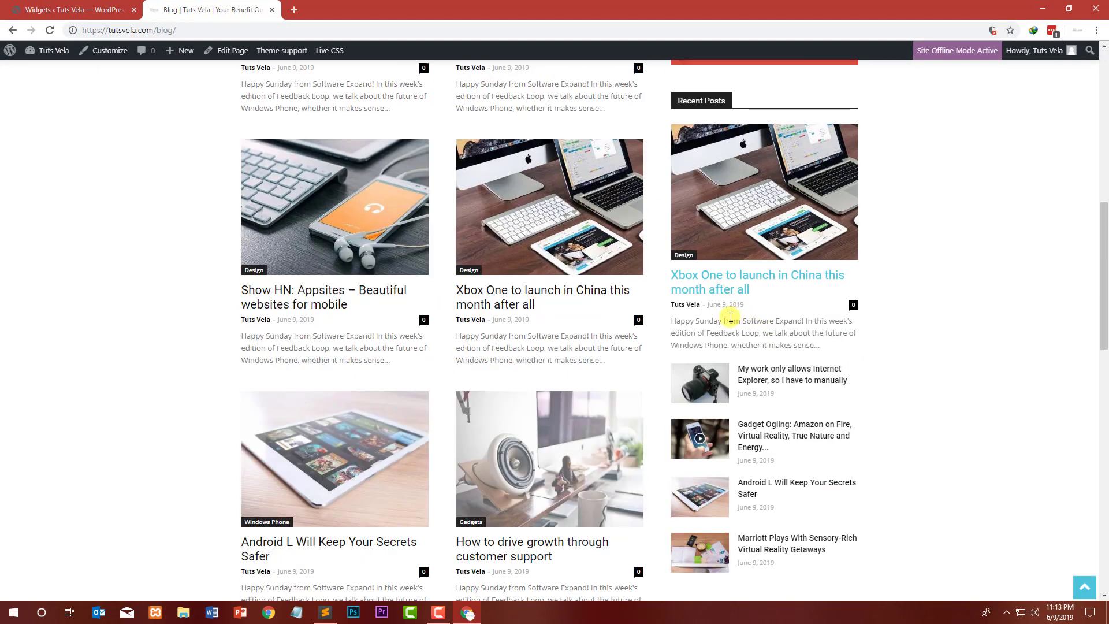
scroll(566, 294, up, 4)
Step: Open the post How to drive growth through customer support and scroll through it to review its sidebar
click(542, 377)
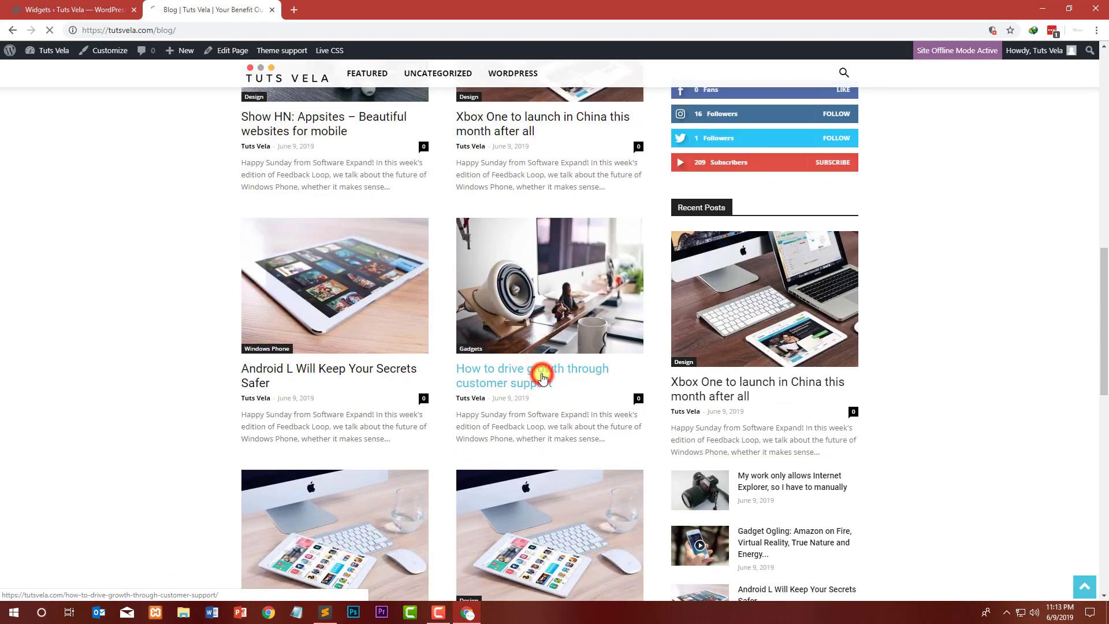
scroll(426, 245, down, 5)
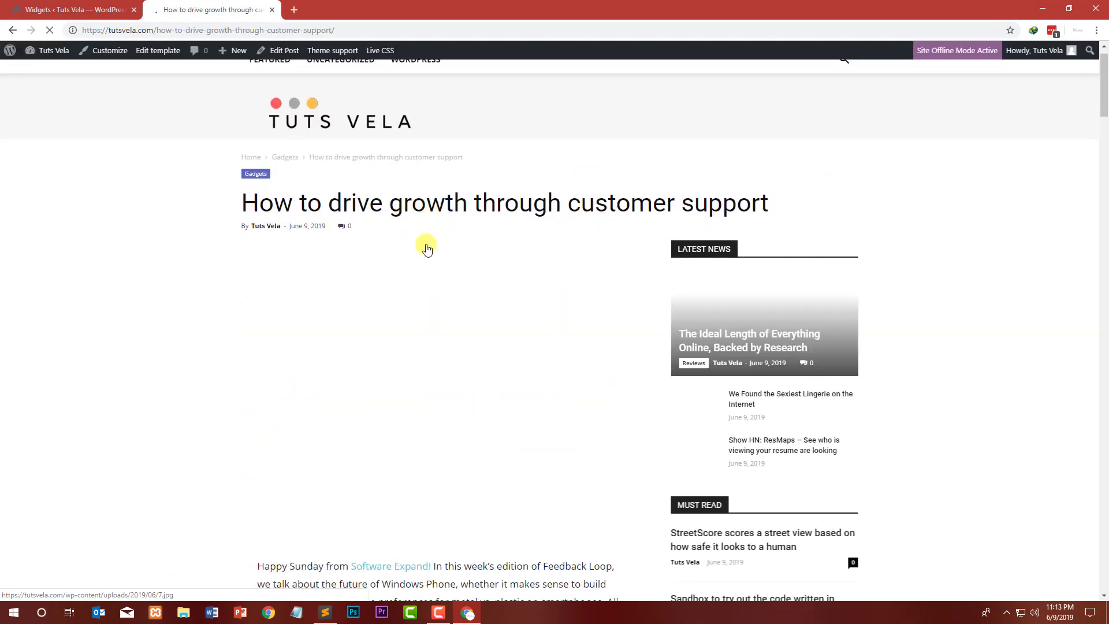
scroll(420, 241, up, 5)
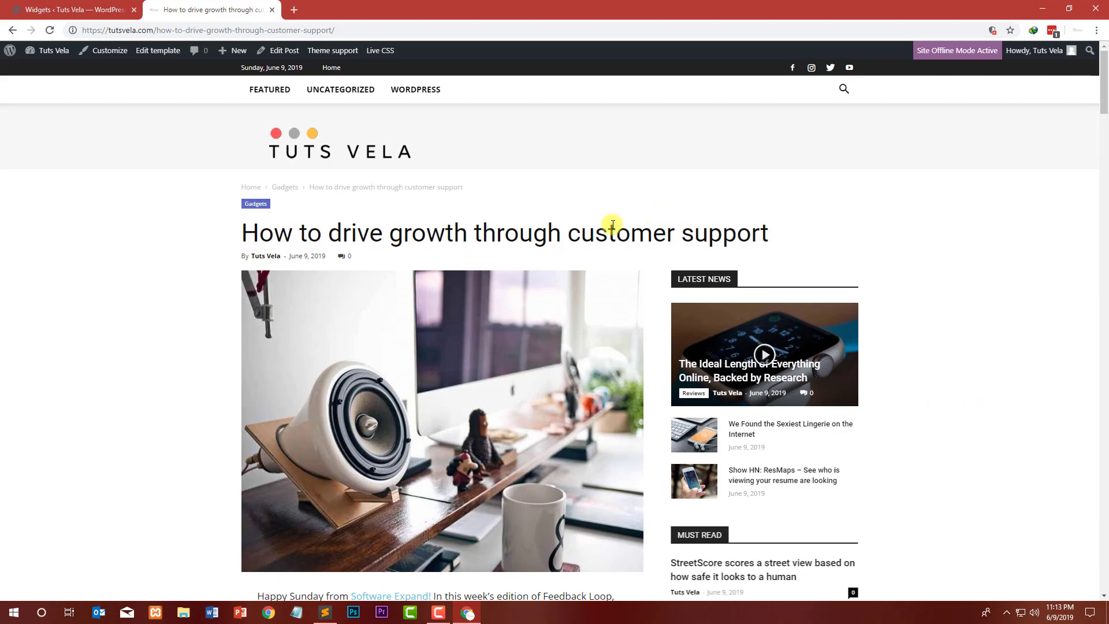
scroll(750, 174, down, 4)
scroll(743, 164, down, 20)
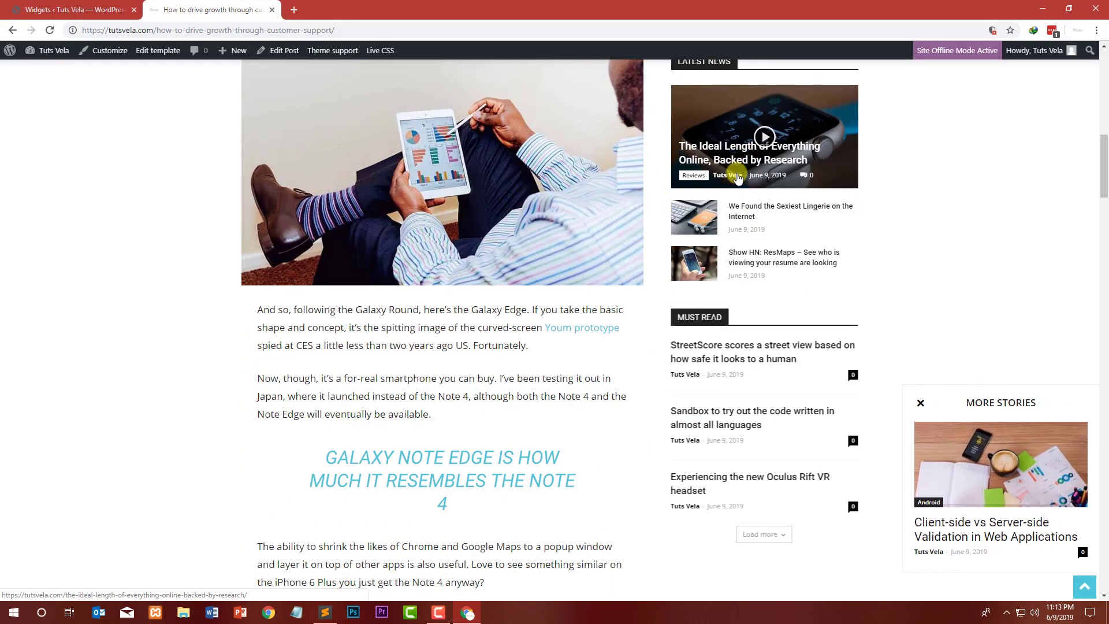
scroll(734, 178, down, 20)
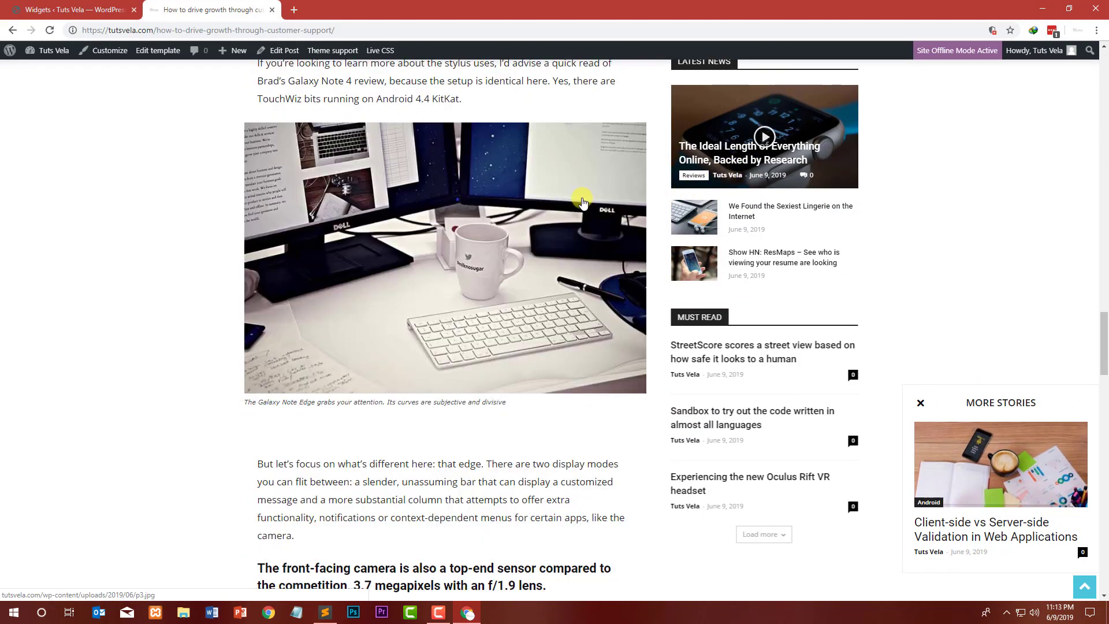
scroll(310, 159, up, 3)
scroll(310, 158, up, 20)
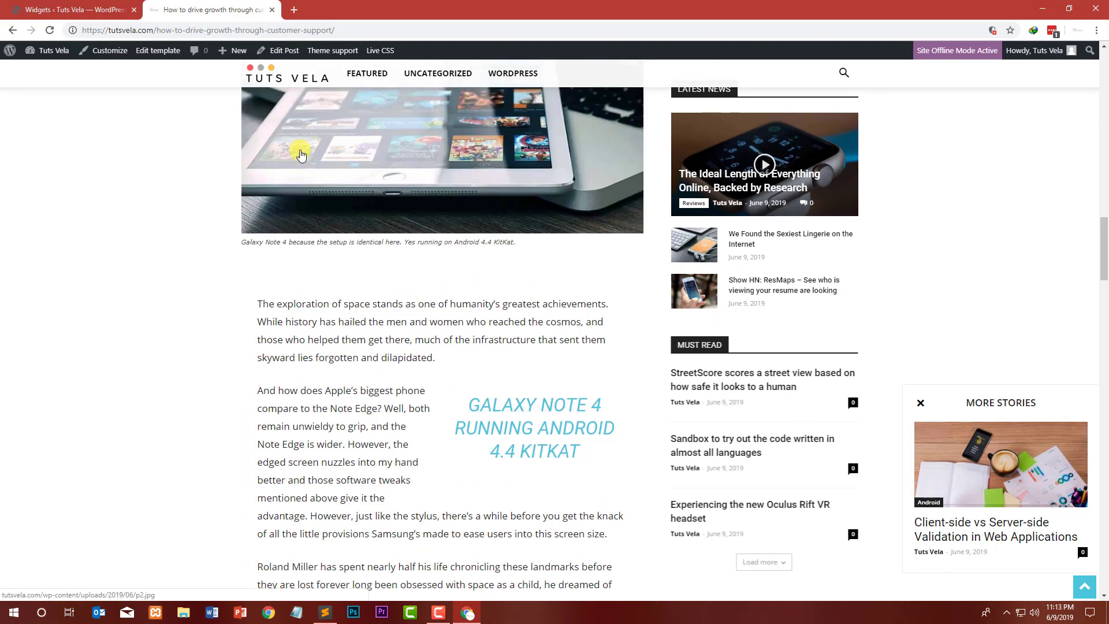
scroll(301, 148, up, 8)
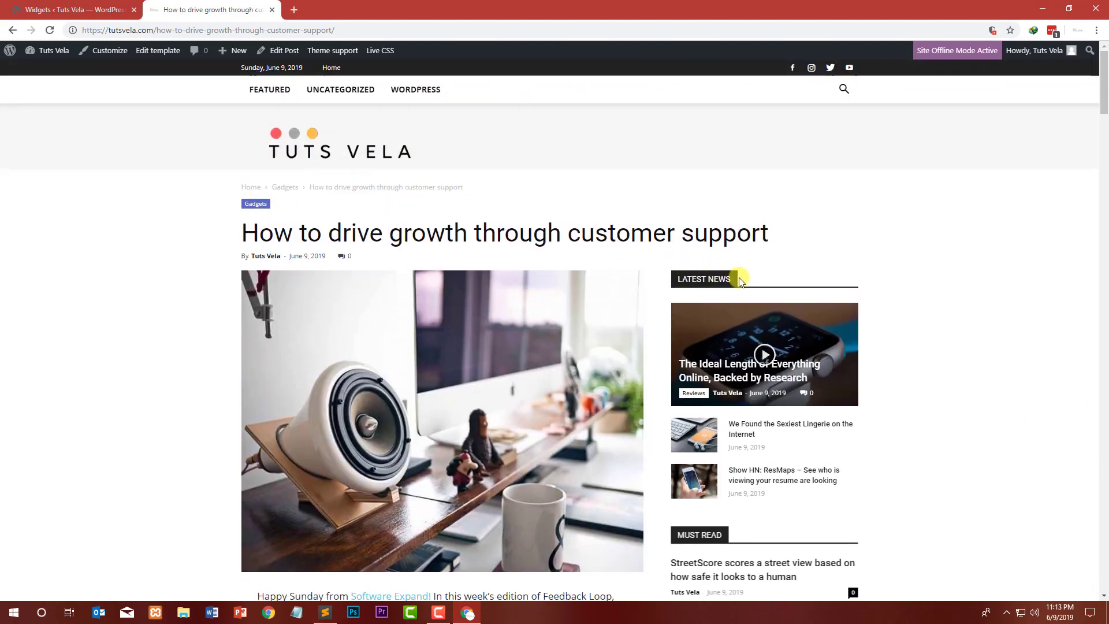
Step: Copy the post sidebar's LATEST NEWS heading and paste it into the Block 1 widget's custom title
right_click(705, 278)
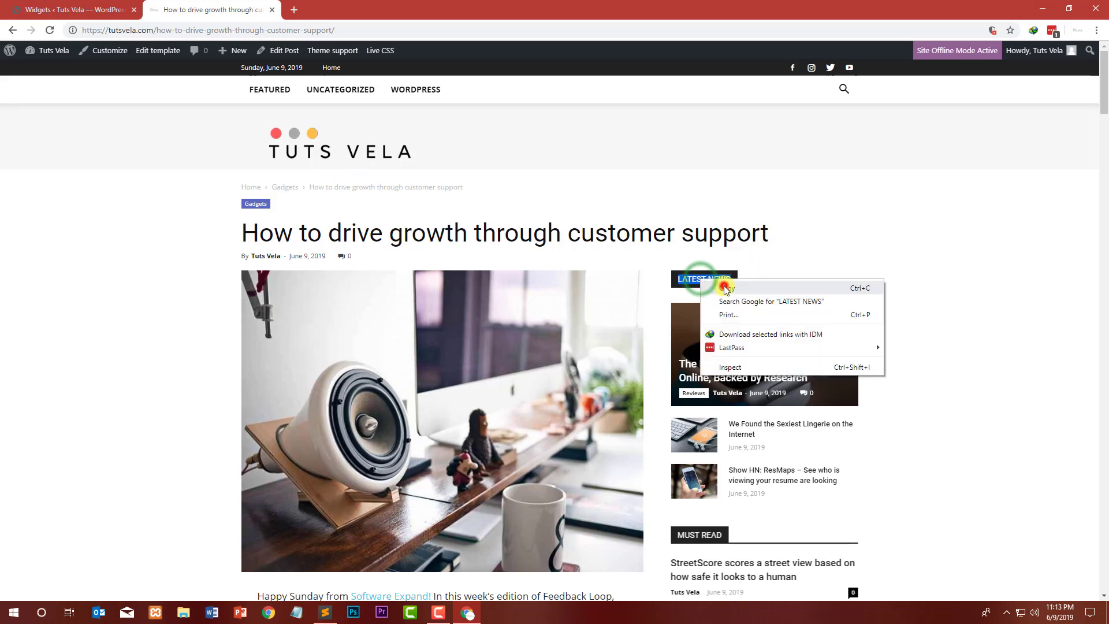
click(729, 287)
click(115, 7)
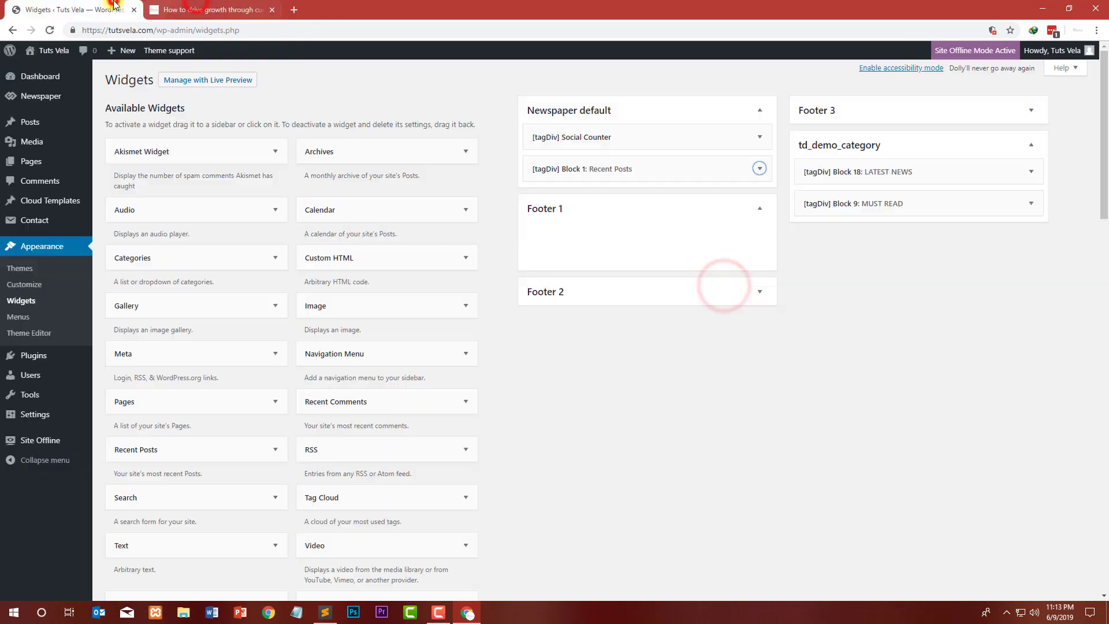
click(761, 170)
triple_click(609, 236)
text(LATEST NEWS)
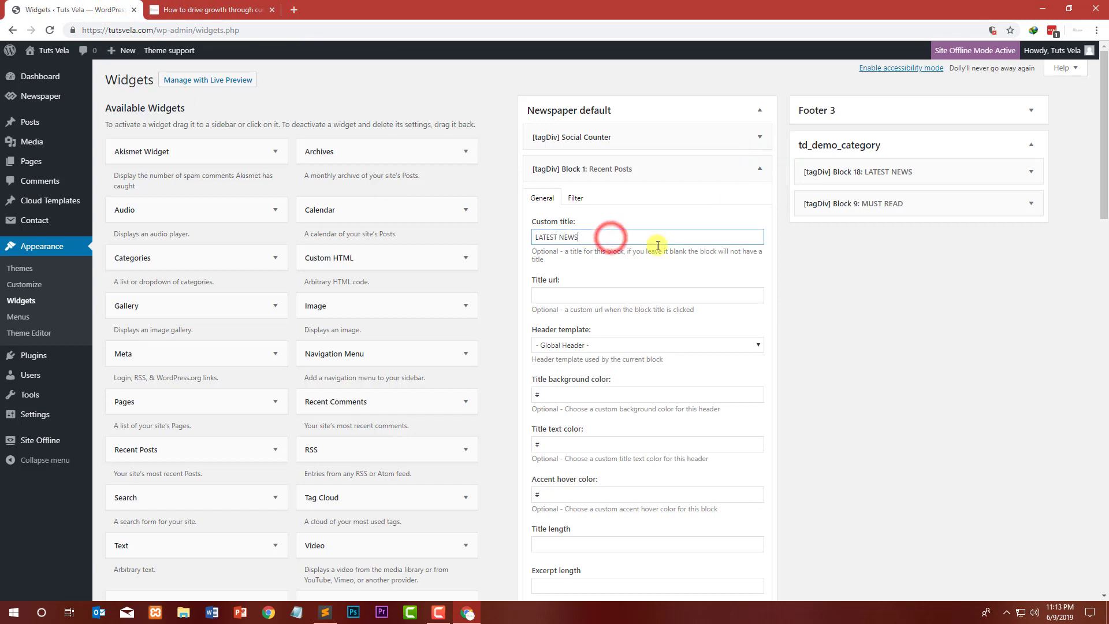
click(768, 169)
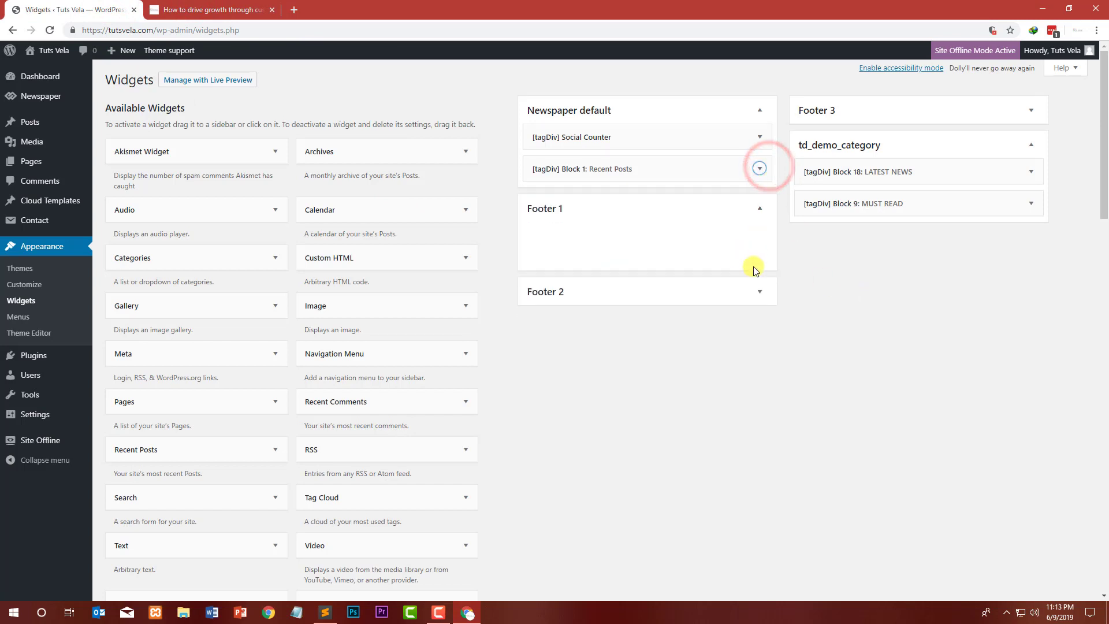
Step: Move the [tagDiv] Block 9: MUST READ widget from td_demo_category into the Newspaper default sidebar
click(760, 208)
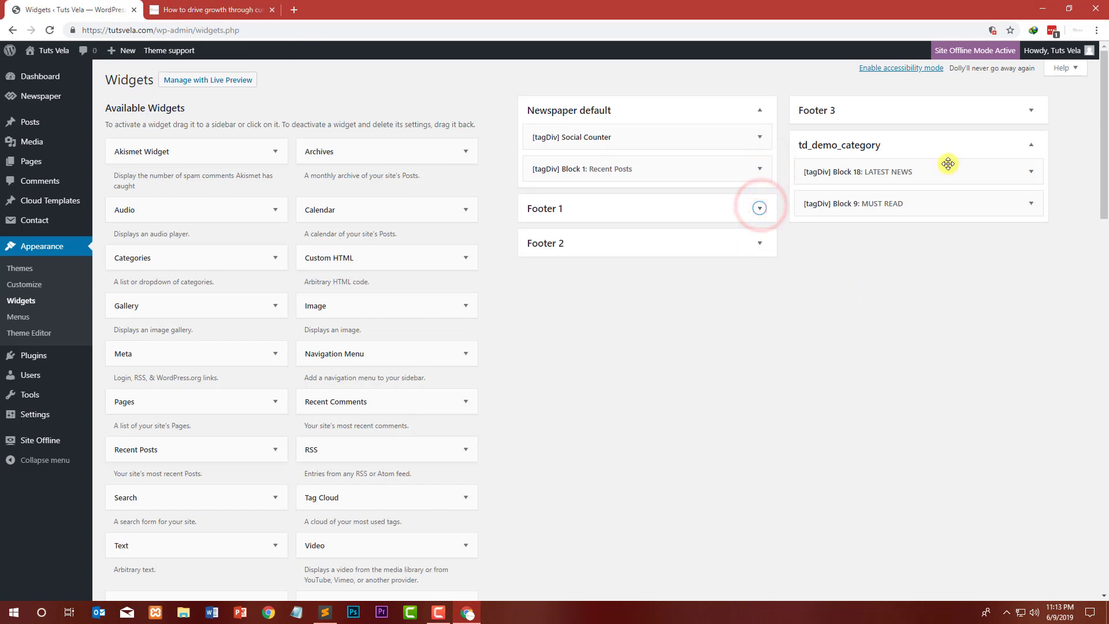
click(839, 144)
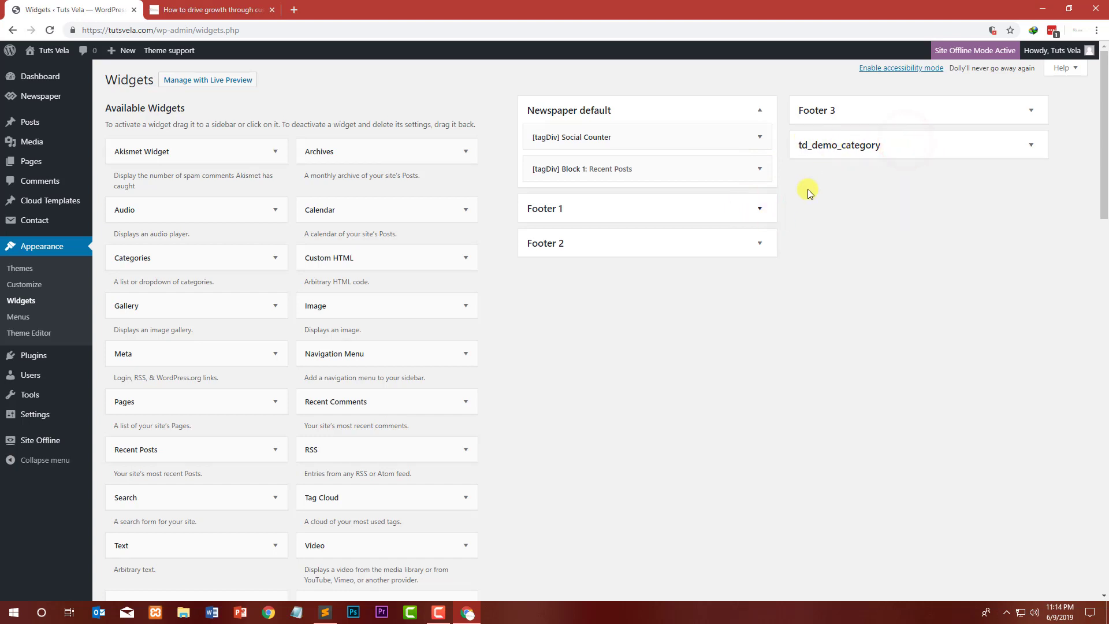
click(838, 144)
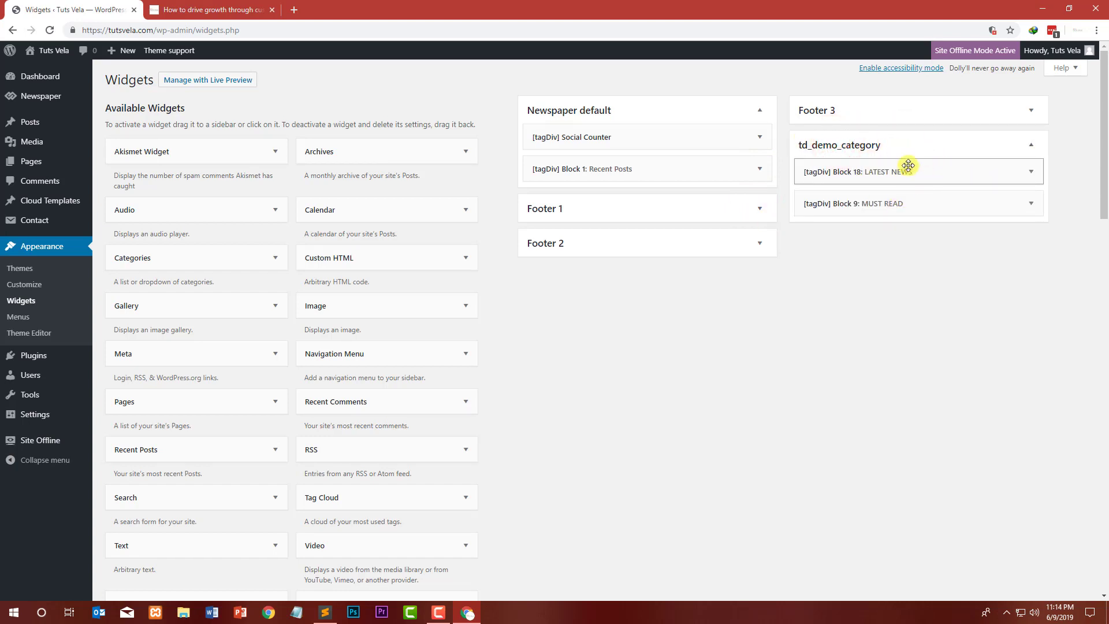
click(919, 203)
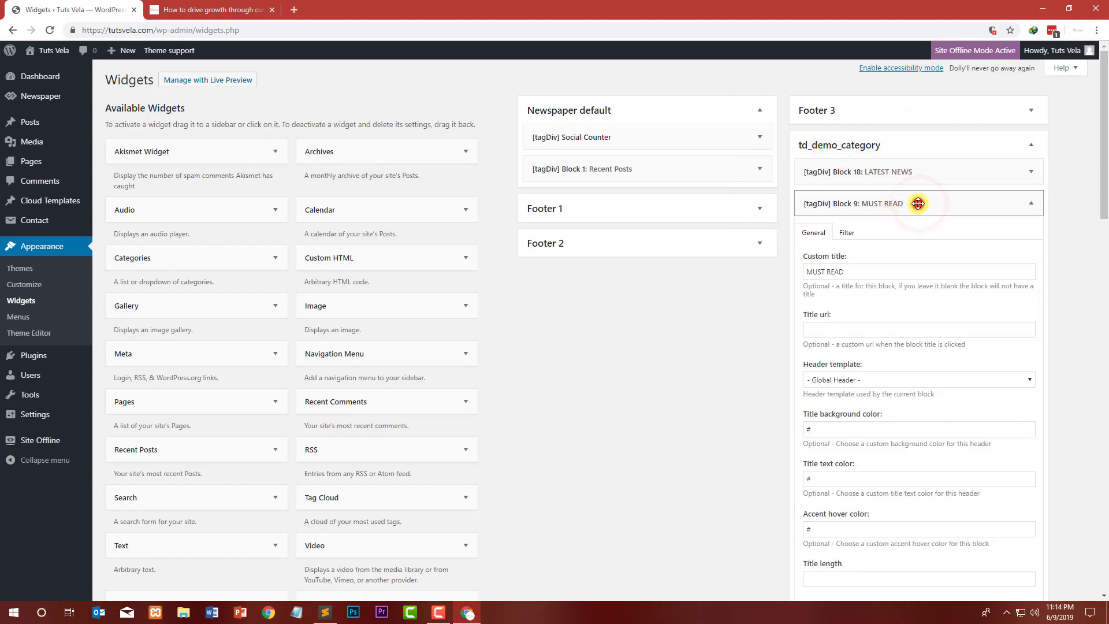
click(918, 204)
drag(856, 203, 622, 198)
Step: Delete the [tagDiv] Block 18: LATEST NEWS widget from the td_demo_category sidebar
click(1021, 170)
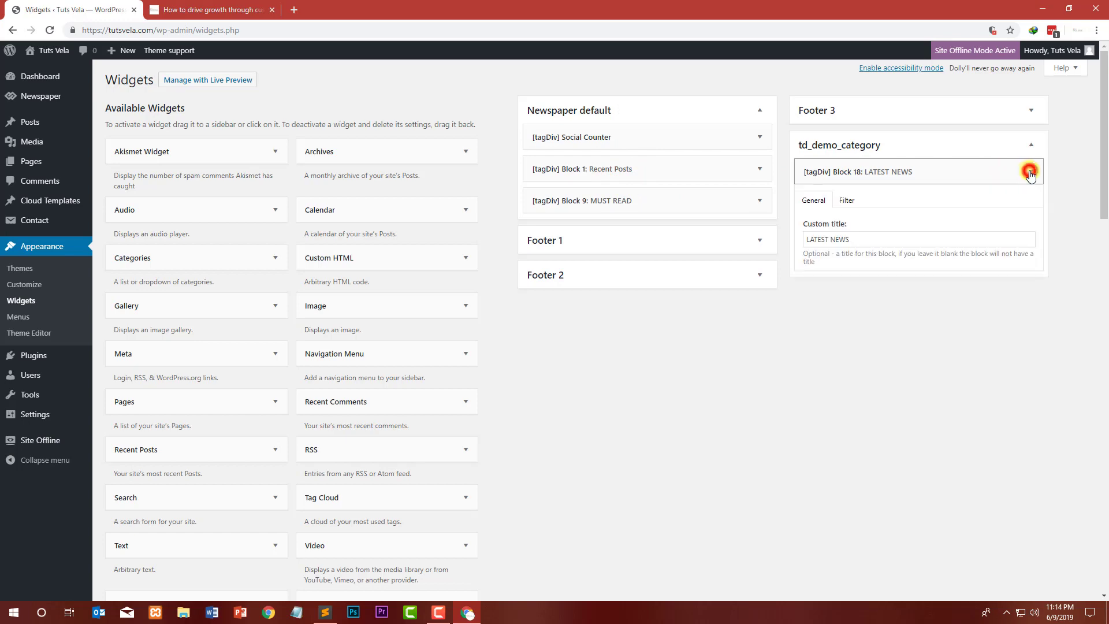
scroll(922, 280, down, 10)
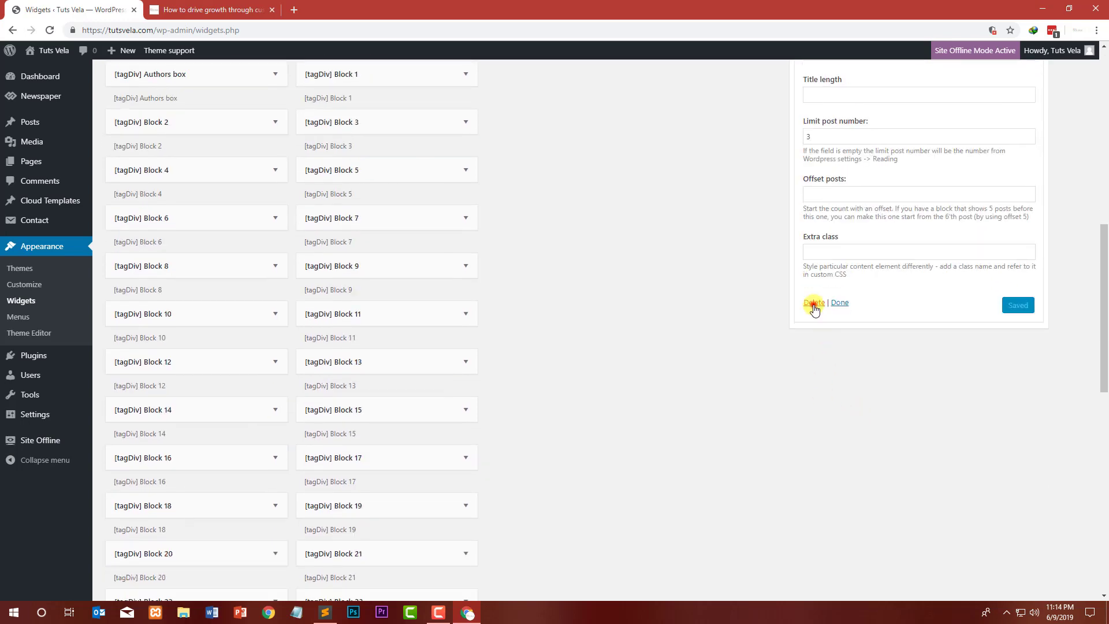
click(813, 304)
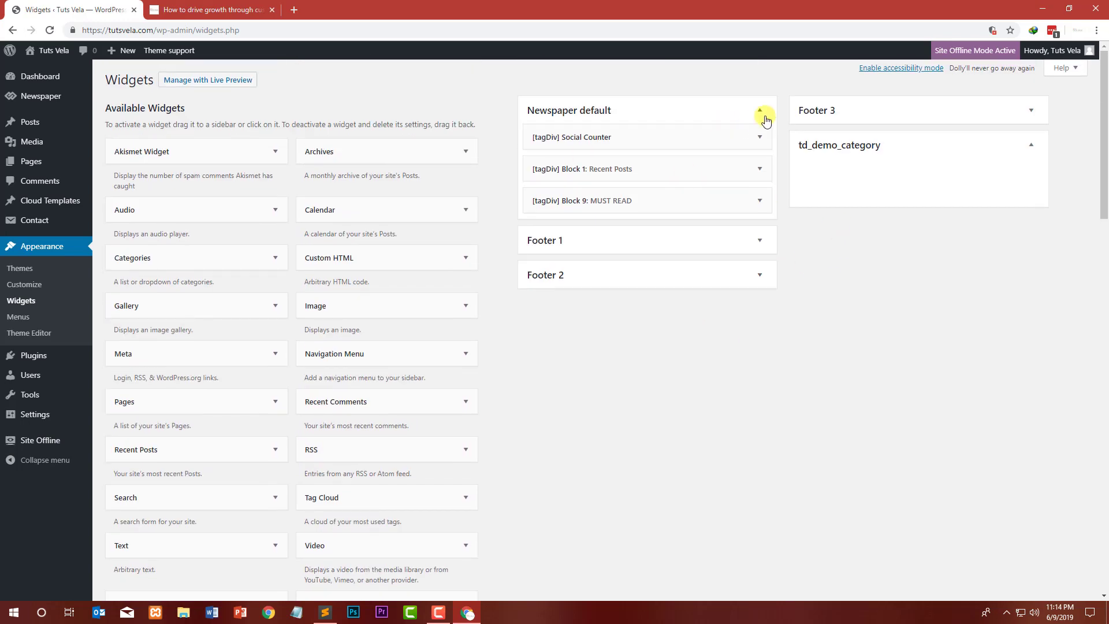
click(181, 7)
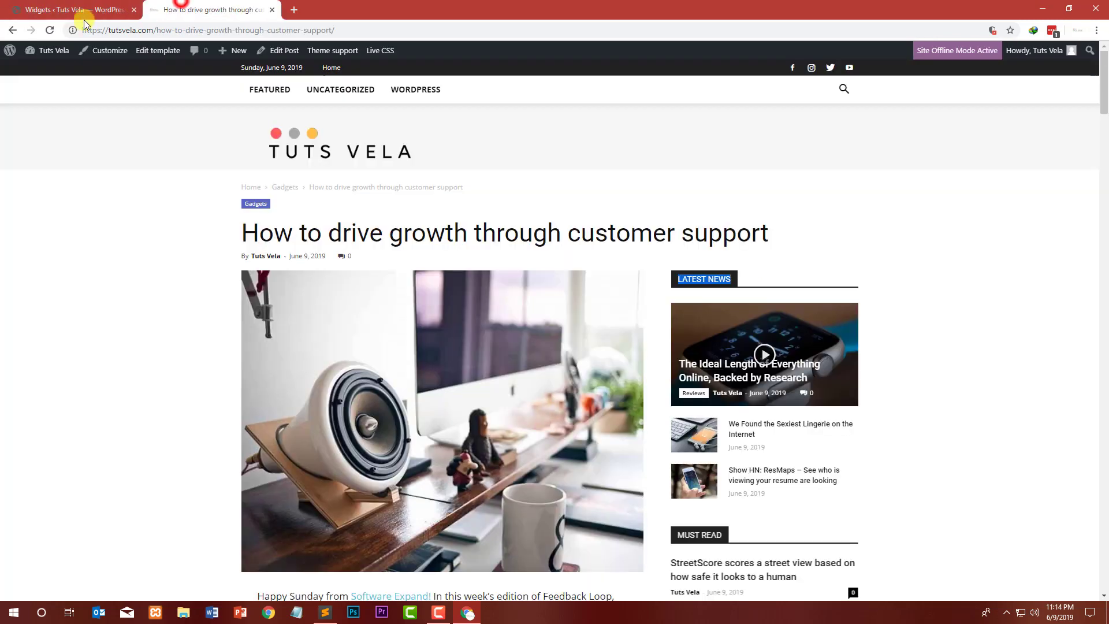
Step: Return to the homepage, open the My work only allows Internet Explorer post briefly, and go back
click(49, 29)
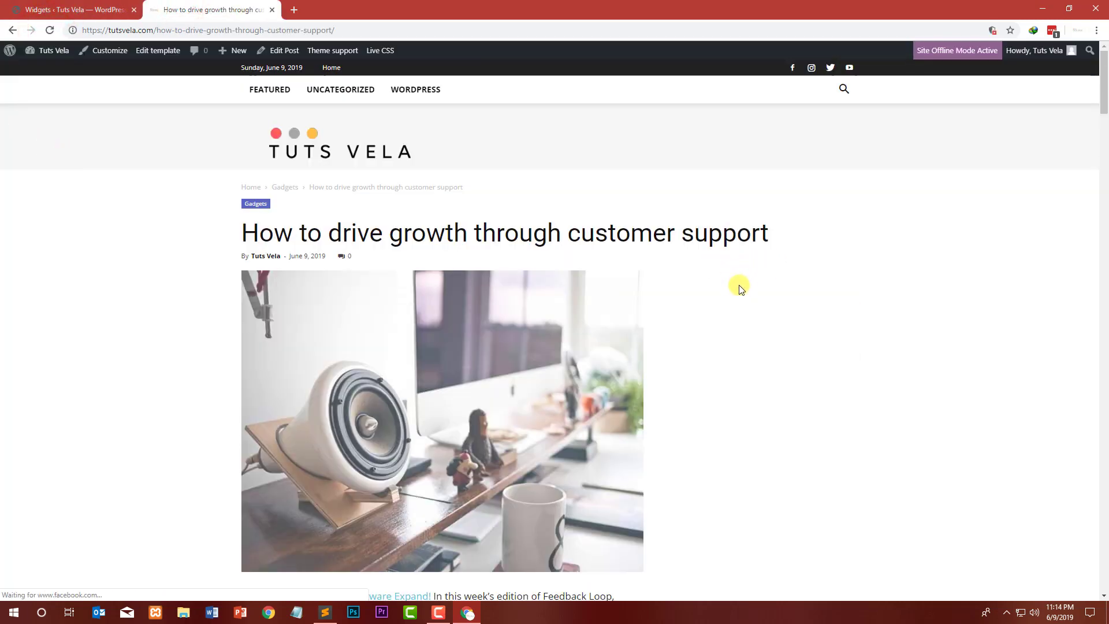
scroll(735, 354, down, 4)
scroll(690, 281, up, 4)
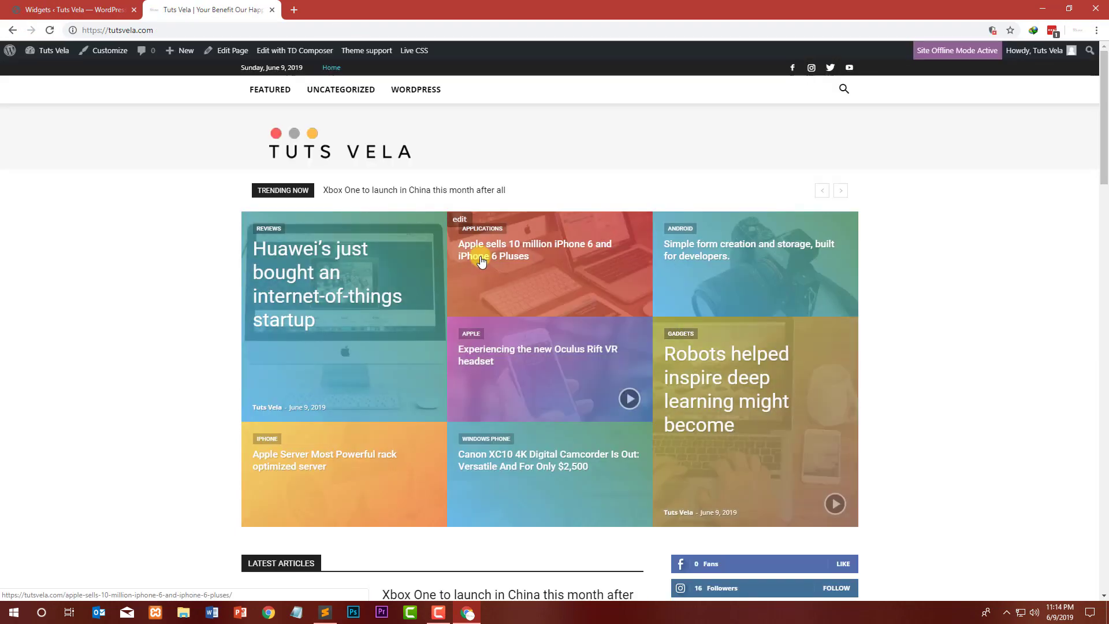
scroll(382, 236, down, 8)
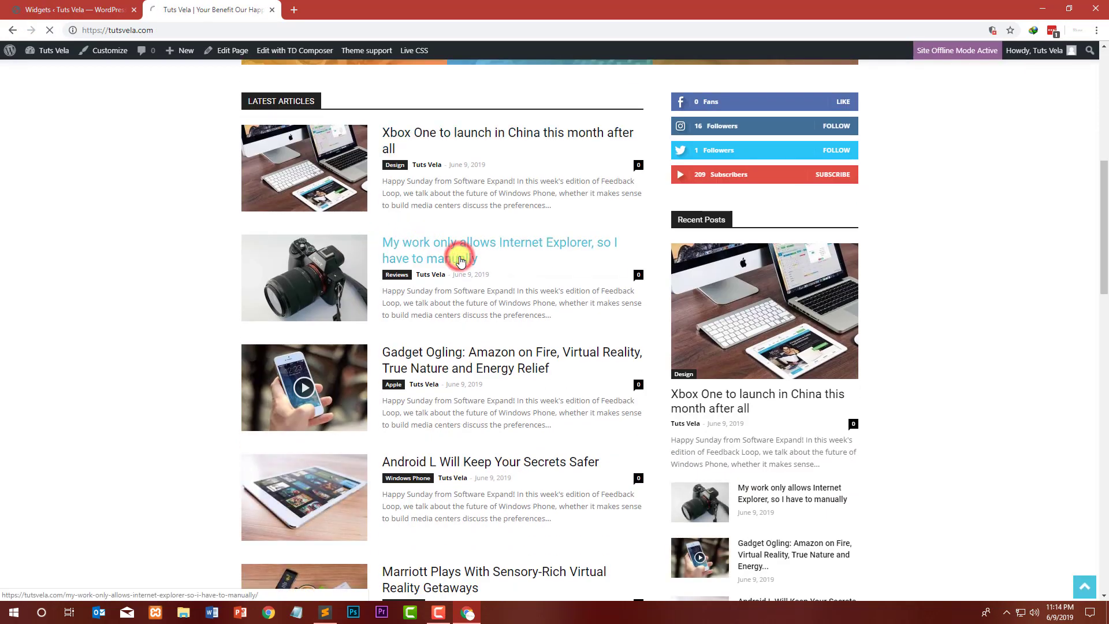
click(459, 258)
scroll(425, 240, down, 10)
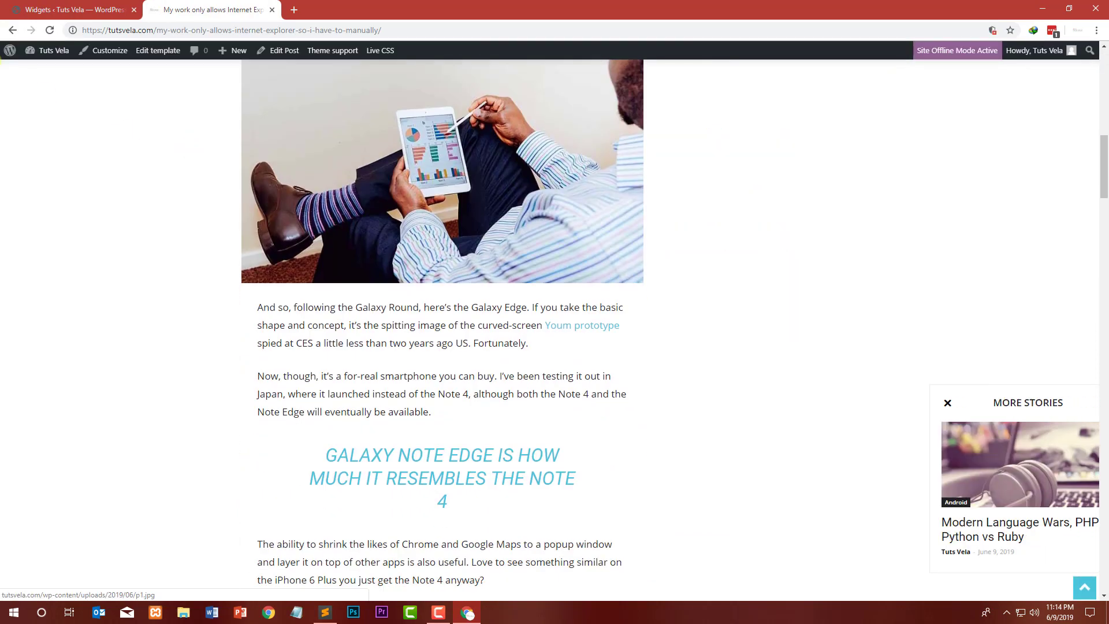
scroll(3, 59, up, 6)
click(10, 31)
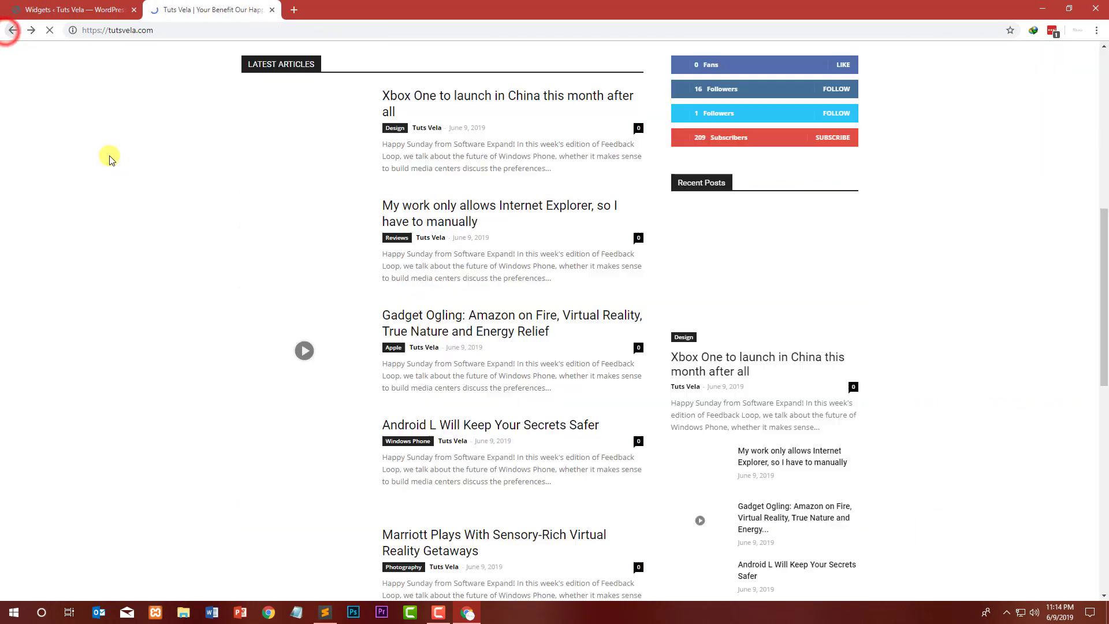
Step: Scroll through the homepage's latest articles and sidebar to review the layout
scroll(771, 219, down, 5)
scroll(771, 219, down, 9)
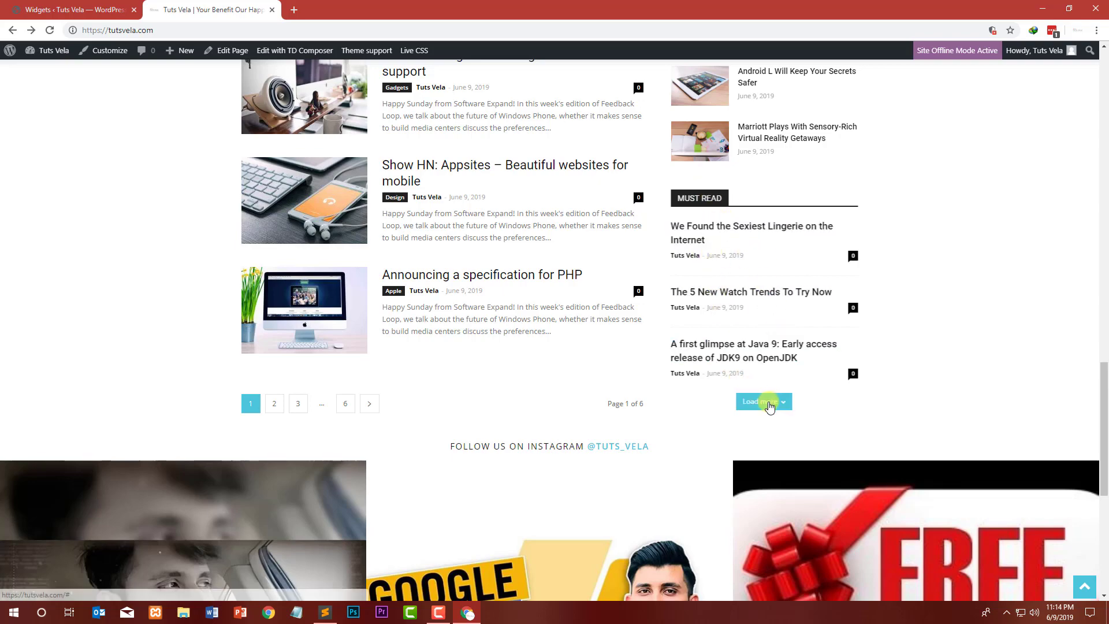
scroll(771, 401, up, 5)
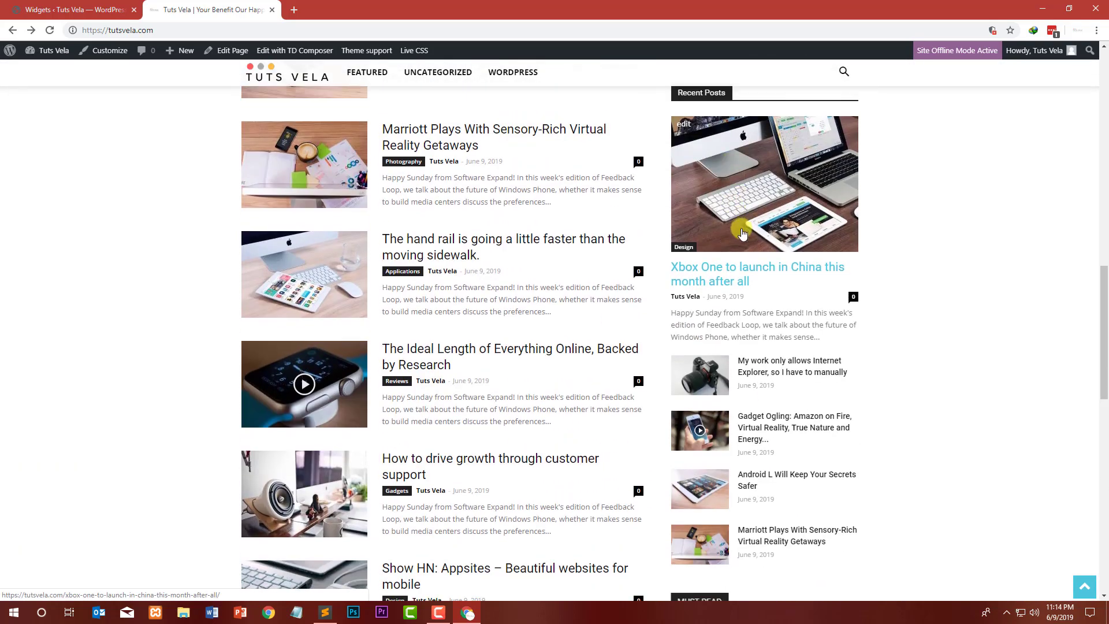
scroll(779, 364, down, 8)
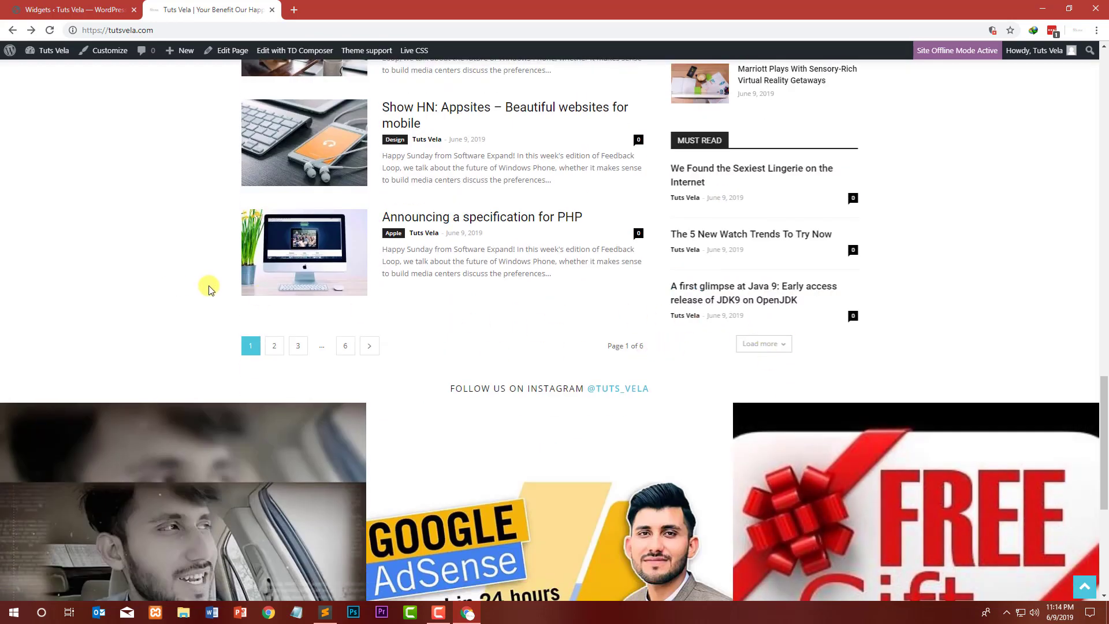
scroll(315, 336, up, 15)
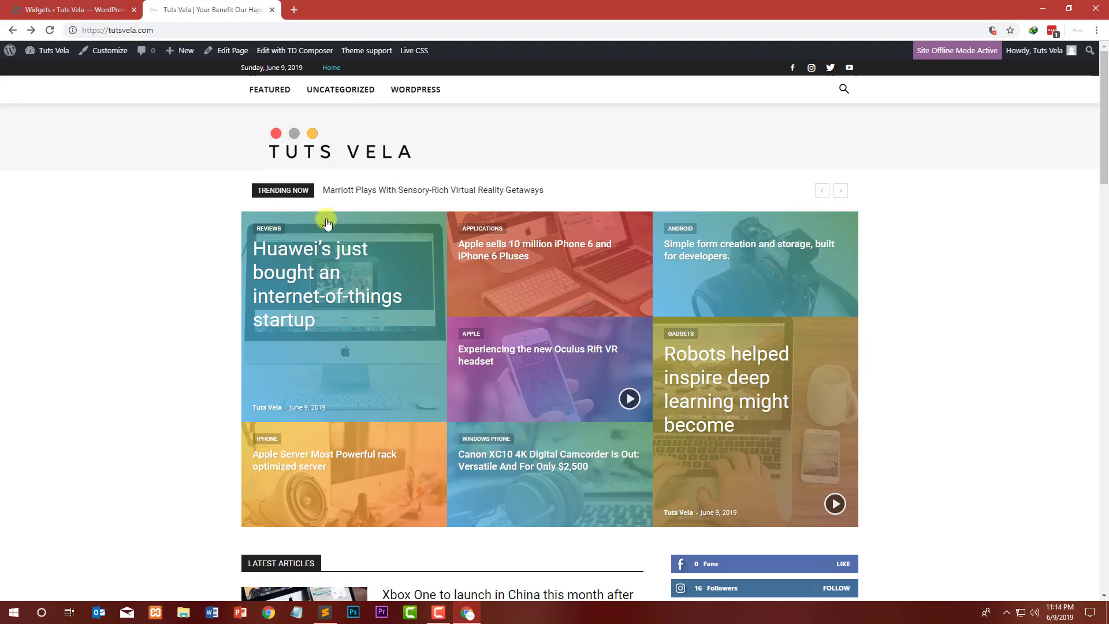
scroll(322, 218, down, 3)
scroll(688, 163, up, 3)
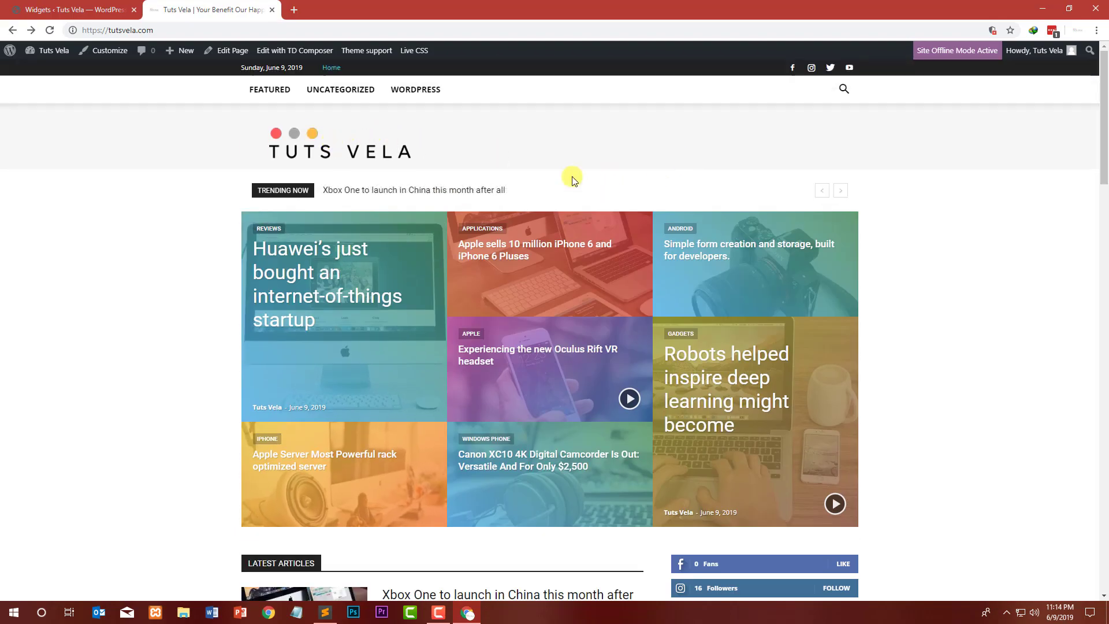
scroll(228, 240, down, 11)
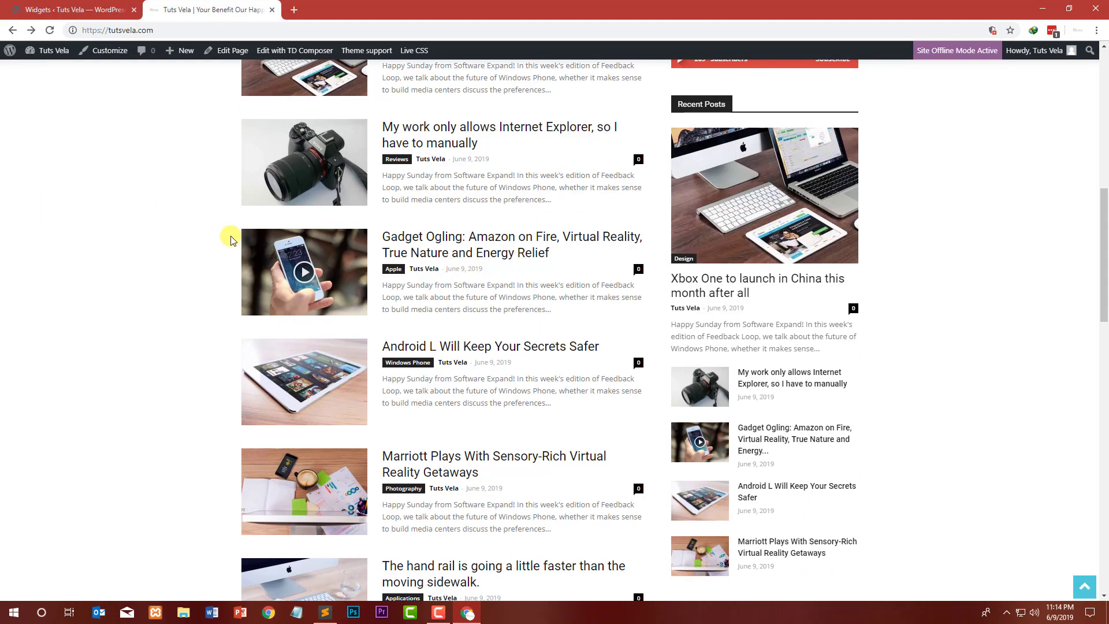
scroll(201, 243, up, 2)
Step: Open the homepage in TD Composer for editing
click(72, 9)
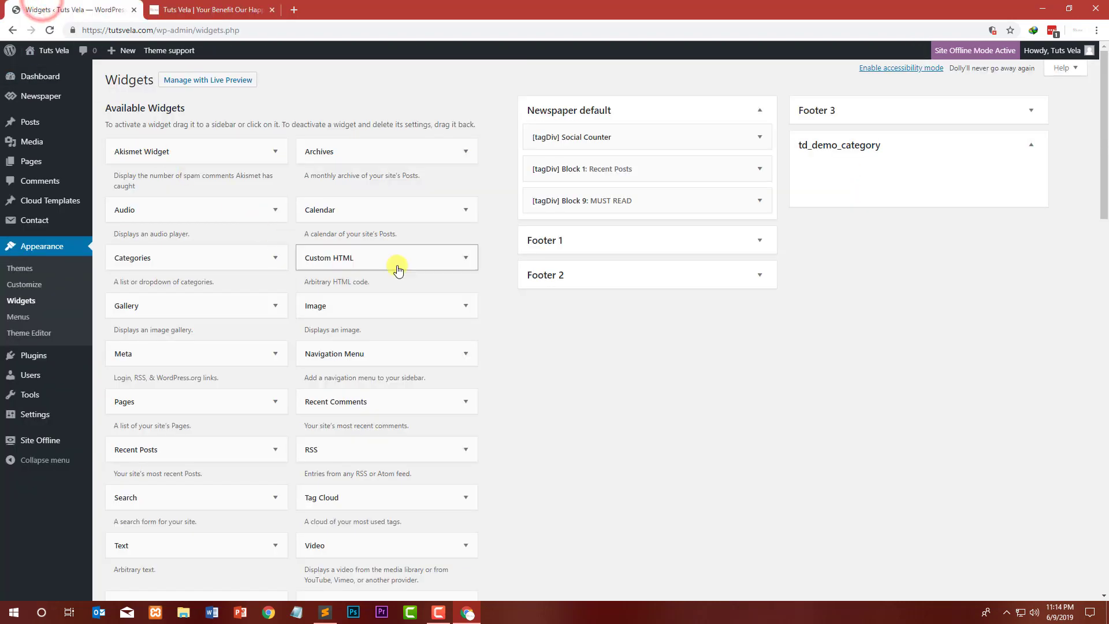
click(169, 6)
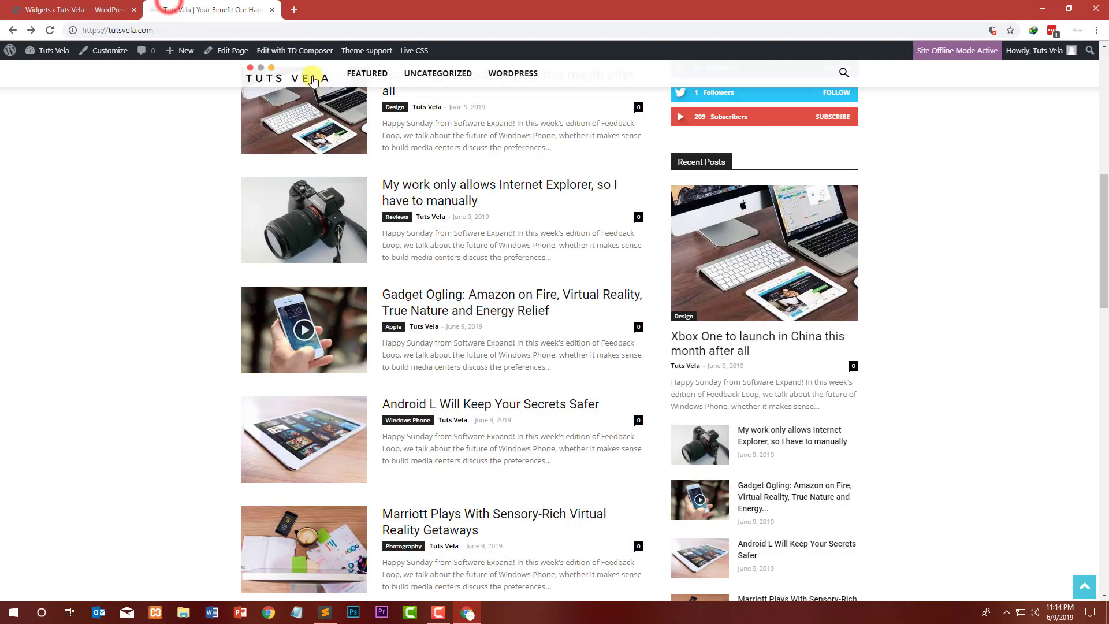
click(295, 50)
scroll(141, 247, up, 9)
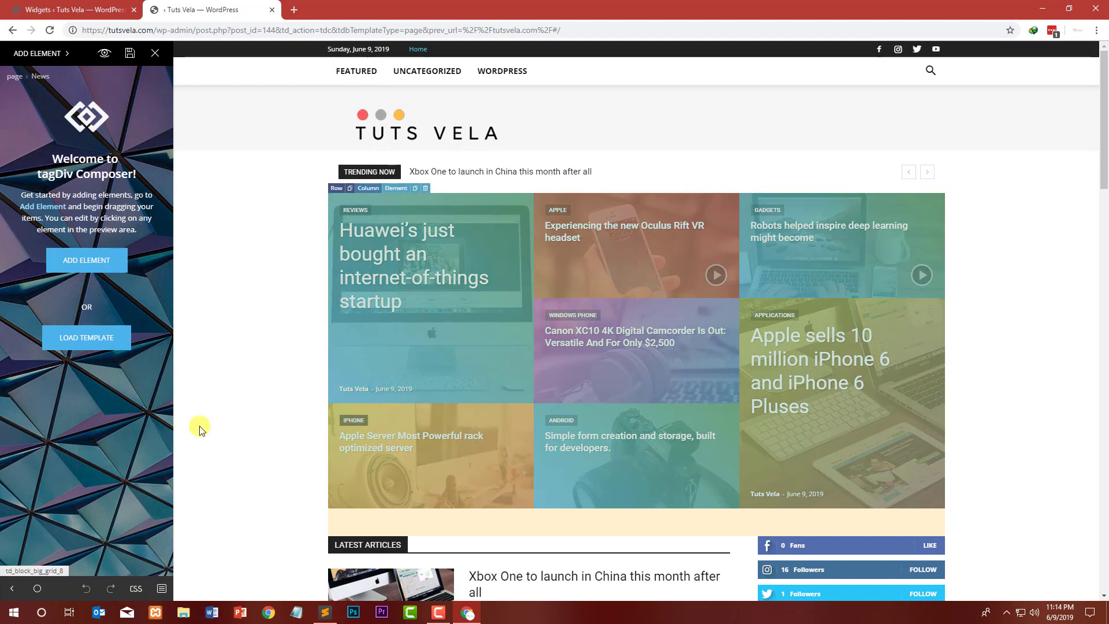
Step: Add a new row beneath the homepage's big grid
click(100, 271)
drag(26, 112, 359, 516)
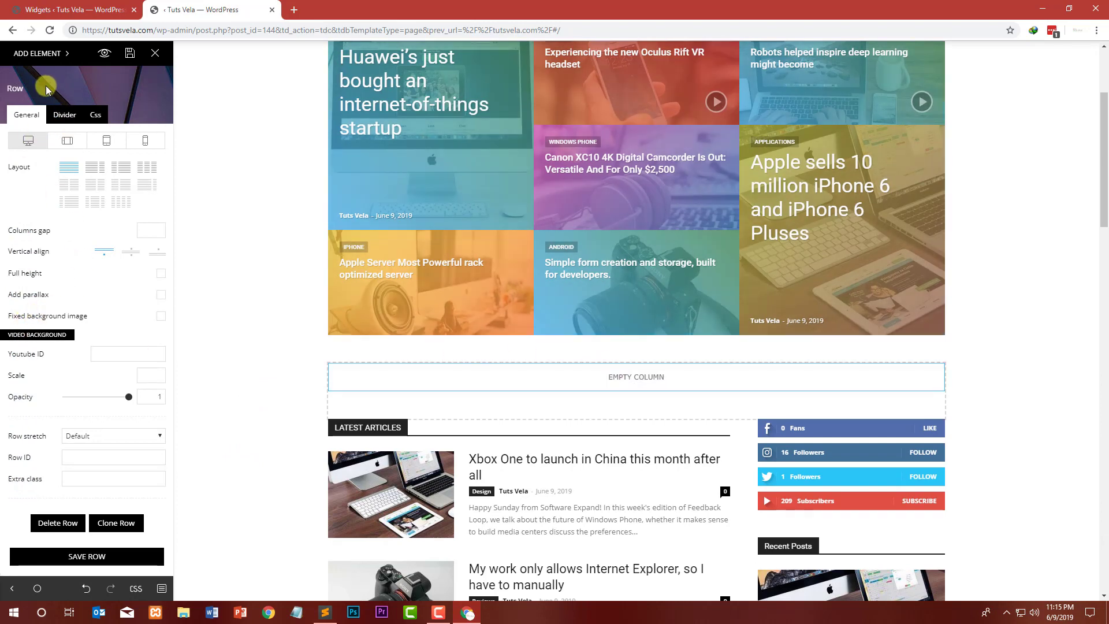
Step: Add a Button element into the new row's empty column and set its text to Subscribe YouTube Channel
click(32, 65)
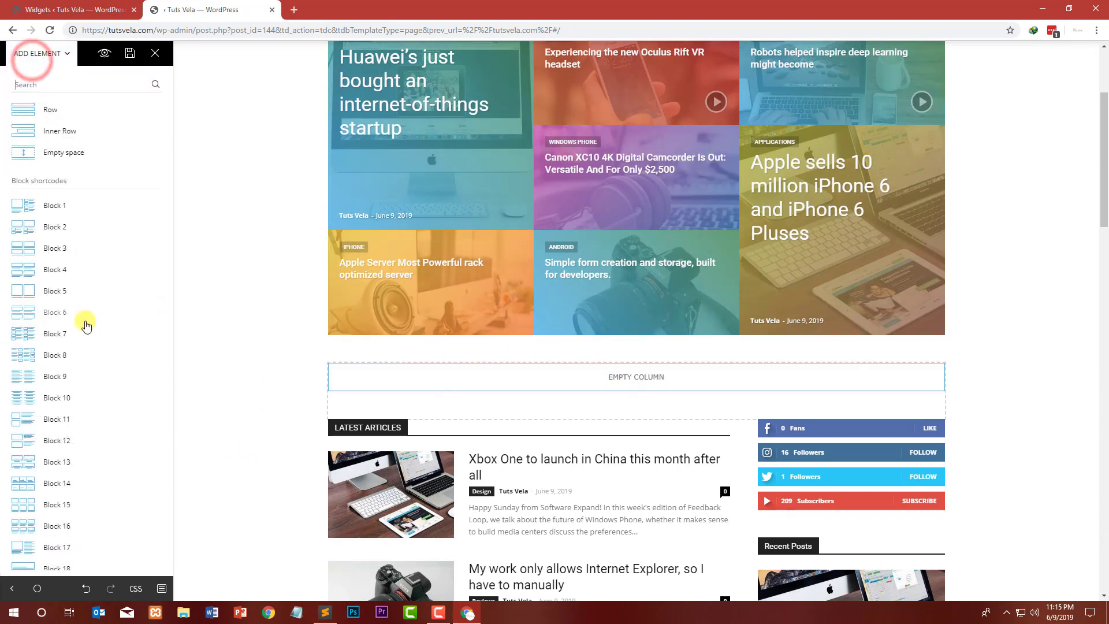
scroll(86, 341, down, 5)
scroll(87, 341, down, 18)
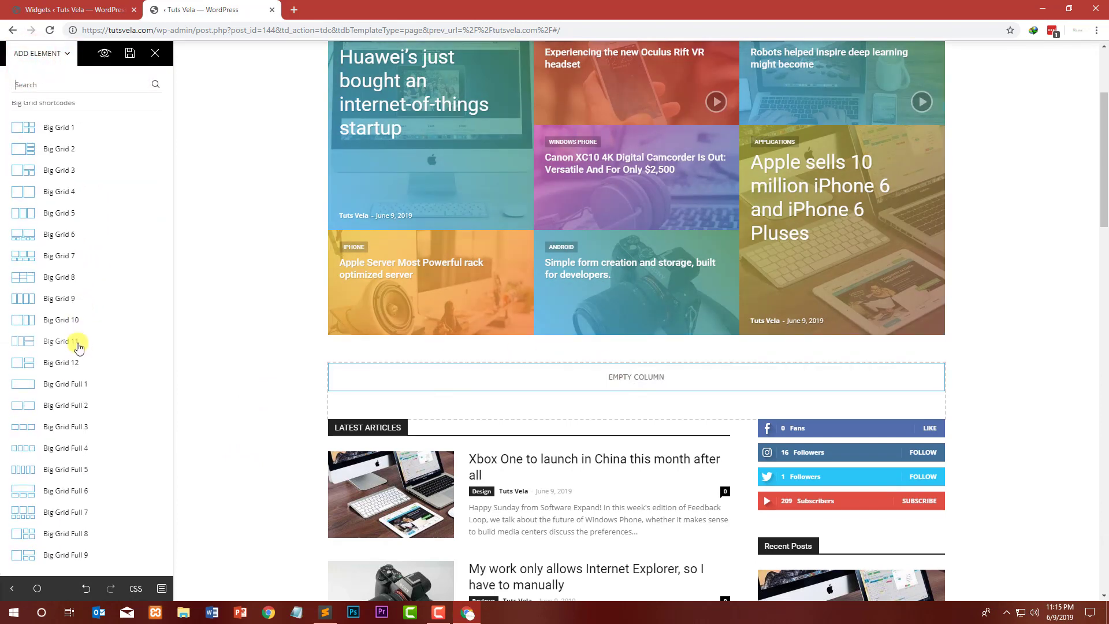
scroll(74, 356, down, 5)
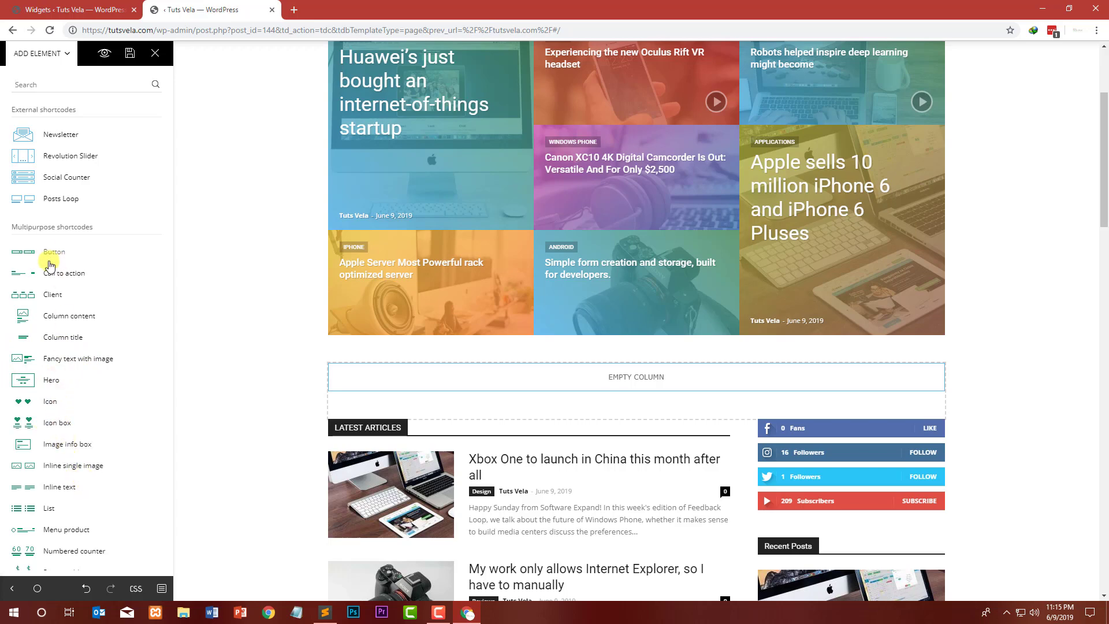
drag(251, 315, 583, 386)
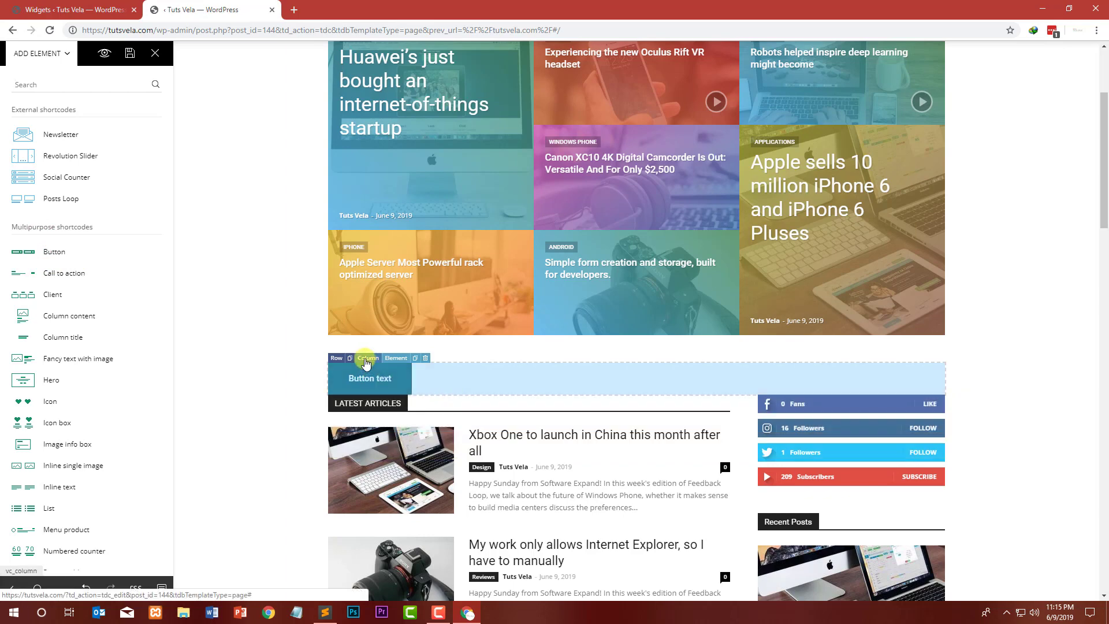
click(396, 357)
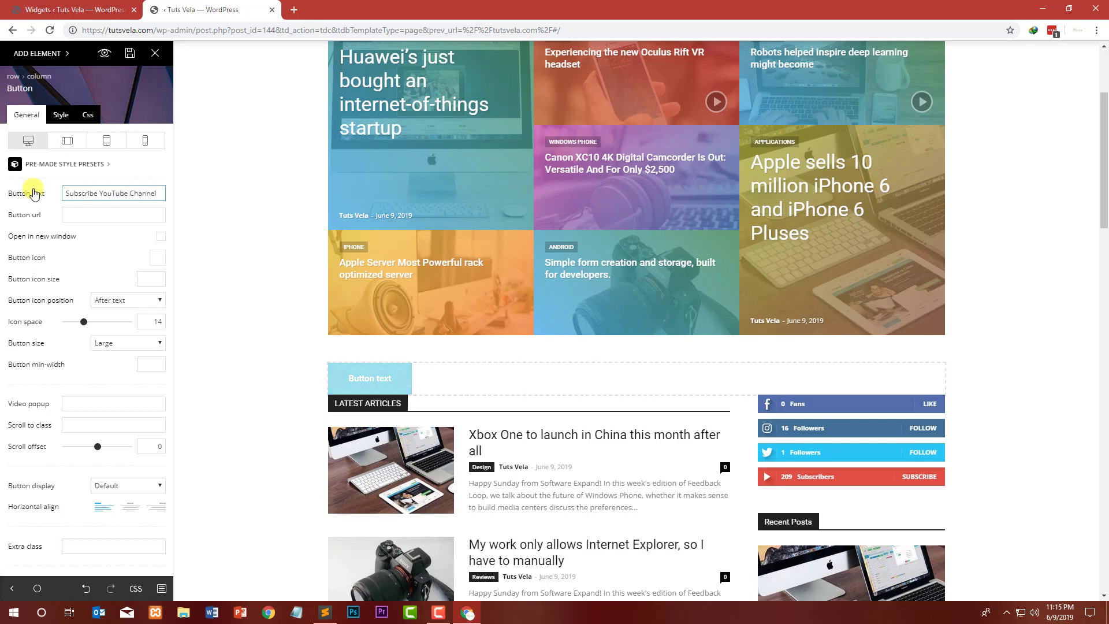
Step: Open the Tuts Vela YouTube channel page in new tabs using the channel's YouTube Studio address
click(295, 9)
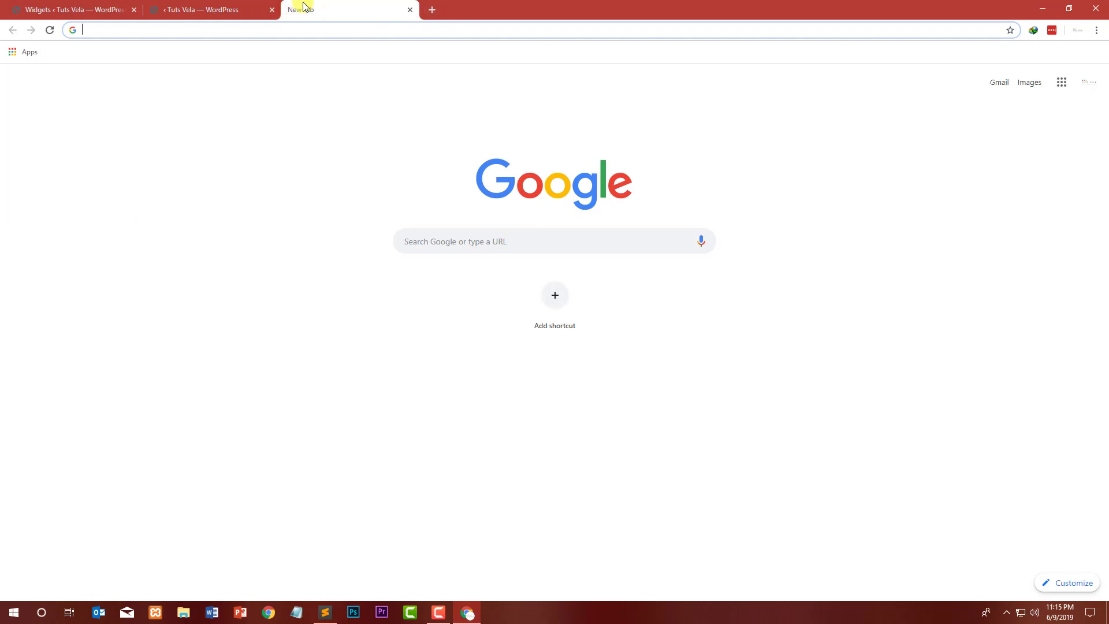
text(you)
key(Down)
key(Down)
key(Return)
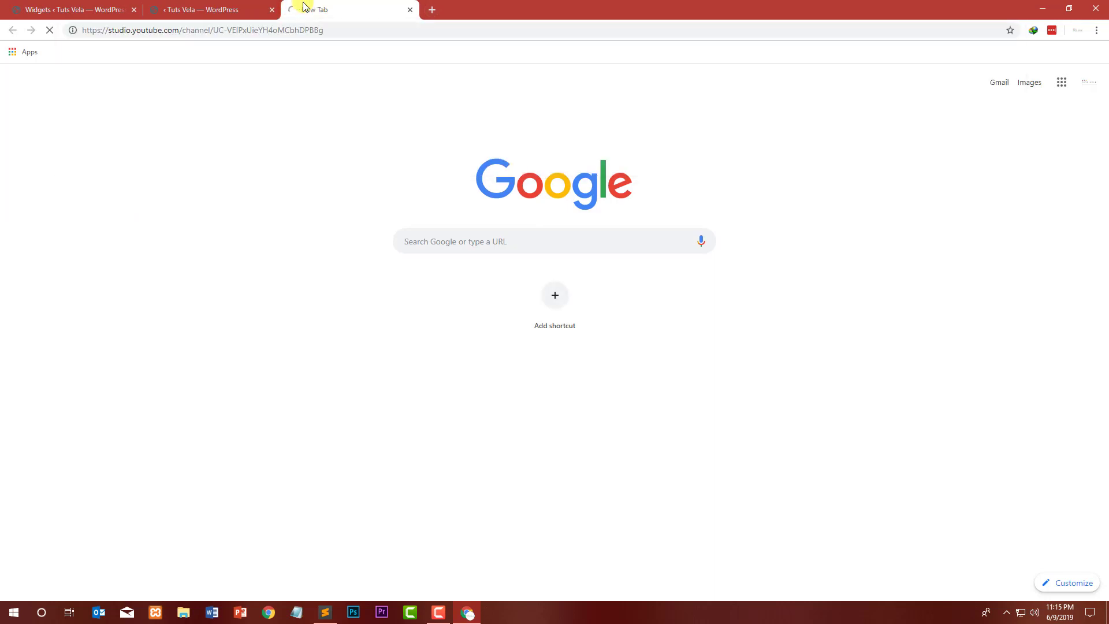
click(353, 23)
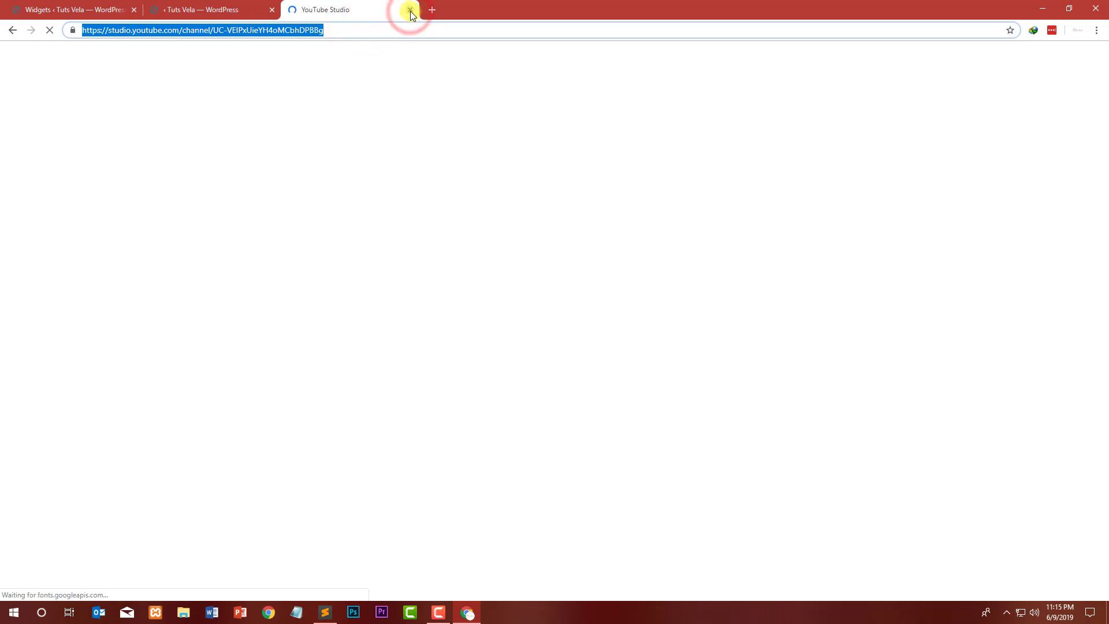
drag(380, 32, 134, 38)
key(ctrl+c)
click(432, 10)
key(ctrl+v)
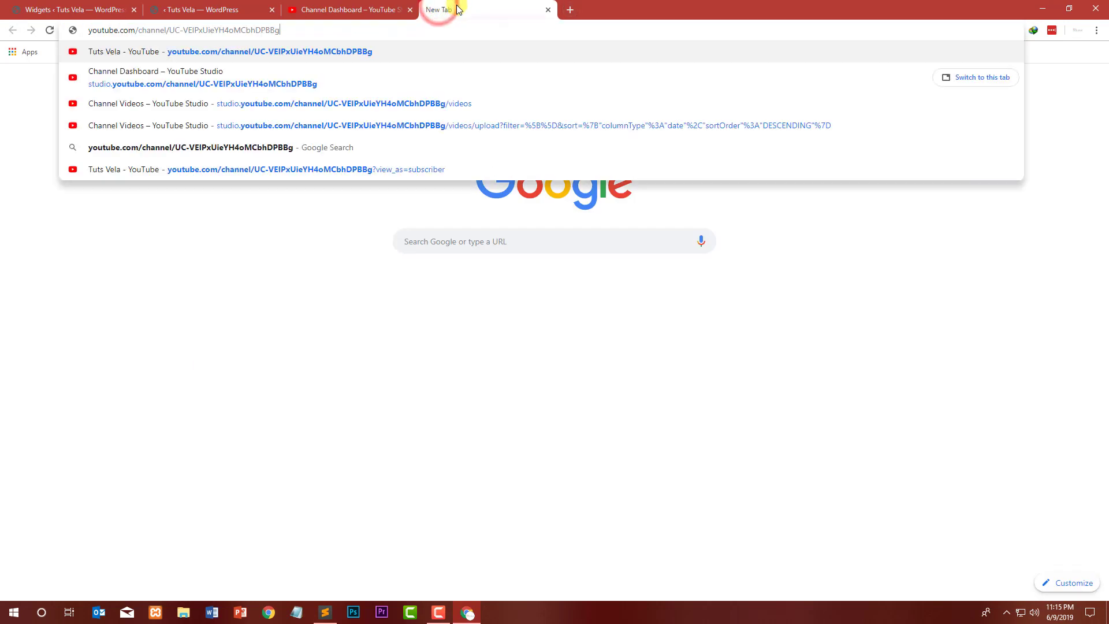
key(Return)
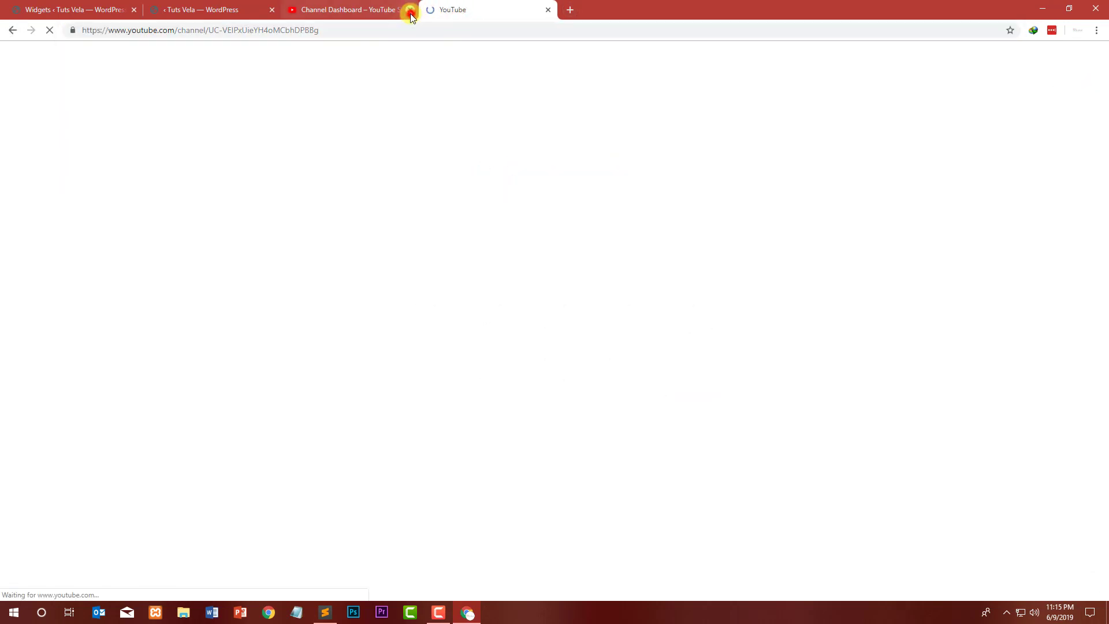
Step: Copy the public channel URL, close the YouTube tabs, and set it as the button's URL in the composer
click(410, 10)
click(375, 27)
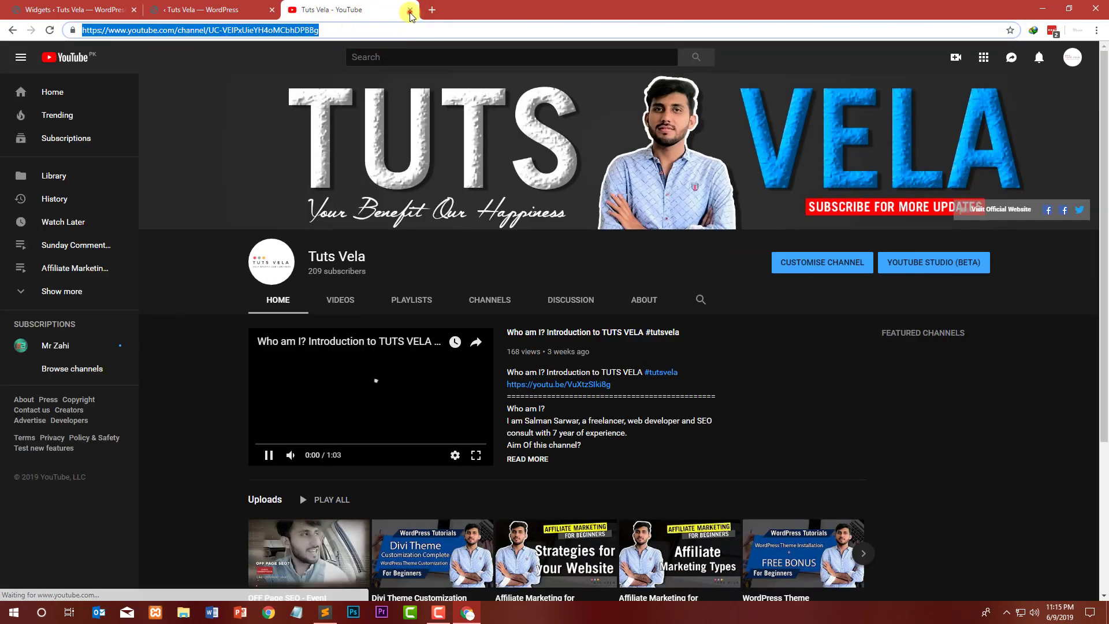
click(411, 10)
click(71, 10)
click(205, 10)
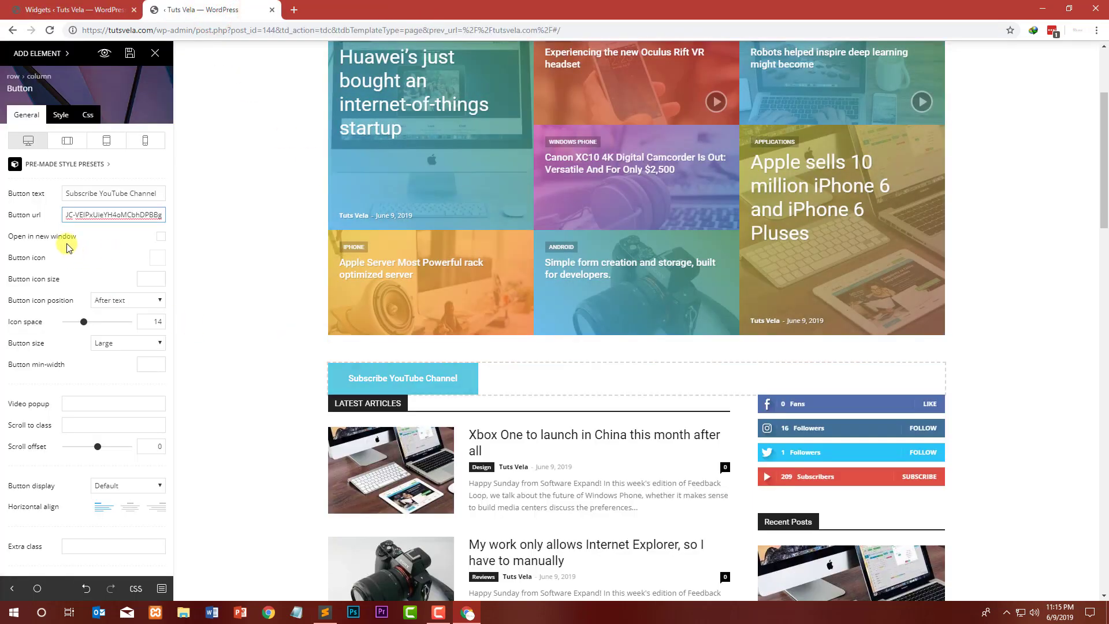
Step: Enable opening the button link in a new window and set the button icon to the YouTube icon
click(158, 258)
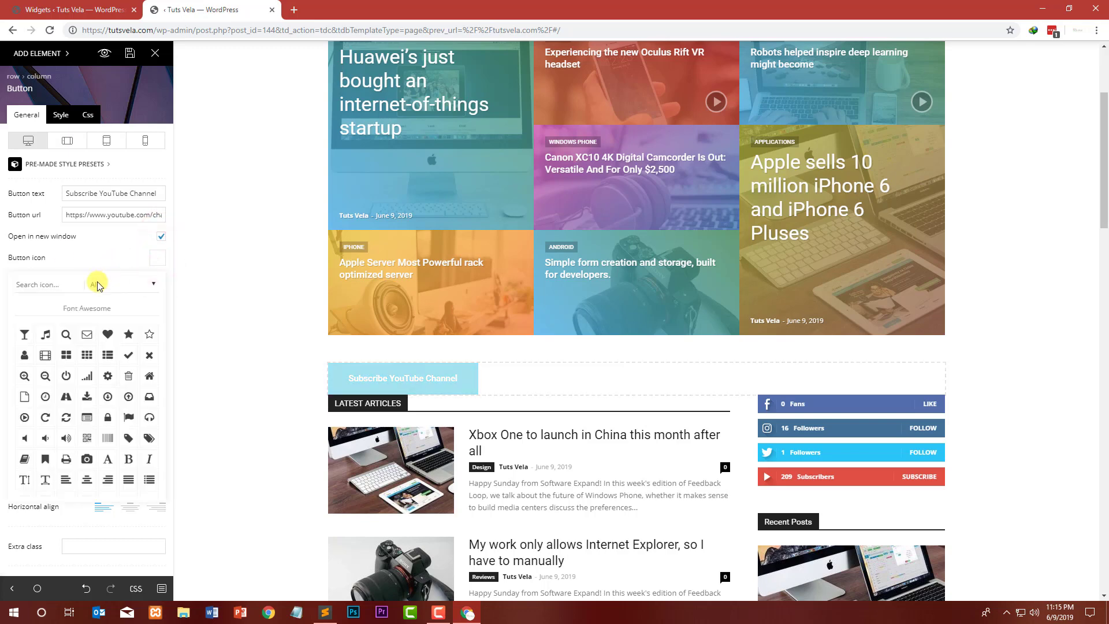
text(youtube)
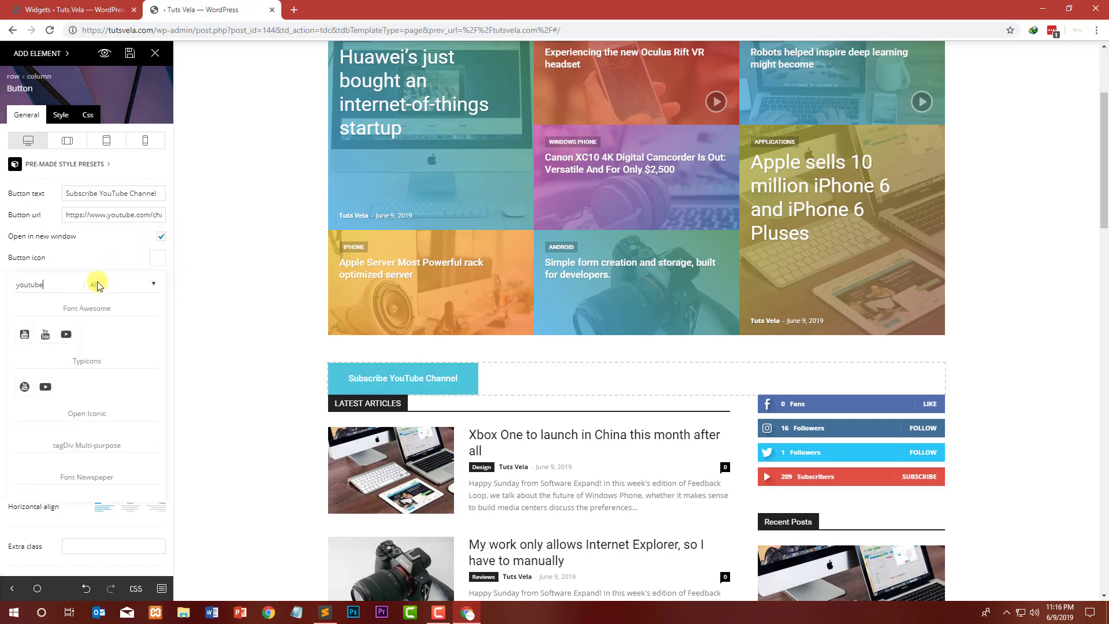
click(47, 341)
click(129, 242)
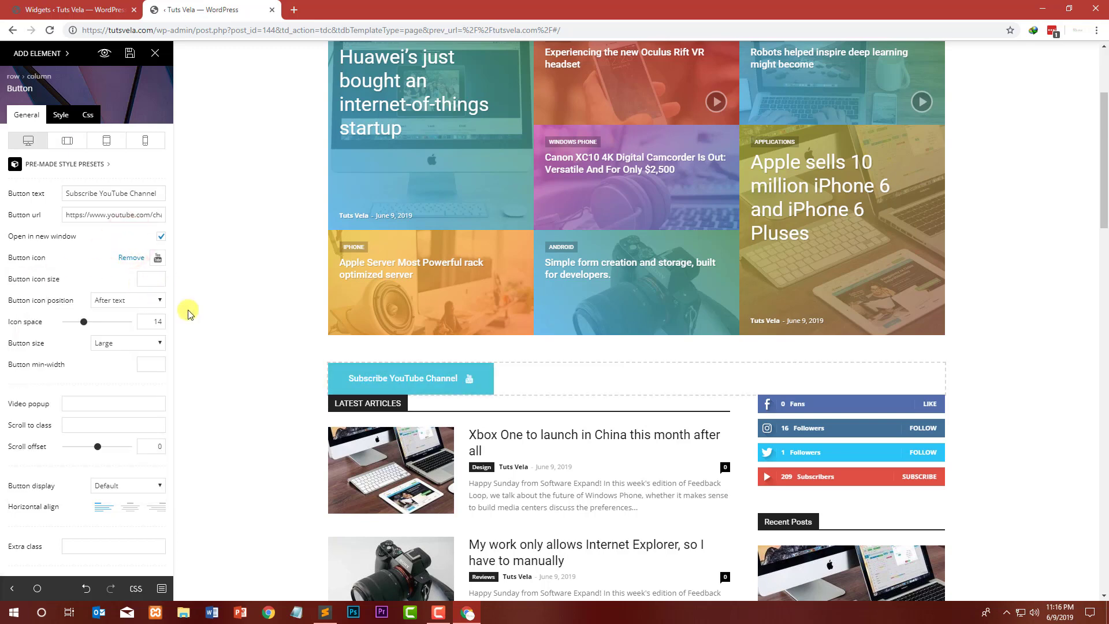
Step: Place the icon before the text with icon space 18 and set the button size to XLarge
click(116, 301)
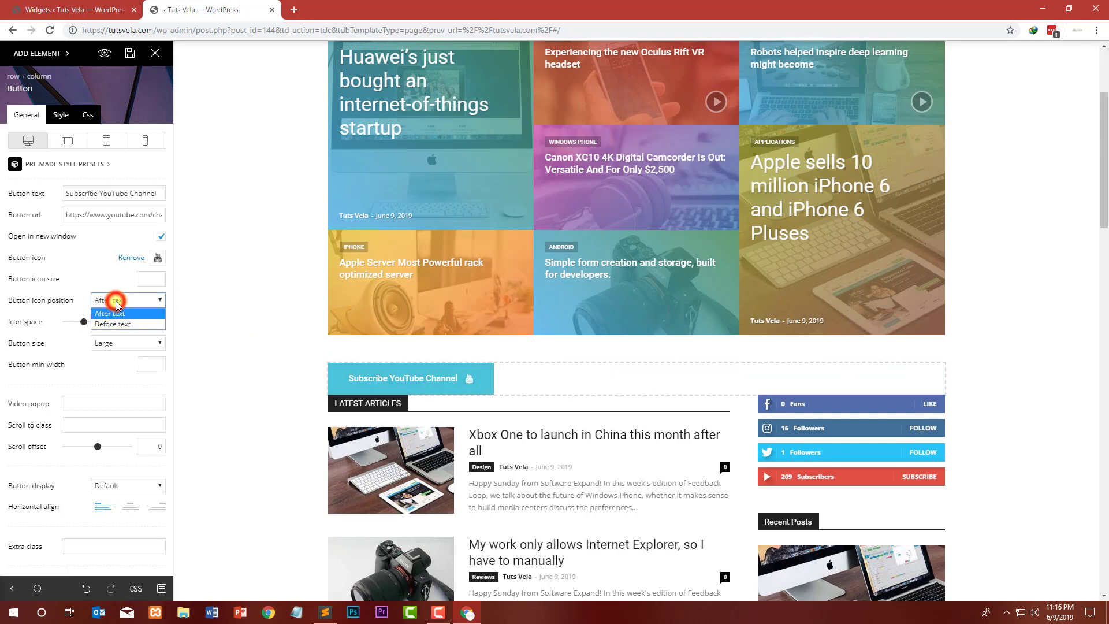
click(113, 324)
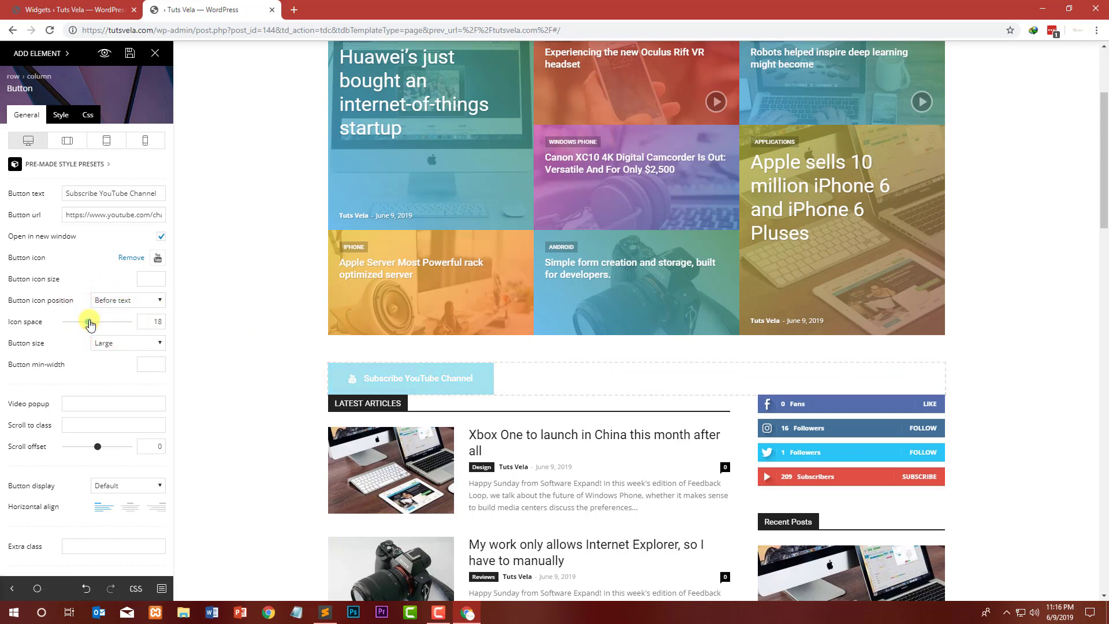
click(117, 344)
click(117, 344)
click(119, 345)
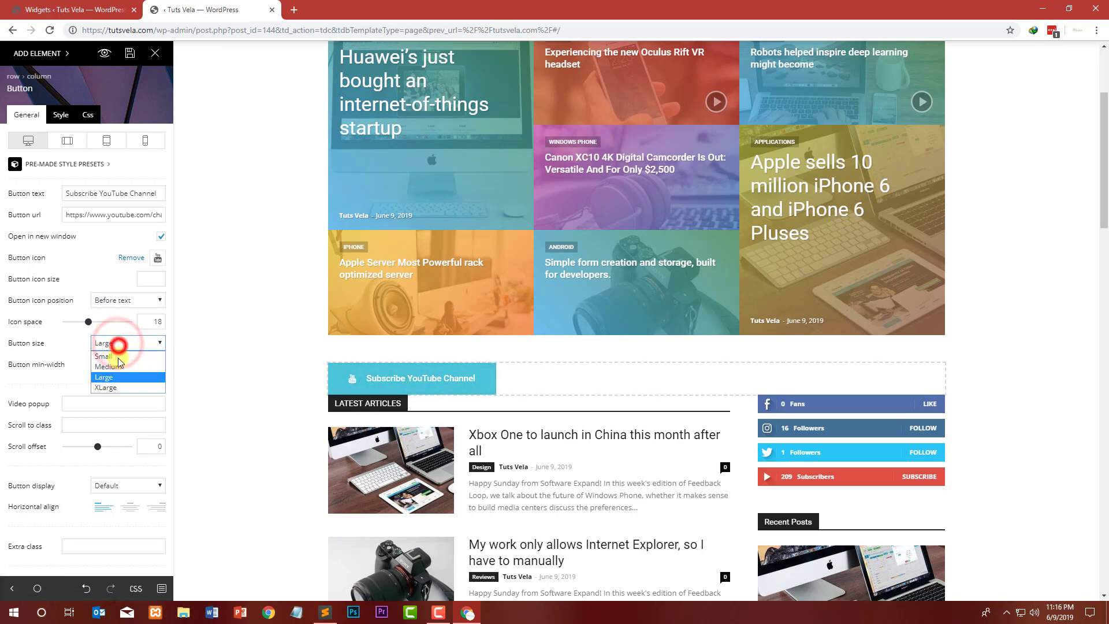
click(116, 376)
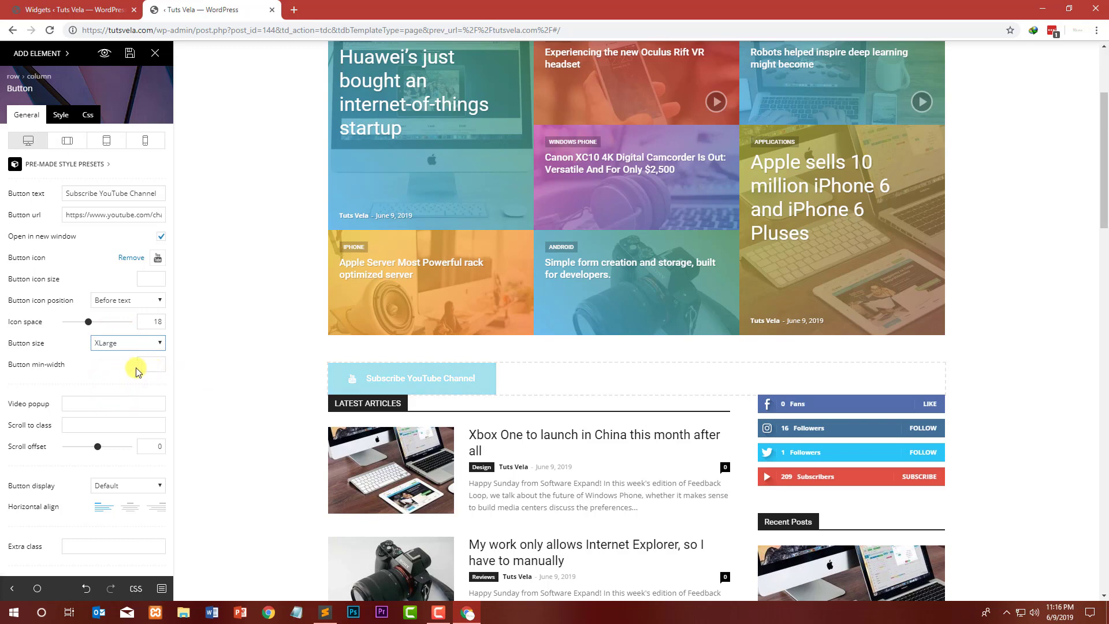
scroll(90, 367, down, 1)
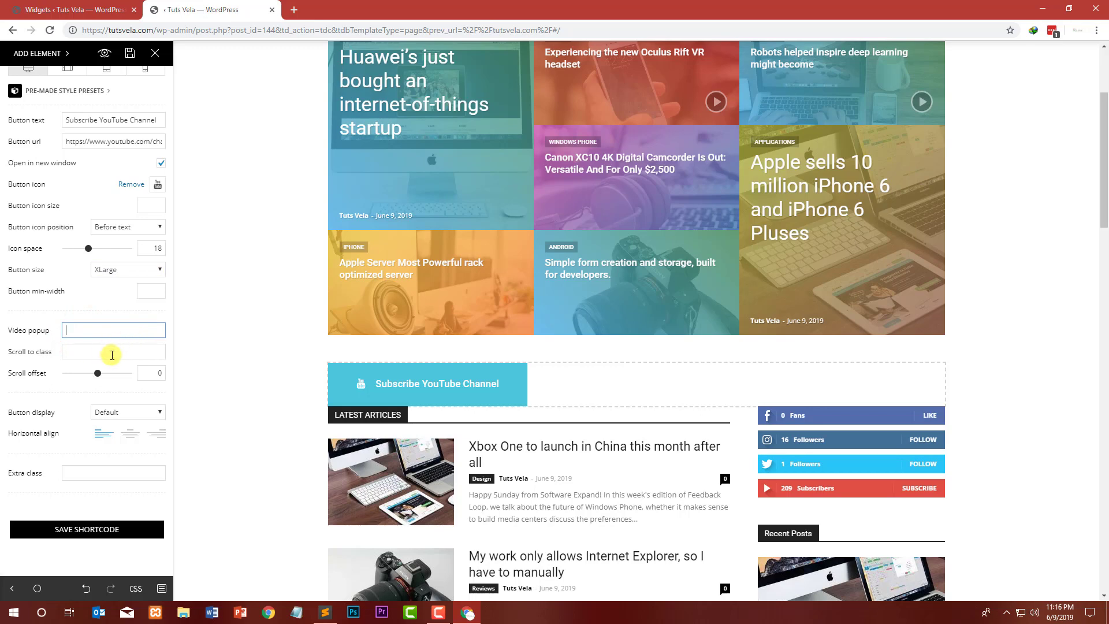
Step: Set the button display to Full width and keep the button horizontally centered
click(138, 413)
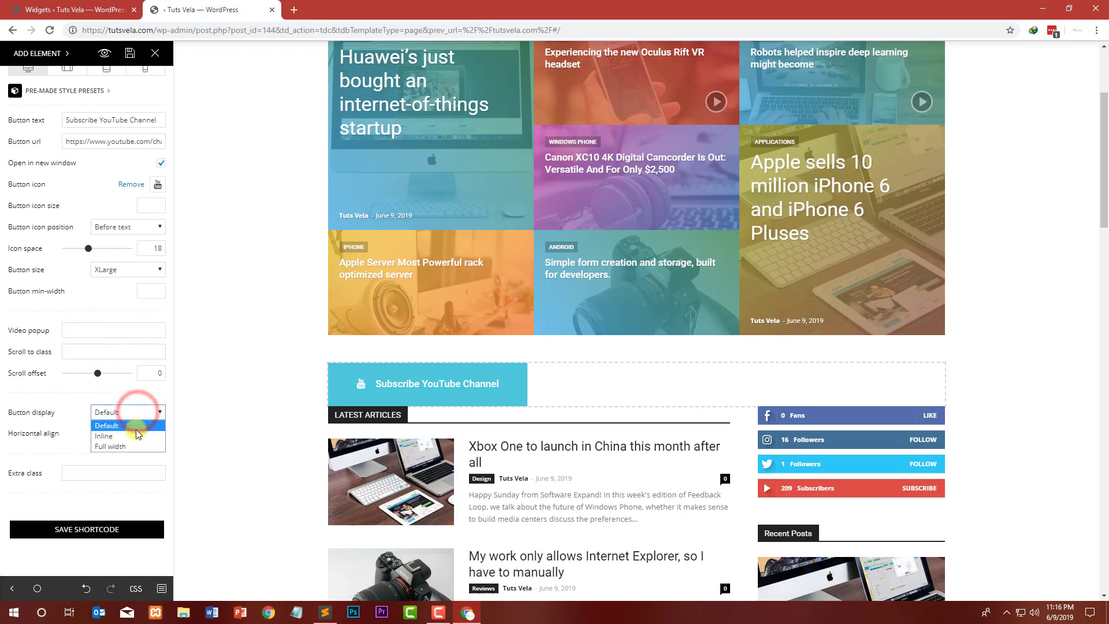
click(131, 436)
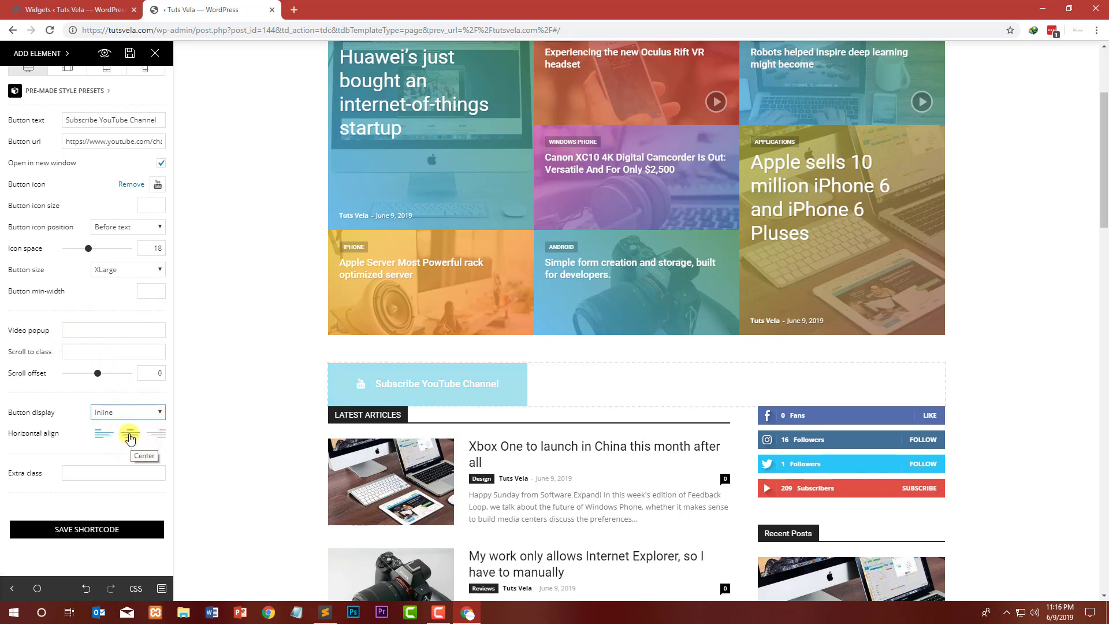
click(140, 412)
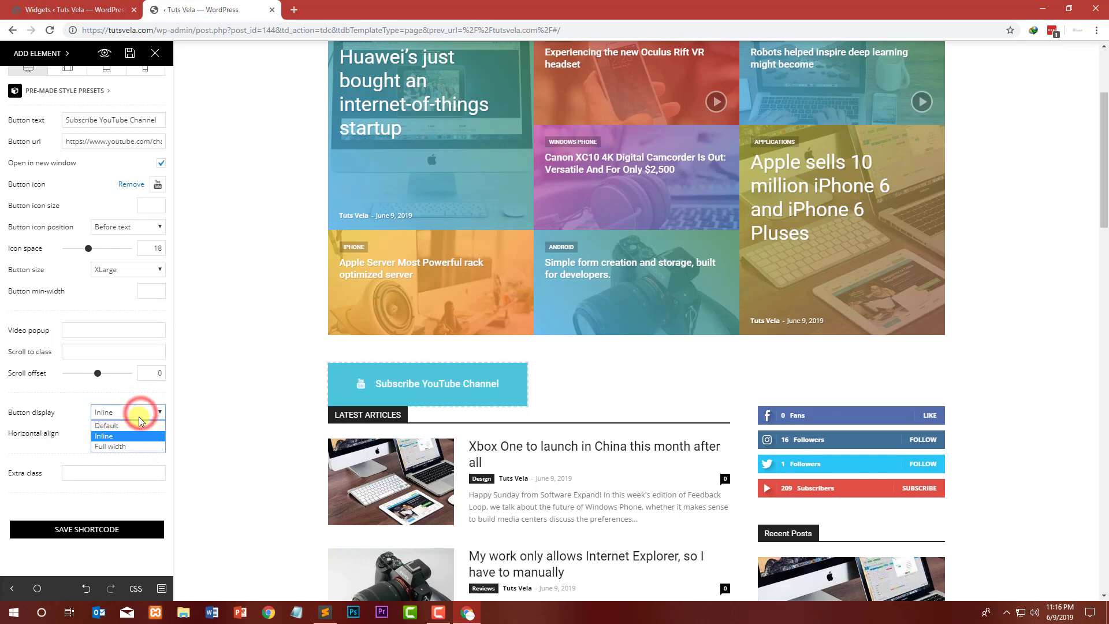
click(126, 446)
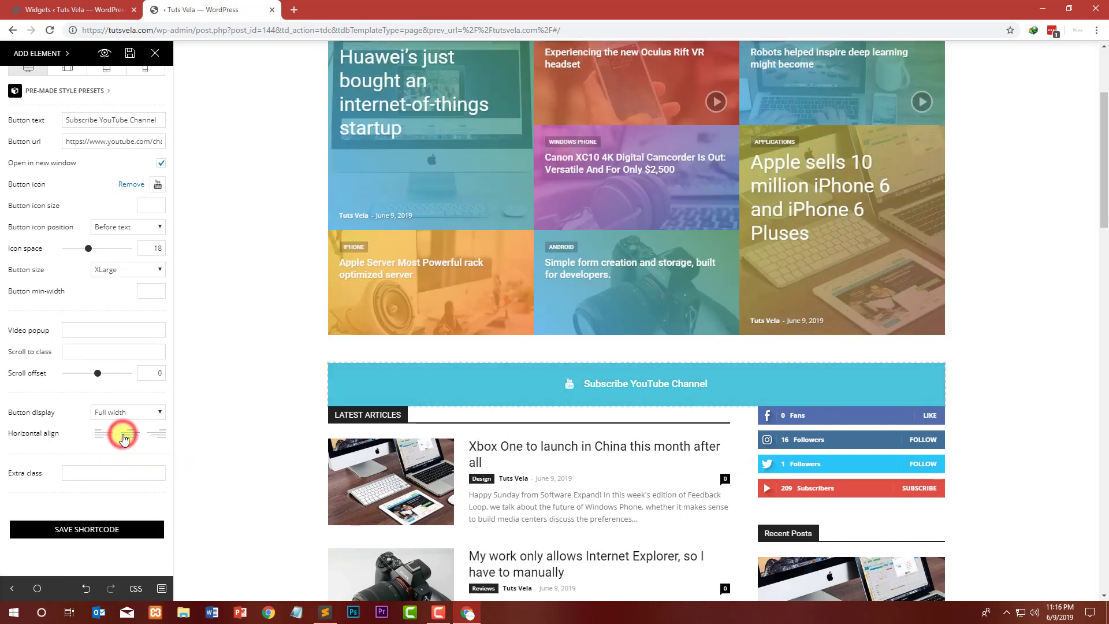
click(123, 438)
scroll(46, 445, up, 2)
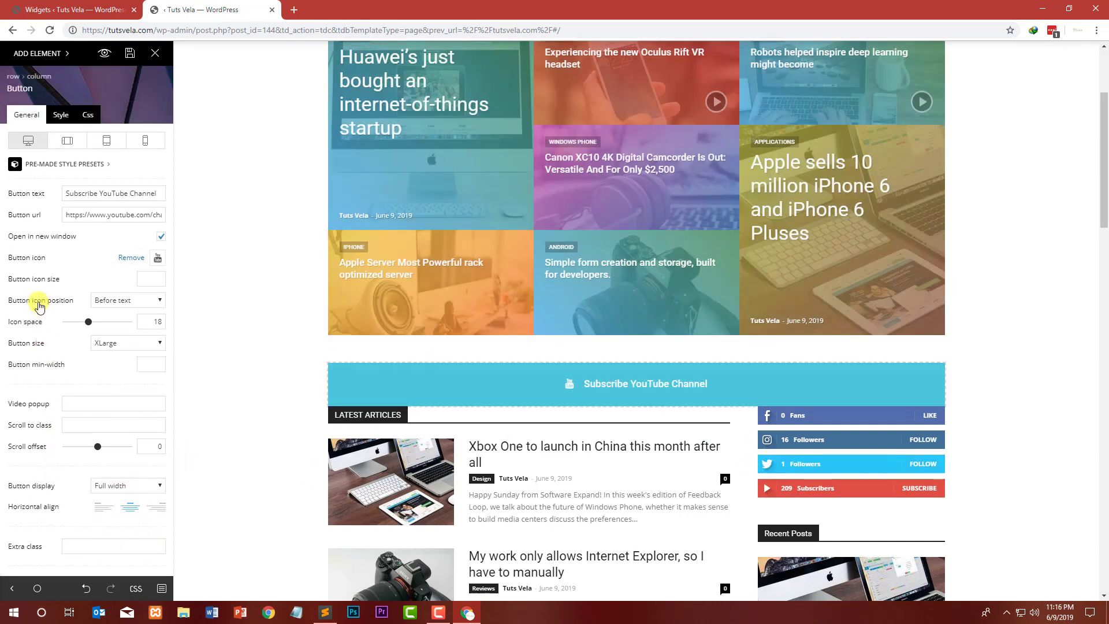
Step: Preview each button style preset from Style 1 to Style 6, then return to the Global Style
click(60, 115)
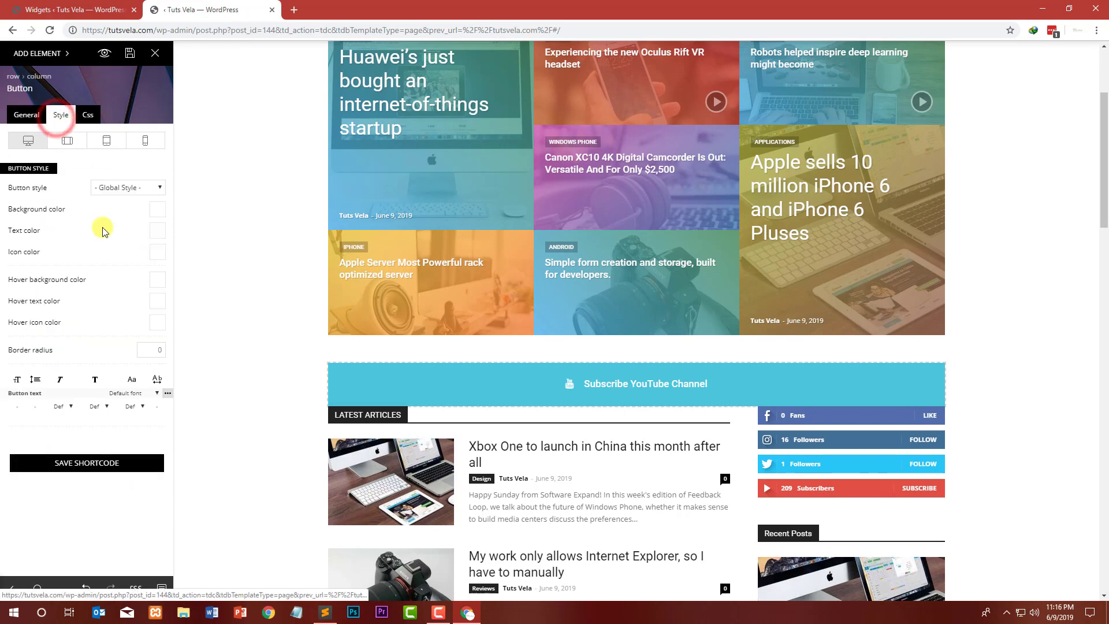
click(154, 186)
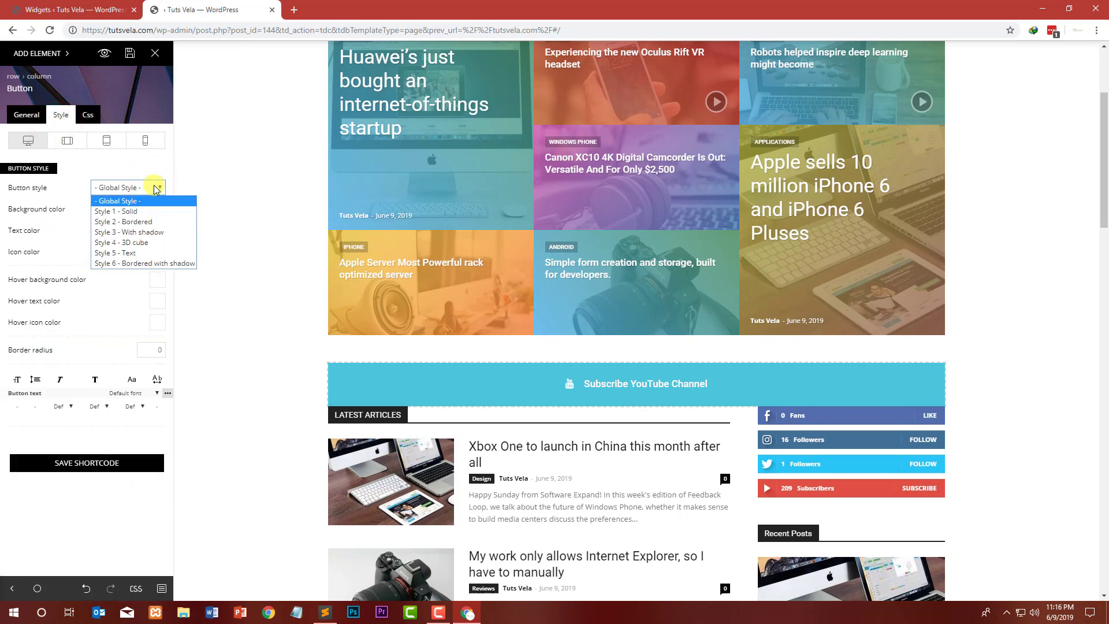
click(151, 212)
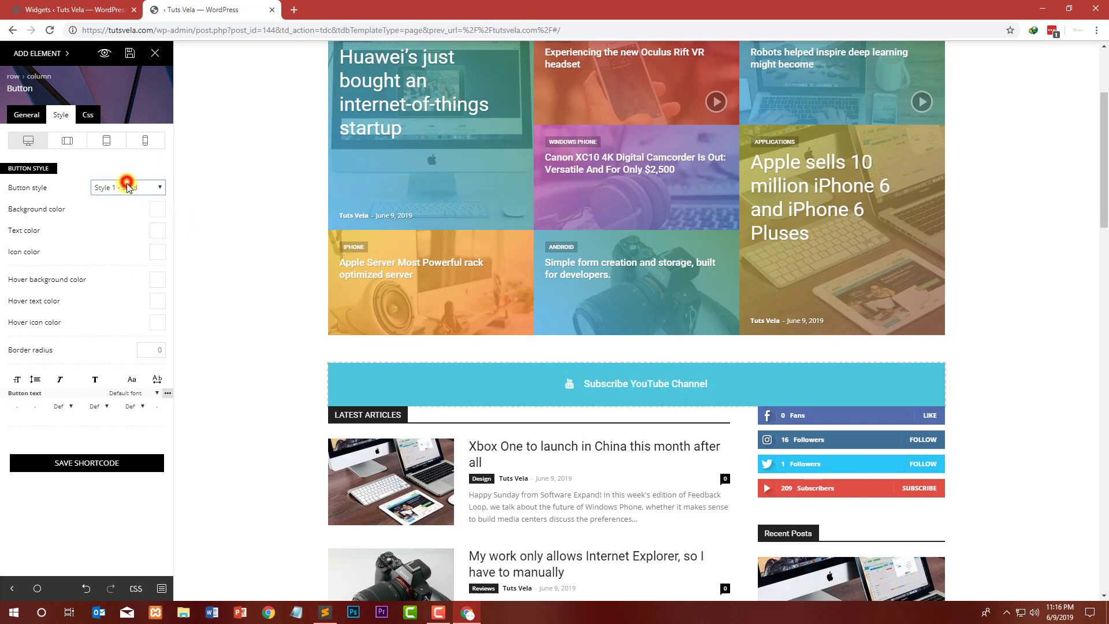
click(135, 223)
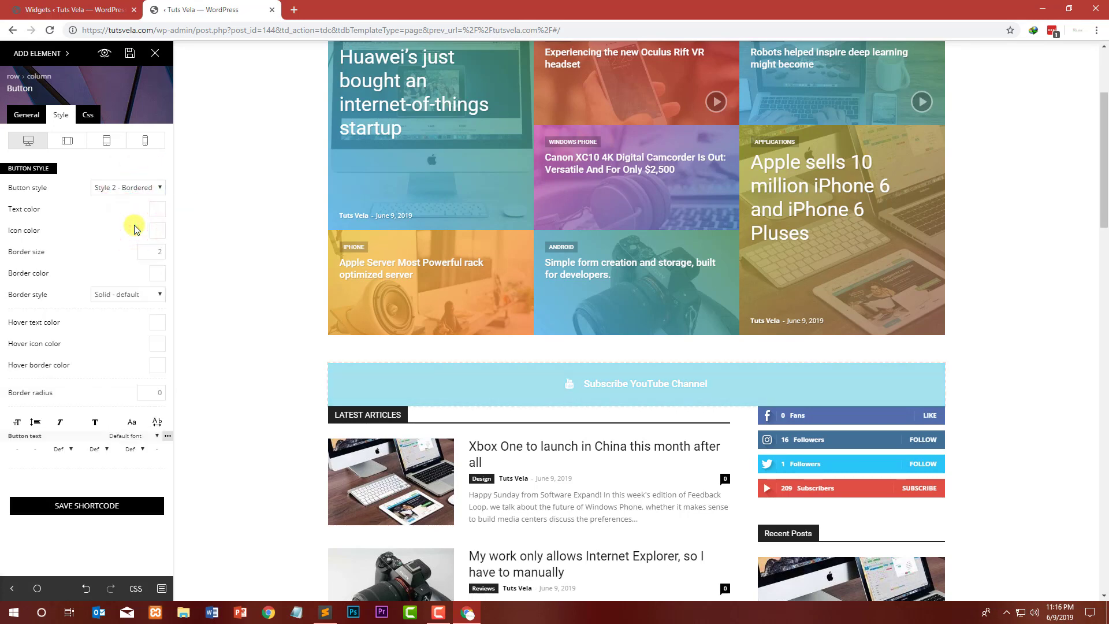
click(126, 190)
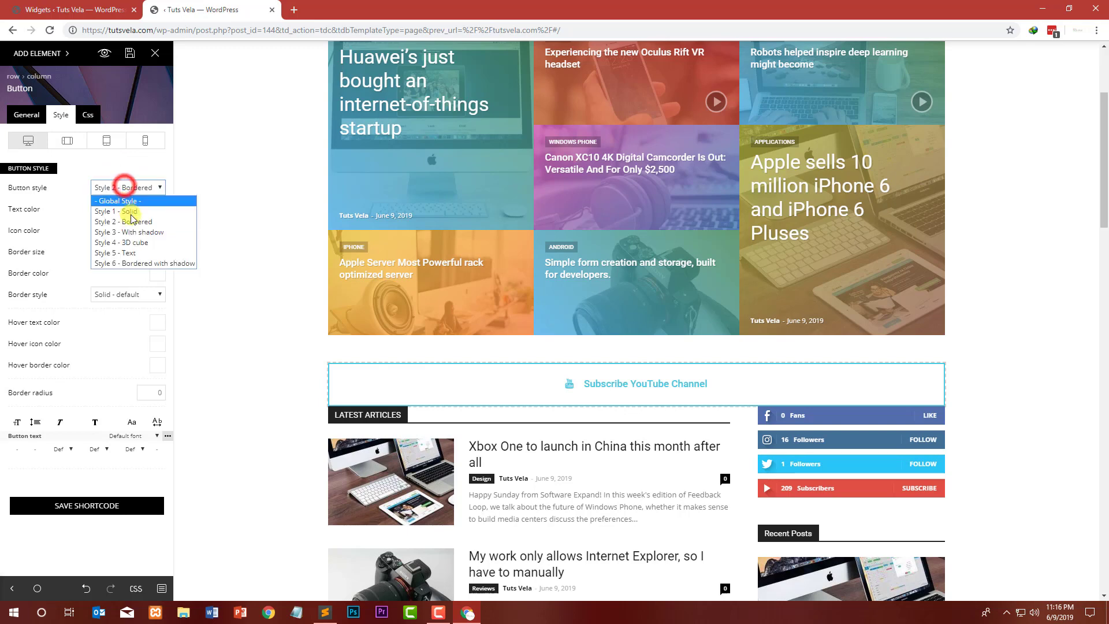
click(134, 235)
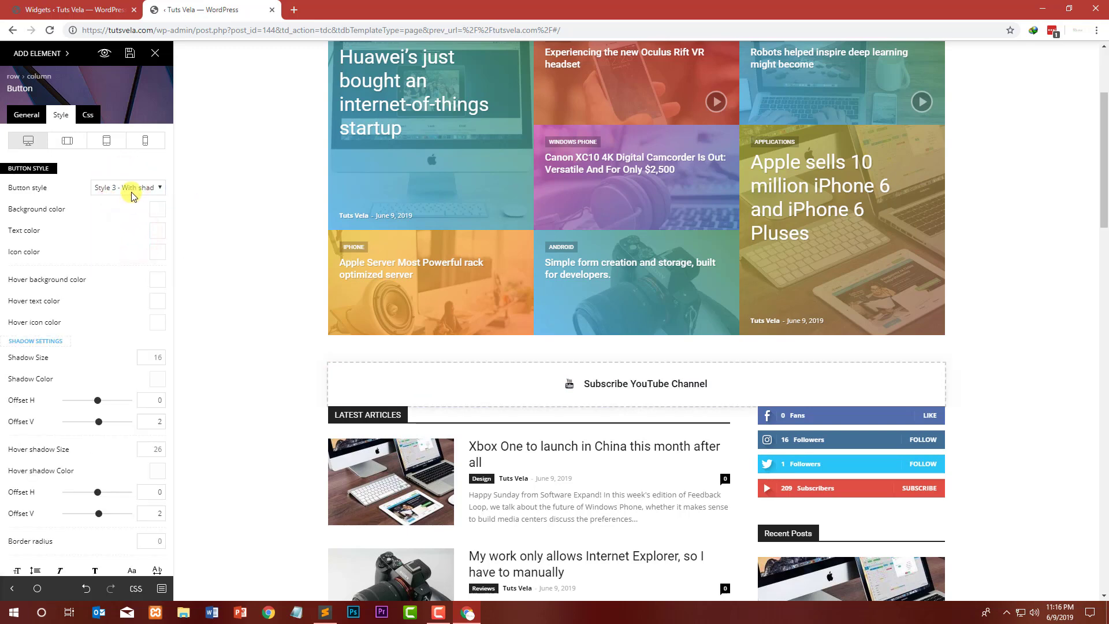
click(132, 189)
click(131, 242)
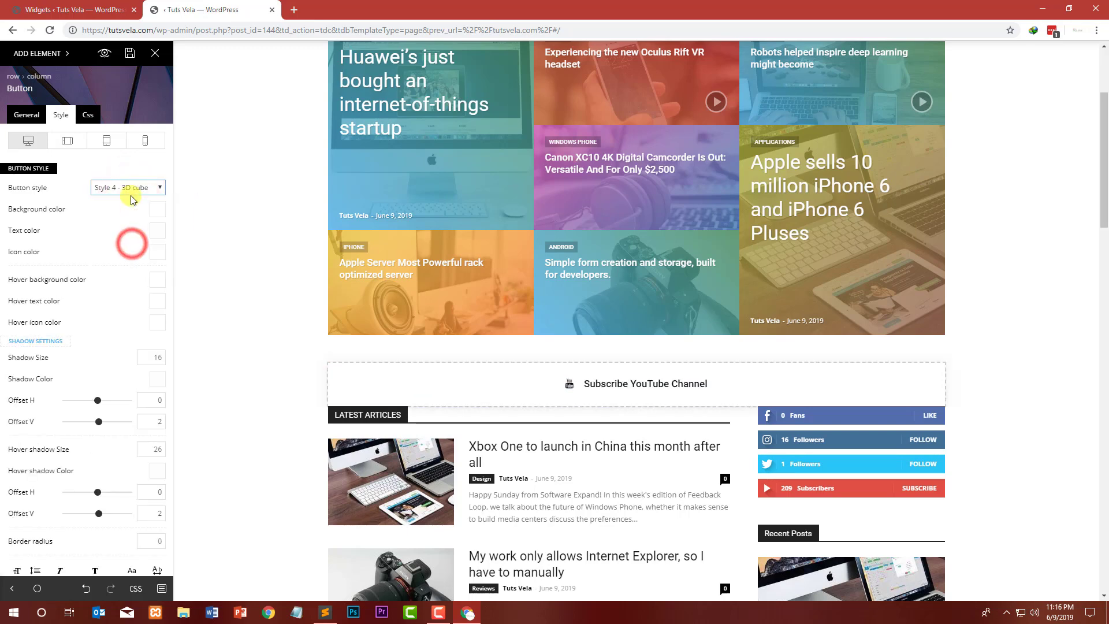
click(132, 190)
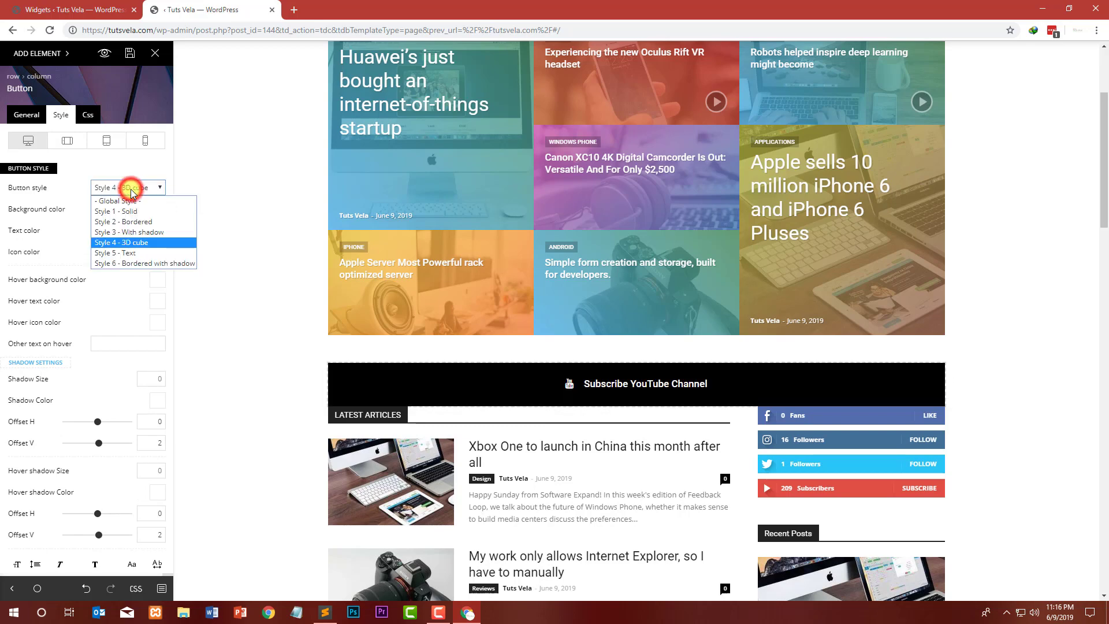
click(149, 253)
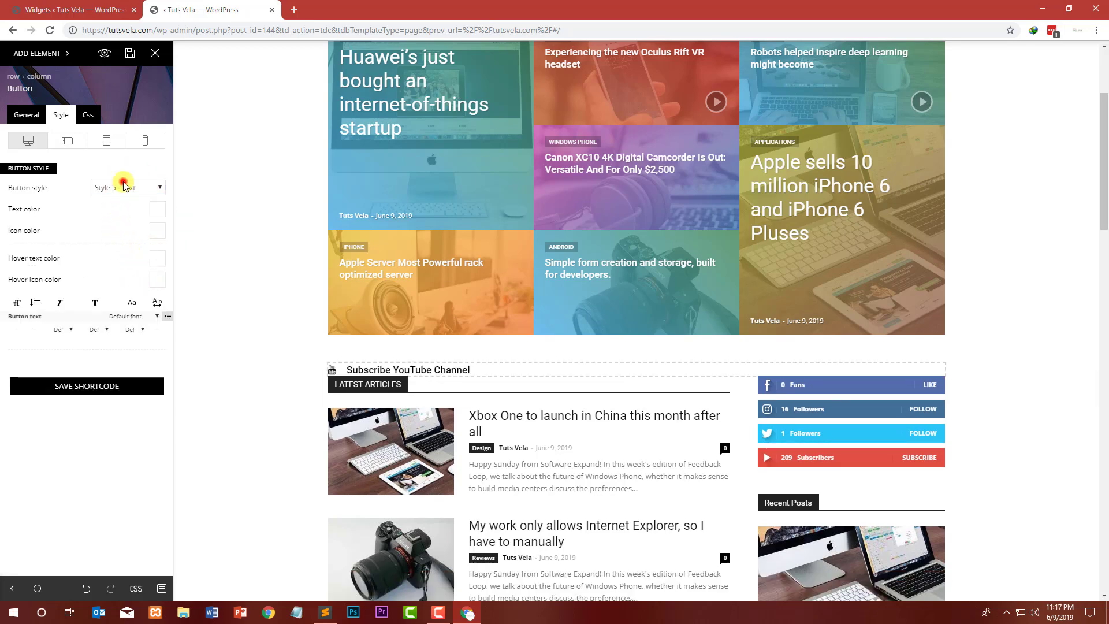
click(125, 185)
click(142, 262)
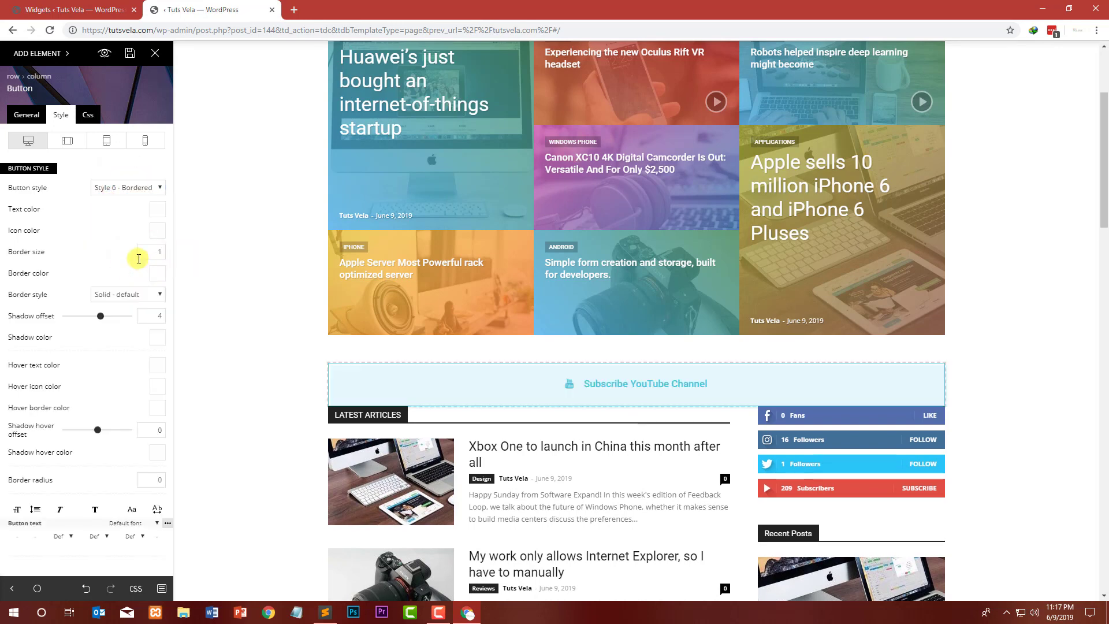
click(126, 186)
click(124, 197)
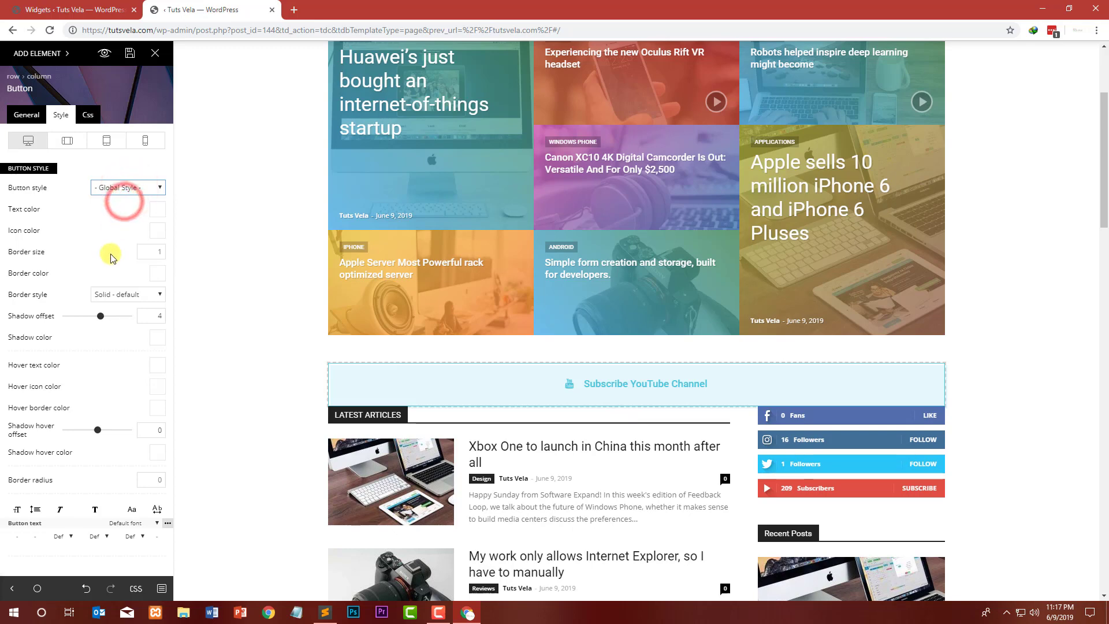
Step: Set the button's background color to red
click(164, 208)
click(51, 412)
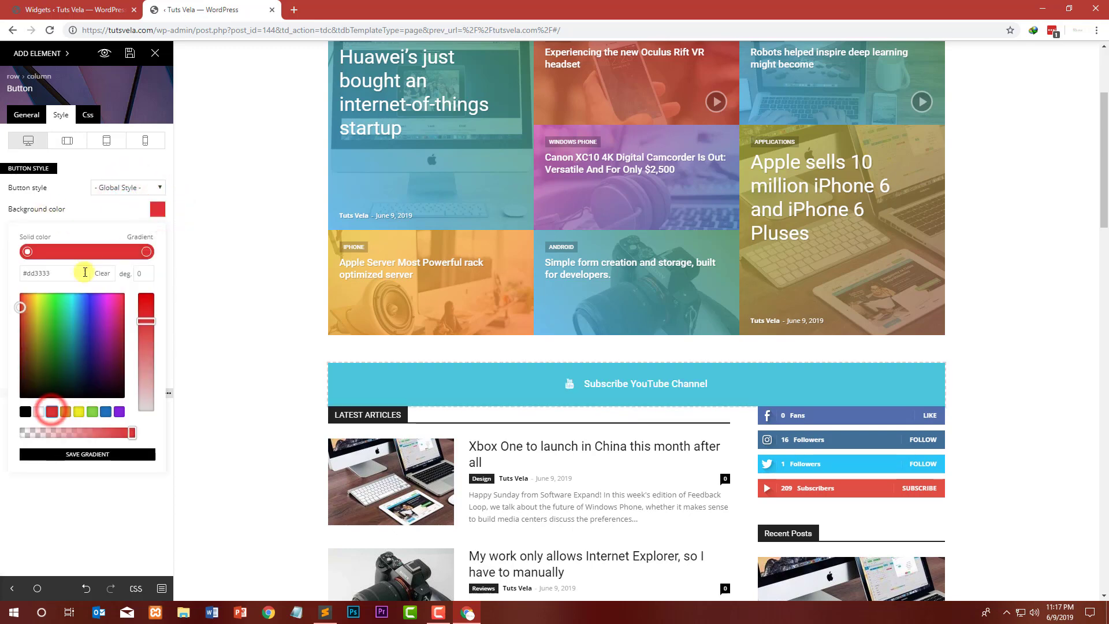
click(94, 210)
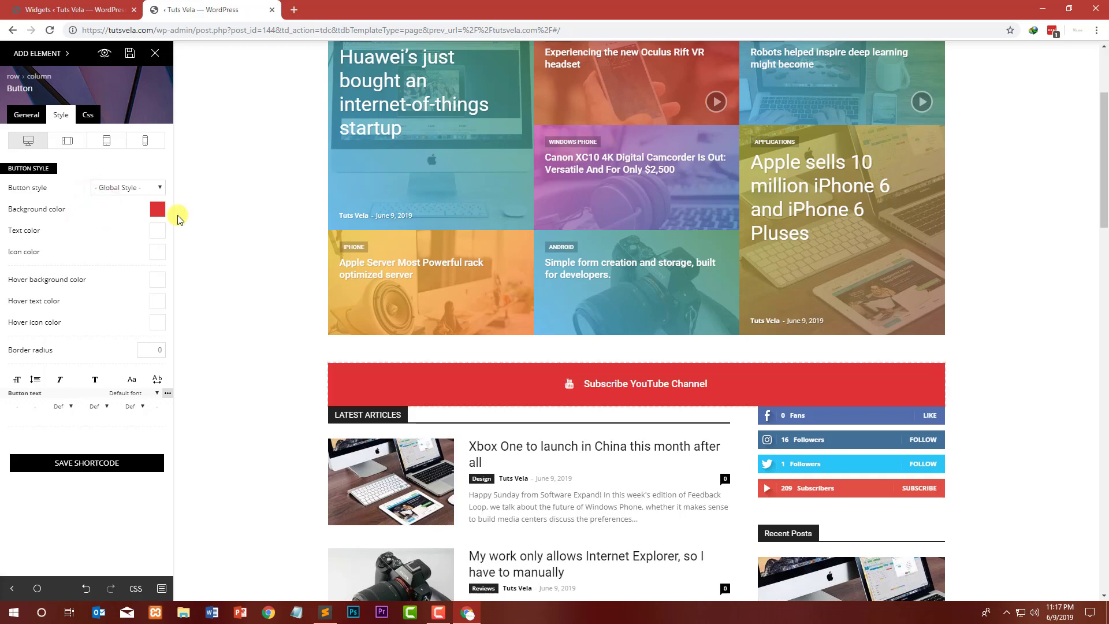
Step: Set the button's text color to black
click(155, 231)
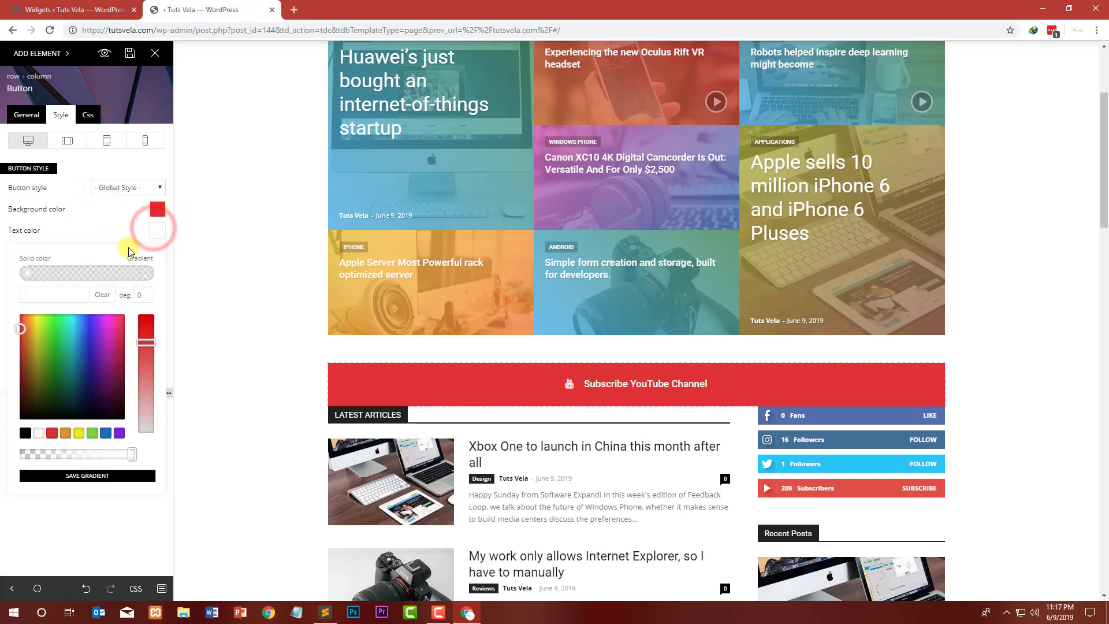
click(24, 433)
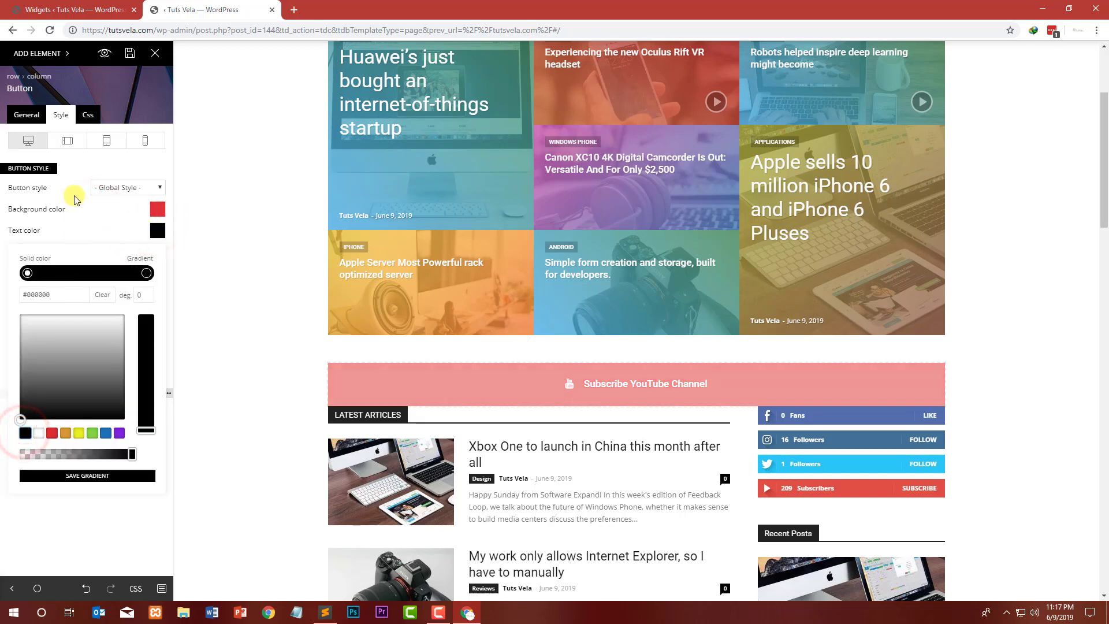
click(74, 195)
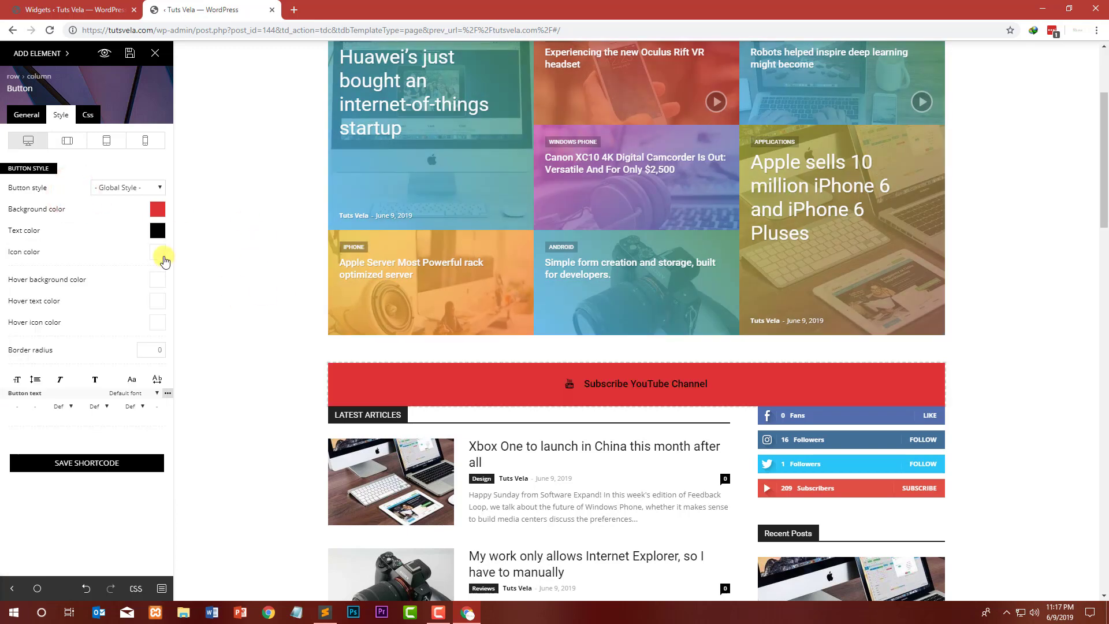
Step: Change the button's text color to white (#ffffff)
click(158, 231)
click(80, 335)
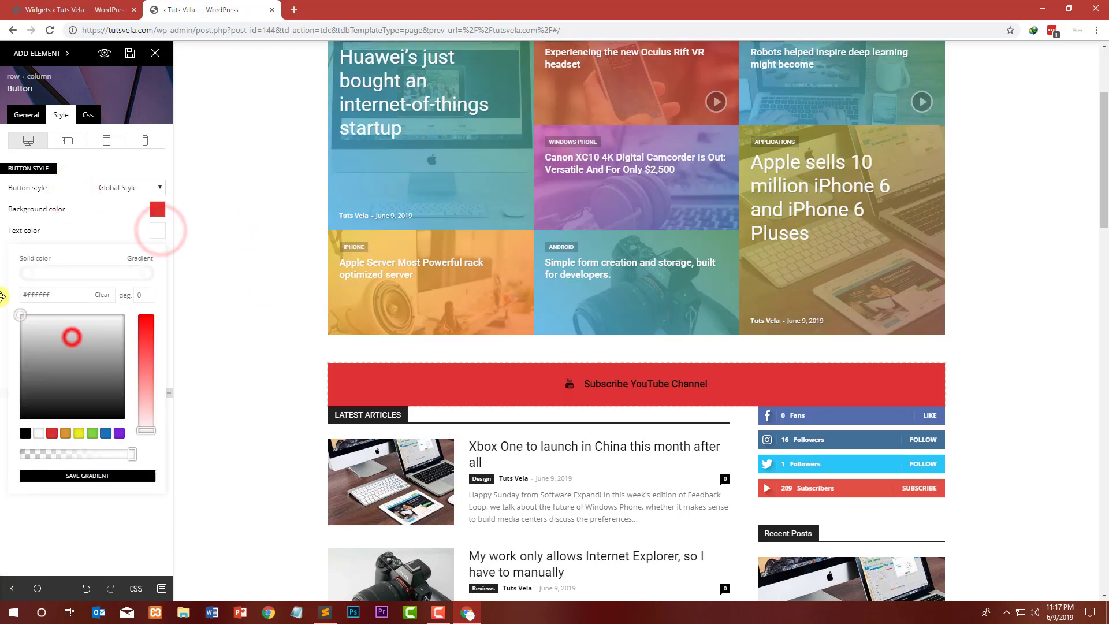
click(80, 230)
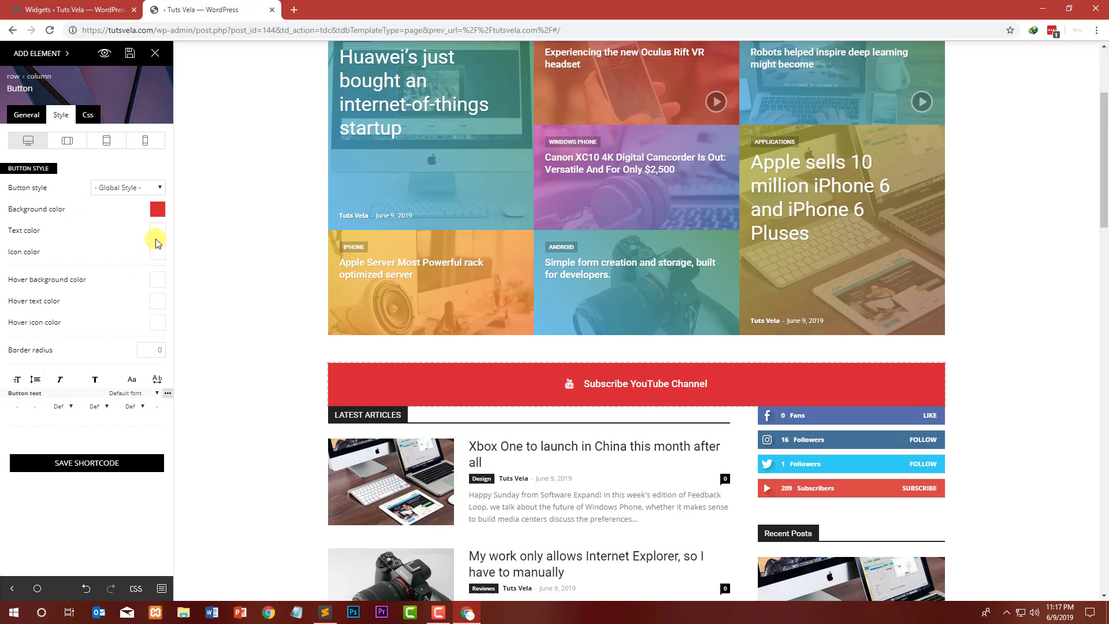
click(156, 233)
click(104, 224)
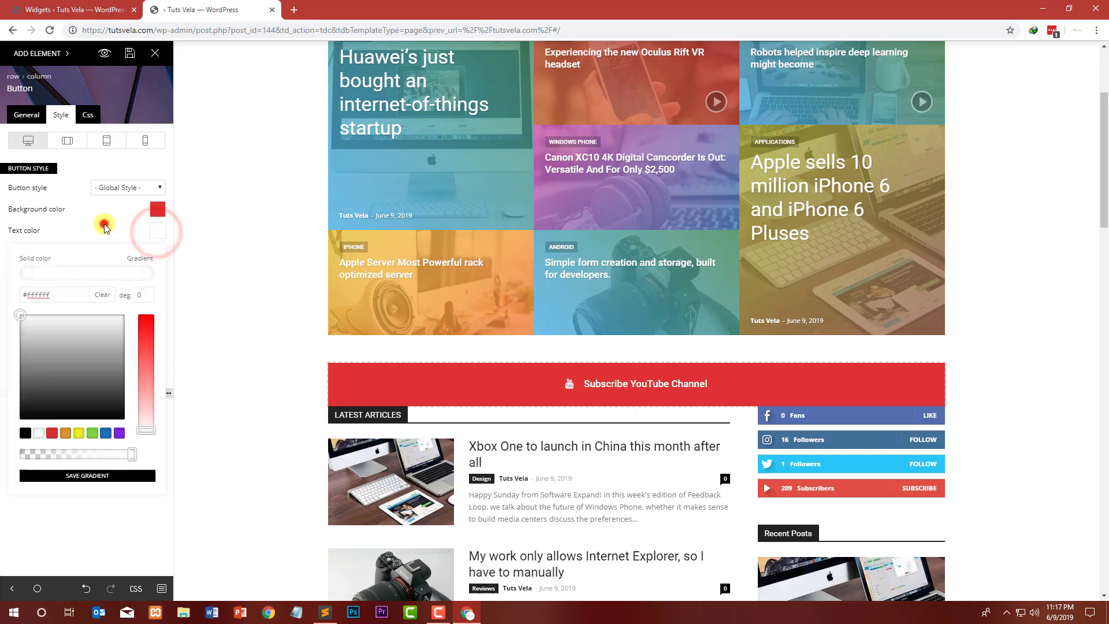
Step: Set the button's icon color to black
click(157, 251)
click(74, 379)
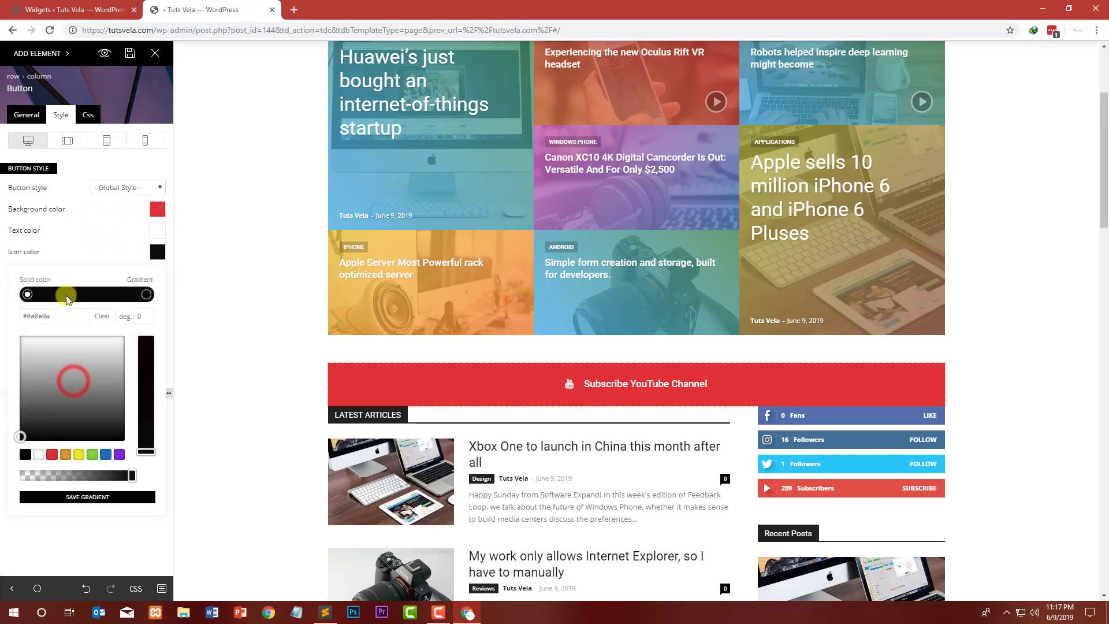
click(85, 230)
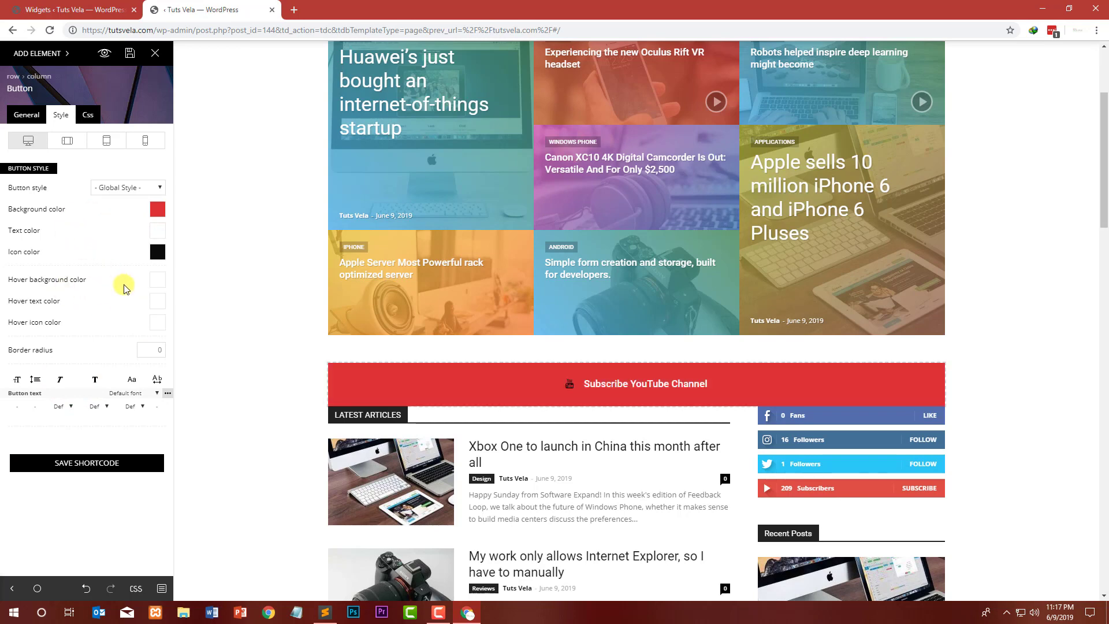
Step: Set the button's hover background color to black in the color picker
click(161, 281)
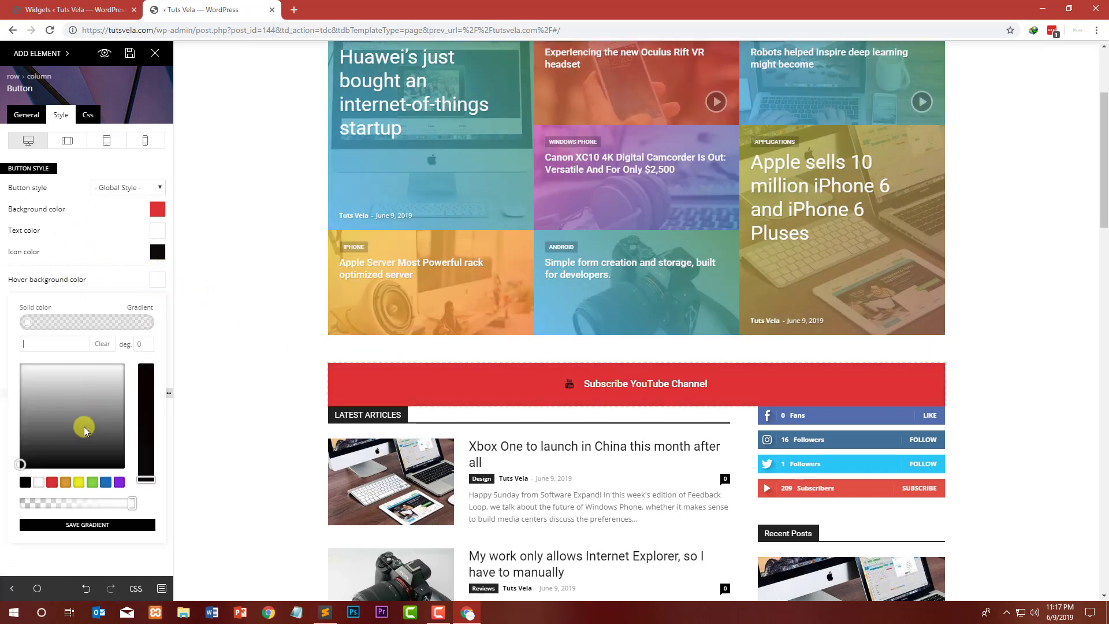
click(108, 417)
drag(113, 437, 120, 465)
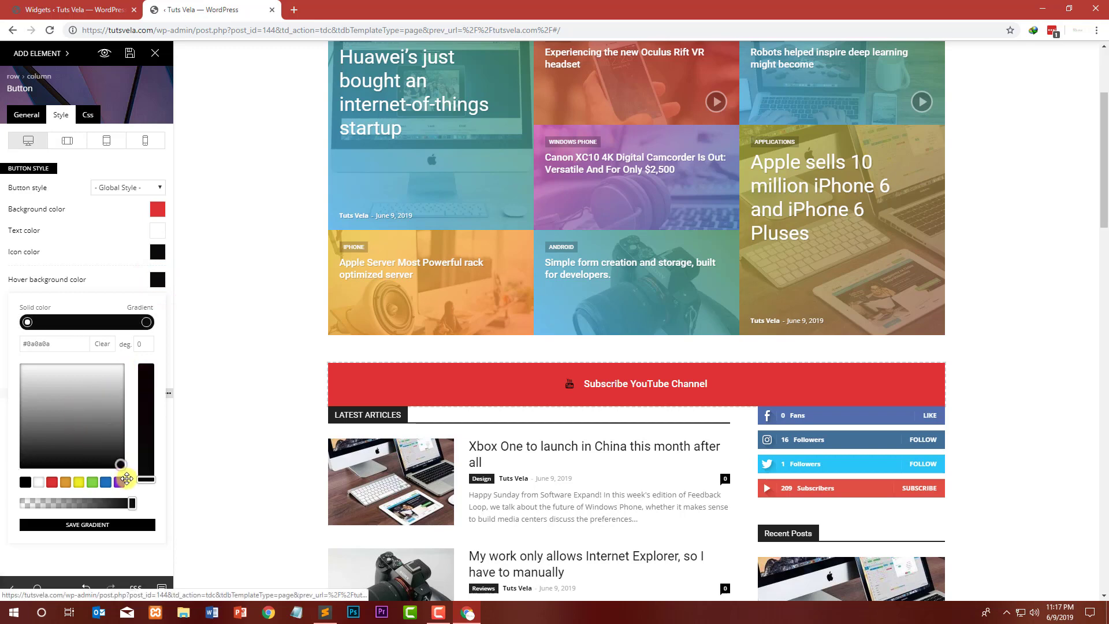
click(102, 234)
Step: Set both the hover text color and the hover icon color to red
click(157, 301)
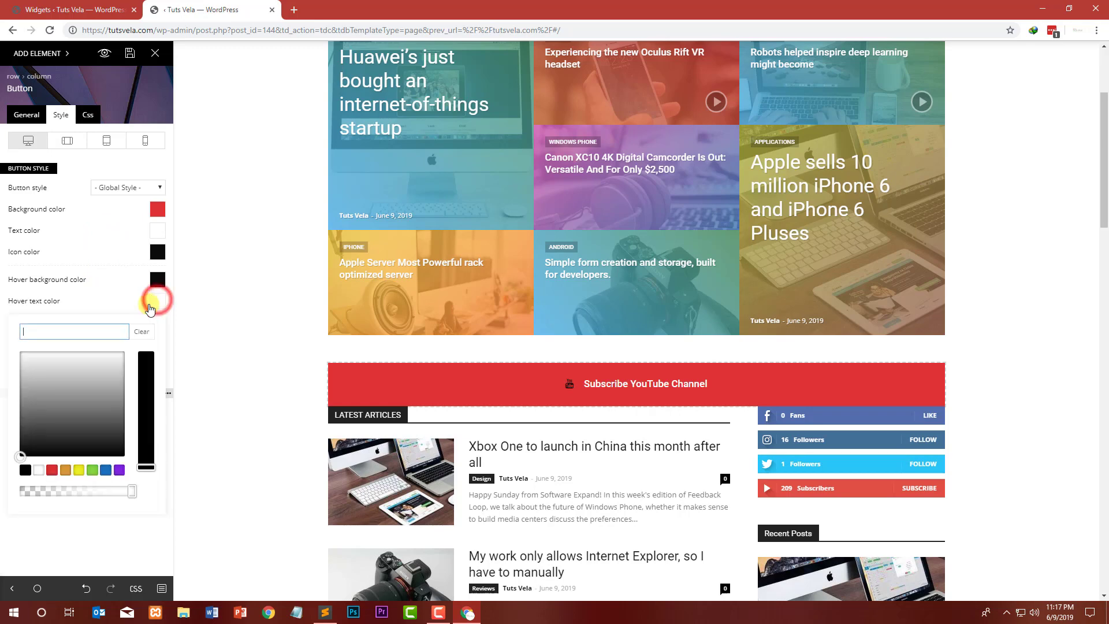
click(52, 471)
click(96, 266)
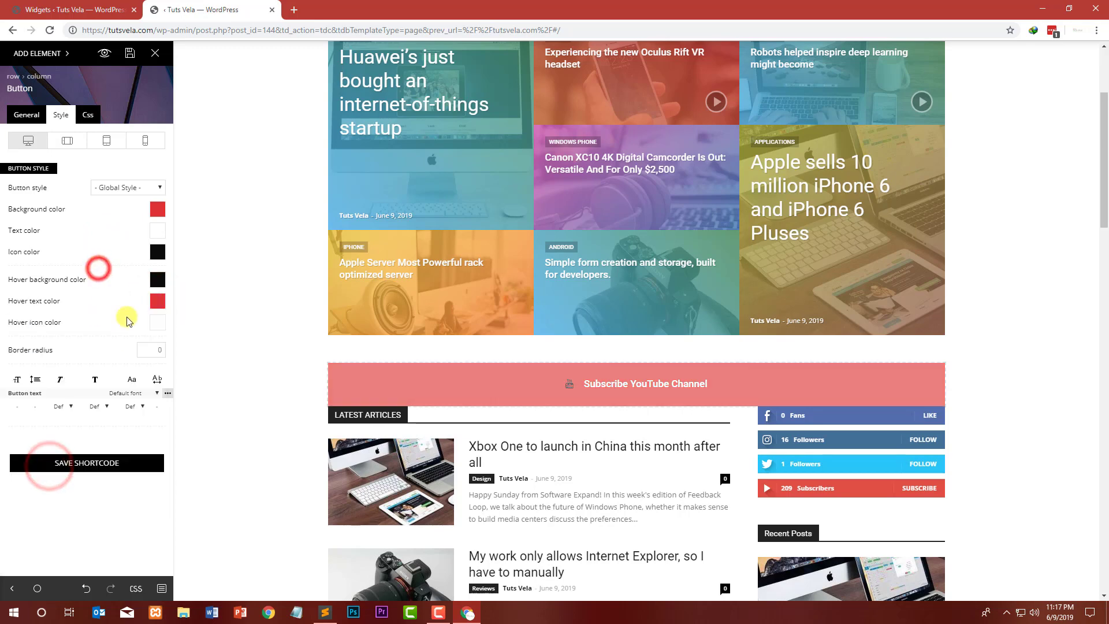
click(161, 328)
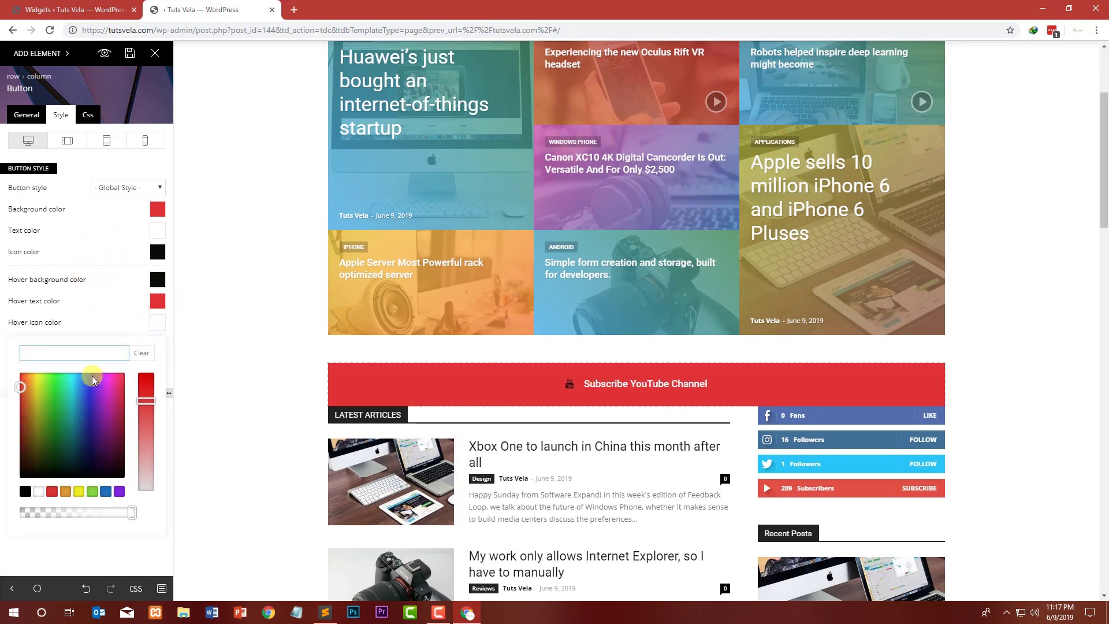
click(53, 491)
click(110, 261)
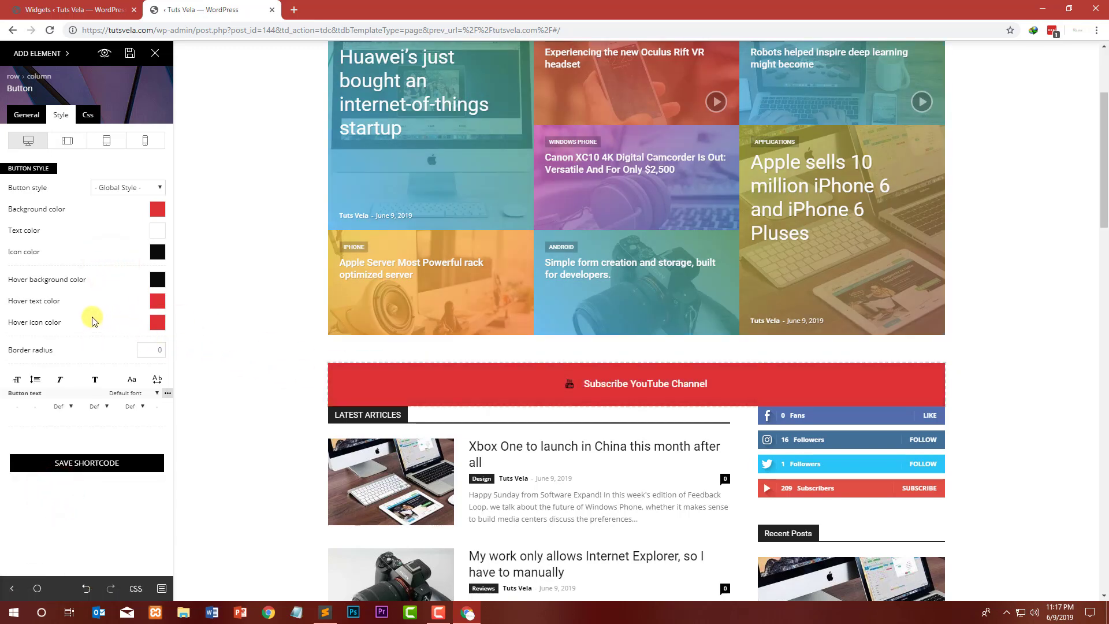
Step: Remove the button's hover background color
click(154, 280)
click(97, 436)
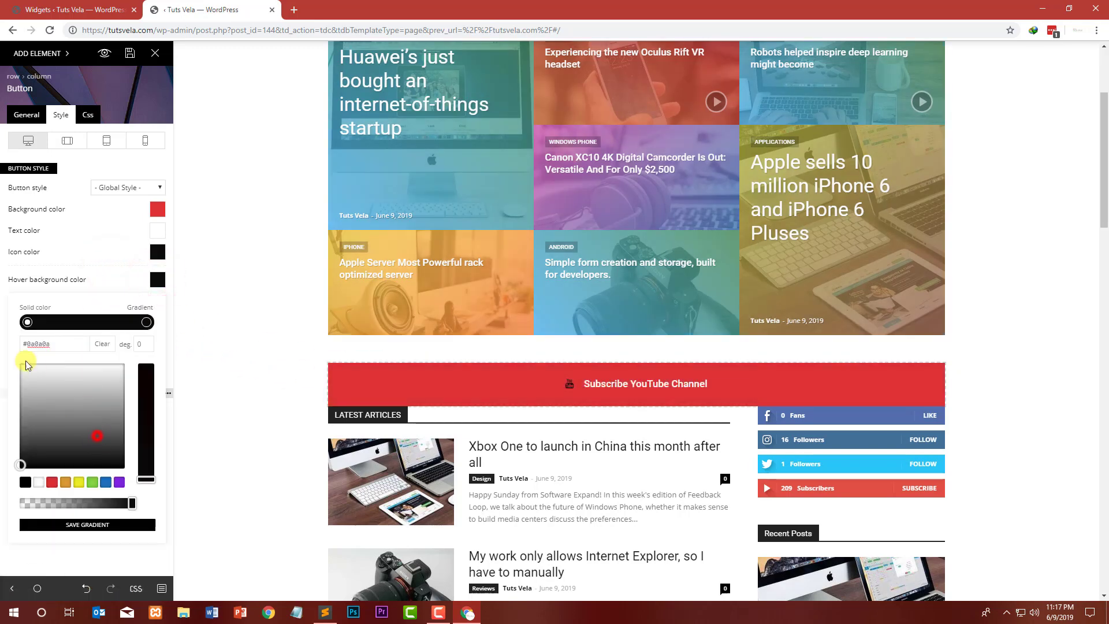
click(103, 279)
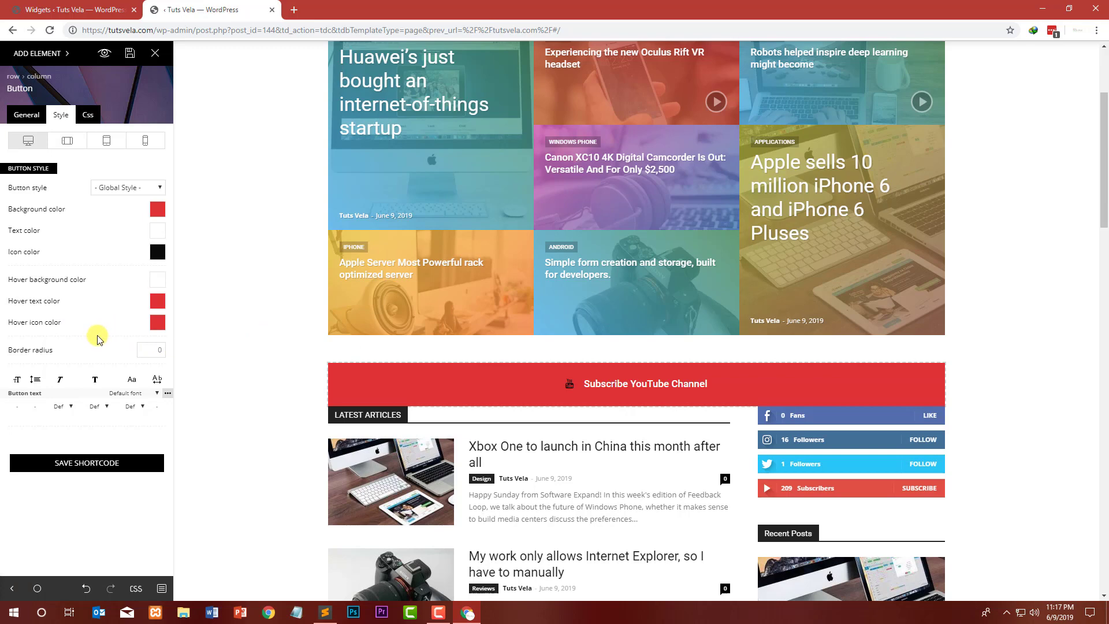
Step: Save the page in the composer
click(101, 469)
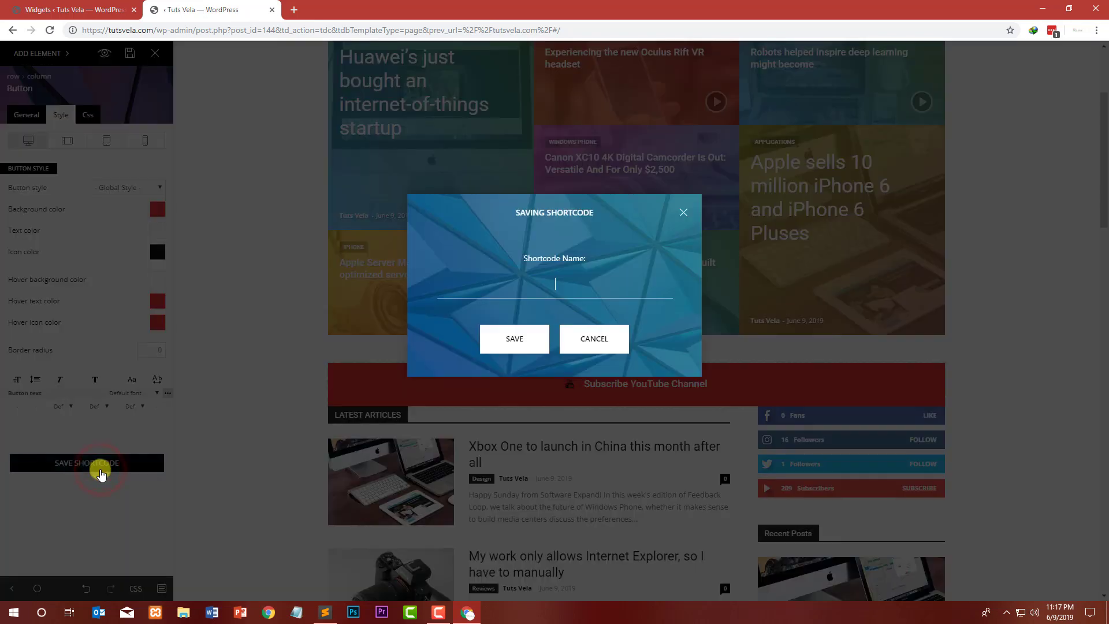
click(683, 212)
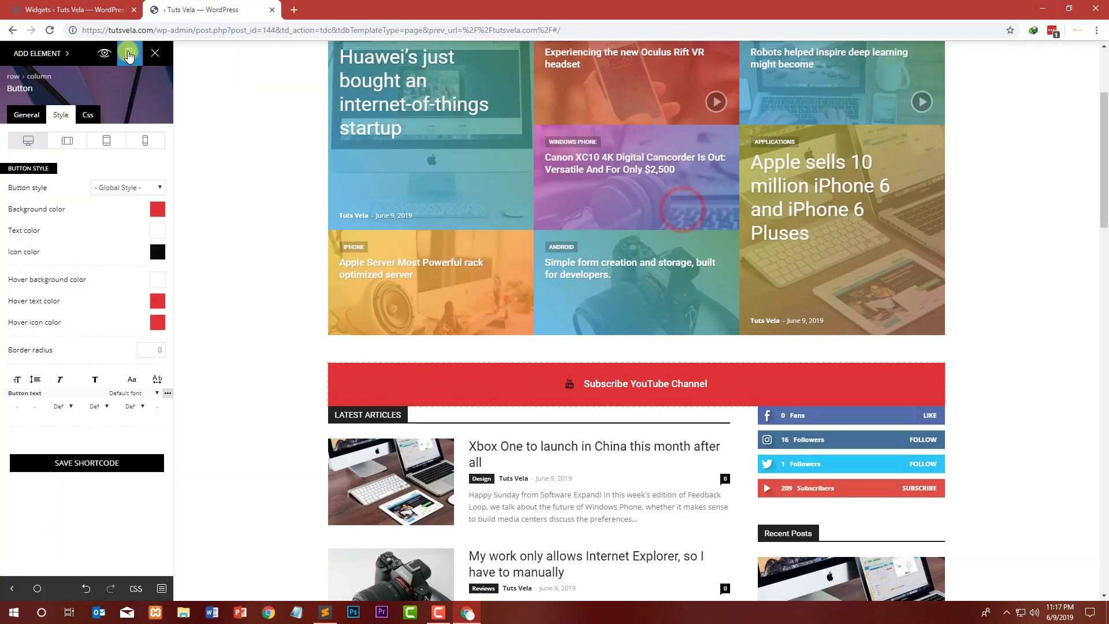
click(131, 52)
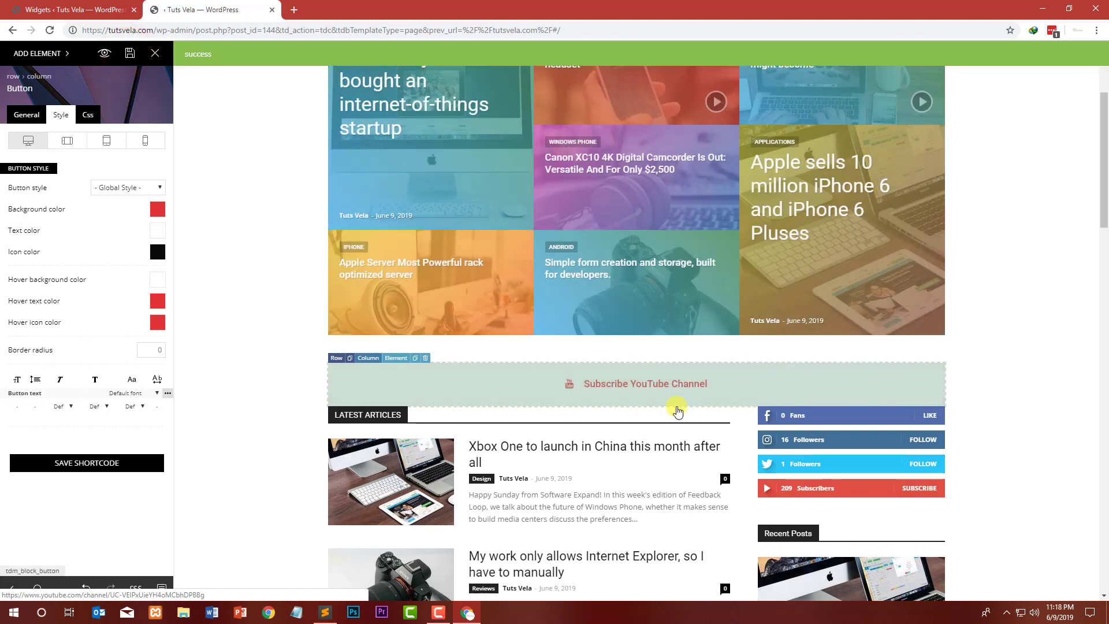
Step: Add an Empty space element below the Subscribe YouTube Channel button and save the page
scroll(554, 411, down, 6)
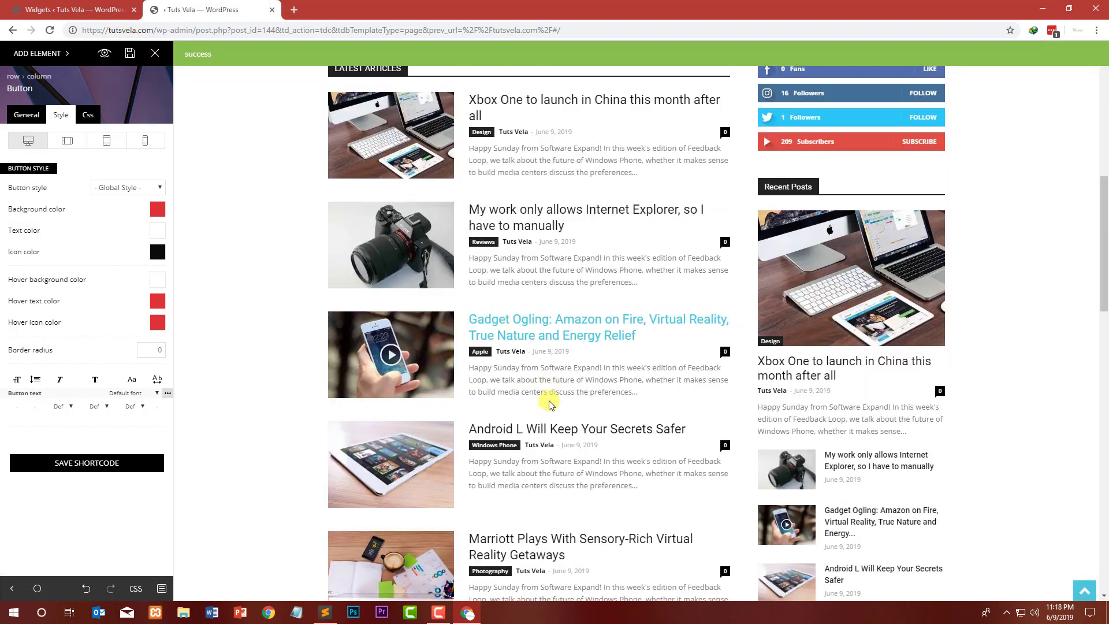
scroll(549, 404, up, 4)
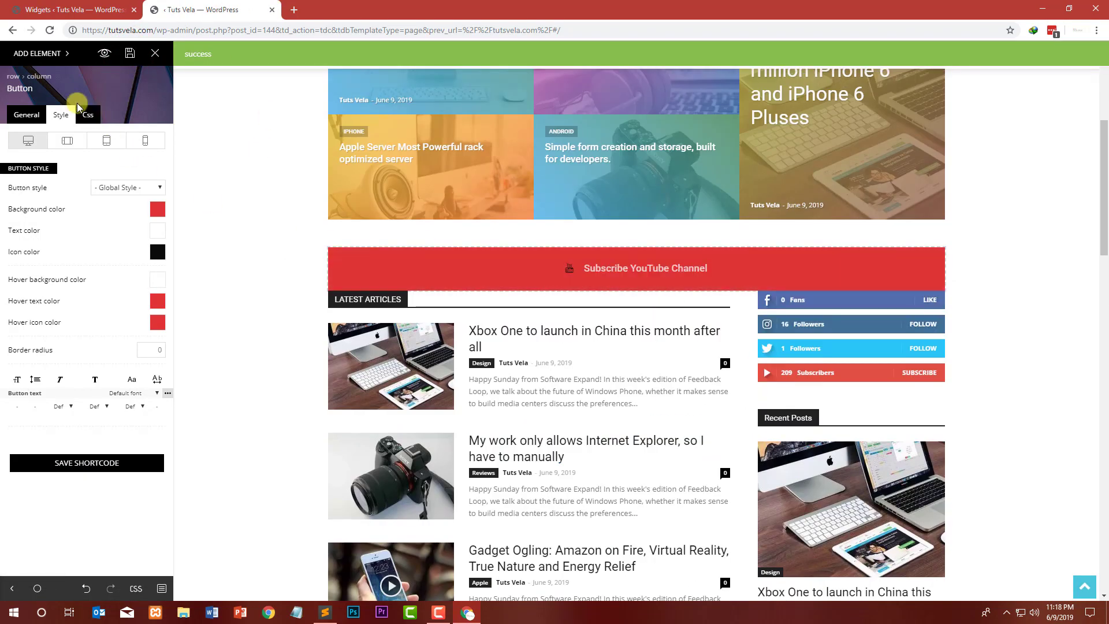
click(22, 53)
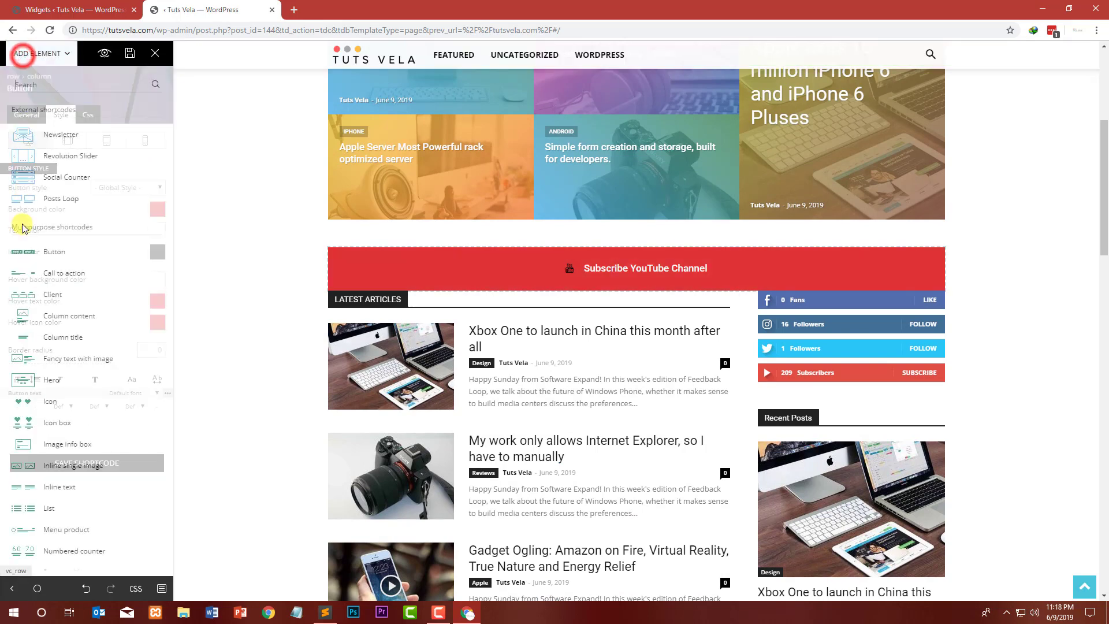
scroll(74, 211, up, 20)
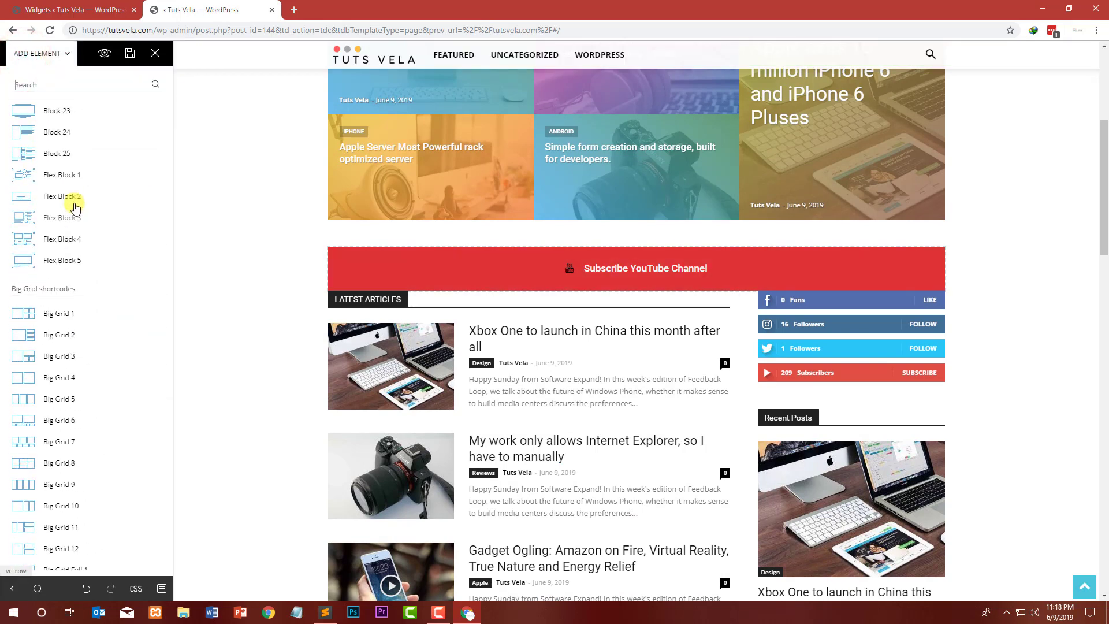
scroll(75, 205, up, 10)
text(emp)
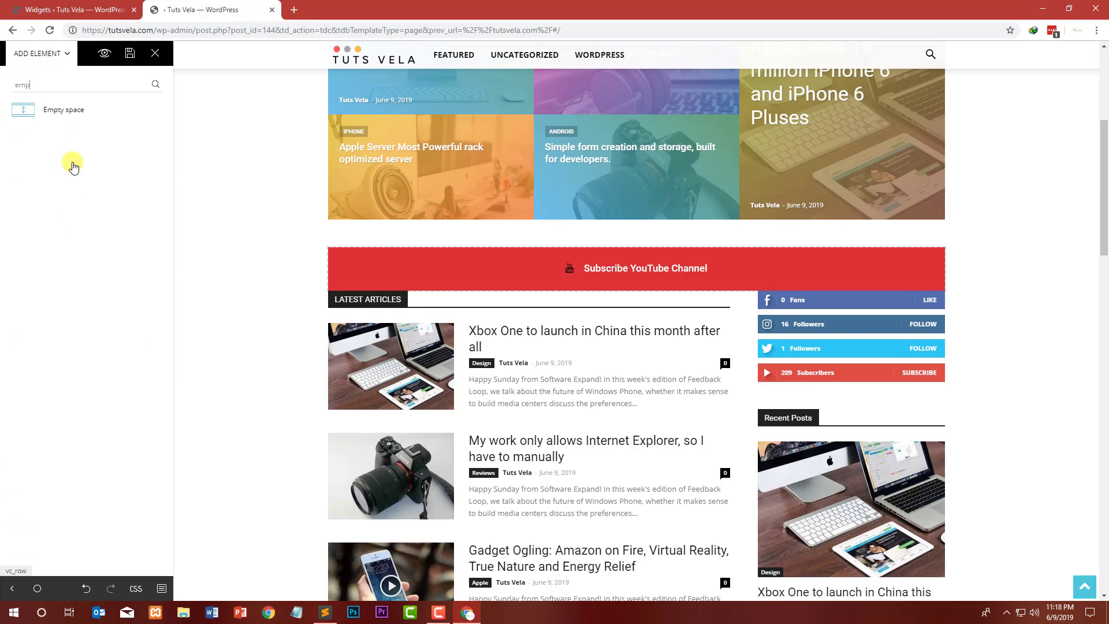
drag(164, 146, 652, 293)
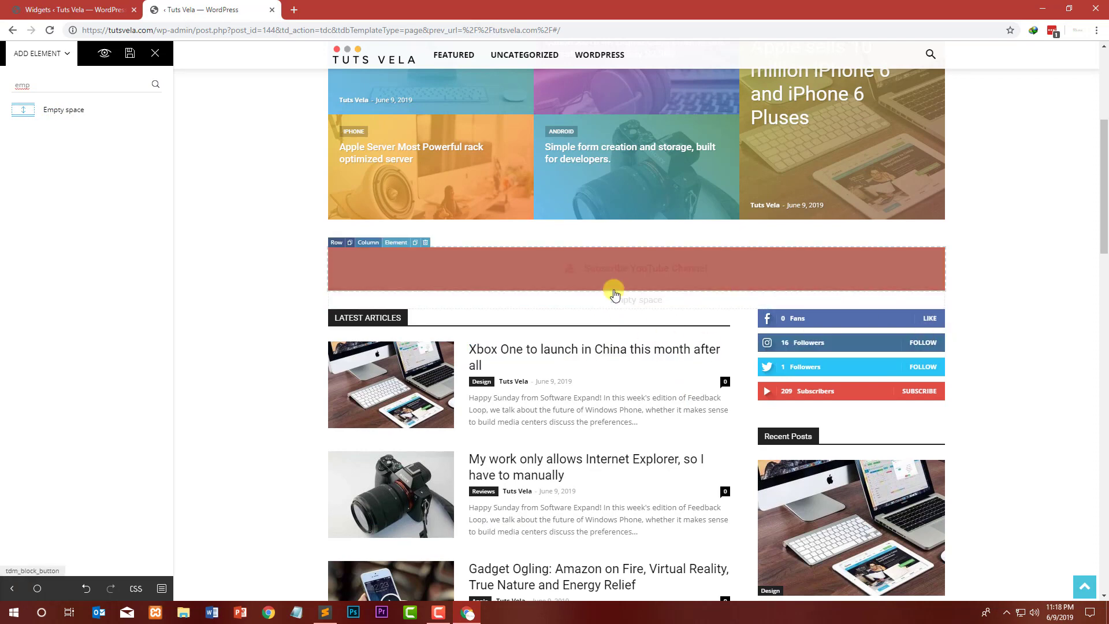
click(130, 52)
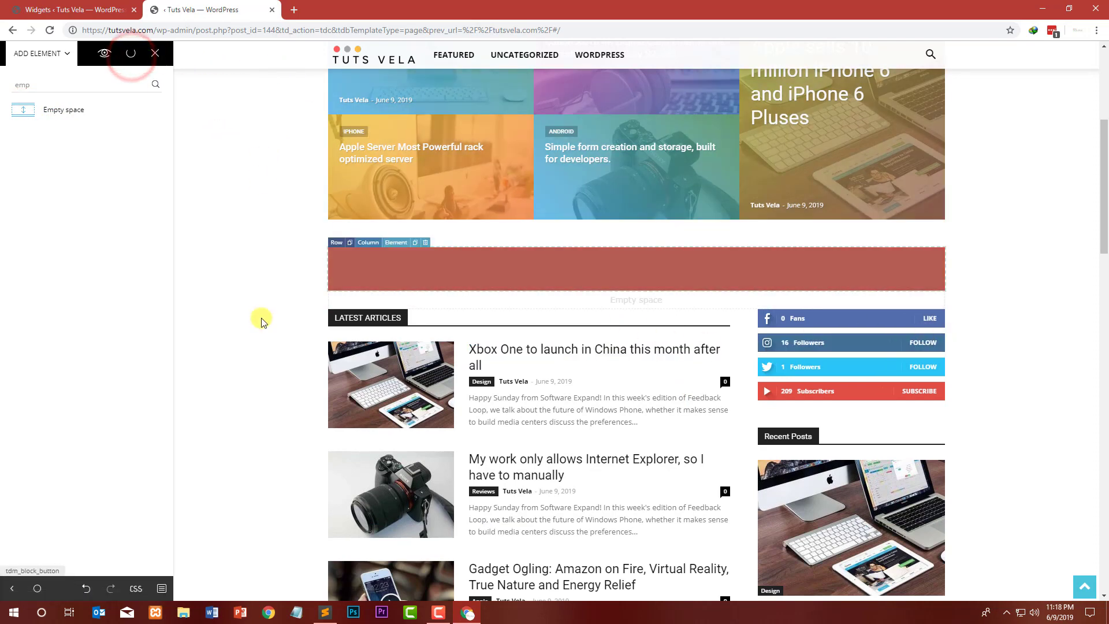
scroll(228, 236, up, 5)
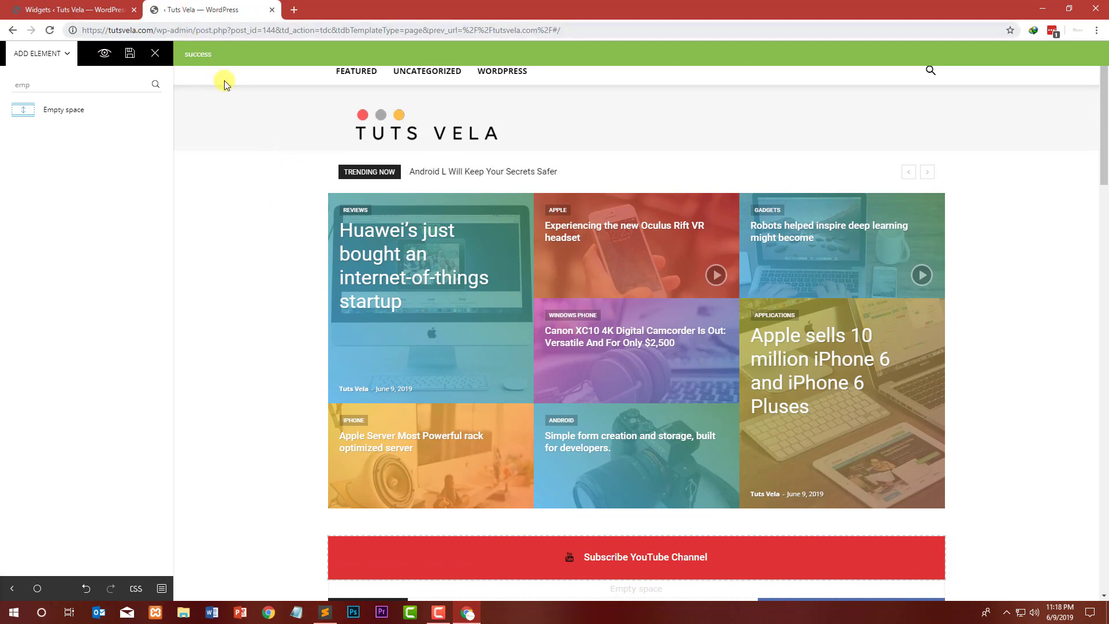
Step: Switch to the WordPress admin tab and open the Appearance Menus page, leaving the widgets page
click(270, 12)
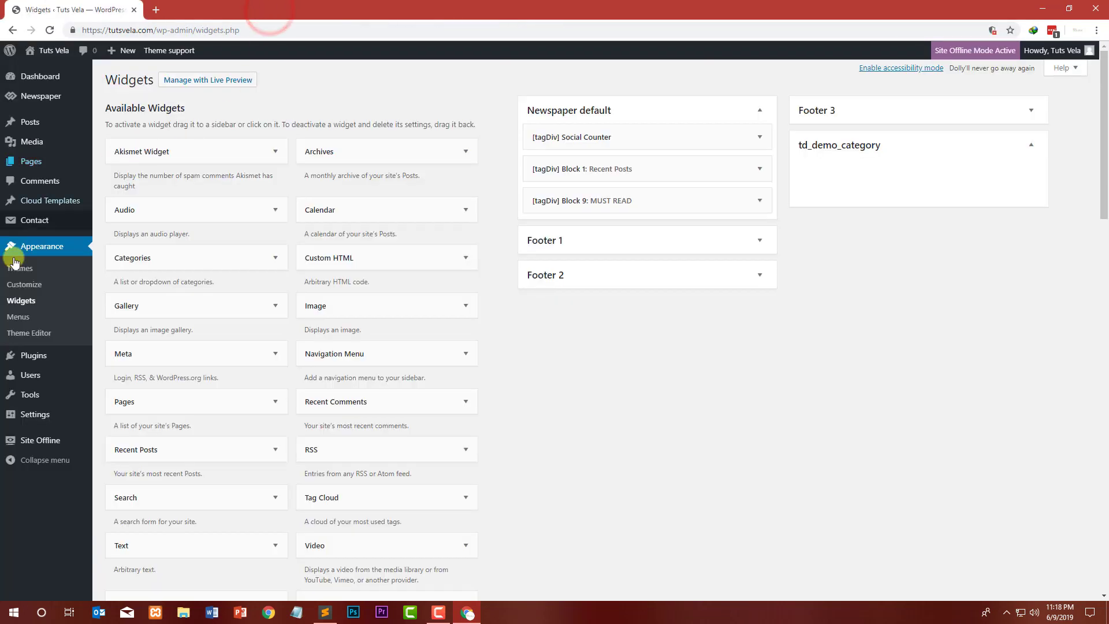
click(18, 317)
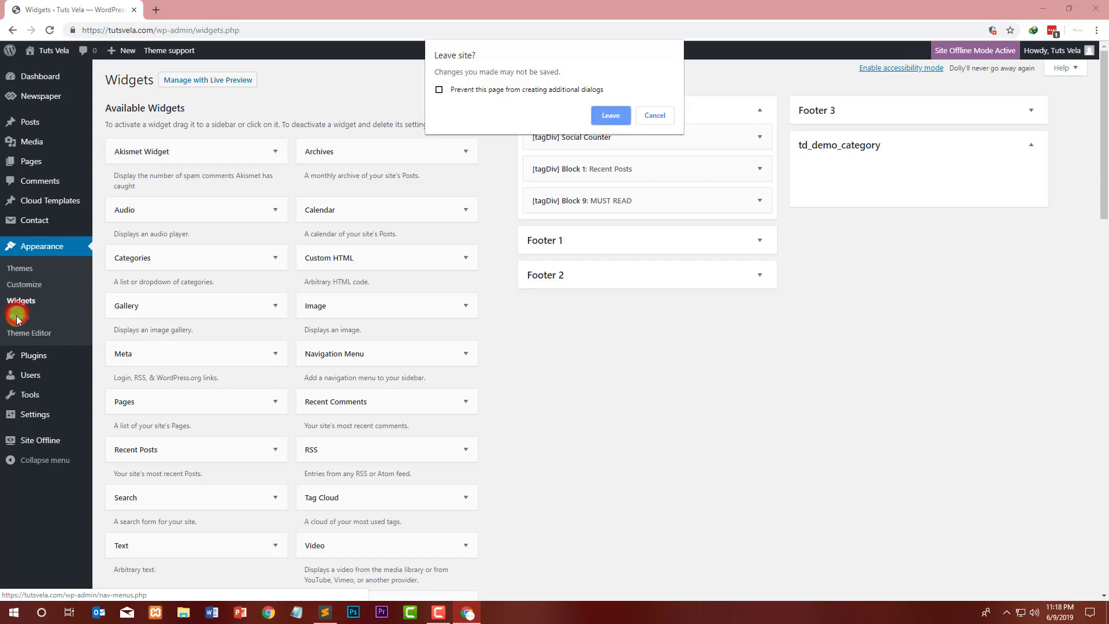
click(616, 114)
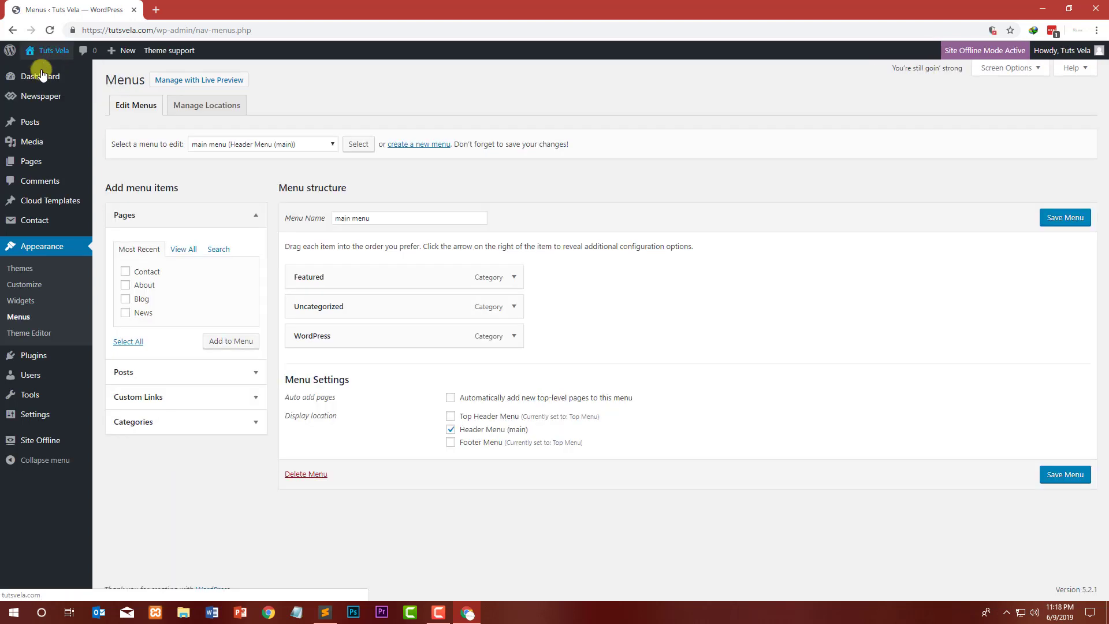
Step: Open the live site in a new tab and scroll through the homepage to review it
right_click(41, 71)
click(52, 74)
click(197, 7)
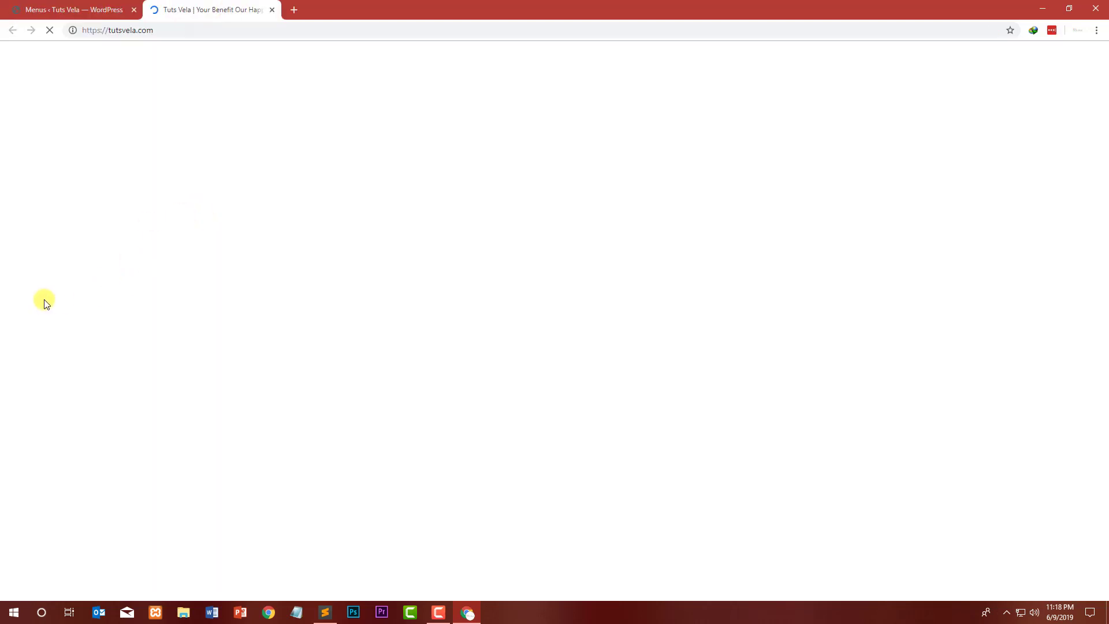
scroll(17, 259, down, 2)
scroll(13, 240, down, 9)
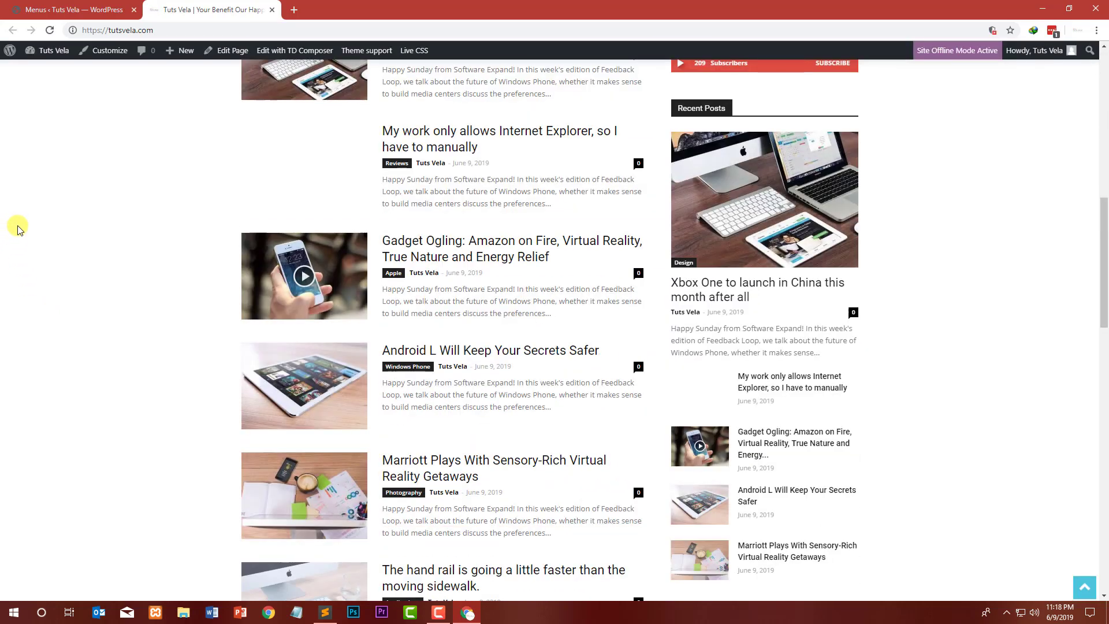
scroll(265, 278, up, 6)
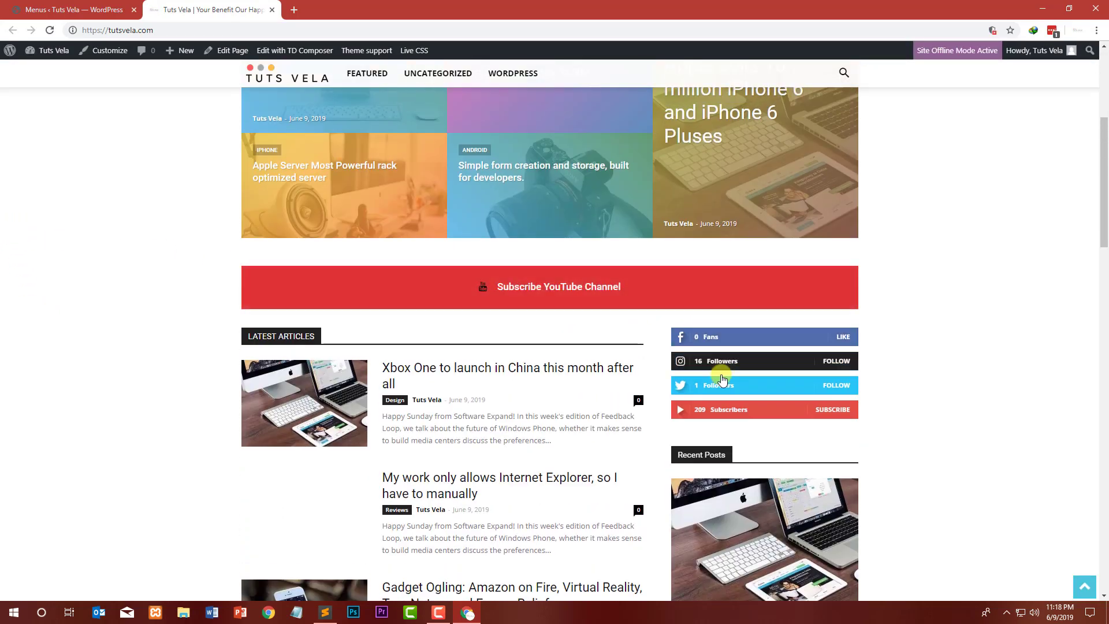
scroll(614, 361, down, 1)
scroll(359, 292, down, 13)
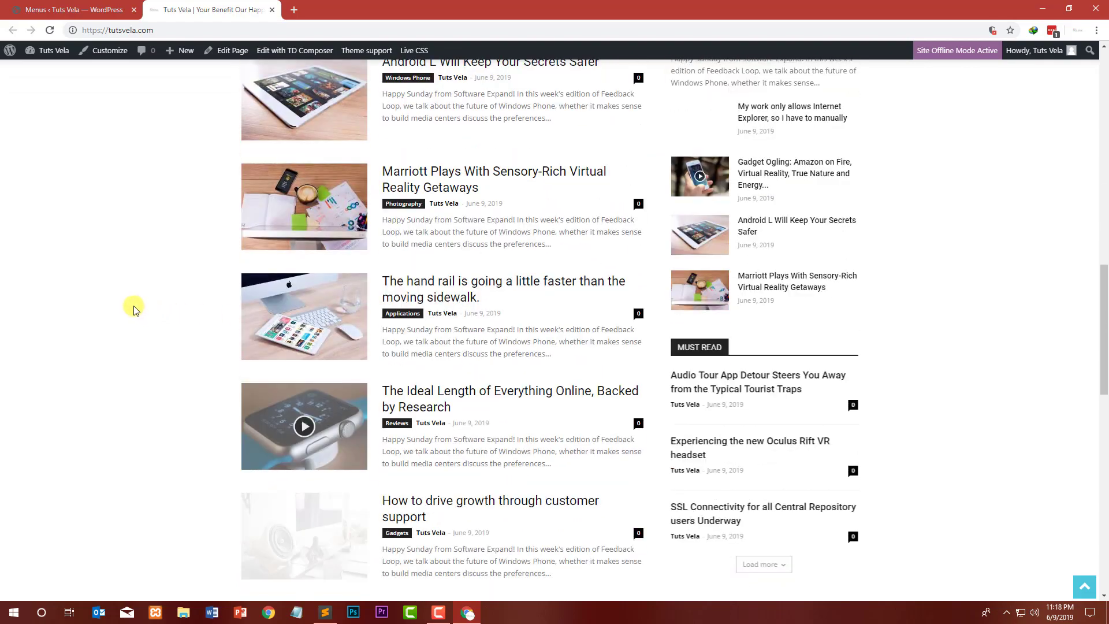
scroll(86, 231, up, 8)
Step: Load the Top Menu for editing and remove its invalid Sample Page item
click(91, 10)
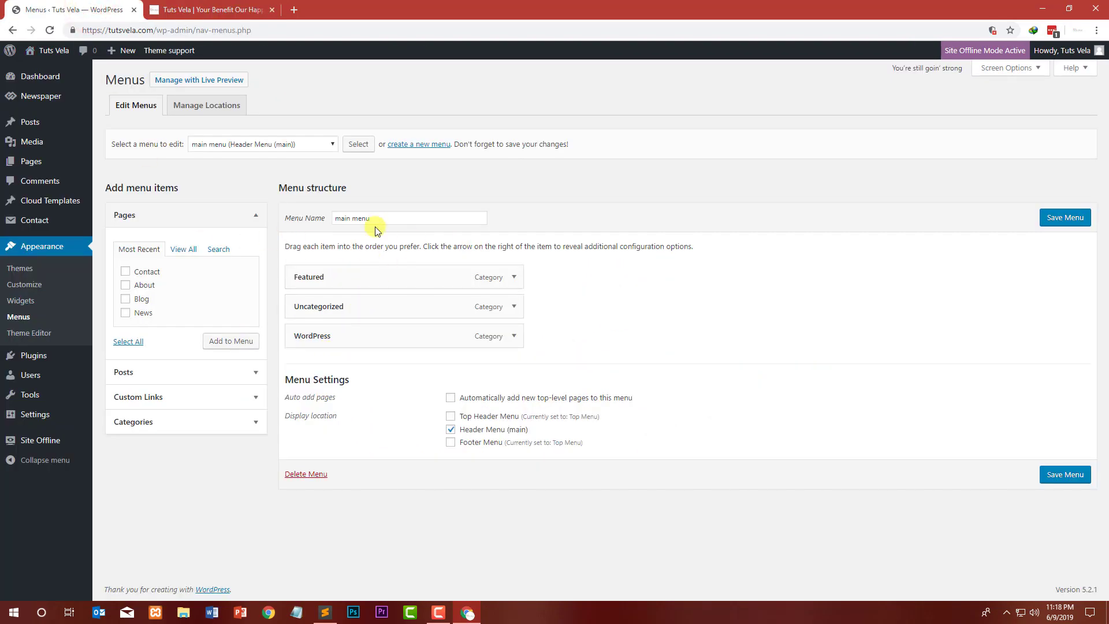
drag(390, 215, 330, 217)
click(350, 321)
click(365, 310)
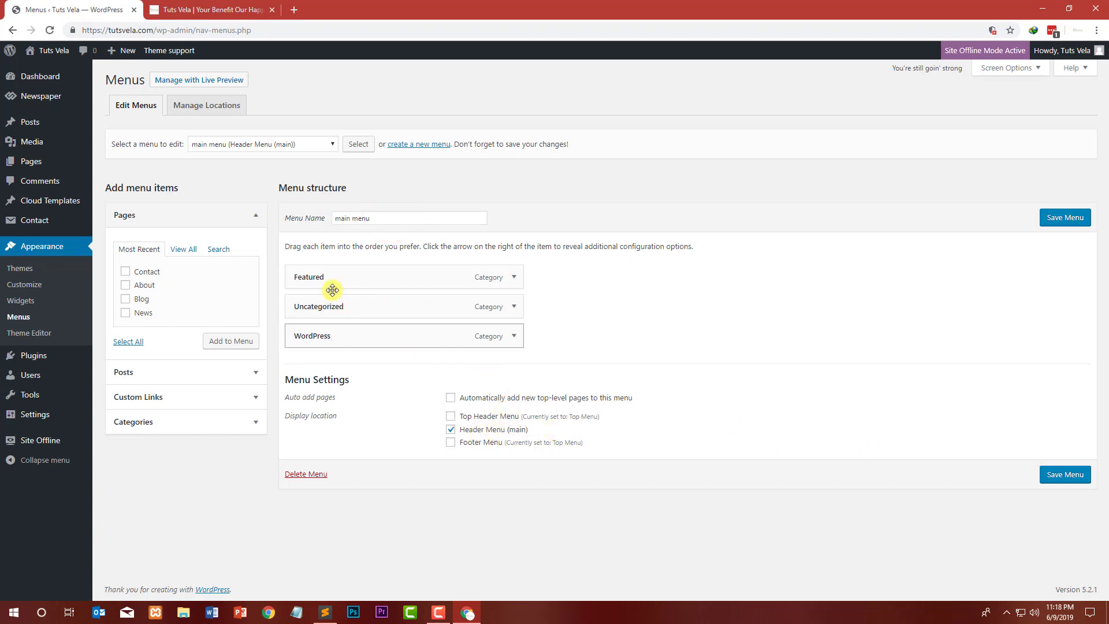
click(213, 146)
click(214, 145)
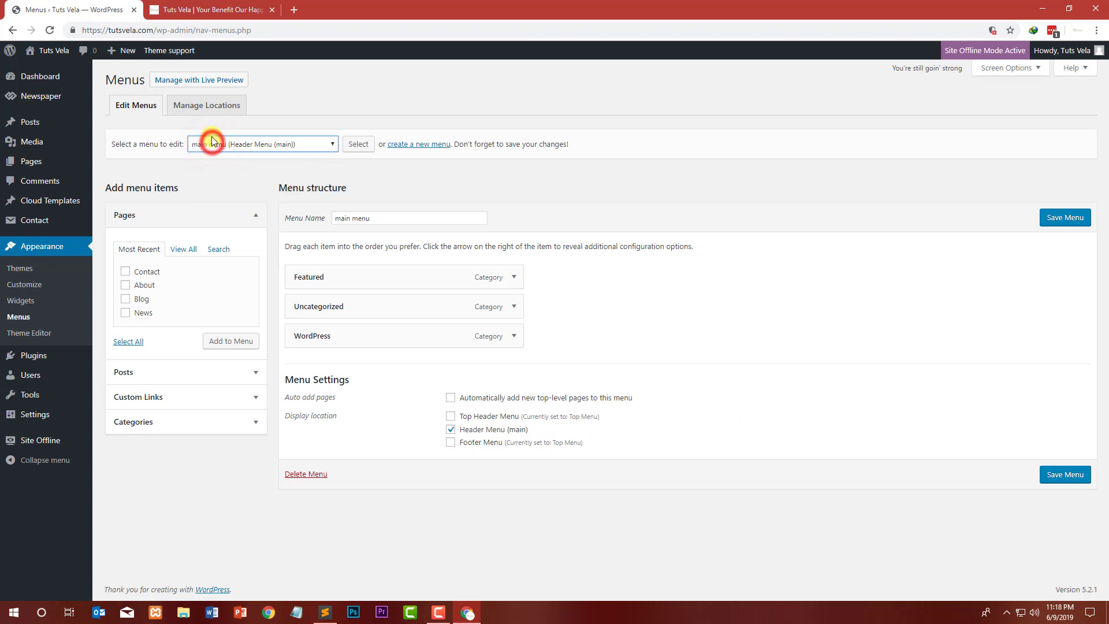
click(213, 145)
click(266, 197)
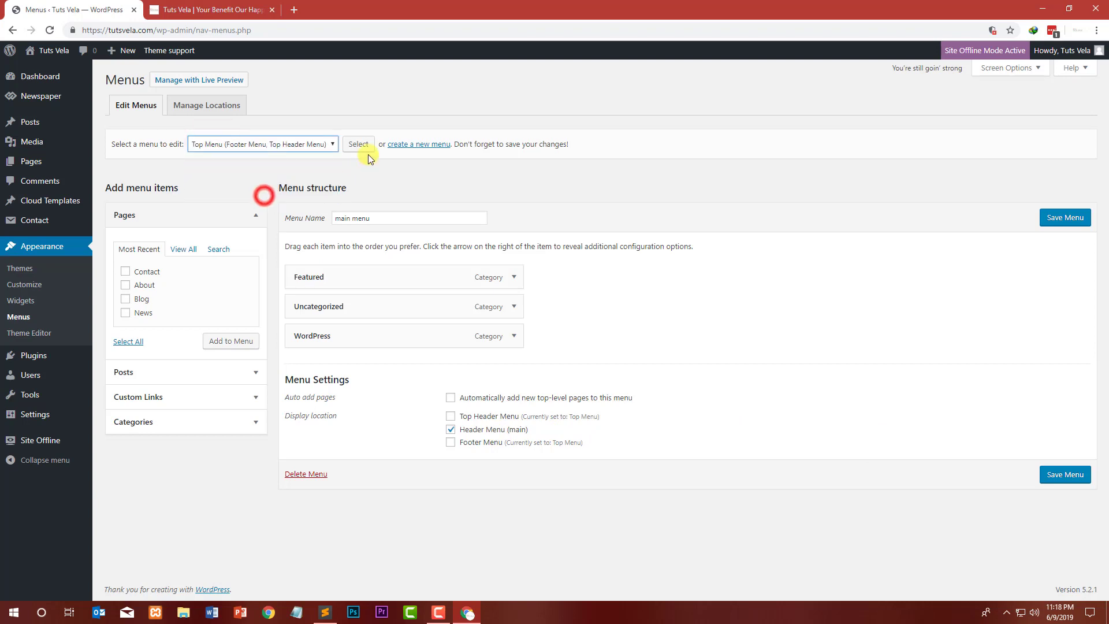
click(365, 149)
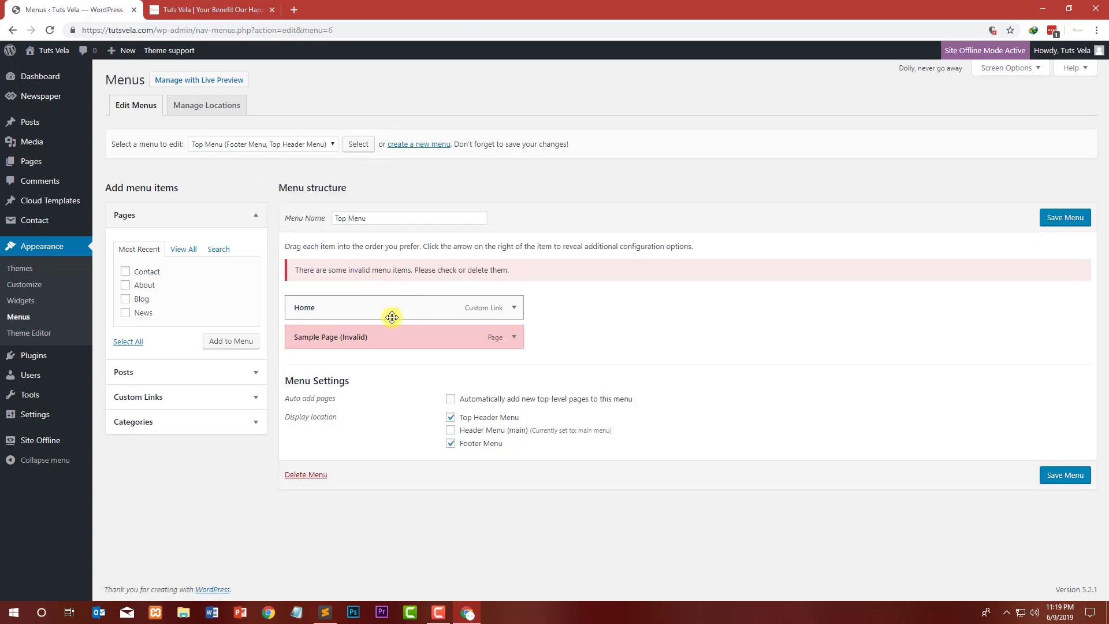
click(514, 337)
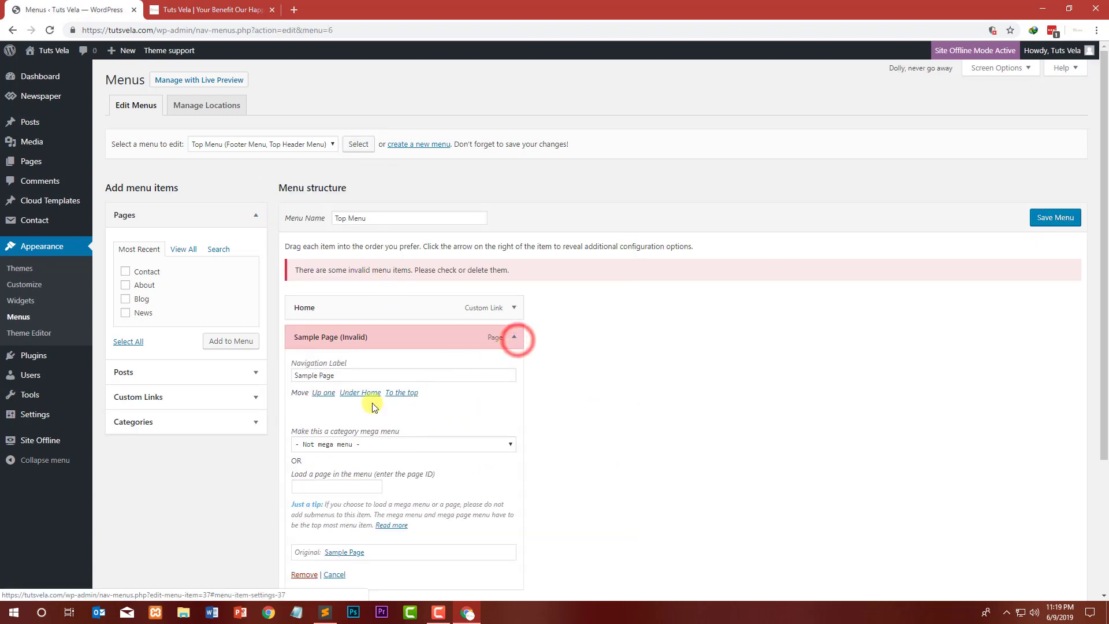
click(299, 574)
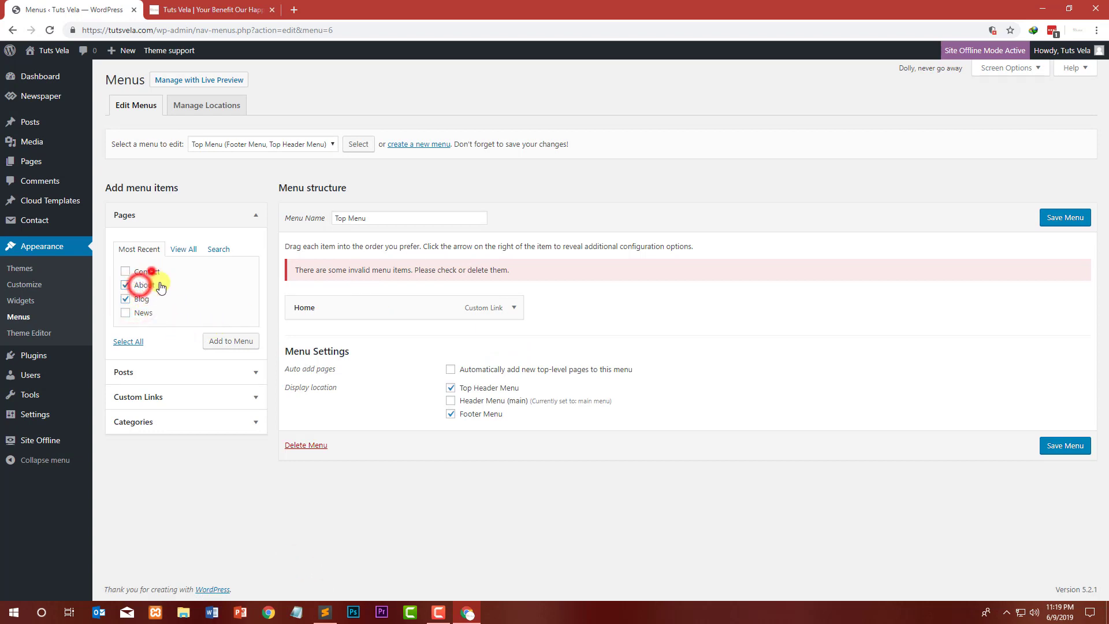
Step: Add the Contact, About and Blog pages to the Top Menu and save the menu
click(149, 271)
click(231, 341)
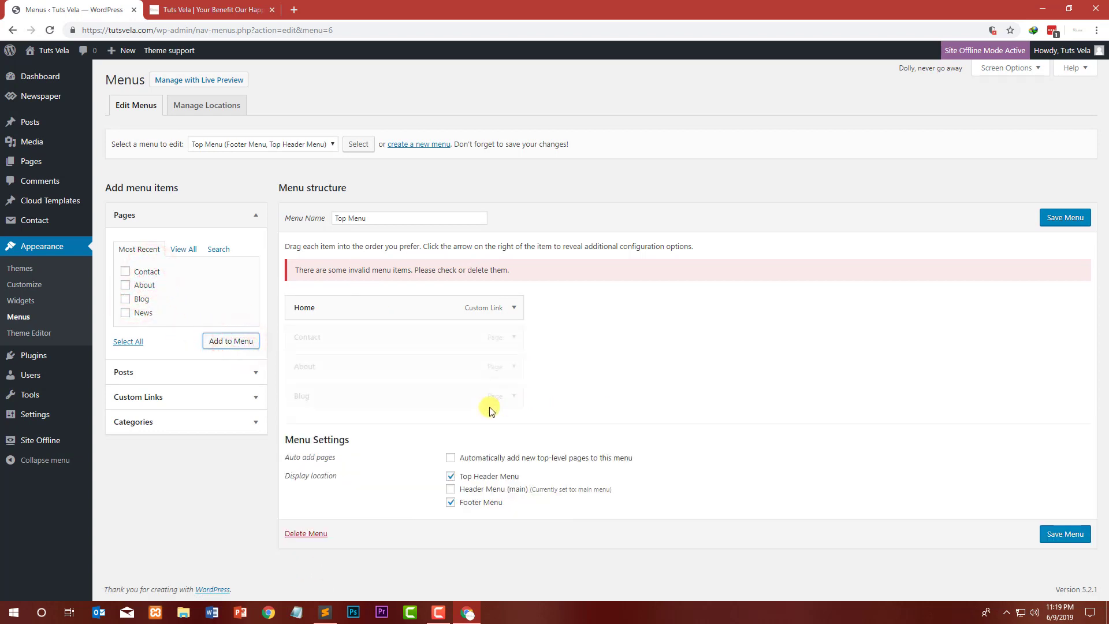
click(1072, 536)
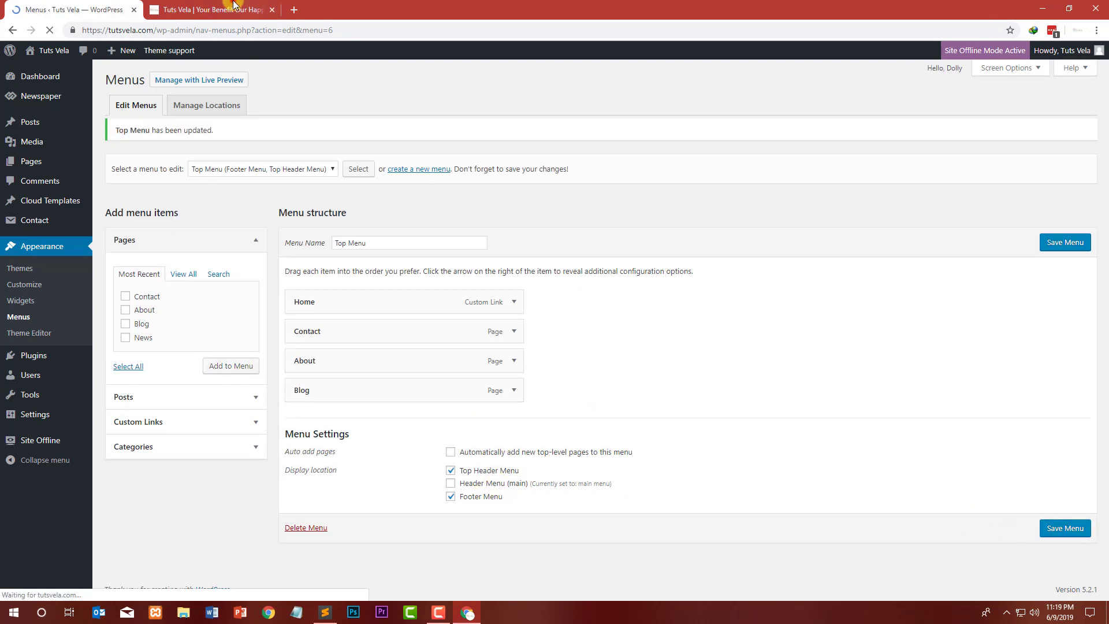
Step: Reload the live site and scroll down to check the top menu and footer
click(233, 10)
click(48, 30)
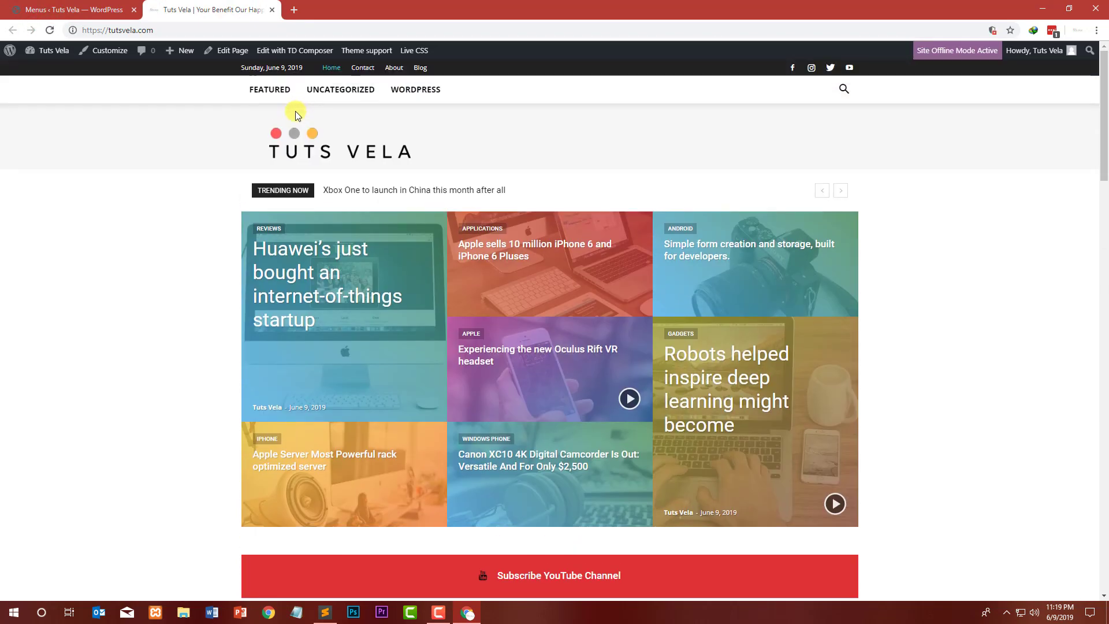
scroll(60, 168, down, 20)
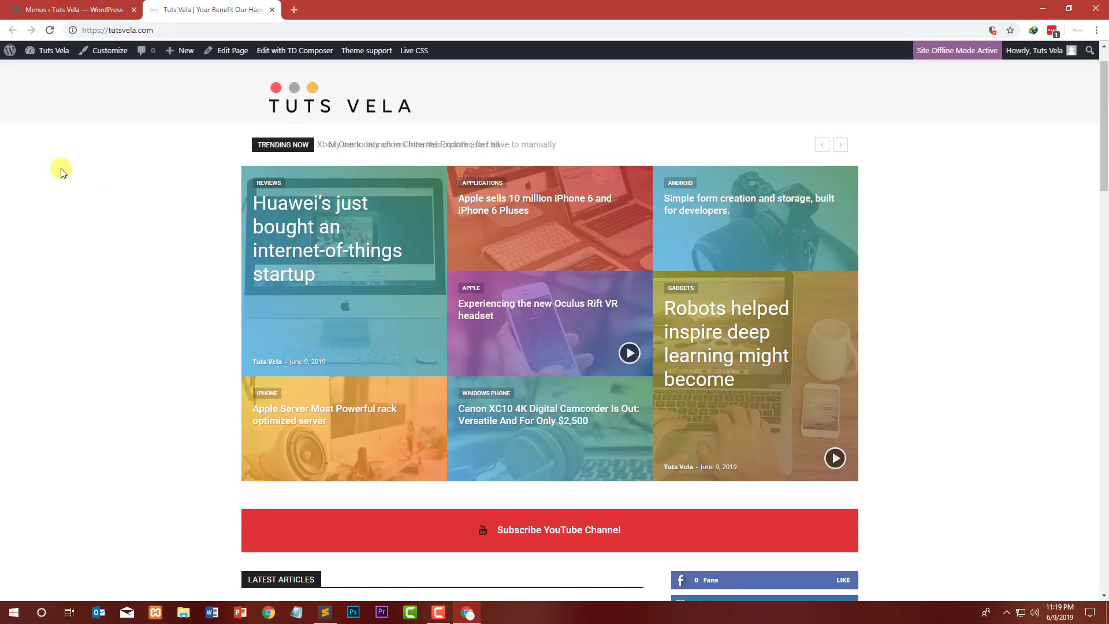
scroll(276, 301, down, 4)
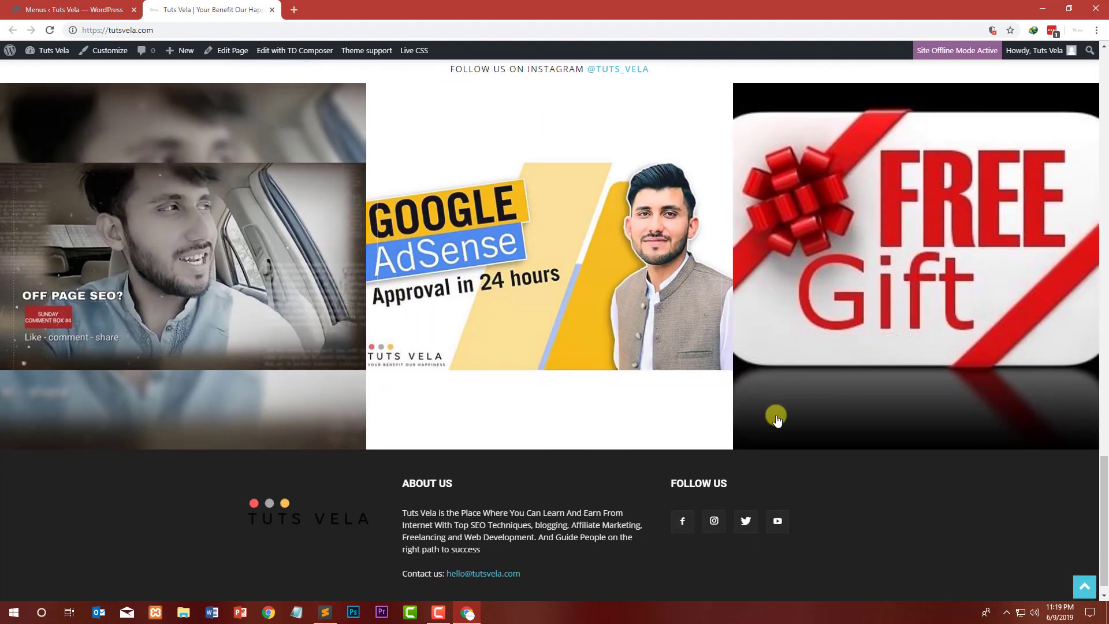
scroll(731, 551, down, 1)
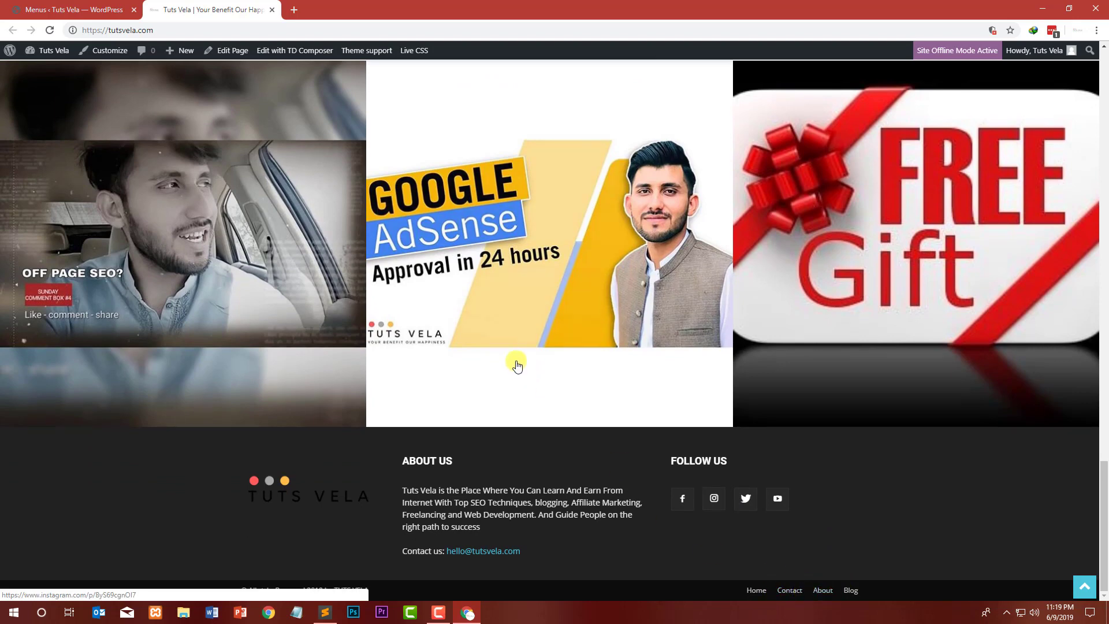
Step: Reorder the Top Menu items to Home, Blog, About, Contact
click(71, 7)
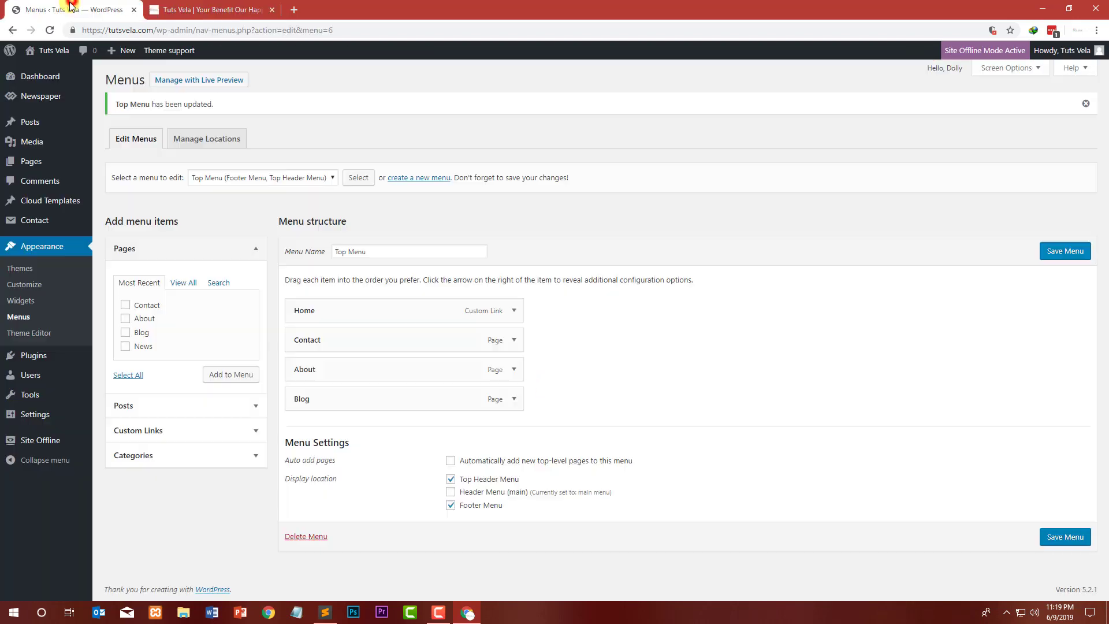
mouse_move(329, 398)
mouse_down()
mouse_move(329, 331)
mouse_move(346, 355)
mouse_move(321, 339)
mouse_move(322, 413)
mouse_up()
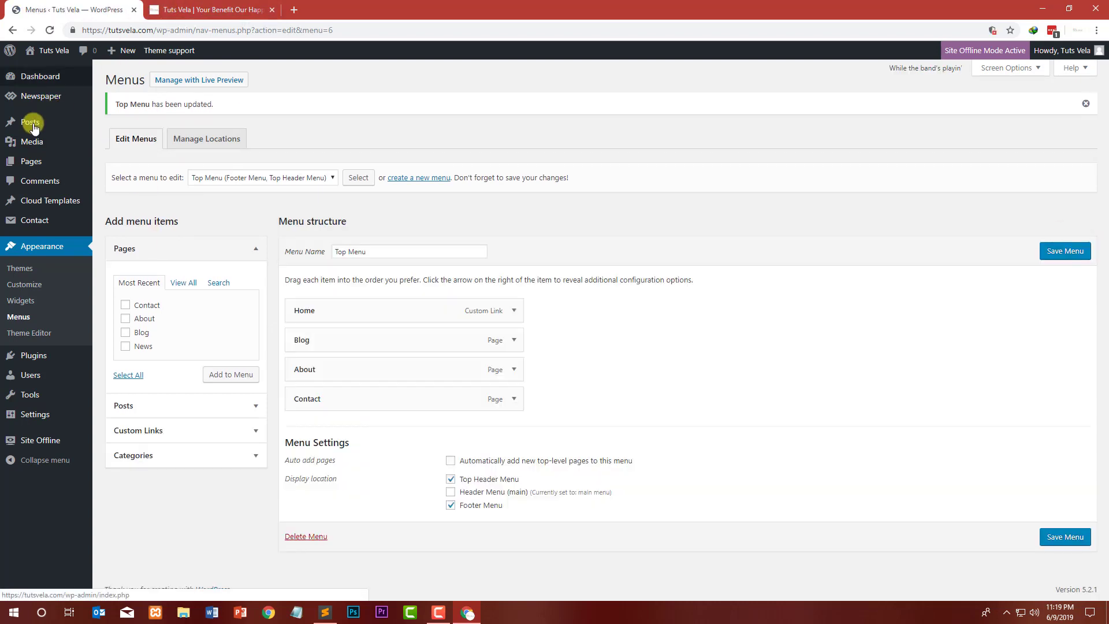
mouse_move(93, 131)
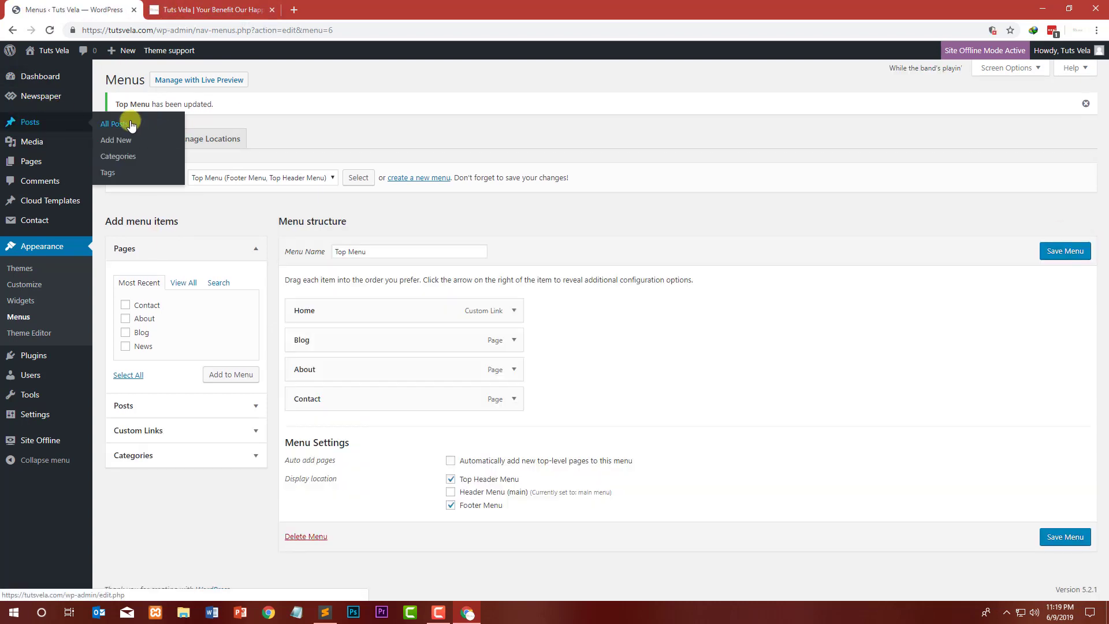
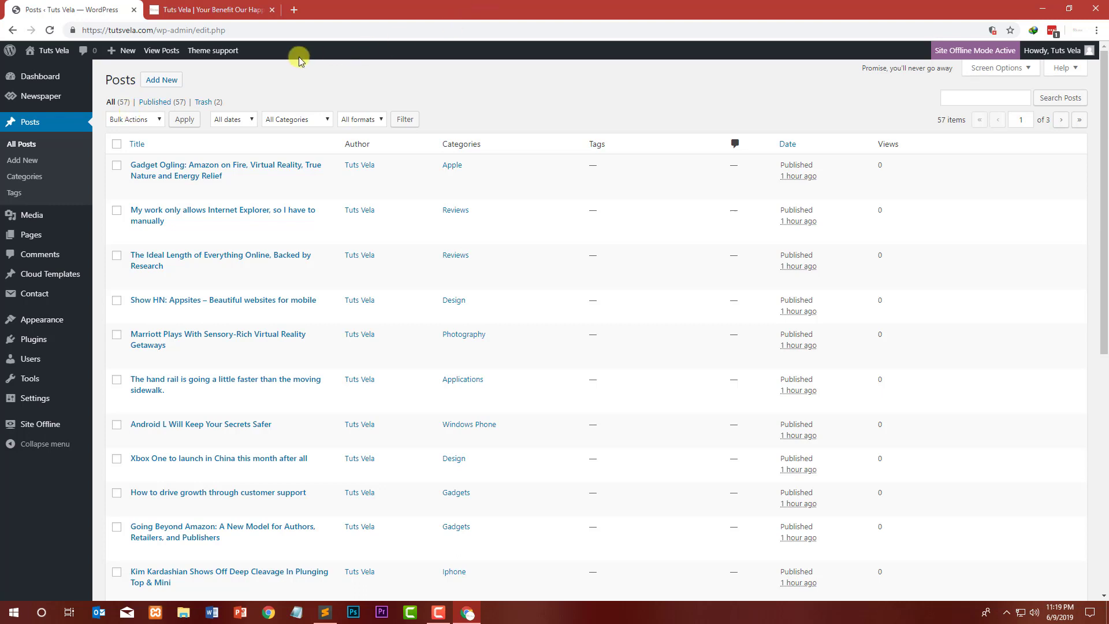
Step: Bulk-move the selected posts on the first page of the post list to the Trash
click(134, 121)
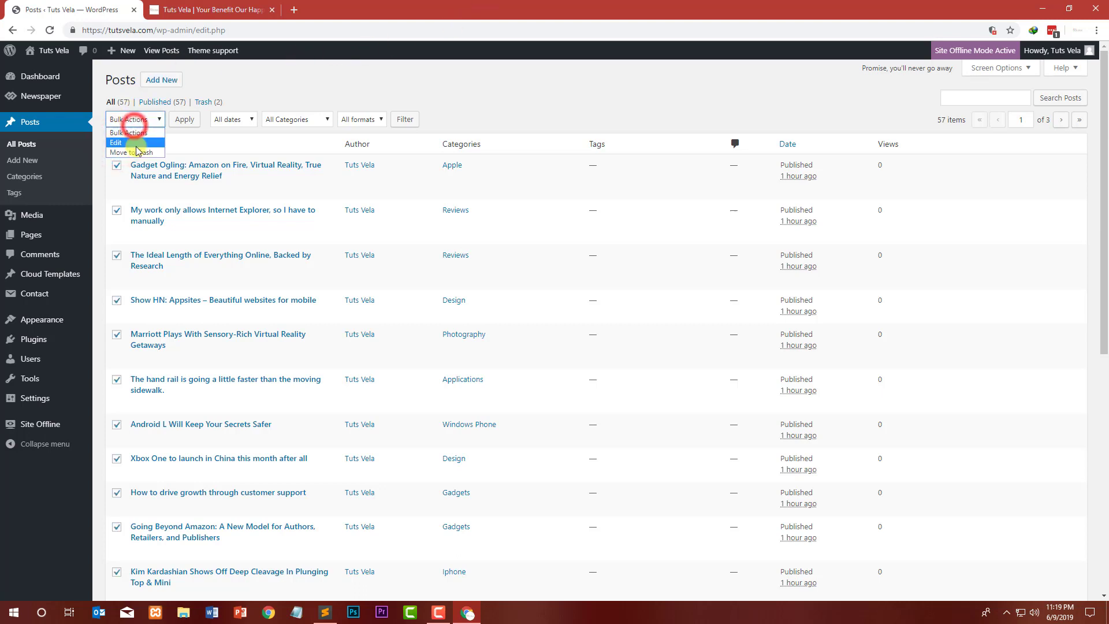
click(134, 151)
click(186, 119)
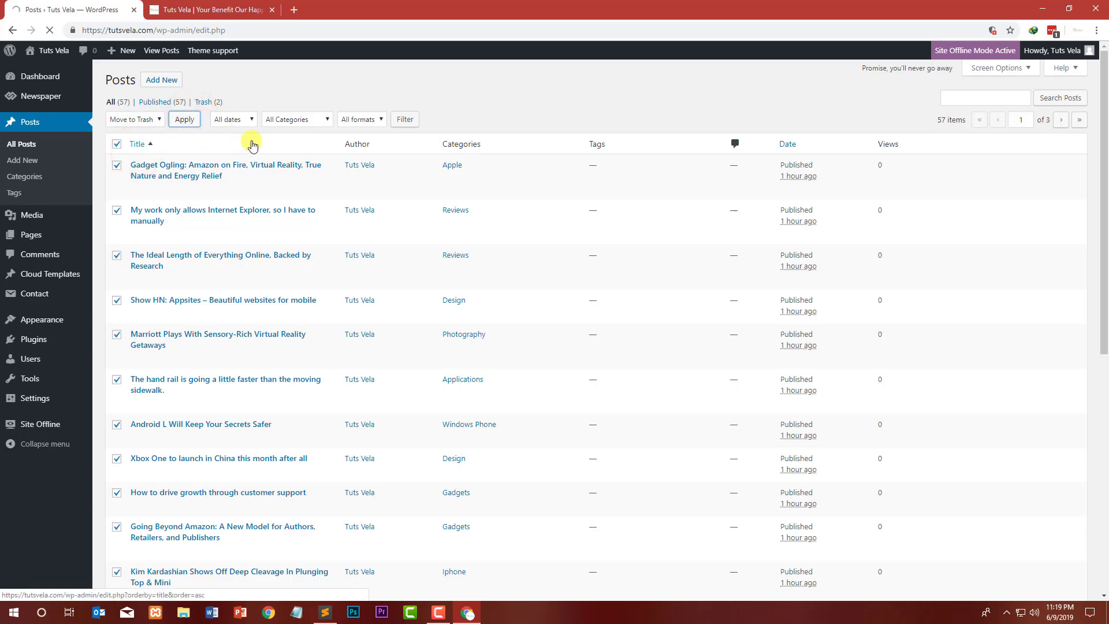
click(209, 9)
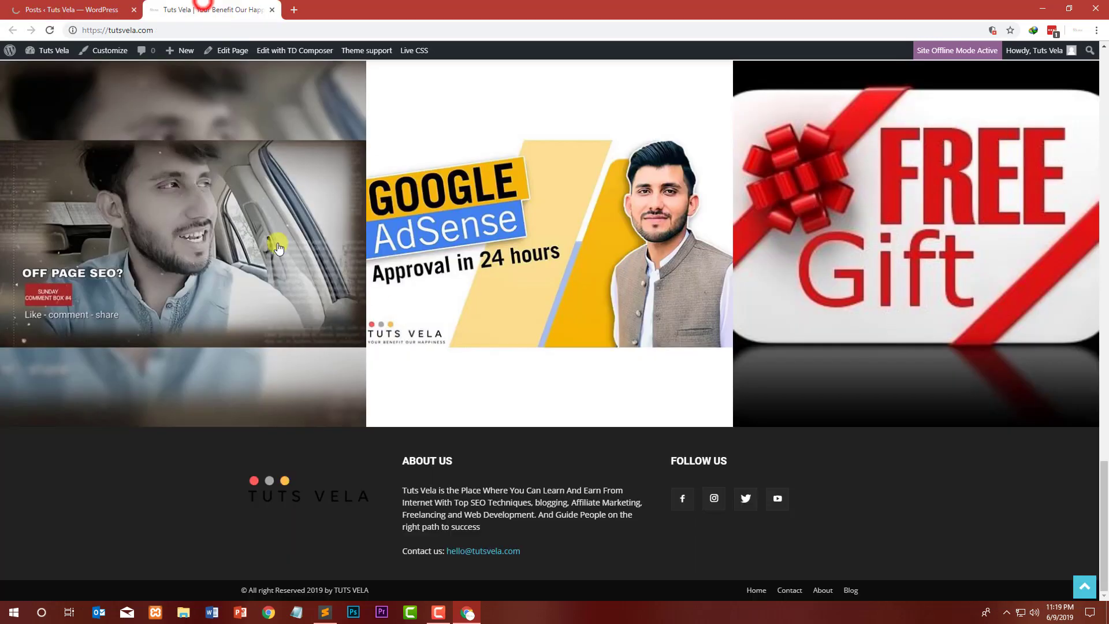
scroll(313, 171, up, 8)
scroll(220, 128, up, 10)
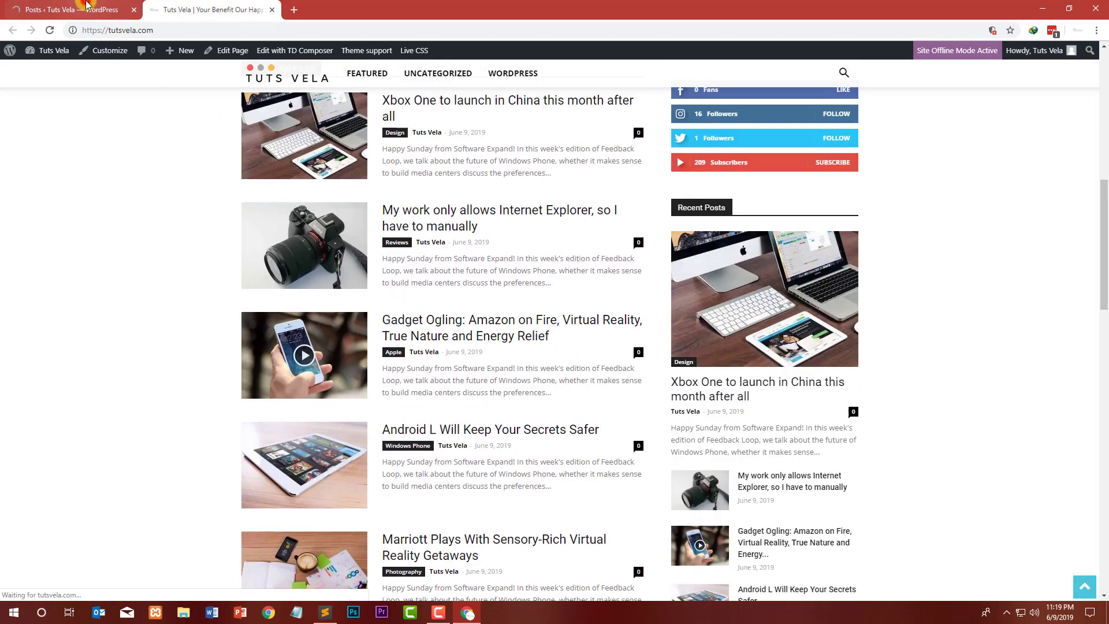
click(78, 10)
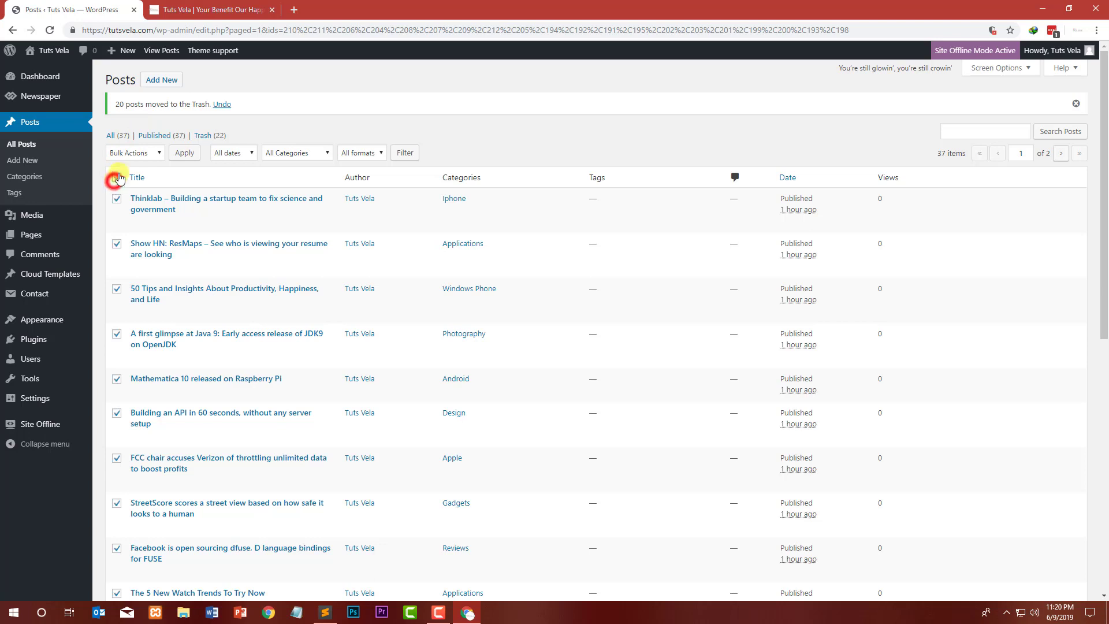
Step: Select all posts on the next page and bulk-move them to the Trash
click(134, 152)
click(123, 177)
click(187, 155)
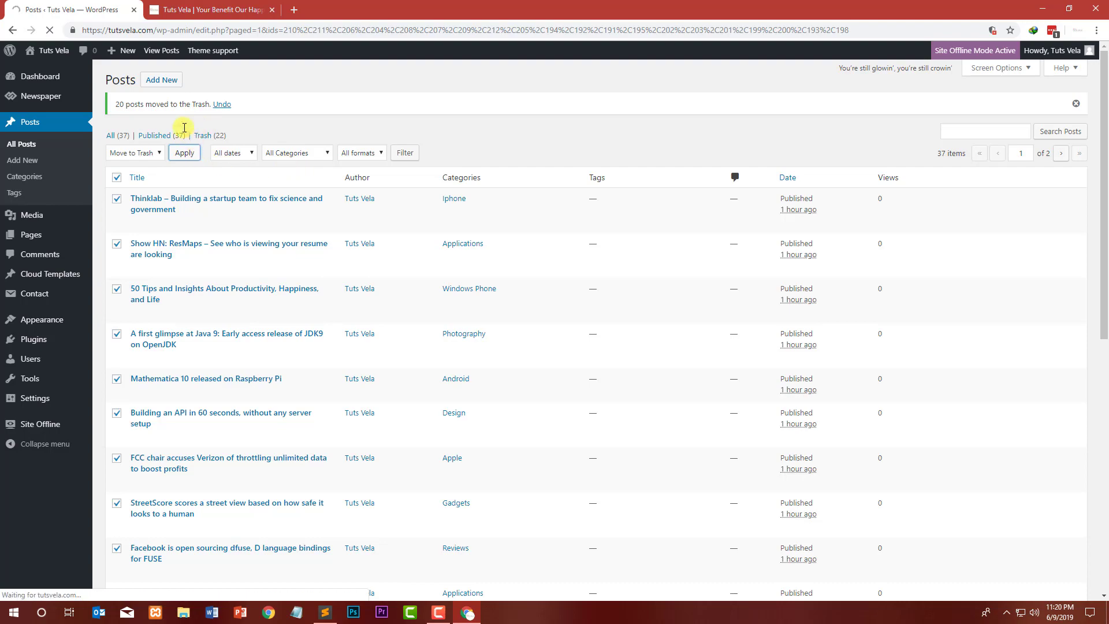
click(179, 6)
scroll(156, 133, up, 10)
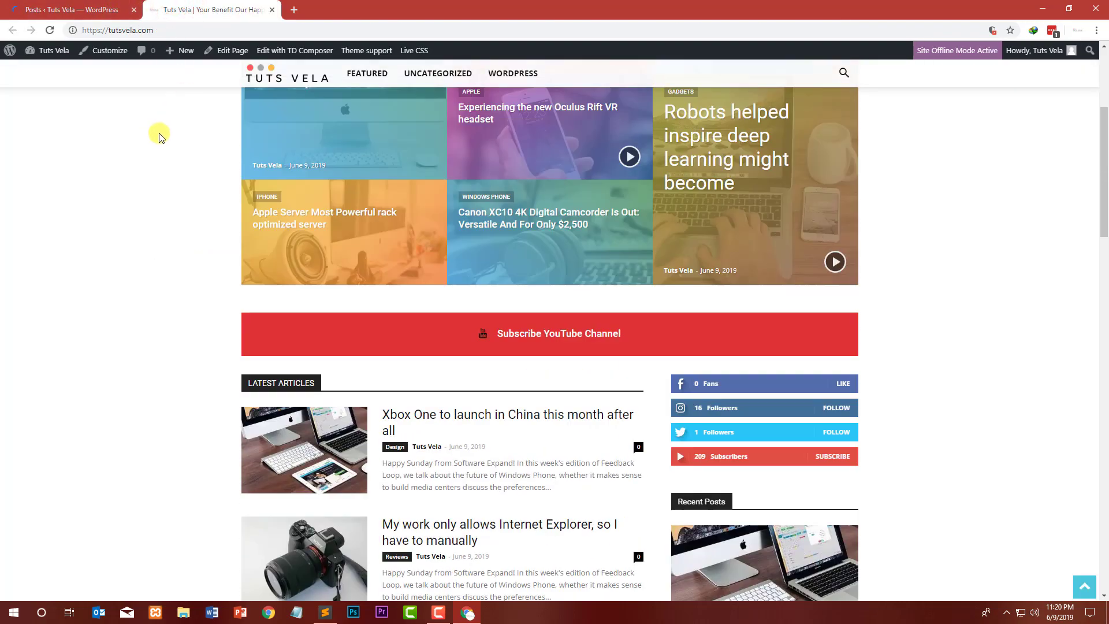
click(84, 4)
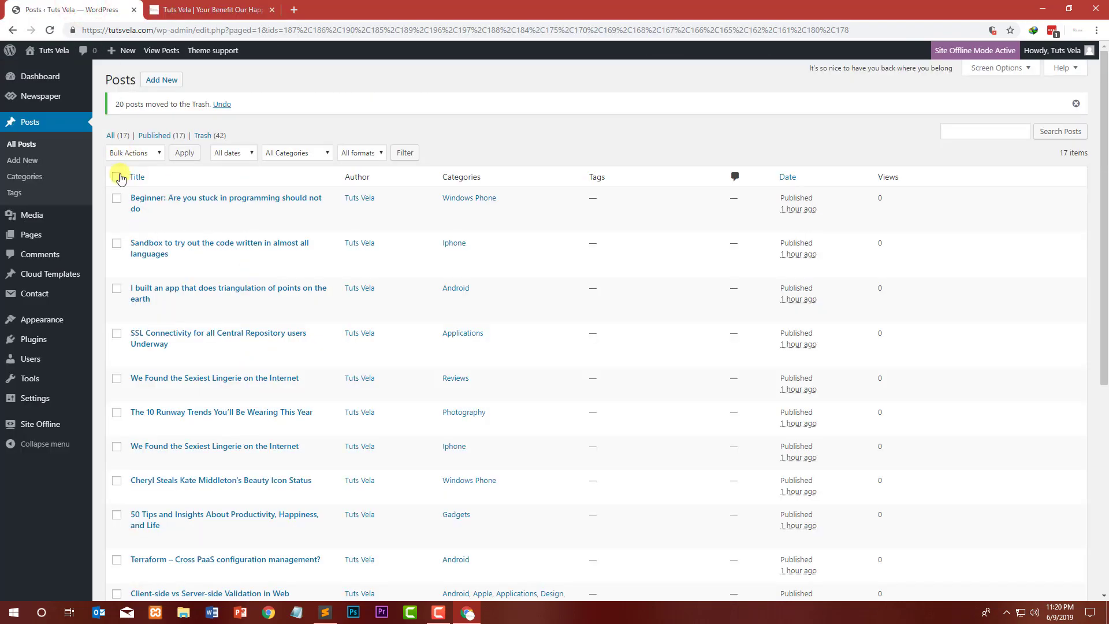
Step: Select the remaining posts and bulk-move them to the Trash as well
click(125, 153)
click(134, 180)
click(184, 153)
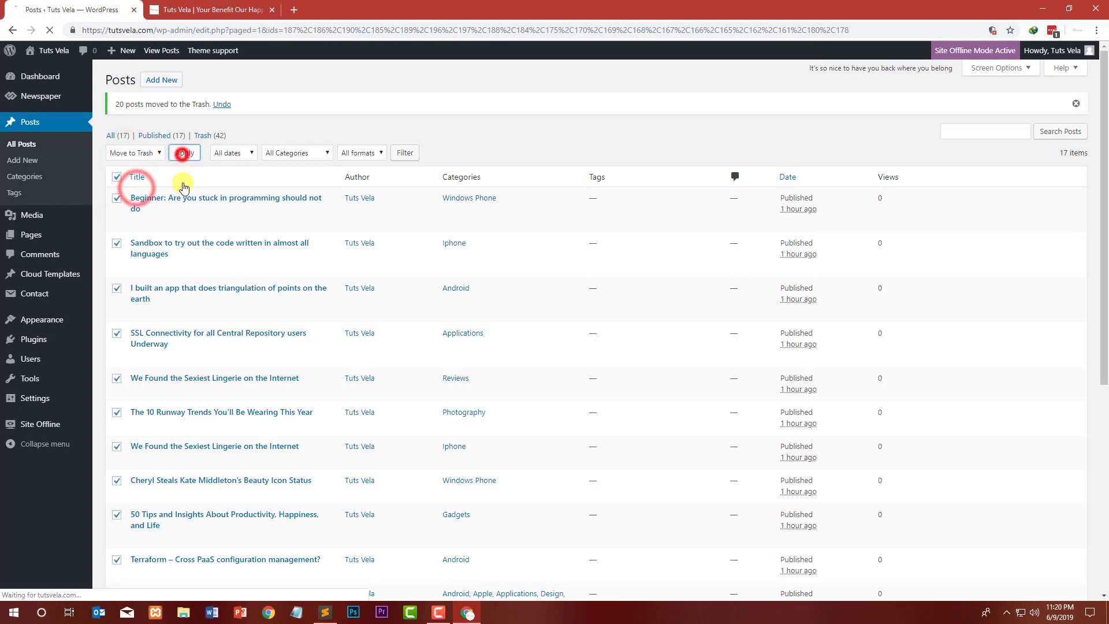
click(223, 5)
click(64, 8)
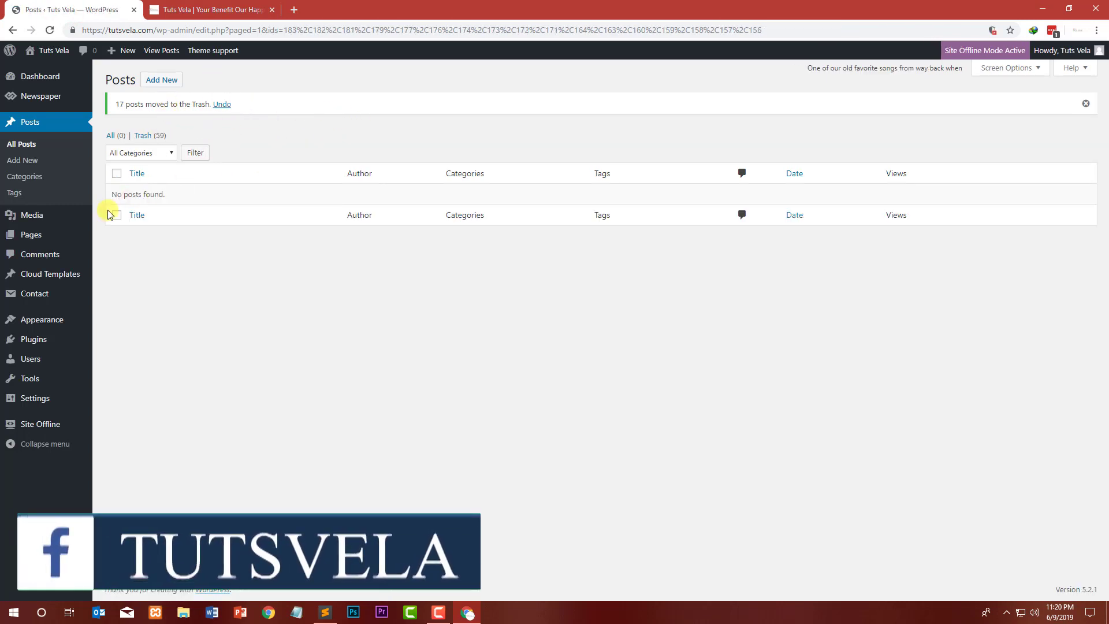
Step: Open the post categories, select them all, and bulk-delete them
click(31, 179)
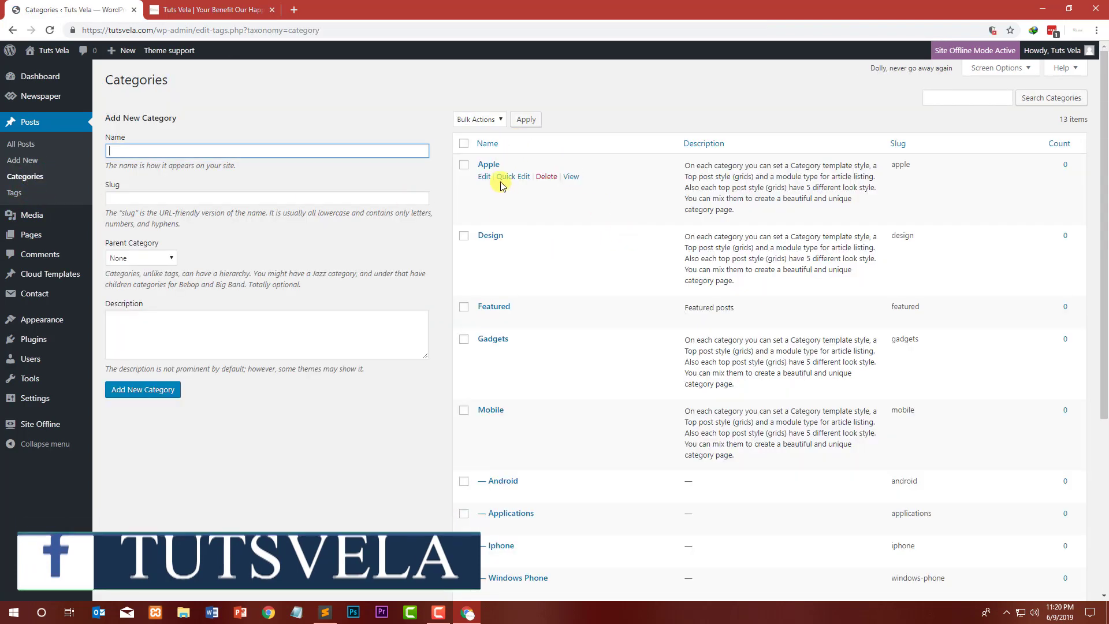
click(464, 143)
scroll(567, 188, down, 5)
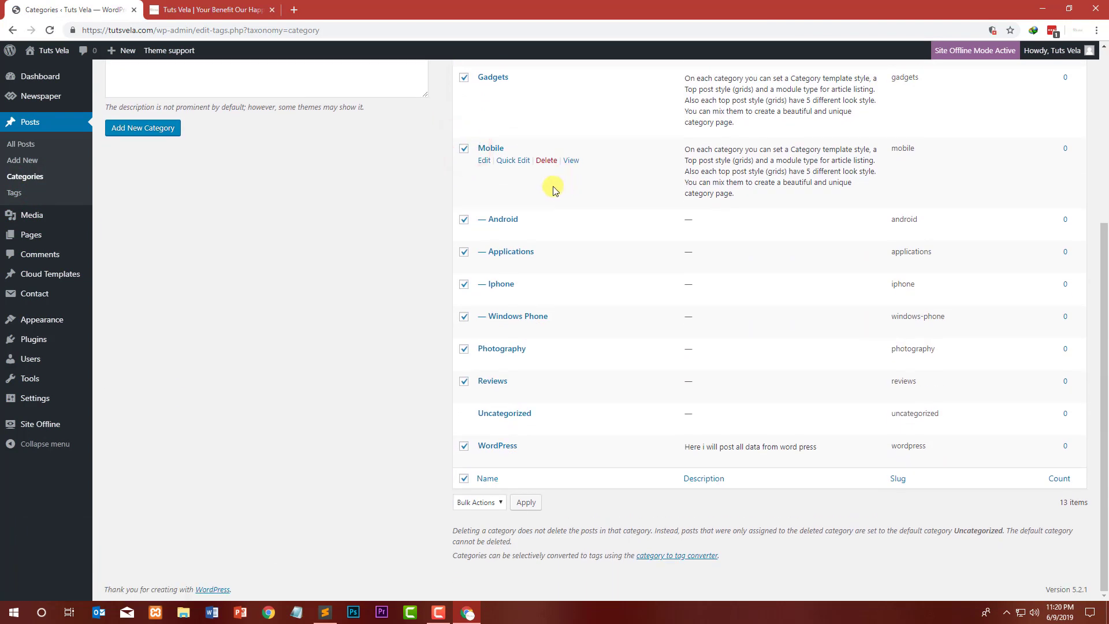
scroll(540, 218, up, 5)
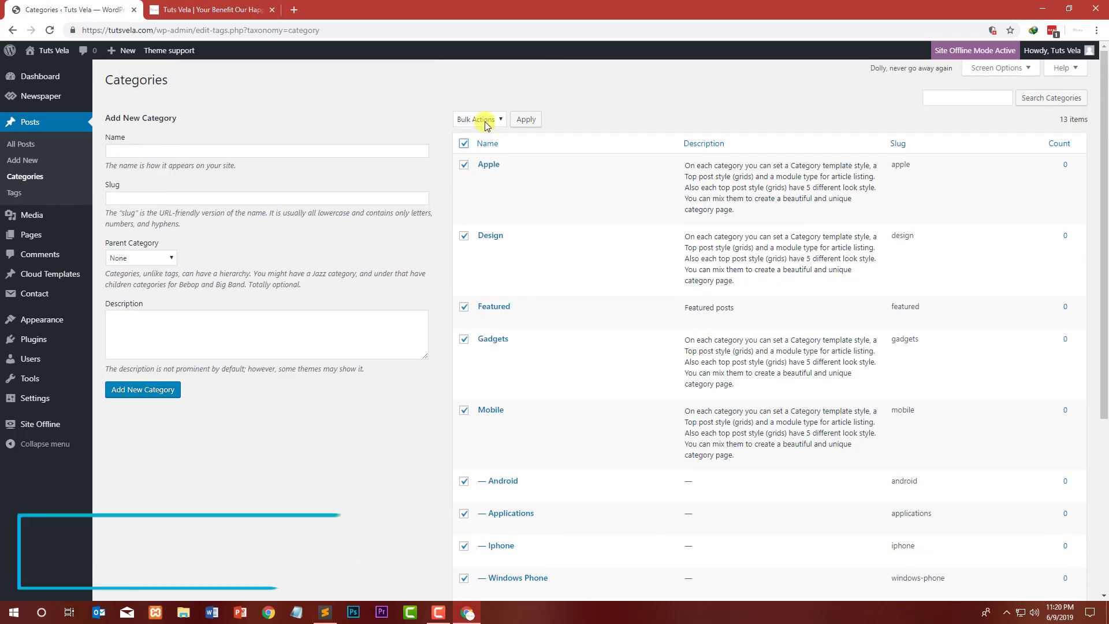
click(485, 120)
click(482, 139)
click(525, 119)
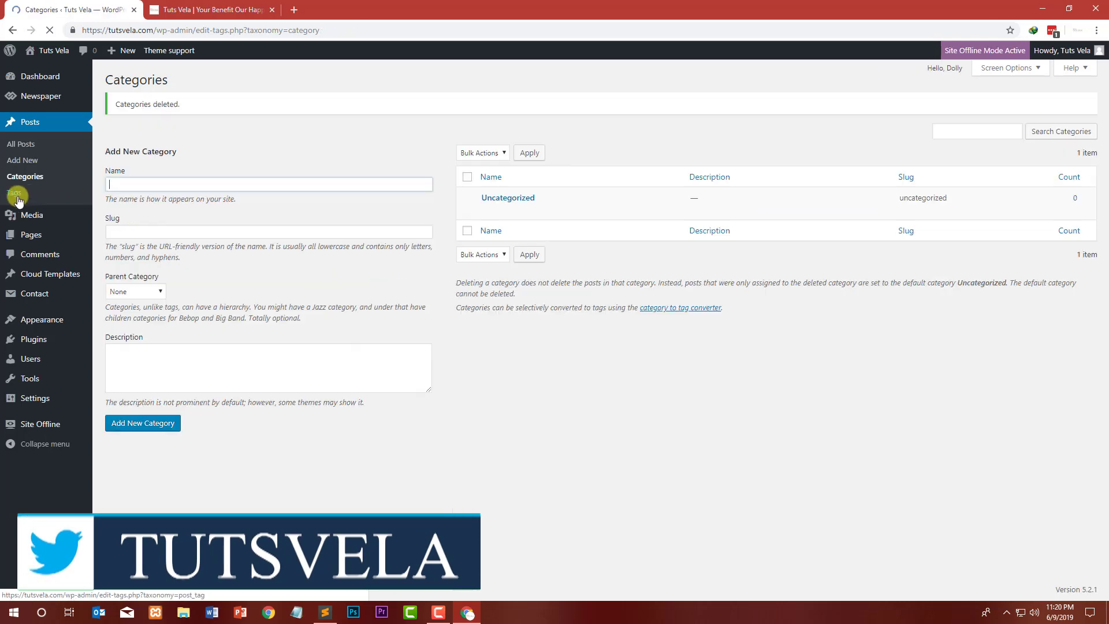
Step: Open the Tags list in a new tab to check for existing tags, then close it
right_click(21, 194)
click(27, 200)
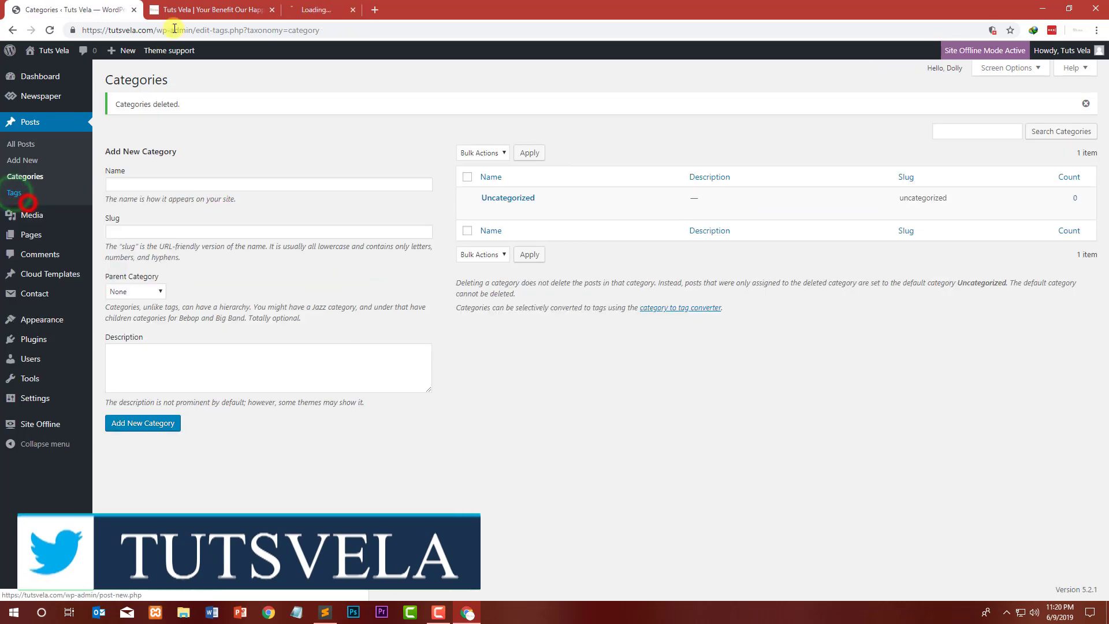
click(338, 4)
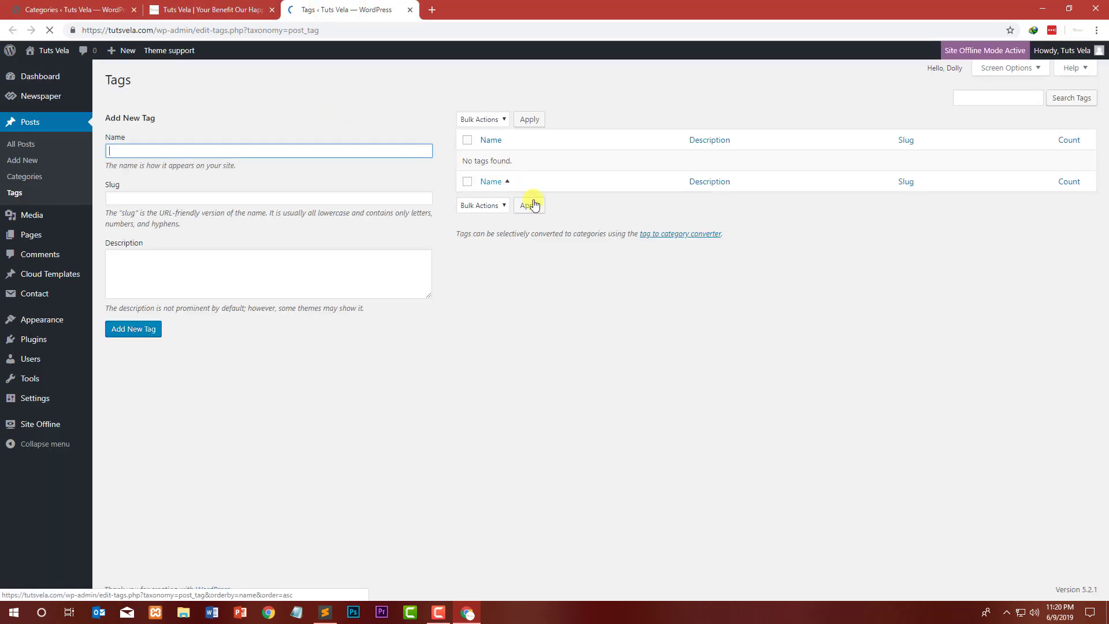
click(410, 10)
click(109, 9)
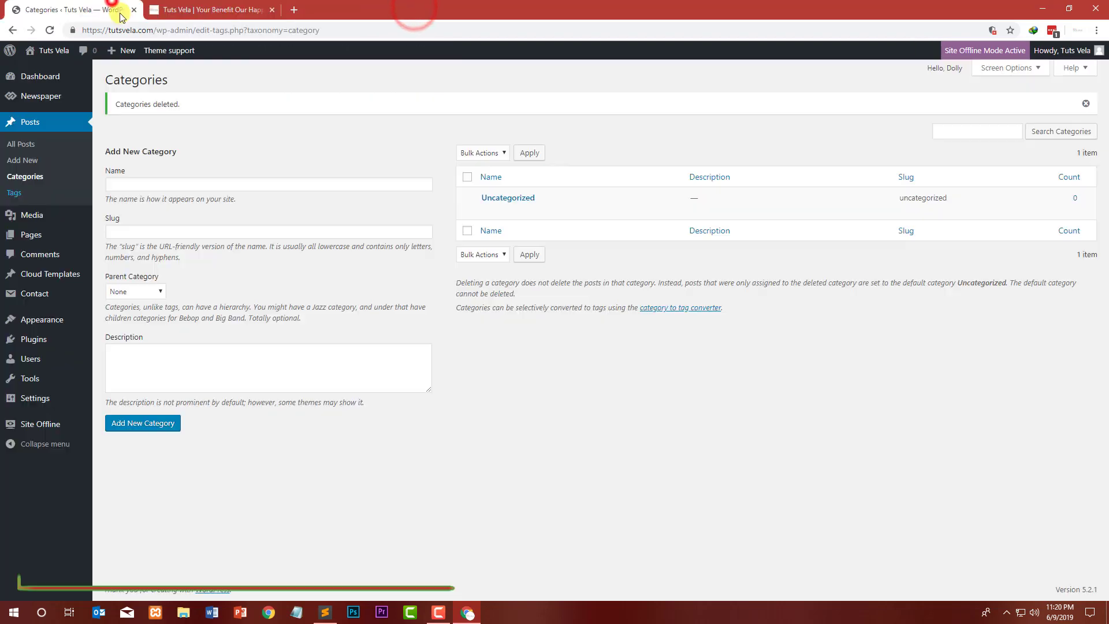
Step: Add a new post category named WordPress
click(263, 182)
text(Word)
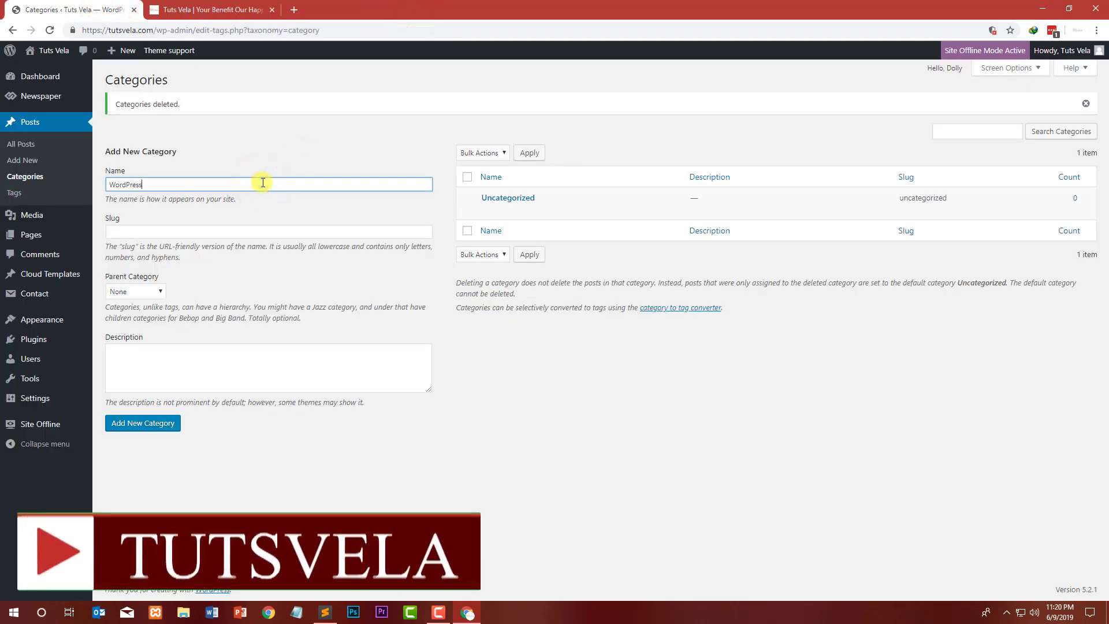
text(Press)
double_click(134, 185)
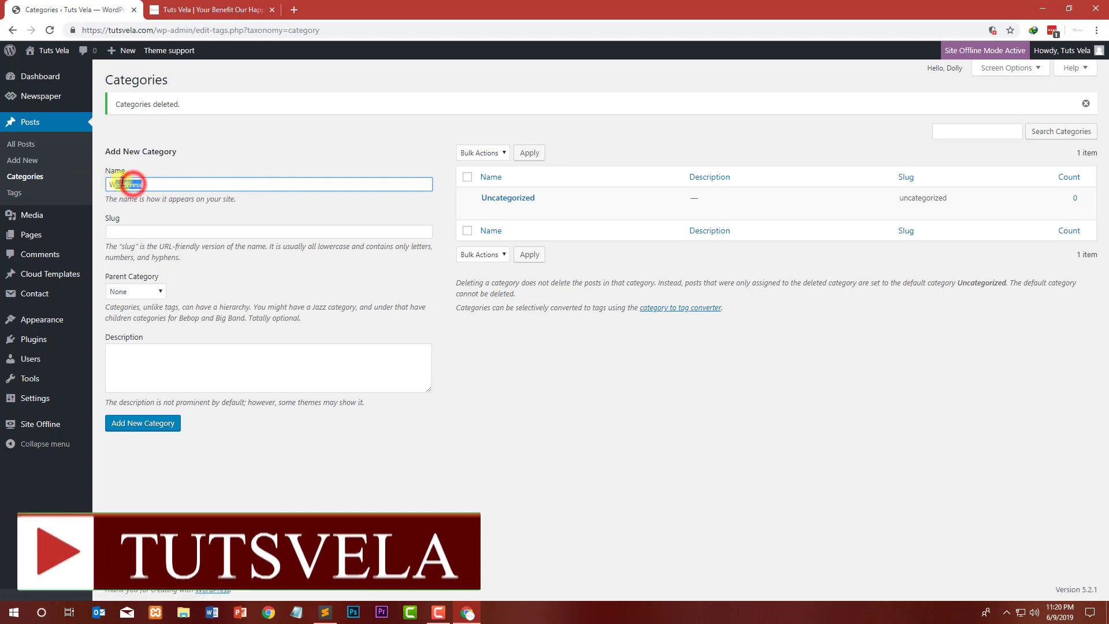
click(154, 433)
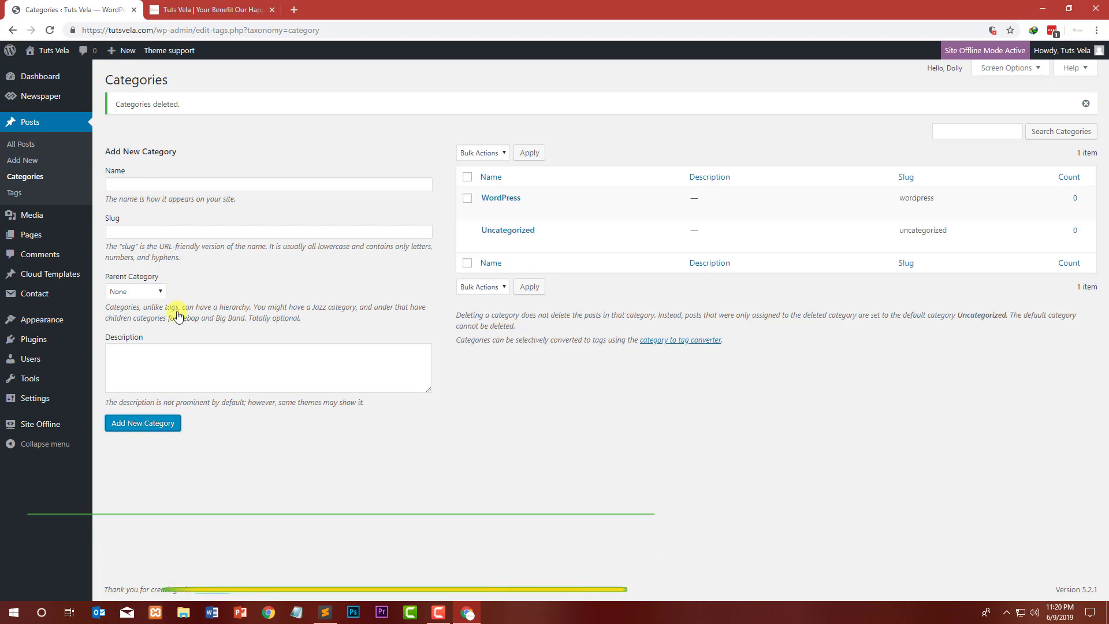
Step: Add two more categories named Affiliate Marketing and Tips and Tricks
click(155, 184)
text(Affiliate Marketin)
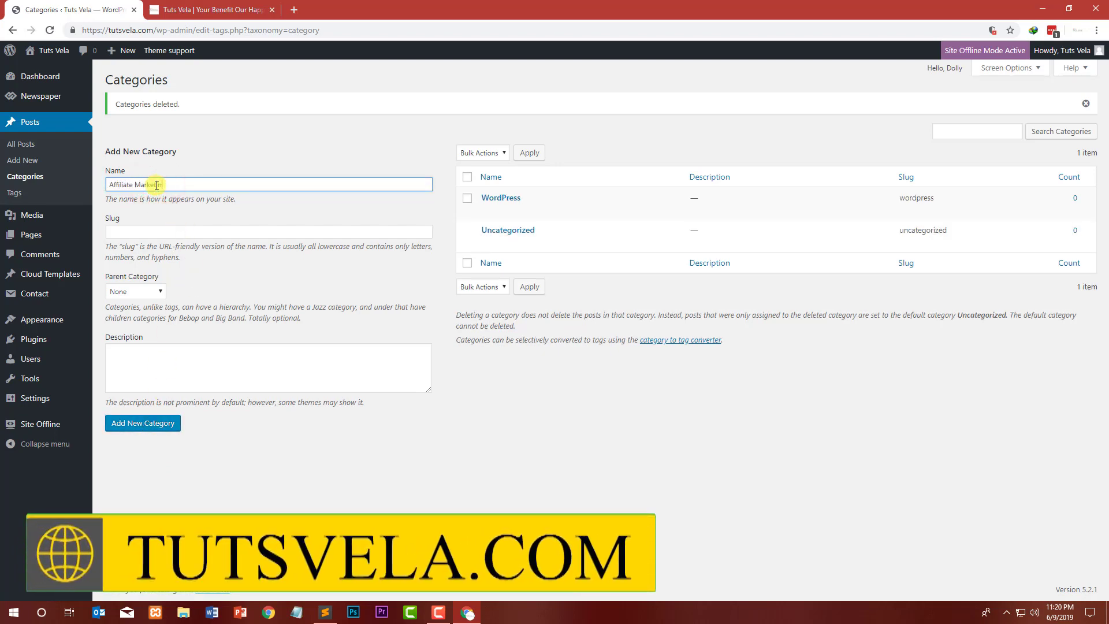
text(g)
click(147, 433)
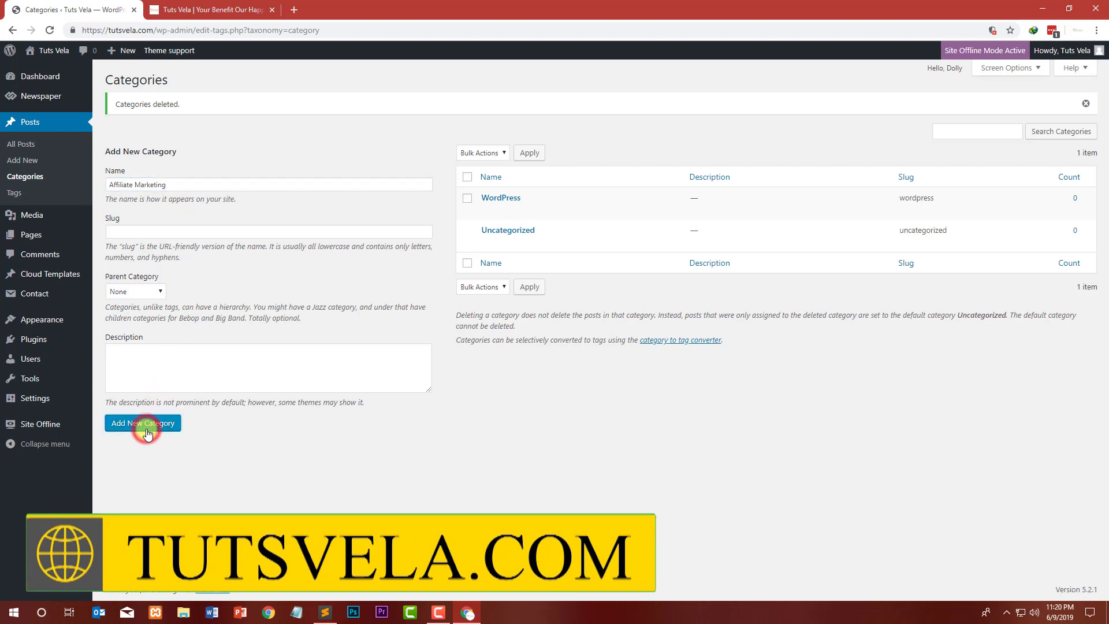
click(216, 183)
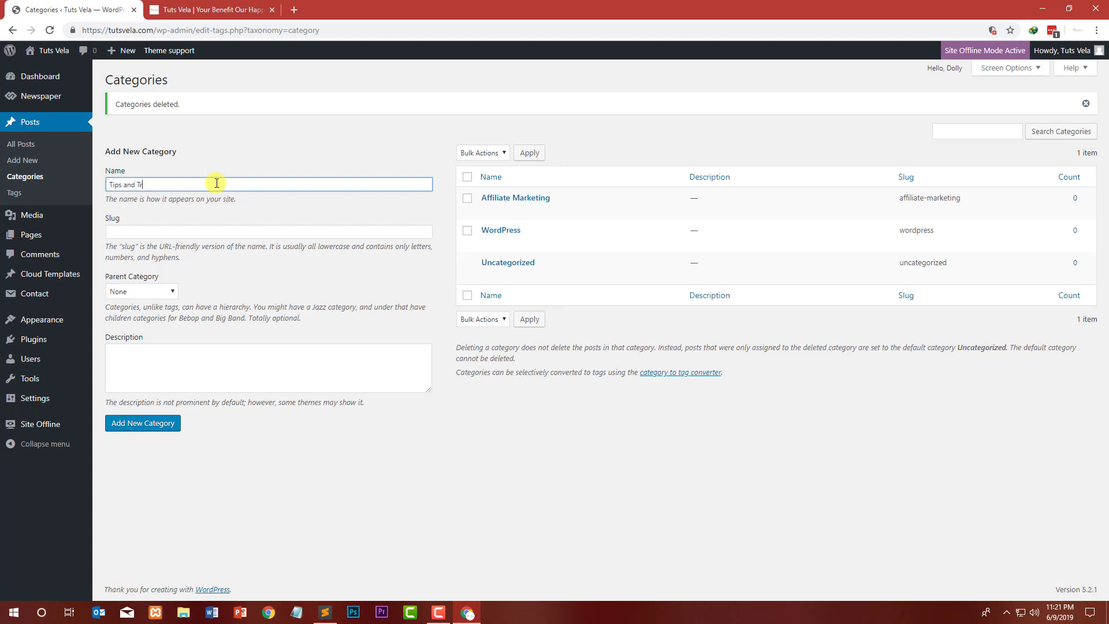
click(168, 425)
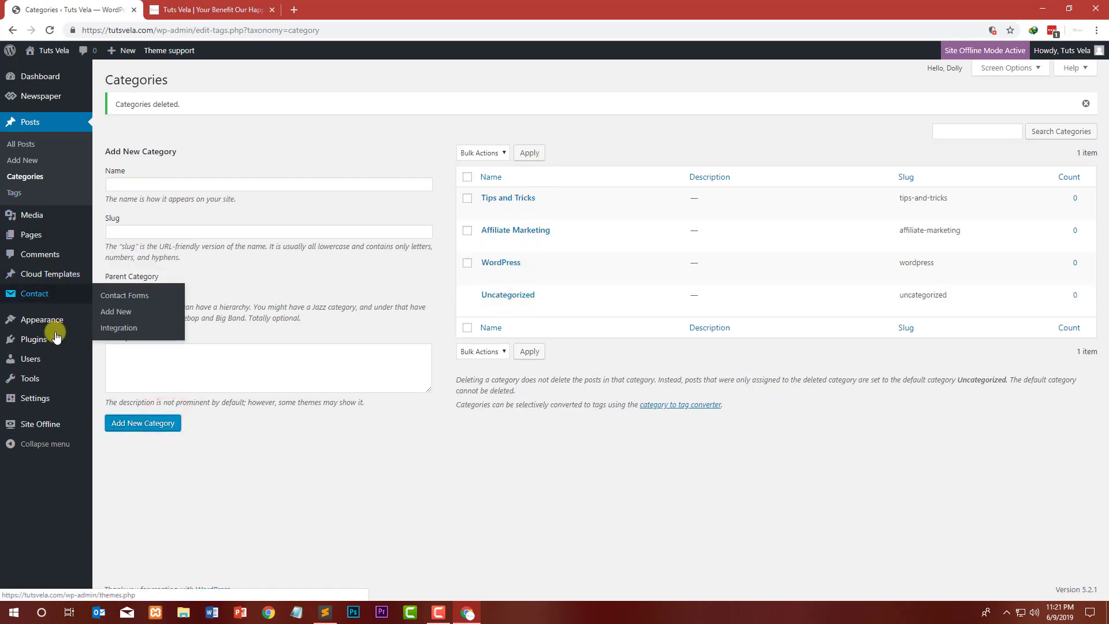
Step: Load the main menu (Header Menu) for editing and remove its Uncategorized item
mouse_move(64, 322)
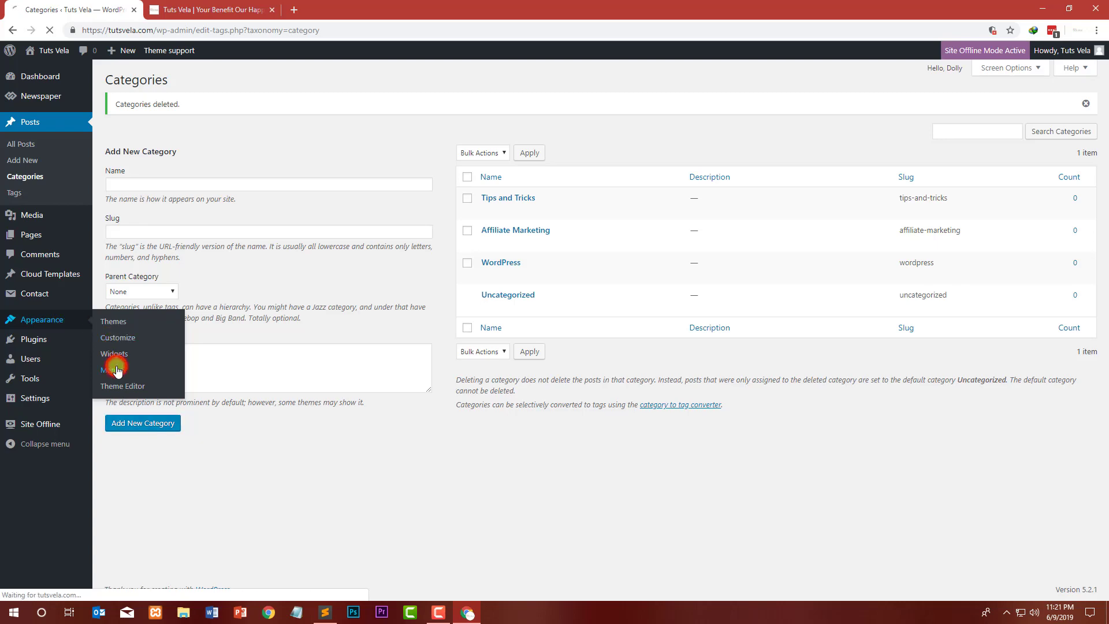
click(259, 4)
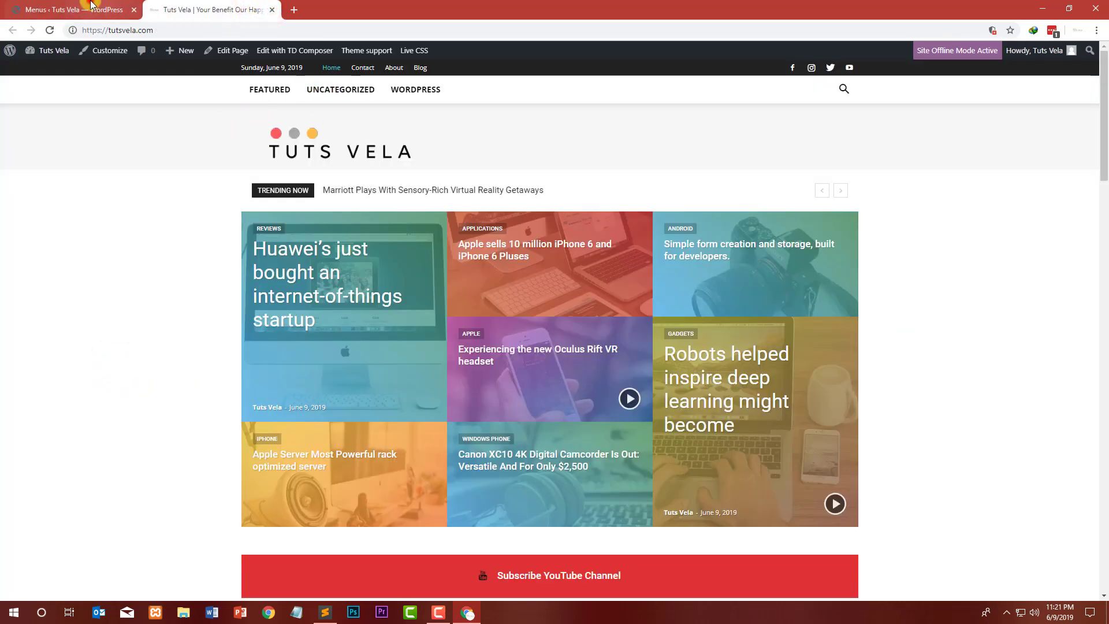
click(91, 6)
click(322, 145)
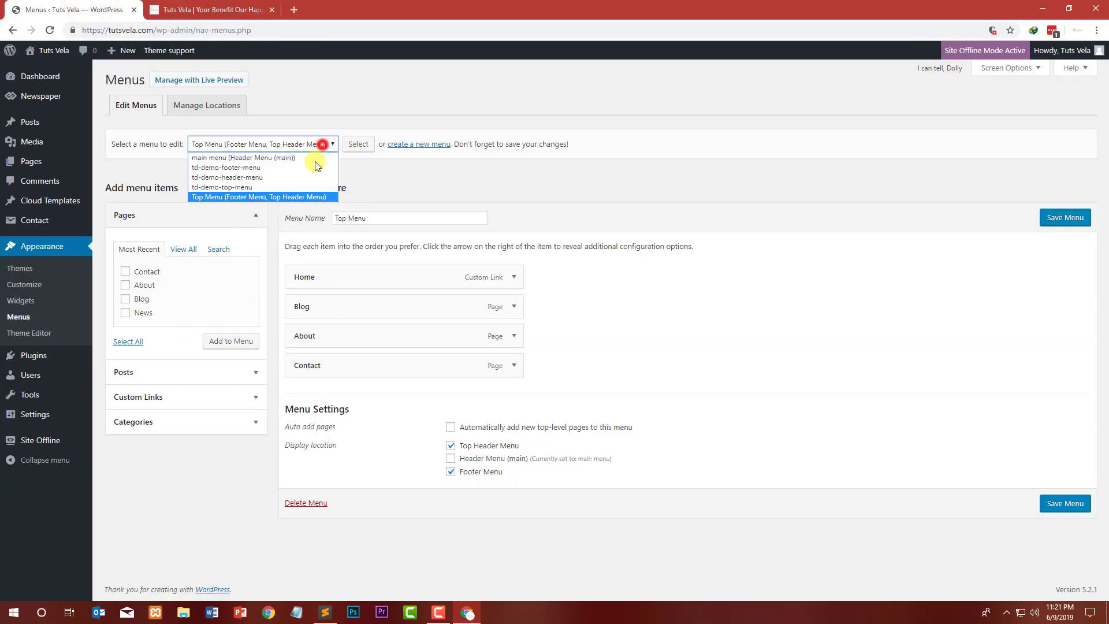
click(267, 157)
click(358, 146)
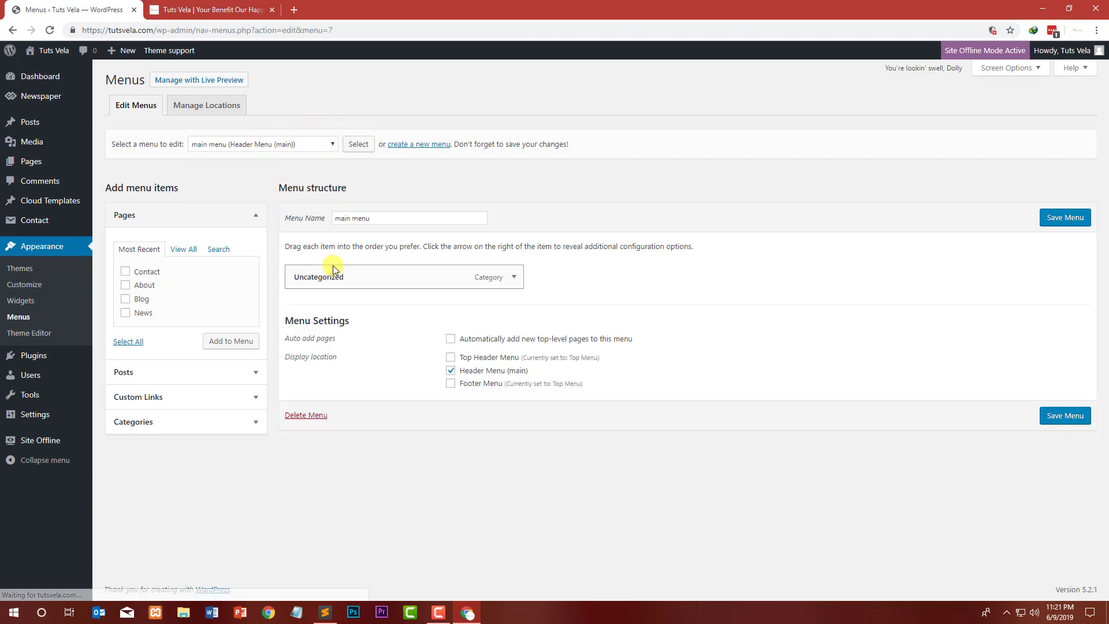
click(508, 278)
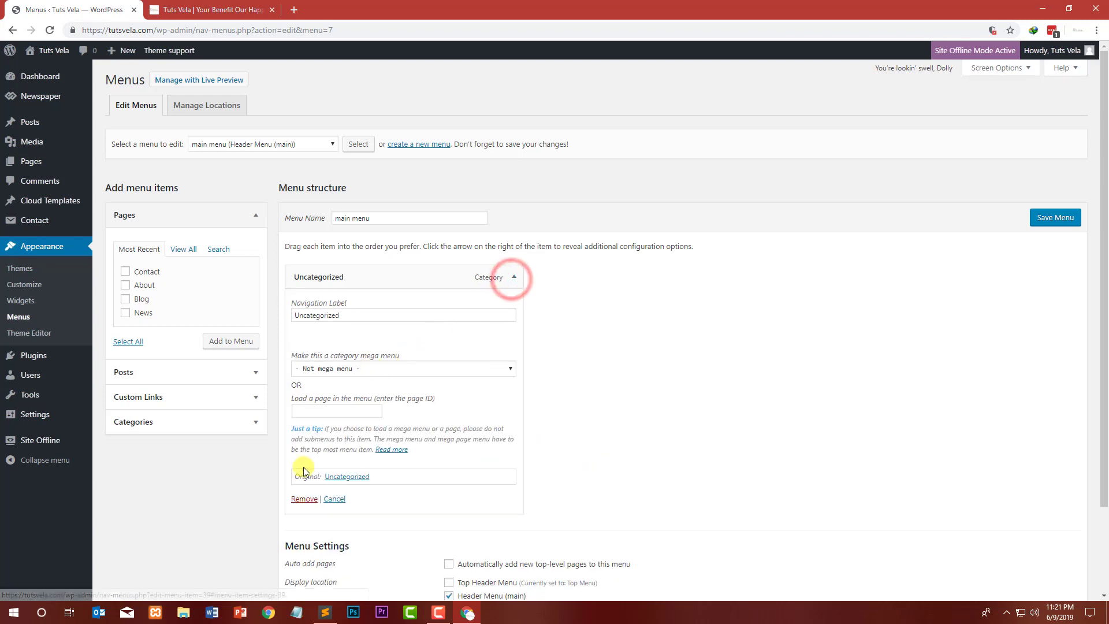
click(305, 495)
Step: Add the Affiliate Marketing, Tips and Tricks and WordPress categories to the main menu, save it, and reload the live site
click(207, 421)
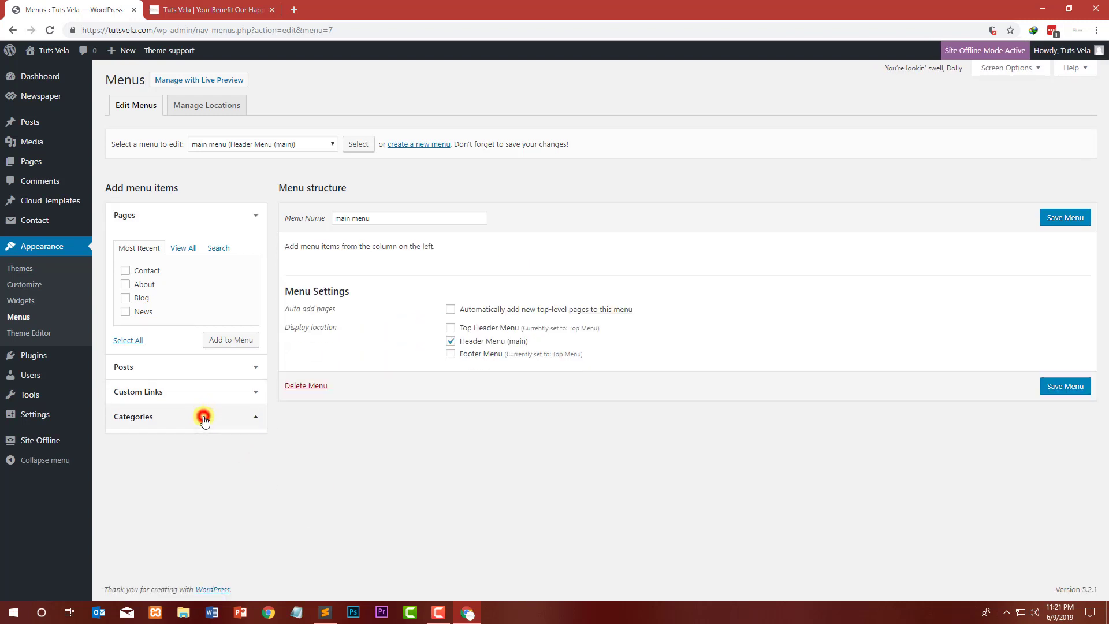
click(172, 323)
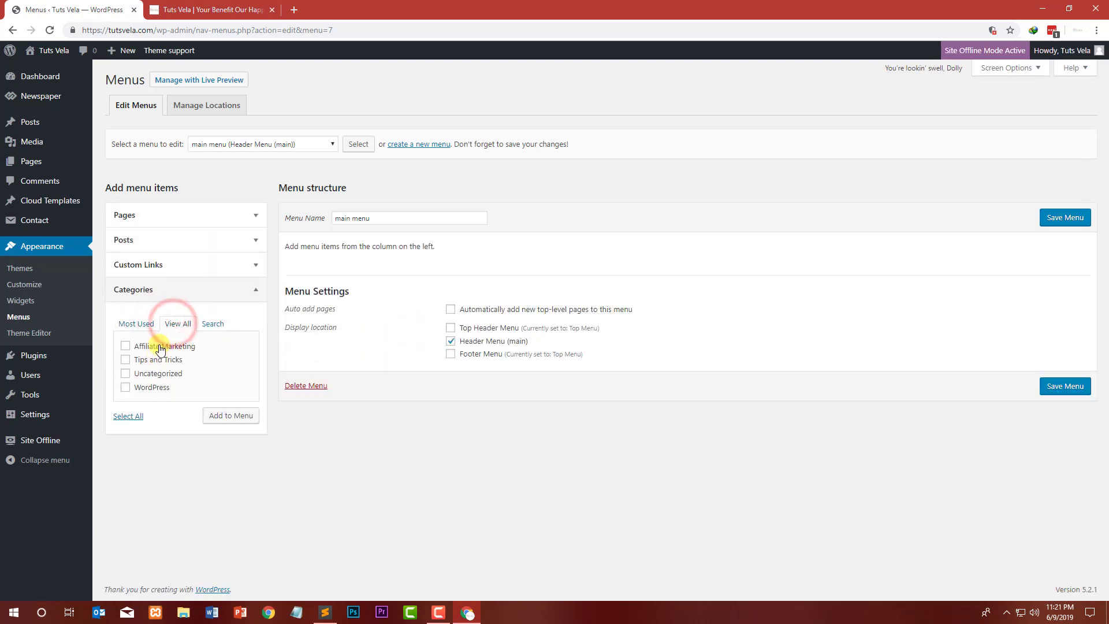
click(147, 390)
click(149, 359)
click(151, 346)
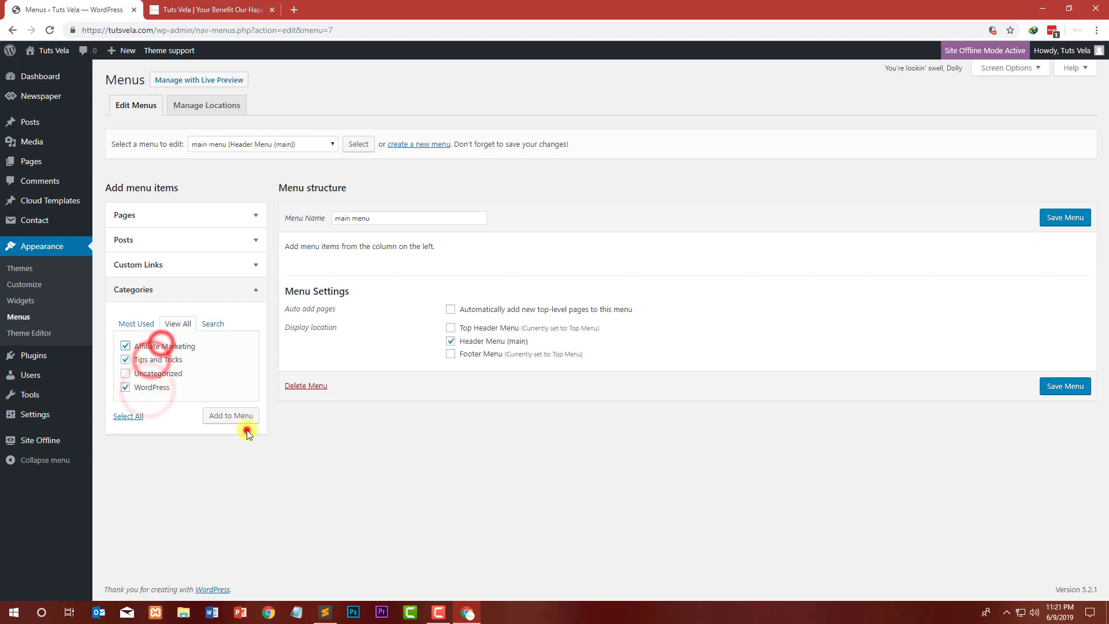
click(241, 420)
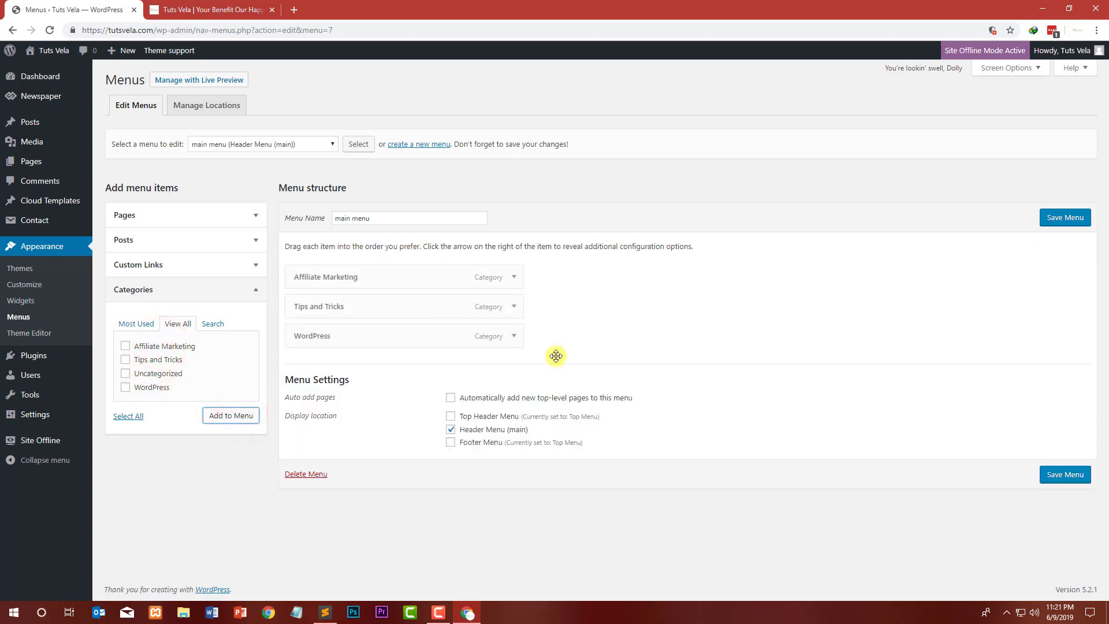
click(1079, 474)
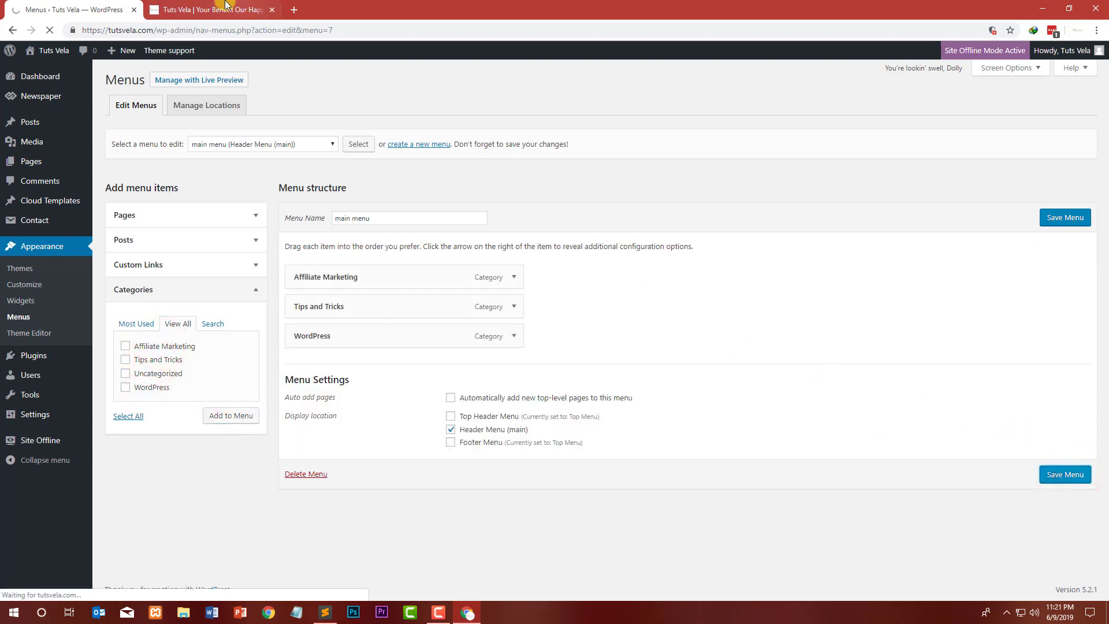
click(219, 9)
click(49, 30)
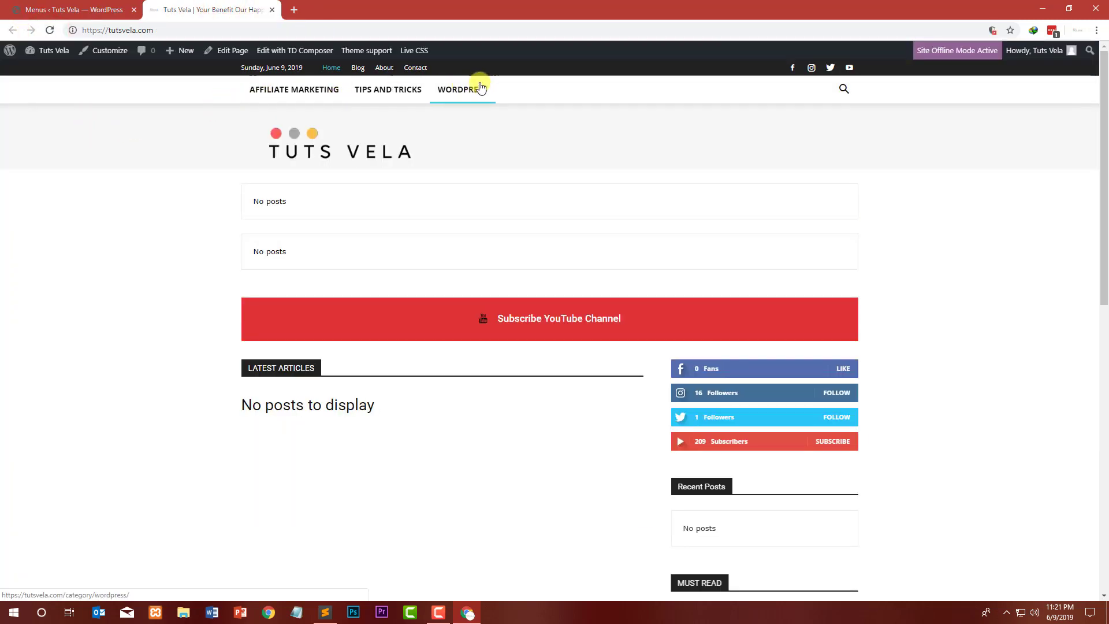
Step: Add the News page to the main menu
click(51, 5)
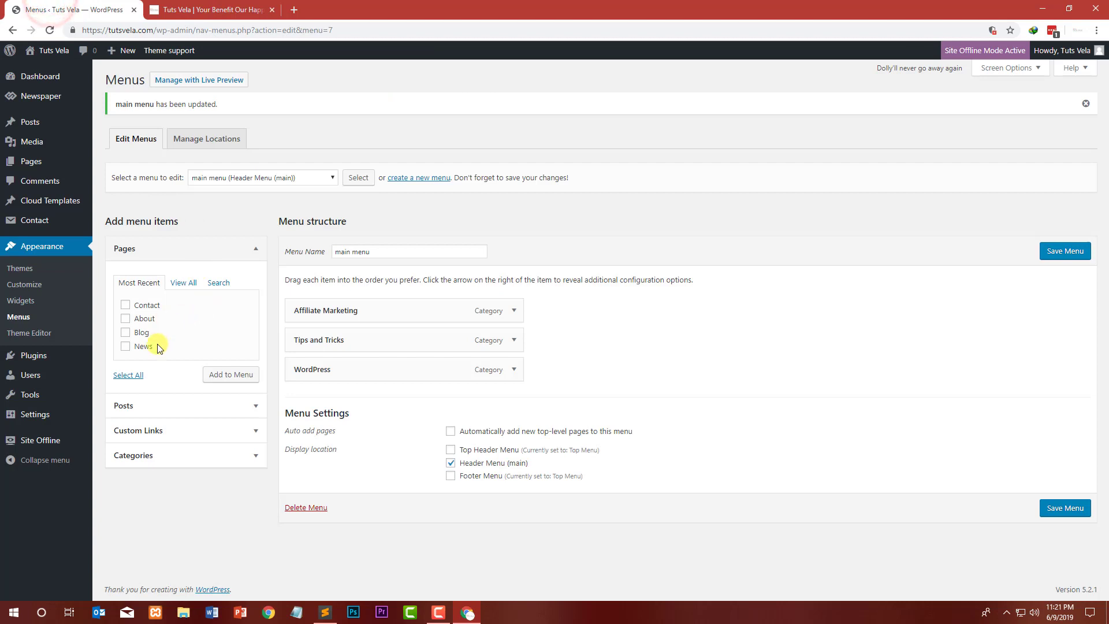
click(190, 283)
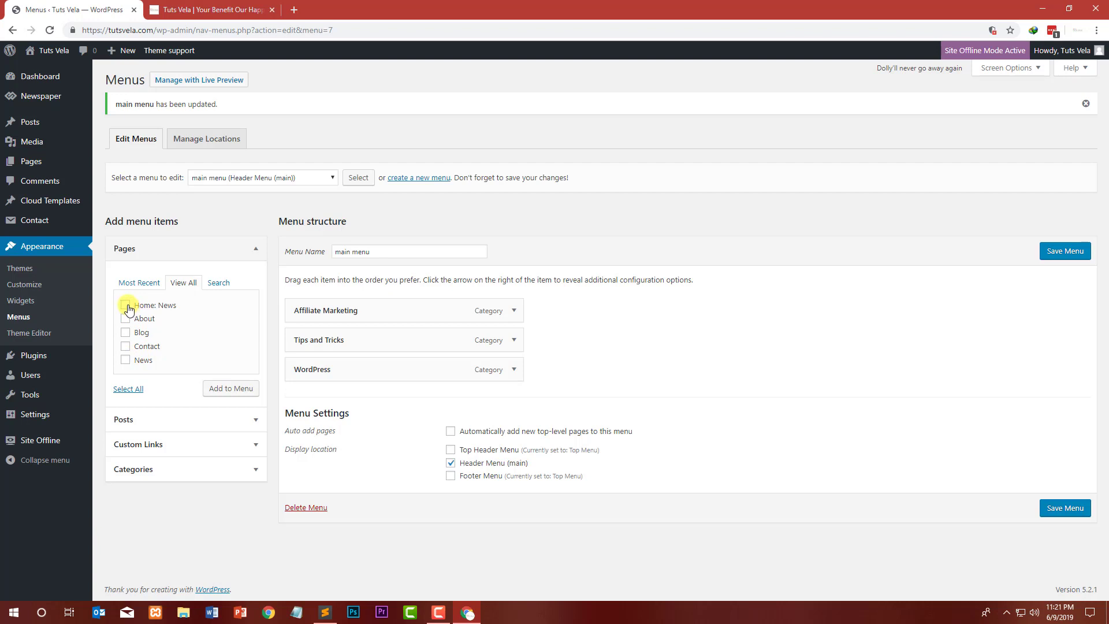
click(149, 284)
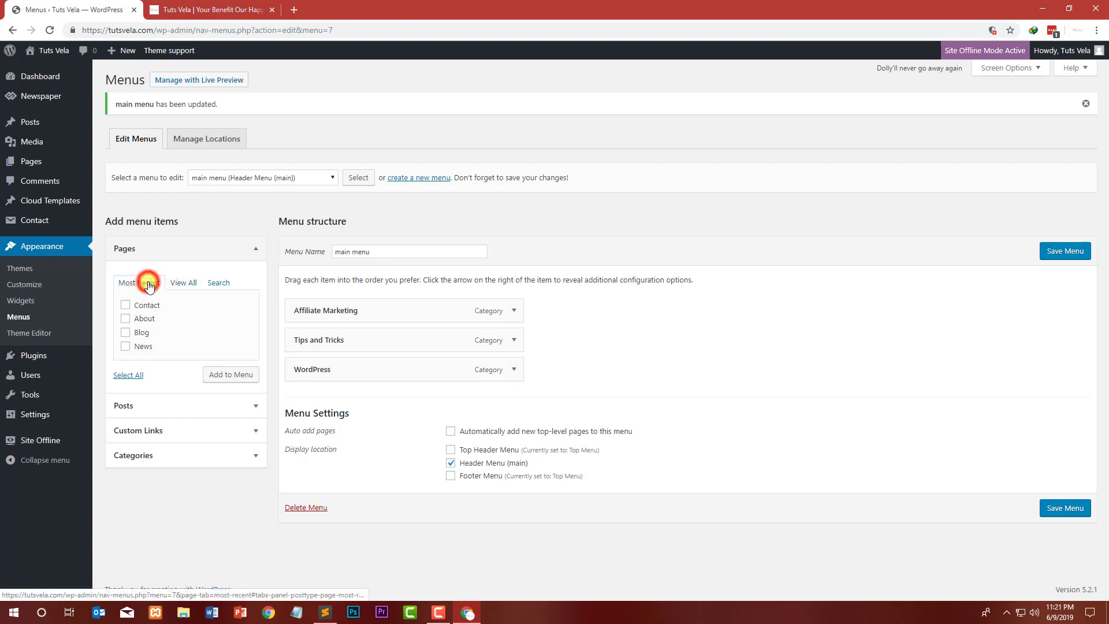
click(184, 283)
click(125, 359)
click(240, 389)
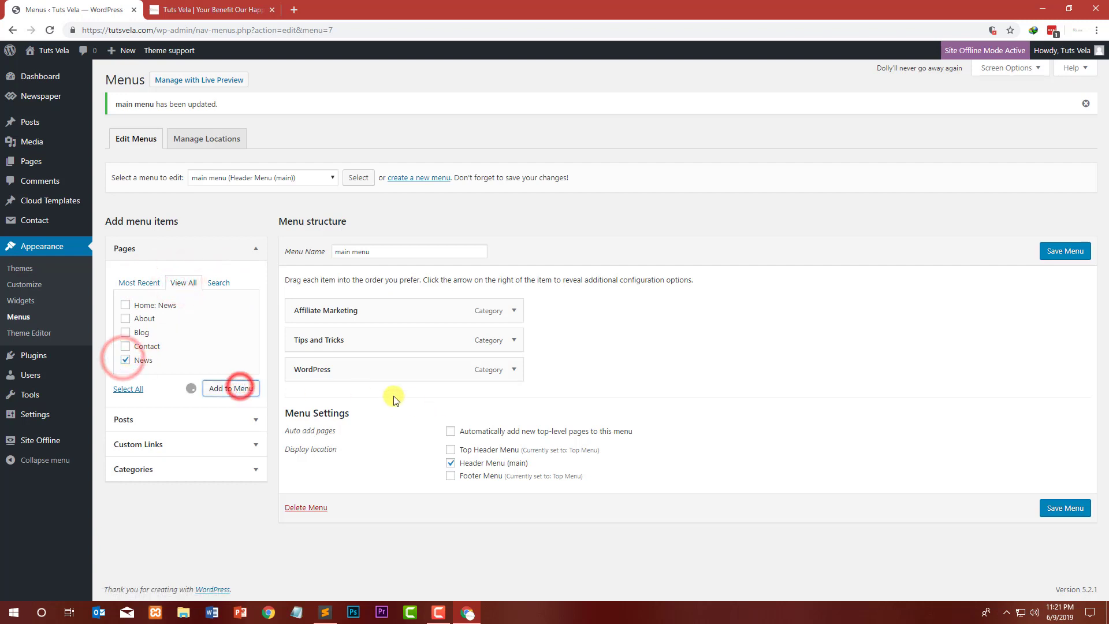
Step: Move the News item to the top of the main menu and save the menu
click(515, 401)
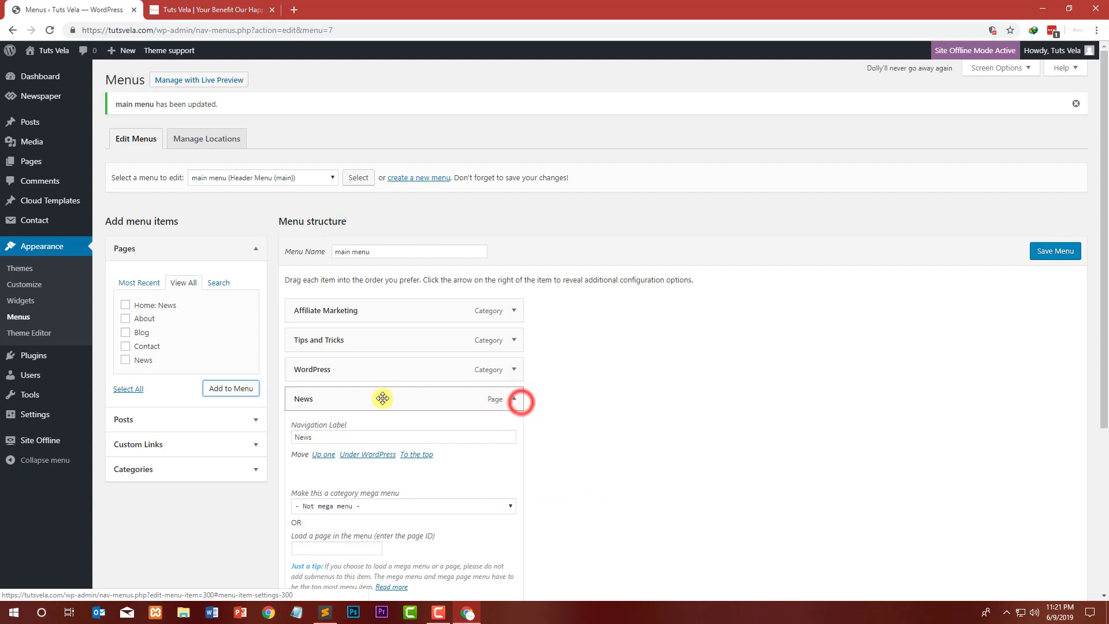
click(511, 403)
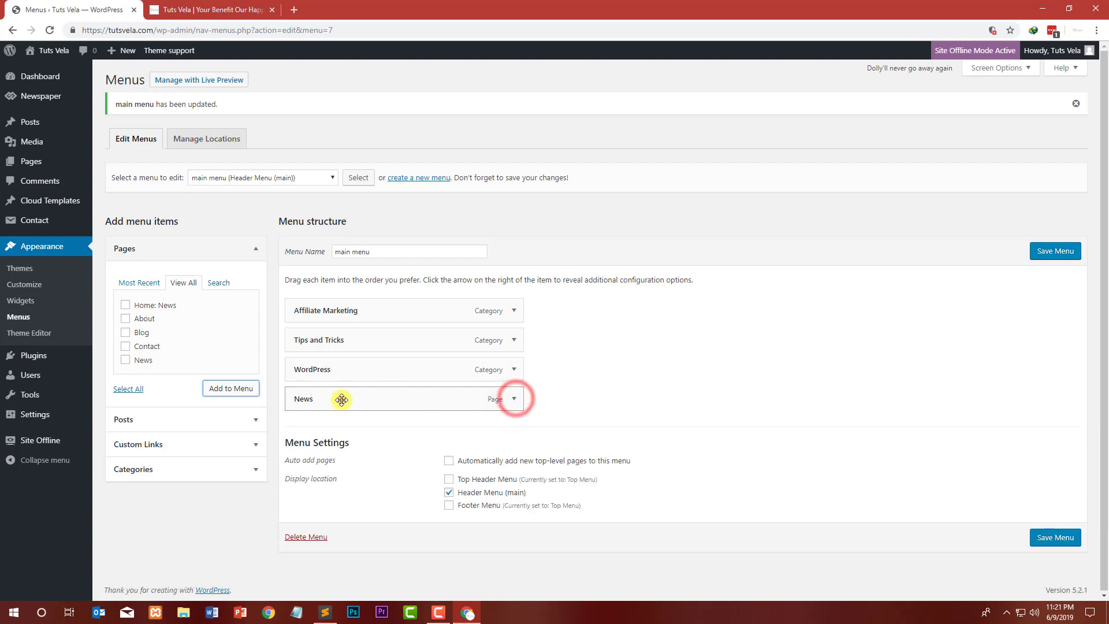
drag(341, 399, 335, 303)
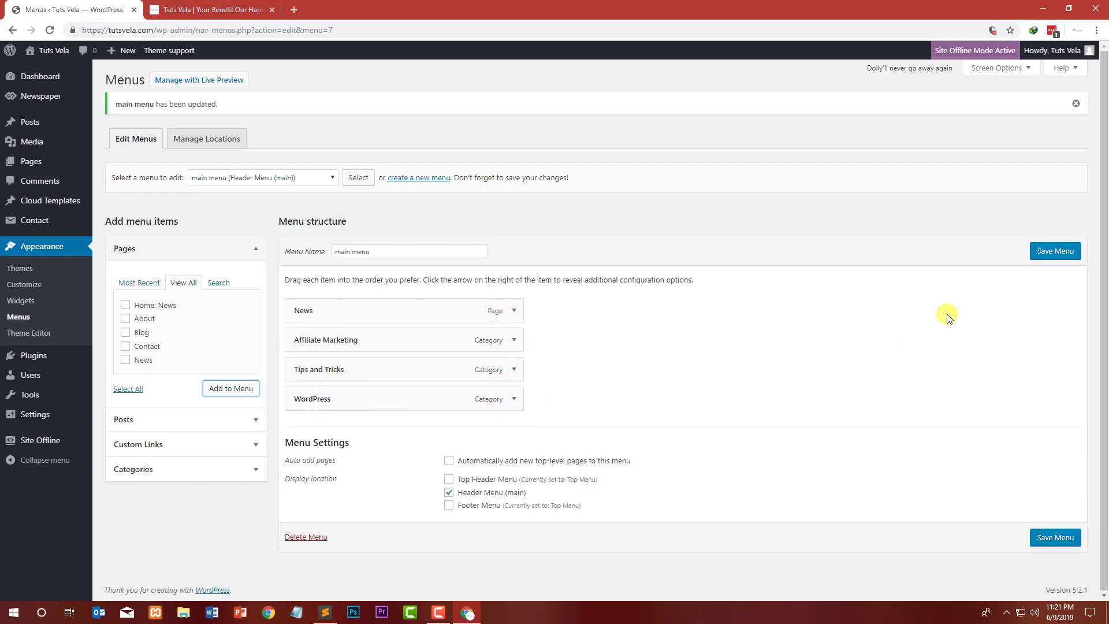
click(1062, 248)
Step: Reload the live site and review the homepage with the updated header menu
click(243, 10)
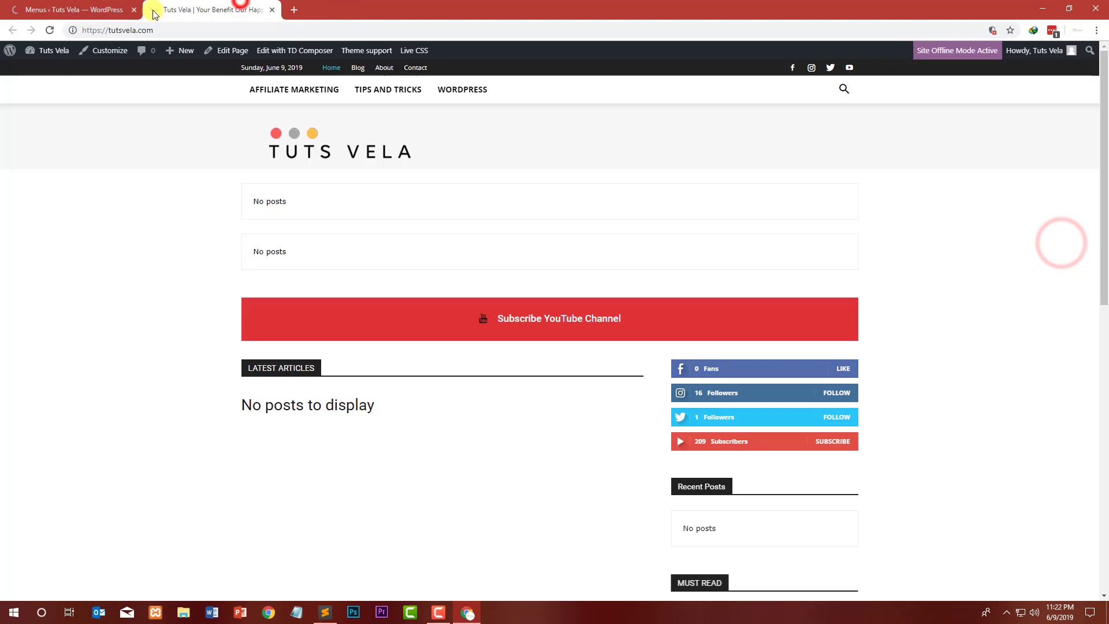
click(50, 31)
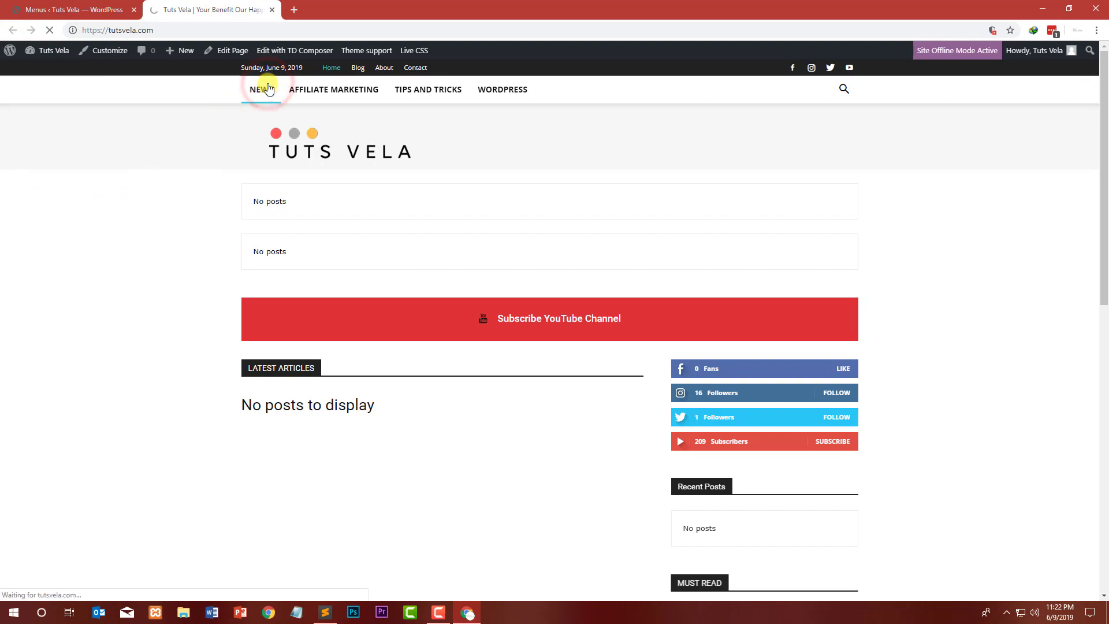
scroll(188, 162, down, 10)
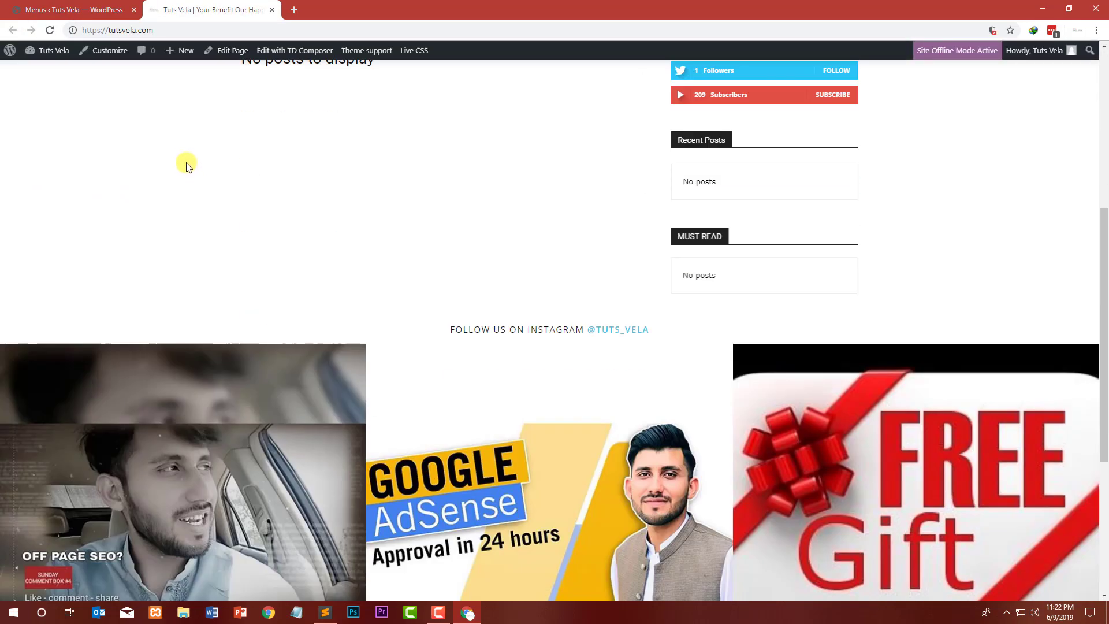
scroll(194, 162, up, 5)
scroll(194, 163, up, 5)
drag(409, 399, 240, 401)
click(442, 472)
drag(400, 434, 216, 426)
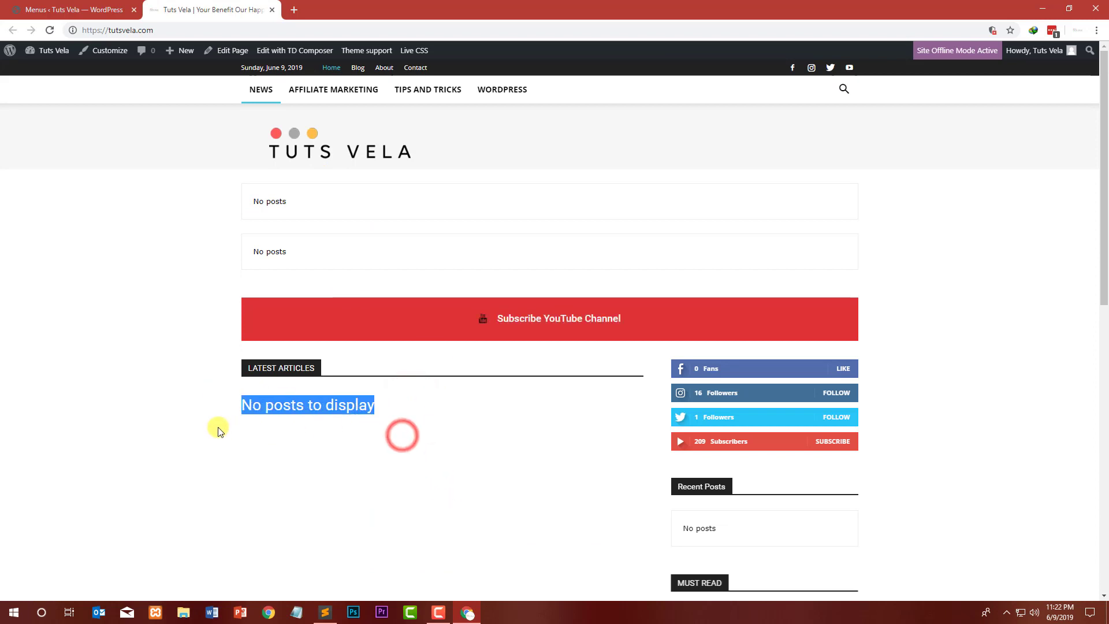
click(397, 434)
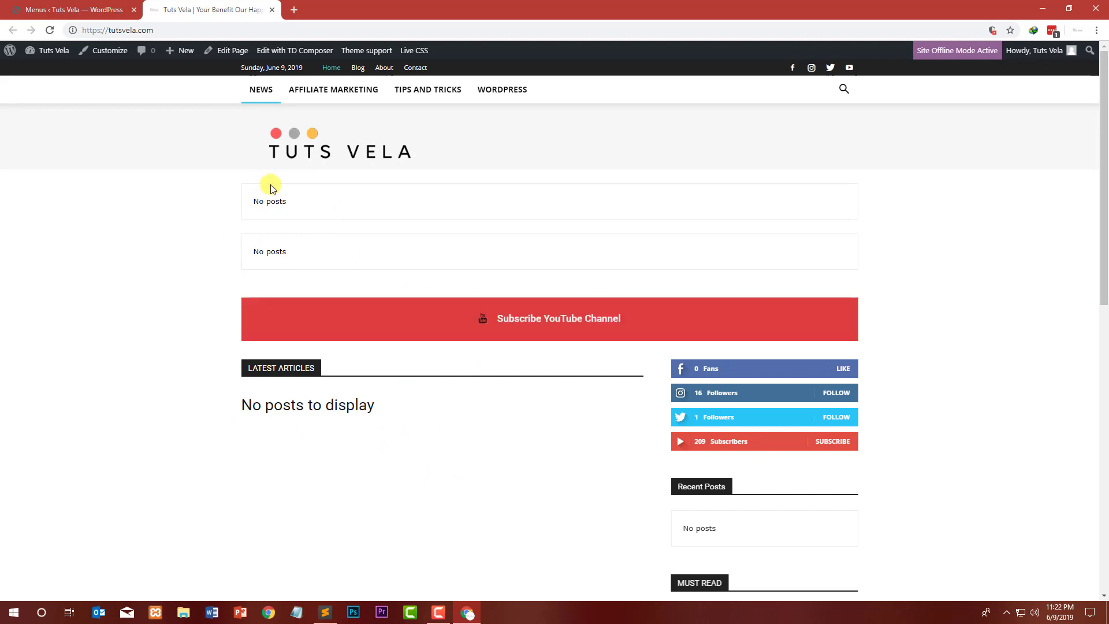
scroll(272, 185, down, 5)
Step: Rename the News menu item's navigation label to Home and save the menu
click(64, 7)
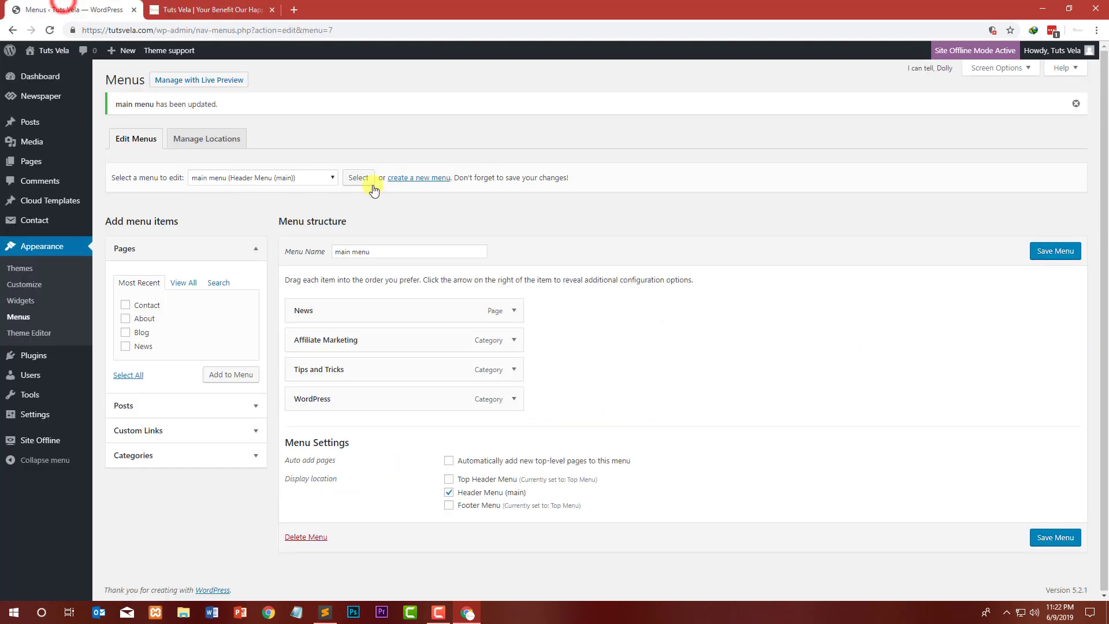
click(514, 313)
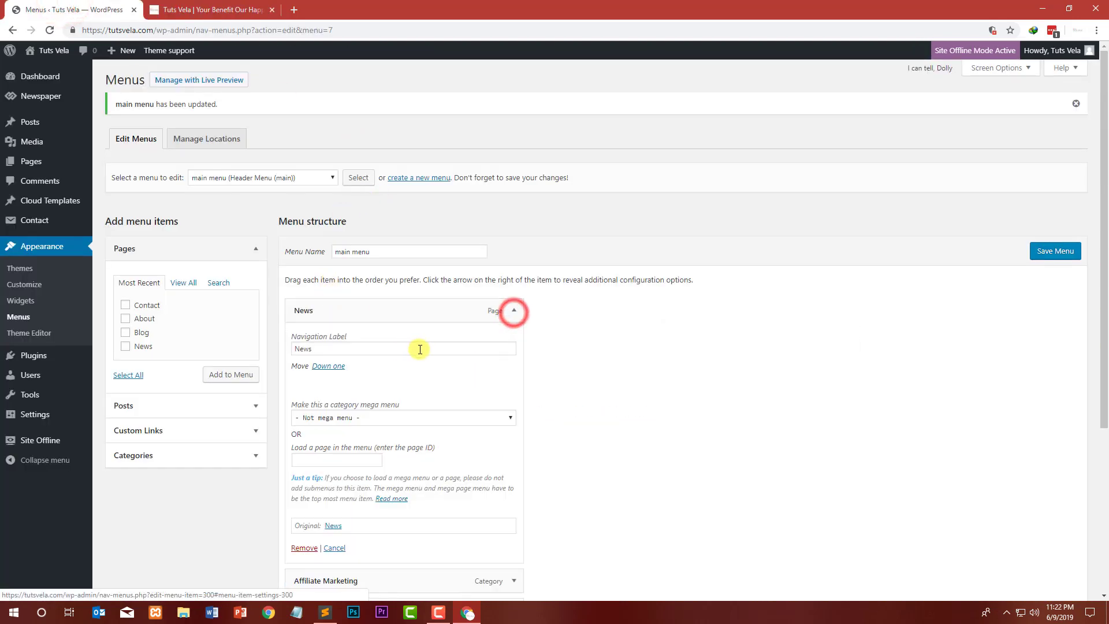
double_click(397, 348)
text(Home)
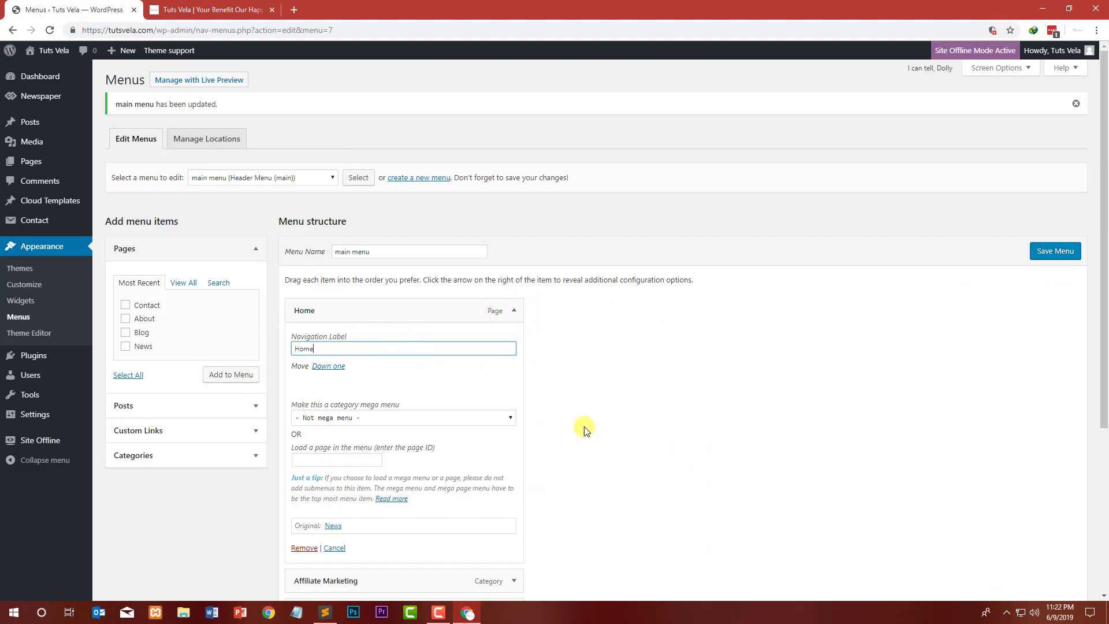
click(476, 420)
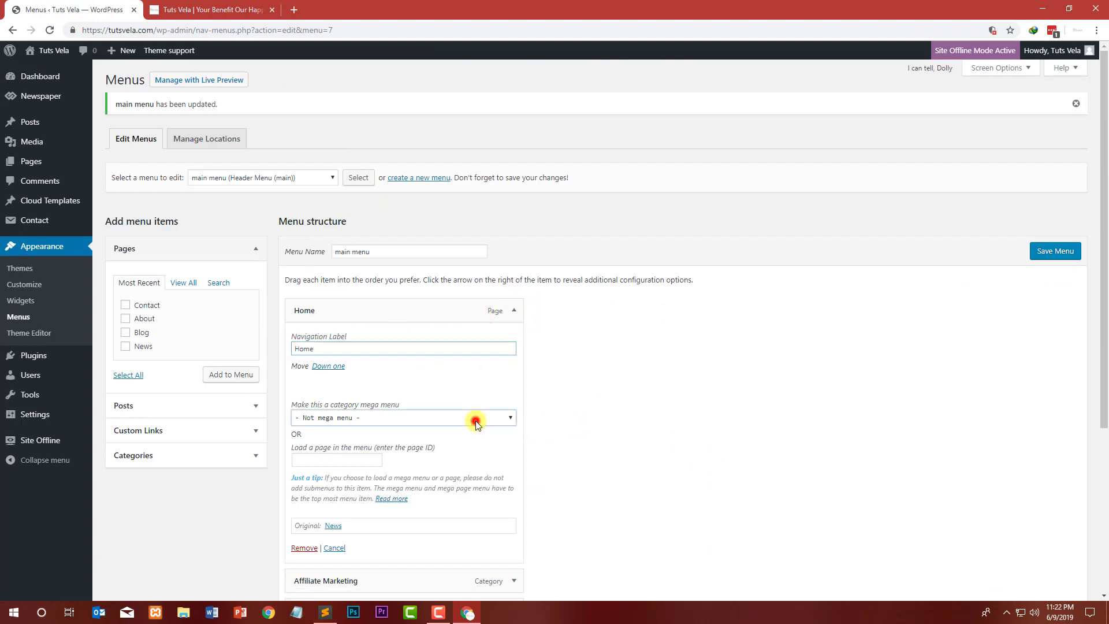
click(476, 420)
scroll(530, 401, down, 2)
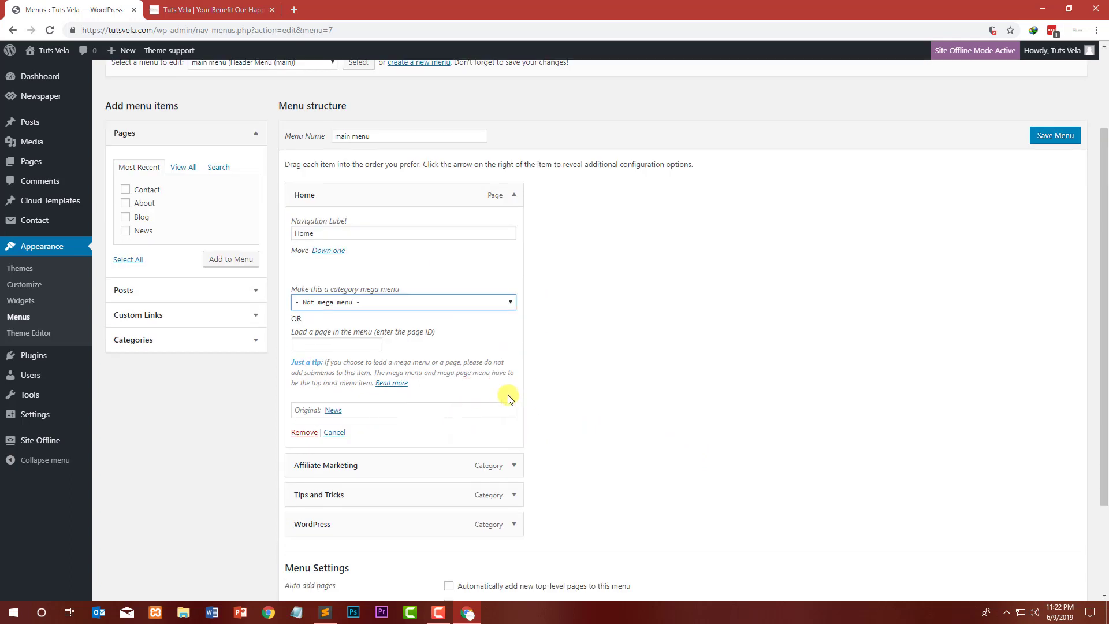
click(1051, 135)
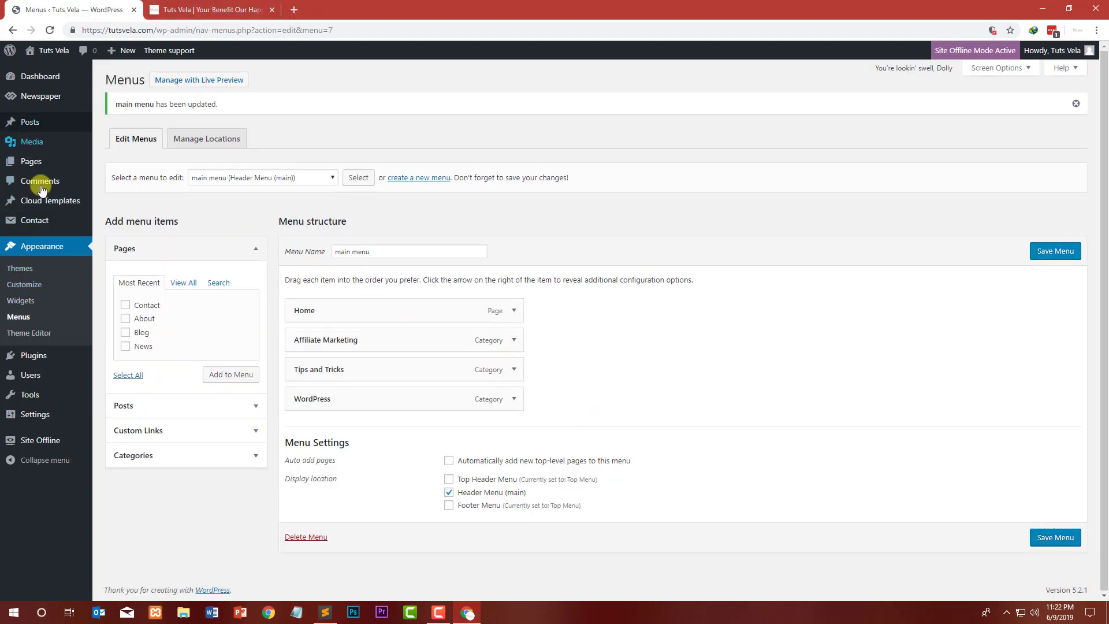
Step: Start a new post and give it the title Who am I?
mouse_move(33, 84)
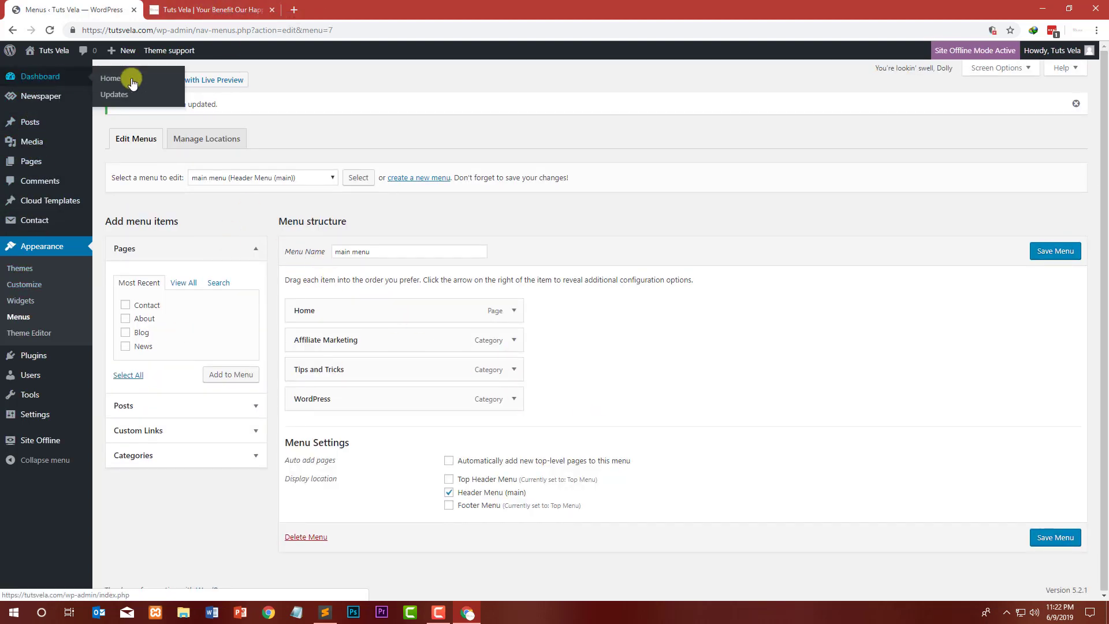
click(133, 83)
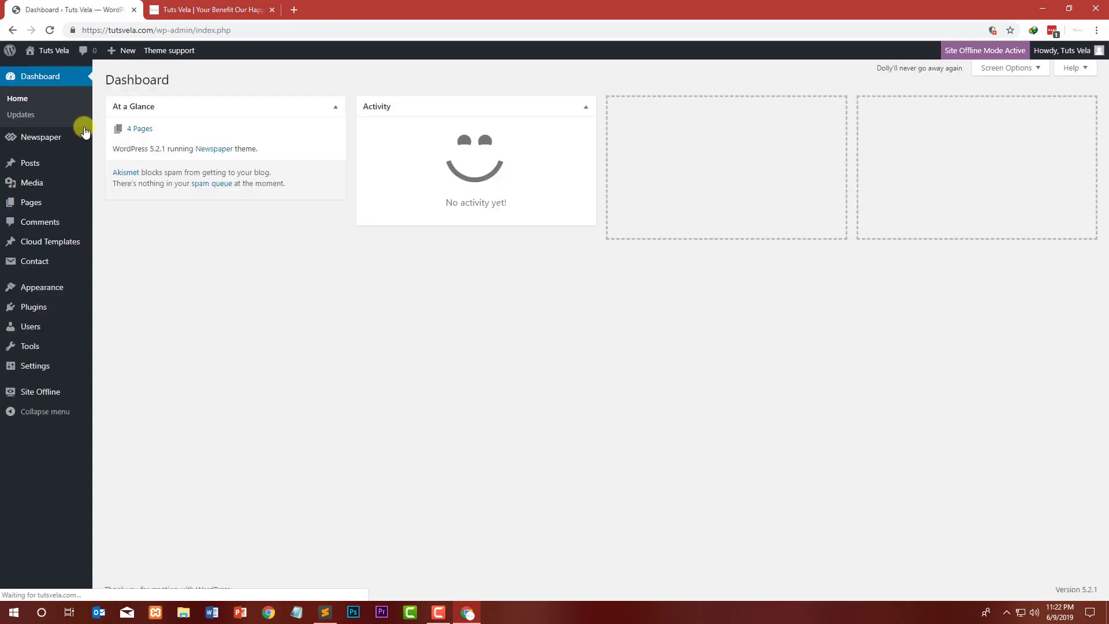
mouse_move(29, 167)
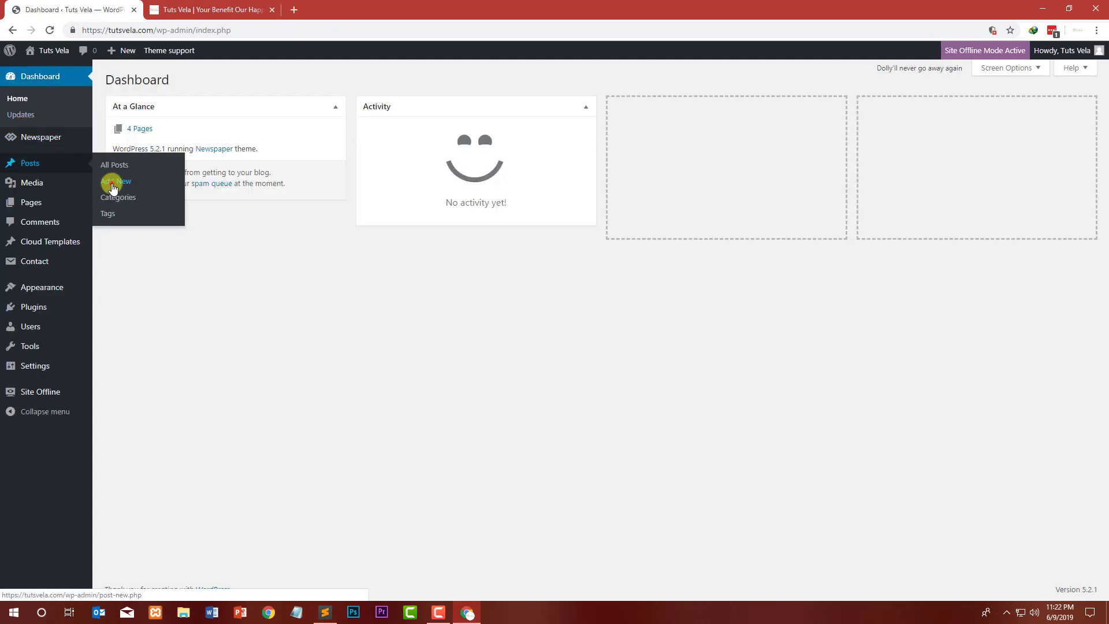
click(210, 10)
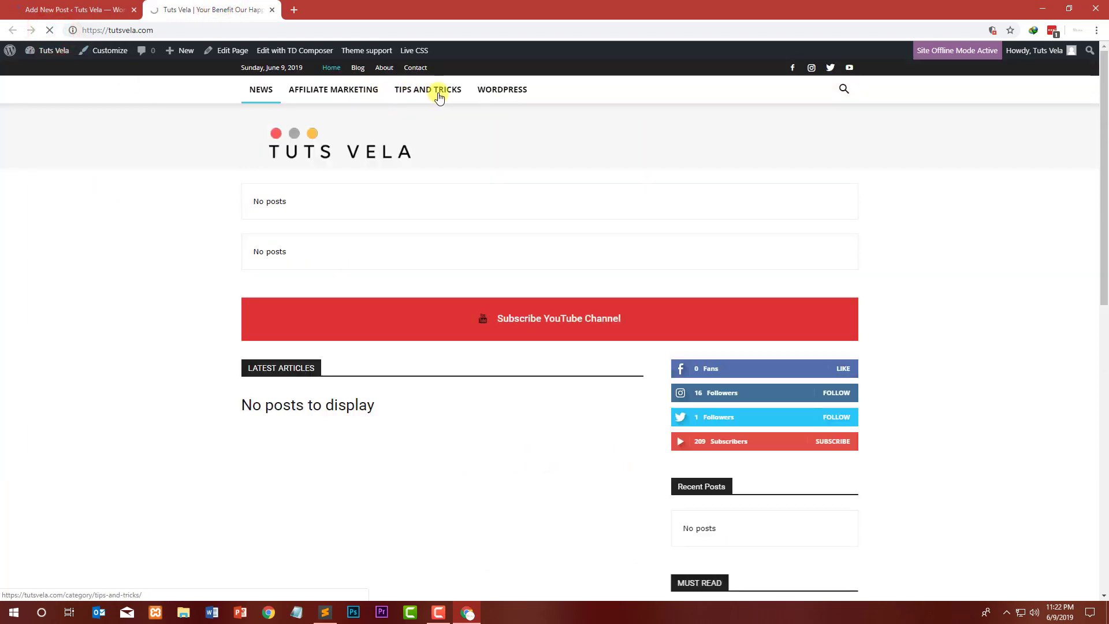
click(43, 8)
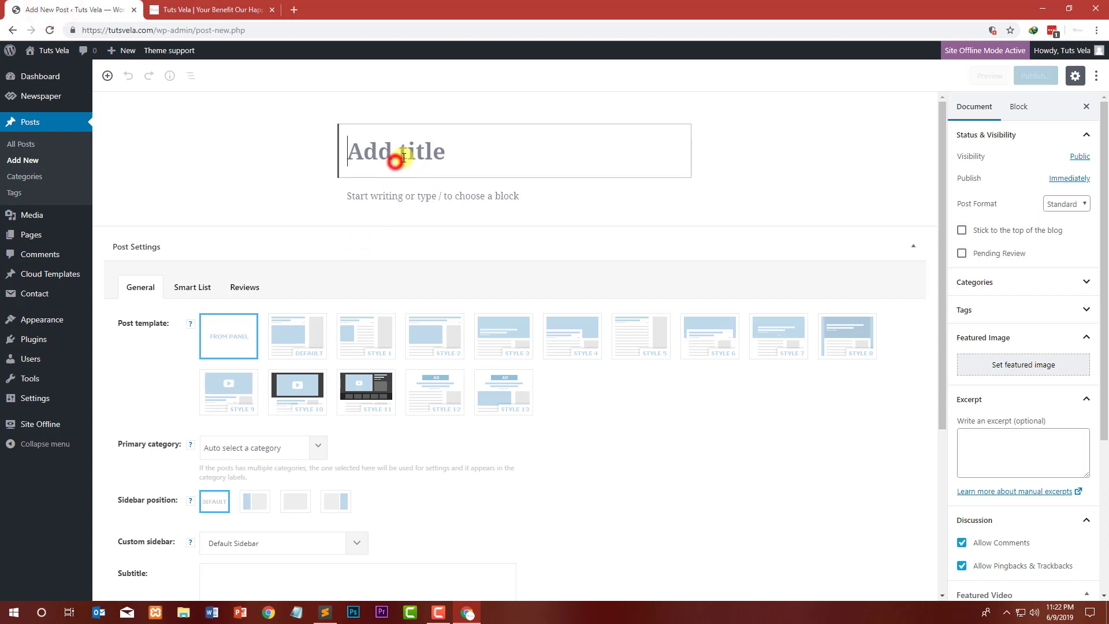
text(W)
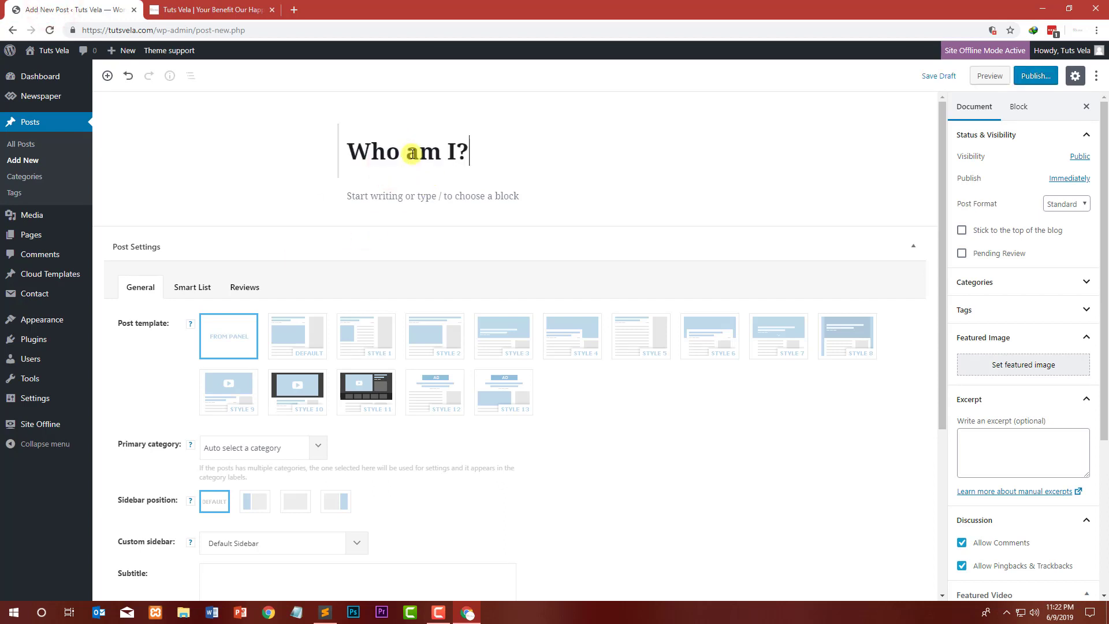
Step: Paste the Tuts Vela description copied from the text file as the post's first paragraph
click(315, 616)
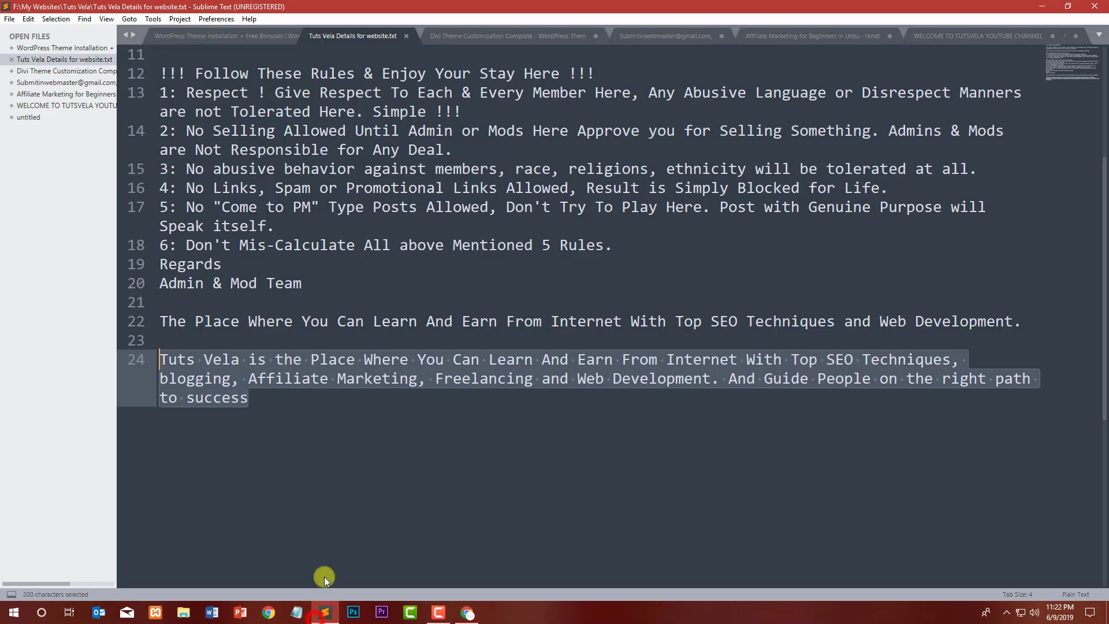
click(1030, 7)
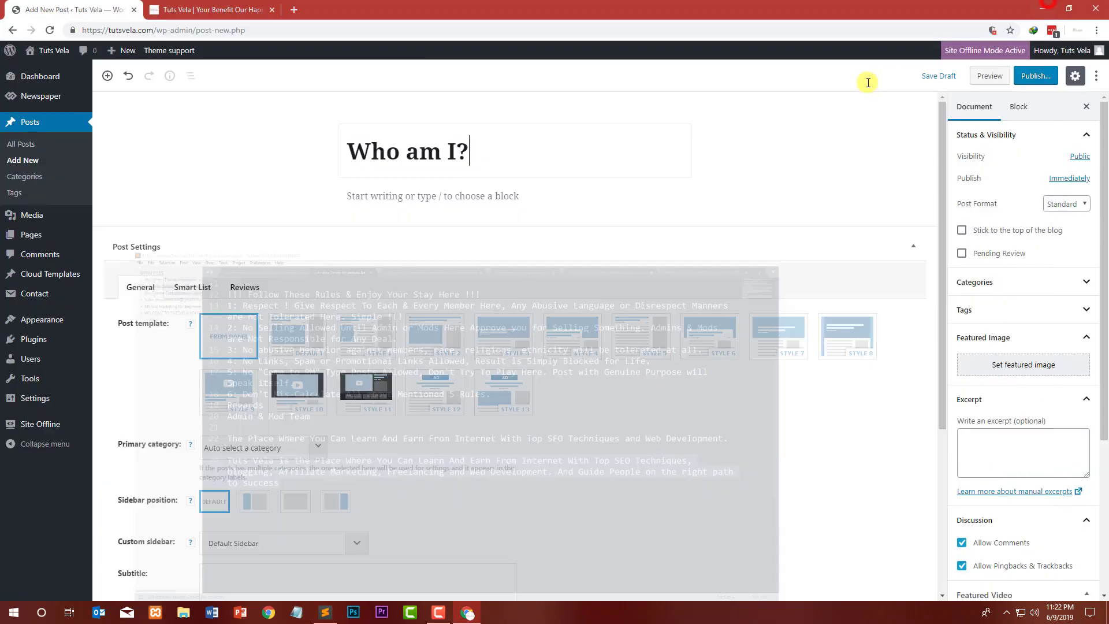
click(458, 191)
text(Tuts Vela is the Place Where You Can Learn And Earn From Internet With Top SEO Techniques, blogging, Affiliate Marketing, Freelancing and Web Development. And Guide People on the right path to success)
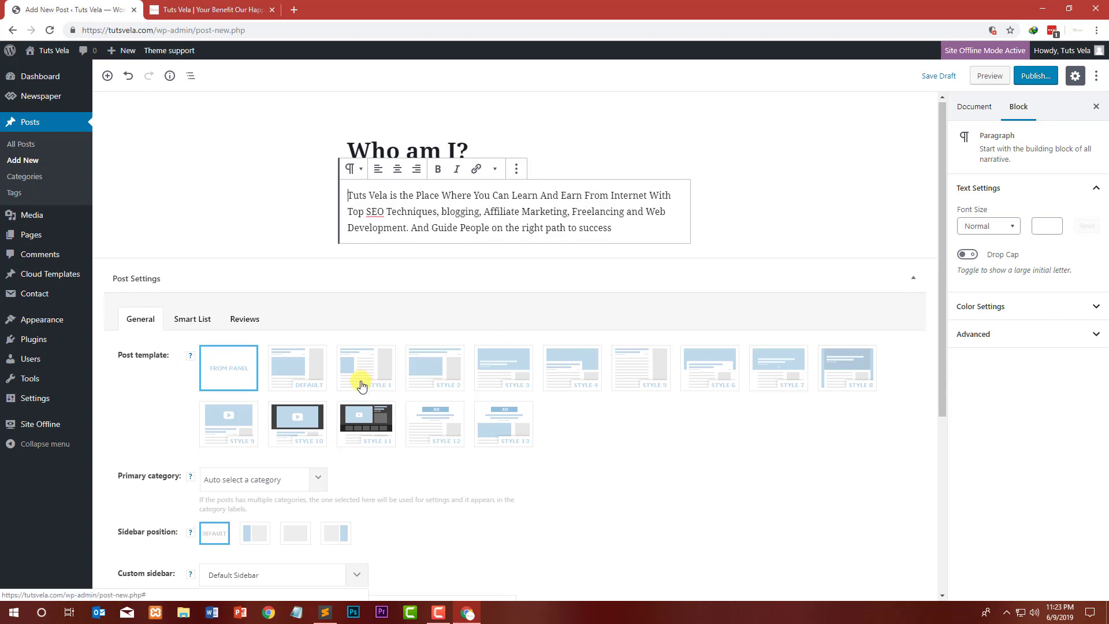
Step: Review the post settings such as primary category and custom sidebar
scroll(359, 379, down, 1)
click(317, 421)
click(318, 421)
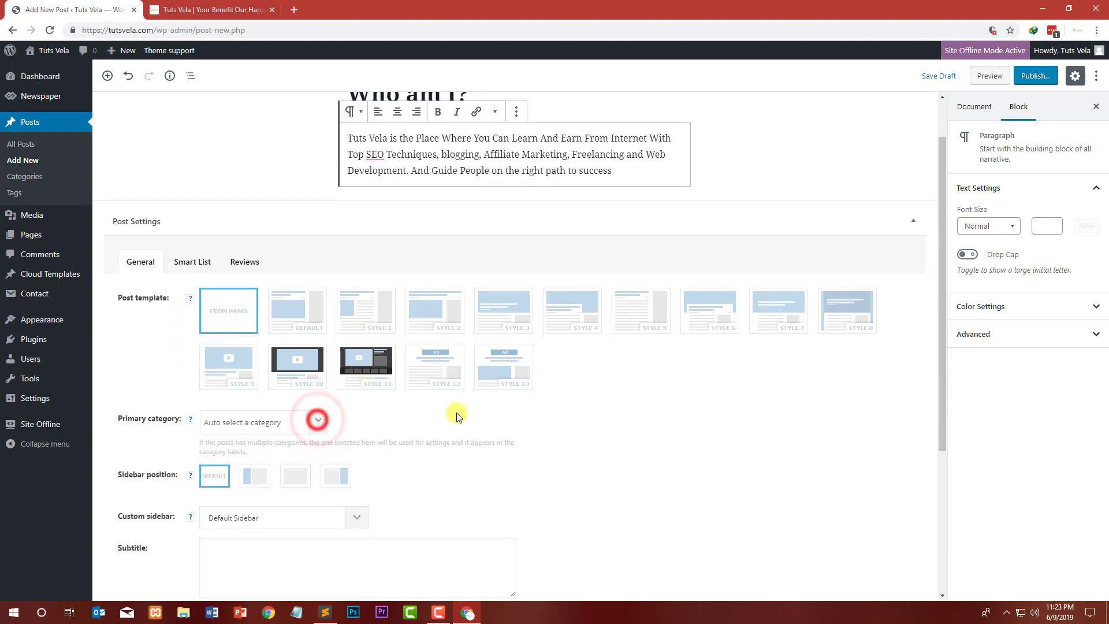
scroll(477, 421, down, 3)
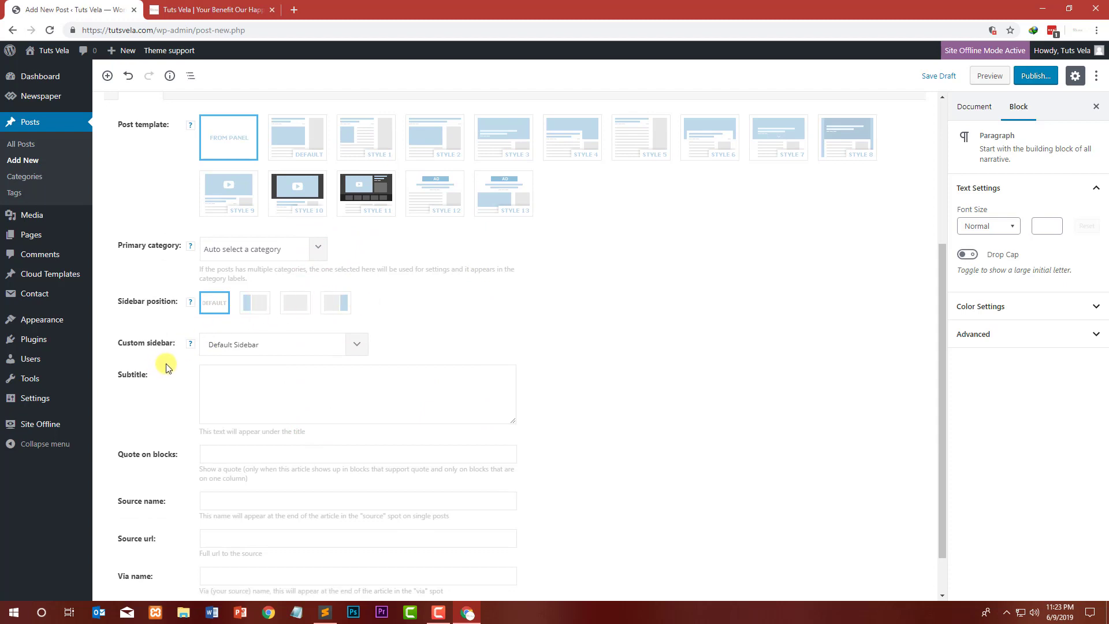
click(309, 349)
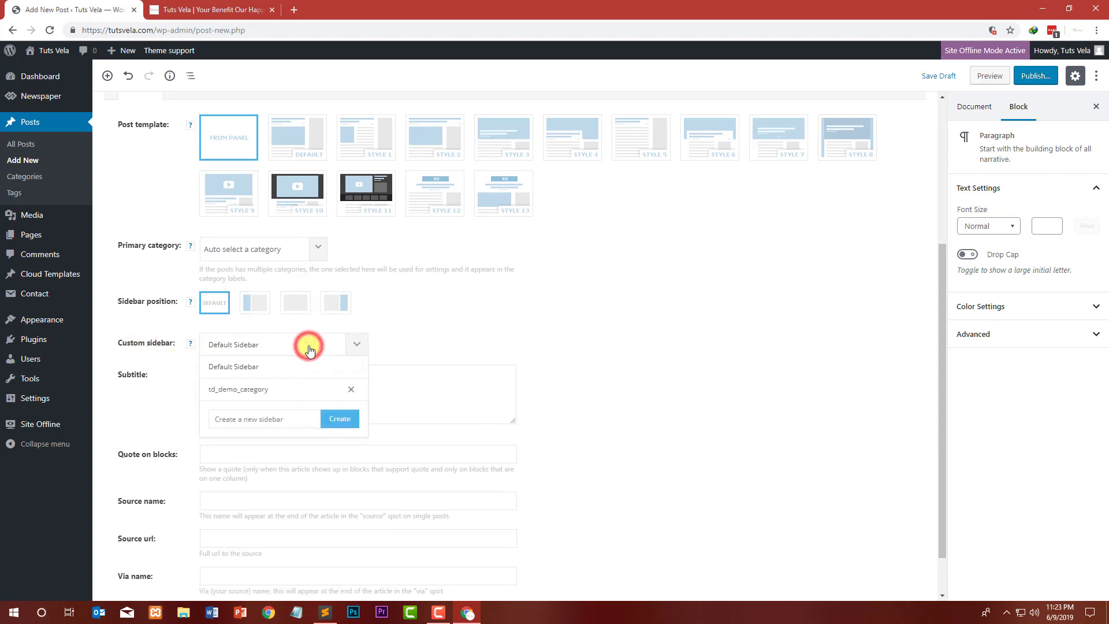
click(307, 344)
scroll(165, 431, down, 1)
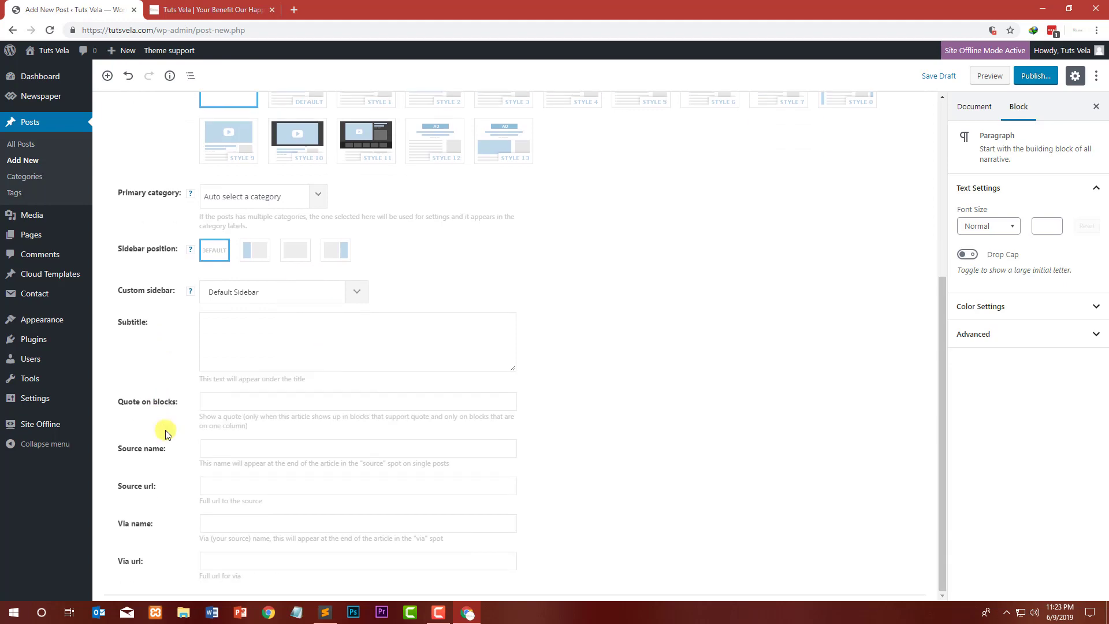
scroll(834, 425, up, 6)
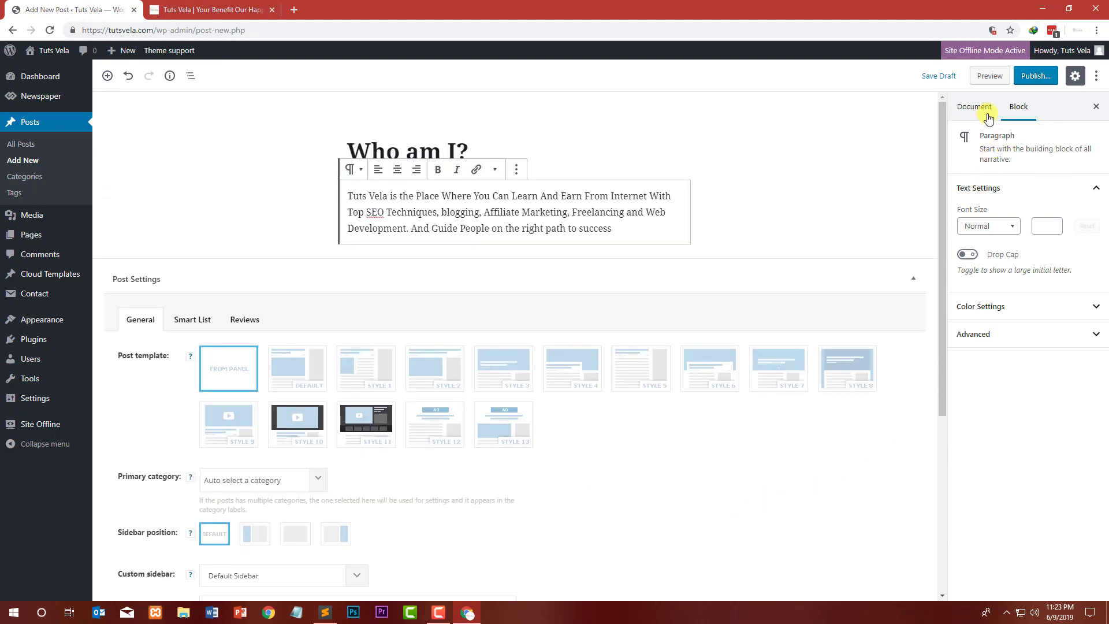
Step: Set the dark keyboard photo as the post's featured image from the media library
click(982, 110)
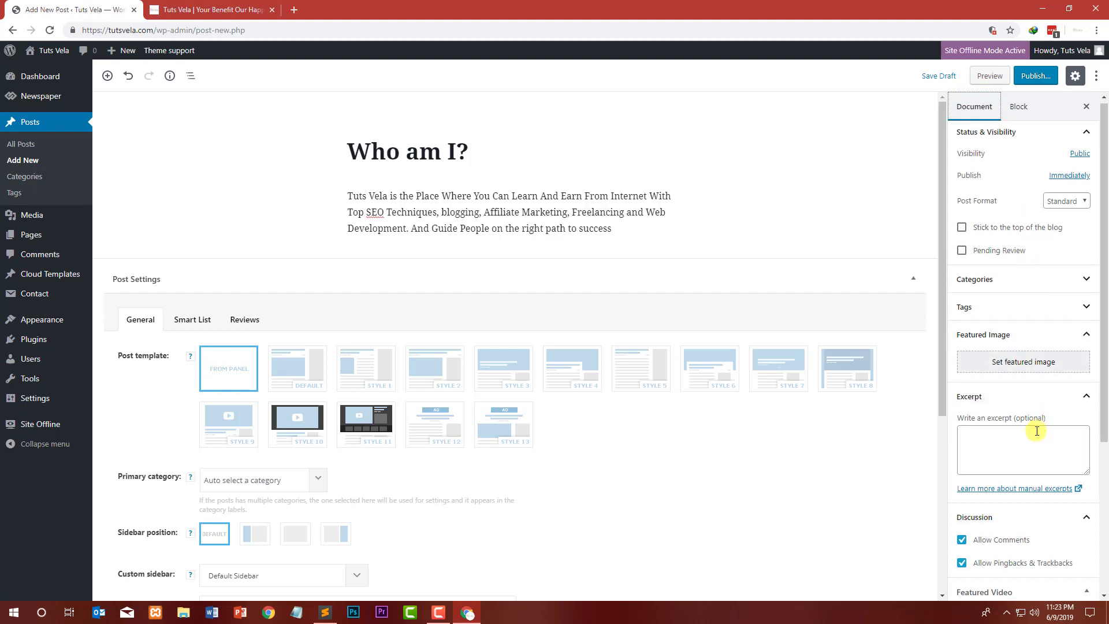
scroll(1037, 431, down, 5)
scroll(1017, 416, up, 4)
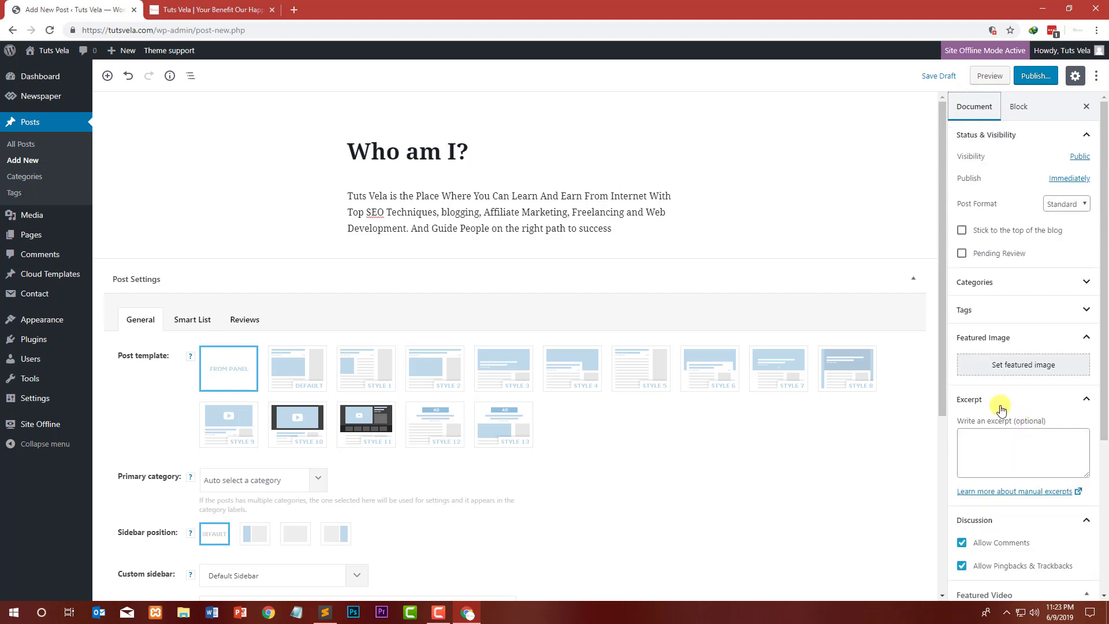
click(1034, 365)
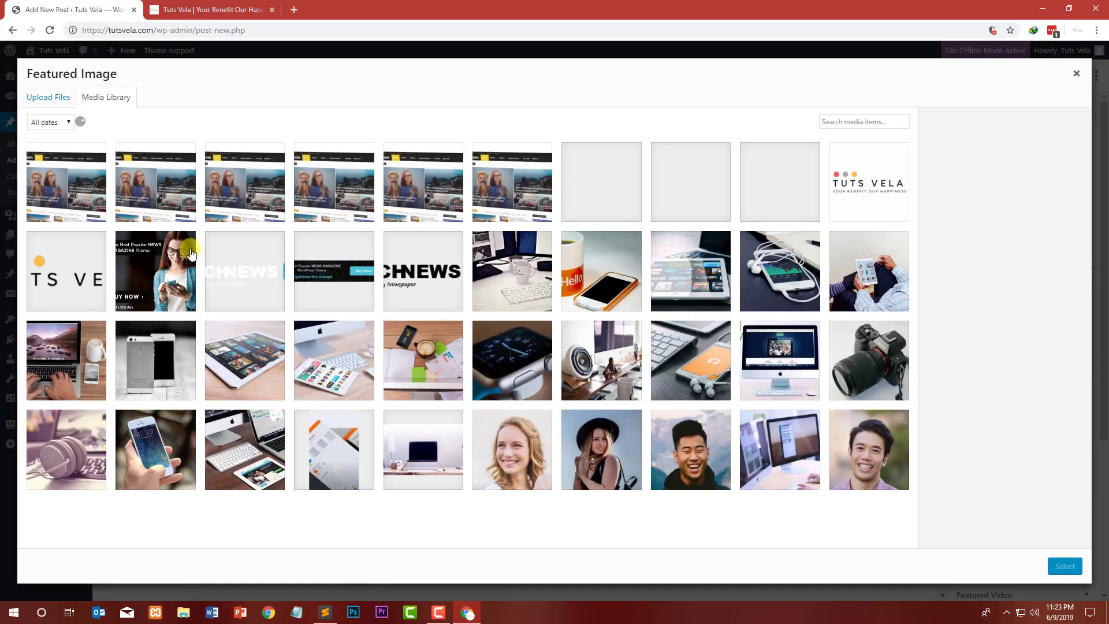
scroll(470, 340, down, 5)
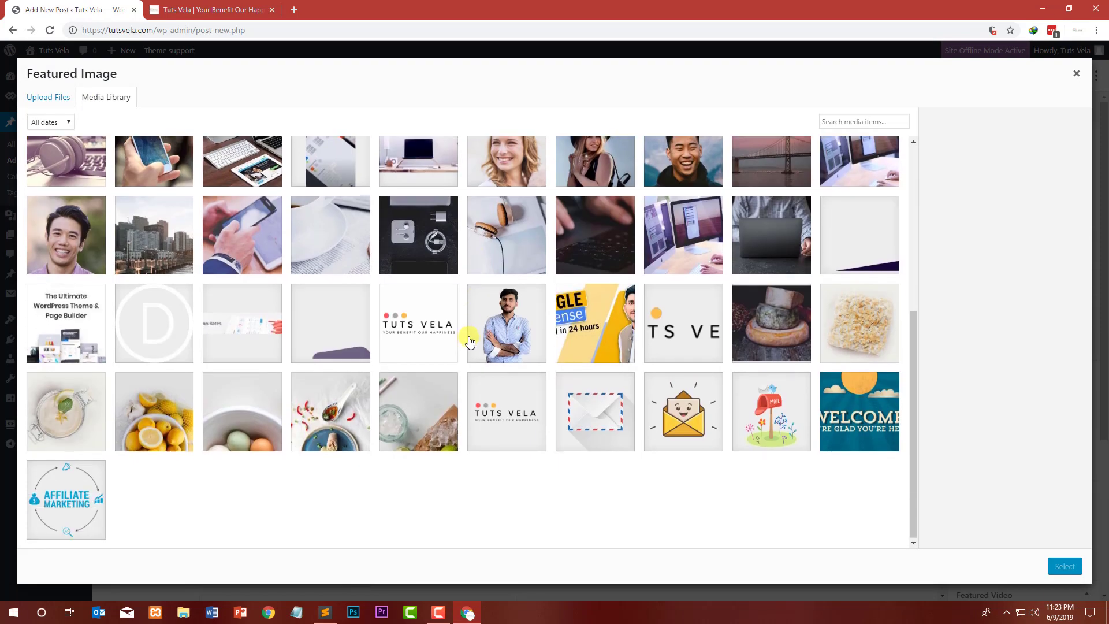
click(561, 333)
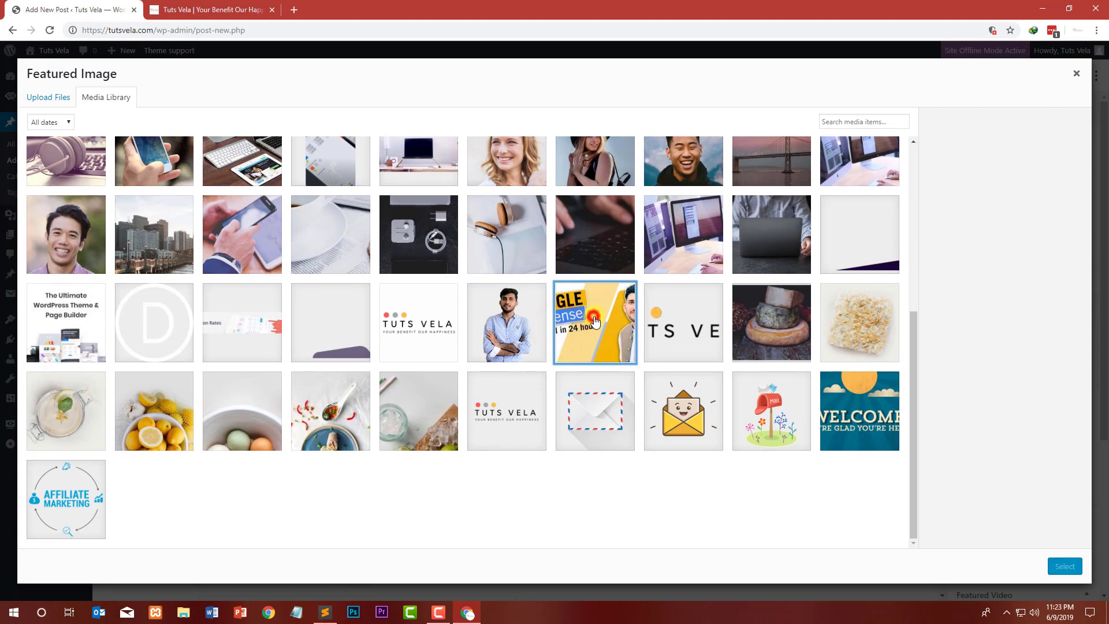
click(592, 232)
click(1059, 563)
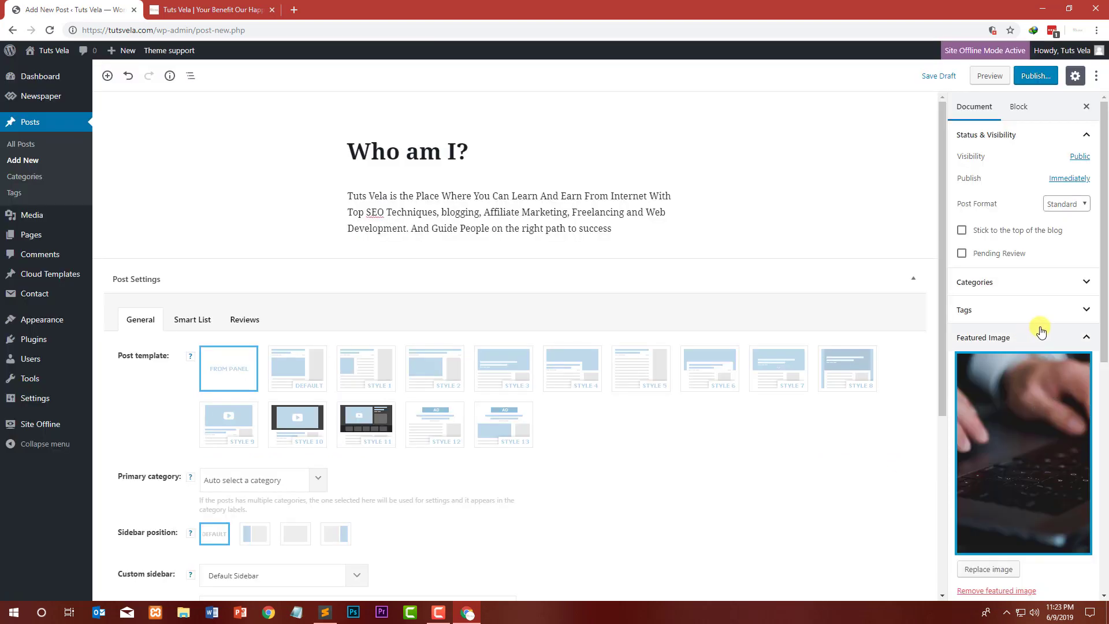
Step: Replace the featured image with the Google AdSense Approval in 24 hours graphic
click(988, 569)
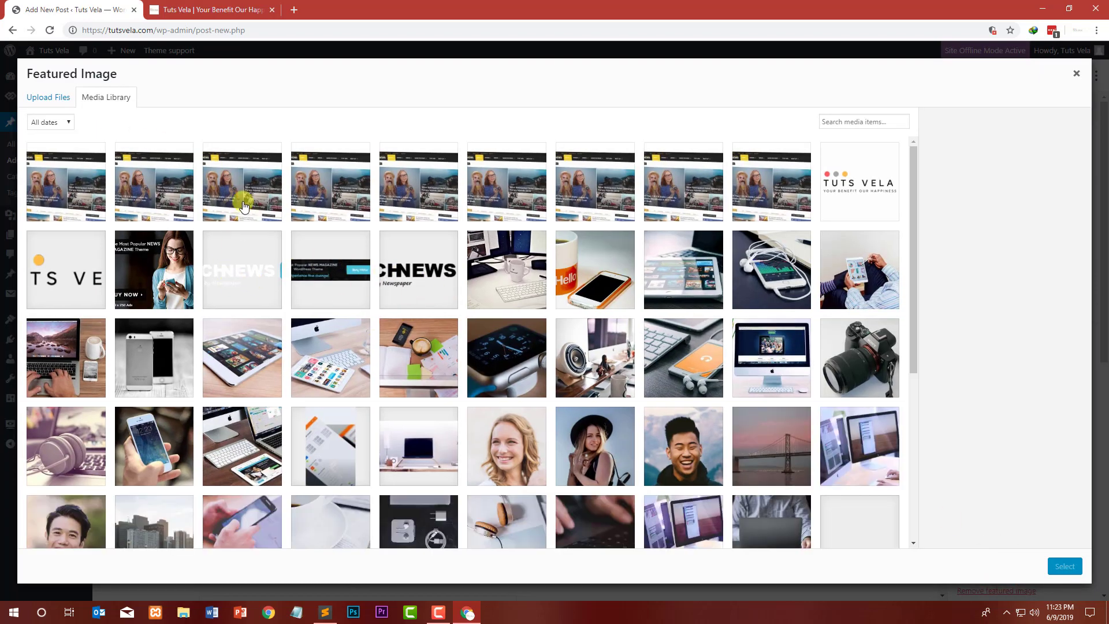
click(245, 205)
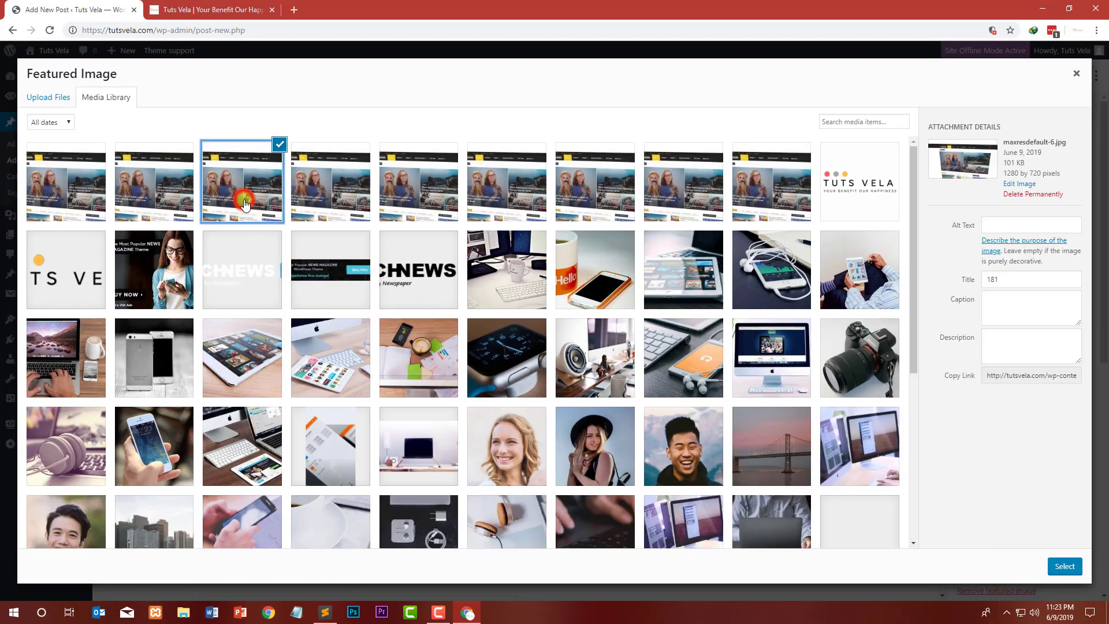
click(757, 359)
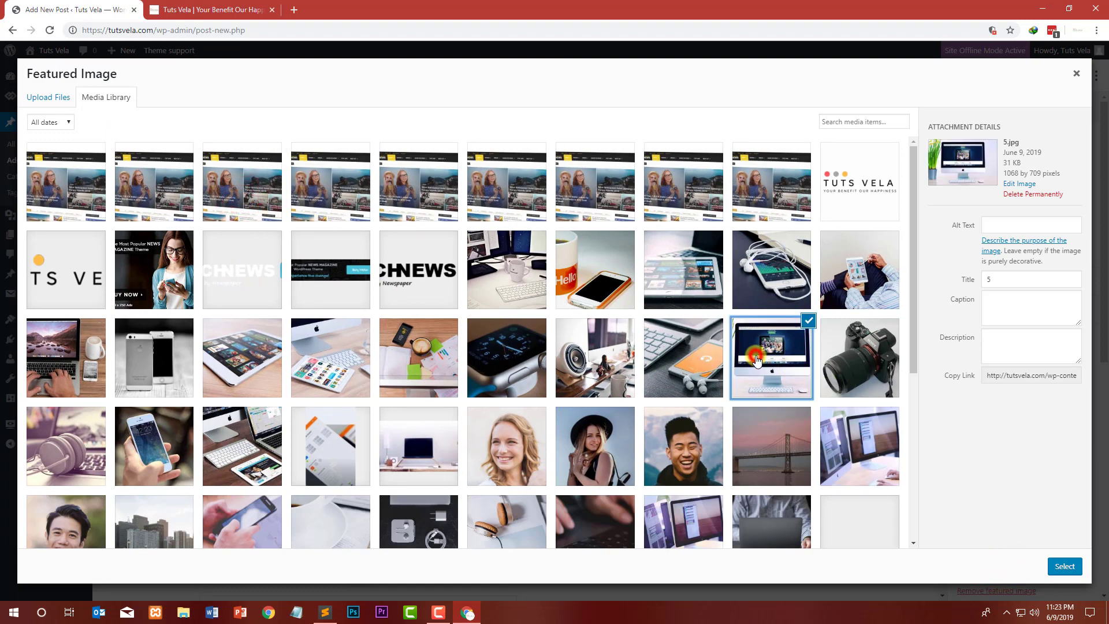
click(704, 359)
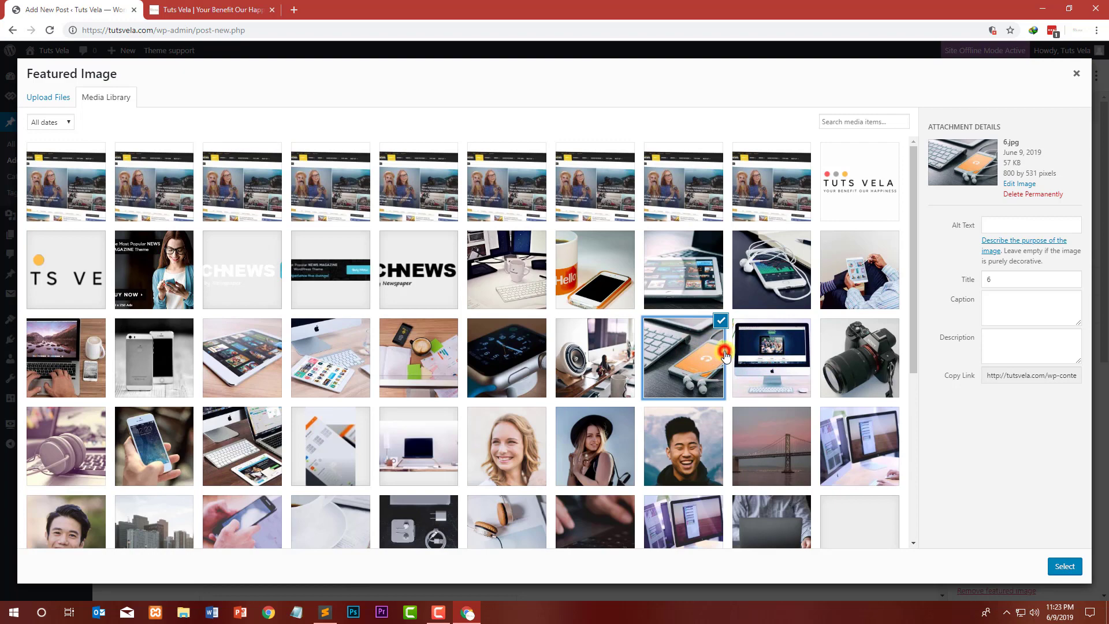
click(726, 356)
click(605, 341)
scroll(352, 404, down, 1)
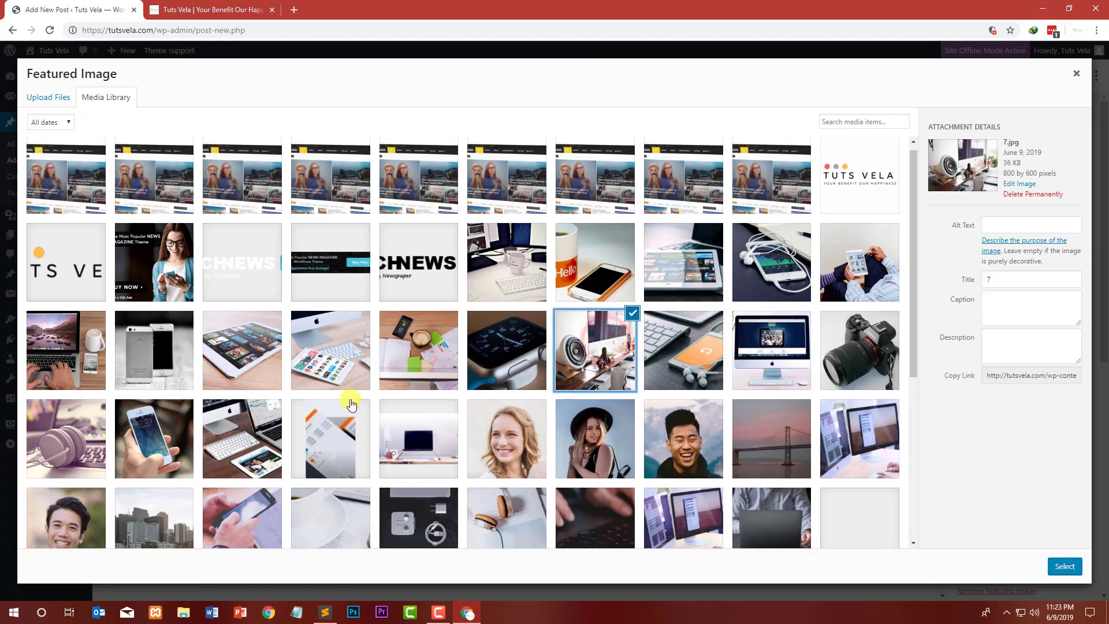
scroll(351, 405, down, 5)
click(604, 336)
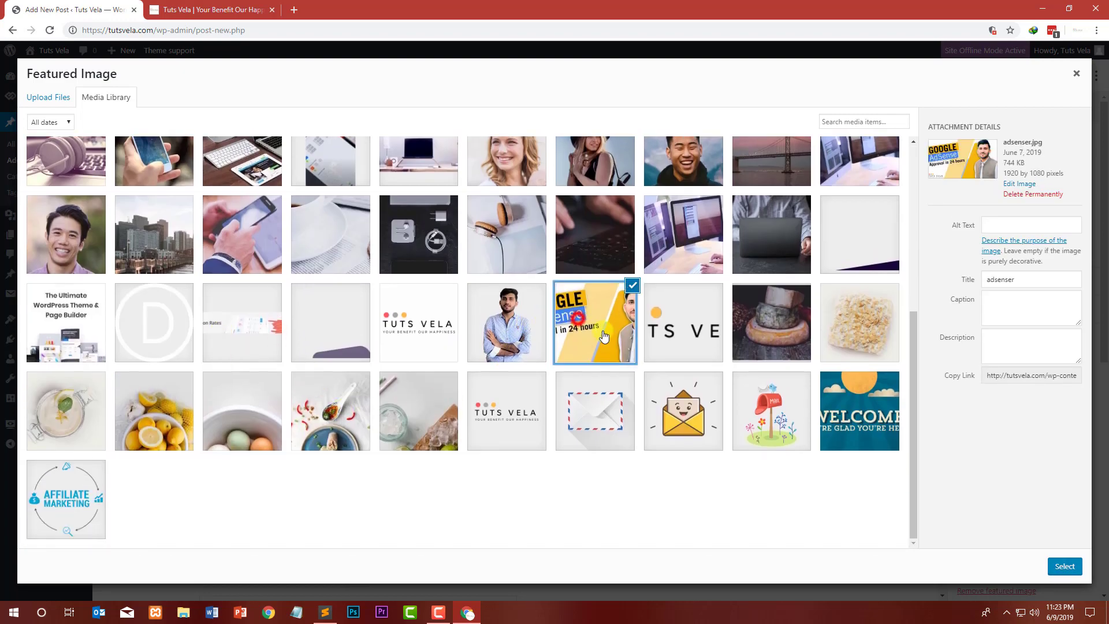
click(1064, 564)
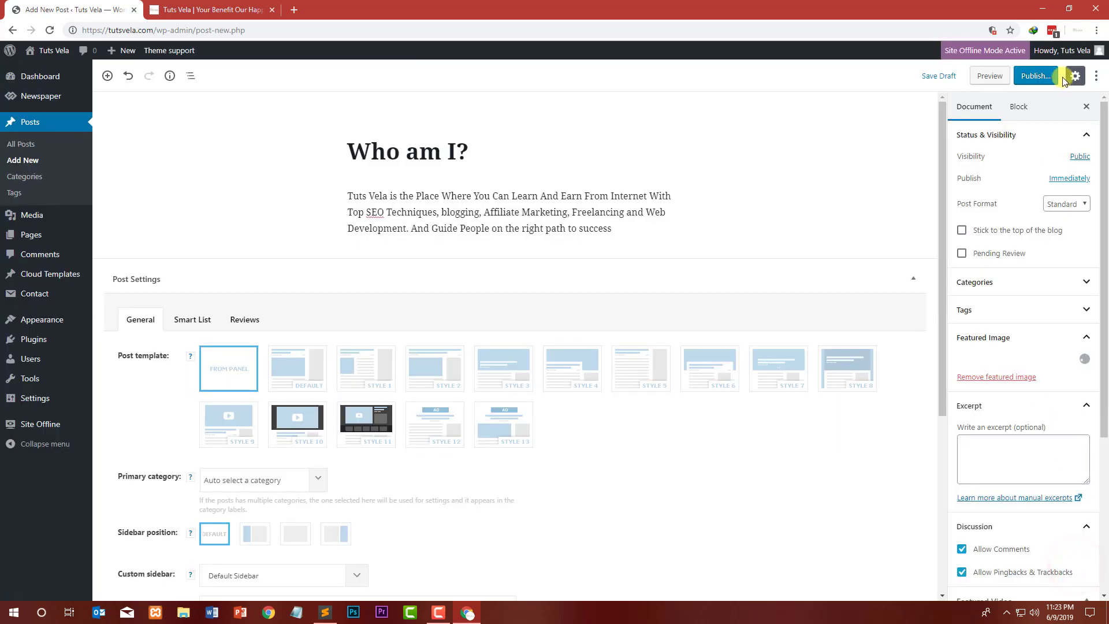
Step: Publish the Who am I? post
click(1033, 83)
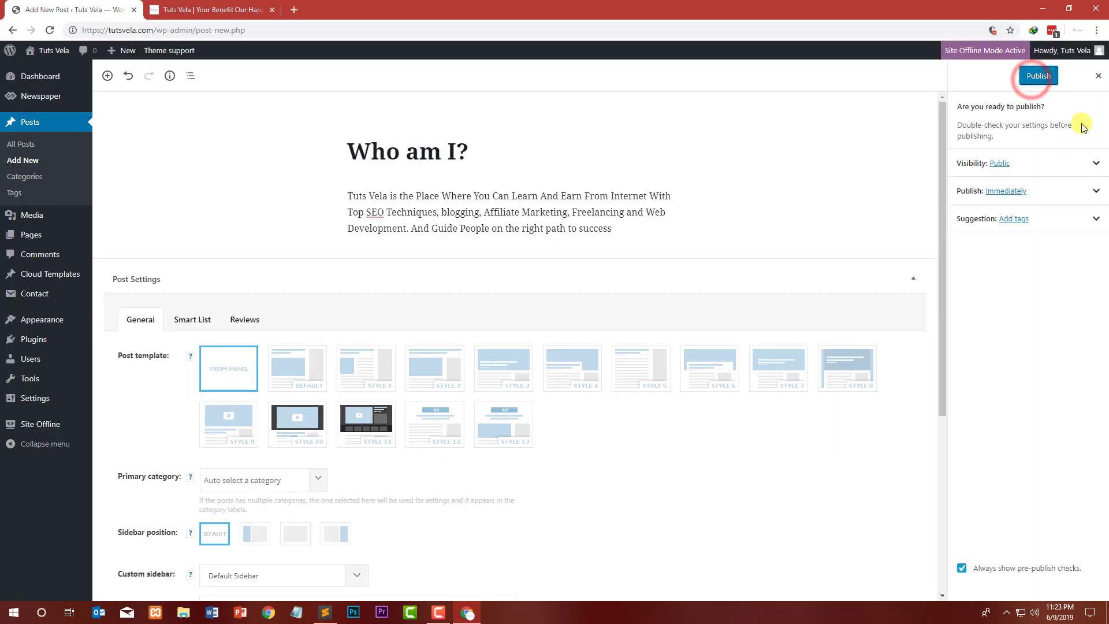
click(1031, 75)
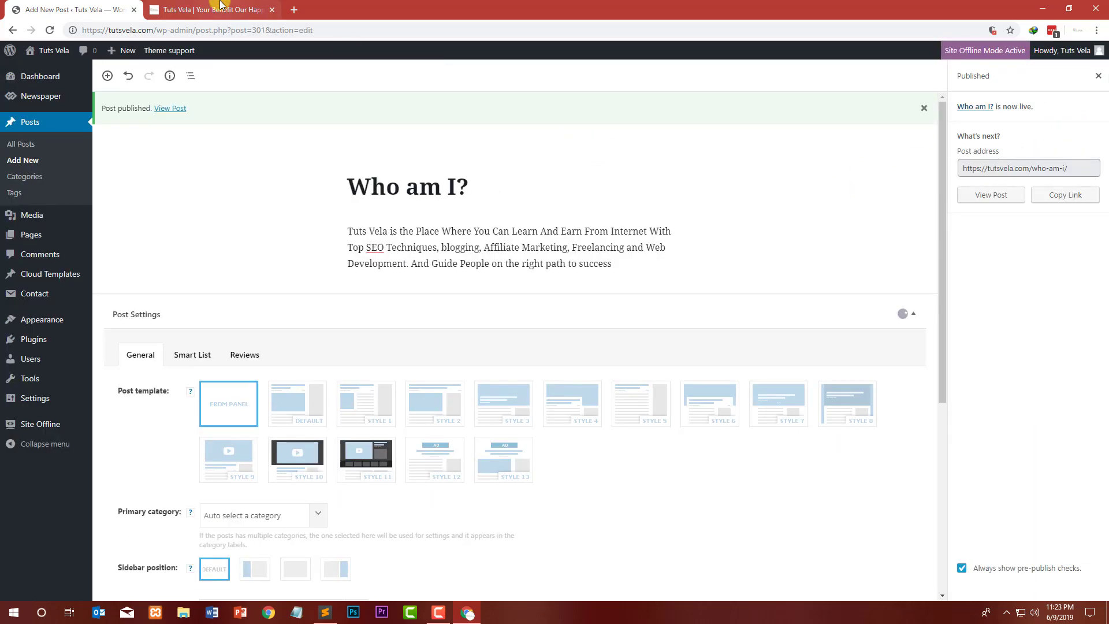
Step: Reload the site's homepage and open the Who am I? post to review how it displays
click(220, 9)
click(50, 30)
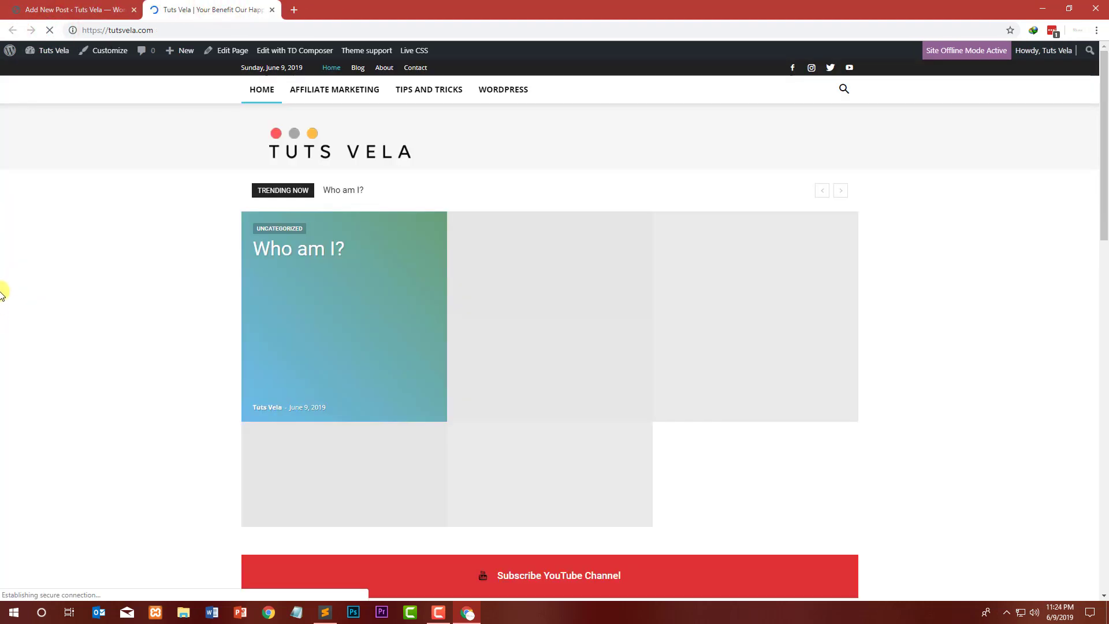
scroll(3, 289, down, 2)
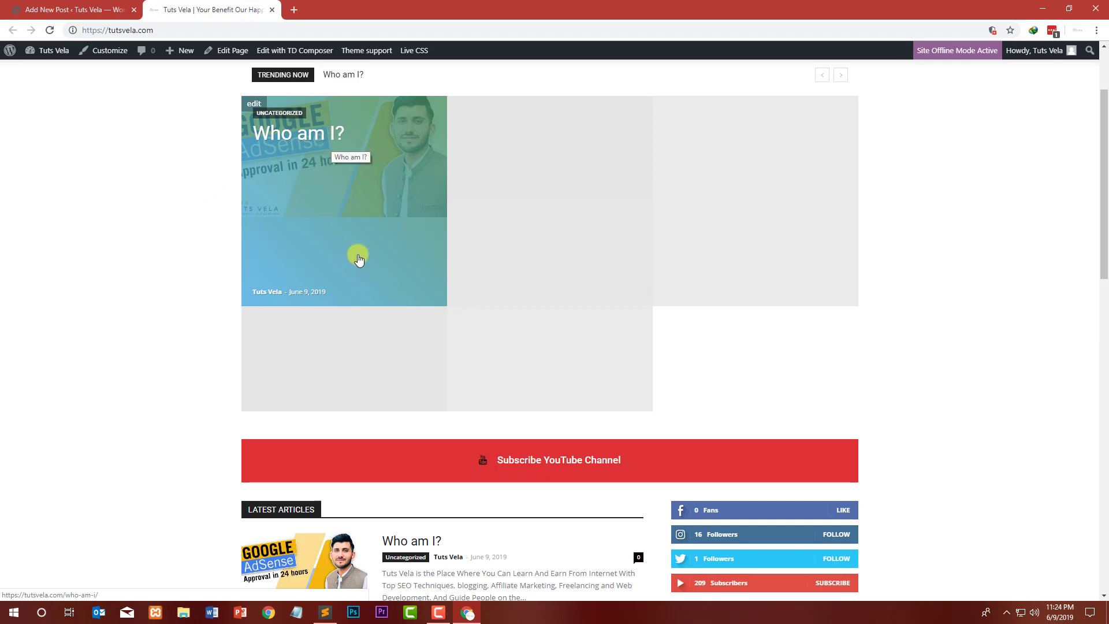
scroll(164, 286, down, 3)
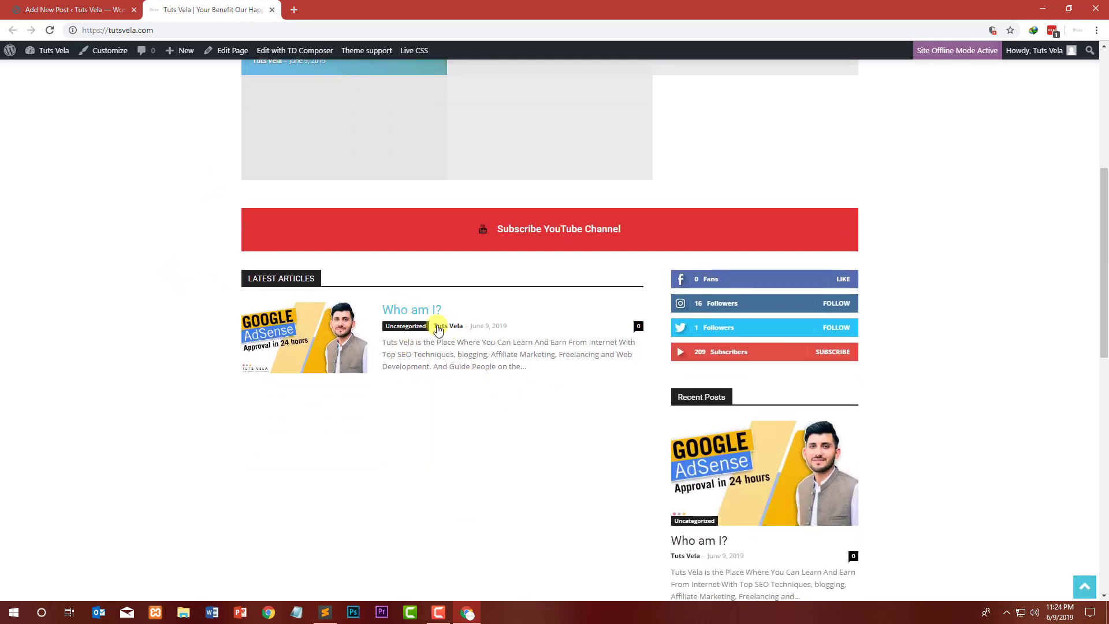
click(418, 314)
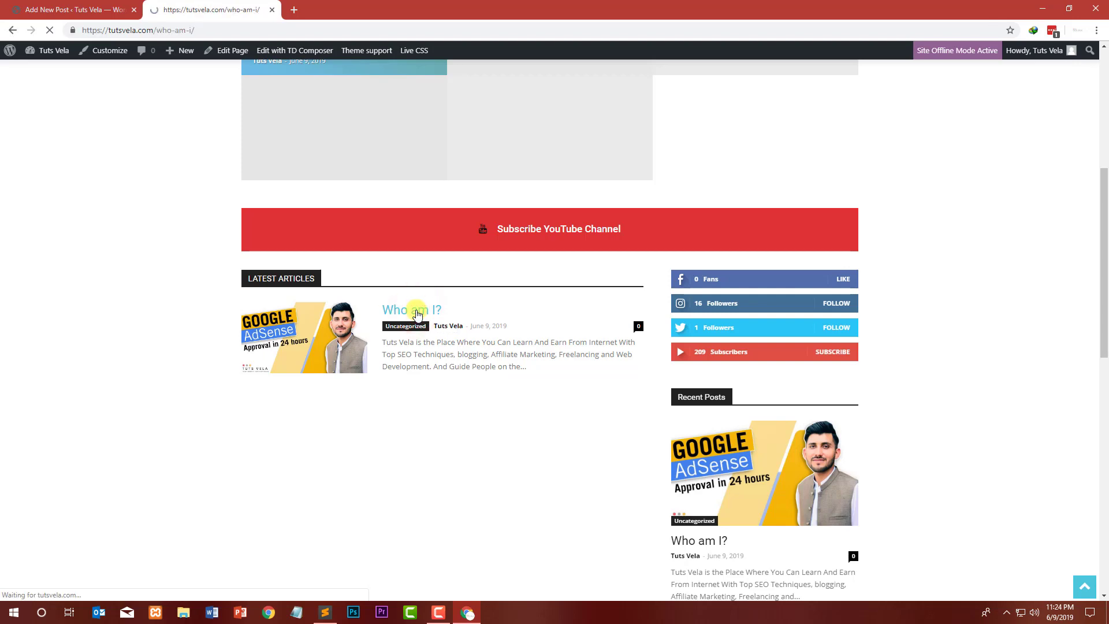
scroll(251, 282, down, 5)
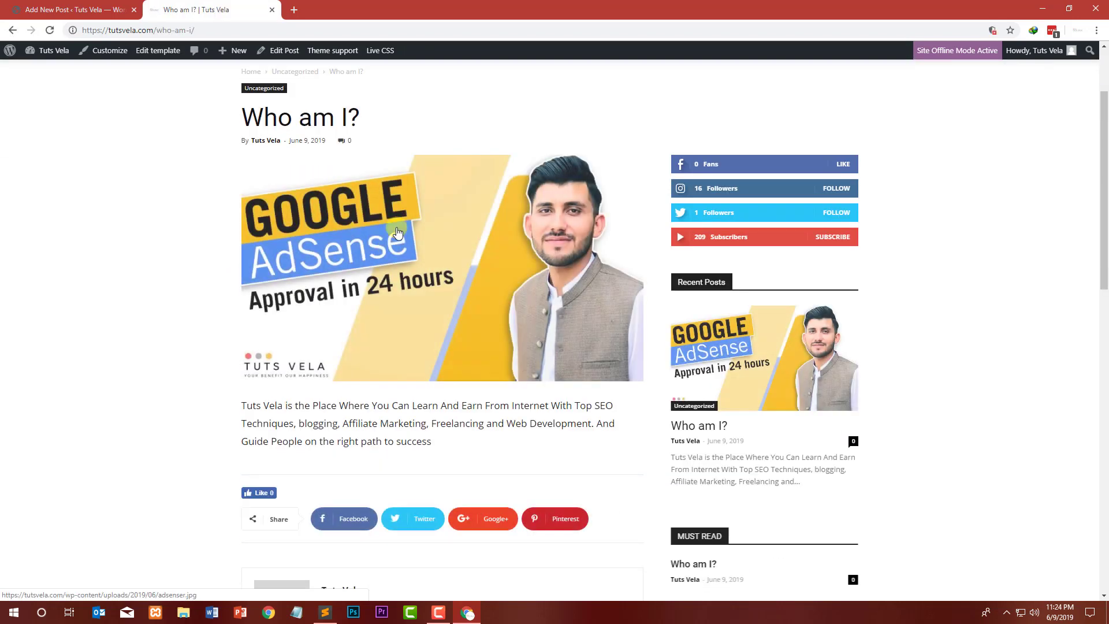
scroll(366, 301, down, 2)
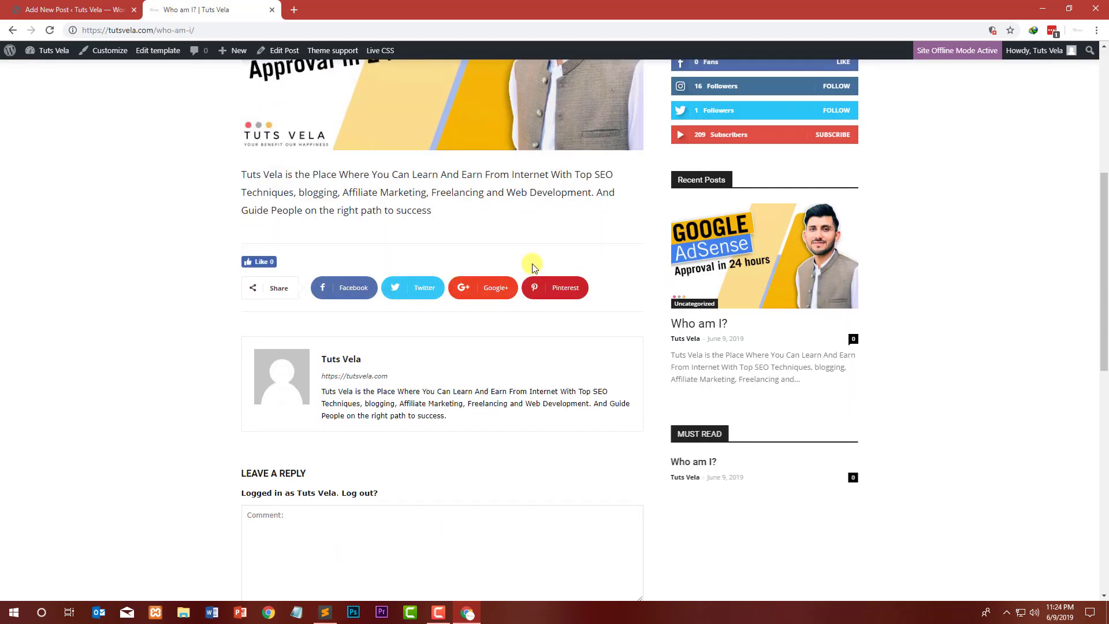
scroll(428, 285, down, 3)
scroll(424, 288, down, 2)
scroll(428, 285, up, 5)
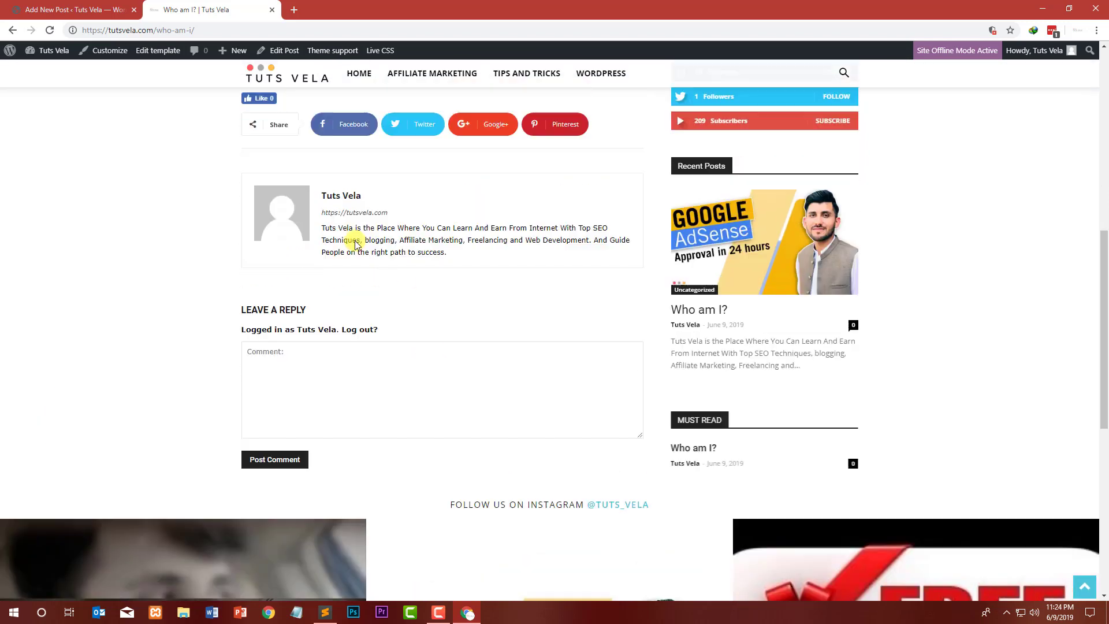
Step: Assign the post to the WordPress category instead of Uncategorized and update it
click(68, 9)
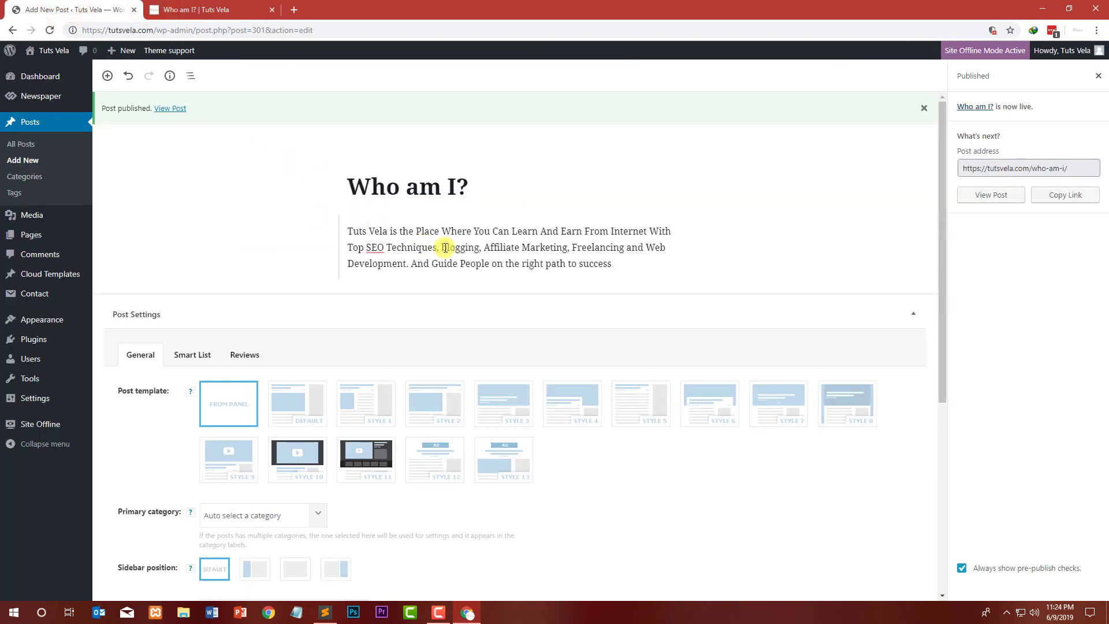
click(611, 250)
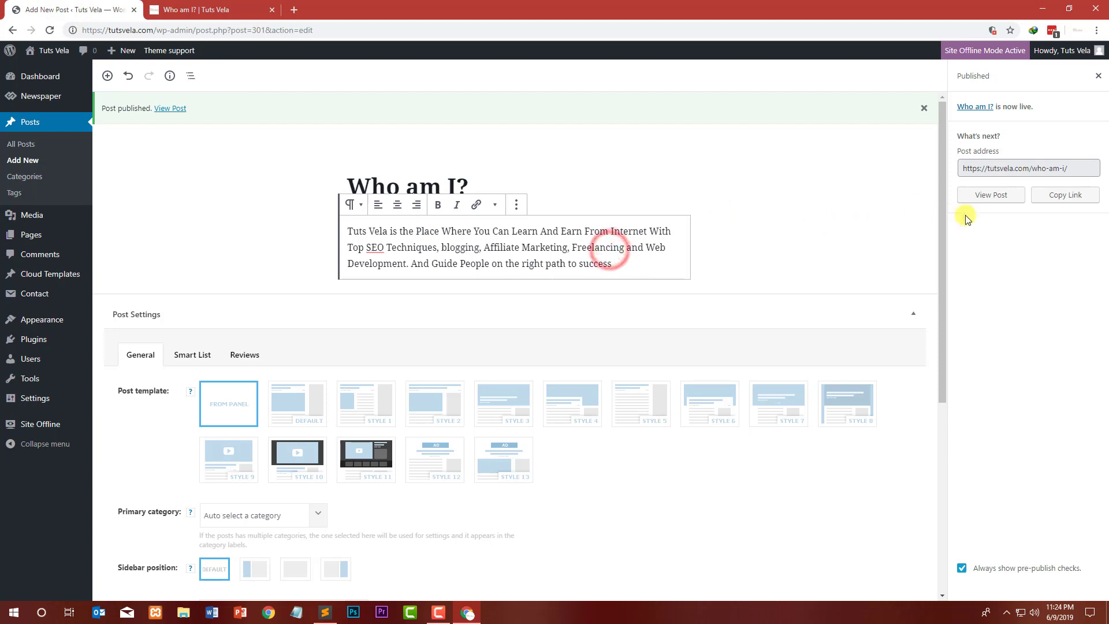
click(1098, 76)
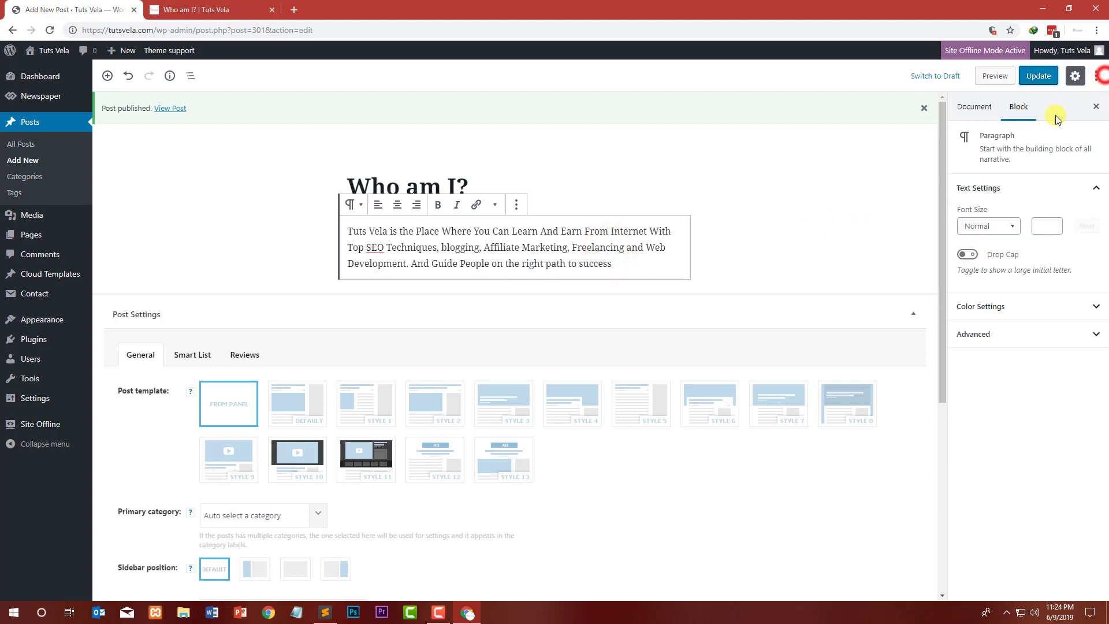
click(975, 109)
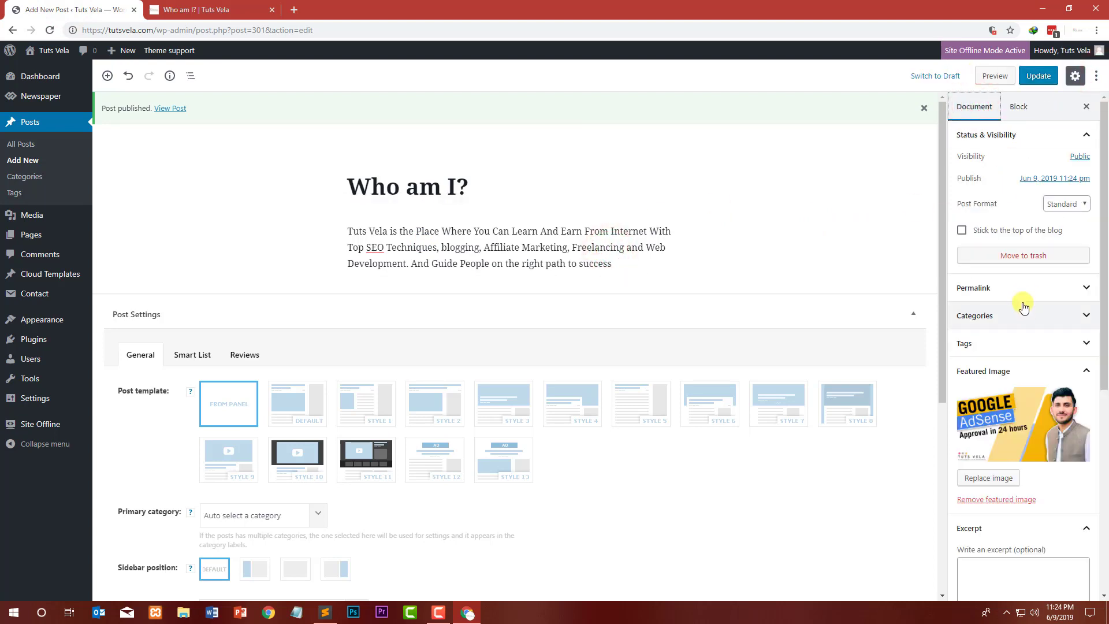
click(1014, 317)
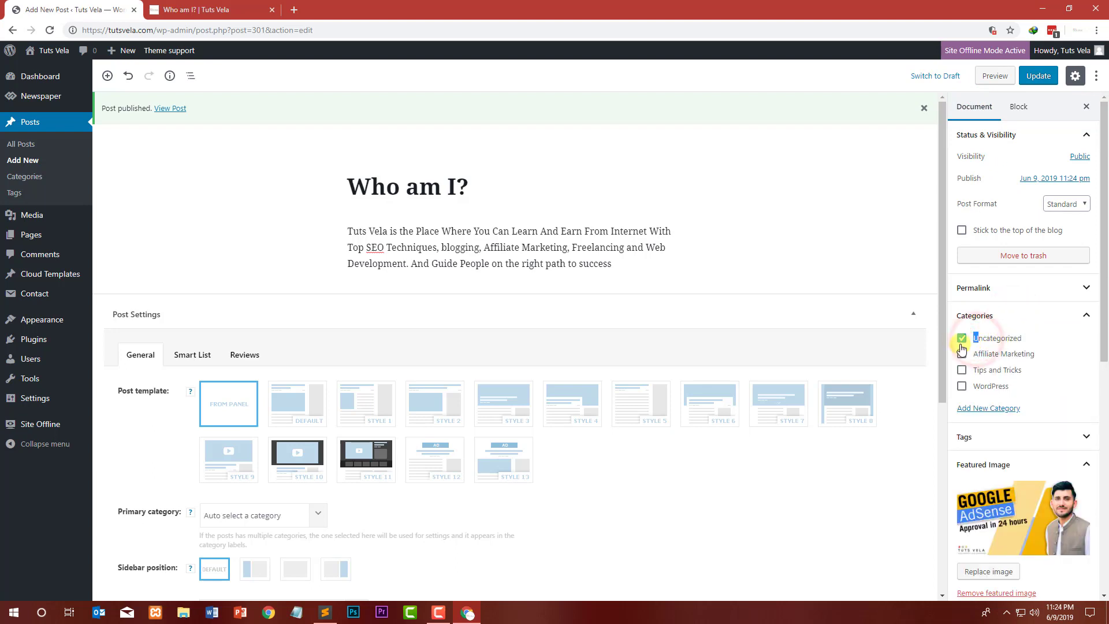
click(961, 386)
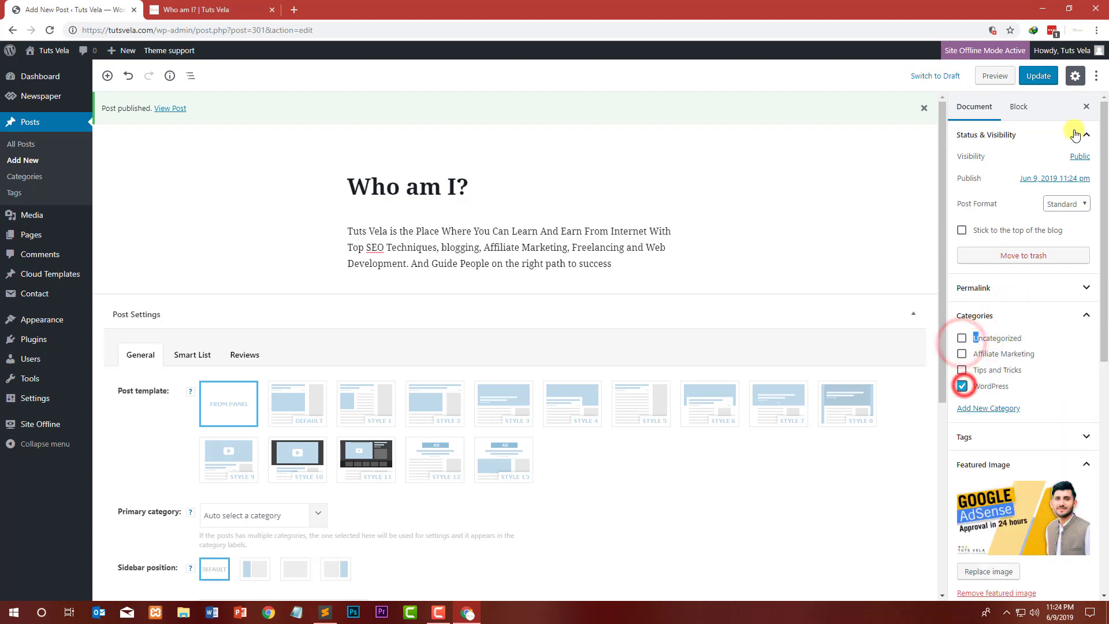
click(1038, 75)
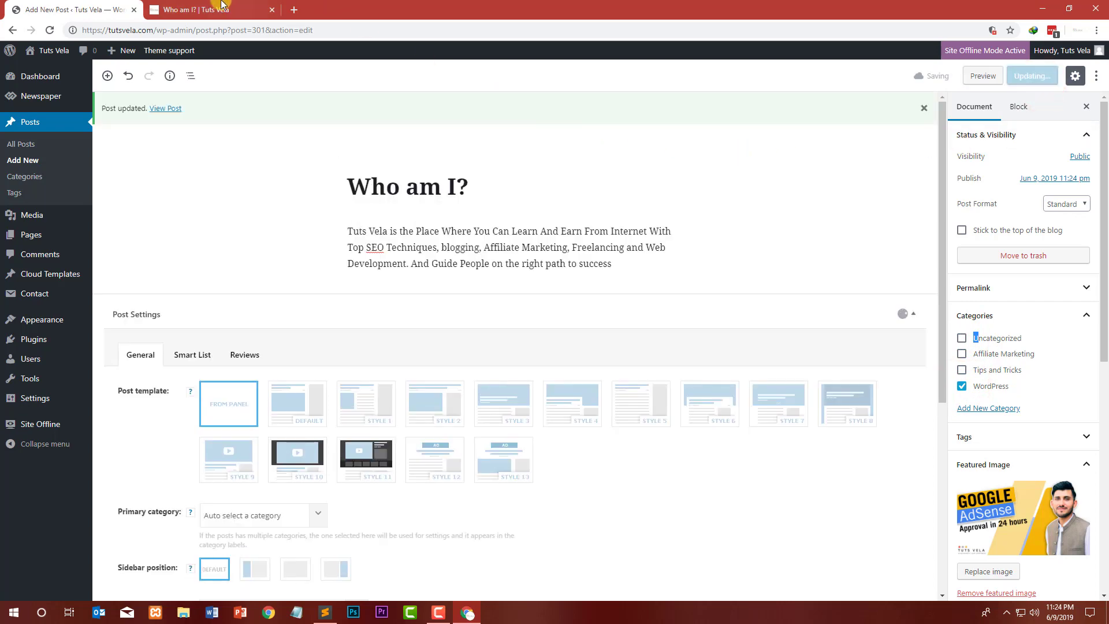
Step: Reload the post on the live site and browse the About and Contact pages
click(222, 5)
click(50, 30)
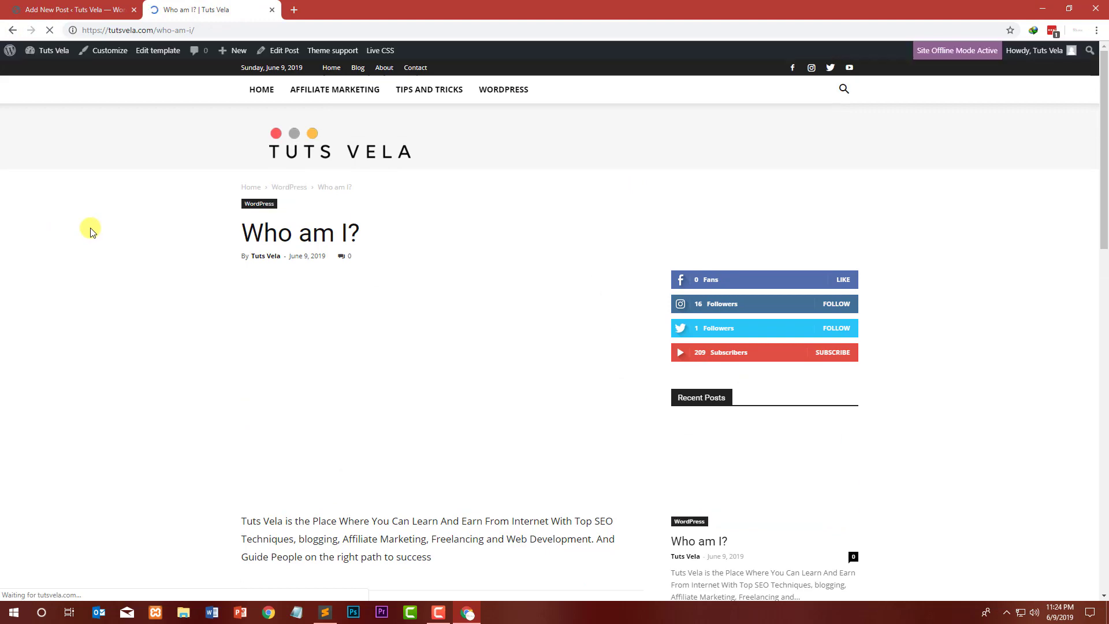
click(386, 68)
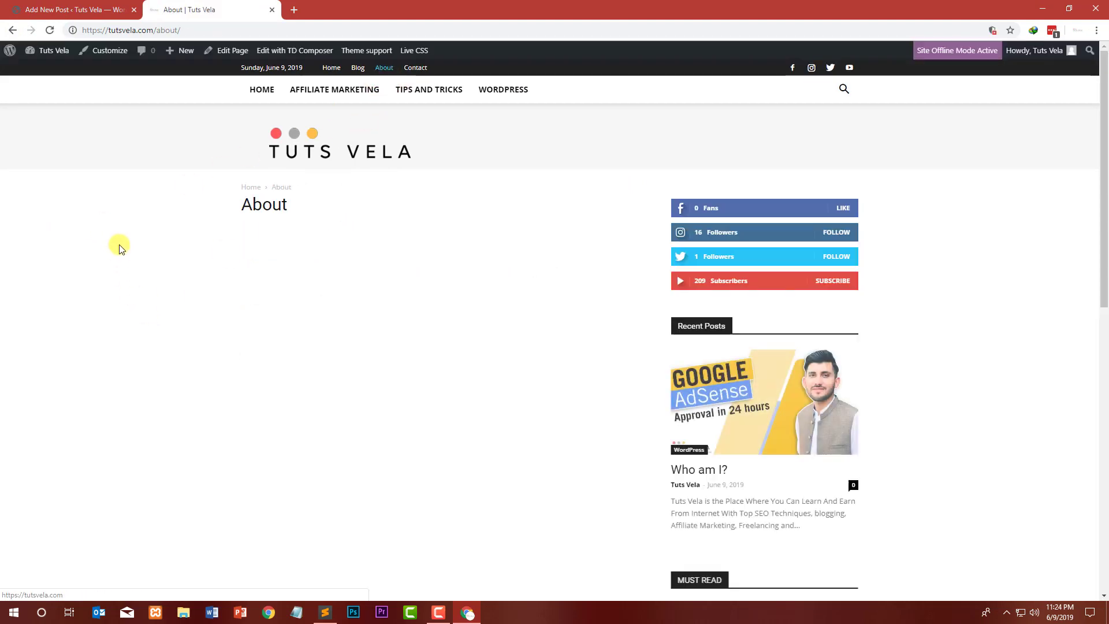
click(414, 69)
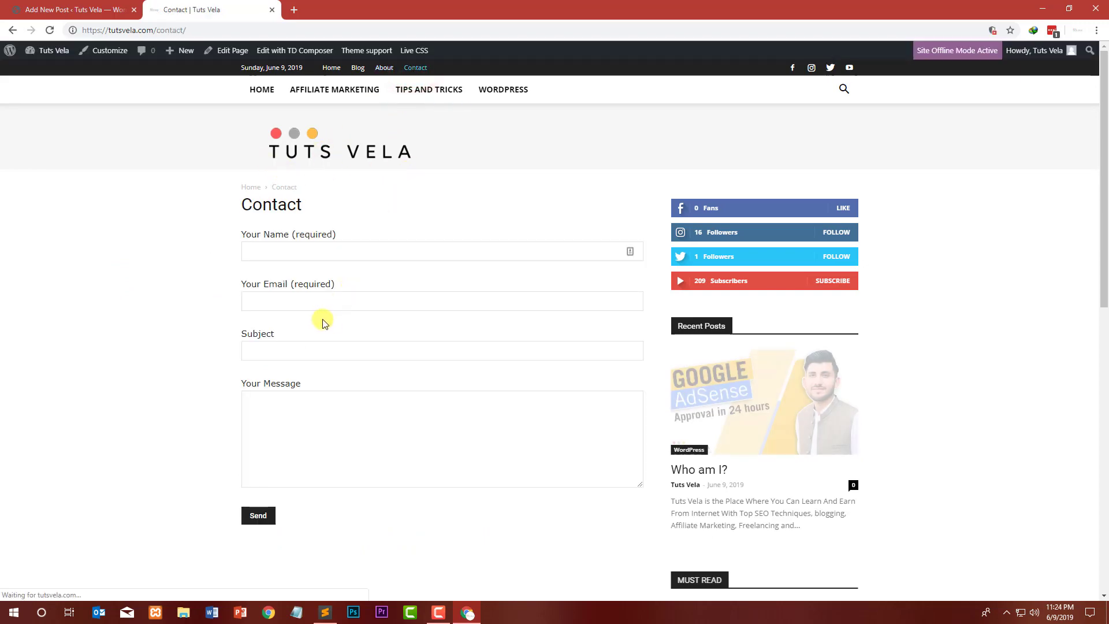
scroll(324, 242, down, 5)
scroll(335, 170, up, 3)
scroll(456, 276, up, 2)
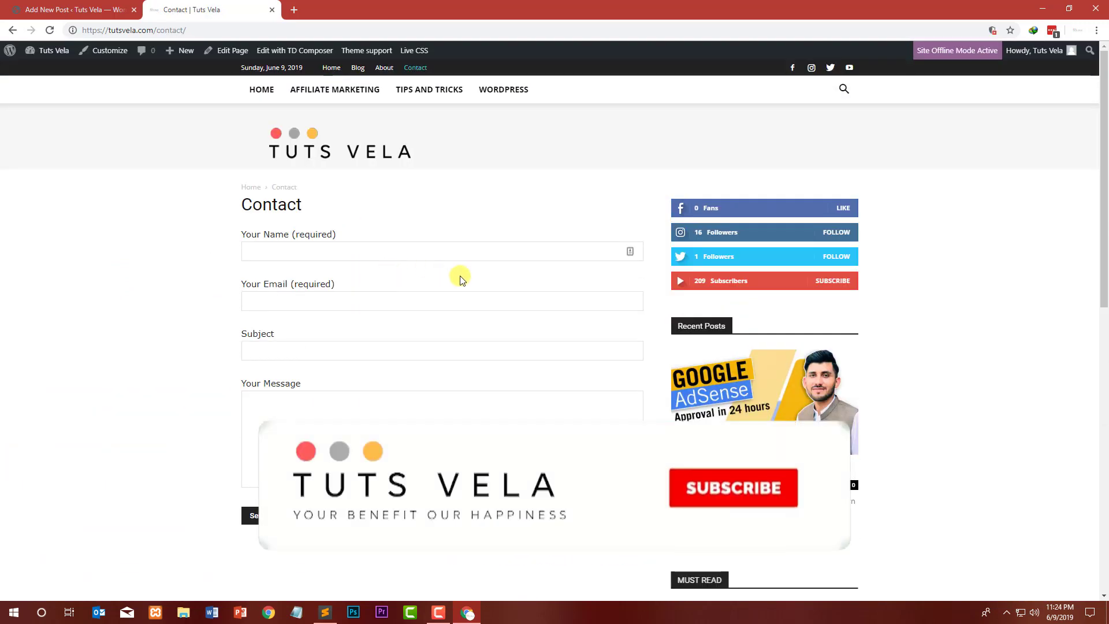